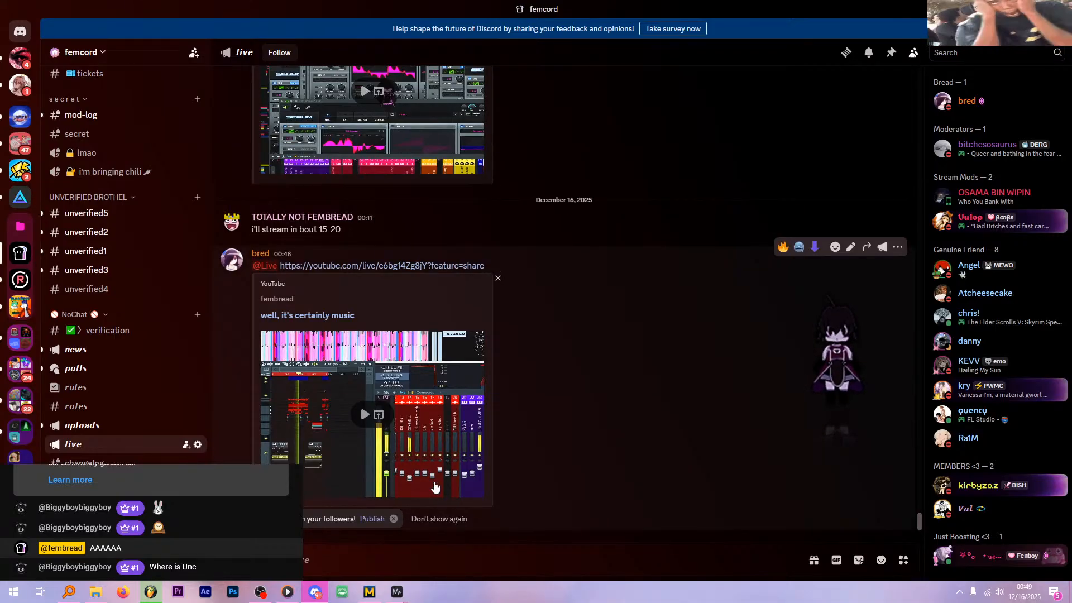
- Switch to OBS and disable its live preview
left_click(262, 584)
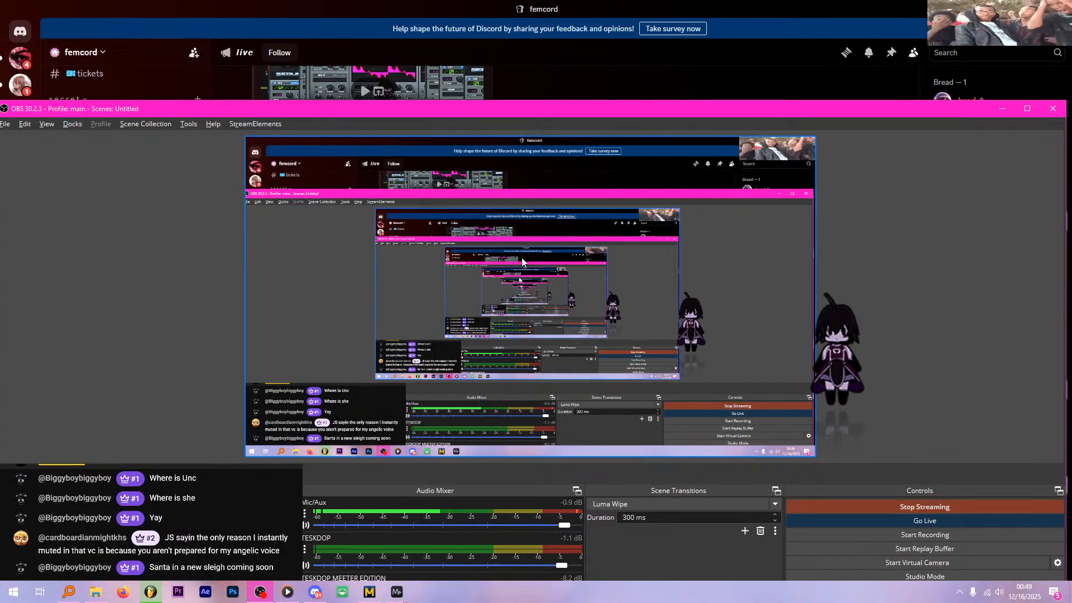
right_click(545, 235)
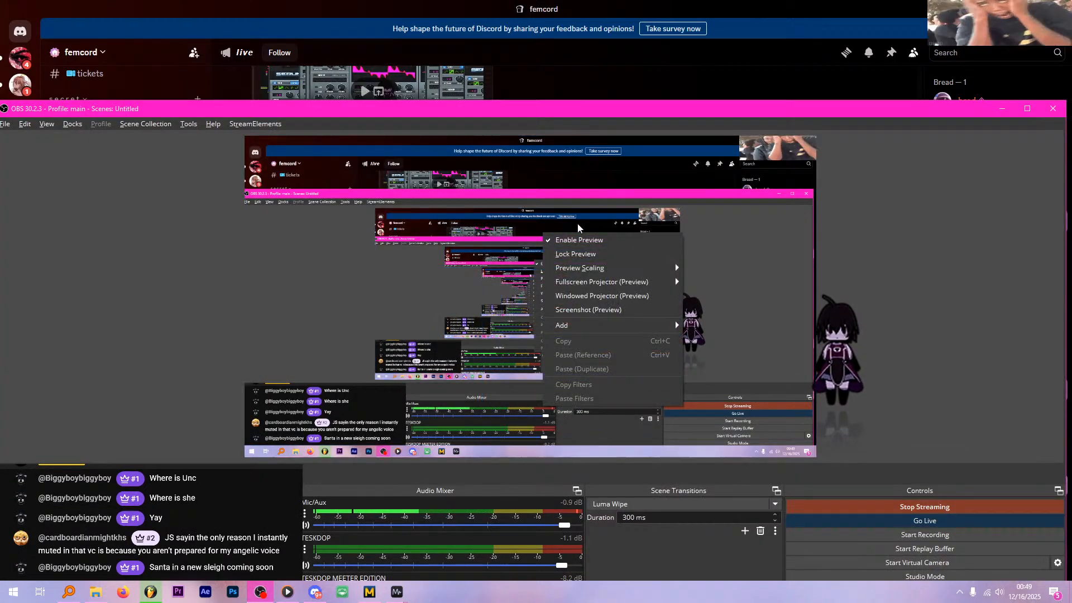
left_click(605, 244)
- Switch to the DEADC4T_2 project in FL Studio and maximize the Playlist window
key("alt+Tab")
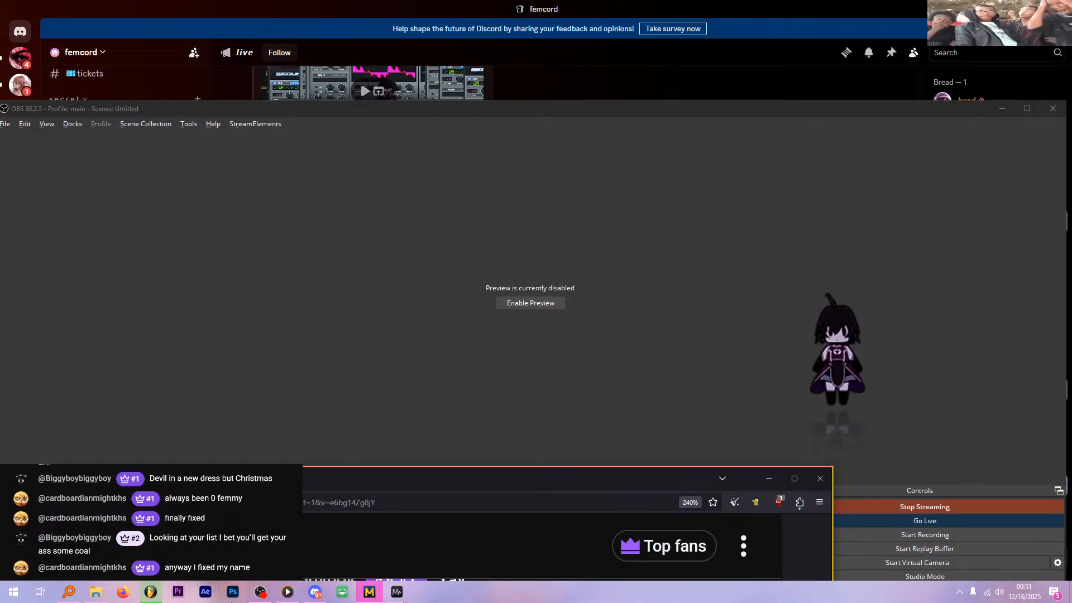
left_click(149, 593)
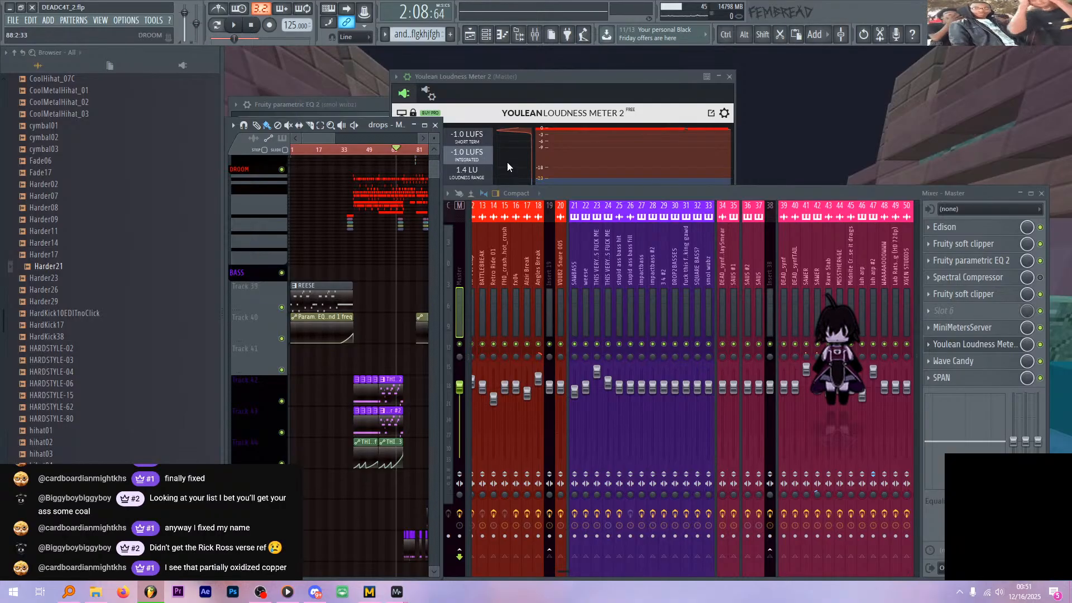
key("alt+Tab")
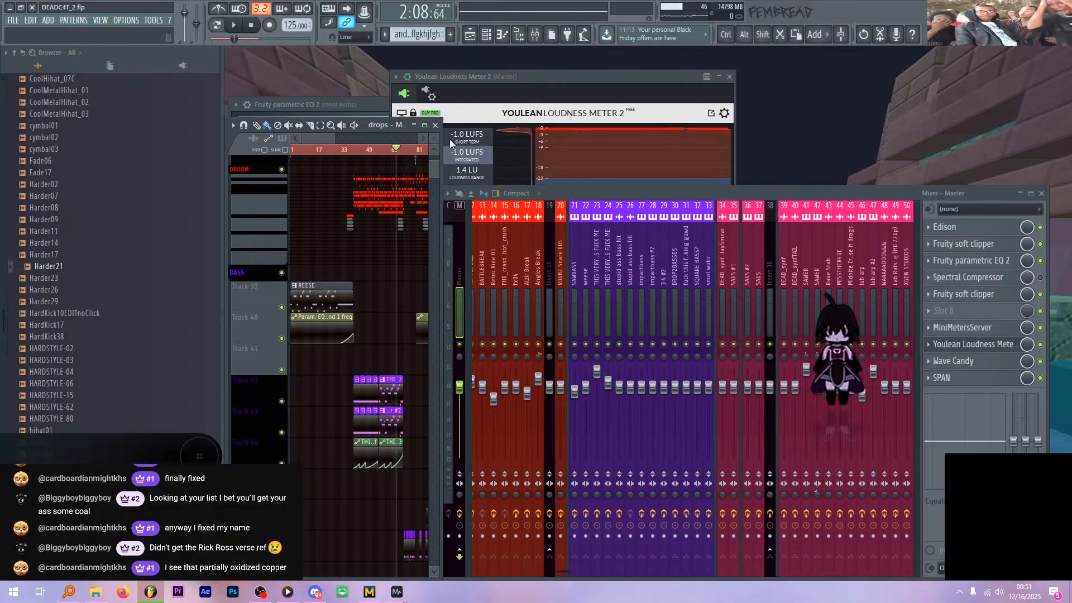
left_click(424, 126)
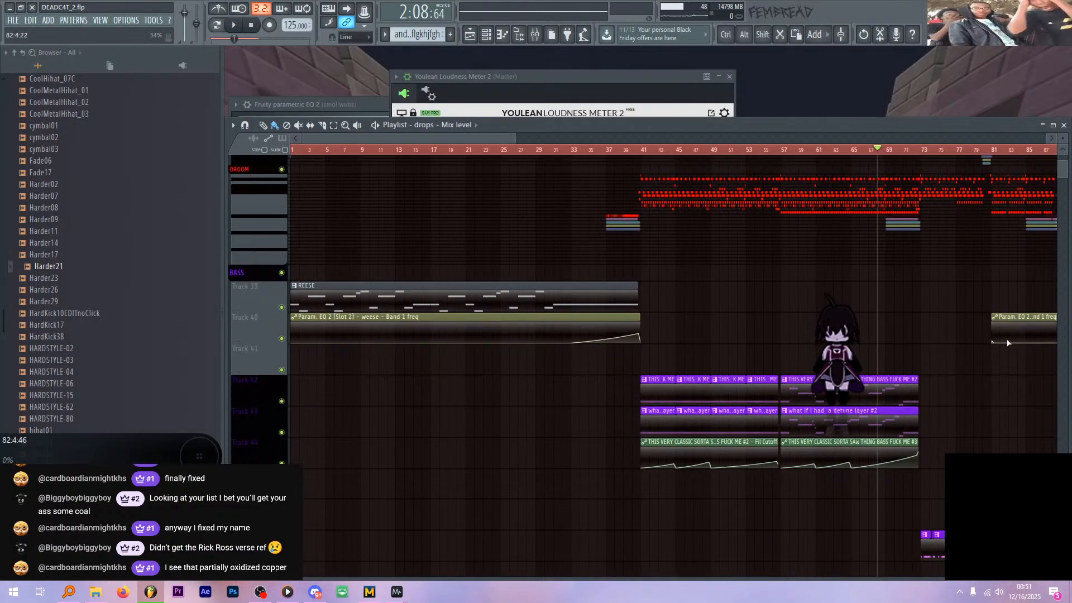
- Check the hidden background apps, search Windows for "keyv" and launch the Keyviz keystroke overlay
left_click(959, 595)
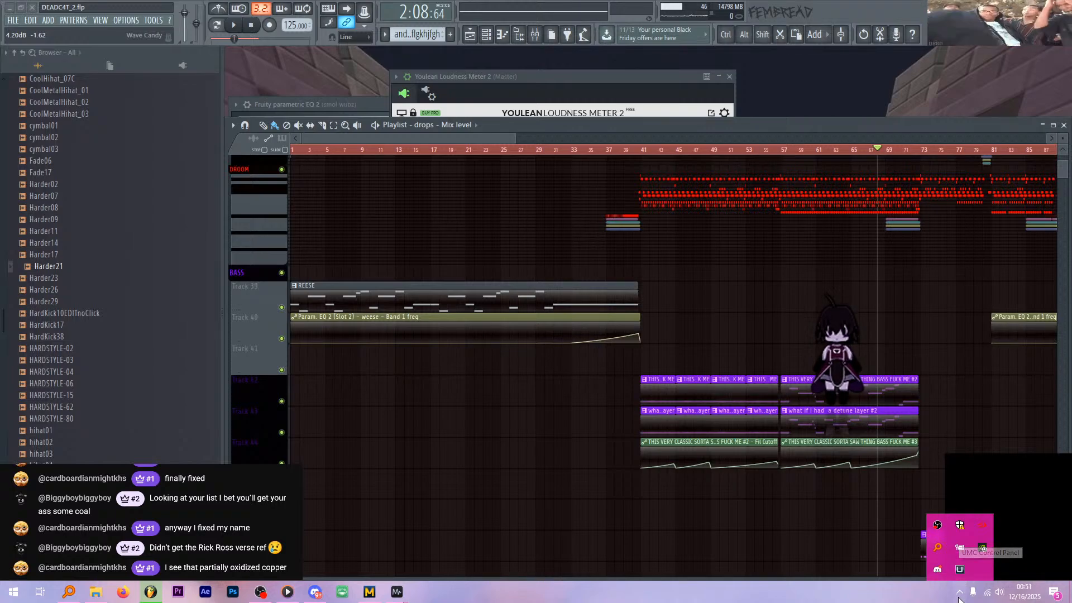
left_click(959, 598)
key("super")
type("keyv")
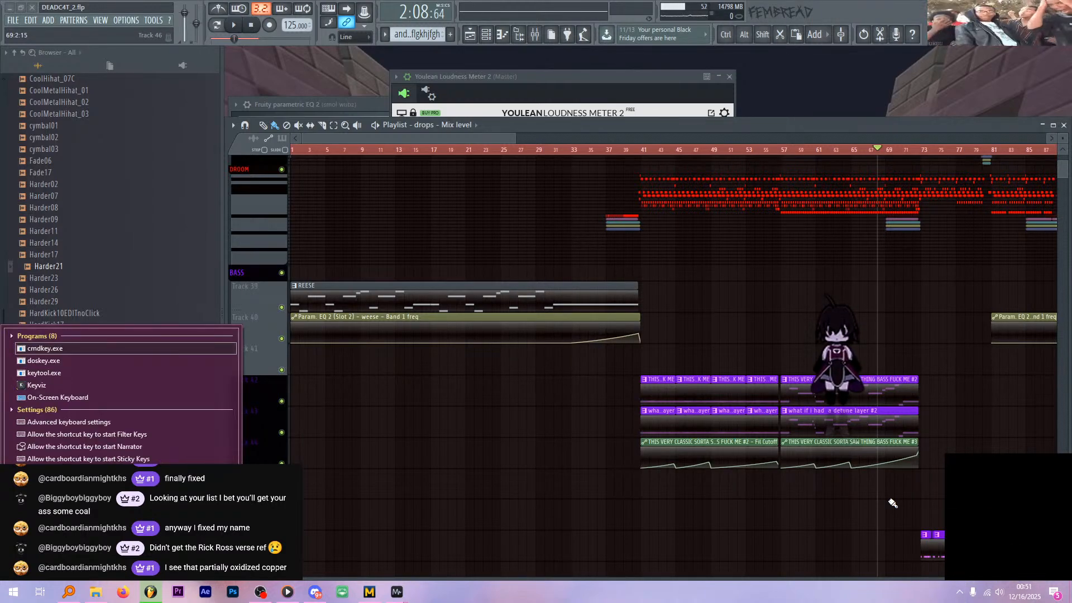
key("Return")
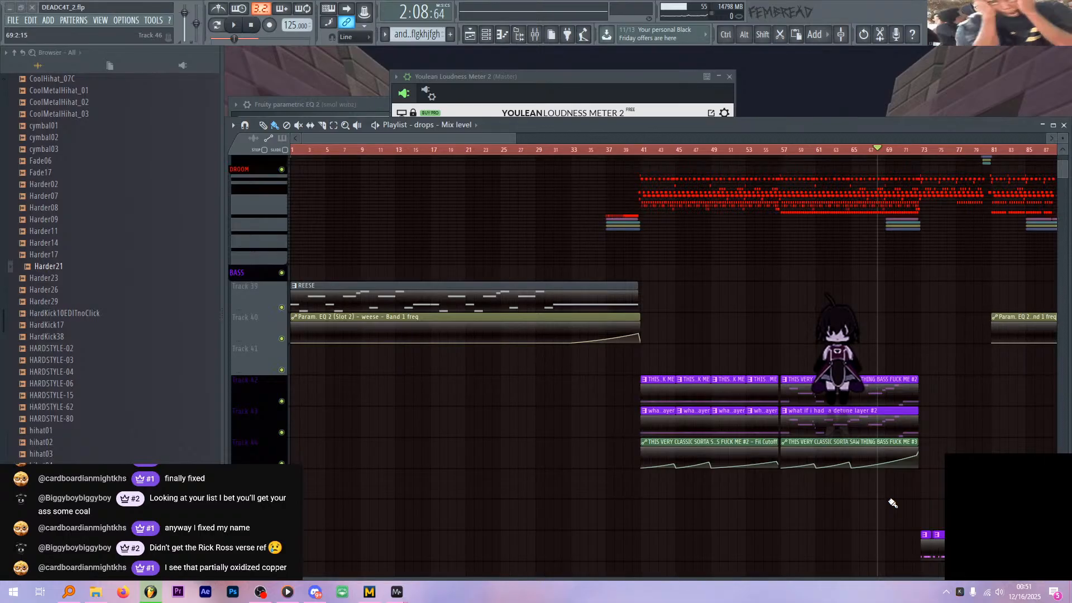
- Test the on-screen keystroke display by repeatedly opening and closing the Start menu
key("super")
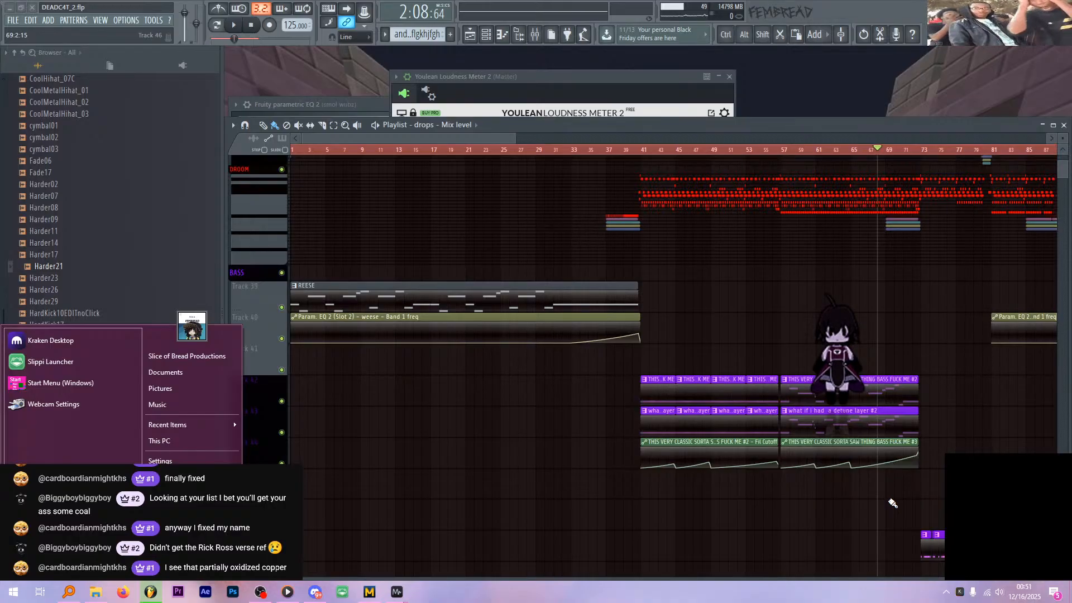
key("super")
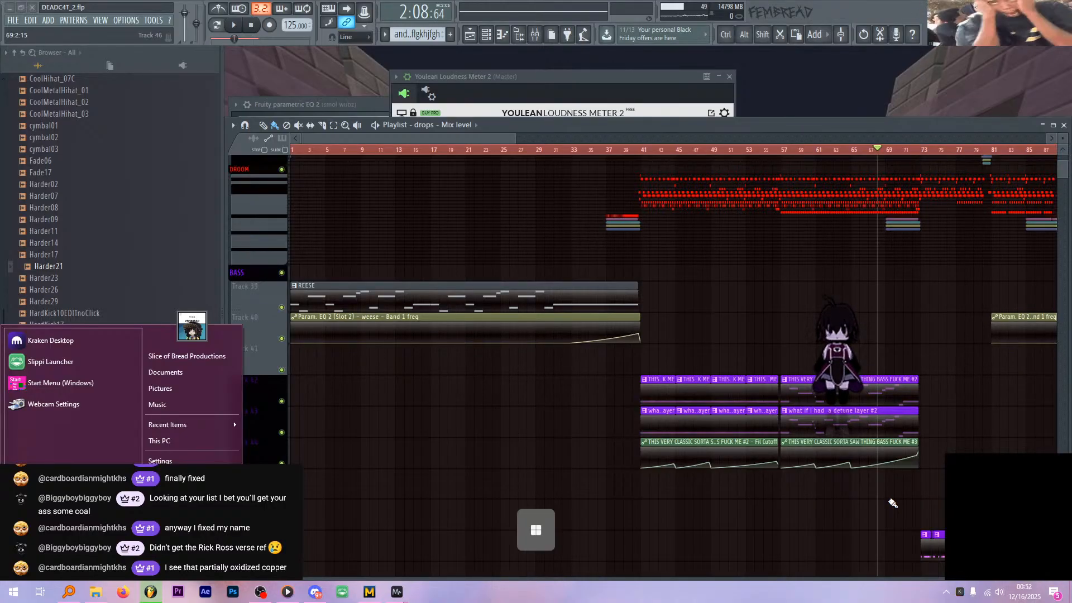
key("super")
key("super")
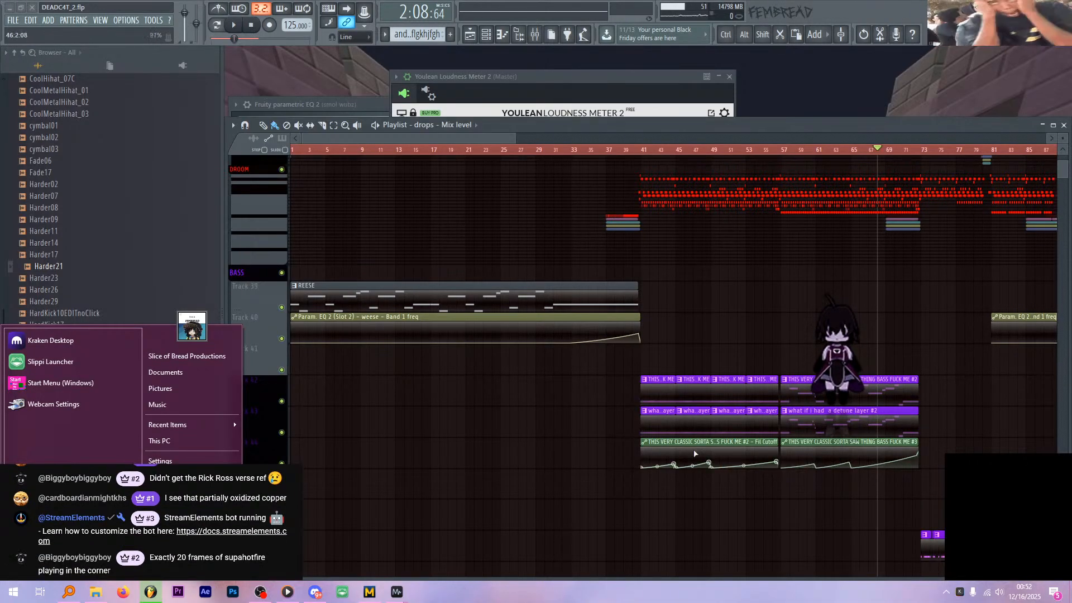
key("super")
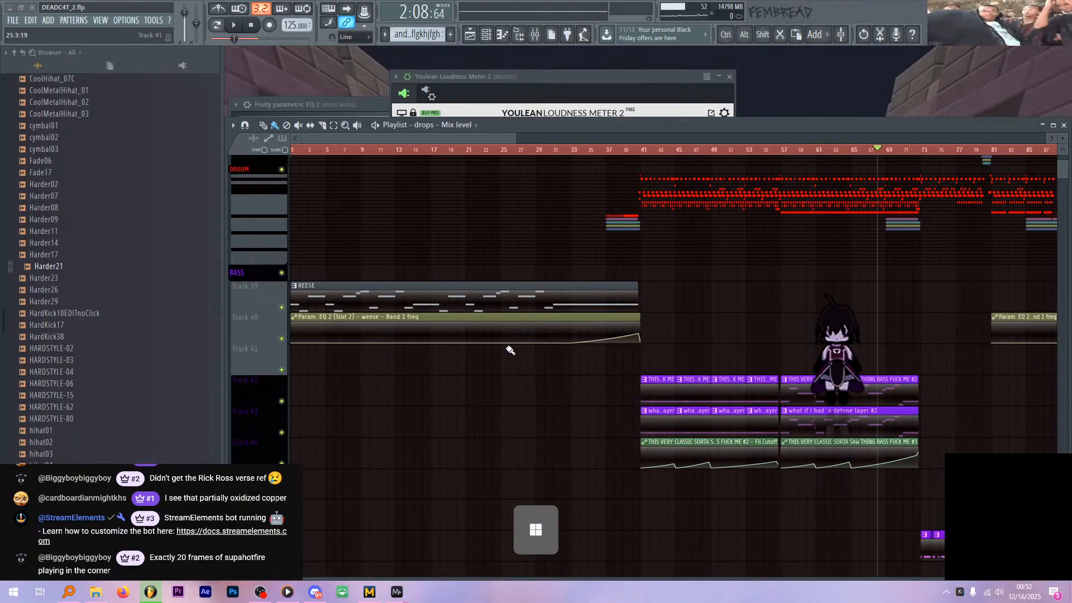
- Move the playback position to the start of the playlist at bar 1
left_click(291, 148)
scroll(350, 224, "up", 1)
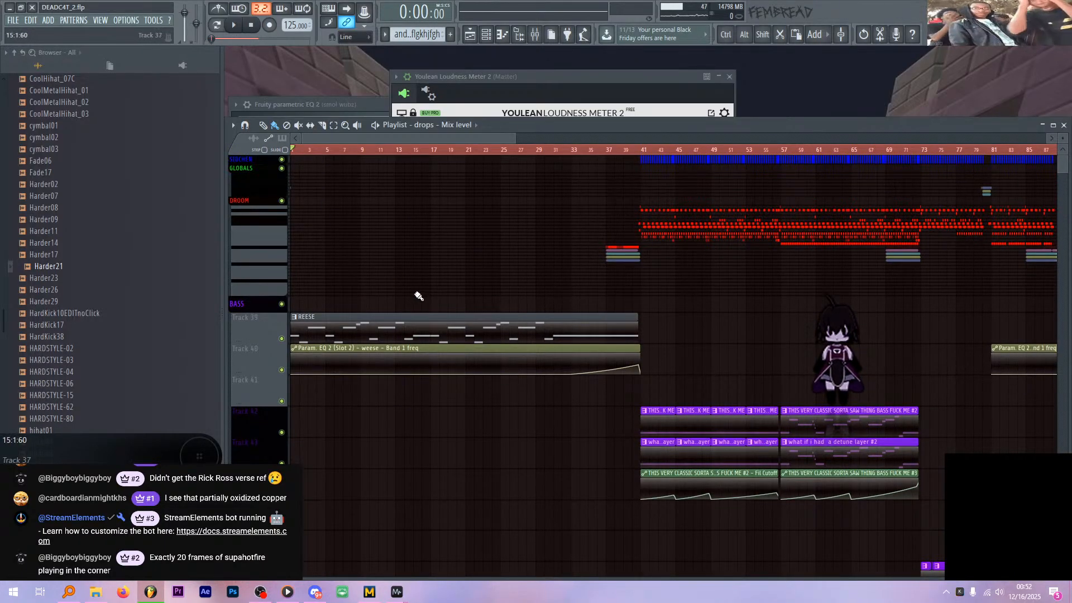
- Decline the MiniMeters v1.0.22 update and bring the MiniMeters window to the front
mouse_move(405, 592)
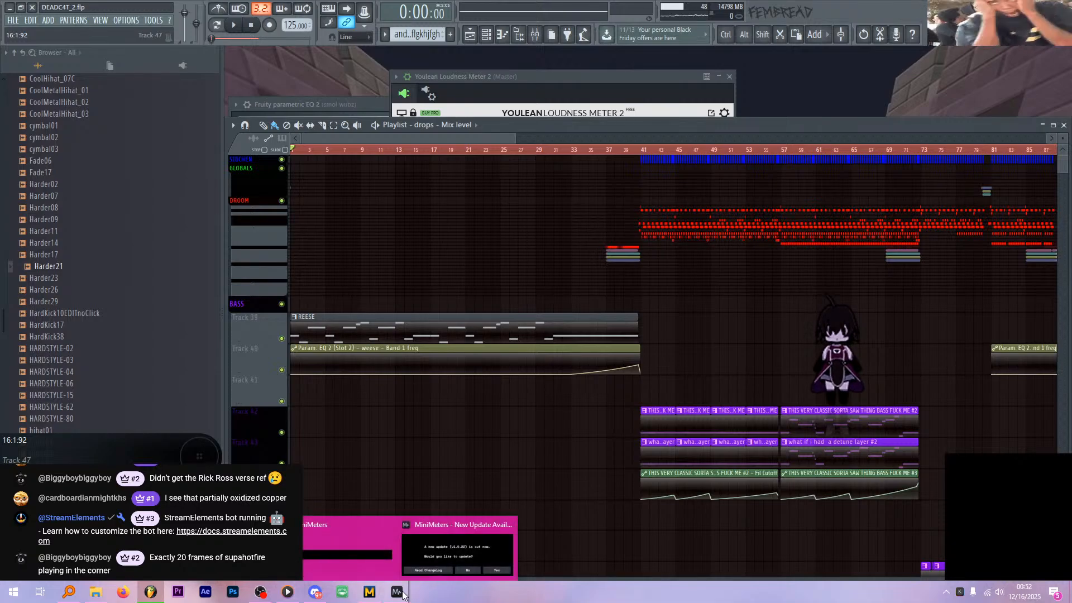
left_click(436, 556)
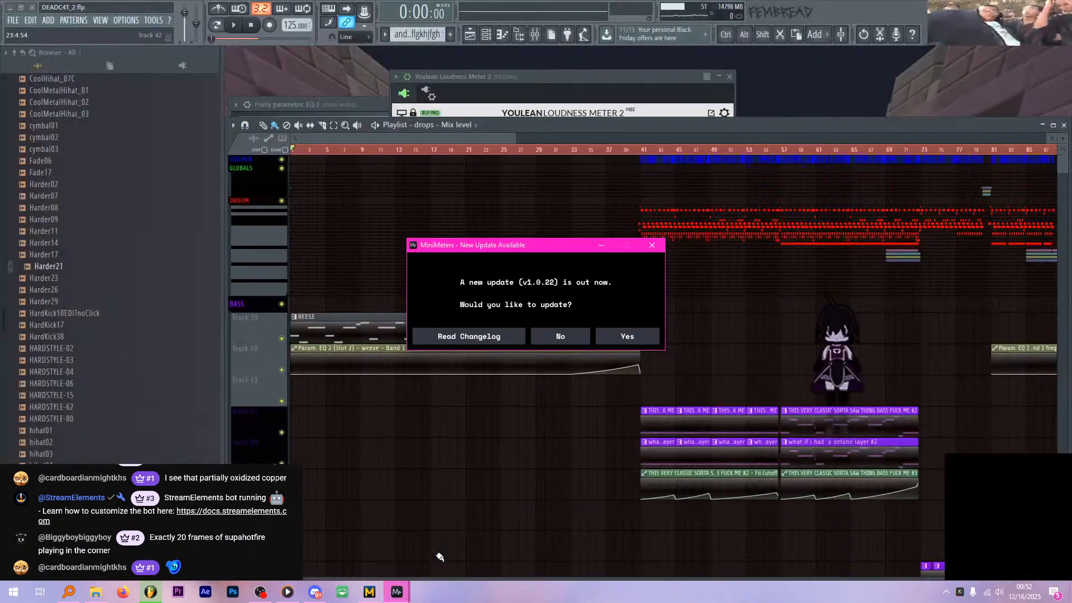
left_click(568, 335)
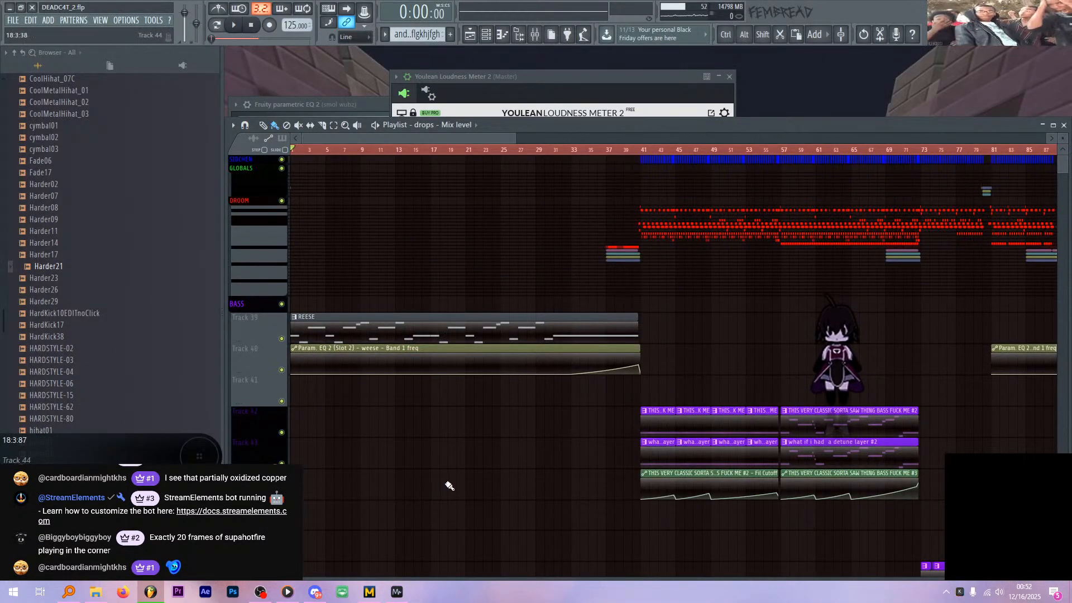
left_click(398, 593)
mouse_move(450, 58)
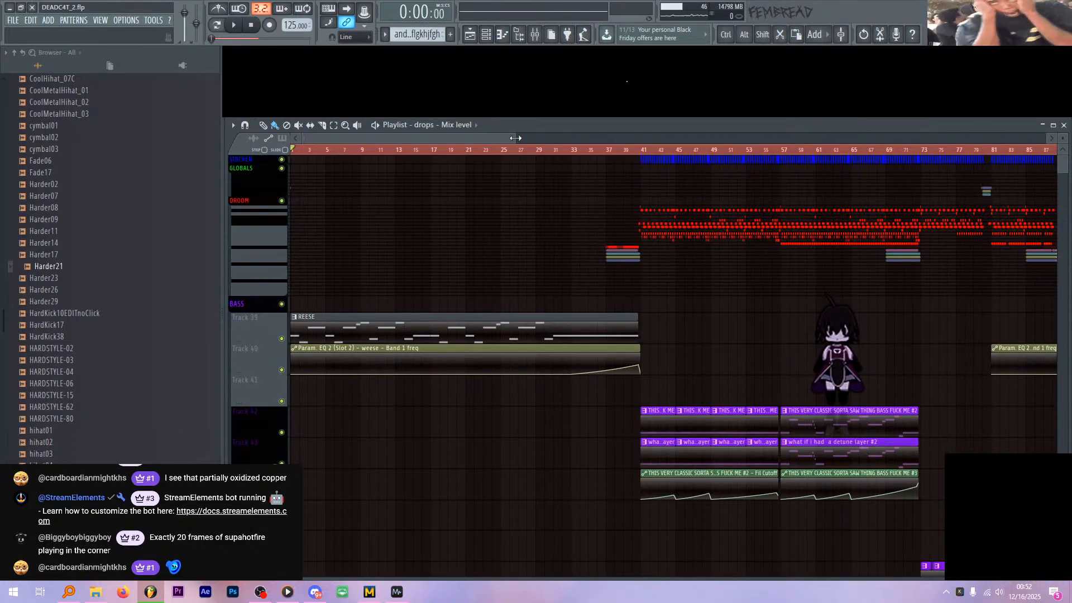
- Examine the playlist arrangement across the drum, bass and synth tracks, up to the end around bar 137
scroll(606, 155, "down", 2)
scroll(607, 154, "down", 3)
scroll(828, 220, "down", 5)
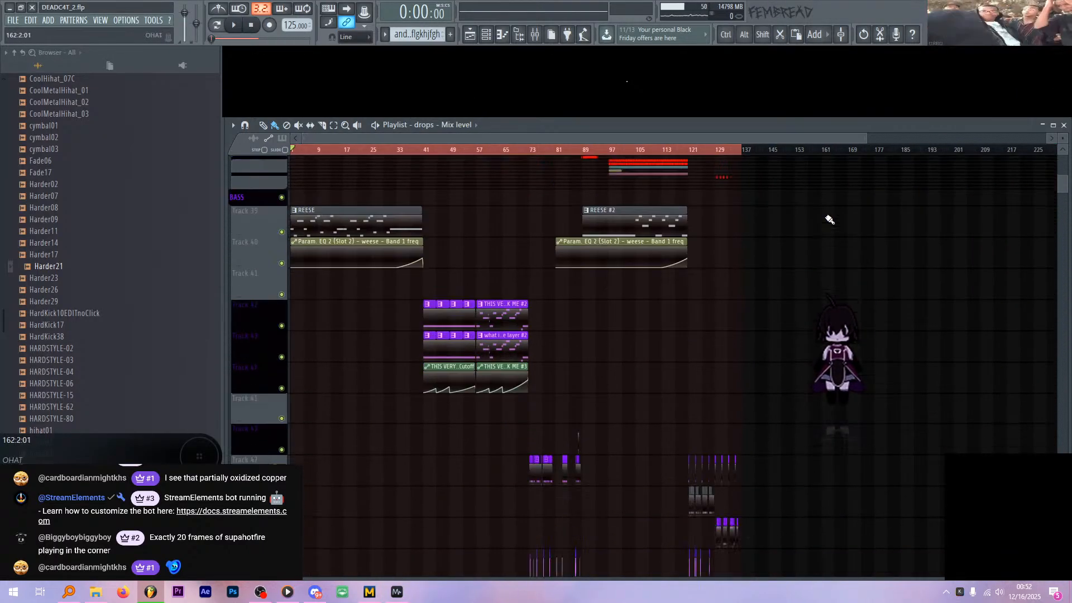
scroll(829, 220, "down", 6)
scroll(715, 182, "up", 2, "ctrl")
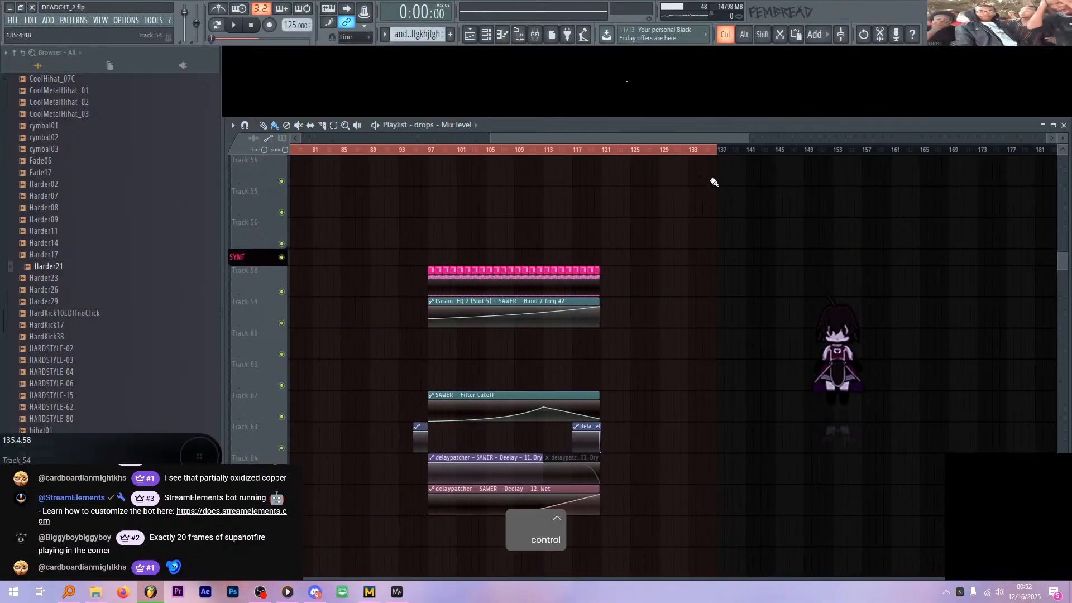
scroll(732, 181, "up", 2, "ctrl")
scroll(698, 190, "up", 6)
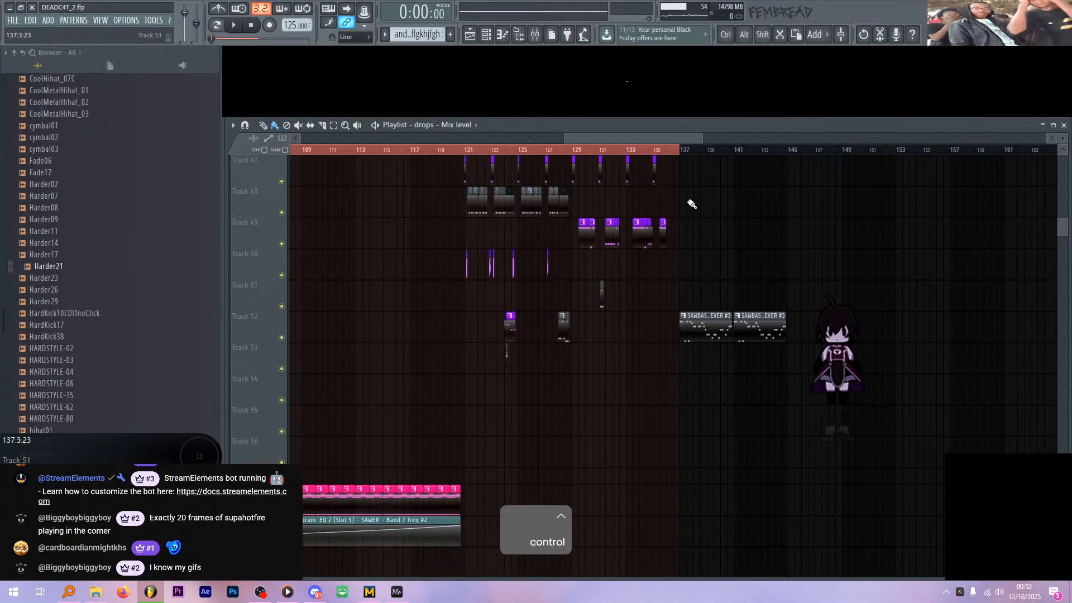
scroll(670, 193, "up", 5)
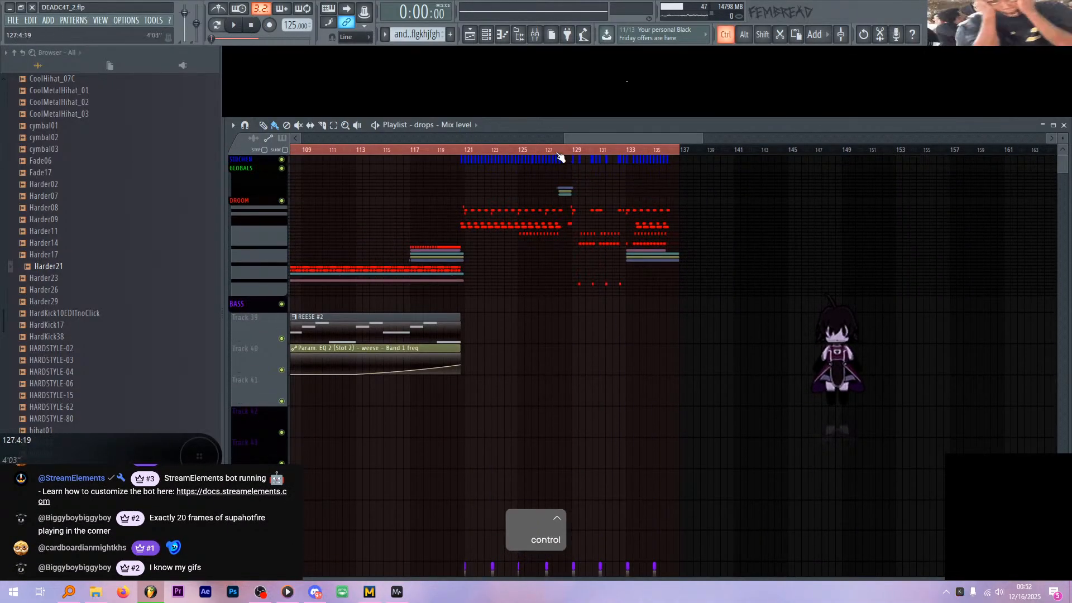
- Select the playlist time range from bar 137 to bar 153, over the two saw bass clips past the arrangement's end
scroll(578, 179, "down", 2, "ctrl")
scroll(643, 235, "down", 5)
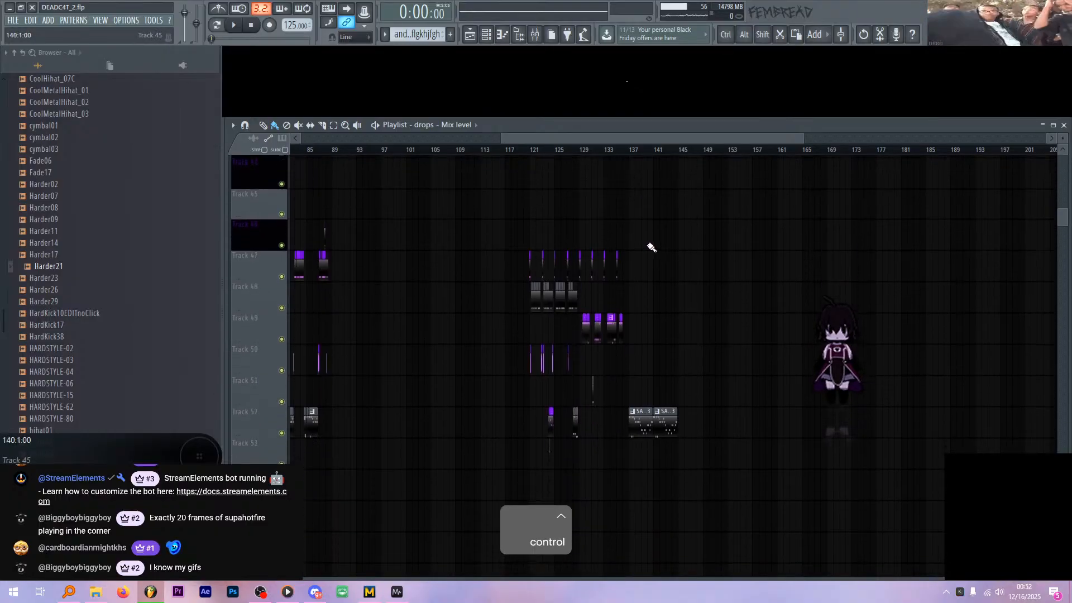
scroll(664, 239, "down", 3)
scroll(669, 228, "up", 2, "ctrl")
scroll(670, 219, "up", 3)
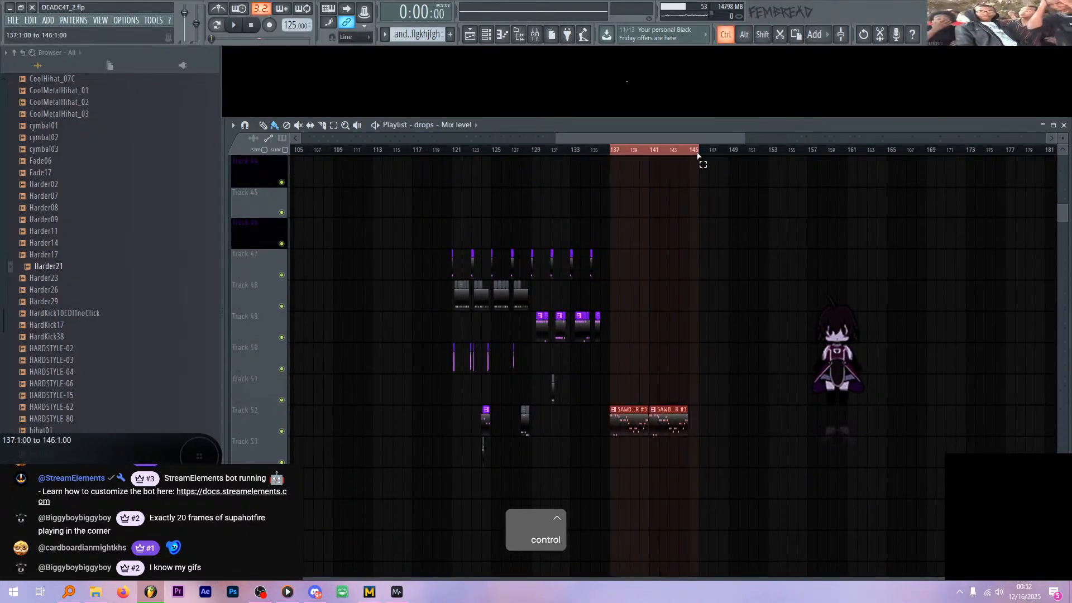
left_click_drag(766, 155, 767, 156)
- Select a short time range starting at bar 88, just before the REESE #2 clip, and clear the selection
scroll(733, 177, "up", 6)
scroll(674, 219, "down", 3, "ctrl")
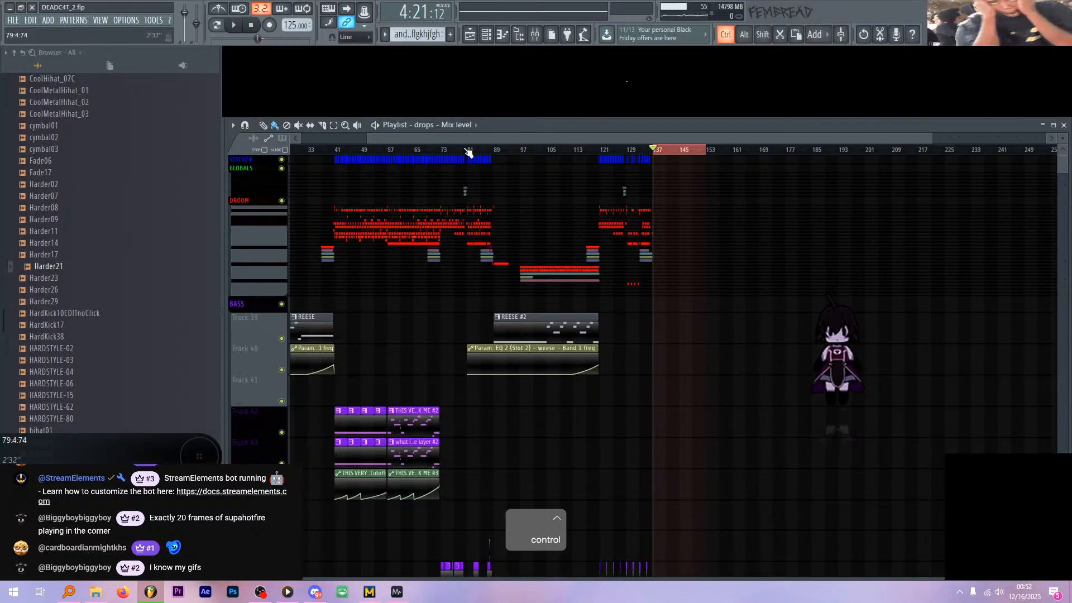
scroll(479, 178, "up", 4, "ctrl")
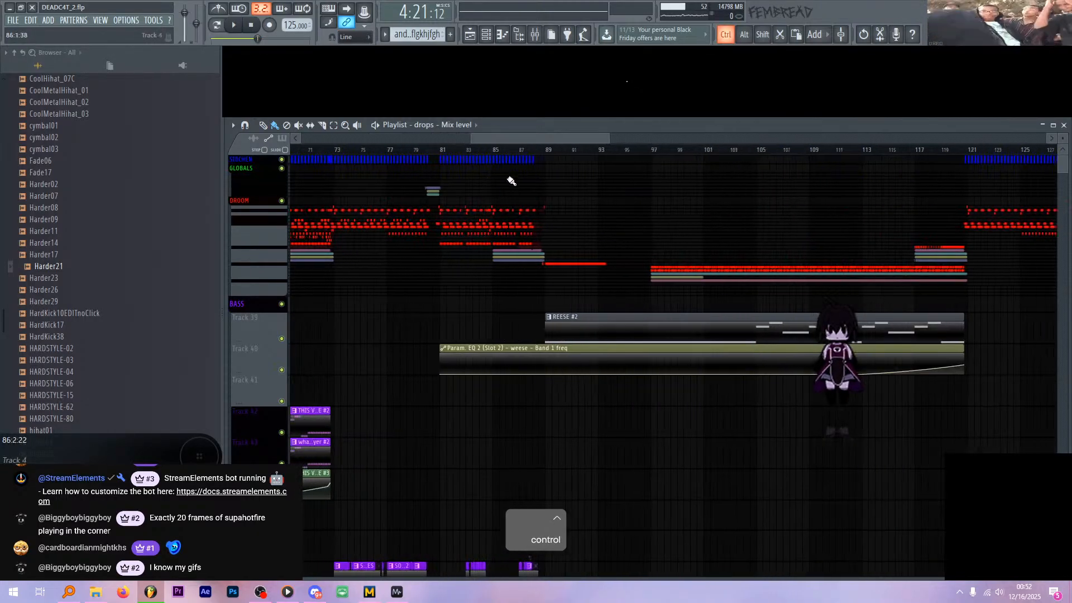
left_click_drag(537, 158, 547, 159)
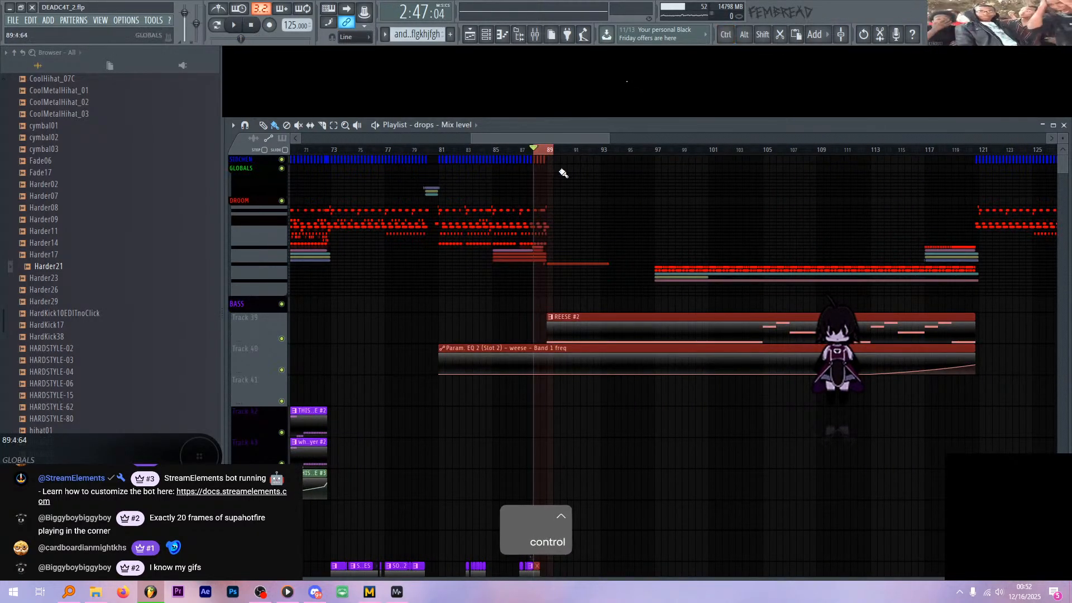
scroll(491, 152, "up", 3, "ctrl")
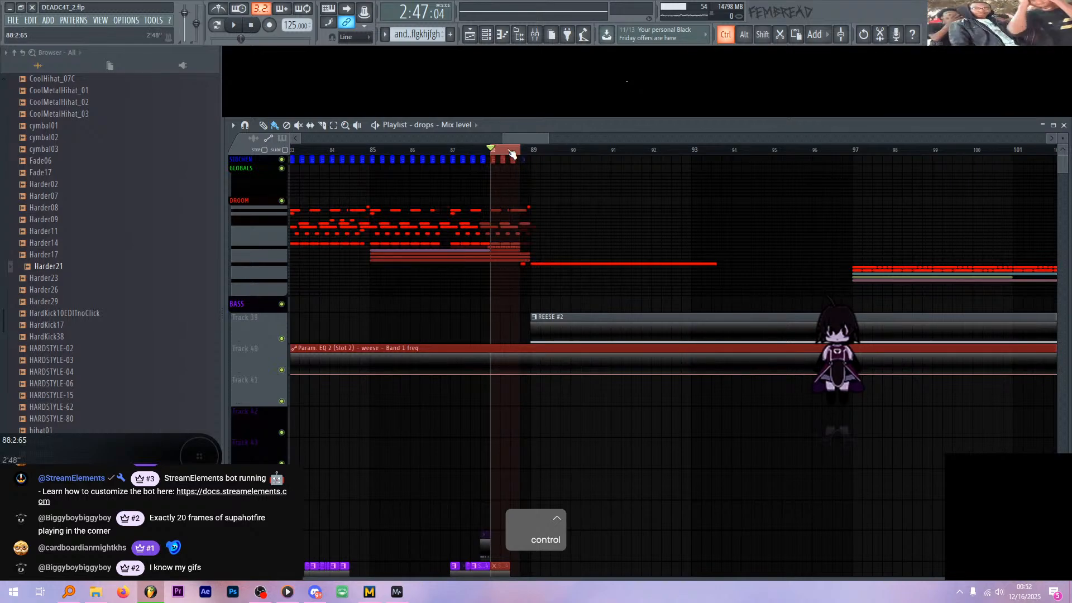
scroll(510, 154, "down", 5, "ctrl")
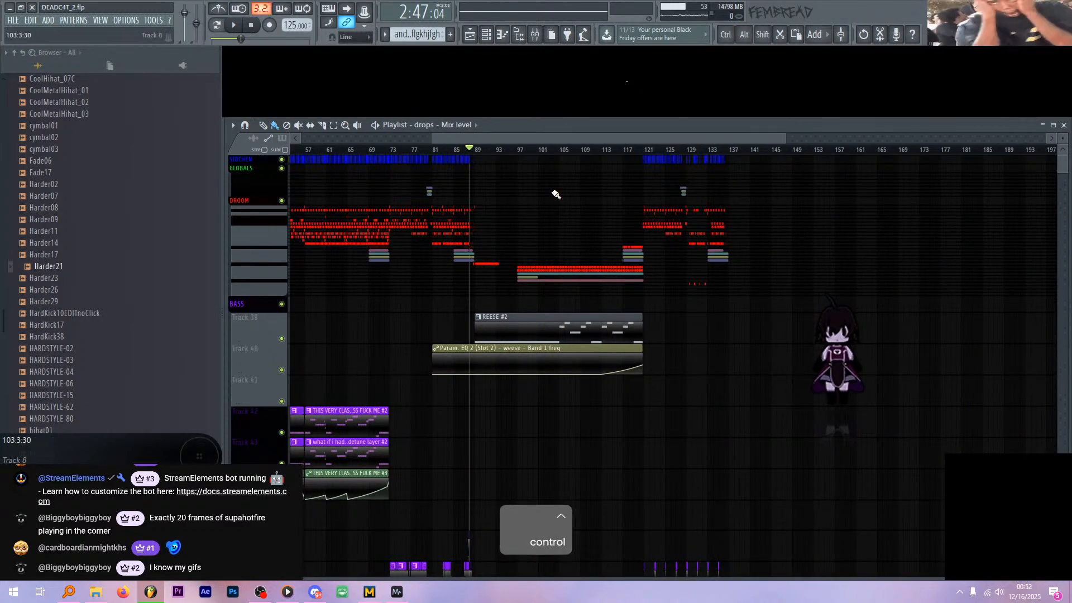
- Select the playlist time range from bar 129 to bar 137, the last section of the second drop
scroll(664, 185, "up", 2, "ctrl")
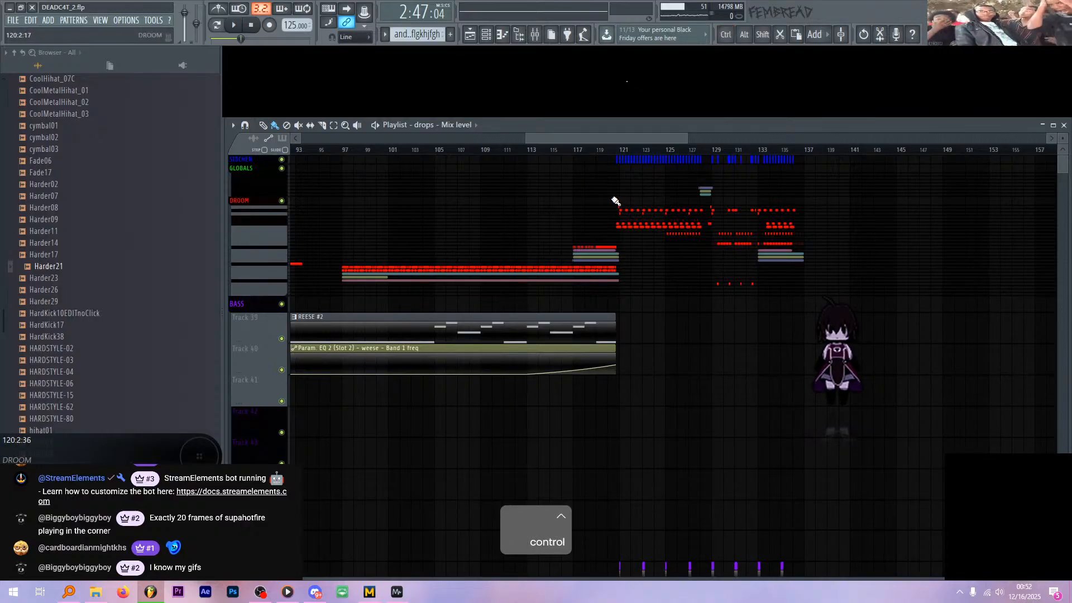
scroll(689, 186, "up", 1, "ctrl")
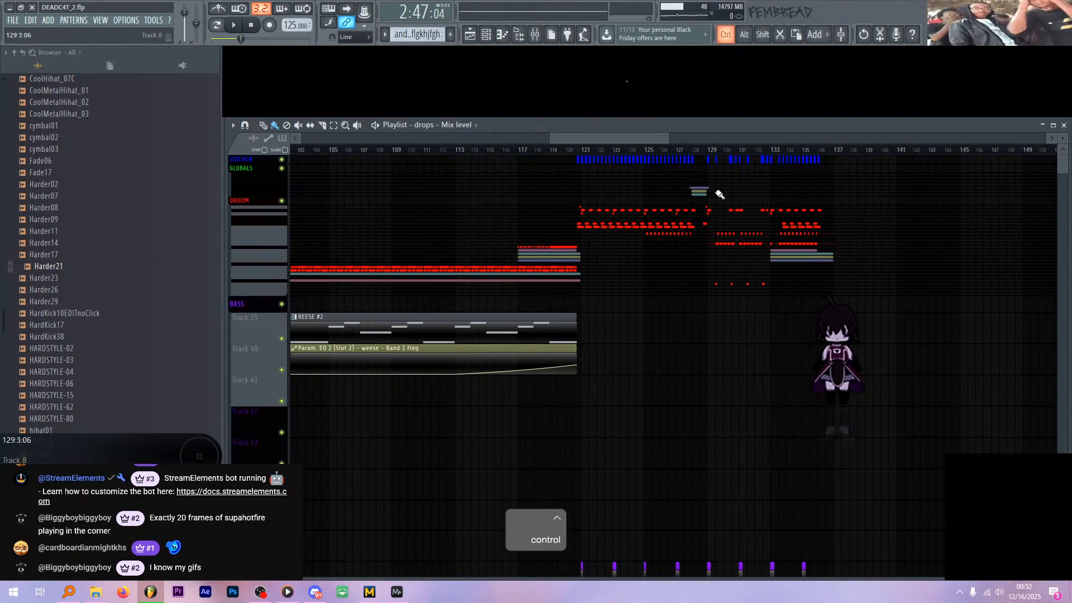
scroll(720, 194, "up", 1)
left_click_drag(644, 167, 773, 162, "ctrl")
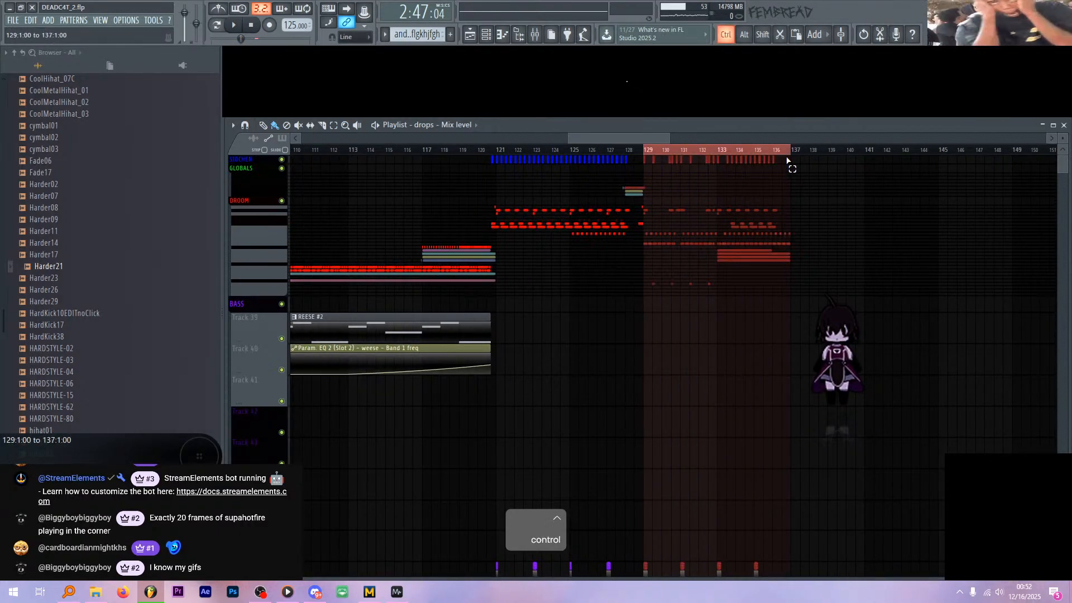
left_click(647, 156, "ctrl")
left_click_drag(647, 157, 793, 162, "ctrl")
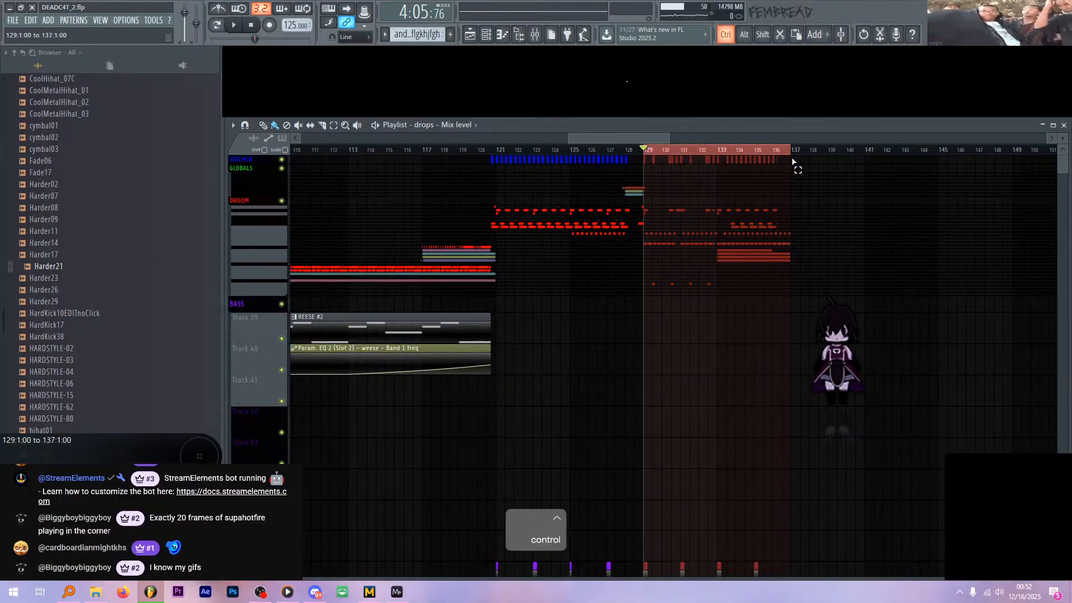
- Select the whole second drop from bar 121 to bar 137 in the playlist and clear the selection
left_click(536, 149, "ctrl")
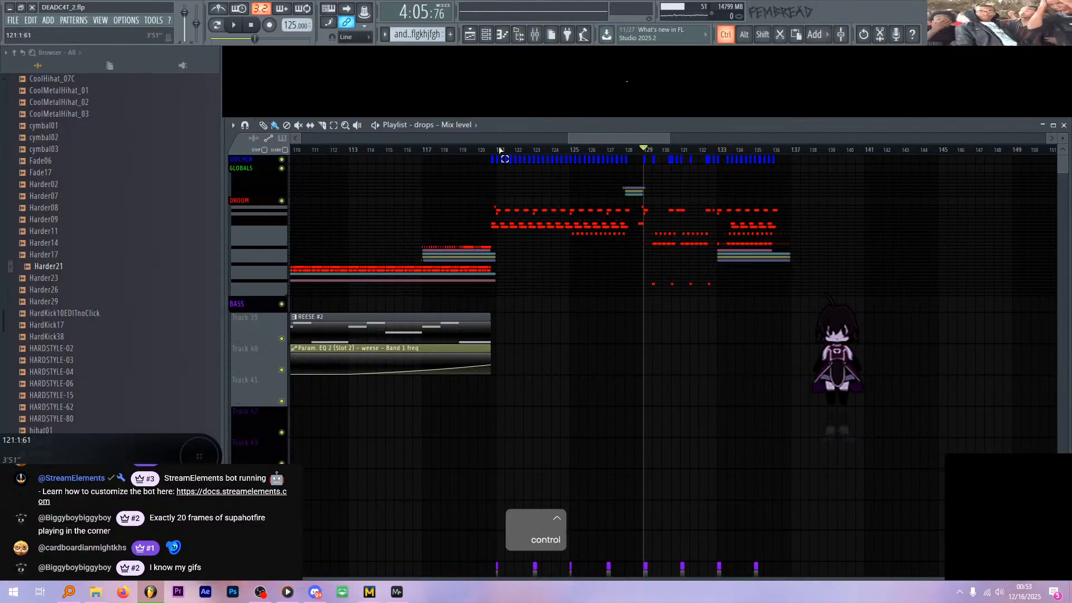
left_click_drag(500, 150, 793, 162, "ctrl")
left_click(790, 159, "ctrl")
scroll(790, 162, "down", 6)
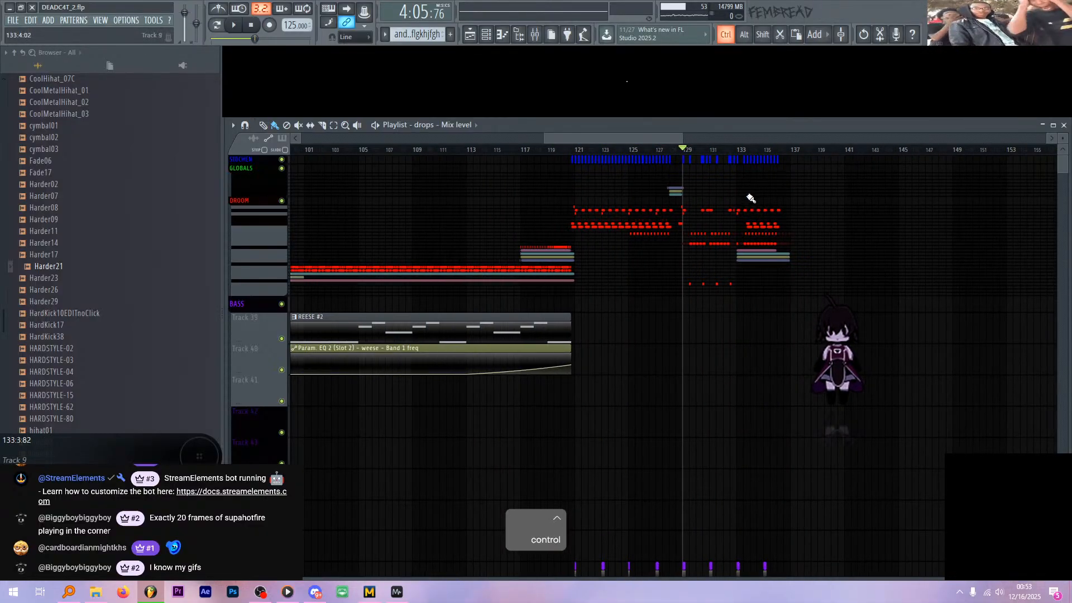
- Collapse the BASS and SYNF track groups in the playlist, with the whole arrangement in view
scroll(600, 219, "down", 2, "ctrl")
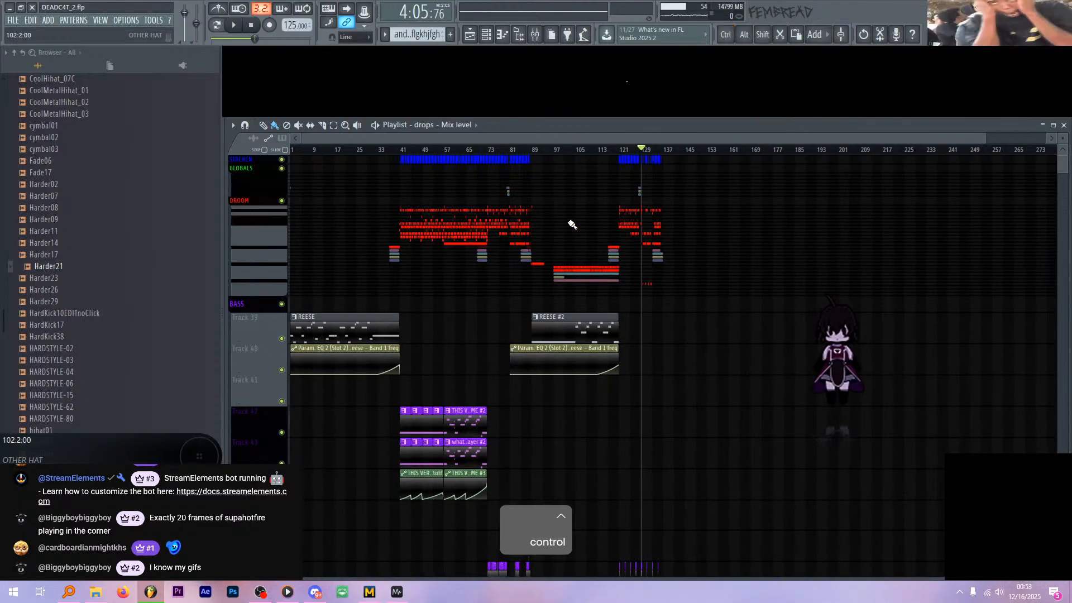
left_click(258, 305, "ctrl")
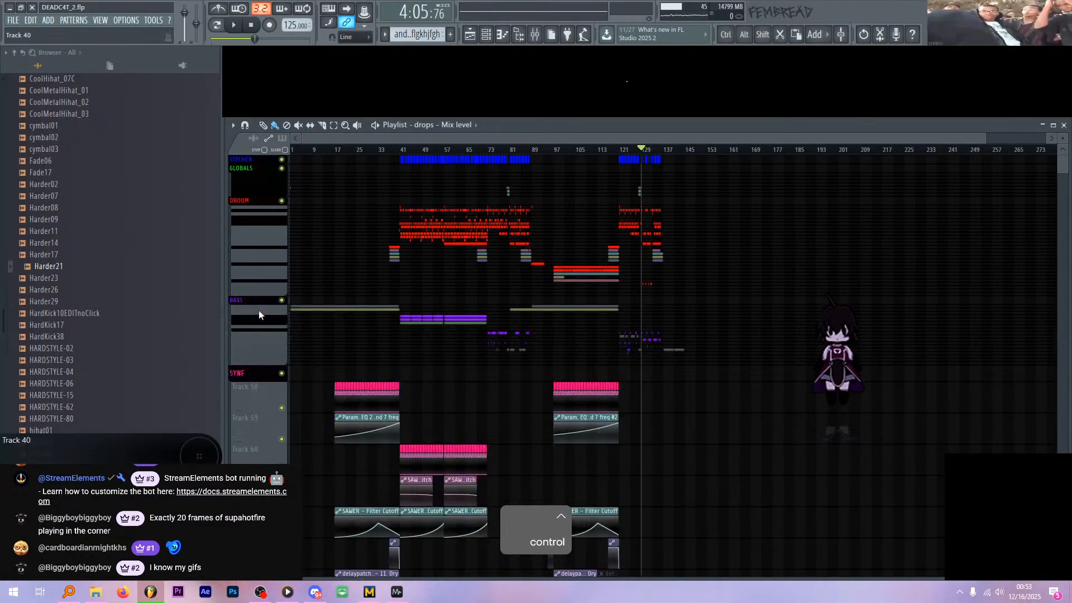
left_click(246, 381, "ctrl")
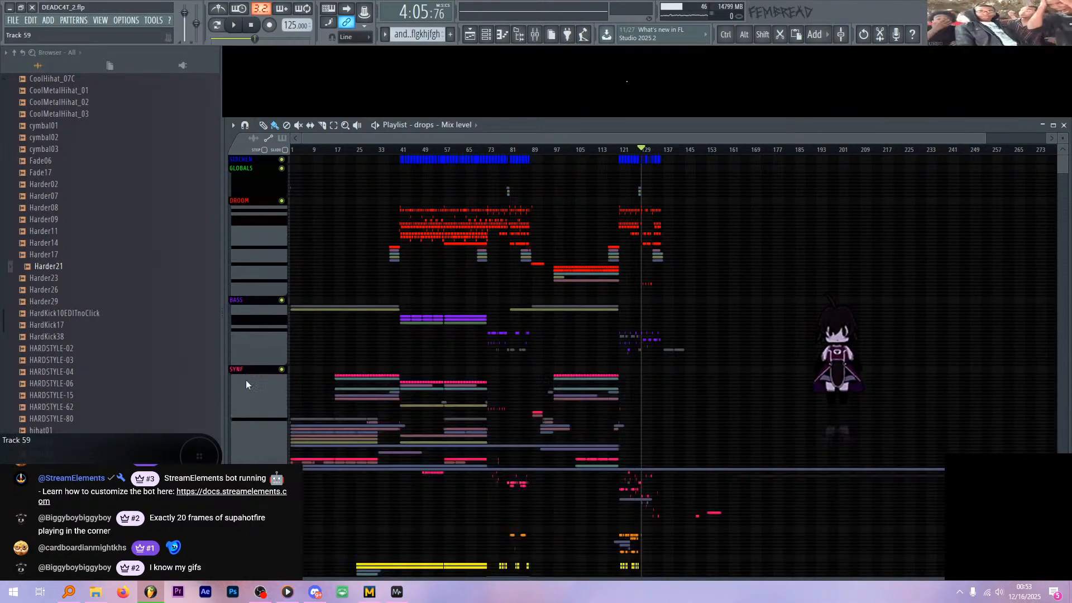
scroll(261, 416, "down", 3)
scroll(262, 234, "up", 3)
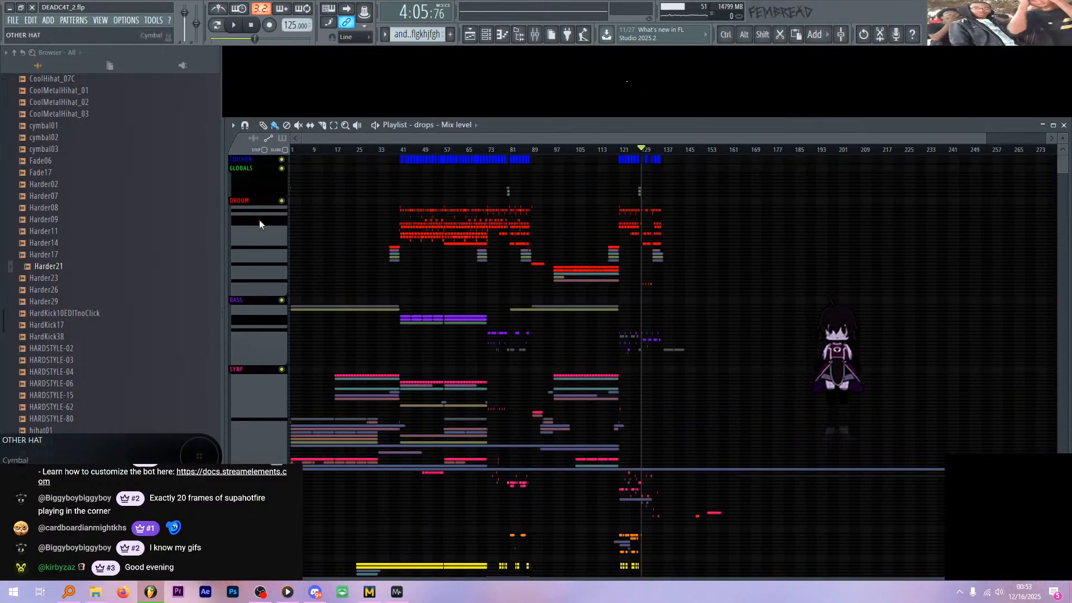
- Briefly play the song, then stop and reset playback to the start, with the intro's opening bars in view
scroll(256, 241, "up", 4, "ctrl")
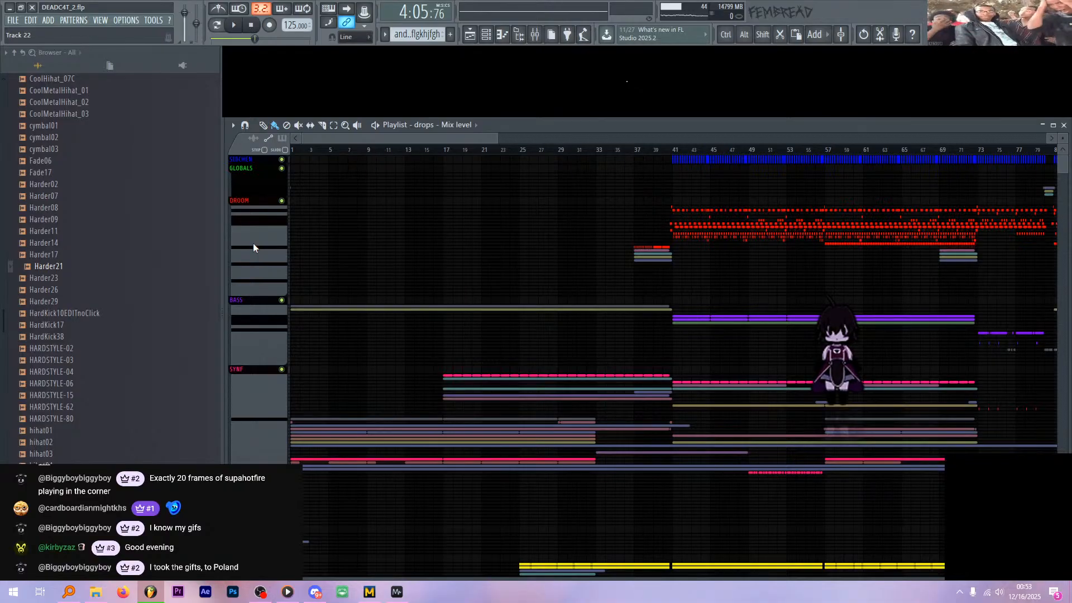
scroll(384, 233, "down", 5)
scroll(387, 236, "up", 5)
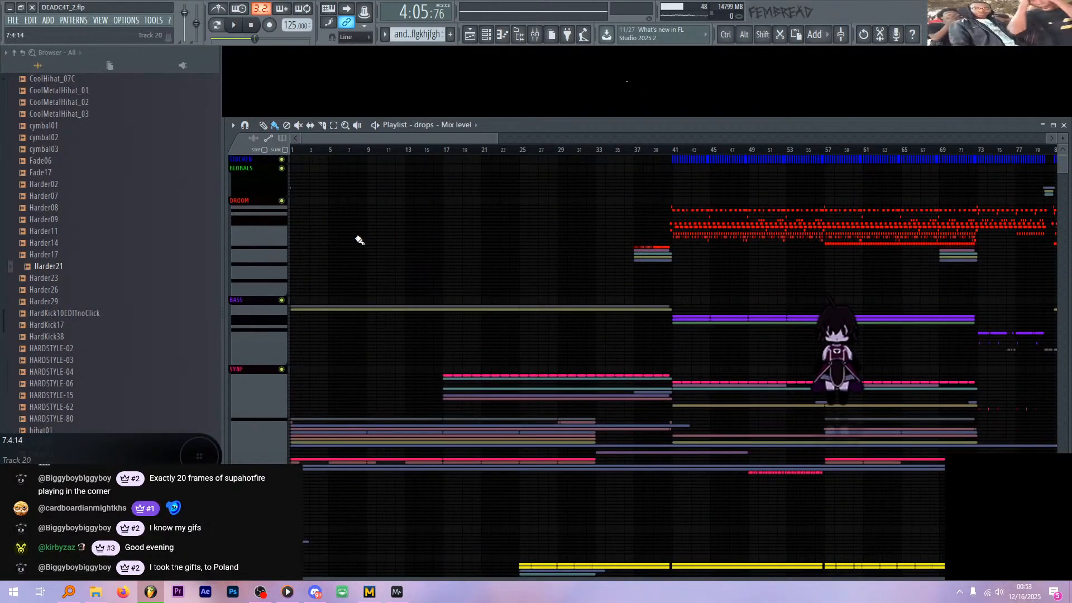
scroll(359, 240, "up", 5, "ctrl")
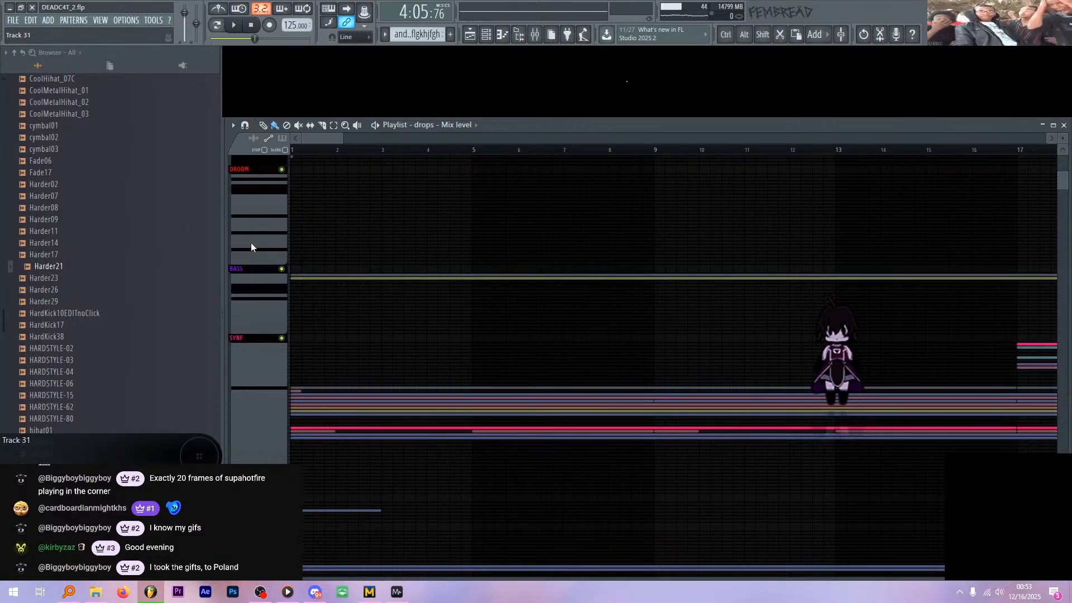
key("space")
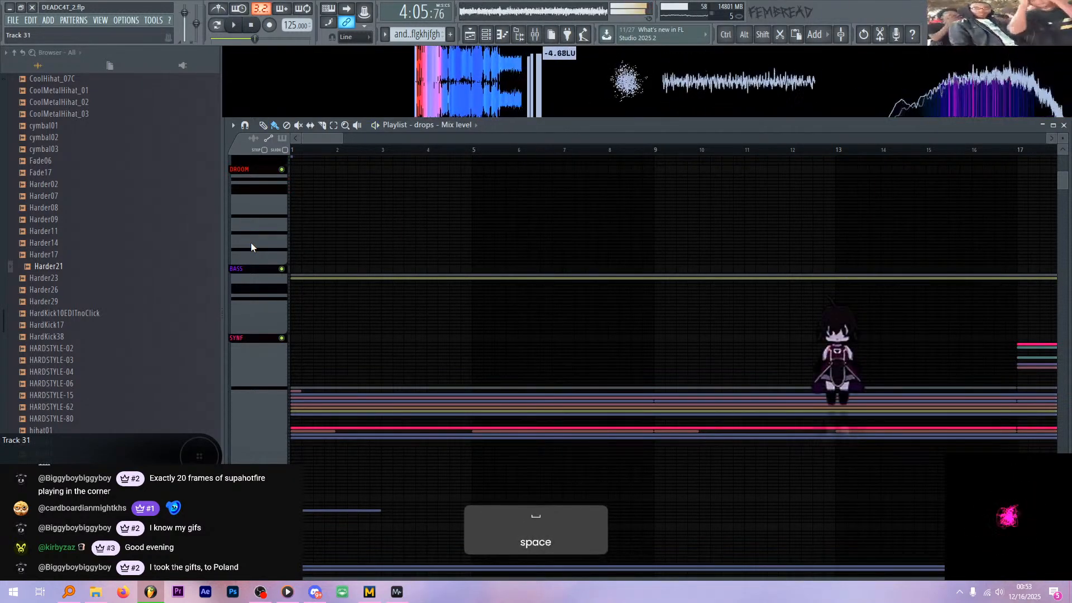
key("space")
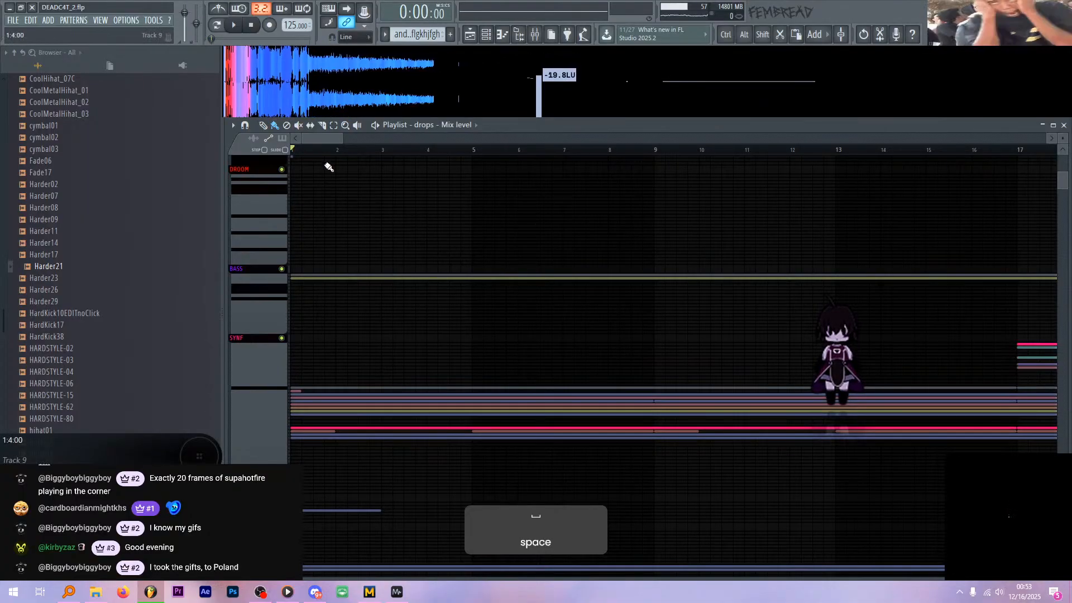
- Play the song from bar 1 and expand the SYNF group to examine the intro's synf clip and SAUS #1 automation
scroll(281, 226, "down", 2)
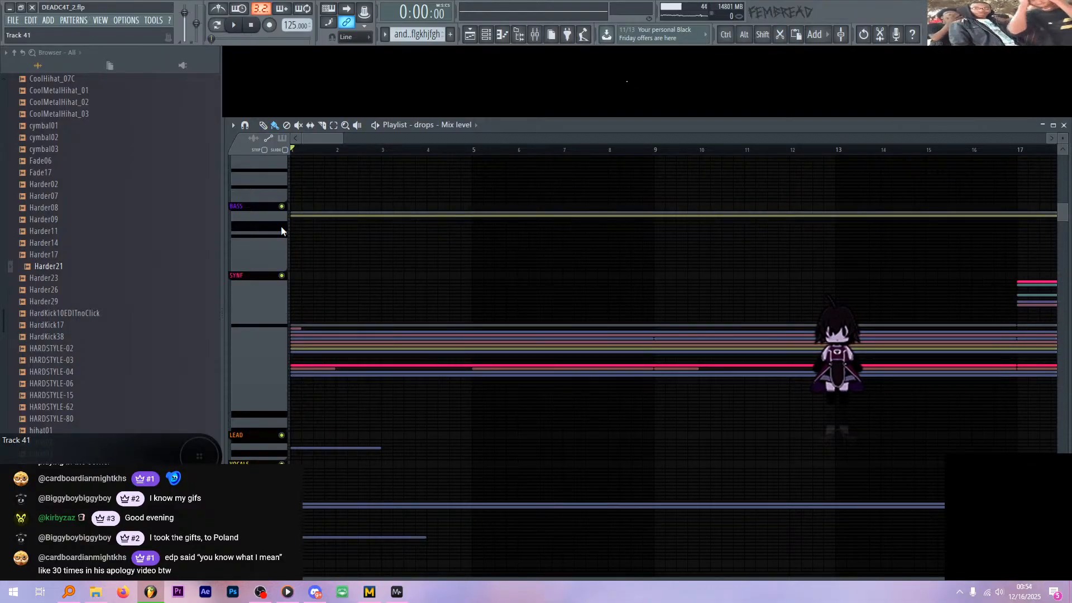
key("less")
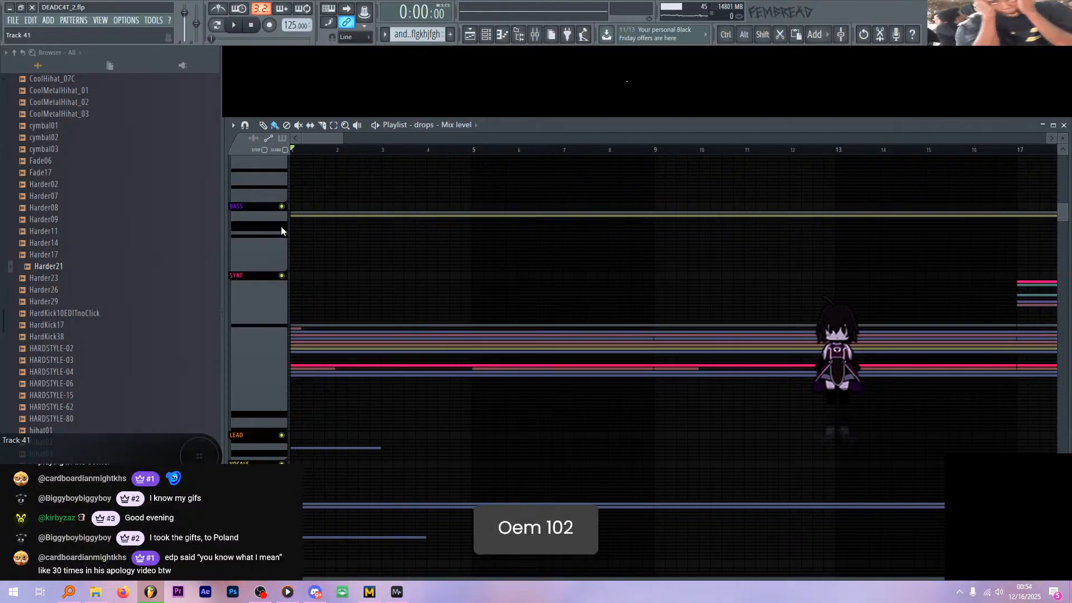
key("space")
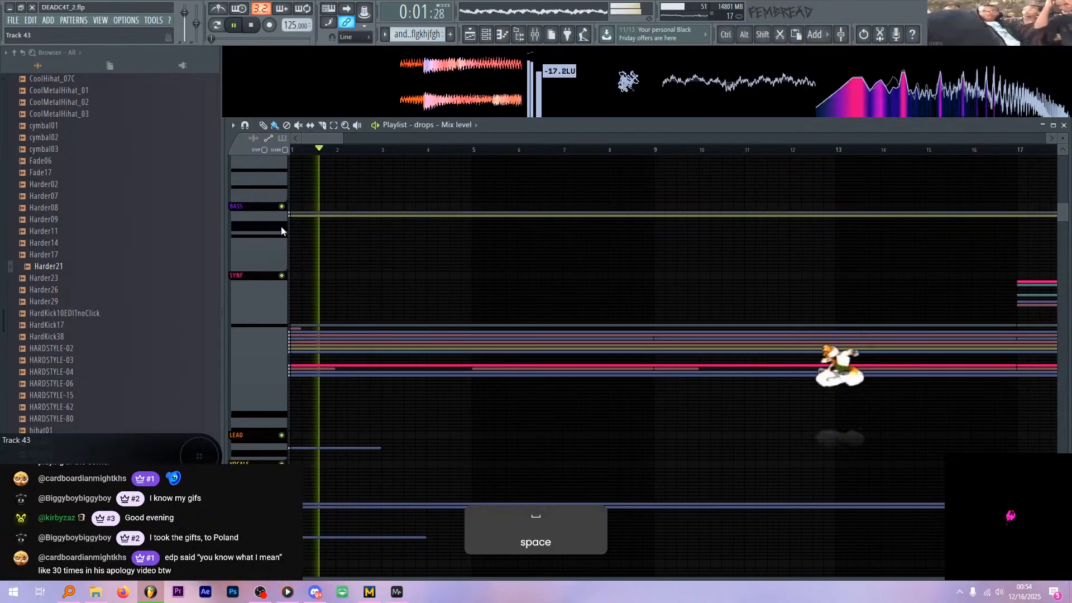
scroll(416, 252, "down", 1)
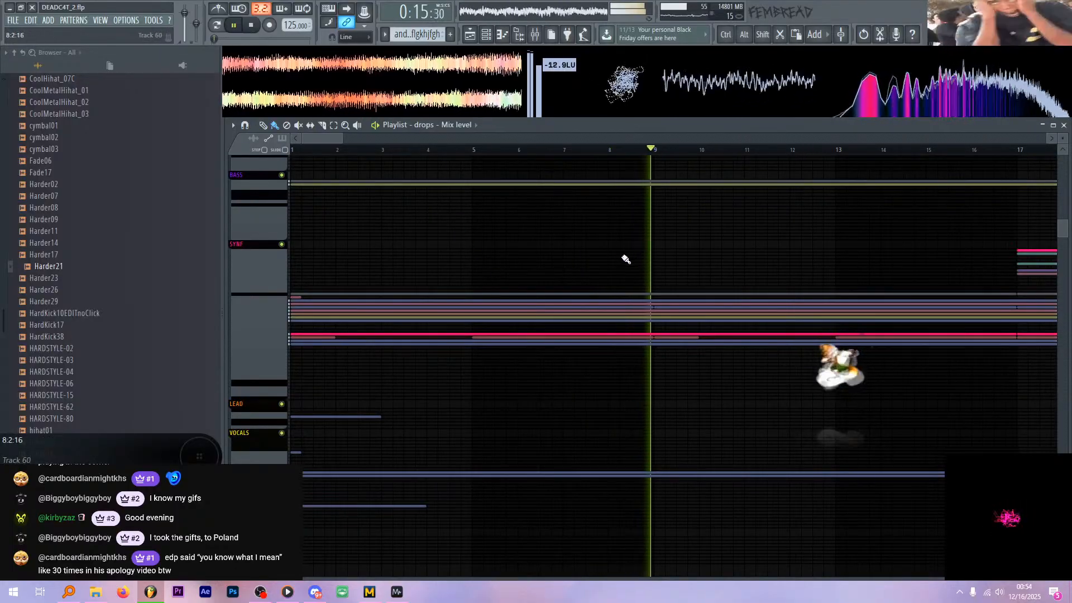
scroll(658, 209, "down", 2)
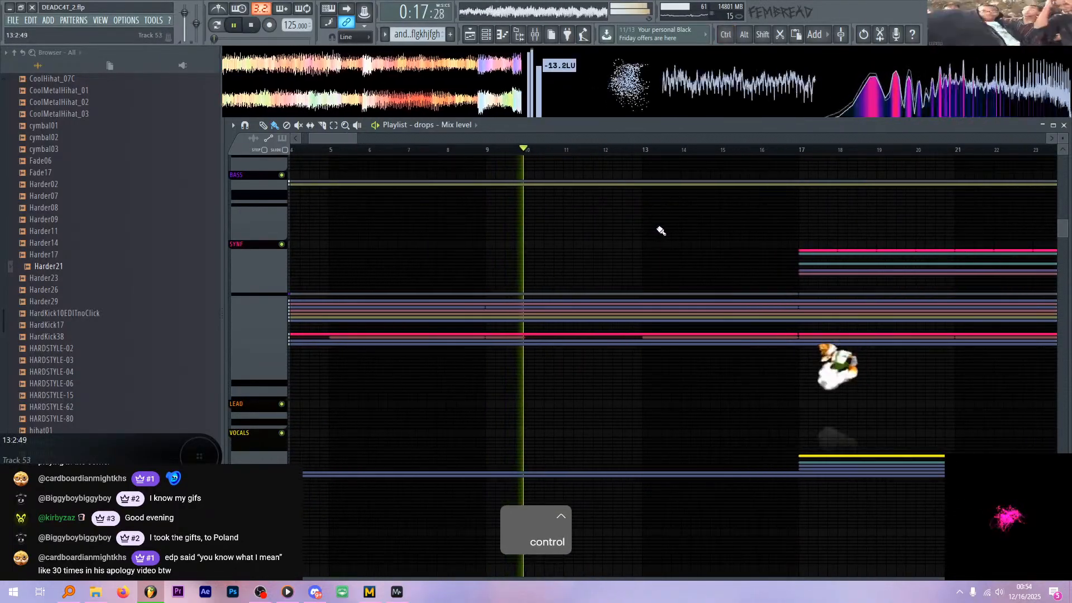
scroll(661, 233, "up", 2)
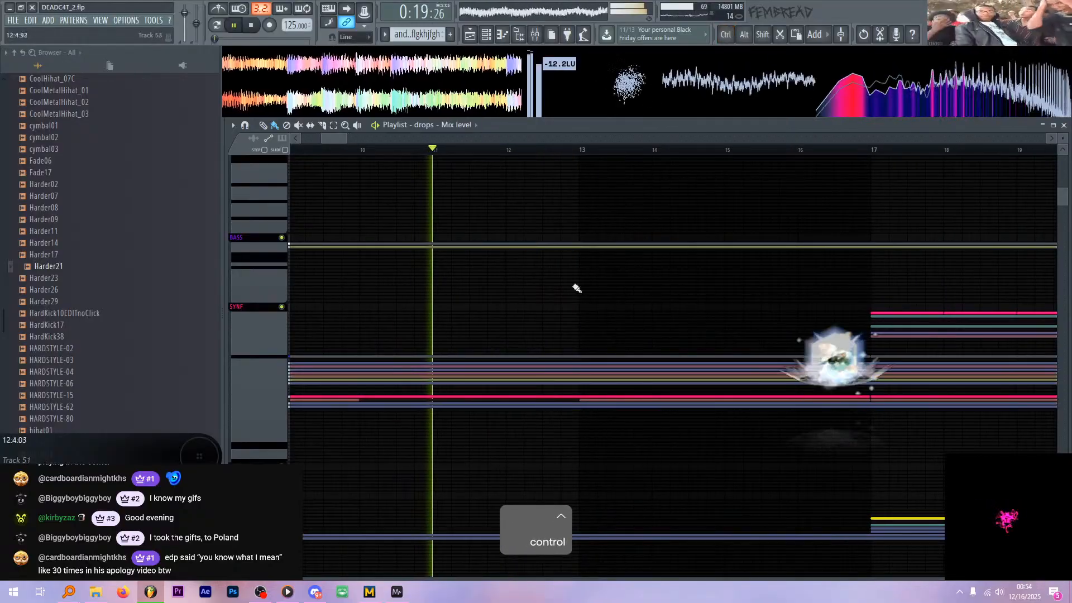
scroll(555, 332, "up", 3)
scroll(565, 354, "down", 5)
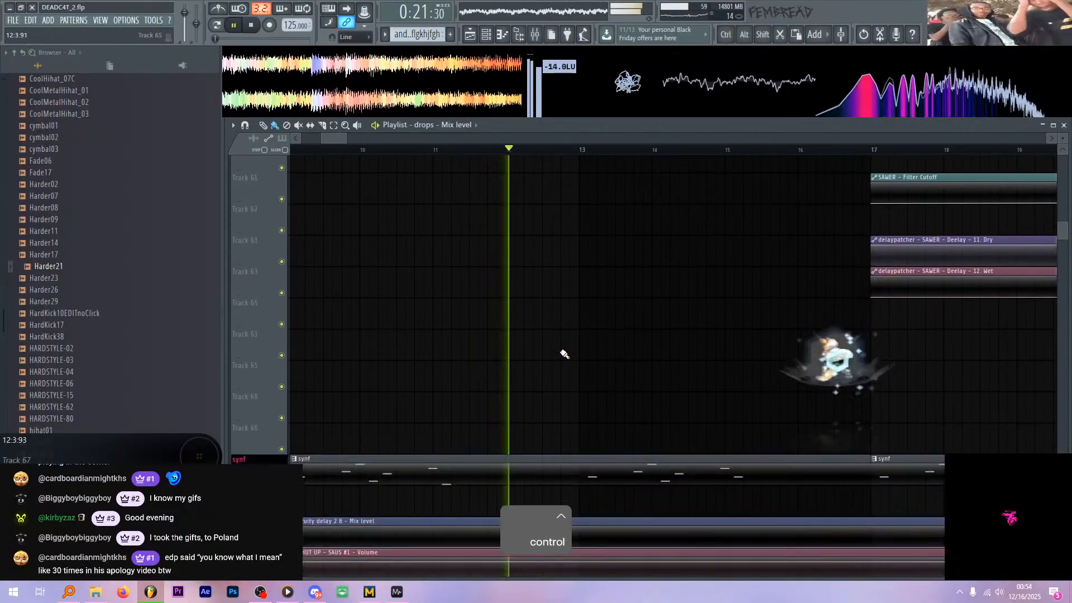
scroll(503, 167, "down", 4)
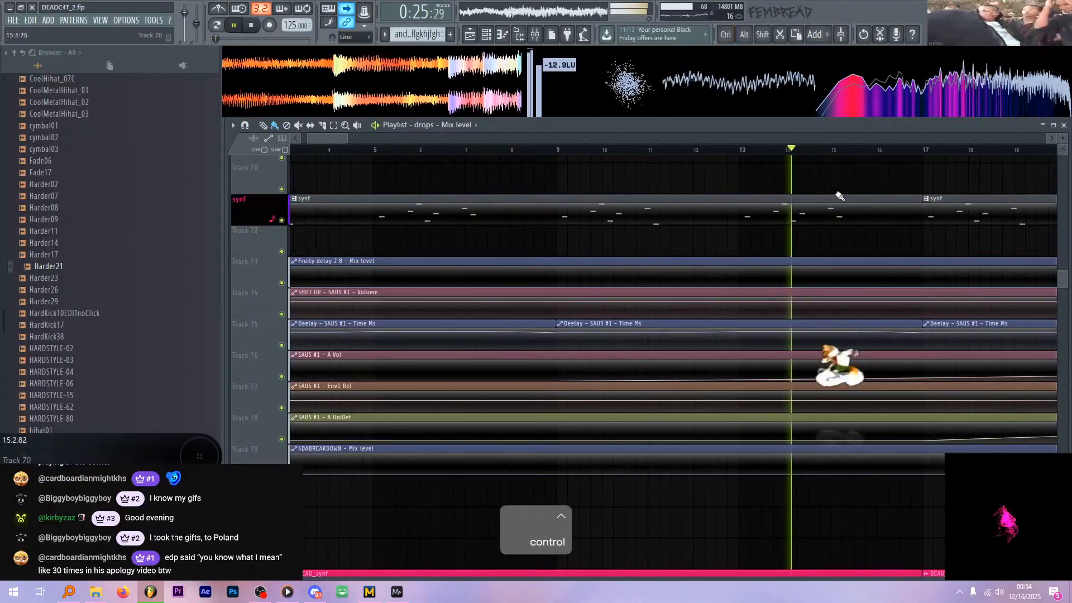
- Stop playback and restart it from bar 17, where the second synf clip begins
key("space")
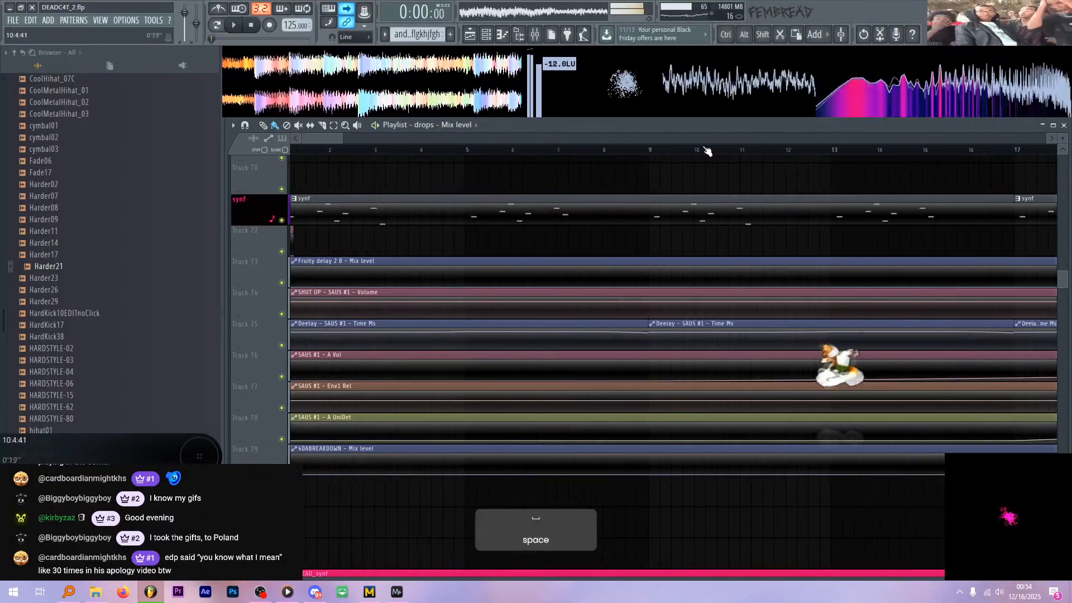
scroll(726, 197, "down", 3)
scroll(627, 176, "up", 3)
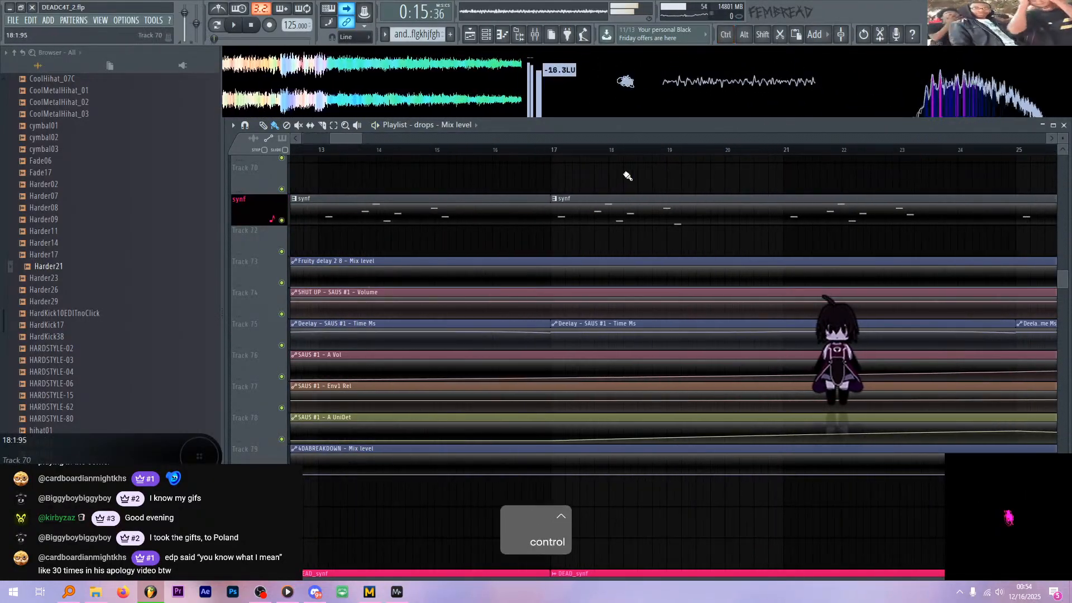
key("space")
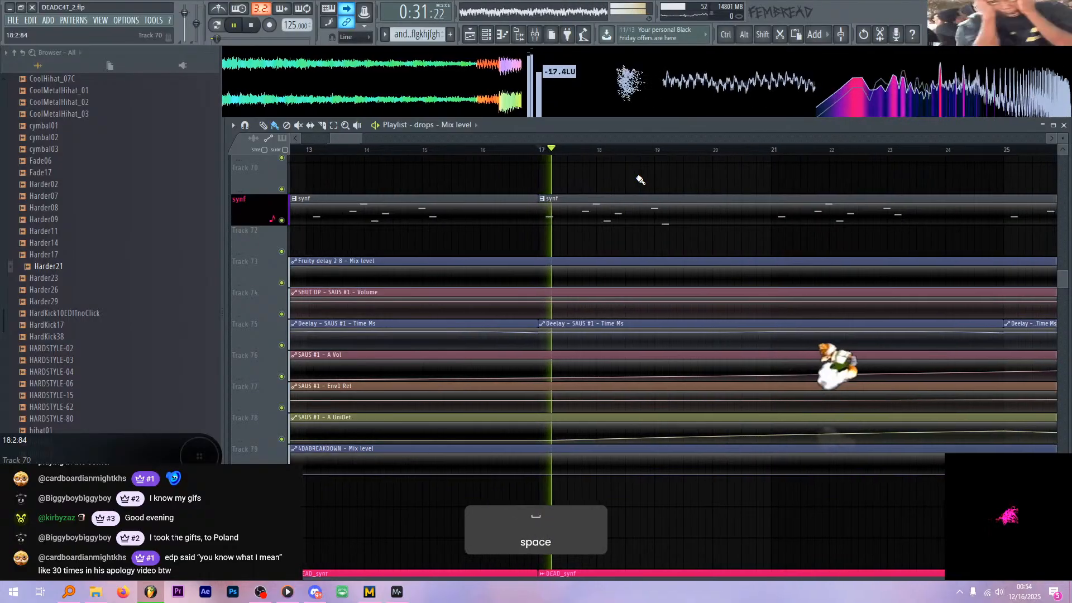
- Collapse the SYNF group and expand the VOCALS group to examine the Smallpools vocal clips and their automation from bar 25 during playback
scroll(631, 191, "up", 2)
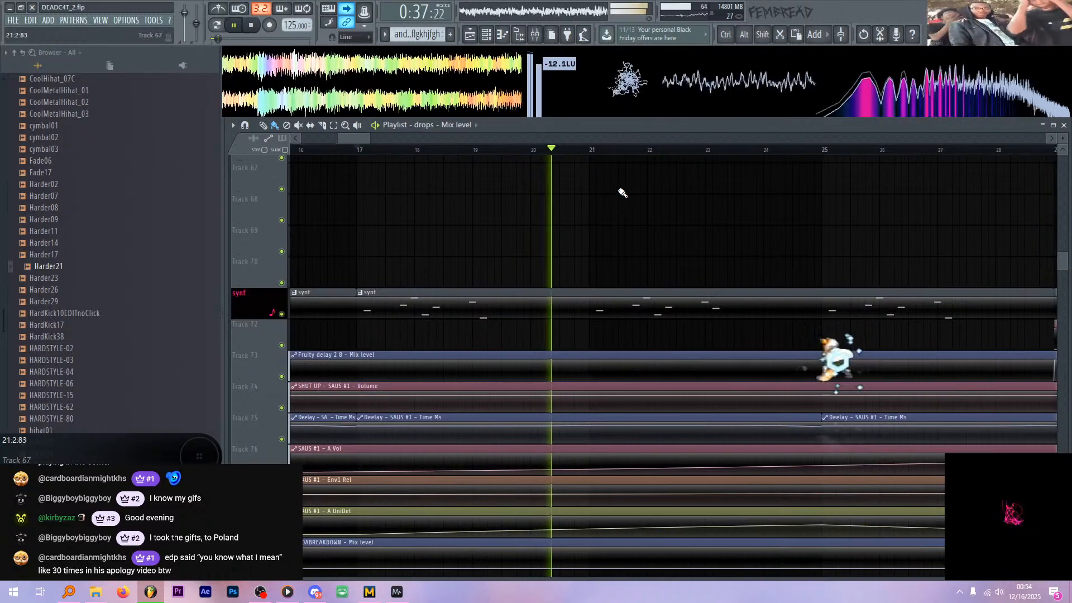
scroll(670, 232, "up", 5)
scroll(280, 217, "down", 5)
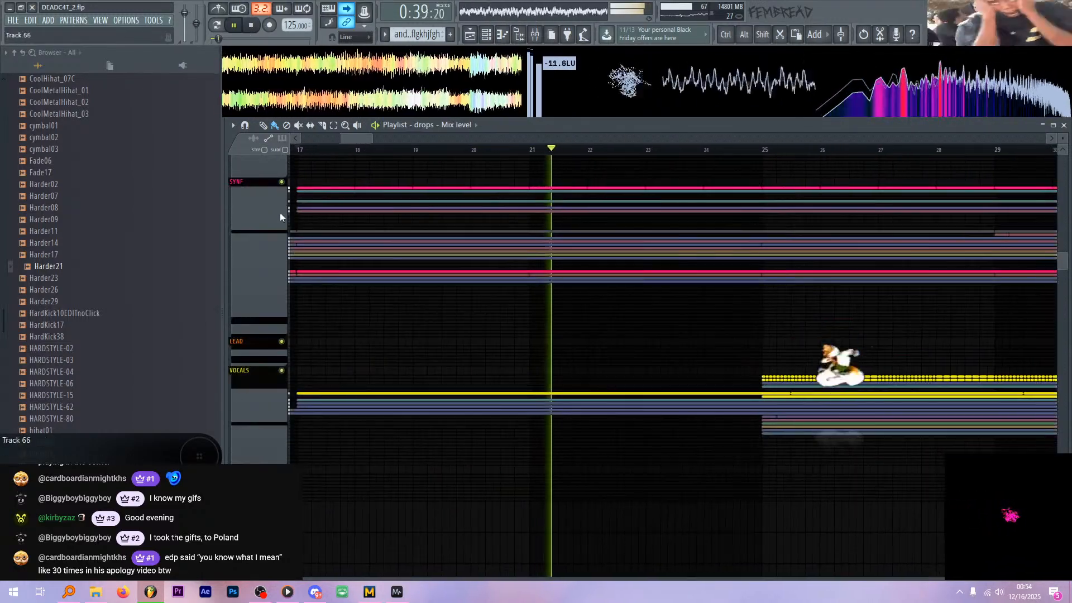
scroll(256, 373, "up", 5)
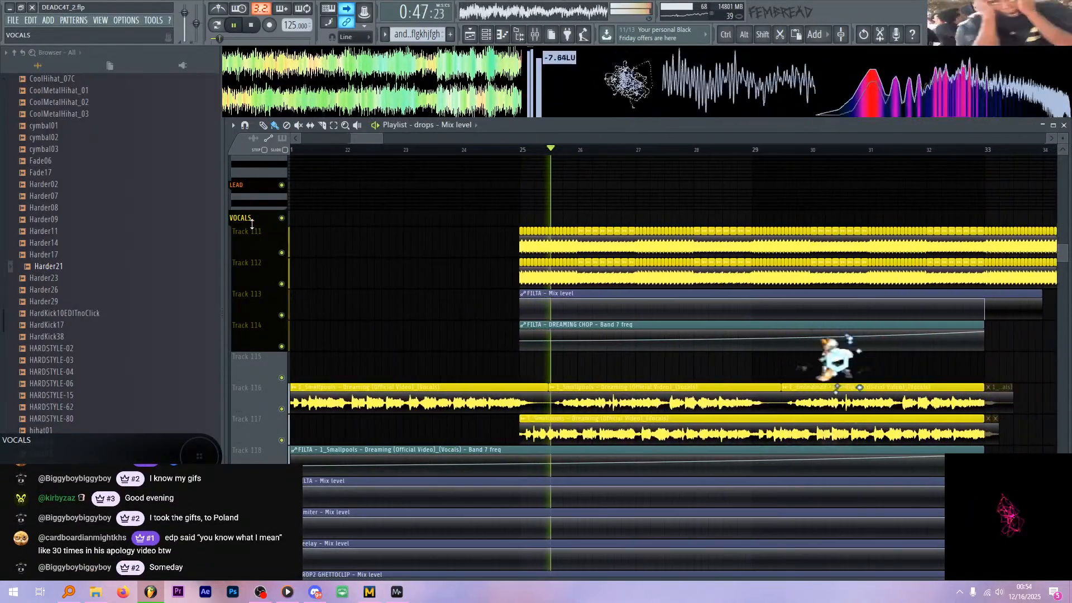
scroll(389, 232, "down", 2)
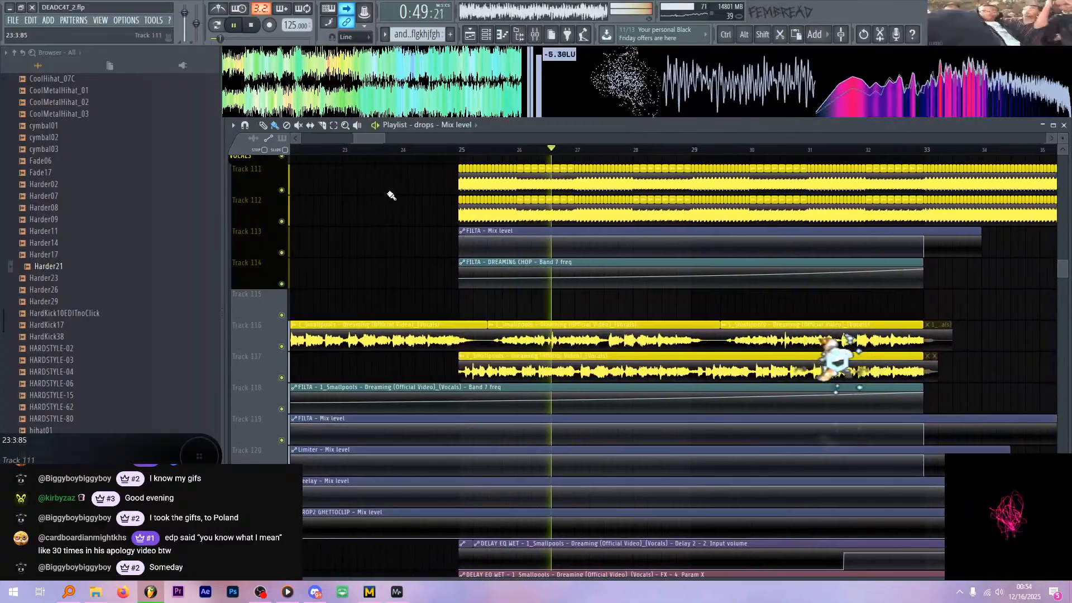
scroll(389, 198, "down", 3)
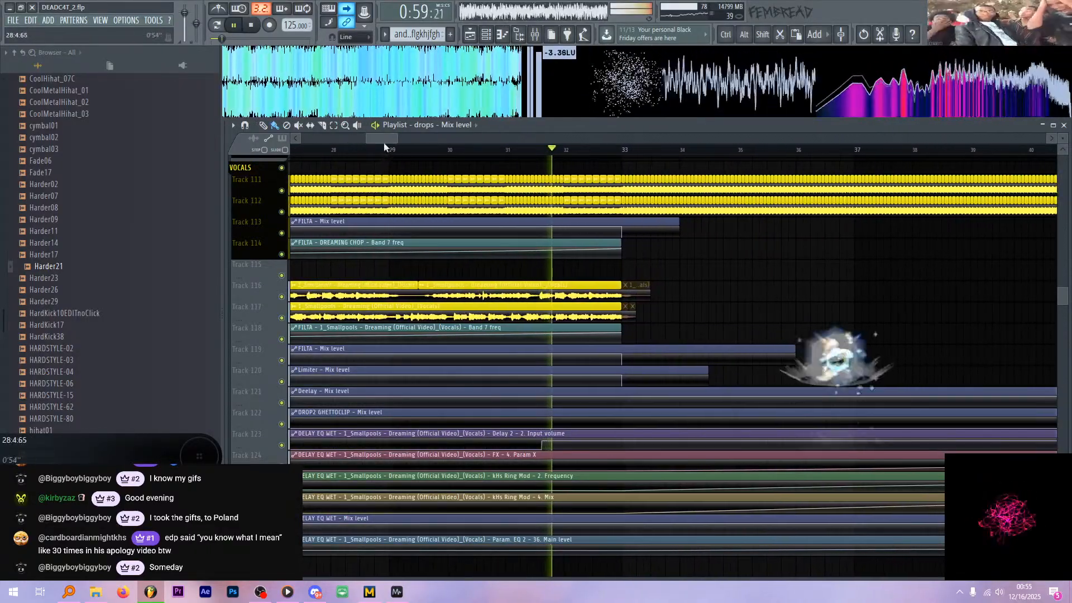
- Collapse the VOCALS group and follow the build-up across the track groups toward the first drop at bar 41
left_click(257, 176)
scroll(259, 206, "up", 8)
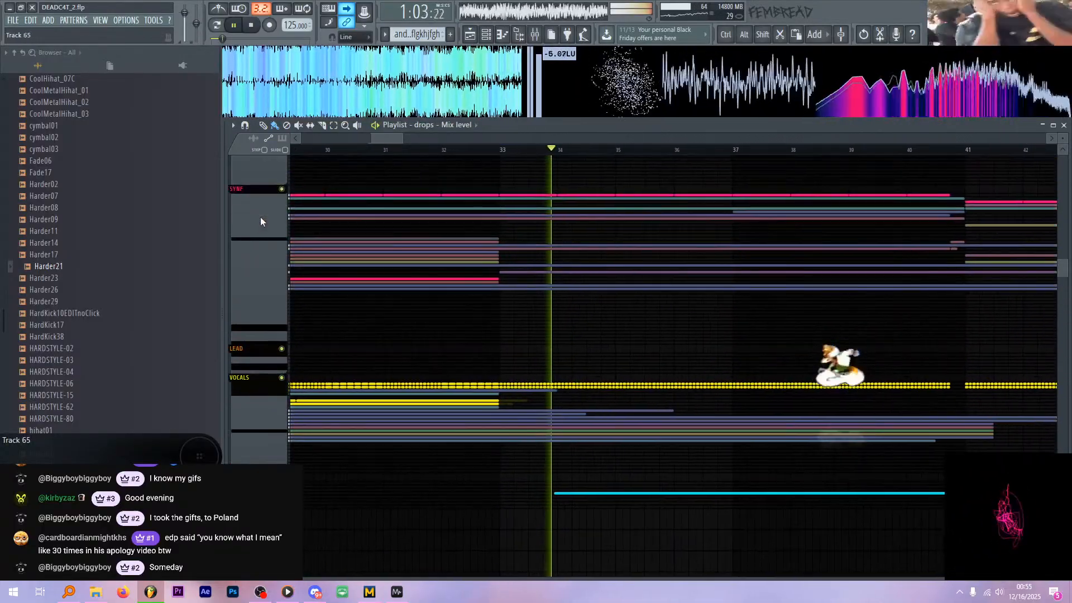
scroll(263, 260, "up", 1)
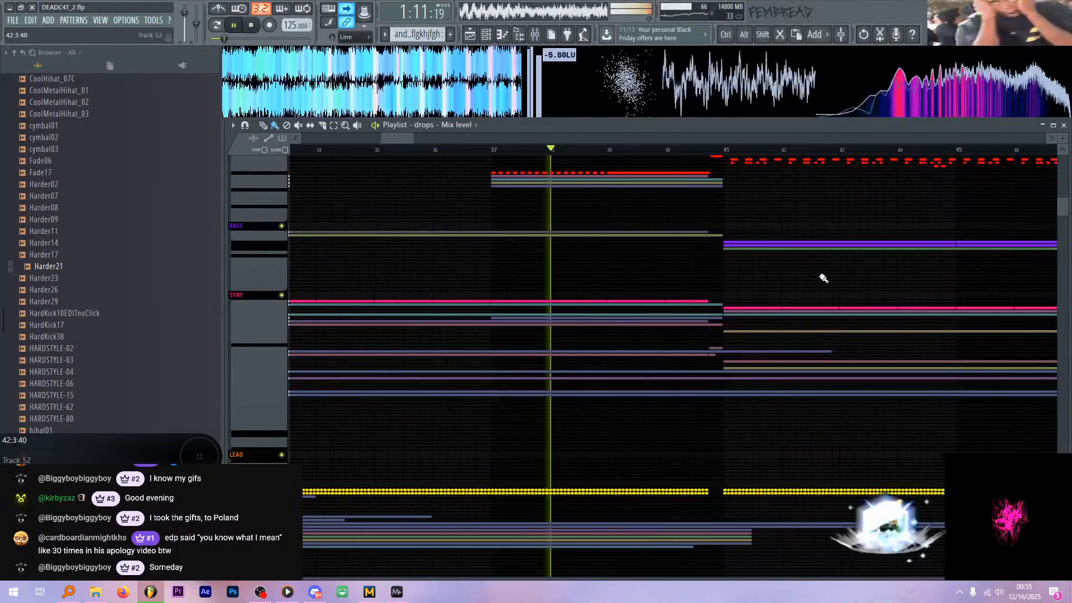
scroll(838, 285, "up", 1)
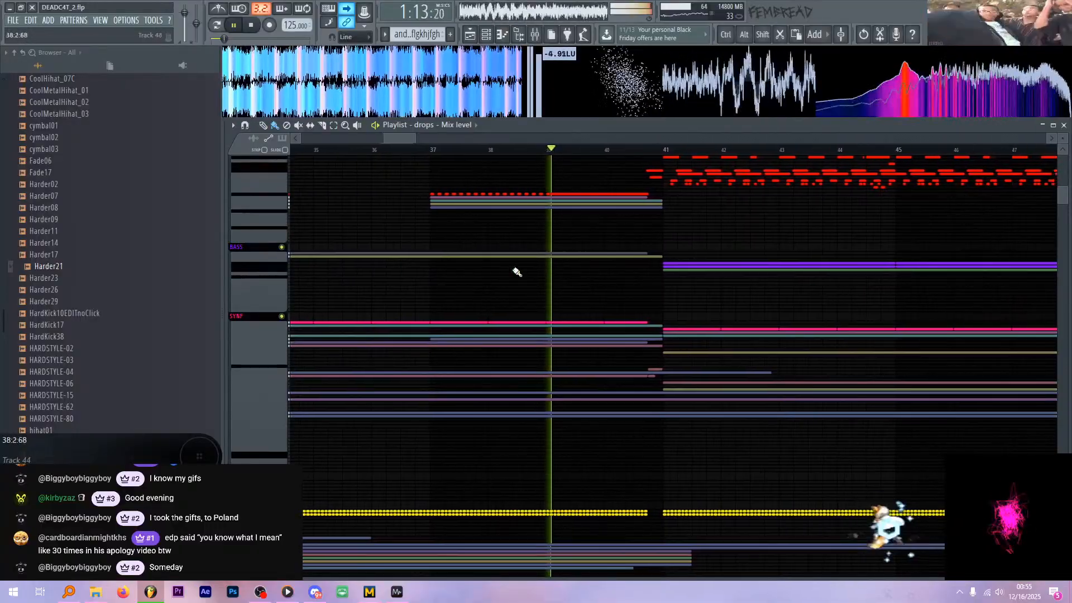
scroll(358, 222, "up", 3)
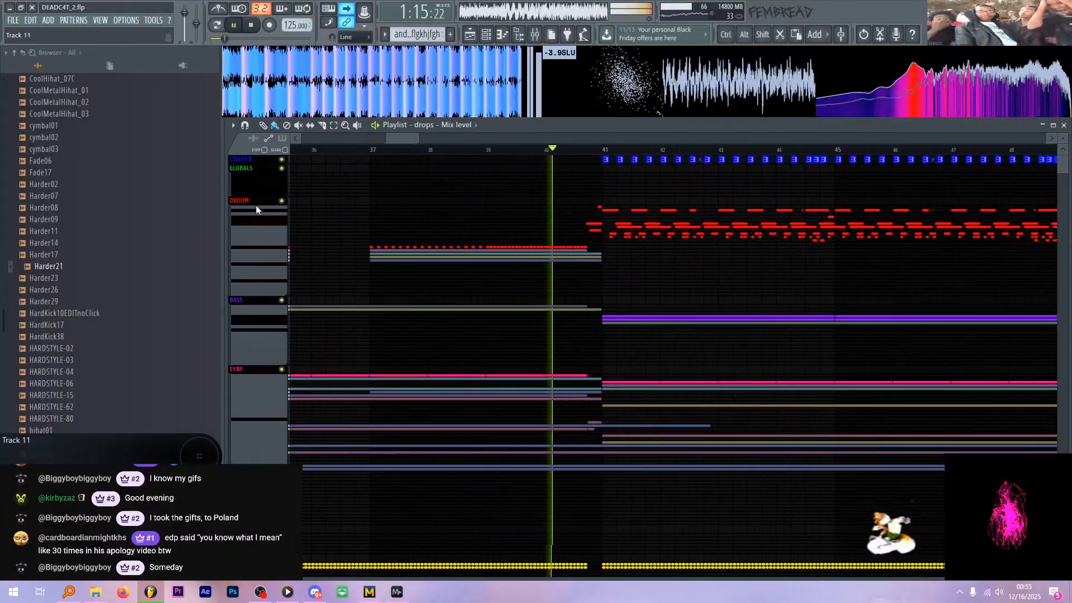
- Expand the DROOM group and examine the first drop's kick, clap and hat clips from bar 41 during playback
scroll(502, 232, "down", 2)
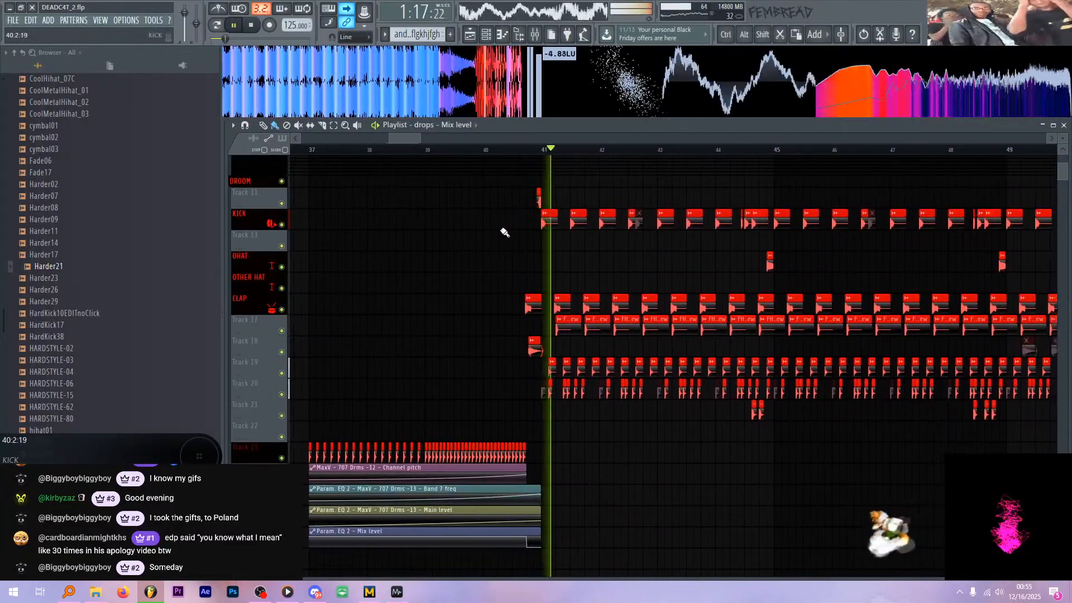
scroll(685, 260, "up", 4)
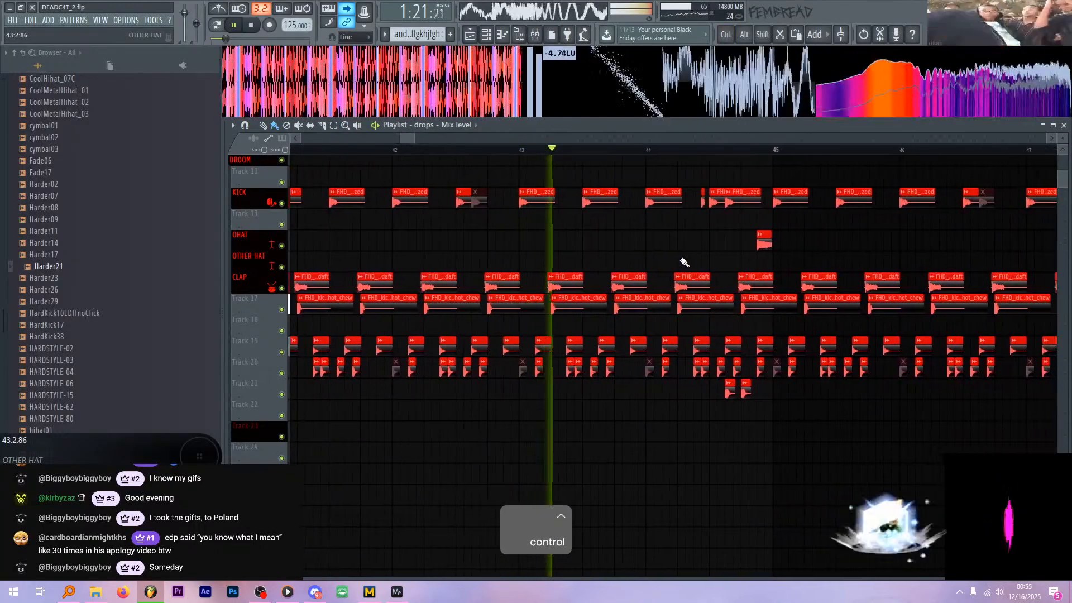
scroll(575, 247, "up", 3)
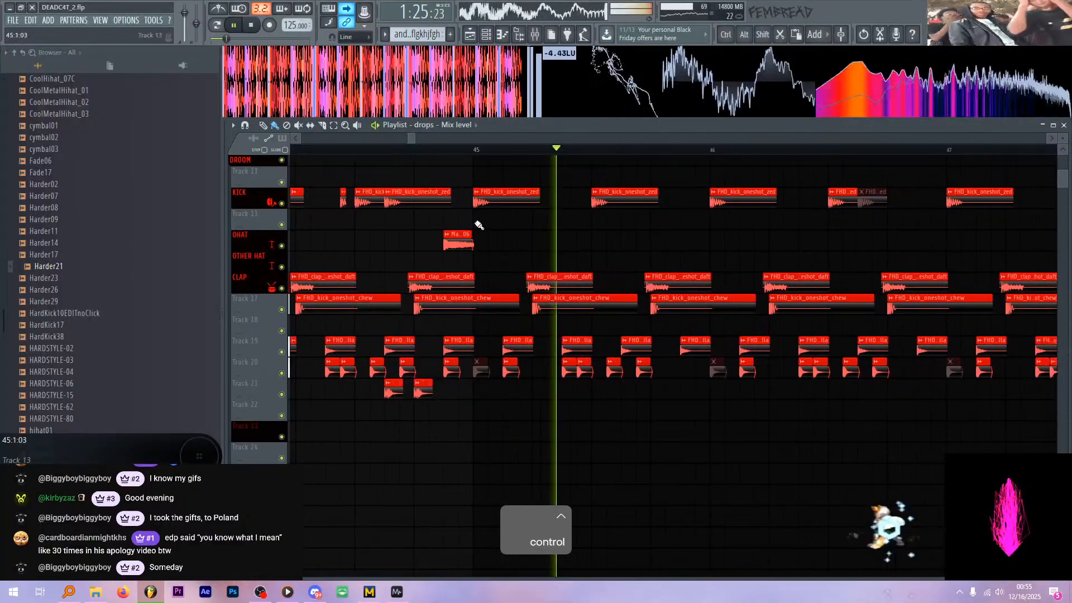
- Collapse the DROOM group and expand the BASS group to examine the first drop's saw bass and detune layer clips
scroll(273, 247, "down", 3)
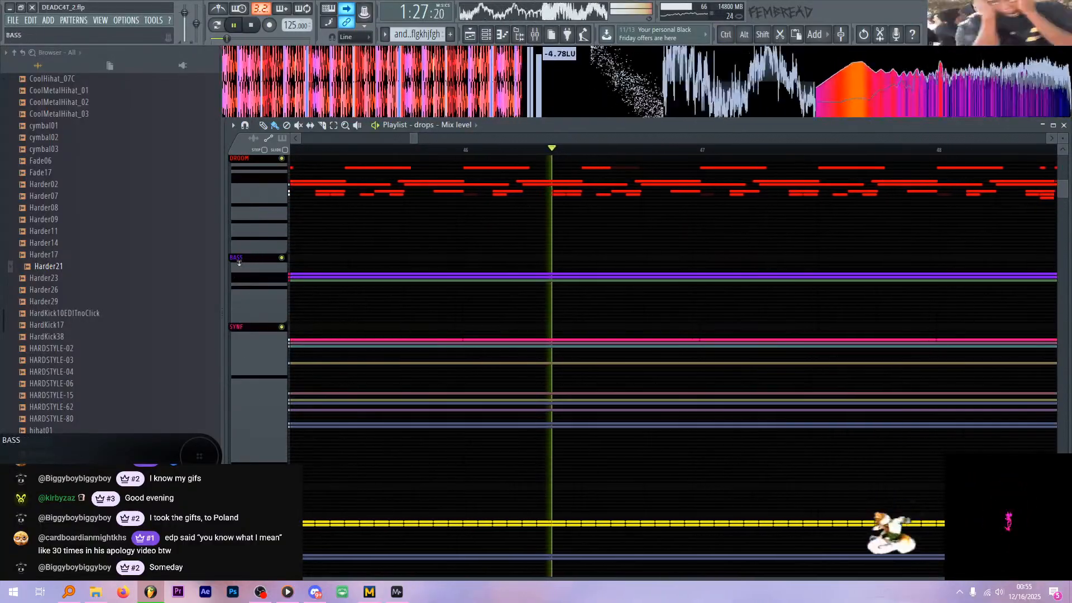
scroll(239, 263, "up", 3)
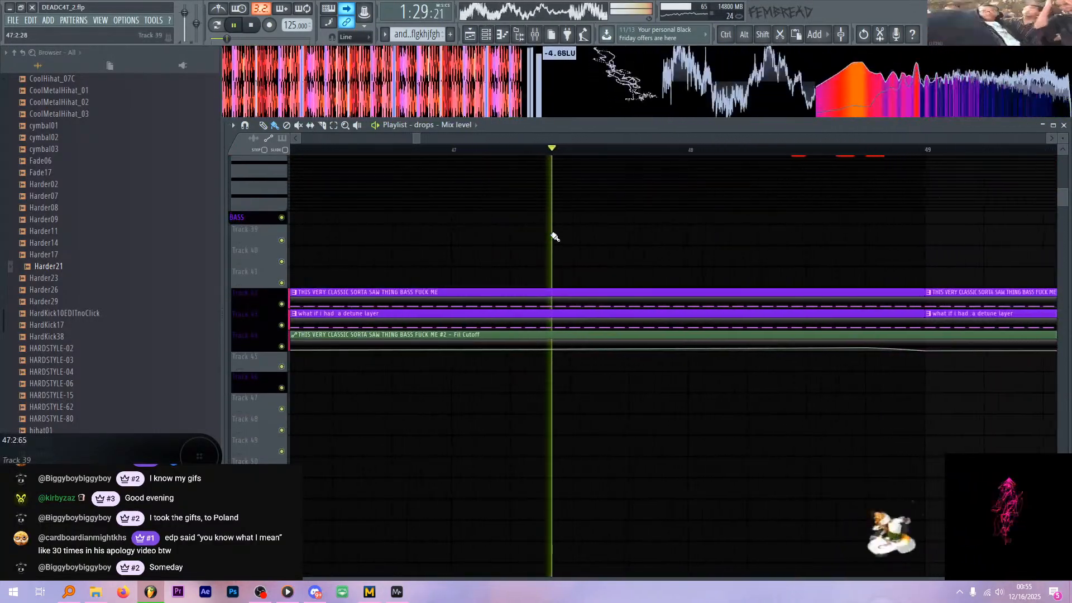
scroll(570, 220, "down", 1)
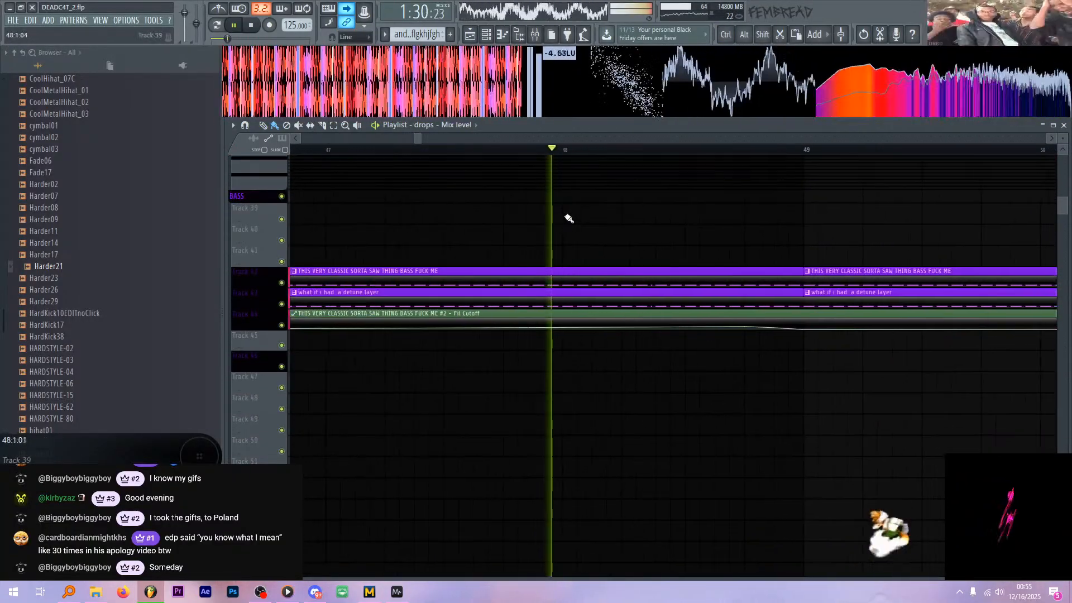
- Collapse the BASS group and expand the SYNF group to examine the SAWER #2 clips and their automation through bar 57 during playback
left_click(248, 199)
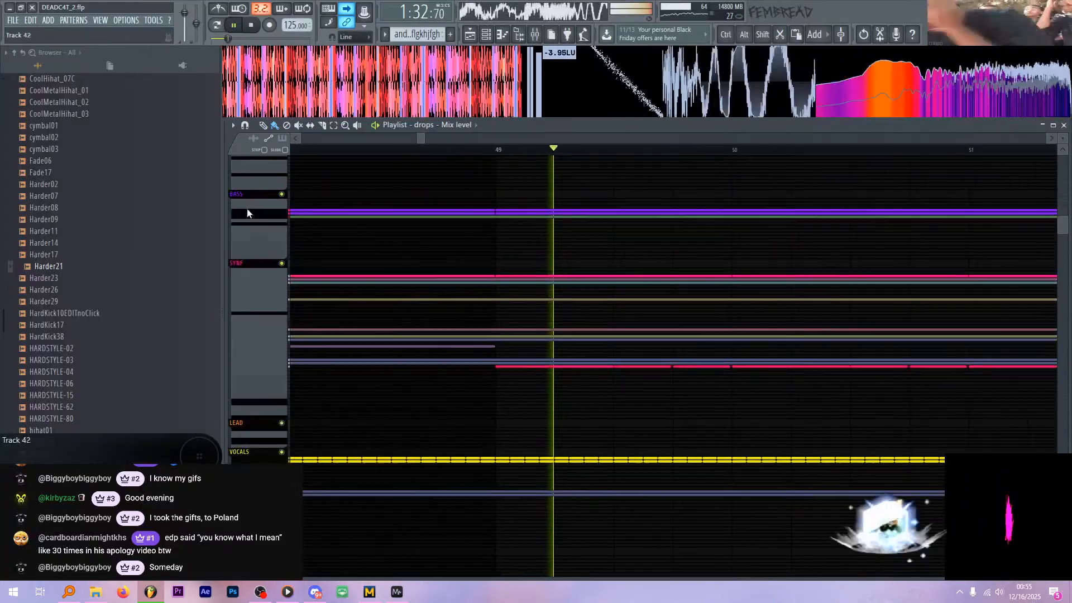
left_click(247, 265)
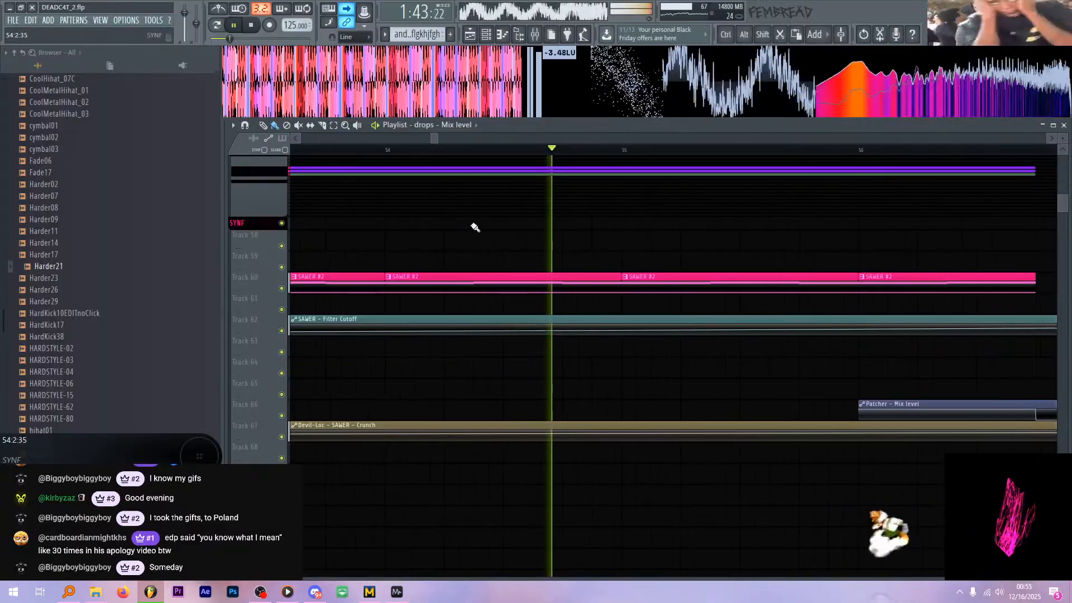
scroll(477, 224, "down", 1)
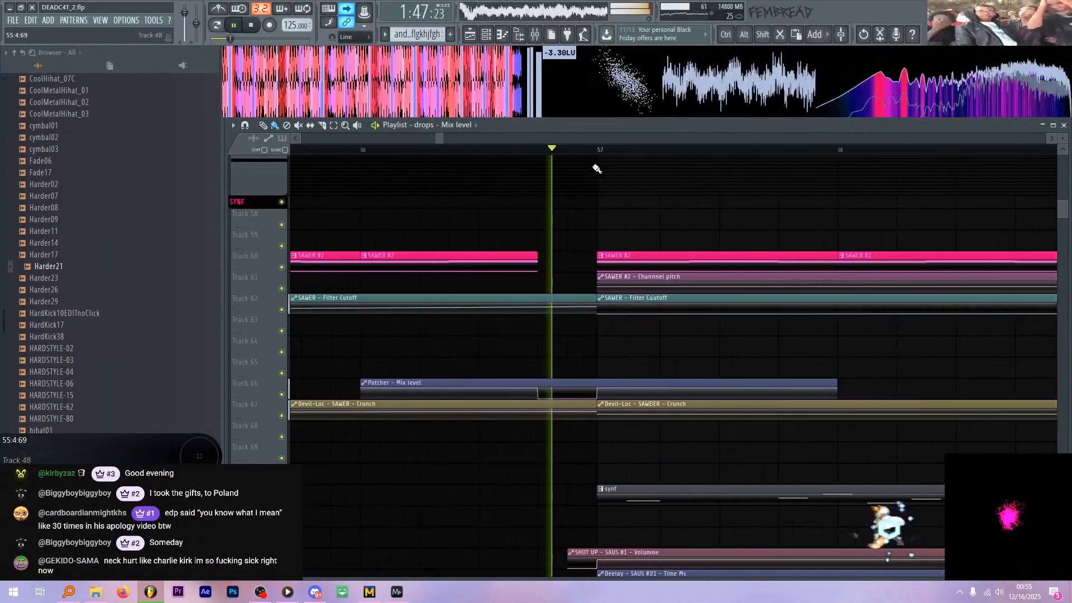
scroll(368, 179, "down", 1)
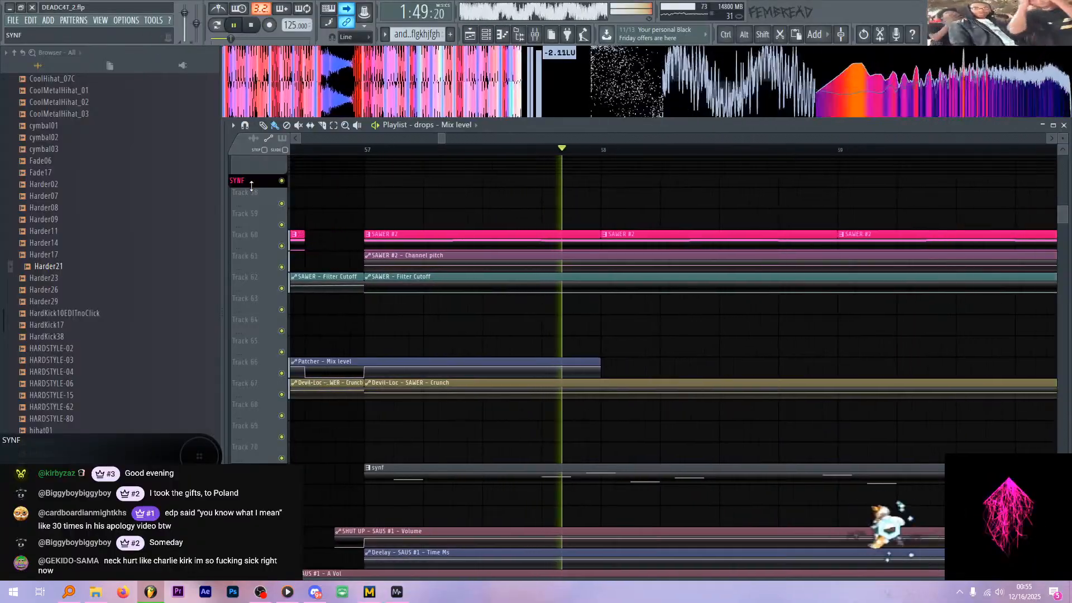
- Collapse the SYNF group and follow the drop across the collapsed track groups from bar 57 to bar 67
left_click_drag(252, 185, 253, 168)
scroll(668, 304, "up", 1)
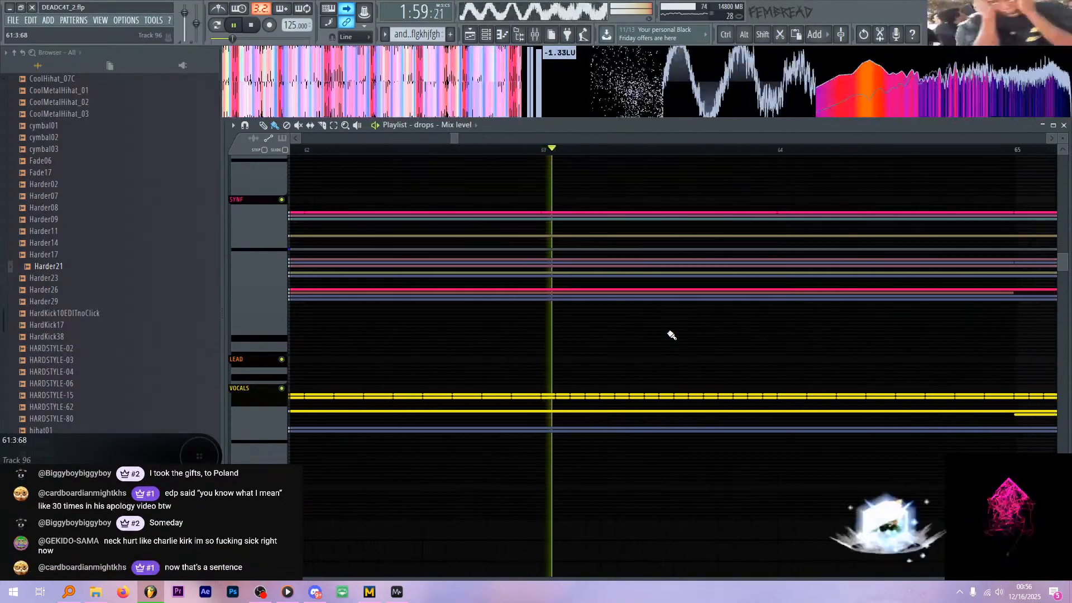
scroll(682, 349, "up", 2)
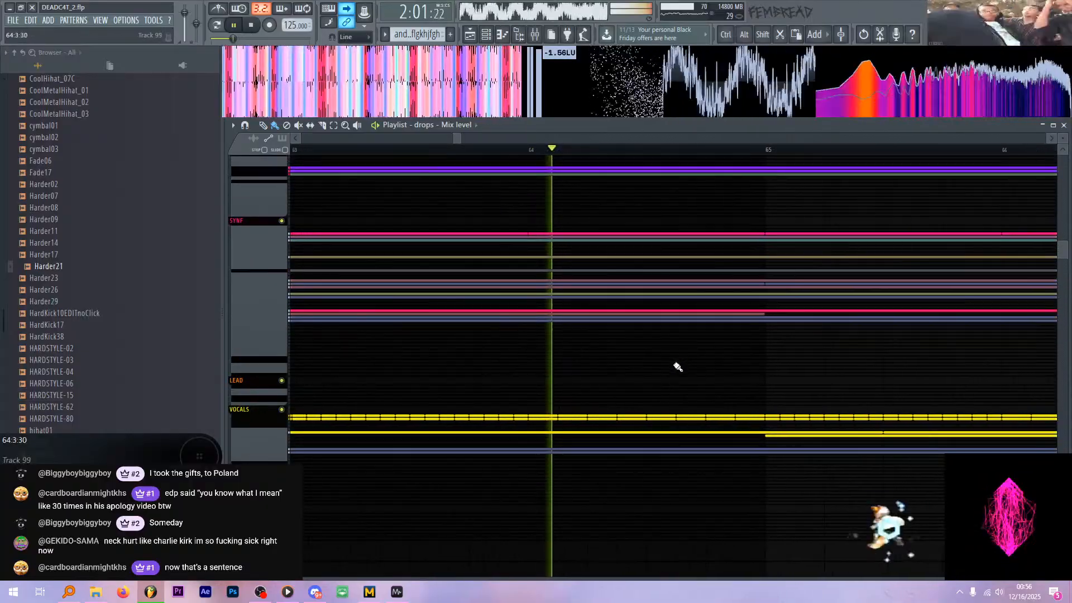
scroll(679, 371, "up", 4)
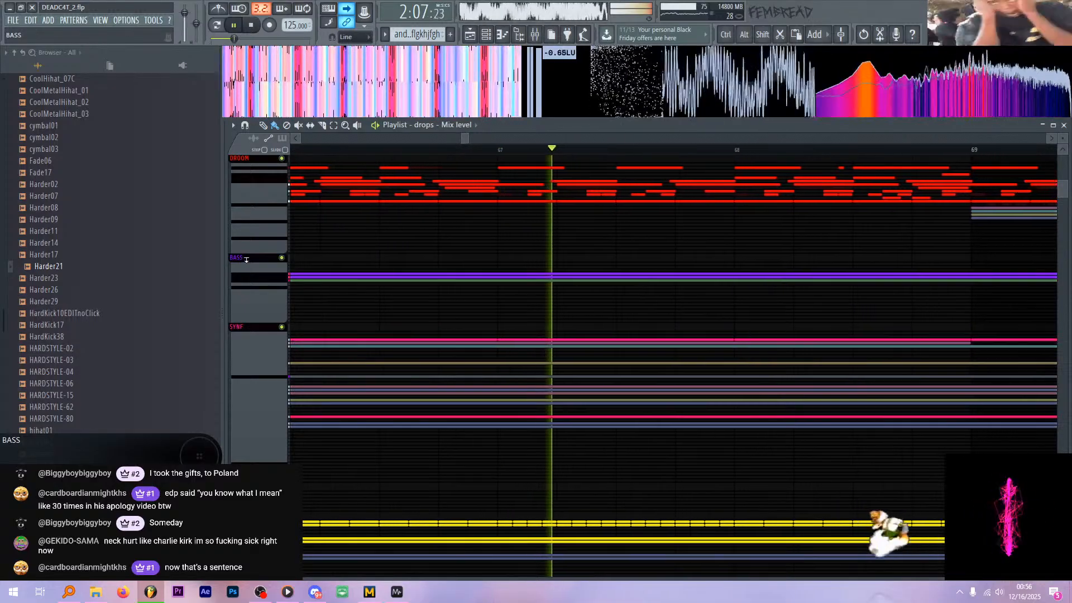
- Expand the BASS group to examine the saw bass and detune layers, plus the SOME BASSES clips from bar 73
left_click(247, 260)
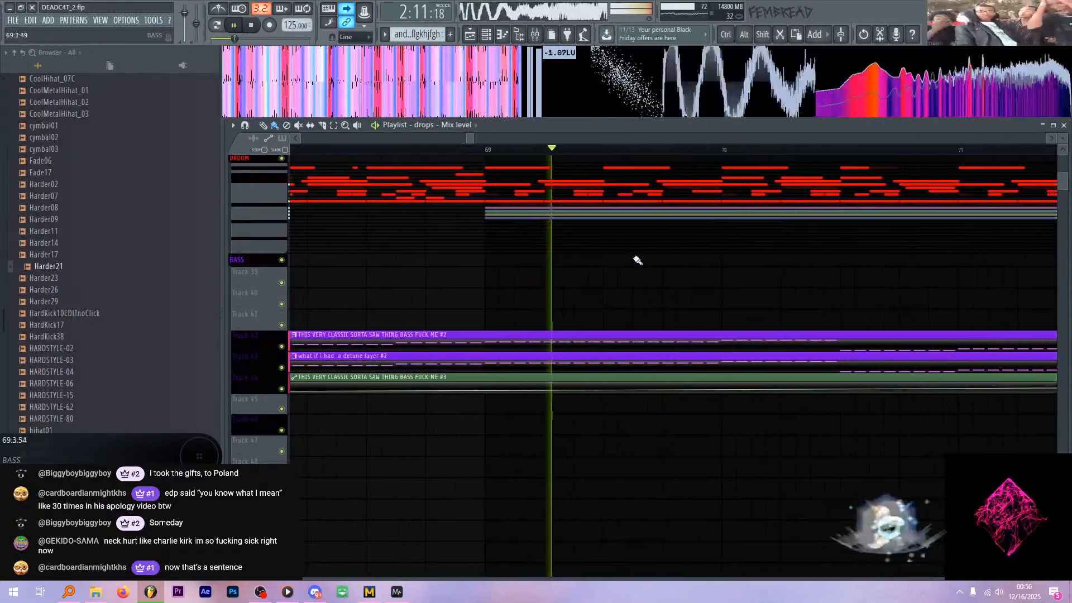
scroll(631, 255, "down", 1)
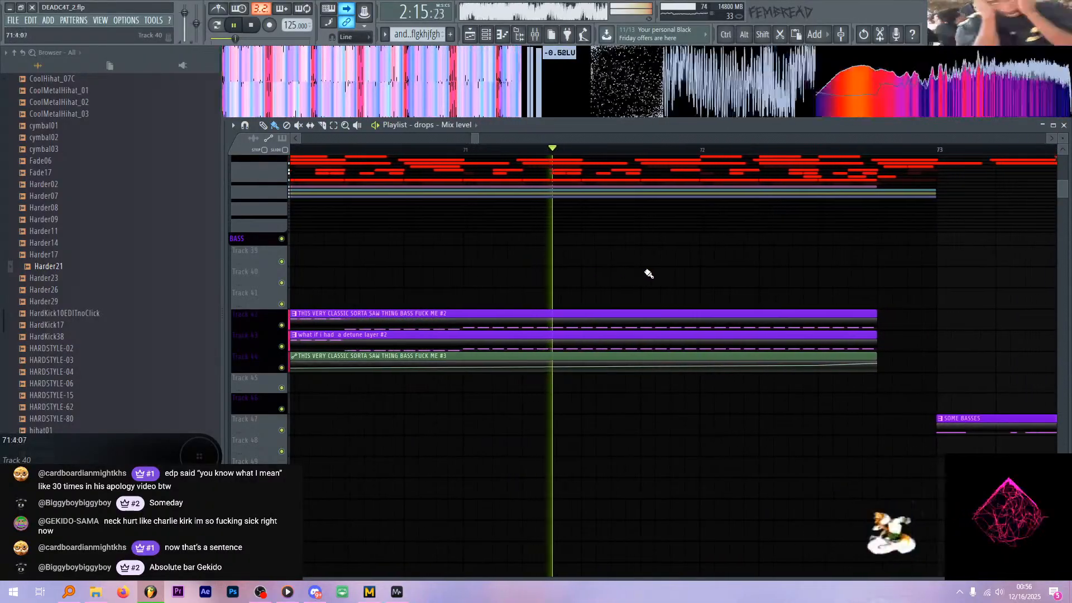
scroll(710, 251, "down", 2)
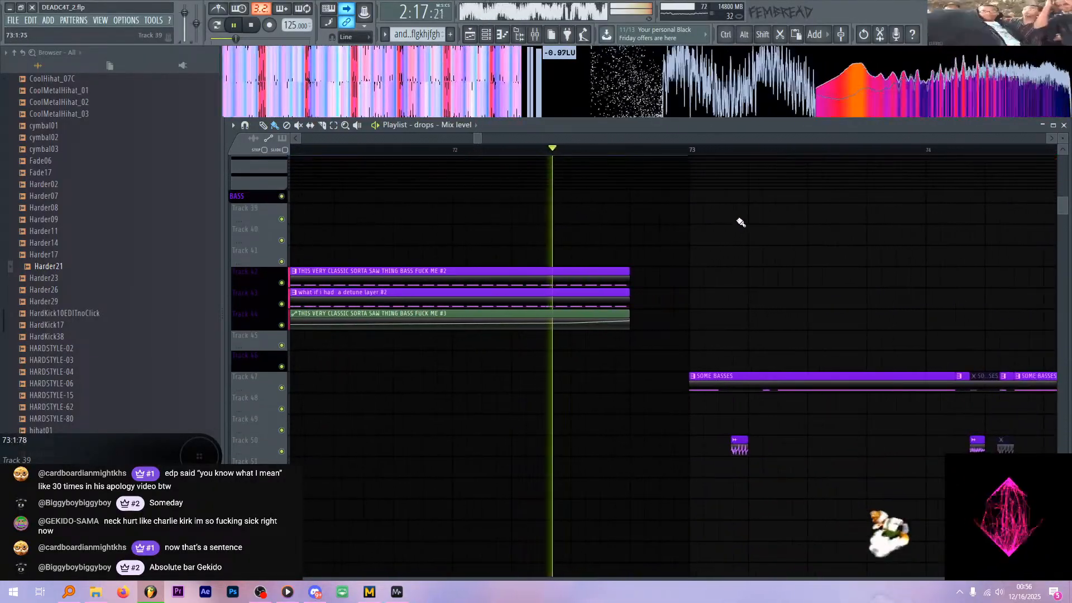
scroll(699, 228, "down", 6)
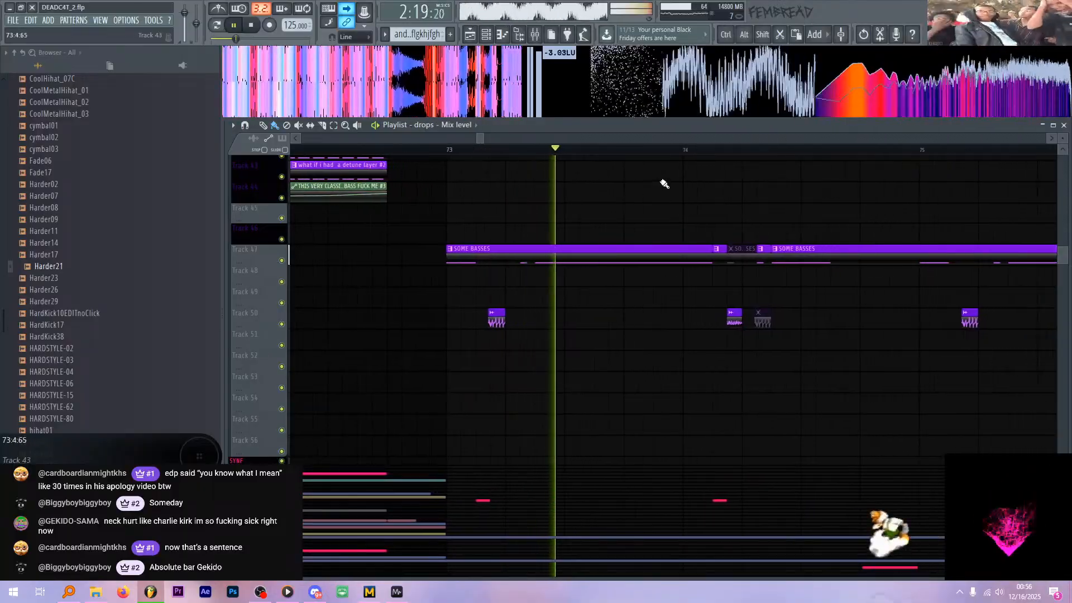
scroll(664, 185, "down", 3)
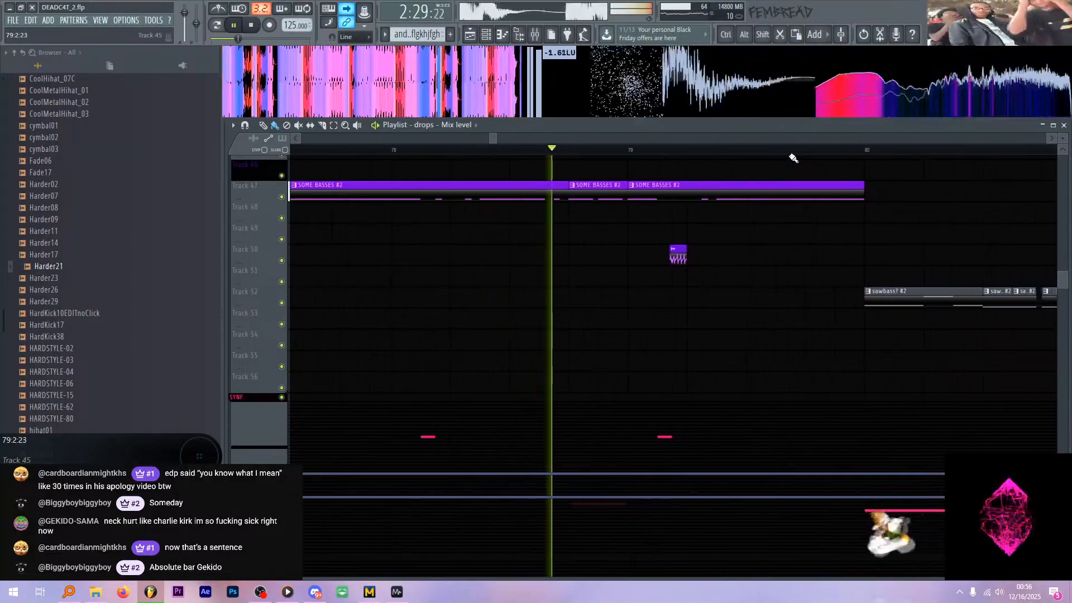
- Collapse the BASS group and follow the second drop across the track groups from bar 80 to bar 85
scroll(490, 211, "up", 5)
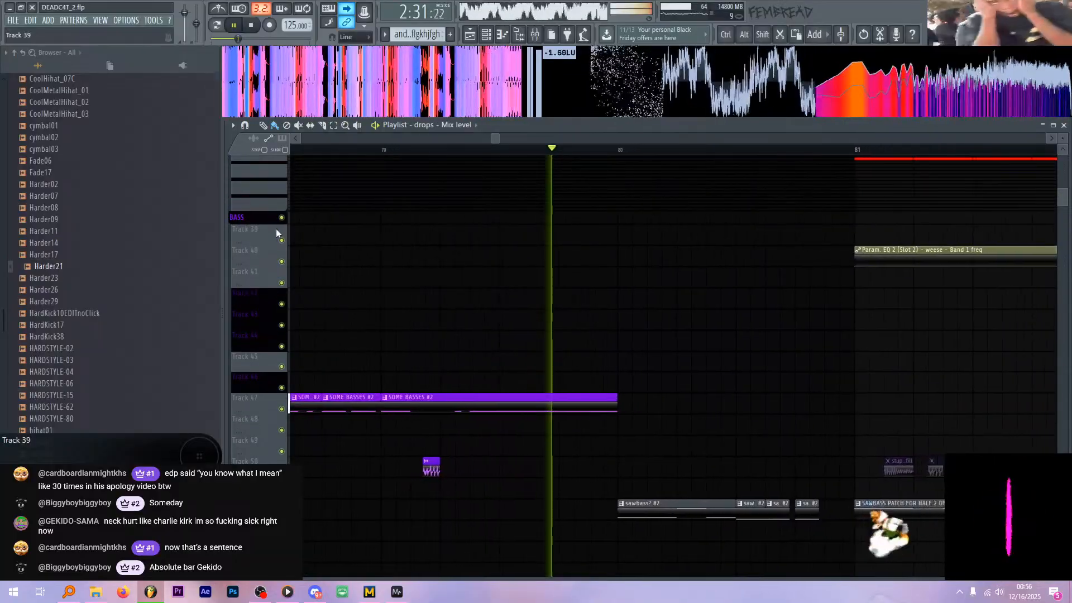
left_click(247, 222)
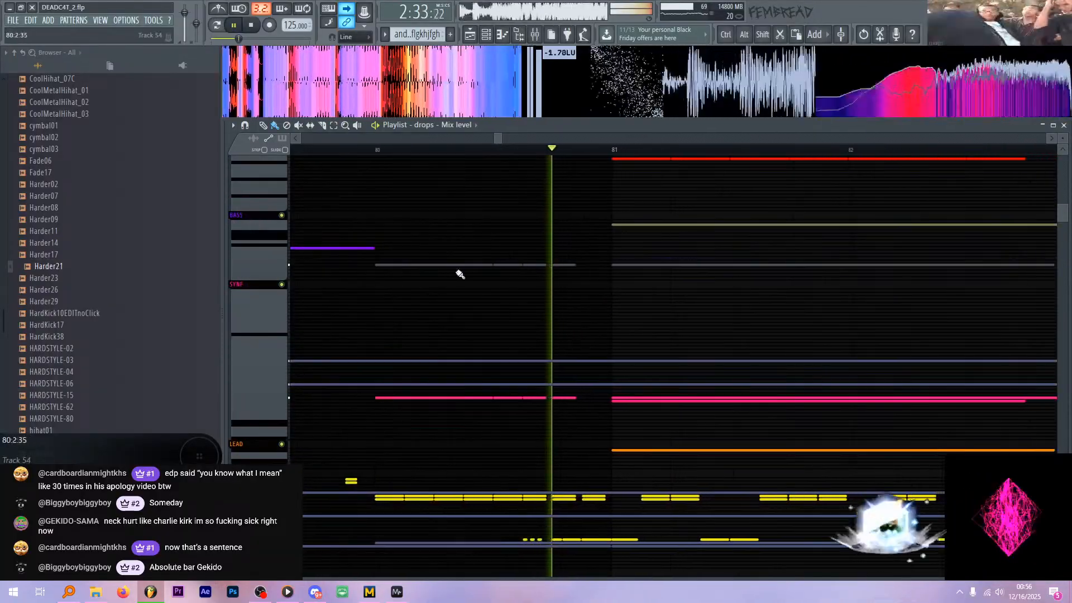
scroll(525, 260, "down", 3)
scroll(676, 252, "up", 2)
scroll(692, 262, "up", 3)
scroll(692, 264, "down", 2)
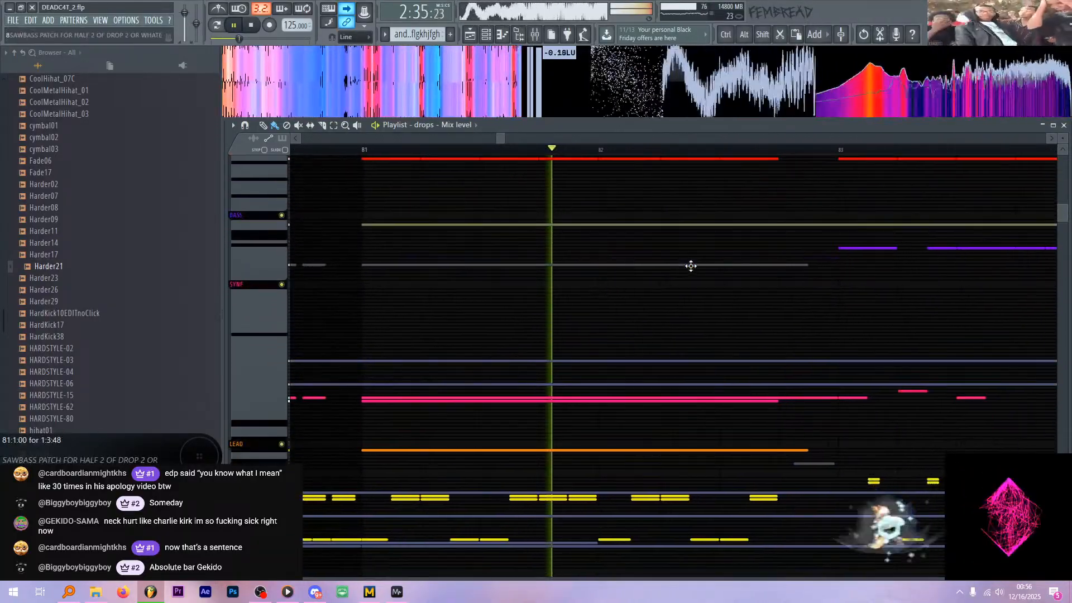
scroll(761, 300, "up", 2)
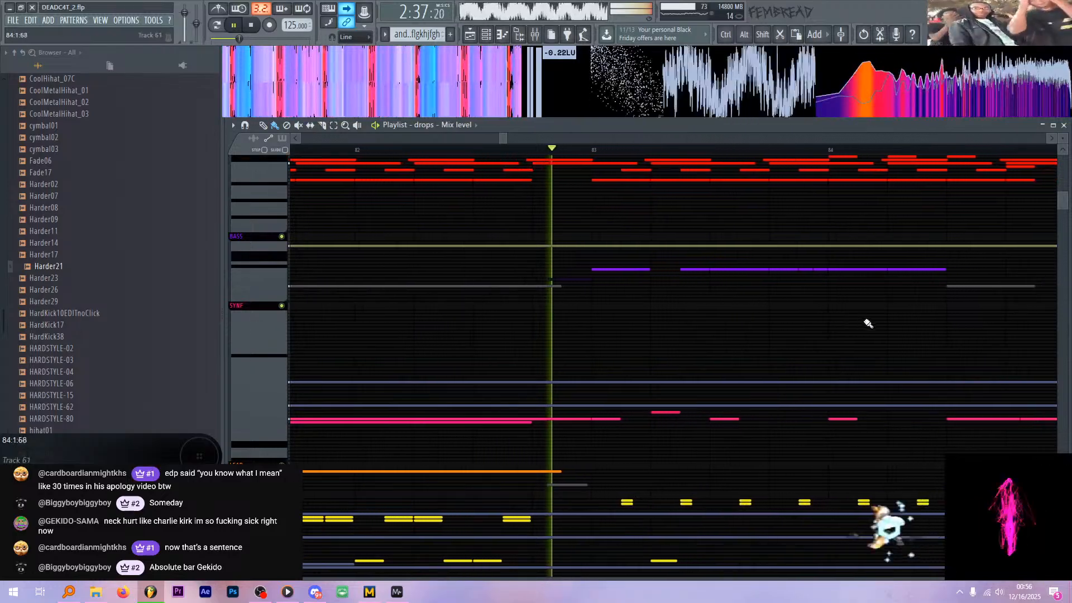
scroll(890, 307, "up", 2)
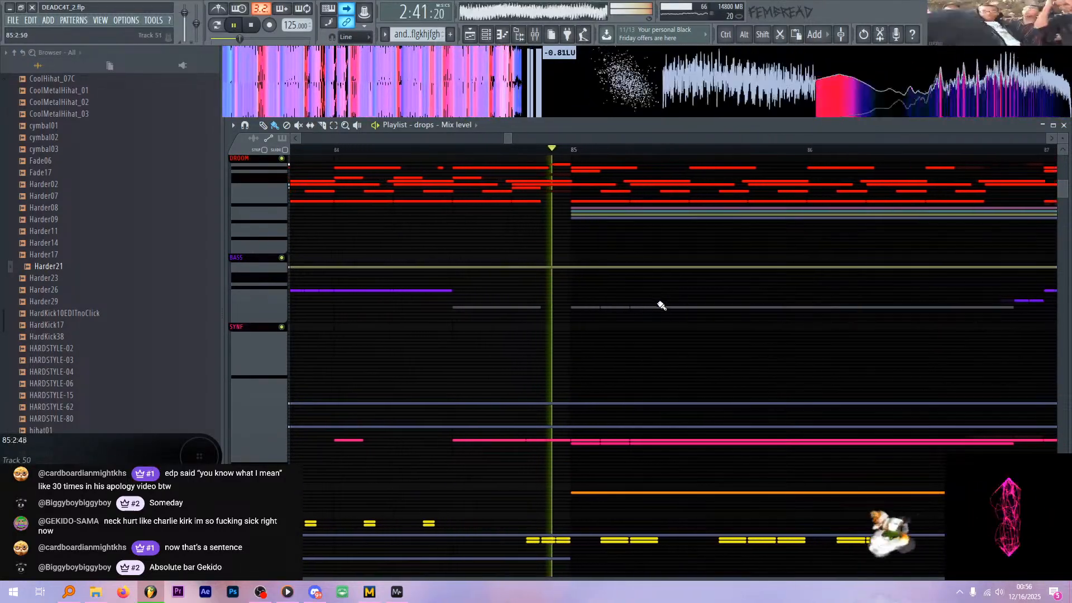
- Expand the VOCALS group to examine the second drop's vocal chops from bar 85 to bar 88 during playback
scroll(646, 283, "down", 3)
scroll(348, 352, "down", 12)
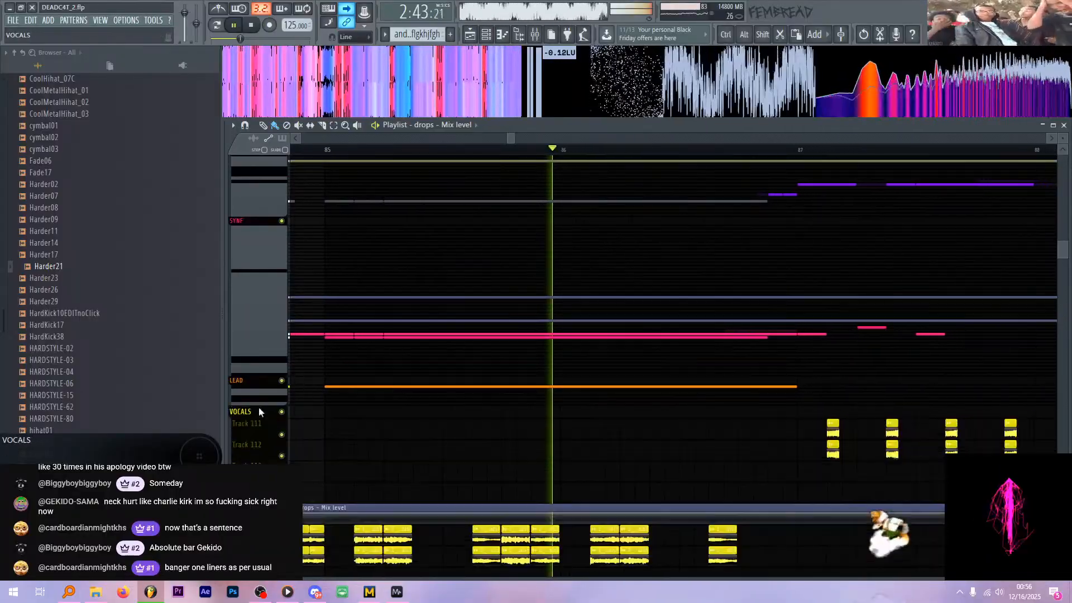
scroll(553, 195, "down", 5)
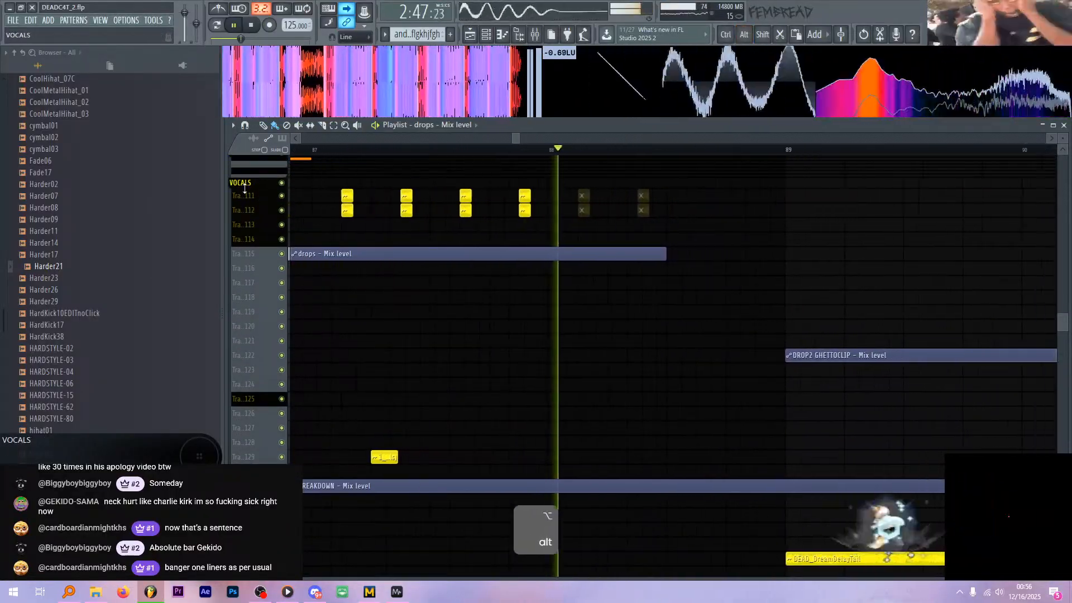
- Collapse the VOCALS group and survey the breakdown from bar 89 across the track groups in a wider timeline view
scroll(519, 211, "down", 8)
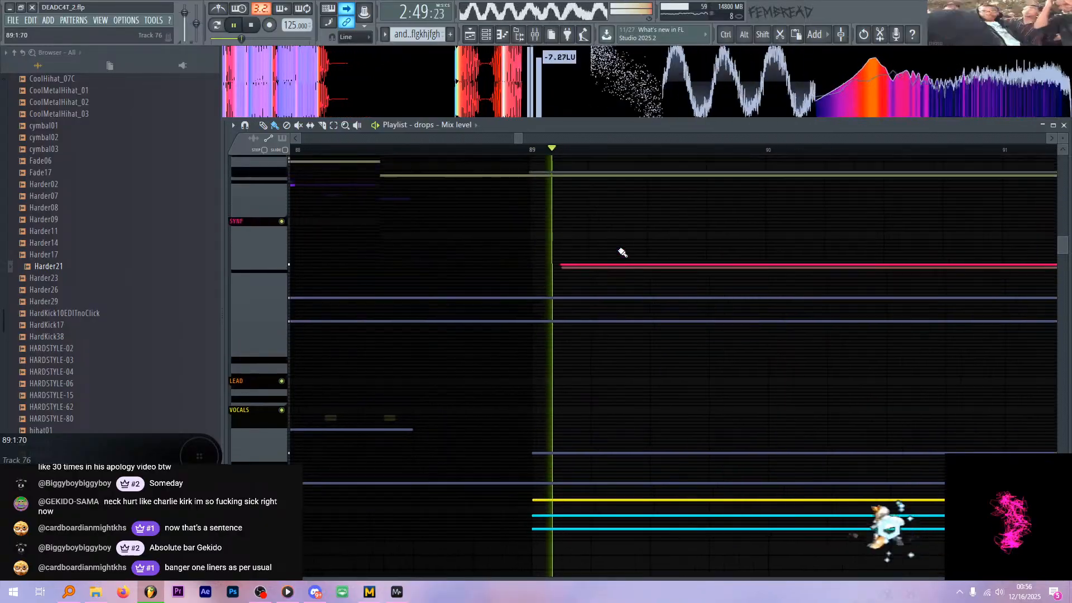
scroll(588, 232, "up", 5)
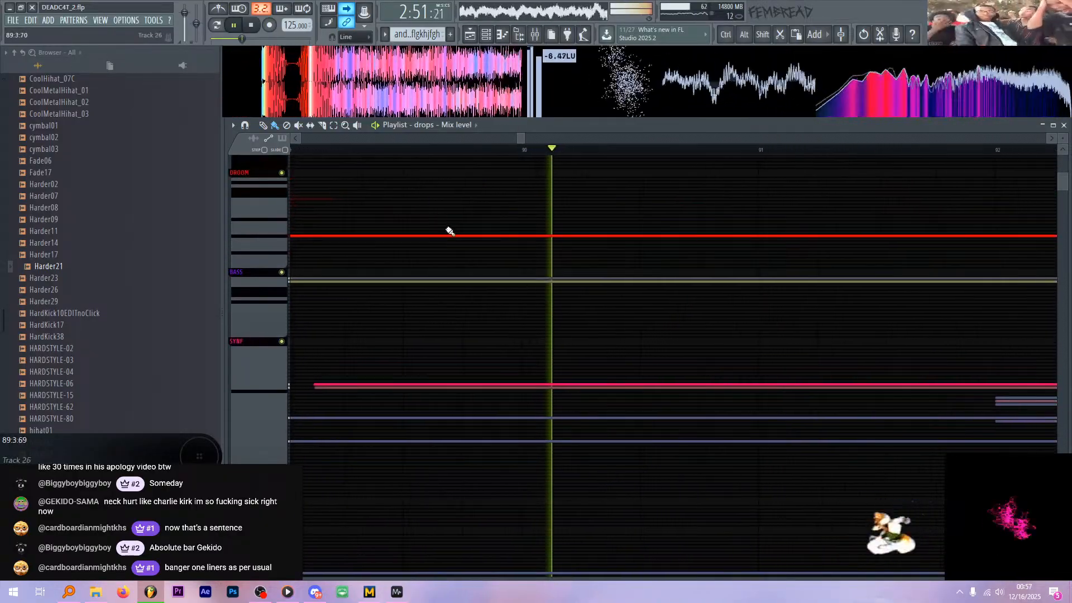
scroll(454, 235, "down", 5)
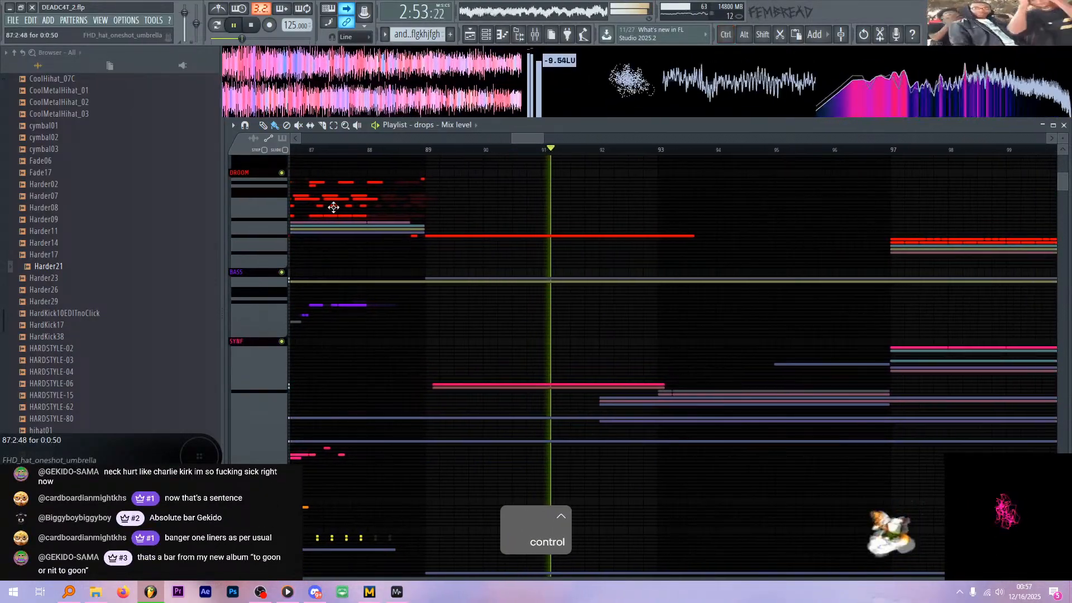
- Expand the SYNF group to examine the breakdown's delay smear, synf and SAWER clips with their automation
scroll(486, 311, "up", 5)
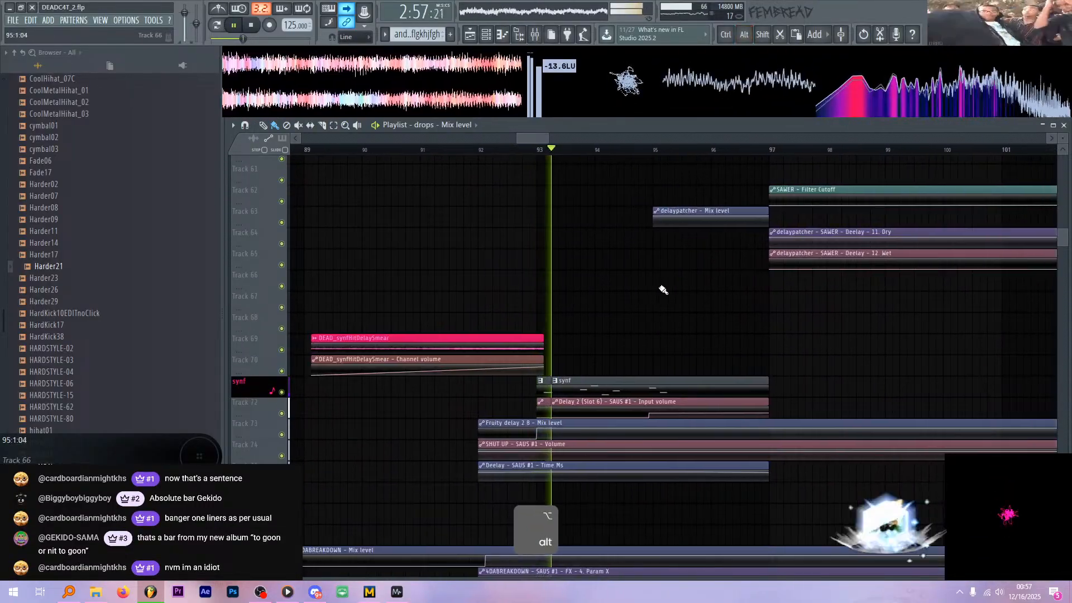
scroll(666, 290, "down", 2)
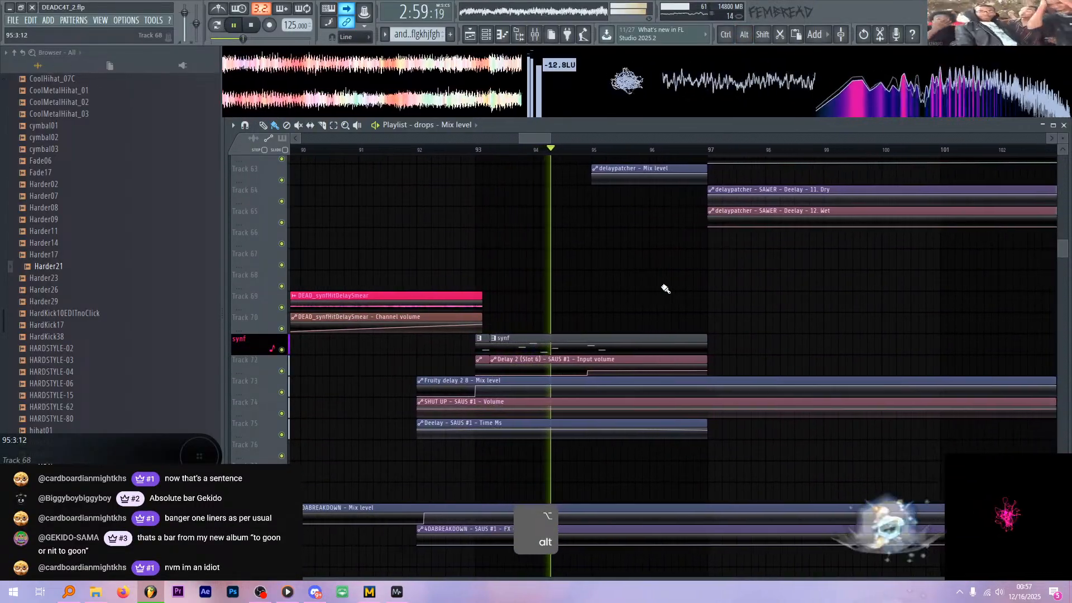
scroll(642, 328, "up", 6)
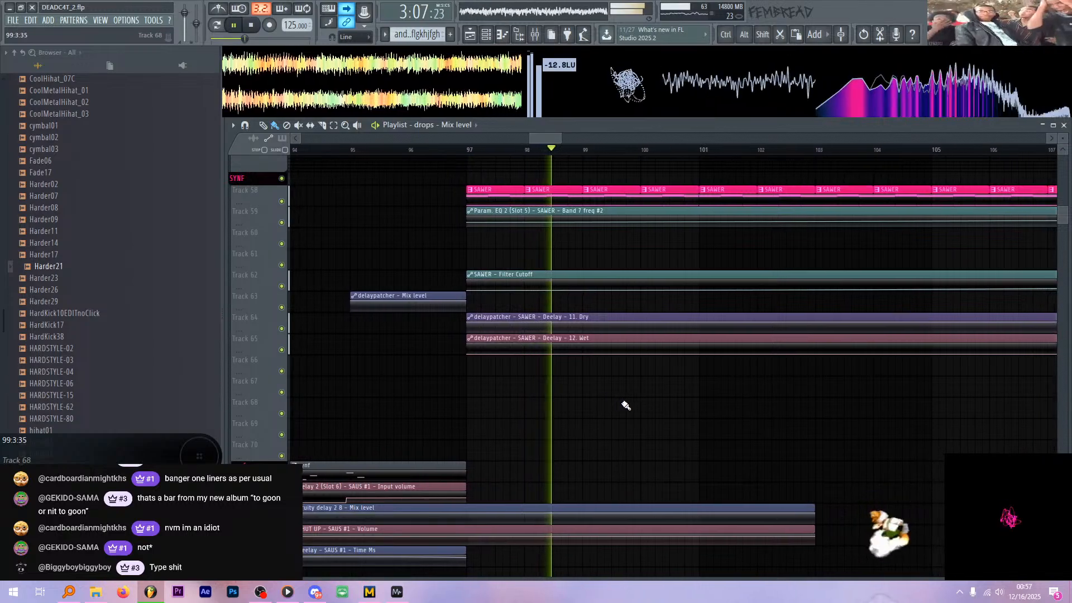
scroll(624, 404, "up", 1)
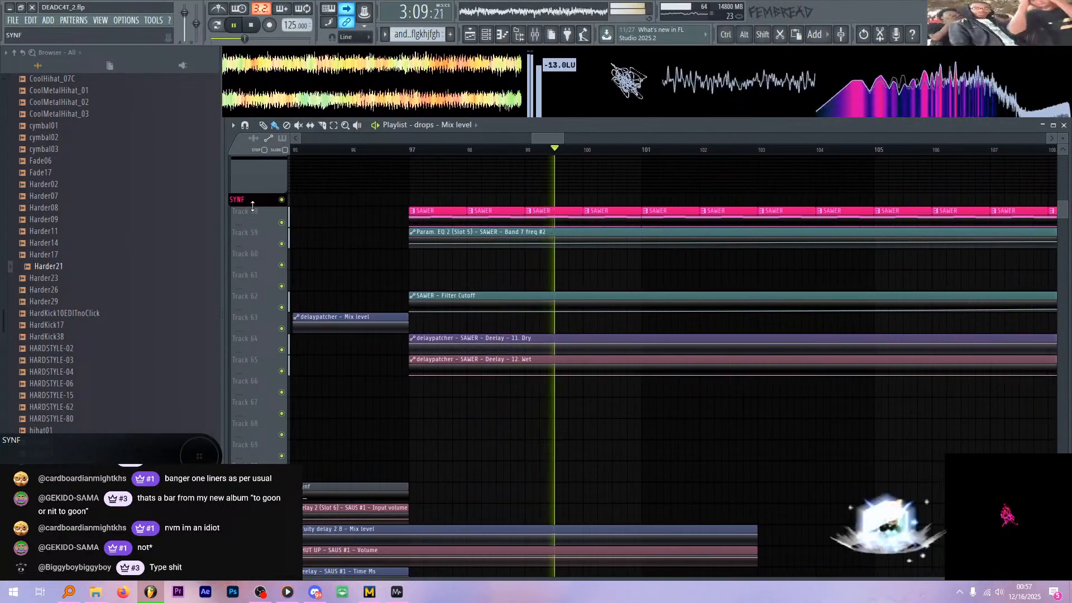
- Collapse the SYNF group and expand the DROOM group to examine the breakdown's break loops and automation on tracks 29 to 33
scroll(254, 201, "down", 4)
scroll(257, 185, "up", 4)
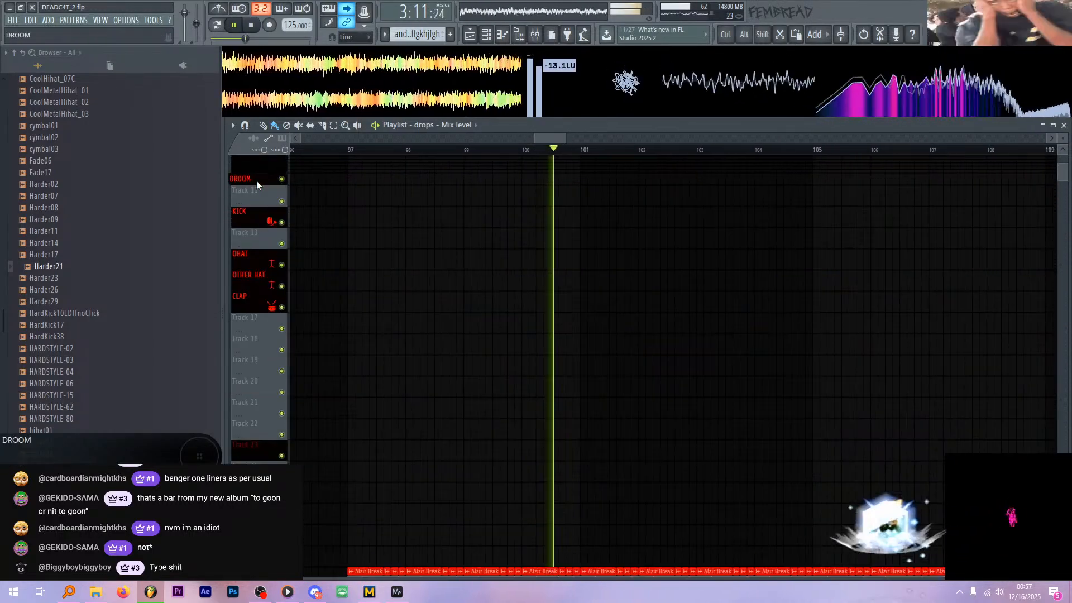
scroll(471, 279, "down", 9)
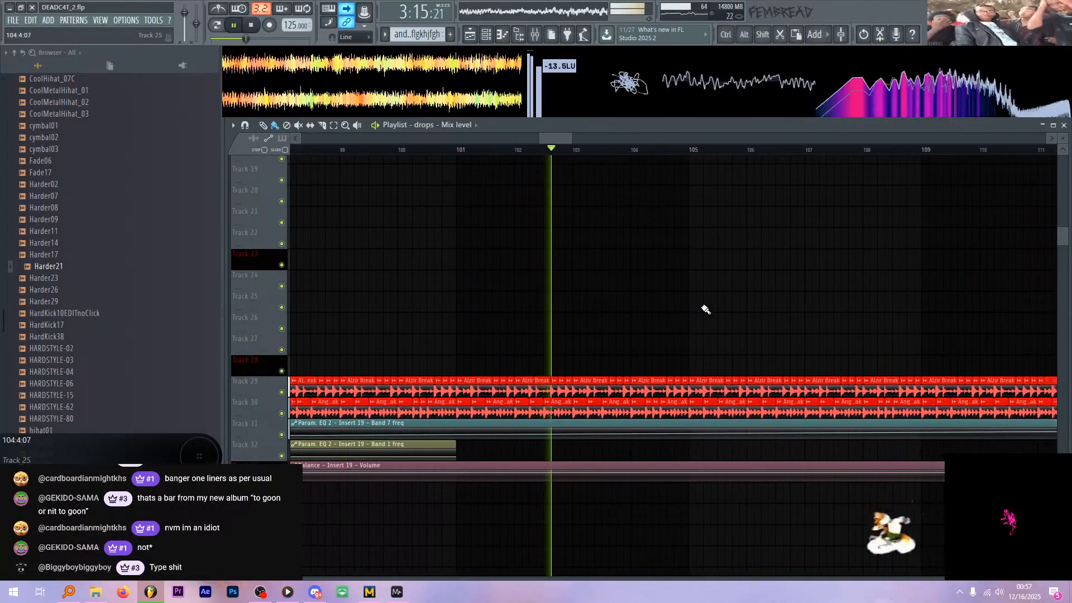
scroll(704, 306, "down", 2)
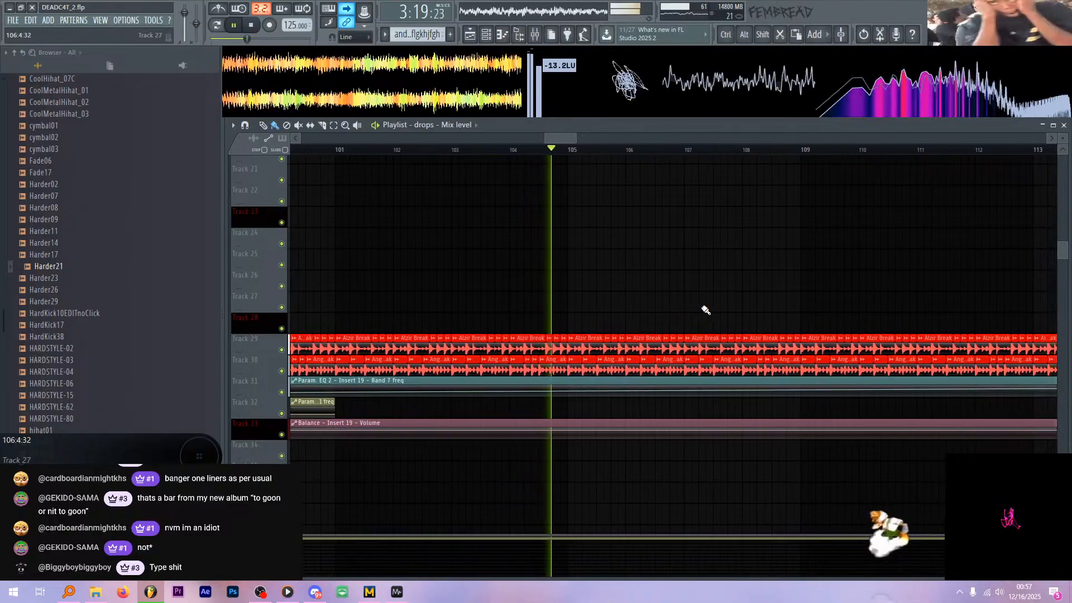
- Collapse the DROOM group and look over the breakdown's SYNF, LEAD and VOCALS groups around bar 105
scroll(337, 278, "up", 3)
scroll(338, 277, "up", 9)
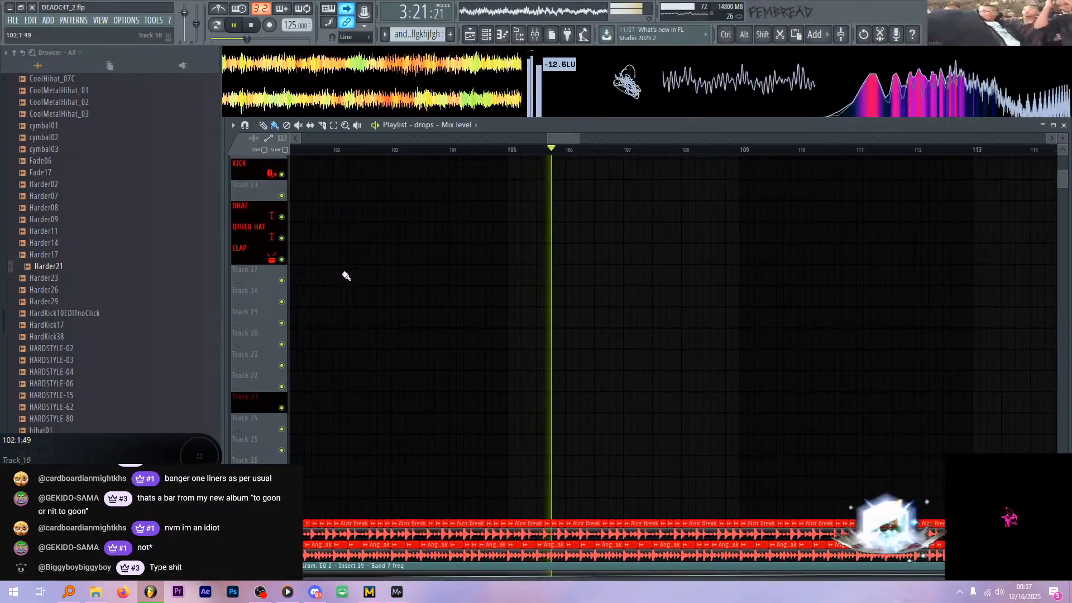
scroll(328, 242, "down", 5)
scroll(335, 251, "down", 10)
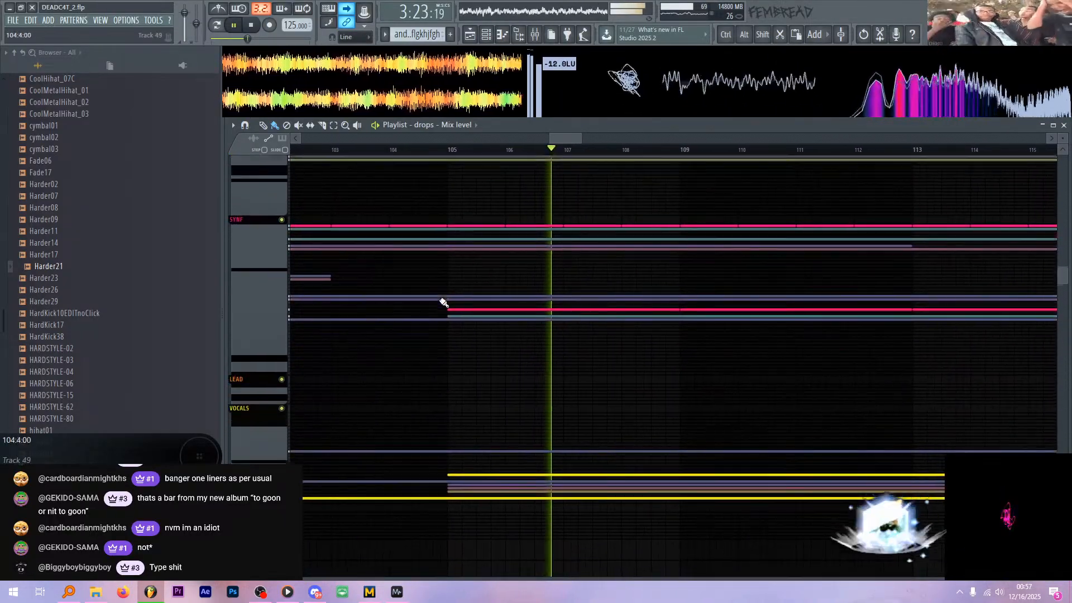
- Expand the VOCALS group to examine the Frou Frou Let Go vocal clip and its BREAKDOWN automation up to bar 121
left_click(240, 281)
scroll(461, 301, "down", 8)
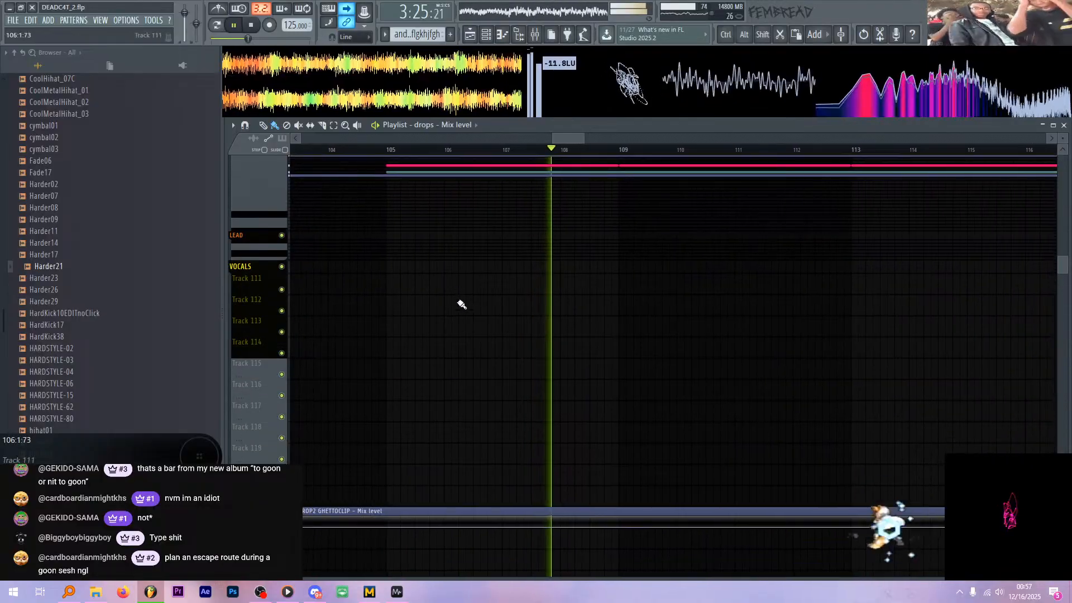
scroll(662, 312, "down", 6)
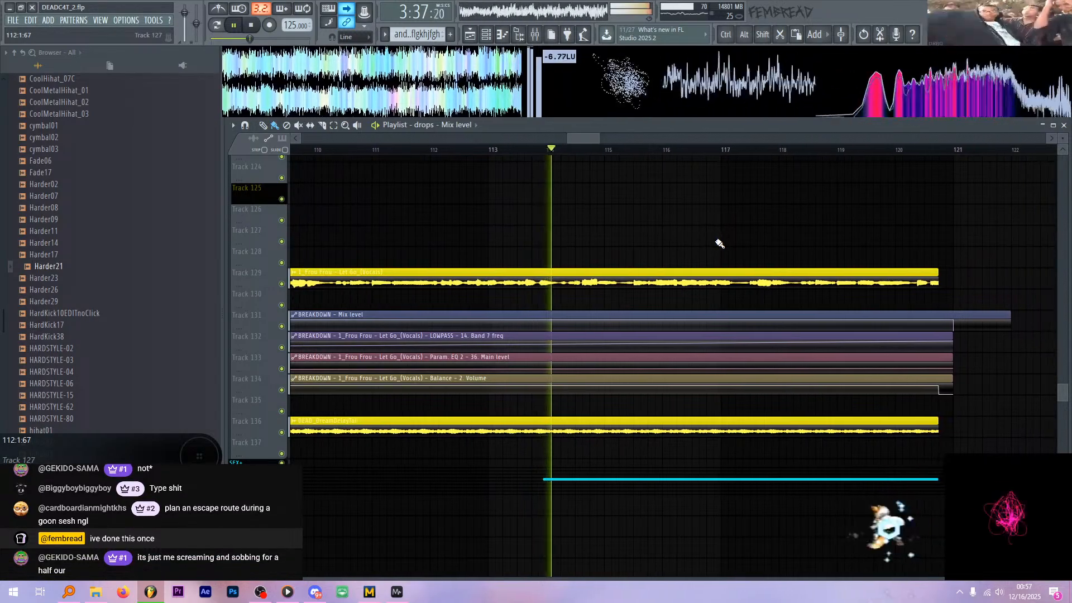
scroll(394, 241, "up", 2)
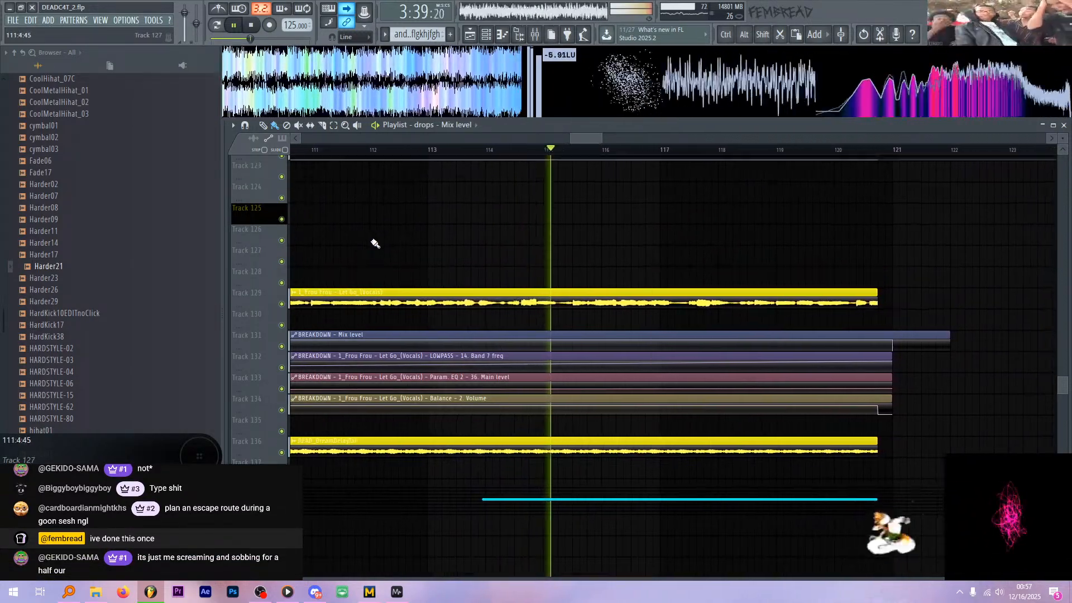
scroll(342, 277, "up", 3)
scroll(260, 304, "up", 12)
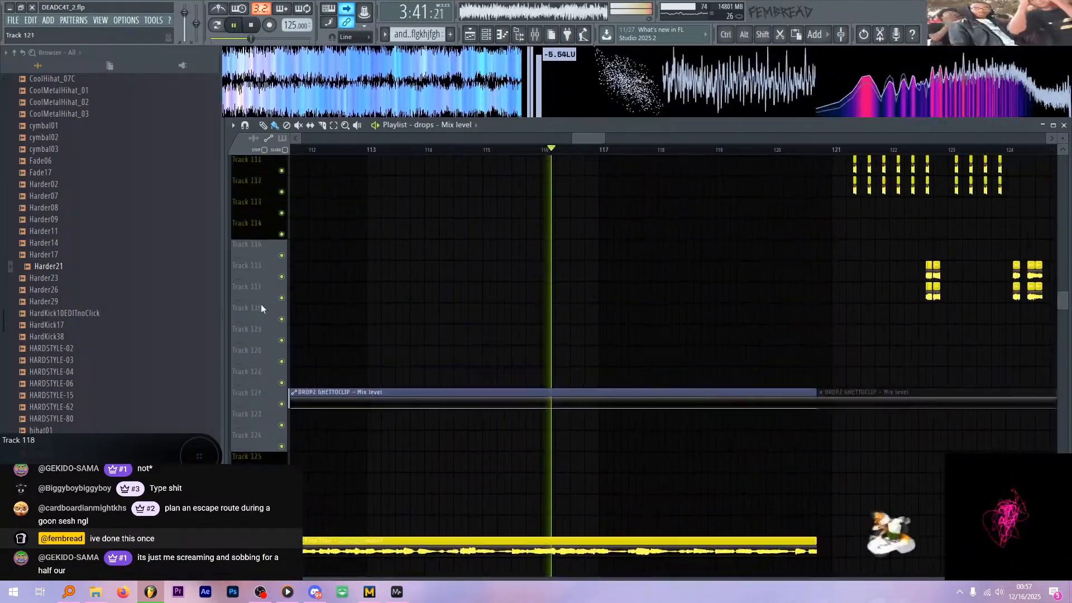
- Collapse the VOCALS group and examine all groups across the transition from the breakdown into the second drop at bar 121
scroll(402, 279, "up", 8)
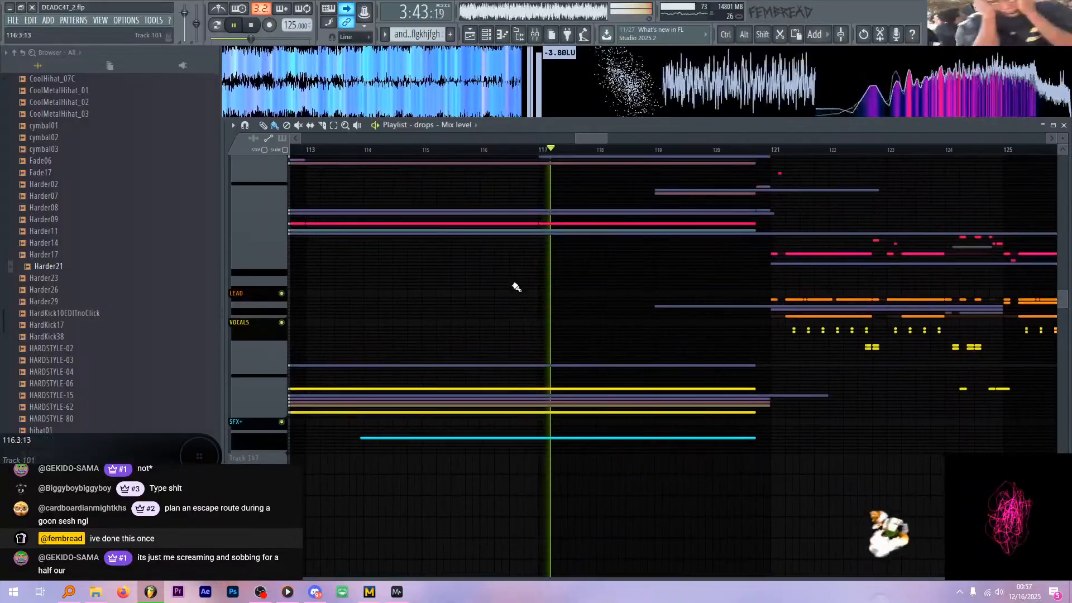
scroll(536, 291, "up", 2)
scroll(447, 251, "down", 2)
scroll(659, 282, "down", 1)
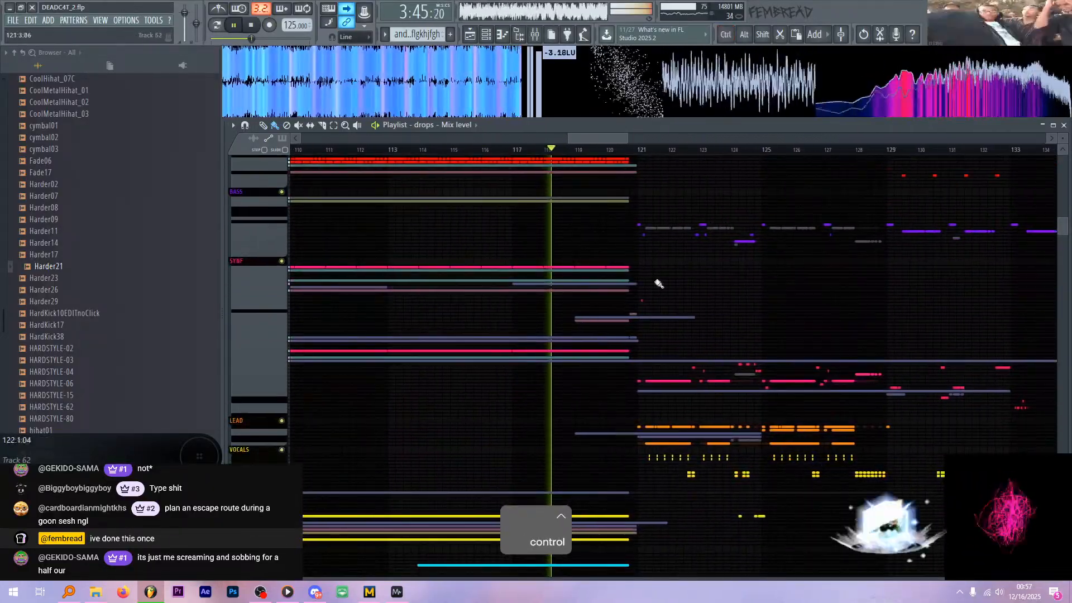
scroll(826, 320, "up", 1)
scroll(819, 323, "up", 4)
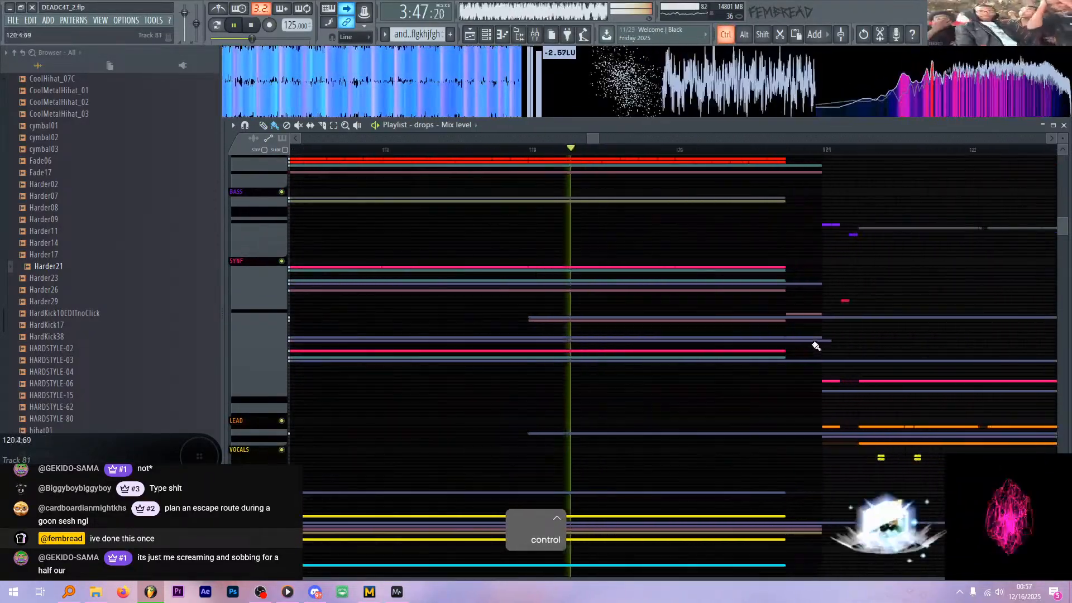
scroll(826, 326, "up", 3)
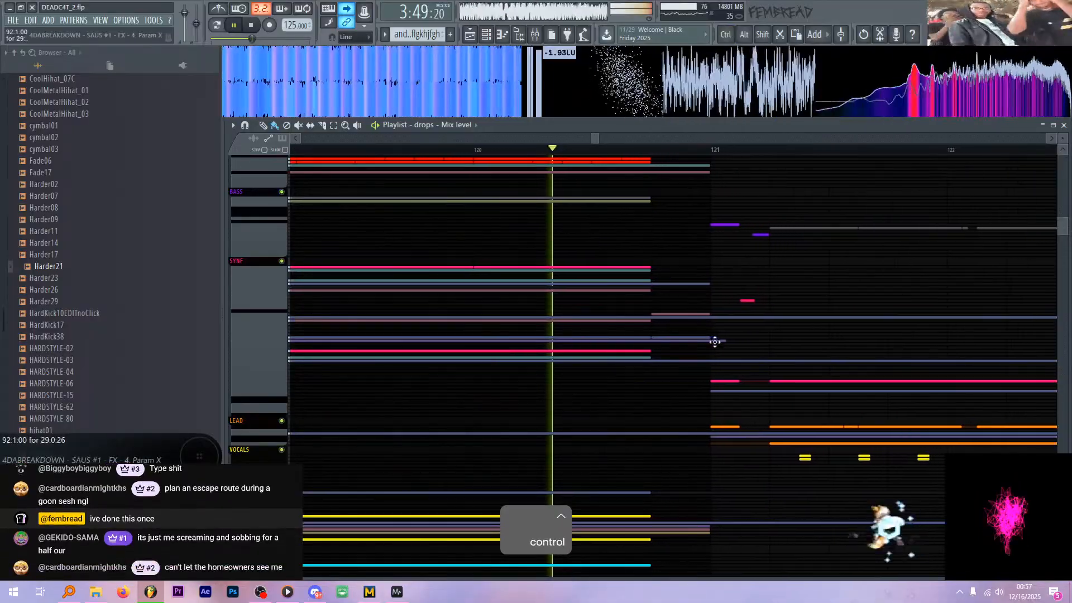
scroll(868, 296, "up", 1)
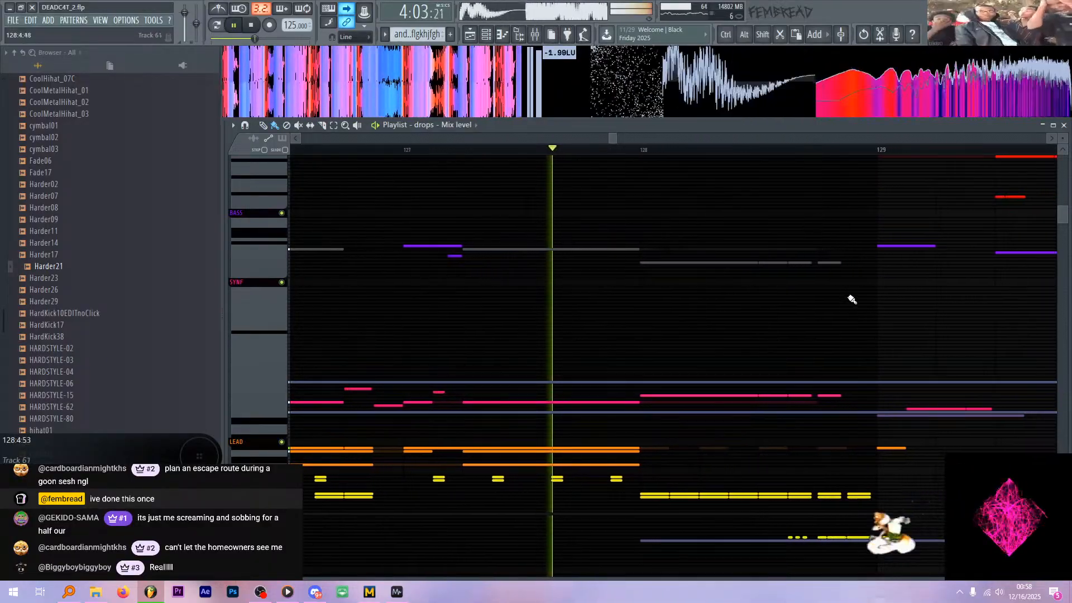
- Follow playback through the second drop from bar 127 to bar 144, looking over the DROOM, BASS and SYNF groups, and stop playback
scroll(843, 294, "down", 2)
scroll(825, 294, "up", 2)
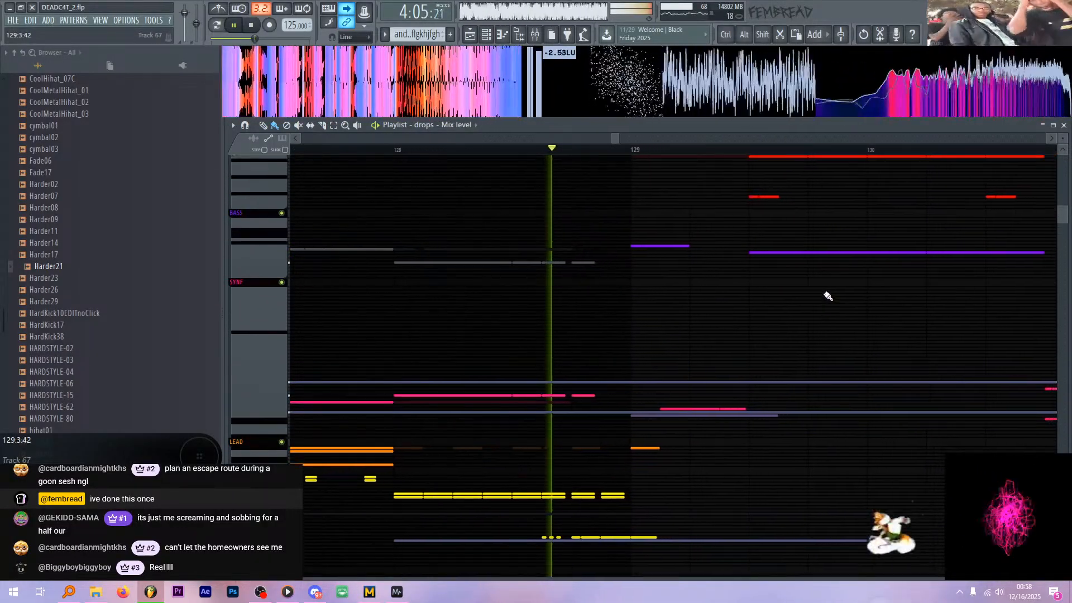
scroll(842, 311, "up", 3)
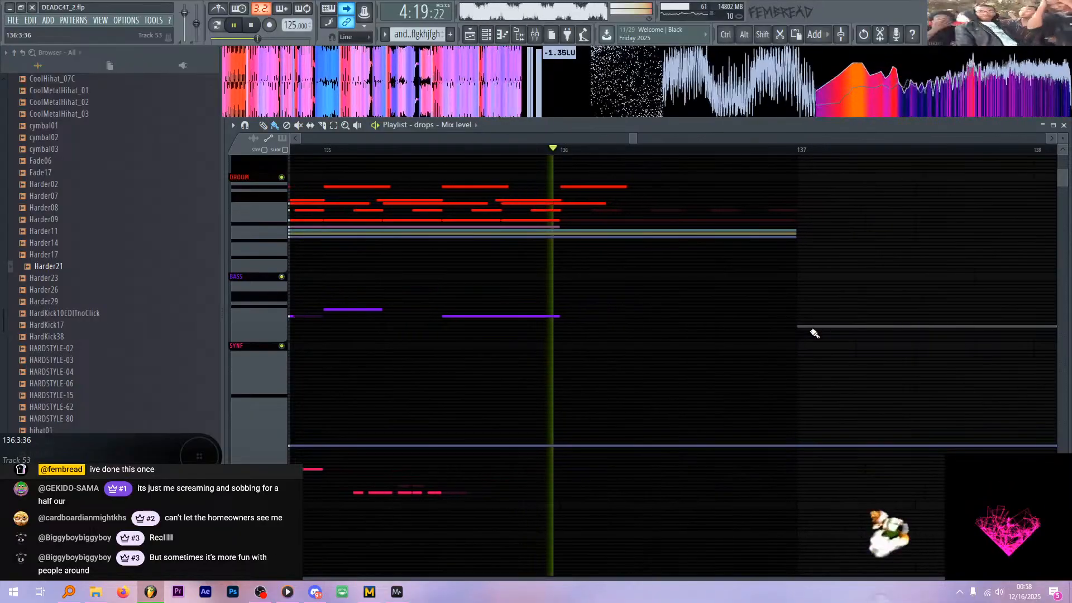
key("ctrl")
scroll(710, 202, "down", 2)
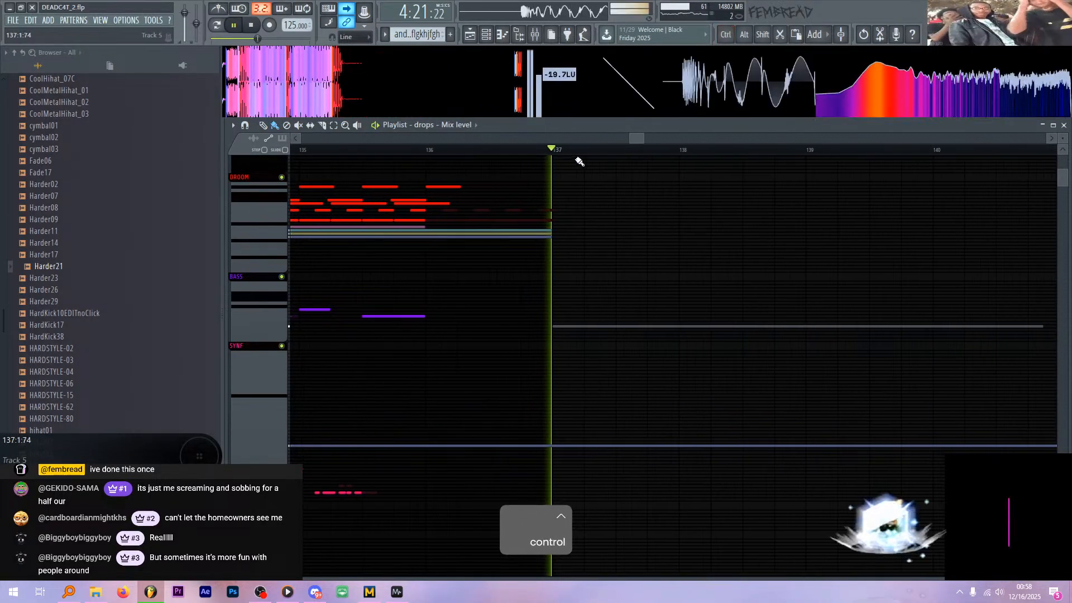
scroll(539, 206, "up", 1)
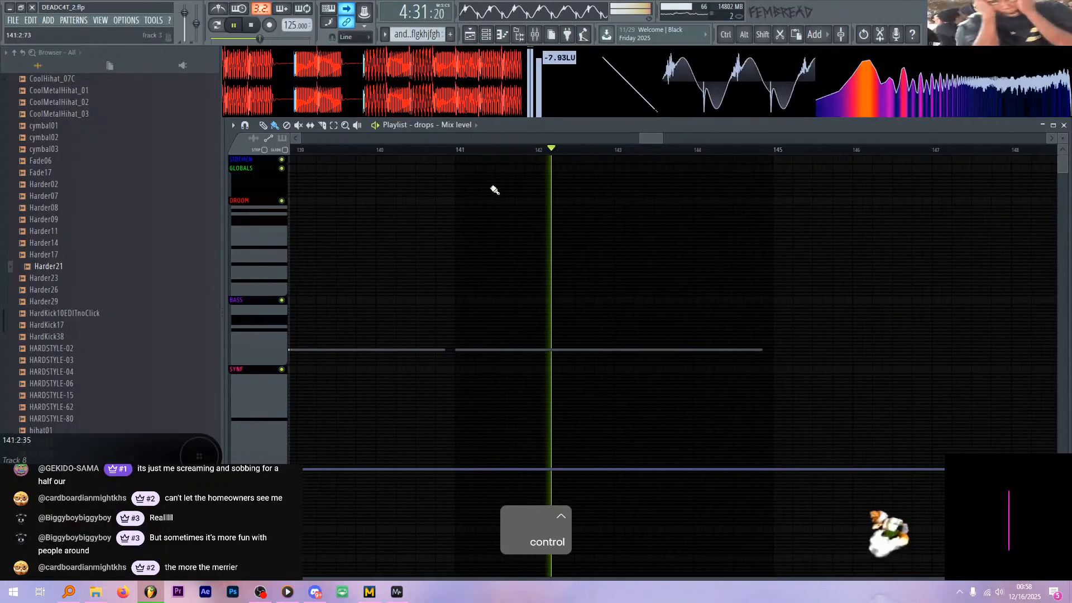
scroll(507, 268, "down", 3)
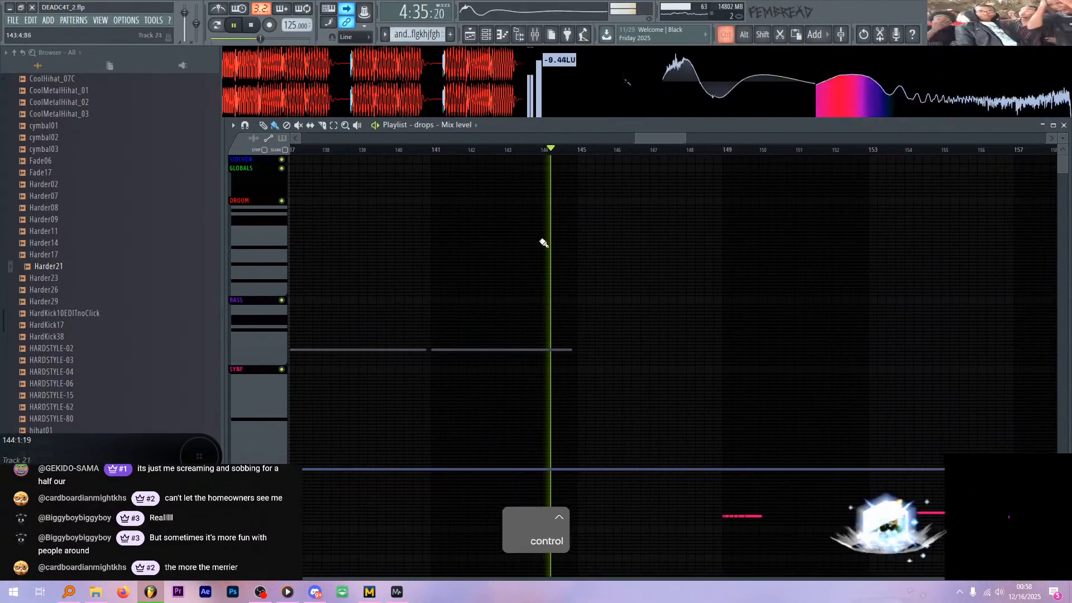
key("space")
- Expand the BASS group and open track 52's SAWBASS PATCH FOR HALF 2 OF DROP 2 OR WHATEVER #3 clip at bar 137 for note editing
scroll(565, 242, "down", 8)
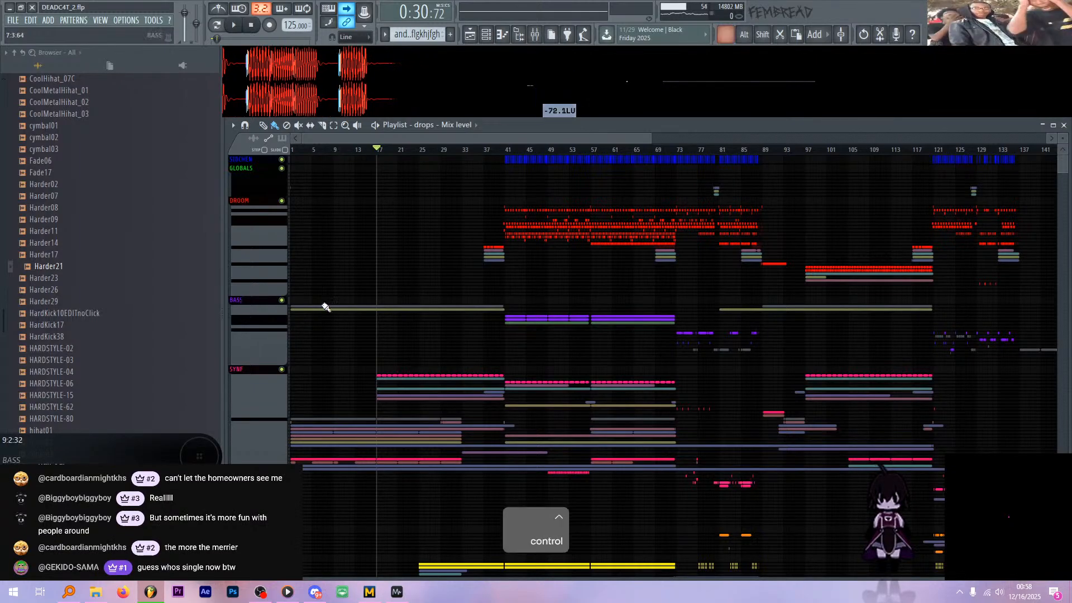
scroll(734, 331, "up", 6)
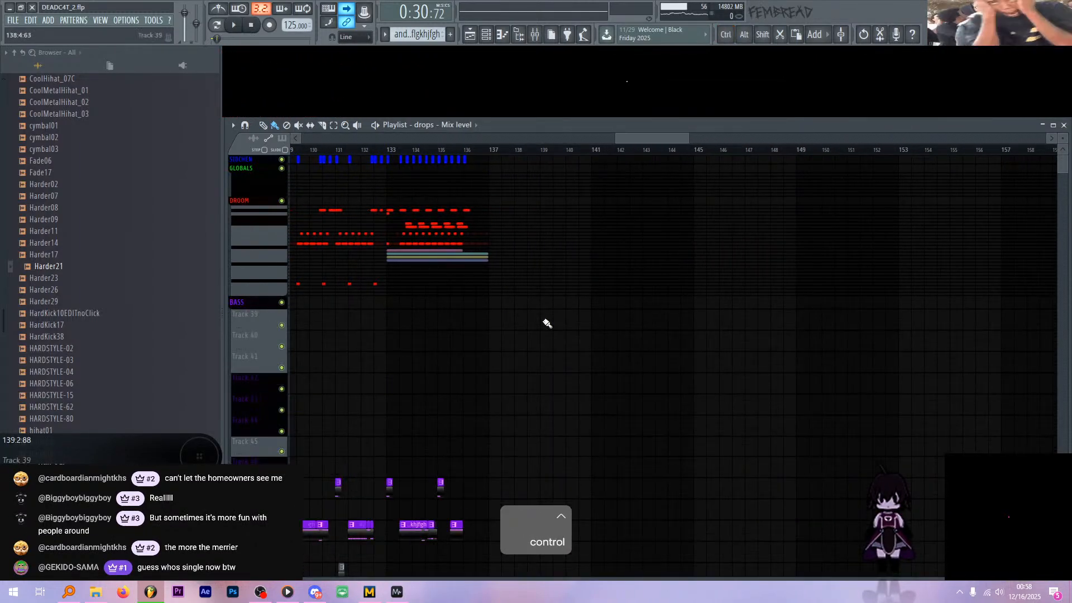
scroll(558, 327, "down", 5)
scroll(642, 346, "up", 2)
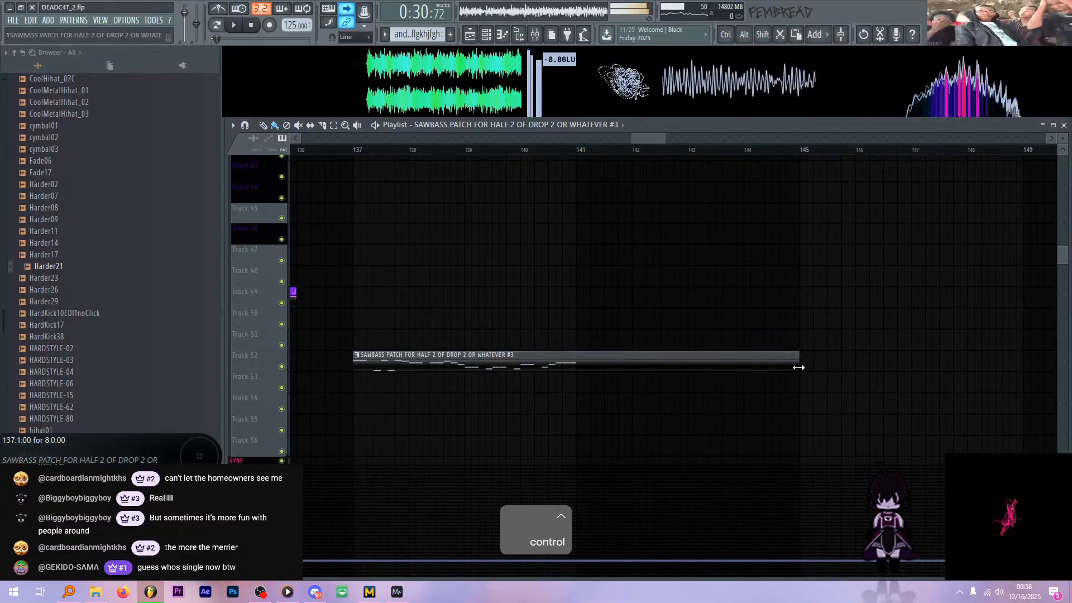
double_click(769, 362)
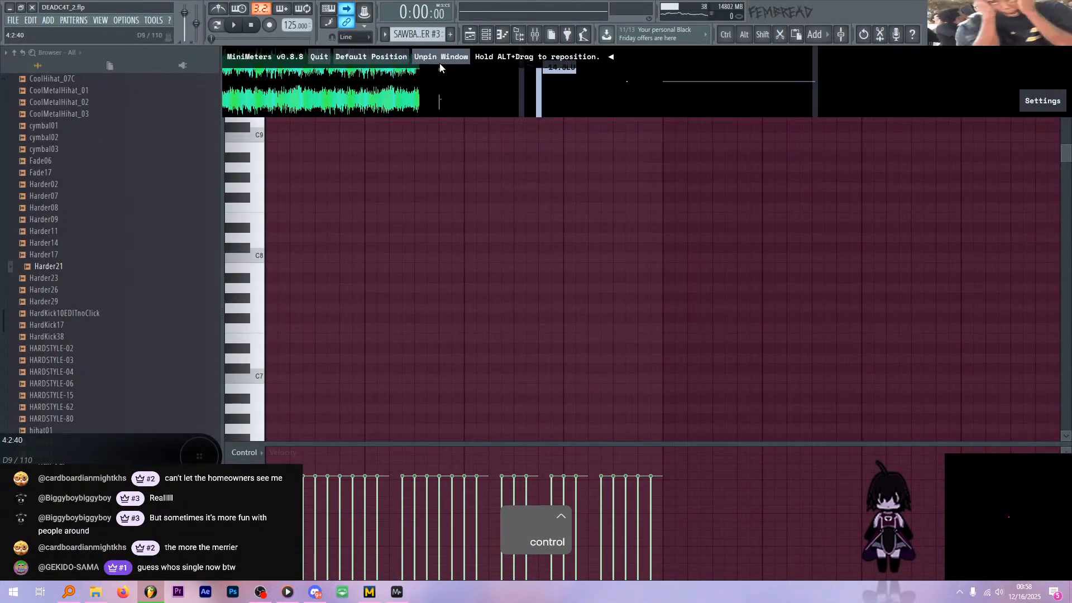
- Unpin the MiniMeters window so it stops covering the piano roll, and bring the REAL sawbass notes around C3 to C4 into view
left_click(440, 63)
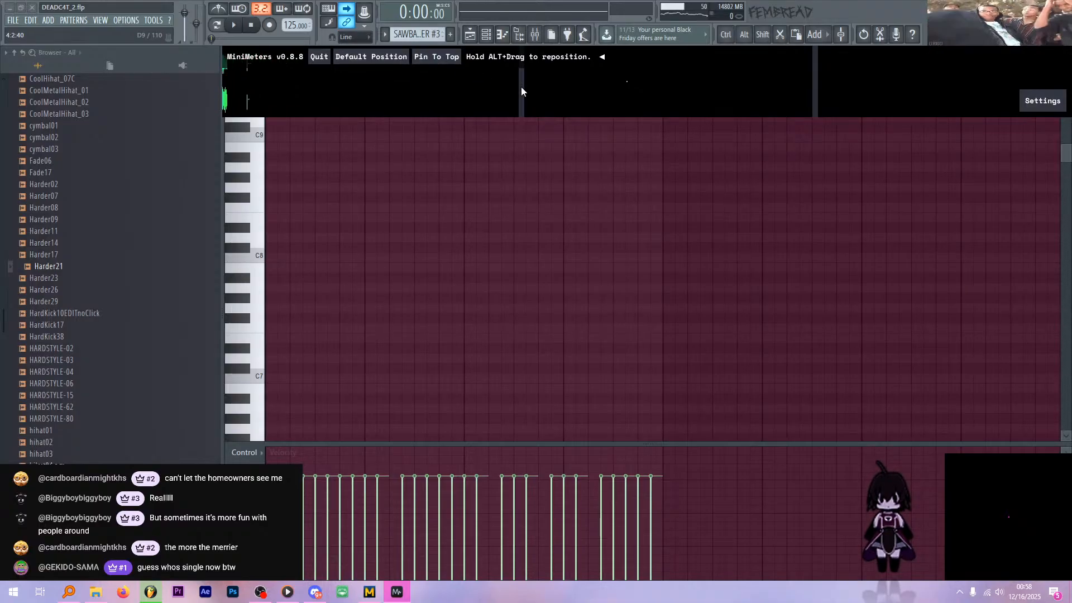
left_click(581, 167)
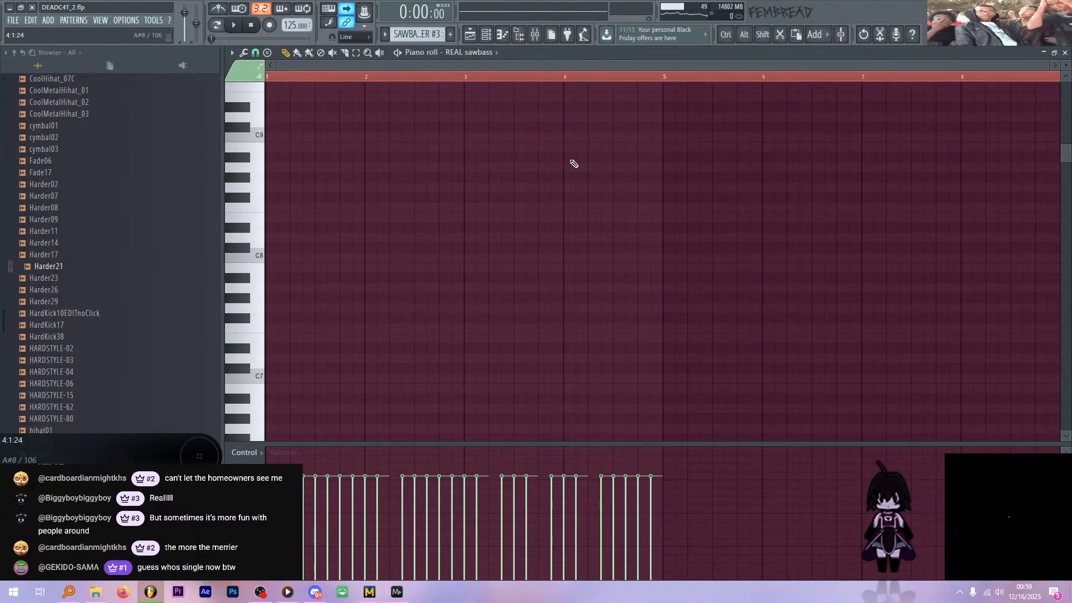
scroll(581, 165, "down", 4)
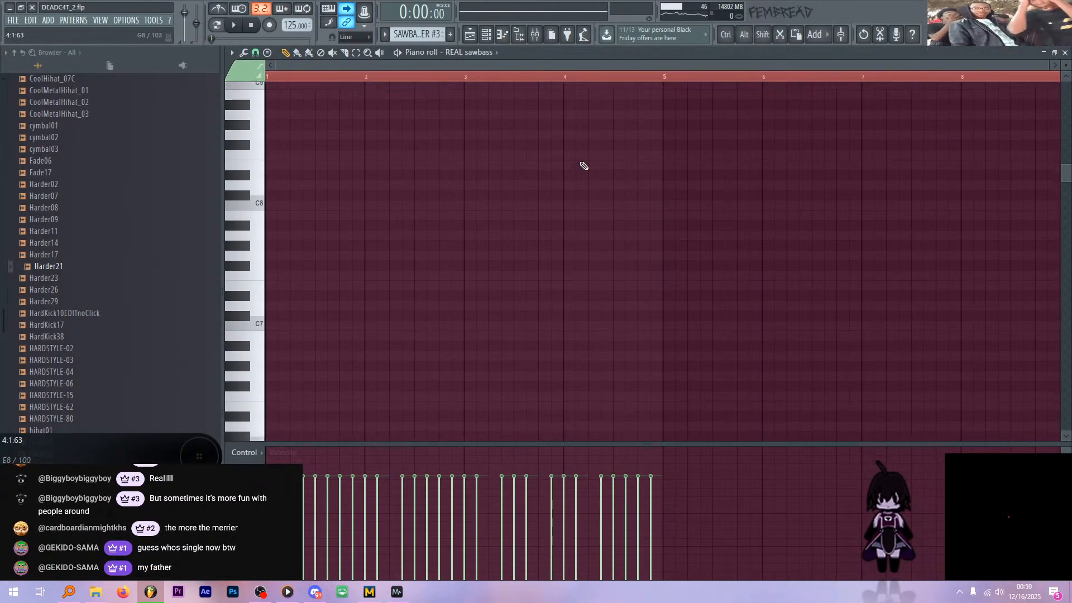
scroll(602, 195, "down", 13)
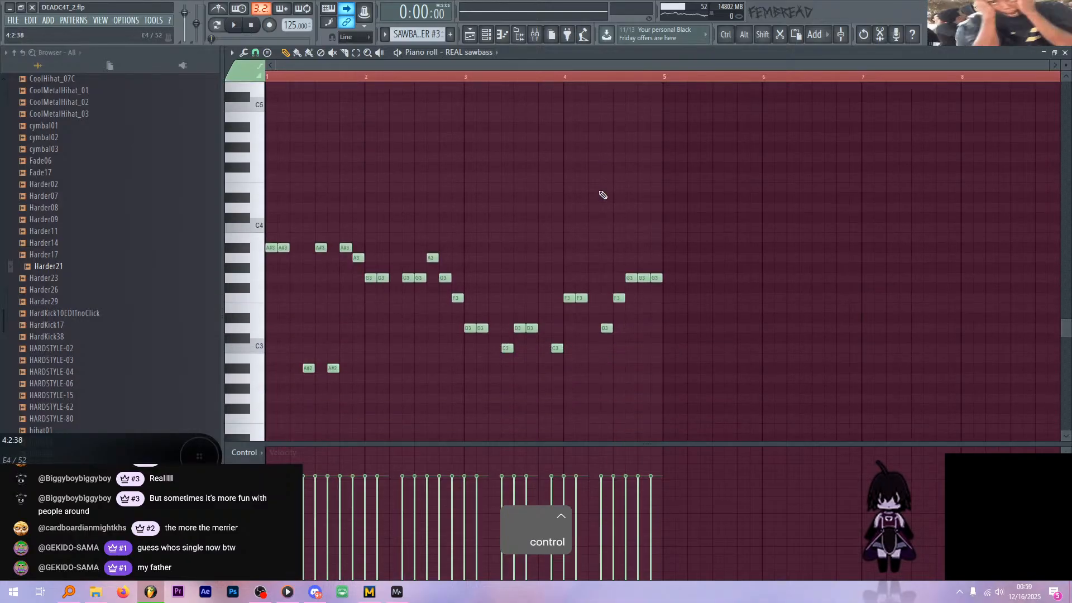
- Duplicate the four-bar REAL sawbass melody from bars 1 to 4 into bars 5 to 8
left_click_drag(667, 78, 280, 79)
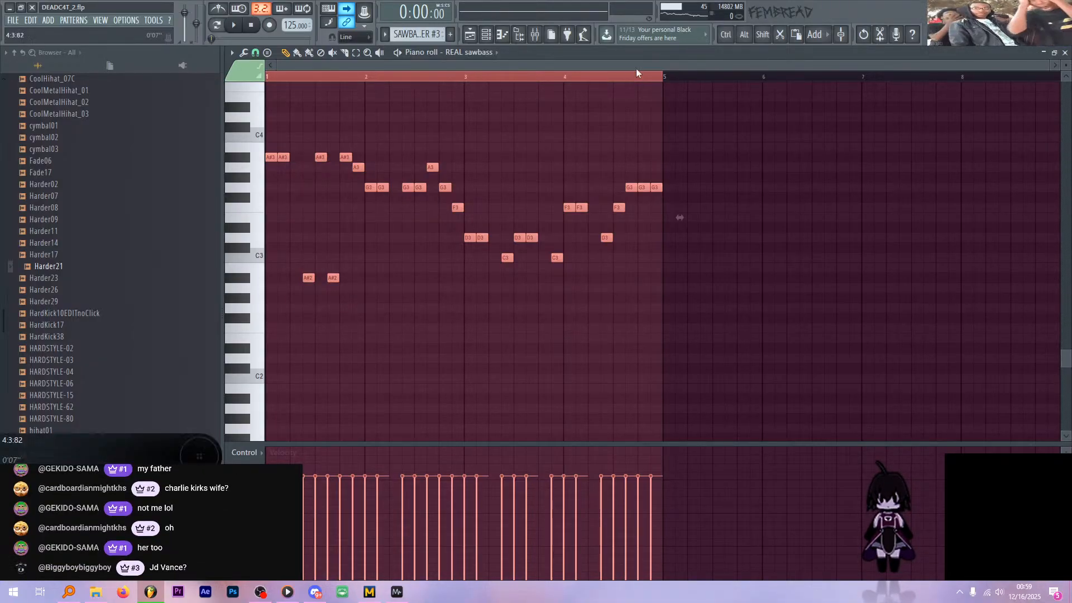
key("ctrl")
key("ctrl+b")
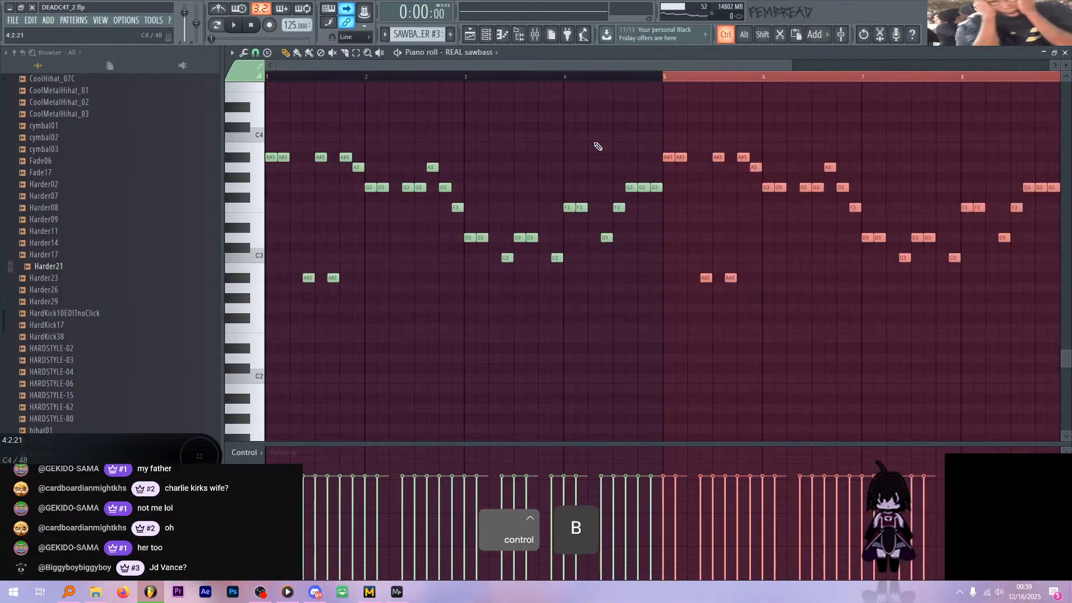
scroll(595, 143, "down", 1)
- Delete the last F3 note and the three G3 notes at the end of bar 8
left_click(807, 164, "ctrl")
scroll(808, 164, "up", 2)
left_click_drag(920, 239, 822, 176)
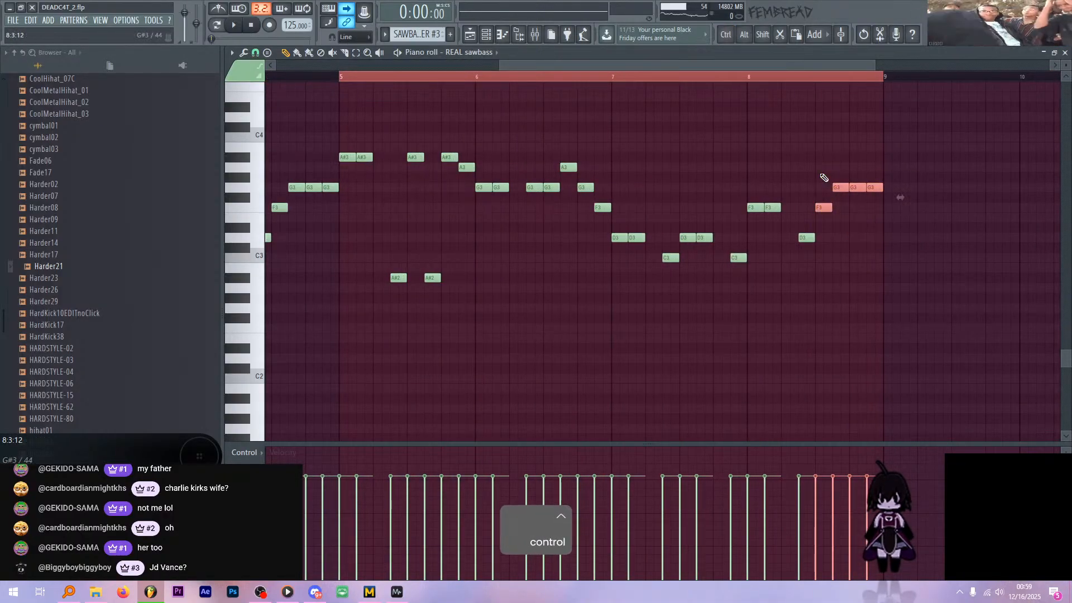
key("Delete")
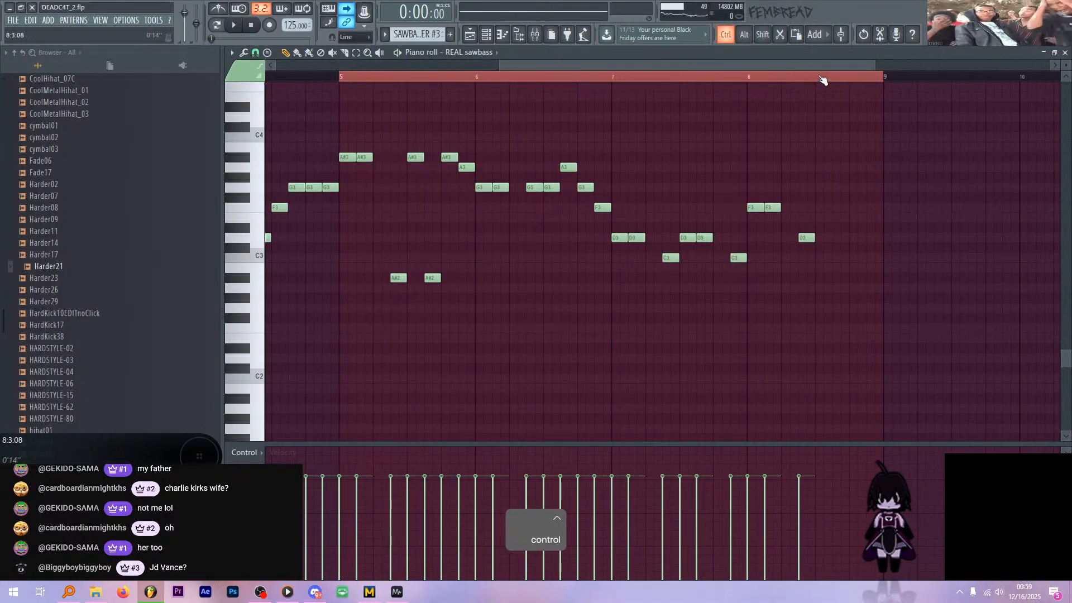
- Replace the remaining notes of bar 8 with two repeats of the D3, D3, C3 figure and clear the time selection
left_click_drag(816, 78, 743, 82)
left_click(786, 137, "ctrl")
left_click_drag(847, 261, 759, 194)
key("Delete")
left_click_drag(787, 279, 752, 244)
left_click(858, 222, "ctrl")
scroll(857, 219, "up", 2)
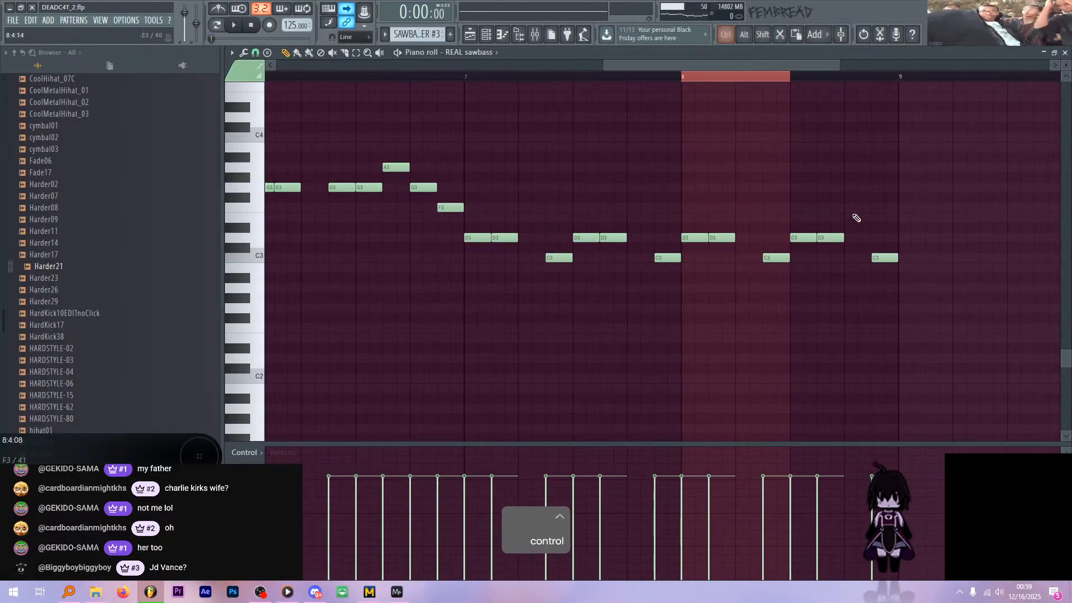
left_click(771, 80, "ctrl")
scroll(805, 136, "down", 2)
scroll(807, 137, "up", 1)
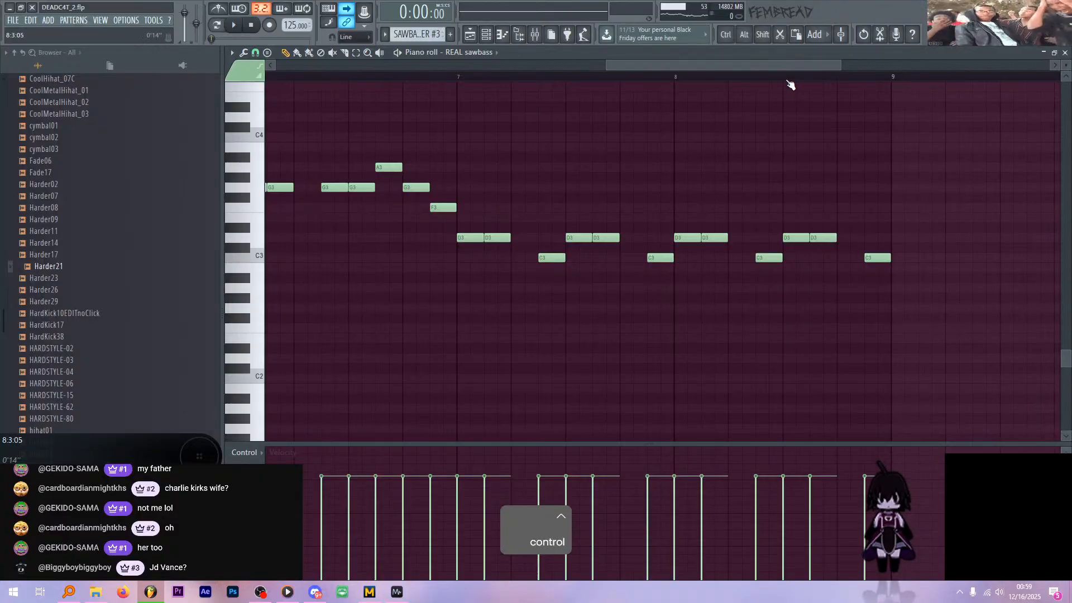
- Audition bar 8 and rework its ending: raise the last D3 to F3, delete the final C3, and add an F3 and a closing G3
left_click(679, 76)
scroll(679, 78, "down", 3)
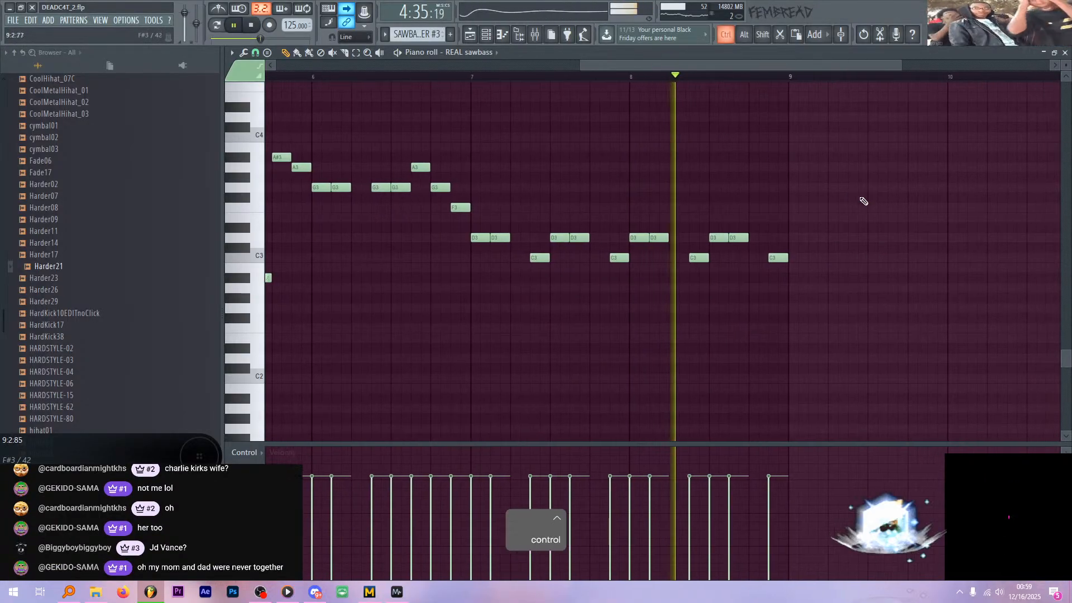
scroll(728, 244, "down", 1)
left_click_drag(702, 238, 702, 208)
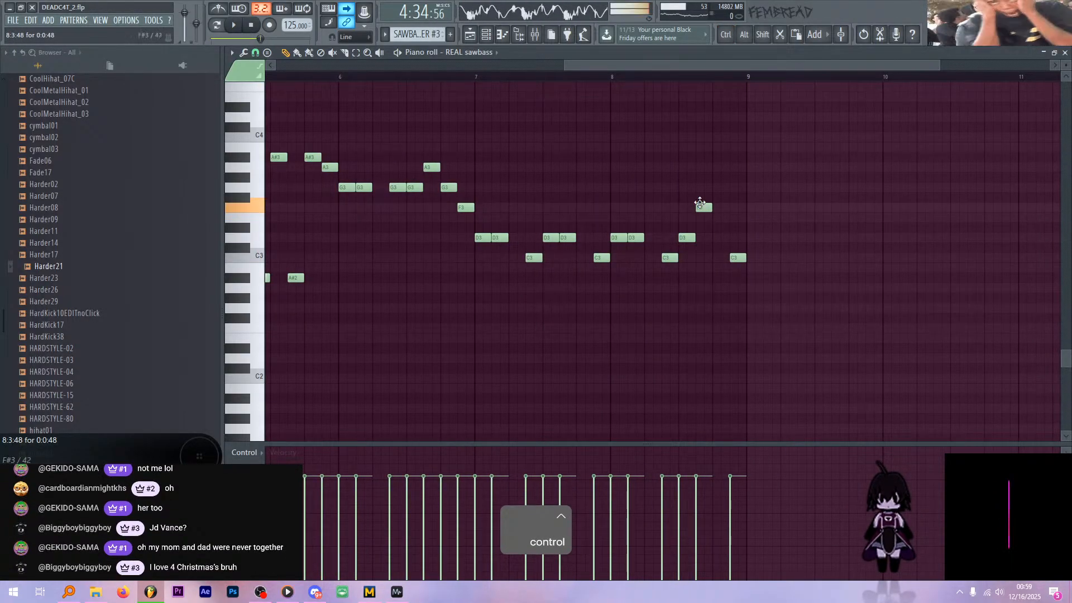
right_click(737, 258)
left_click(721, 208)
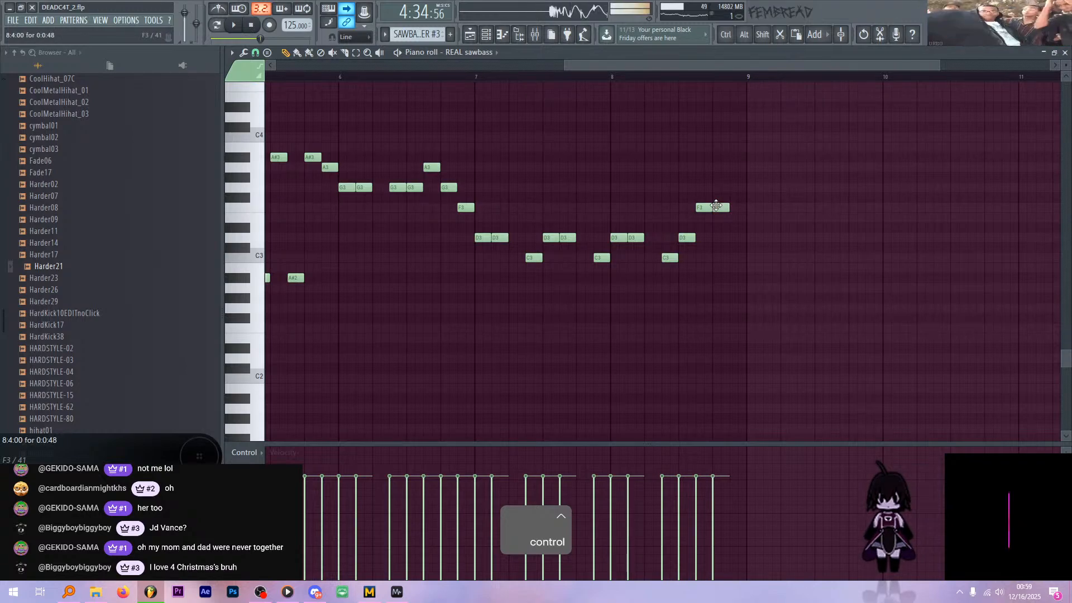
left_click(734, 188)
- Play back the reworked ending of bar 8, stop, and return the play position to the start of the sawbass pattern
key("space")
scroll(726, 165, "down", 4)
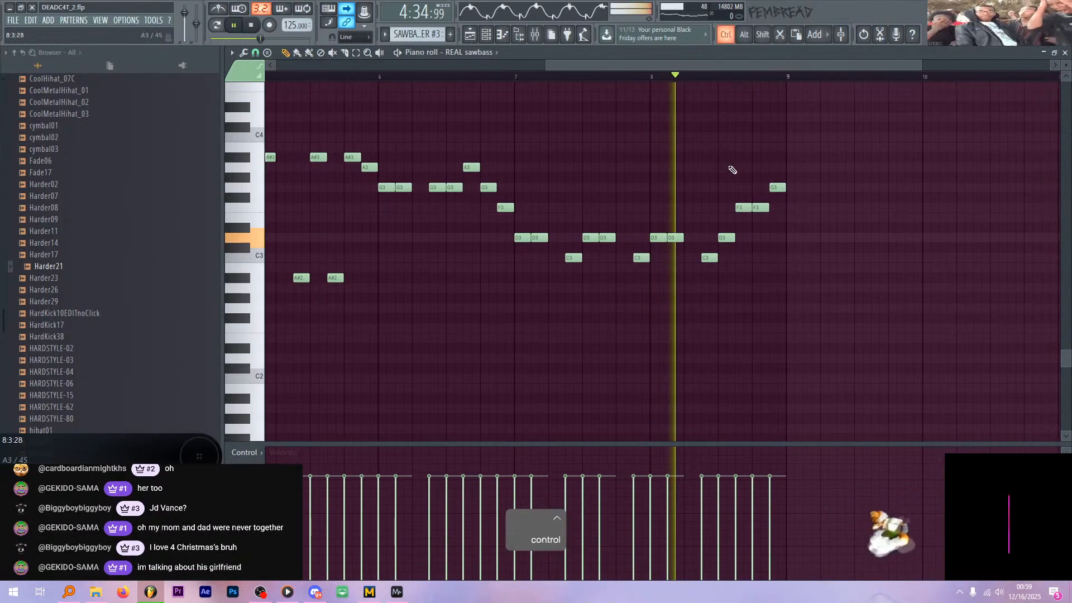
key("space")
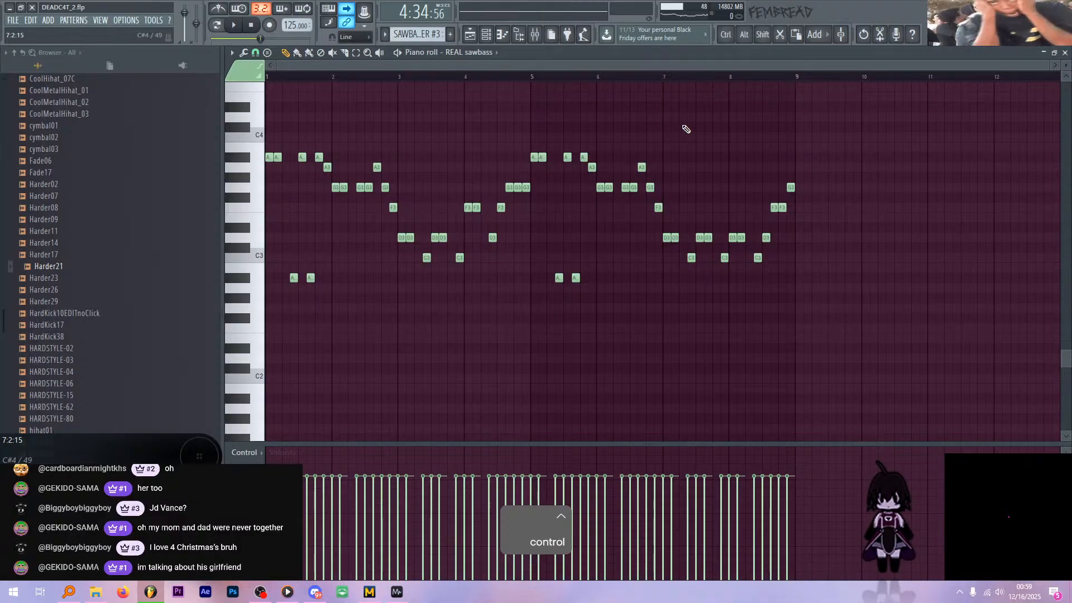
left_click(283, 76)
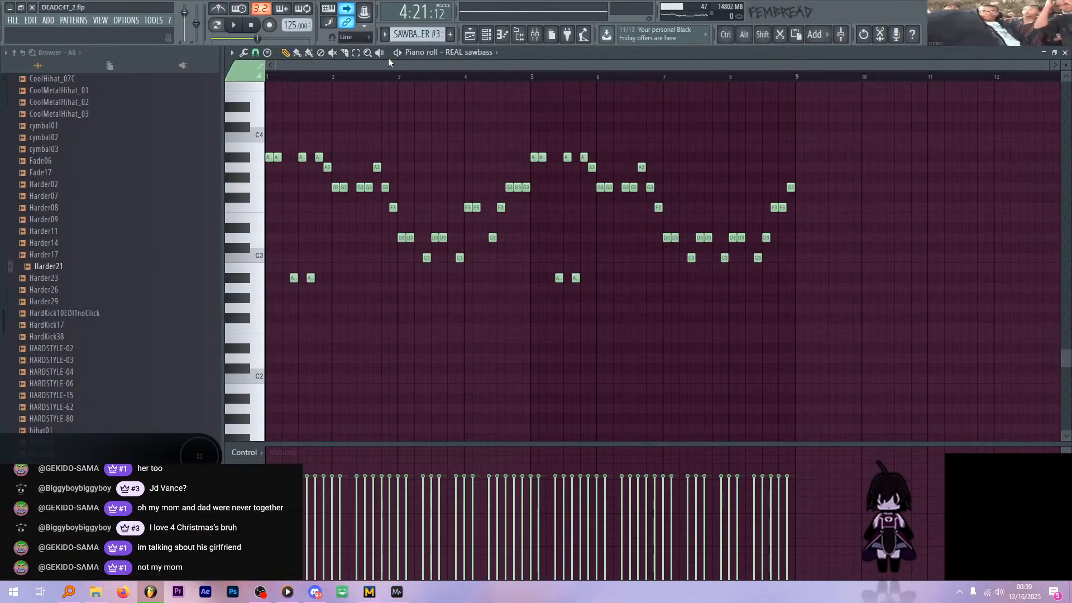
- Return to the playlist, maximize it, and show the sawbass clip at bar 137 together with the preceding second drop
left_click(476, 37)
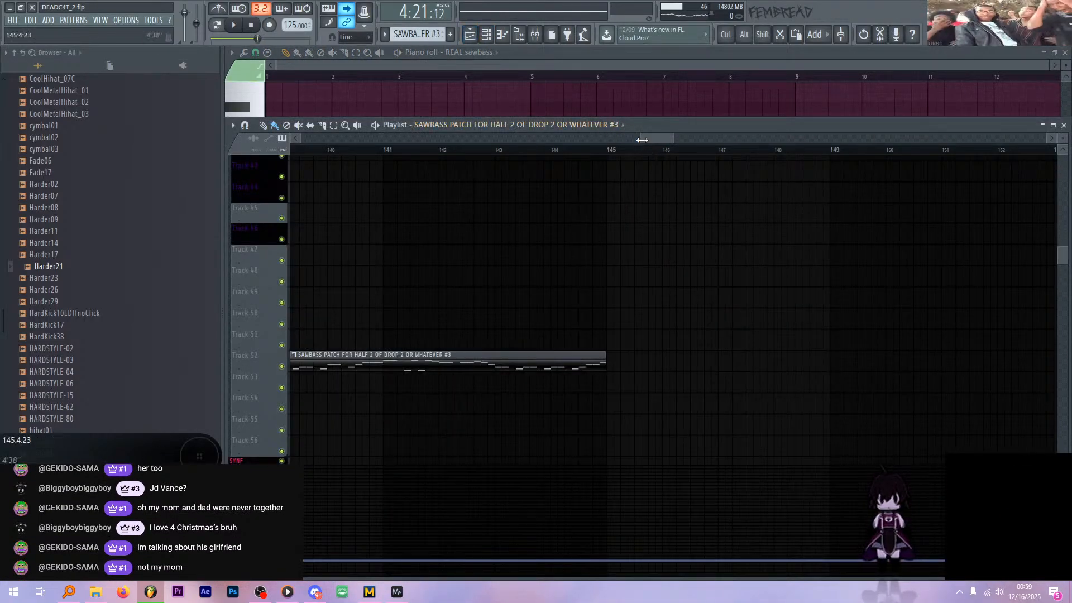
left_click_drag(306, 138, 612, 136)
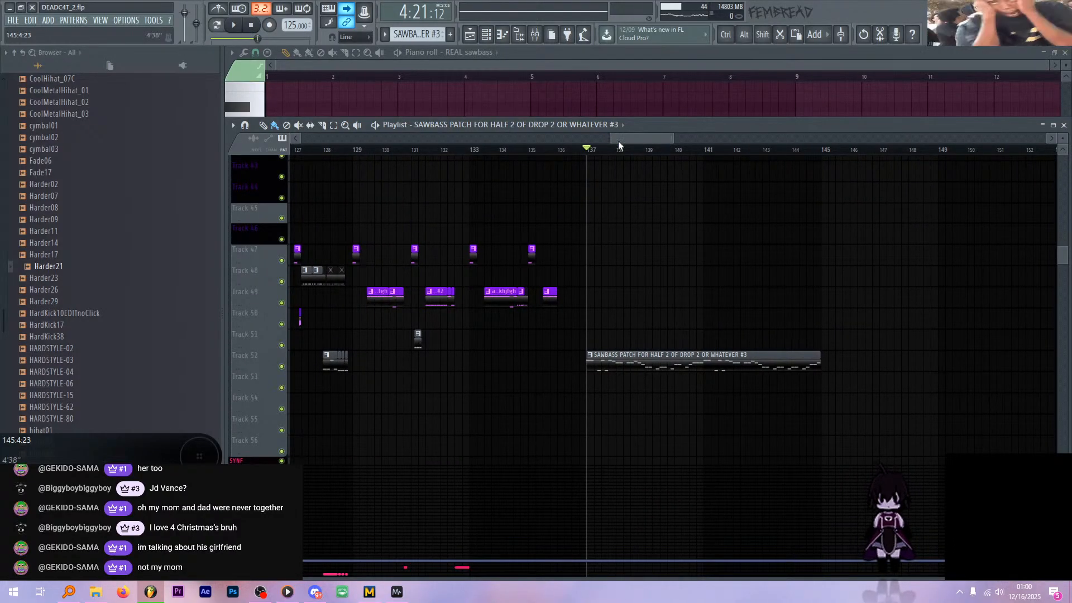
scroll(689, 210, "down", 2)
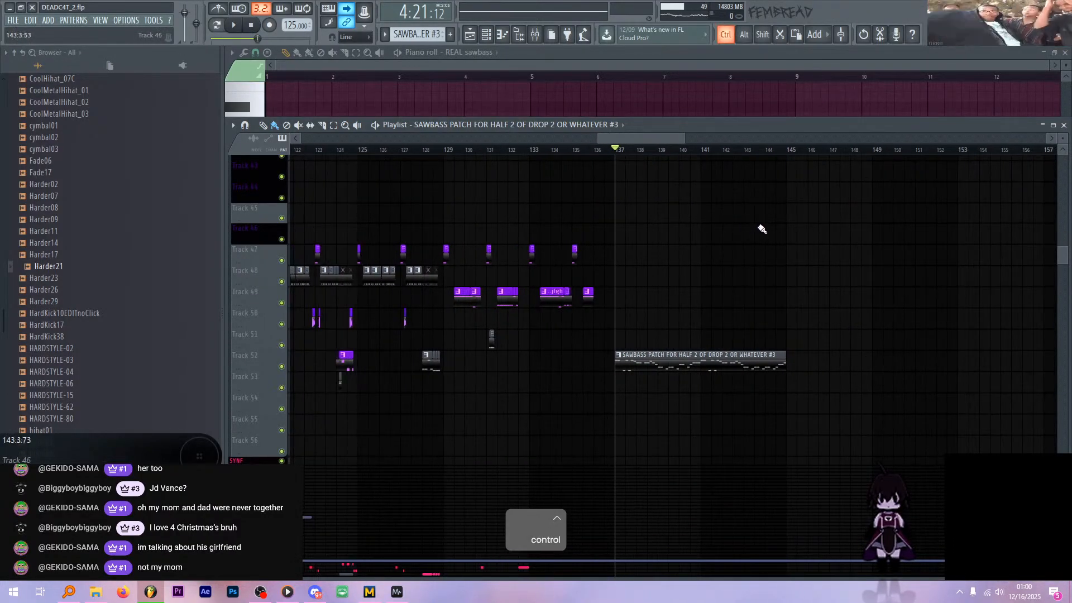
scroll(791, 228, "up", 3)
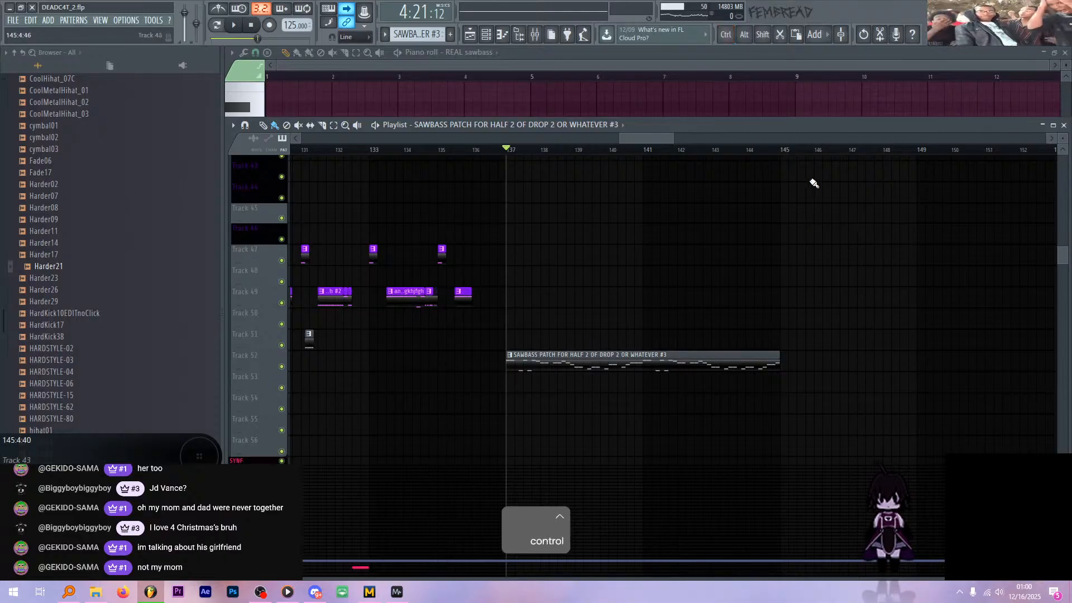
key("Return")
scroll(716, 197, "down", 3)
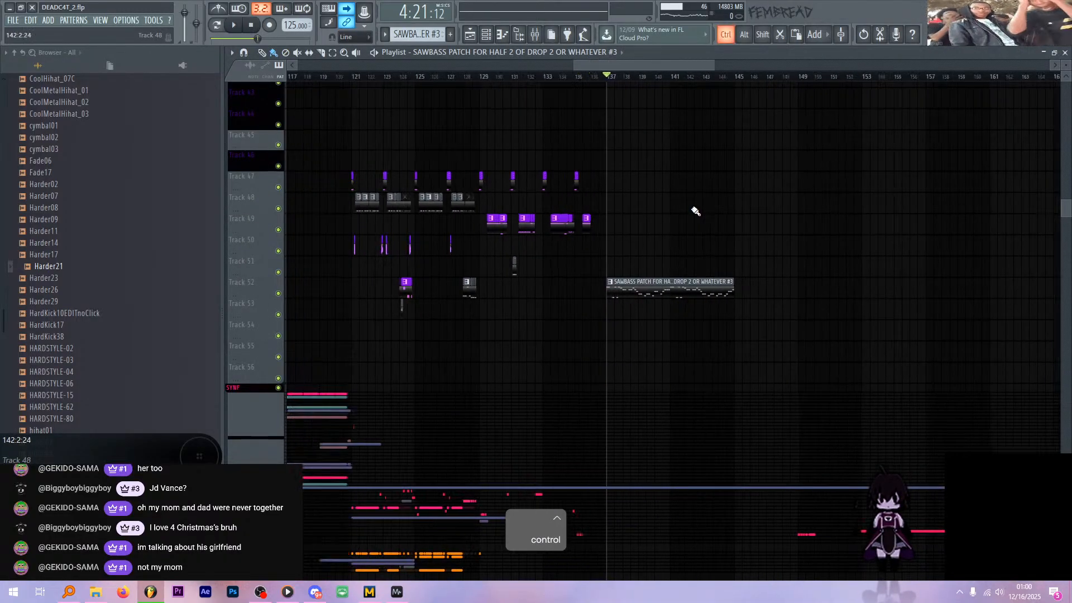
- Set the play position to bar 129 and briefly play the second drop from there with its drum clips in view
scroll(538, 227, "up", 1)
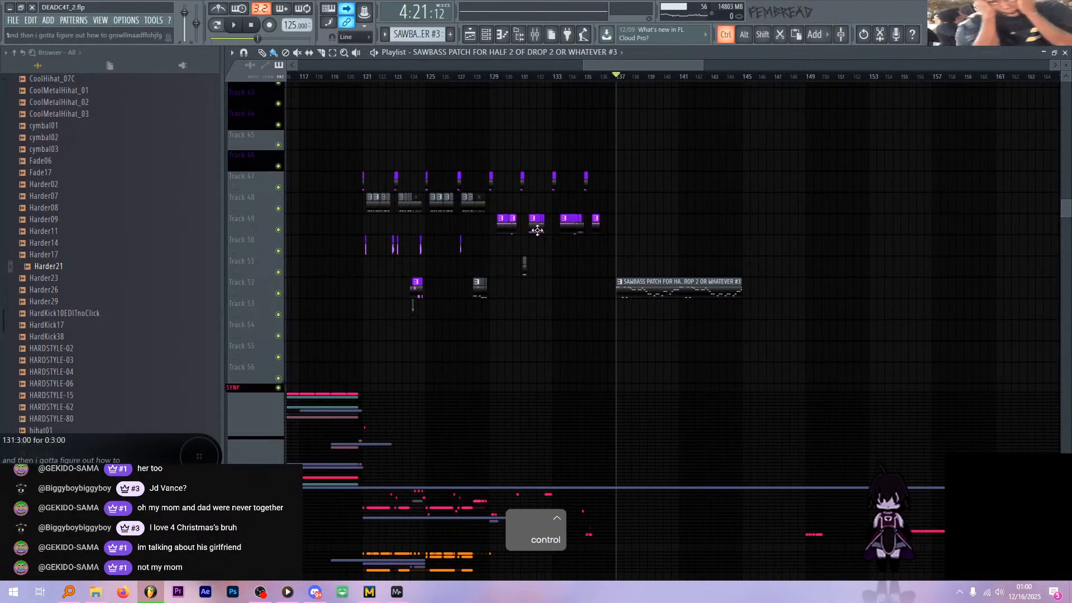
scroll(494, 226, "up", 1)
scroll(525, 215, "up", 2)
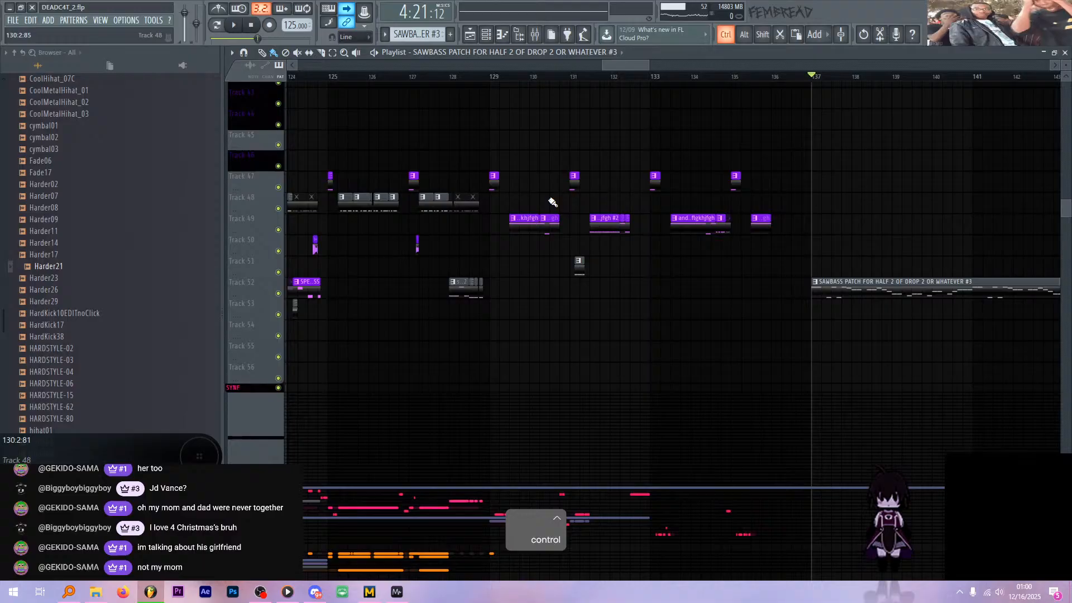
left_click(492, 78)
scroll(604, 147, "up", 1)
scroll(578, 185, "up", 2)
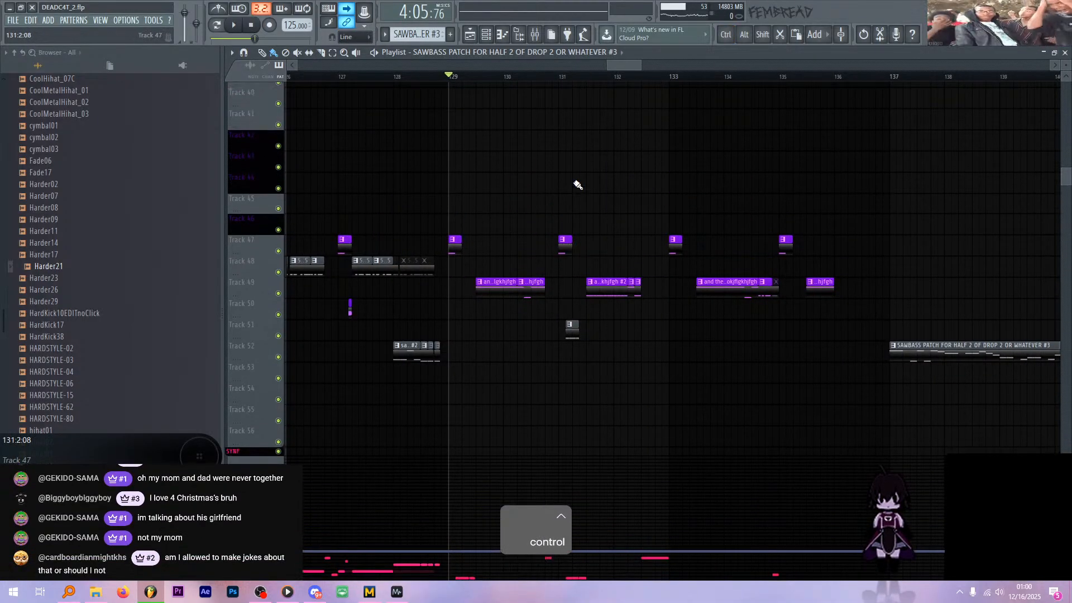
scroll(578, 186, "down", 1)
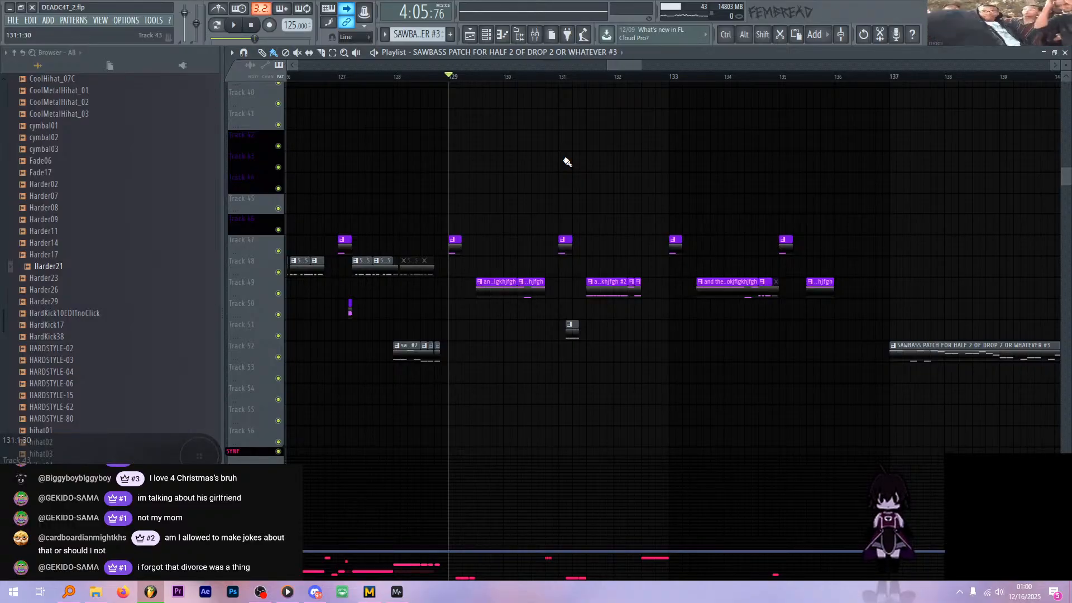
scroll(564, 144, "up", 5)
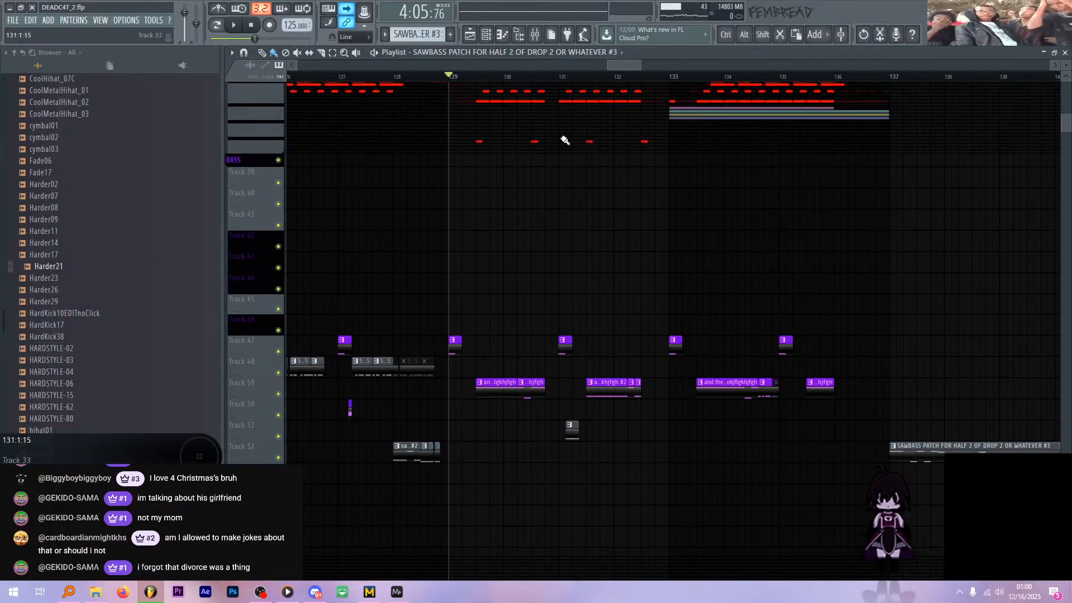
key("space")
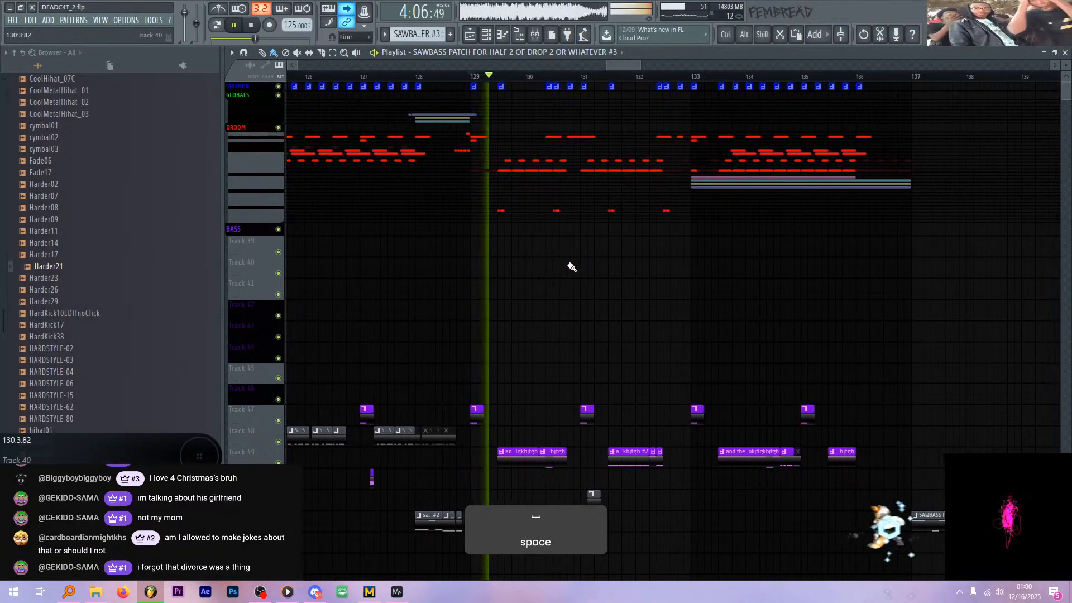
key("space")
- Expand the DROOM track group and bring the drum clips of both drops into view
scroll(522, 249, "down", 3)
scroll(559, 245, "down", 5)
scroll(563, 220, "down", 3)
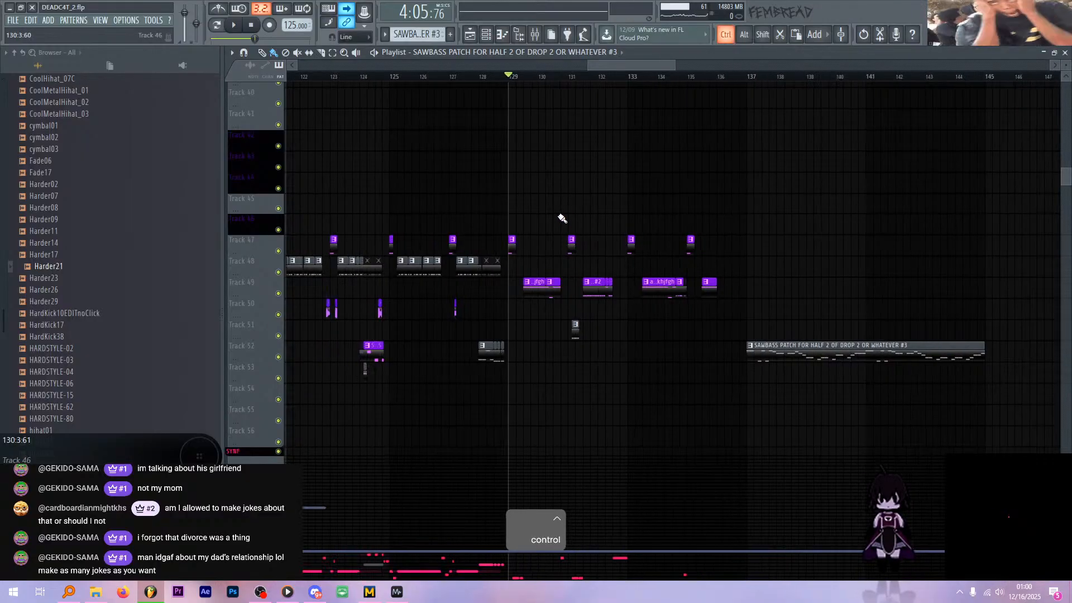
scroll(589, 212, "down", 3)
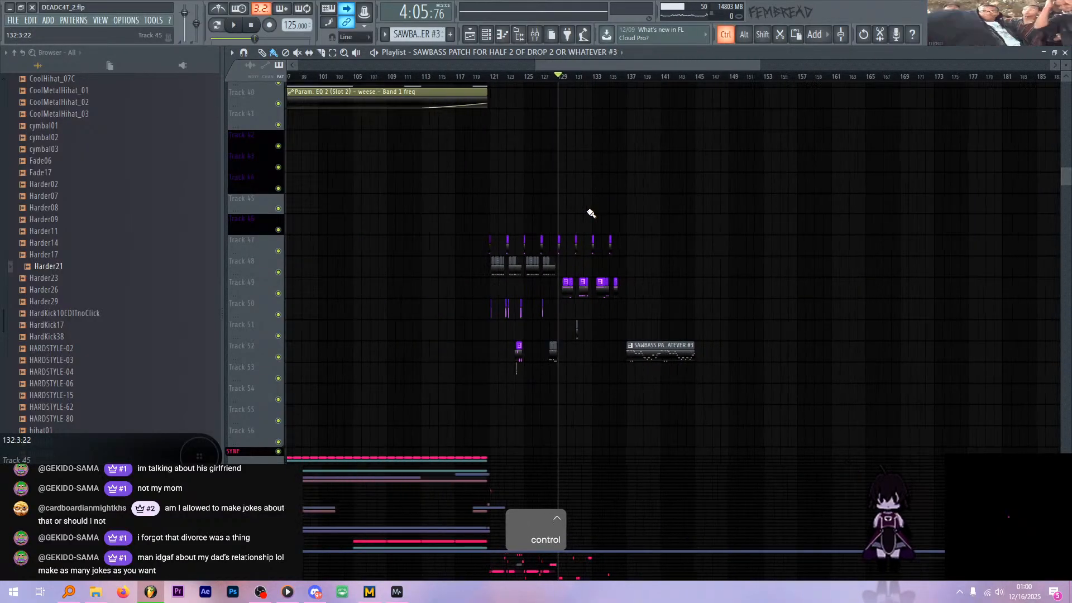
scroll(586, 223, "down", 5)
scroll(573, 247, "up", 6)
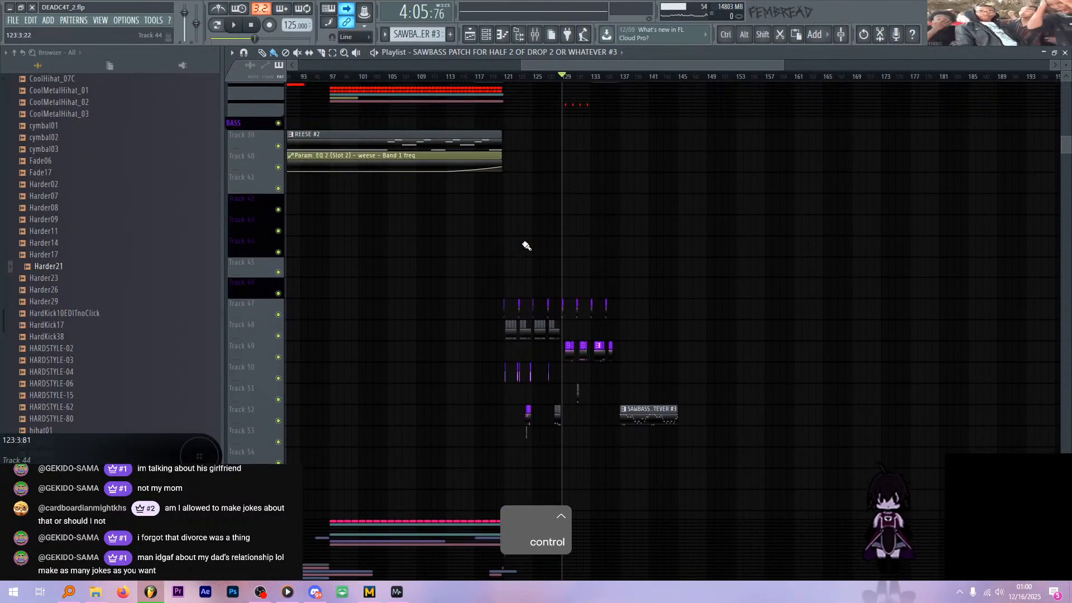
scroll(583, 217, "up", 4)
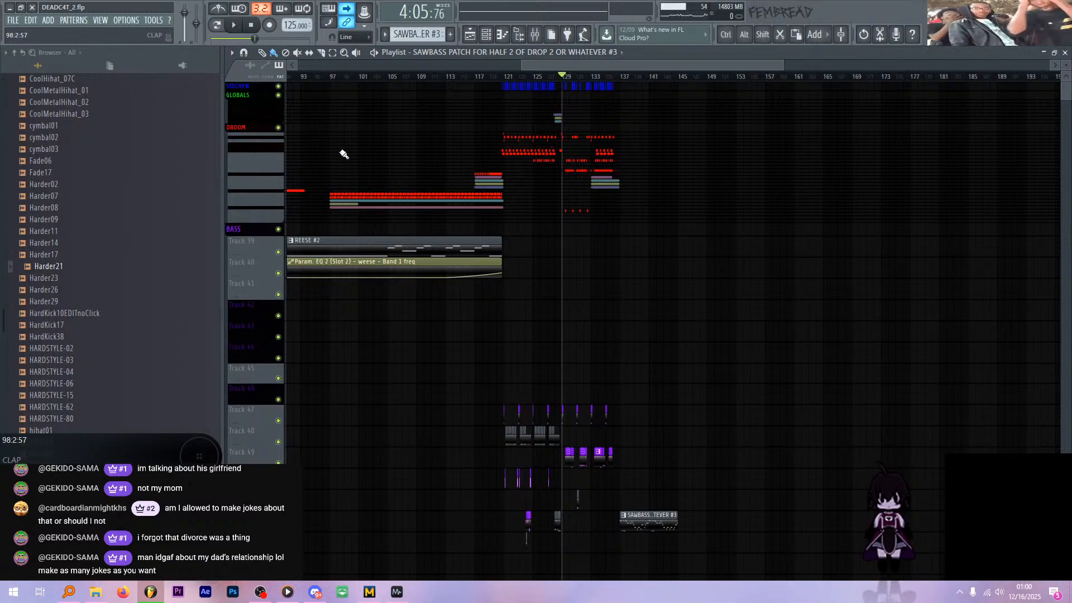
scroll(588, 190, "up", 3)
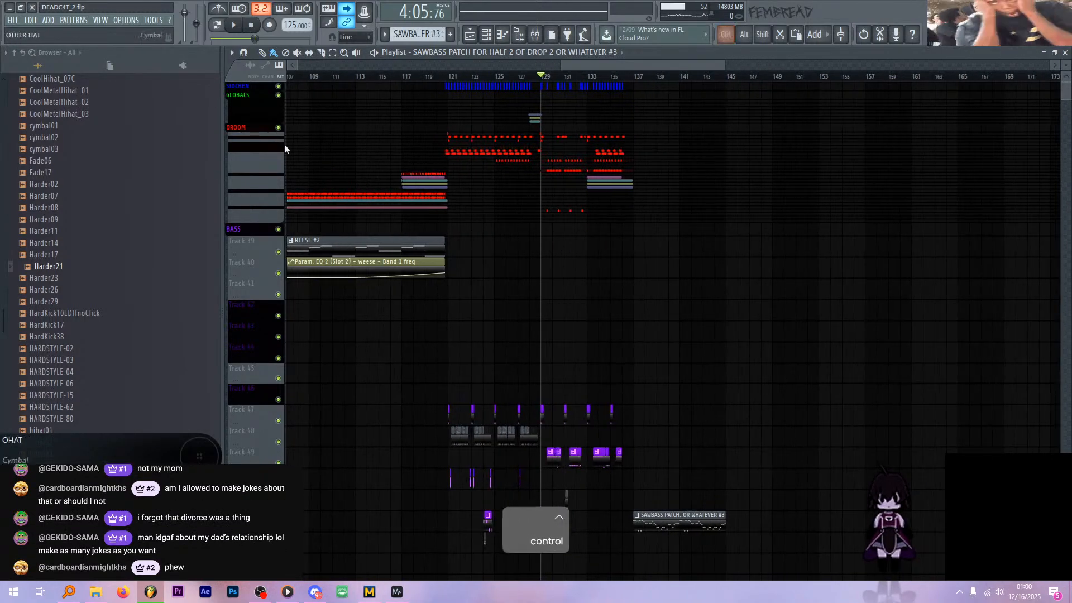
left_click(259, 128)
scroll(539, 210, "down", 5)
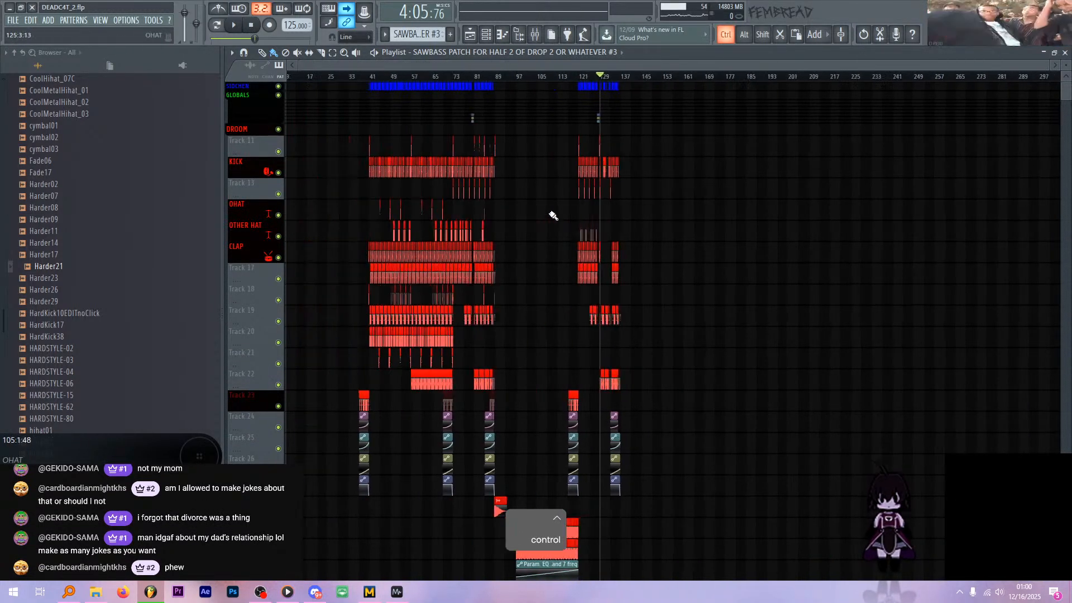
- Audition the first drop's drums from bar 73 and from bar 81, and stop playback
scroll(498, 170, "up", 4)
left_click(473, 83)
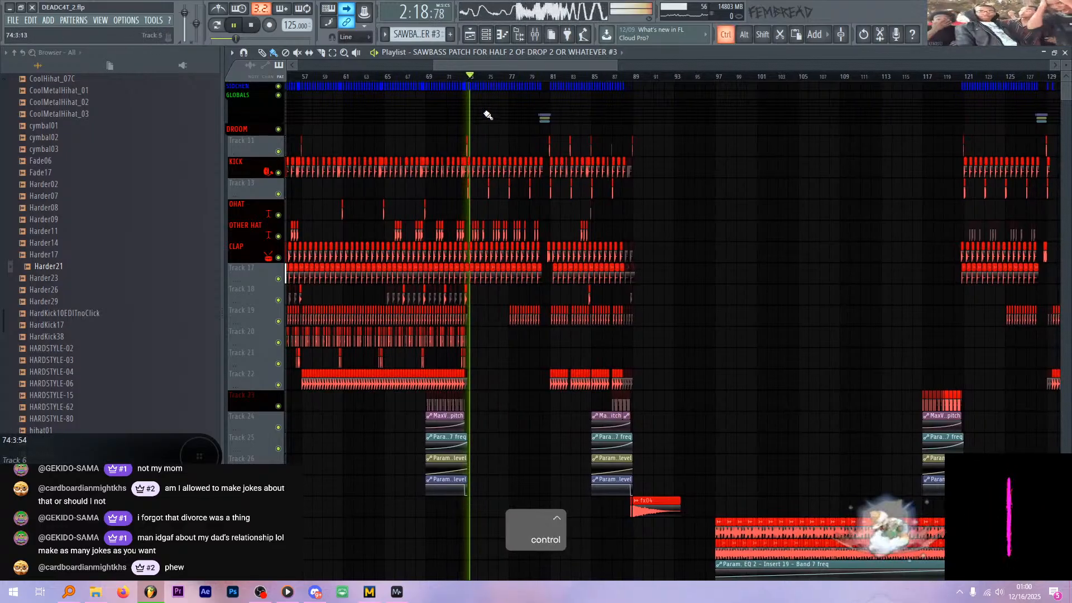
left_click(556, 83)
key("space")
scroll(635, 160, "up", 2)
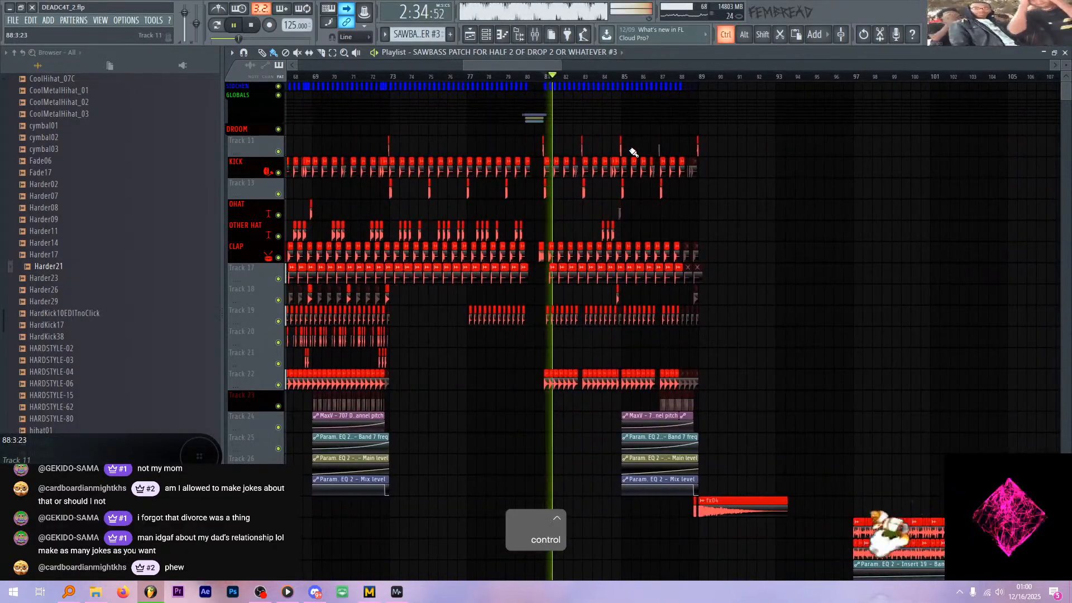
scroll(675, 187, "up", 1)
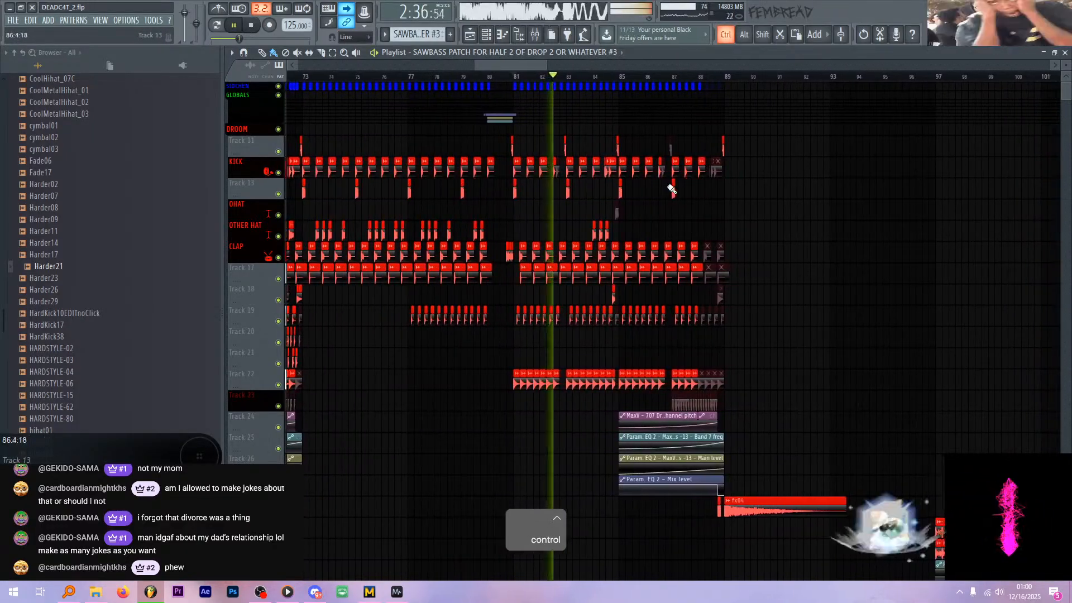
key("space")
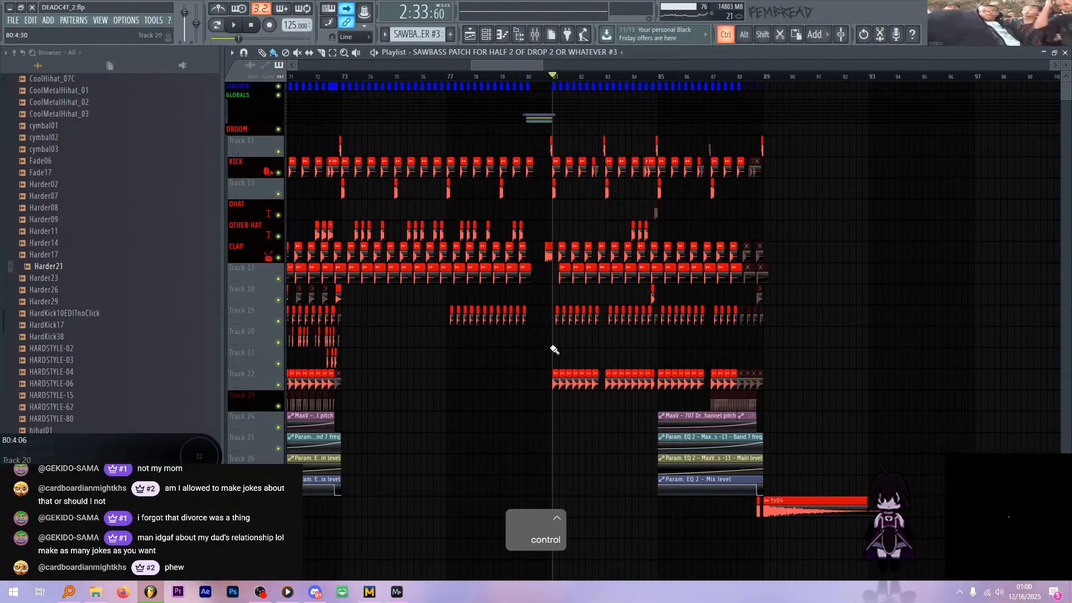
- Select bar 81's sidechain, kick, Track 13, clap, Track 17, Track 19 and ride clips and copy them
scroll(554, 349, "up", 4)
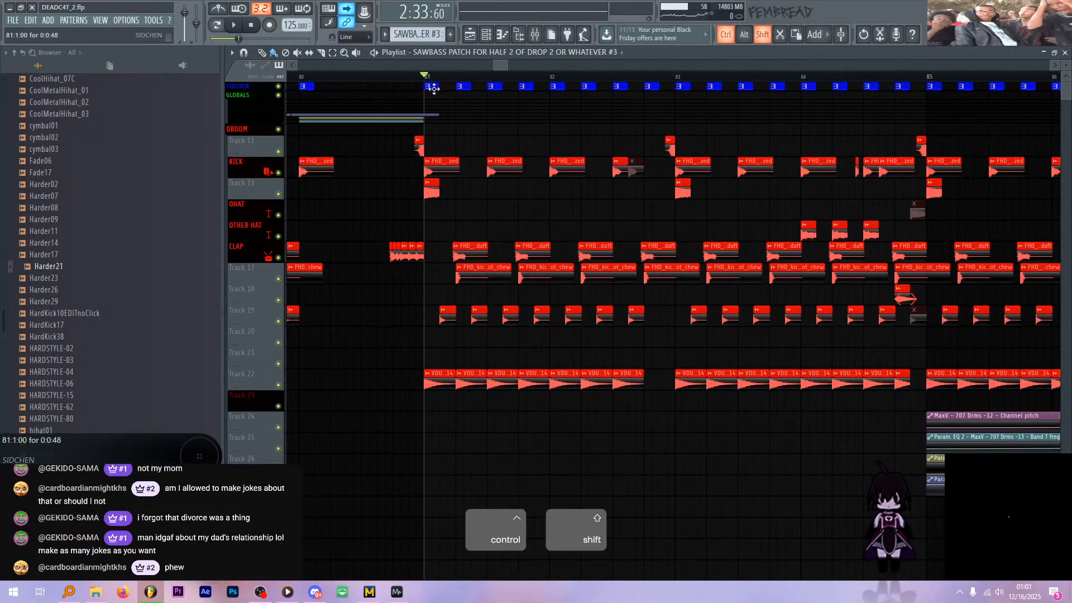
left_click_drag(481, 99, 546, 101)
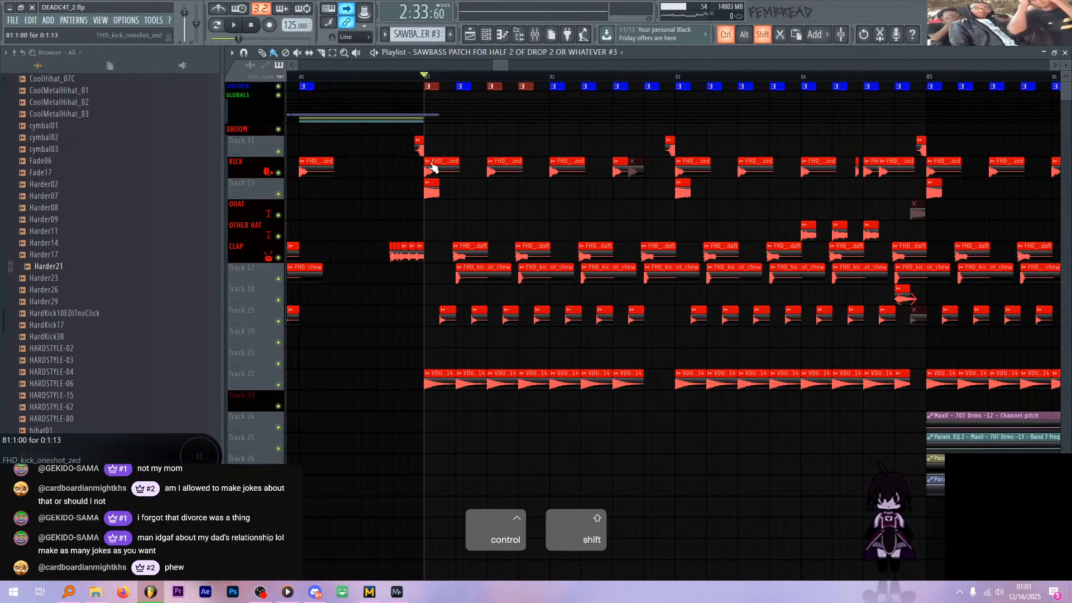
left_click_drag(462, 84, 461, 85)
left_click_drag(440, 170, 440, 191)
left_click_drag(447, 244, 544, 247, "ctrl+shift")
left_click_drag(470, 274, 541, 277, "ctrl+shift")
left_click_drag(434, 315, 562, 322, "ctrl+shift")
left_click_drag(425, 370, 547, 388, "ctrl+shift")
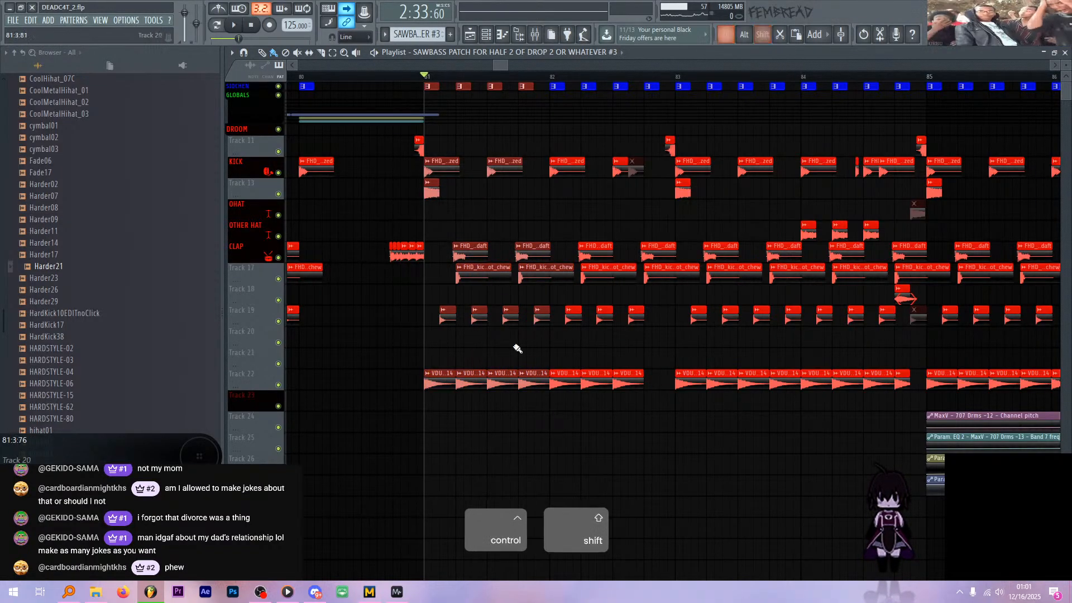
key("ctrl+c")
- Paste the copied drum and sidechain clips at bar 137 and clear the selection
scroll(467, 355, "down", 6)
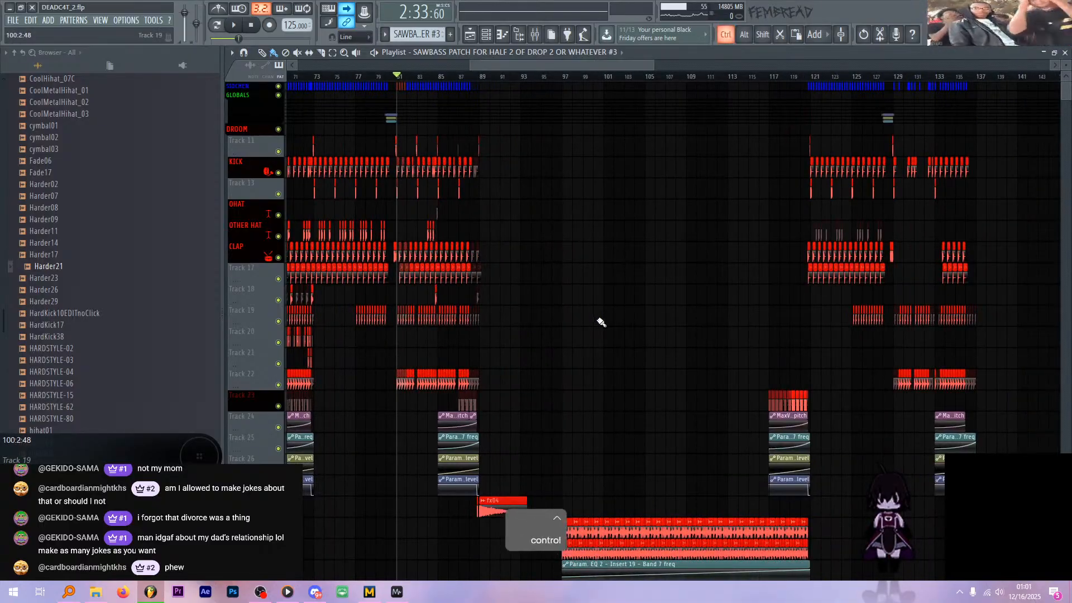
scroll(749, 215, "up", 8)
left_click(430, 77)
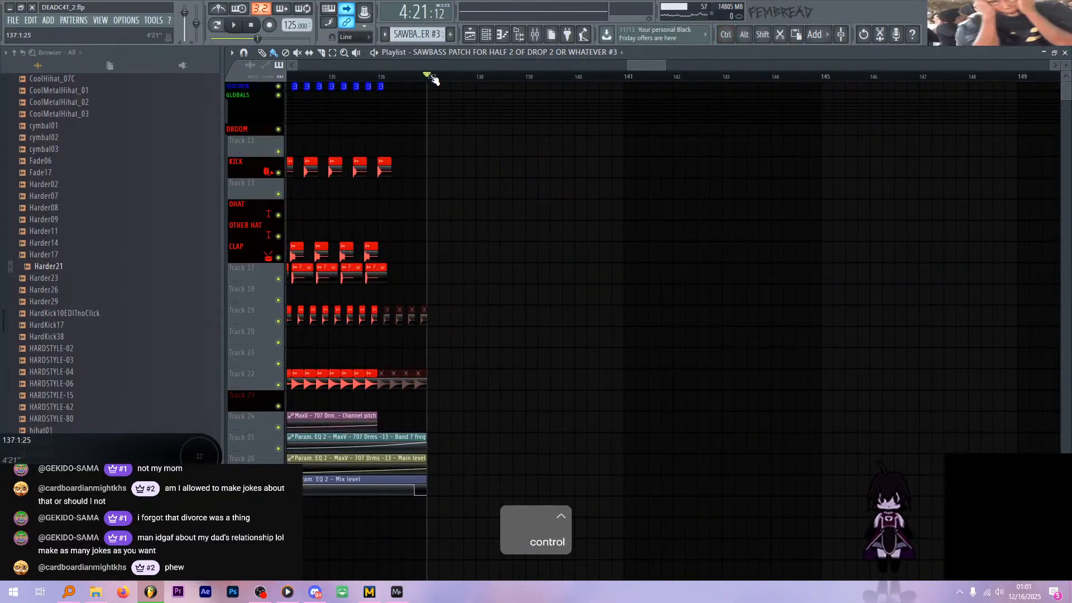
scroll(474, 126, "up", 4)
key("ctrl+v")
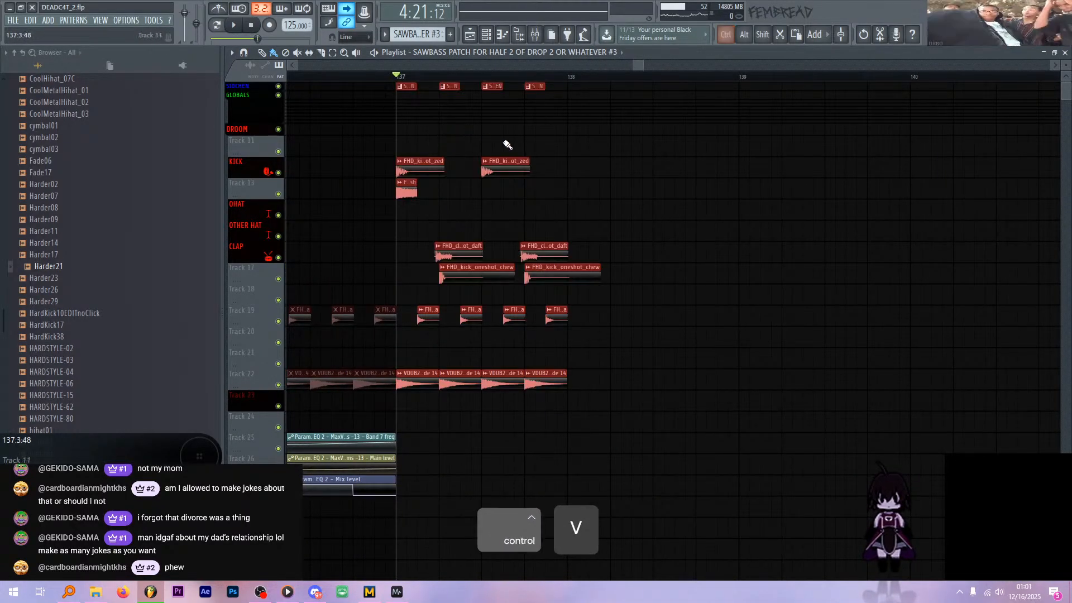
left_click(614, 186, "ctrl")
scroll(613, 187, "down", 1)
scroll(479, 181, "up", 1)
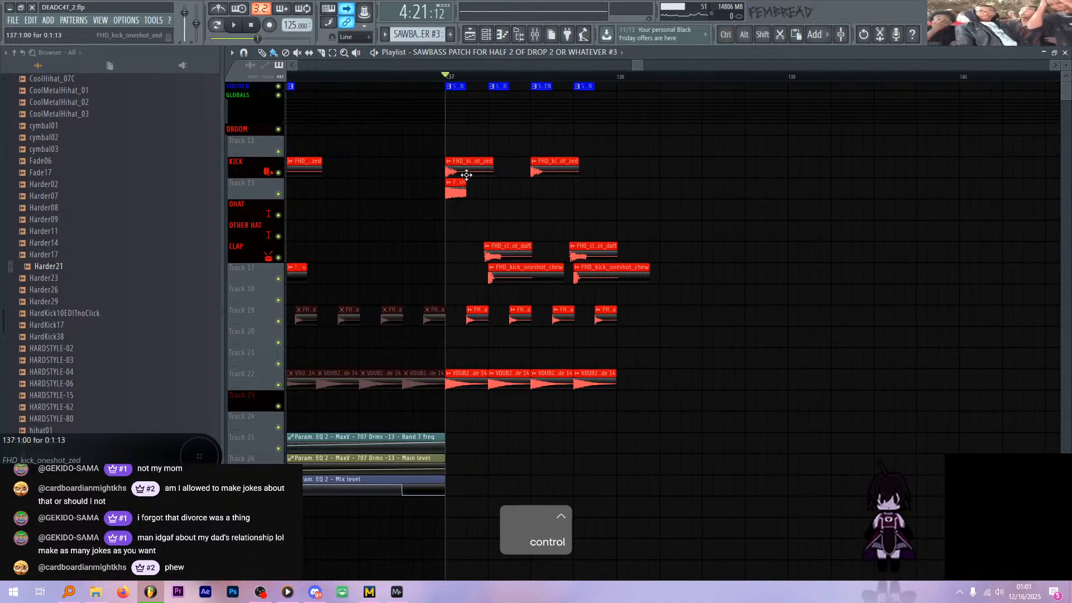
key("alt+Tab")
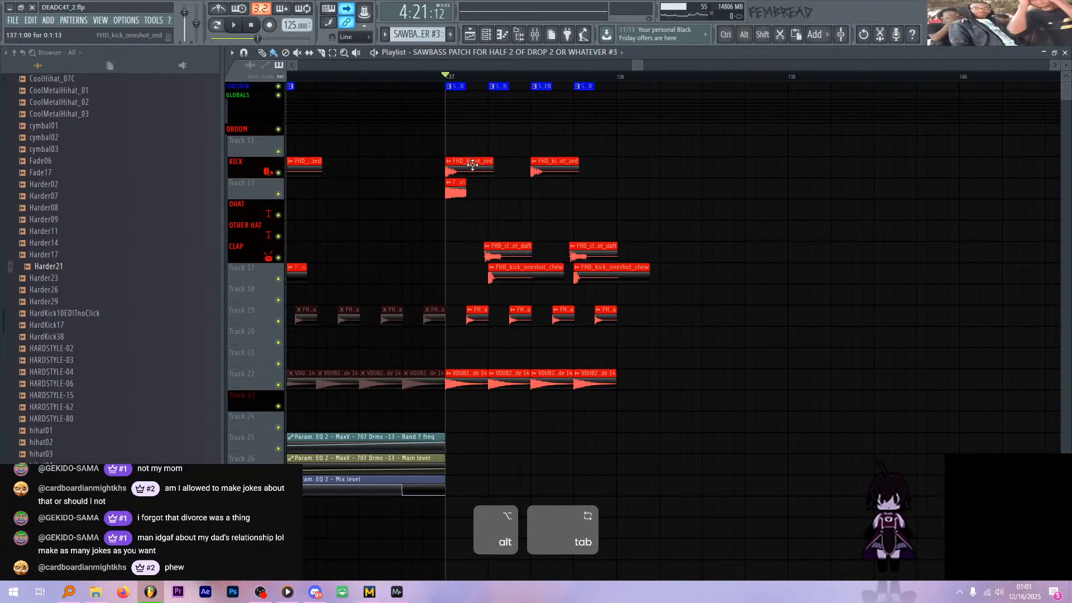
scroll(486, 190, "up", 2)
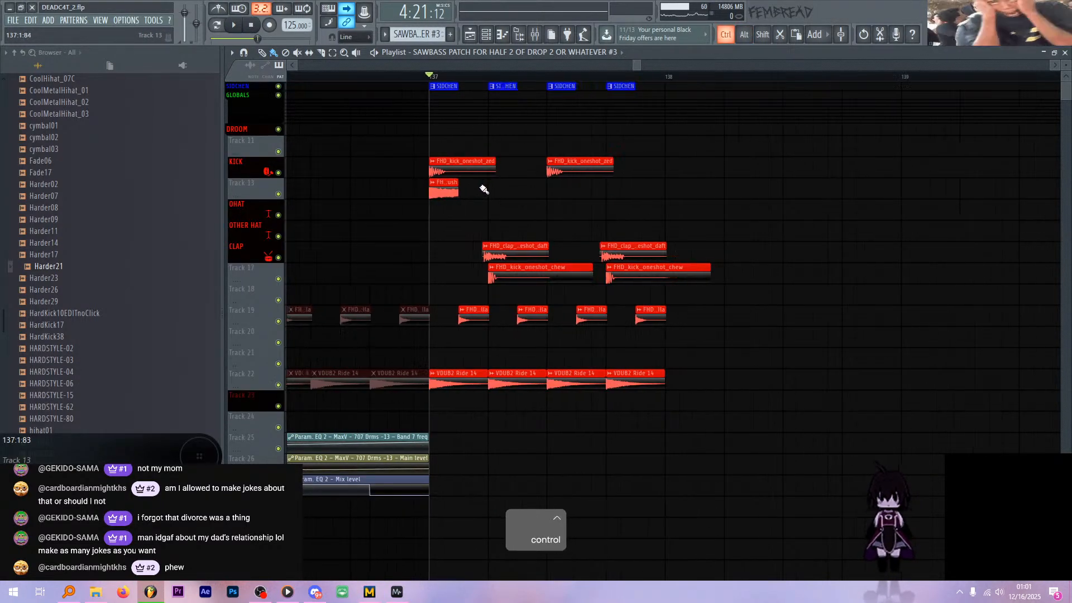
- Duplicate bar 137's sidechain, kick, clap, Track 17, Track 19 and ride clips into bar 138, leaving out the Track 13 clip
scroll(484, 190, "down", 2)
left_click_drag(673, 368, 450, 391, "ctrl")
left_click_drag(658, 307, 455, 325, "ctrl+shift")
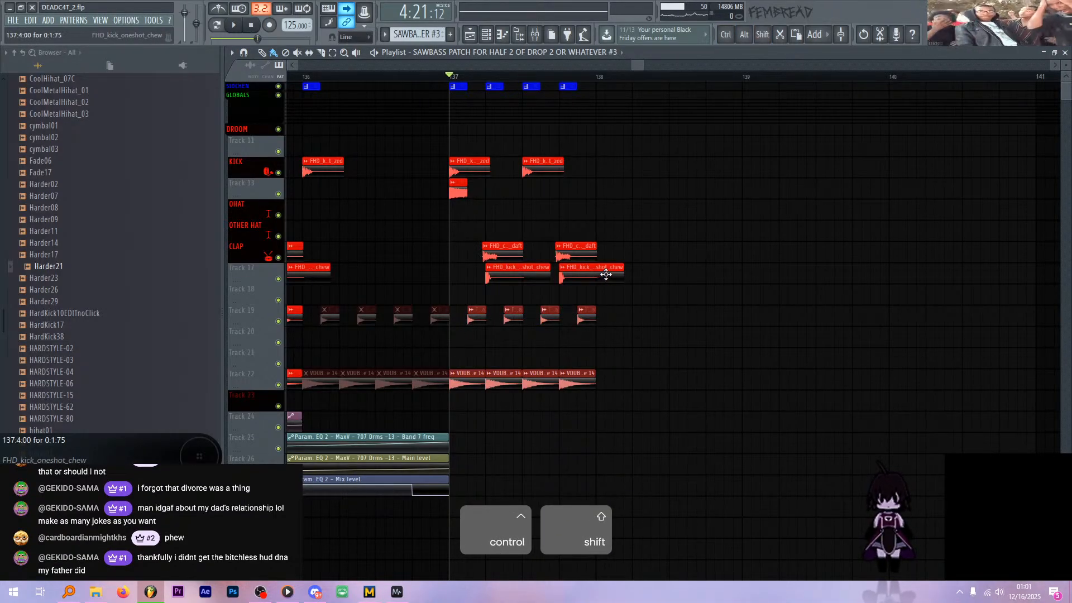
left_click_drag(674, 278, 477, 248, "ctrl+shift")
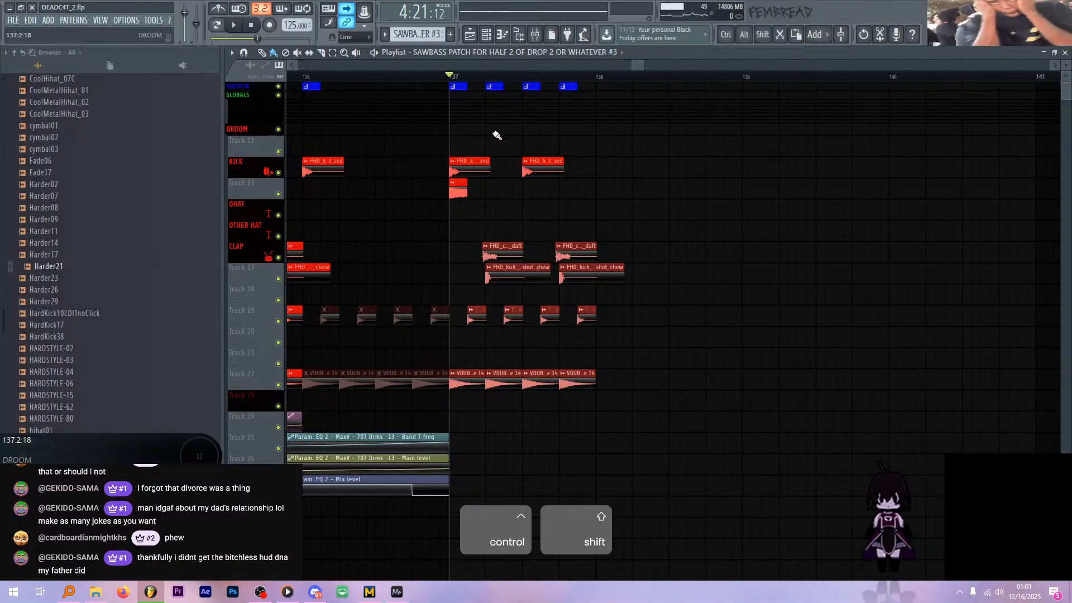
scroll(470, 137, "up", 2)
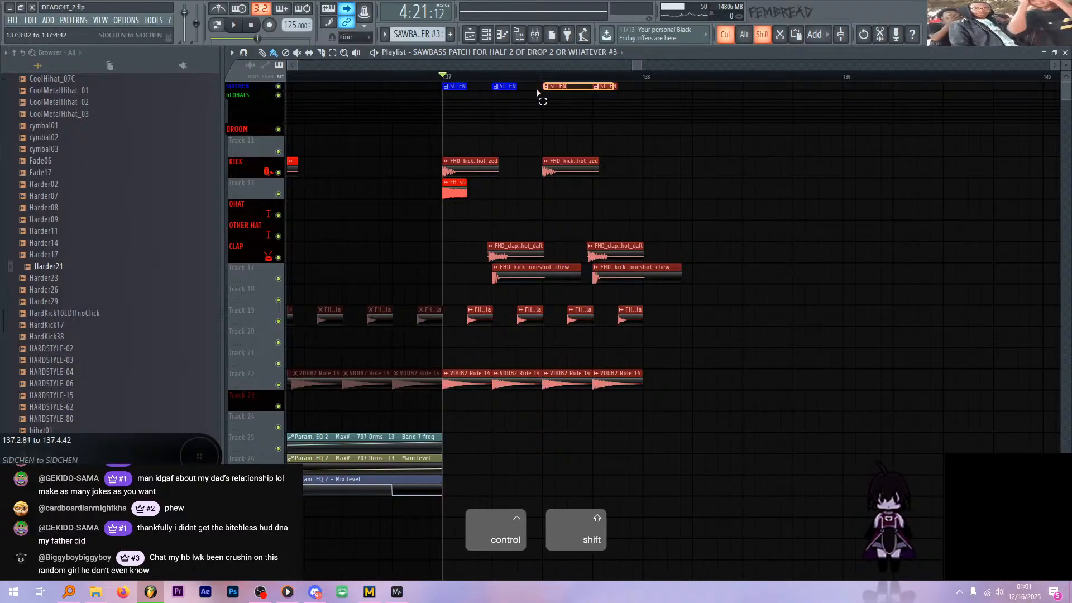
scroll(466, 147, "down", 1)
left_click_drag(467, 163, 638, 162)
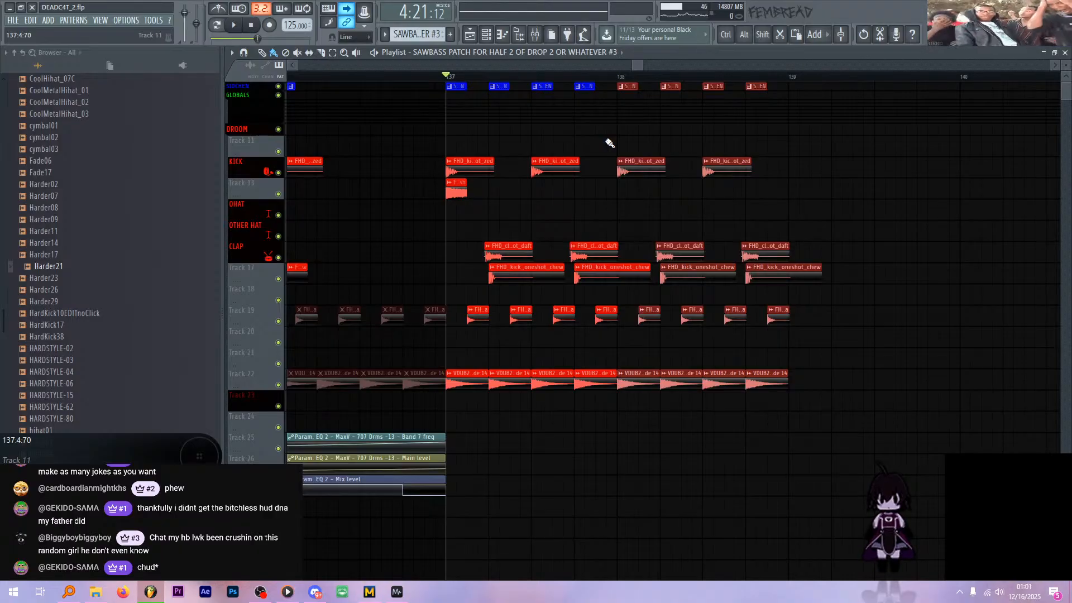
- Play back the new drums from bar 137 and stop
key("alt+Tab")
key("alt+Tab")
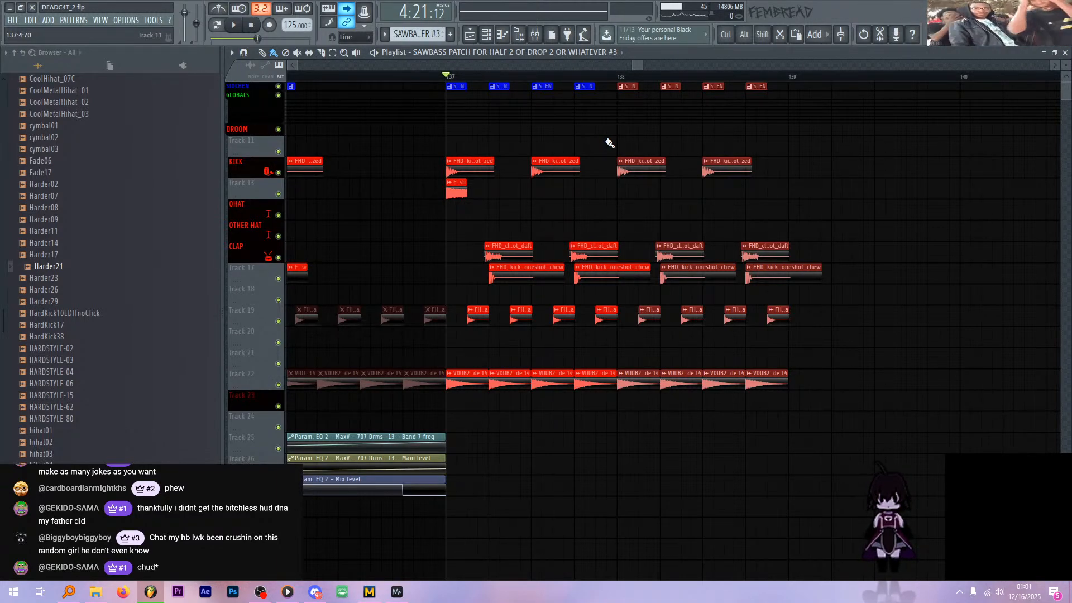
scroll(593, 124, "down", 3)
key("space")
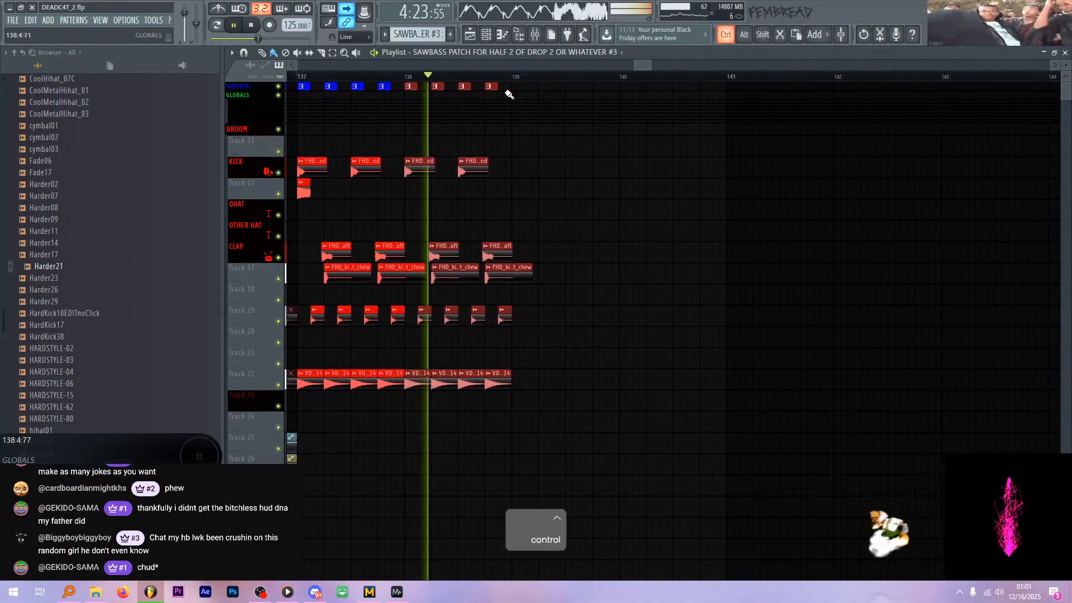
key("space")
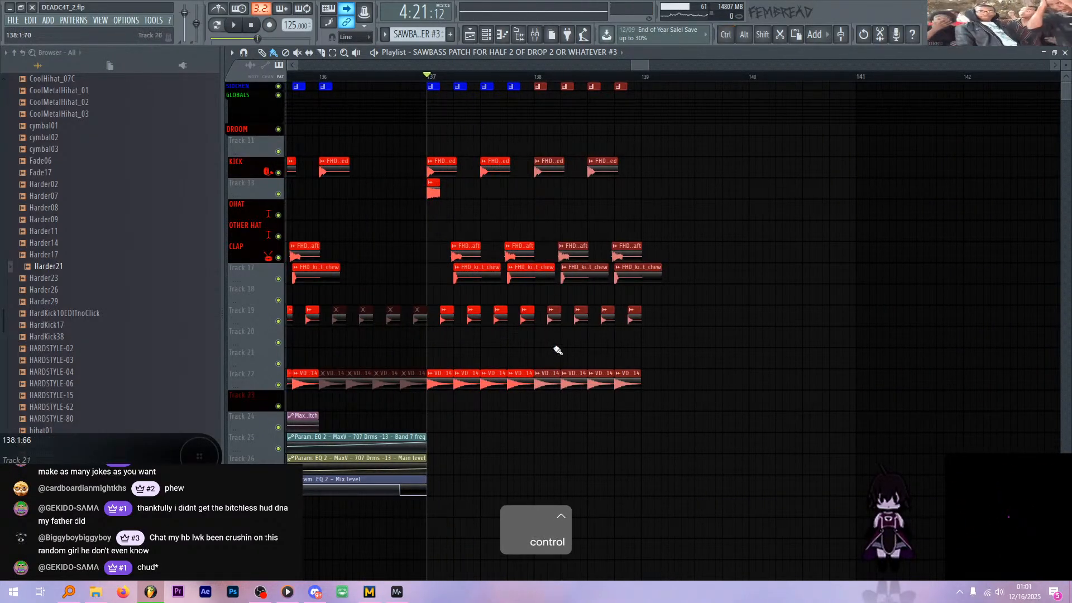
- Duplicate bar 138's drum and sidechain clips into bars 139 and 140 and clear the selection
left_click_drag(544, 388, 761, 386)
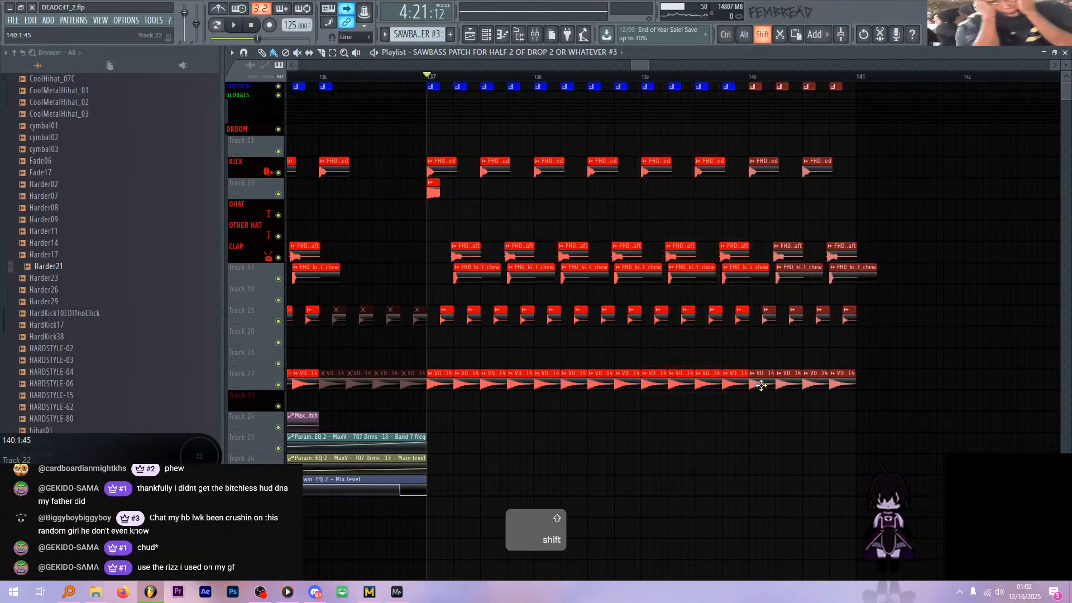
scroll(670, 347, "up", 5)
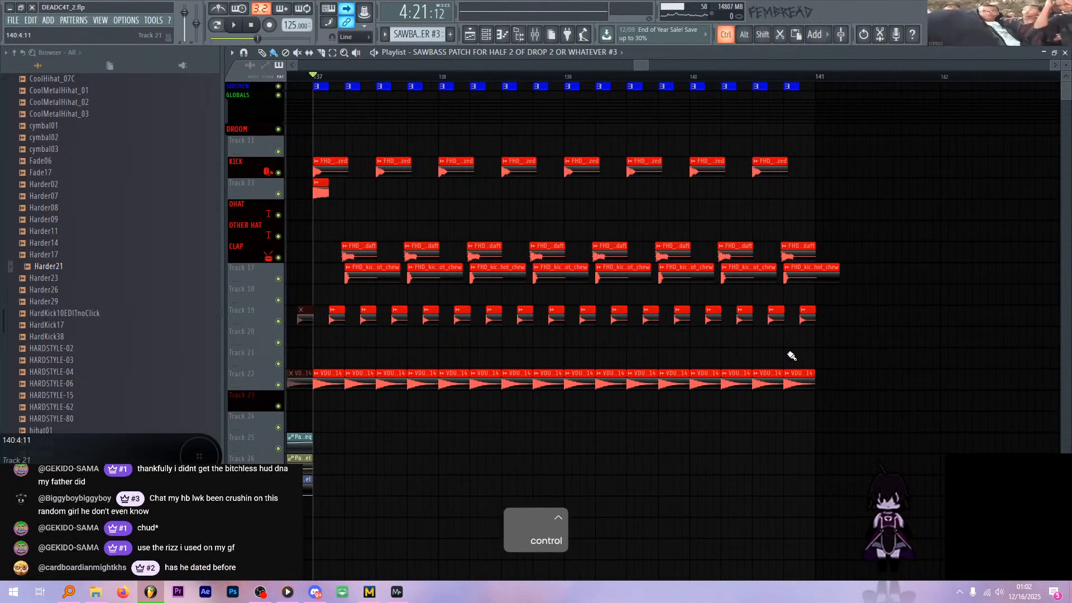
key("alt+Tab")
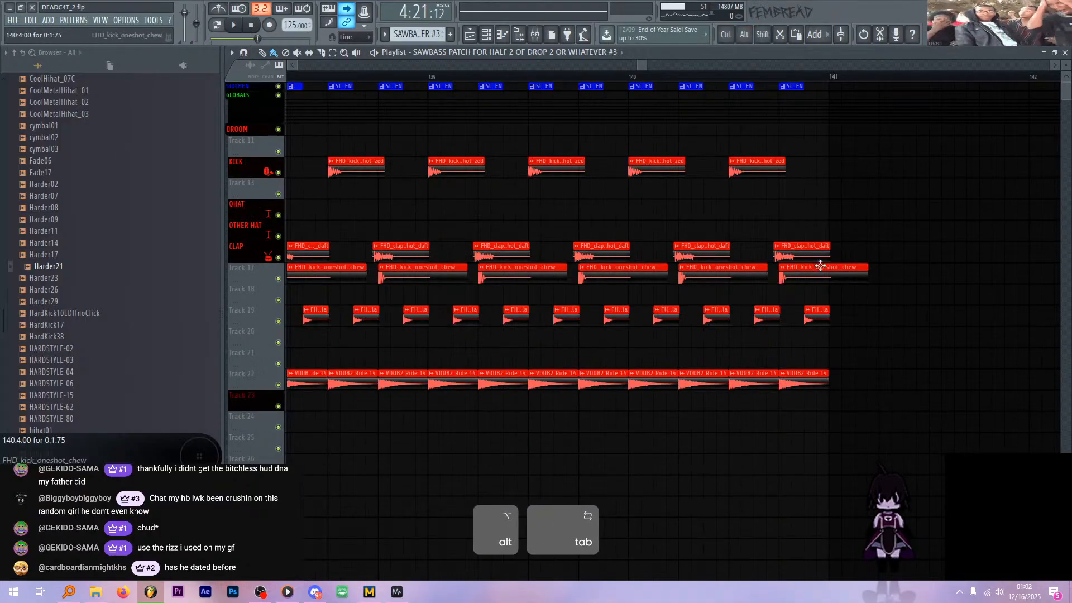
- Play back the drums in bar 140 and stop
scroll(625, 84, "up", 2)
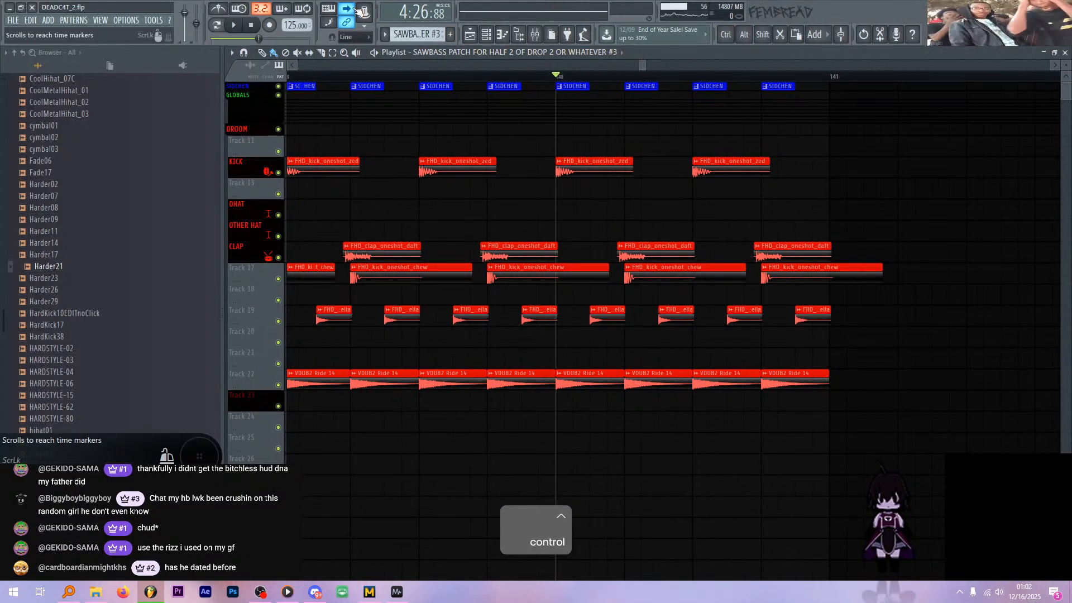
key("space")
scroll(682, 218, "up", 2)
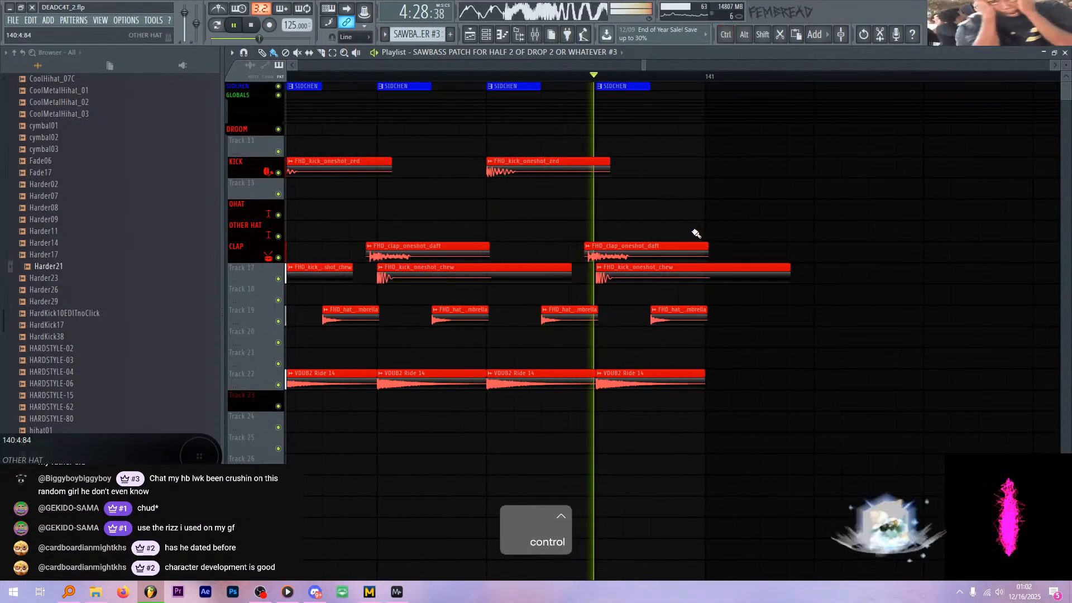
key("space")
- Cut off the sawbass pattern and ride clip at the last half beat of bar 140 and delete the final Track 19 hat
key("c")
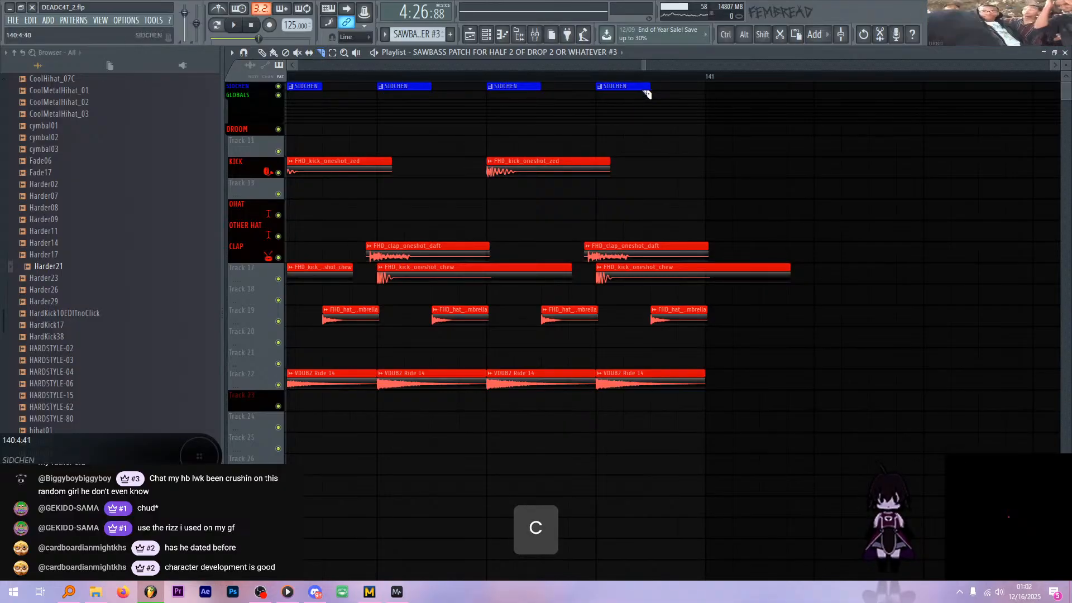
key("space")
scroll(651, 297, "down", 3)
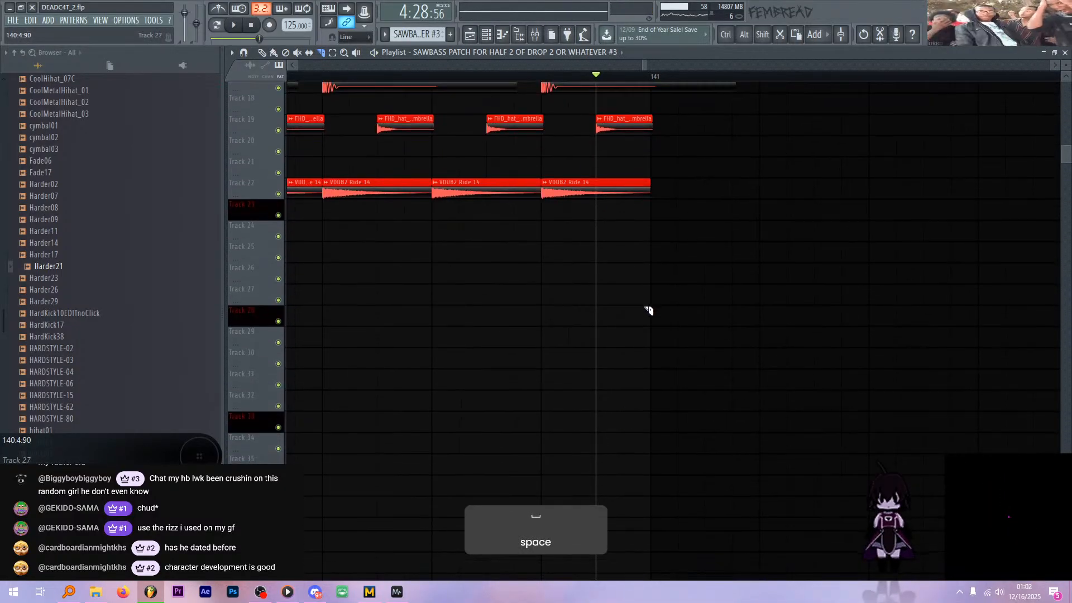
scroll(648, 311, "down", 6)
key("shift")
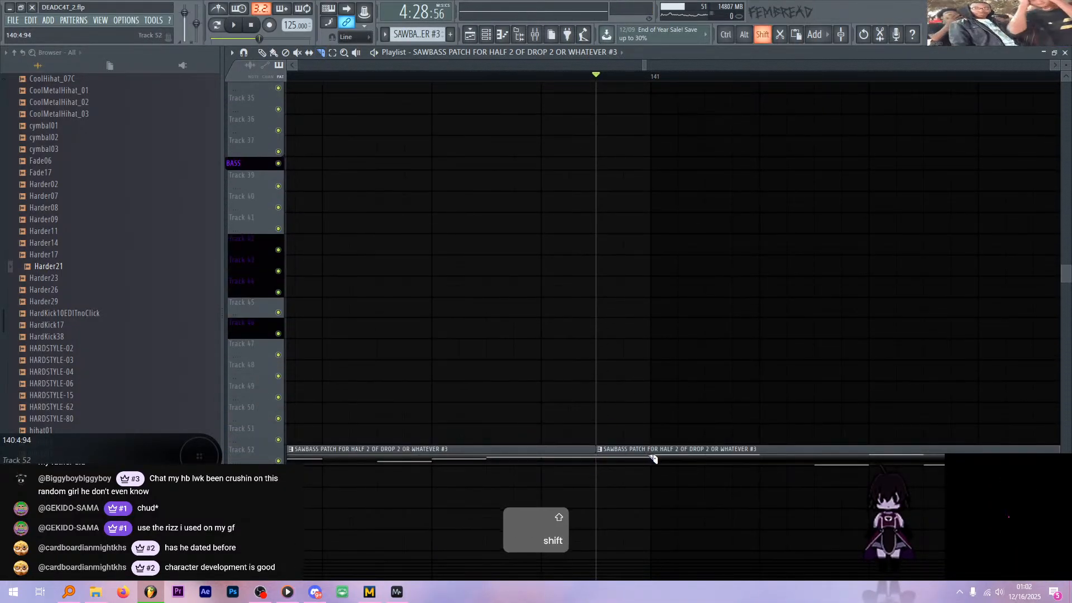
scroll(646, 383, "up", 7)
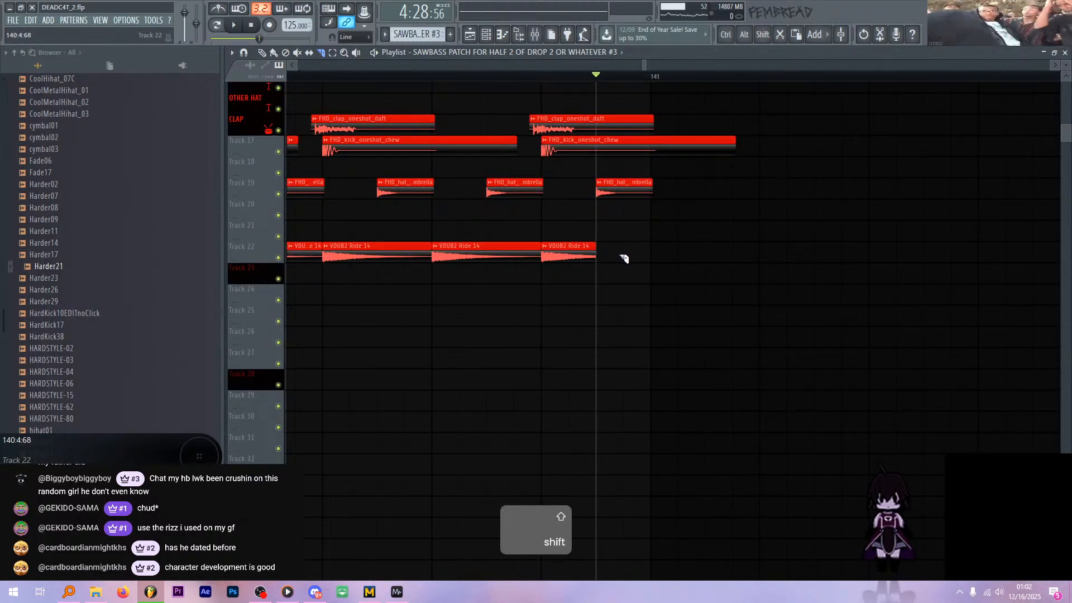
key("p")
right_click(625, 187)
key("c")
scroll(614, 184, "up", 3)
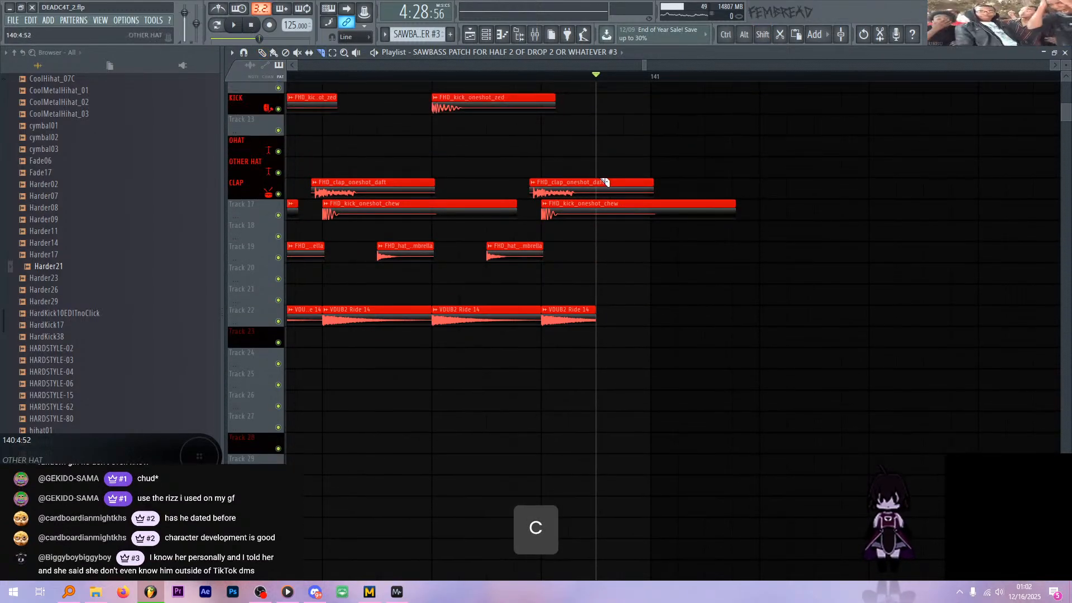
- Play back the shortened end of bar 140 from its third beat and stop
scroll(544, 71, "left", 1)
key("space")
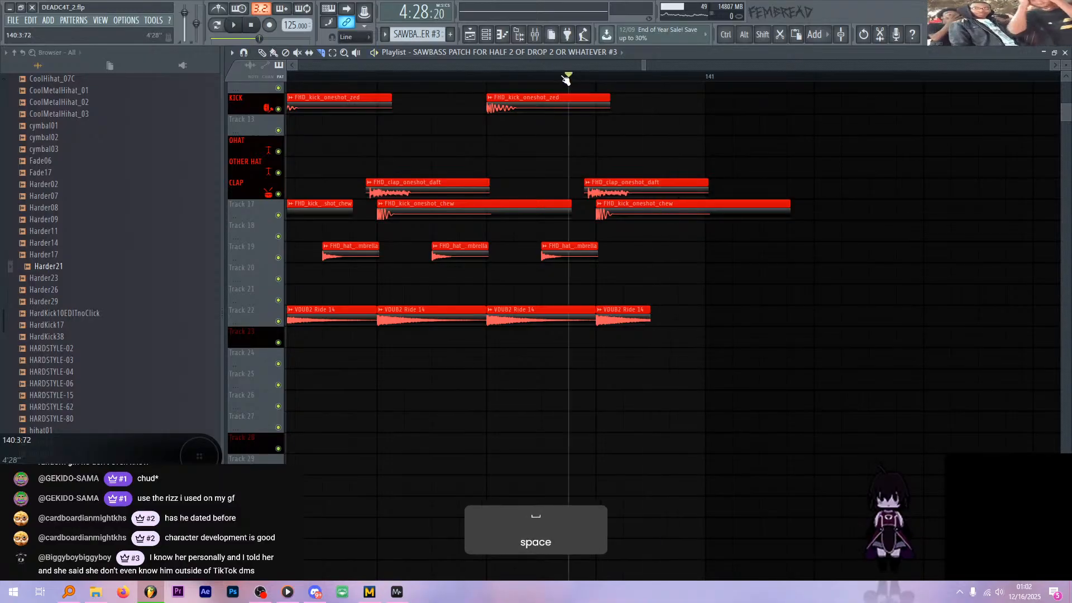
key("space")
- Duplicate all sidechain, kick, Track 13, clap, Track 17, hat and ride clips of bars 137 to 140 into bars 141 to 144
scroll(715, 211, "down", 2)
scroll(714, 211, "down", 2)
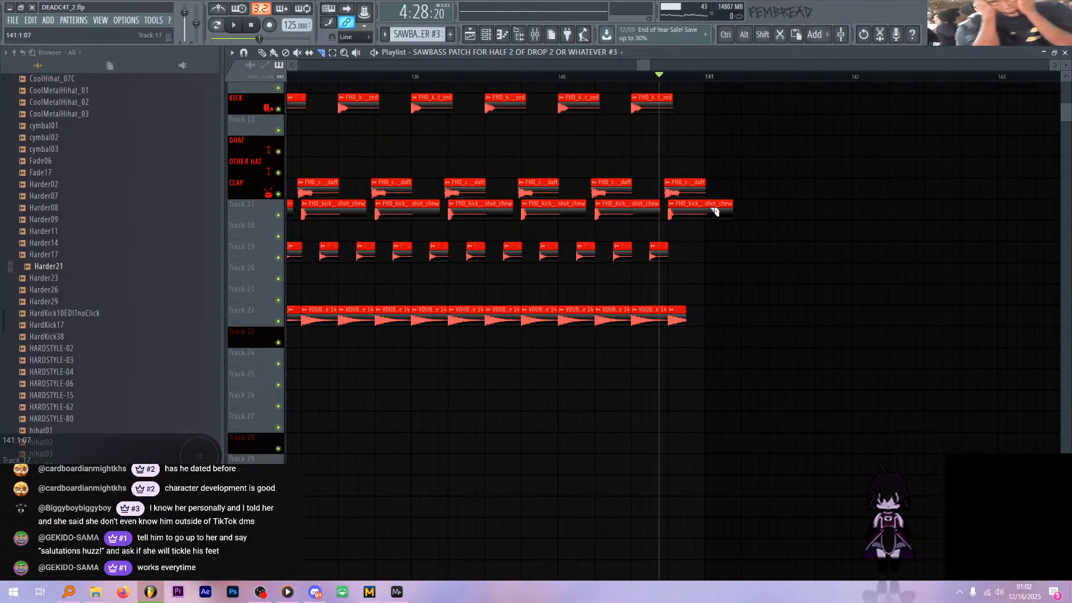
scroll(701, 163, "down", 5, "ctrl")
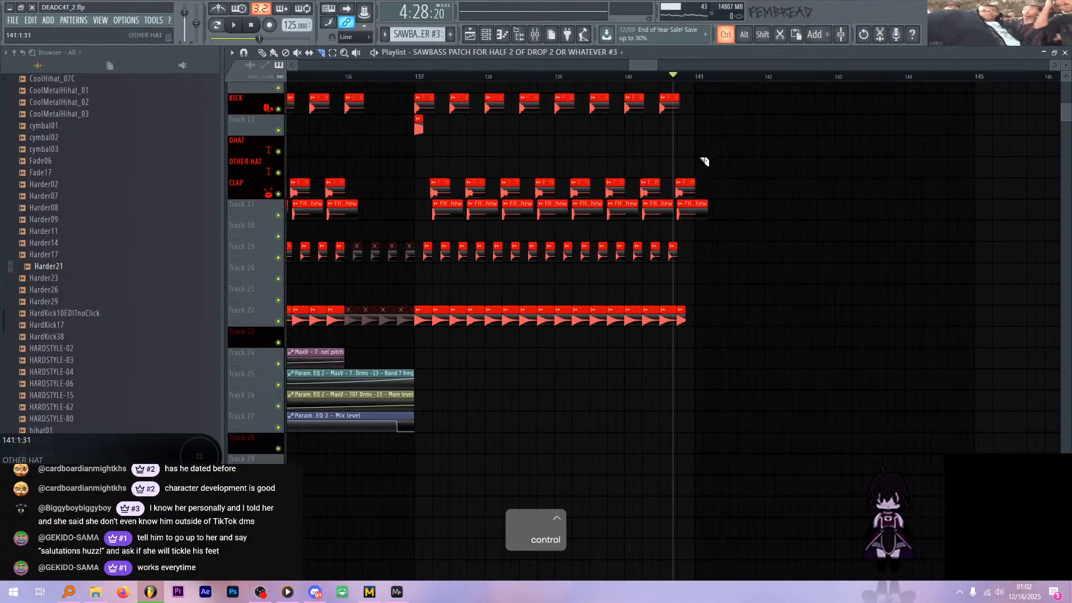
scroll(647, 144, "down", 2, "ctrl")
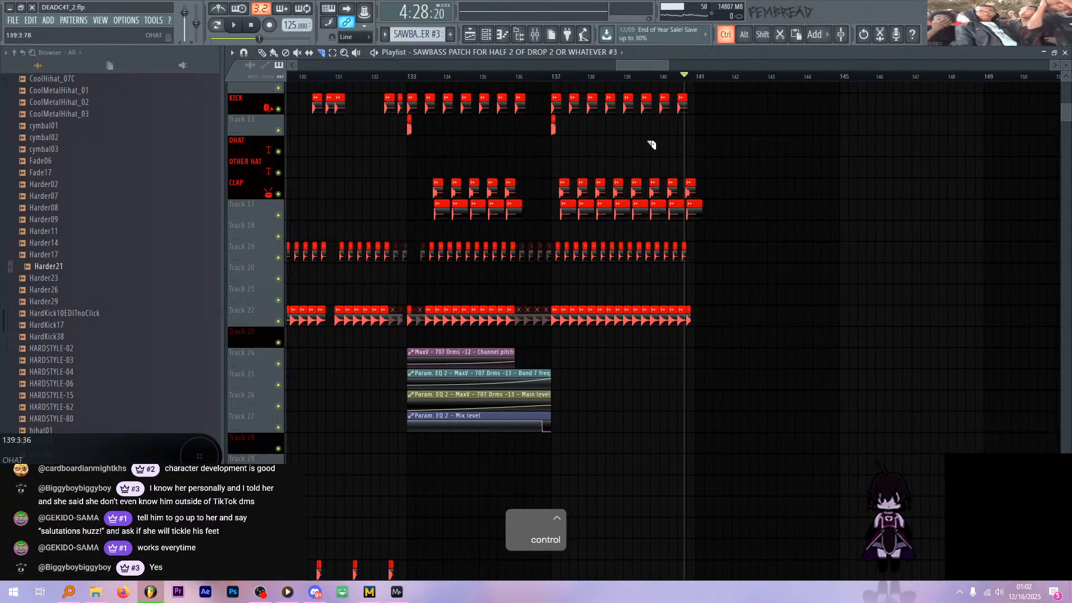
scroll(530, 143, "down", 2, "ctrl")
scroll(591, 132, "up", 2, "ctrl")
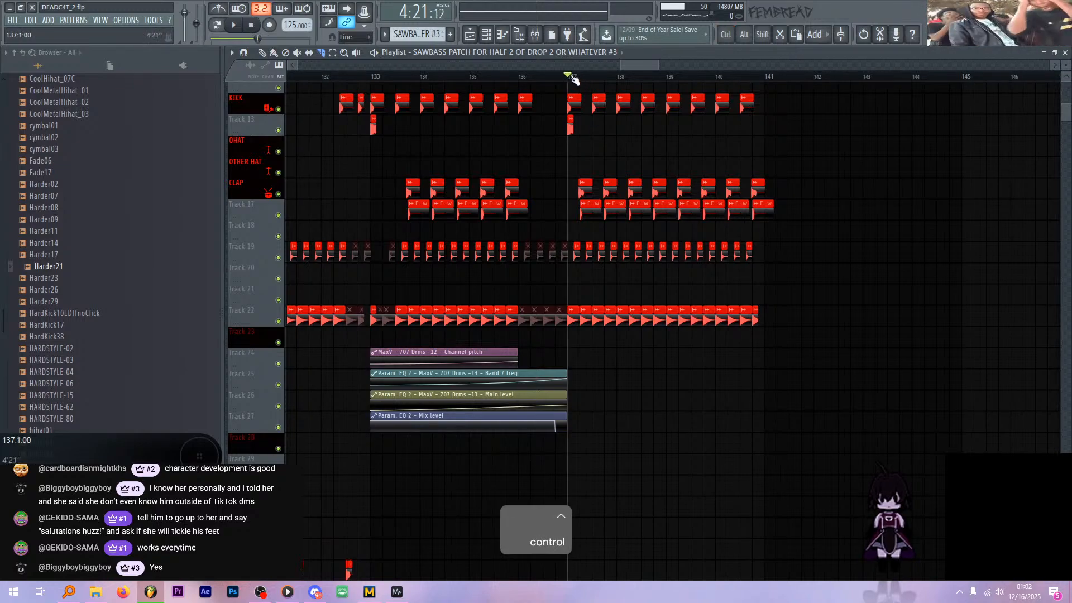
scroll(730, 133, "up", 3, "ctrl")
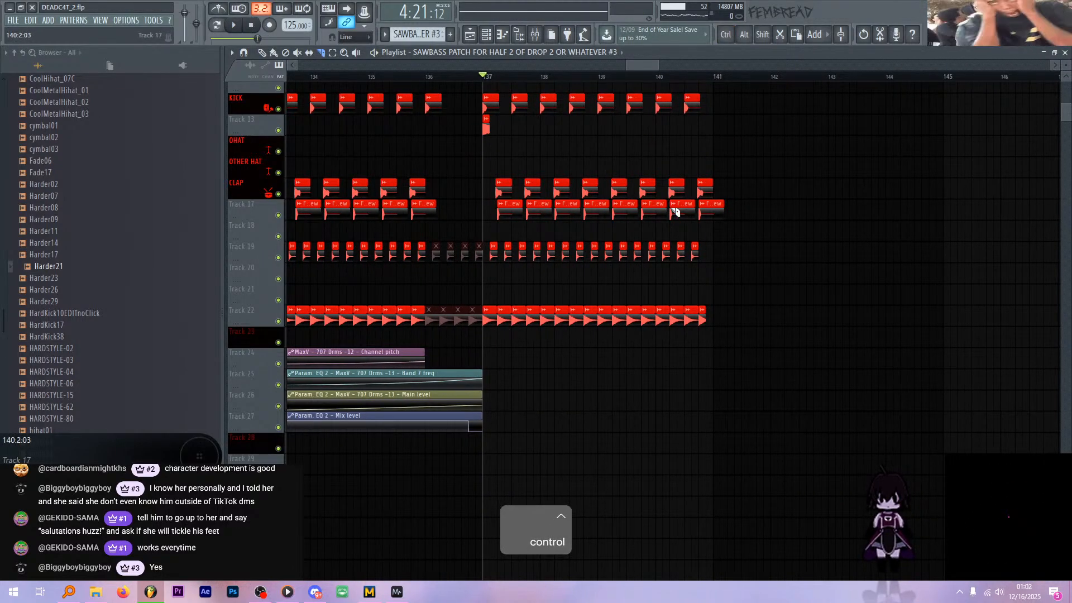
left_click_drag(721, 311, 490, 305, "ctrl")
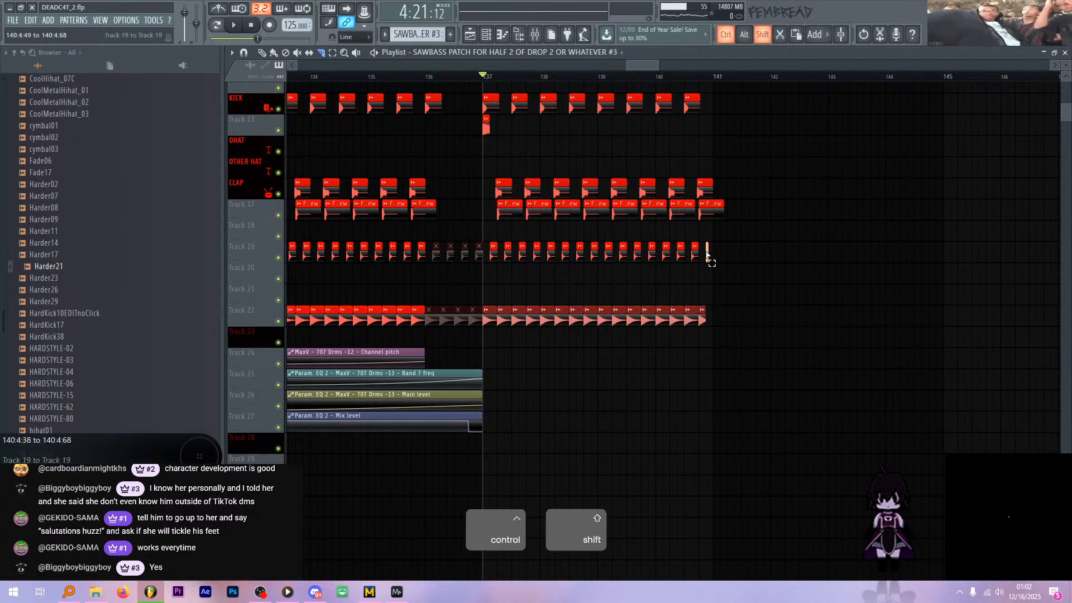
left_click_drag(709, 248, 492, 249, "ctrl")
left_click_drag(744, 203, 498, 238, "ctrl")
scroll(562, 203, "up", 3)
left_click_drag(732, 217, 474, 158, "ctrl+shift")
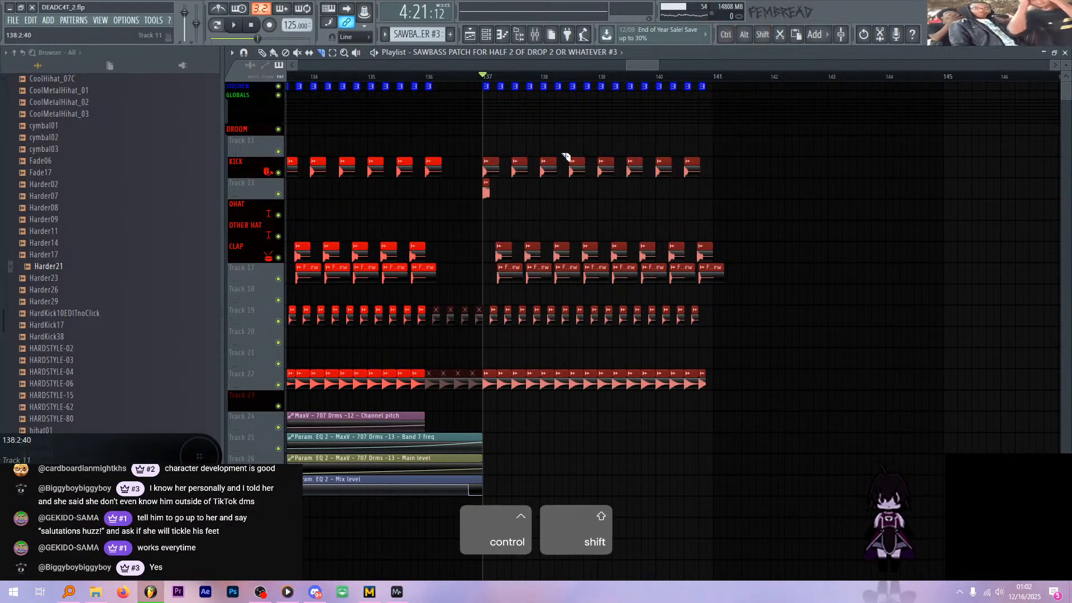
left_click_drag(734, 98, 461, 83, "ctrl+shift")
scroll(480, 167, "down", 1)
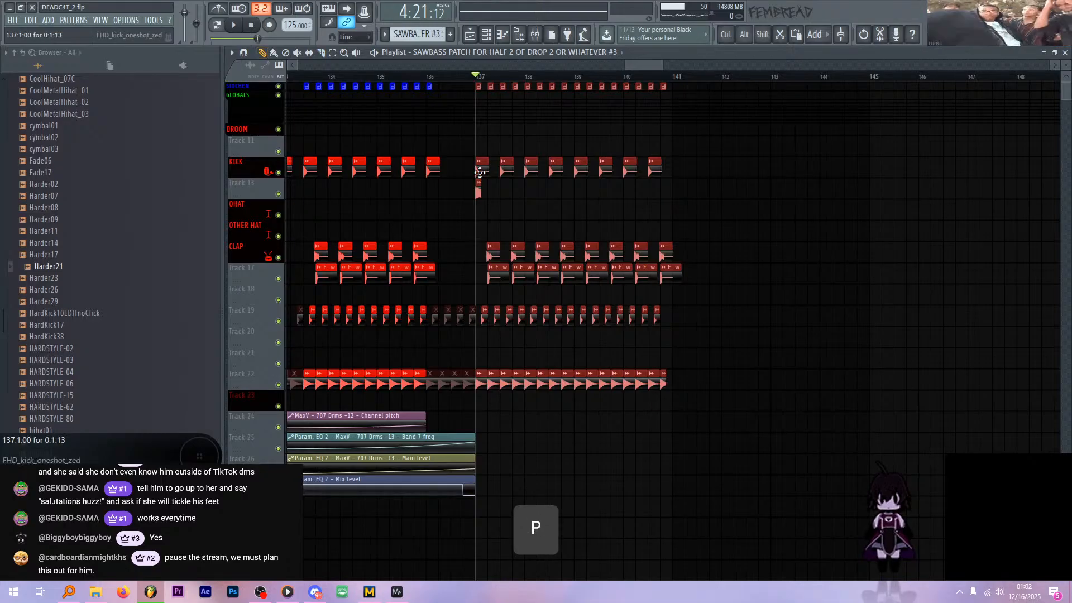
left_click_drag(486, 169, 673, 178, "shift")
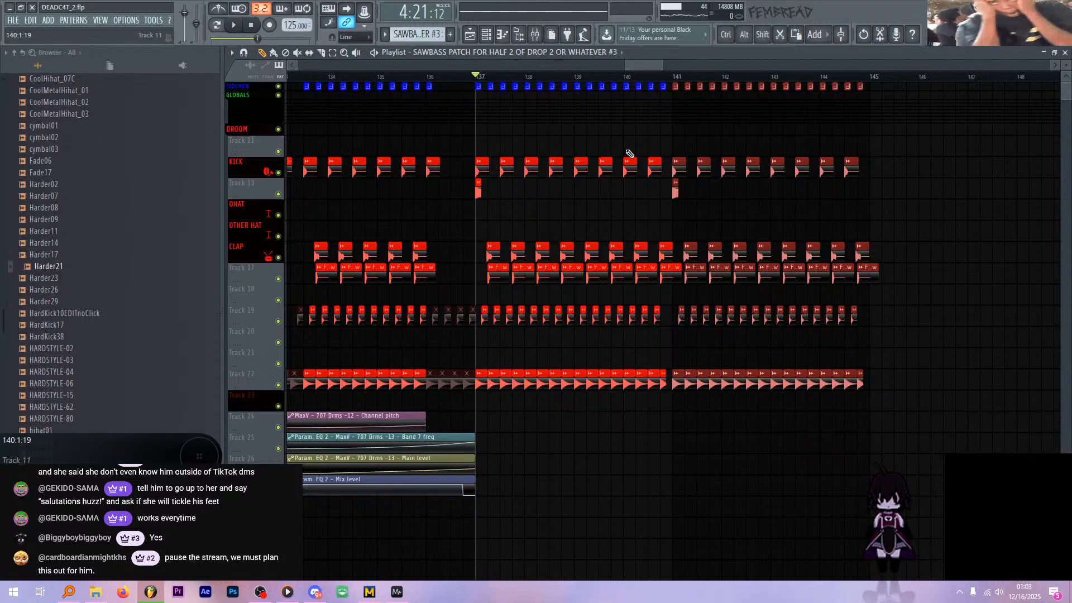
- Play back the extended drums from bar 137, clear the clip selection and stop
key("space")
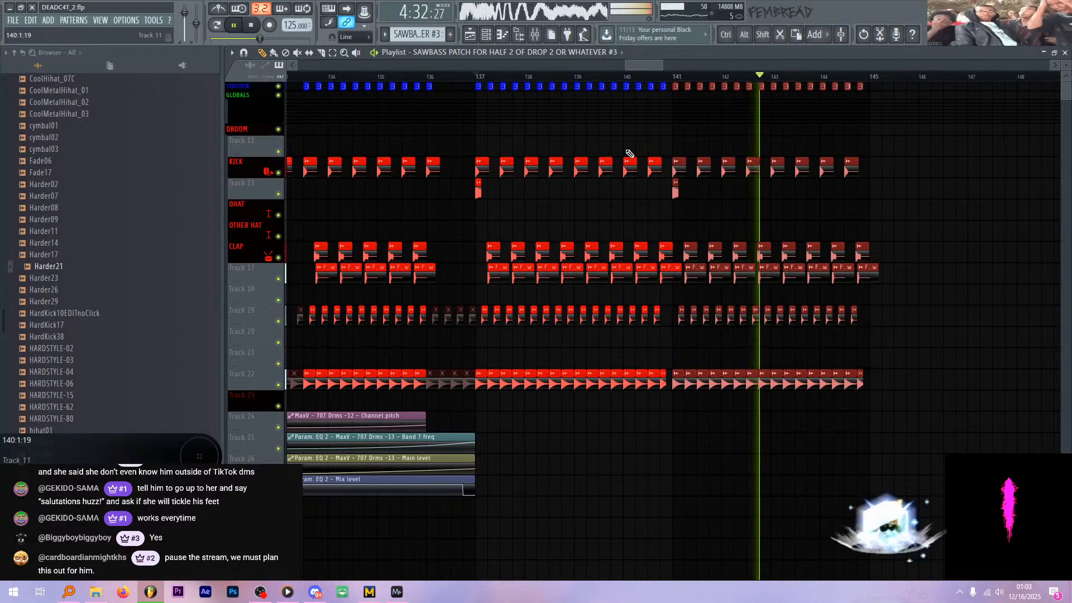
scroll(903, 136, "up", 4)
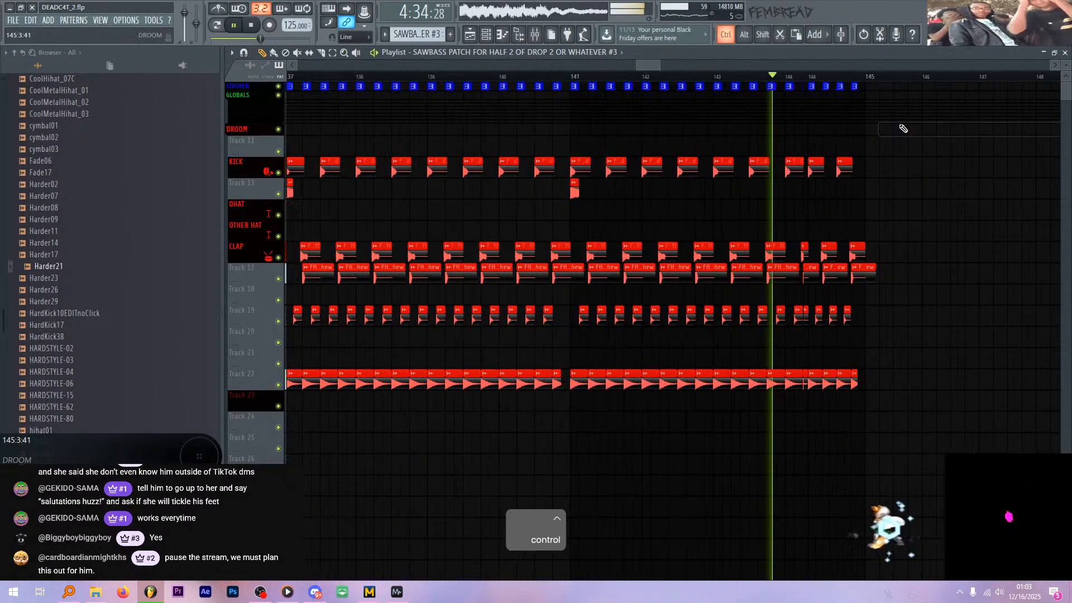
scroll(882, 128, "up", 3)
key("space")
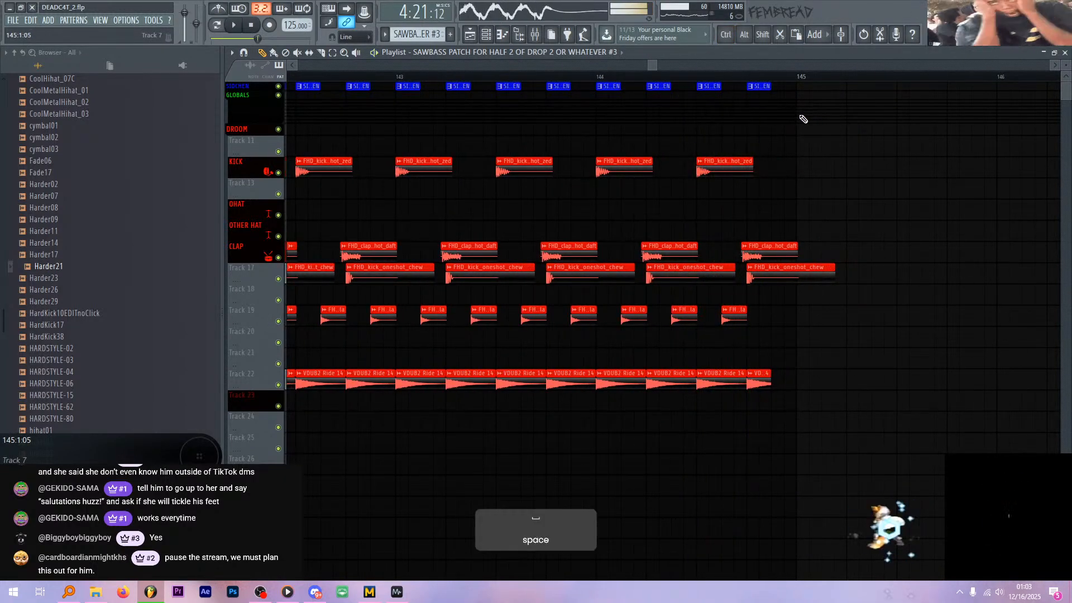
scroll(836, 161, "down", 6)
left_click_drag(816, 385, 526, 385)
left_click_drag(824, 306, 528, 333)
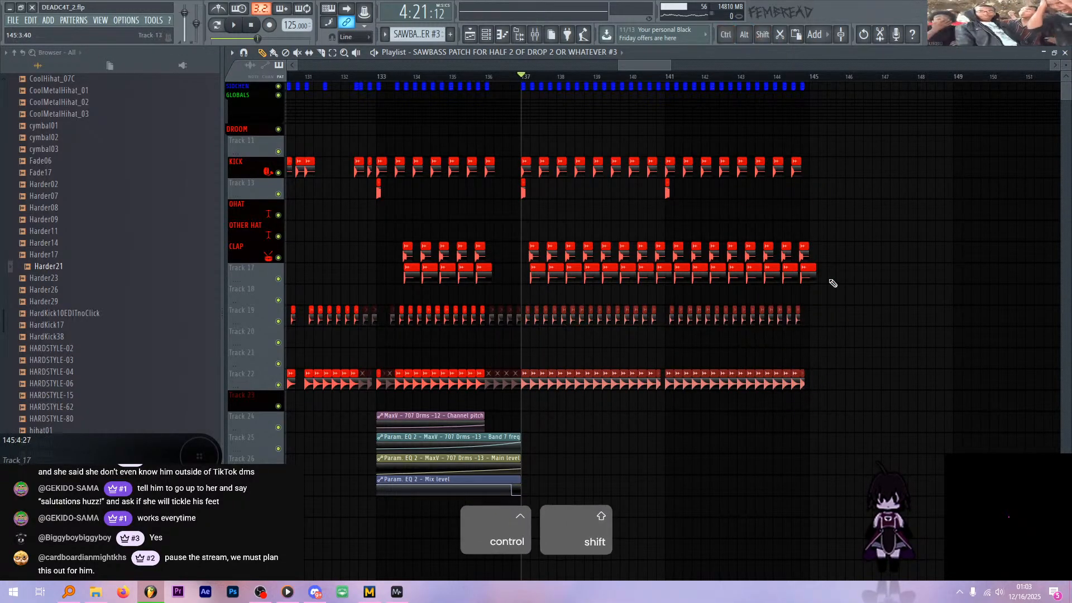
left_click_drag(854, 283, 544, 253)
left_click_drag(882, 199, 521, 87)
- Cut off the end of the second sawbass pattern clip on Track 52 just before bar 145
scroll(651, 308, "down", 10)
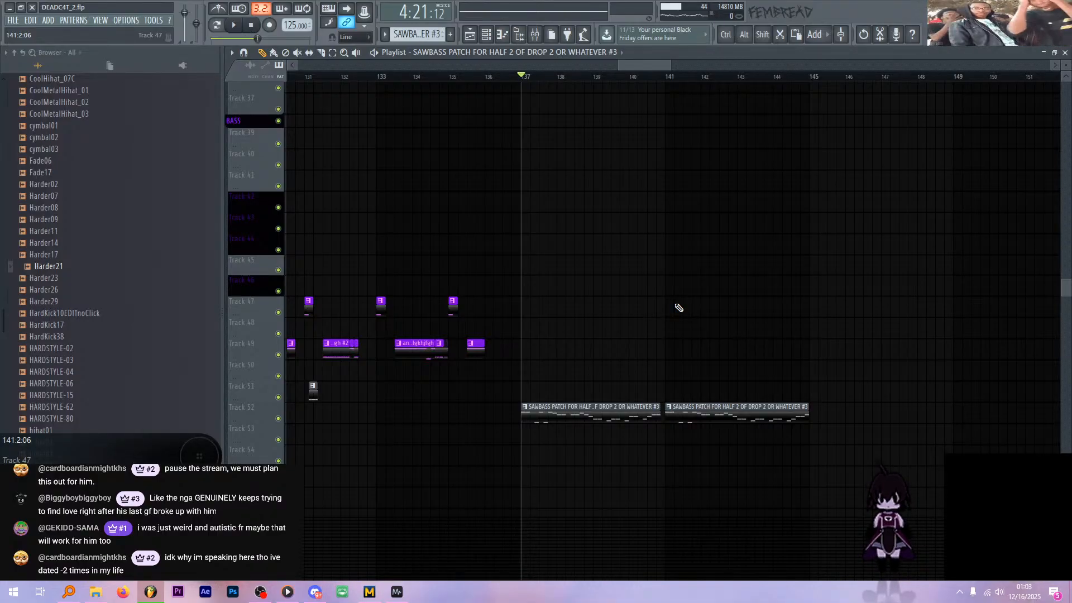
scroll(805, 390, "up", 4)
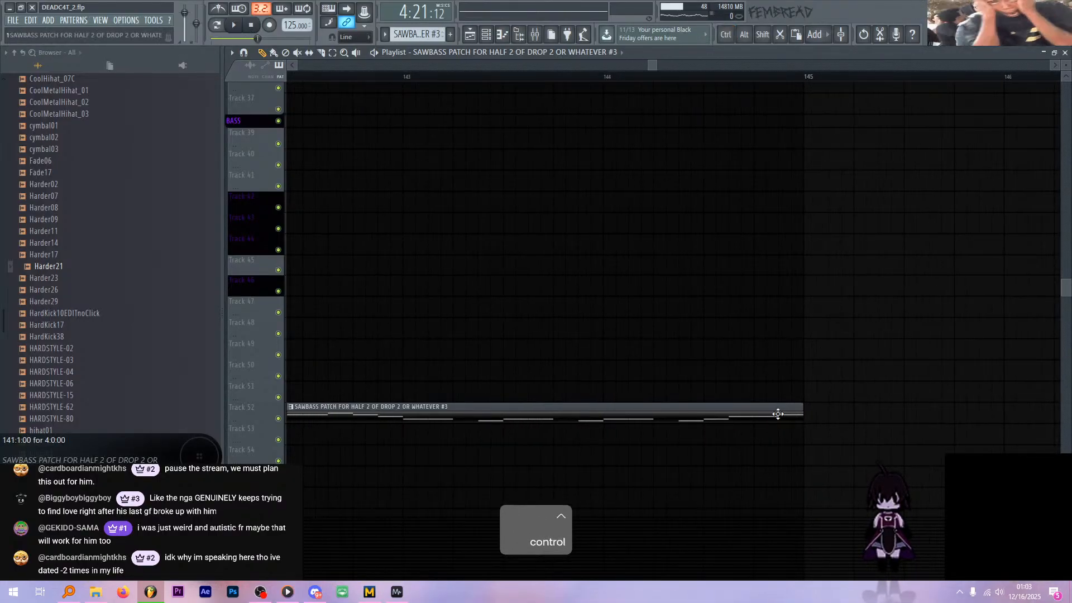
scroll(799, 366, "up", 3)
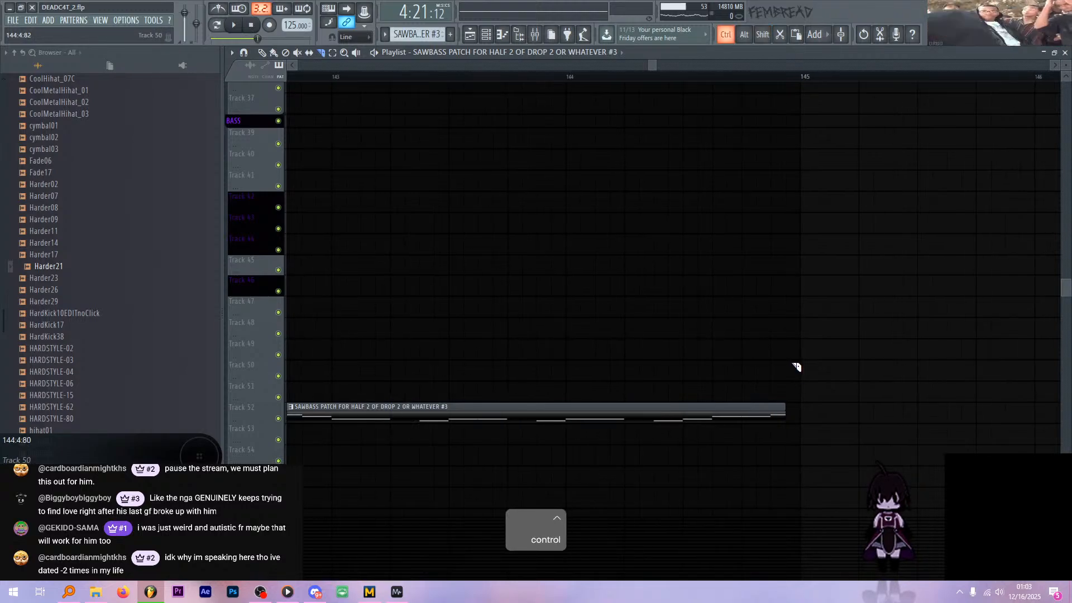
scroll(797, 366, "down", 3)
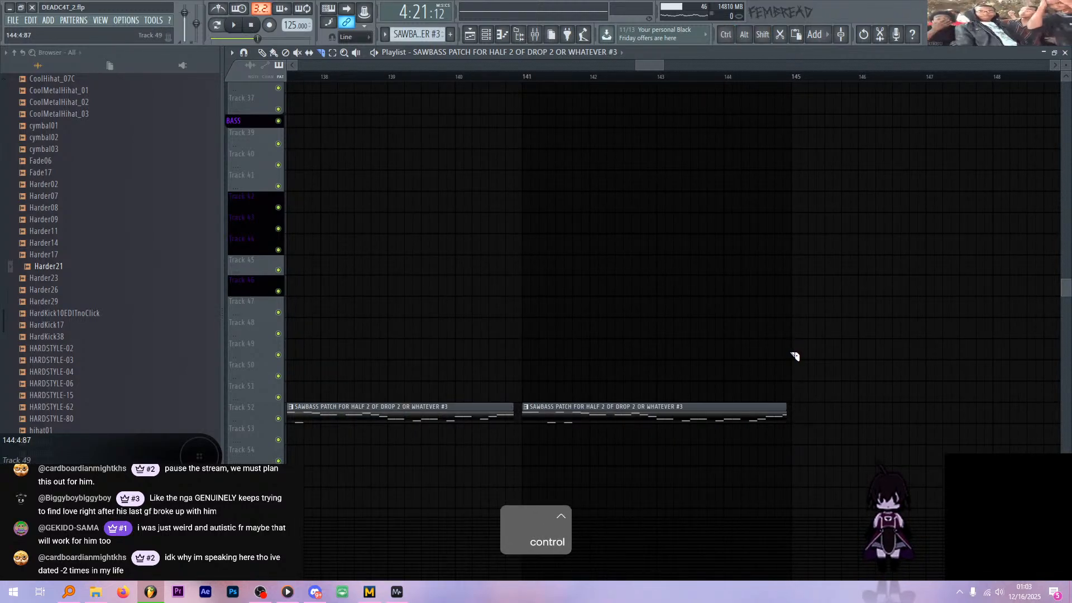
key("p")
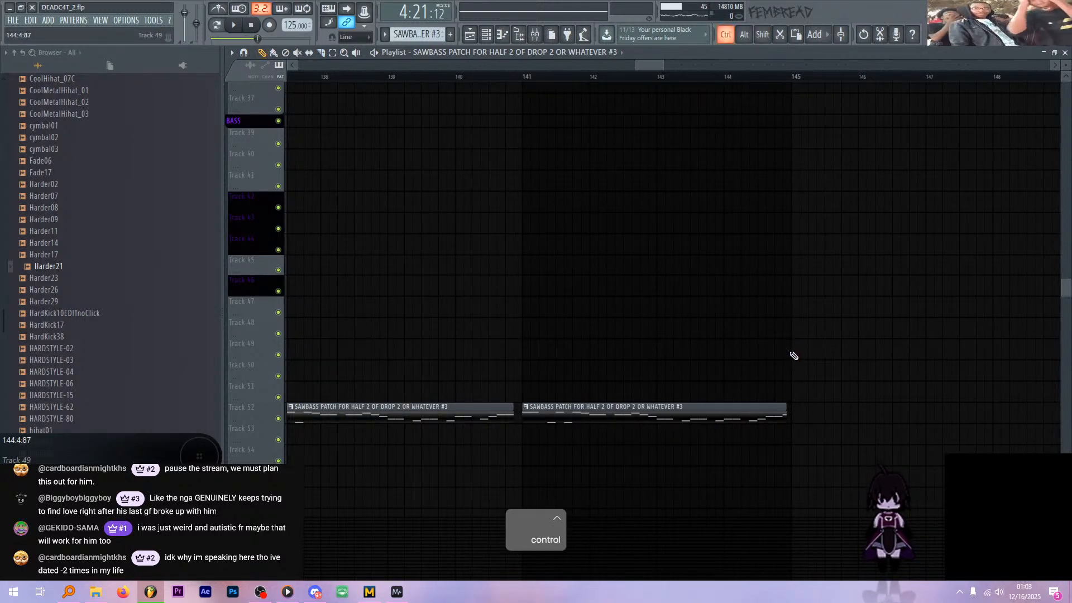
- Select the playlist time range from bar 137 to bar 145
scroll(777, 348, "down", 2)
scroll(725, 304, "up", 10)
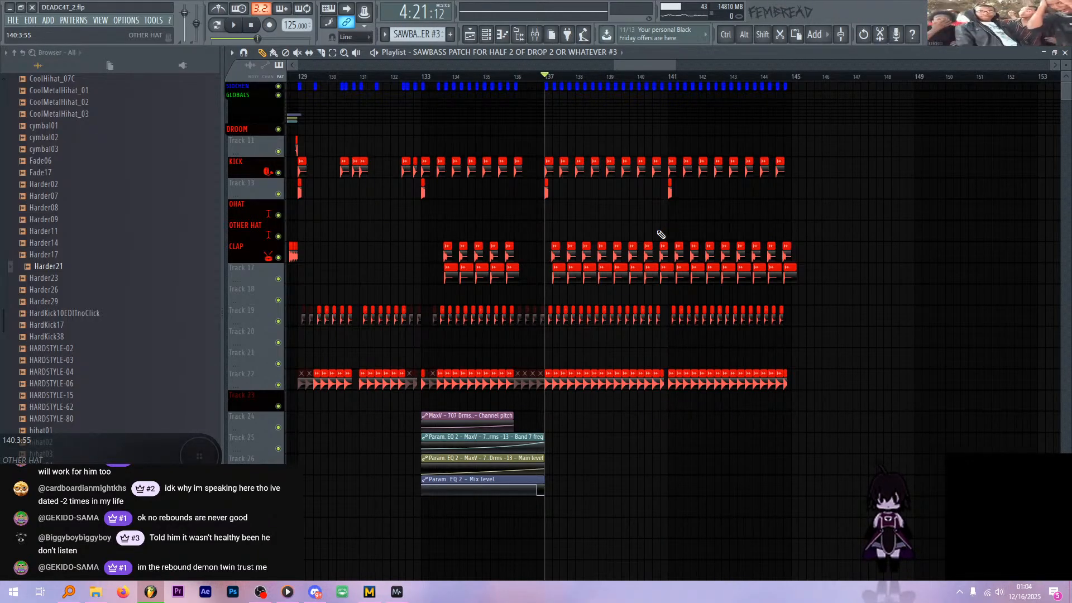
scroll(661, 234, "down", 3, "ctrl")
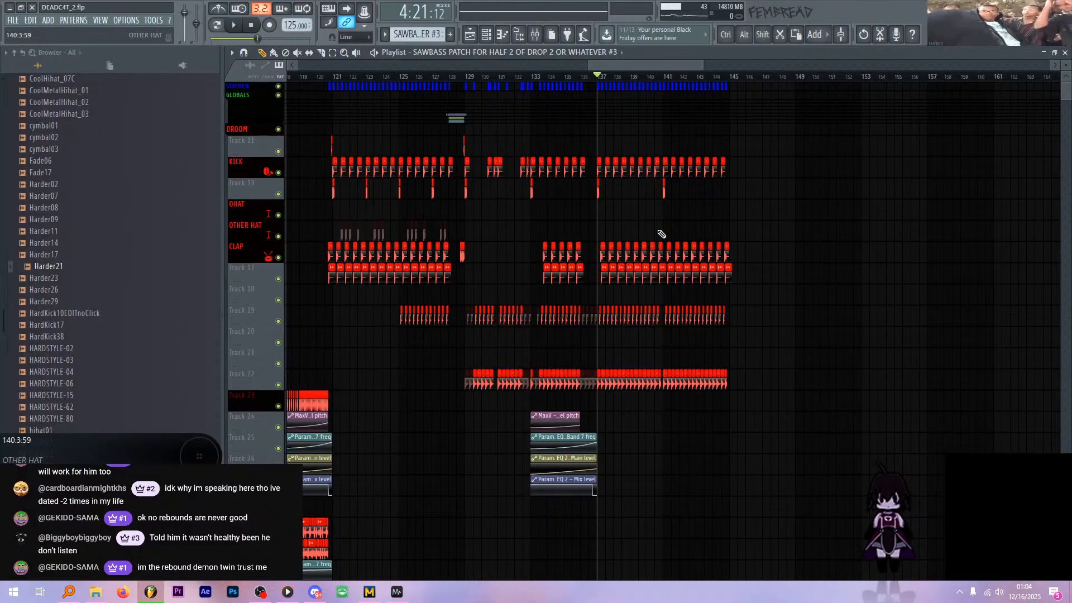
left_click_drag(599, 79, 729, 79)
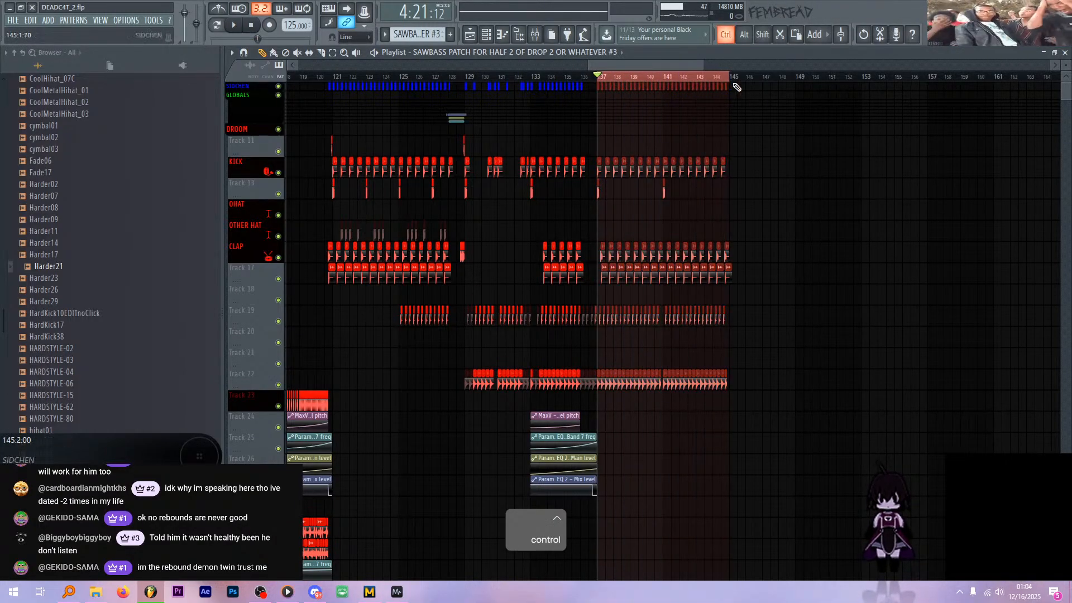
- Examine the bass, synth, lead and vocal tracks around bars 137 to 144 against the first part of the drop
scroll(730, 184, "down", 5)
scroll(615, 292, "down", 10)
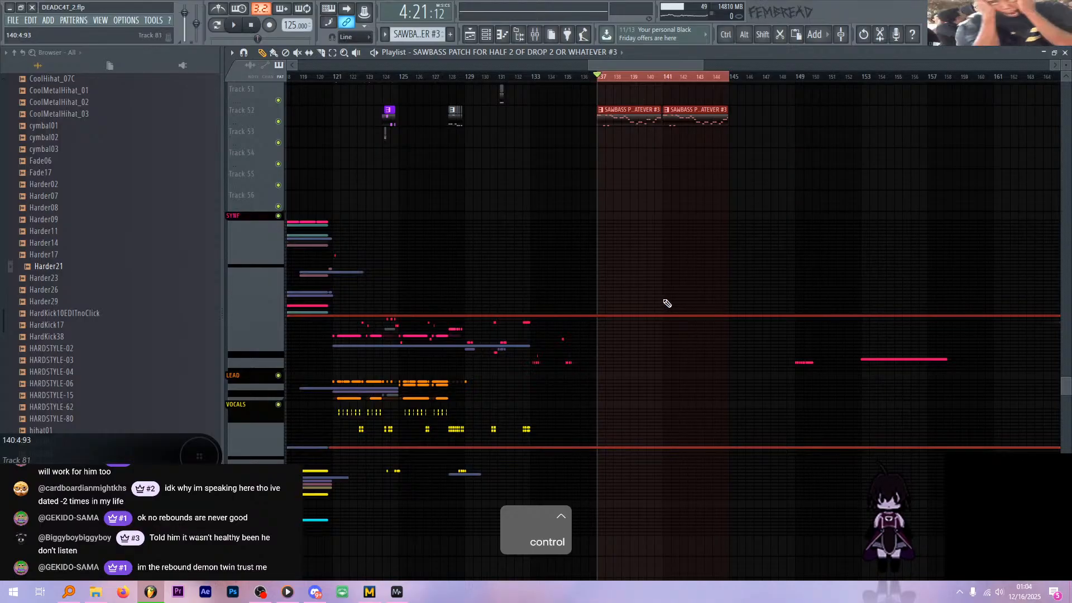
scroll(598, 318, "up", 3)
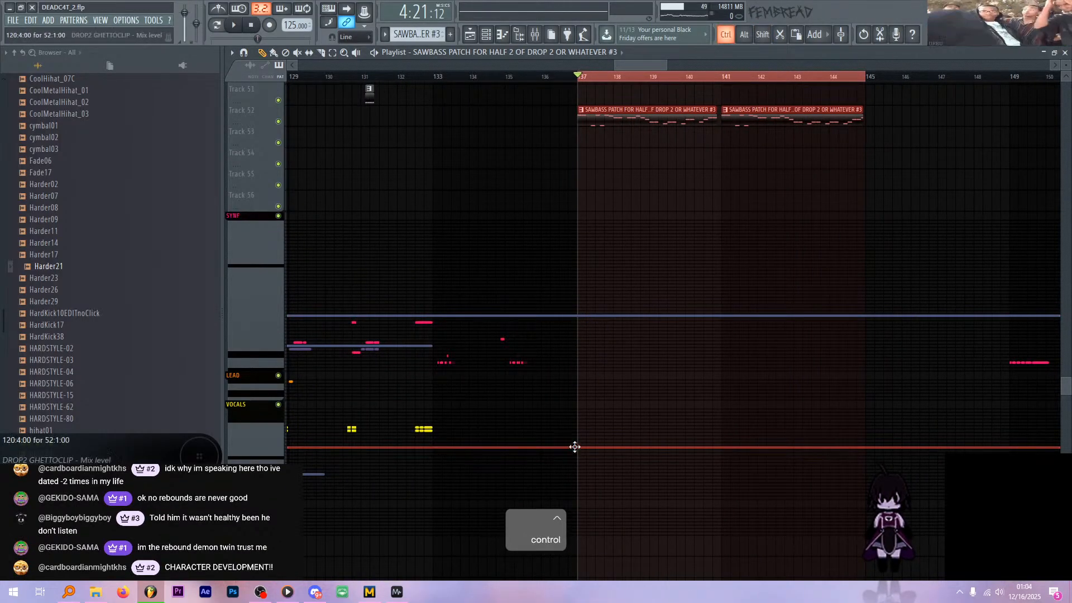
scroll(597, 409, "down", 3)
scroll(597, 409, "down", 2)
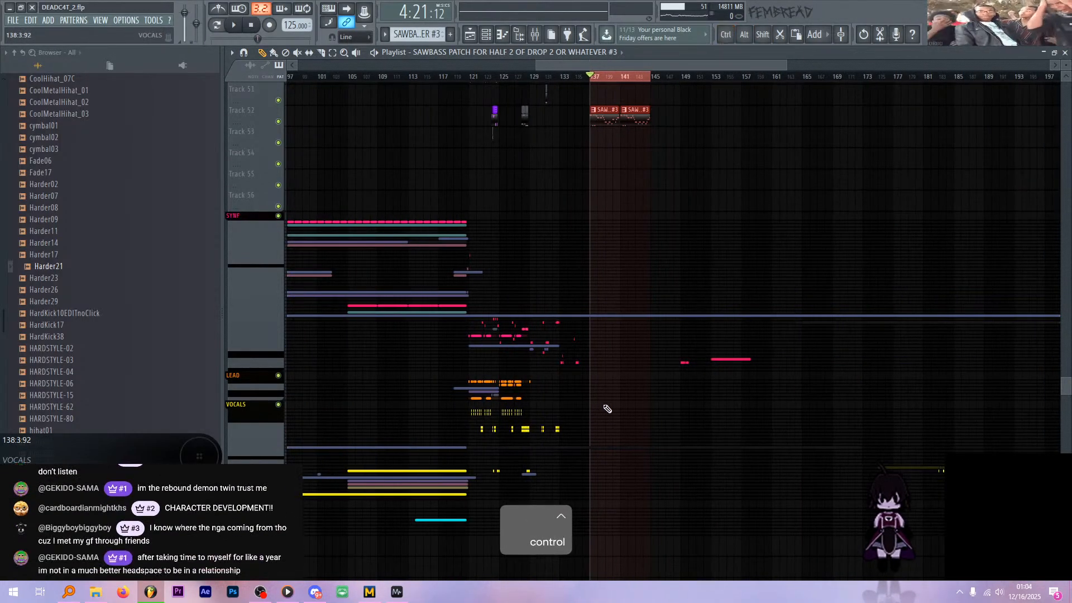
scroll(618, 390, "down", 6)
scroll(640, 314, "up", 6)
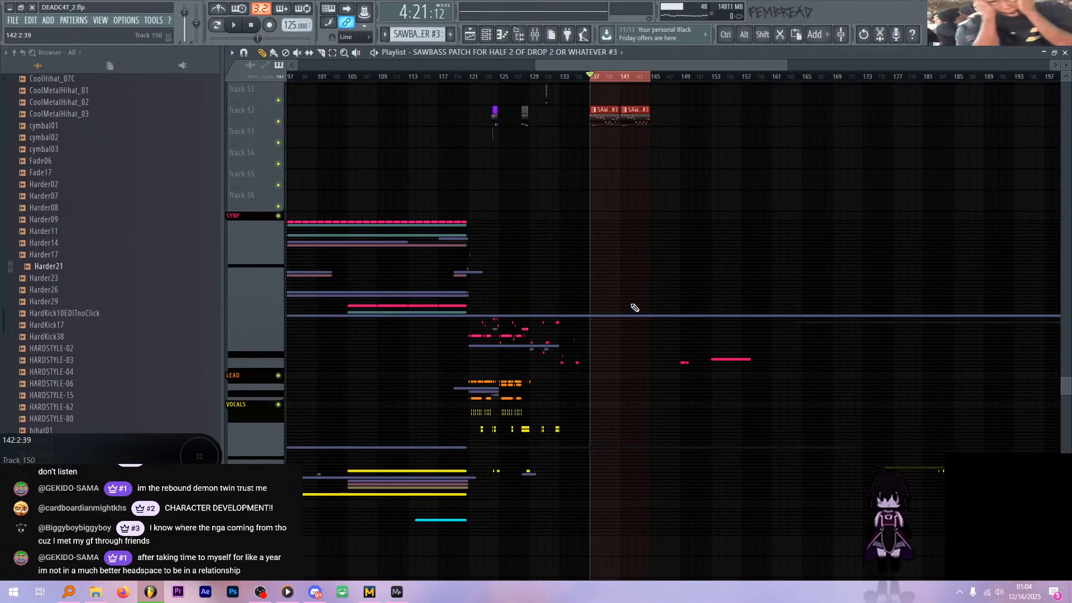
scroll(635, 308, "up", 3)
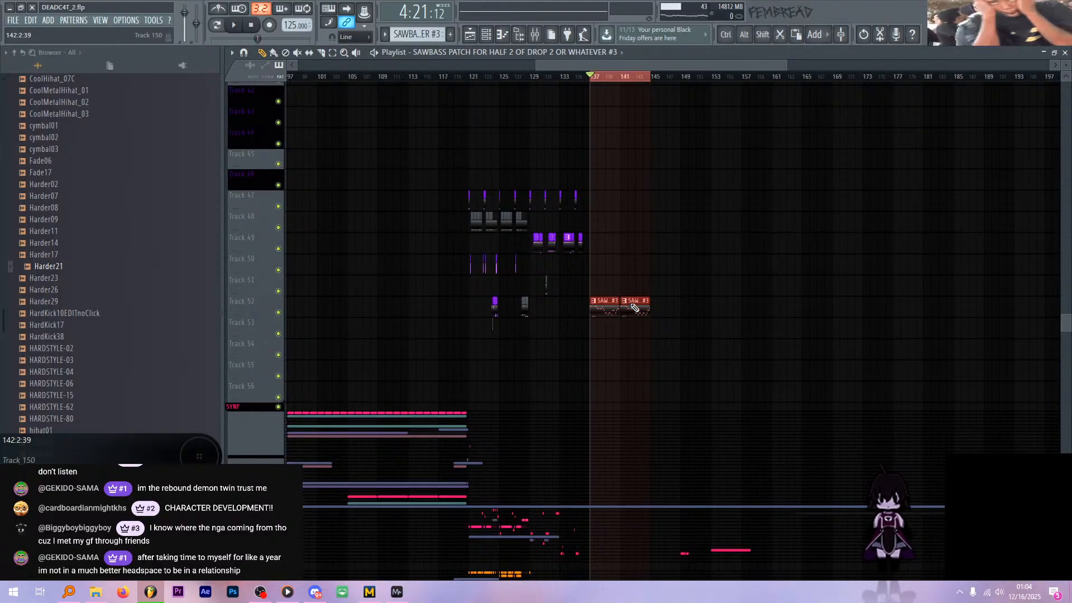
scroll(640, 300, "up", 1)
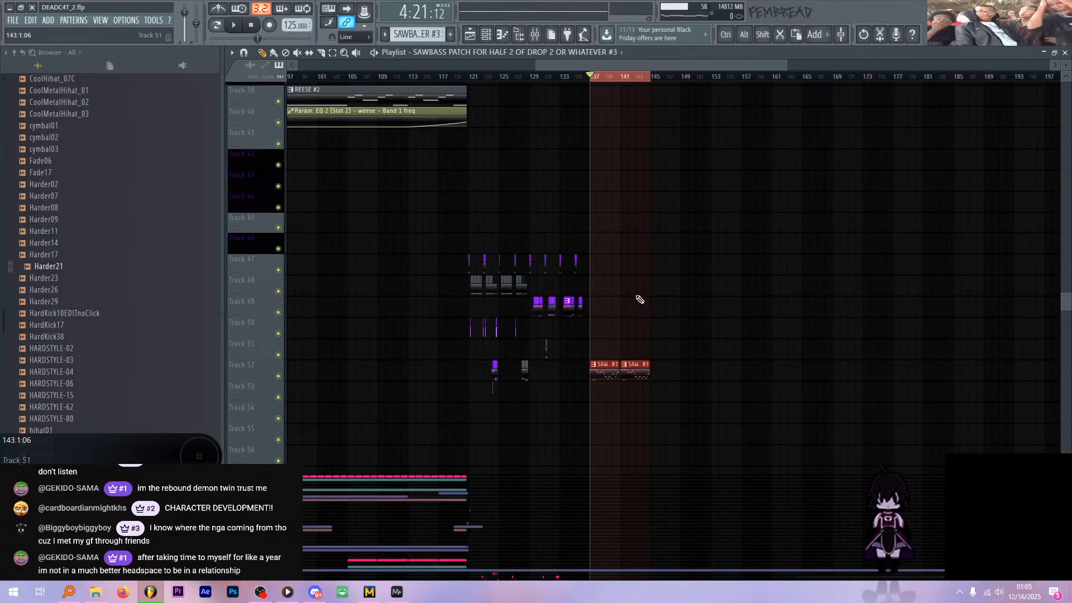
- Duplicate the drum and sawbass clips of bars 137 to 144 so that they repeat directly from bar 145
scroll(639, 299, "down", 2)
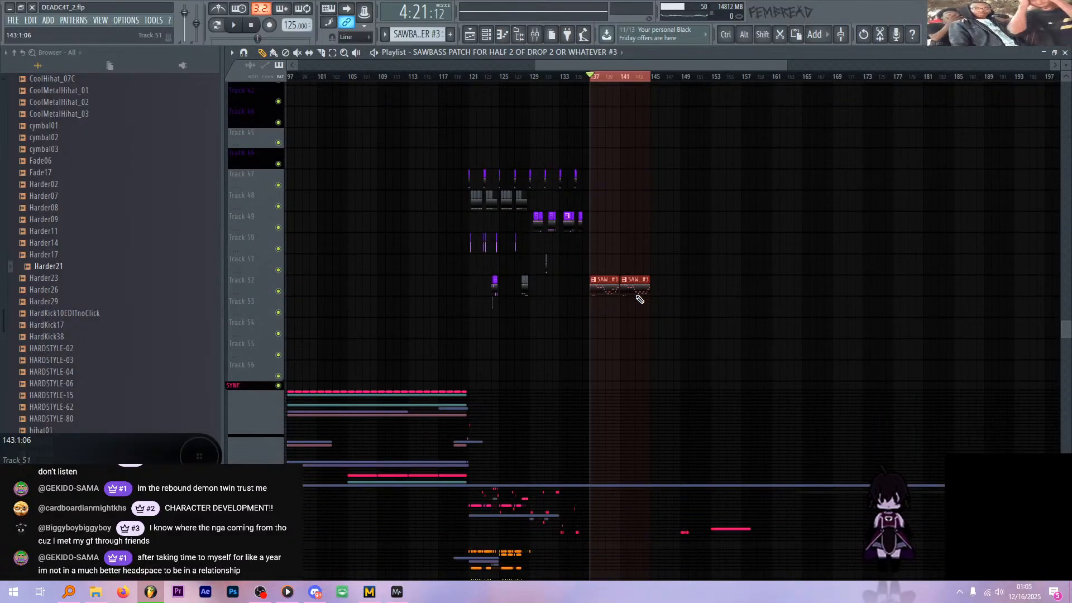
scroll(640, 299, "up", 5)
scroll(640, 300, "up", 6)
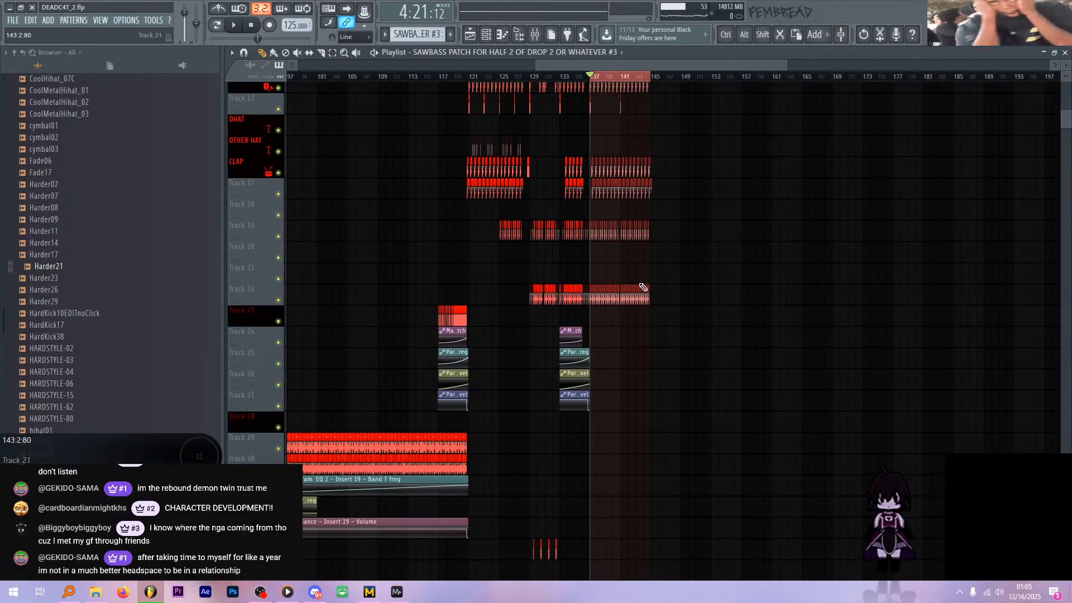
scroll(642, 287, "down", 10)
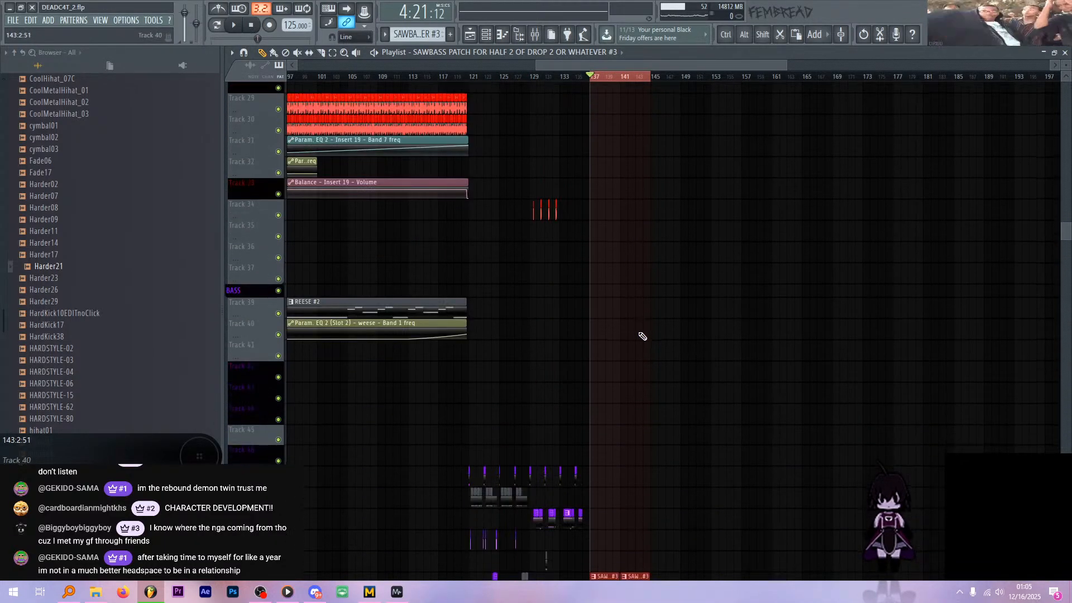
key("ctrl")
scroll(641, 313, "up", 3)
scroll(637, 307, "down", 2)
scroll(664, 300, "up", 3)
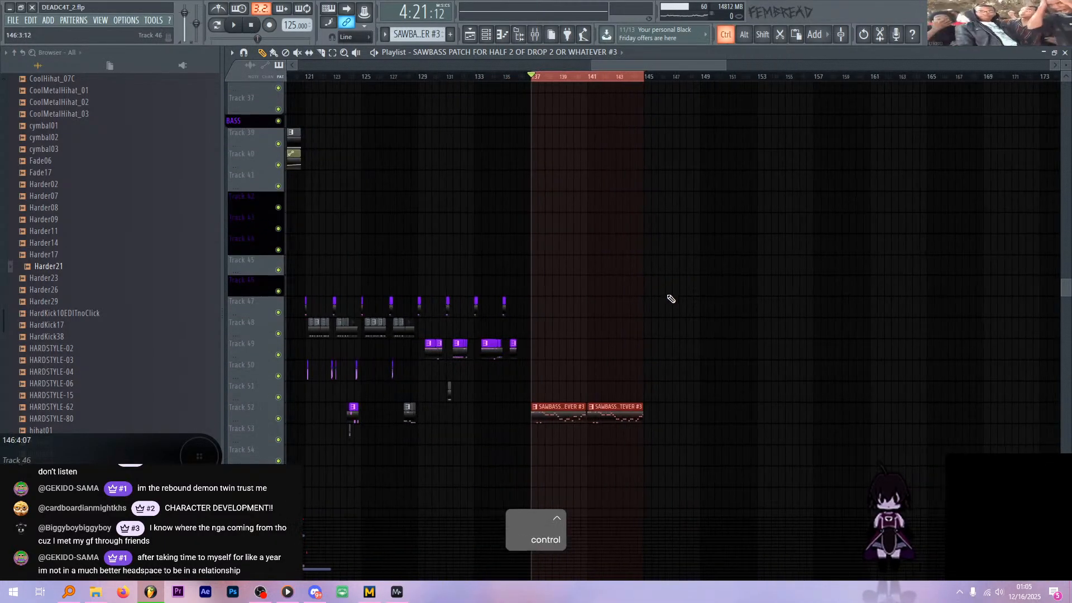
left_click_drag(519, 421, 674, 421)
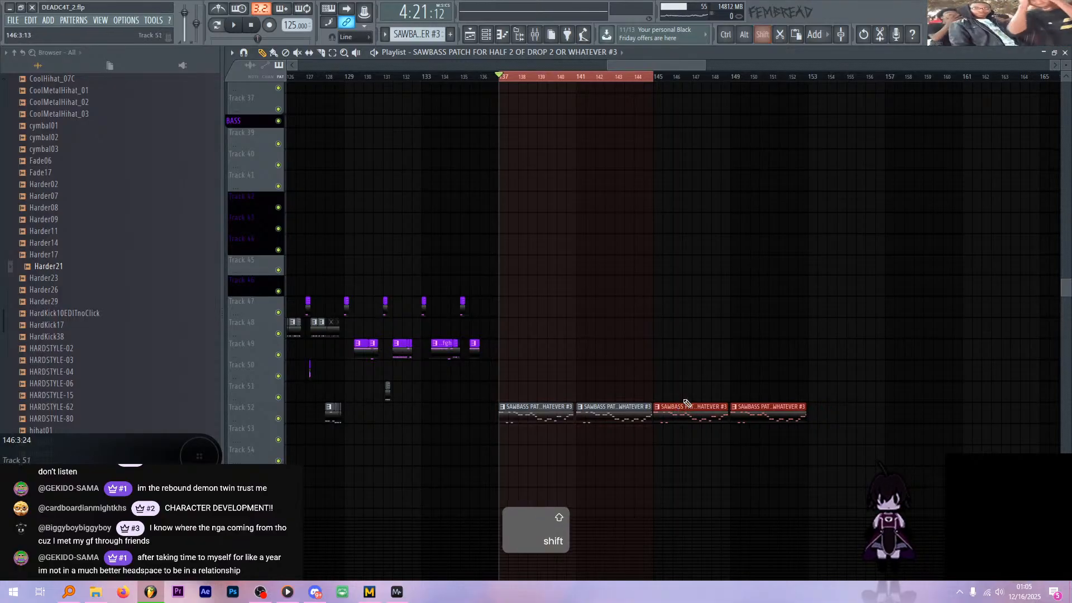
- Clear the selection, play back the duplicated section from bar 145, stop, and return the playback position to bar 137
left_click(659, 78, "ctrl")
left_click(658, 78)
key("space")
scroll(721, 239, "up", 9)
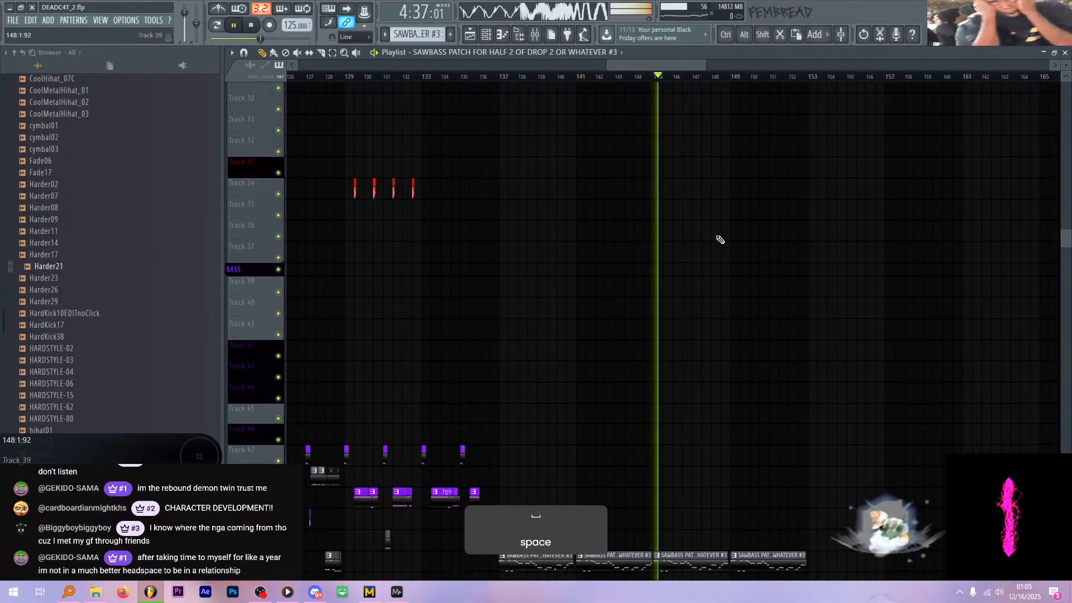
key("space")
left_click(500, 78)
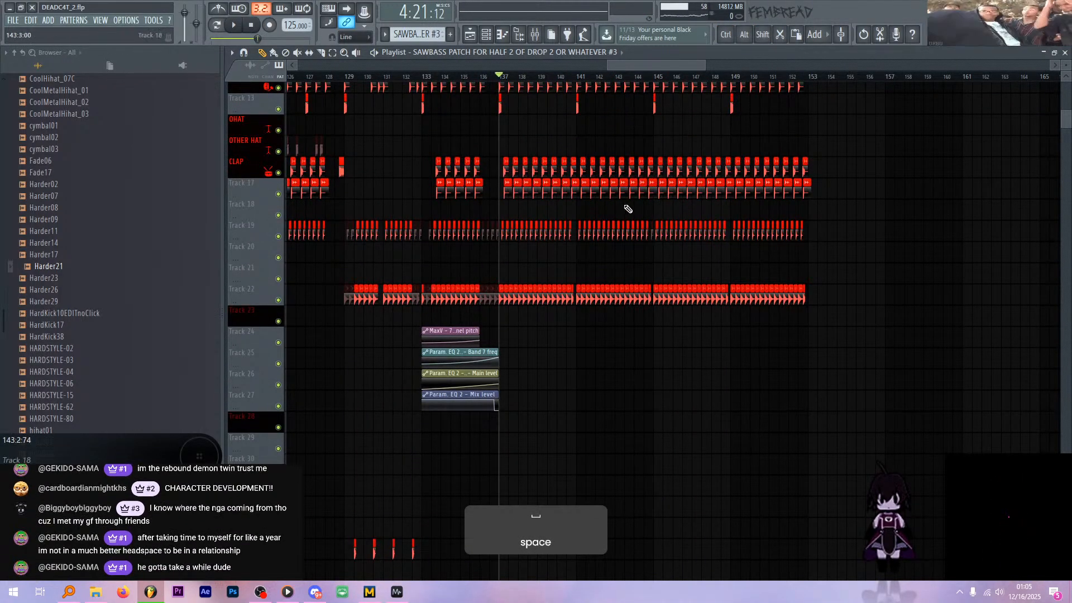
- Bring the synth tracks before bar 137 into view and save the project
scroll(626, 206, "down", 10)
scroll(631, 199, "down", 5, "ctrl")
scroll(563, 227, "down", 3)
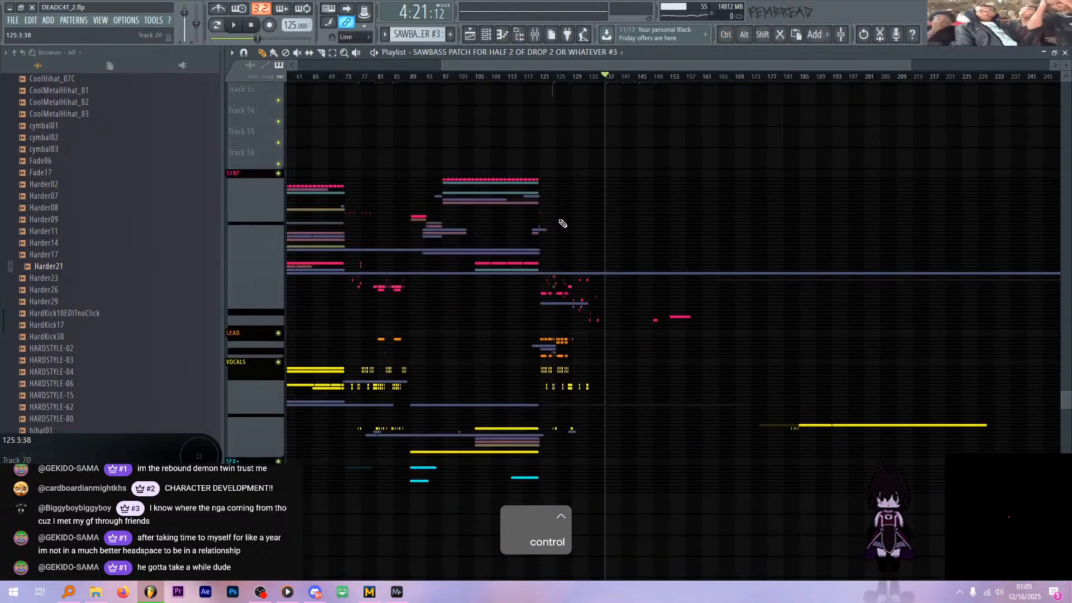
scroll(618, 301, "down", 4)
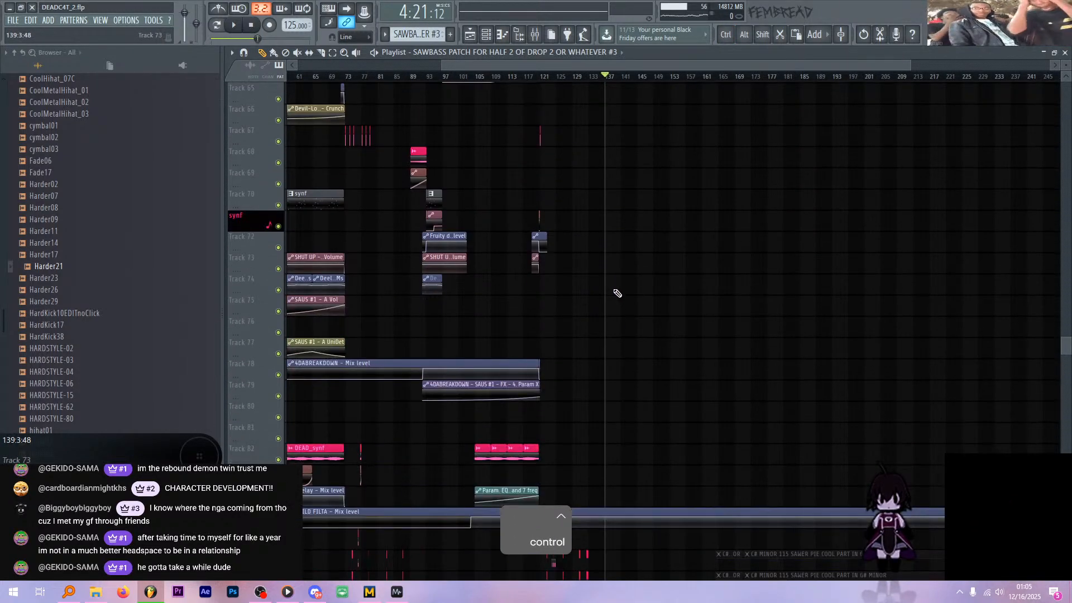
scroll(615, 230, "up", 5, "ctrl")
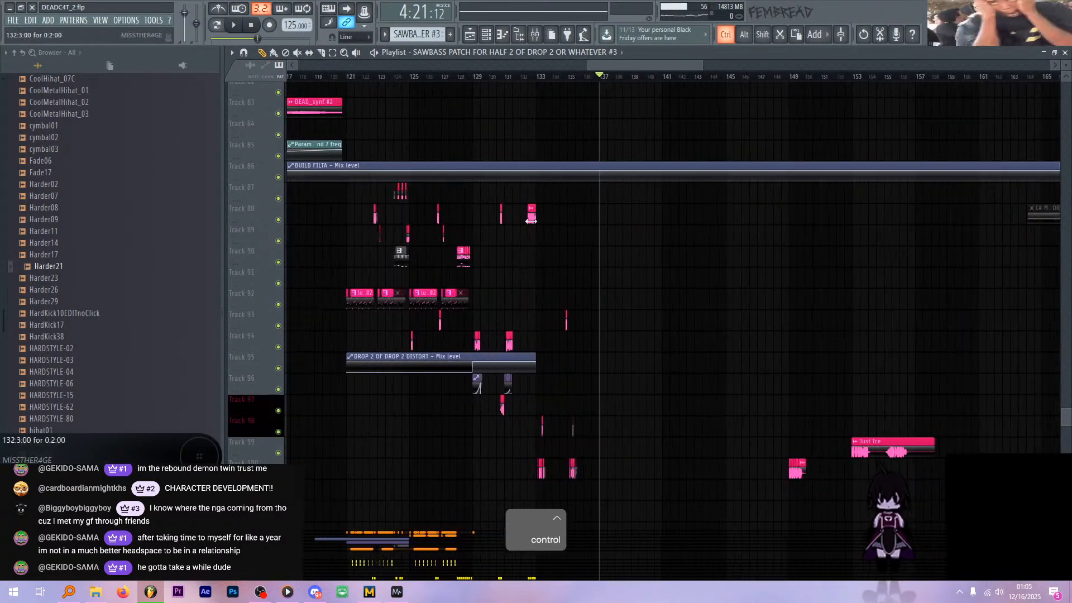
key("ctrl+s")
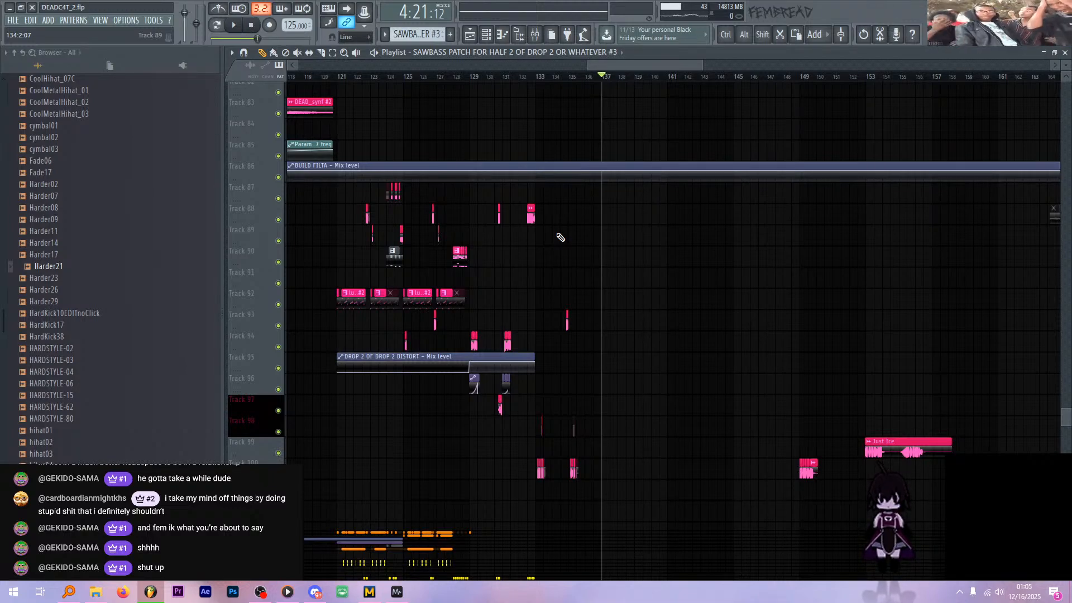
- Examine the synth, lead and vocal clips in the first half of the second drop, starting at bar 121
scroll(561, 238, "up", 5, "ctrl")
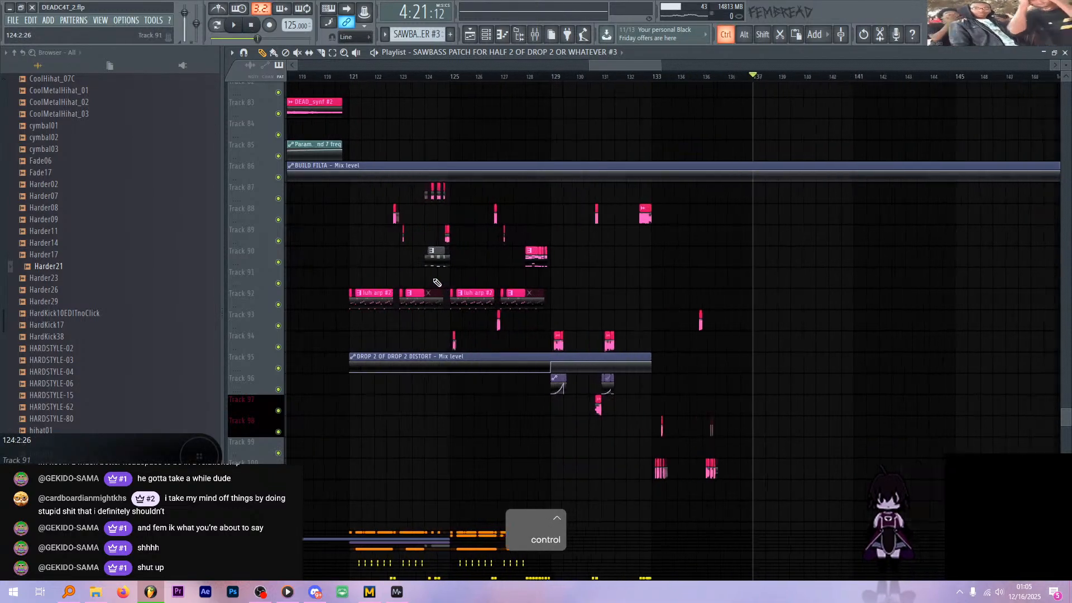
scroll(427, 214, "down", 3)
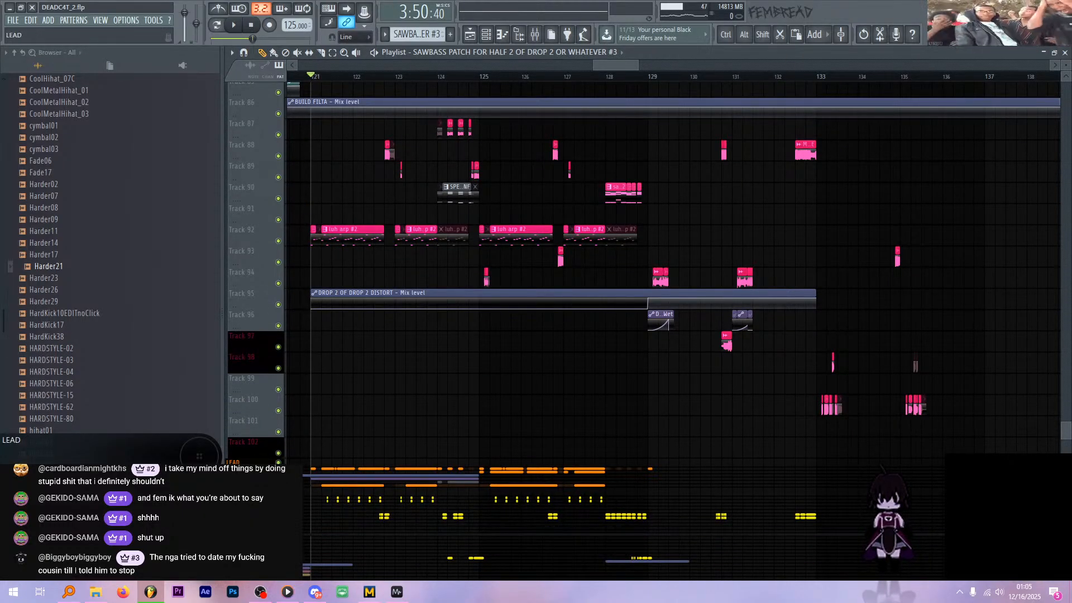
scroll(362, 433, "down", 10)
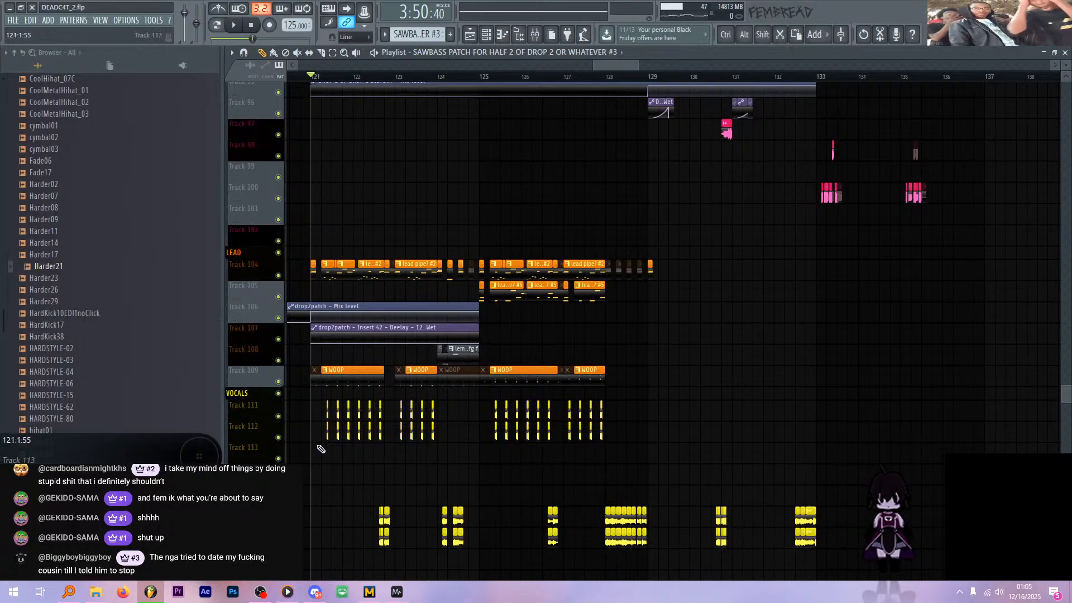
scroll(330, 452, "down", 9)
scroll(335, 463, "down", 10)
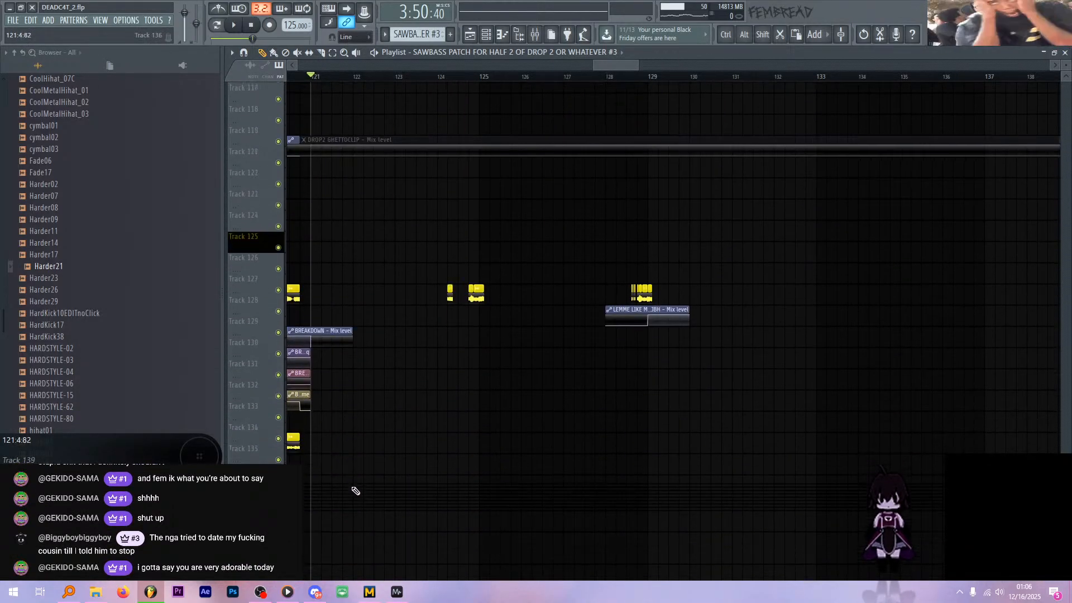
scroll(405, 390, "up", 5)
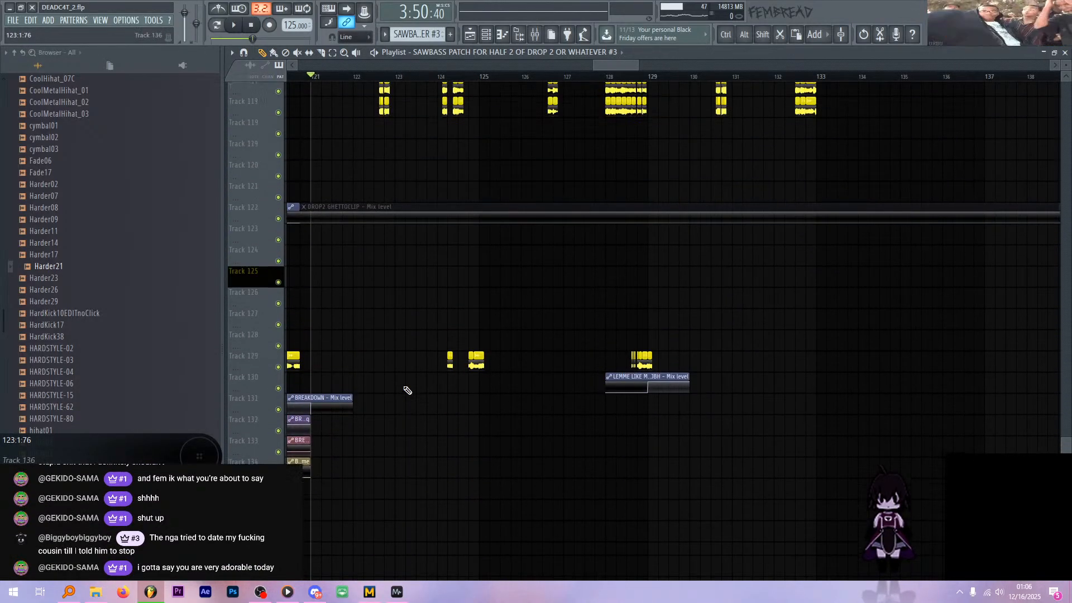
scroll(402, 389, "up", 7)
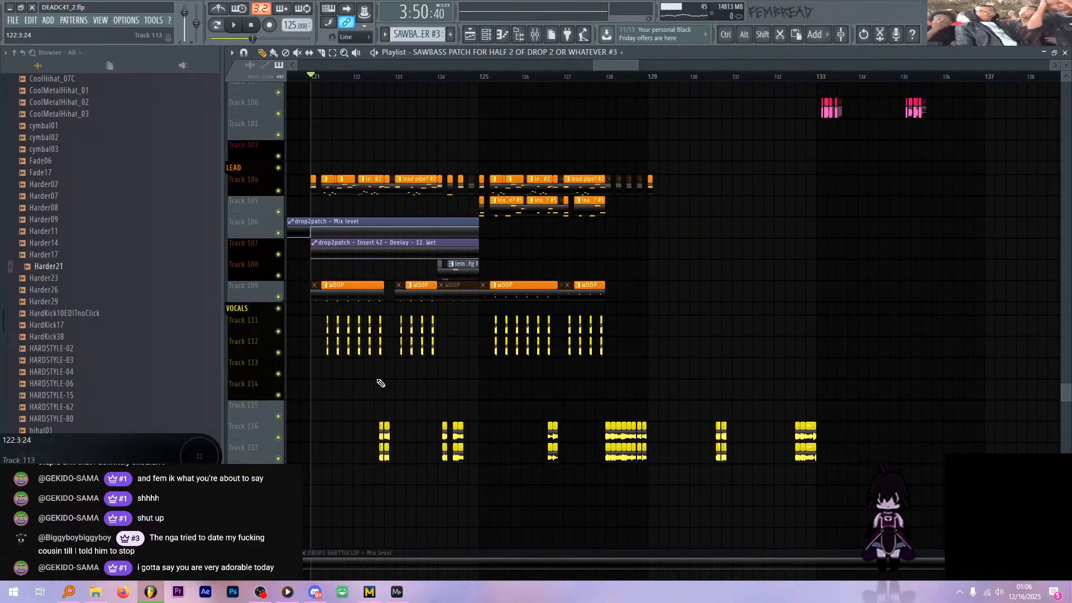
scroll(377, 388, "up", 11)
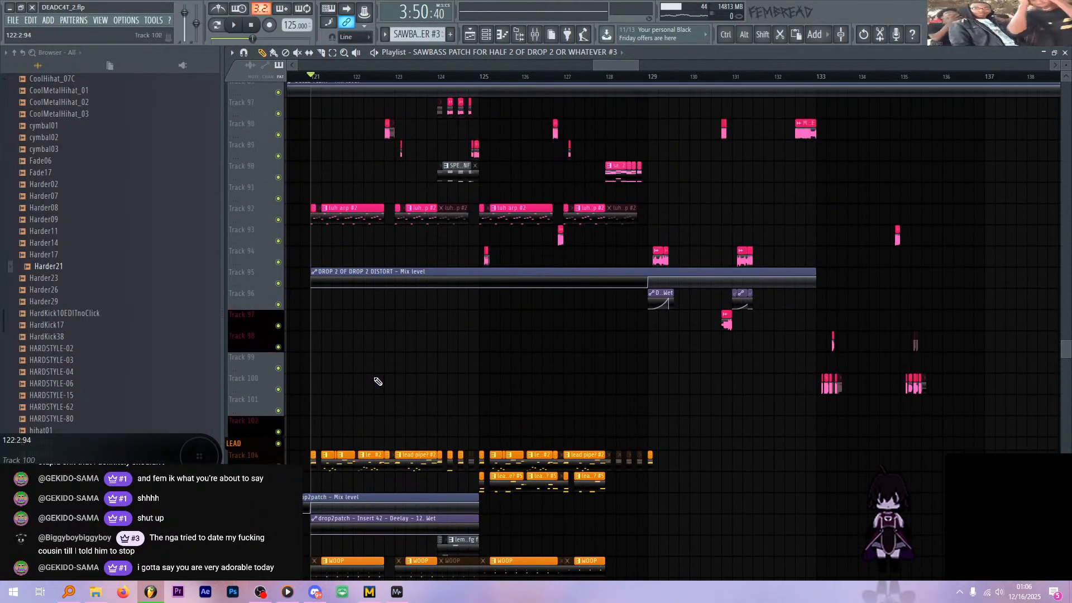
scroll(373, 375, "up", 8)
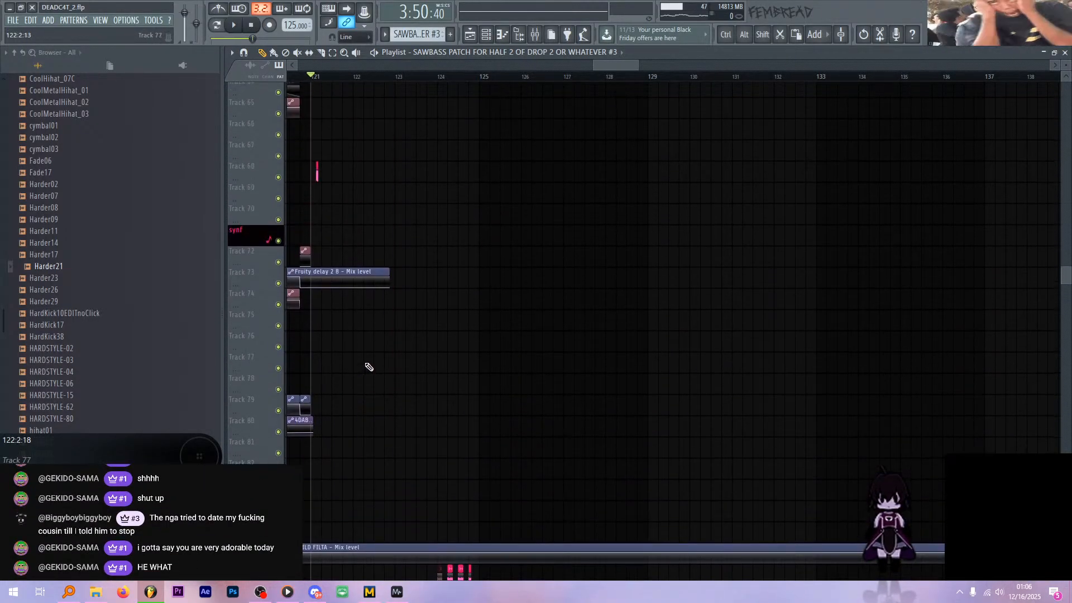
scroll(375, 373, "up", 4)
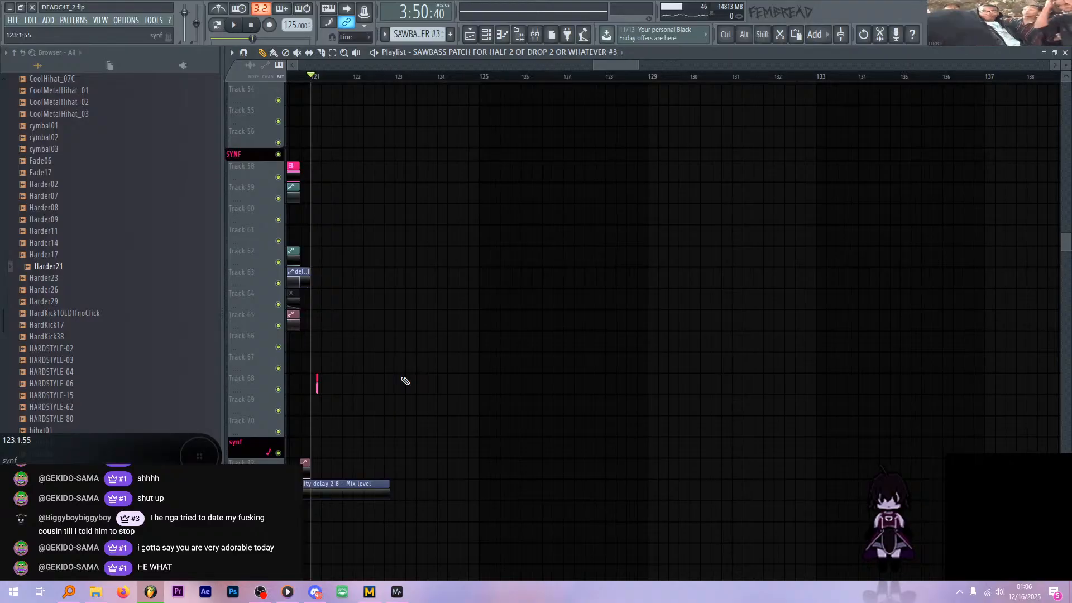
scroll(406, 381, "down", 7)
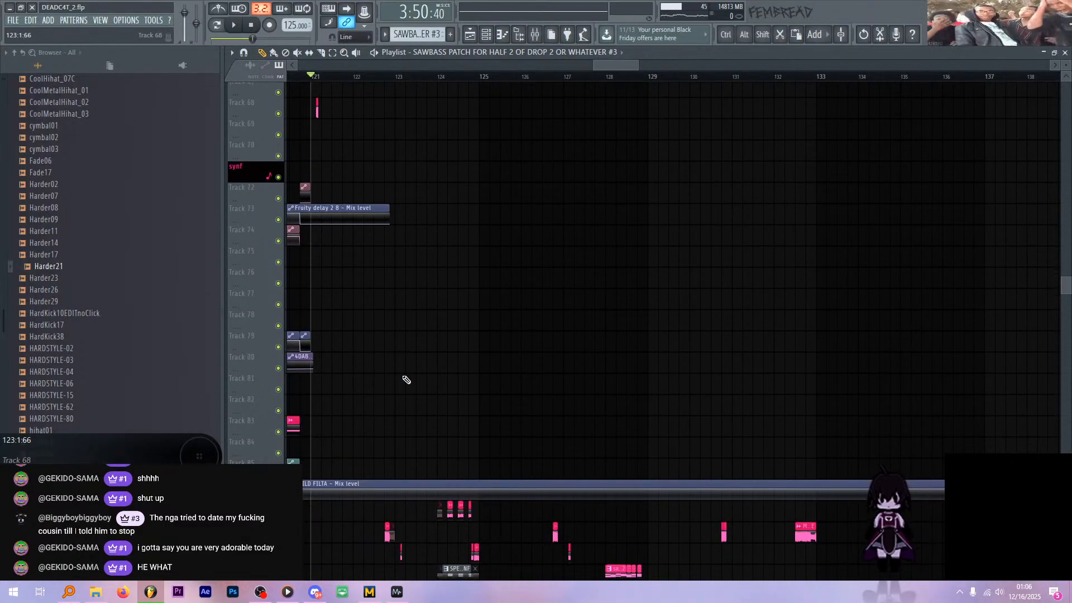
scroll(407, 380, "down", 5)
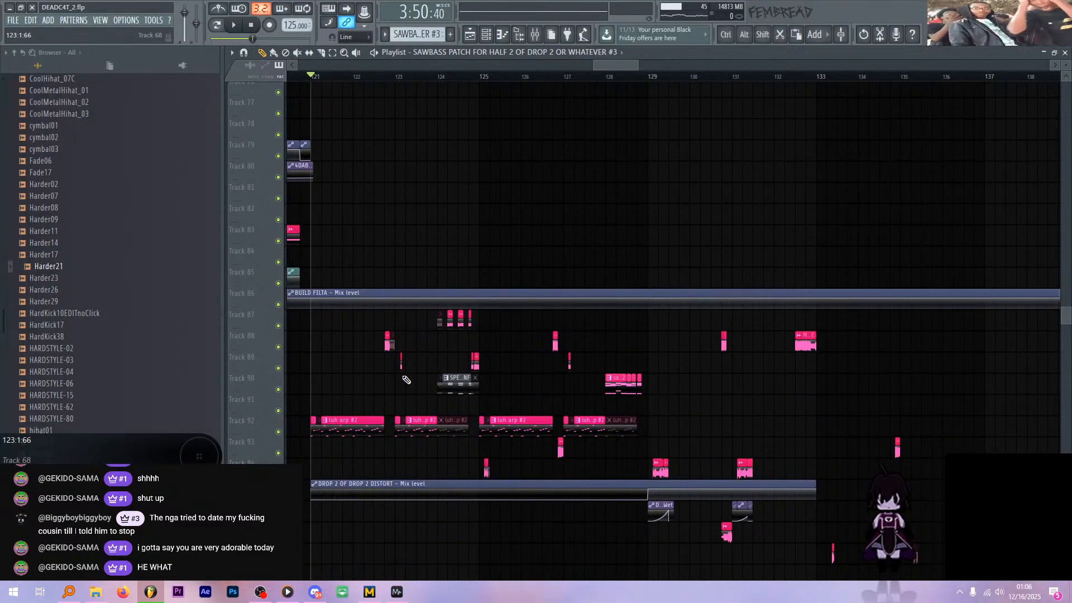
scroll(406, 380, "down", 3)
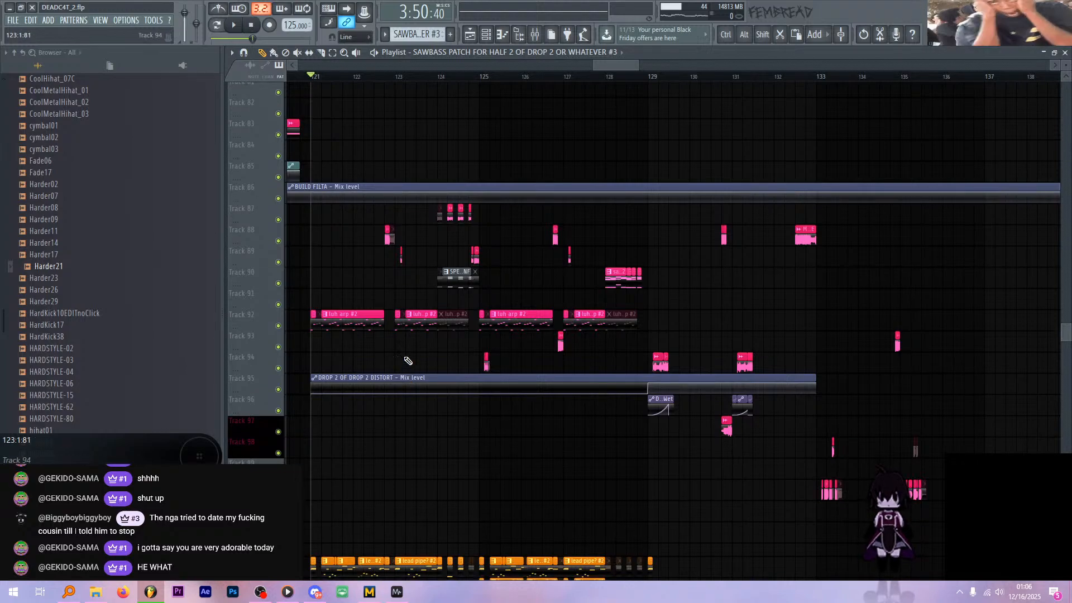
scroll(408, 361, "down", 1)
scroll(409, 362, "down", 2, "ctrl")
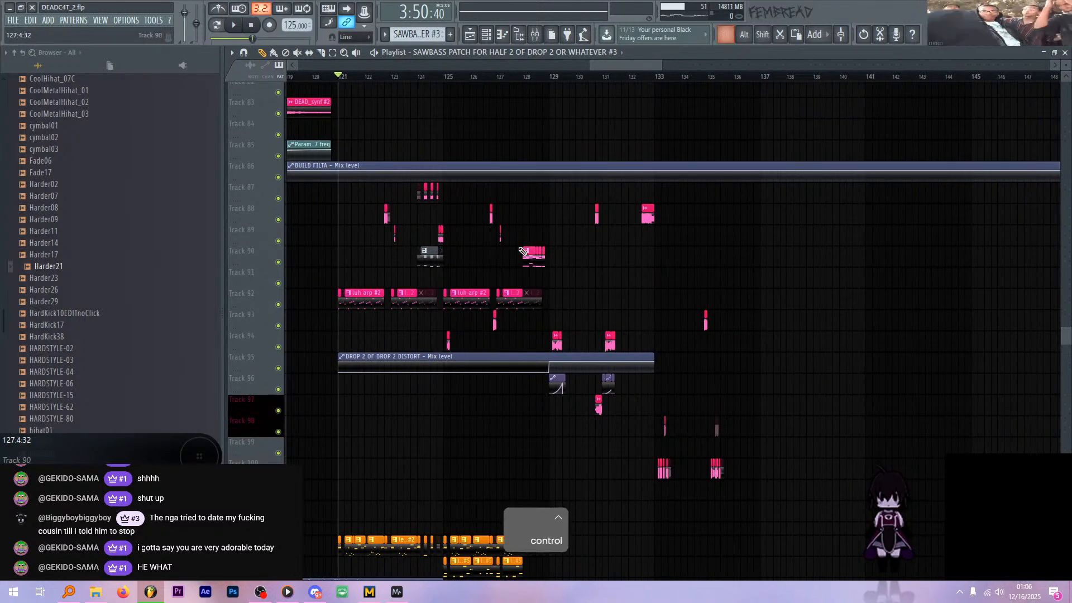
- Set the playback position to bar 81 in the first drop and inspect its saus and luh arp clips
scroll(524, 251, "down", 5, "ctrl")
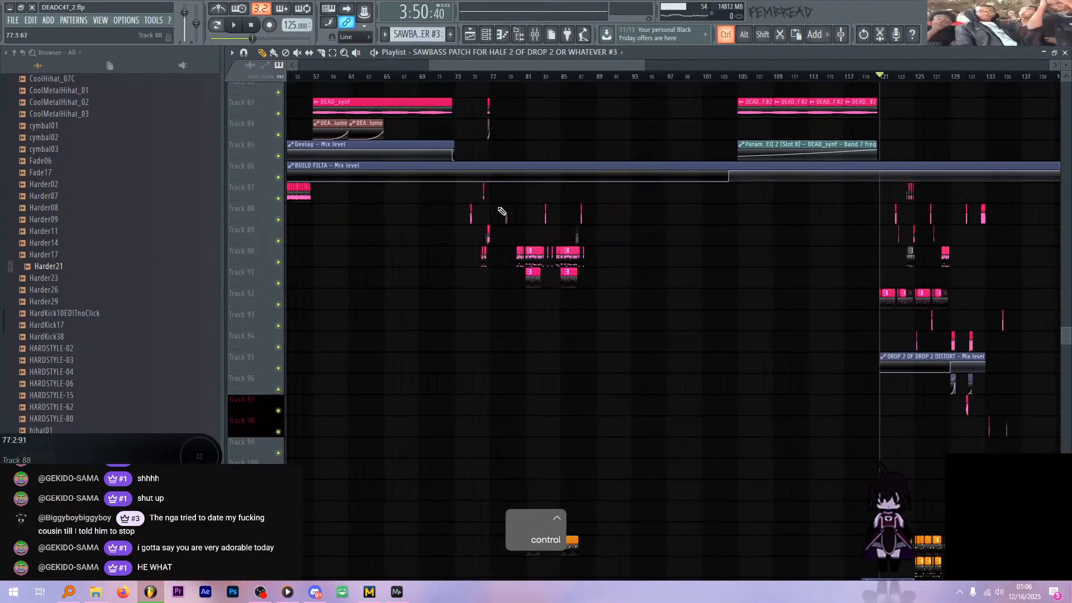
scroll(505, 207, "up", 5, "ctrl")
left_click(581, 77)
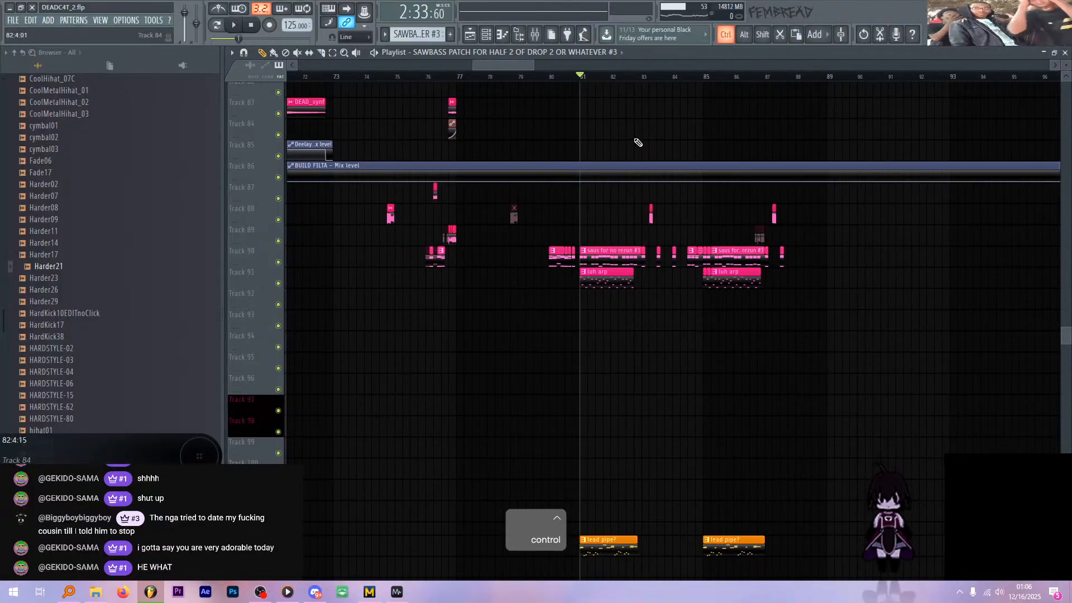
scroll(727, 223, "up", 3, "ctrl")
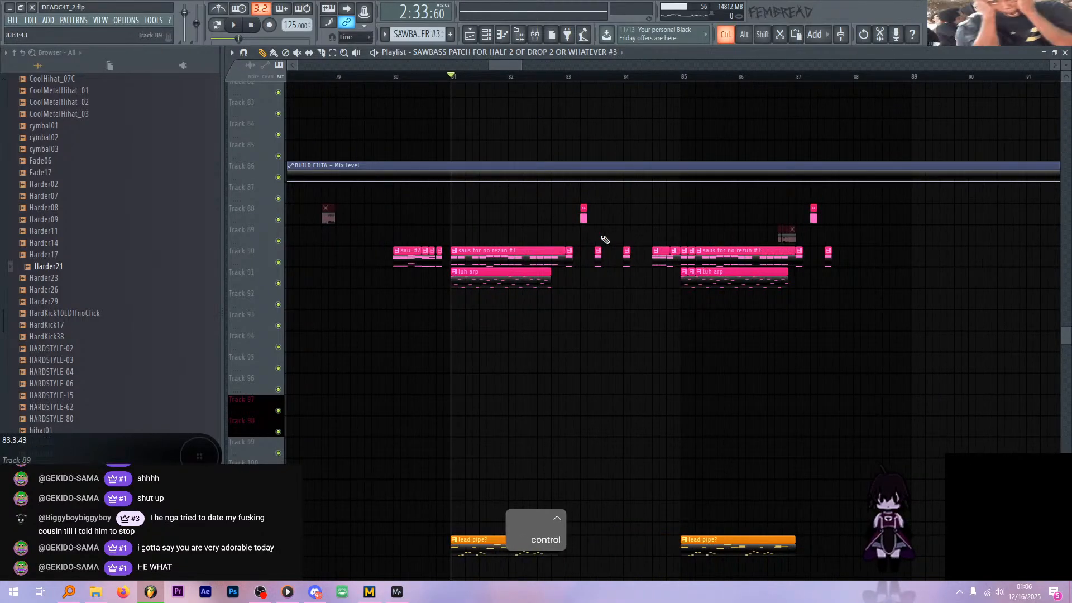
scroll(605, 239, "up", 1, "ctrl")
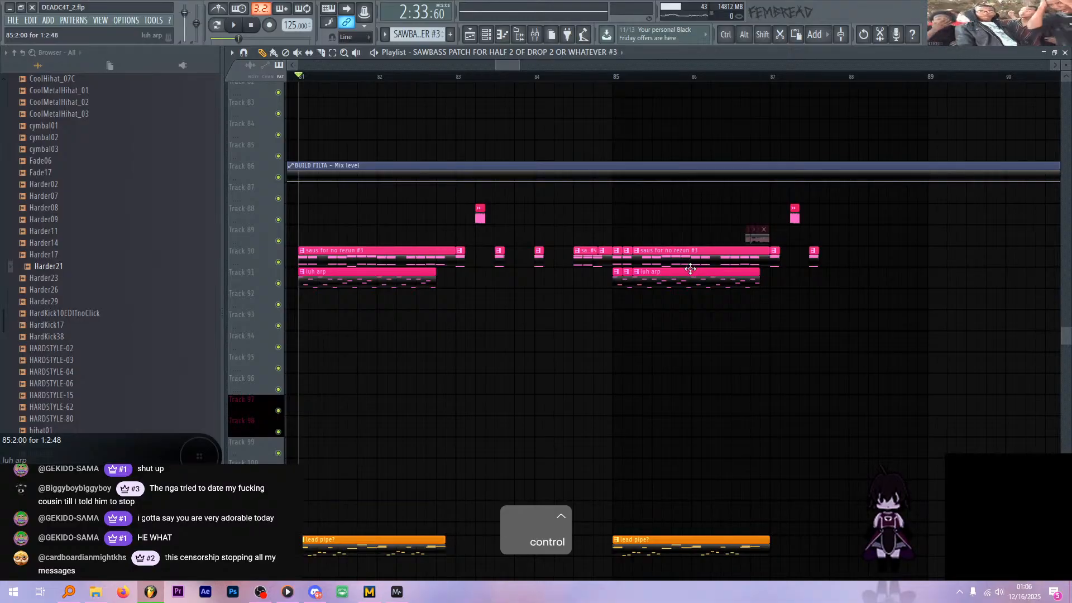
key("alt+Tab")
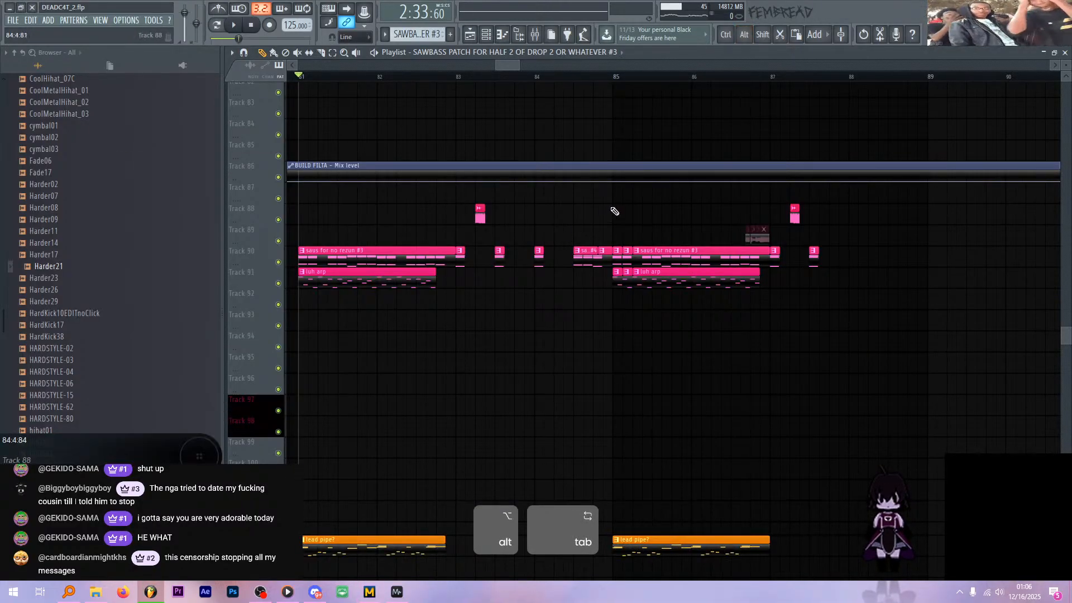
scroll(614, 233, "down", 1, "ctrl")
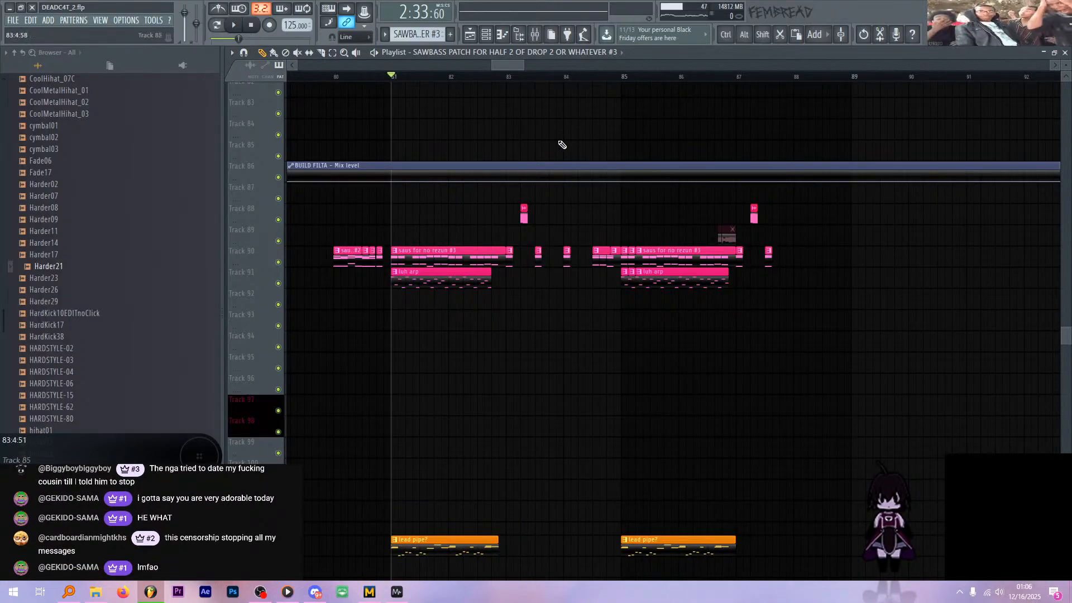
- Play the first drop from bar 81 to hear its saus, luh arp and lead pipe clips, then stop playback
key("space")
scroll(479, 270, "down", 3)
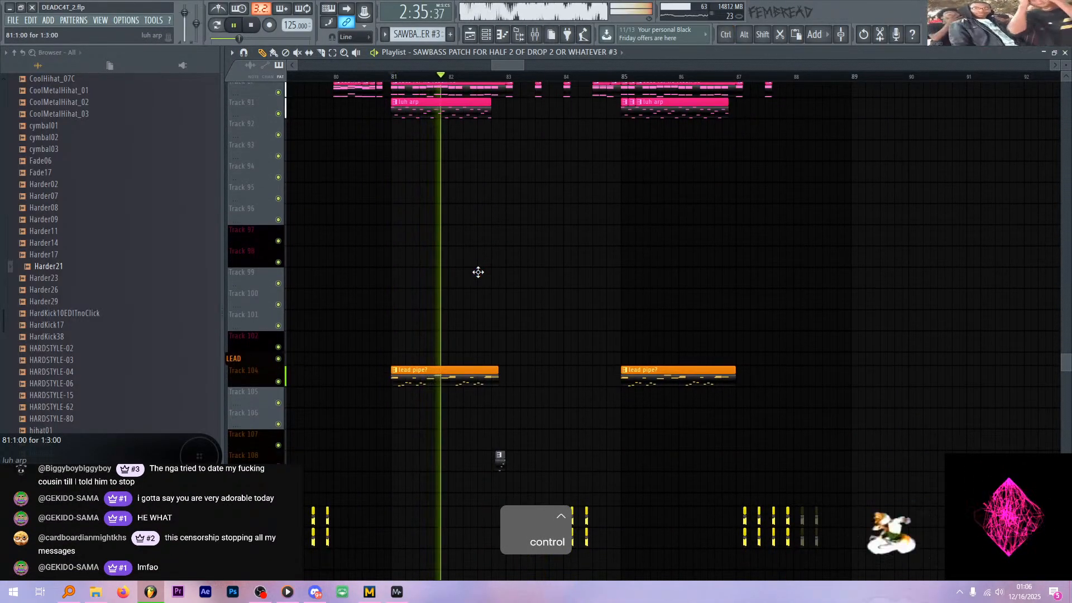
scroll(463, 234, "up", 2)
scroll(448, 201, "down", 6)
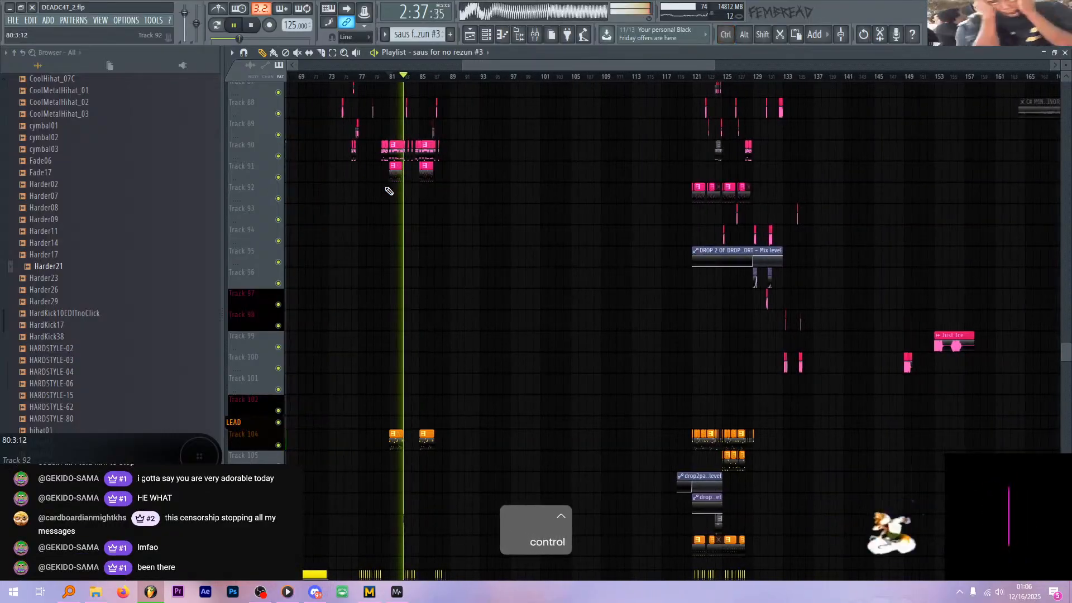
scroll(389, 192, "down", 3)
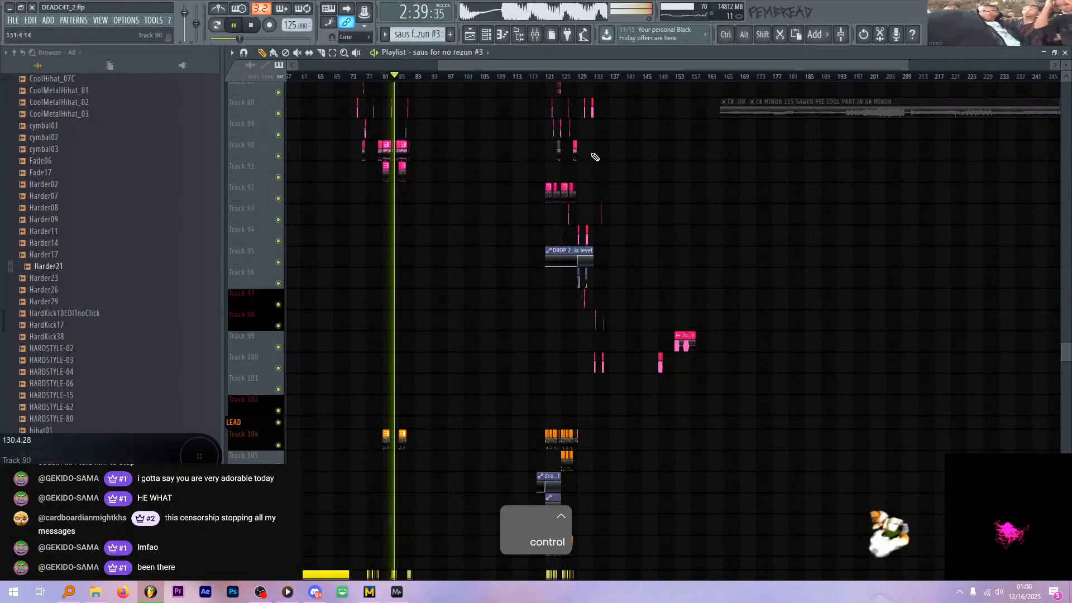
scroll(425, 148, "up", 3)
scroll(373, 132, "up", 1)
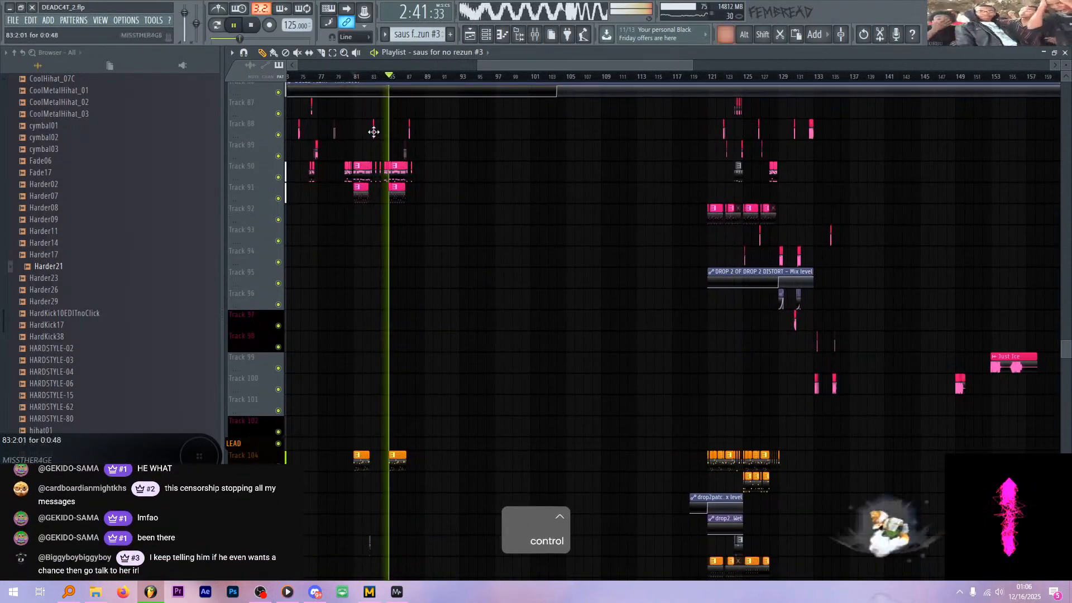
scroll(373, 132, "up", 1)
scroll(379, 138, "up", 2)
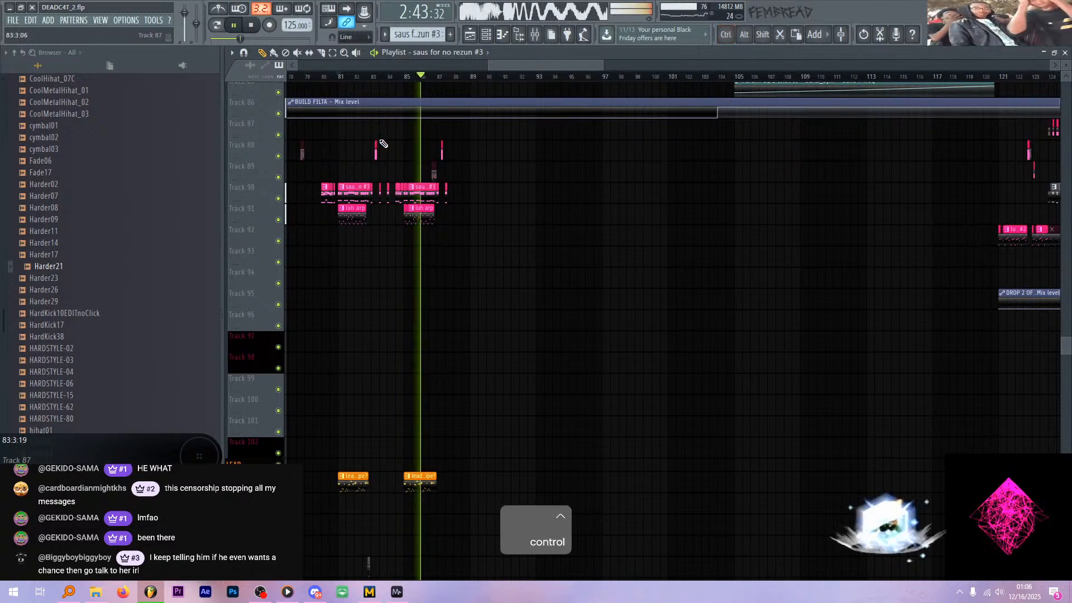
scroll(424, 150, "up", 3)
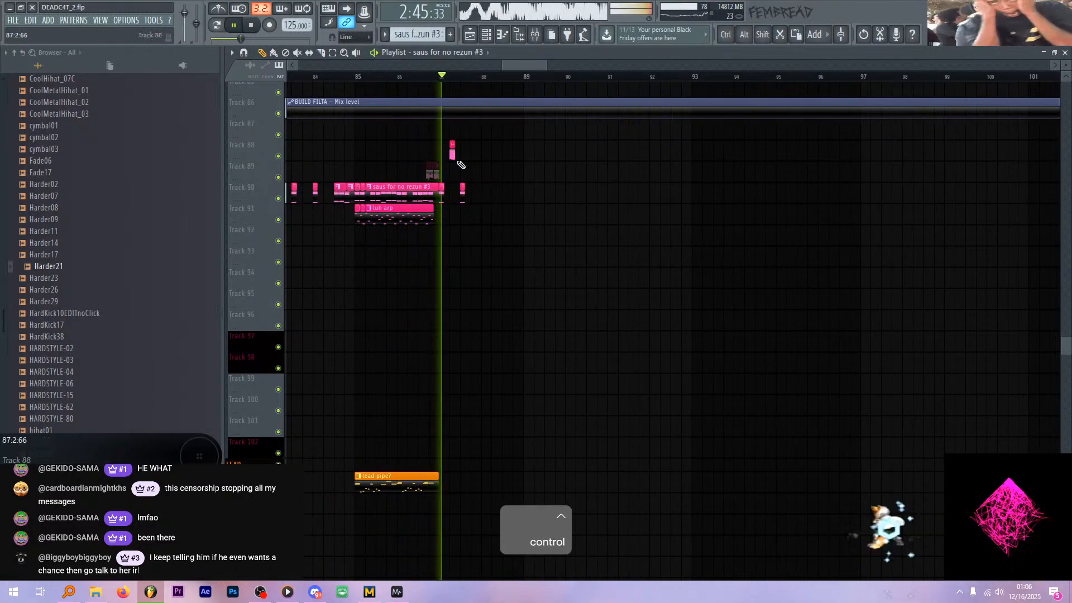
key("space")
- Play the second drop from just before bar 137 and place a saus for no rezun #3 clip at bar 137 on Track 90
scroll(455, 160, "down", 8)
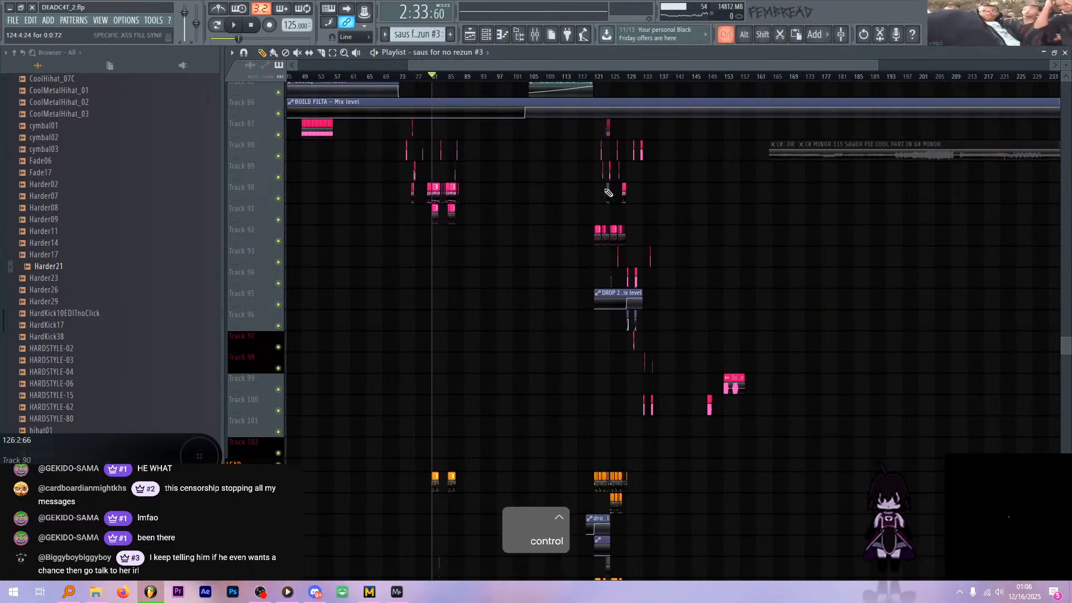
scroll(631, 197, "up", 2)
scroll(646, 150, "down", 2)
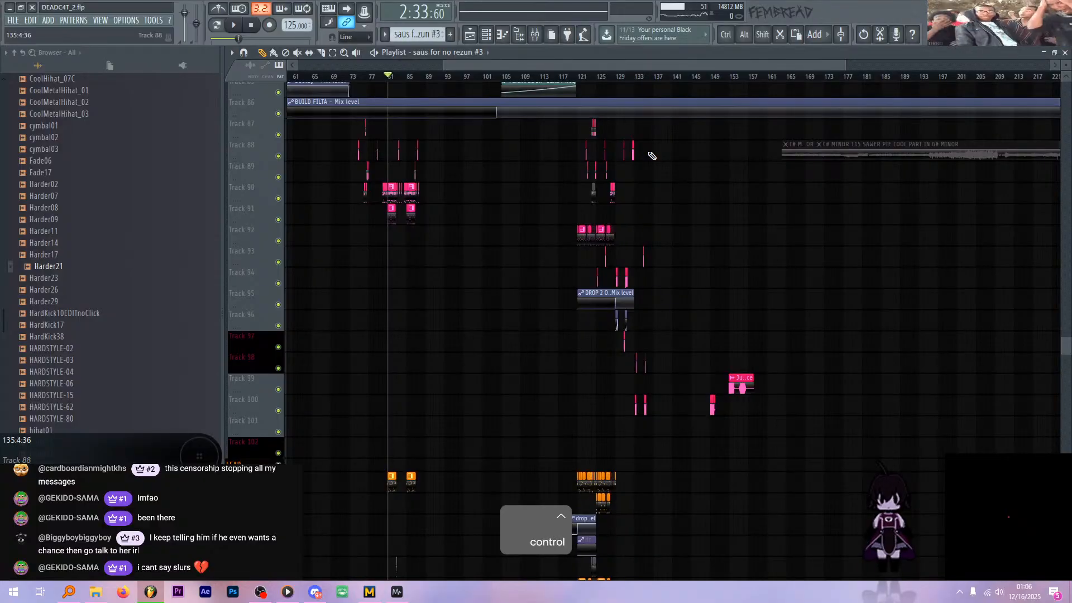
scroll(652, 156, "up", 3)
left_click(648, 78)
key("space")
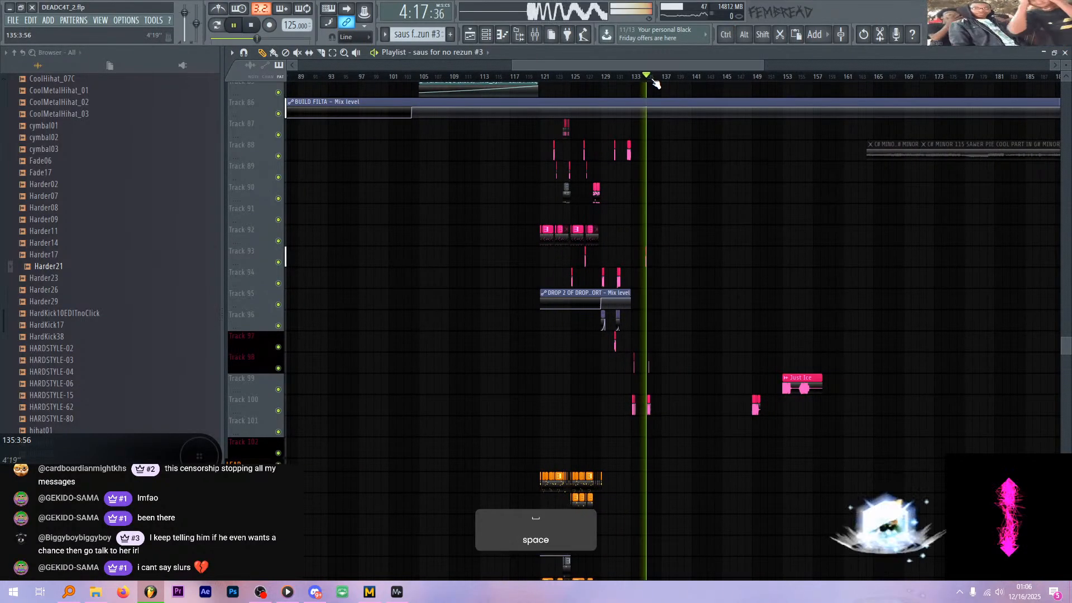
left_click(662, 78)
scroll(680, 201, "down", 3)
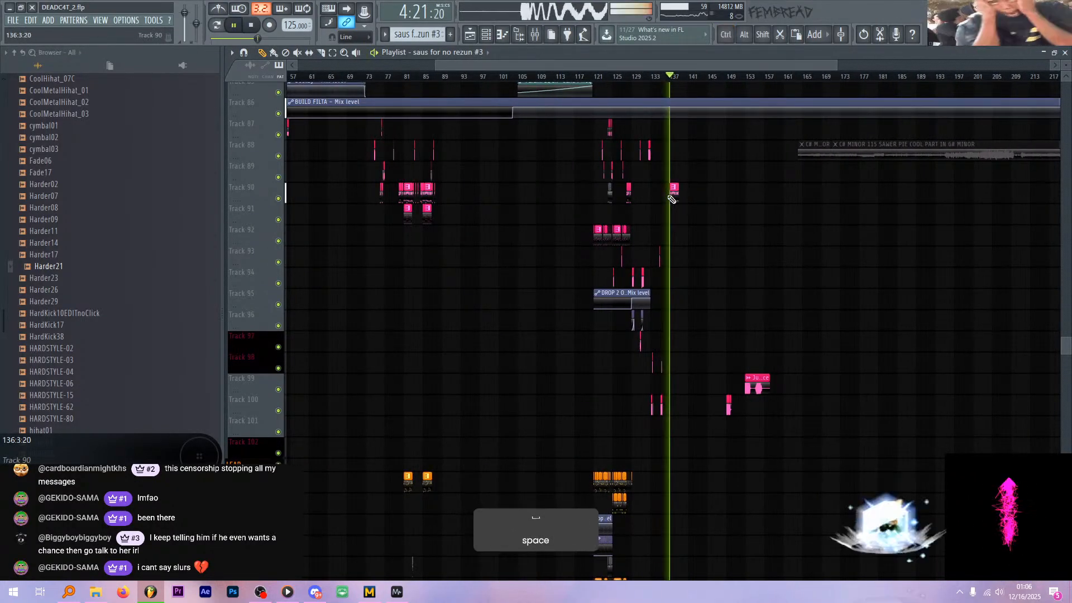
- Pick up the luh arp pattern from the first drop and place it at bar 137 on Track 91
scroll(427, 215, "up", 3)
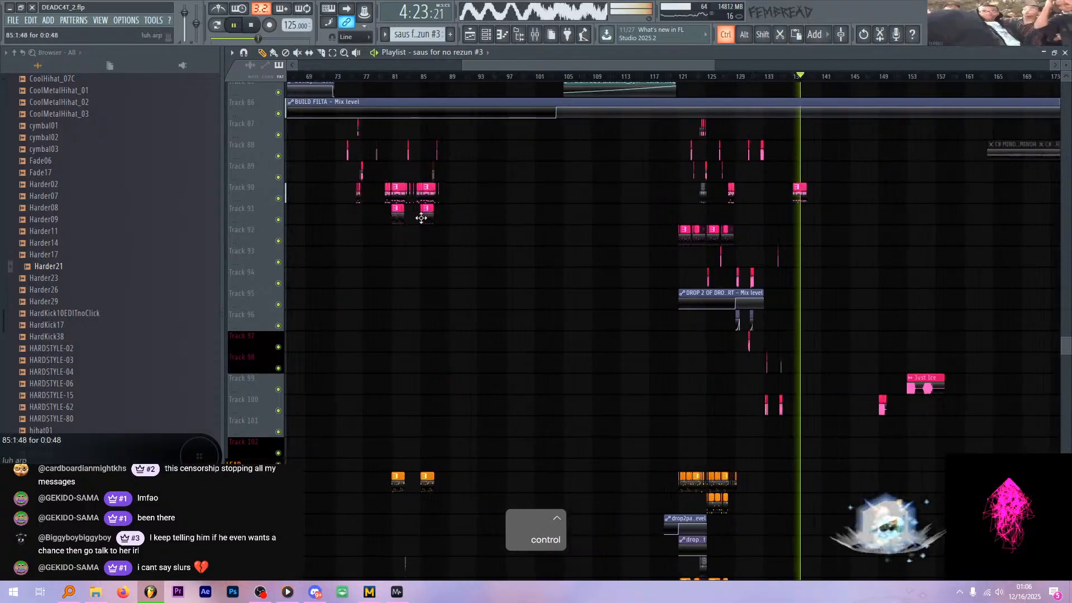
left_click(402, 214)
scroll(852, 240, "up", 3)
left_click(769, 219)
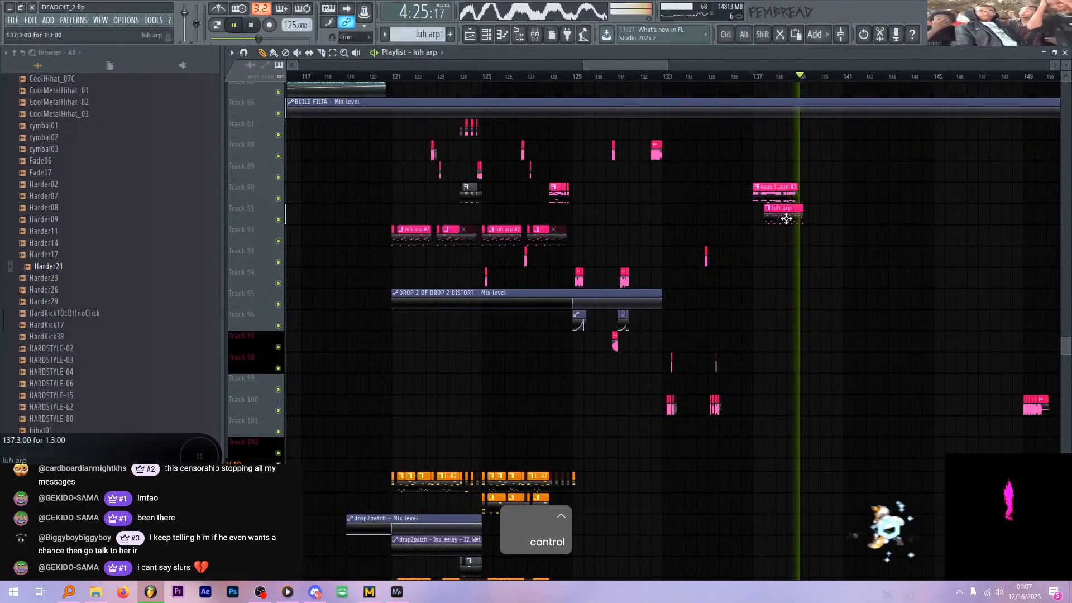
left_click_drag(785, 218, 744, 222)
- Stop playback and lengthen the luh arp clip at bar 137 to two bars, matching the saus clip above it
scroll(764, 218, "up", 2)
scroll(726, 209, "right", 2)
key("space")
scroll(682, 204, "up", 2)
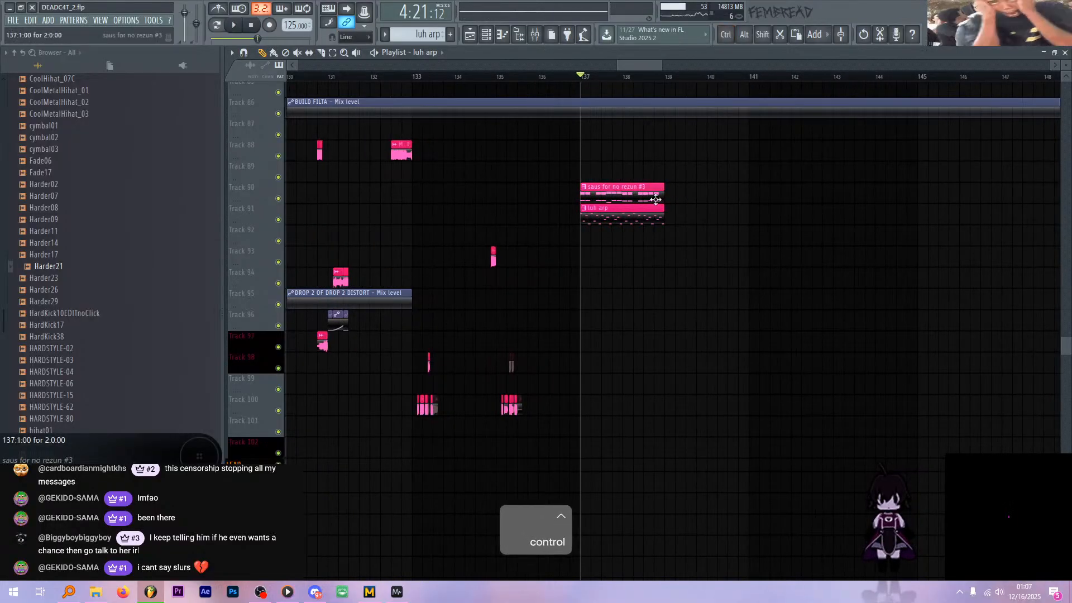
mouse_move(663, 200)
left_mouse_down()
mouse_move(756, 206)
mouse_move(665, 206)
left_mouse_up()
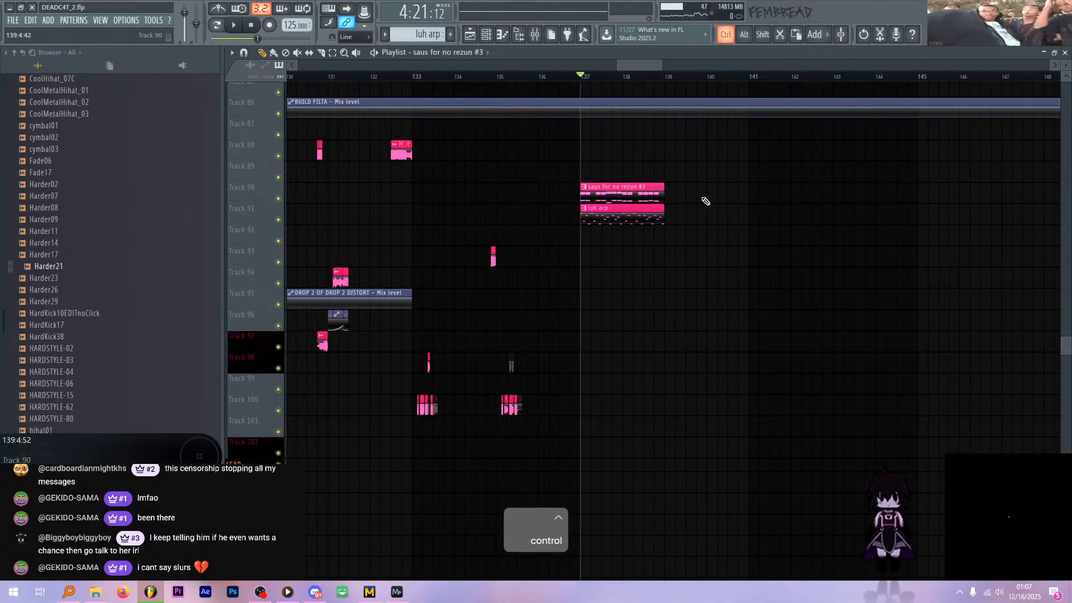
scroll(705, 201, "up", 2)
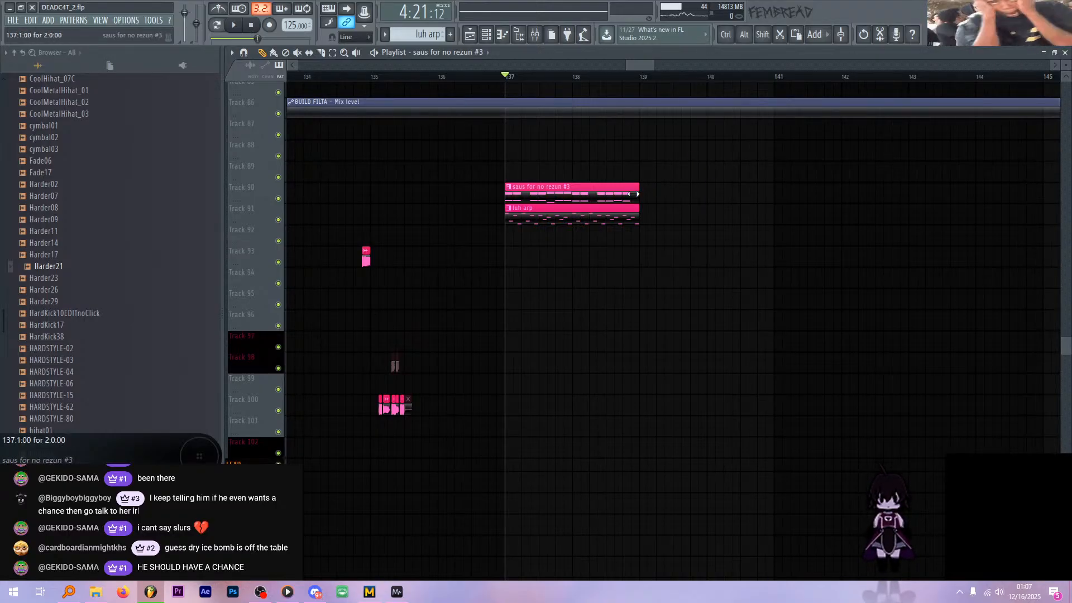
mouse_move(638, 193)
left_mouse_down()
mouse_move(732, 211)
mouse_move(640, 208)
left_mouse_up()
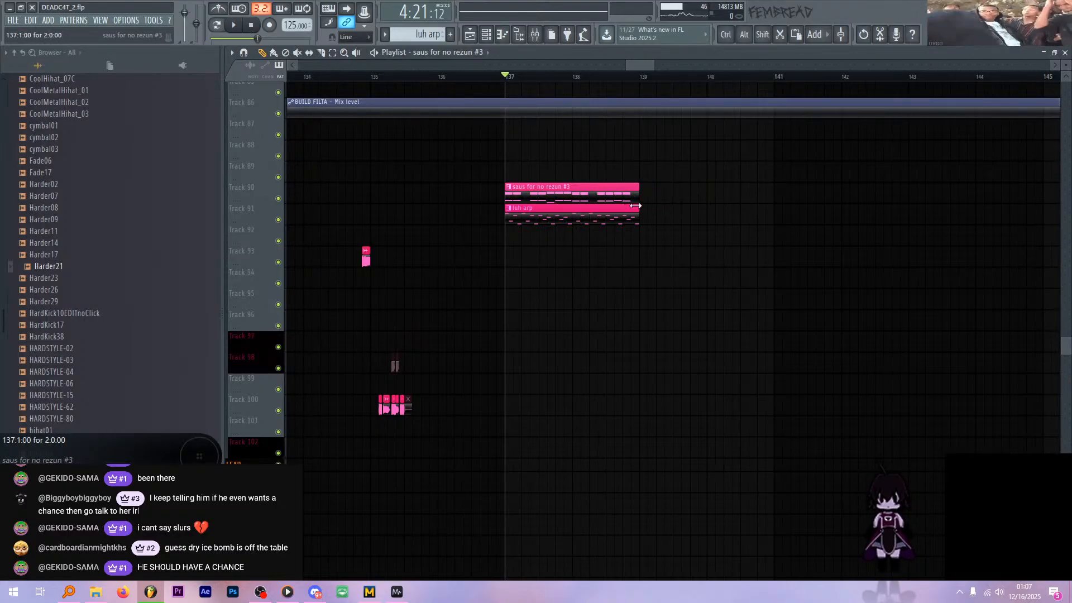
scroll(661, 227, "down", 5, "ctrl")
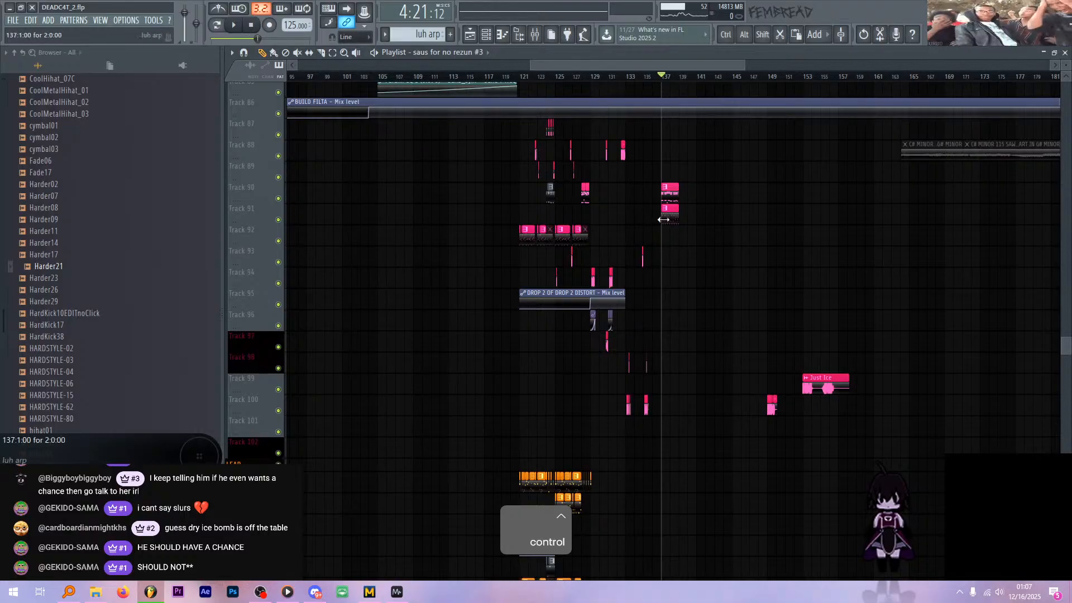
key("ctrl")
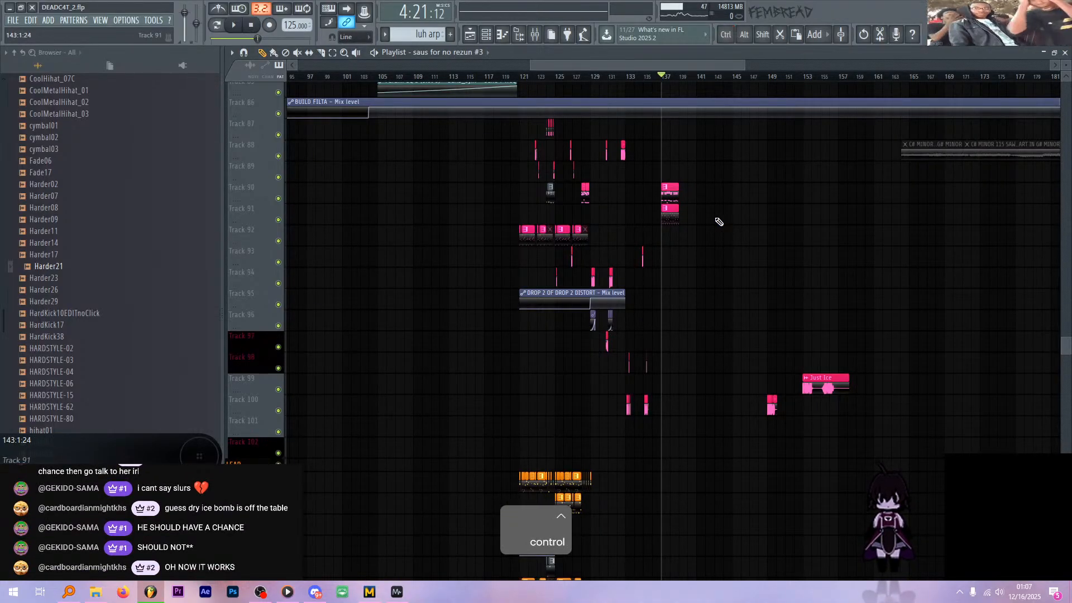
scroll(714, 219, "up", 3)
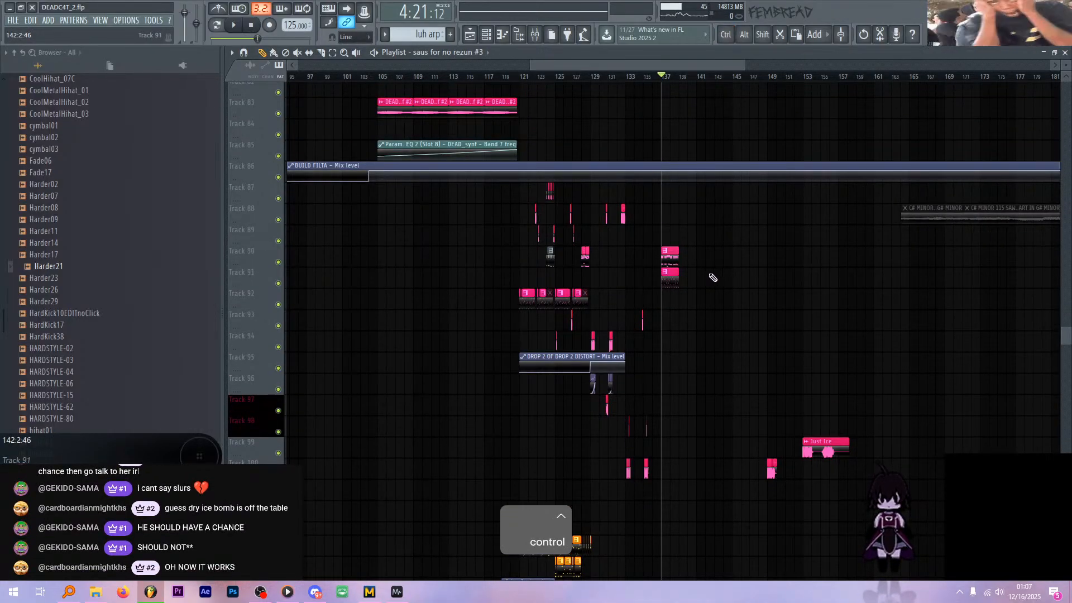
scroll(712, 279, "up", 4, "ctrl")
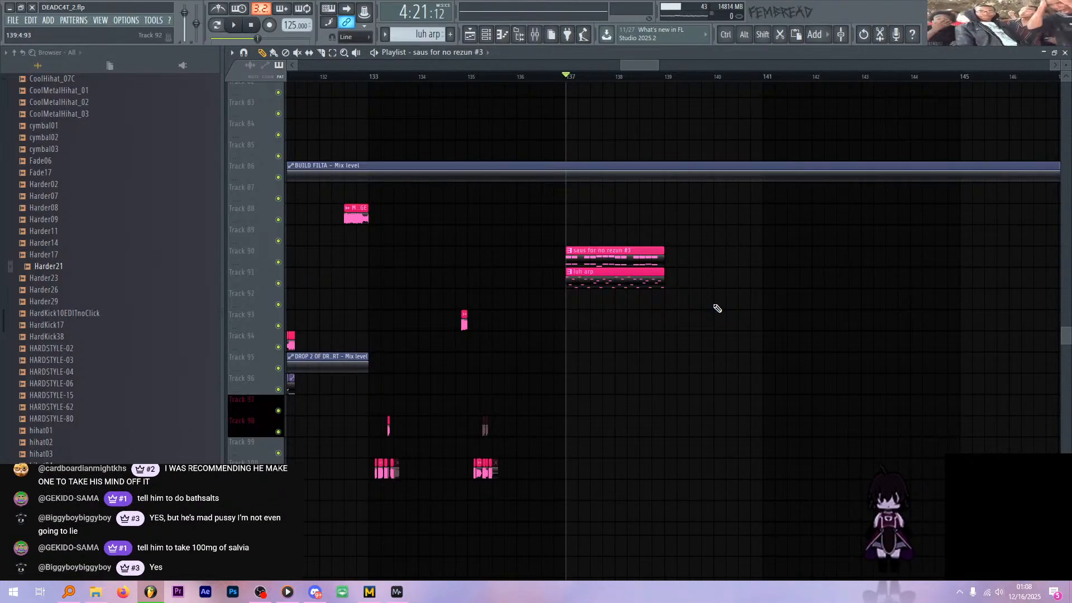
scroll(612, 200, "up", 3)
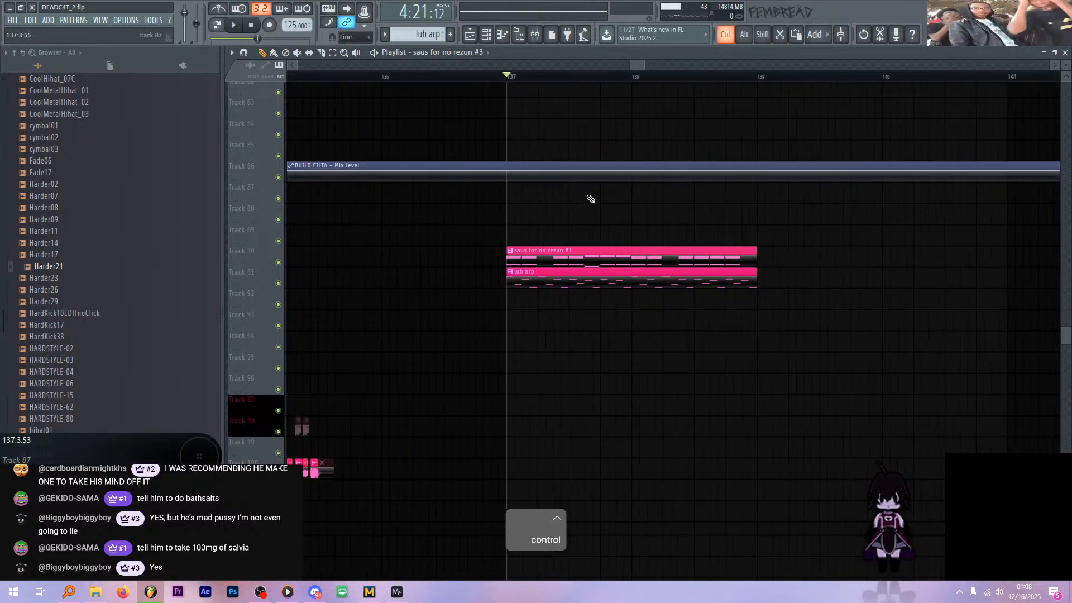
scroll(598, 191, "down", 2)
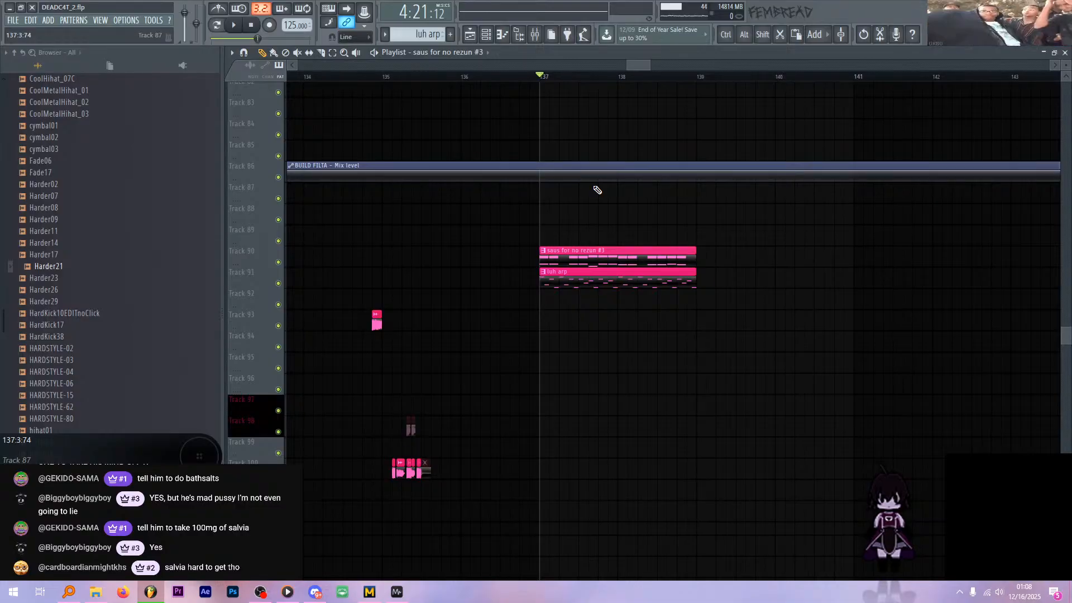
scroll(598, 190, "up", 2)
- Extend the luh arp and saus for no rezun #3 clips at bar 137 to four bars and make each a unique pattern
left_click(624, 249)
scroll(573, 240, "down", 1)
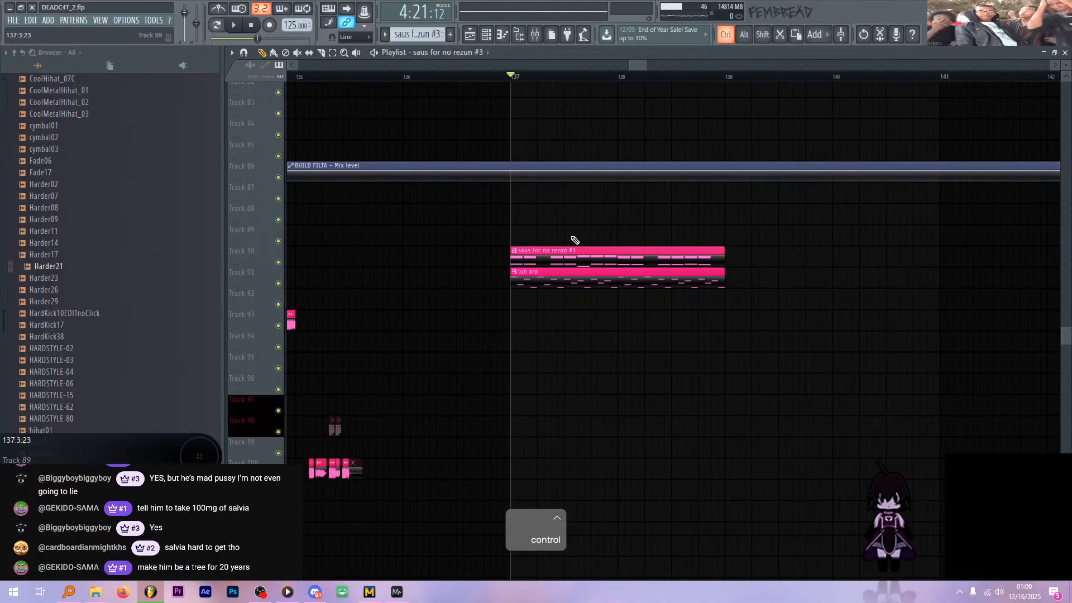
scroll(517, 232, "down", 2)
scroll(715, 266, "up", 2)
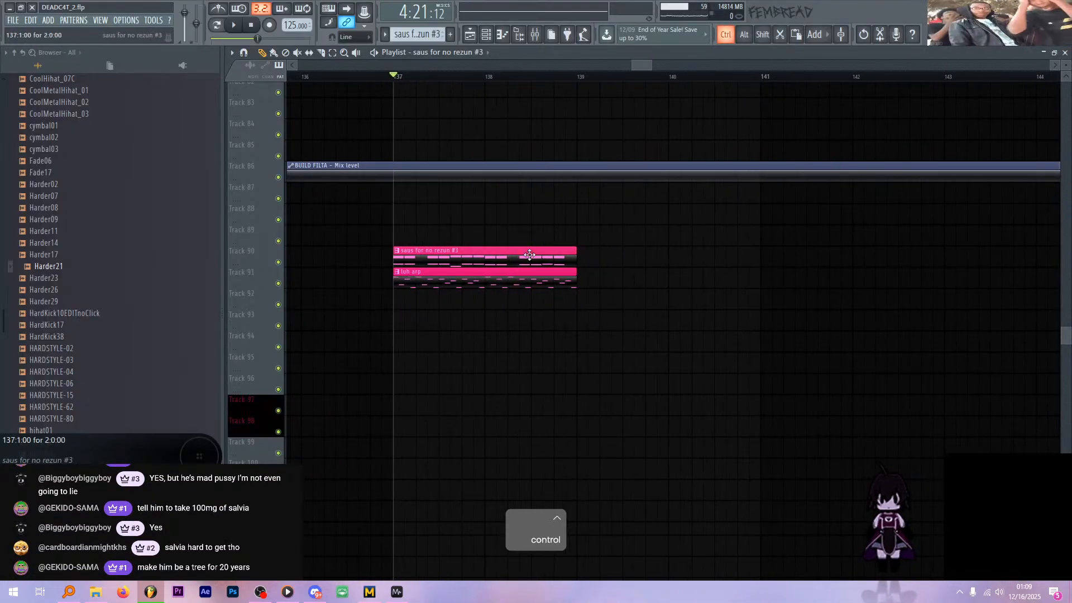
left_click_drag(576, 283, 759, 283)
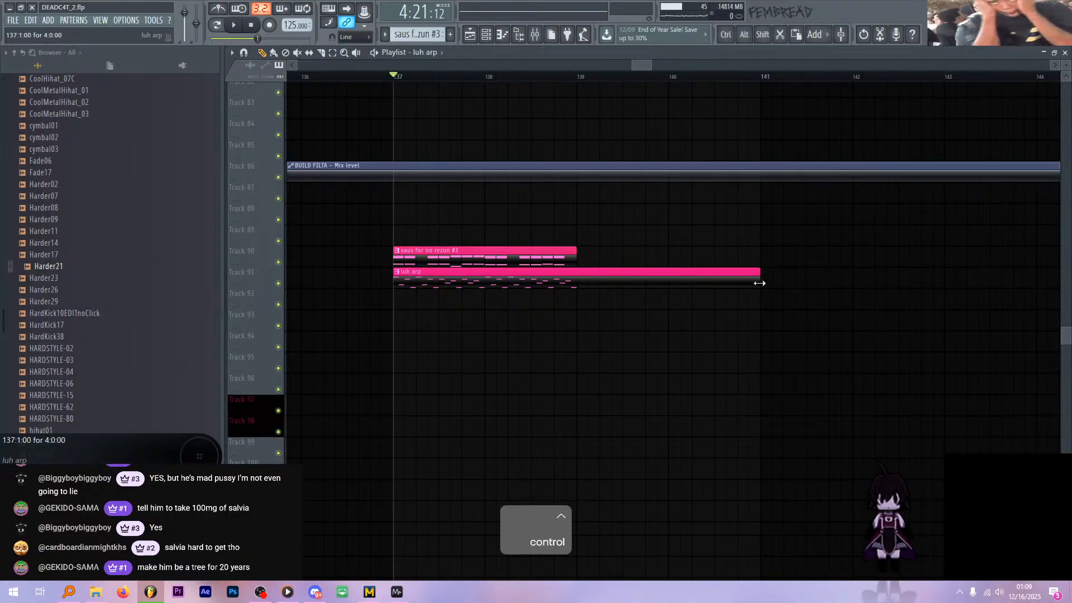
key("m")
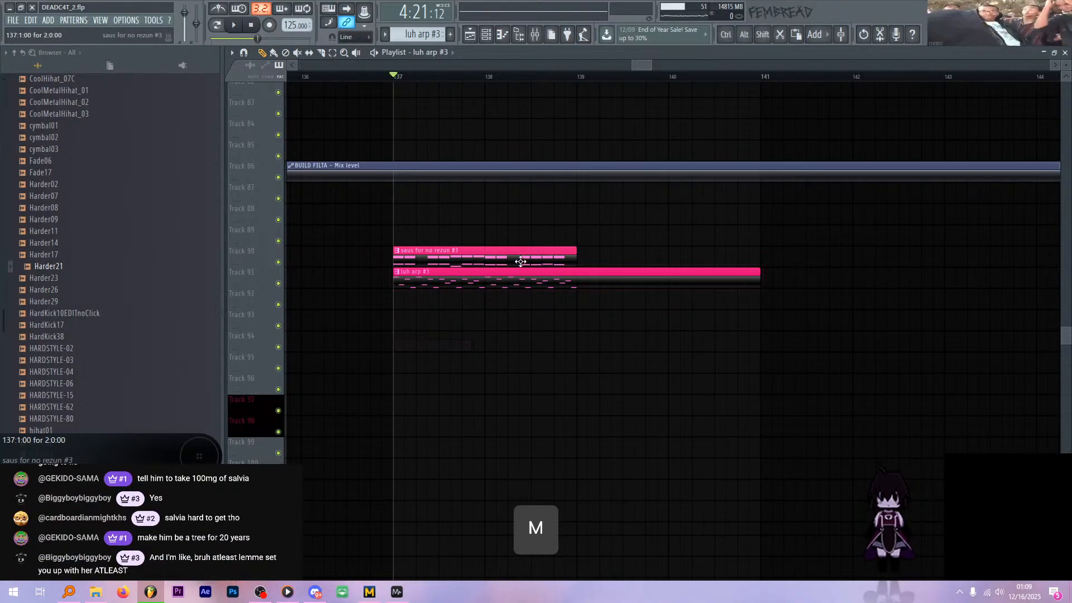
left_click_drag(580, 257, 754, 264)
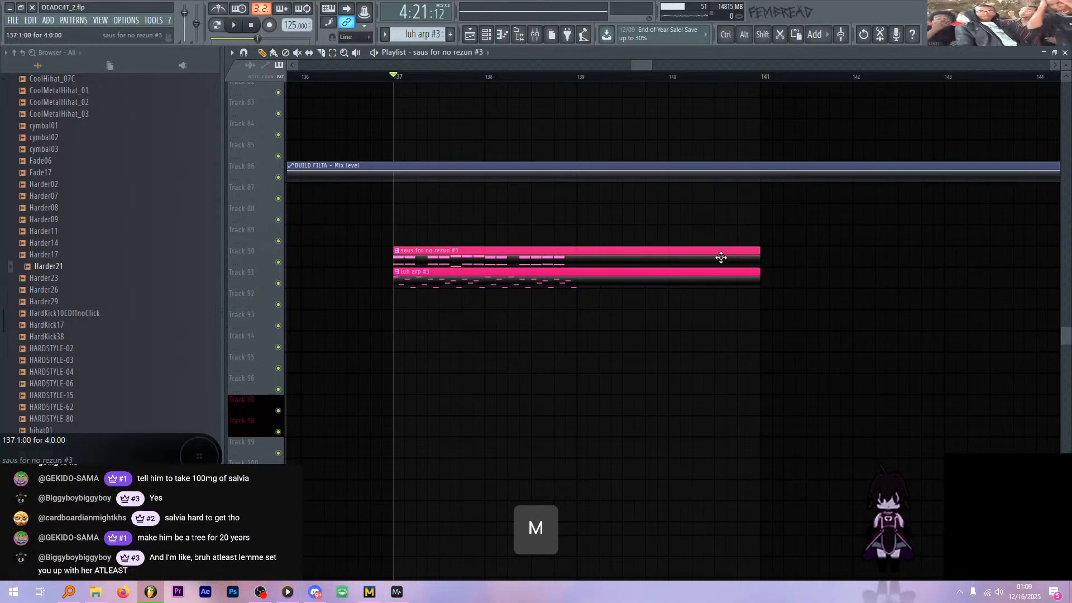
key("m")
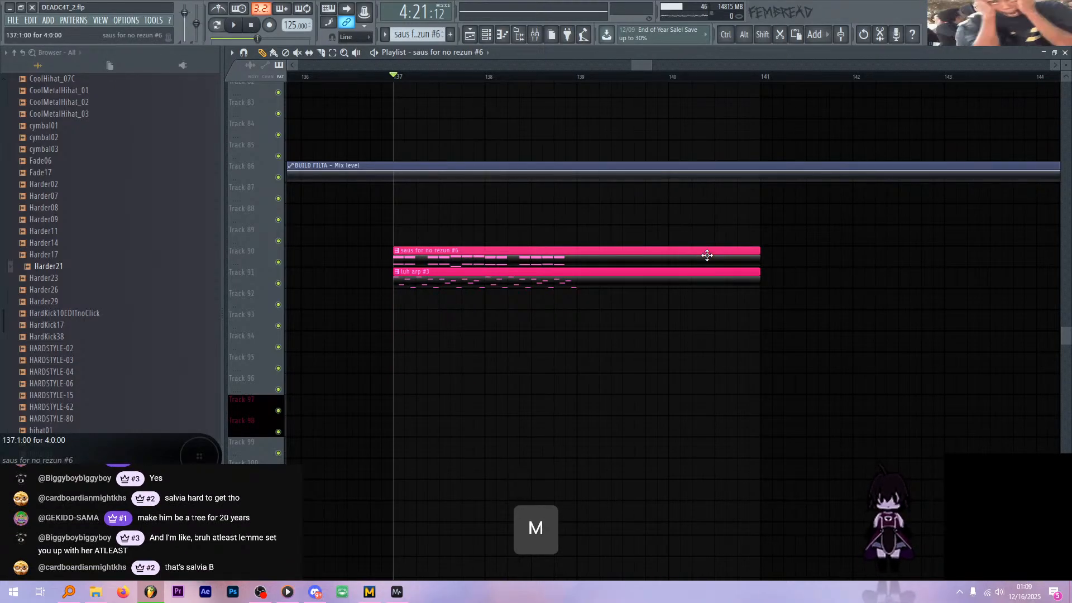
- Find SAUS #2 in the channel rack and open its notes for the saus for no rezun #6 pattern in the piano roll
left_click(486, 34)
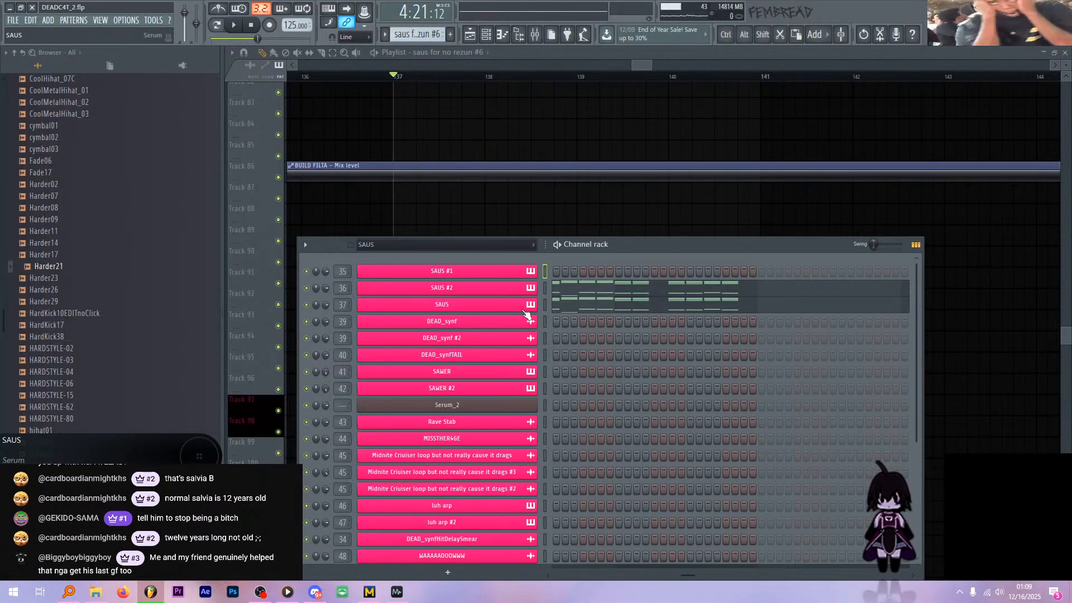
scroll(528, 315, "down", 6)
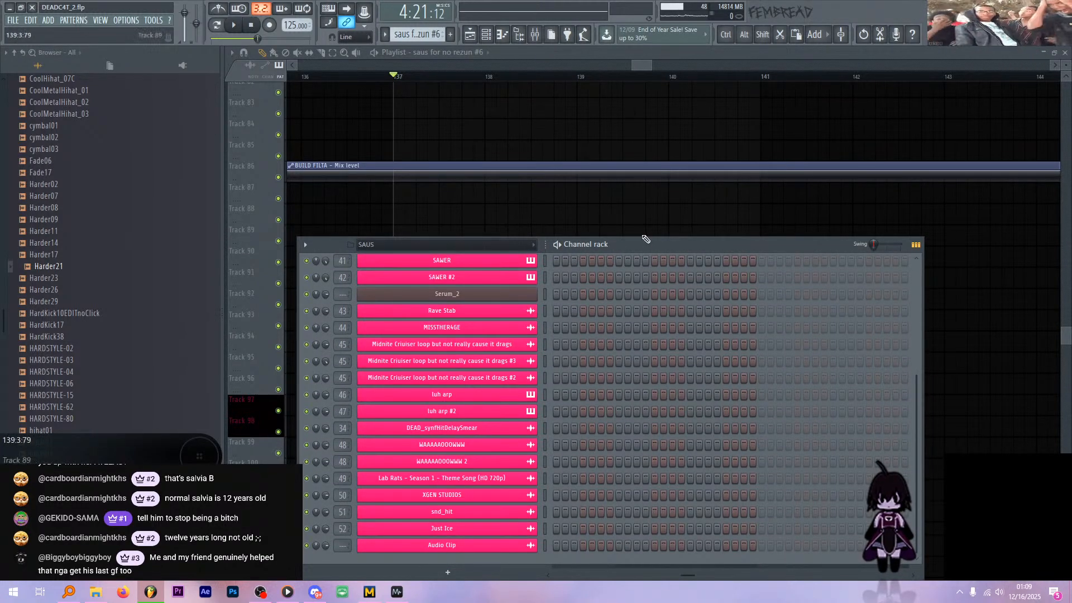
left_click_drag(650, 247, 651, 171)
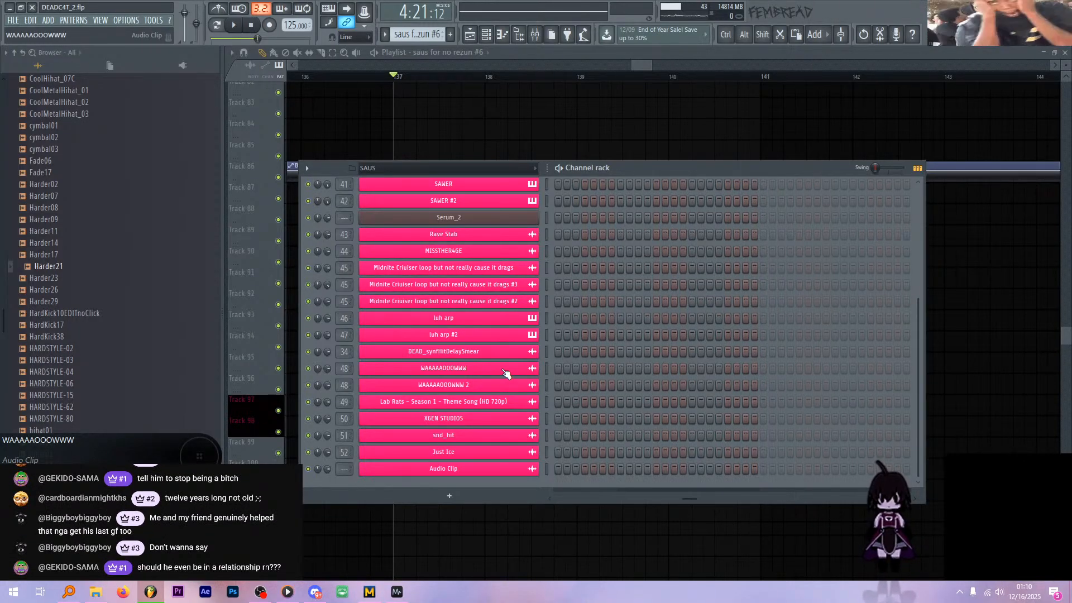
scroll(506, 373, "up", 3)
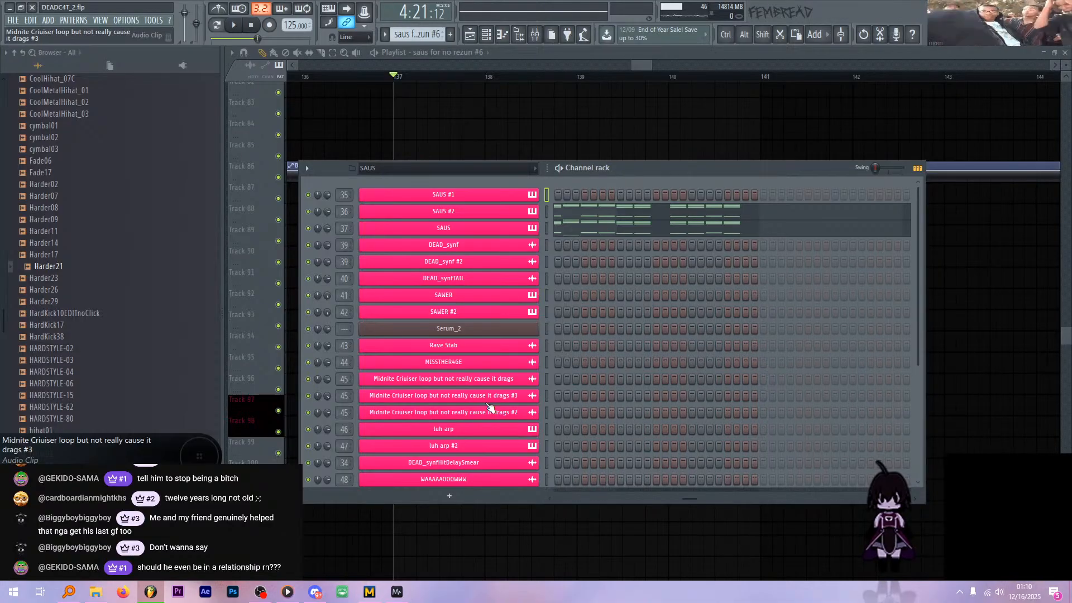
right_click(537, 211)
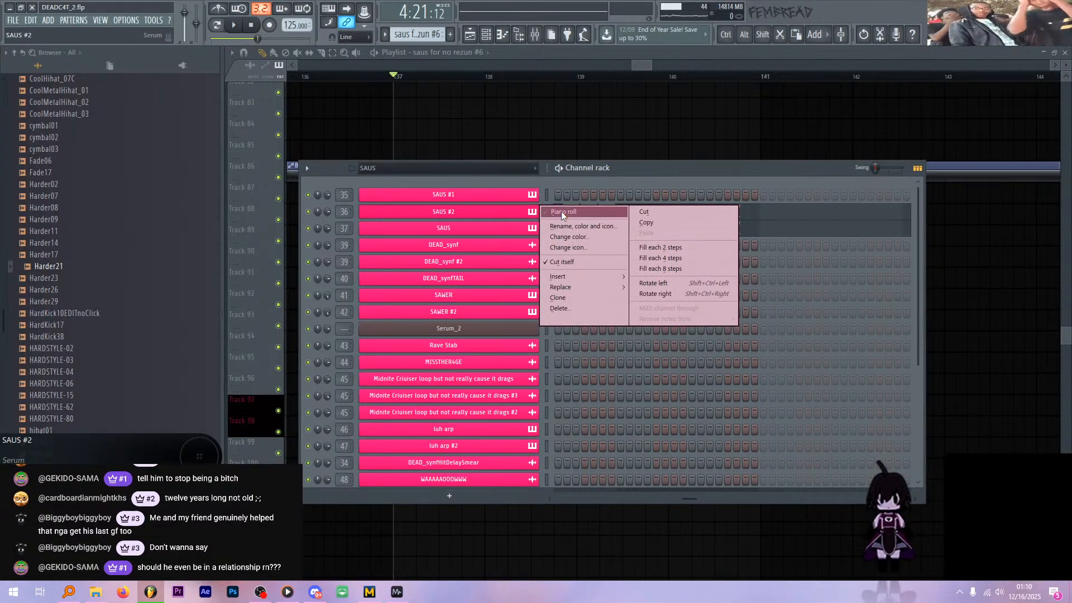
left_click(561, 211)
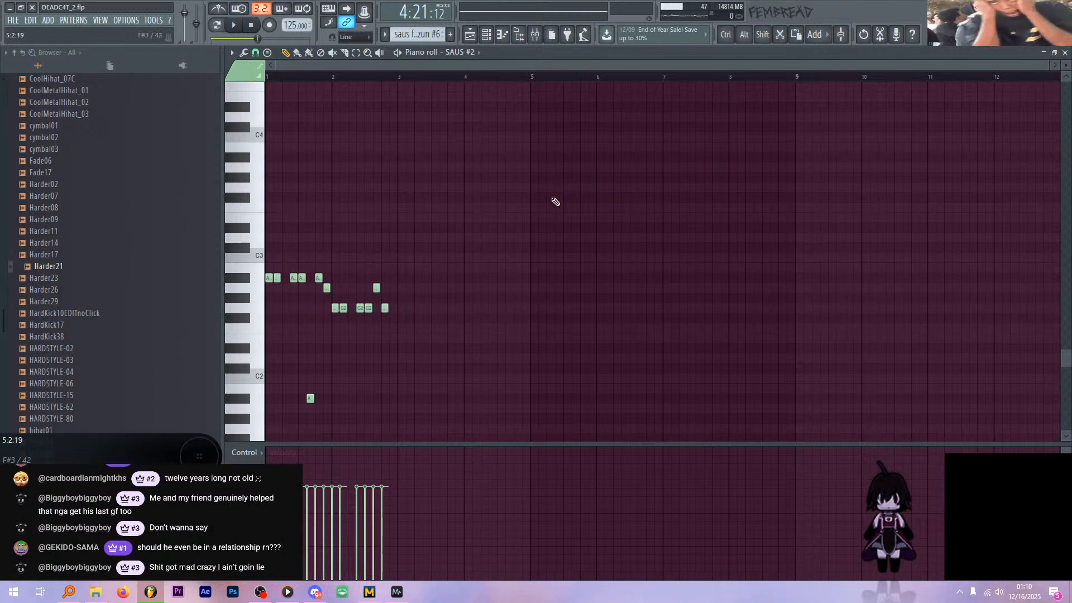
scroll(494, 184, "down", 6)
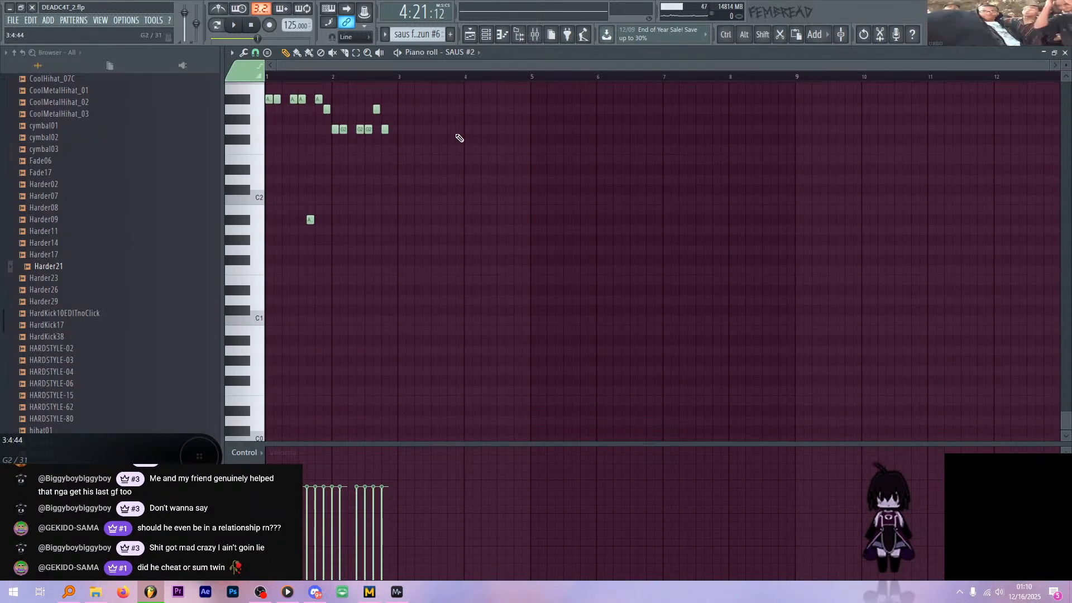
- Reopen the saus for no rezun #6 clip at bar 137 from the playlist and look over its full SAUS #2 note range
scroll(436, 212, "up", 3)
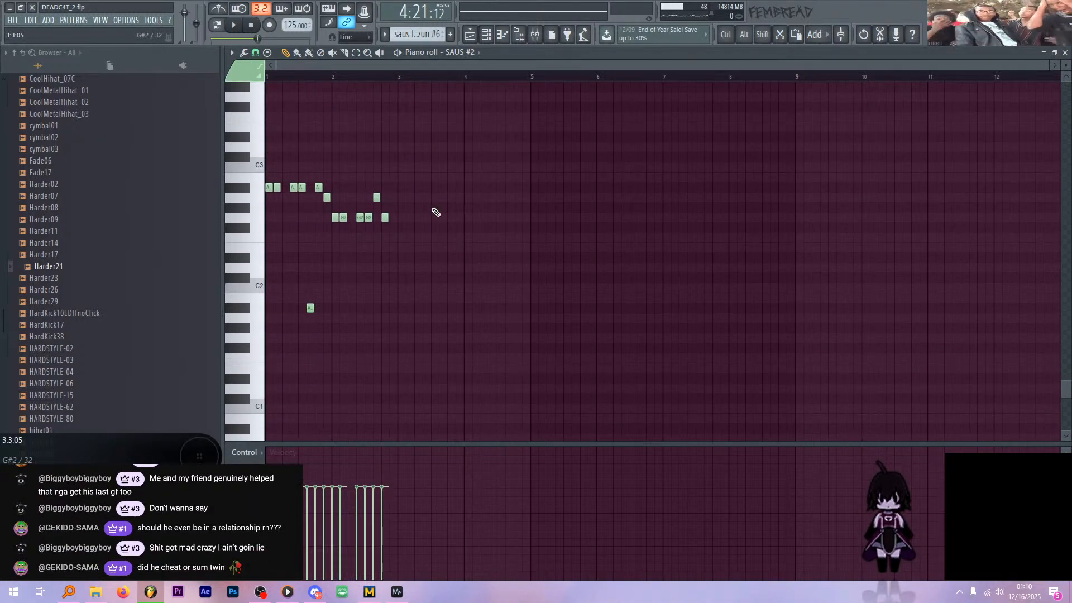
scroll(447, 206, "up", 14)
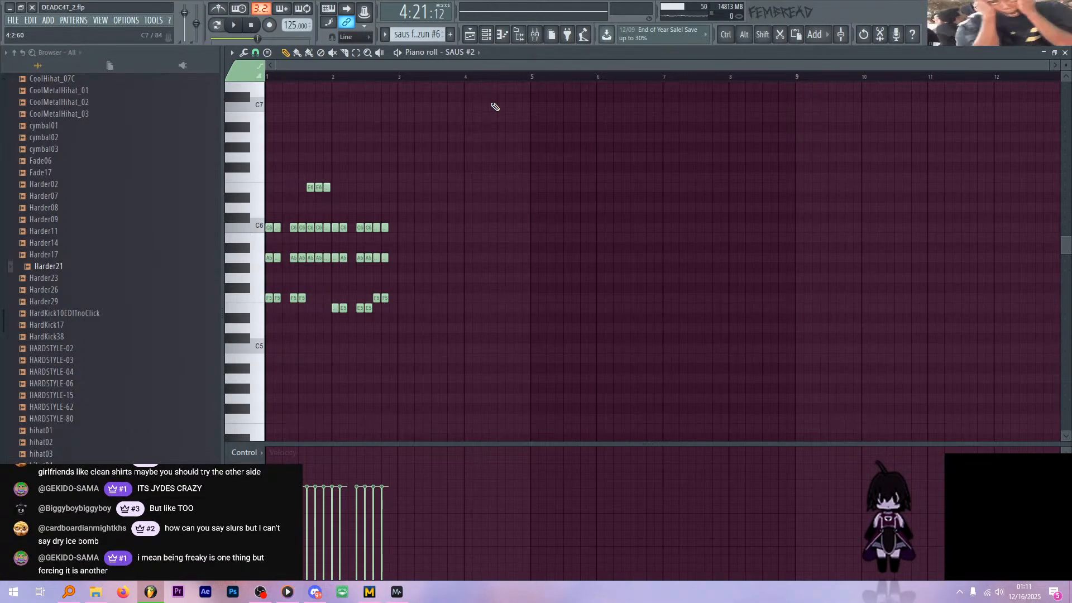
key("F5")
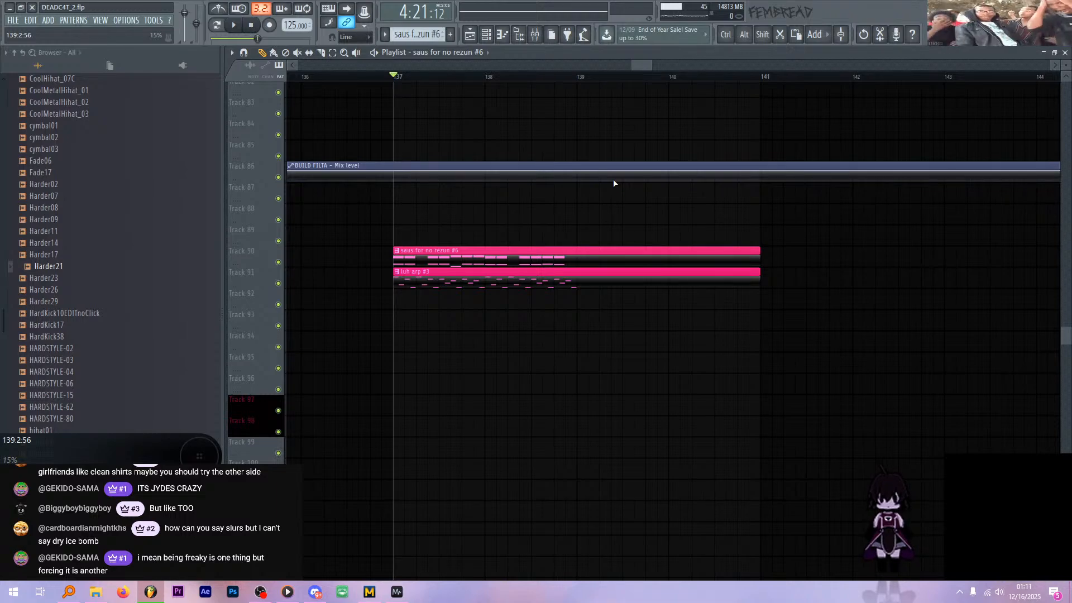
double_click(579, 248)
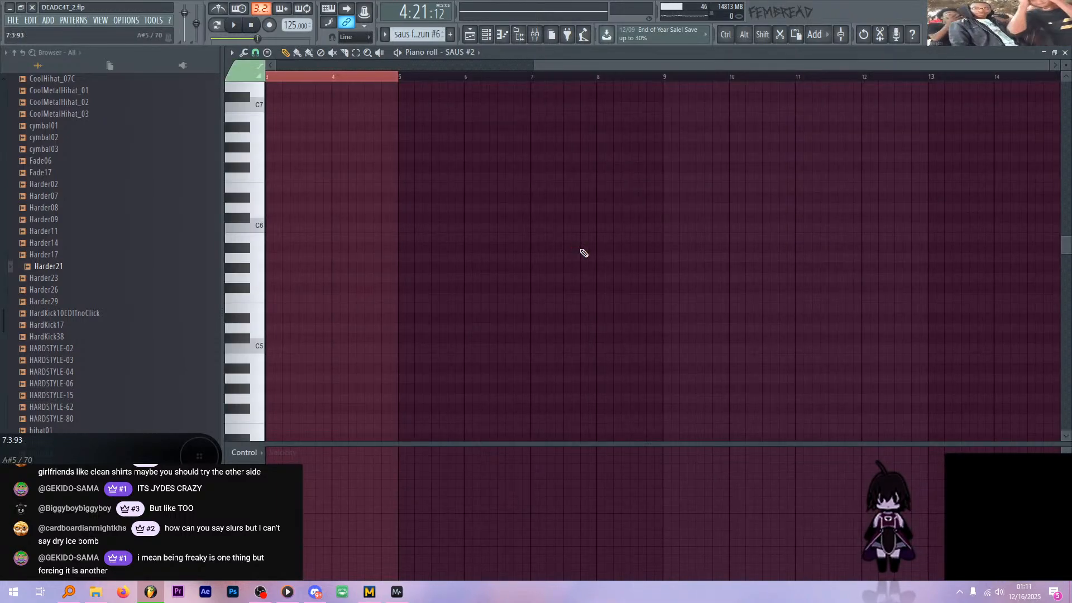
scroll(497, 223, "down", 5)
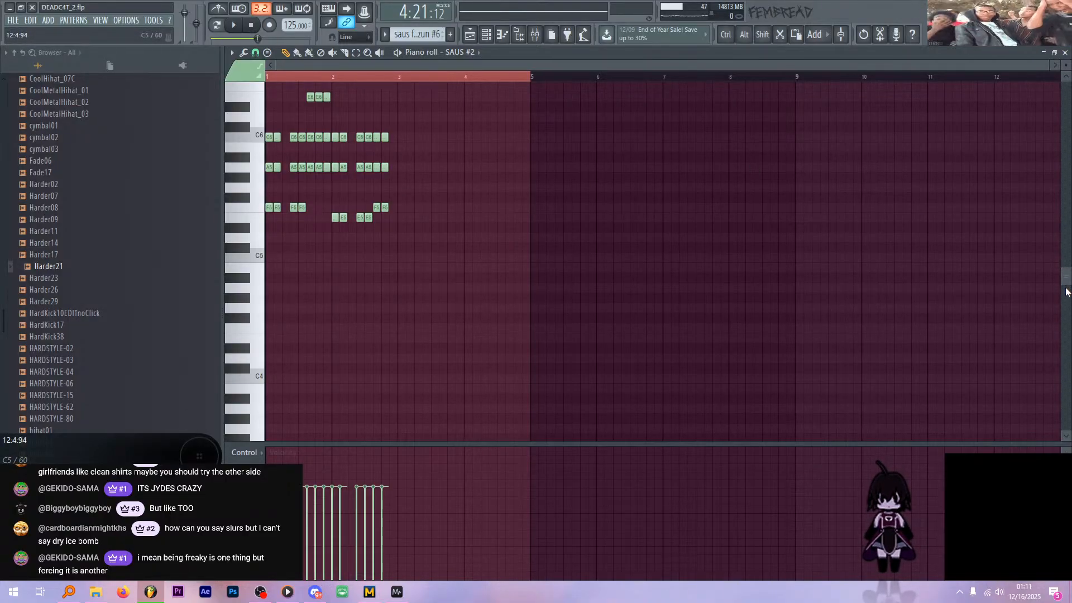
scroll(447, 145, "down", 5, "ctrl")
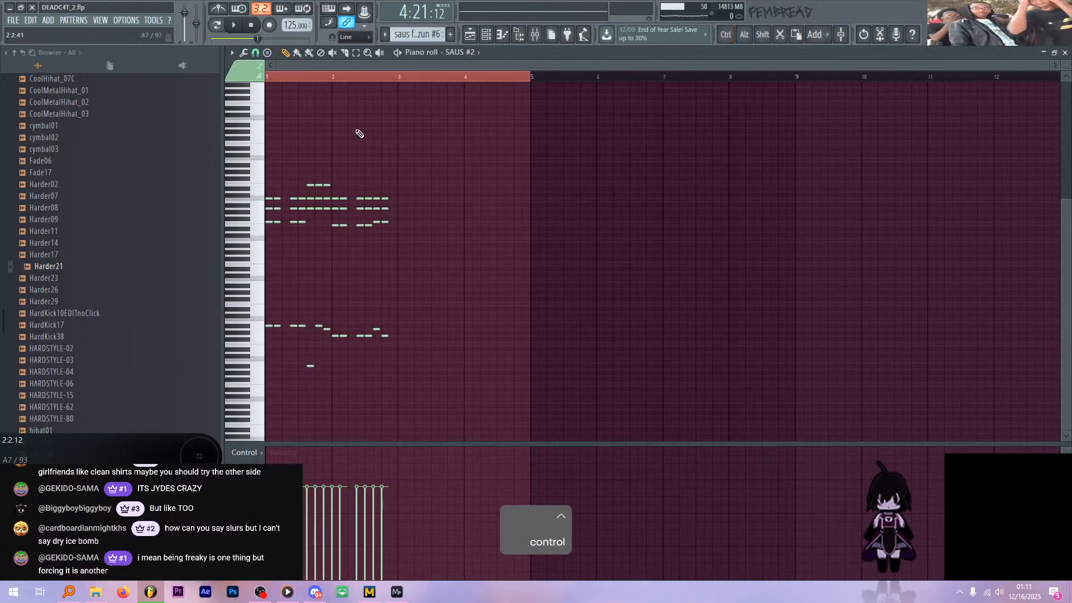
scroll(240, 158, "up", 4, "ctrl")
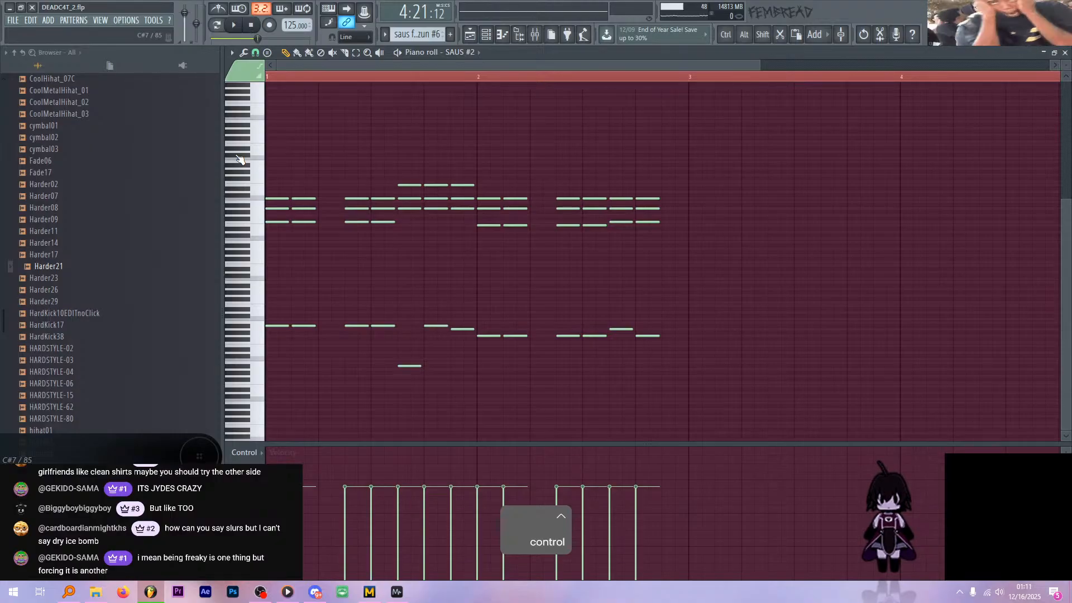
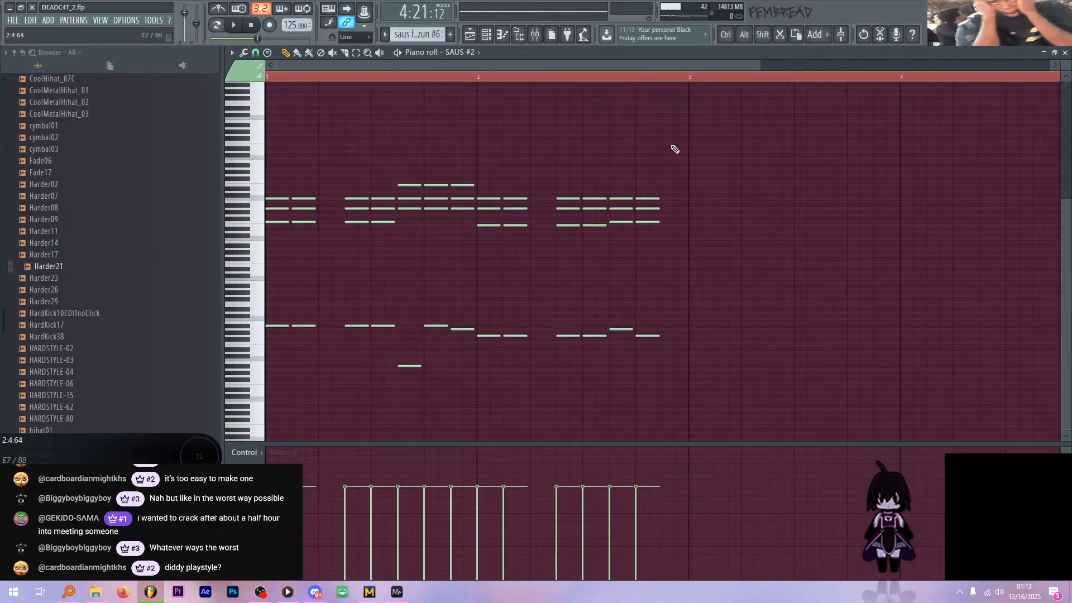
- Play back the SAUS #2 part around bar 2 to hear how the existing two-bar phrase ends
scroll(650, 162, "up", 2)
left_click_drag(584, 158, 558, 154)
key("space")
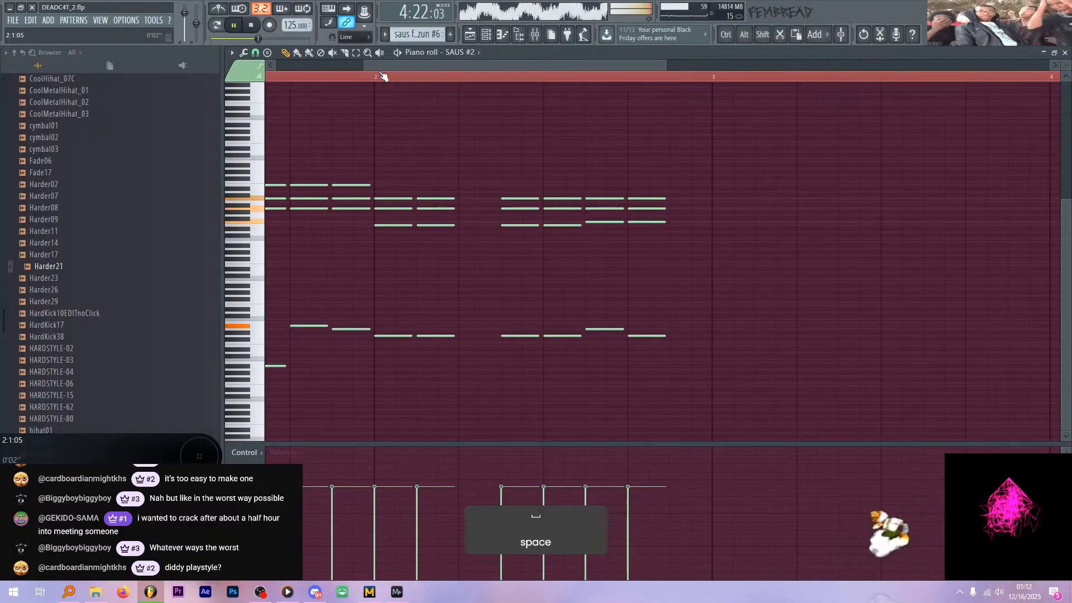
key("p")
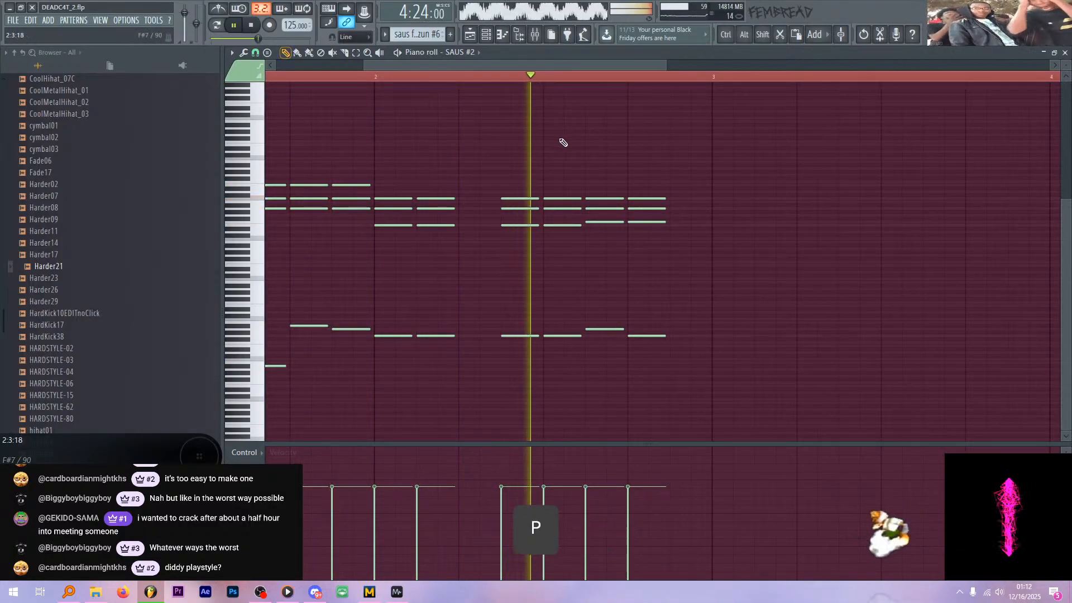
key("space")
scroll(699, 182, "up", 1)
scroll(697, 268, "down", 1)
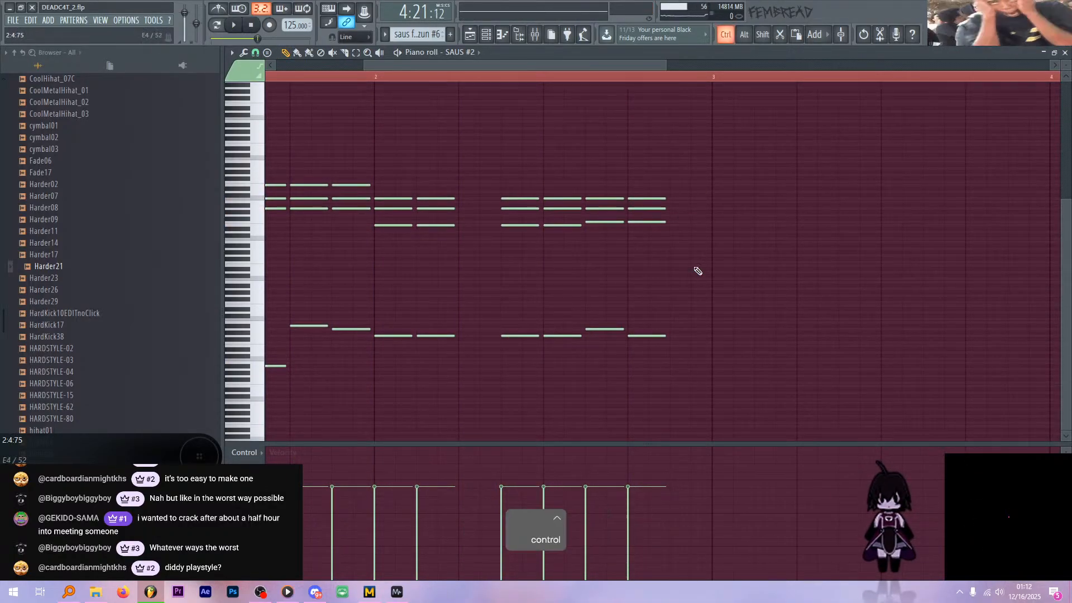
- Add an F2 bass note on the last eighth of bar 2 and a D2 bass note at the start of bar 3
scroll(635, 336, "up", 2, "ctrl")
left_click(636, 341)
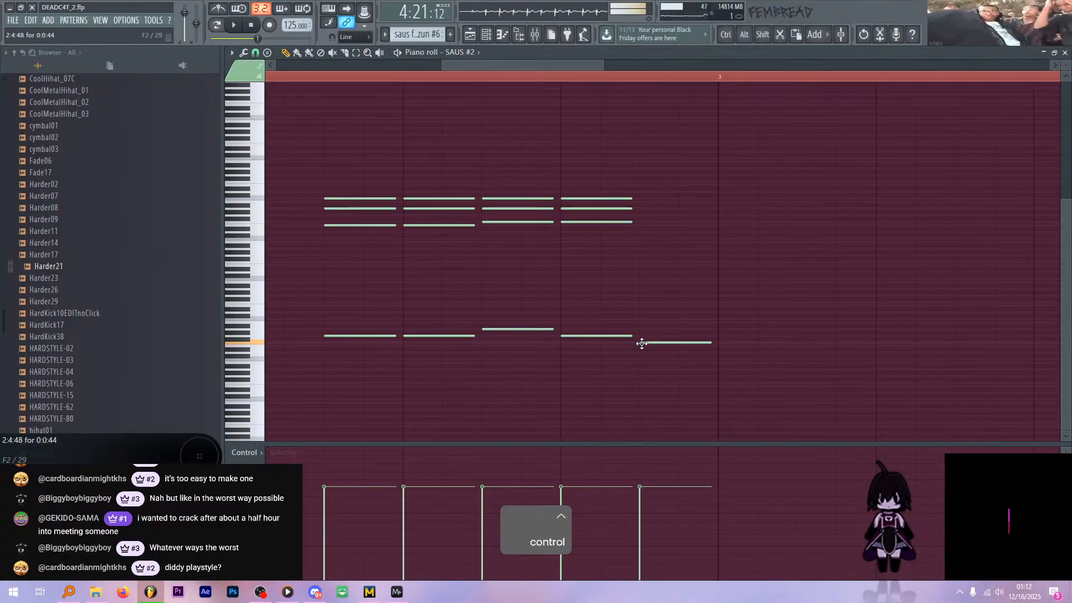
scroll(738, 358, "down", 2, "ctrl")
scroll(751, 335, "down", 2, "ctrl")
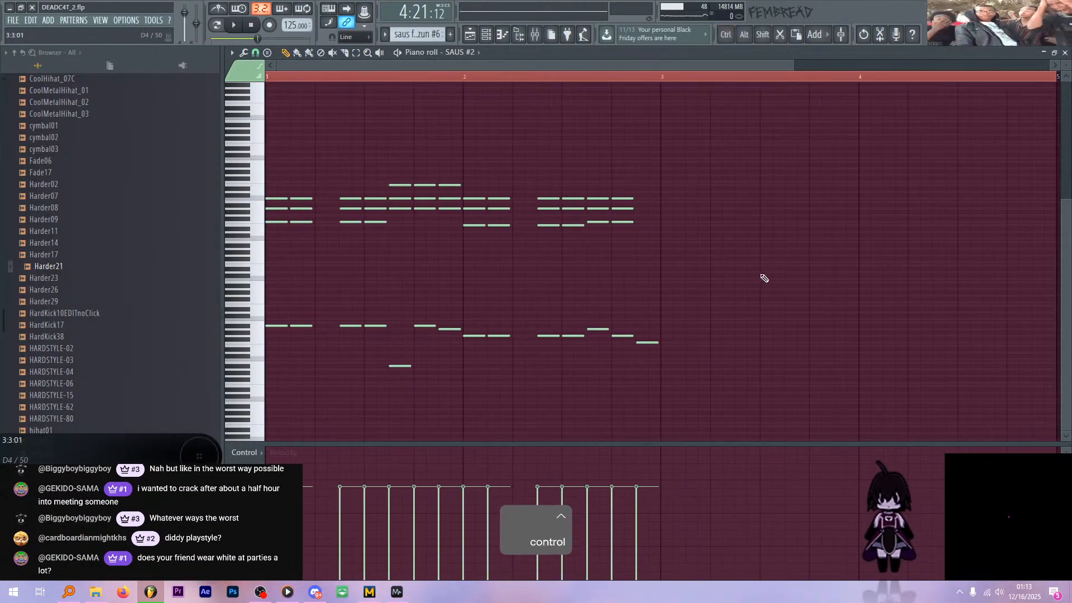
scroll(732, 369, "up", 4, "ctrl")
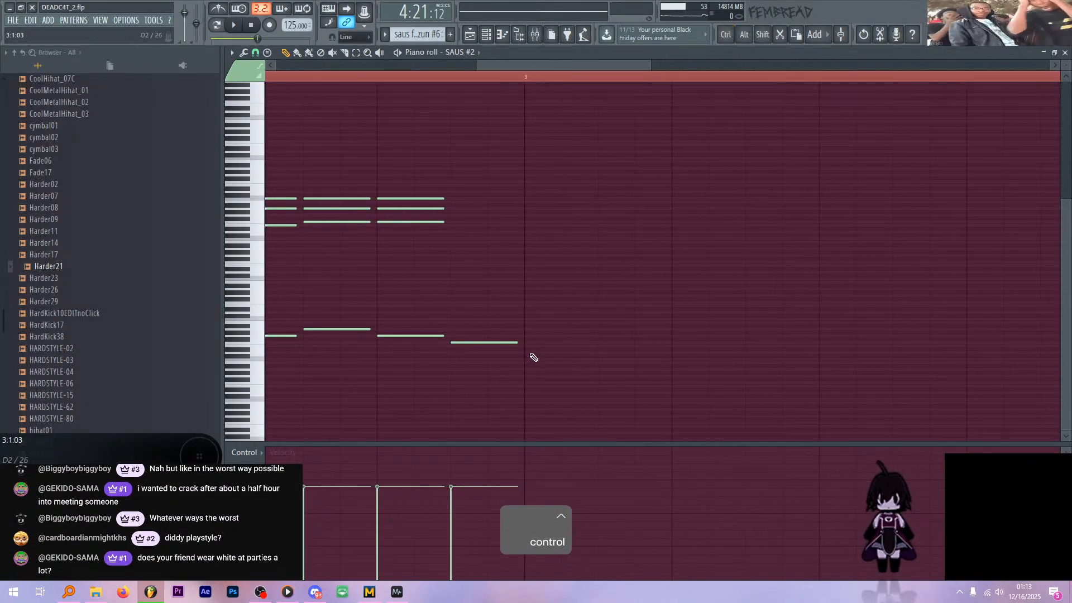
left_click(528, 352)
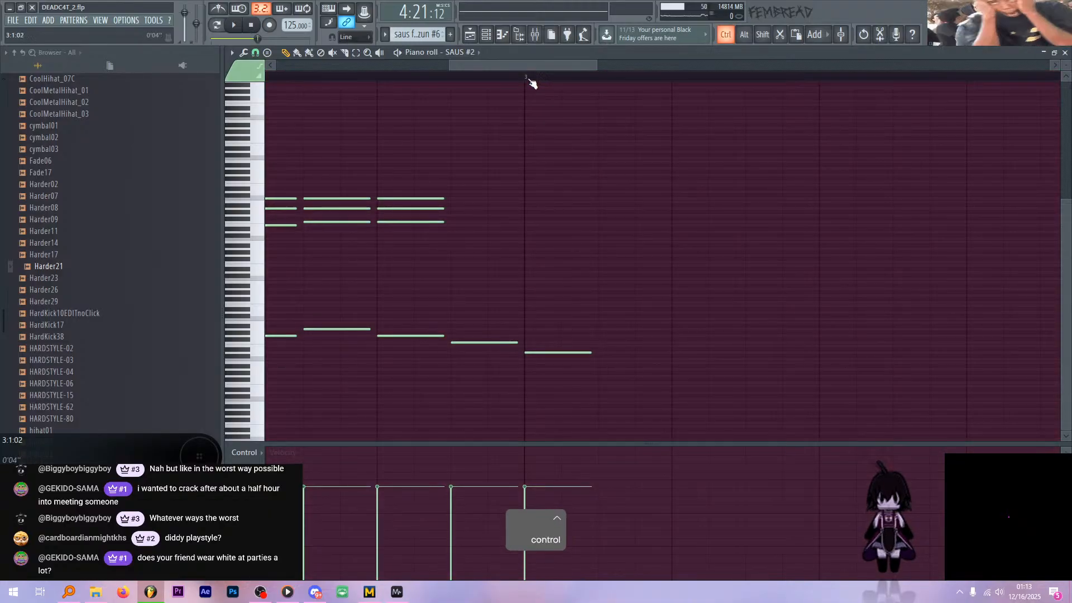
- Repeat the D2 bass note three times so four eighth notes fill the first half of bar 3
left_click_drag(530, 79, 602, 94, "ctrl")
left_click_drag(645, 302, 576, 361, "ctrl")
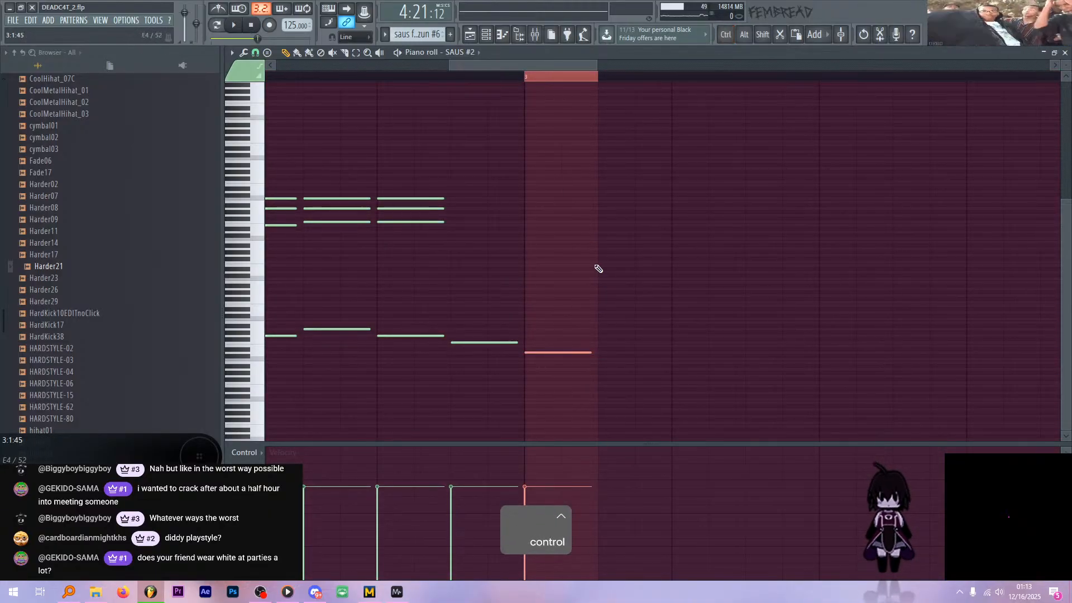
key("ctrl+b")
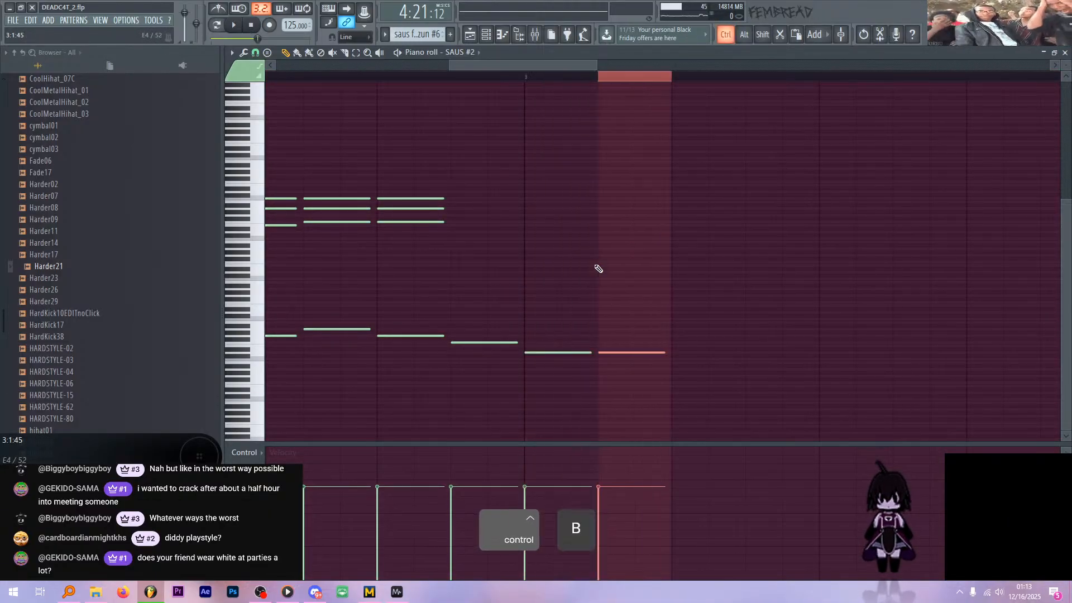
key("ctrl+b")
key("ctrl+b")
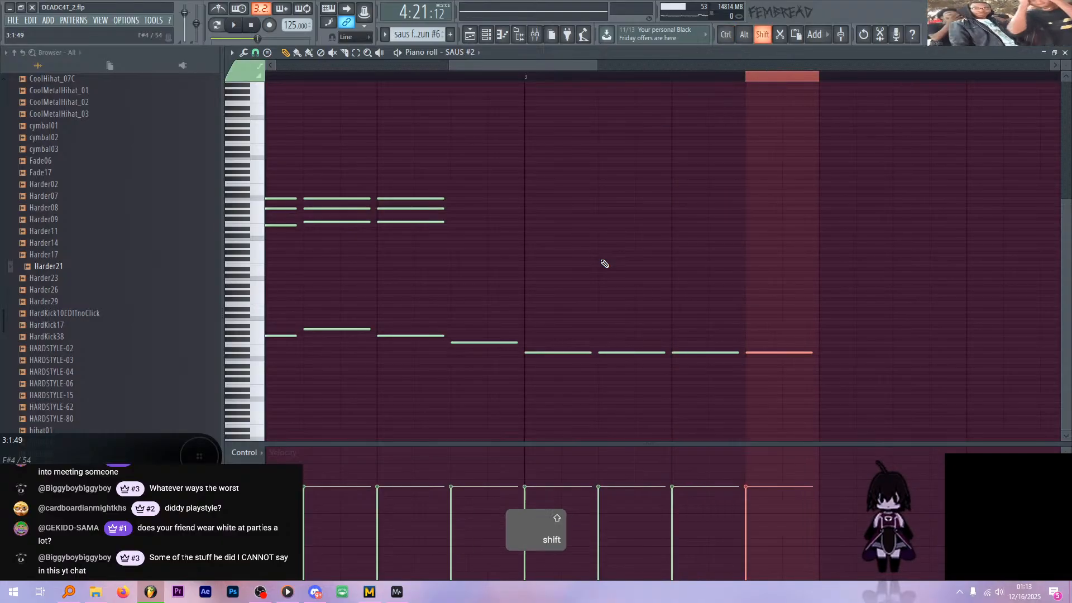
- Lower the fourth bass note of bar 3 to C2 and delete the third one to leave a gap
key("shift+Down")
key("shift+Down")
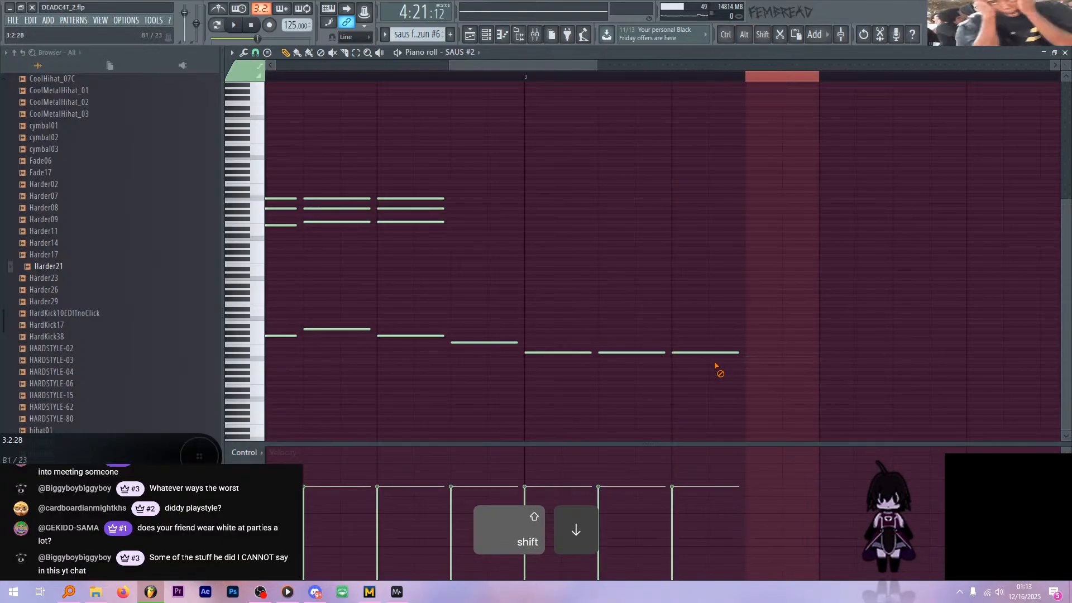
key("ctrl+z")
right_click(716, 353)
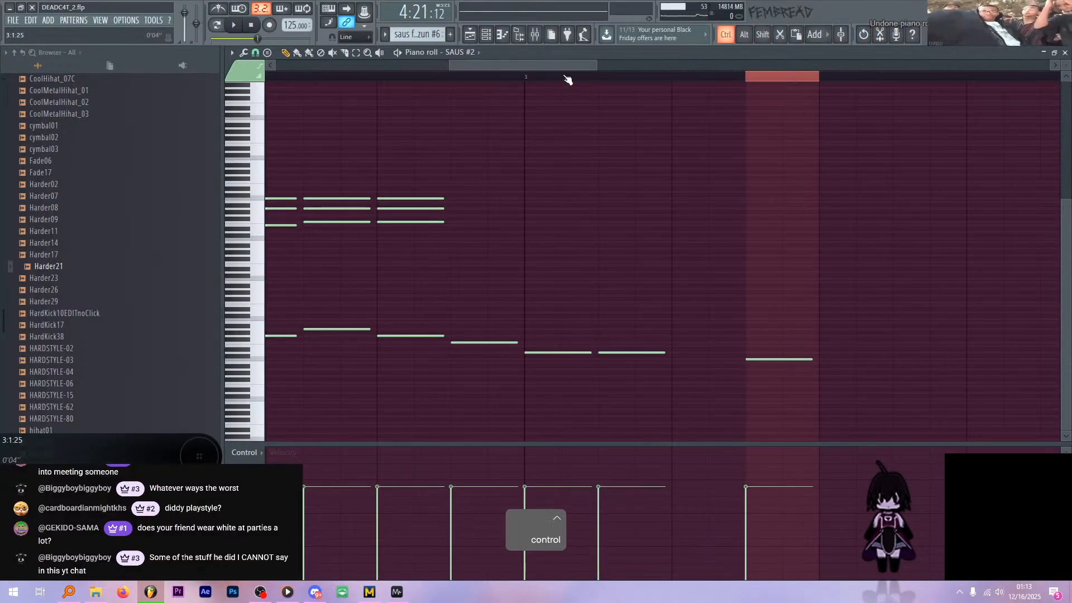
- Select the bass notes in the first half of bar 3 and repeat that half-bar phrase twice, through the middle of bar 4
left_click_drag(816, 77, 524, 78)
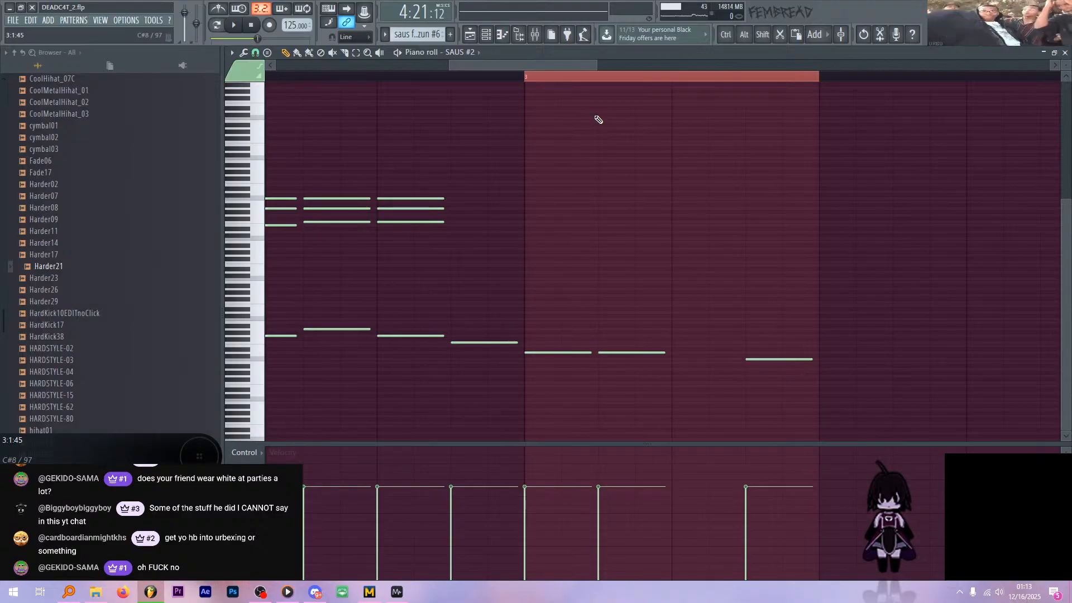
left_click_drag(569, 305, 803, 393)
scroll(701, 234, "down", 4)
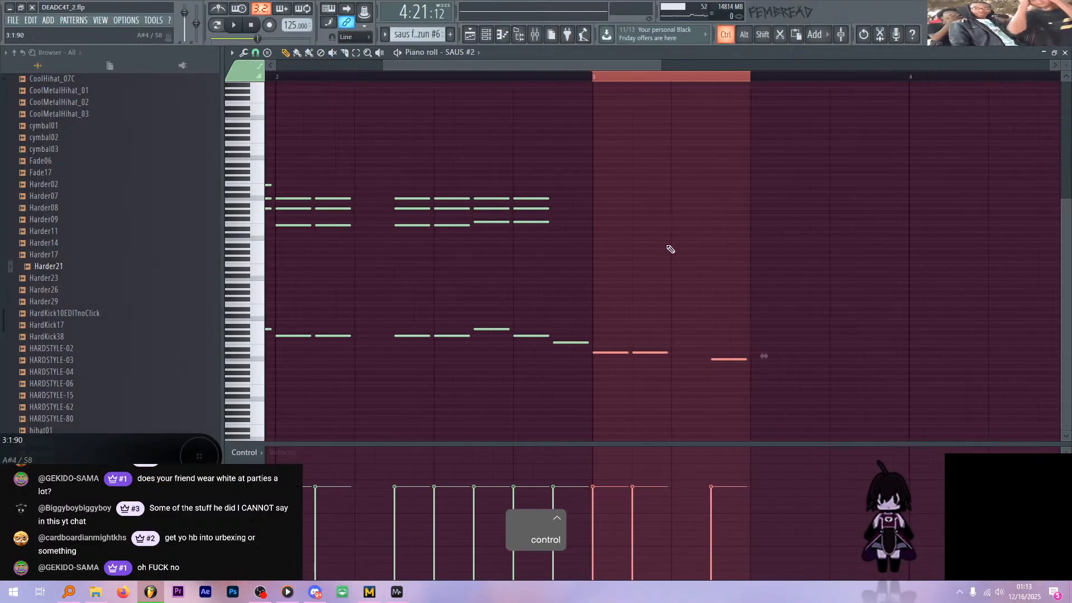
scroll(694, 255, "down", 1)
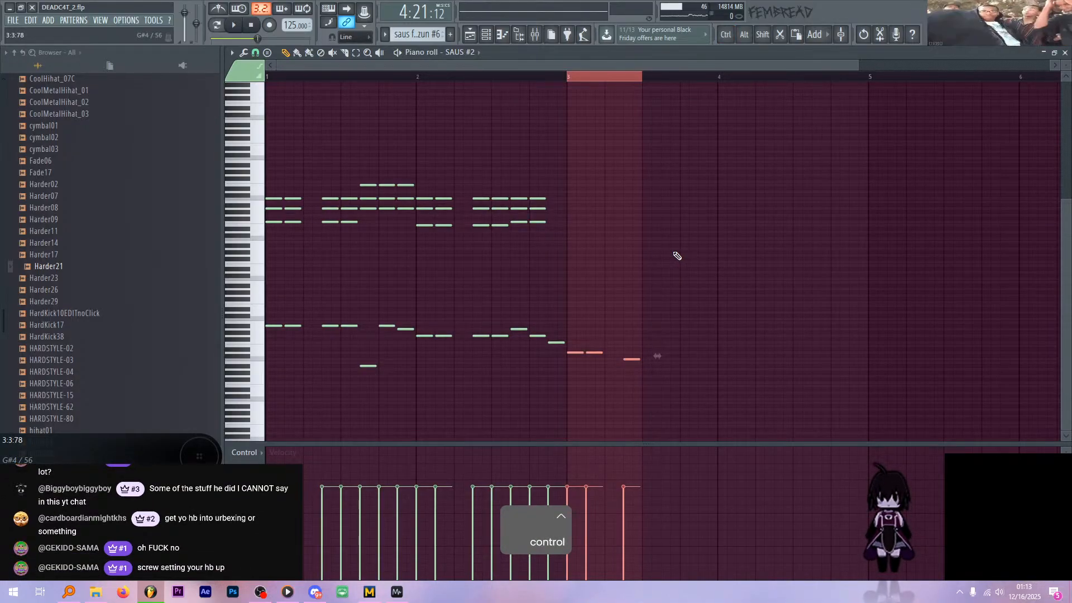
key("ctrl+b")
key("ctrl+b")
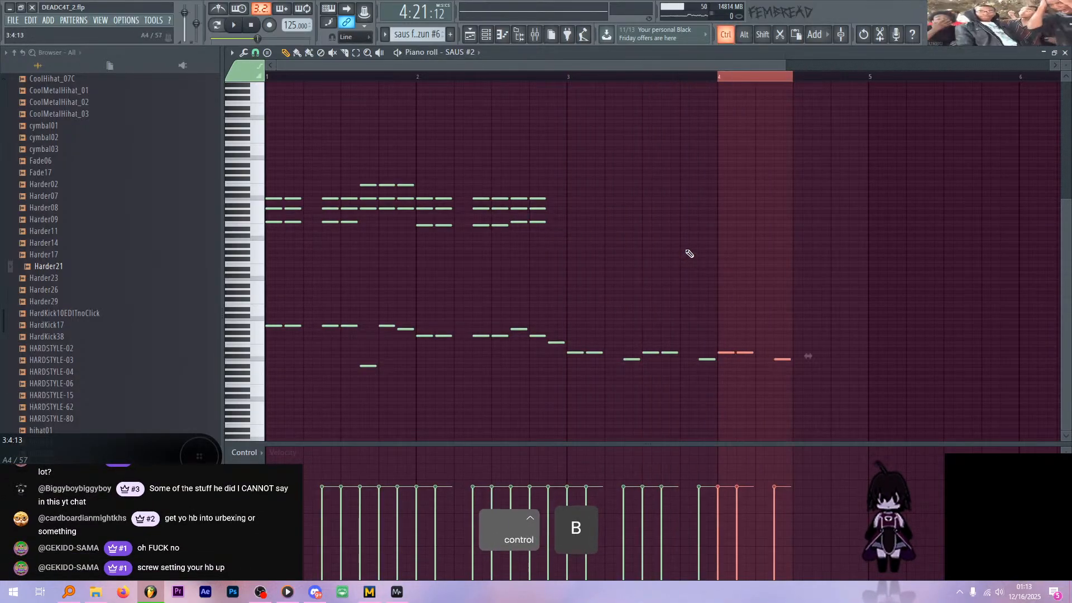
- Raise the first two bass notes of bar 4 to F2 and the third to D2
left_click(730, 311, "ctrl")
scroll(740, 345, "up", 2)
mouse_move(695, 352)
left_mouse_down()
mouse_move(694, 342)
mouse_move(714, 345)
left_mouse_up()
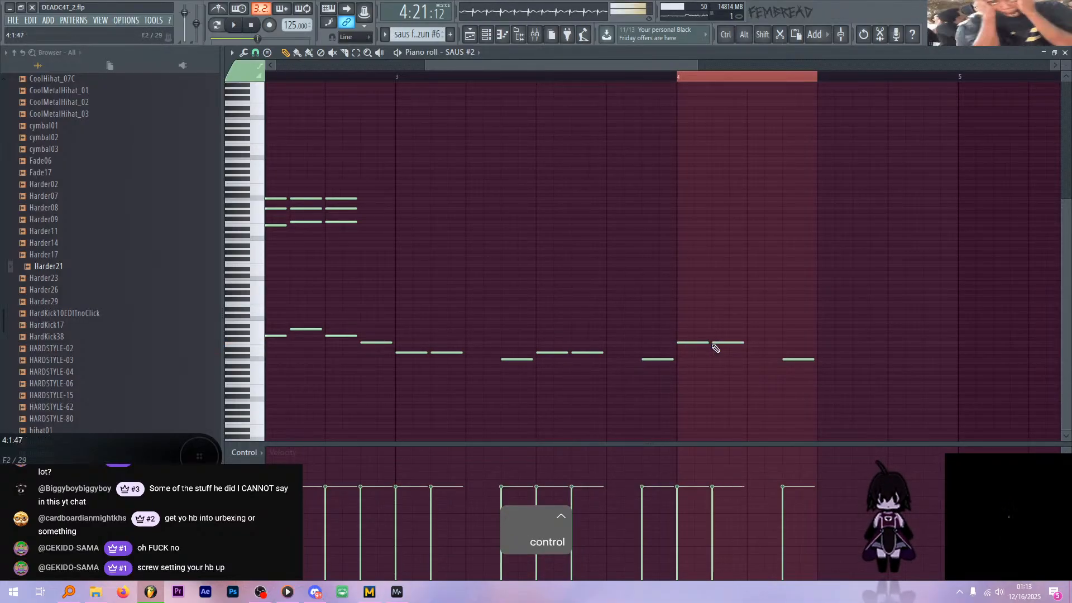
left_click_drag(796, 359, 782, 351)
- Complete bar 4's bass line with an F2 note at mid-bar and a G2 note repeated twice to the bar's end
scroll(858, 358, "up", 1)
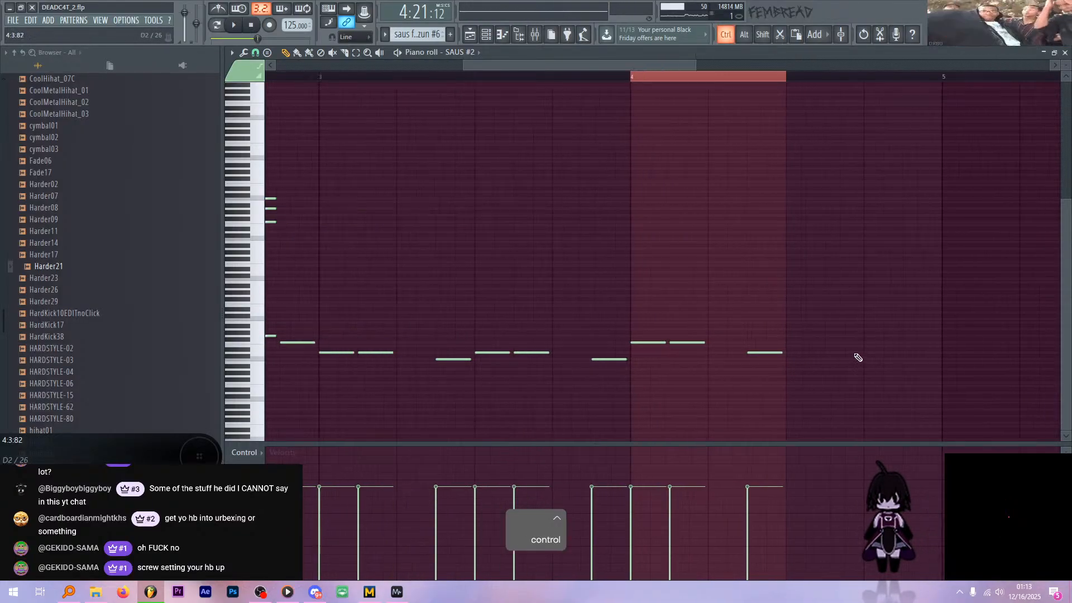
left_click(787, 343)
left_click(831, 336)
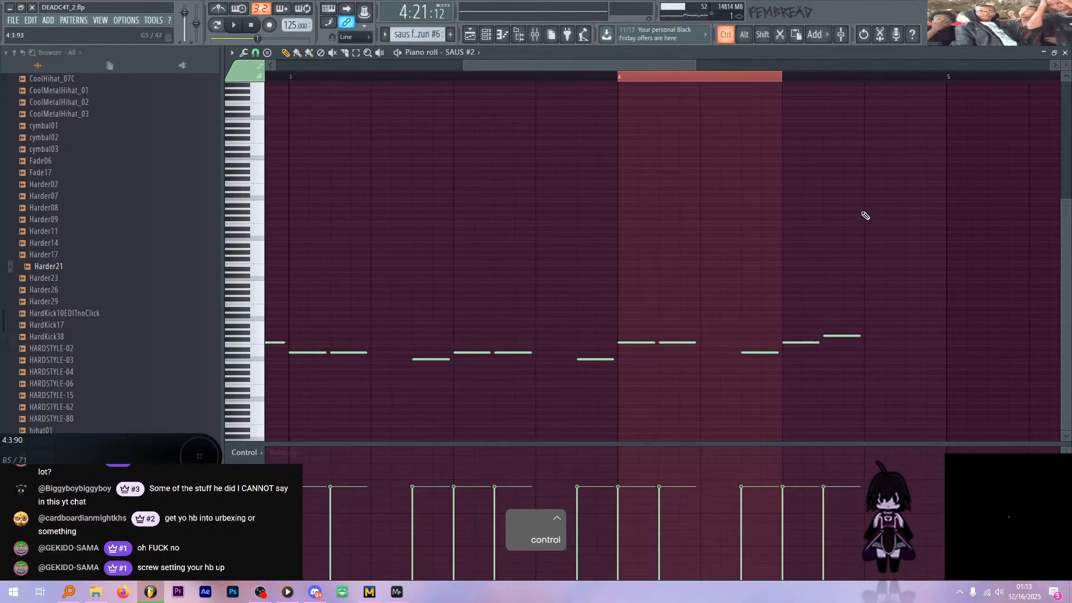
left_click_drag(867, 77, 830, 78)
key("ctrl+b")
key("ctrl+b")
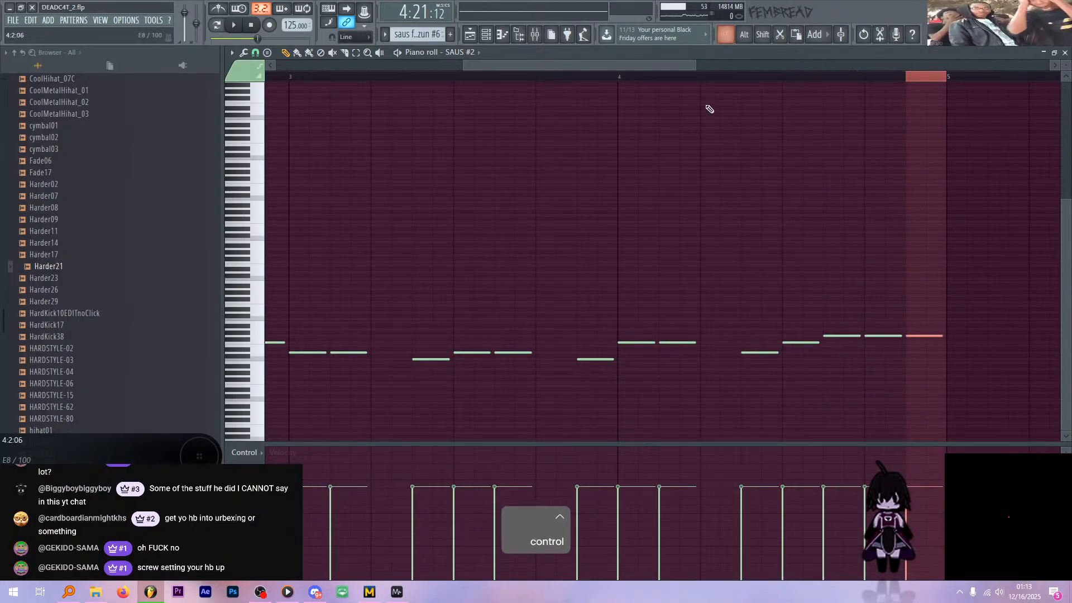
scroll(737, 124, "down", 5)
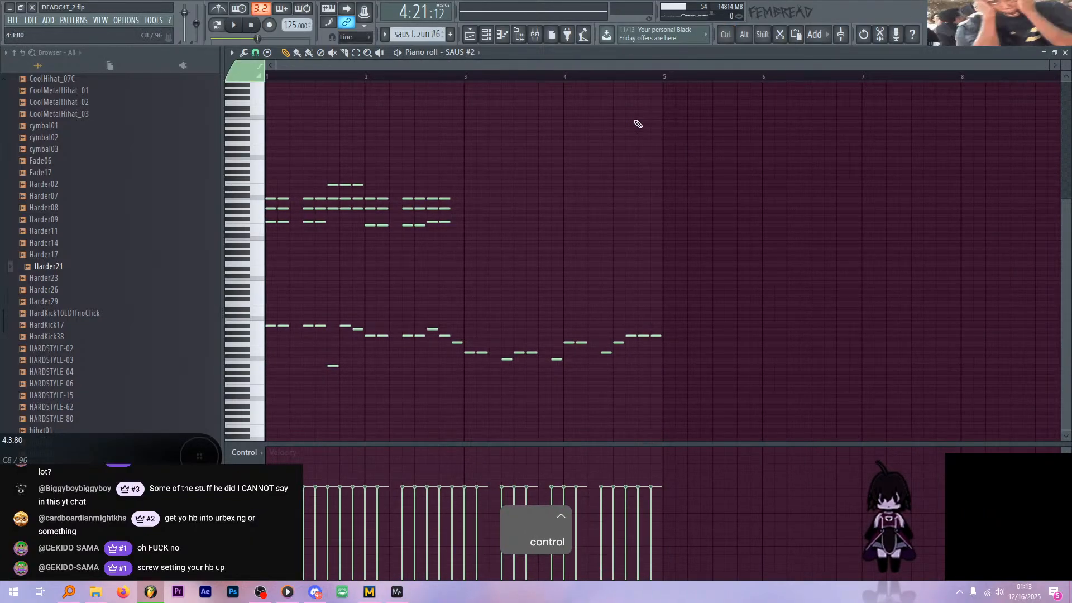
scroll(634, 174, "up", 3)
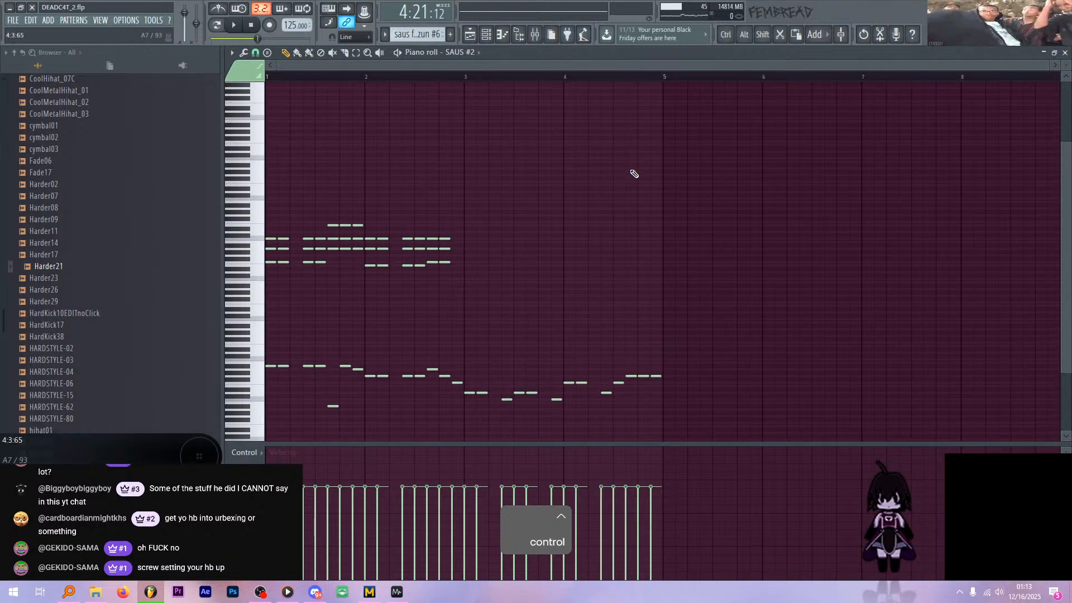
scroll(614, 178, "down", 3)
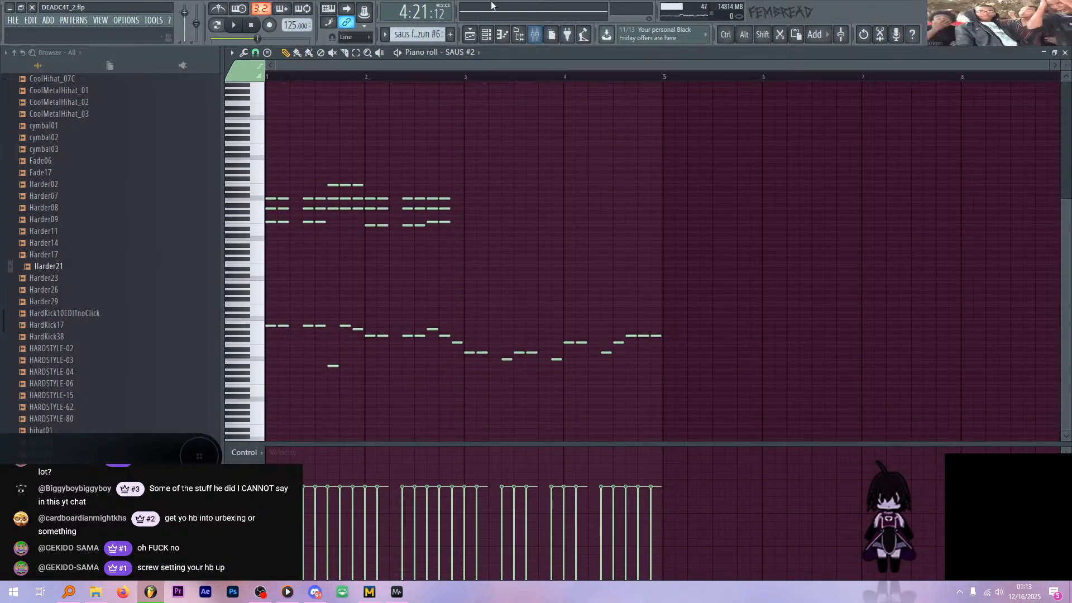
- In the playlist, extend the "saus for no rezun #6" pattern clip on track 90 to end at bar 145
left_click(471, 37)
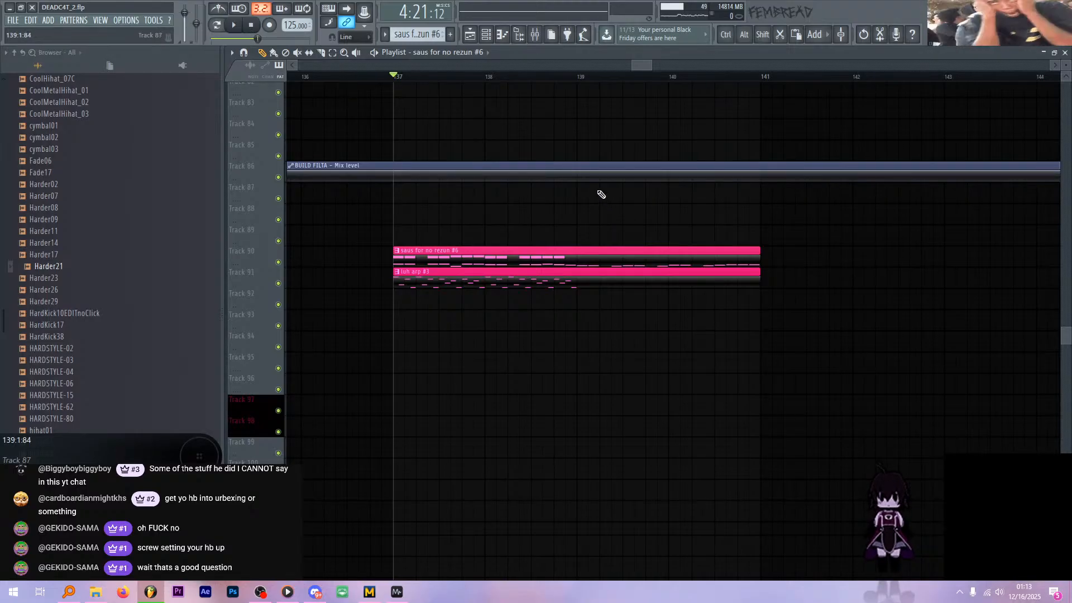
scroll(599, 194, "down", 4)
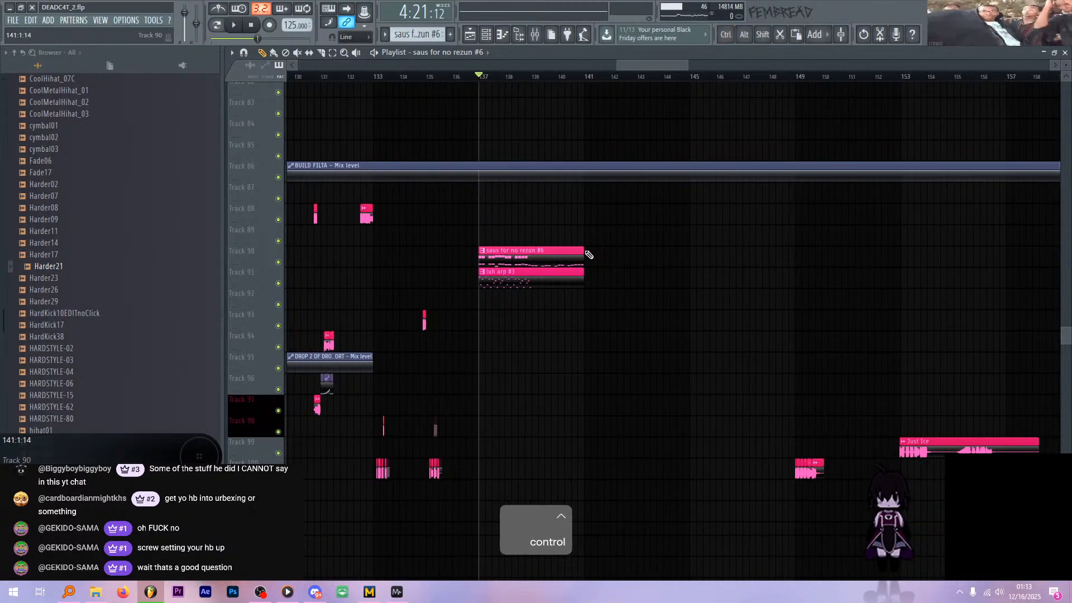
left_click_drag(586, 252, 690, 256)
scroll(613, 223, "up", 5)
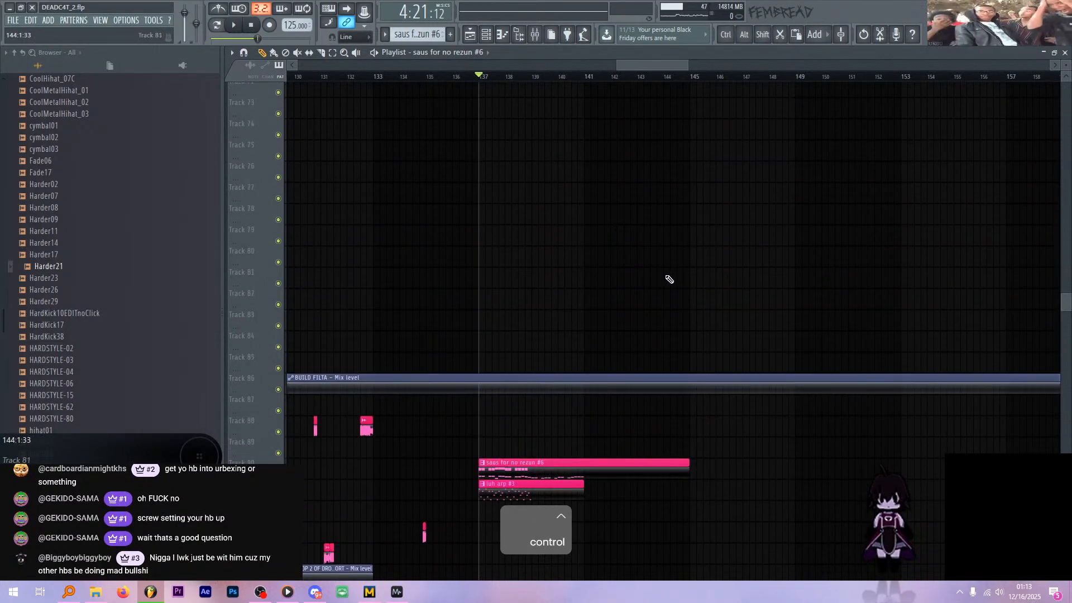
scroll(647, 286, "down", 2)
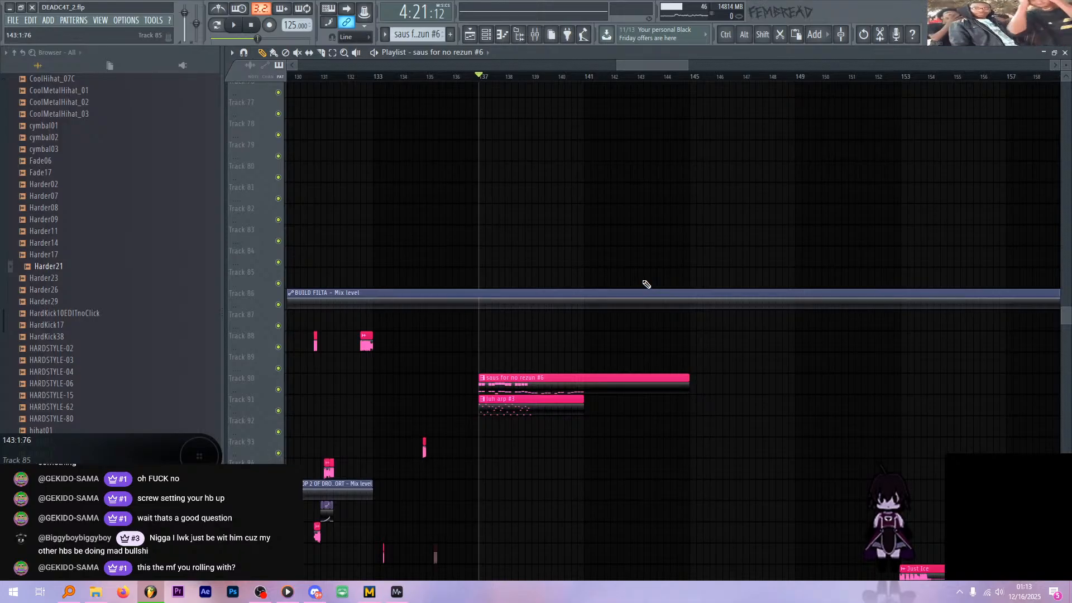
scroll(647, 285, "down", 1)
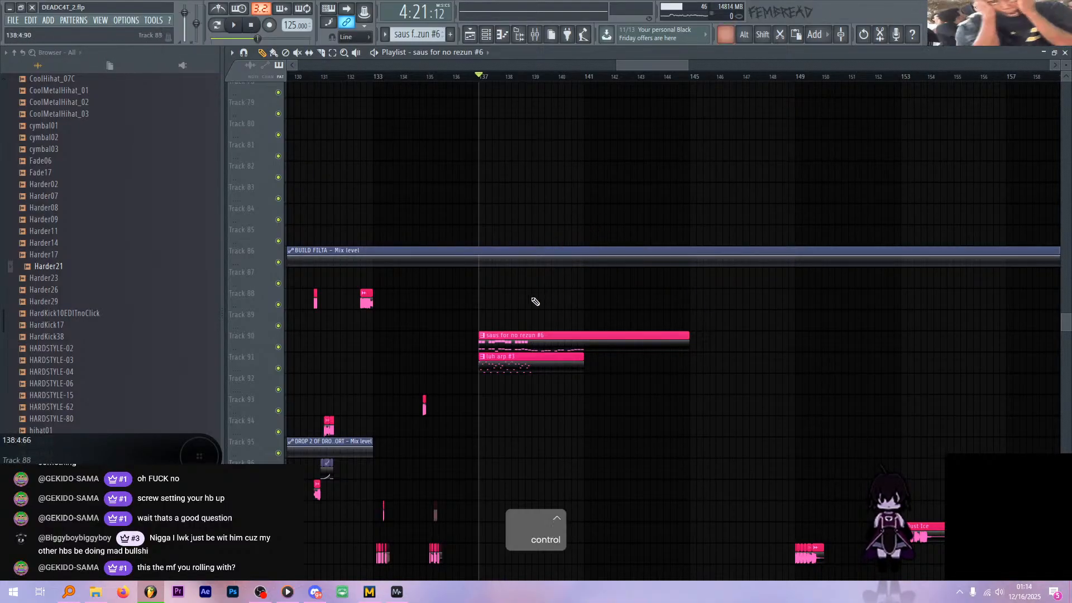
scroll(541, 335, "up", 2)
- In the "saus for no rezun #6" clip's piano roll, copy the last upper chord into the following slot, directly before bar 3
double_click(541, 335)
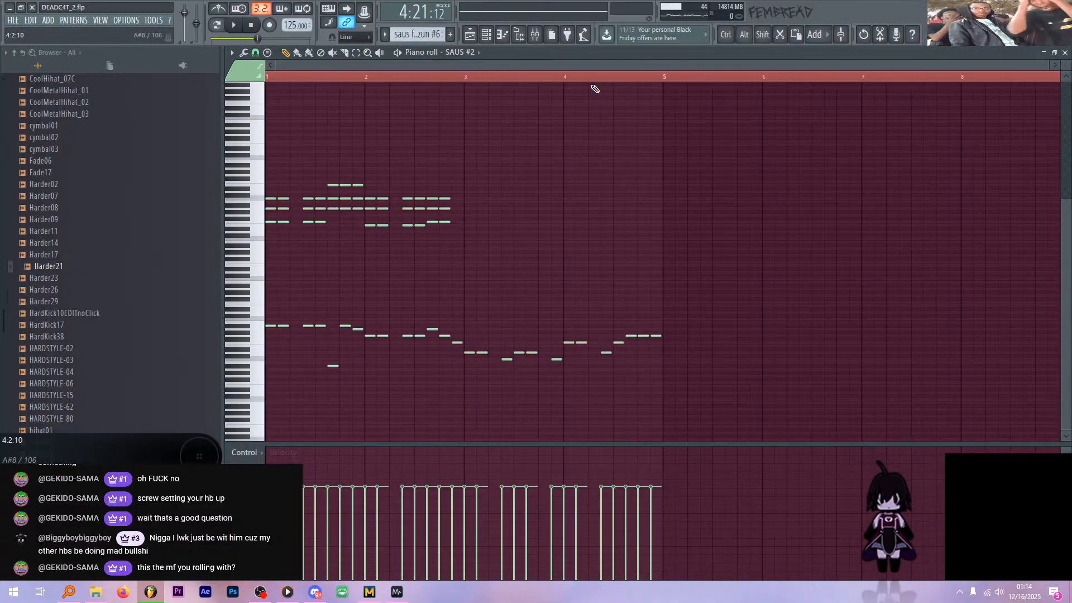
scroll(447, 182, "up", 5)
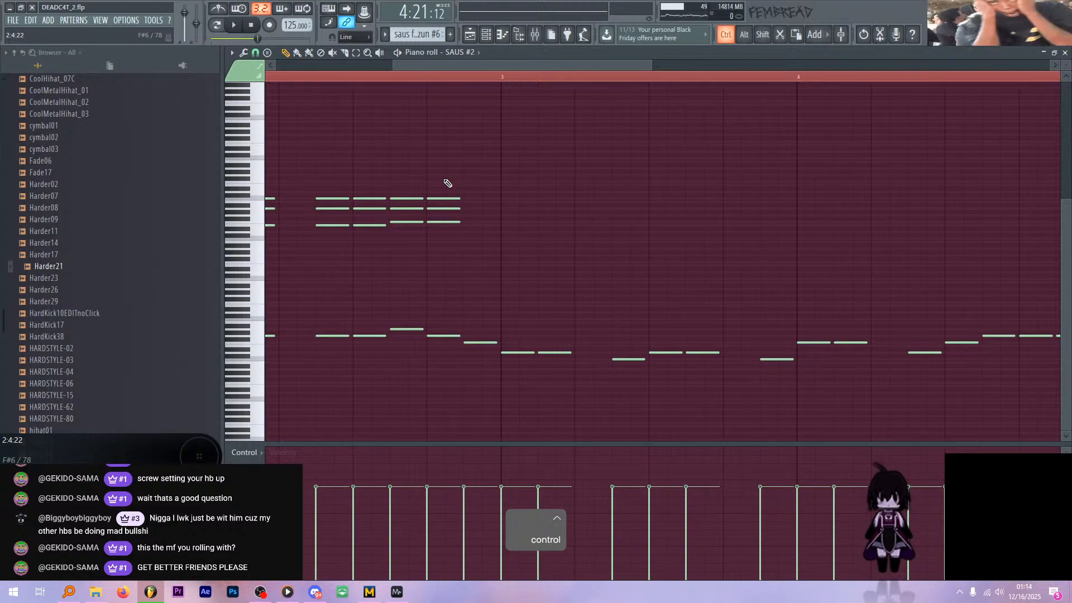
scroll(447, 183, "up", 2)
left_click_drag(490, 238, 443, 184)
left_click_drag(440, 222, 489, 223)
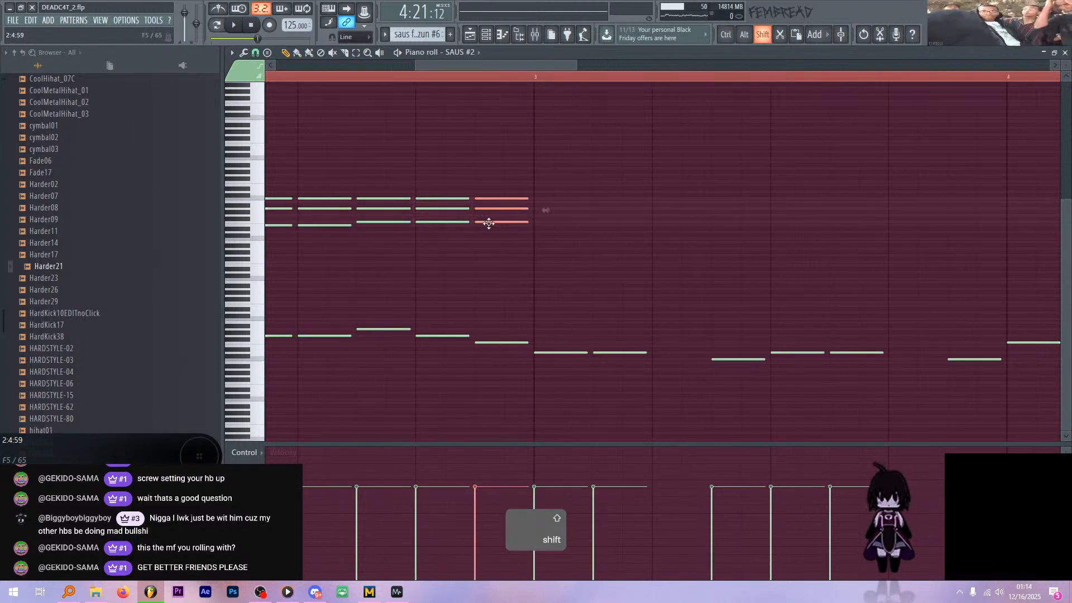
left_click(540, 236)
scroll(539, 236, "down", 4)
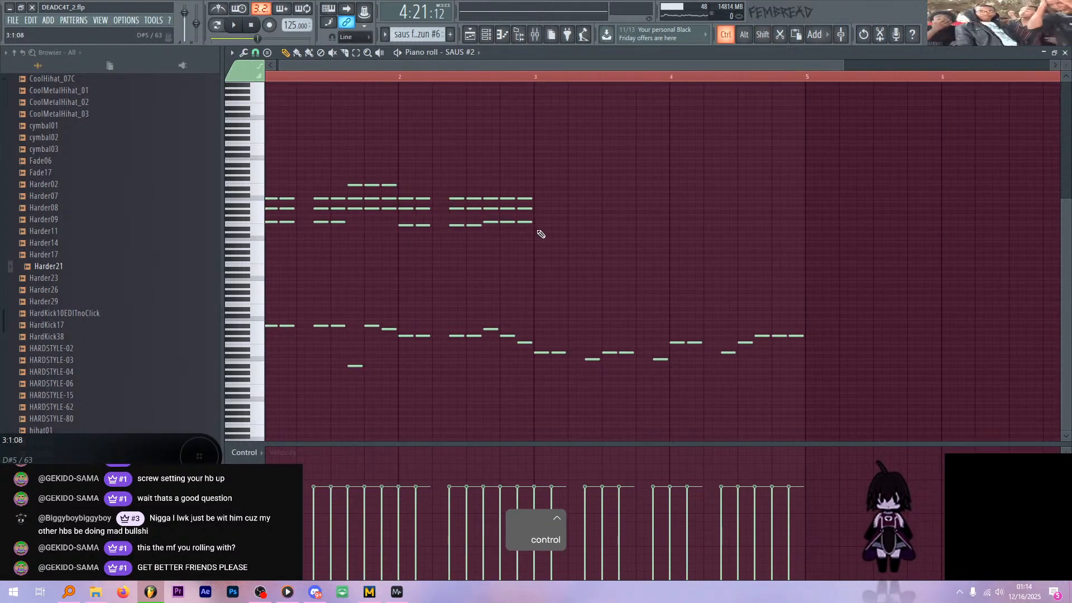
- Draw a three-note chord at the start of bar 3 with E5, G5 and the previous chord's top note
scroll(540, 232, "up", 3)
left_click(535, 225)
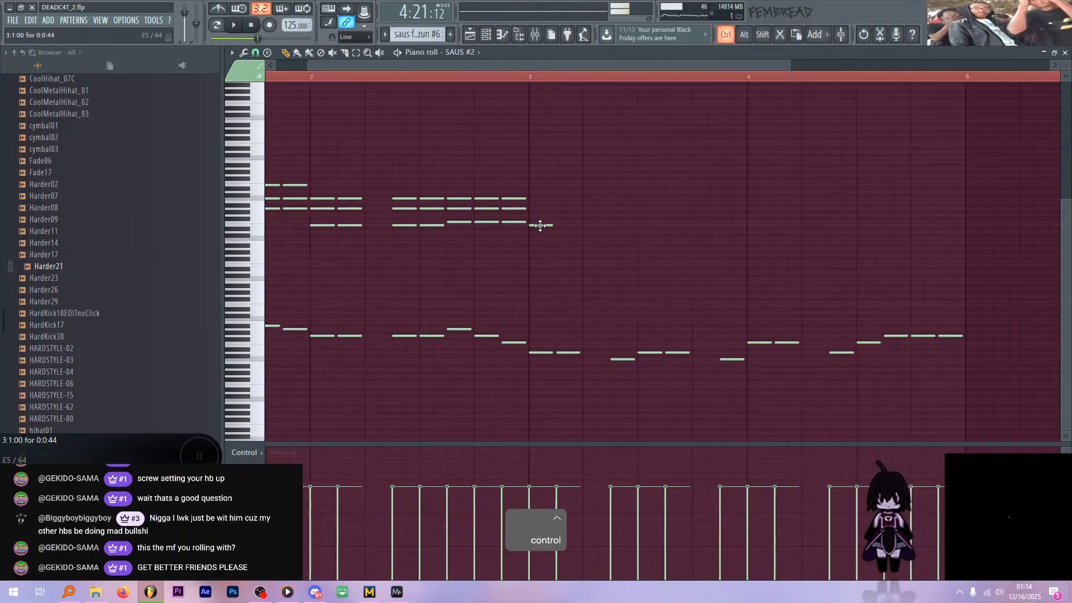
scroll(540, 226, "down", 4)
scroll(466, 222, "up", 5)
left_click(458, 215)
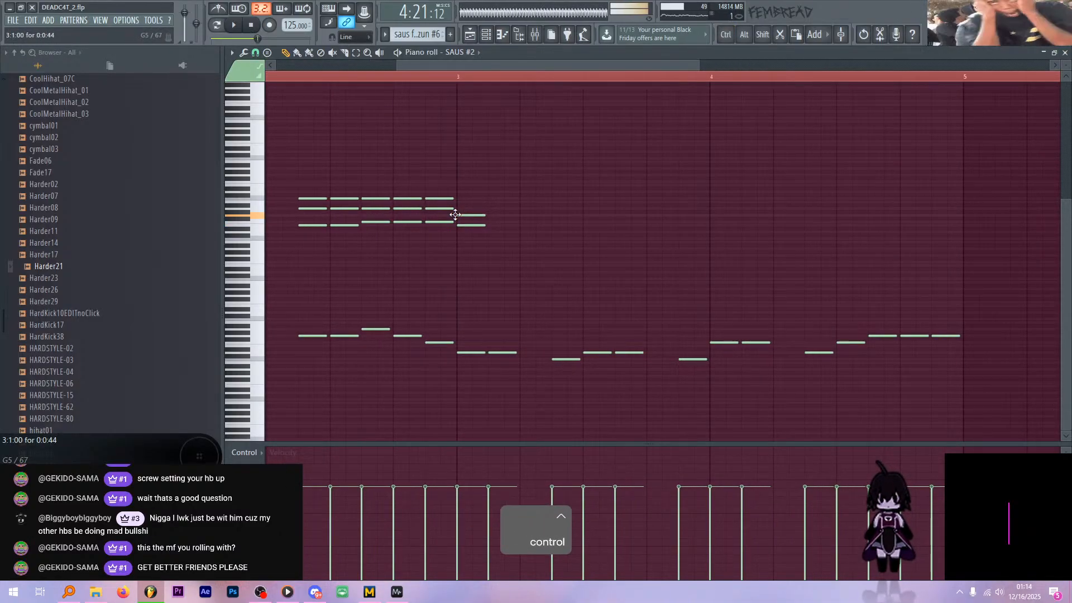
left_click(459, 198)
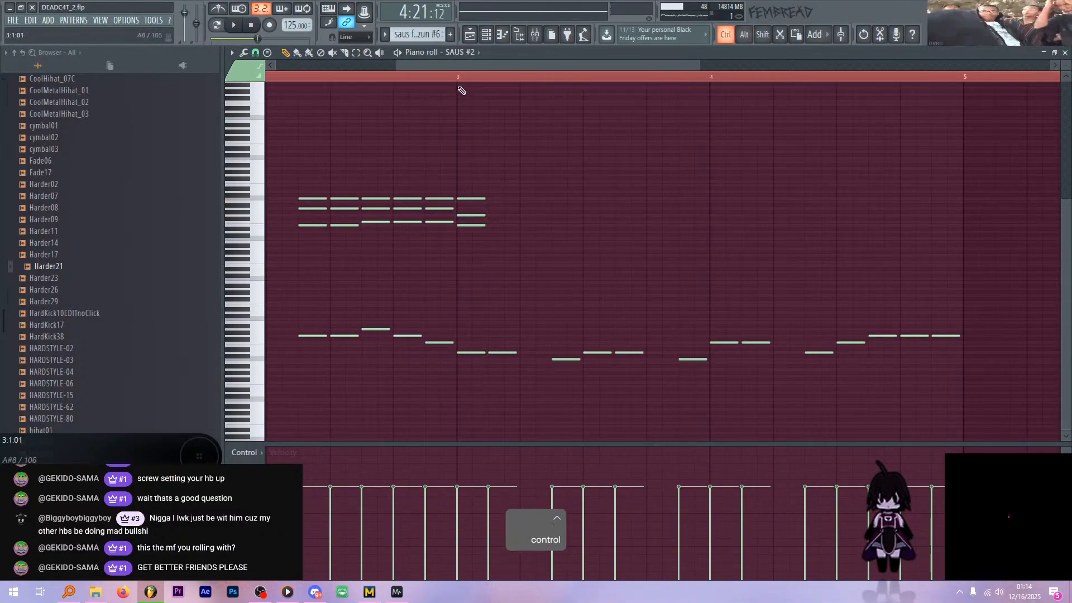
- Copy the bar 3 chord to the next slot and to 3:2:48, following the bass rhythm
left_click_drag(547, 274, 470, 184)
left_click_drag(471, 225, 570, 233)
left_click(568, 214, "ctrl")
key("ctrl+z")
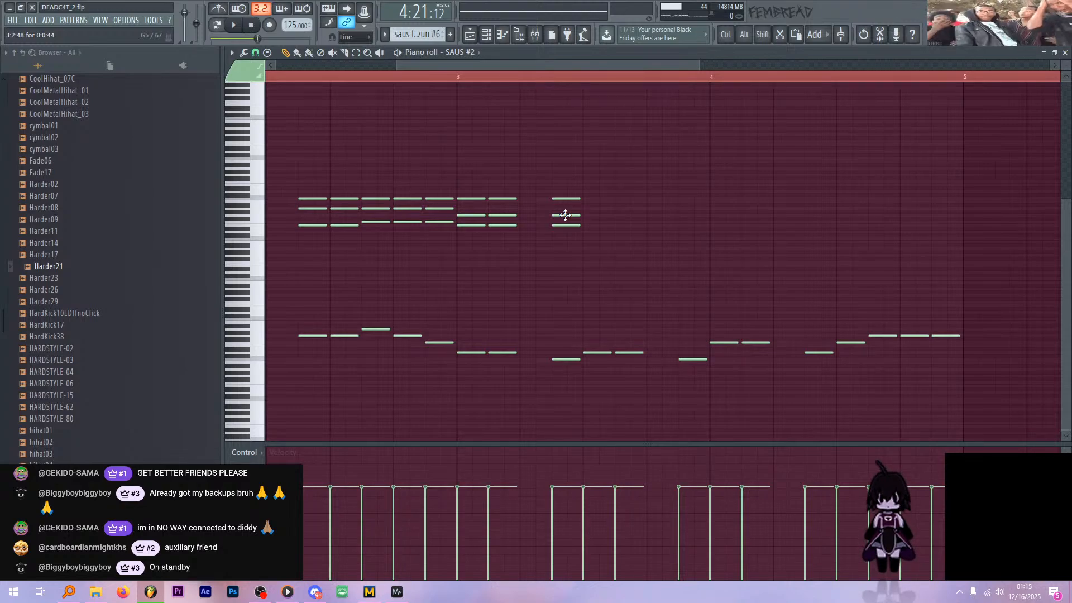
- Audition the bar 3 chords and lower the top note of the chord at 3:2:48 to the earlier chords' middle pitch
left_click_drag(584, 233, 563, 189)
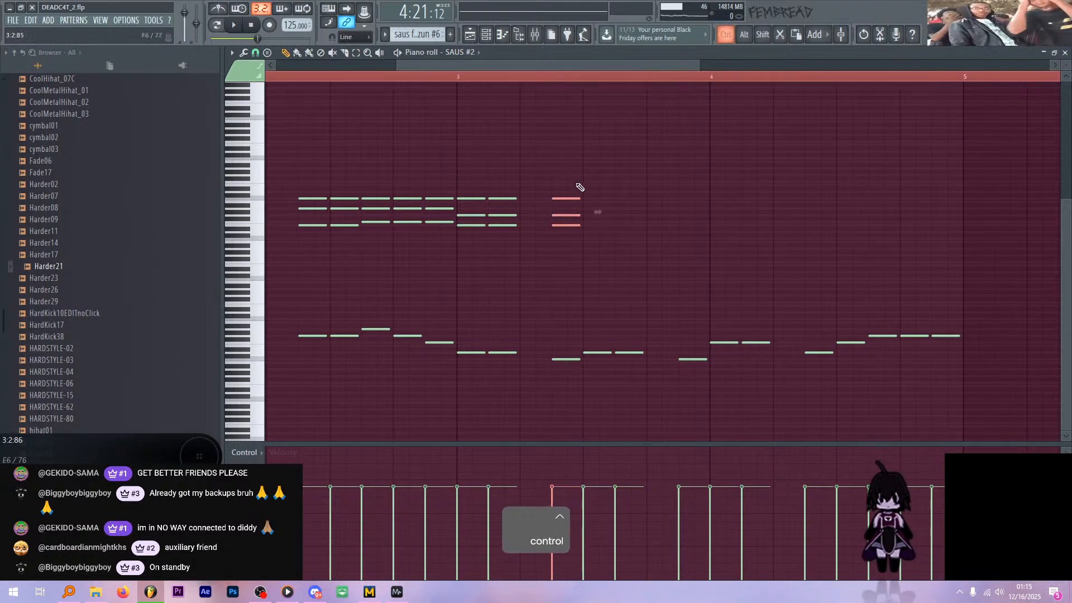
scroll(583, 163, "up", 2)
scroll(481, 162, "down", 5)
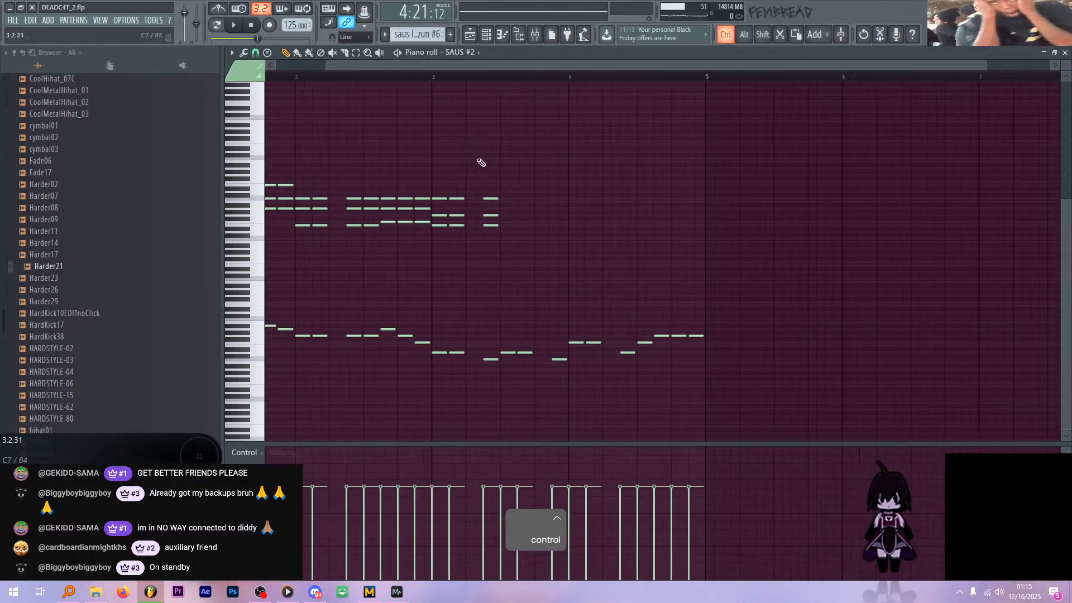
scroll(510, 220, "up", 4)
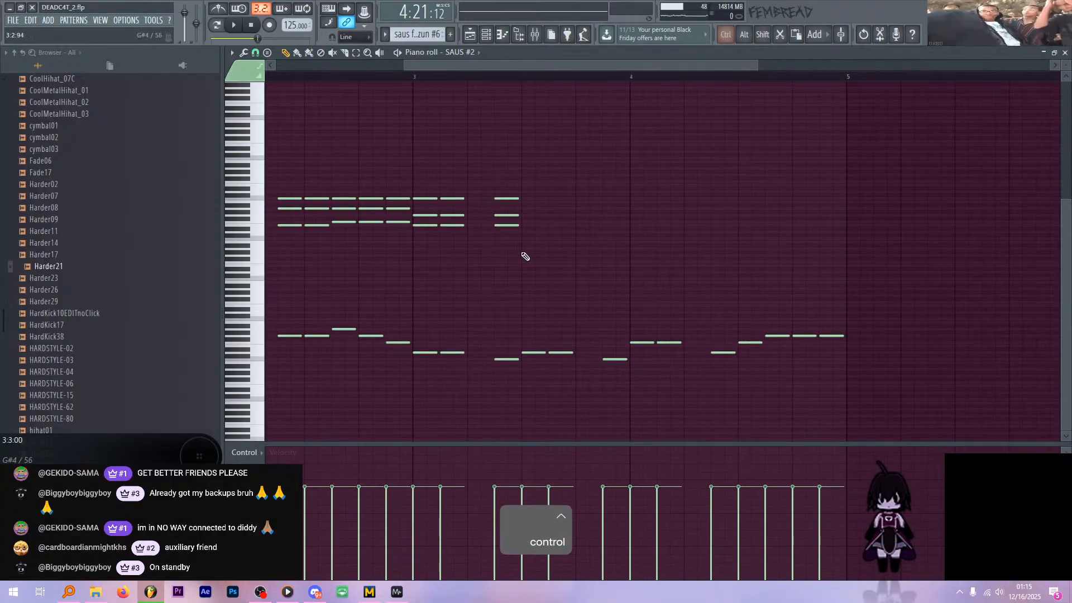
scroll(537, 254, "up", 1)
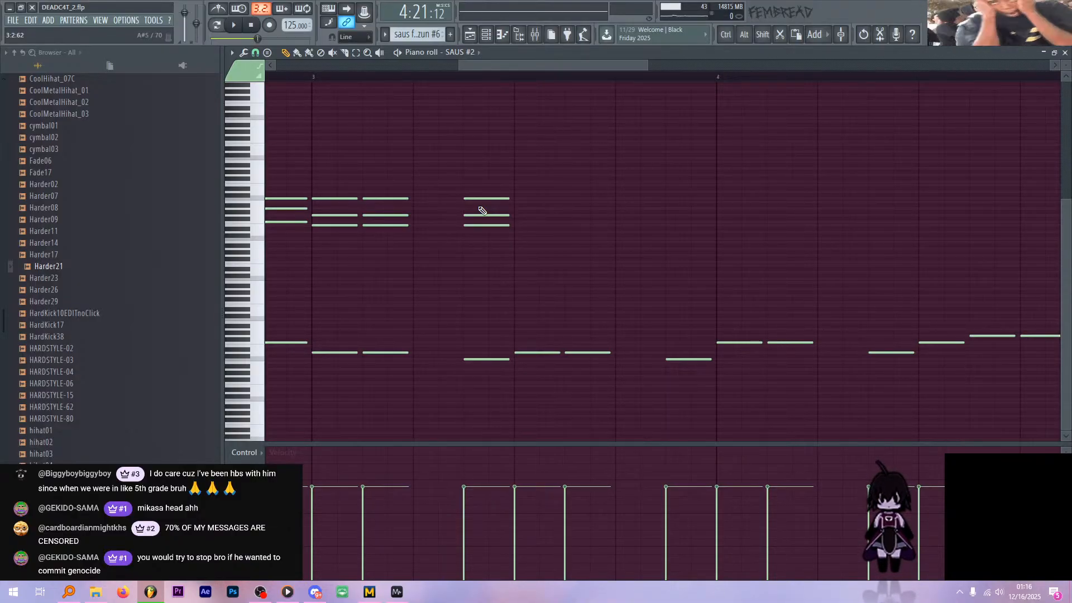
scroll(536, 170, "down", 2)
right_click(412, 146, "alt")
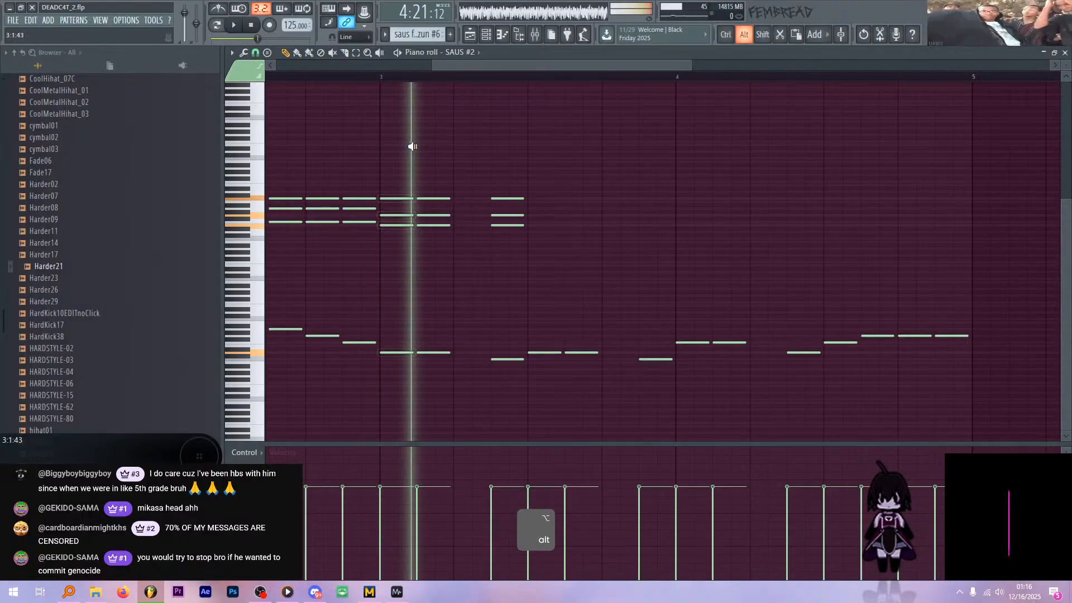
right_click(503, 161, "alt")
scroll(489, 168, "up", 2)
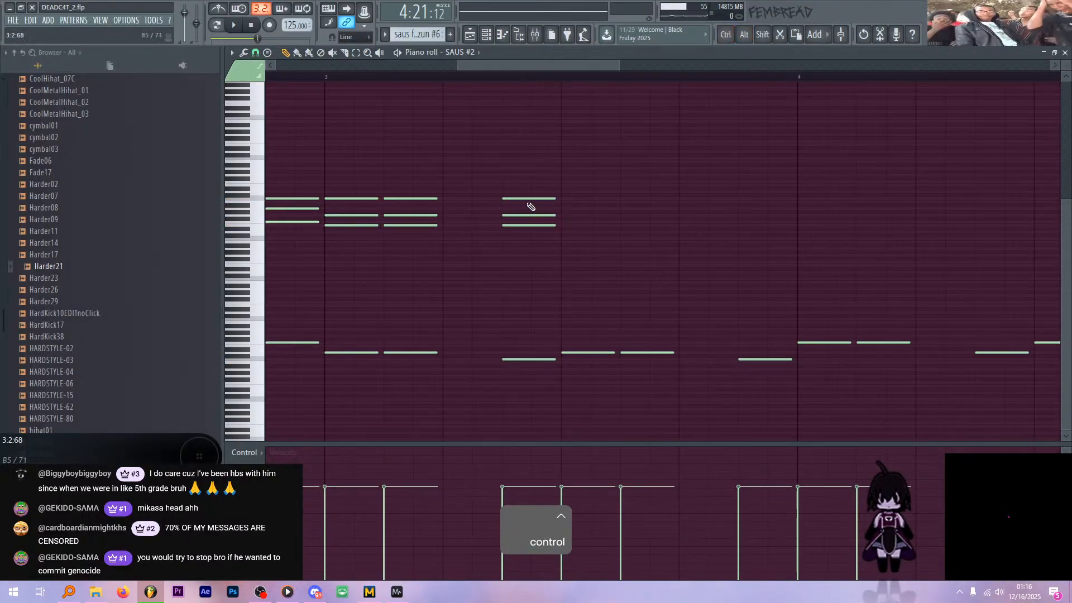
left_click_drag(524, 199, 523, 215)
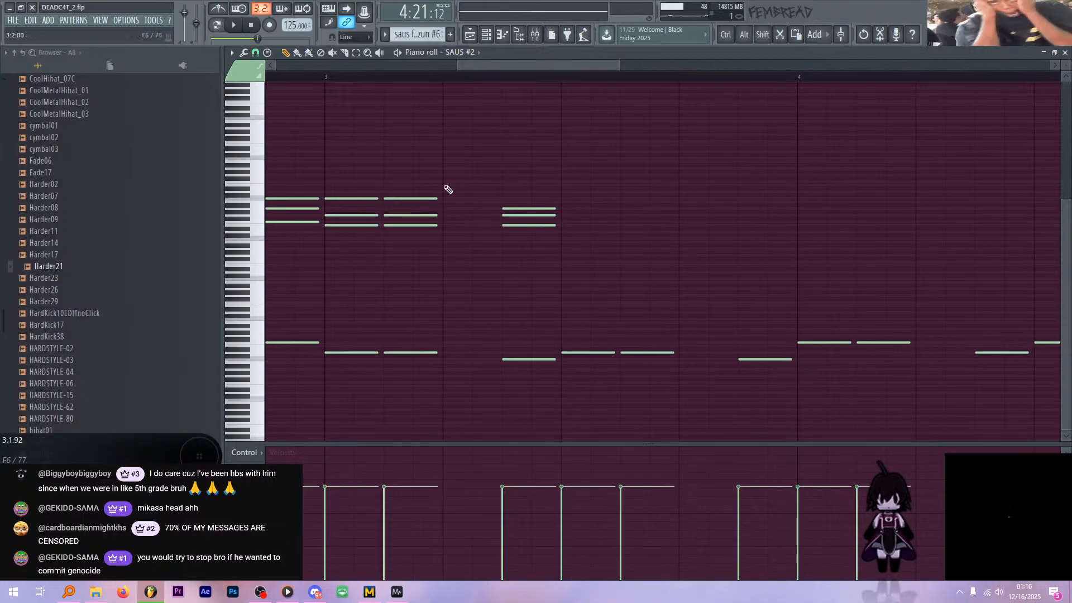
- Play back the chords from the start of bar 3
right_click(416, 168, "alt")
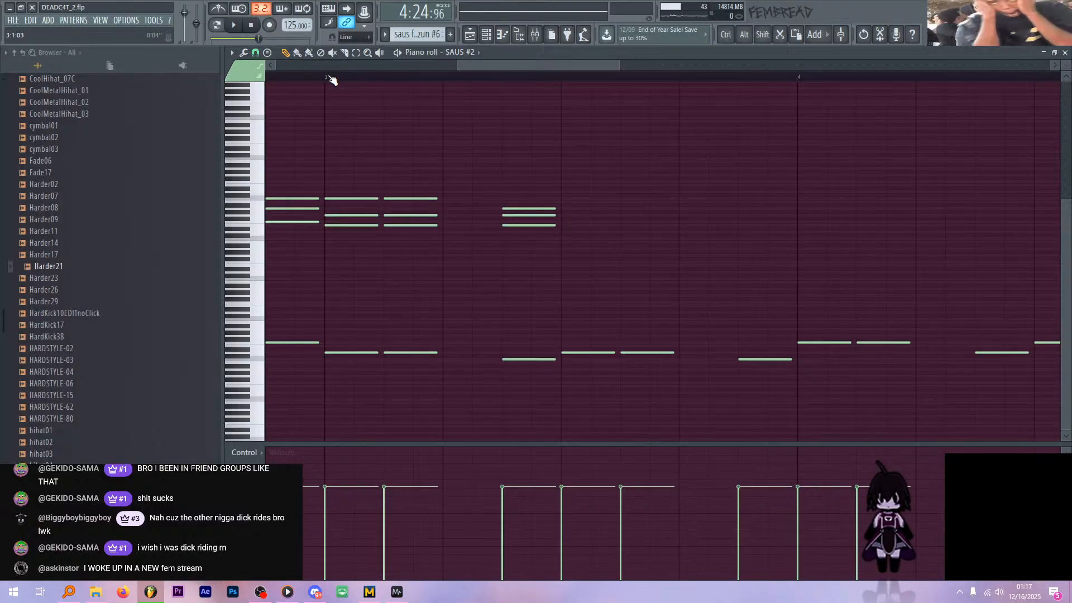
scroll(460, 143, "down", 2)
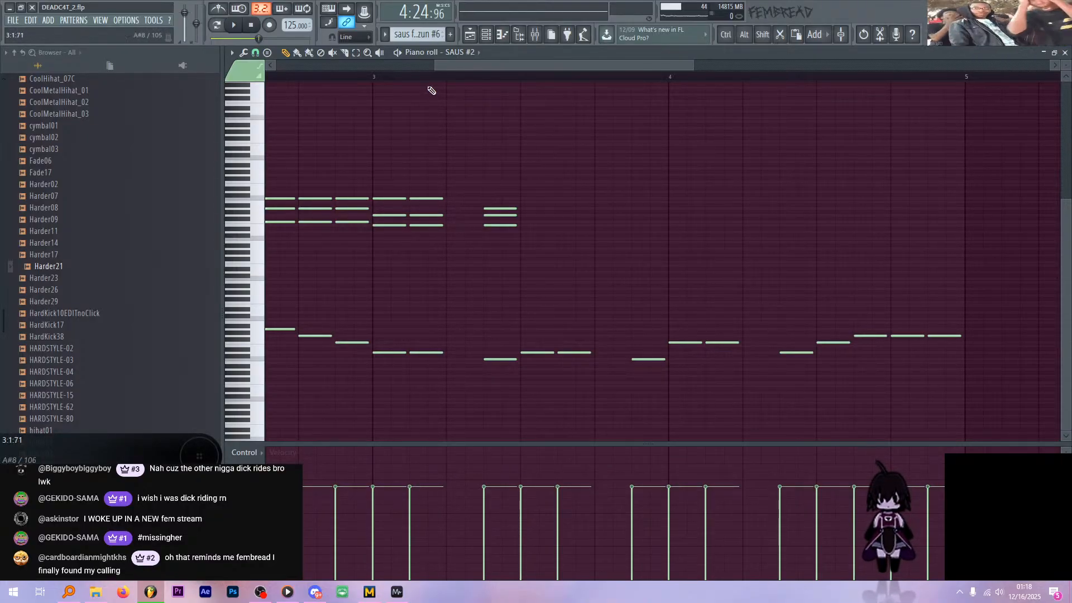
key("space")
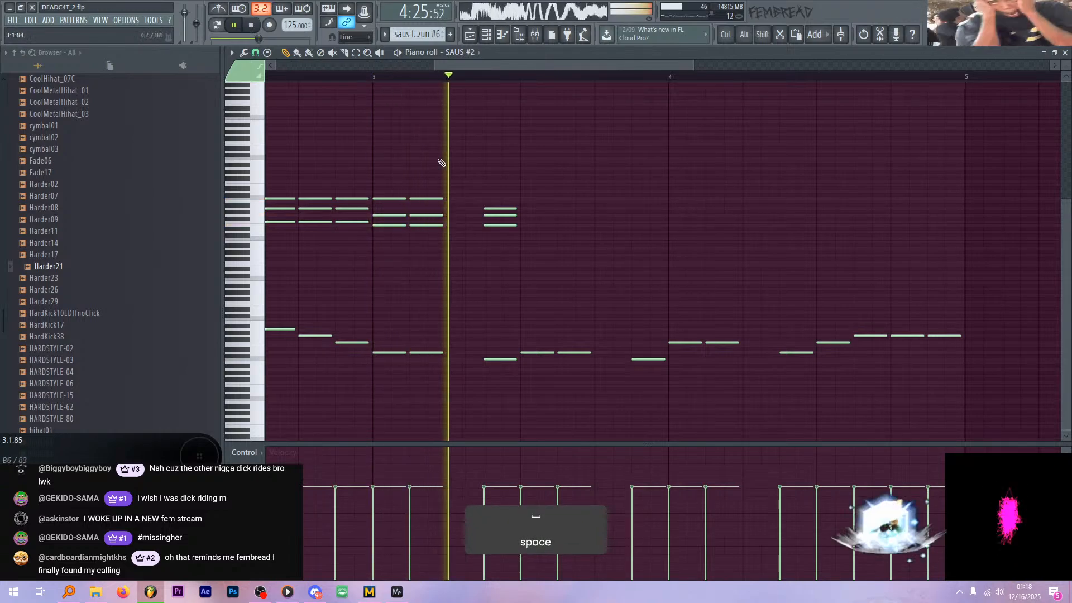
key("space")
- Copy the three bar 3 chords half a bar later, starting at the third beat of bar 3
key("ctrl")
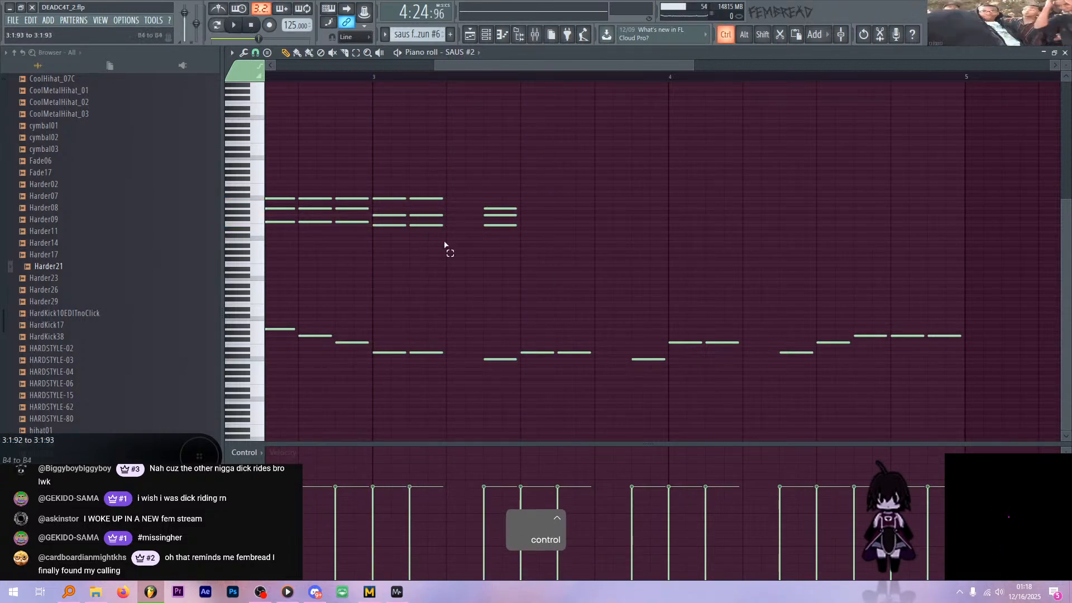
left_click_drag(447, 246, 380, 188)
left_click_drag(576, 257, 439, 188)
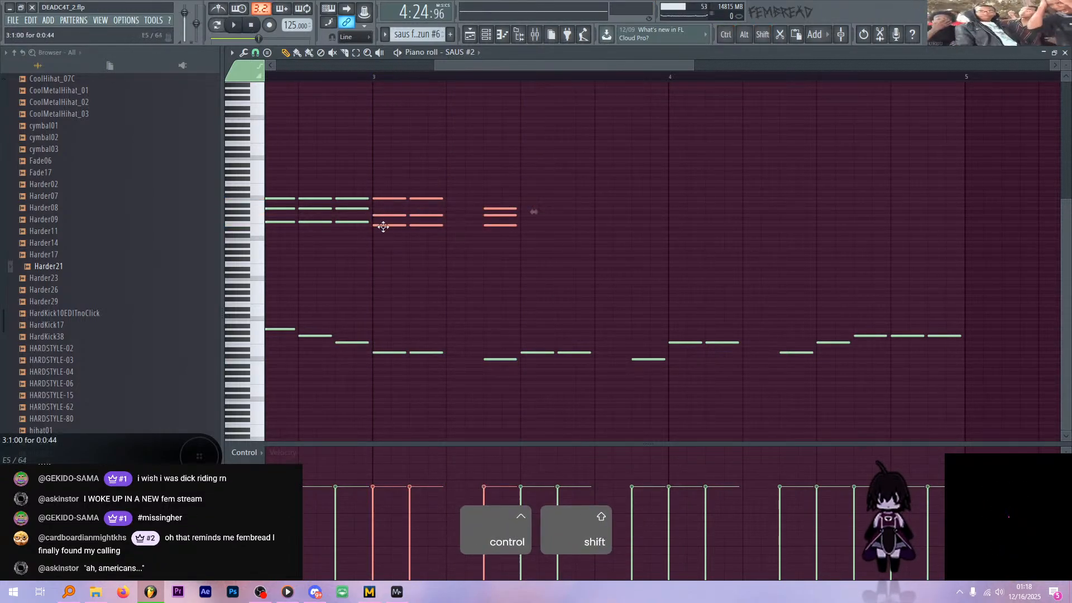
left_click_drag(383, 225, 533, 222)
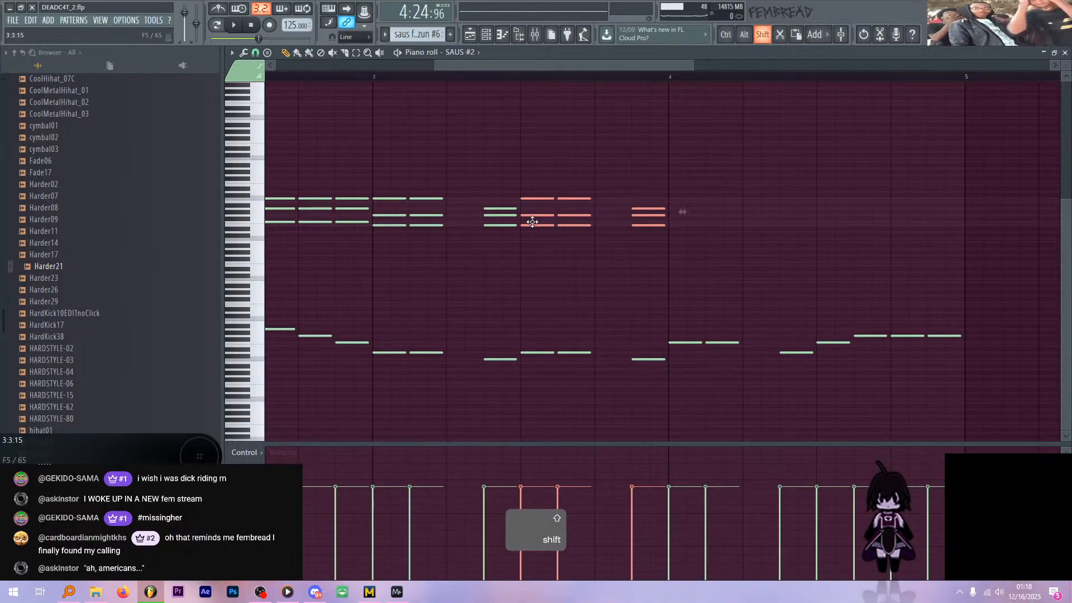
scroll(558, 271, "down", 5)
left_click(559, 271, "ctrl")
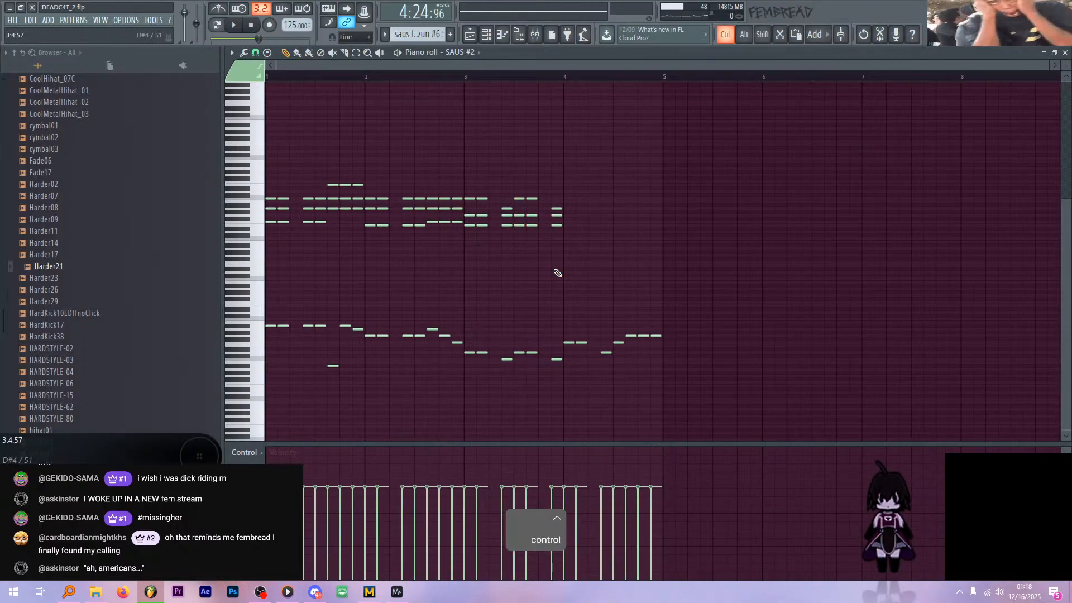
- Review the full chord progression in the piano roll and play it back from bar 3
scroll(523, 258, "up", 3)
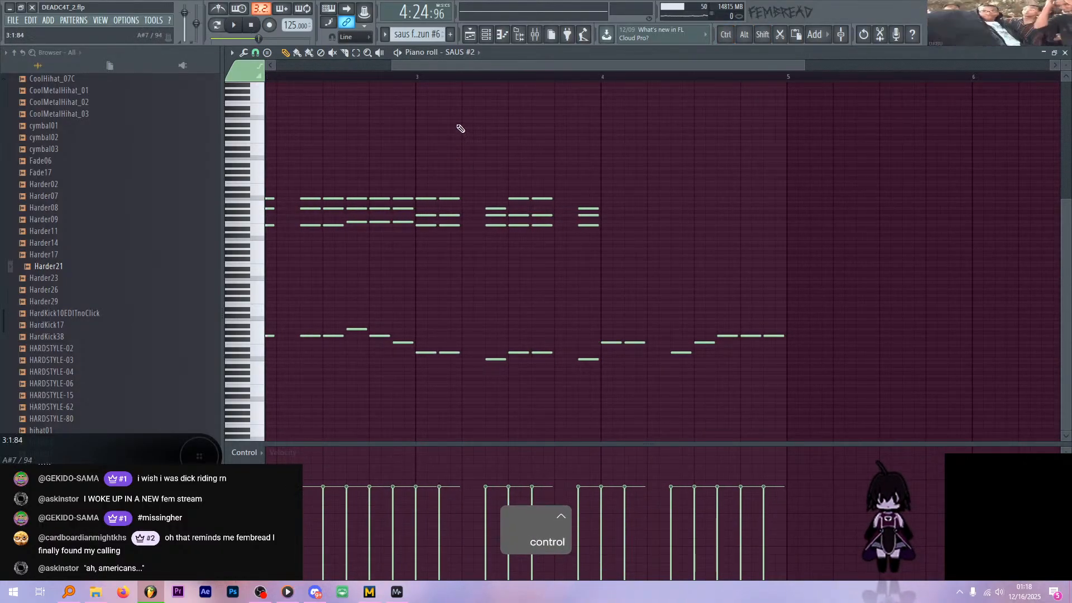
scroll(460, 128, "up", 2)
scroll(461, 128, "up", 1)
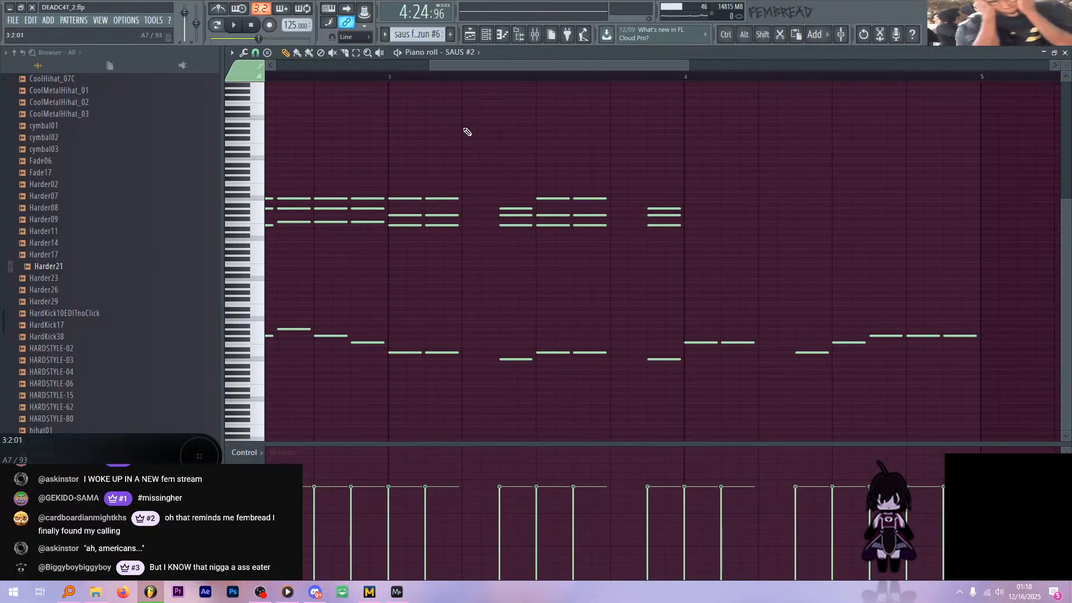
key("ctrl")
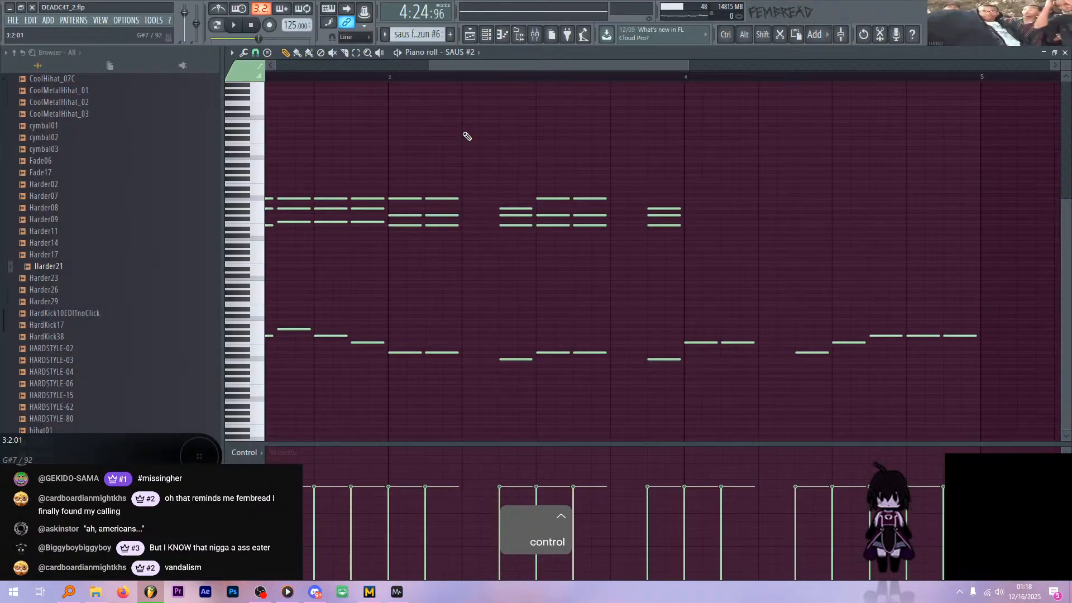
scroll(467, 139, "down", 5)
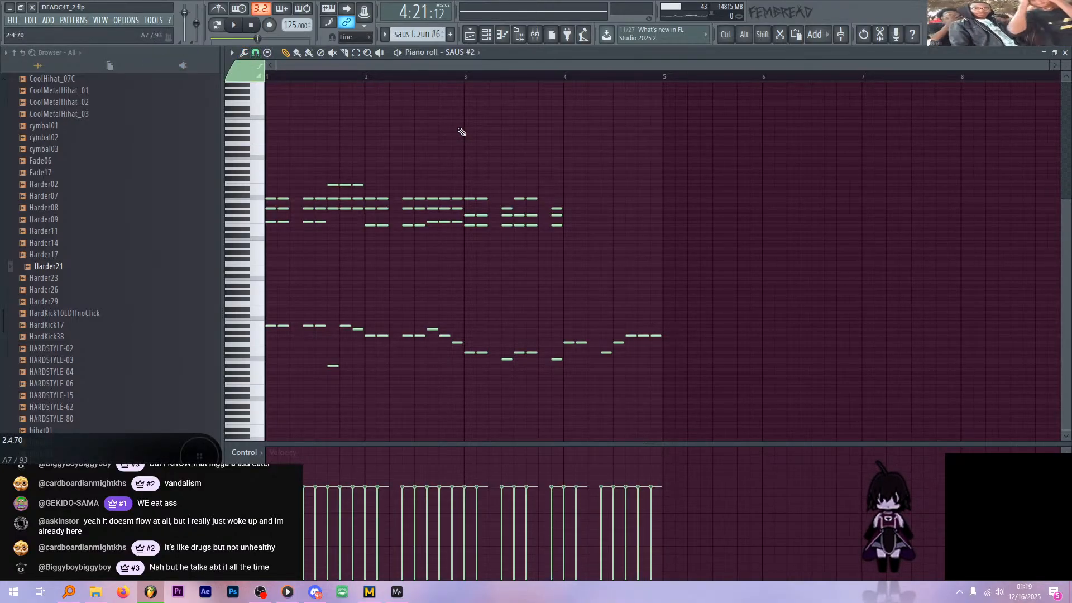
scroll(441, 137, "up", 3)
key("ctrl")
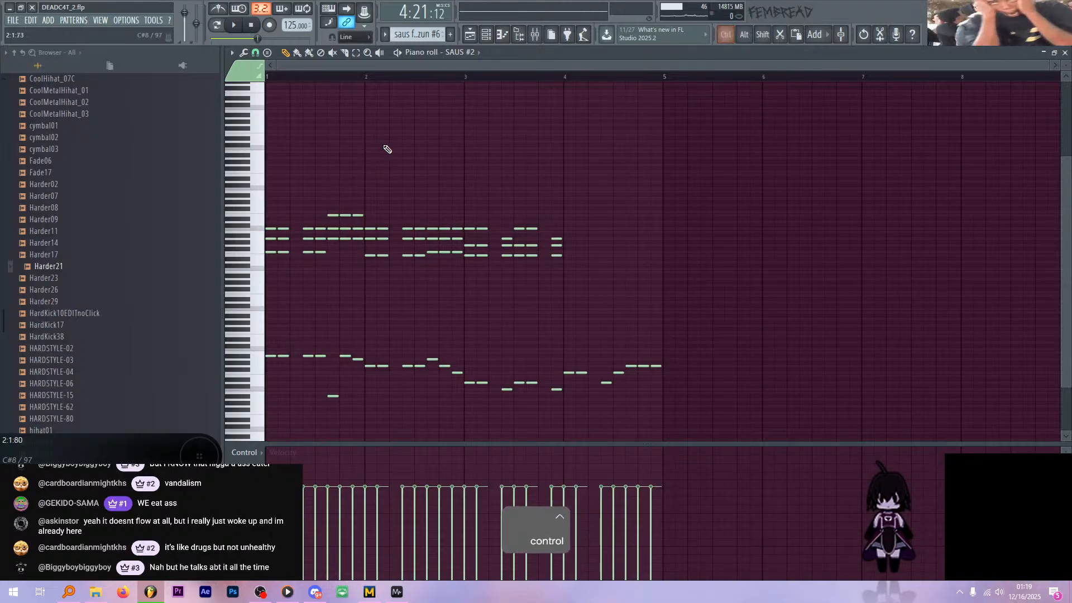
scroll(472, 106, "up", 2)
left_click(475, 77)
key("space")
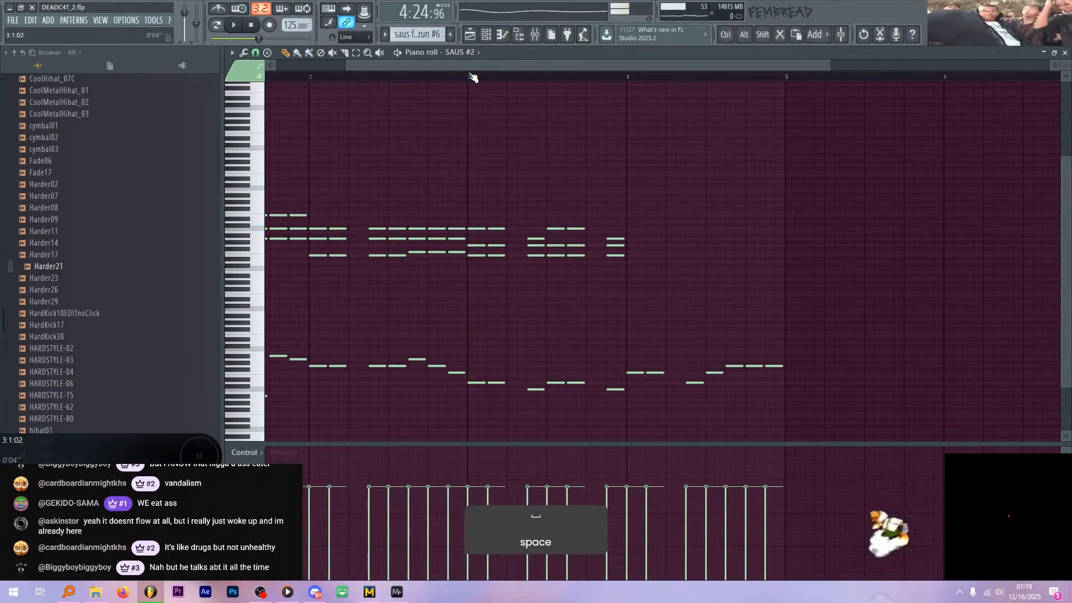
key("space")
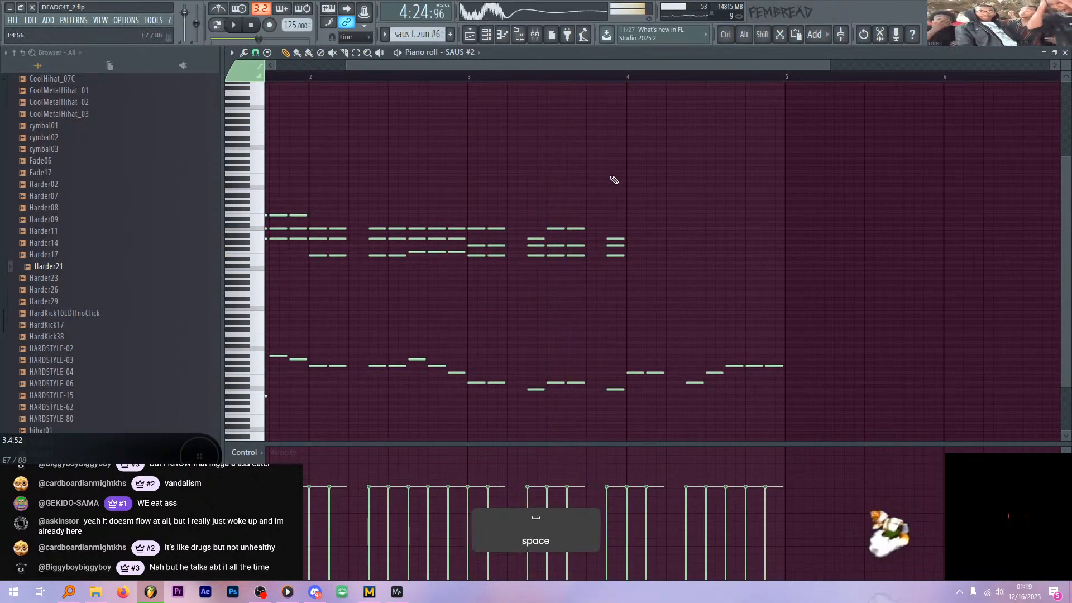
scroll(635, 223, "up", 3)
scroll(558, 244, "down", 5)
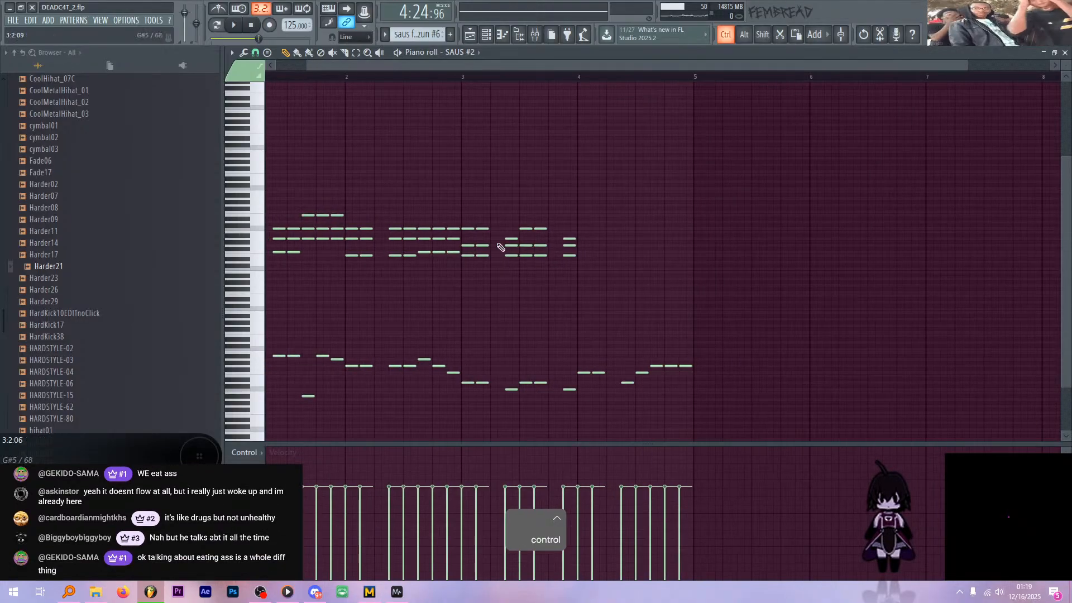
- Lower the top notes of the first two bar 3 chords and the two chords from beat three to A5
scroll(492, 250, "up", 2)
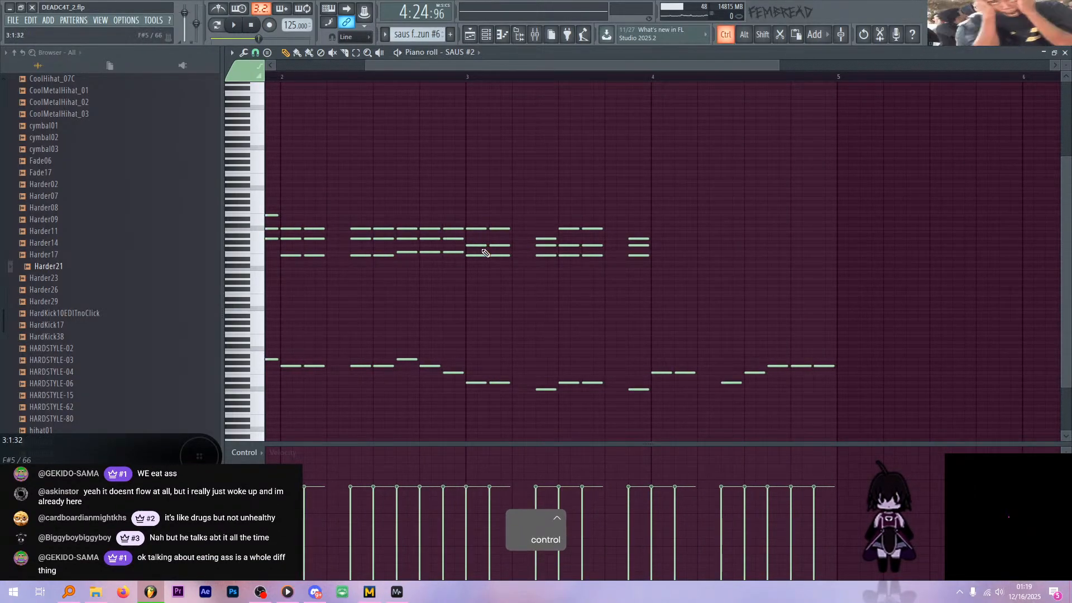
scroll(485, 253, "up", 2)
left_click_drag(469, 224, 525, 238)
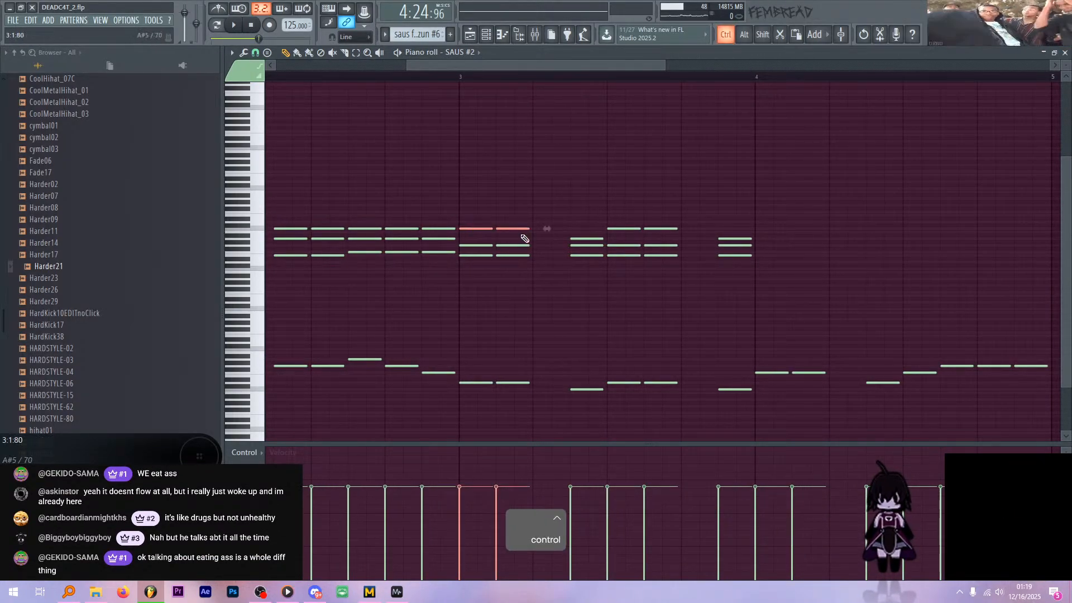
key("shift+Down")
key("space")
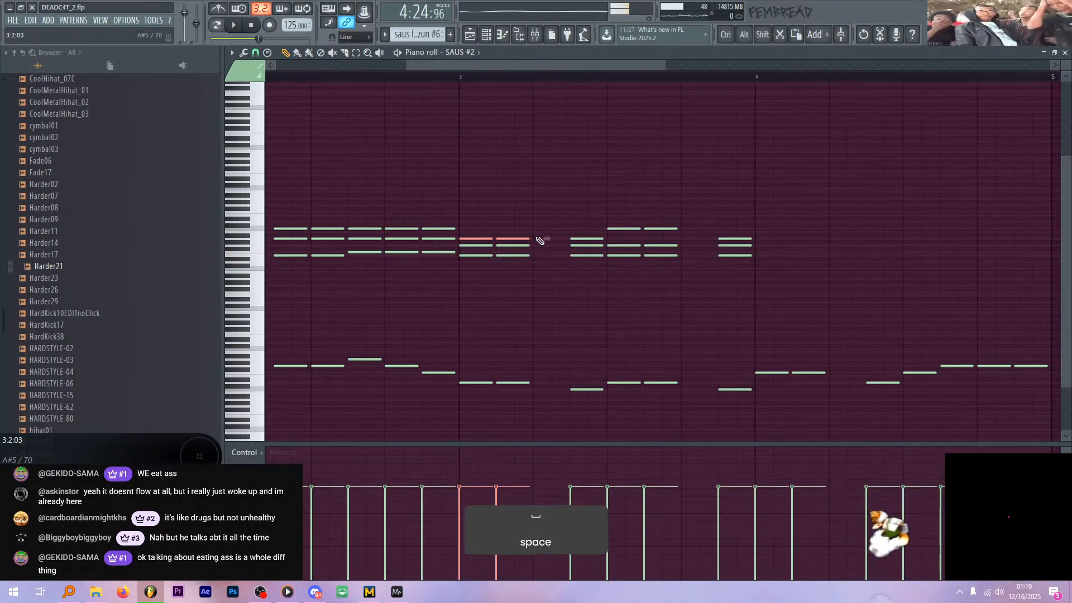
left_click_drag(606, 222, 692, 233)
key("shift+Down")
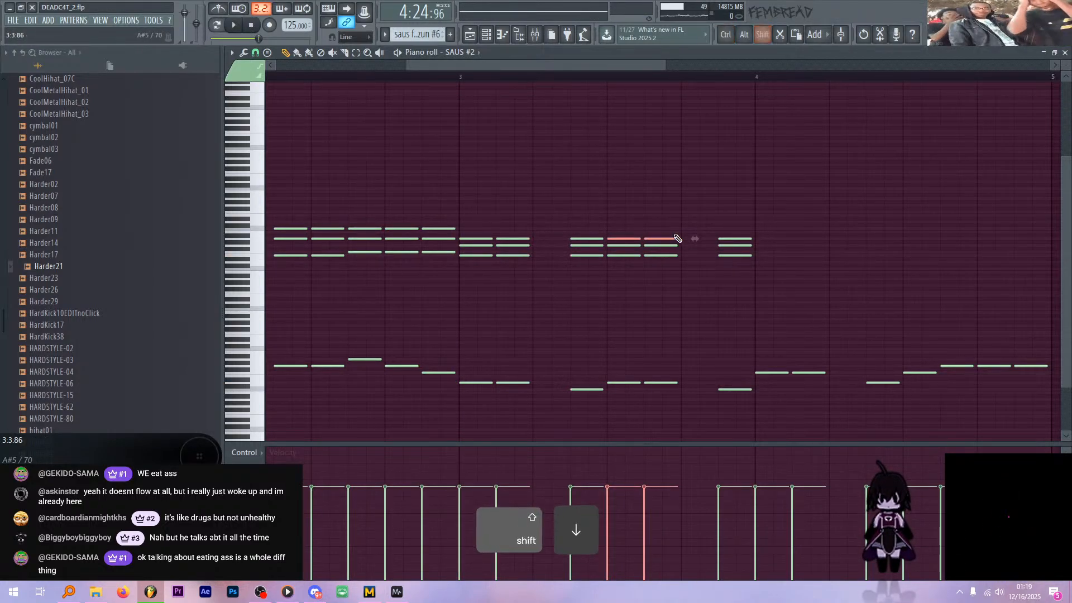
- Try the middle notes of the first two bar 3 chords one semitone higher and play them back
scroll(528, 254, "up", 2)
left_click_drag(505, 249, 434, 237)
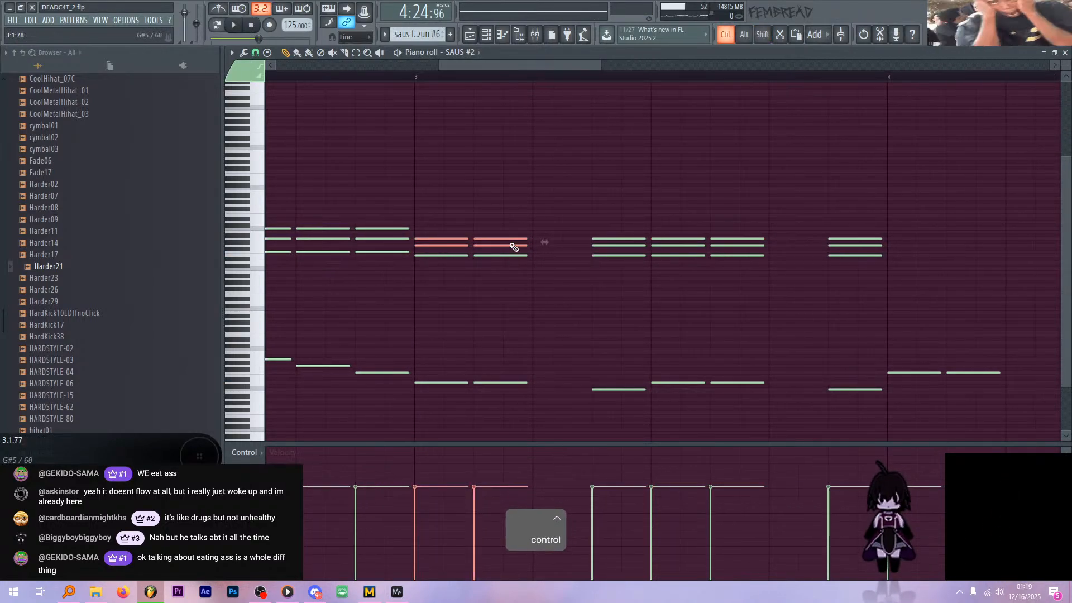
left_click_drag(503, 251, 444, 243)
key("shift+Up")
key("space")
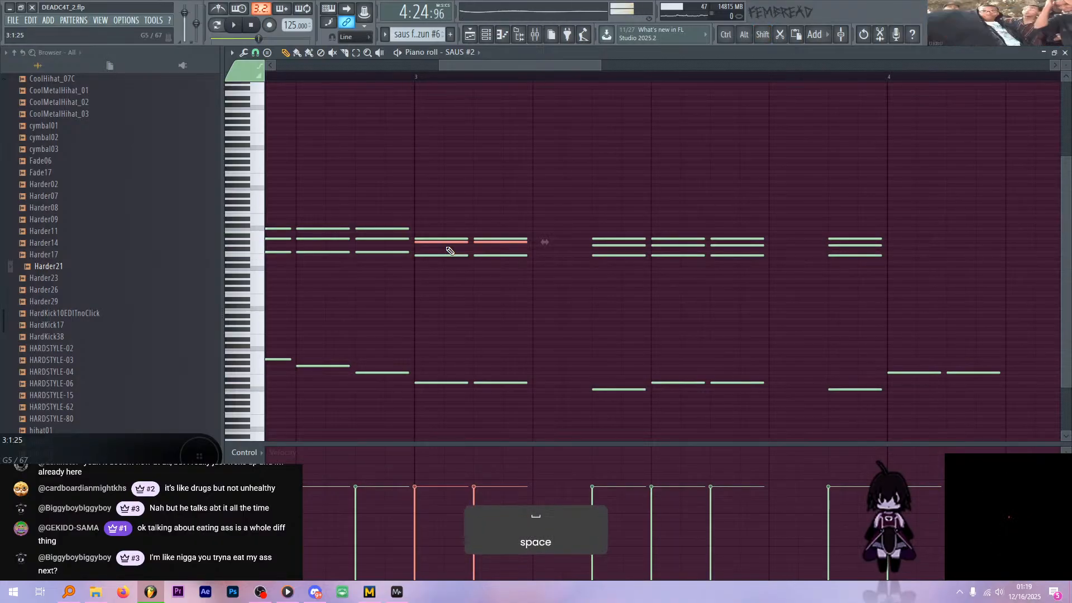
key("space")
key("shift+Down")
- Raise the lowest notes of the first two bar 3 chords one semitone to F5 and play them back
mouse_move(502, 273)
left_mouse_down()
mouse_move(444, 250)
mouse_move(497, 255)
left_mouse_up()
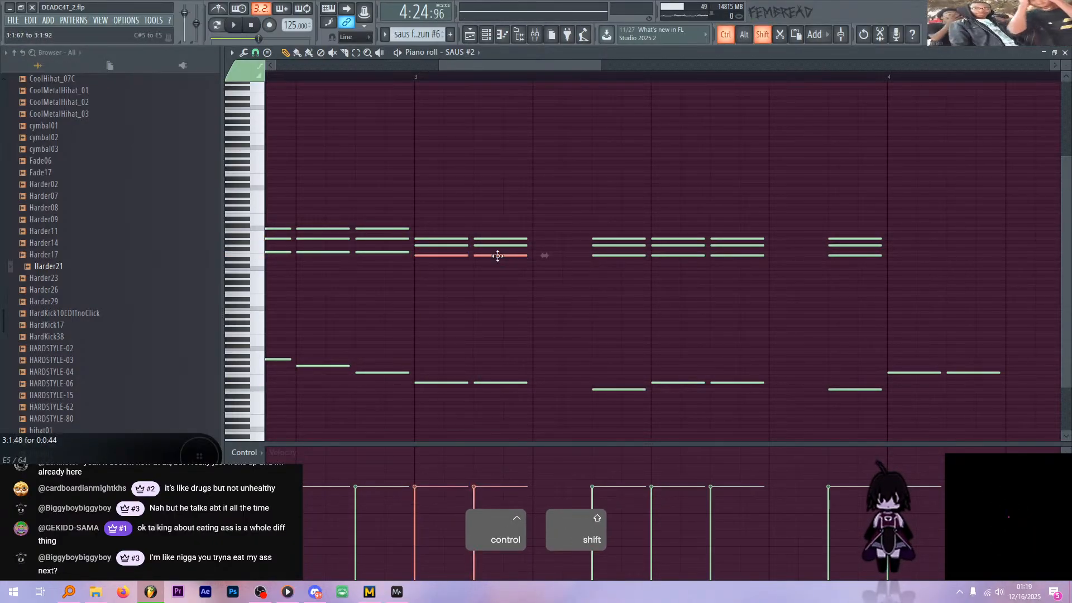
key("shift+Up")
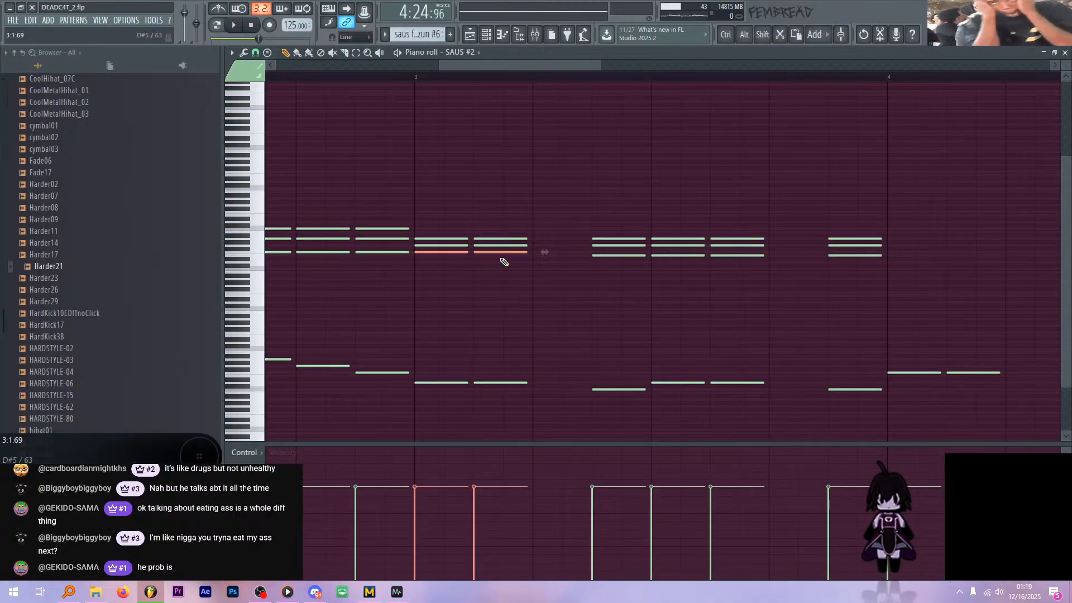
key("space")
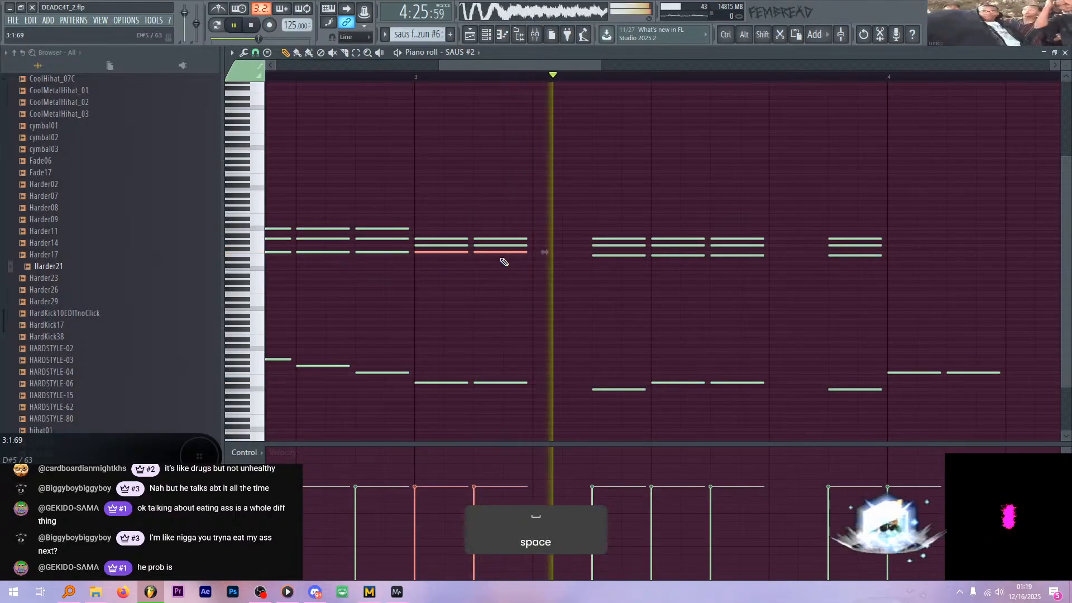
key("space")
- Raise the lowest notes of the two chords from beat three of bar 3 to F5 and play back the result
left_click(668, 253)
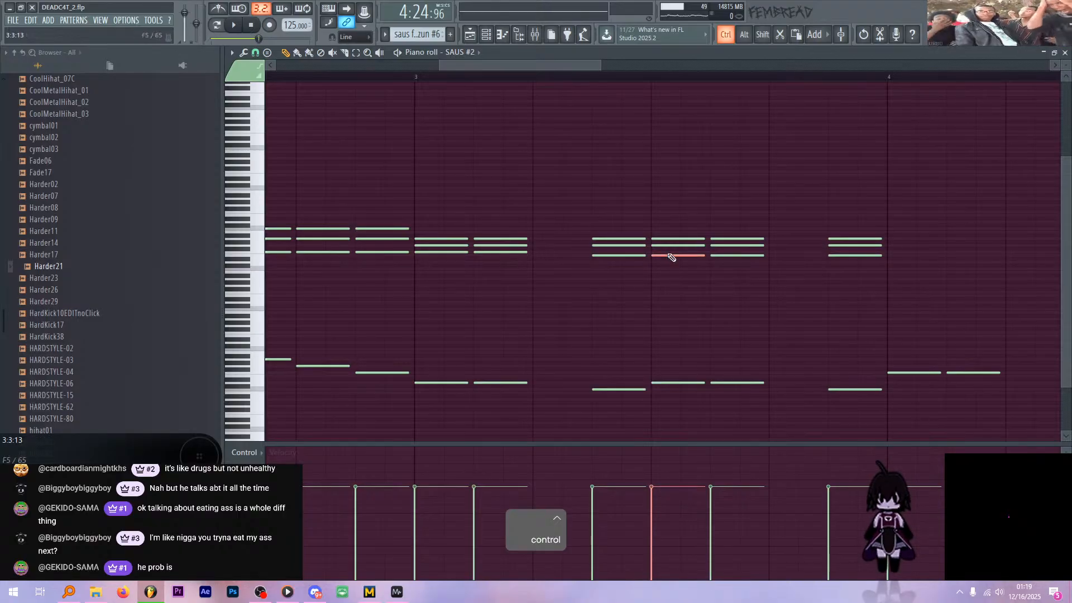
key("space")
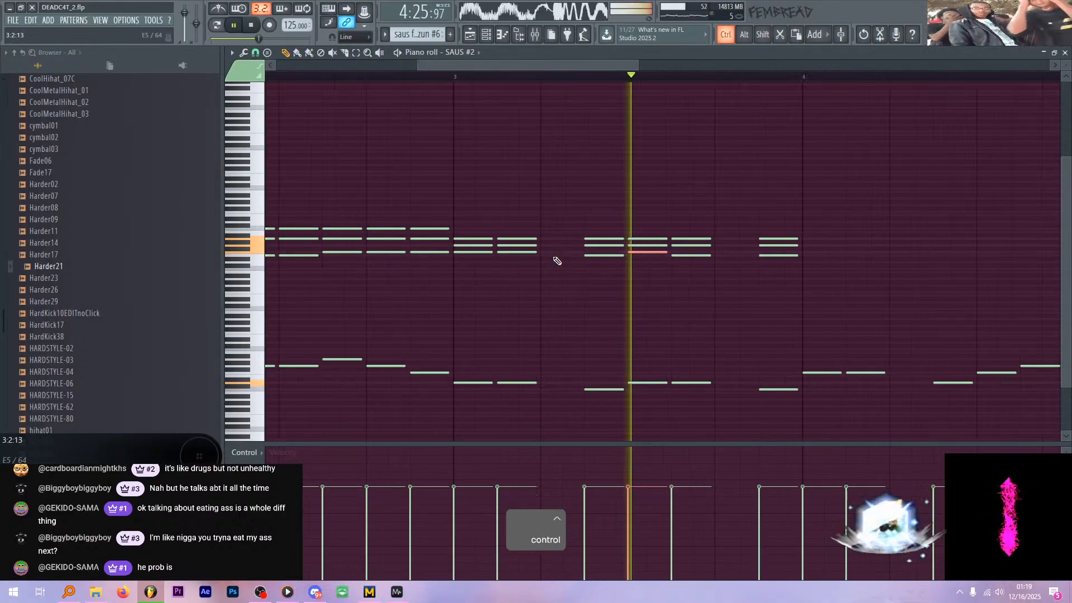
key("space")
scroll(681, 268, "down", 2, "ctrl")
key("space")
key("shift+Up")
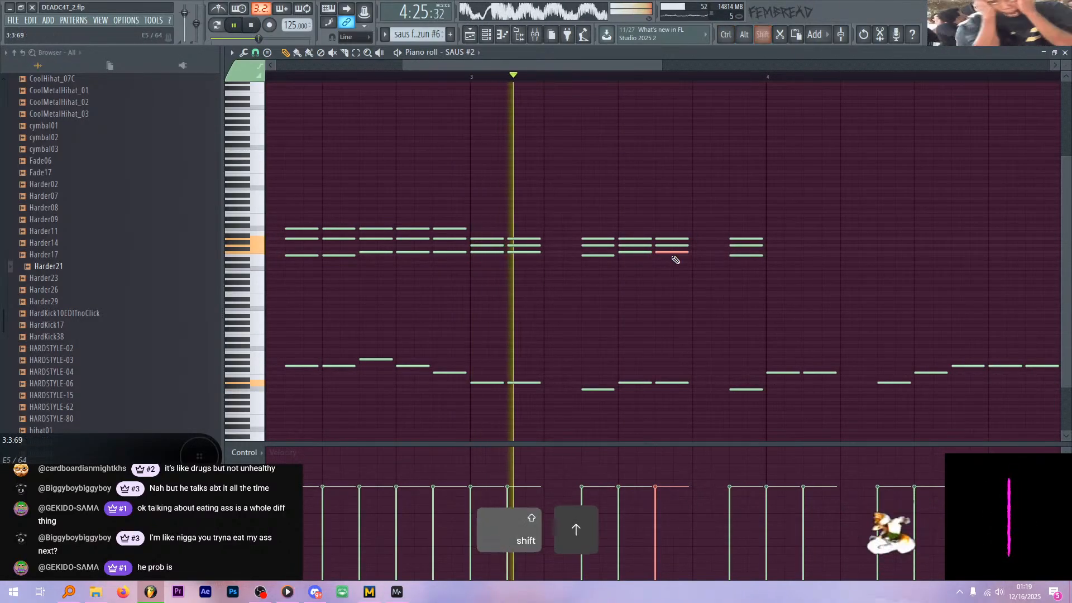
key("space")
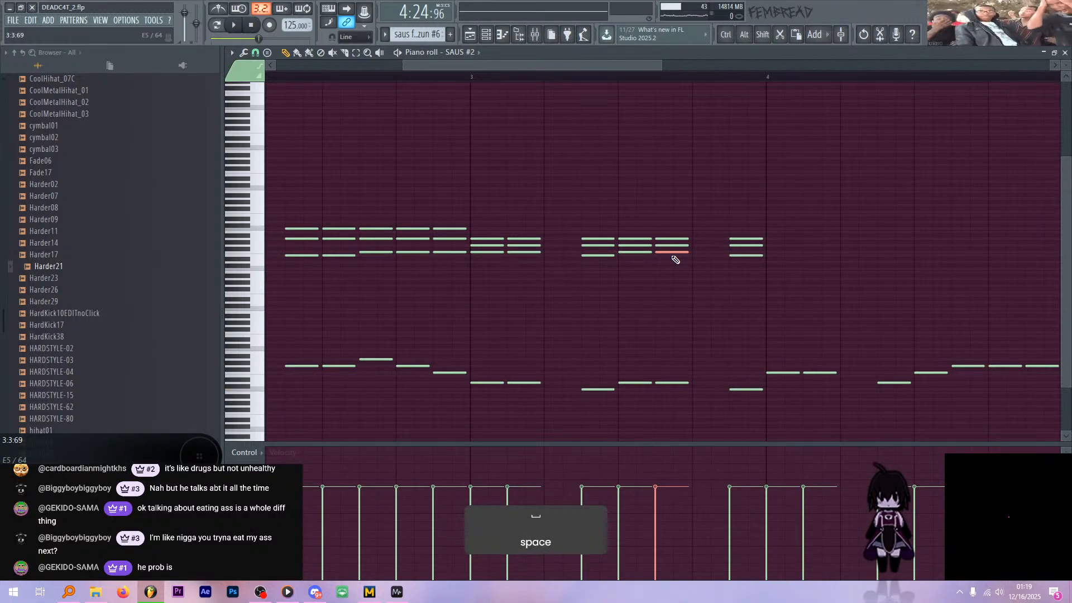
- Add a three-note chord of F5, G5 and A5 at the start of bar 4
scroll(787, 232, "up", 2, "ctrl")
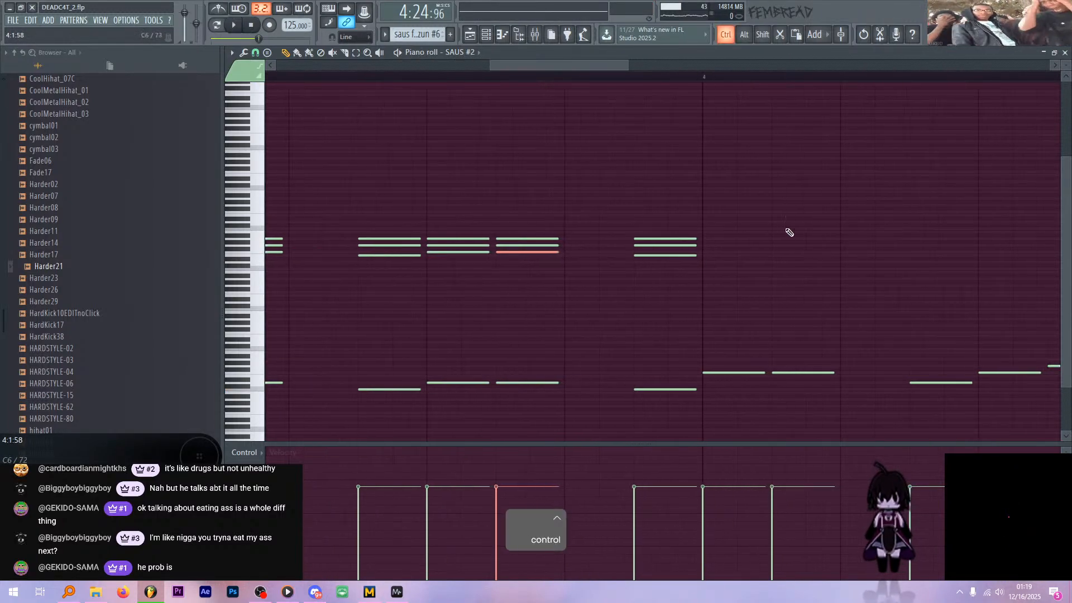
left_click(705, 256)
key("alt")
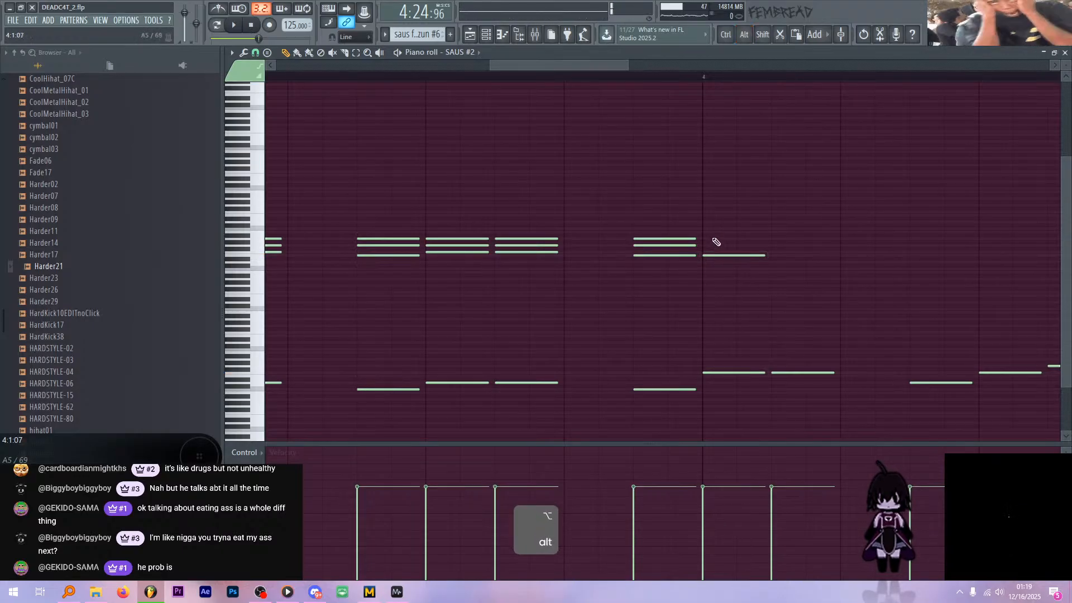
left_click(709, 239)
left_click(708, 245)
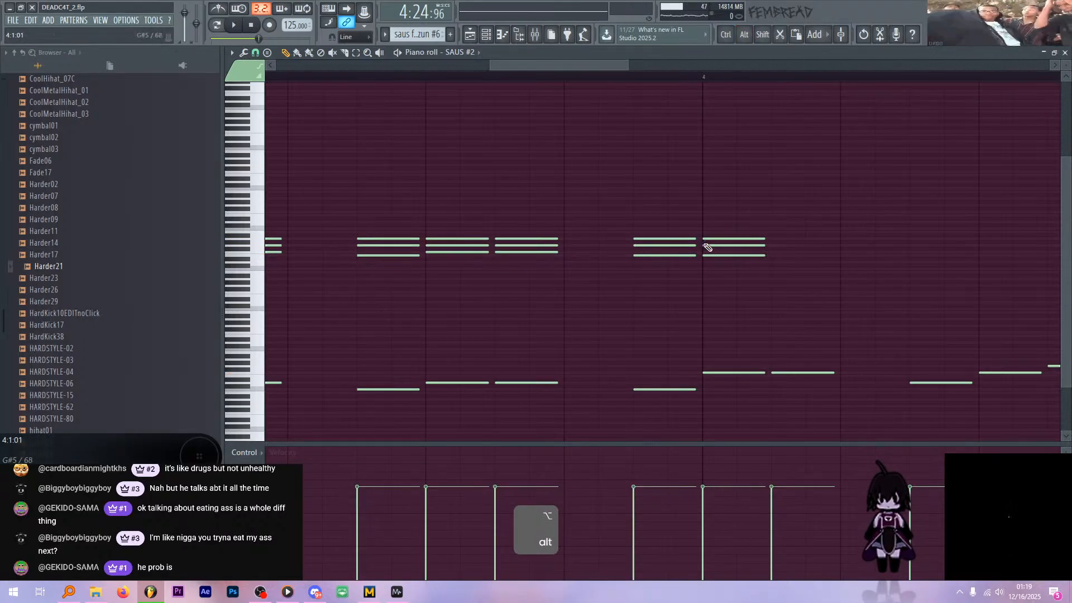
scroll(707, 247, "down", 2, "ctrl")
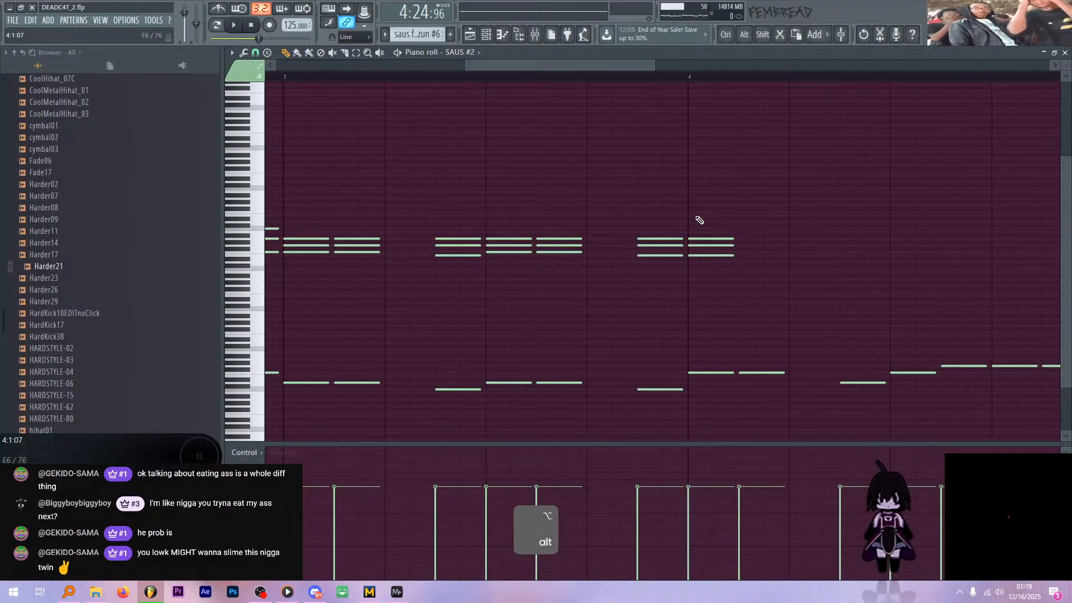
scroll(708, 250, "up", 3, "ctrl")
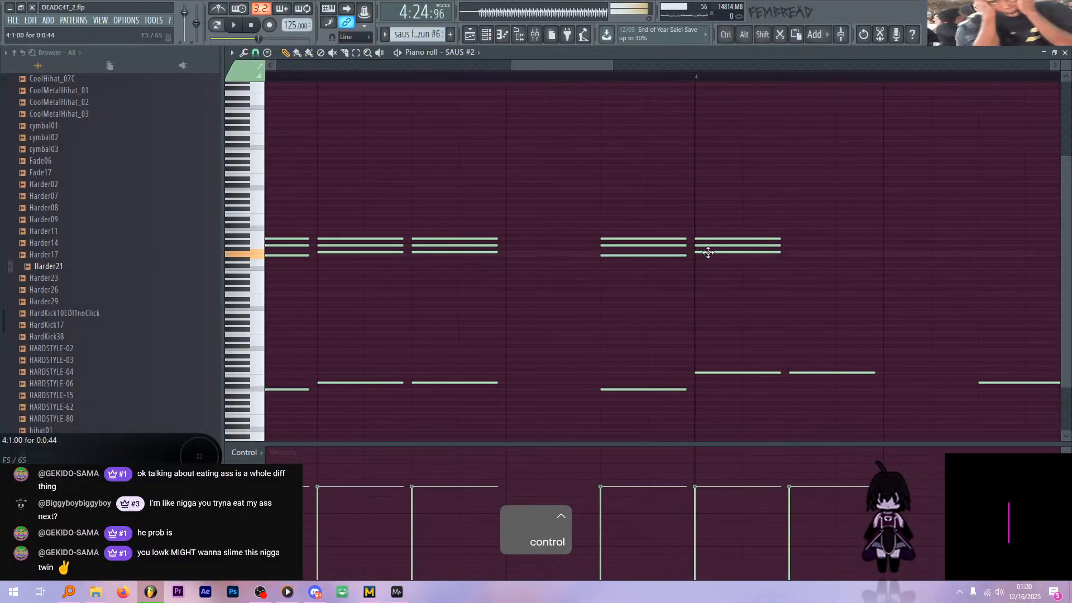
- Review the chord progression up to bar 4 and play it back from bar 3
scroll(708, 253, "down", 4, "ctrl")
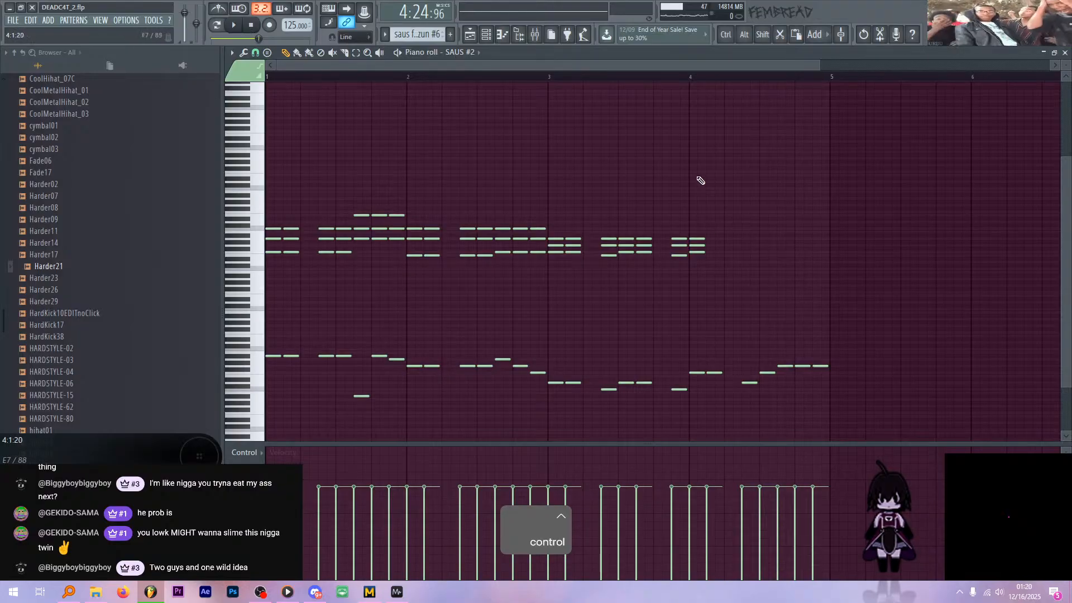
scroll(669, 173, "up", 4, "ctrl")
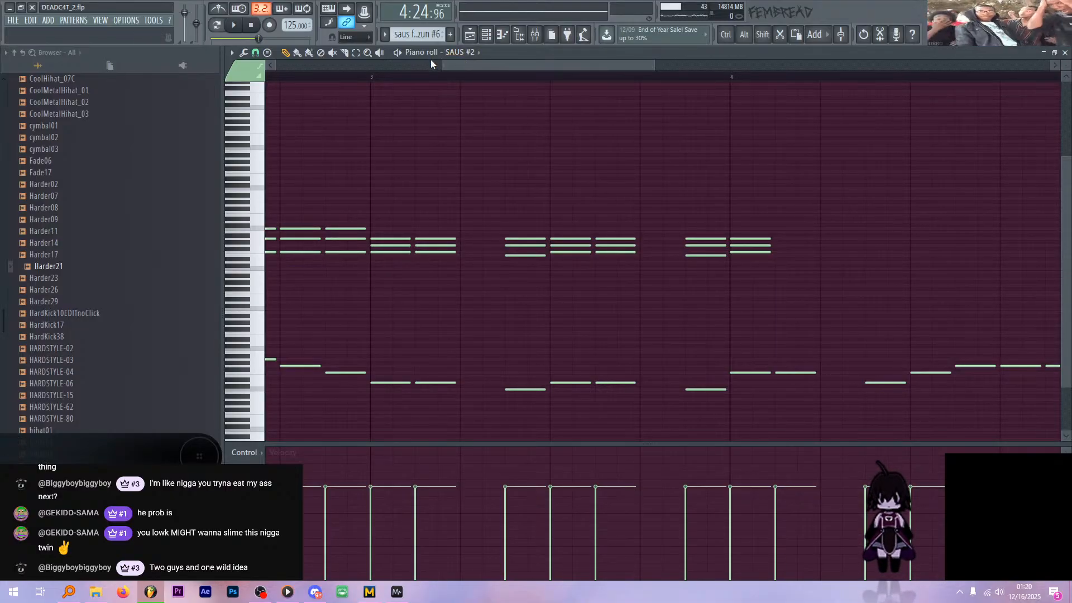
scroll(486, 123, "down", 4, "ctrl")
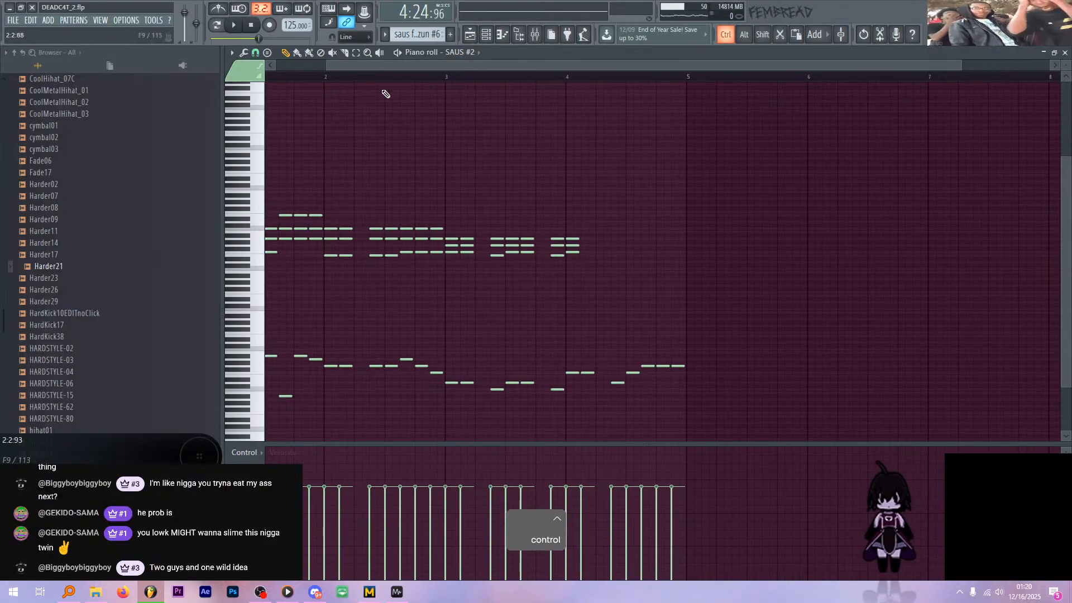
scroll(359, 83, "up", 3, "ctrl")
scroll(405, 98, "down", 2, "ctrl")
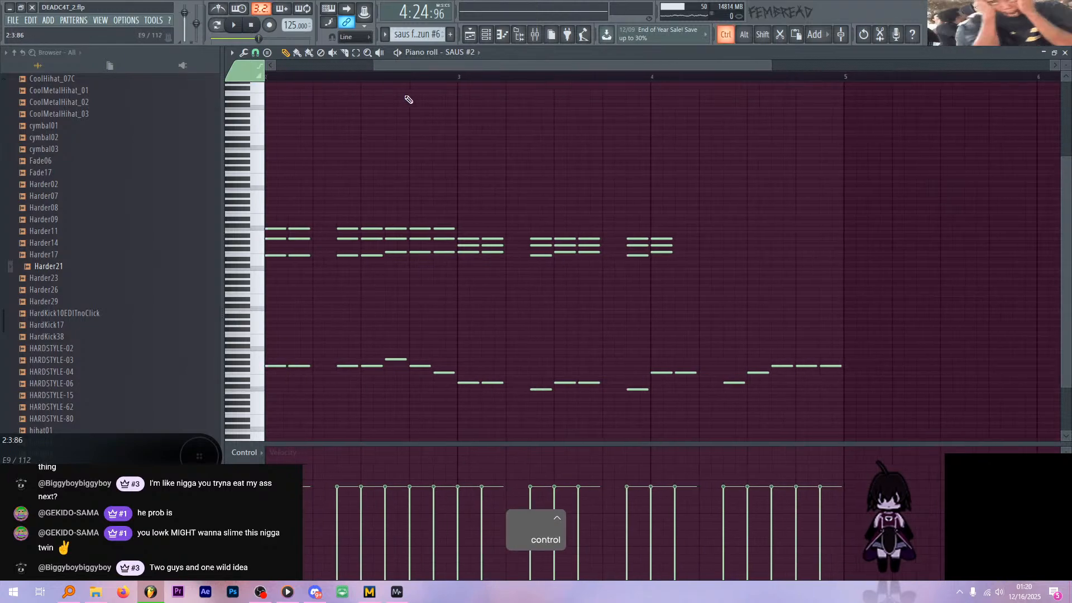
scroll(508, 99, "up", 2, "ctrl")
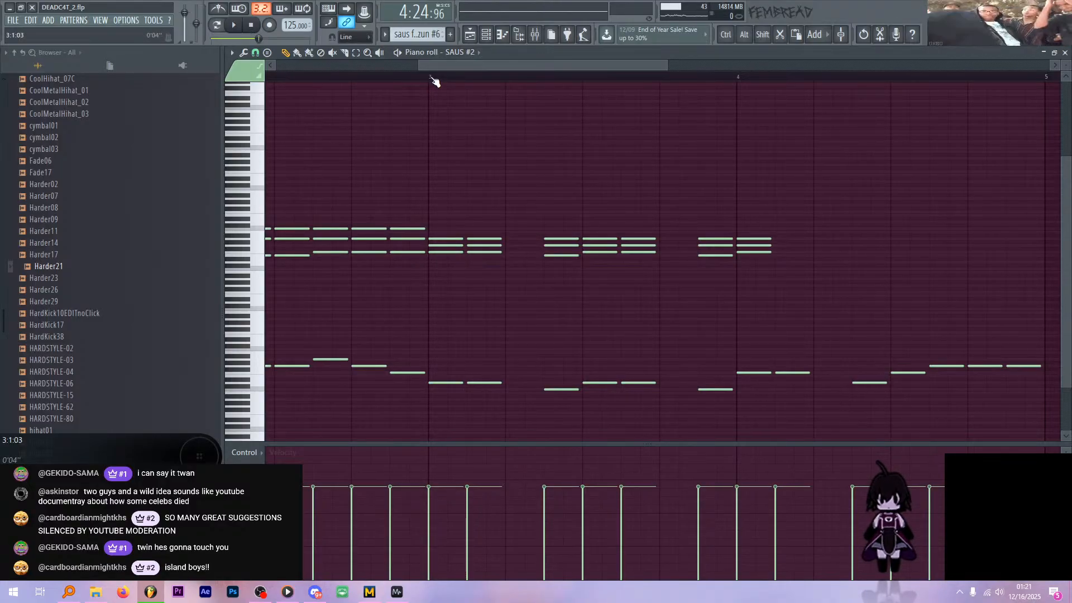
key("space")
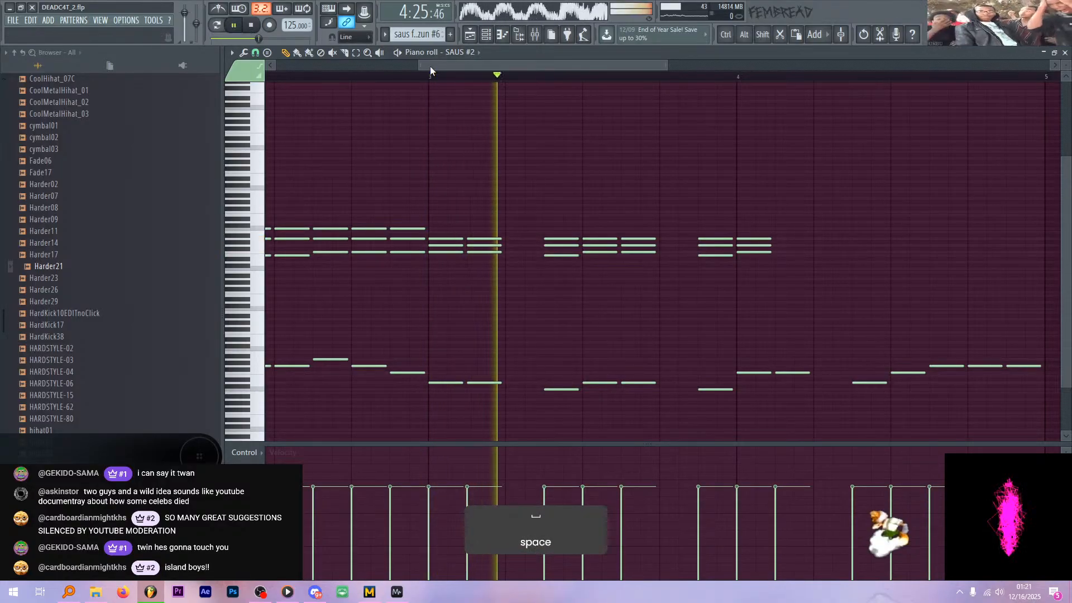
key("space")
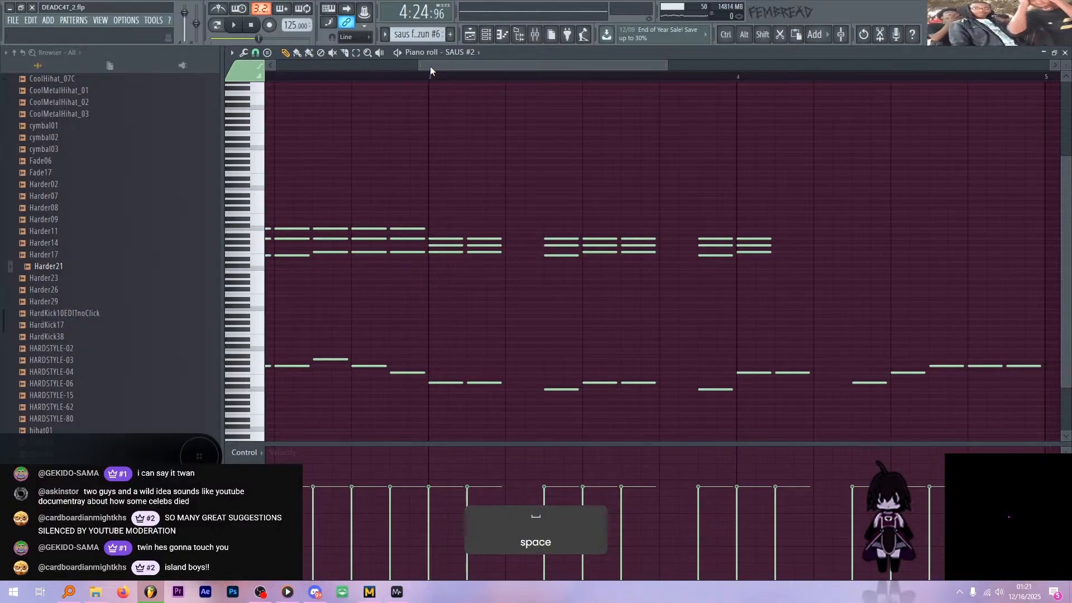
- Raise the top note of the chord at the start of bar 4 to C6
scroll(800, 211, "up", 2, "ctrl")
scroll(793, 218, "up", 1, "ctrl")
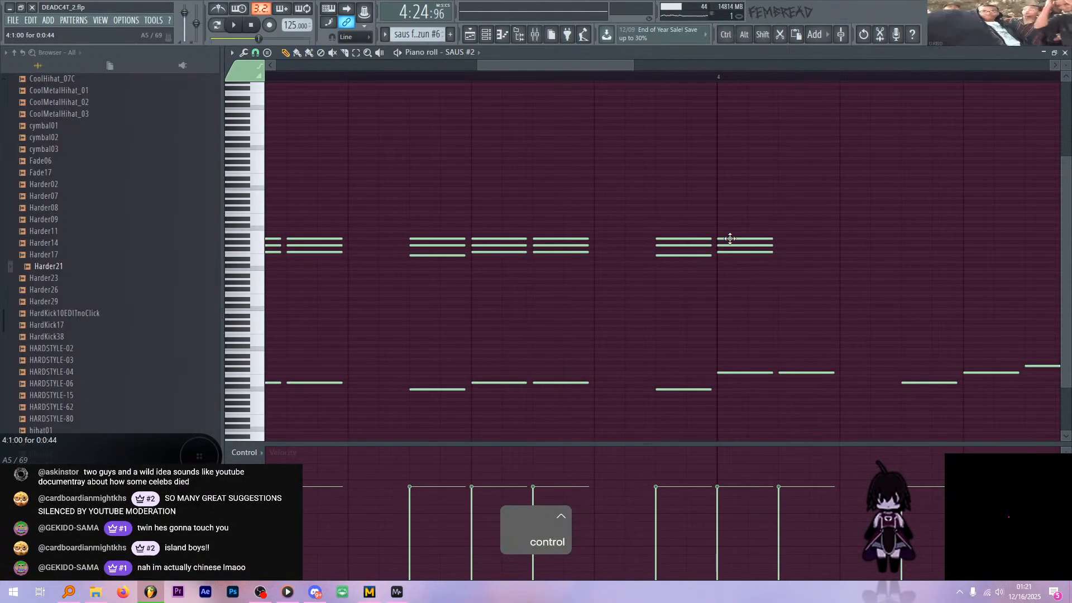
left_click_drag(729, 247, 734, 230)
scroll(734, 230, "down", 3, "ctrl")
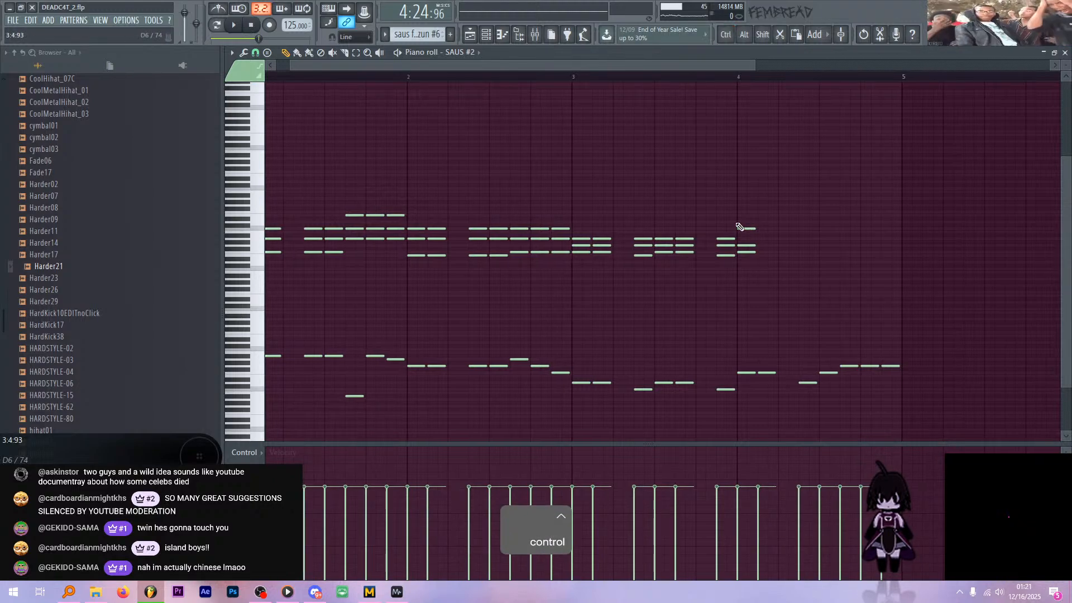
scroll(668, 201, "up", 4, "ctrl")
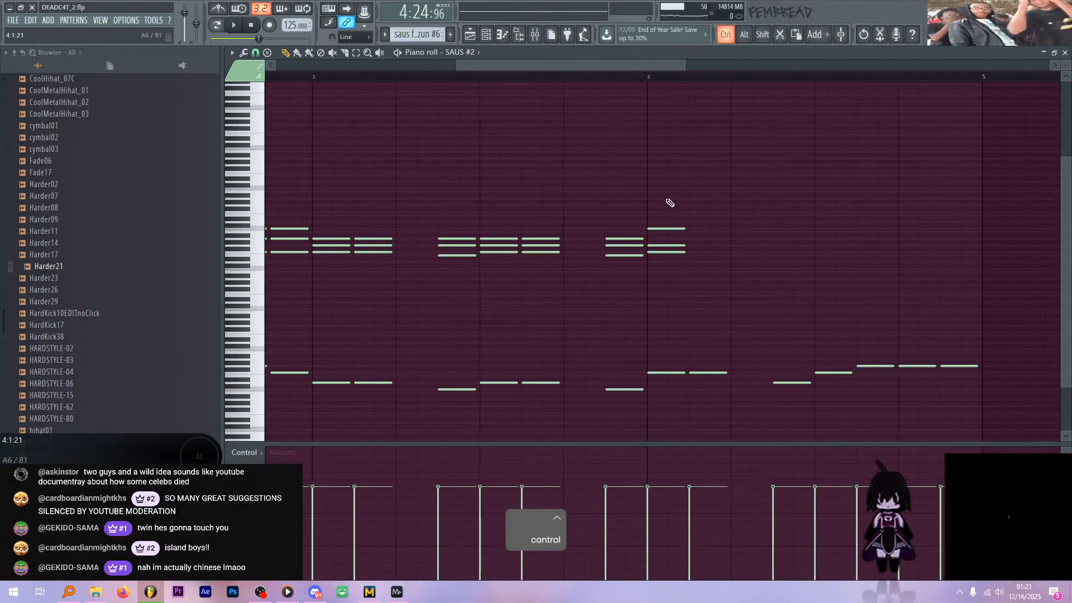
- Play back the first bar 4 chord and copy all three notes half a beat later, to 4:1:48
left_click_drag(715, 285, 670, 208)
scroll(668, 203, "up", 2, "ctrl")
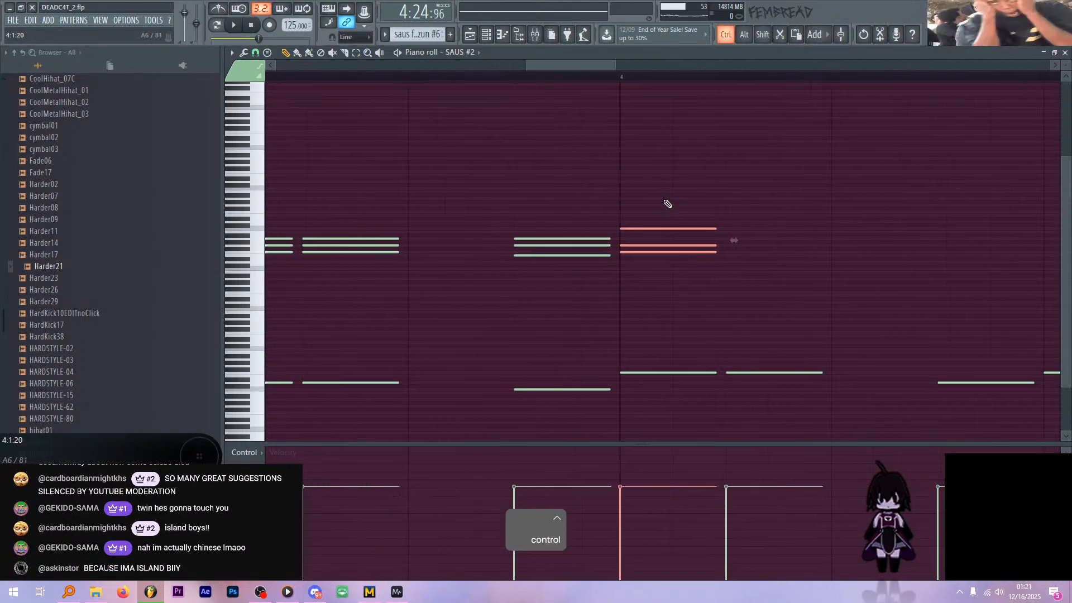
key("space")
key("space")
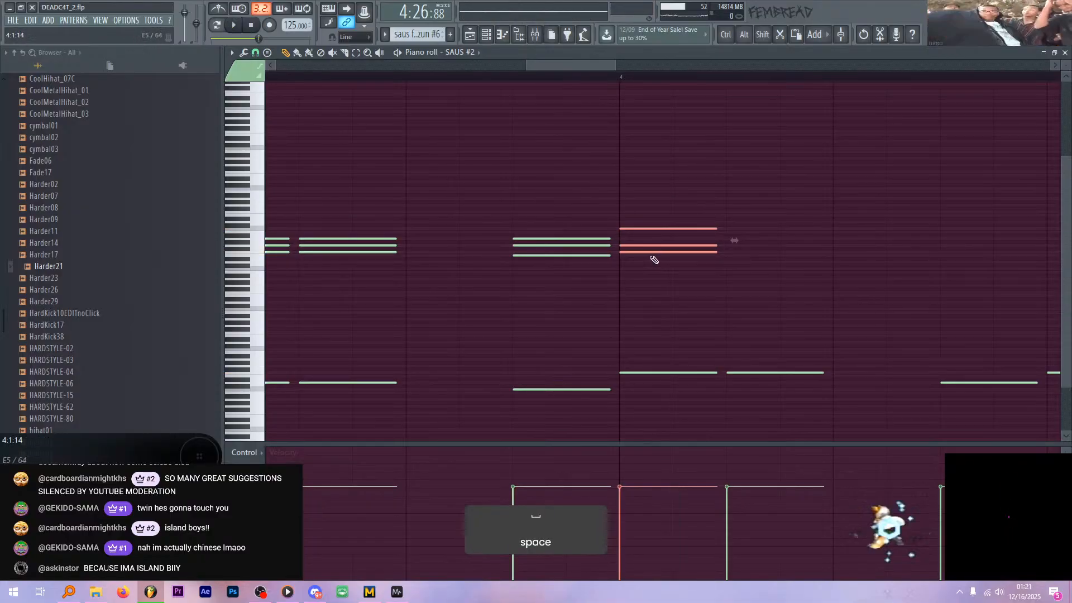
left_click_drag(642, 252, 775, 249, "shift")
scroll(718, 251, "down", 3, "ctrl")
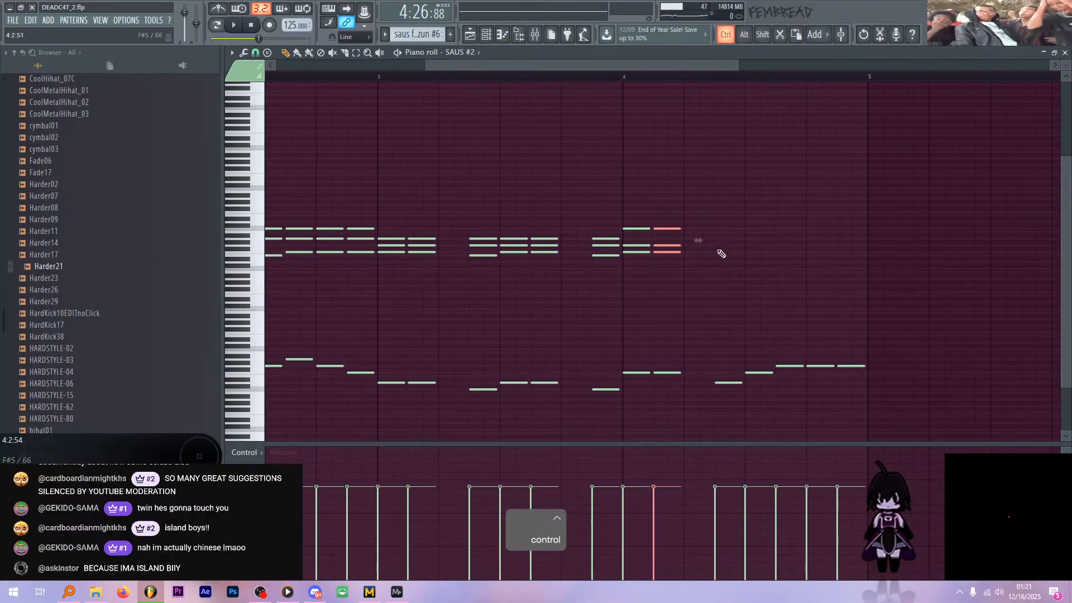
left_click(714, 263, "ctrl")
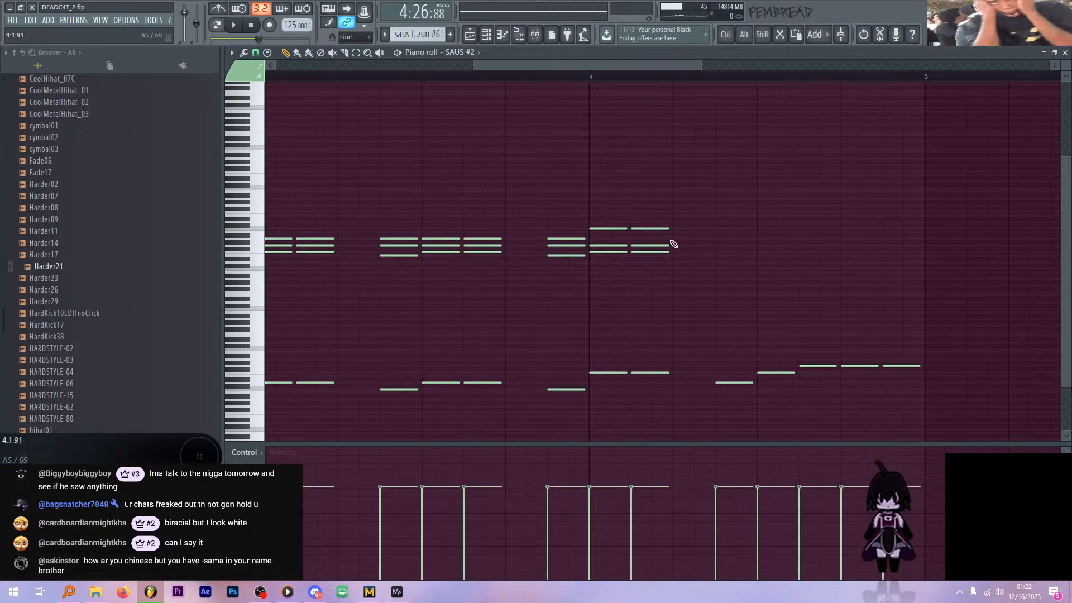
left_click_drag(714, 238, 714, 242)
right_click(734, 242)
left_click(712, 228)
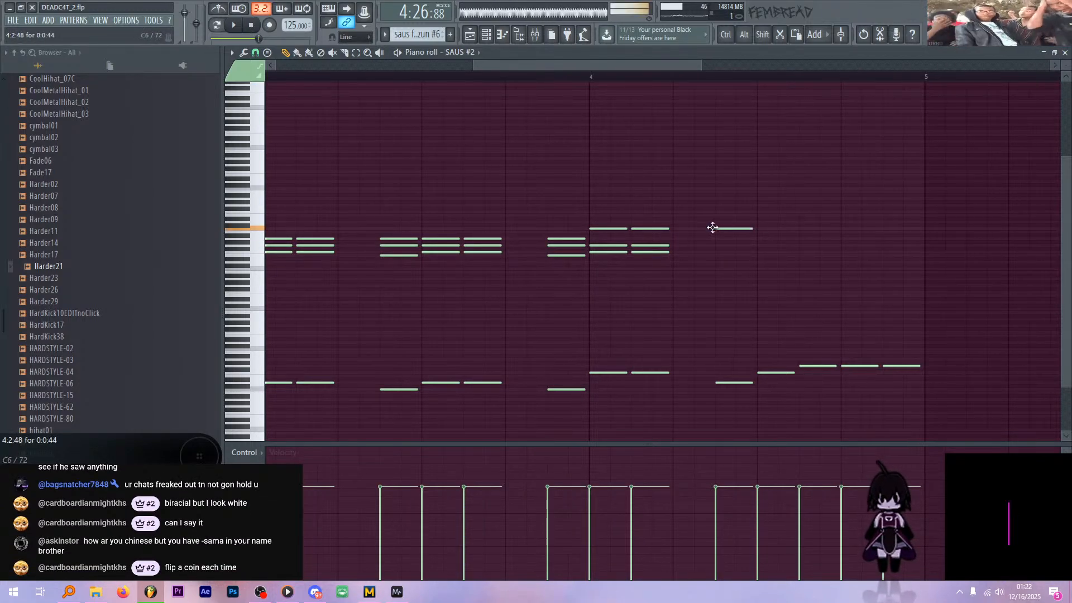
right_click(610, 220, "alt")
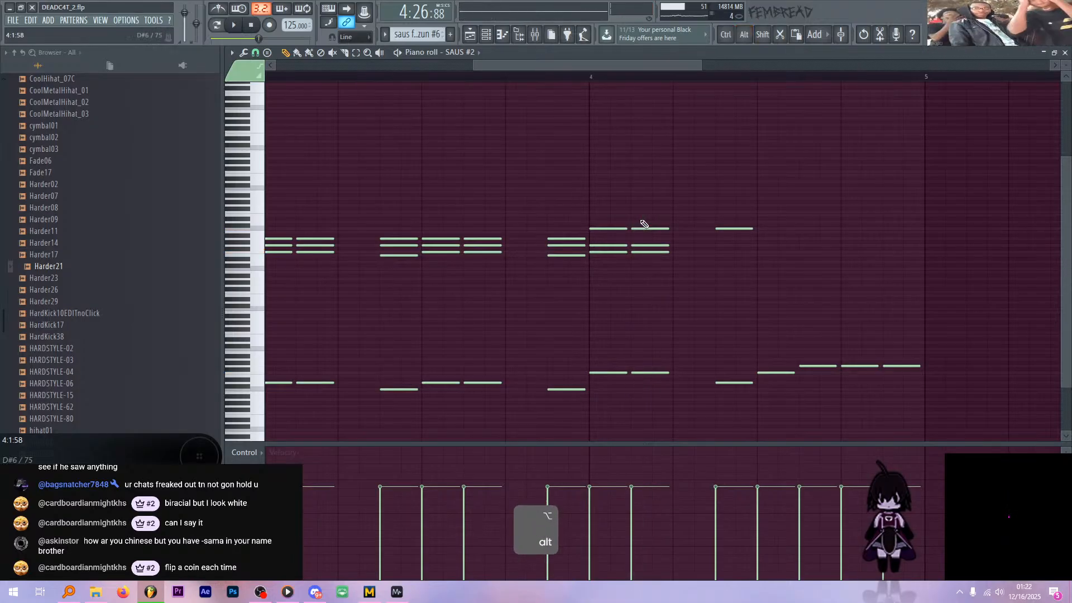
right_click(726, 229)
- Add a three-note chord of E5, G5 and A5 at 4:2:48 and audition it against the bass
left_click_drag(715, 241, 713, 238)
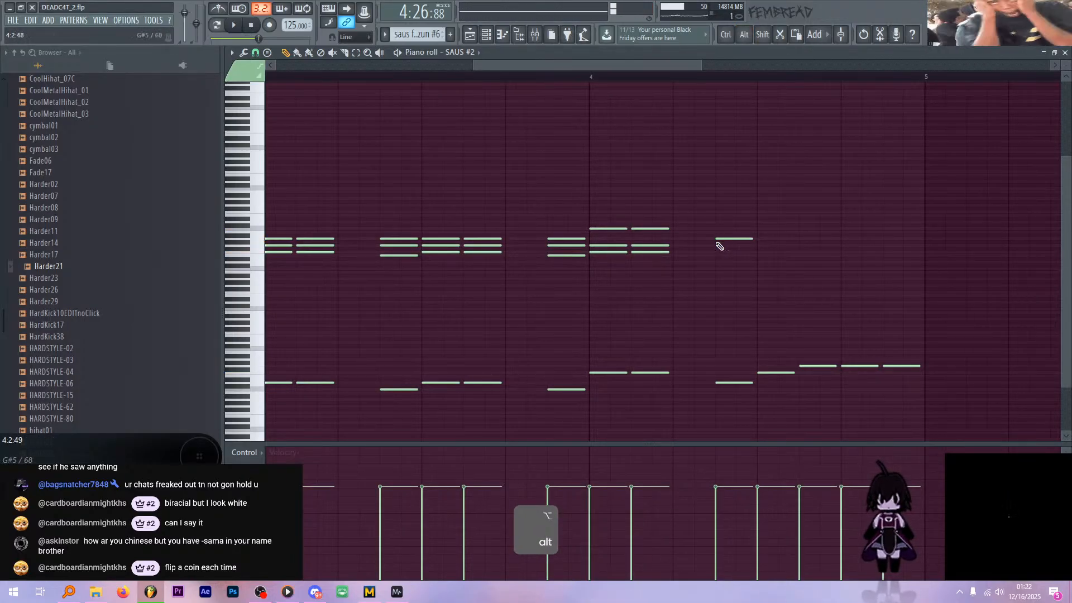
left_click(717, 249)
left_click(717, 245)
right_click(724, 249)
left_click(719, 255)
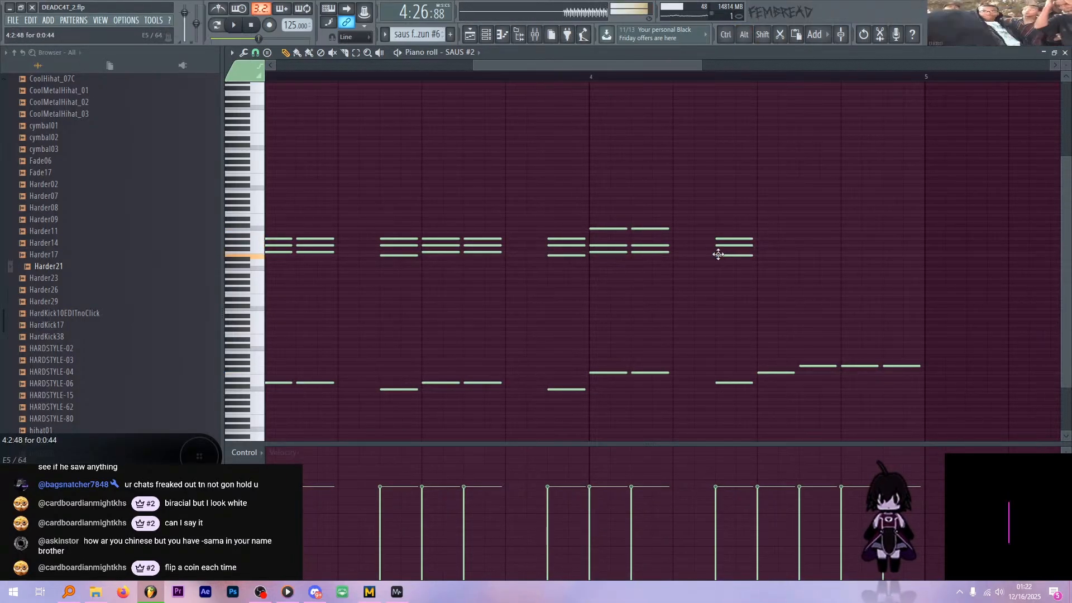
right_click(621, 238, "alt")
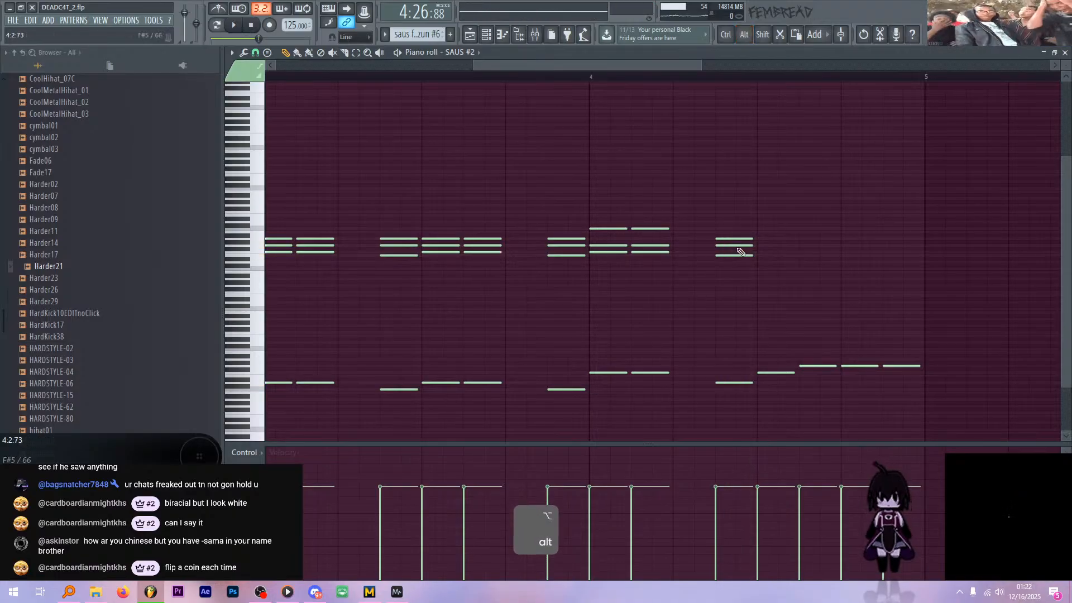
- Raise the lowest note of the upper chord at 4:2:48 to F5 and play it back
scroll(737, 256, "up", 2)
right_click(720, 257)
left_click(714, 253)
right_click(713, 247, "alt")
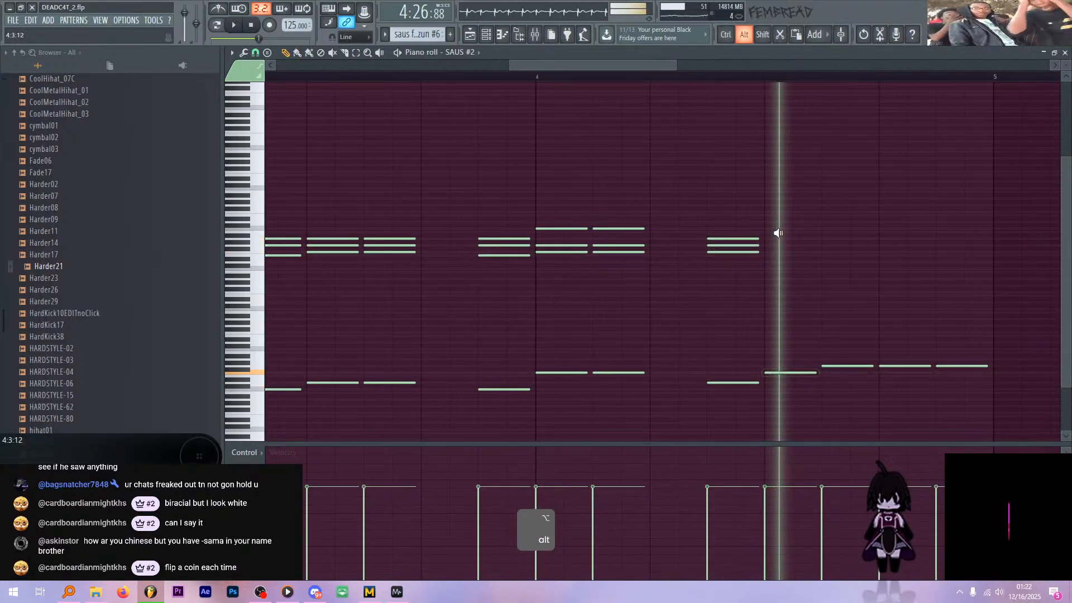
key("space")
key("space")
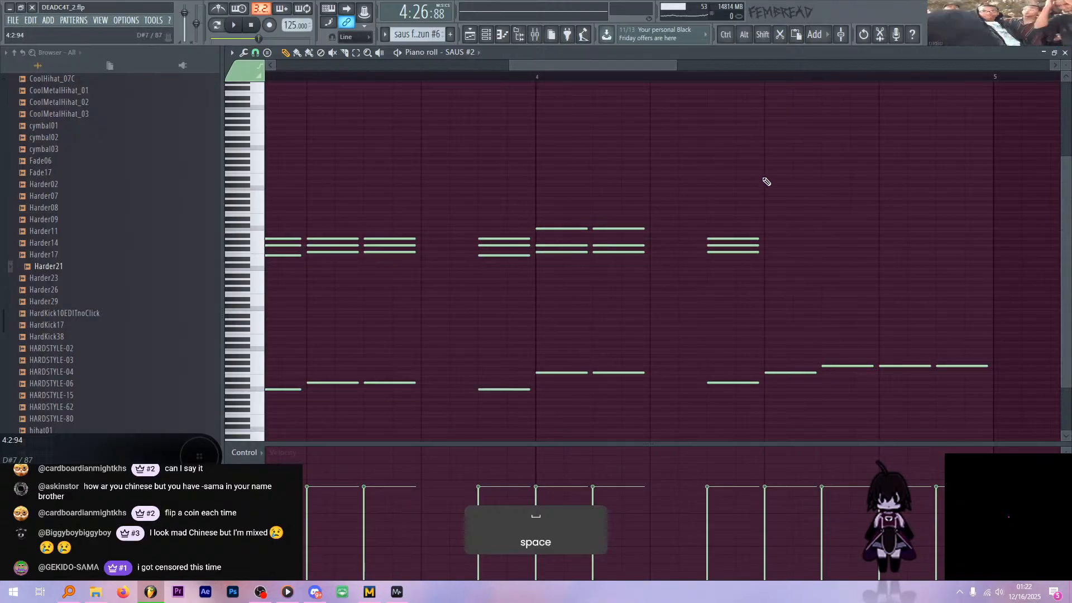
- Add a chord of F5, G5 and C6 at 4:3:00 and audition it with the bass note
key("alt+Tab")
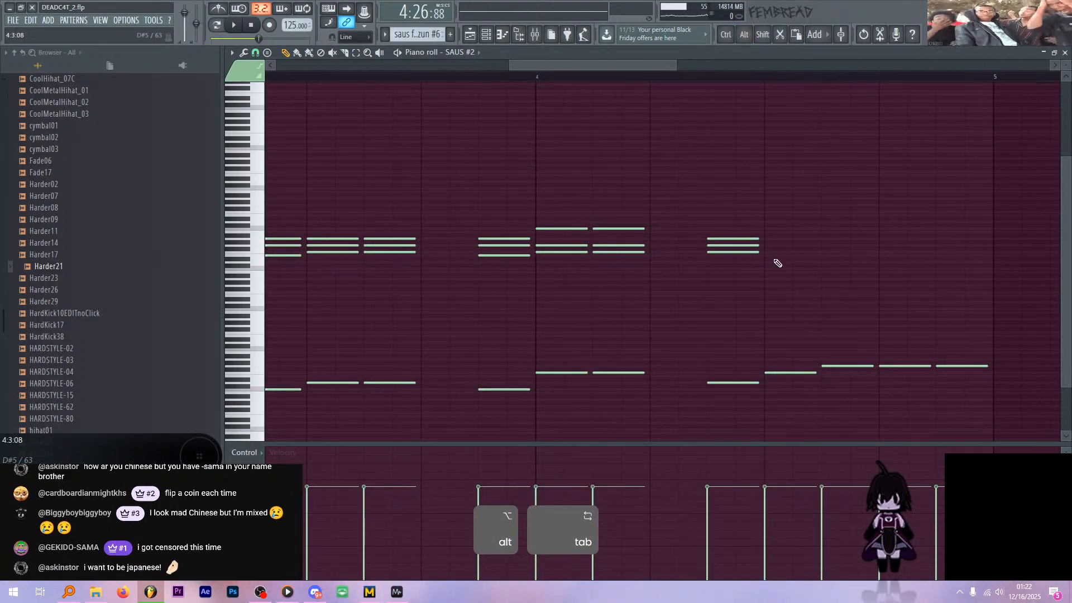
mouse_move(778, 263)
left_mouse_down()
mouse_move(764, 234)
mouse_move(775, 230)
mouse_move(781, 246)
left_mouse_up()
key("alt")
right_click(782, 246, "alt")
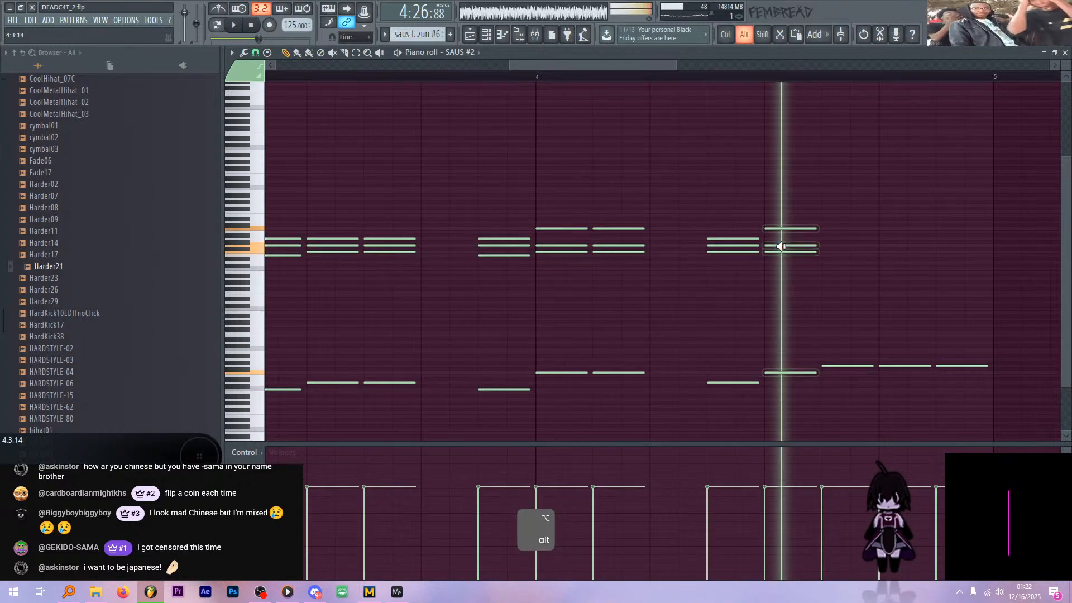
scroll(836, 248, "down", 2)
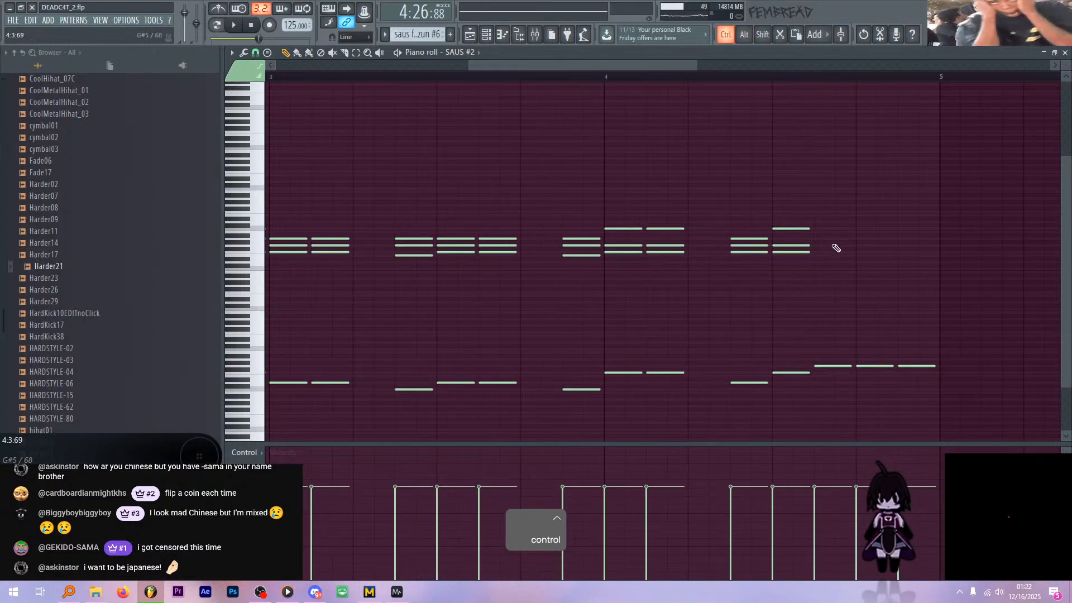
scroll(836, 248, "up", 1)
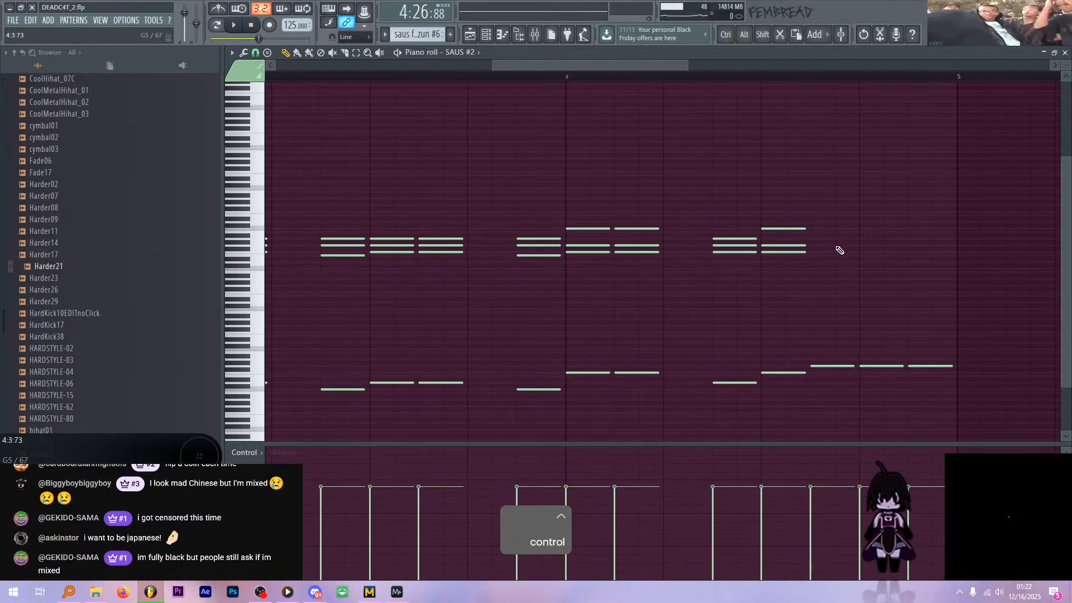
- Add a chord of G5, A5 and C6 at 4:3:48 over the higher bass note
key("alt+Tab")
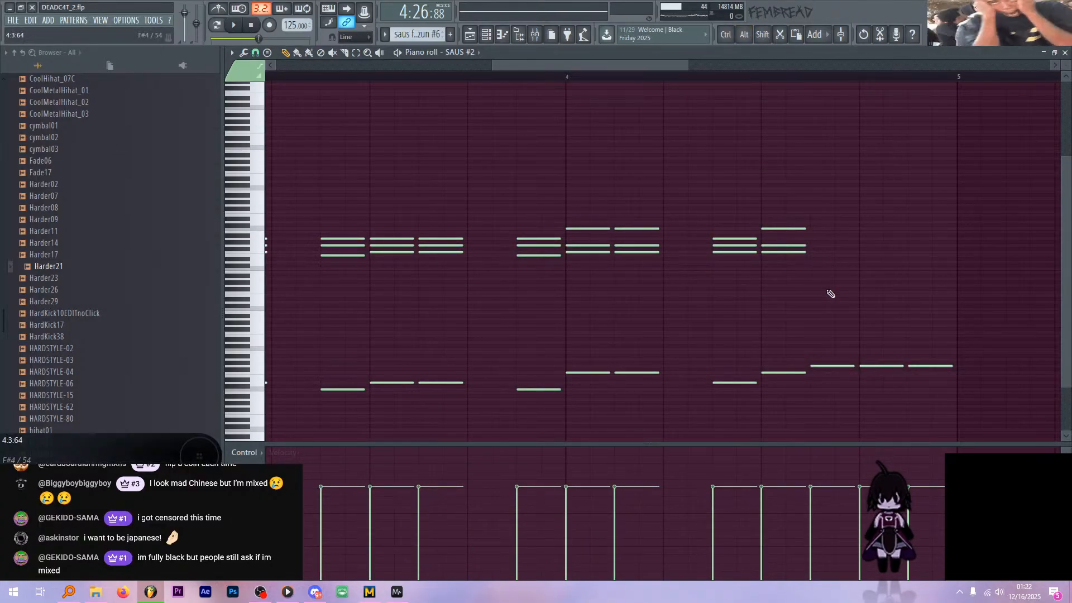
scroll(879, 297, "up", 3)
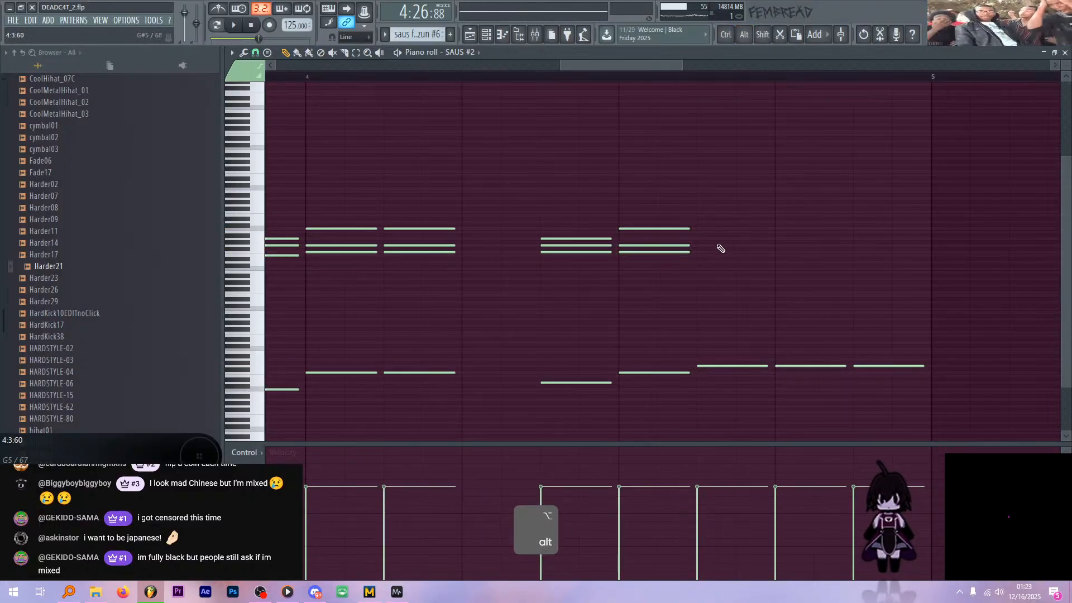
left_click(699, 245)
left_click(702, 239)
scroll(756, 241, "down", 5)
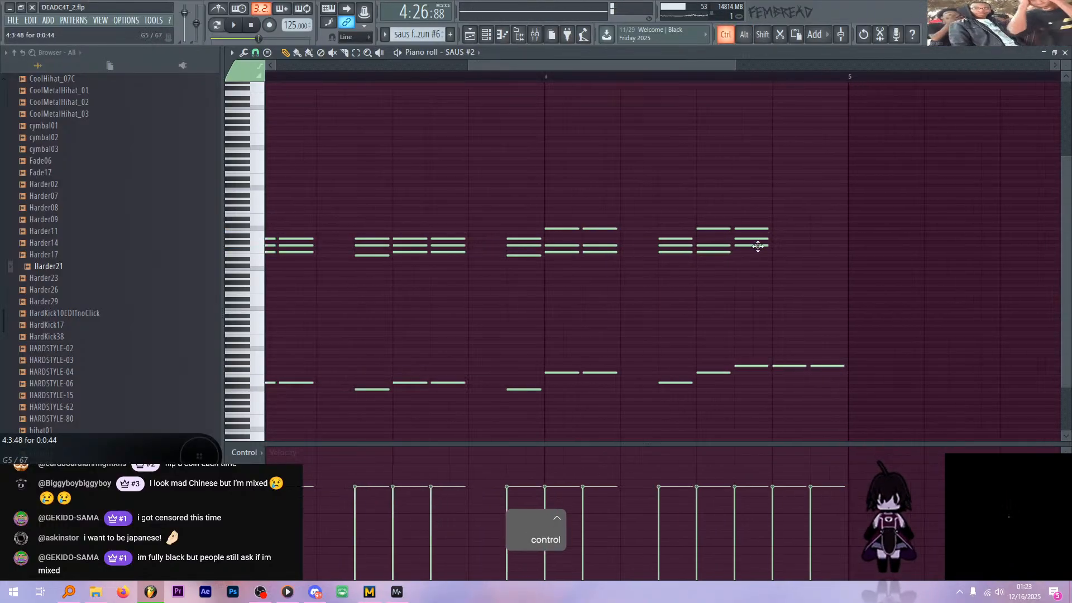
scroll(640, 249, "up", 5)
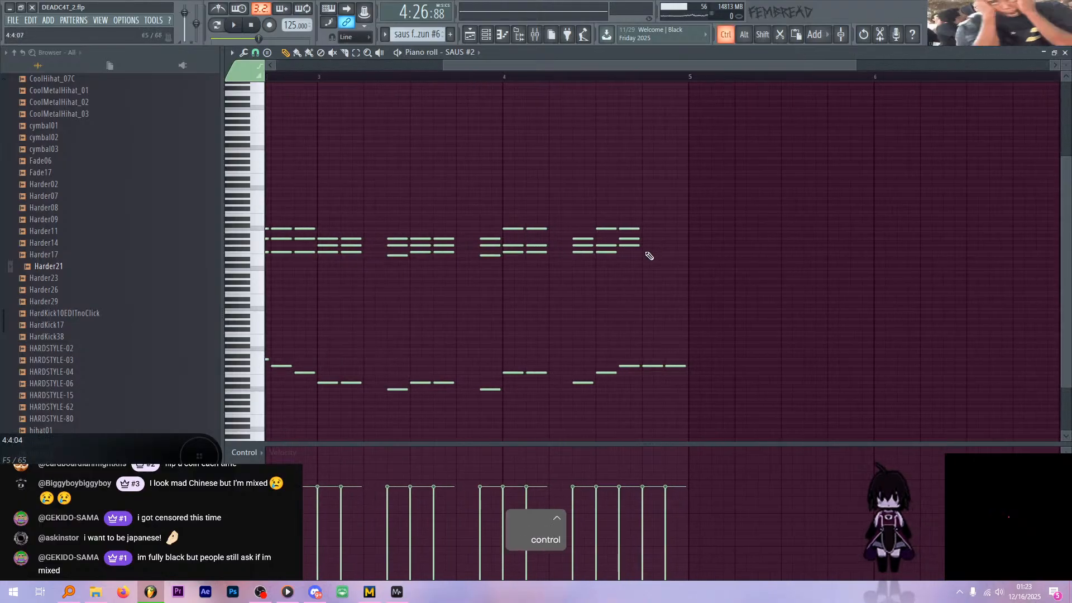
- Repeat the G5, A5 and C6 chord at 4:4:00
scroll(643, 243, "up", 2)
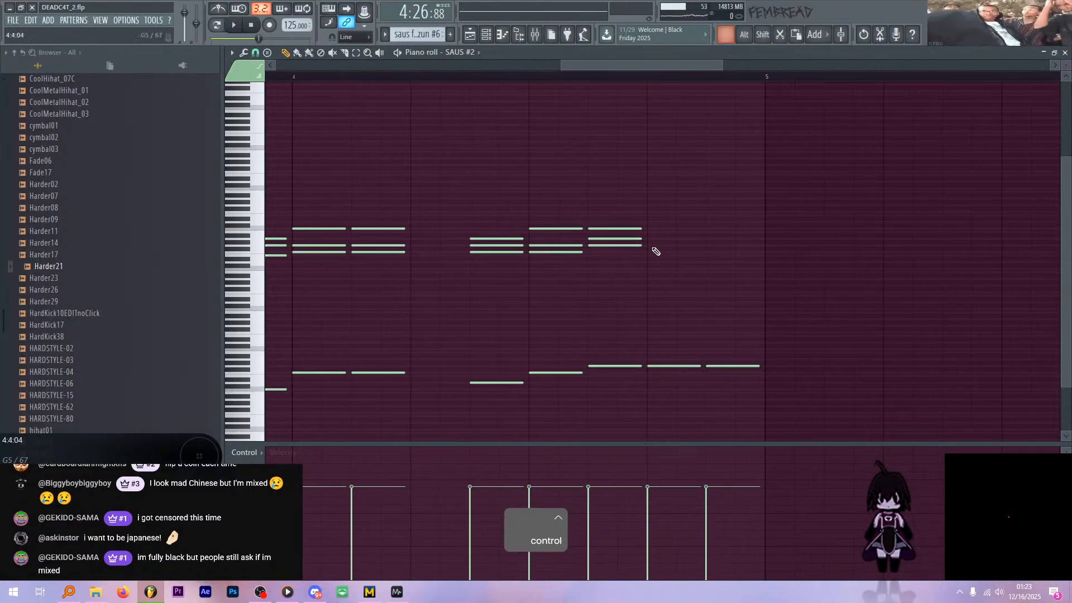
left_click(650, 245)
left_click(650, 235)
left_click_drag(653, 237, 653, 239)
left_click(651, 229)
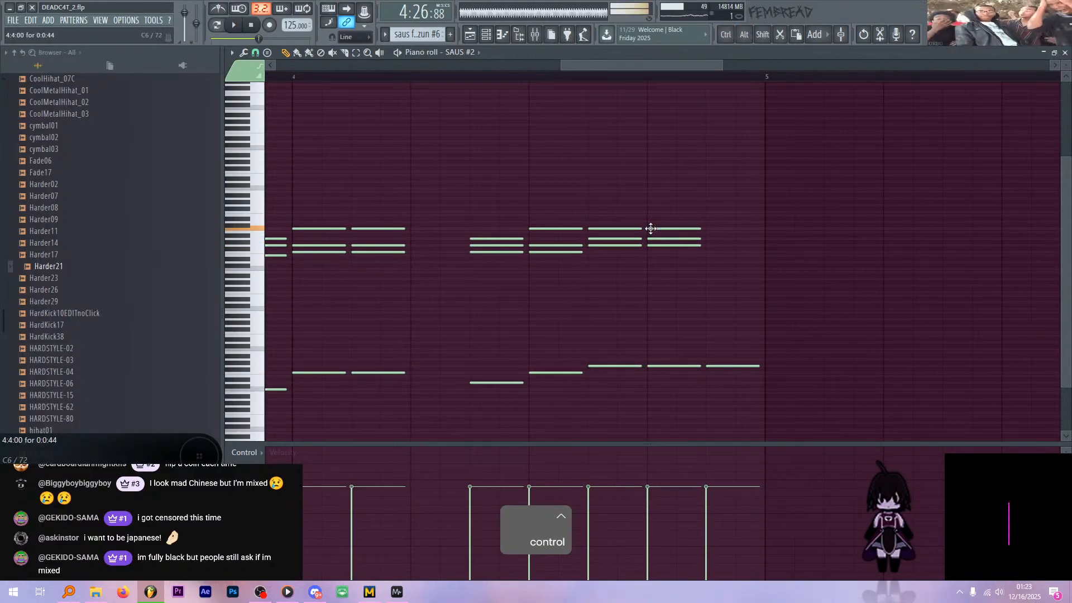
- Copy the three-note chord at 4:4:00 half a beat onward to 4:4:48, completing bar 4
mouse_move(749, 219)
left_mouse_down()
mouse_move(597, 267)
mouse_move(712, 249)
mouse_move(682, 230)
mouse_move(719, 242)
left_mouse_up()
key("ctrl+z")
scroll(708, 286, "down", 2)
scroll(708, 285, "down", 2)
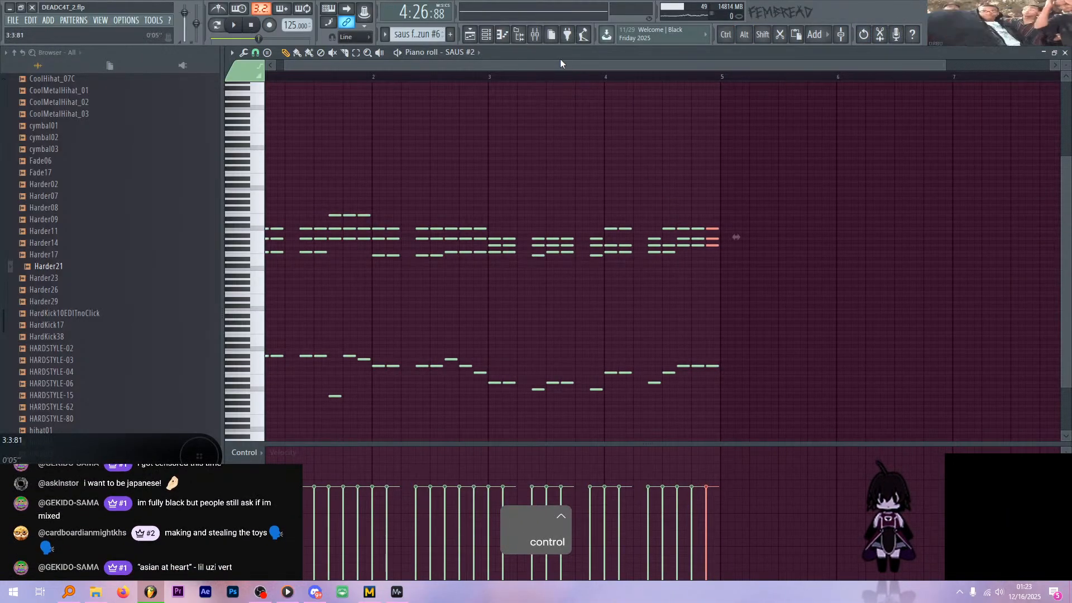
scroll(658, 136, "down", 1)
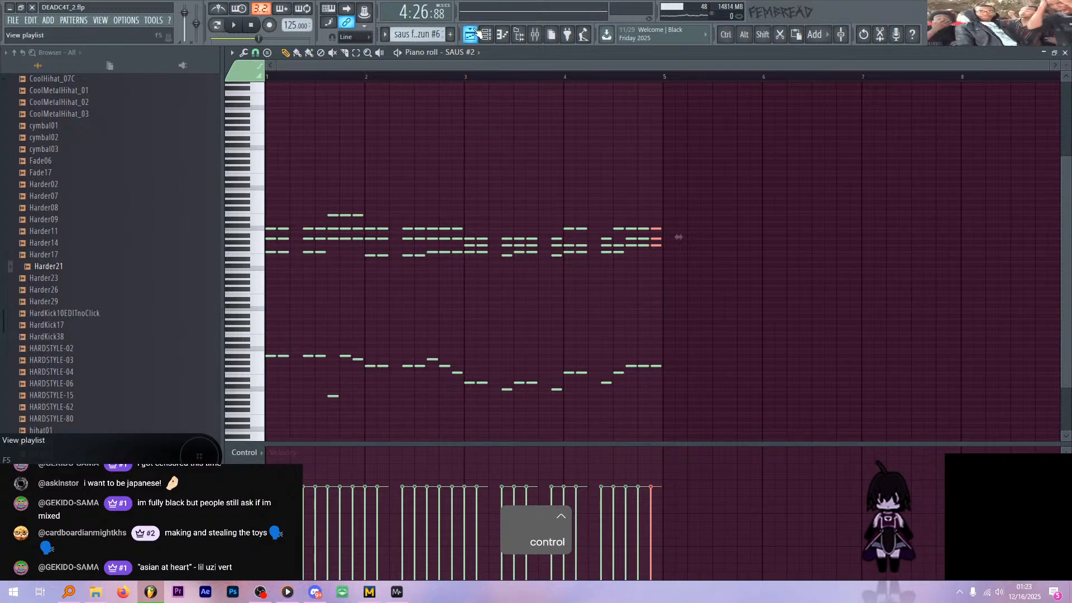
- Copy the SAUS #2 channel's notes into the SAUS channel and play the pattern back
left_click(487, 35)
key("ctrl+c")
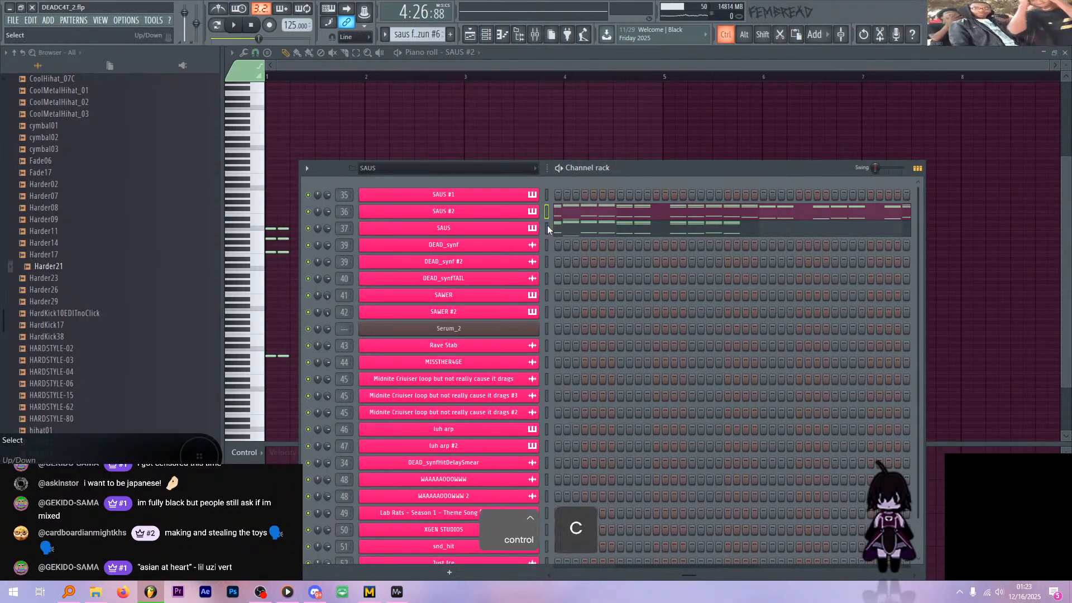
key("ctrl+v")
key("space")
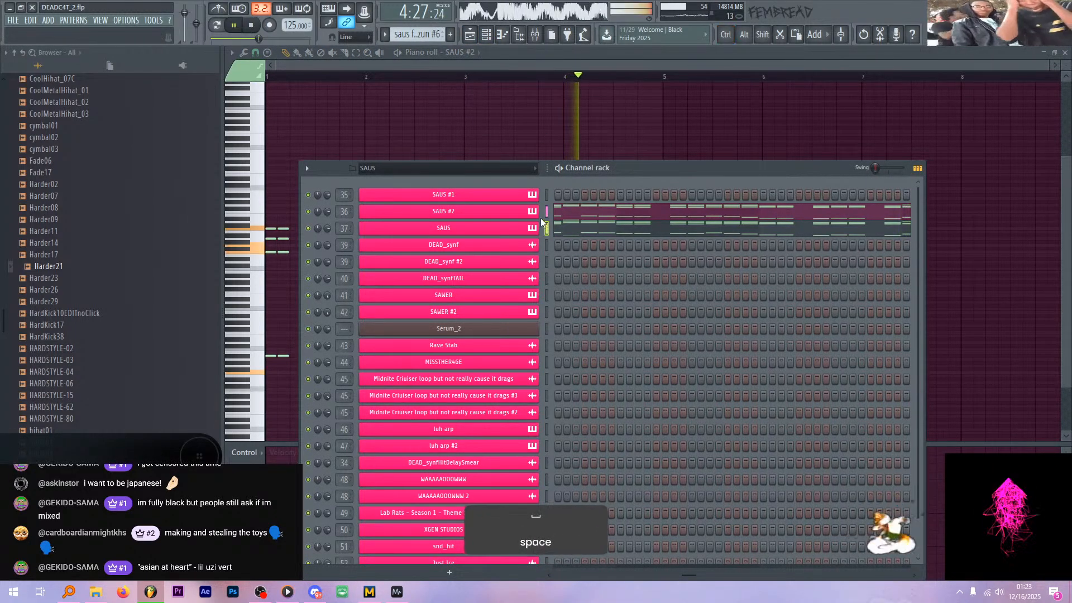
key("space")
- Raise the SAUS #2 bass note at 4:2:48 to E2 and play back bar 4
left_click(537, 66)
scroll(603, 115, "up", 2)
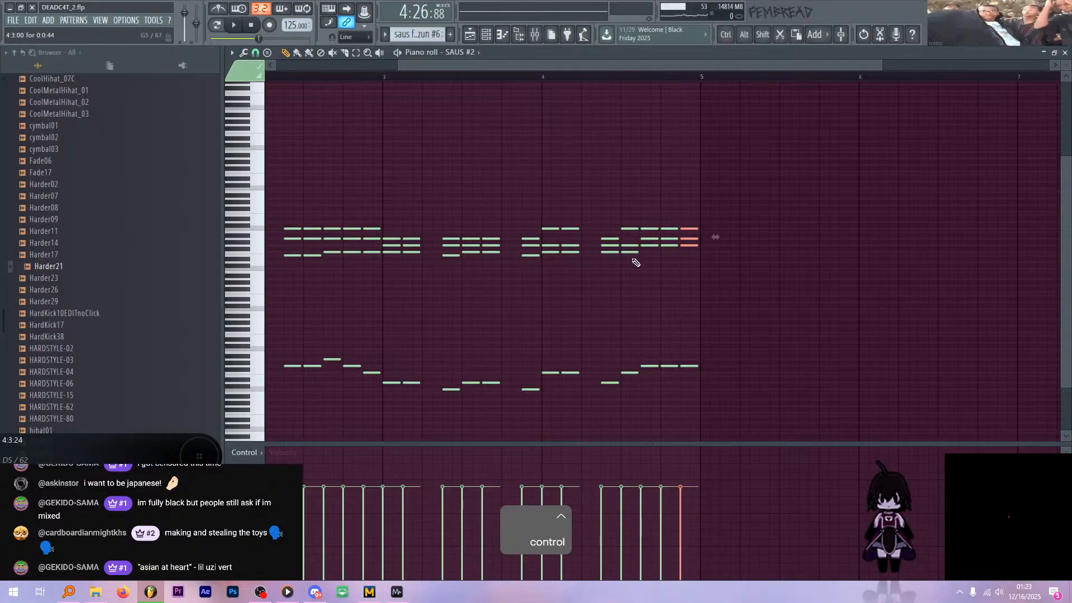
key("space")
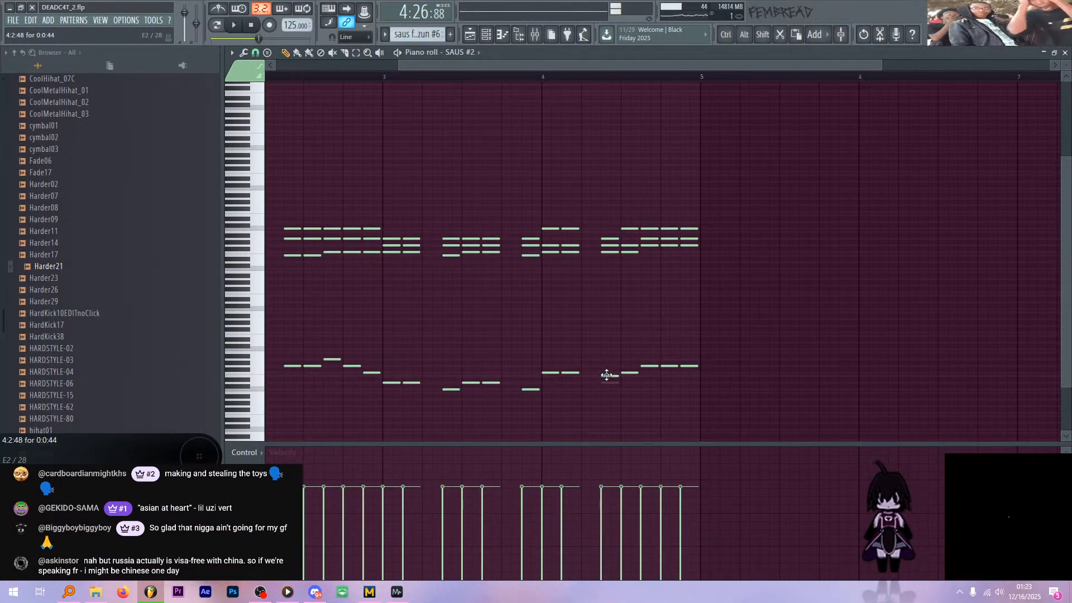
scroll(584, 221, "up", 3)
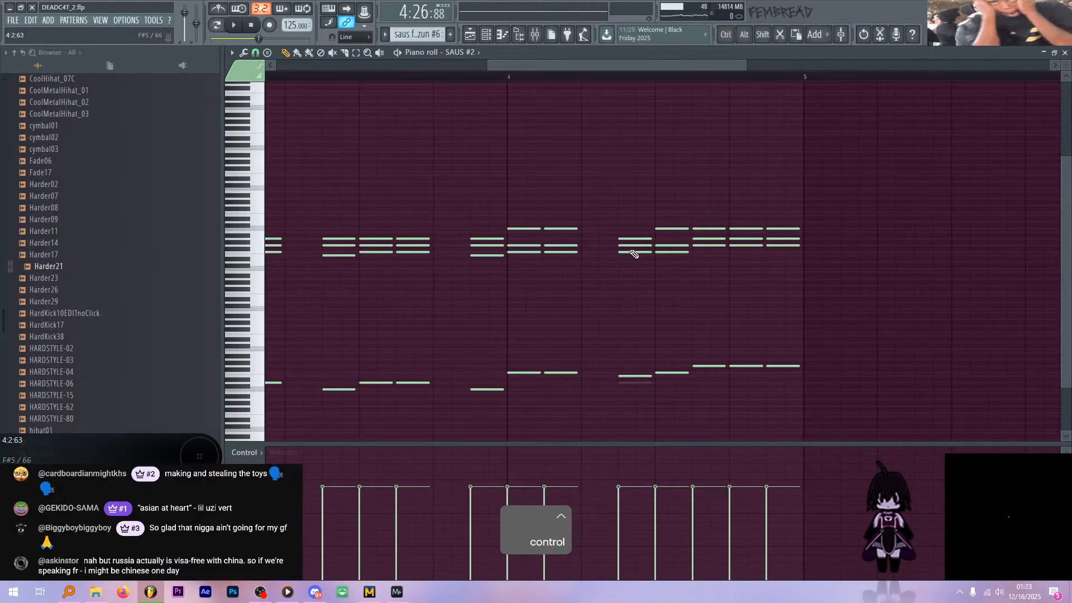
key("space")
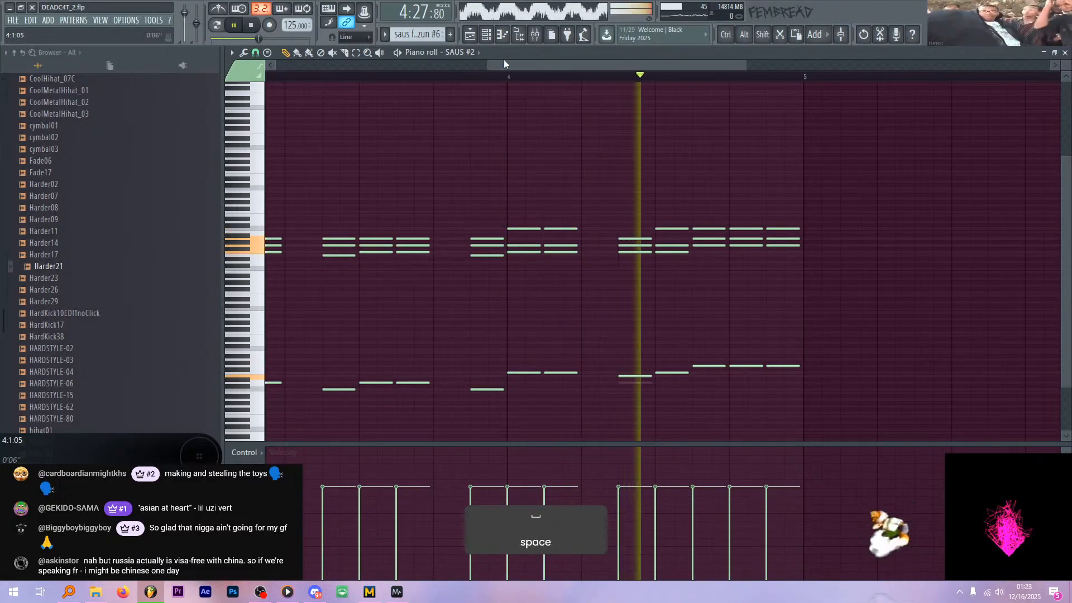
key("space")
- Raise the REAL sawbass note at 4:2:48 by two semitones in the first "SAWBASS PATCH FOR HALF 2 OF DROP 2 OR WHATEVER #3" clip and play it back
left_click(486, 34)
left_click(471, 36)
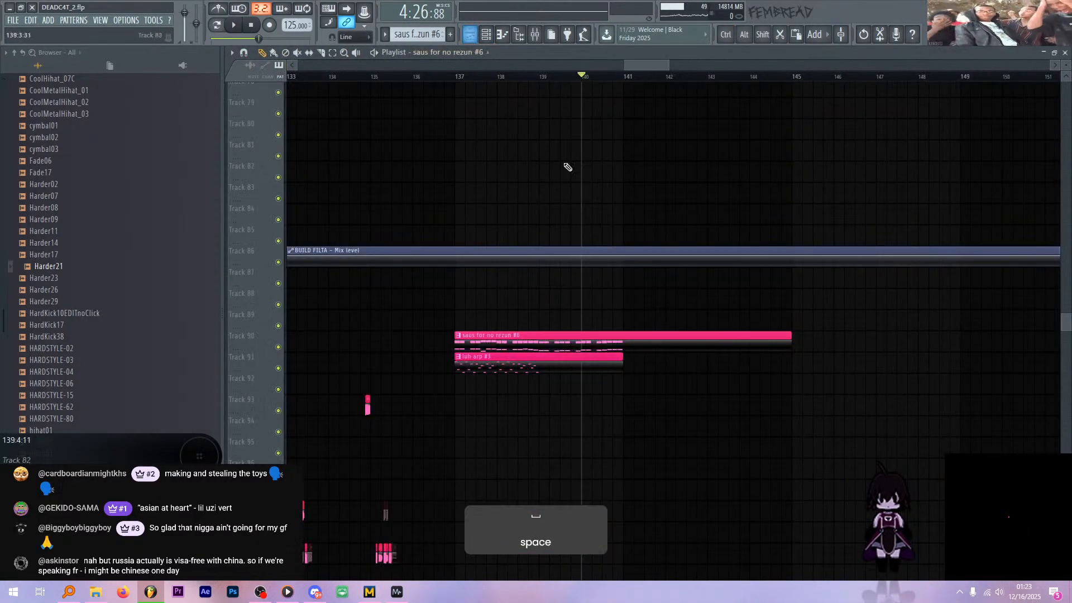
key("space")
key("space")
scroll(633, 335, "up", 3)
scroll(631, 335, "up", 5)
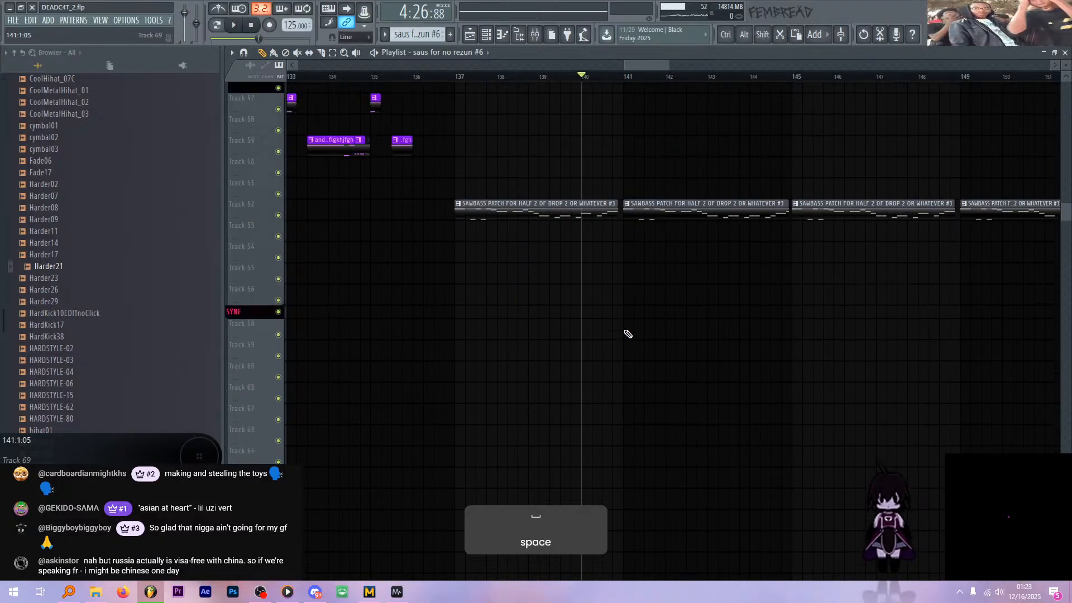
double_click(589, 277)
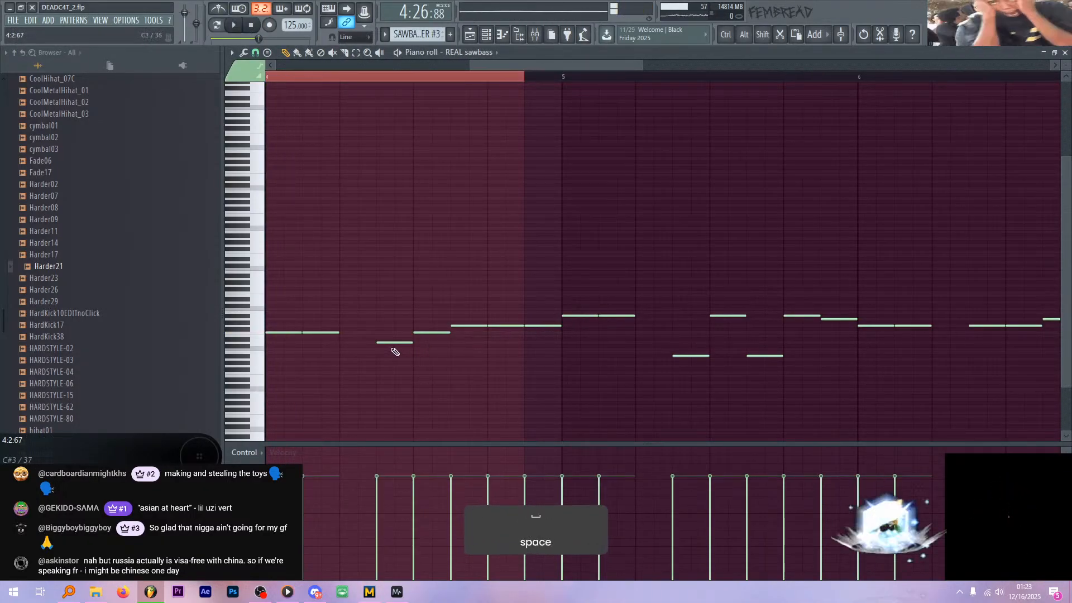
left_click_drag(392, 342, 398, 337)
key("space")
scroll(491, 240, "down", 3)
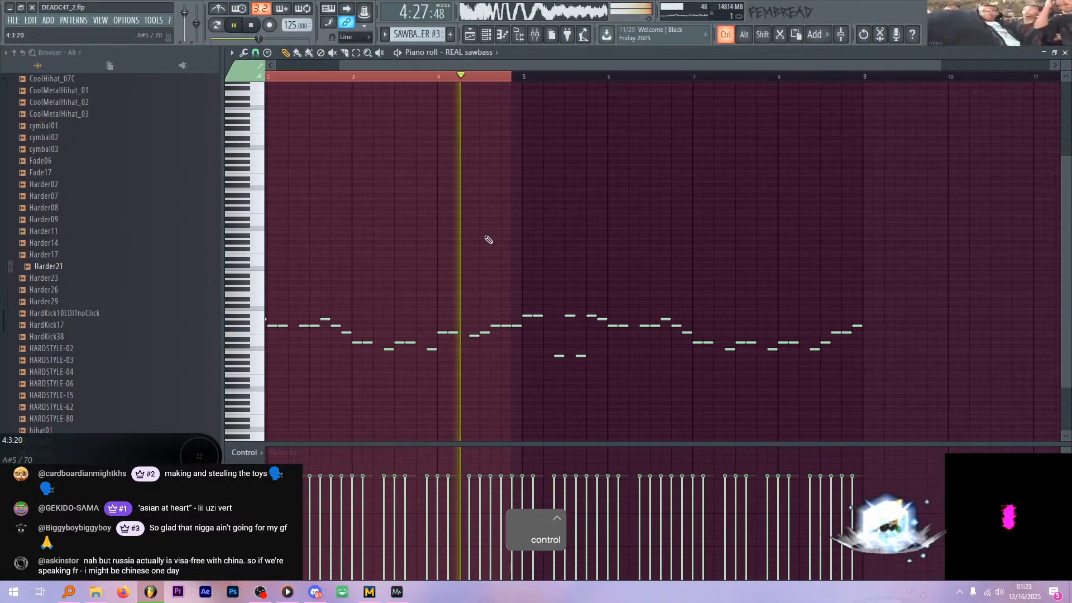
key("space")
- Return to the playlist and reopen the "saus for no rezun #6" pattern's notes around bar 4
left_click(470, 35)
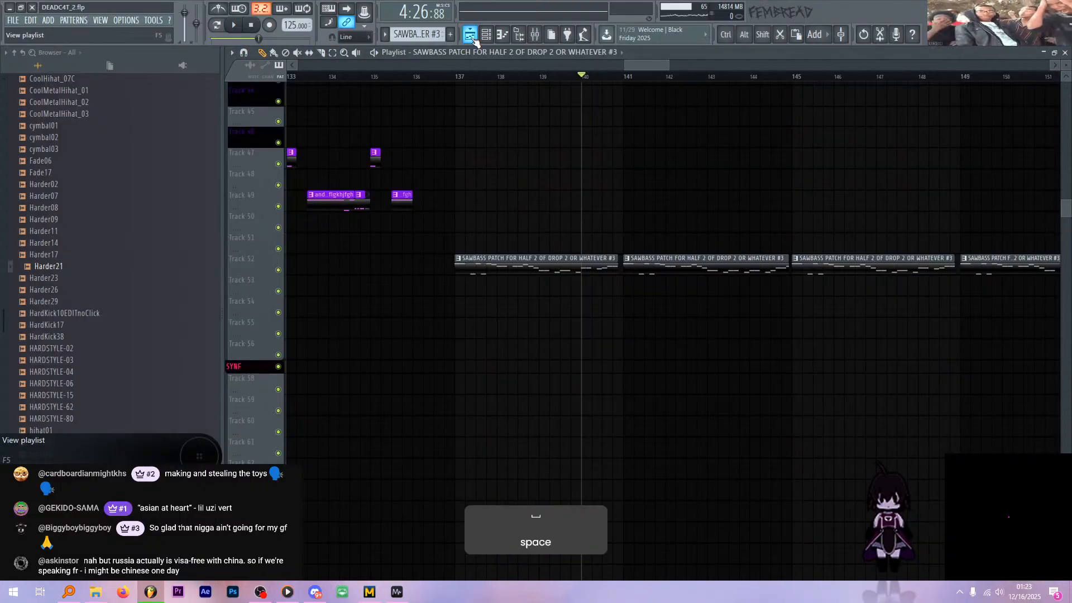
key("space")
key("space")
scroll(621, 289, "down", 2)
scroll(603, 321, "down", 6)
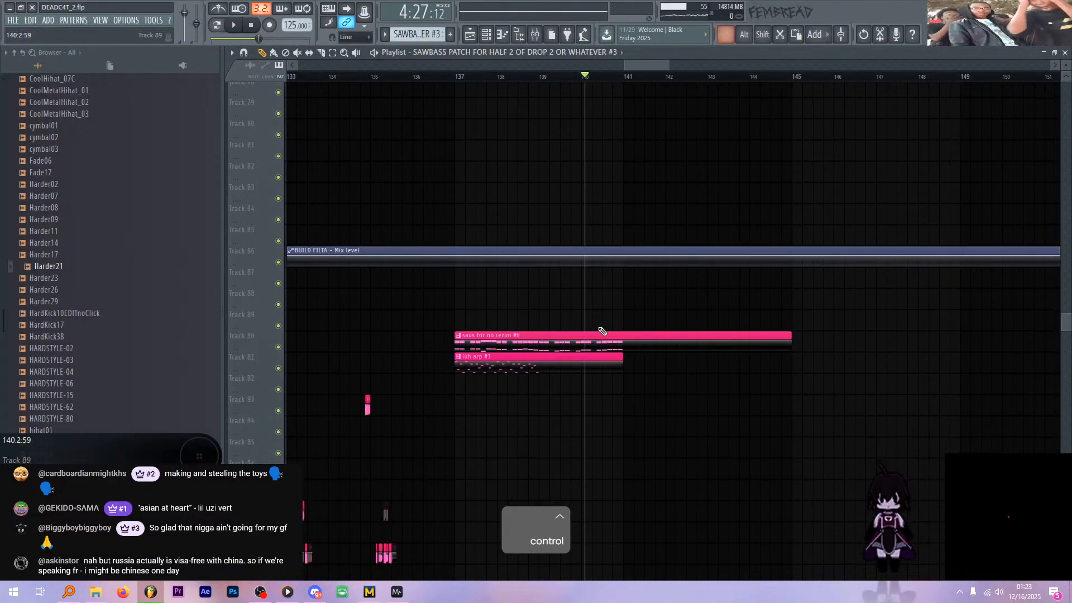
scroll(601, 331, "up", 3)
double_click(596, 344)
key("space")
key("space")
scroll(559, 294, "up", 4)
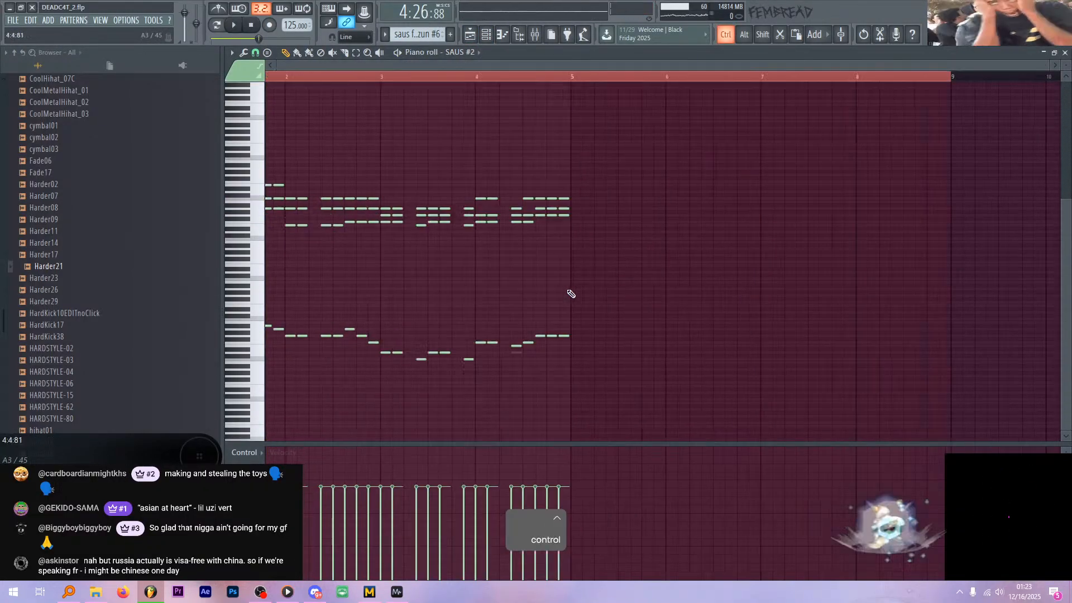
- Raise the SAUS channel's bass note at 4:2:48 to E2 to match SAUS #2 and play it back
key("space")
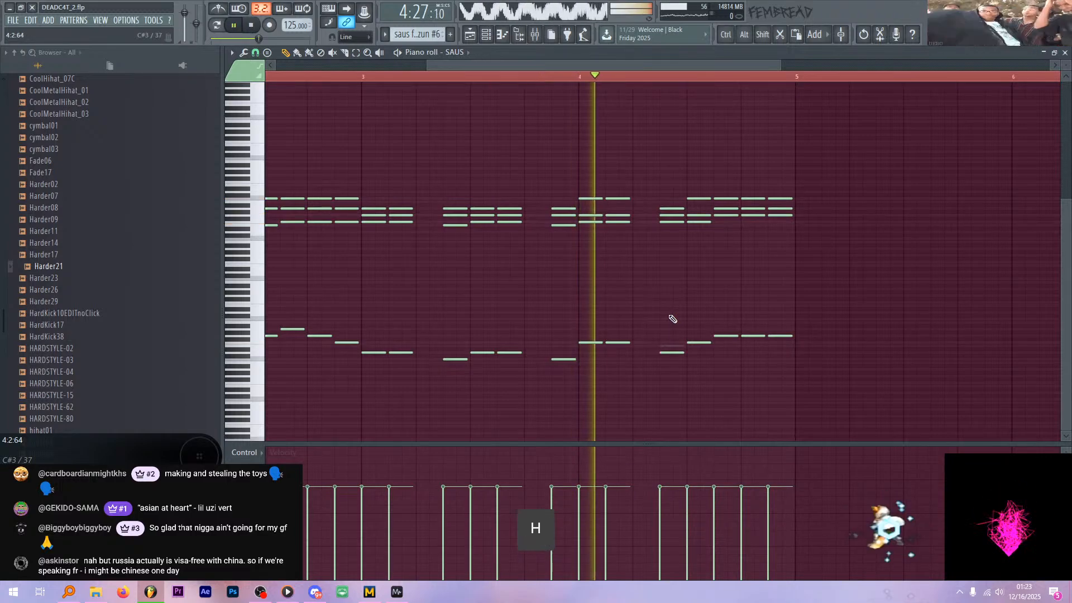
key("space")
scroll(672, 343, "up", 2)
key("space")
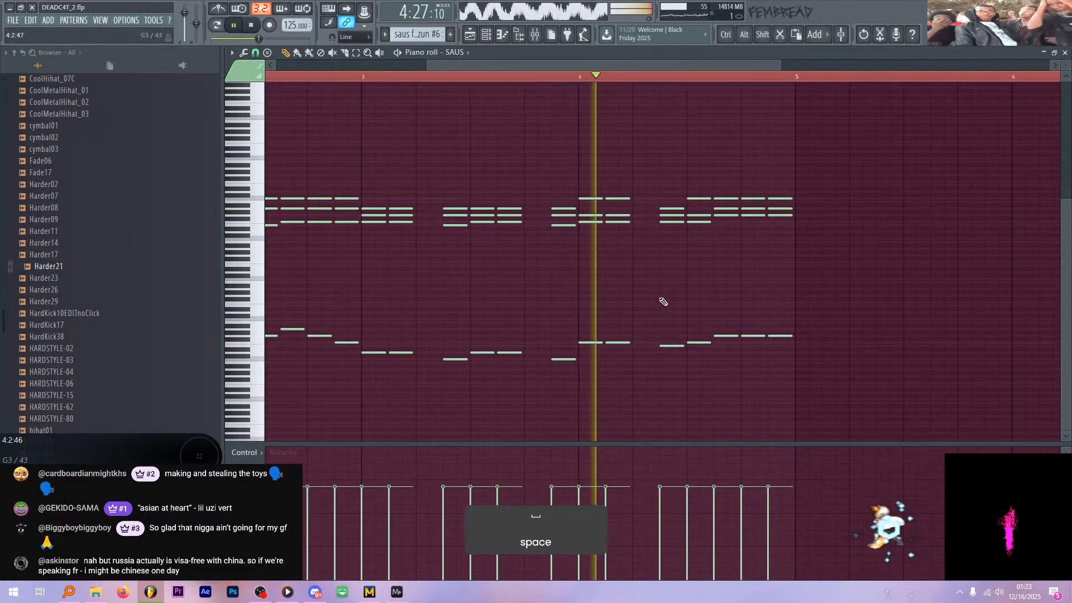
scroll(656, 279, "down", 3)
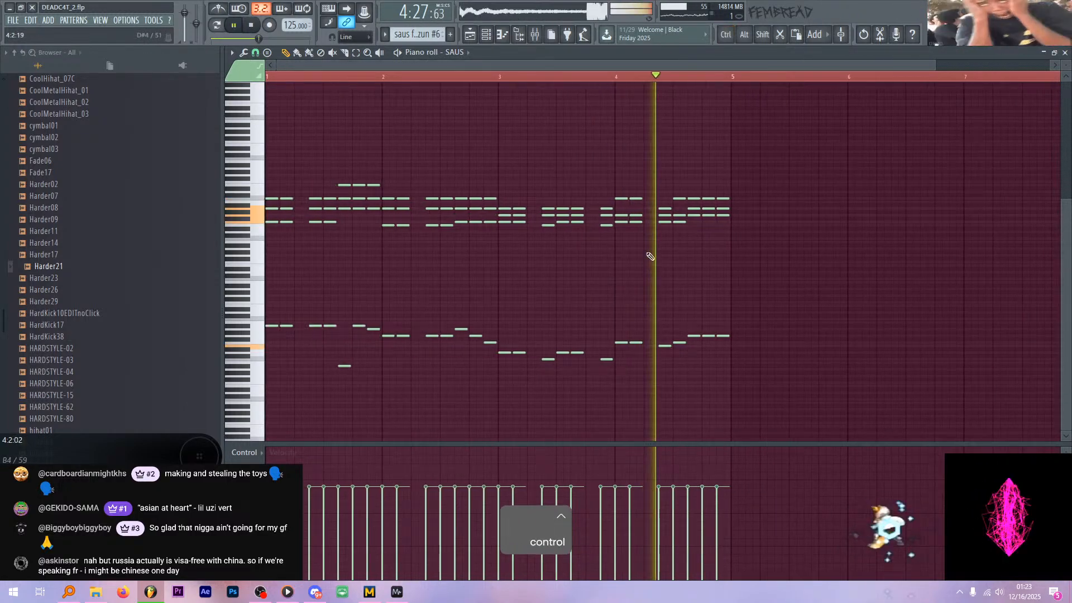
- Slice the tail off the first "saus for no rezun #6" playlist clip just before bar 141, delete it and play the section
left_click(470, 34)
key("space")
key("space")
scroll(622, 182, "up", 3)
key("space")
key("c")
left_click(642, 341)
right_click(672, 342)
key("space")
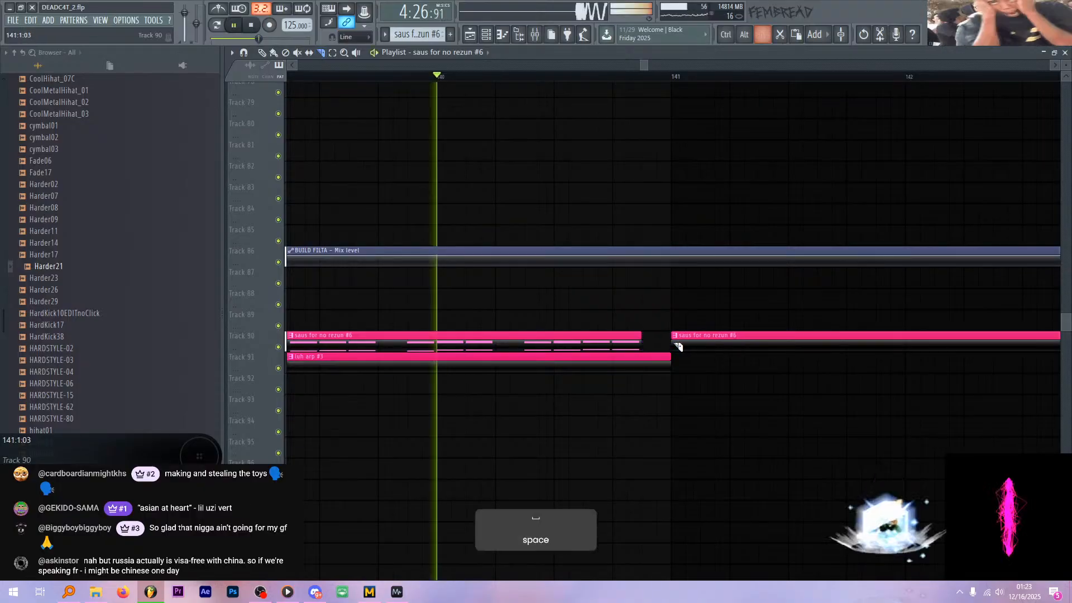
- Reopen the SAUS #2 notes from the trimmed "saus for no rezun #6" clip, stop playback and save the project
scroll(668, 342, "down", 3)
key("p")
double_click(626, 335)
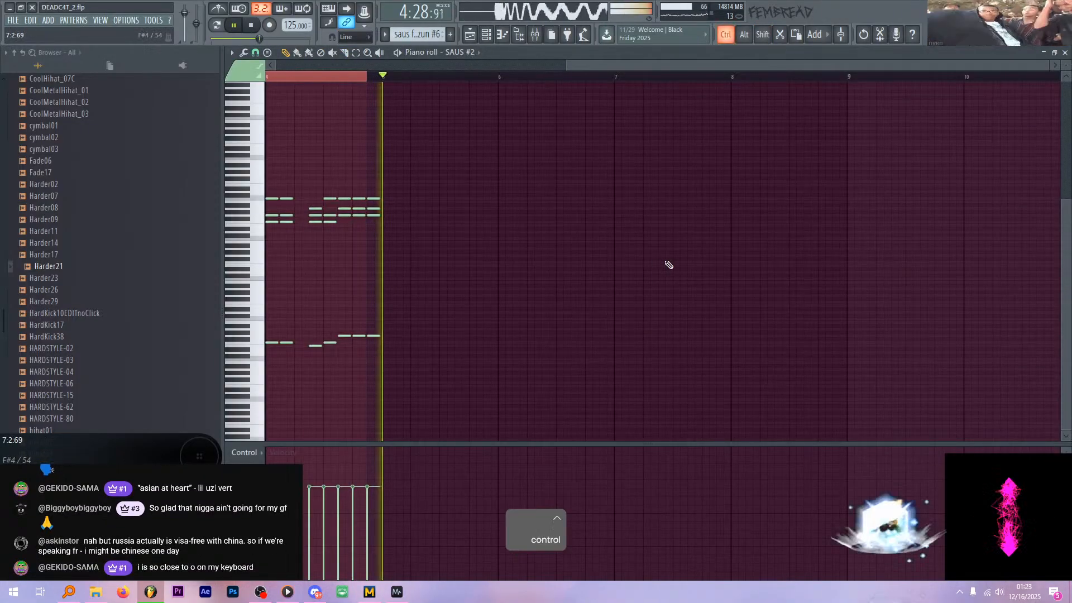
scroll(669, 265, "down", 3)
key("space")
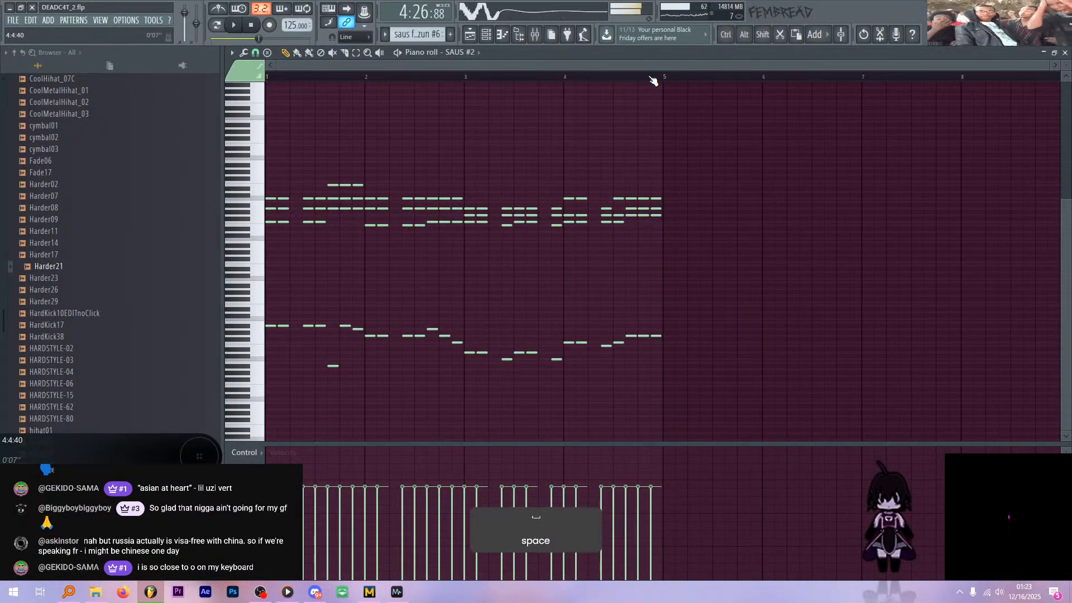
key("ctrl+s")
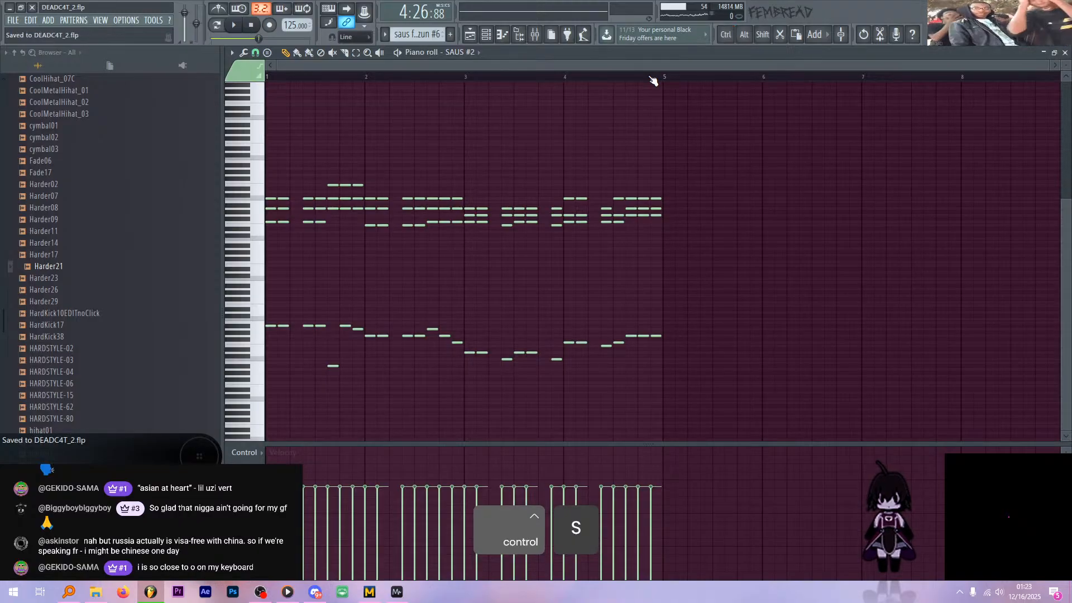
- Duplicate all four bars of SAUS #2 notes into bars 5 to 8
key("alt+Tab")
key("alt+Tab")
key("ctrl+a")
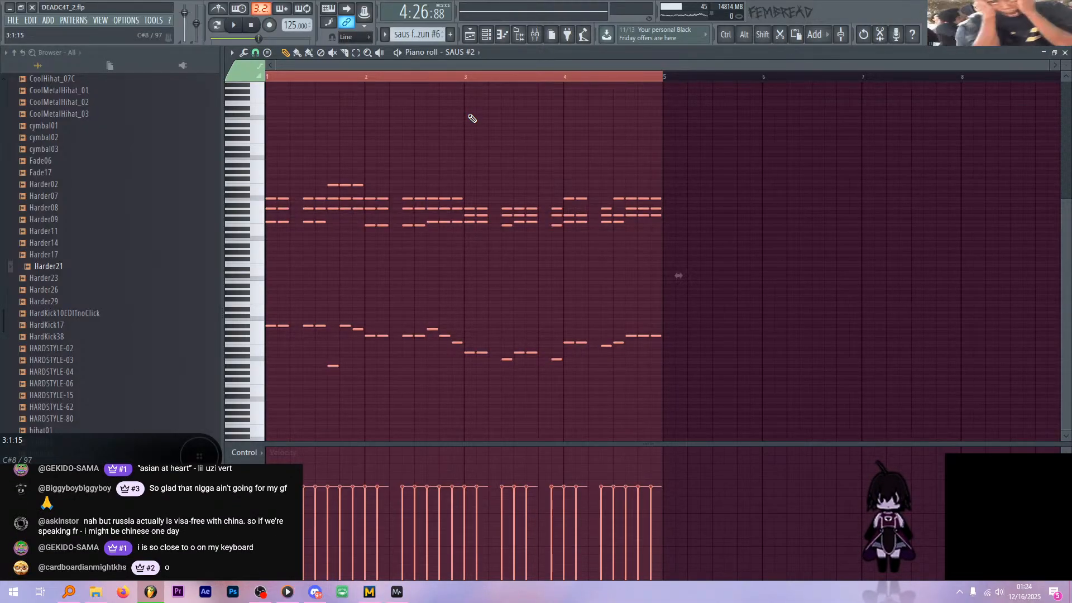
key("ctrl+b")
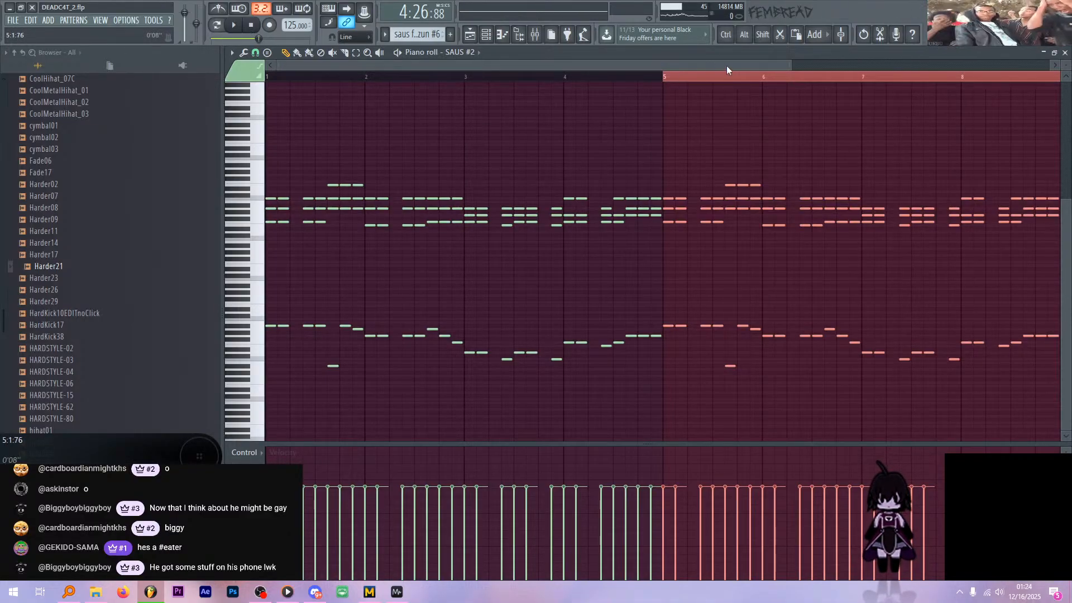
left_click_drag(791, 65, 833, 88)
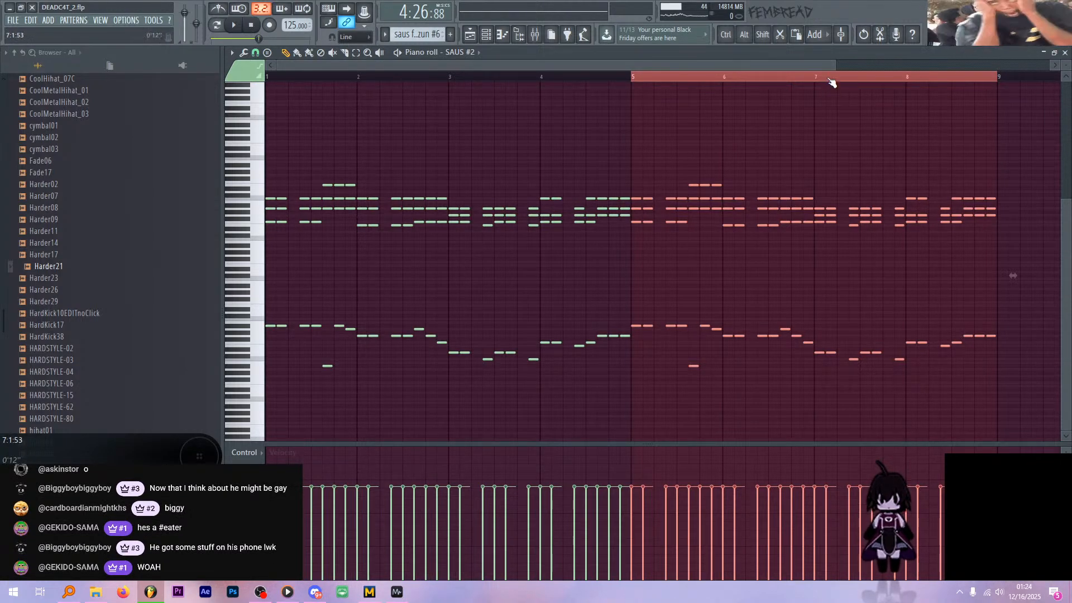
left_click_drag(836, 67, 816, 67)
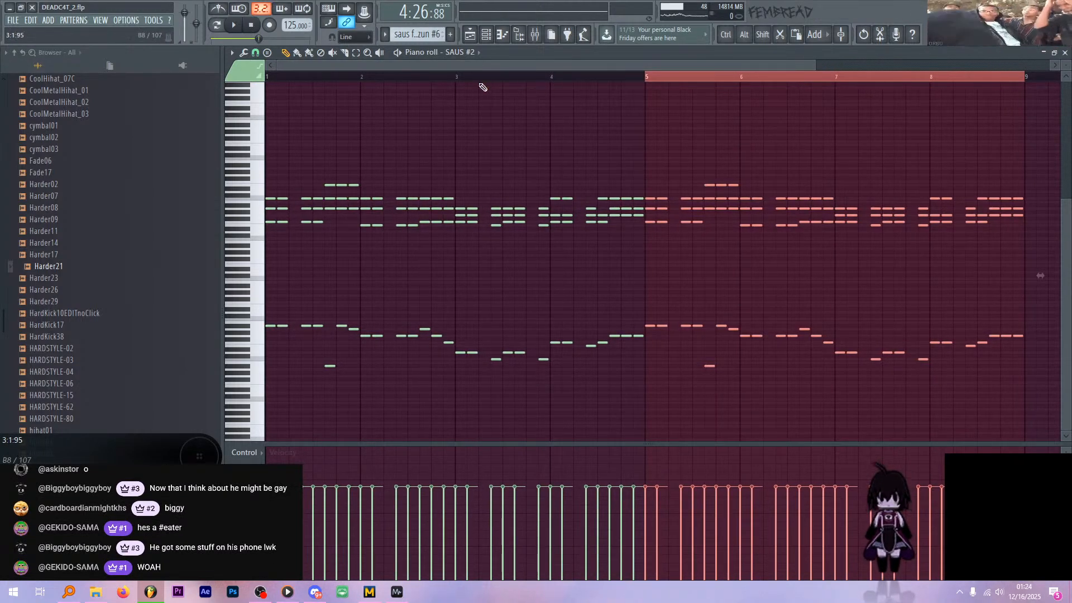
- Return to the playlist and open the notes of the "luh arp #3" clip from bar 1
left_click(487, 34)
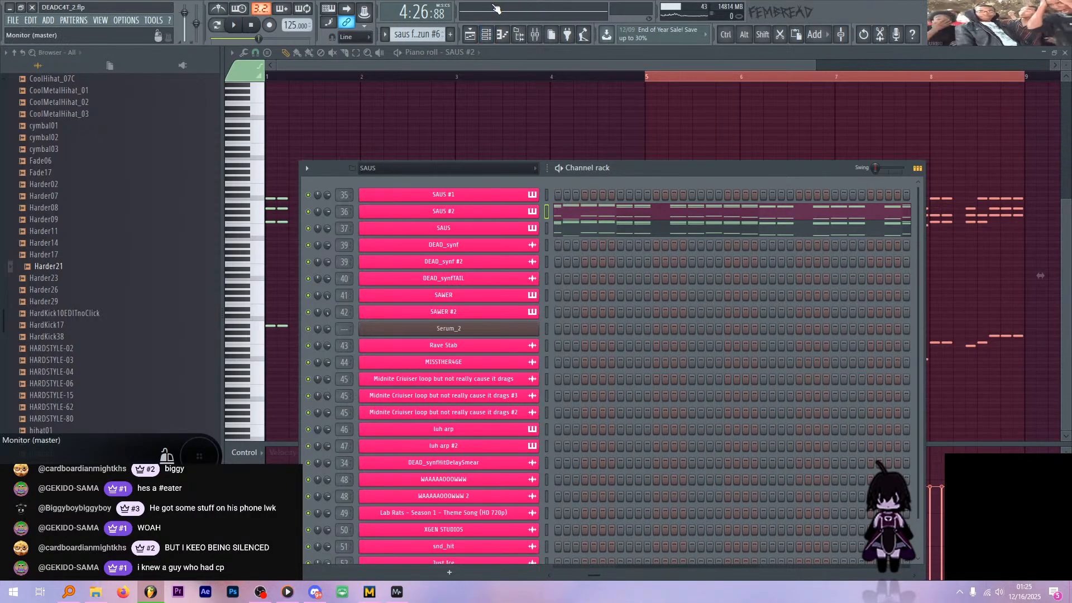
left_click(470, 36)
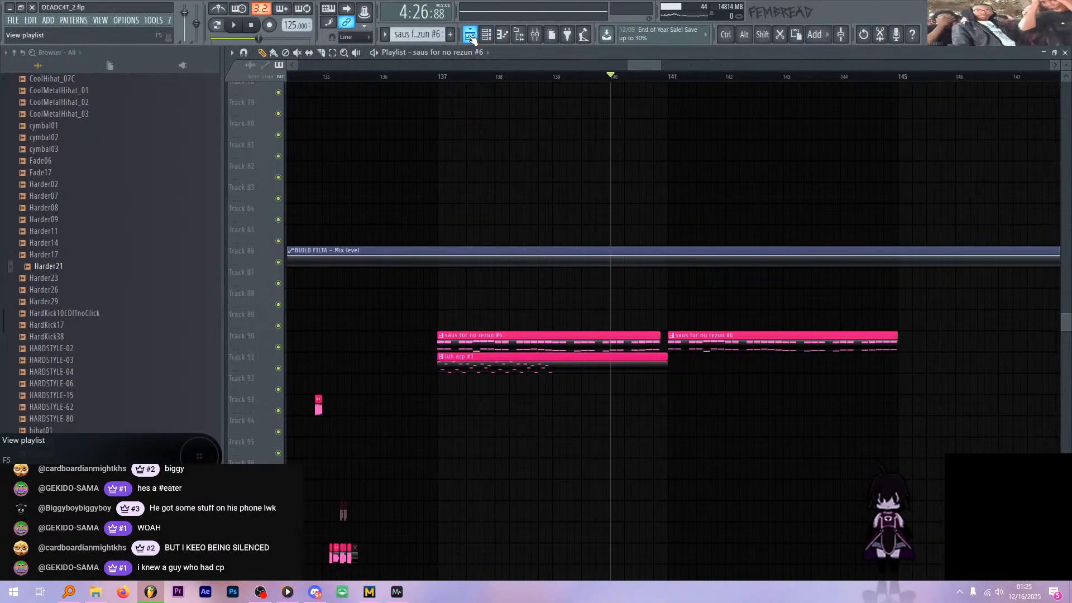
double_click(654, 365)
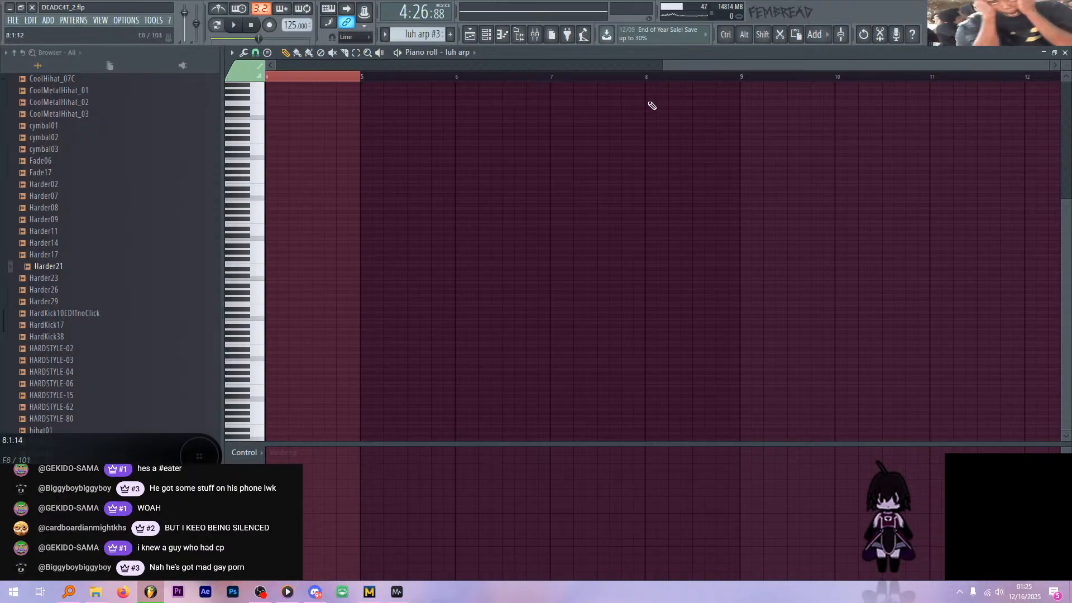
left_click_drag(692, 66, 186, 70)
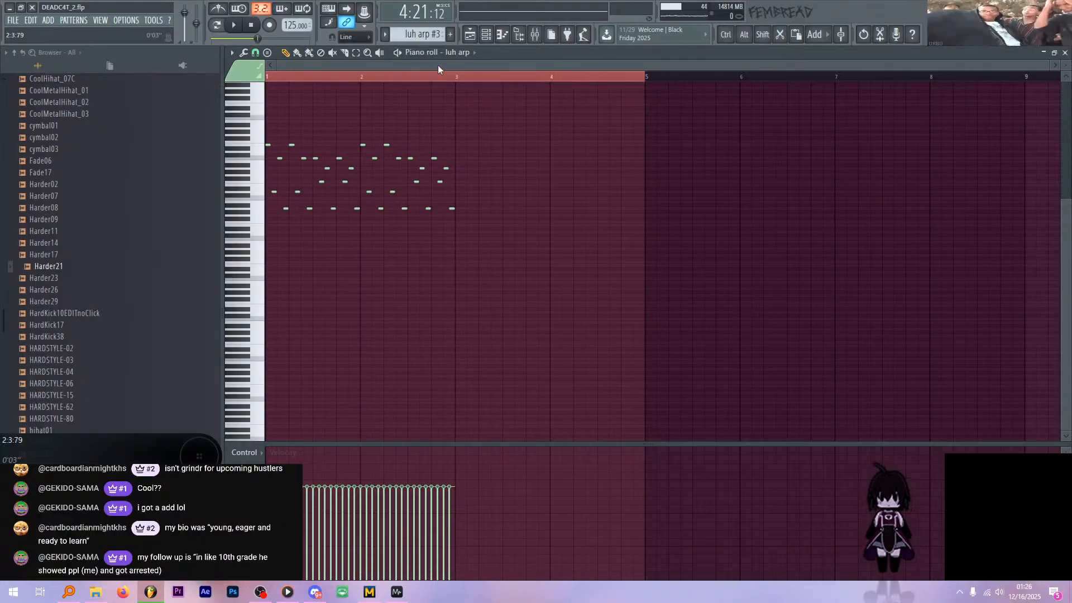
- Duplicate the two-bar luh arp melody into bars 3 and 4 and play it back
key("space")
key("space")
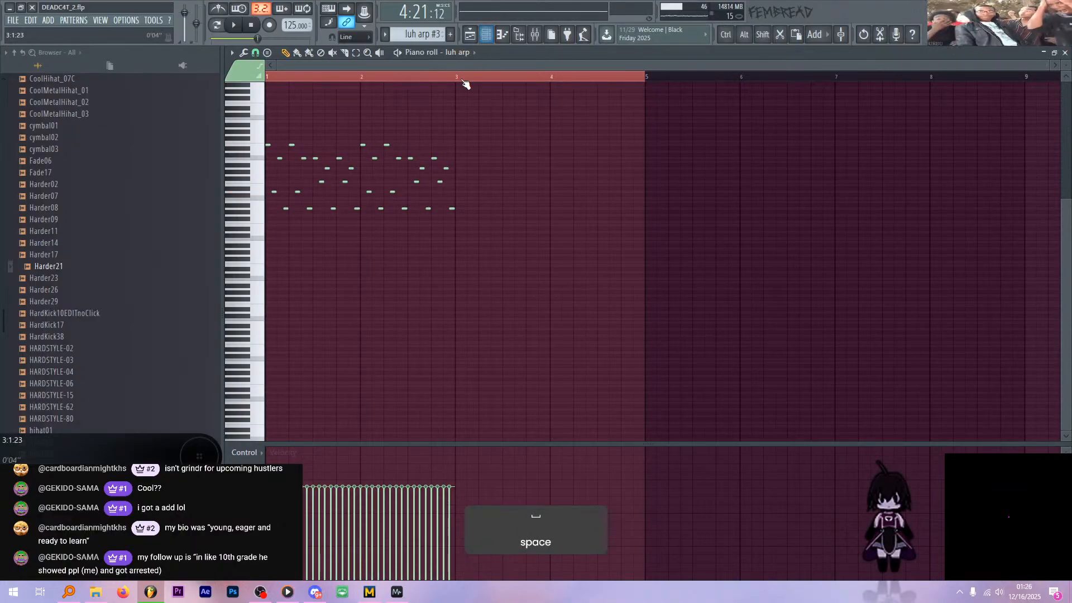
left_click(463, 79, "ctrl")
key("ctrl+b")
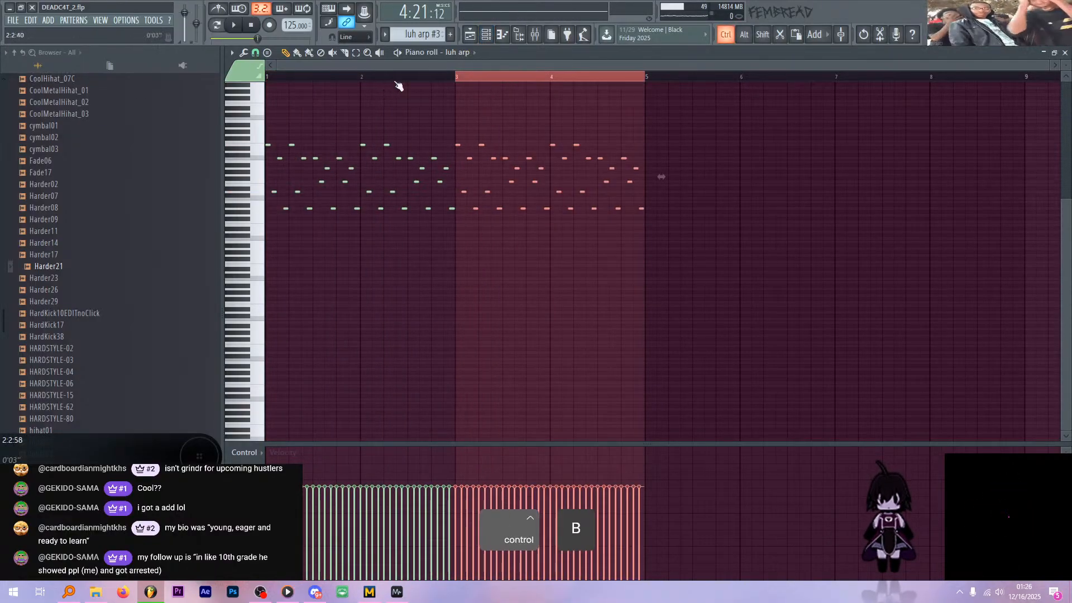
key("space")
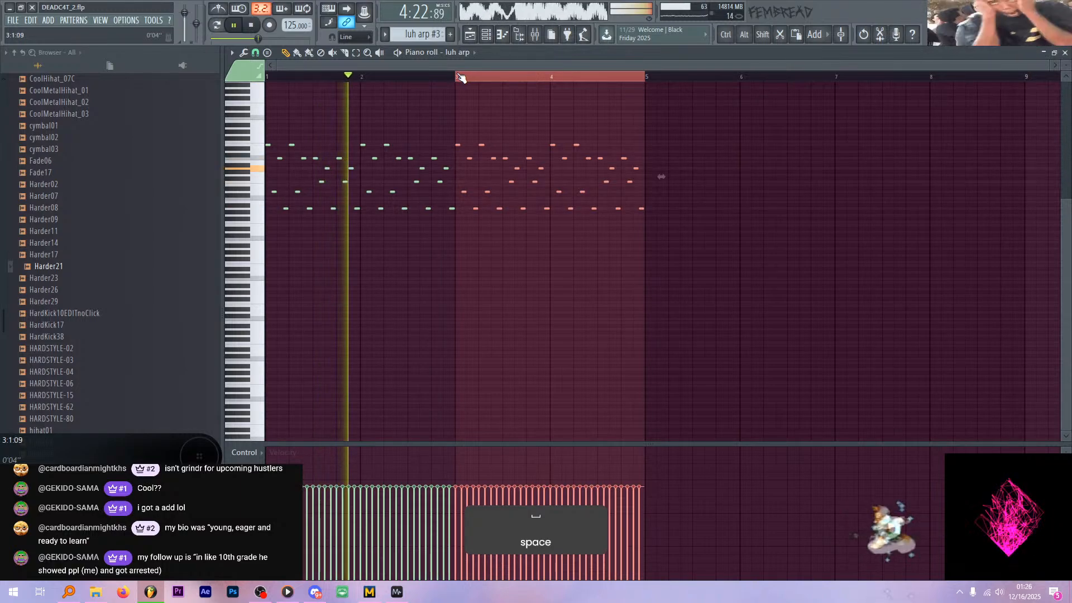
scroll(502, 92, "up", 4)
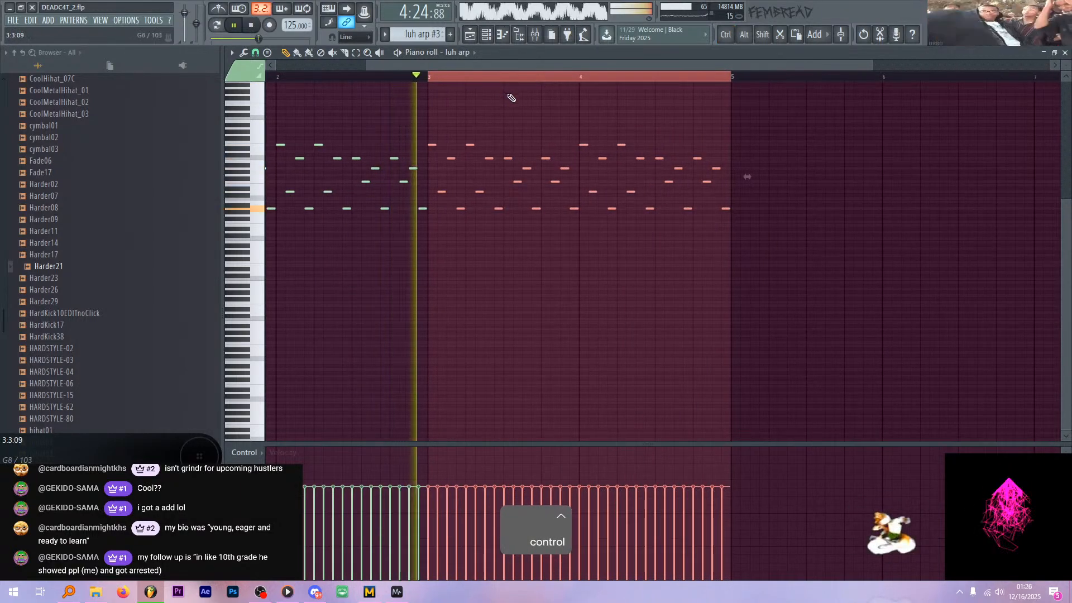
scroll(532, 98, "down", 3)
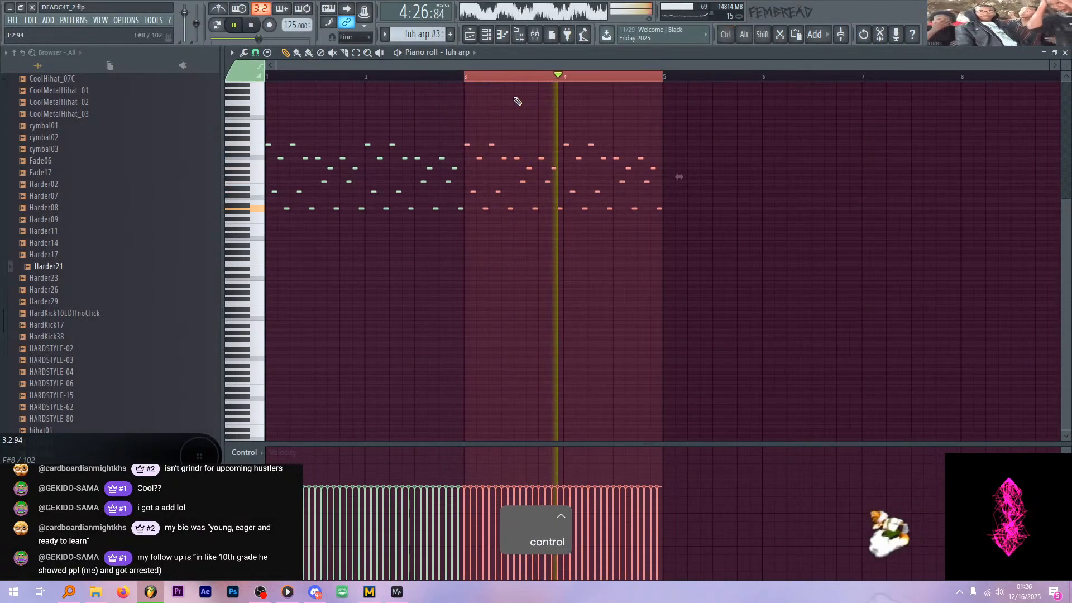
- Slice the tail off the "luh arp #3" playlist clip before bar 141 and delete it, matching the saus clip's end
left_click(470, 34)
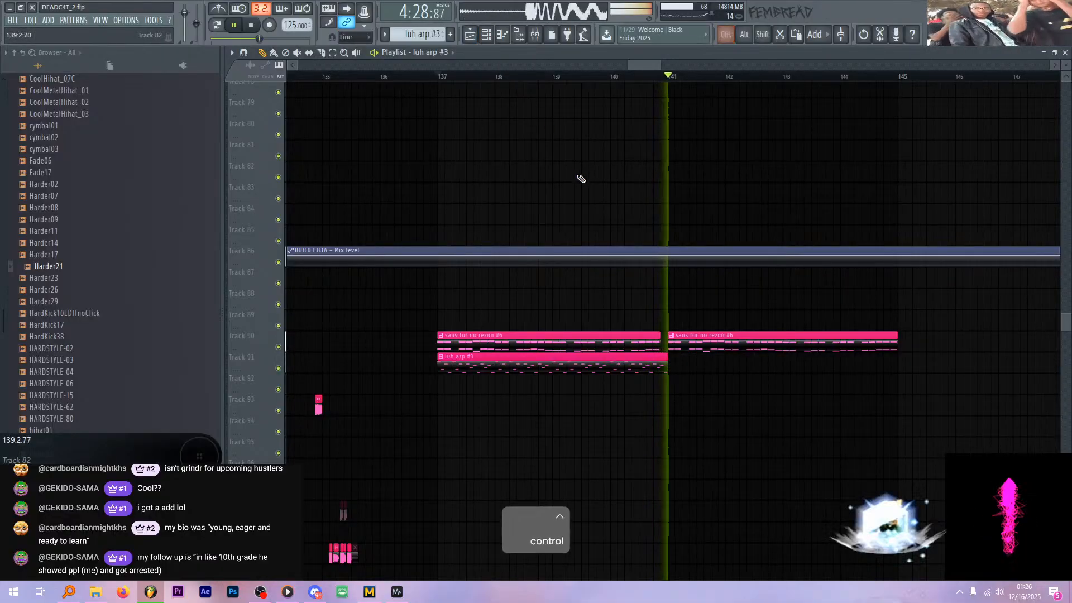
scroll(699, 389, "up", 2)
scroll(701, 391, "up", 1)
key("space")
key("c")
right_click(625, 368)
scroll(625, 369, "down", 2)
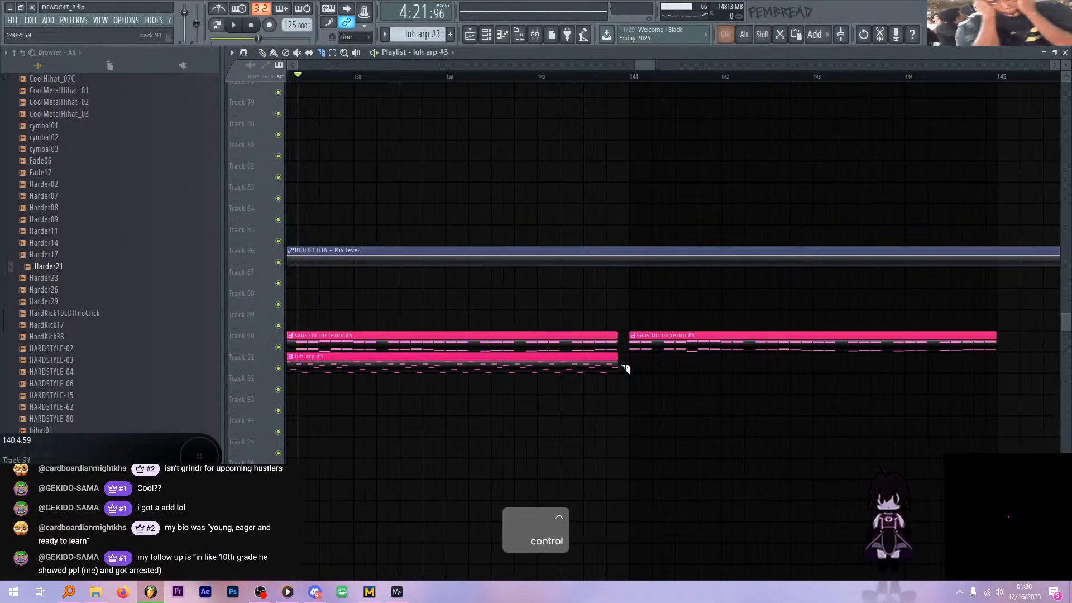
- Copy the trimmed "luh arp #3" clip to bar 141 on Track 91 and save the project
key("p")
scroll(613, 380, "down", 2)
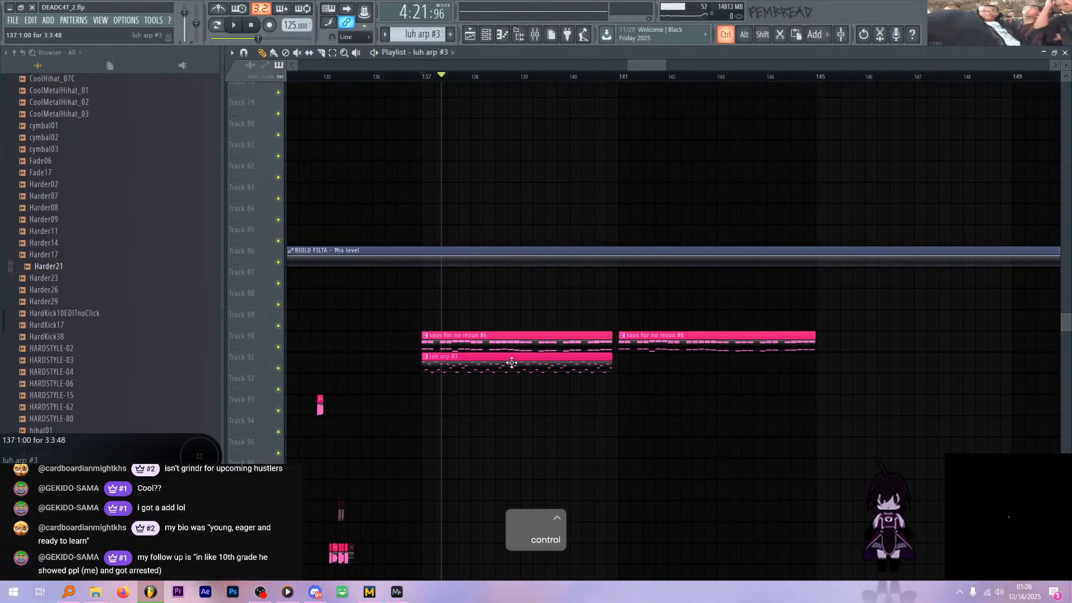
left_click_drag(510, 362, 687, 366)
scroll(659, 352, "down", 1)
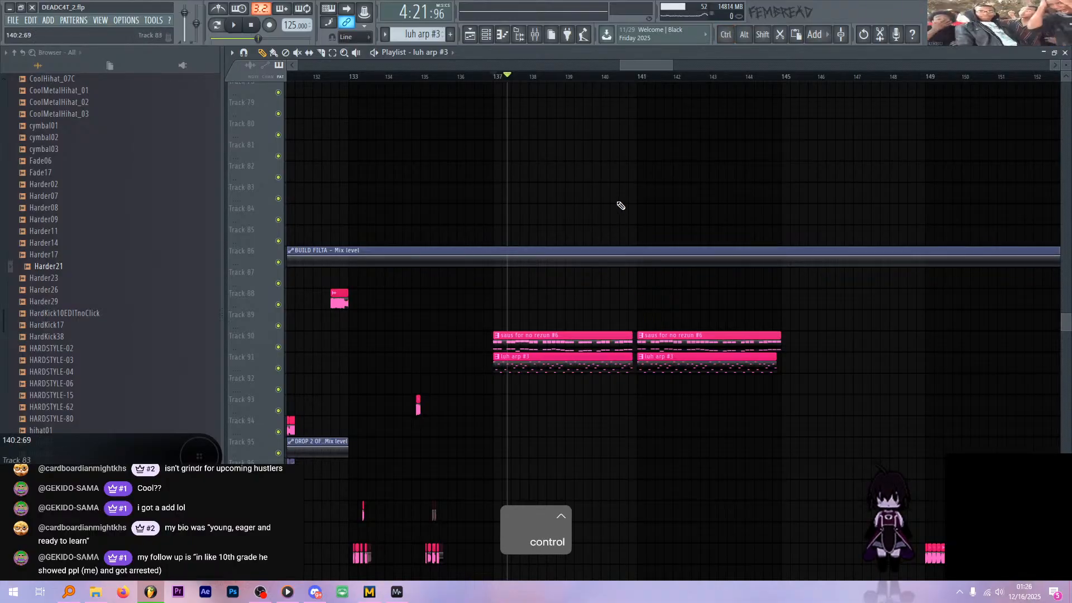
scroll(620, 205, "down", 4, "ctrl")
scroll(636, 318, "down", 2, "ctrl")
key("ctrl+s")
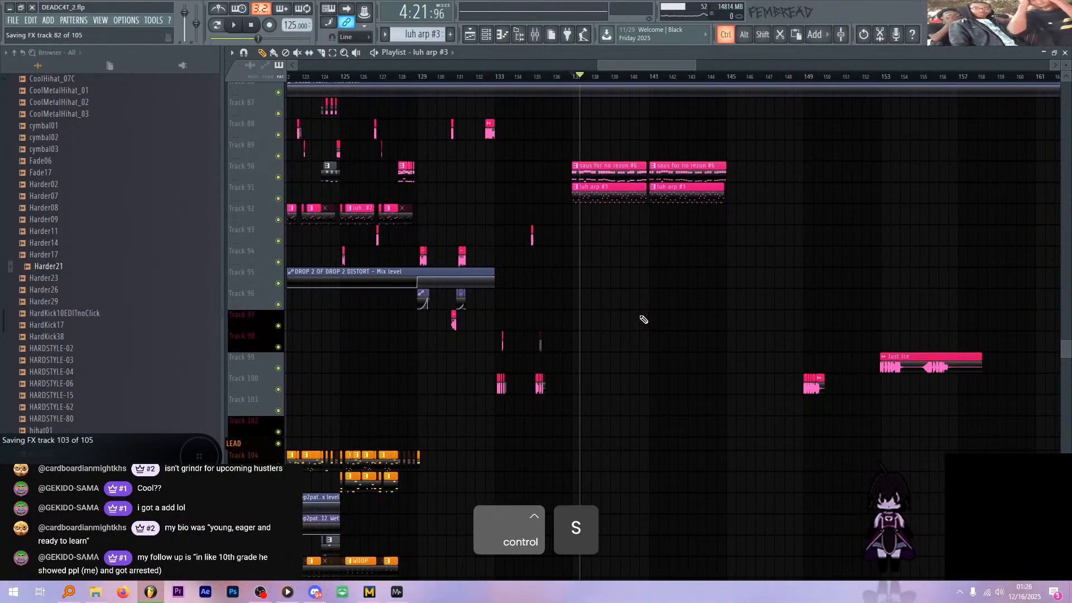
- Look over the LEAD and VOCALS tracks across the arrangement for earlier lead clips from the drops
scroll(643, 310, "down", 3)
key("p")
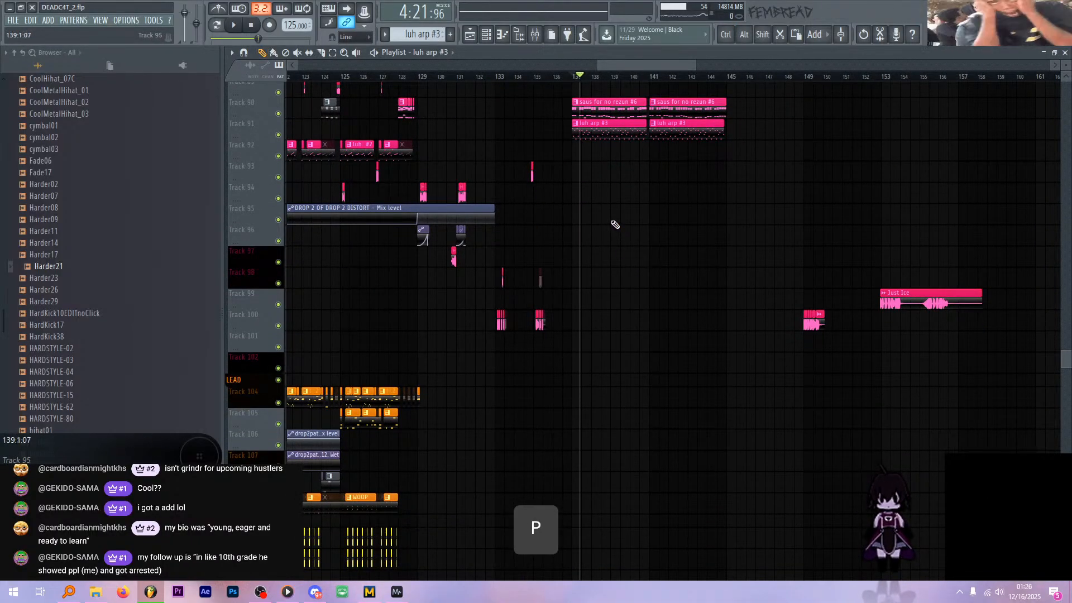
scroll(615, 224, "down", 3)
scroll(615, 224, "down", 1)
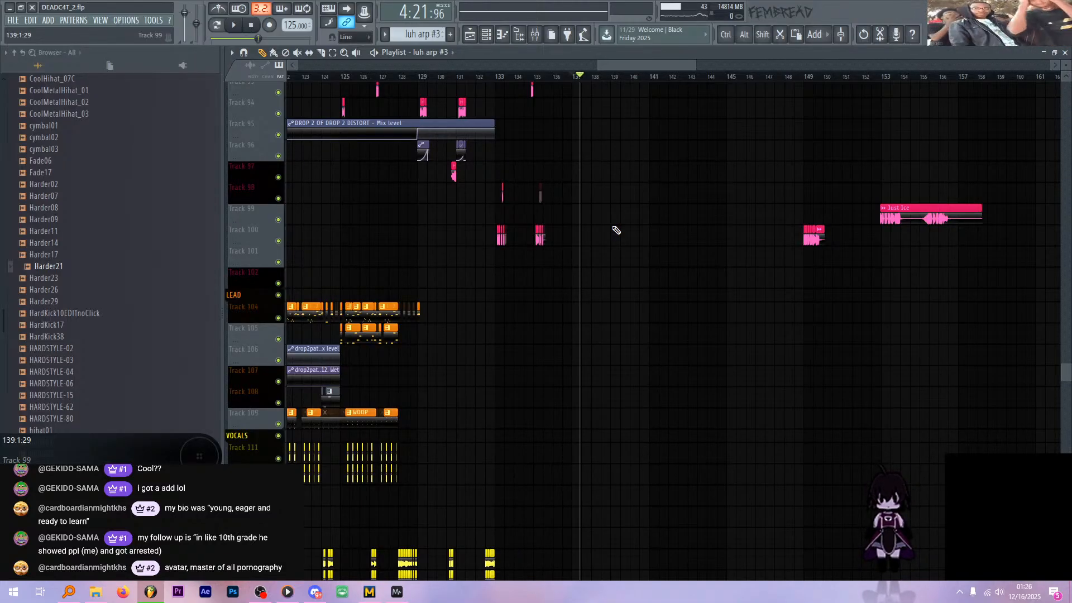
scroll(617, 230, "down", 4)
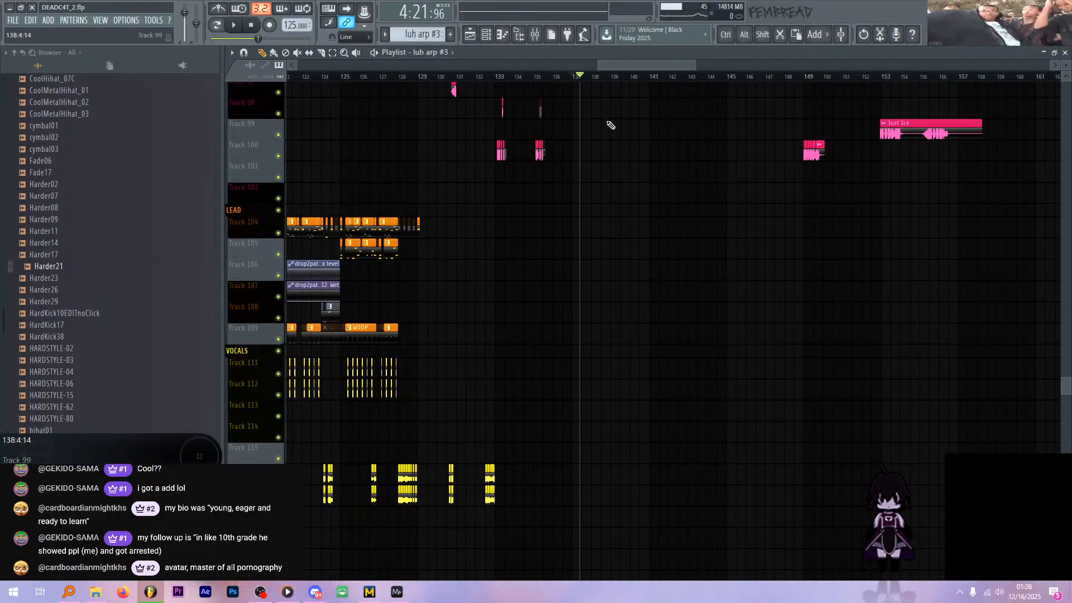
scroll(614, 167, "up", 5)
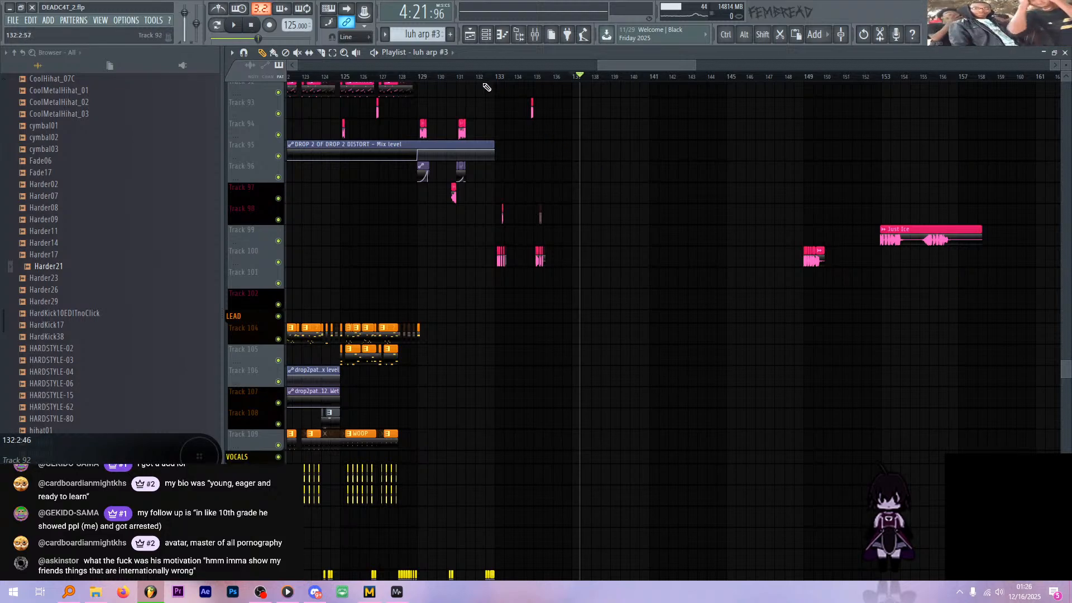
scroll(569, 208, "down", 9)
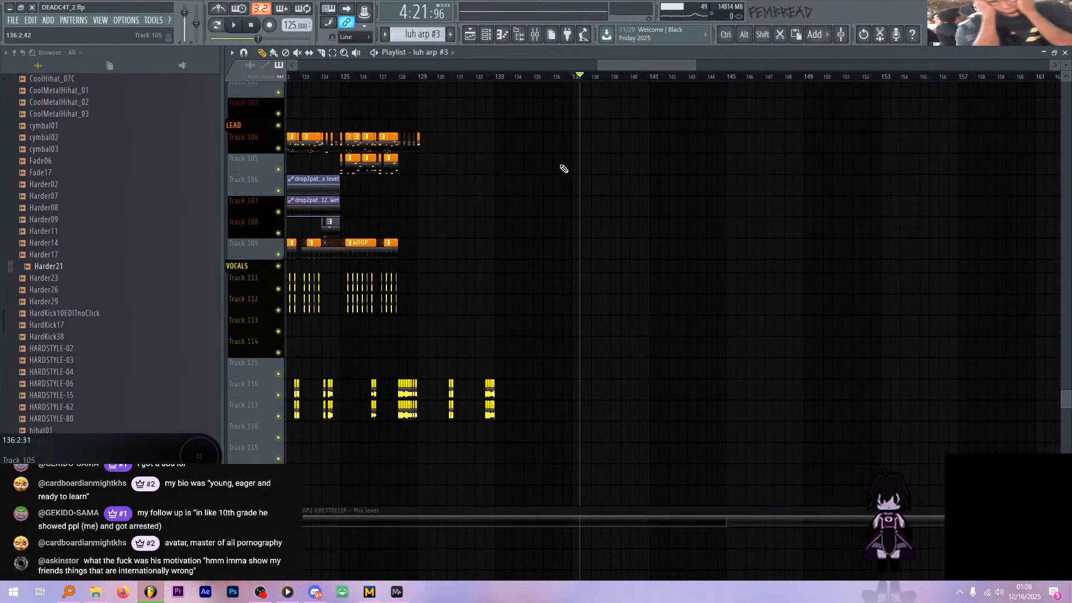
scroll(558, 163, "down", 2)
scroll(556, 137, "up", 7)
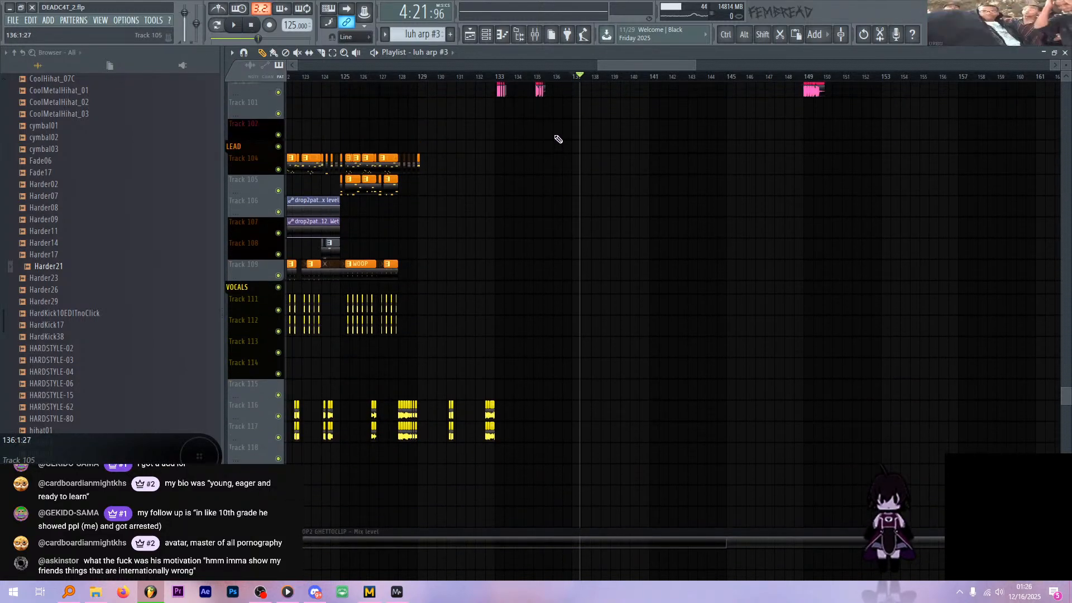
scroll(561, 127, "up", 11)
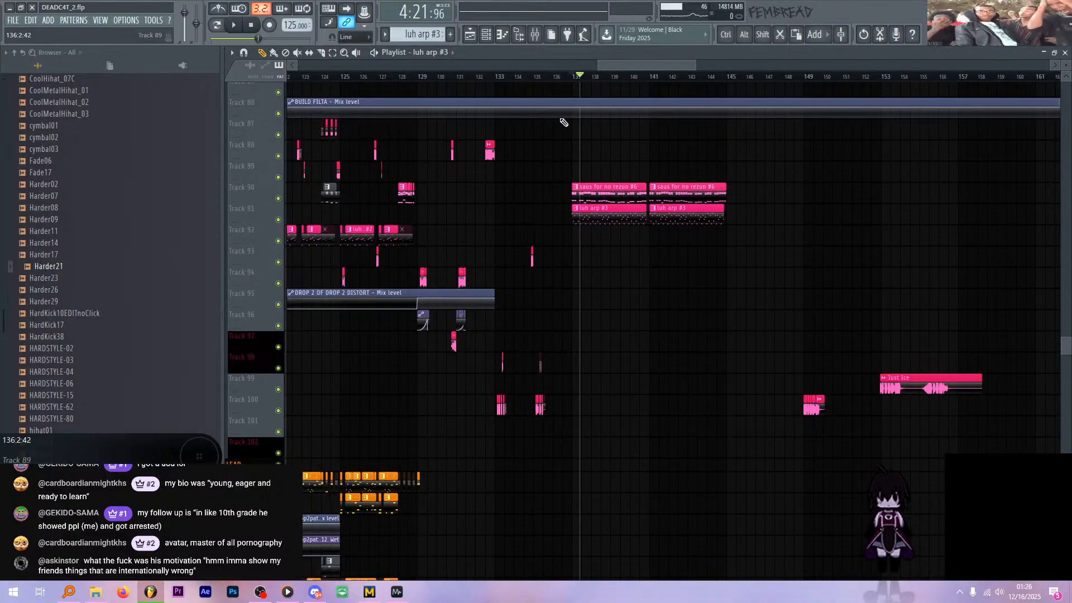
scroll(665, 251, "down", 4, "ctrl")
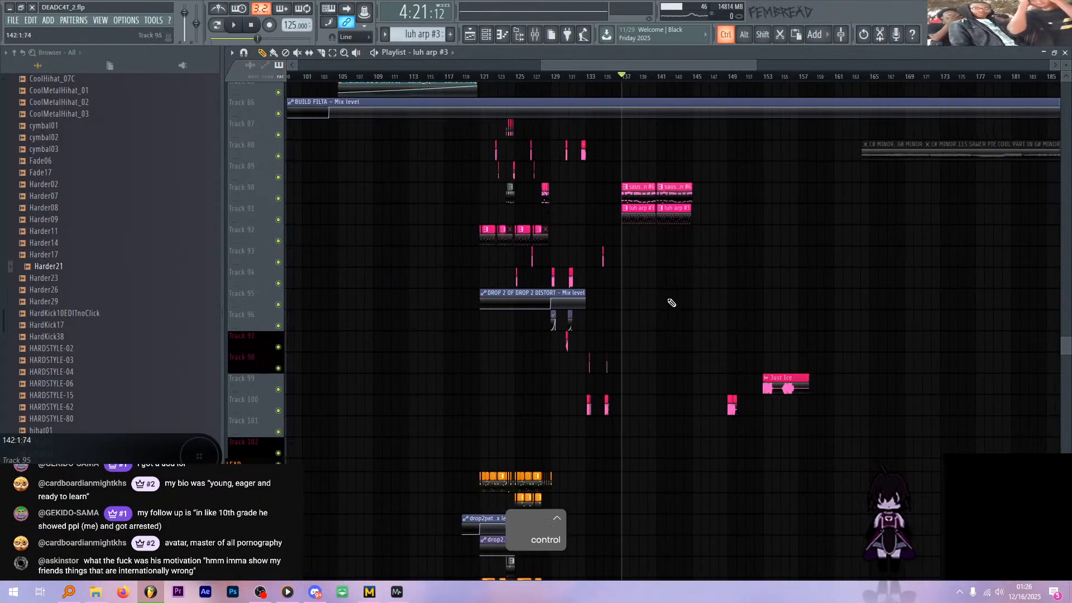
scroll(647, 305, "down", 4)
scroll(559, 279, "down", 6, "ctrl")
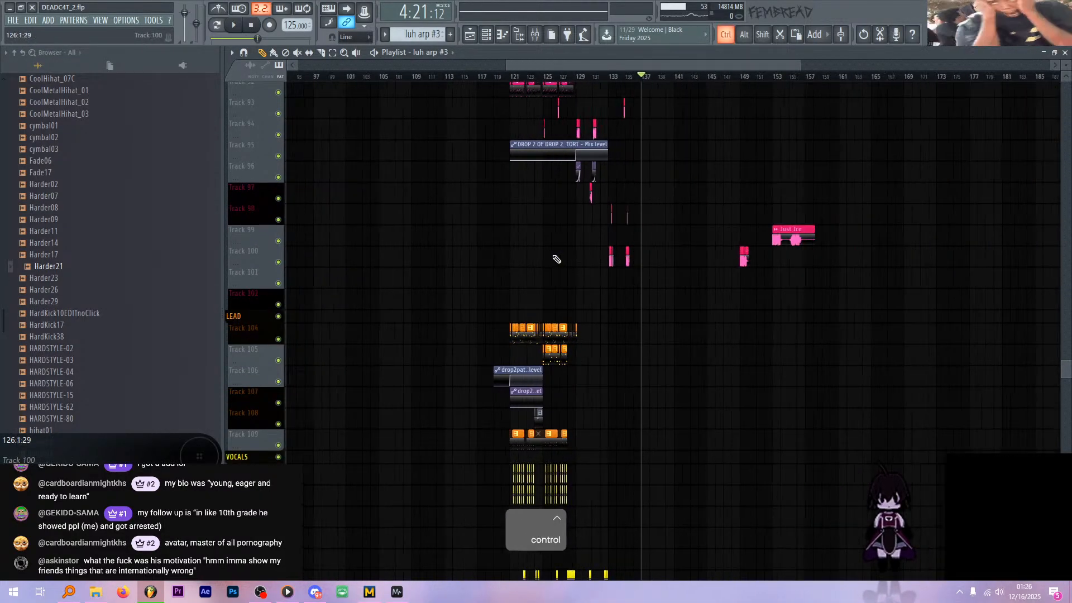
scroll(547, 260, "up", 6, "ctrl")
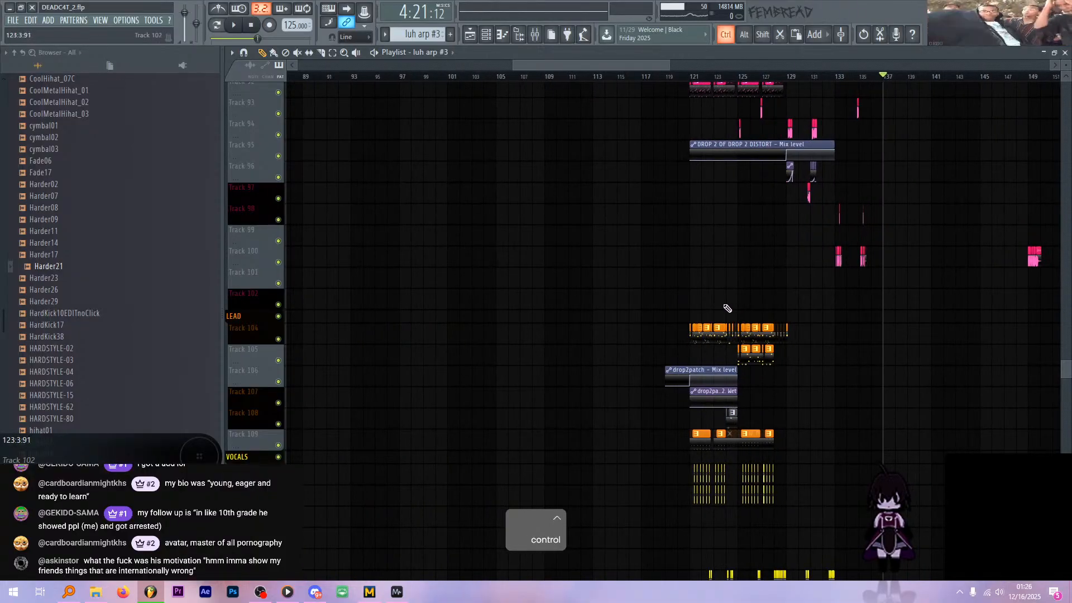
scroll(715, 307, "down", 3, "ctrl")
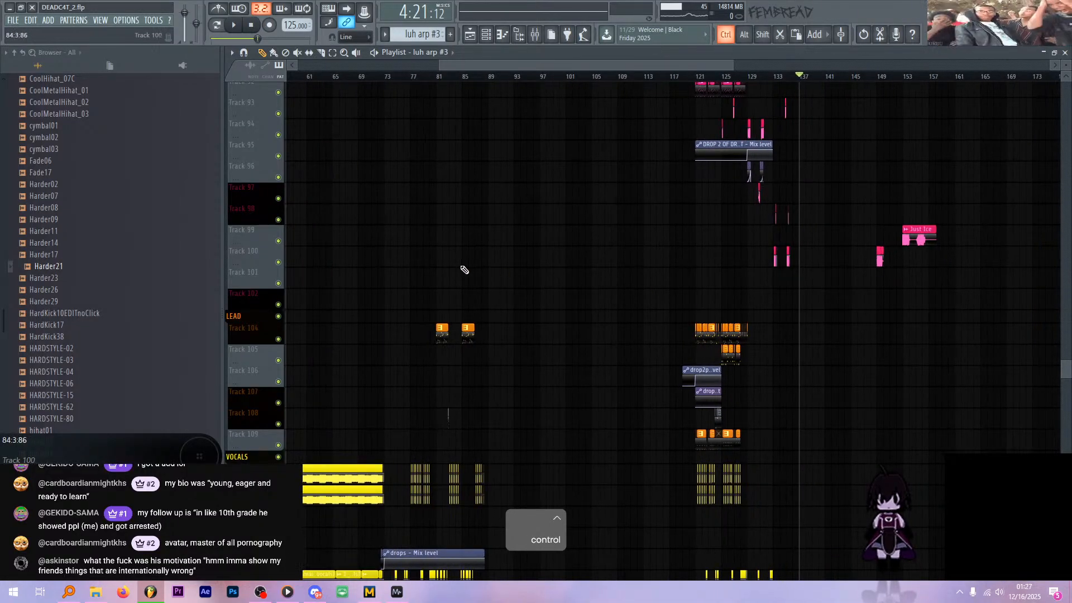
- Play back the earlier drop's "lead pipe?" clip on Track 104 from bar 81
scroll(462, 270, "up", 2, "ctrl")
left_click(426, 77)
key("space")
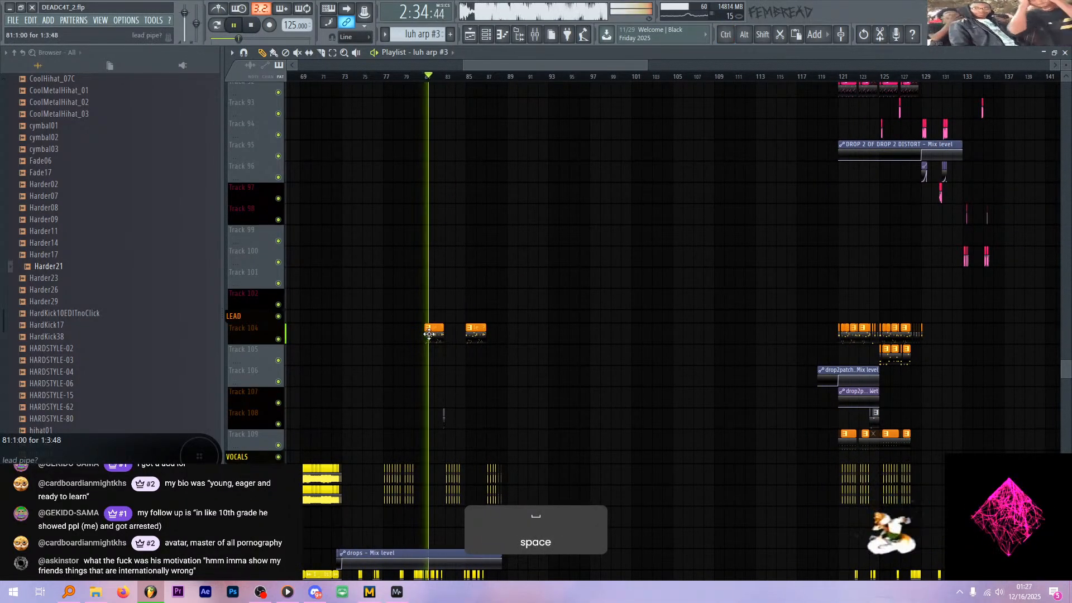
- Place a copy of the "lead pipe?" clip at bar 137 on Track 104 and stop playback
scroll(450, 278, "down", 4, "ctrl")
scroll(651, 343, "up", 3, "ctrl")
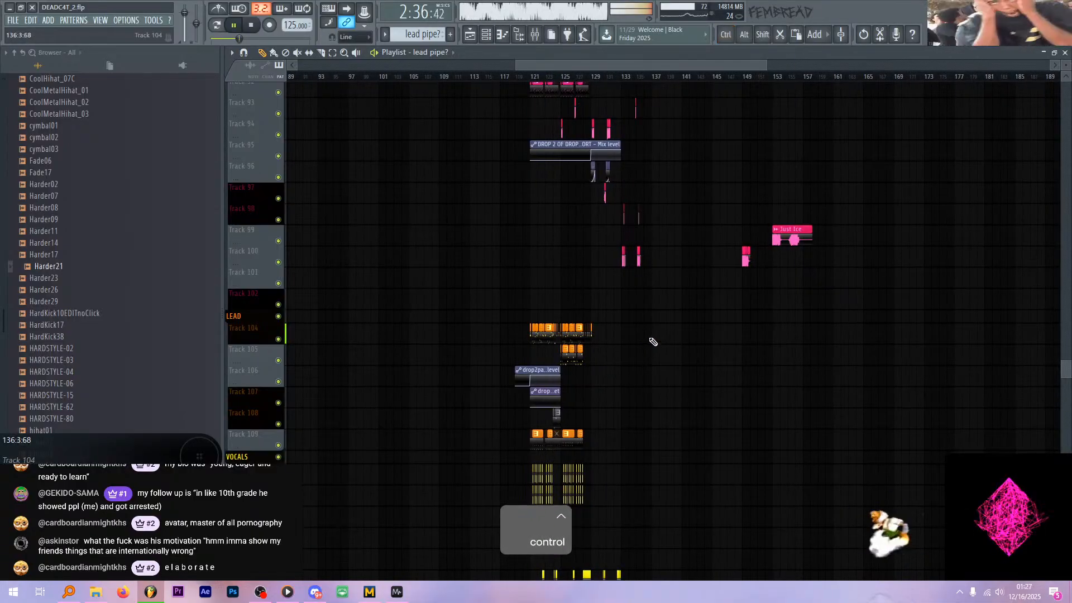
scroll(659, 312, "up", 3)
scroll(664, 335, "down", 2)
scroll(680, 332, "down", 3, "ctrl")
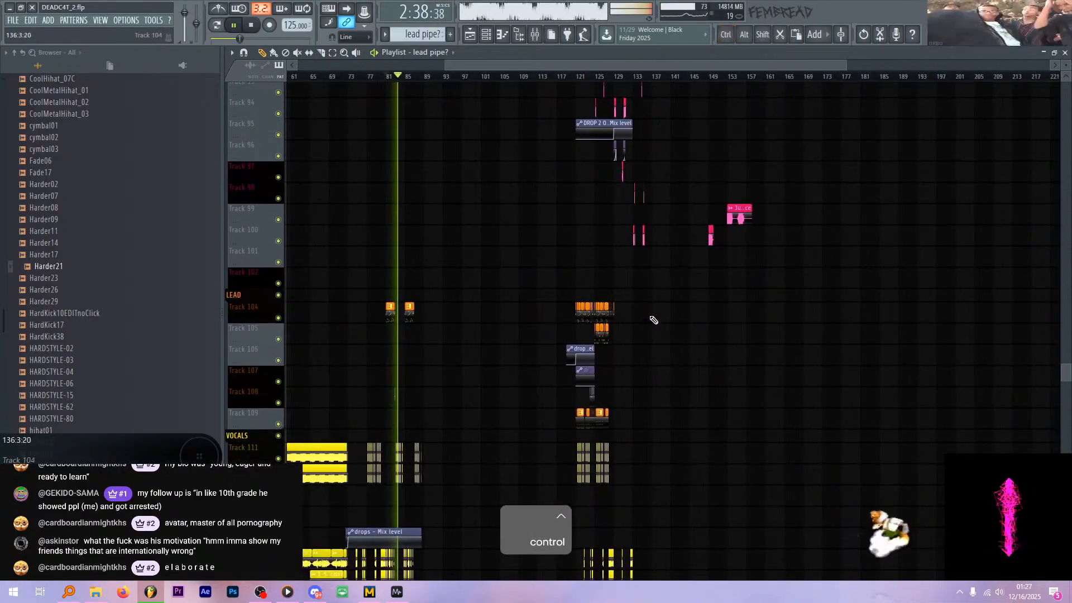
scroll(681, 320, "up", 4, "ctrl")
scroll(622, 274, "up", 4, "ctrl")
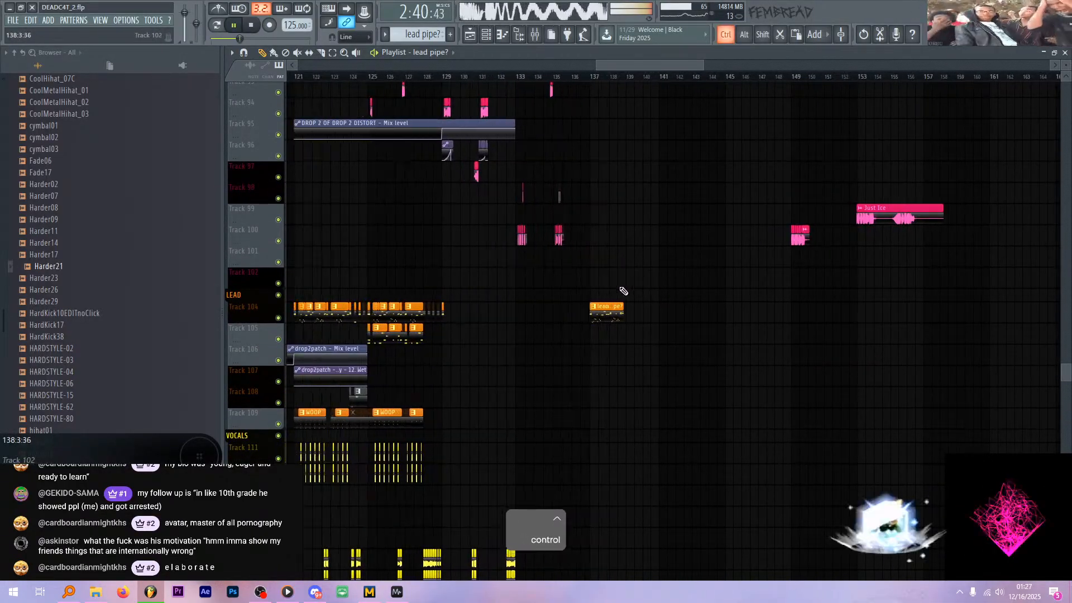
key("space")
- Listen to the earlier drop around the end of the first "lead pipe?" clip and the lead-in to bar 85
scroll(671, 224, "down", 4, "ctrl")
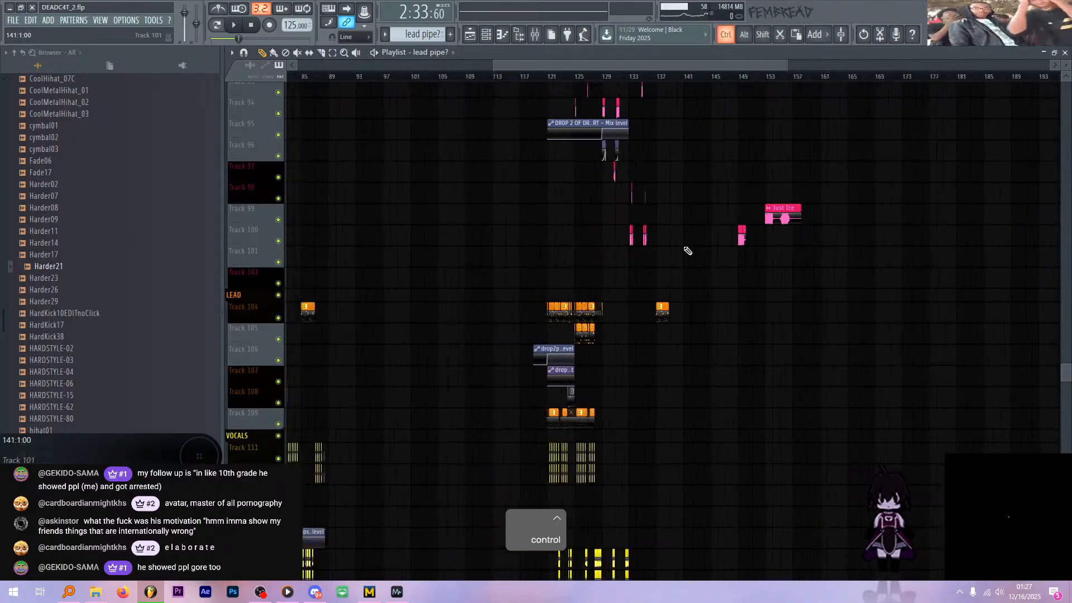
scroll(447, 231, "up", 3, "ctrl")
scroll(380, 237, "up", 6, "ctrl")
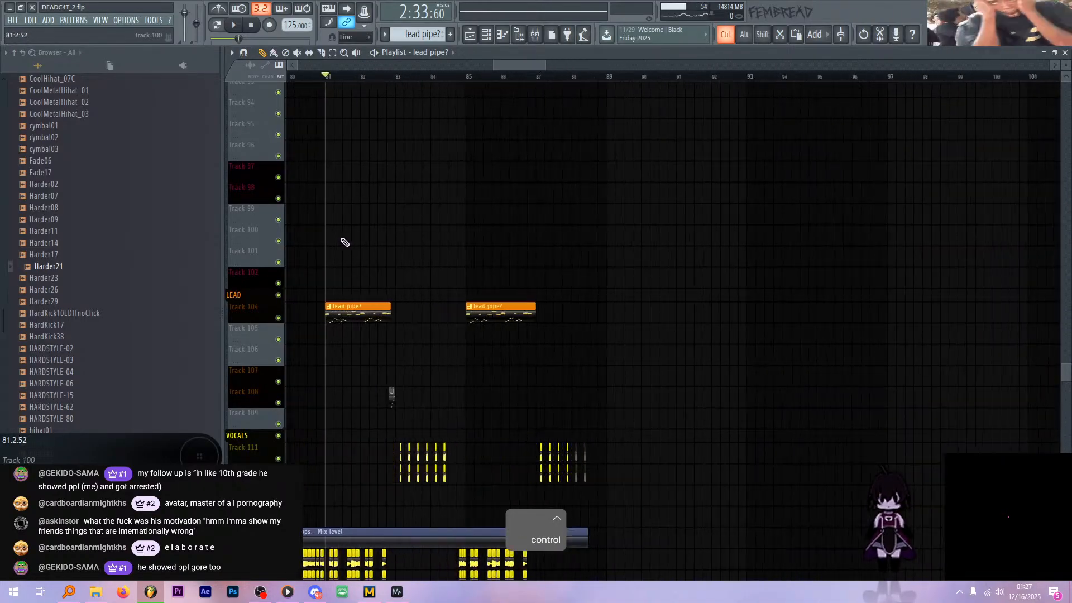
left_click(441, 76)
key("space")
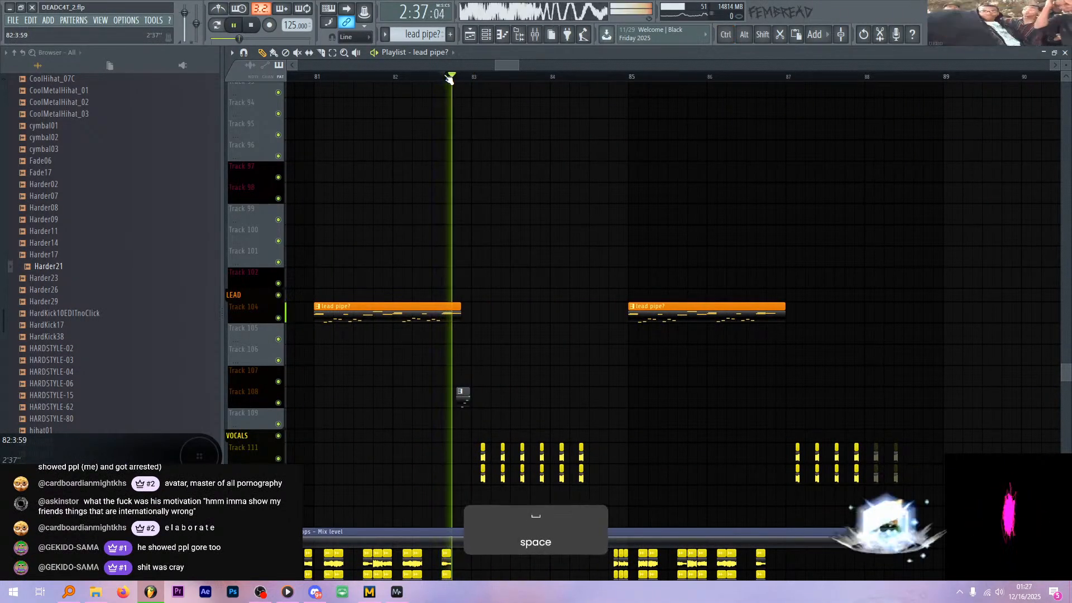
key("space")
left_click(548, 78)
key("space")
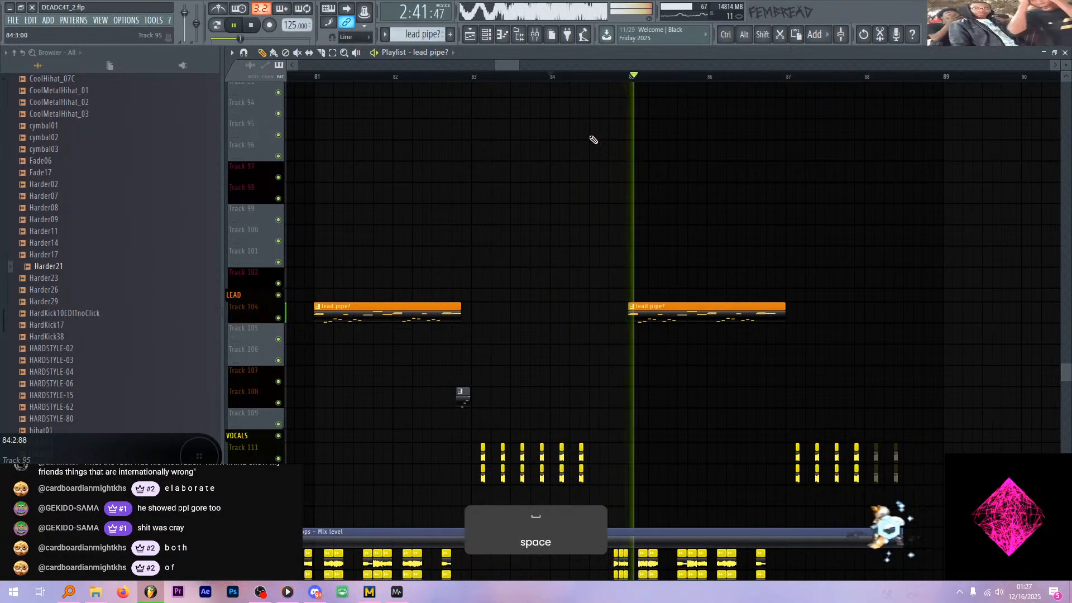
key("space")
scroll(447, 193, "down", 7, "ctrl")
scroll(450, 187, "down", 2, "ctrl")
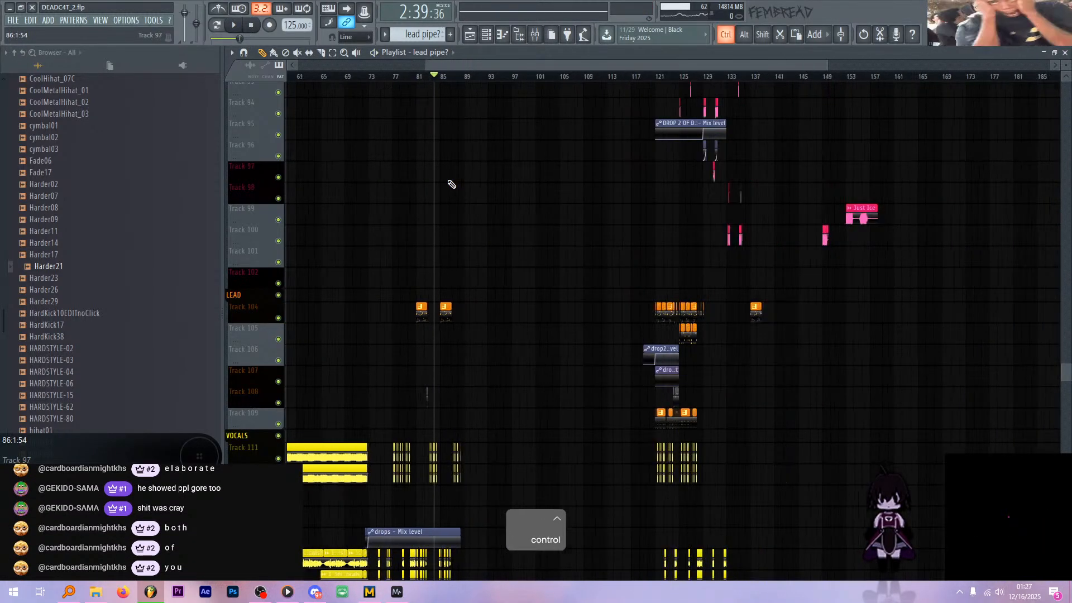
scroll(797, 258, "up", 1, "ctrl")
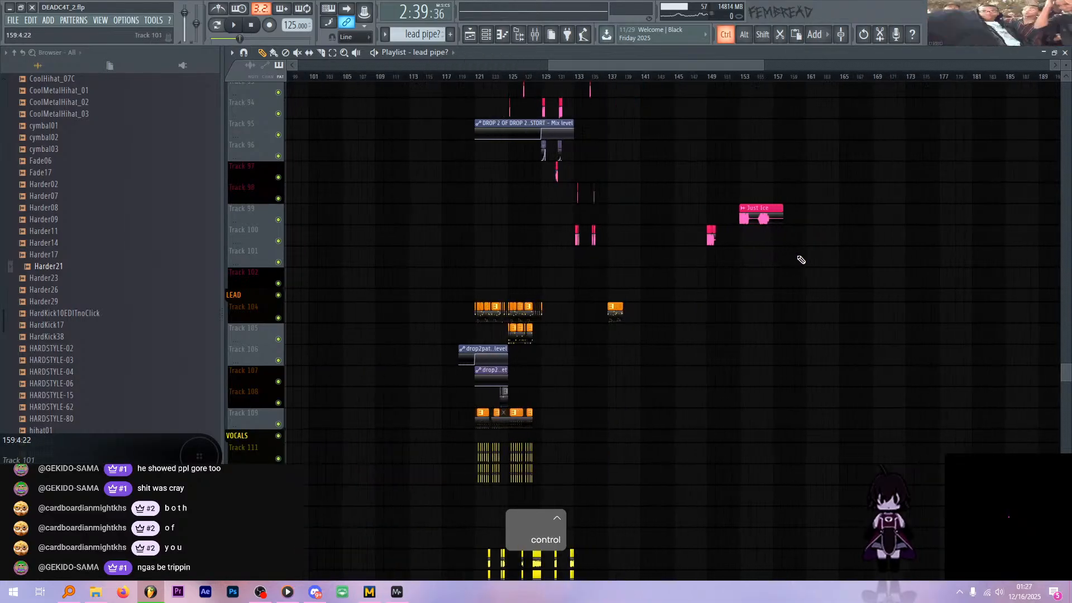
scroll(733, 243, "up", 3, "ctrl")
key("alt+Tab")
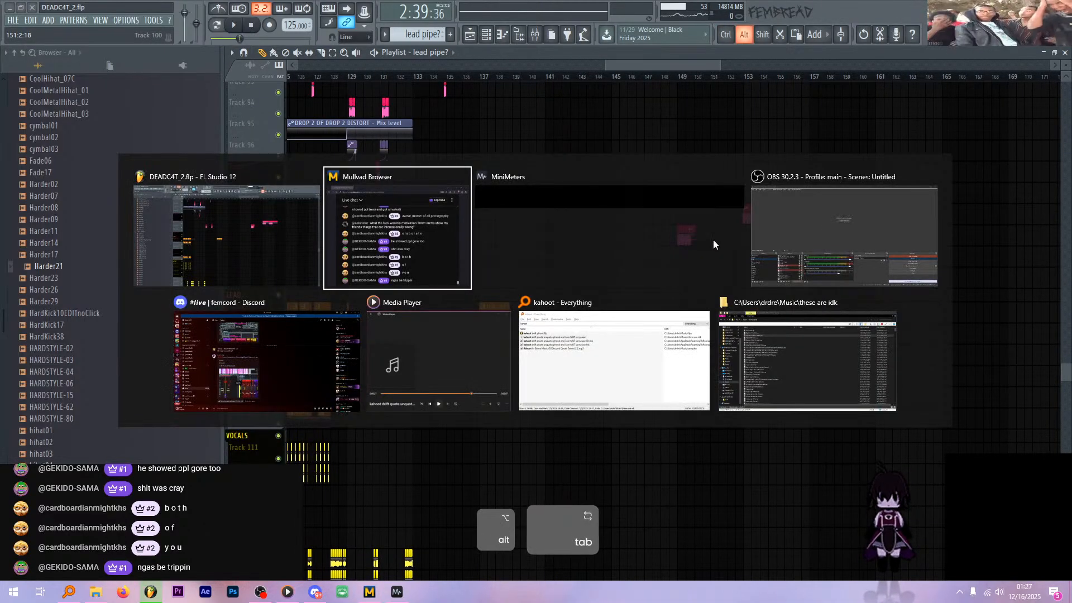
key("alt+Tab")
key("alt+Tab")
key("alt+Tab")
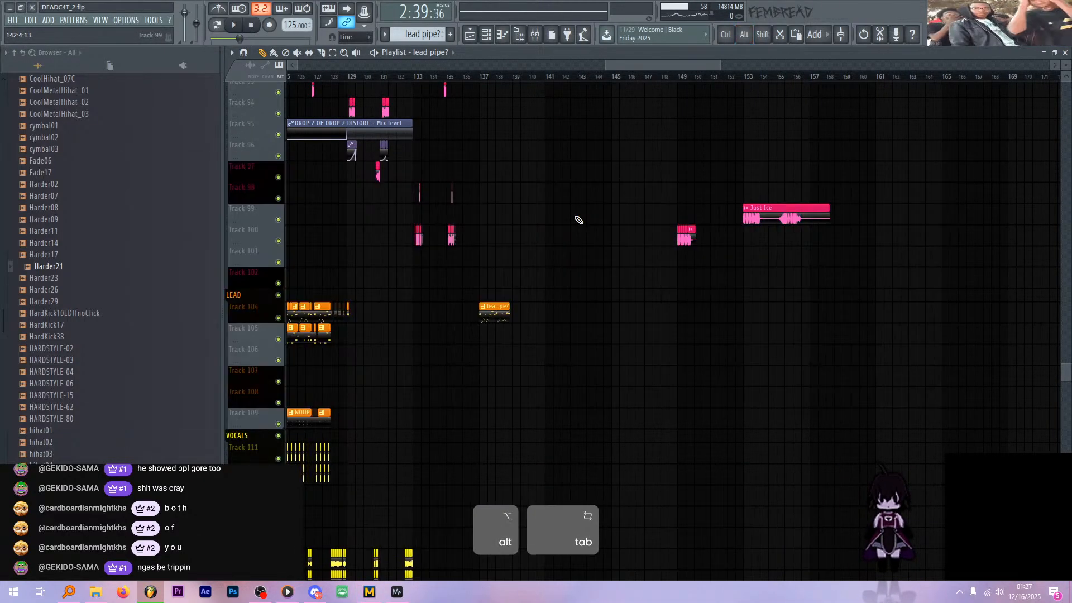
key("alt+Tab")
key("alt+Tab")
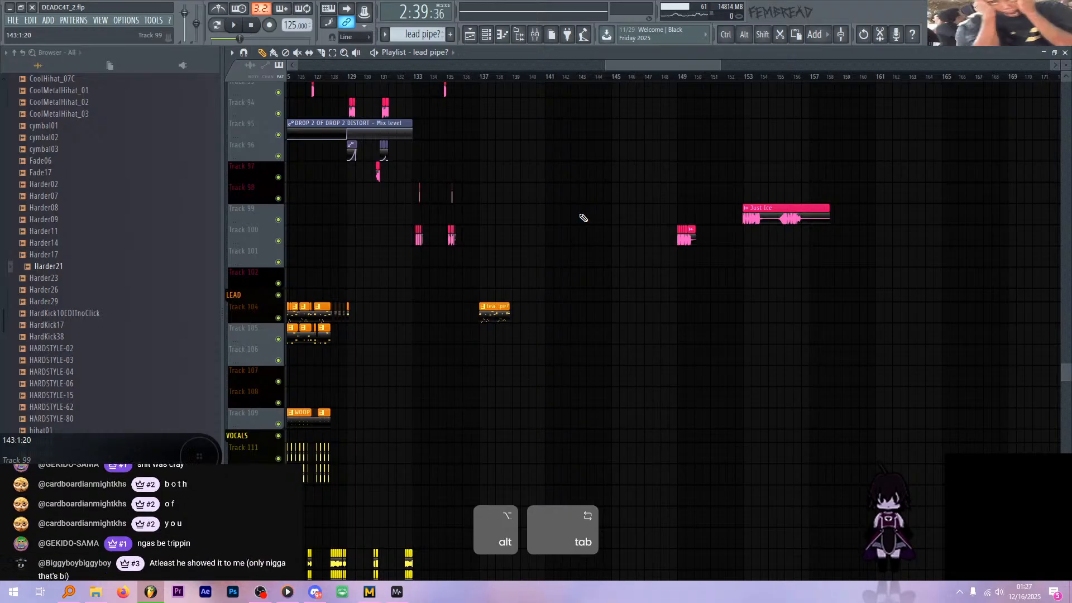
key("alt+Tab")
key("alt+Tab")
key("alt+Tab")
key("alt+Tab")
key("alt+Tab")
key("alt+Tab")
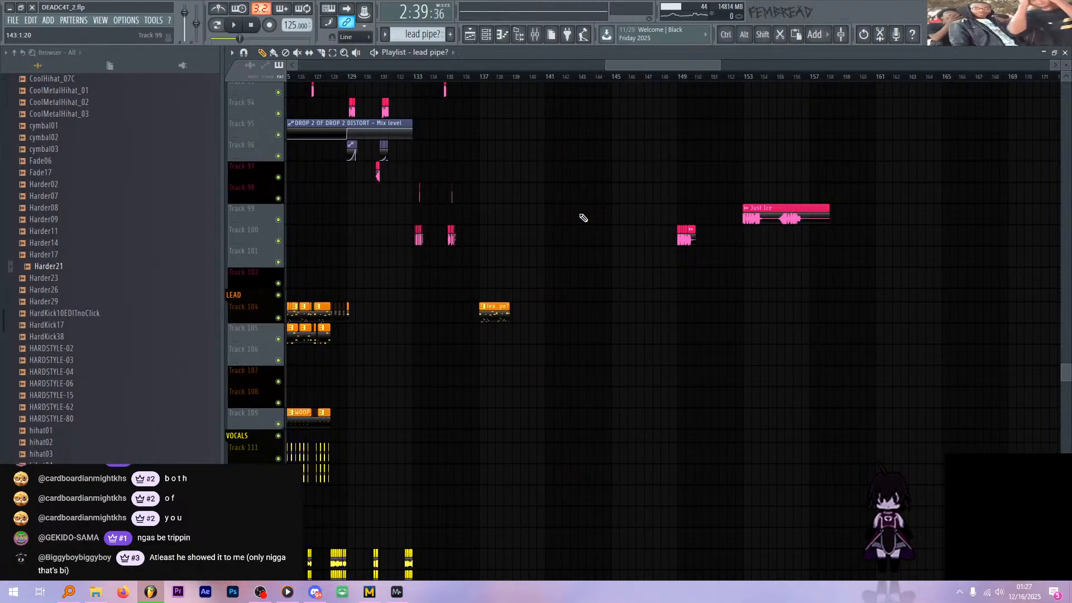
- Look over the vocal, lead, saus and luh arp tracks around bars 137 to 145
scroll(597, 212, "down", 5)
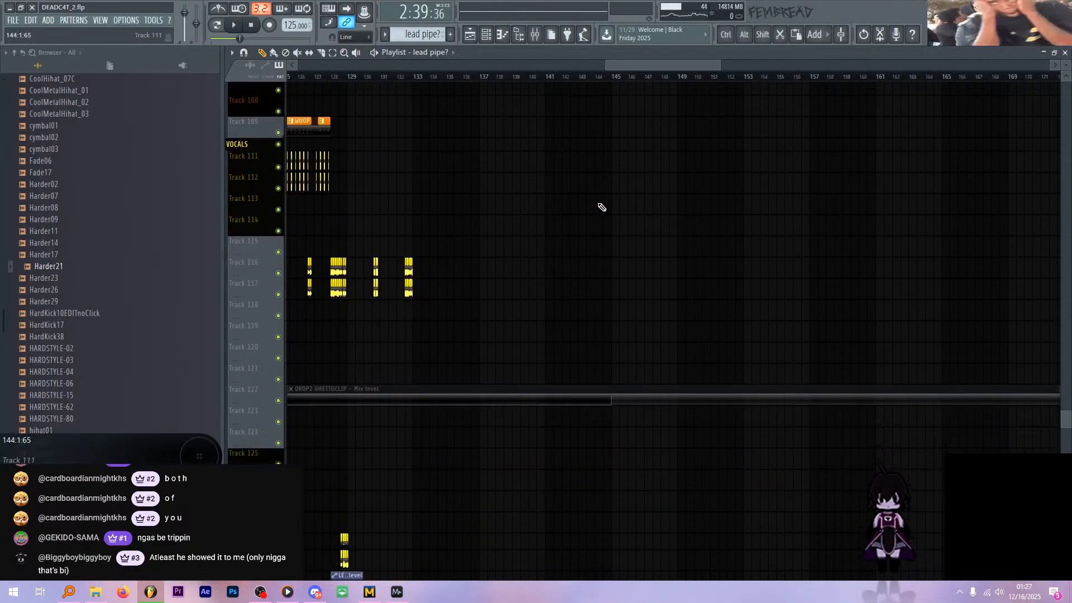
scroll(589, 199, "up", 4)
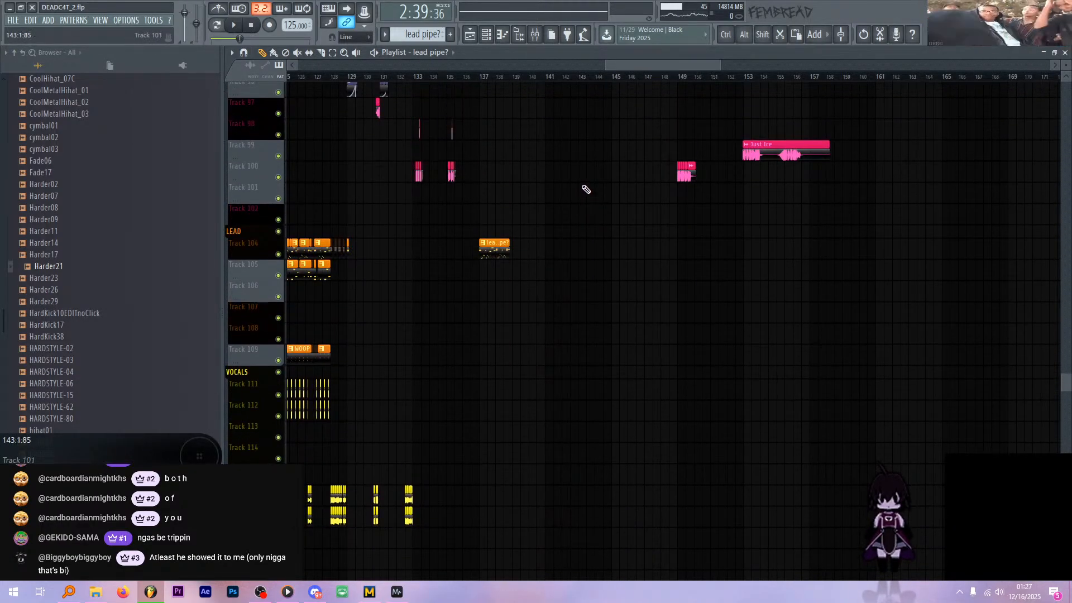
scroll(592, 190, "up", 10)
scroll(631, 176, "down", 2)
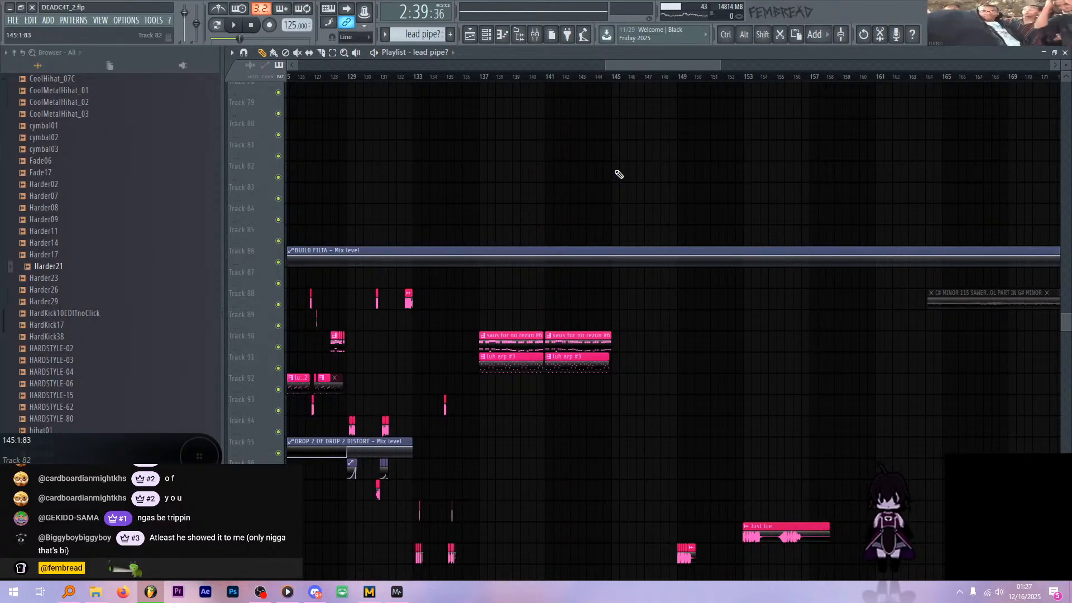
scroll(623, 179, "down", 4)
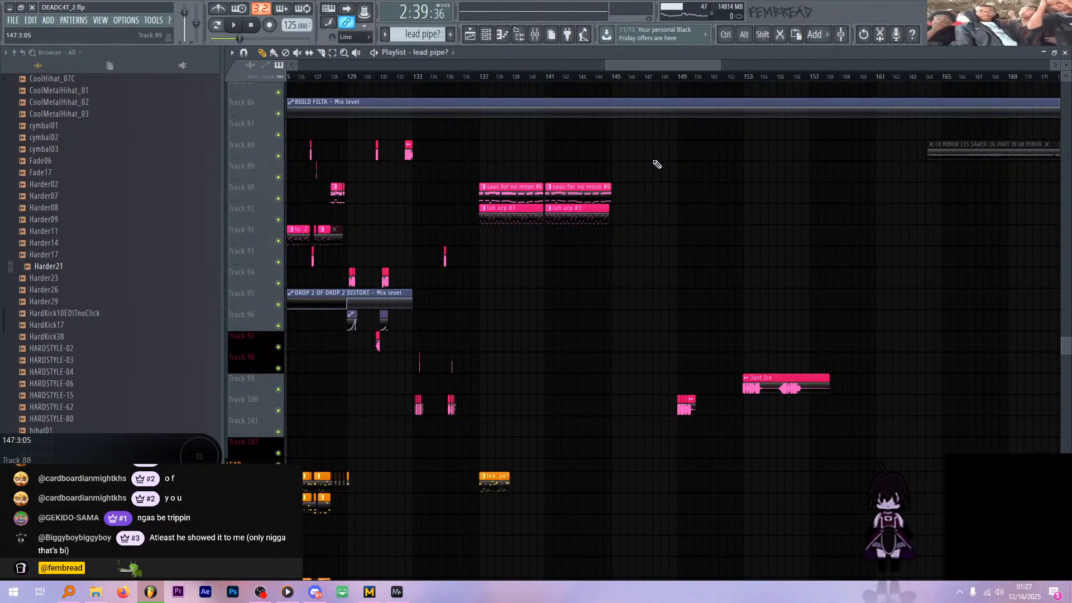
scroll(657, 165, "down", 5, "ctrl")
scroll(646, 160, "up", 3)
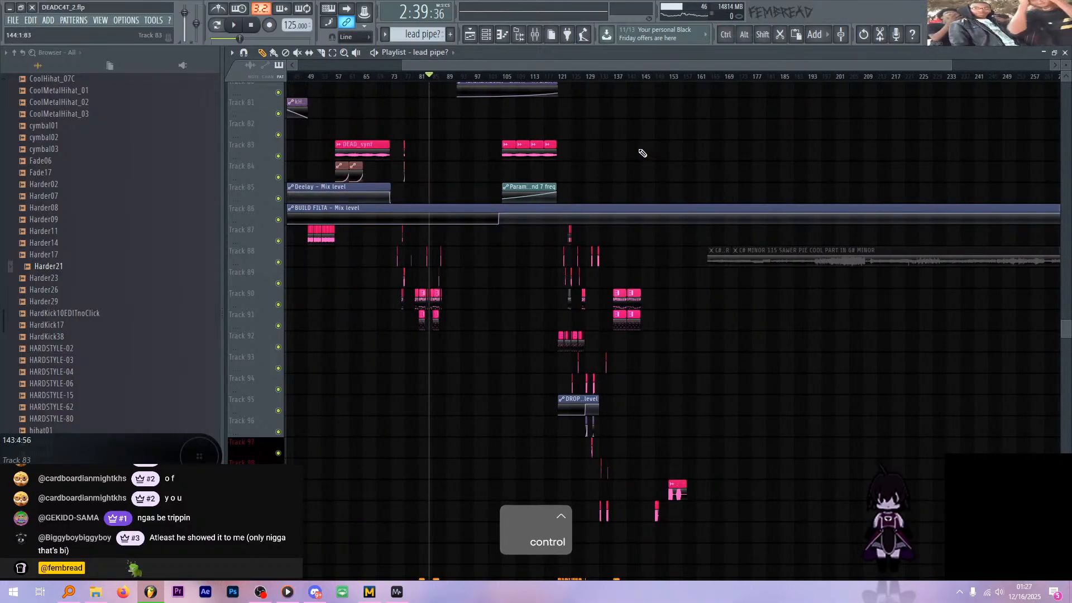
- Examine the earlier drop around bar 81 across the synth and bass tracks, comparing its layers with the new section
scroll(467, 149, "up", 6, "ctrl")
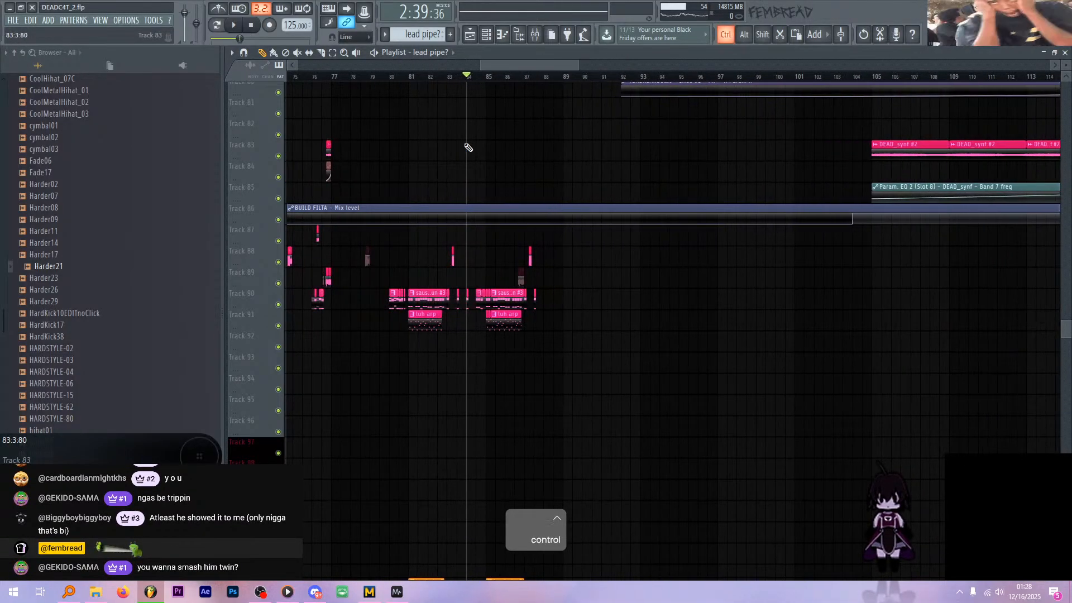
scroll(447, 138, "up", 3, "ctrl")
scroll(458, 131, "down", 3, "ctrl")
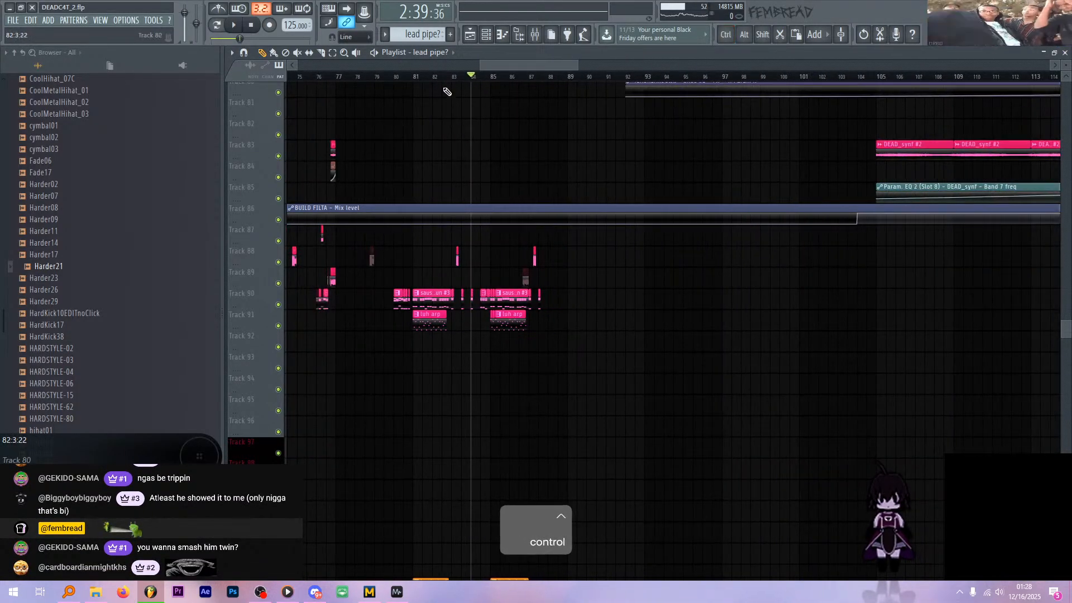
left_click(414, 76)
key("alt+Tab")
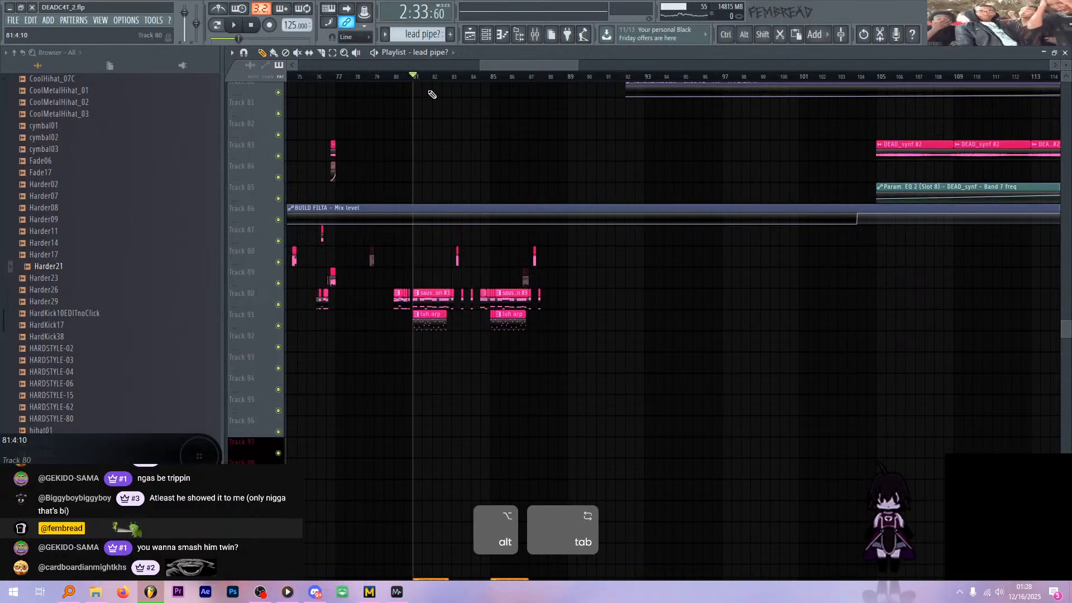
scroll(431, 162, "up", 4)
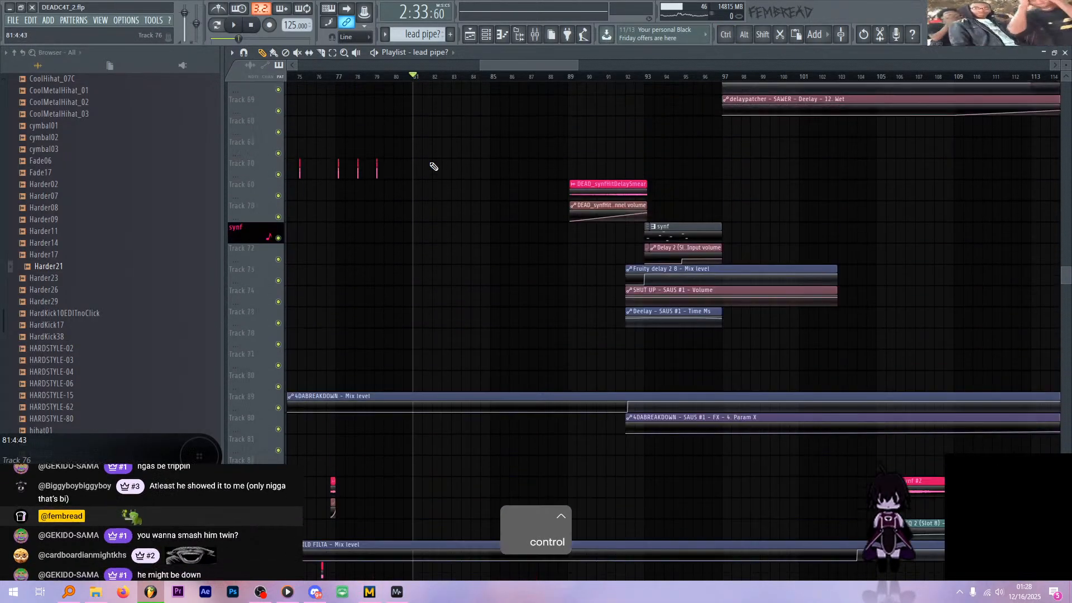
scroll(441, 168, "up", 3)
scroll(475, 173, "down", 4, "ctrl")
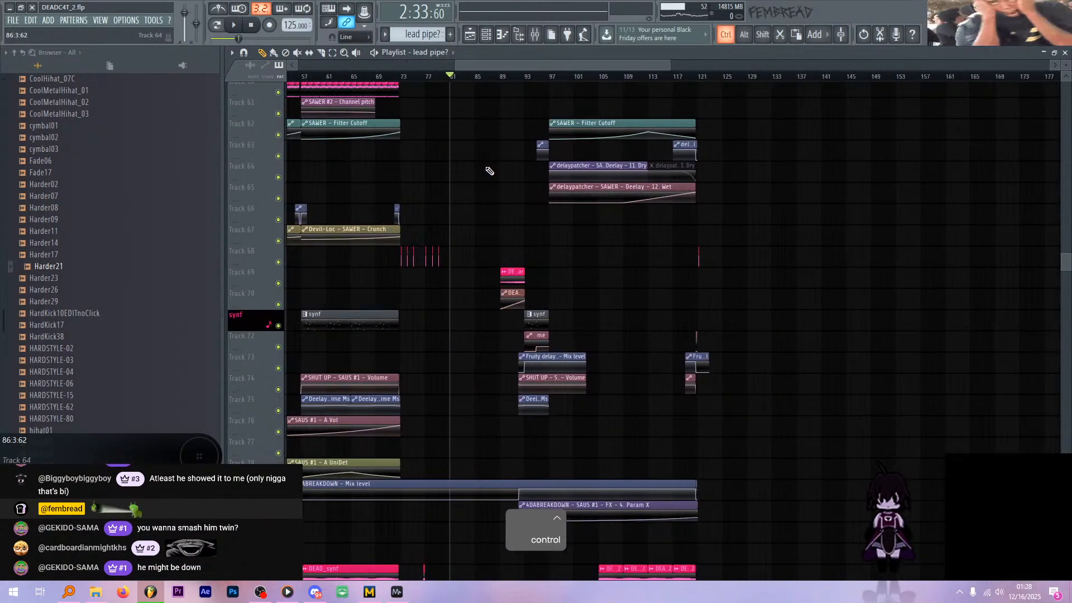
scroll(489, 171, "up", 1, "ctrl")
scroll(469, 170, "up", 6)
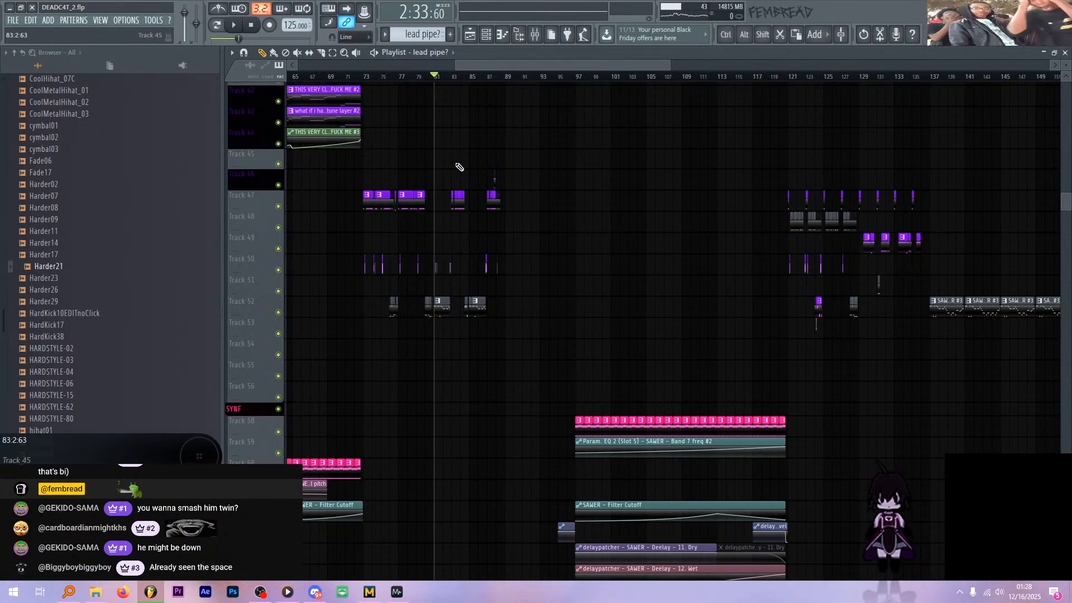
scroll(458, 167, "up", 1)
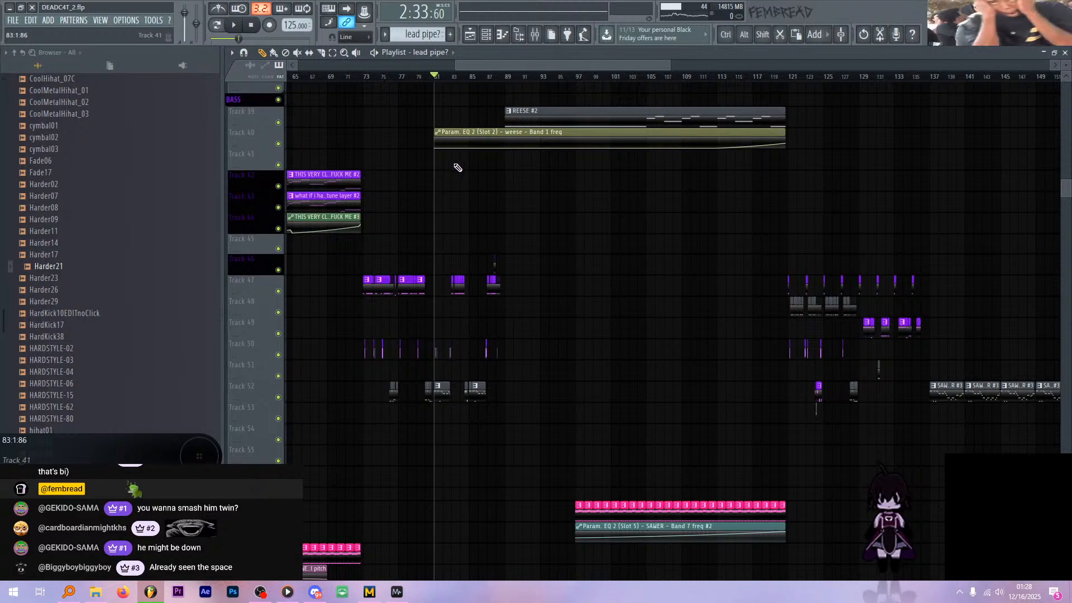
scroll(532, 173, "down", 2)
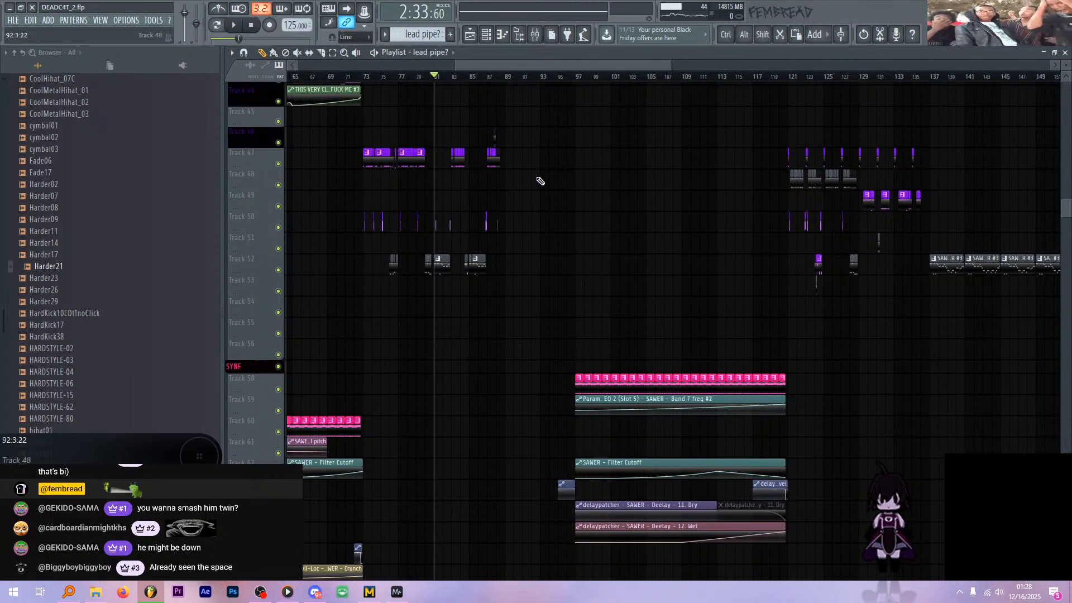
left_click_drag(534, 65, 547, 67)
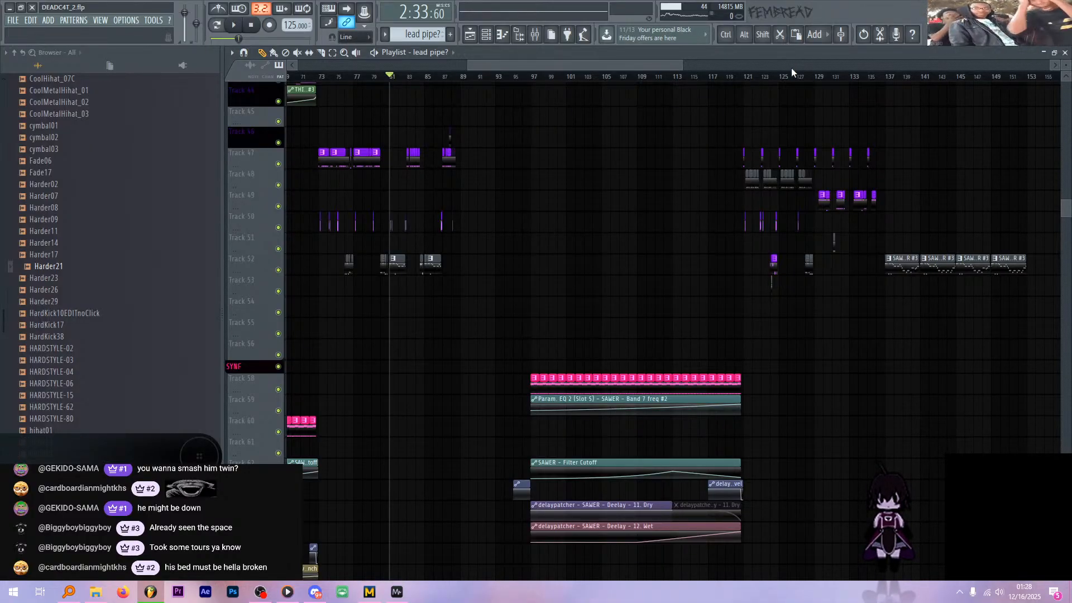
left_click(744, 76)
left_click_drag(616, 59, 625, 63)
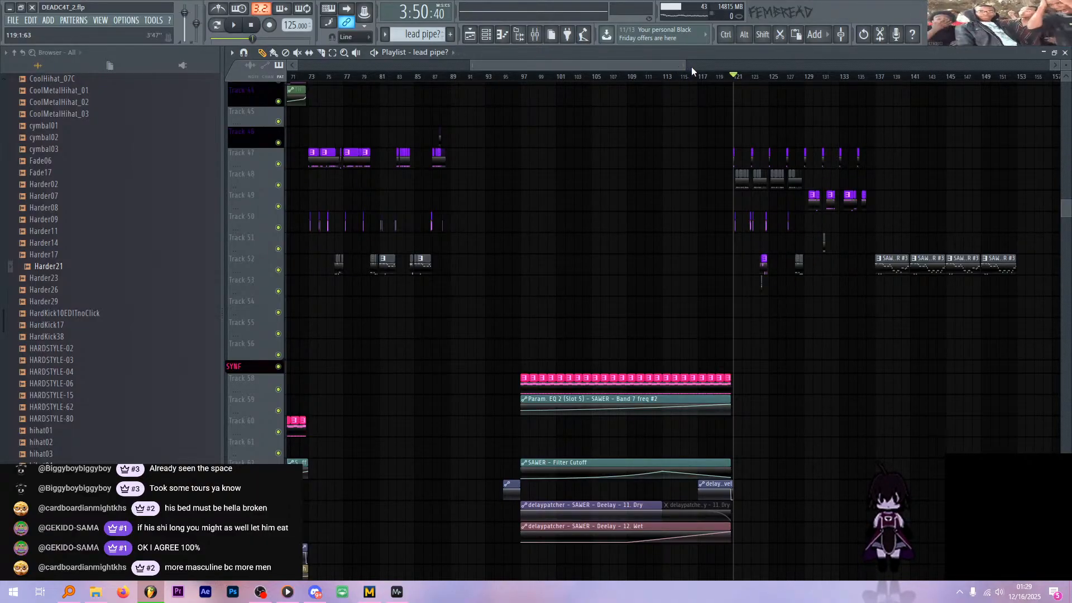
left_click_drag(687, 66, 658, 84)
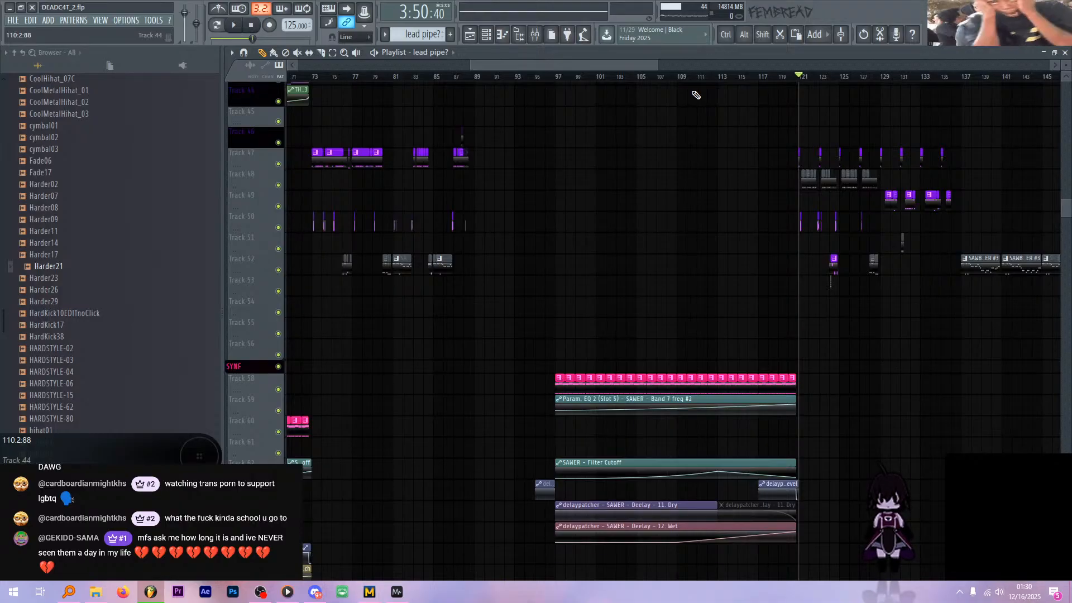
left_click_drag(623, 62, 636, 66)
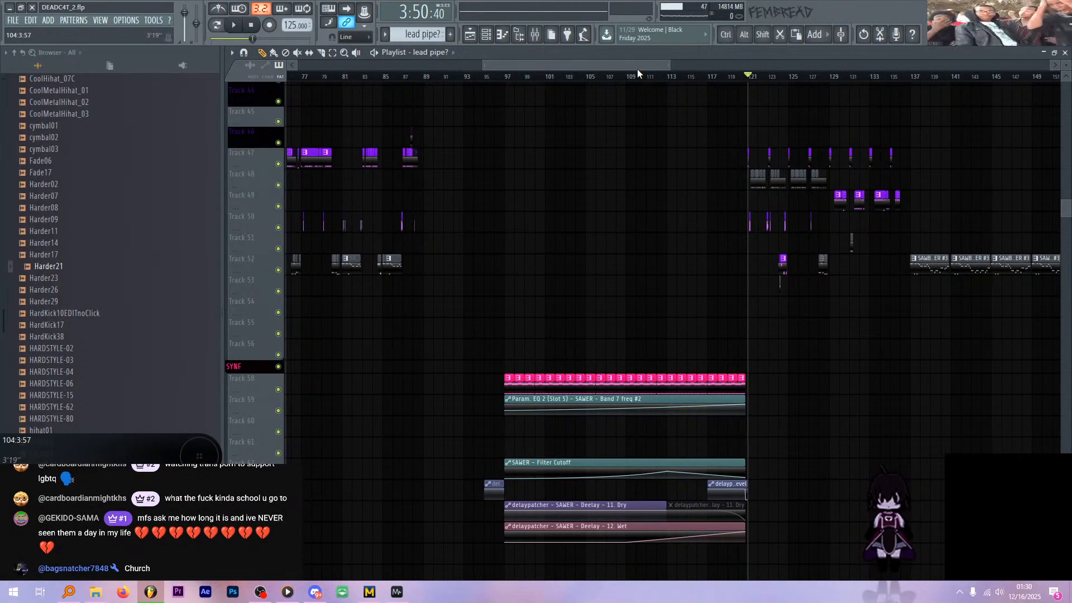
- Examine the drum tracks around bars 133 to 145 and briefly play the lead-in from bar 136
scroll(776, 113, "up", 4, "ctrl")
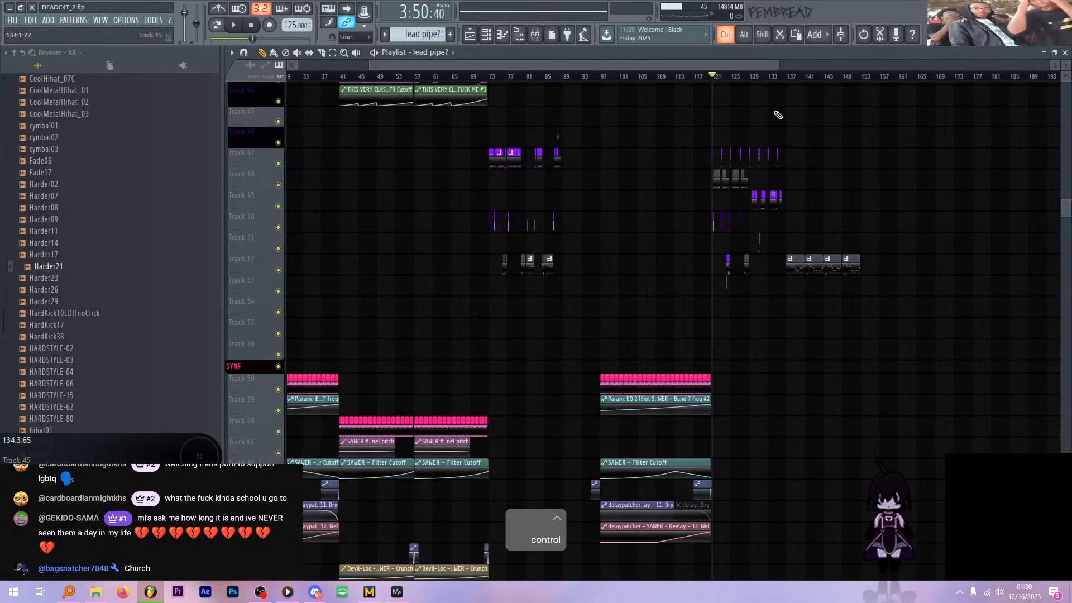
scroll(606, 120, "up", 7)
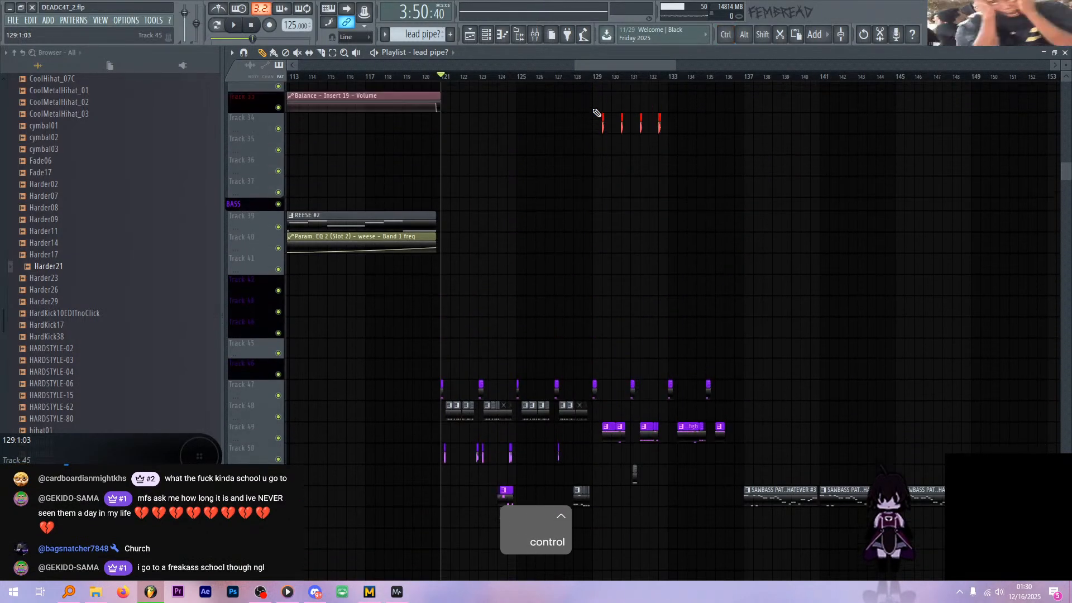
scroll(607, 129, "up", 2)
scroll(614, 124, "down", 9, "ctrl")
scroll(637, 124, "up", 8, "ctrl")
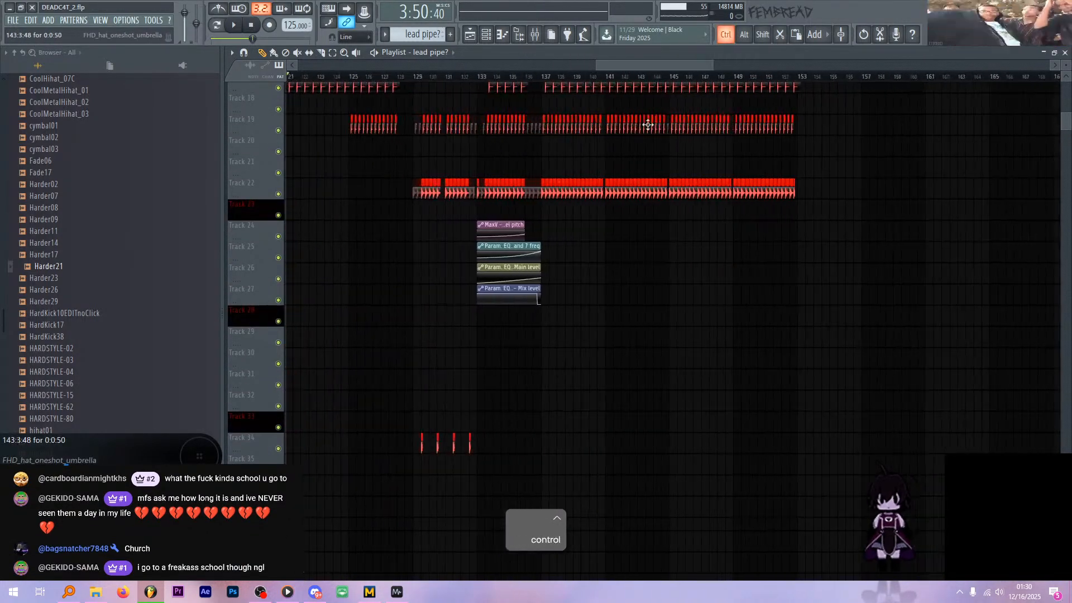
scroll(549, 124, "up", 4)
scroll(540, 129, "up", 9, "ctrl")
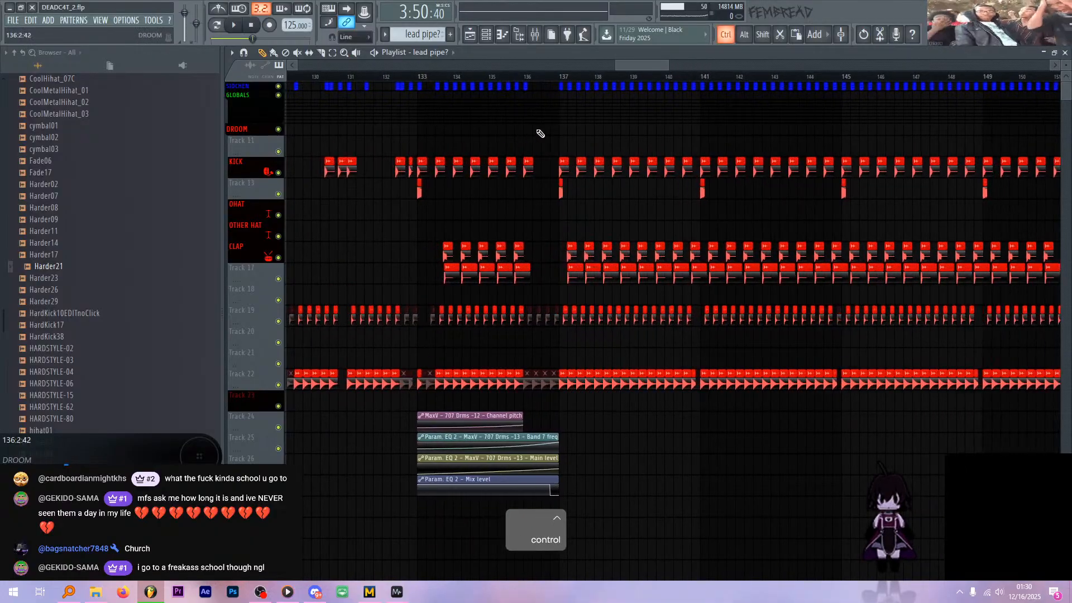
left_click(517, 76)
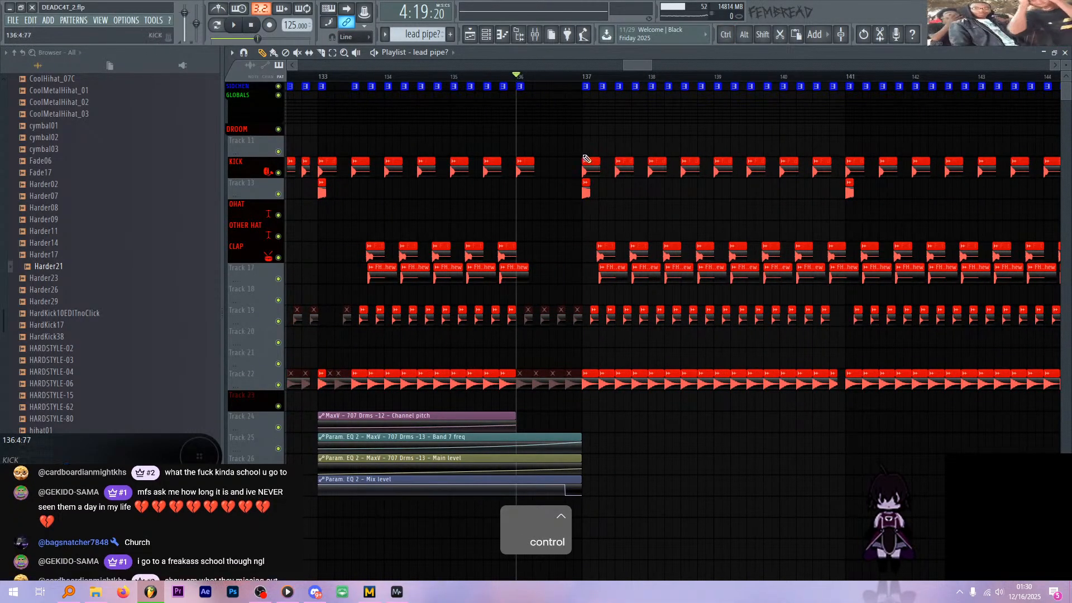
scroll(598, 167, "down", 5)
key("space")
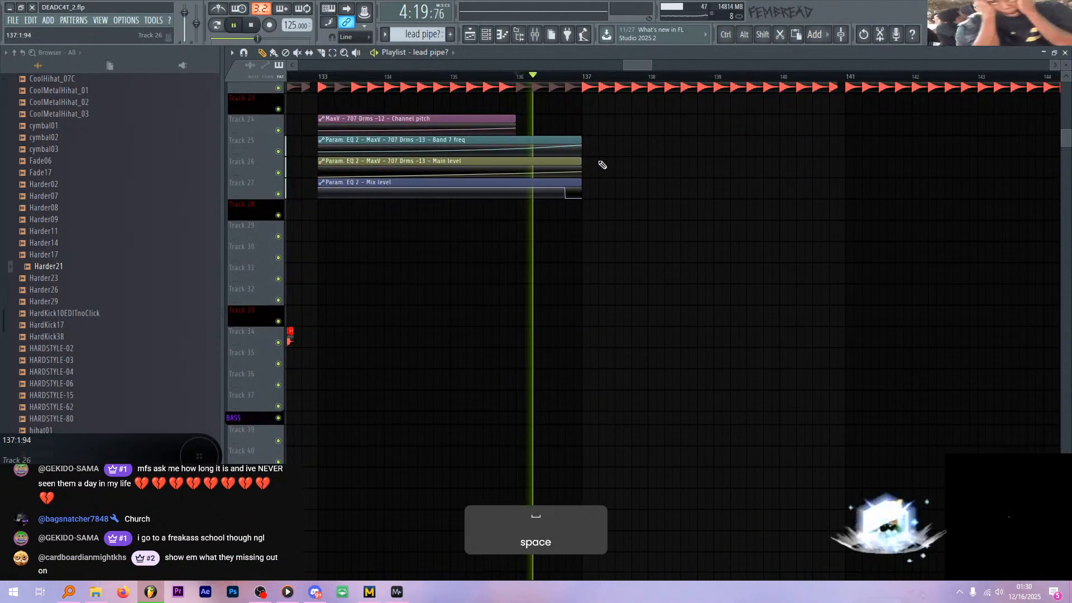
key("space")
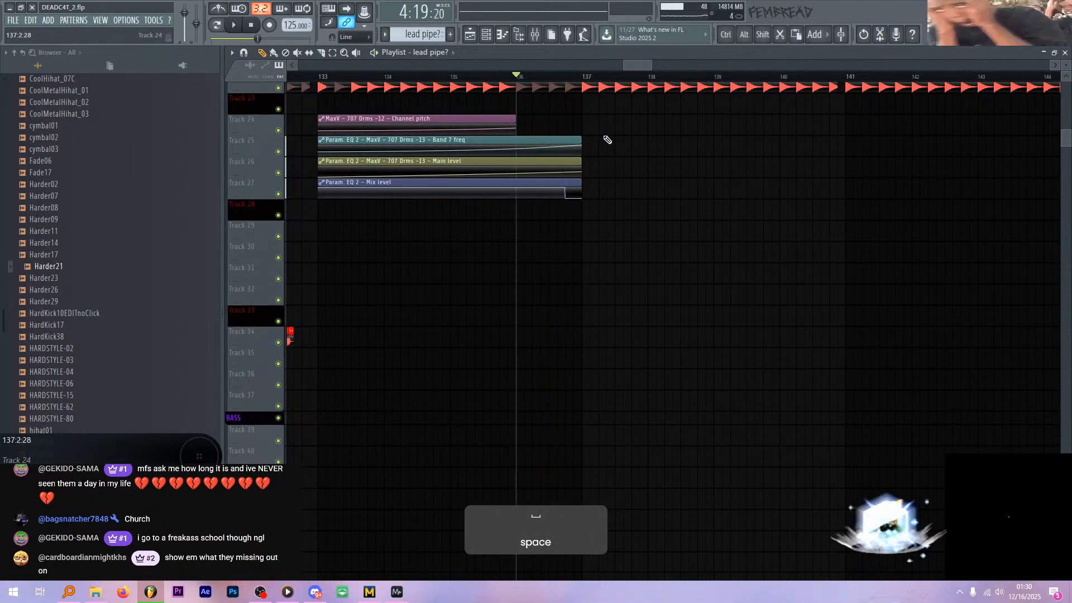
- Listen to the new section from bar 137, checking the bass and lead tracks, then stop playback
left_click(588, 80)
key("space")
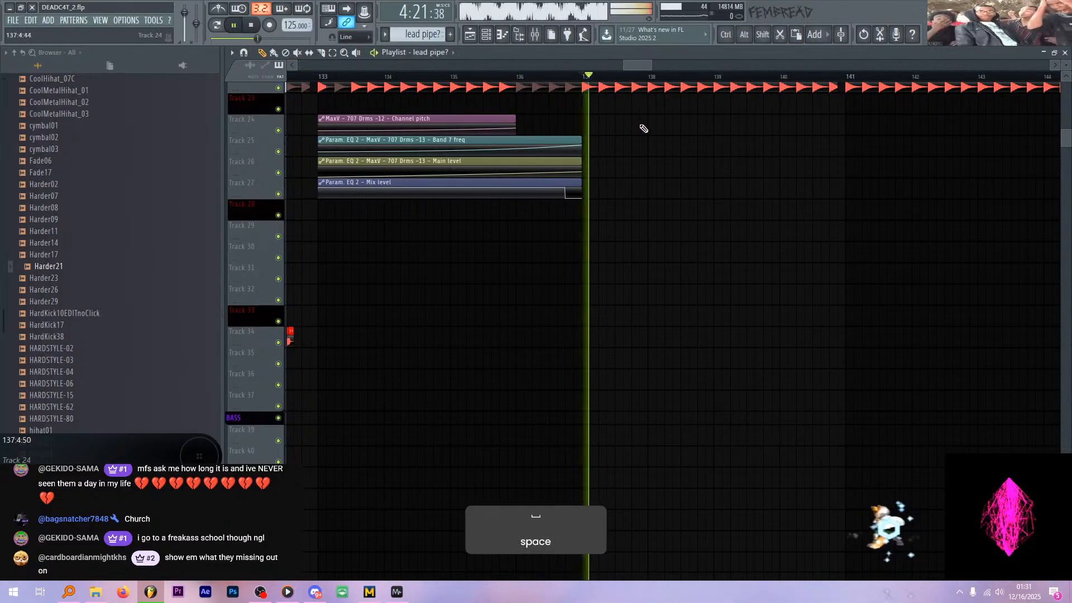
scroll(648, 223, "down", 4)
scroll(651, 222, "down", 3, "ctrl")
scroll(670, 215, "down", 15)
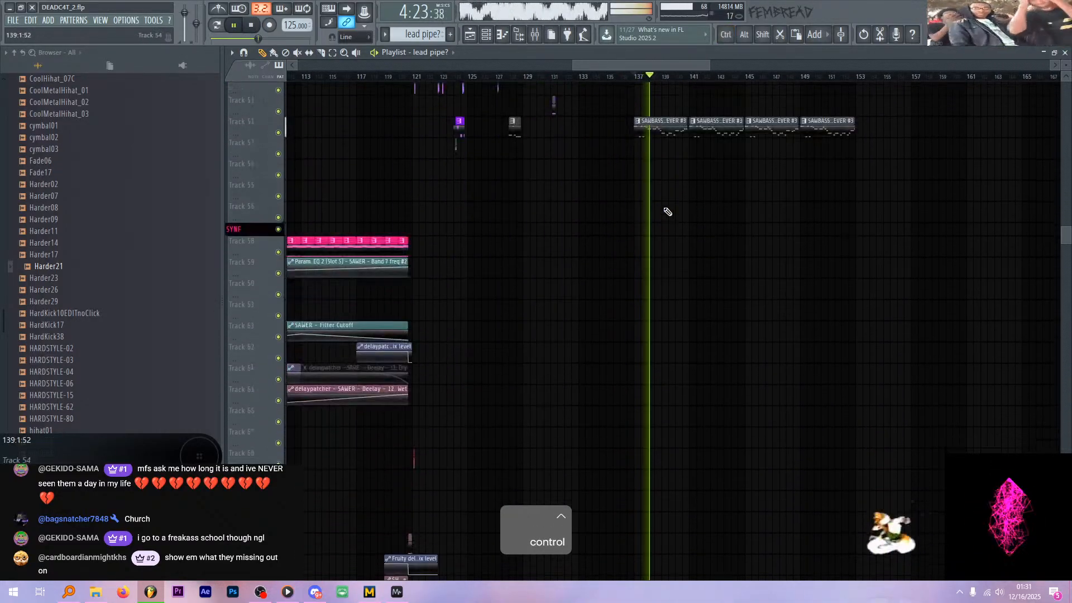
scroll(683, 209, "up", 5, "ctrl")
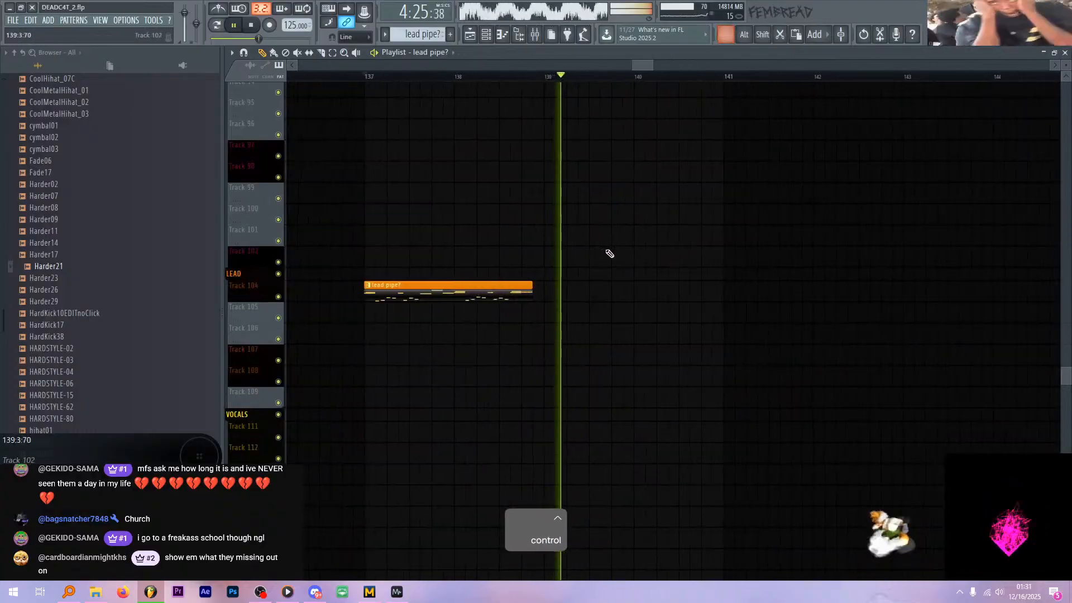
key("space")
- Extend the "lead pipe?" clip on Track 104 to end at bar 141 and open its vibro_lead notes for editing
left_click_drag(534, 288, 726, 293)
scroll(649, 270, "down", 2, "ctrl")
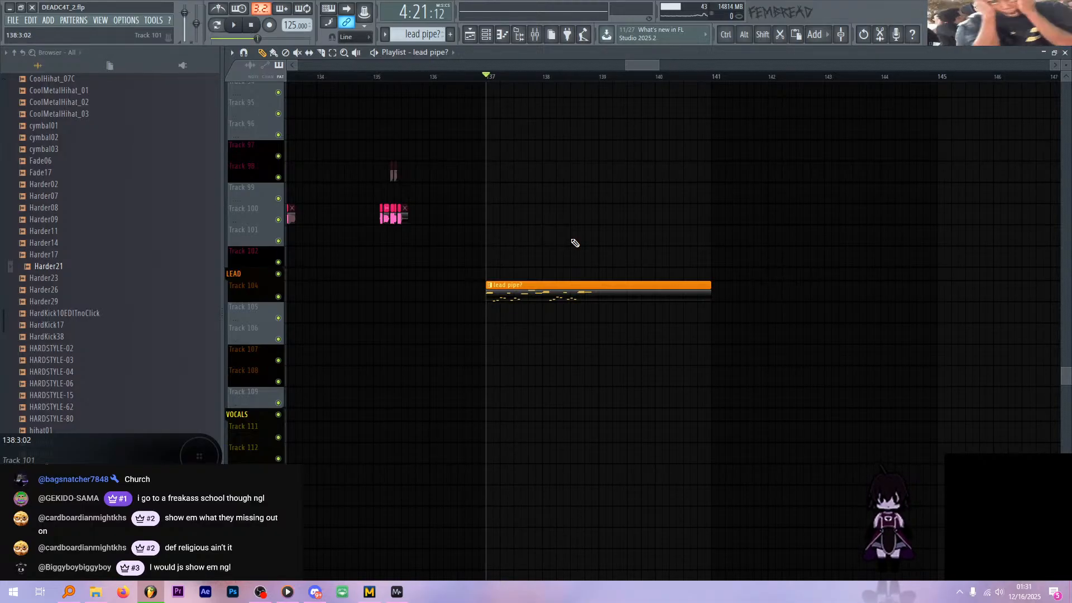
scroll(581, 238, "up", 6)
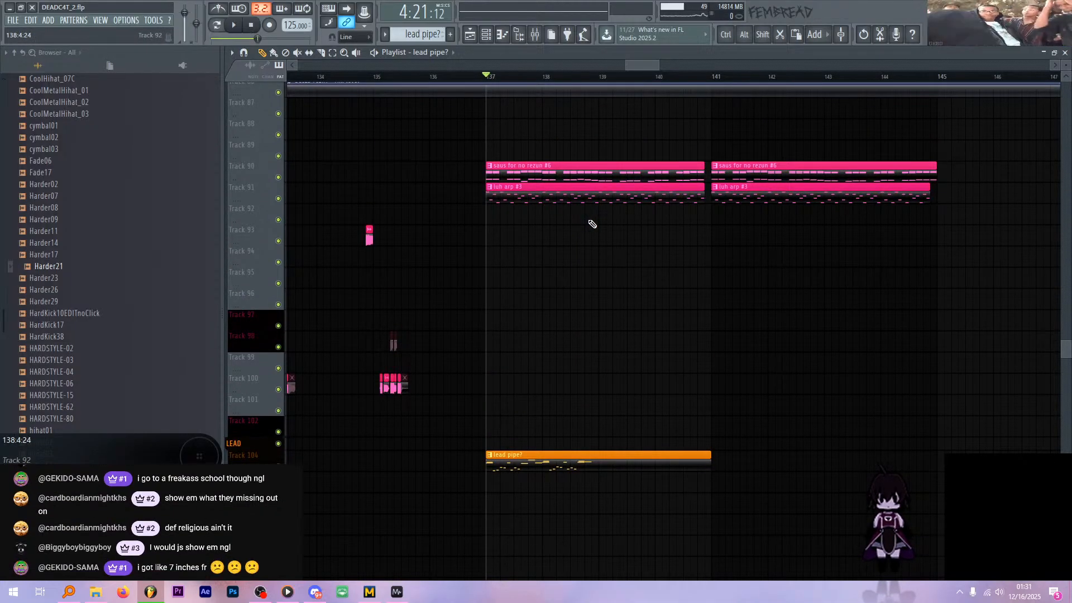
scroll(604, 240, "down", 4)
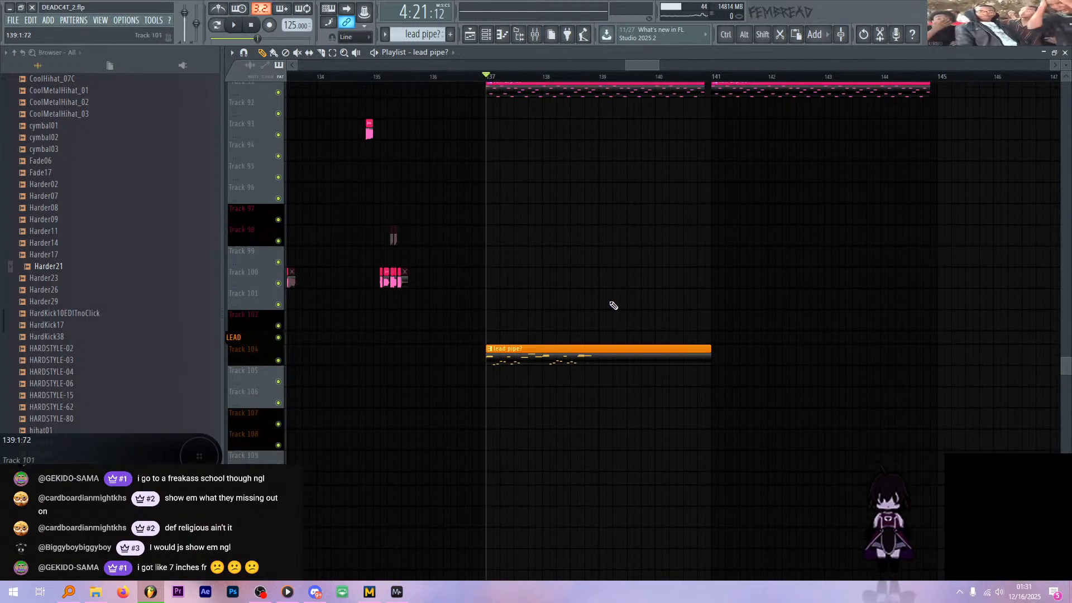
double_click(613, 347)
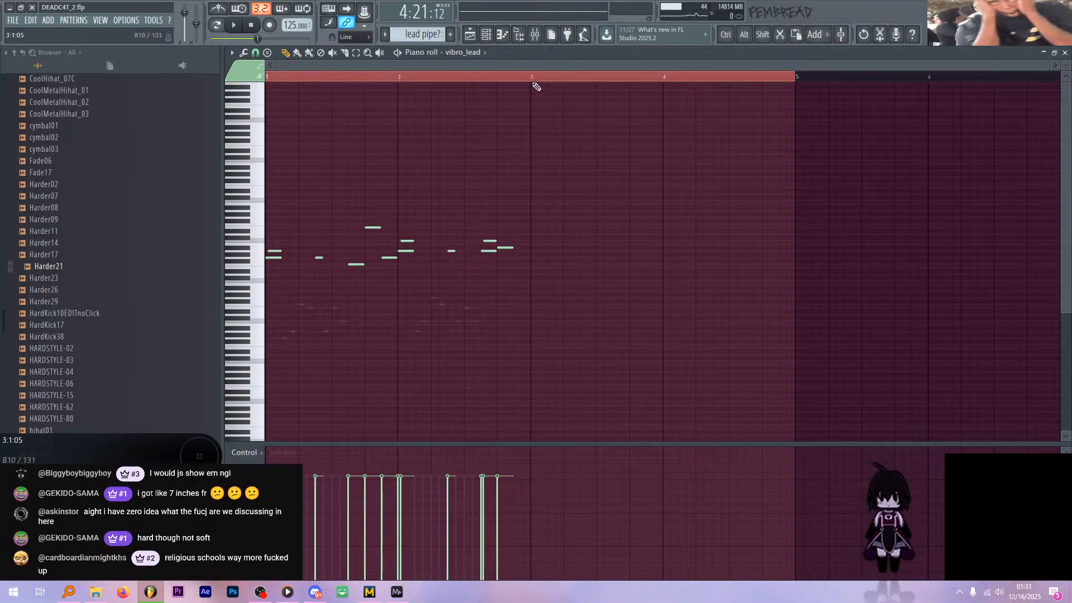
key("ctrl")
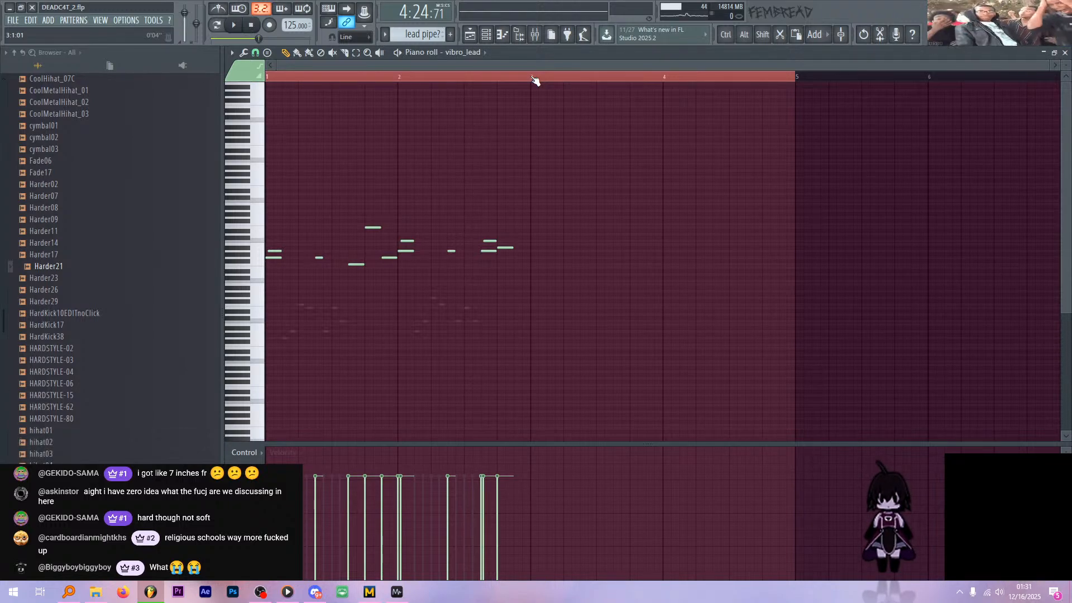
key("ctrl+a")
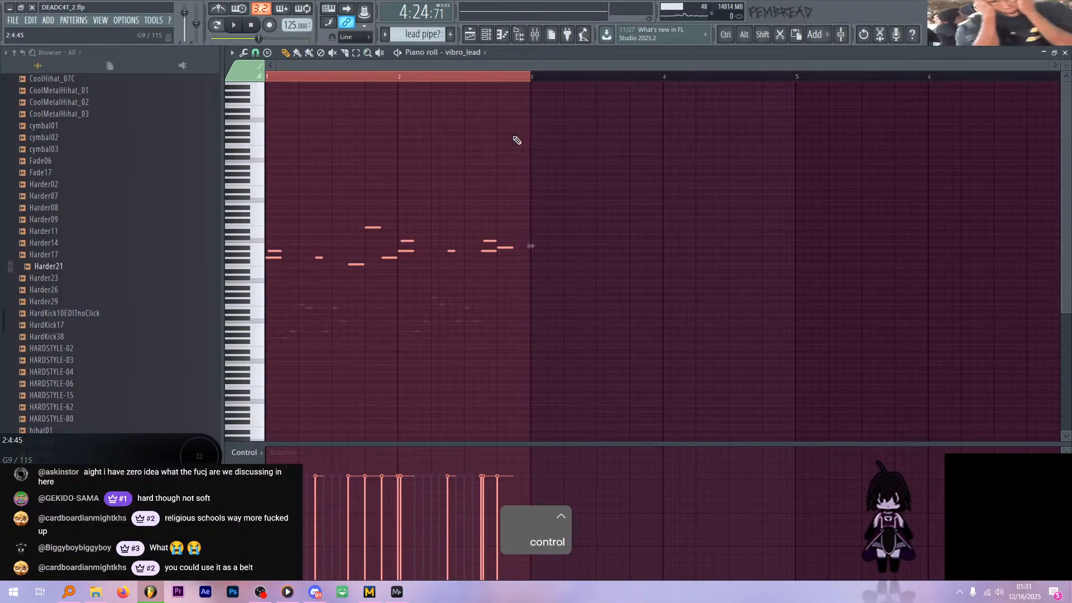
key("ctrl+Up")
key("alt")
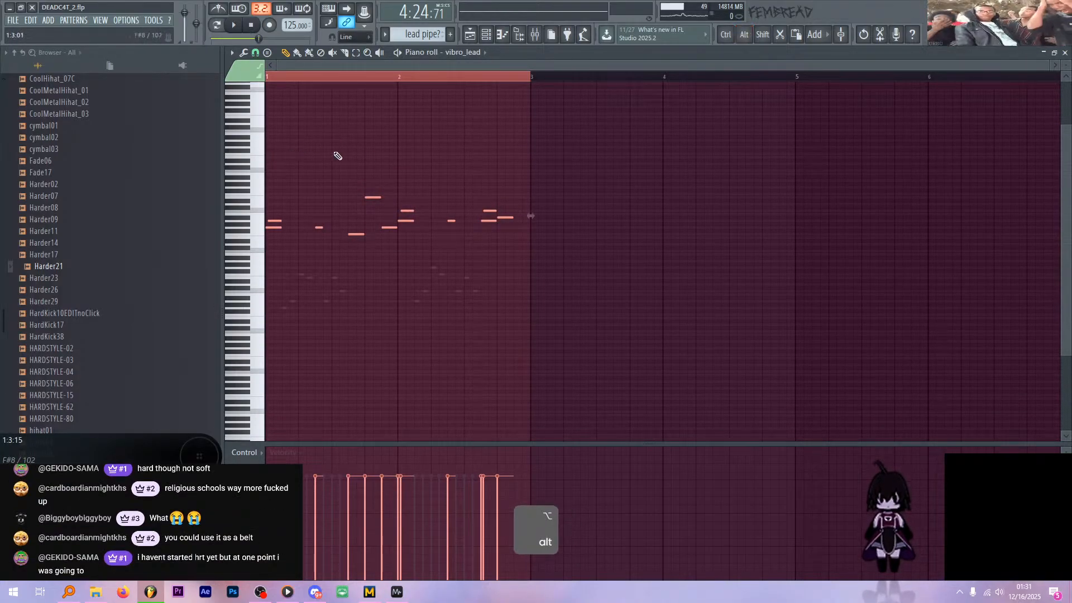
key("ctrl")
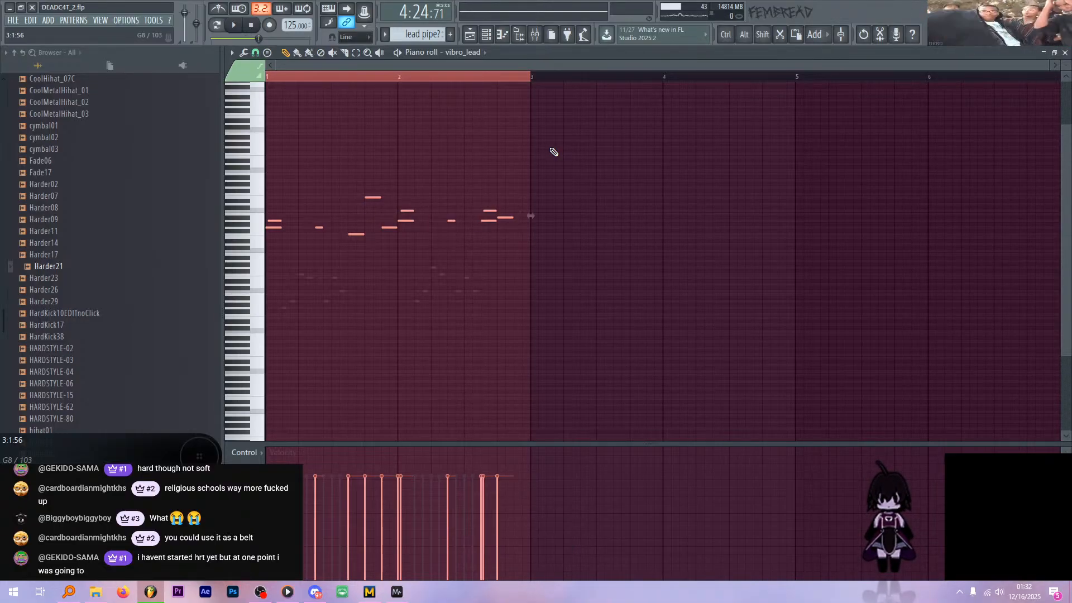
key("alt")
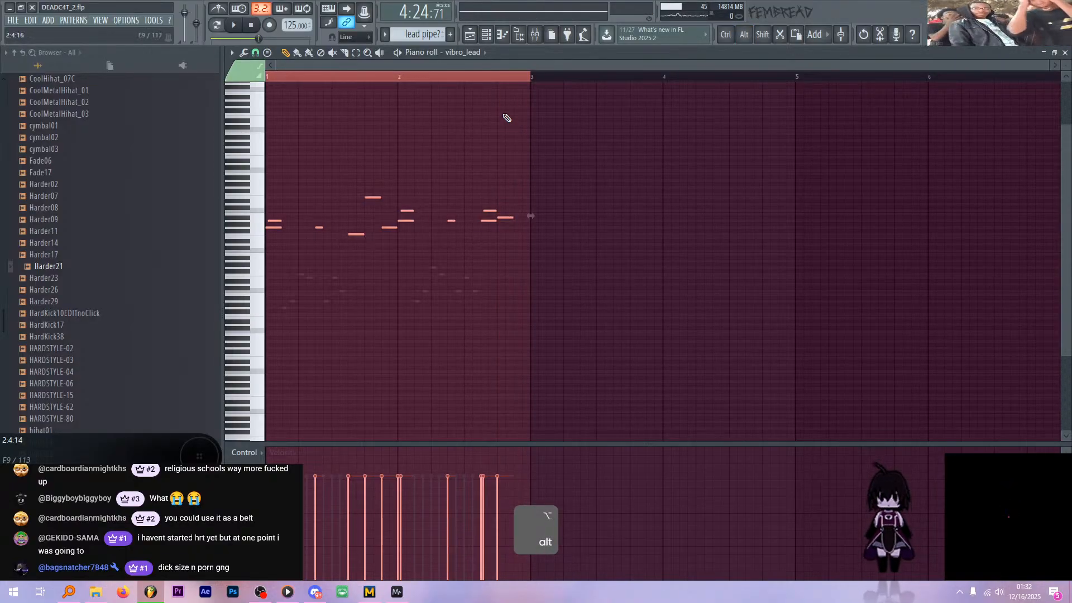
scroll(497, 77, "up", 5)
left_click(499, 80, "ctrl")
scroll(471, 159, "down", 1)
scroll(471, 163, "down", 4)
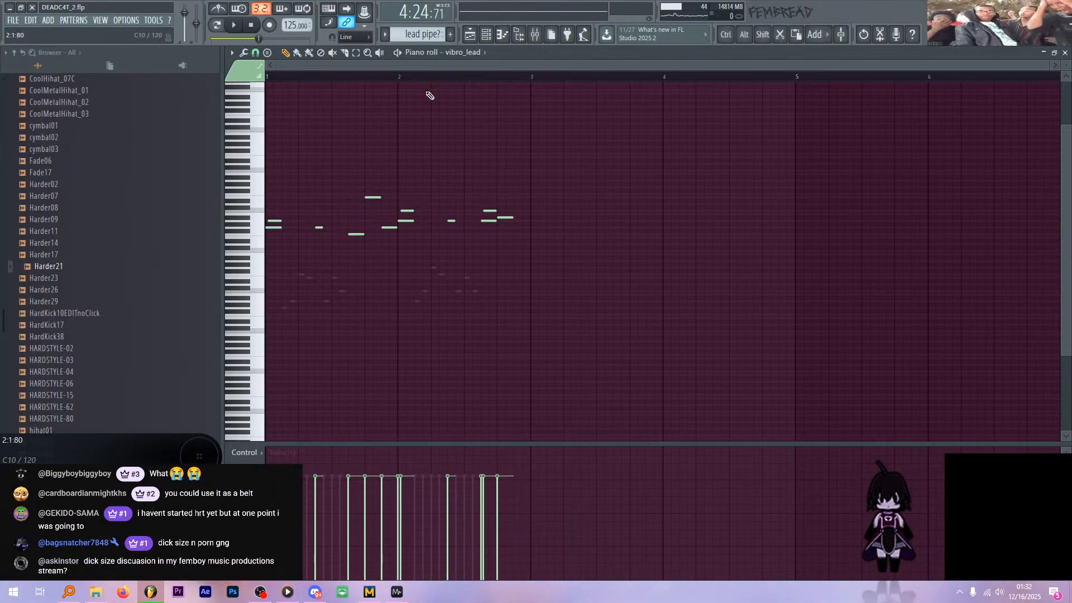
- Return to the start of the vibro_lead phrase and save the project
key("ctrl")
scroll(439, 98, "up", 2)
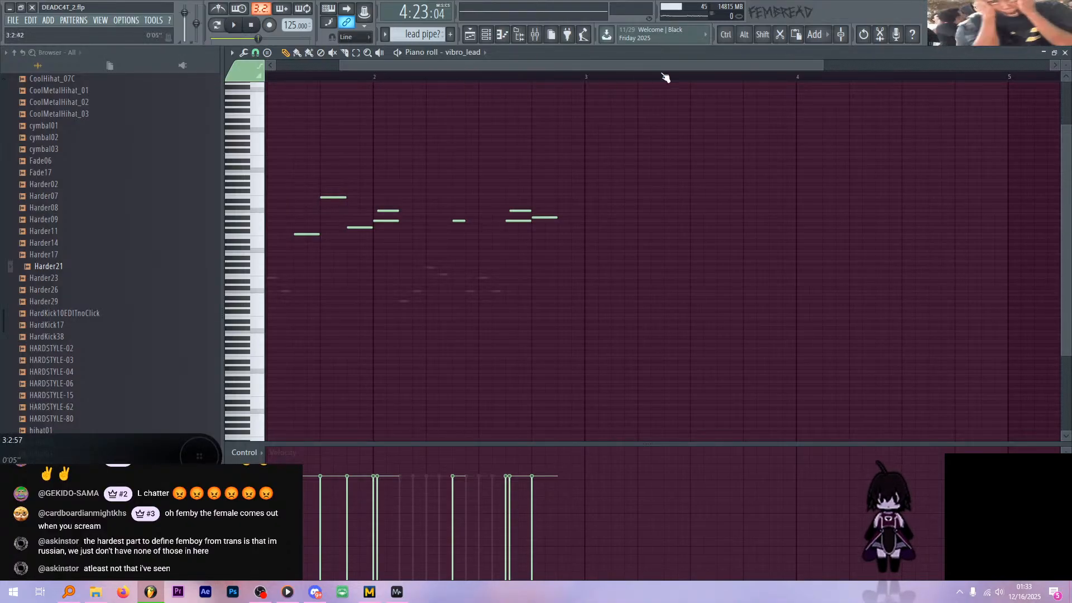
left_click_drag(678, 65, 614, 65)
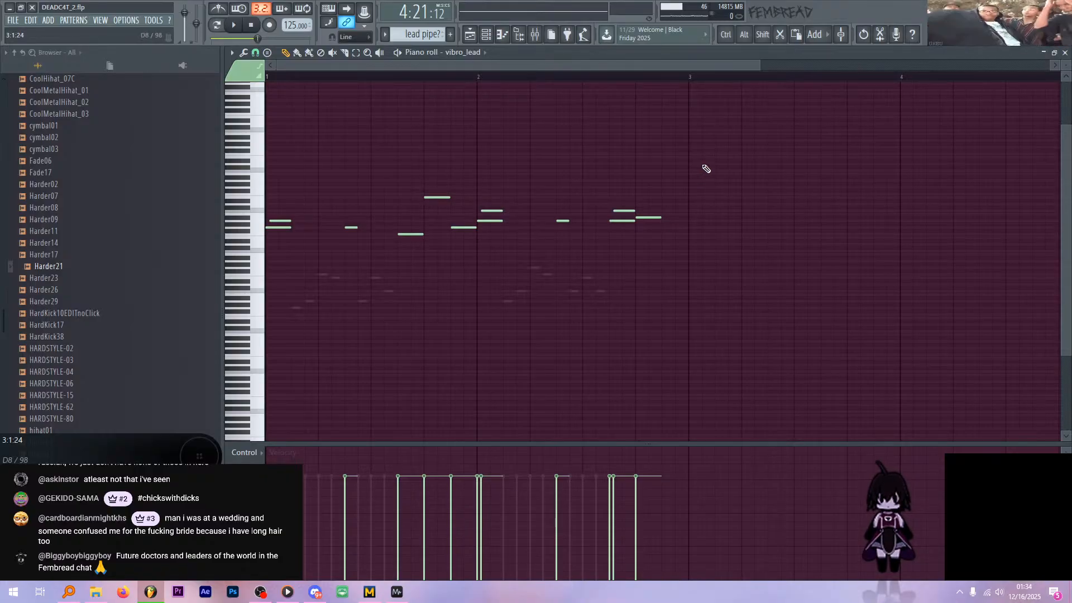
key("ctrl")
key("ctrl+s")
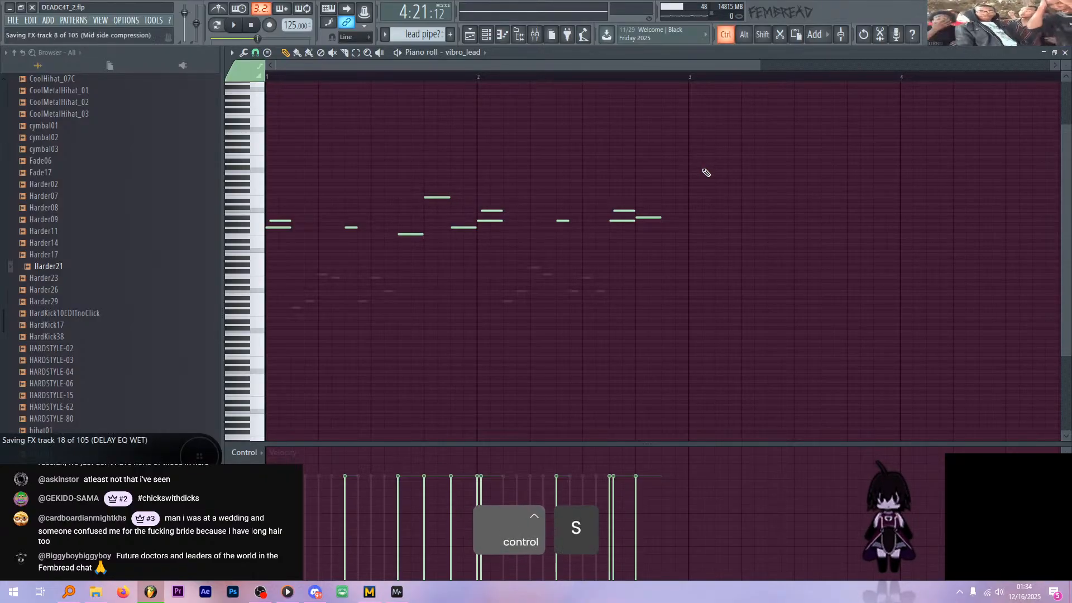
- Add an A6 note after the final A#6 note so the vibro_lead phrase runs to bar 3, and audition it
scroll(703, 173, "up", 2)
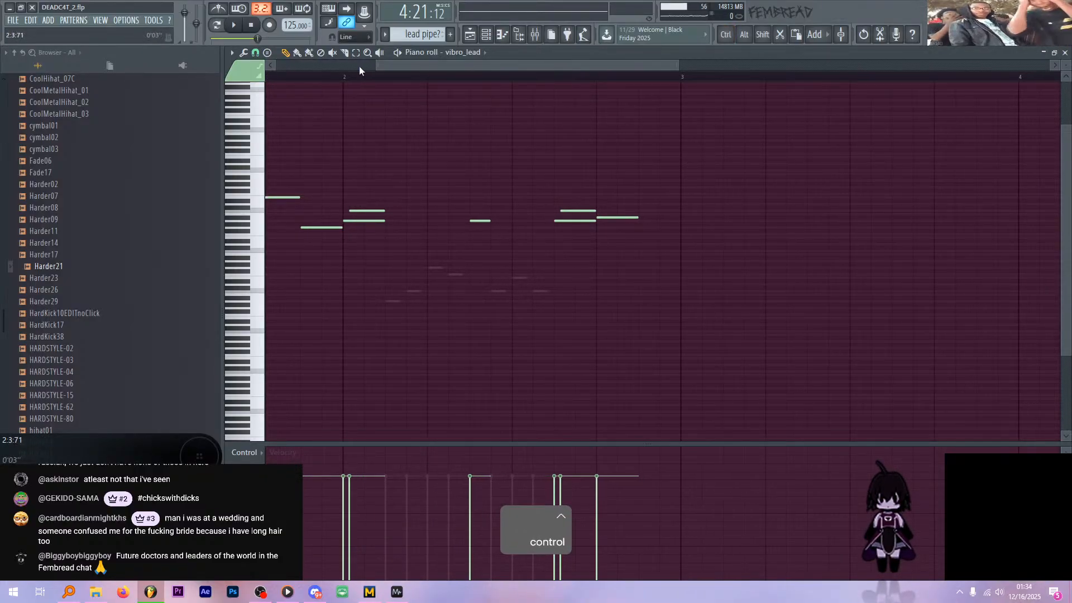
key("space")
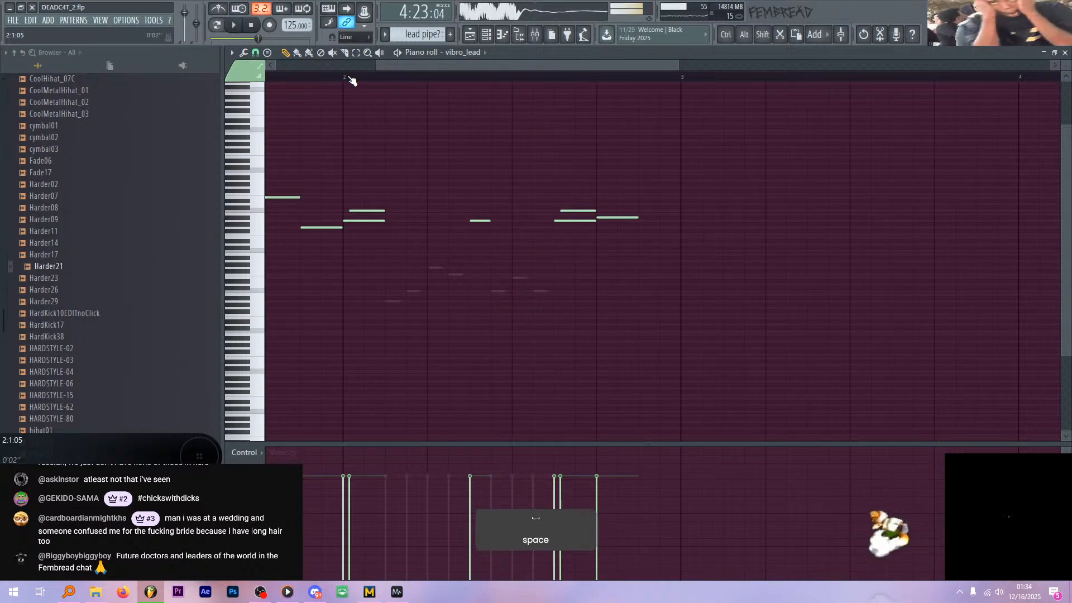
key("space")
scroll(645, 211, "up", 1)
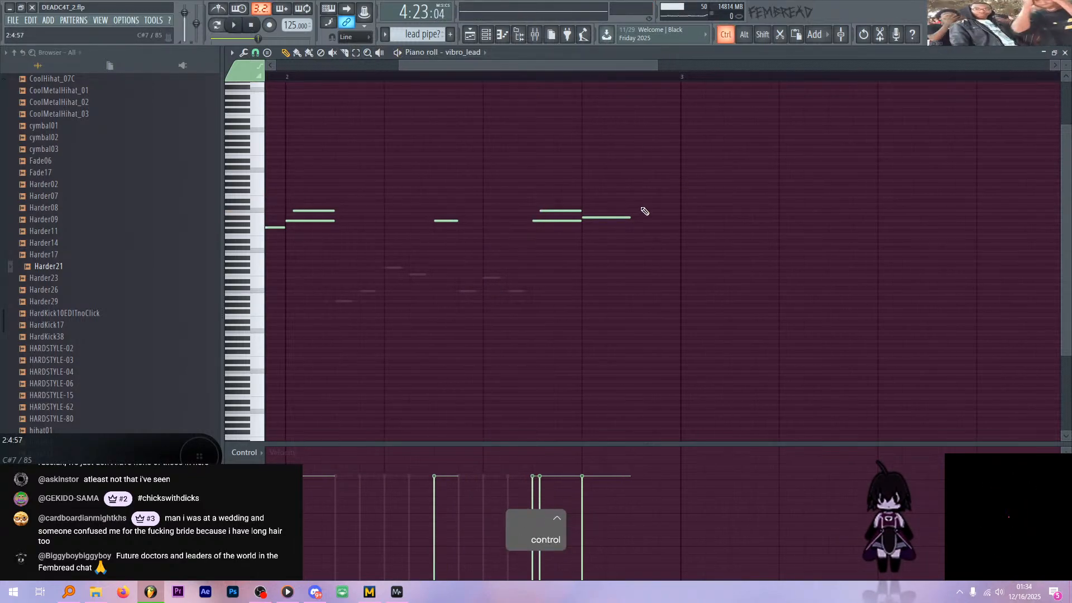
left_click(611, 218)
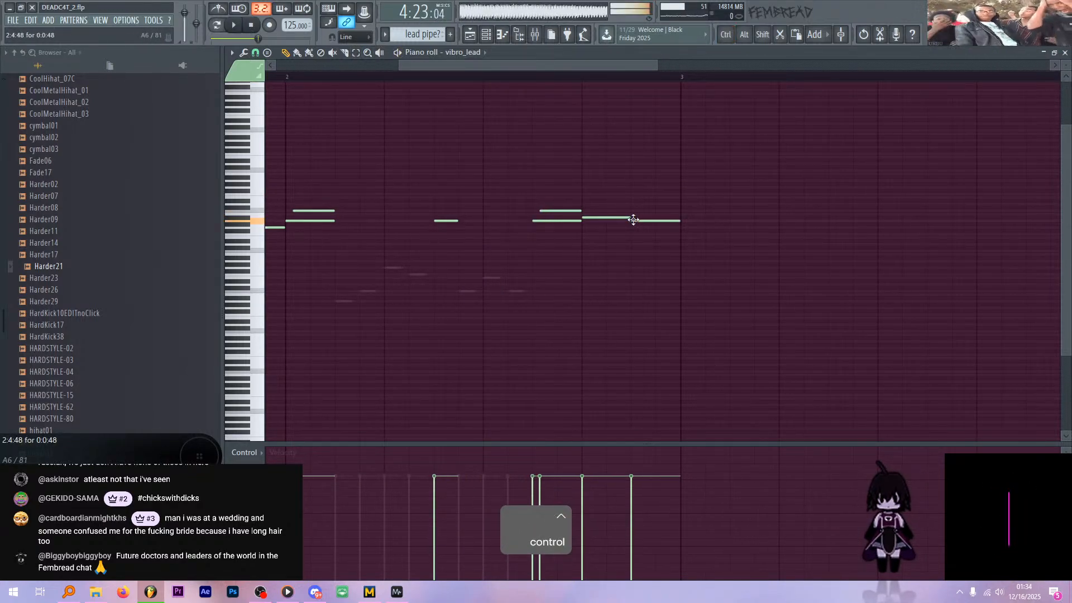
left_click(636, 222)
scroll(642, 235, "down", 4)
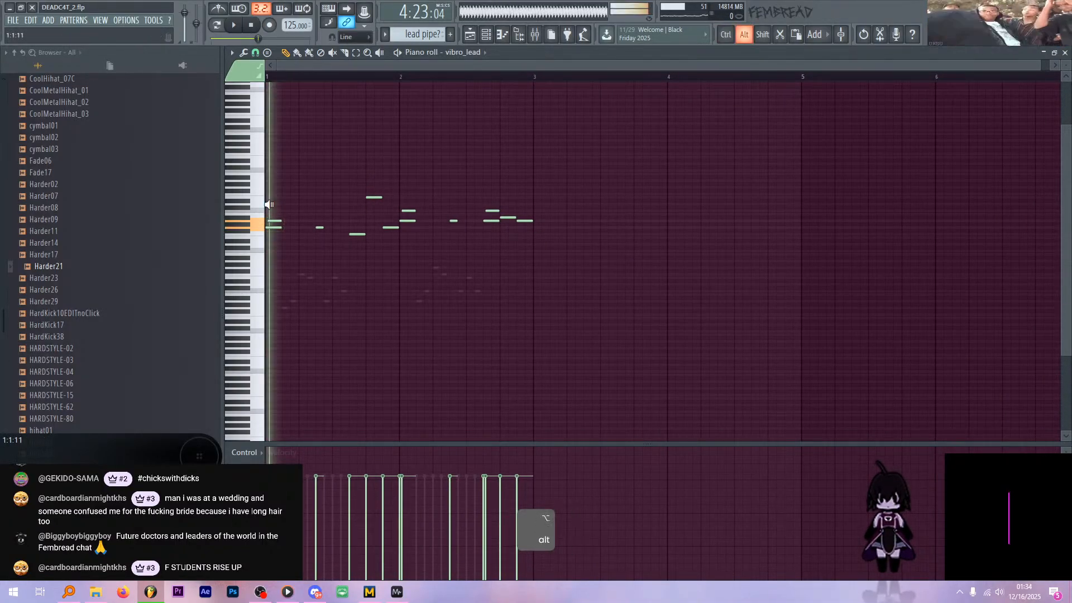
key("space")
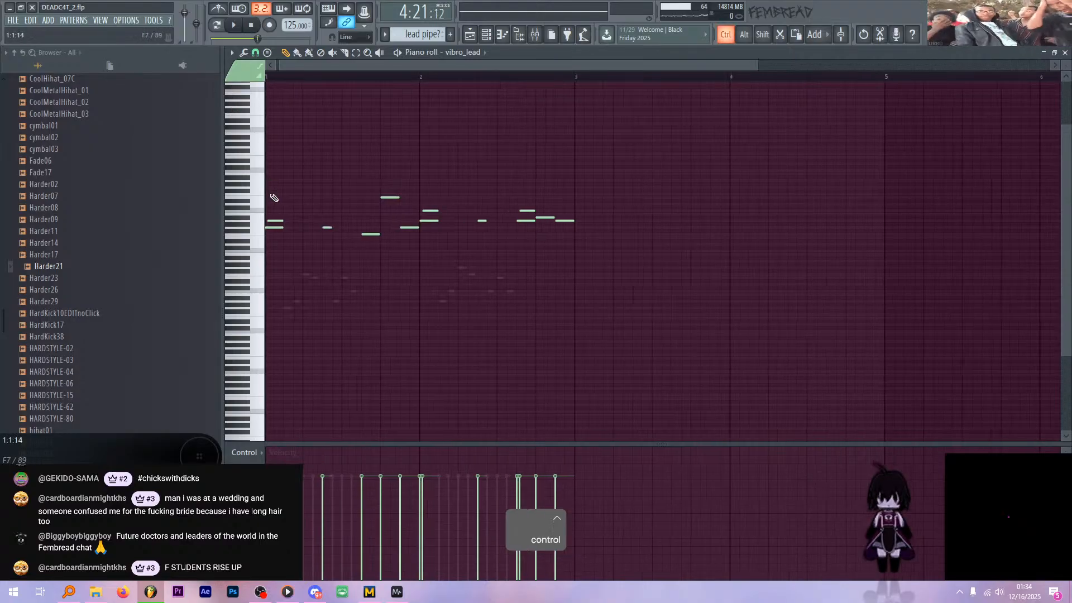
- Add a note at the end of bar 1 overlapping the G6 note and lower it to F6
scroll(279, 207, "up", 4)
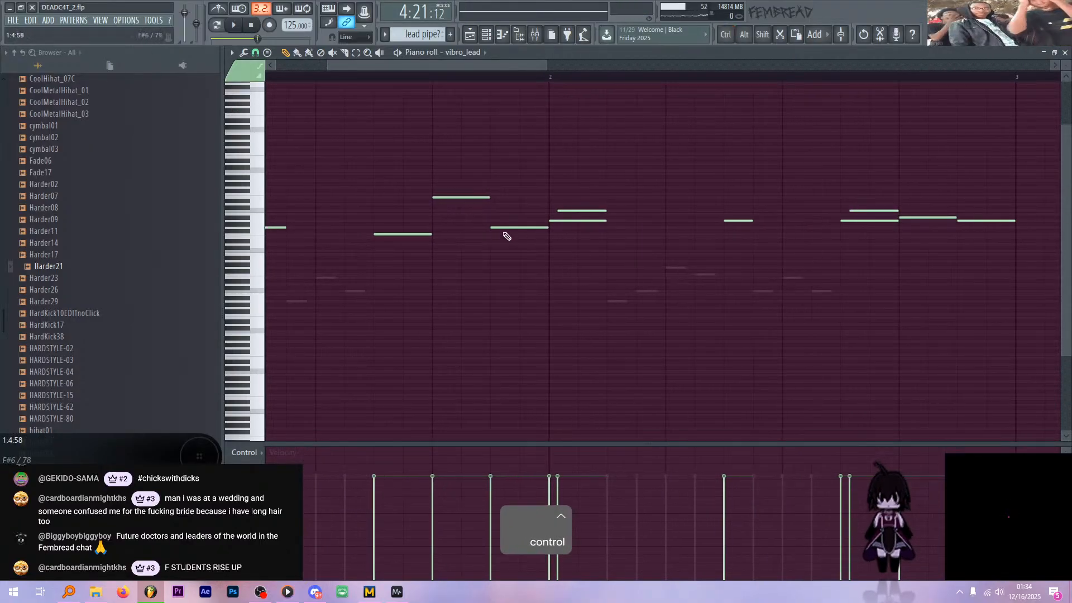
left_click_drag(583, 211, 566, 253)
right_click(522, 213, "ctrl")
key("shift+Down")
key("shift+Down")
key("shift+Down")
key("shift+Down")
key("shift+Down")
key("shift+Down")
key("shift+Down")
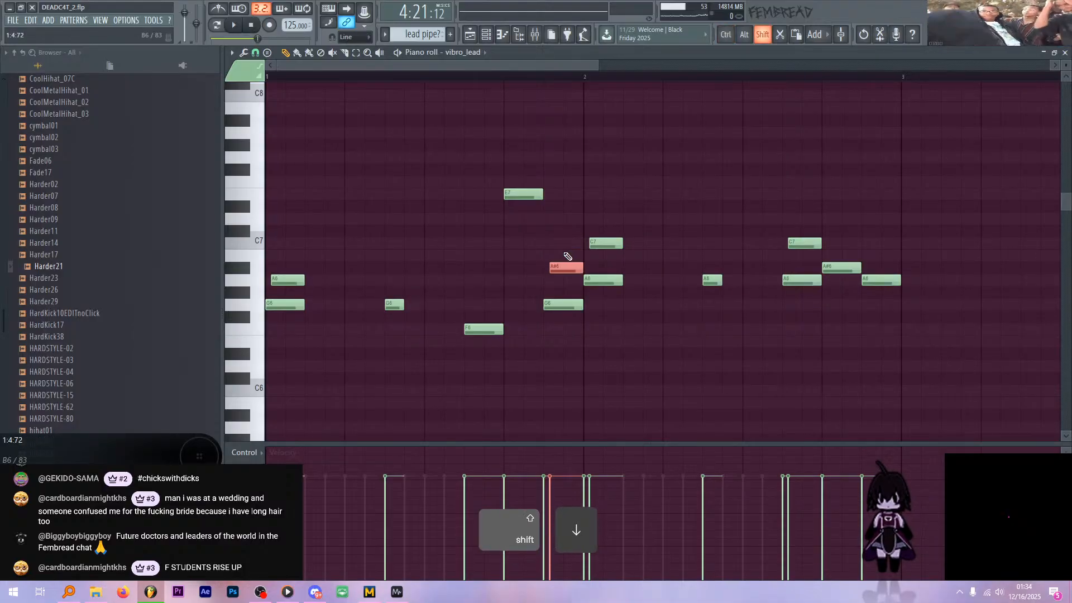
- Raise the F6 note overlapping G6 at the end of bar 1 to F#6 and audition the phrase
key("space")
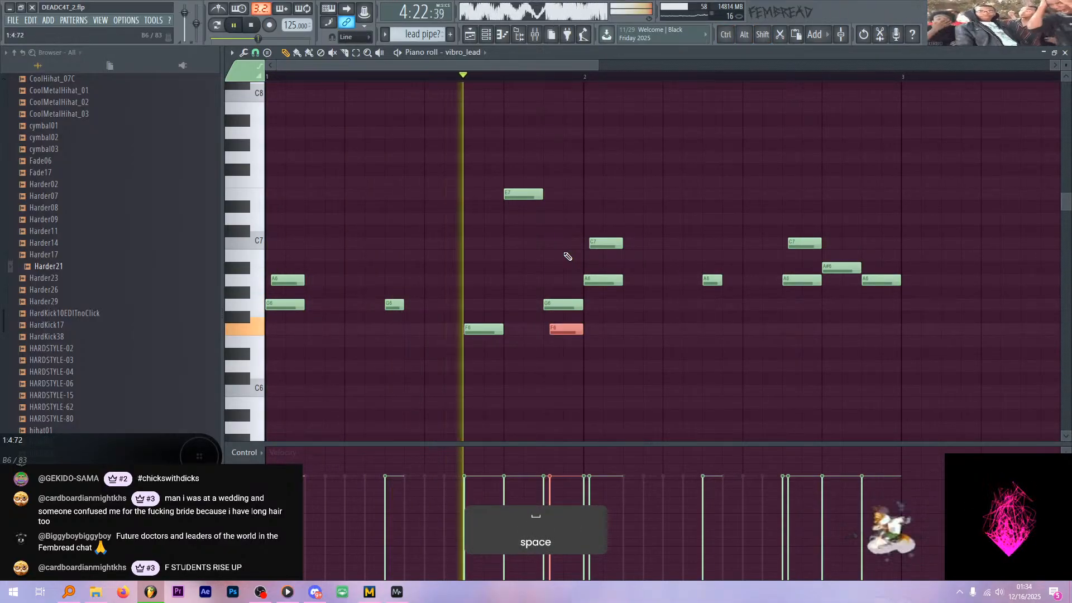
key("space")
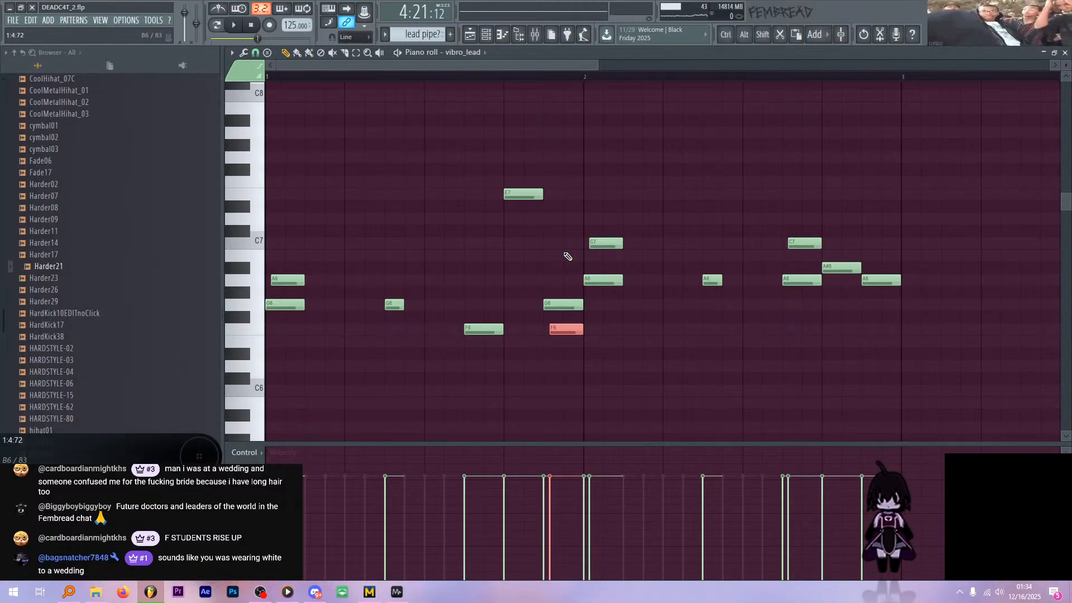
key("alt+Tab")
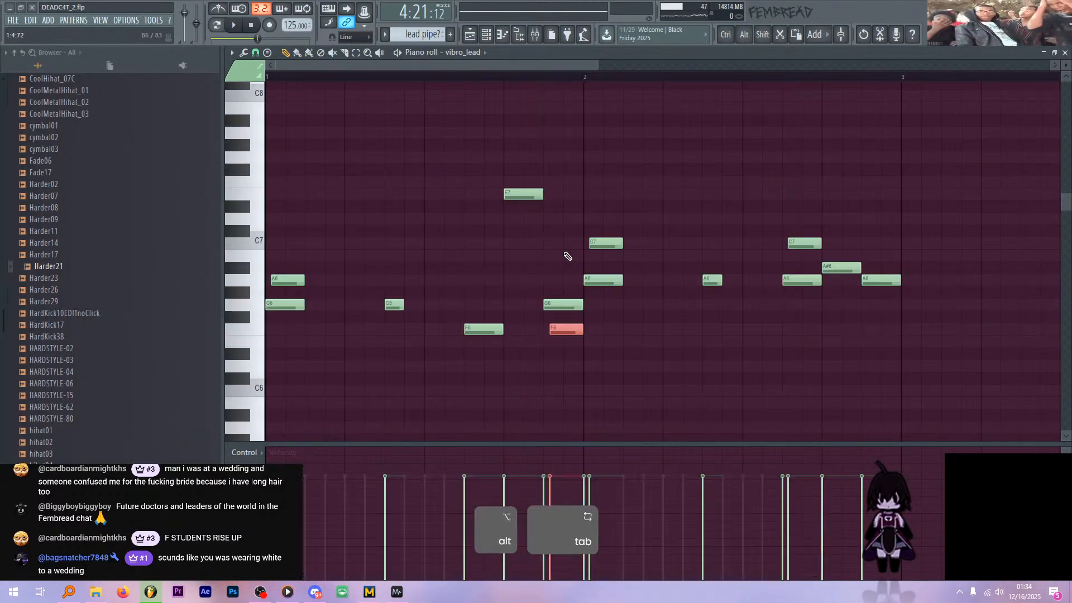
key("shift+Up")
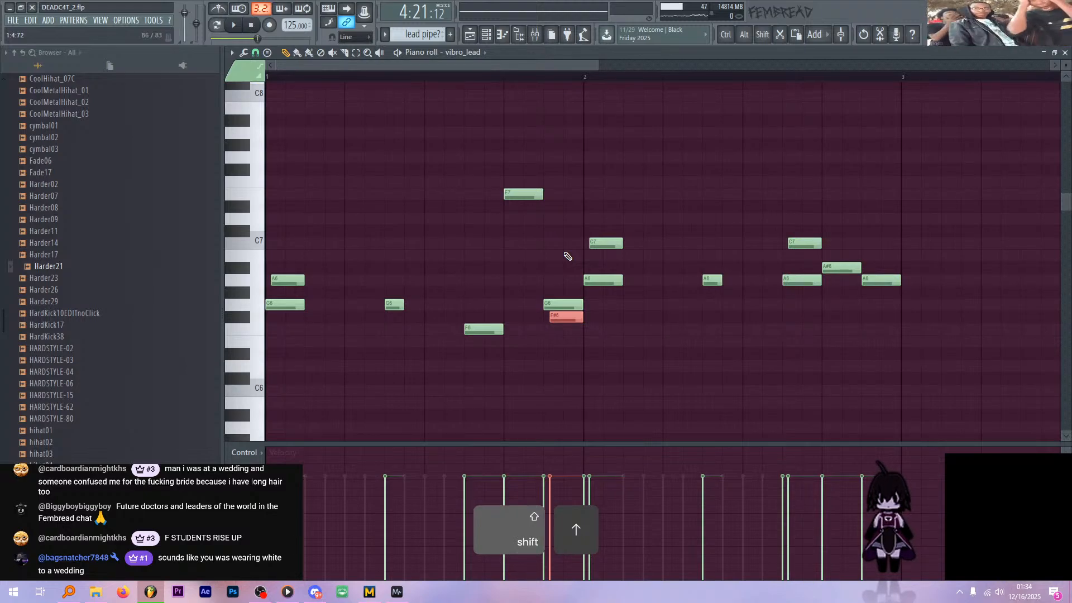
key("space")
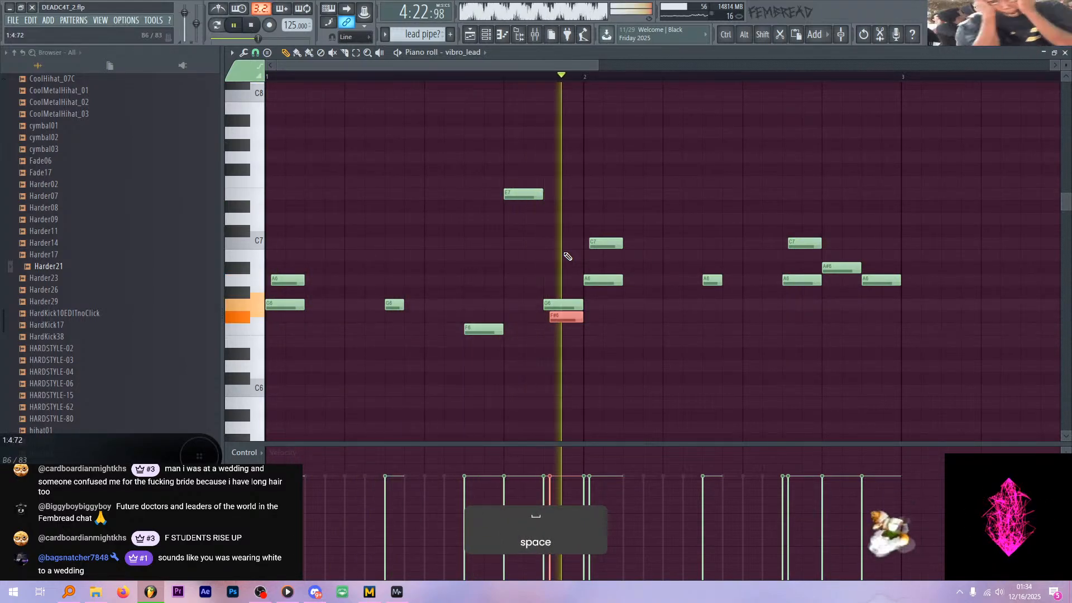
key("space")
- Shift the overlapping note later to start at 1:4:79, audition it and lower it to F6
left_click_drag(573, 317, 592, 318)
key("space")
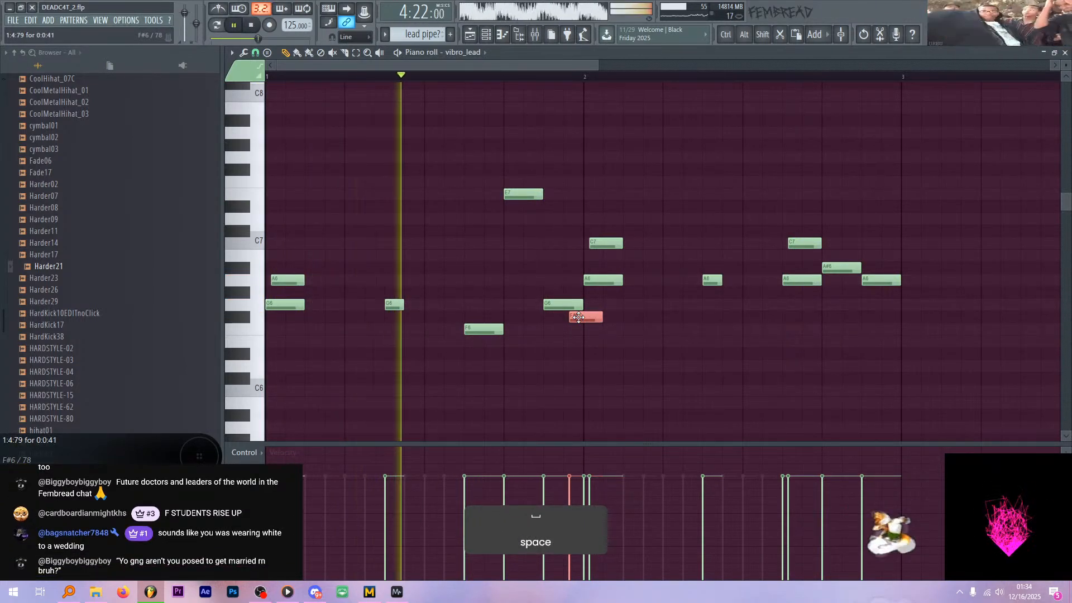
key("space")
key("space")
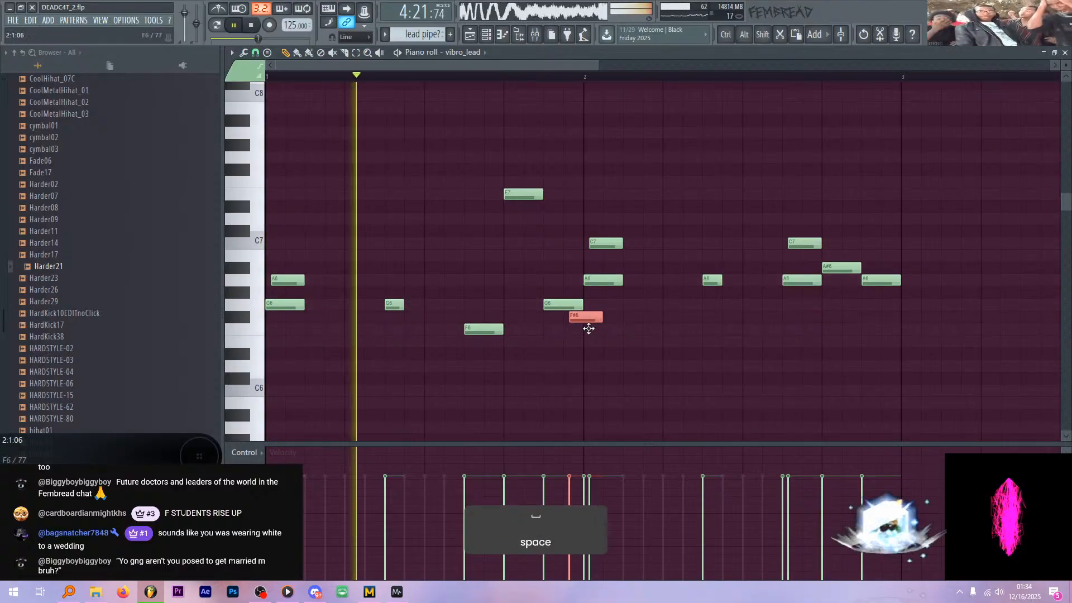
left_click_drag(588, 320, 587, 332)
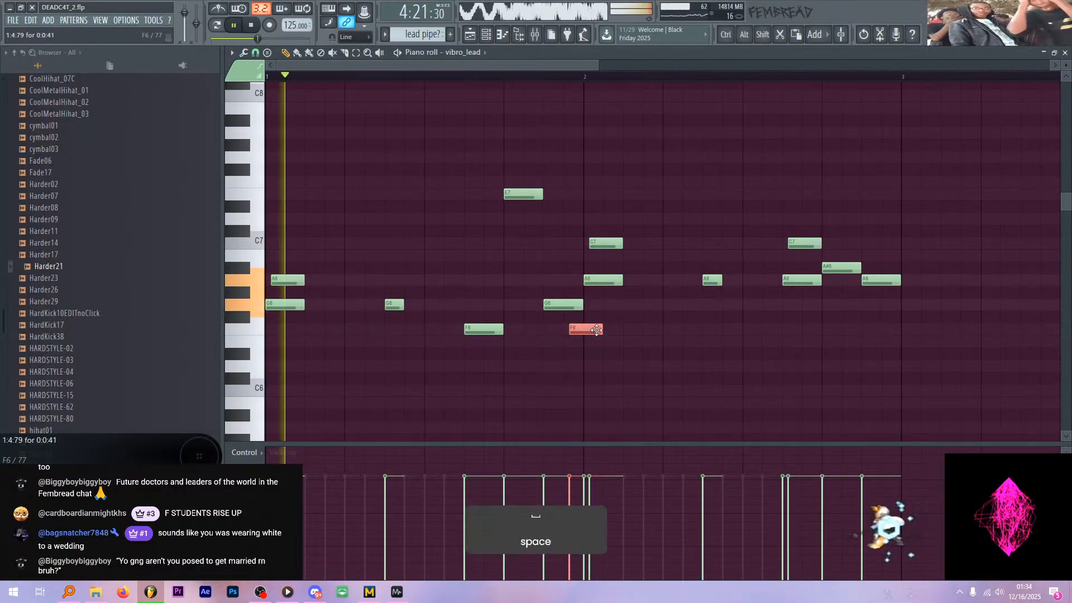
- Slice the F6 note at the start of bar 2, delete the part past the bar line and audition the phrase
scroll(588, 332, "up", 2, "ctrl")
right_click(577, 332, "shift")
key("ctrl+z")
key("space")
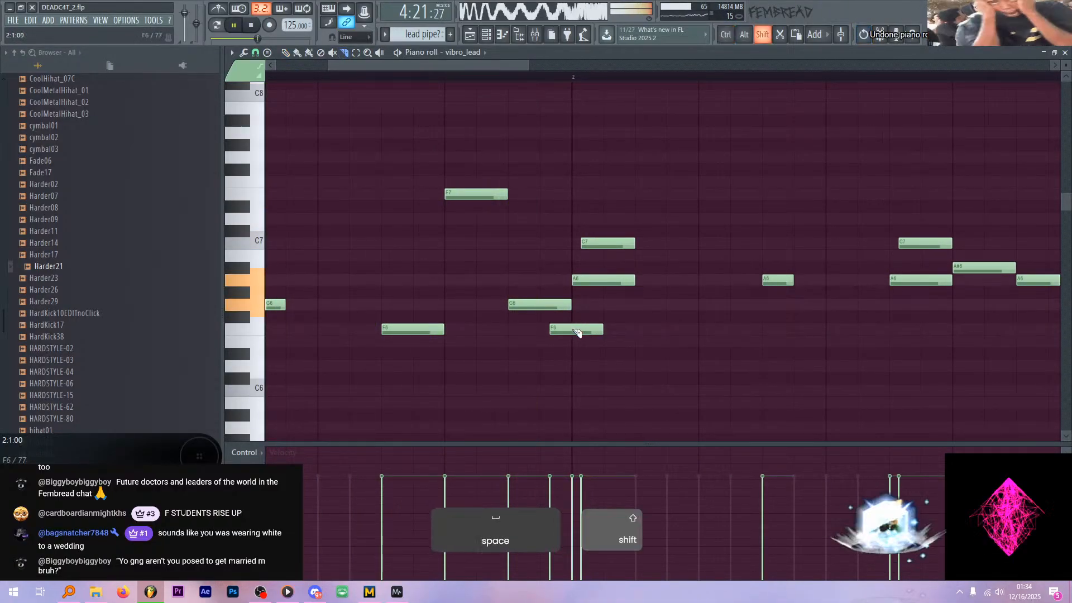
right_click(576, 332, "shift")
key("t")
left_click(591, 334)
key("space")
key("p")
right_click(591, 334)
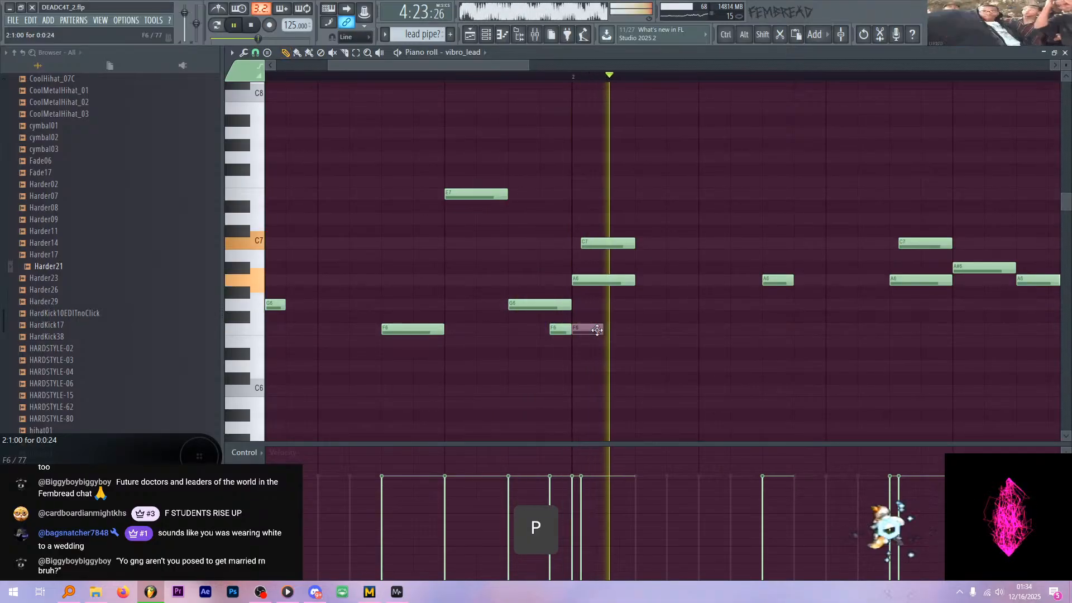
scroll(509, 337, "down", 1, "ctrl")
scroll(509, 336, "down", 3, "ctrl")
key("space")
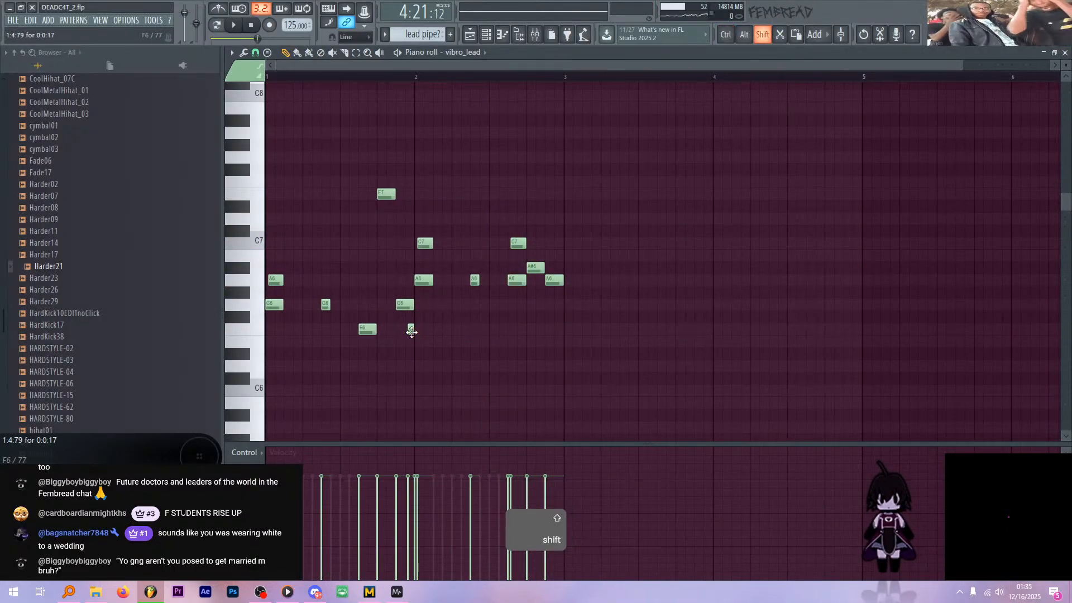
- Copy the short F6 note to the end of bar 2 and raise the copy to G6
left_click_drag(411, 330, 565, 327, "shift")
left_click(560, 328, "ctrl")
key("shift+Up")
key("shift+Up")
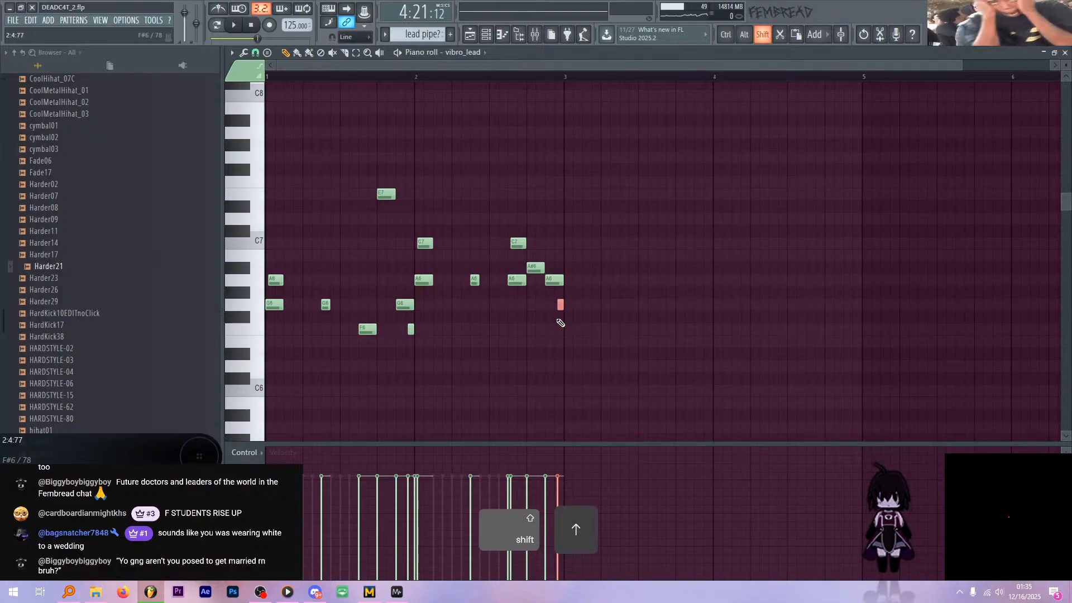
- Add an E6 note at the start of bar 3, as long as the A6 note preceding it
left_click(565, 341)
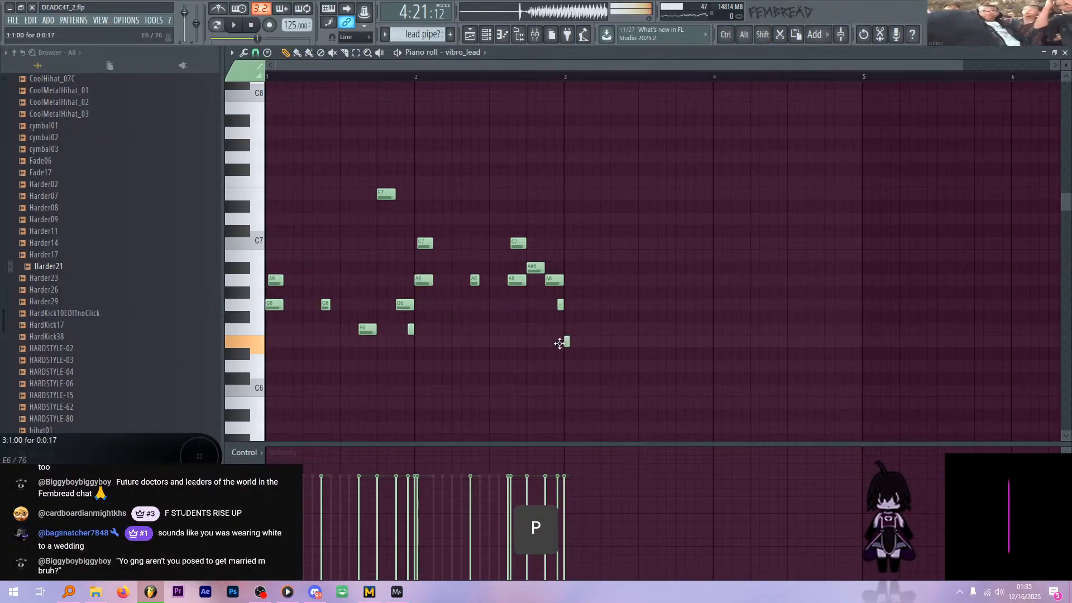
key("ctrl+z")
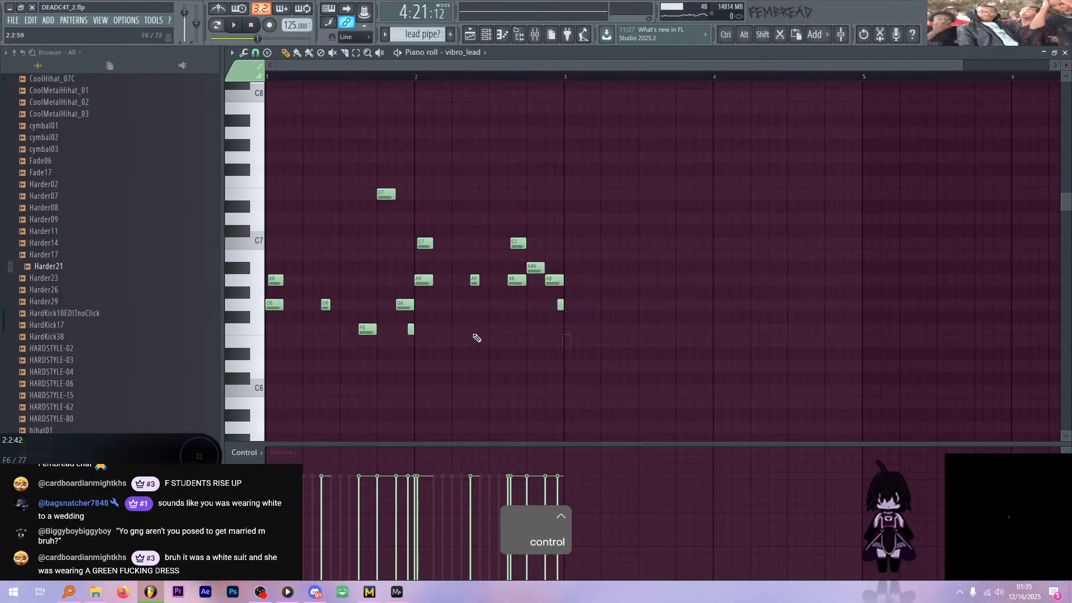
left_click(568, 341)
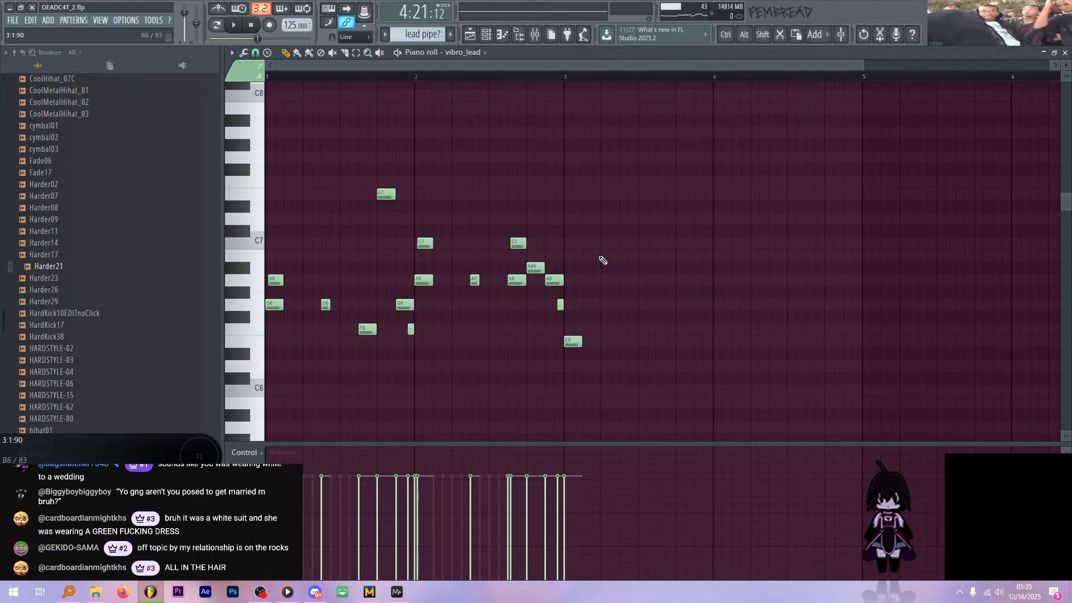
key("alt+Tab")
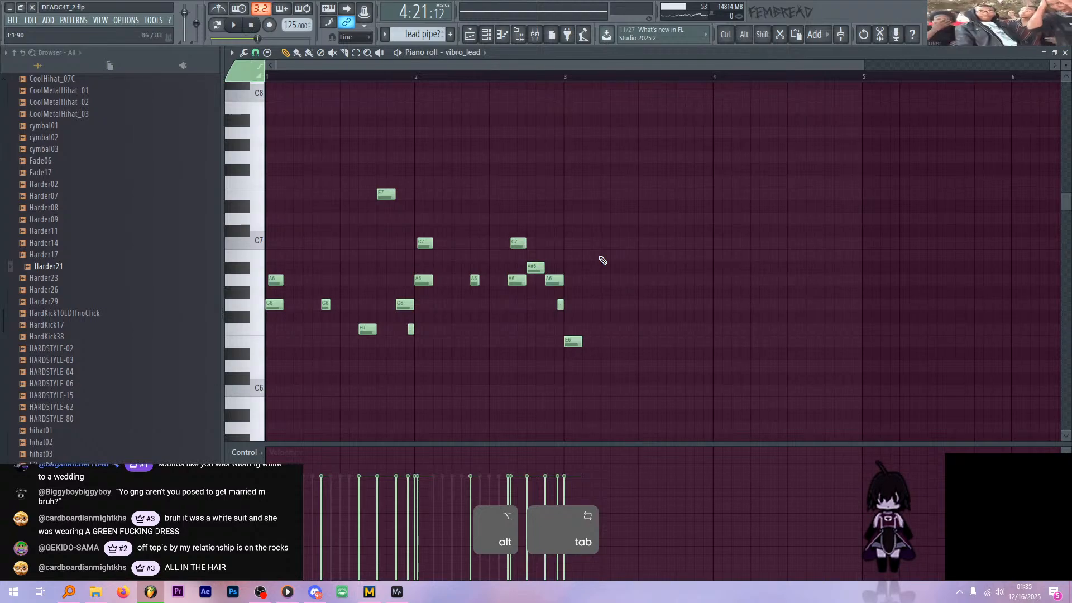
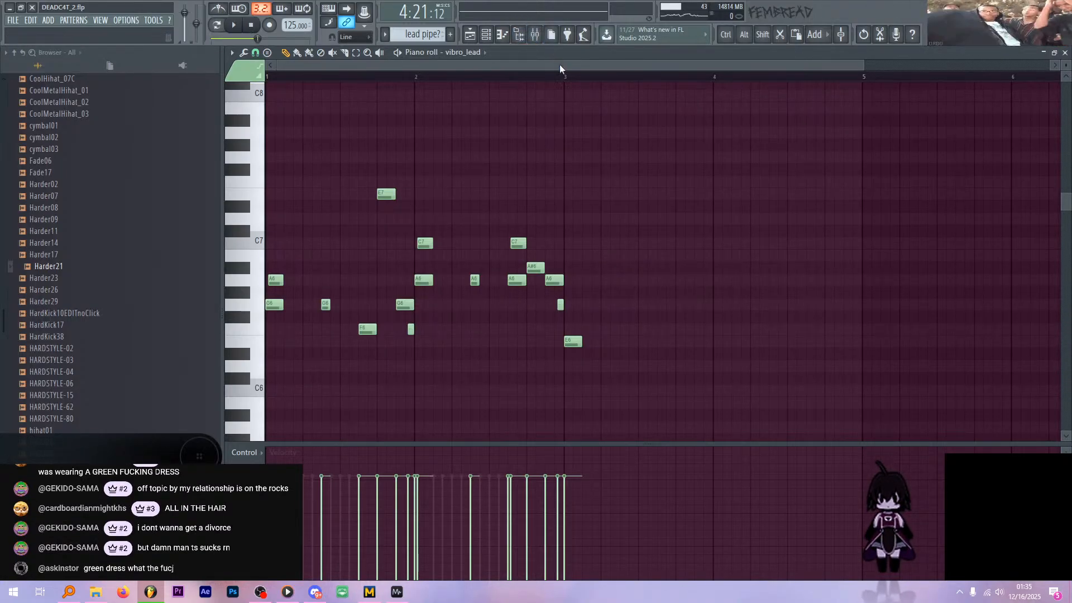
- Set the playback start to bar 3 of the vibro_lead phrase and audition from there
scroll(558, 95, "up", 3, "ctrl")
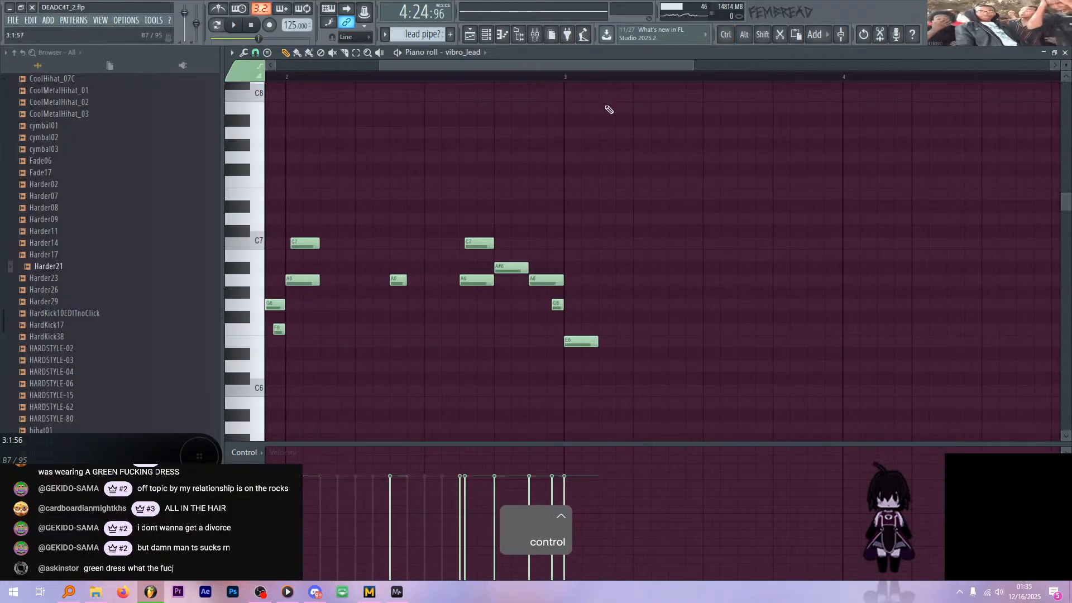
key("space")
key("space")
key("space")
key("space")
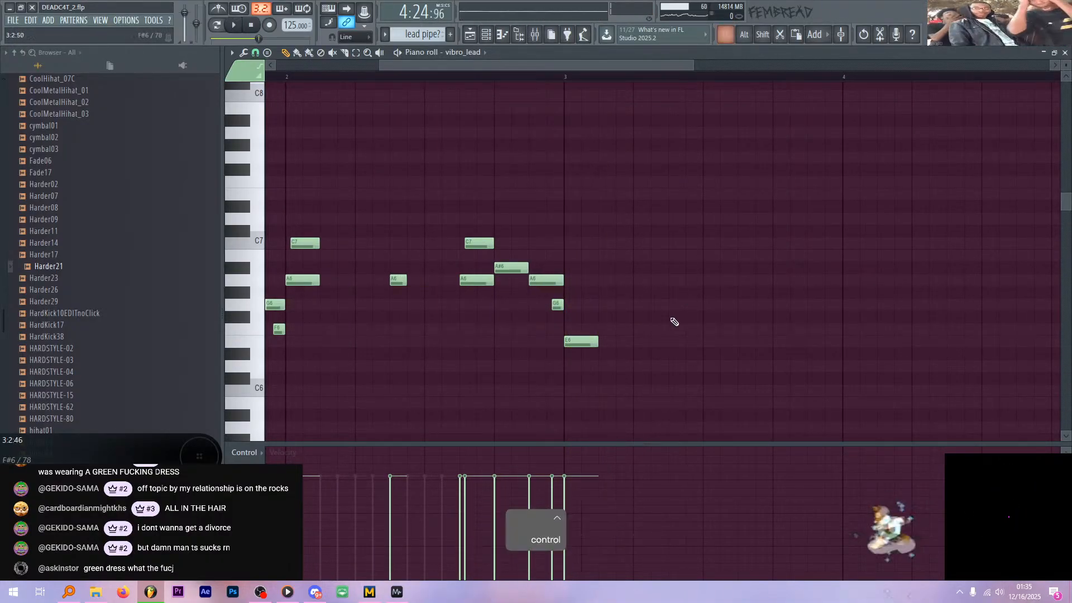
- Add an F6 note directly after the E6 note in bar 3 and audition the two notes
scroll(670, 335, "down", 3, "ctrl")
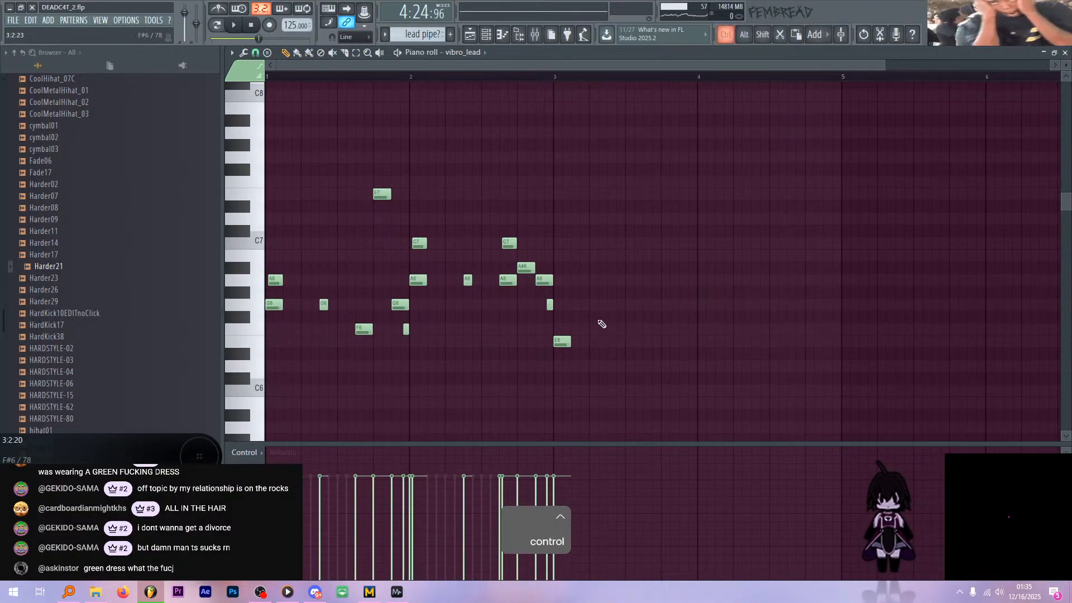
scroll(602, 324, "up", 3, "ctrl")
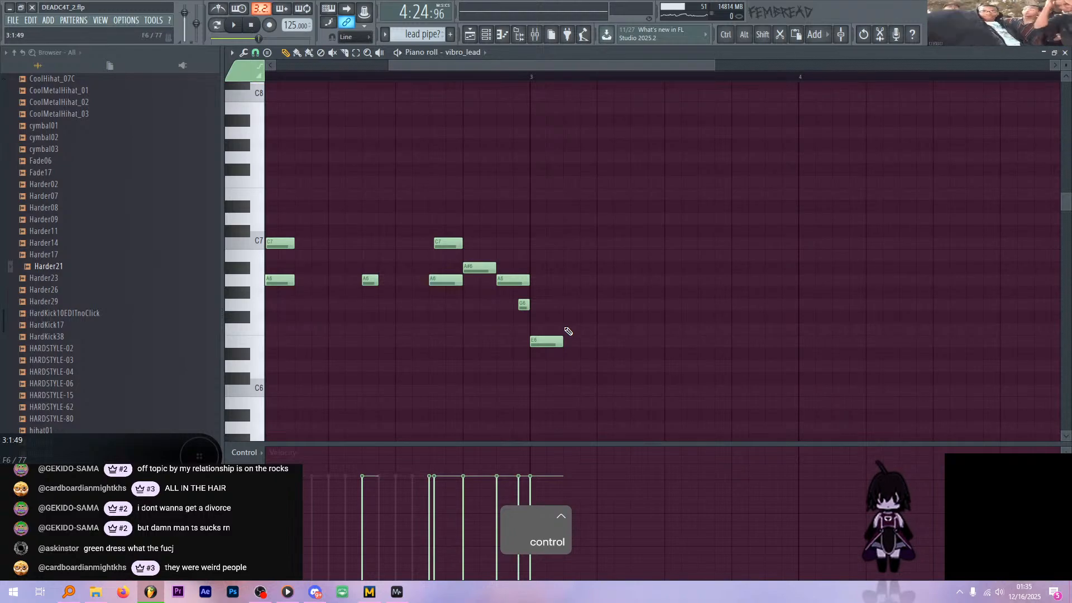
scroll(559, 330, "down", 3, "ctrl")
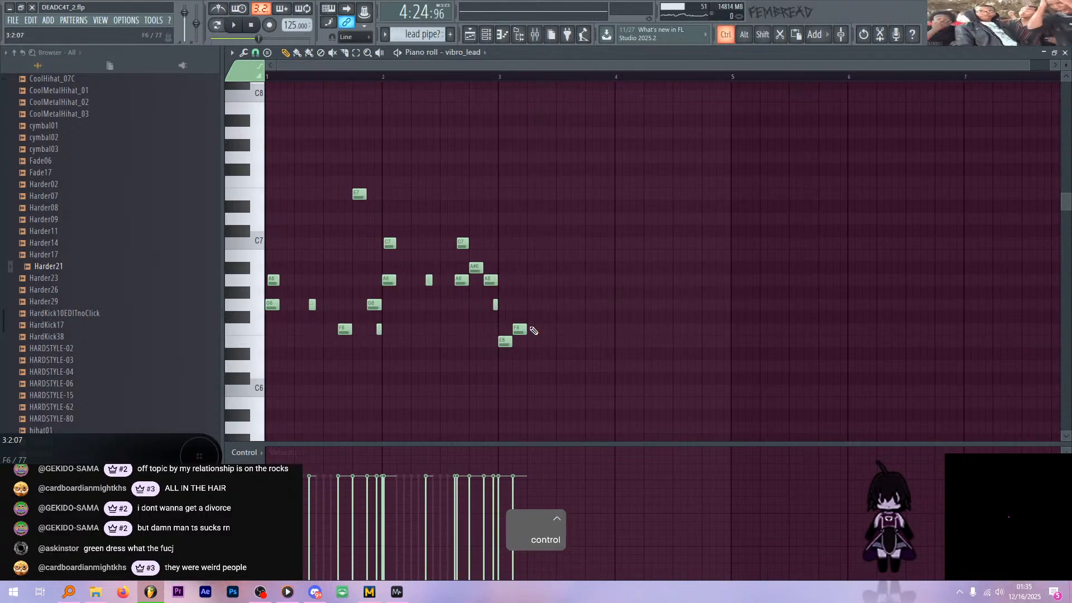
scroll(539, 334, "up", 3, "ctrl")
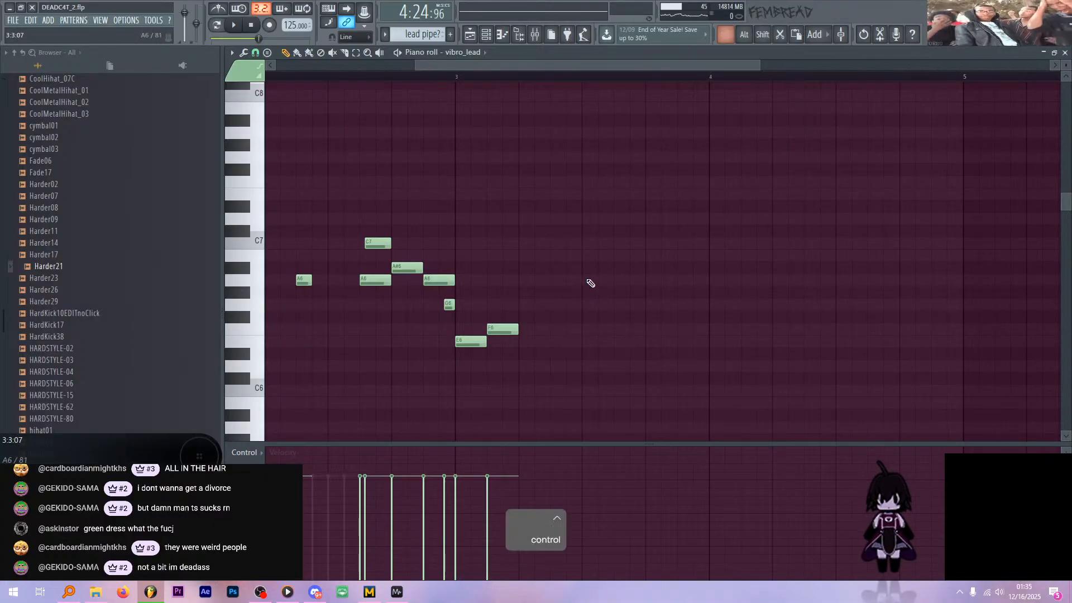
scroll(588, 283, "down", 3, "ctrl")
scroll(543, 142, "up", 3, "ctrl")
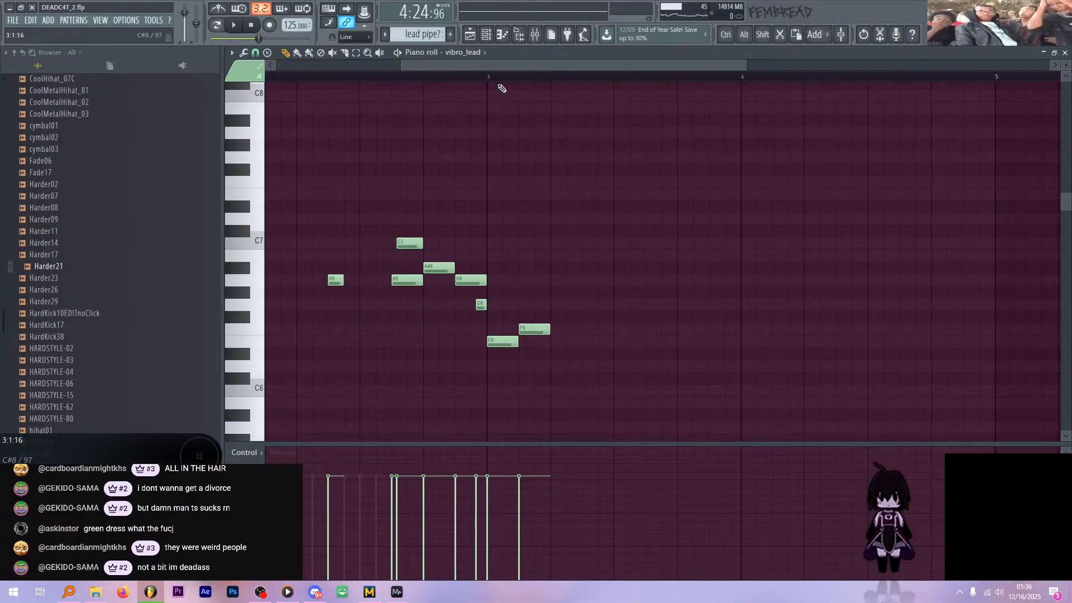
key("space")
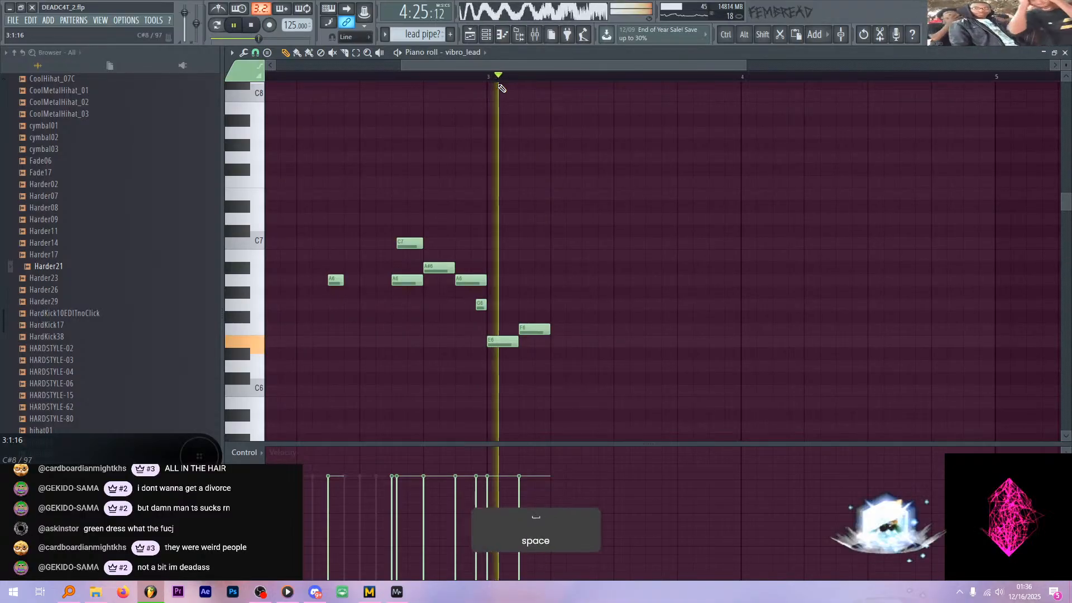
key("space")
scroll(583, 160, "down", 3, "ctrl")
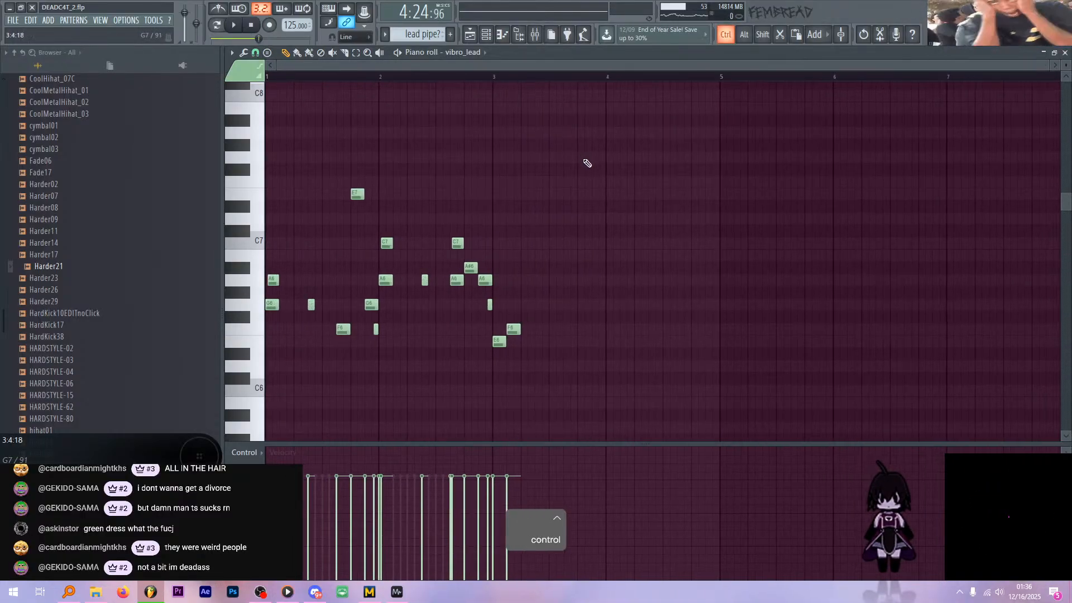
scroll(539, 224, "up", 3, "ctrl")
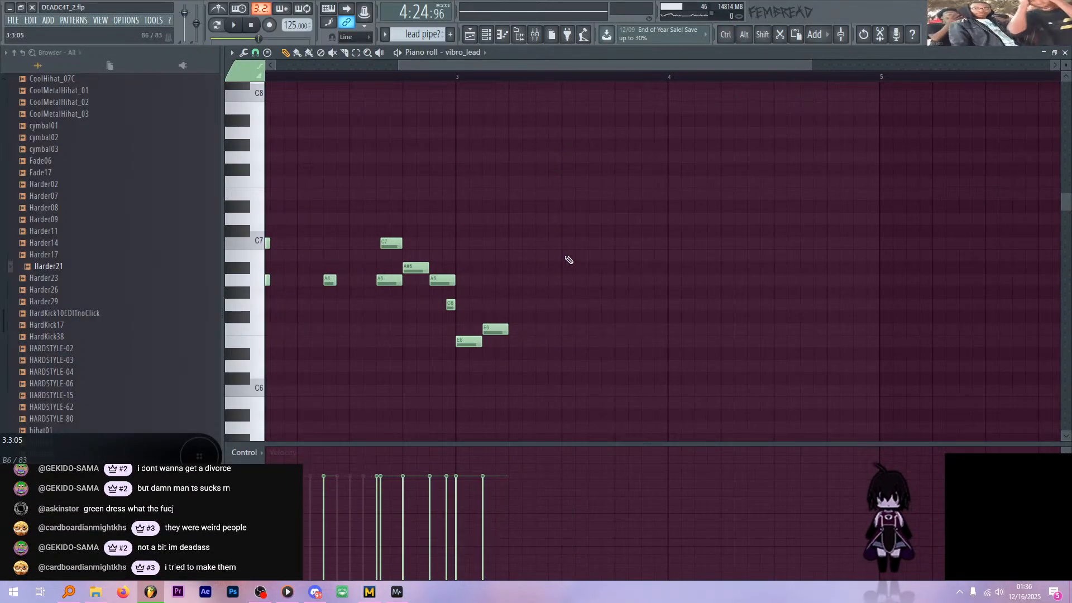
- Complete bar 3 with F6, E6, F6, C7 and F6 notes after a short gap, and audition it
scroll(512, 232, "up", 2, "ctrl")
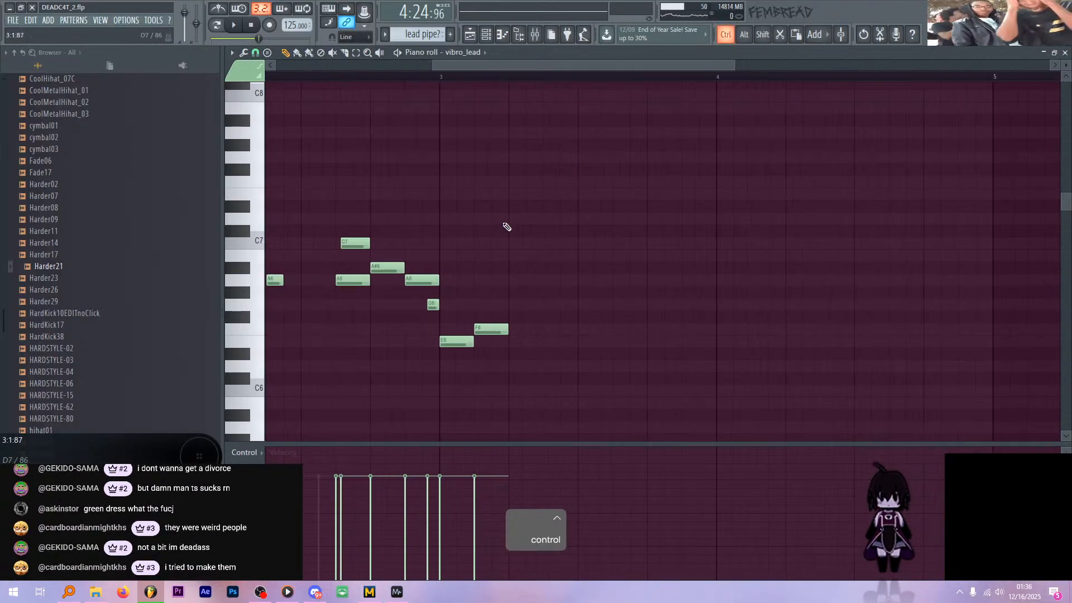
left_click(553, 330)
left_click(592, 344)
left_click(674, 330)
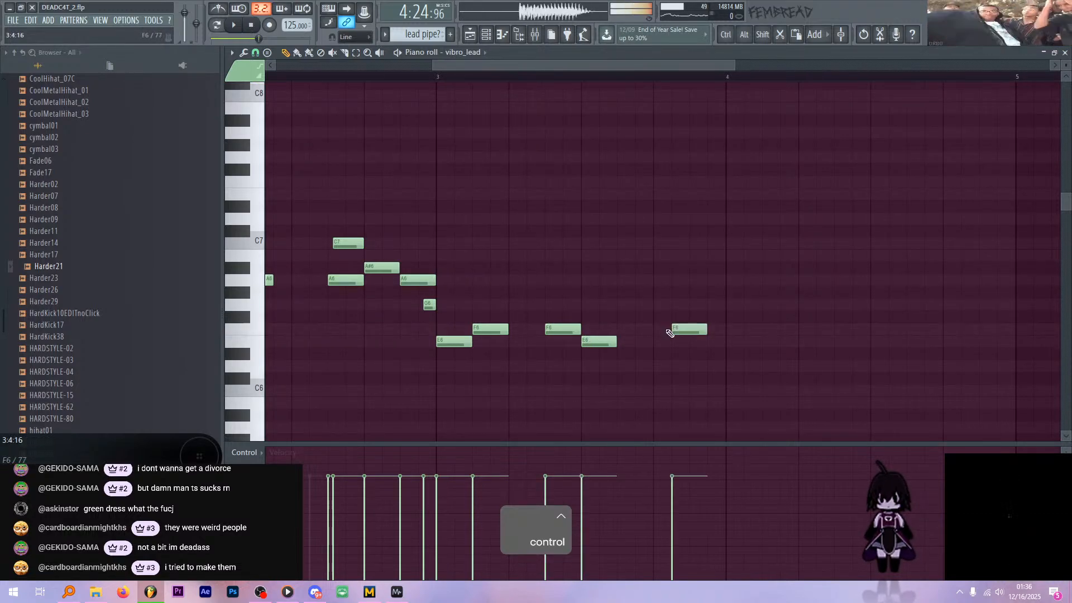
right_click(674, 331)
left_click(626, 331)
left_click(662, 272)
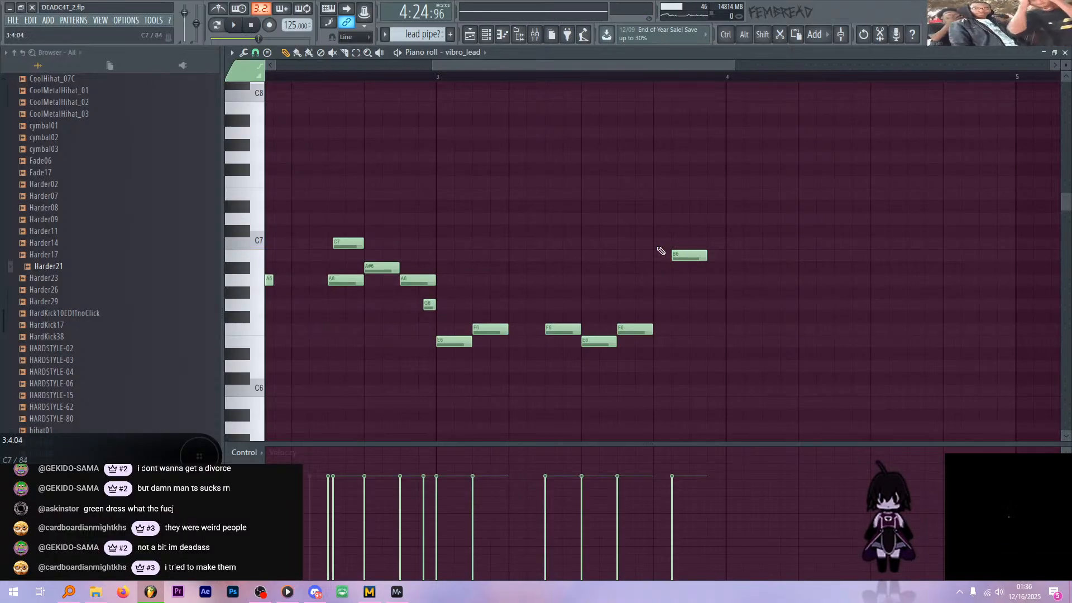
left_click(661, 247)
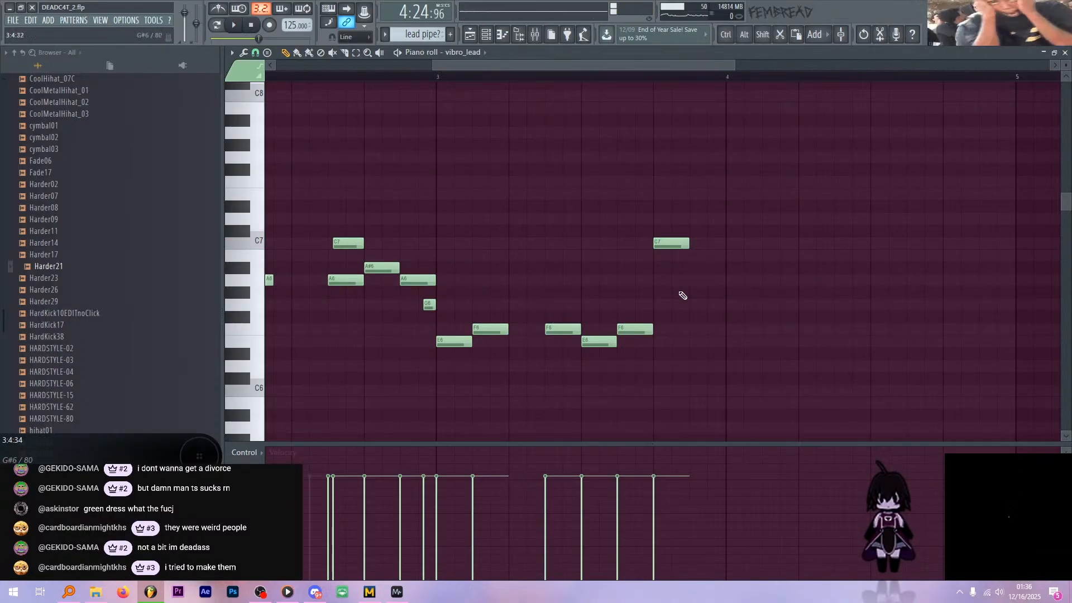
left_click(698, 330)
scroll(564, 267, "down", 2)
scroll(564, 267, "down", 1)
key("space")
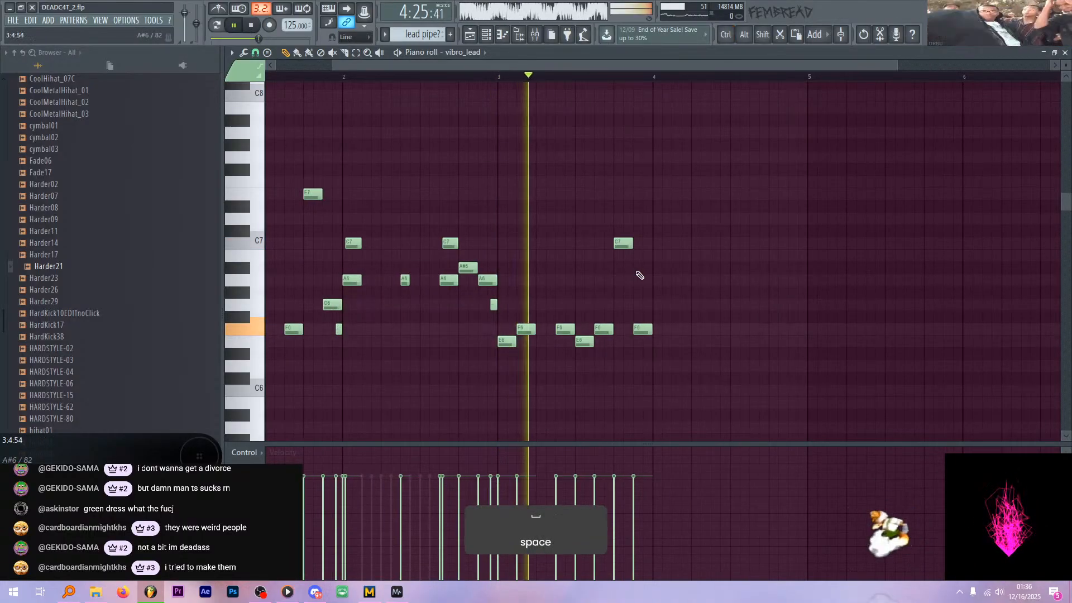
key("space")
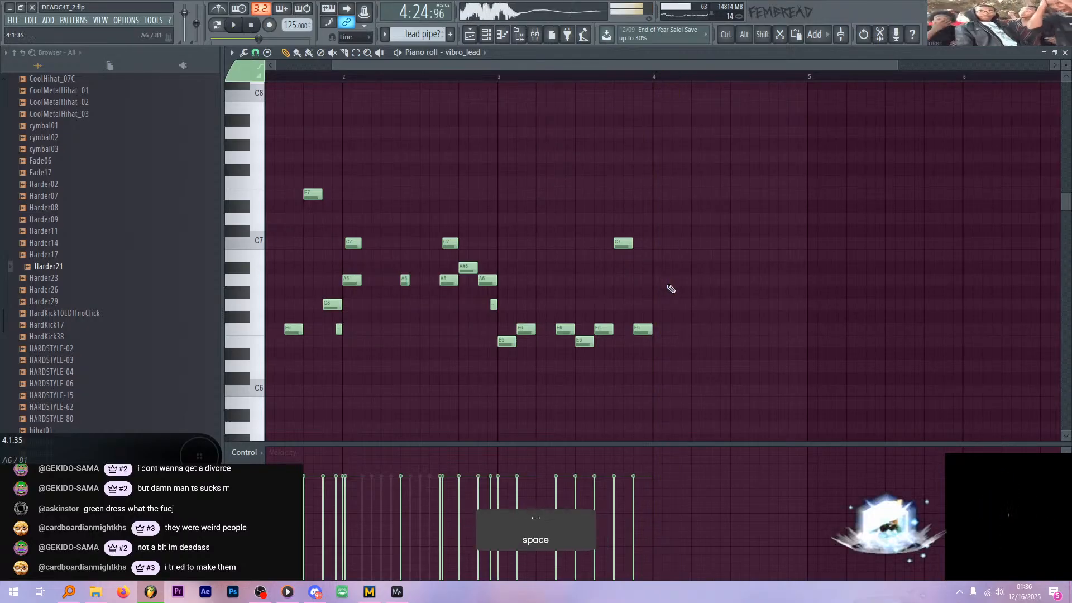
- Duplicate all the notes of bar 3 into bar 4
scroll(686, 302, "up", 1)
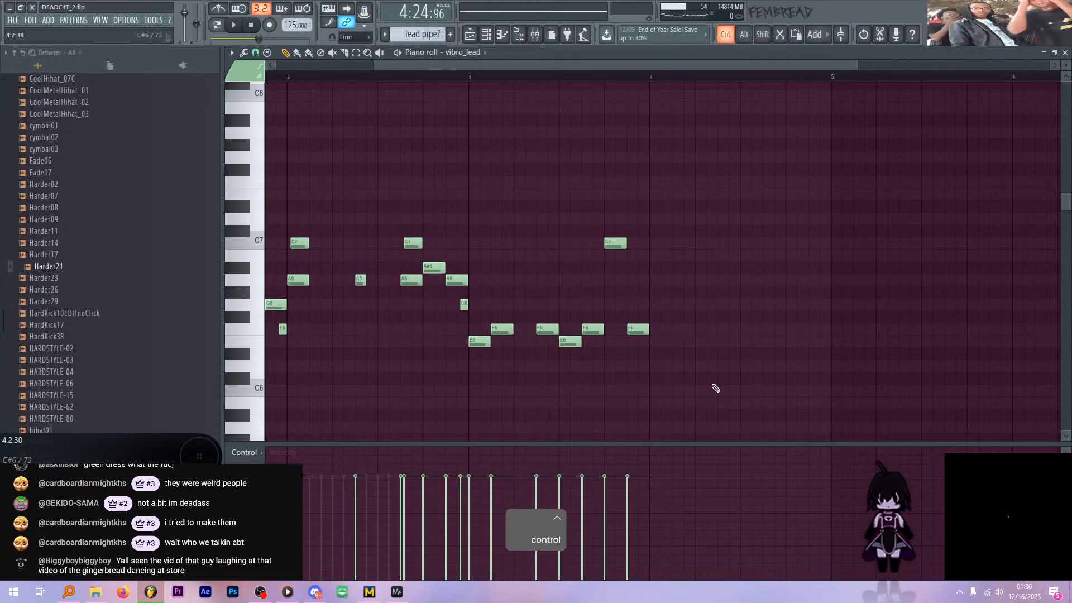
left_click_drag(708, 386, 484, 216)
left_click_drag(473, 345, 654, 356)
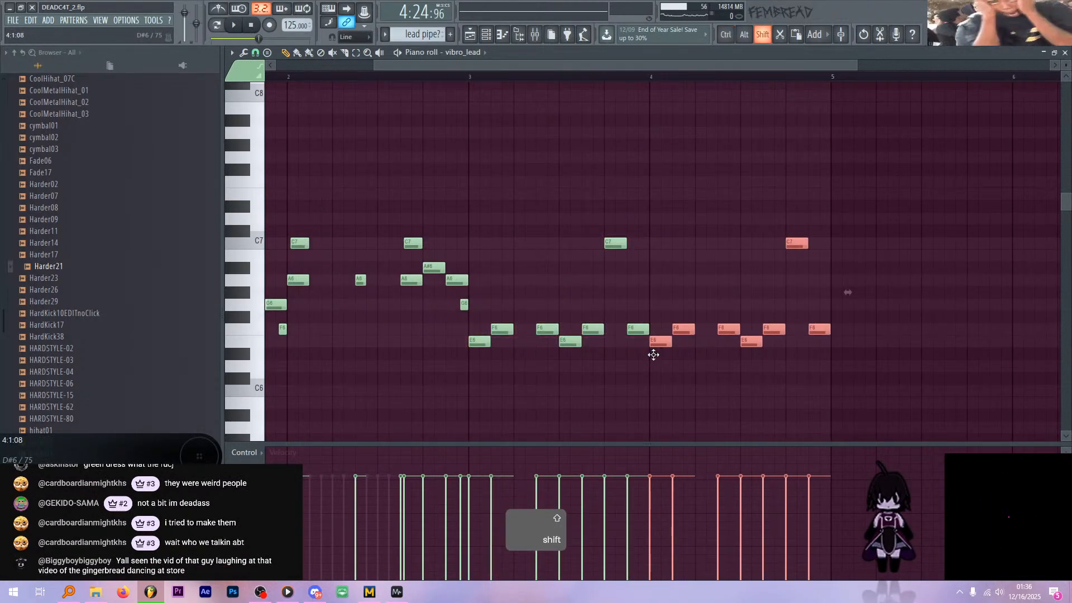
- Mute the F6 note directly after the opening E6 of bar 3 and audition the phrase without it
key("ctrl+d")
key("t")
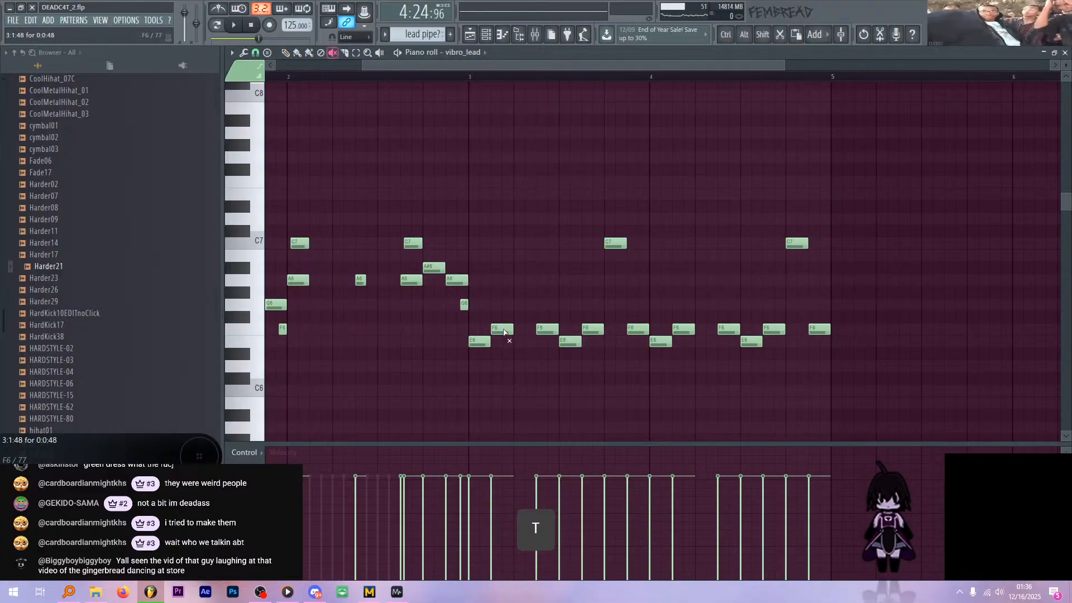
key("space")
scroll(593, 282, "up", 3)
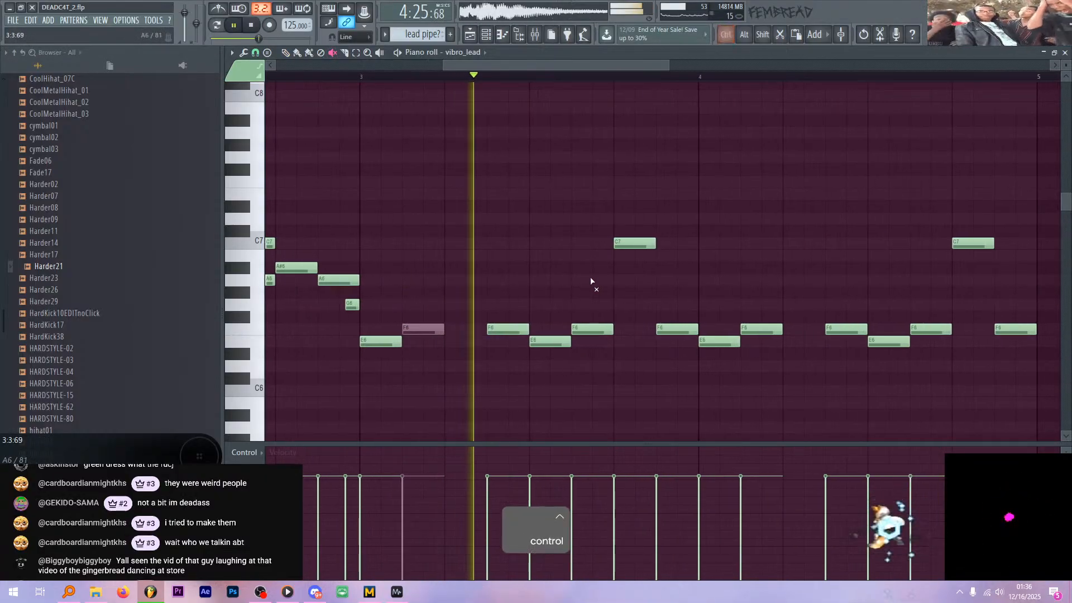
scroll(511, 256, "down", 1)
key("space")
scroll(614, 243, "down", 1)
scroll(615, 243, "down", 3)
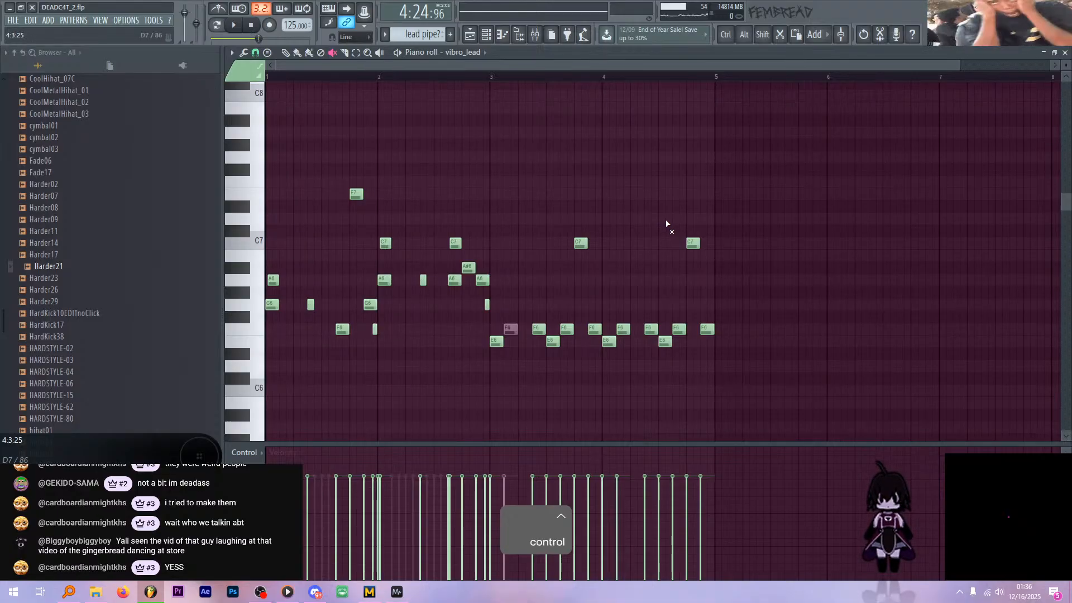
key("alt+Tab")
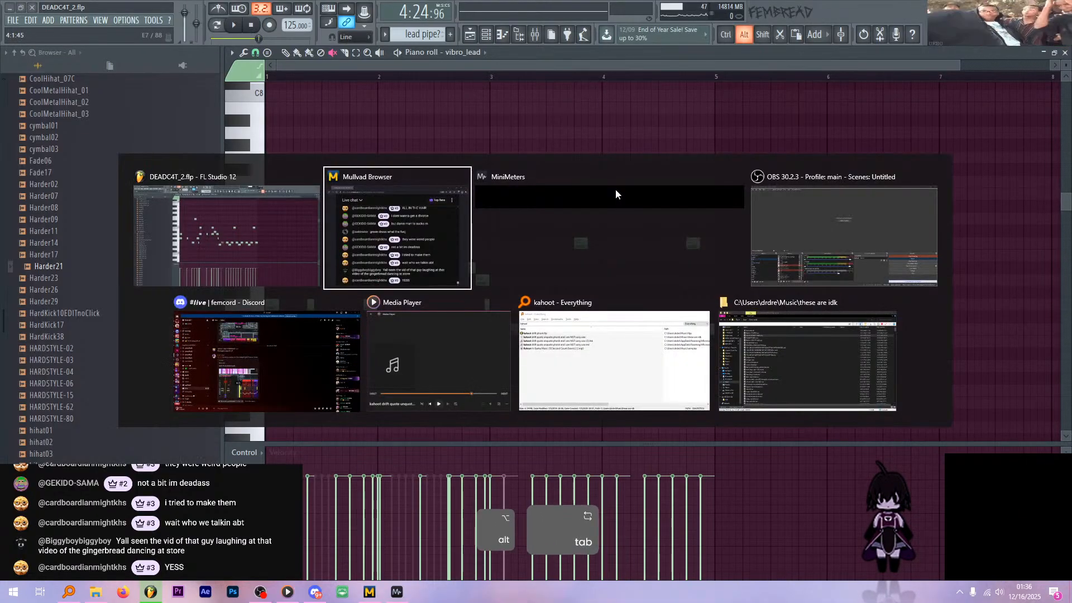
scroll(663, 202, "down", 1)
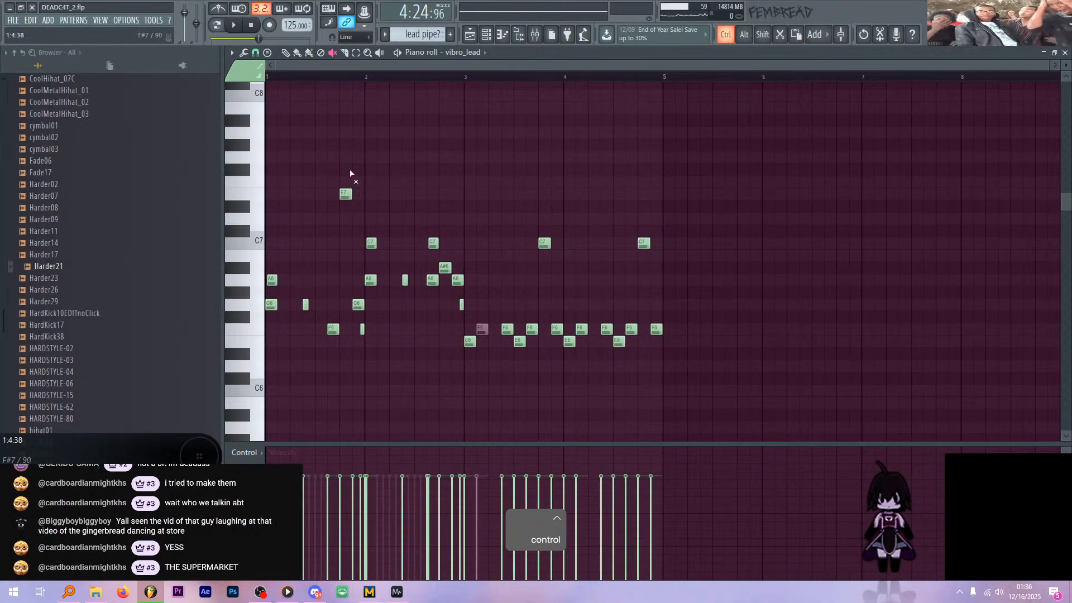
- Replace the first two notes of bar 3 with a copy of the staggered G6 and A6 pair from bar 1, transposed to D6 and E6
key("p")
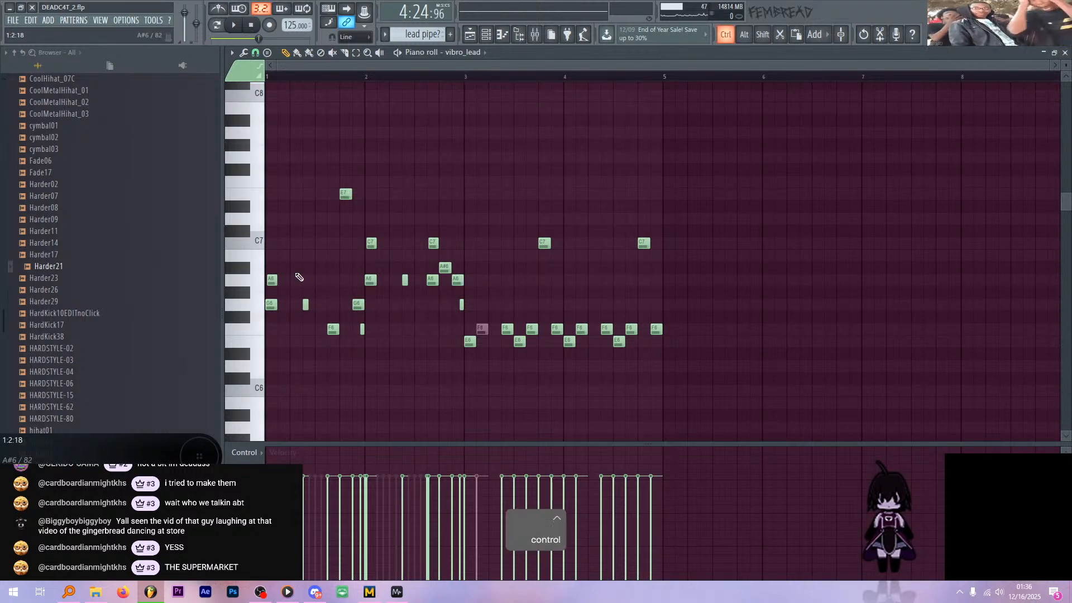
scroll(286, 285, "up", 2)
scroll(286, 285, "down", 1)
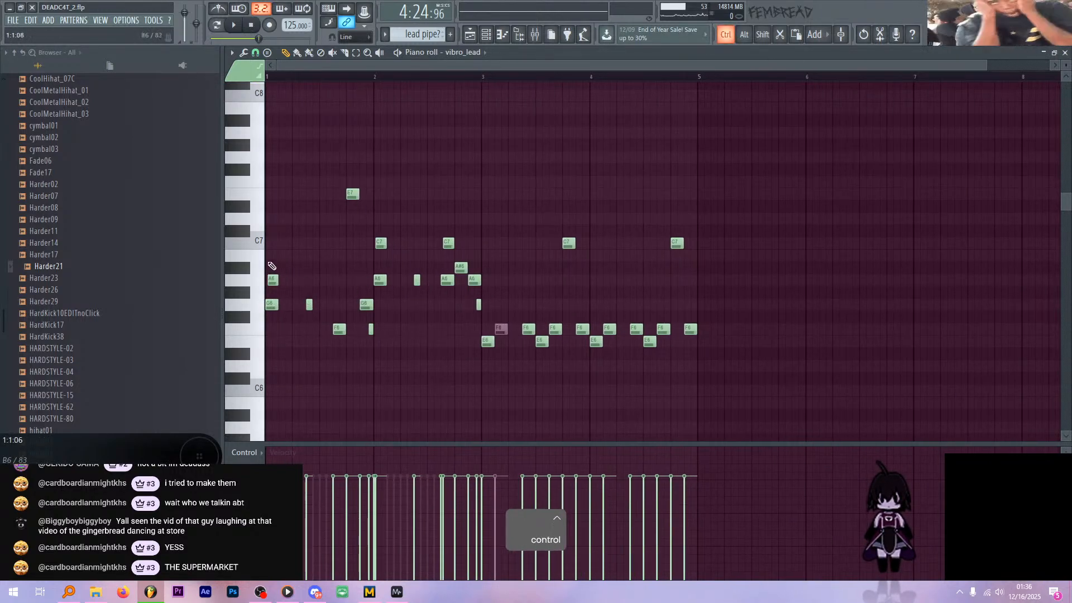
scroll(274, 267, "up", 2)
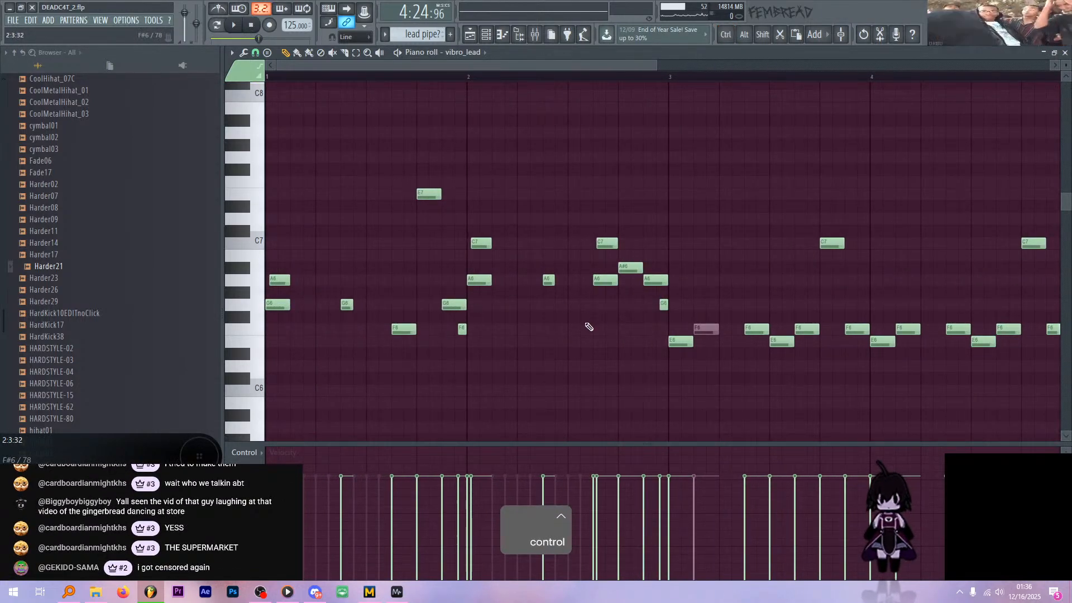
right_click(684, 338)
left_click_drag(303, 315, 692, 322)
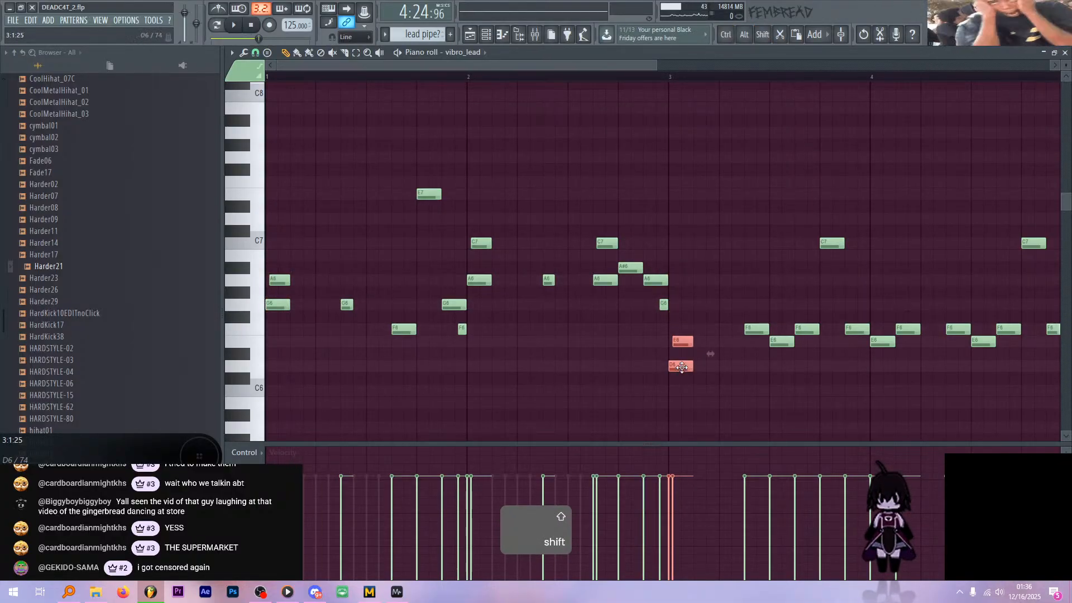
right_click(685, 305, "alt")
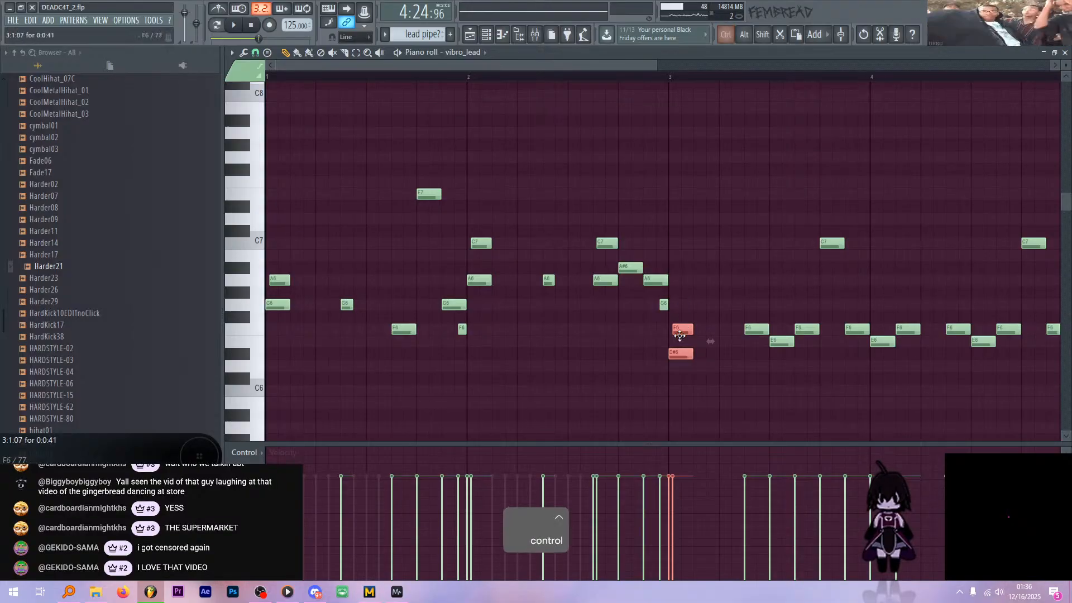
scroll(683, 354, "up", 3, "ctrl")
right_click(633, 287, "alt")
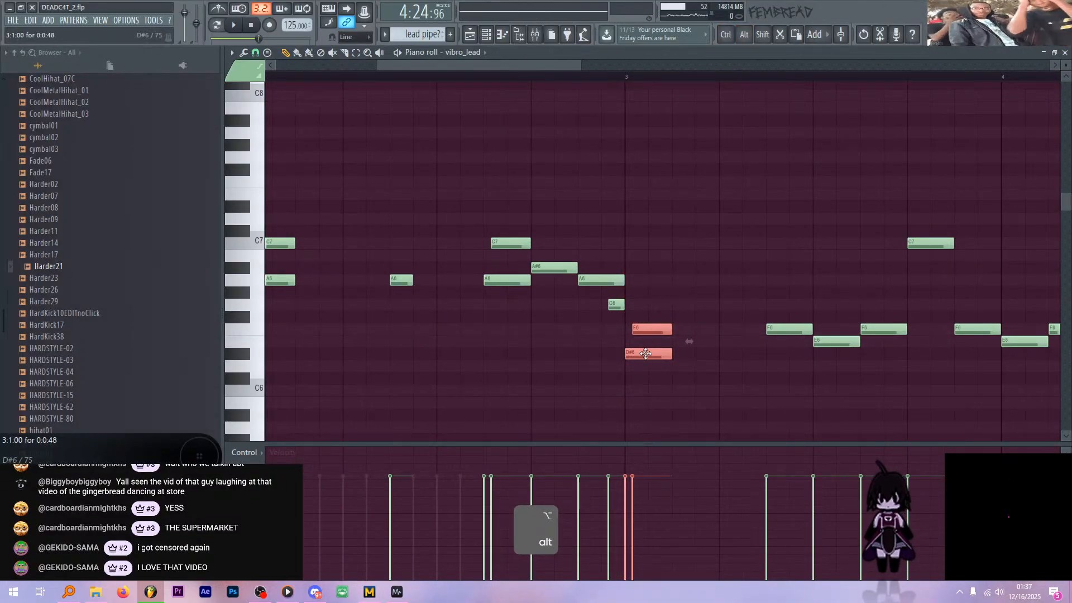
mouse_move(646, 353)
left_mouse_down()
mouse_move(646, 342)
mouse_move(651, 369)
left_mouse_up()
- Lengthen the E6 note at the start of bar 3 so it ends on beat 2, and audition the result
right_click(632, 294, "alt")
left_click(697, 317)
right_click(698, 319)
mouse_move(653, 323)
left_mouse_down()
mouse_move(652, 349)
mouse_move(708, 341)
left_mouse_up()
key("space")
scroll(661, 311, "down", 5)
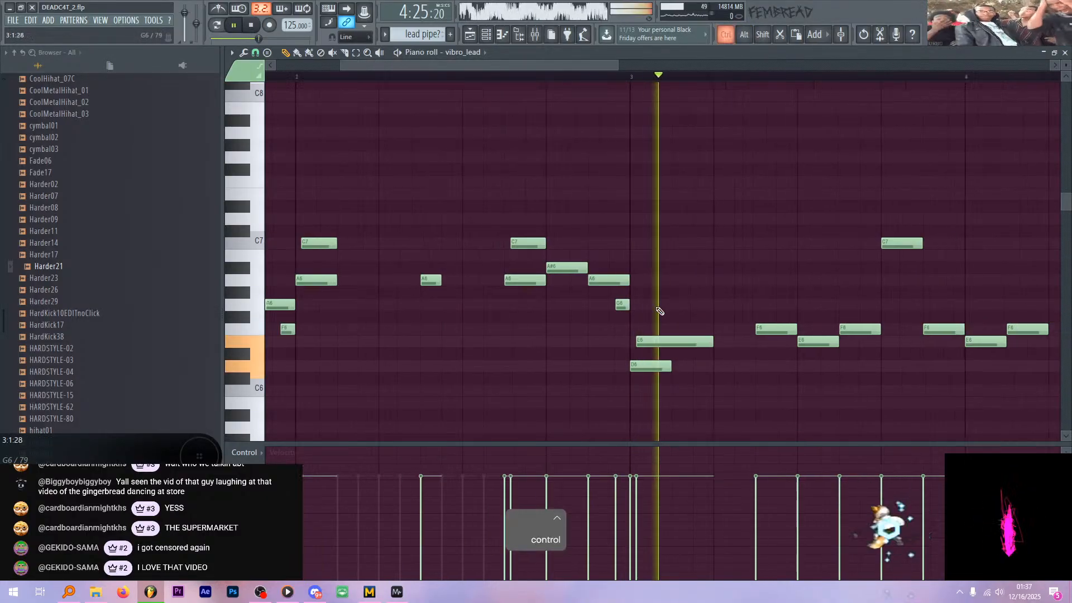
scroll(780, 364, "up", 4)
key("space")
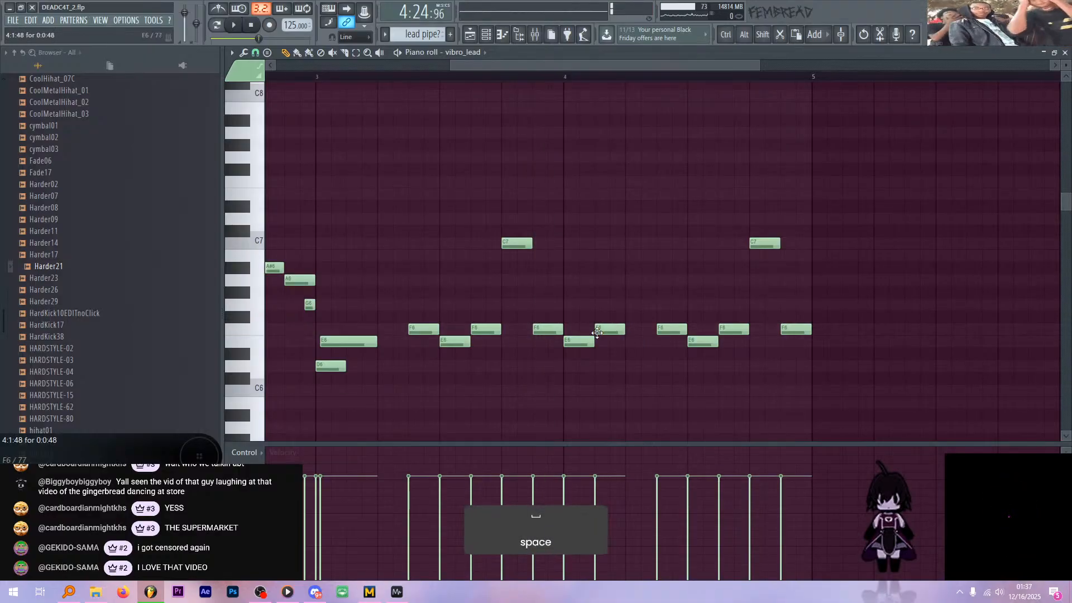
- Replace the first two notes of bar 4 with a copy of bar 3's D6 and long E6 pair, and audition it
key("ctrl+z")
left_click_drag(374, 373, 573, 359)
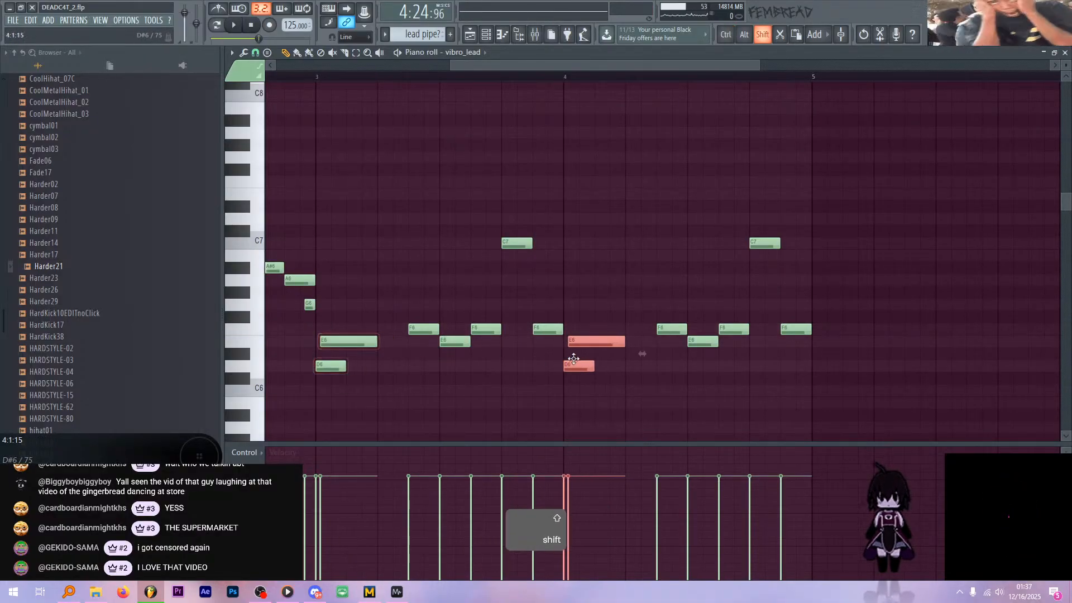
key("space")
scroll(594, 268, "down", 3)
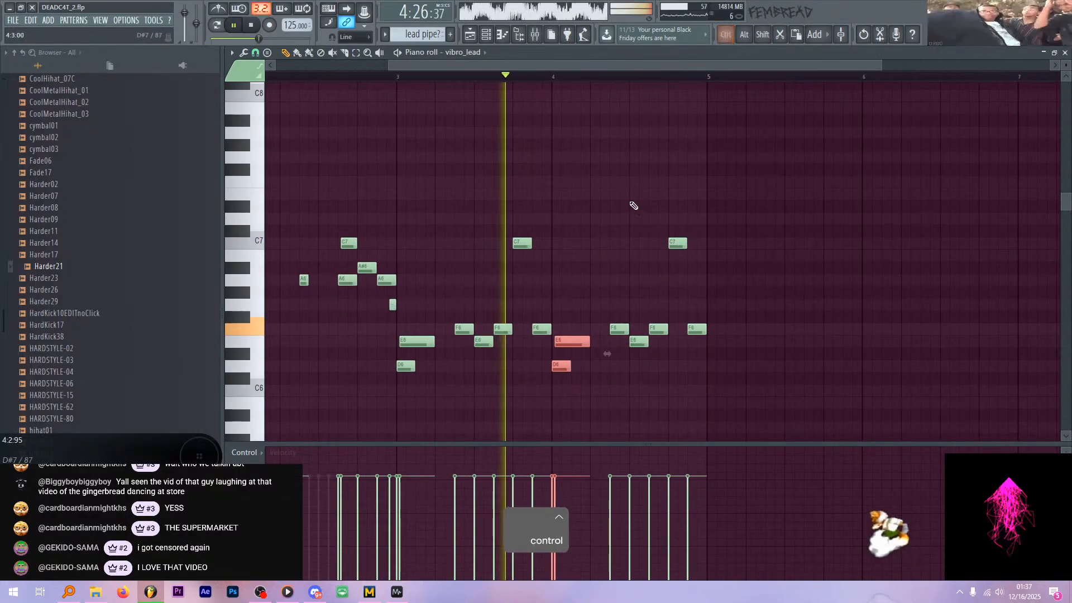
key("space")
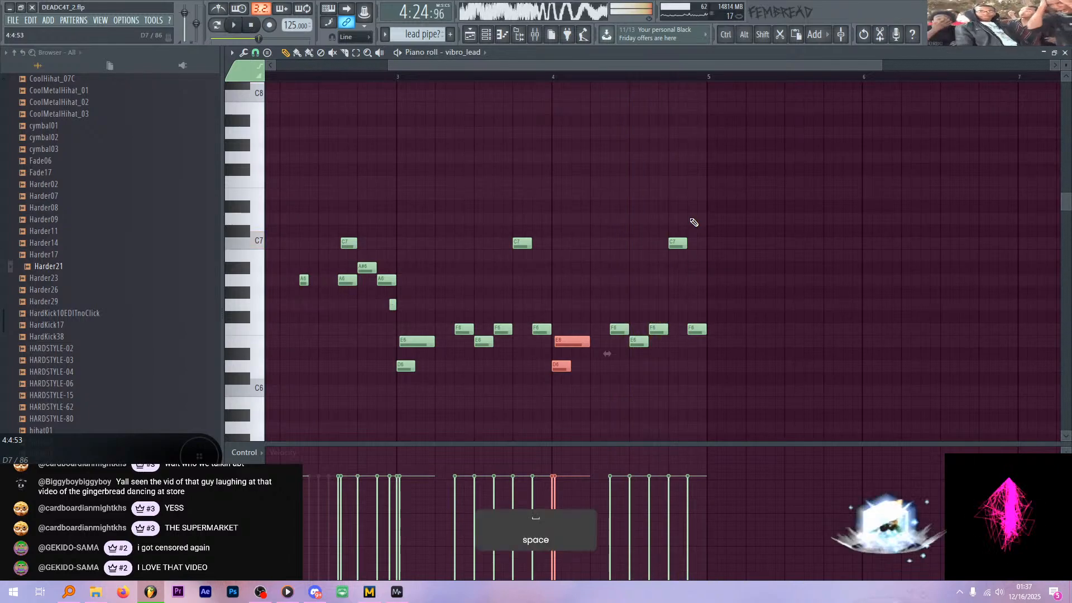
- Raise the C7 note in bar 4 to E7 and the final F6 to A6, and audition the ending
left_click_drag(676, 239, 676, 192)
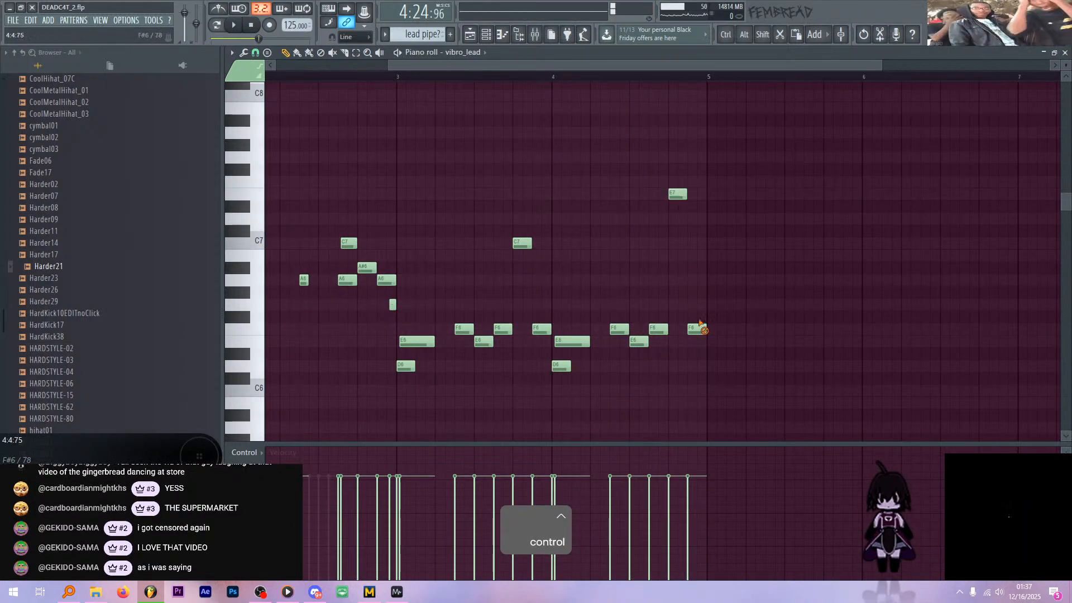
left_click_drag(686, 329, 685, 281)
key("space")
scroll(689, 263, "down", 2)
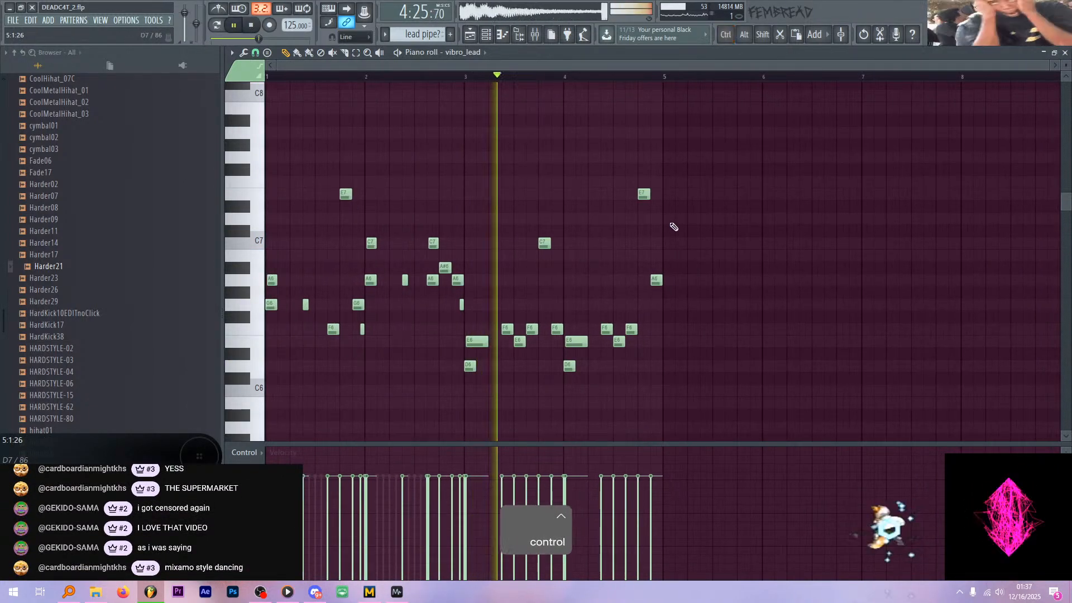
key("space")
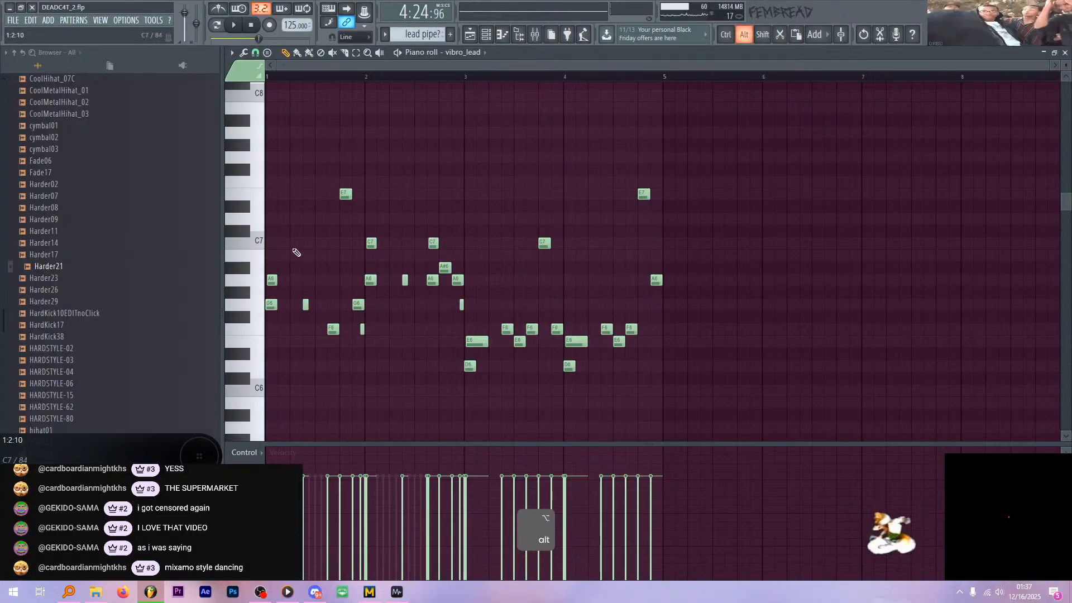
- Try the last note of bar 4 at G6, set it to F6 instead, and audition the phrase
scroll(634, 279, "up", 1)
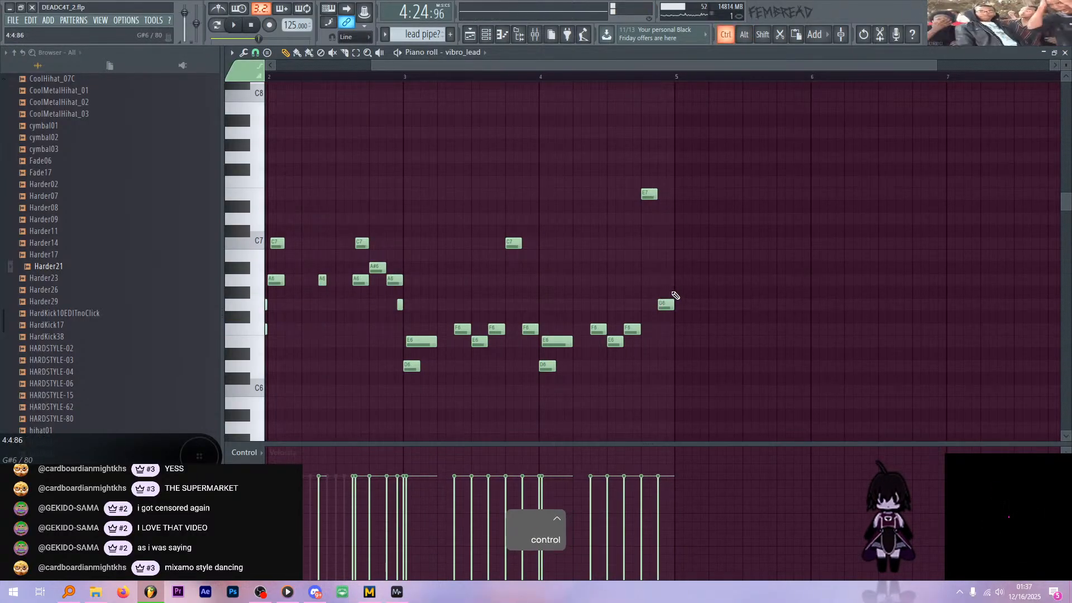
scroll(676, 295, "down", 1)
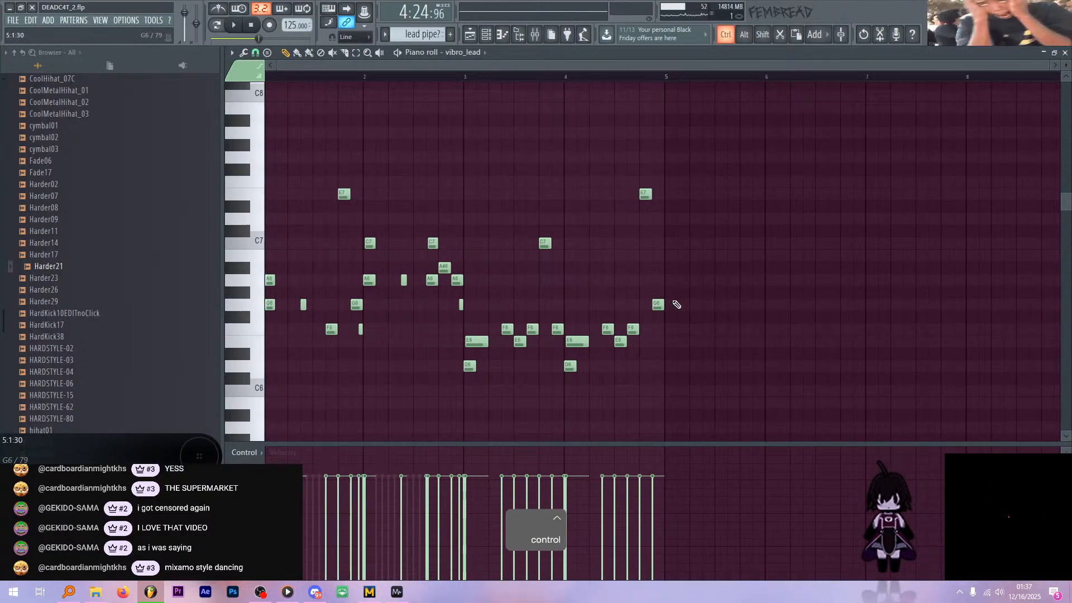
left_click(655, 329)
key("space")
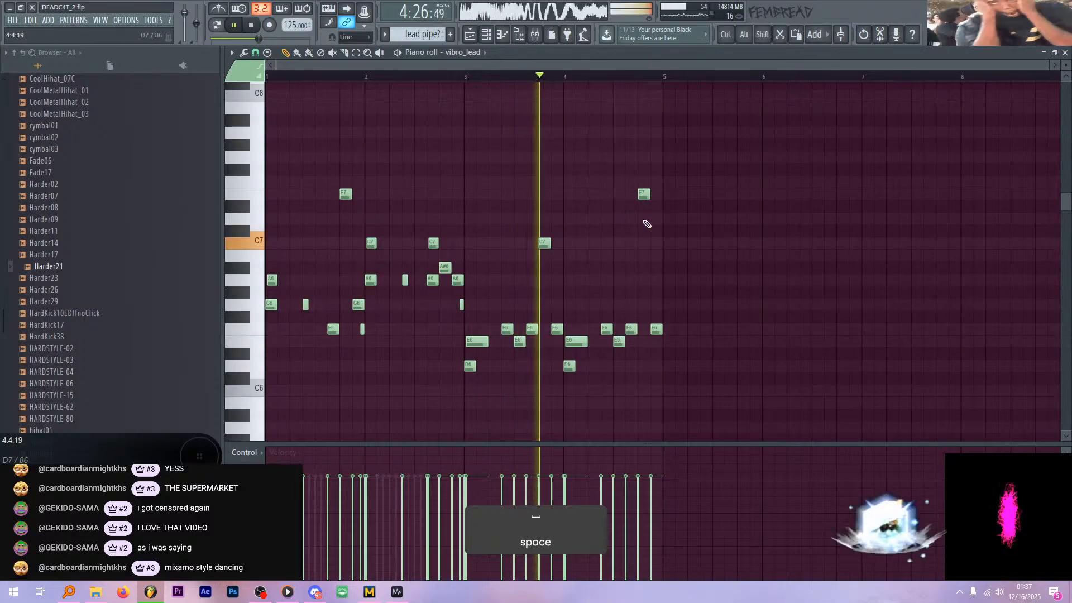
left_click_drag(768, 395, 315, 199)
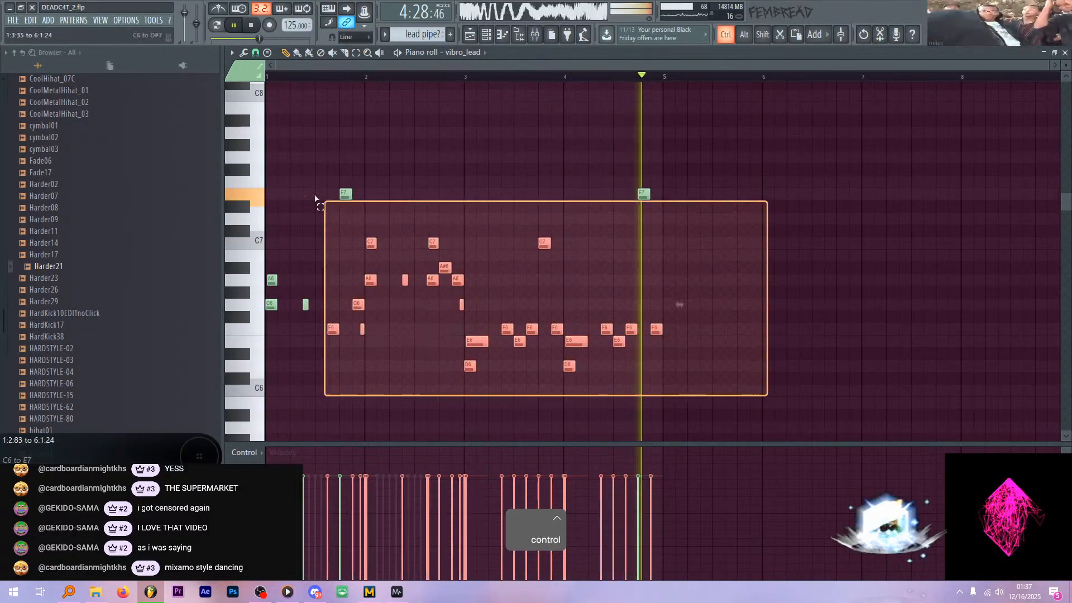
key("space")
- Duplicate the "lead pipe?" clip on Track 104 of the playlist so the copy starts at bar 141
key("F5")
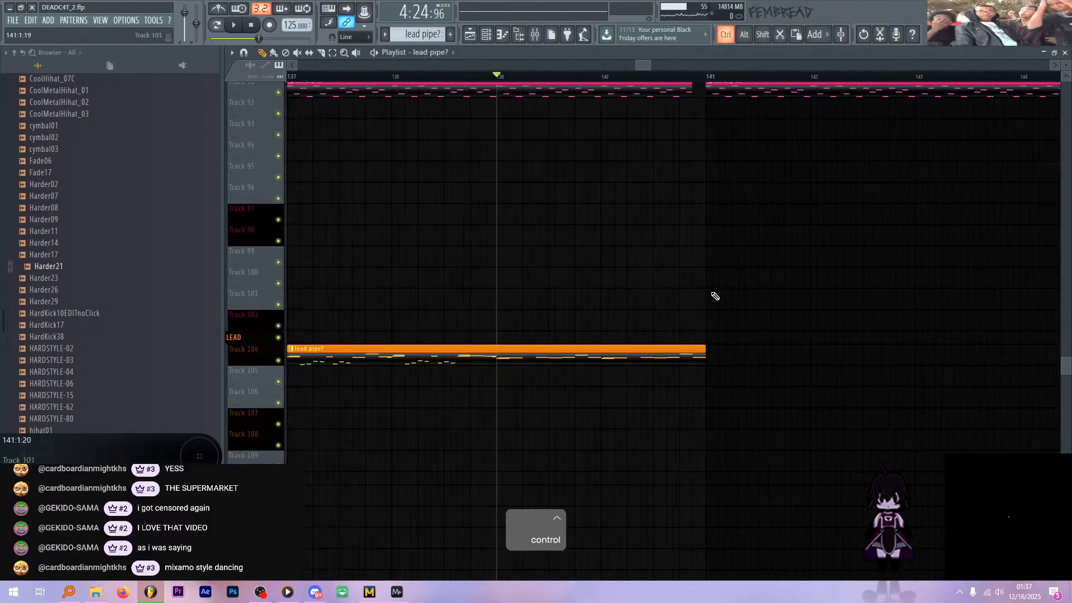
scroll(685, 359, "down", 4, "ctrl")
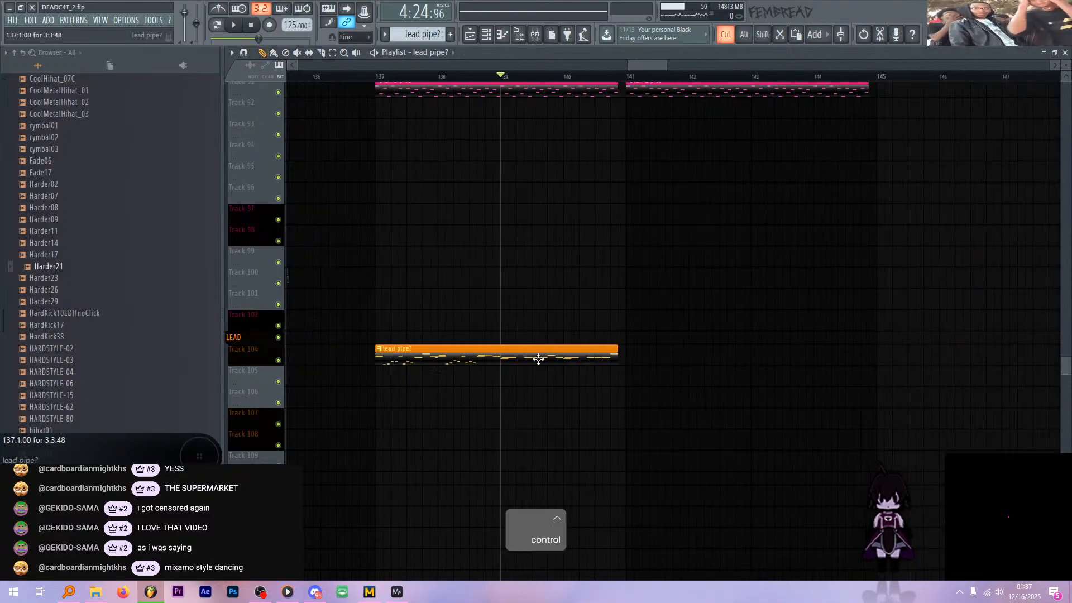
scroll(539, 359, "down", 1, "ctrl")
left_click_drag(467, 359, 658, 365, "shift")
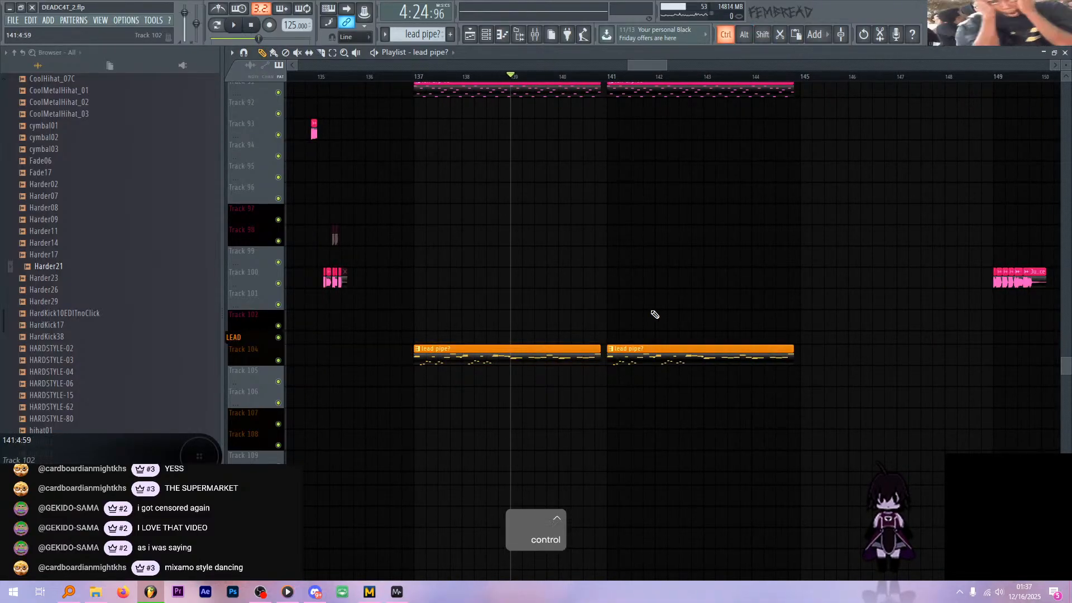
key("alt+Tab")
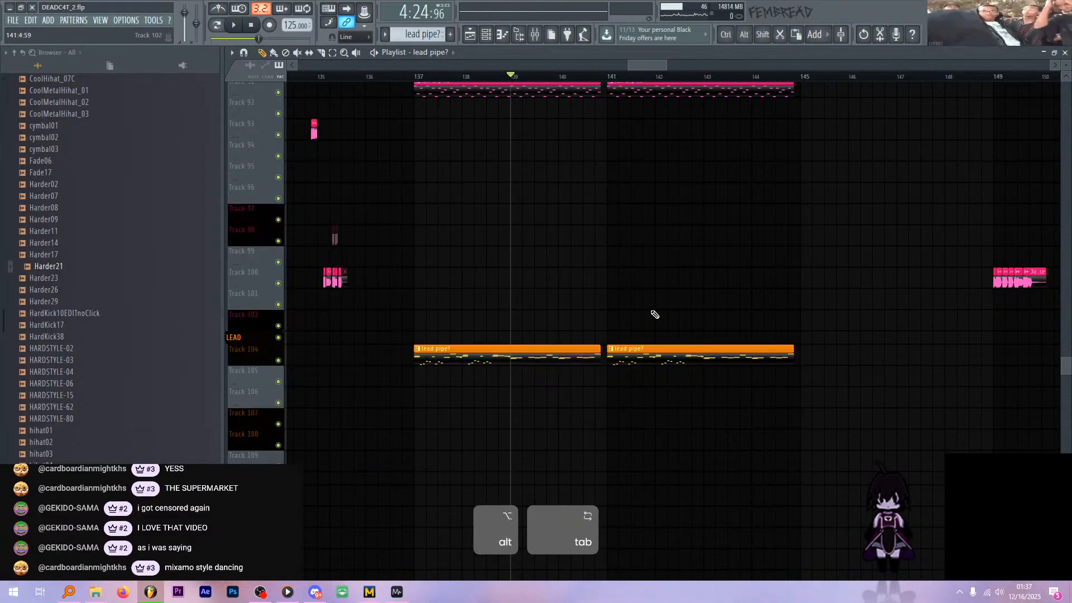
- Open the "weawweww wead" channel's notes in the piano roll, set the playback start to bar 1 and audition the phrase
scroll(442, 360, "up", 2, "ctrl")
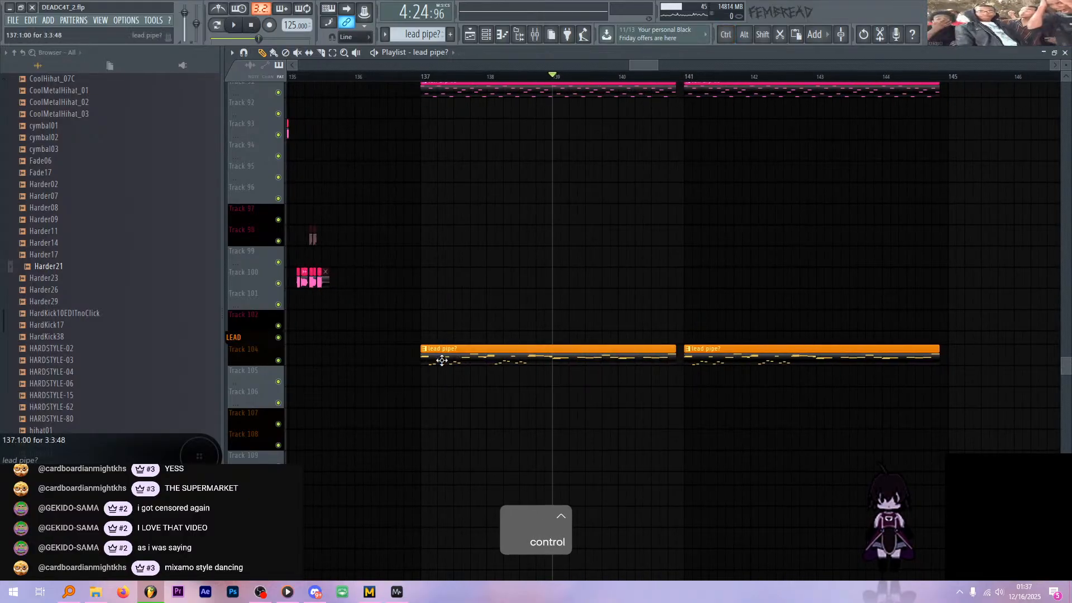
key("F6")
left_click(558, 229)
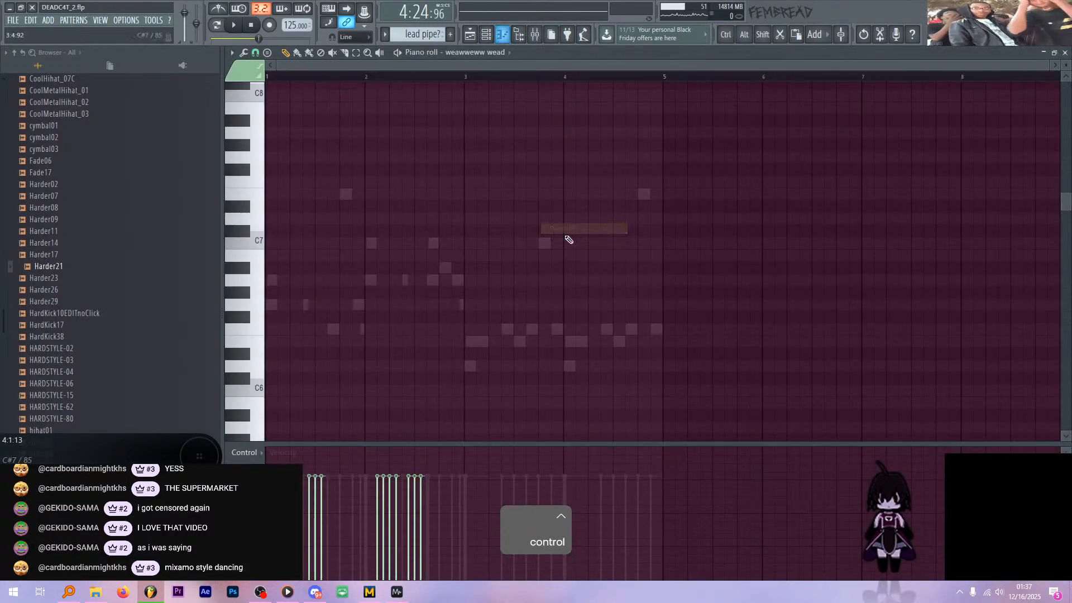
key("space")
key("space")
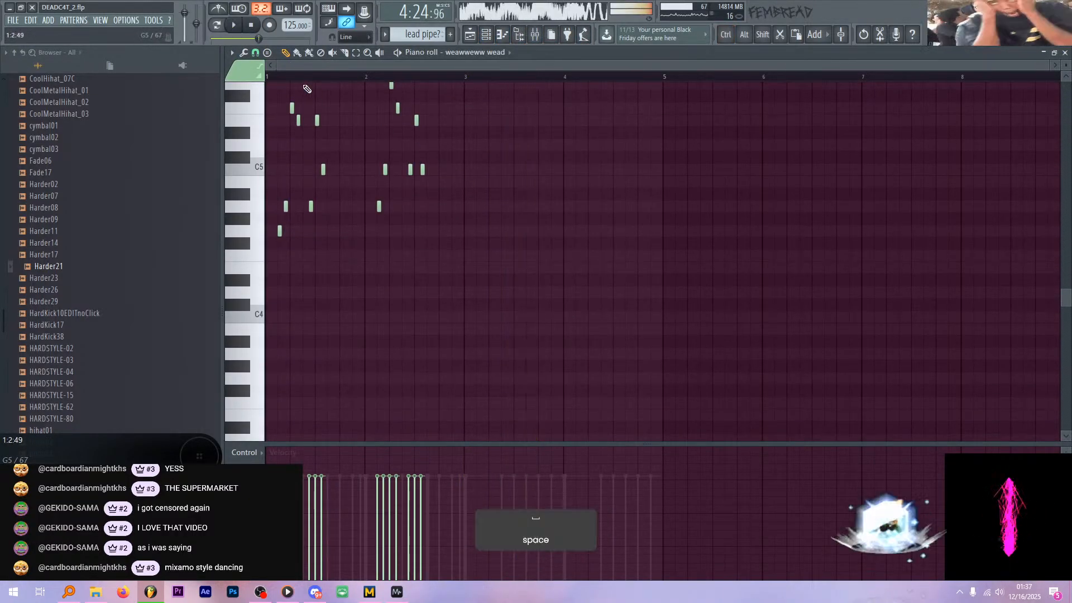
left_click(268, 77)
key("space")
scroll(291, 171, "up", 3, "ctrl")
scroll(357, 190, "up", 3)
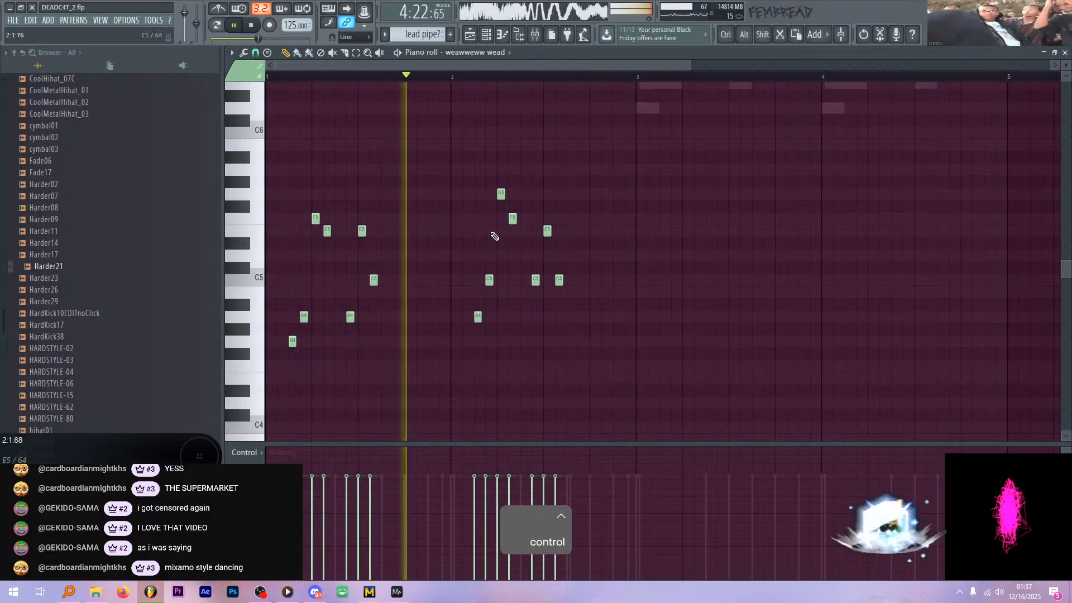
scroll(491, 252, "up", 5, "ctrl")
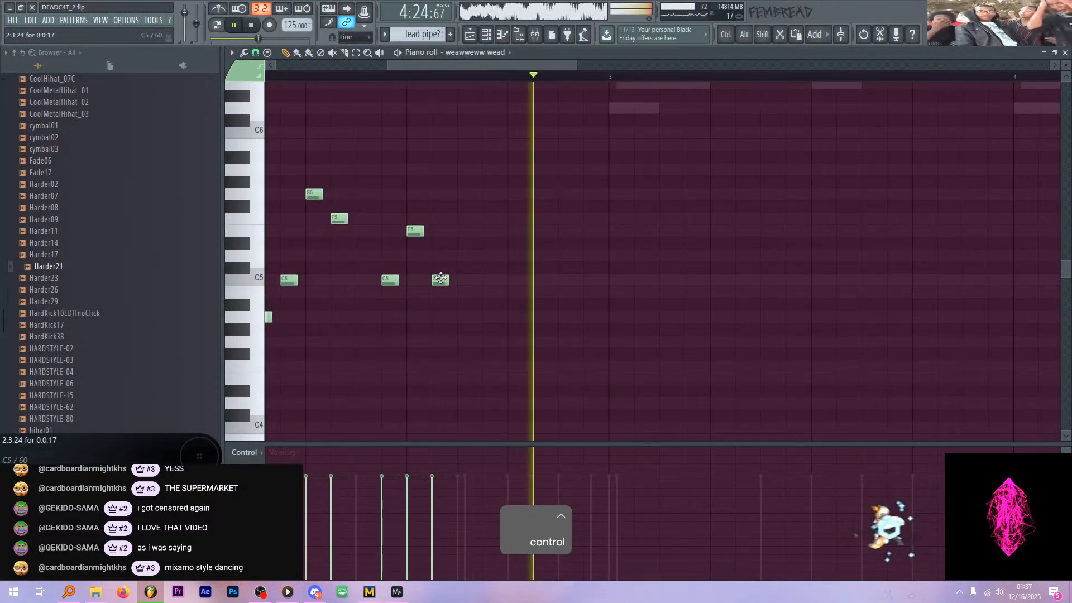
scroll(448, 264, "down", 3, "ctrl")
key("space")
- Add a C5 on beat 2 of bar 3 in the "weawweww wead" part, directly followed by an A4
scroll(574, 290, "up", 2, "ctrl")
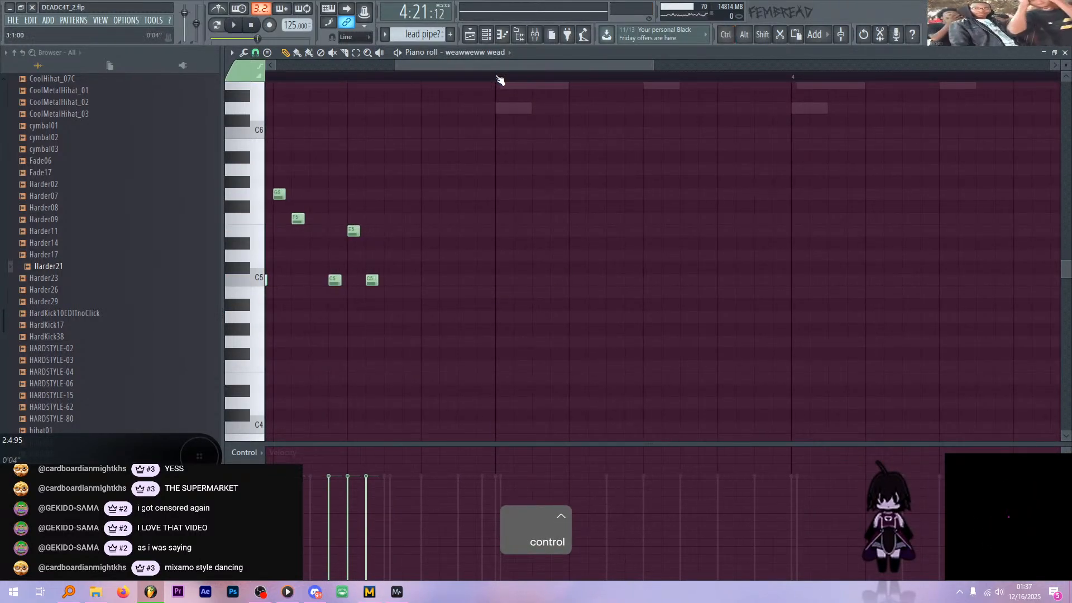
scroll(626, 240, "up", 3, "ctrl")
scroll(626, 240, "up", 3)
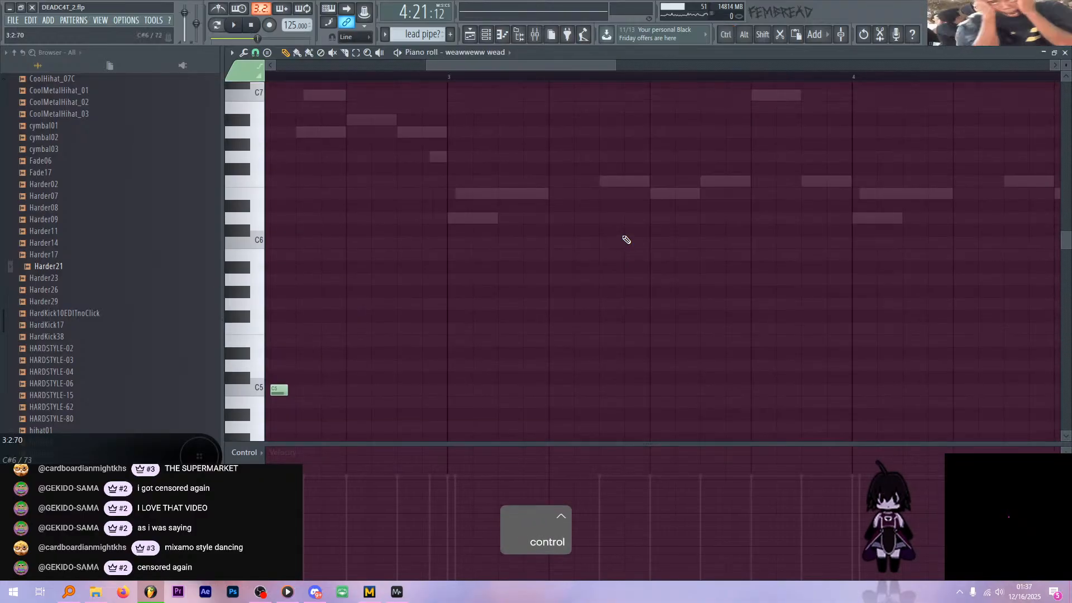
scroll(620, 241, "down", 4)
scroll(615, 243, "down", 2, "ctrl")
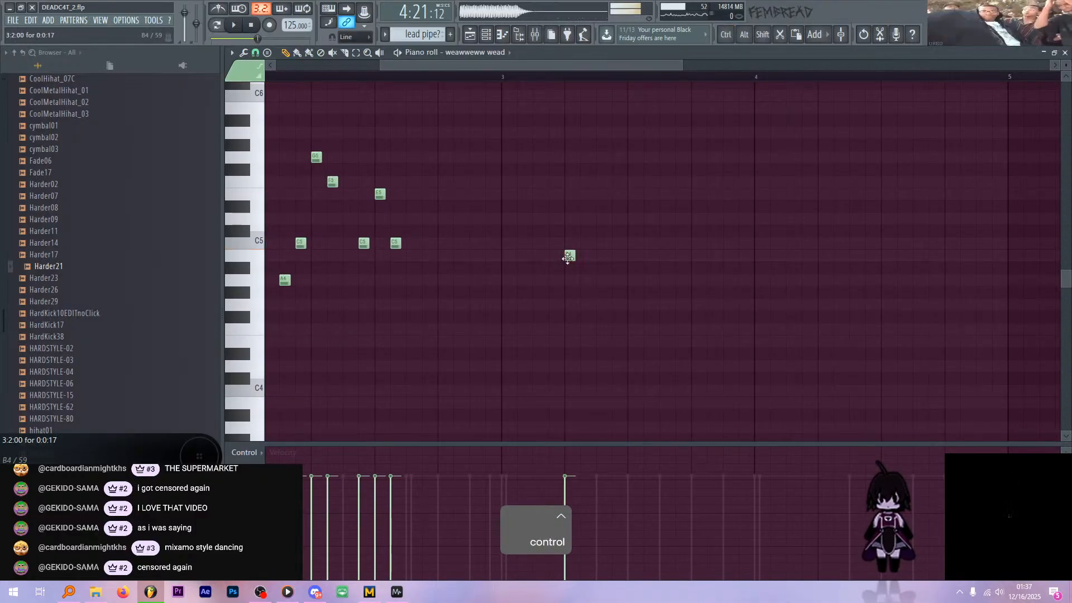
left_click_drag(568, 258, 563, 247)
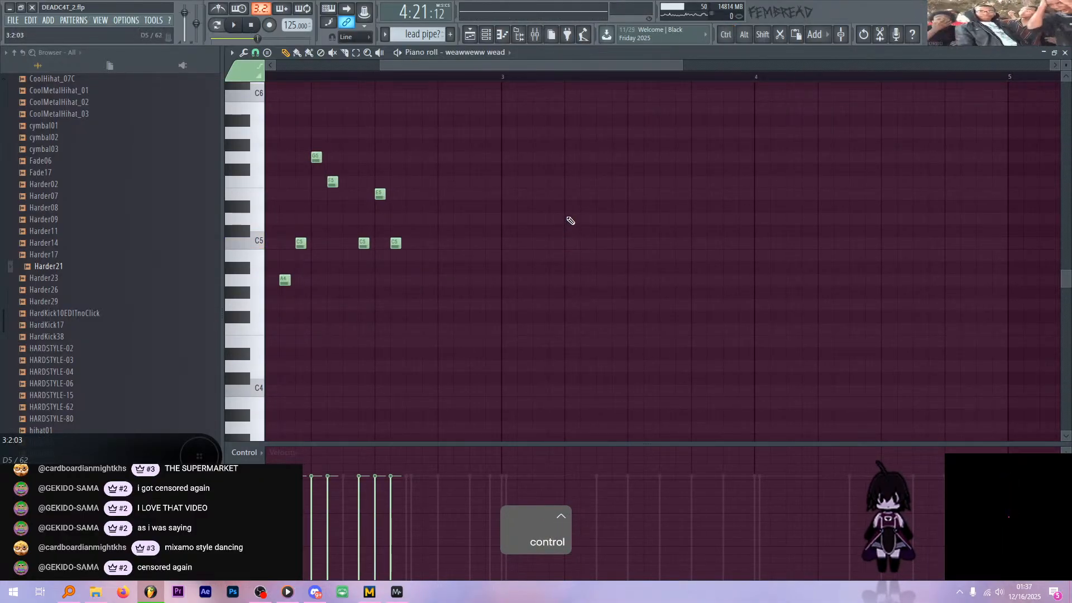
left_click(563, 246)
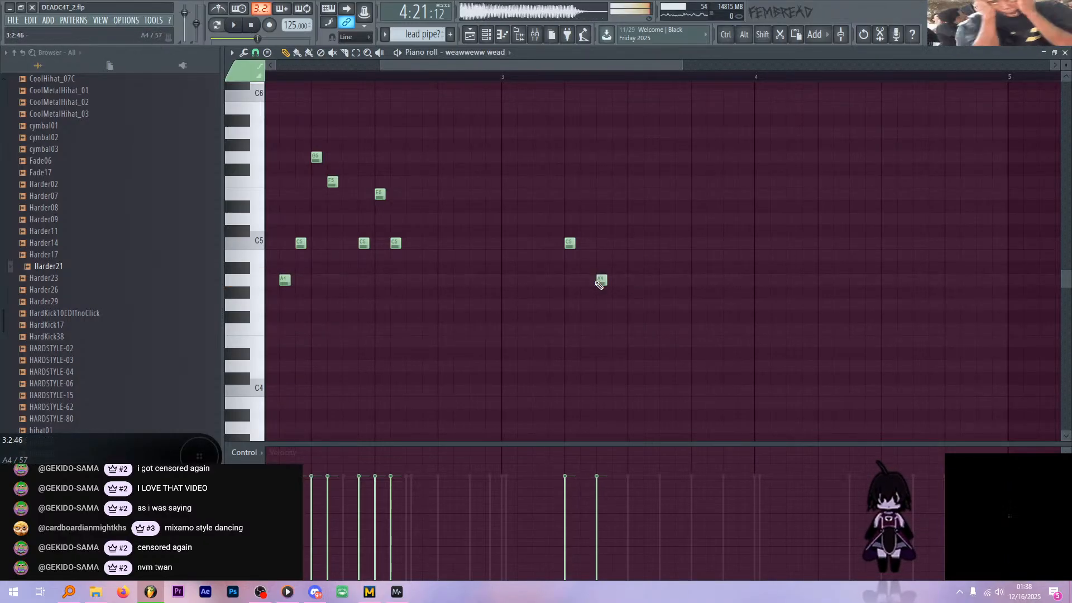
left_click(601, 279)
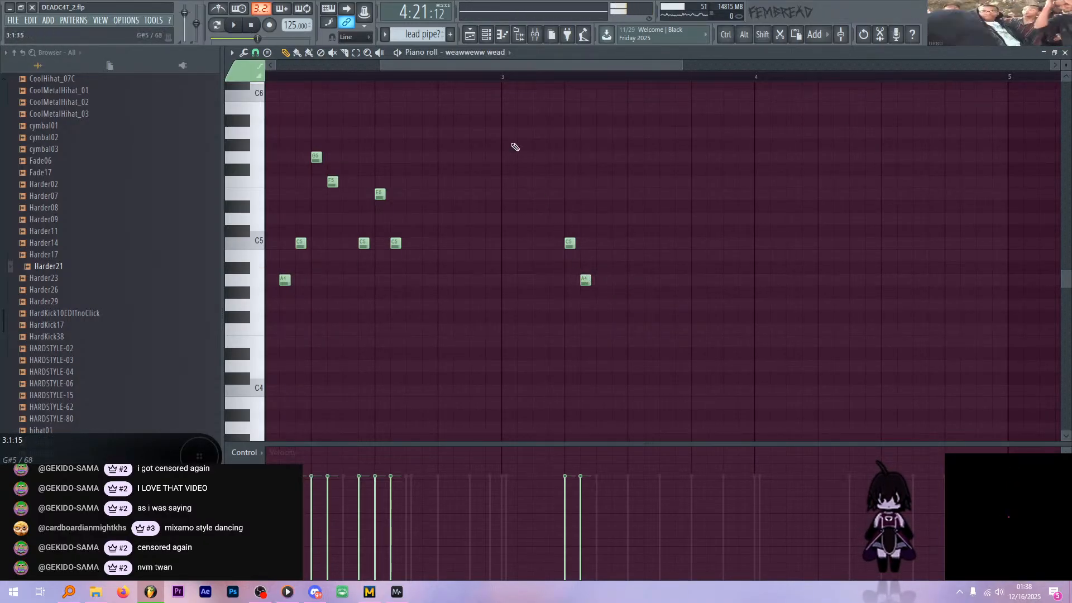
- Audition the "weawweww wead" phrase through bar 3
key("space")
key("space")
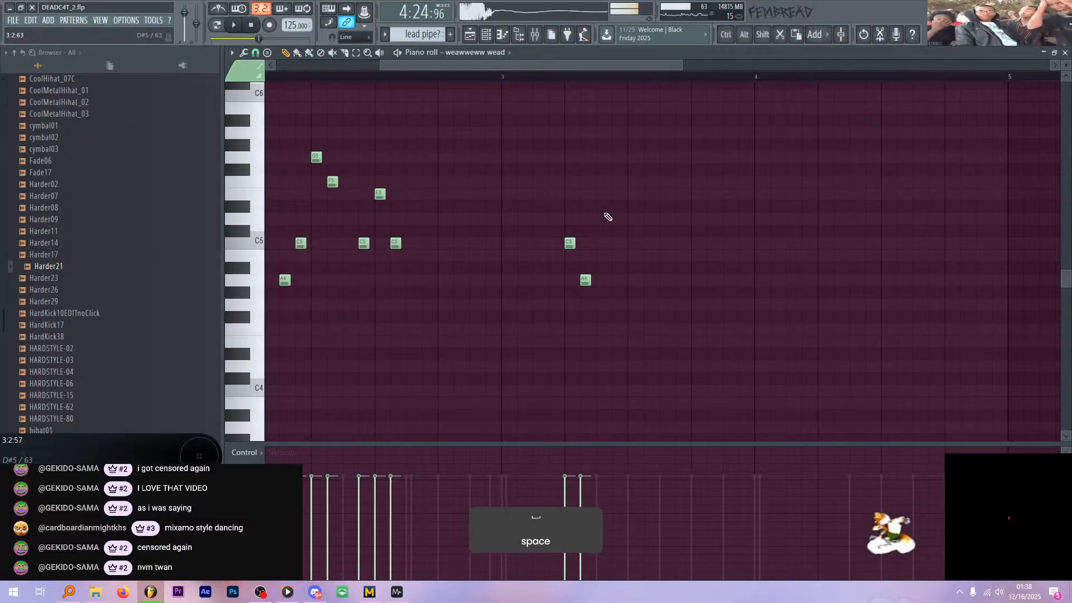
key("space")
scroll(567, 204, "down", 3)
scroll(568, 206, "up", 5)
scroll(690, 295, "down", 4)
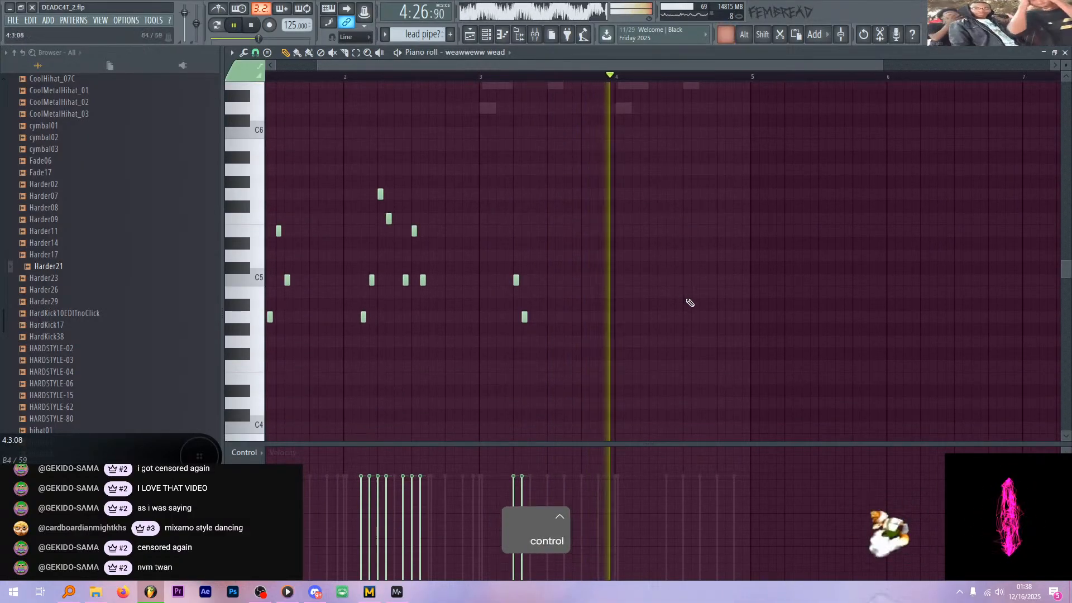
scroll(677, 301, "up", 2)
key("space")
- Add F5 and E5 before the C5 in bar 3 and place F5, E5, C5 and G4 at the matching positions in bar 4
scroll(394, 274, "up", 1)
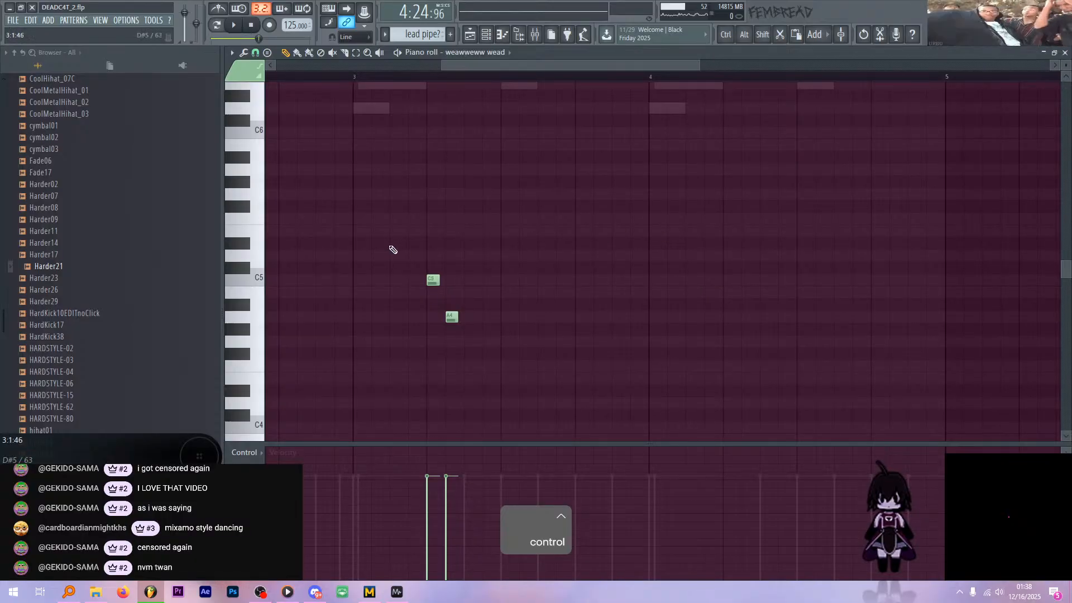
left_click_drag(396, 230, 396, 218)
left_click(415, 230)
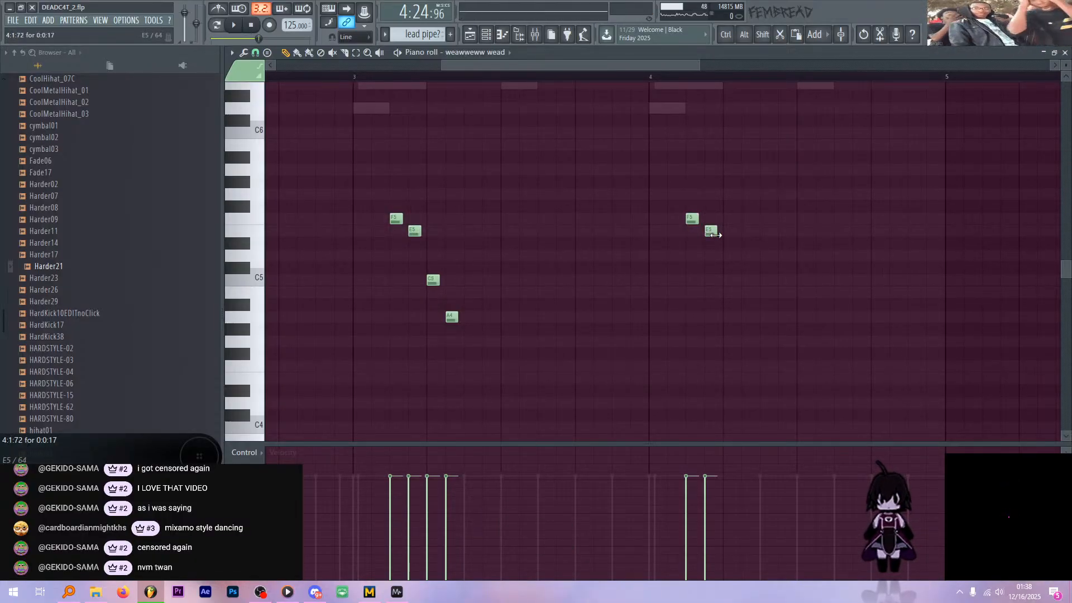
left_click(729, 280)
left_click_drag(762, 333, 745, 346)
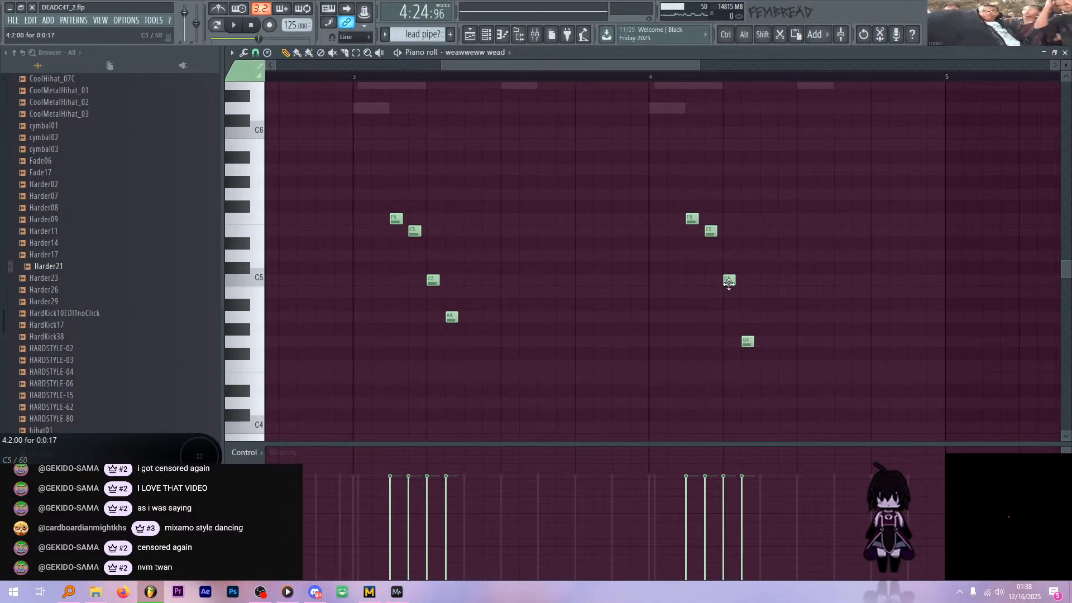
- Try slicing the long E6 note in bar 3 of the vibro_lead channel, and undo the slice
key("ctrl+z")
scroll(631, 252, "up", 3)
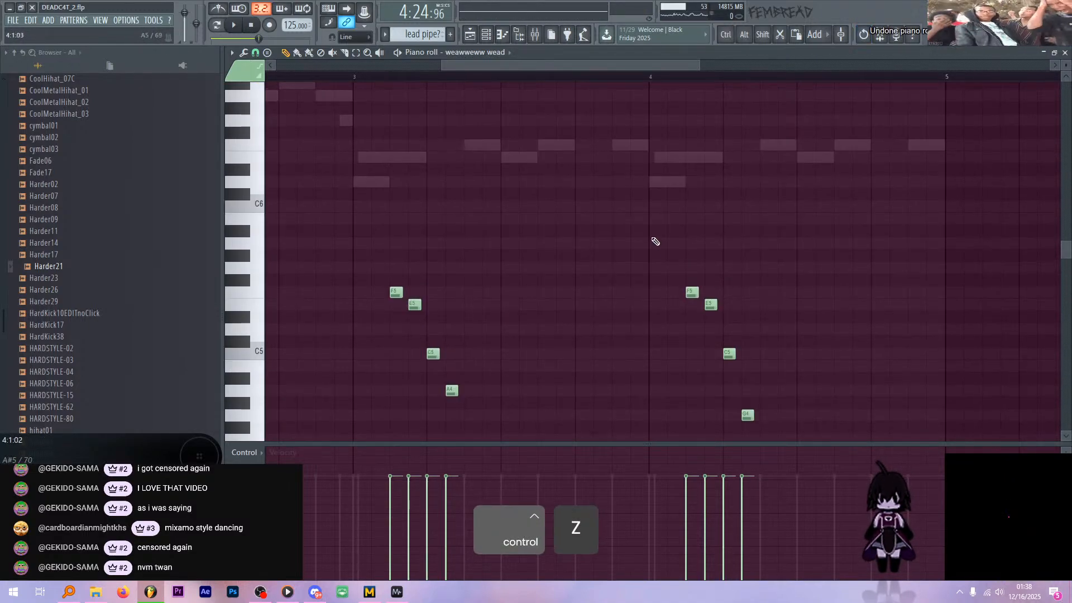
key("g")
key("c")
right_click(396, 162, "shift")
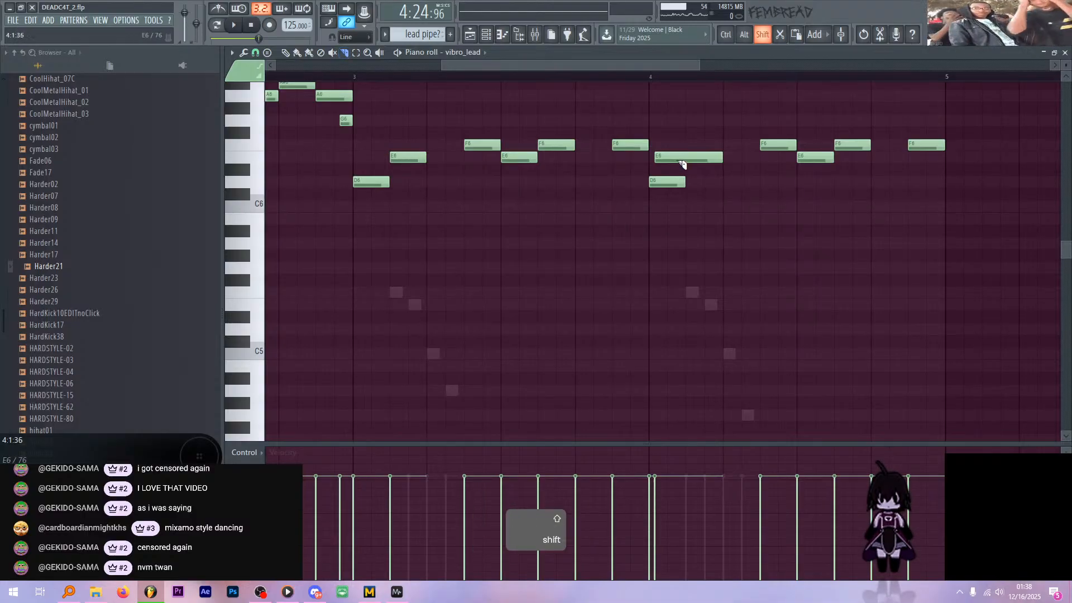
key("ctrl+alt+z")
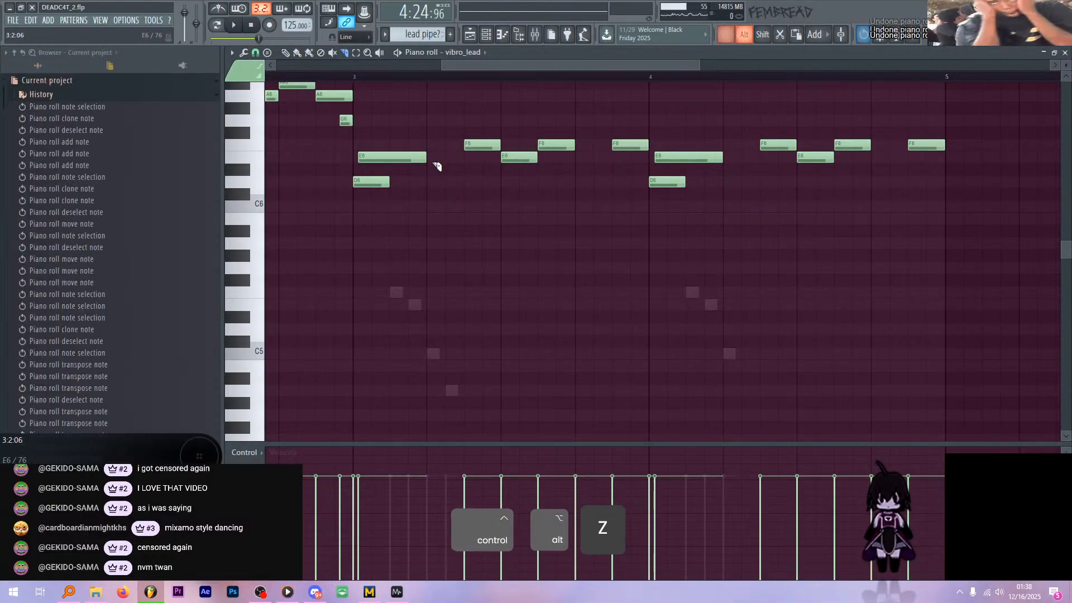
right_click(398, 162, "shift")
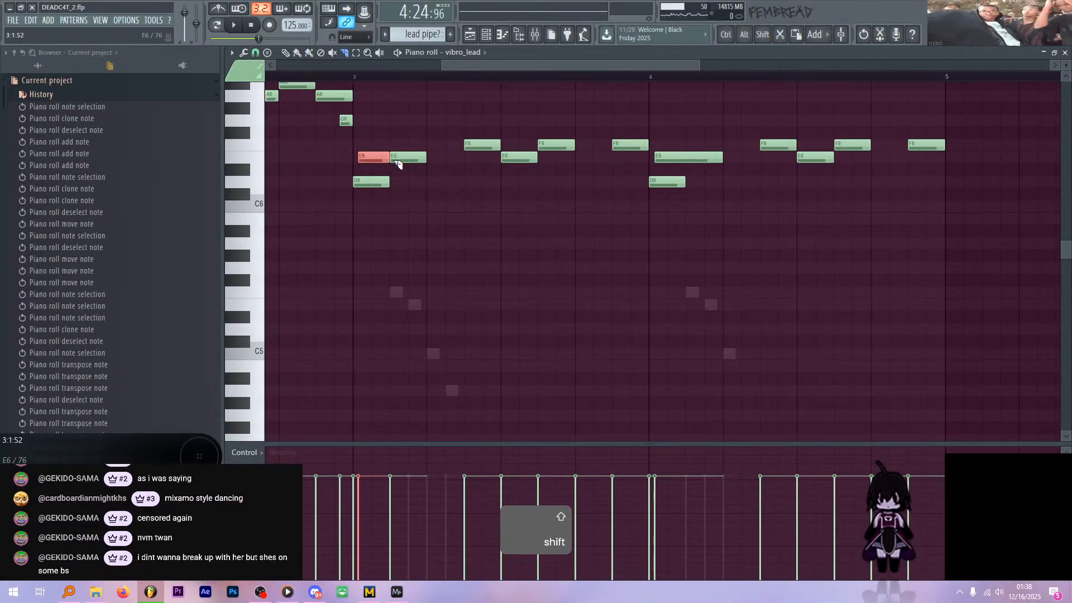
key("ctrl+z")
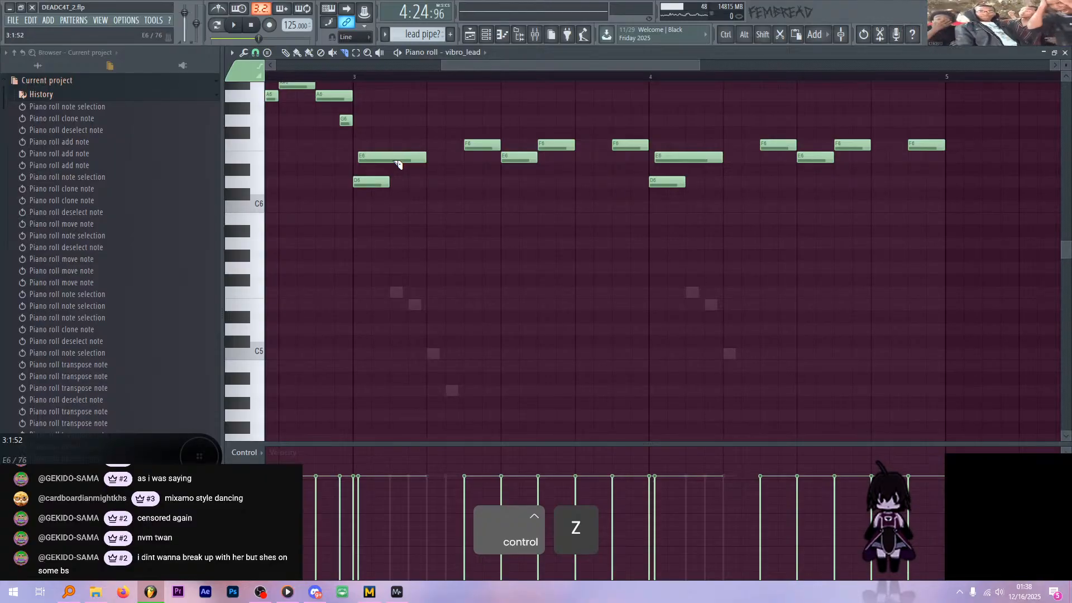
- Slice the long E6 notes in bars 3 and 4 of vibro_lead at the end of the D6 below and delete their second halves
right_click(397, 162, "shift")
right_click(695, 162, "shift")
key("p")
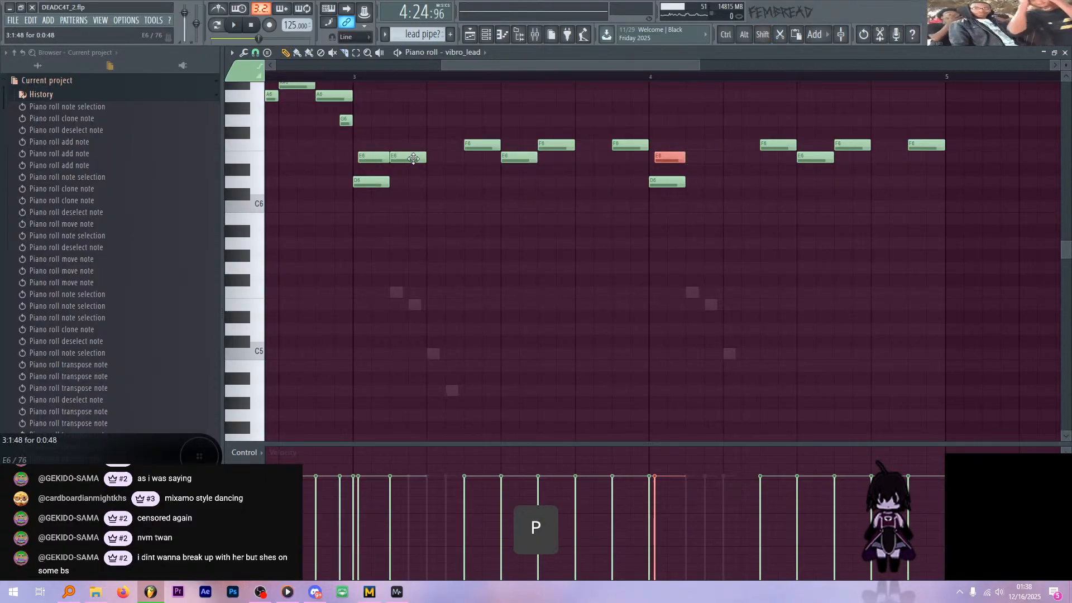
right_click(413, 159)
key("h")
key("p")
- Try an A4 at 4:2:24 after the C5 in the "weawweww wead" part, audition it and delete it
scroll(766, 389, "down", 2)
left_click(745, 314)
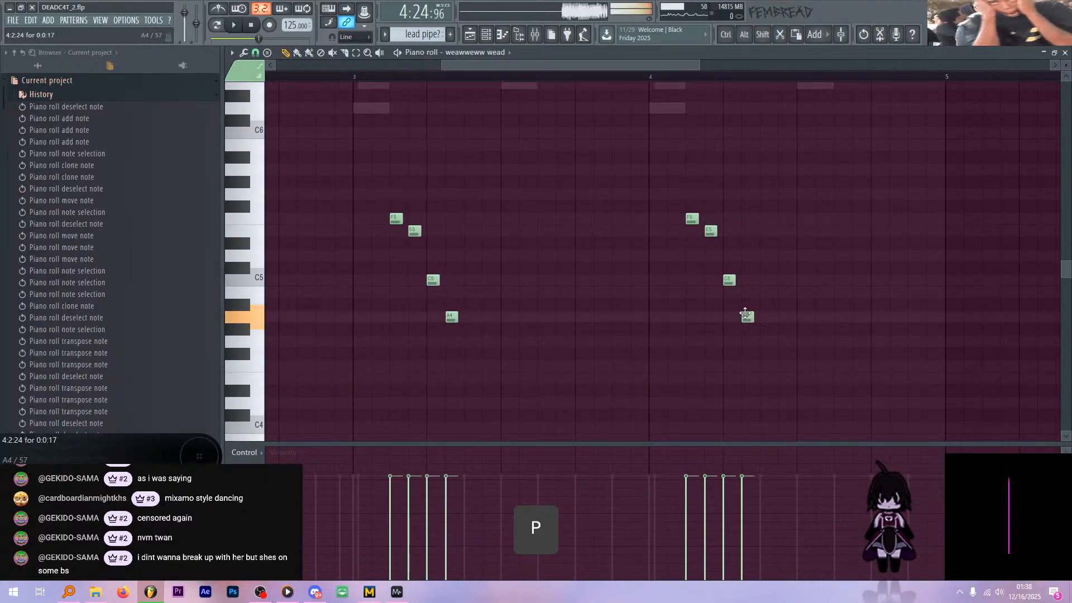
key("space")
scroll(642, 251, "down", 2, "ctrl")
scroll(694, 313, "up", 2, "ctrl")
right_click(702, 317)
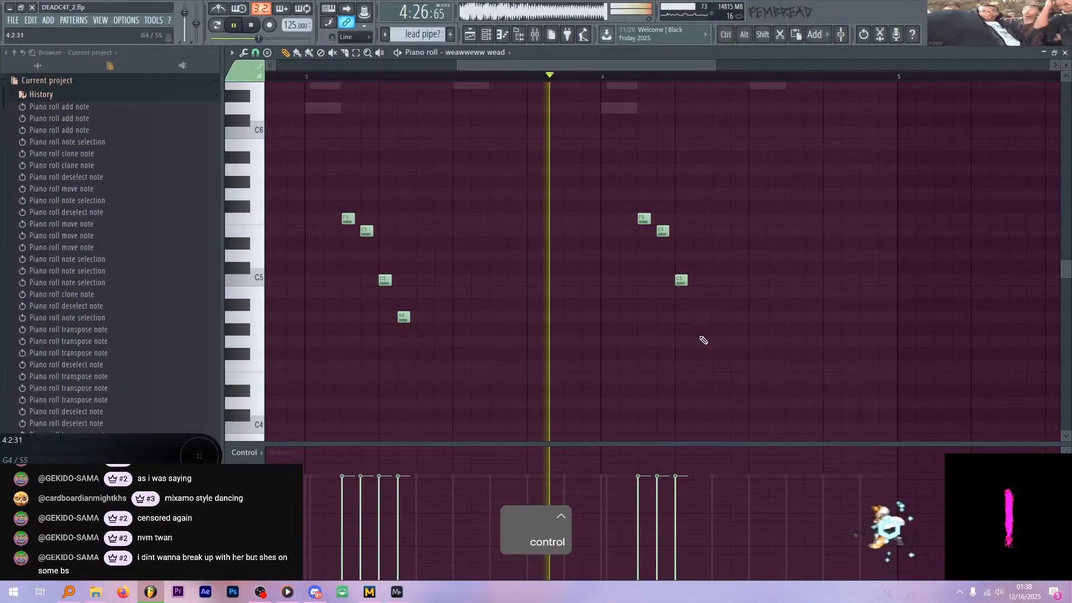
key("space")
- Swap the first two "weawweww wead" notes of bar 3 to E5 then F5, and audition the change
scroll(684, 307, "down", 2, "ctrl")
scroll(465, 260, "up", 2, "ctrl")
right_click(571, 220)
left_click(566, 233)
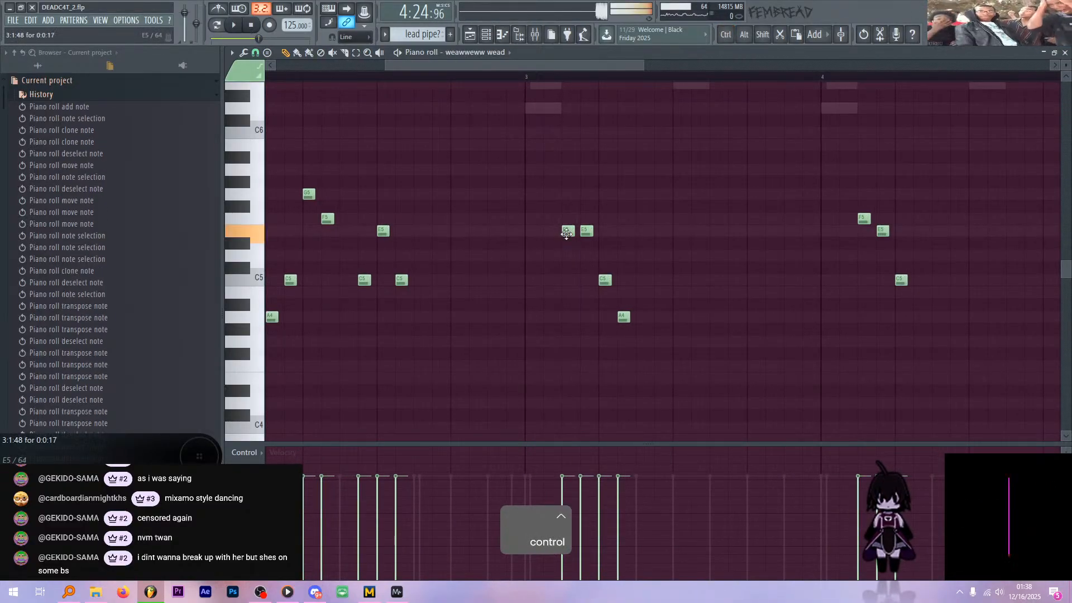
left_click_drag(584, 232, 579, 220)
key("space")
scroll(575, 226, "down", 2, "ctrl")
scroll(731, 291, "up", 3, "ctrl")
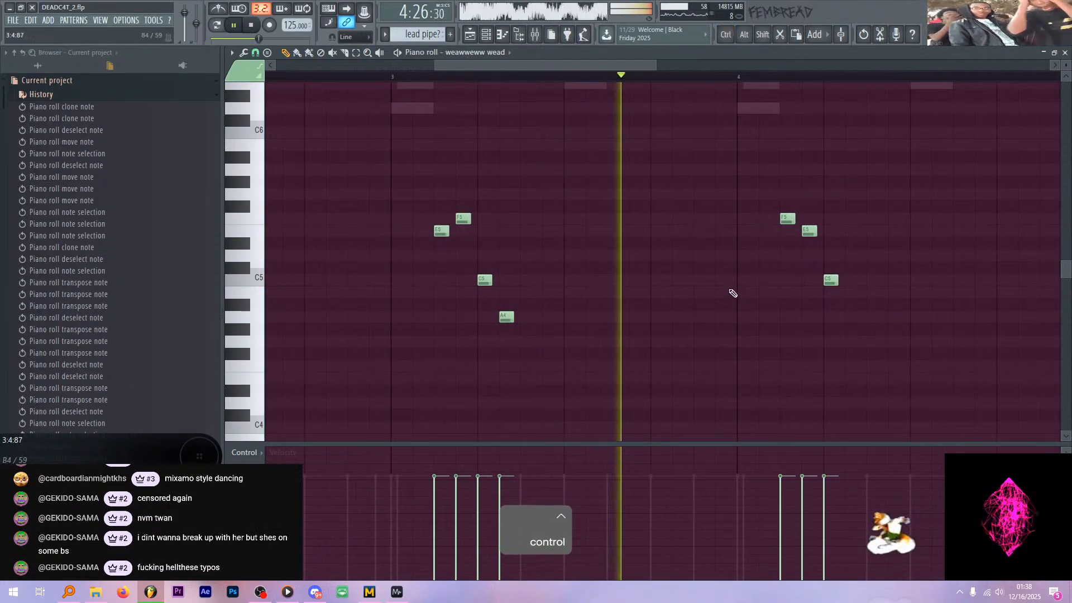
scroll(733, 293, "up", 1, "ctrl")
key("space")
- Reorder the first two notes of bar 4 to E5 then F5, and play the phrase
right_click(725, 219)
key("space")
left_click(720, 231)
right_click(760, 230)
left_click(756, 219)
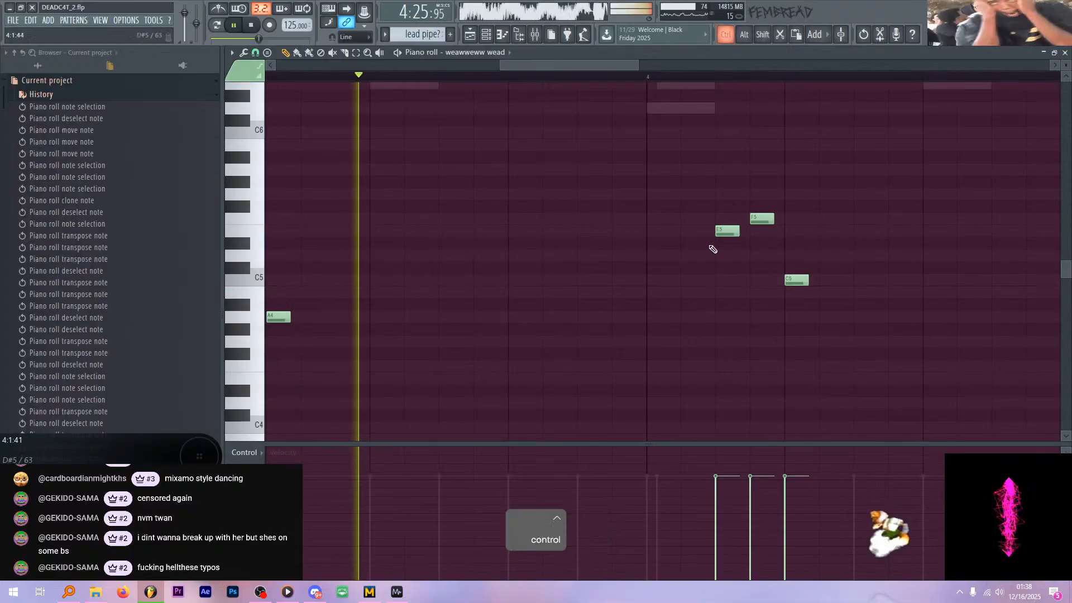
scroll(713, 249, "down", 2, "ctrl")
key("space")
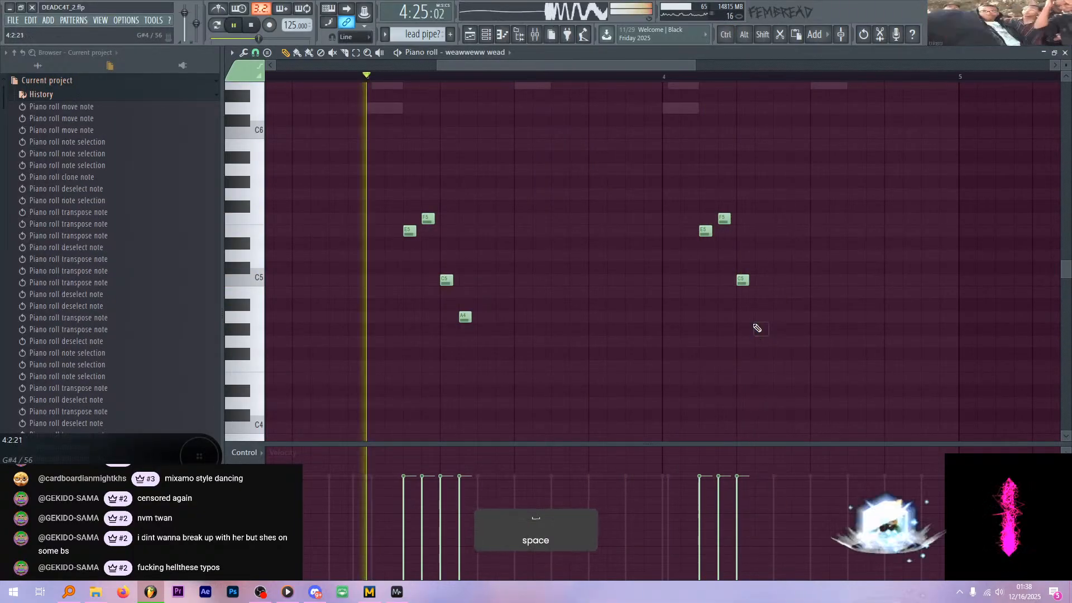
- Add a G4 at 4:2:24 after the C5 in bar 4 and raise it to A4
left_click(759, 341)
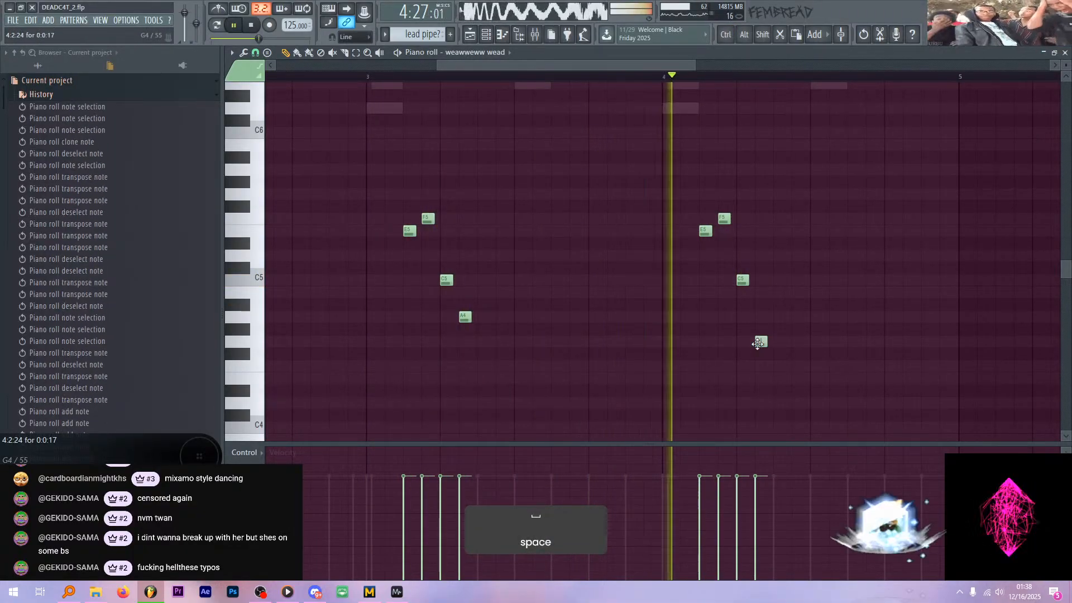
left_click_drag(758, 338, 760, 314)
key("ctrl")
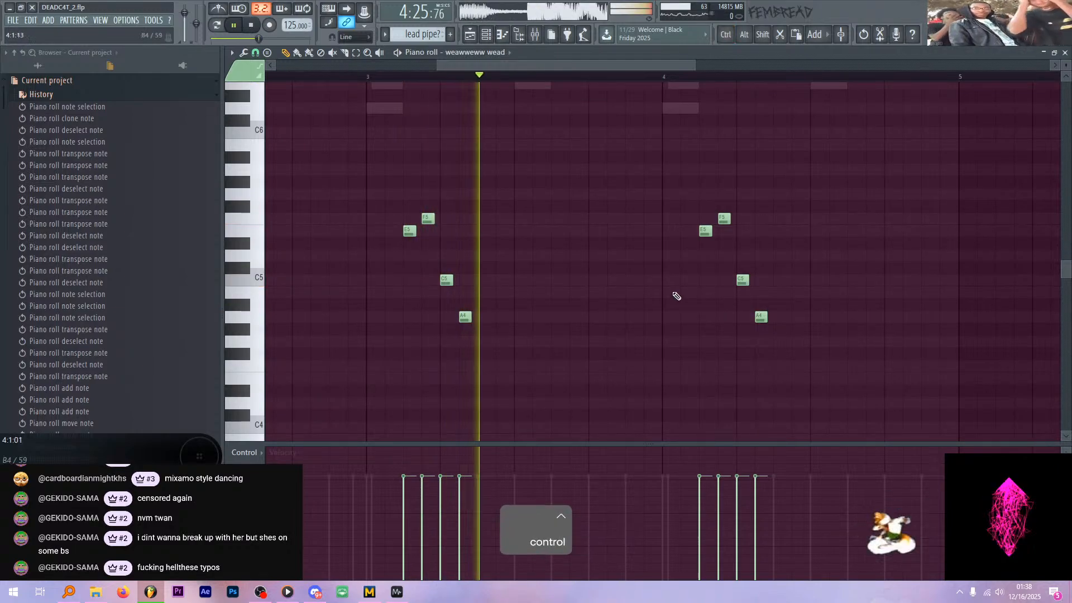
- Try the last two notes of bar 3 in reversed order, A4 followed by C5
scroll(447, 279, "up", 2, "ctrl")
right_click(451, 281)
left_click(451, 282)
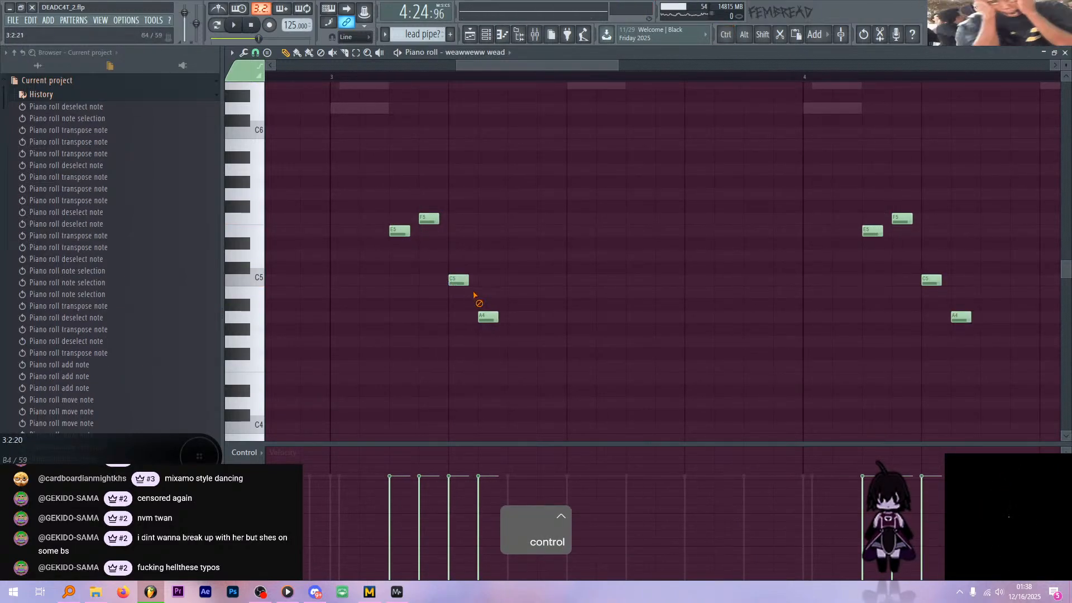
right_click(459, 281)
left_click(451, 330)
left_click(481, 283)
right_click(459, 331)
left_click(459, 314)
key("space")
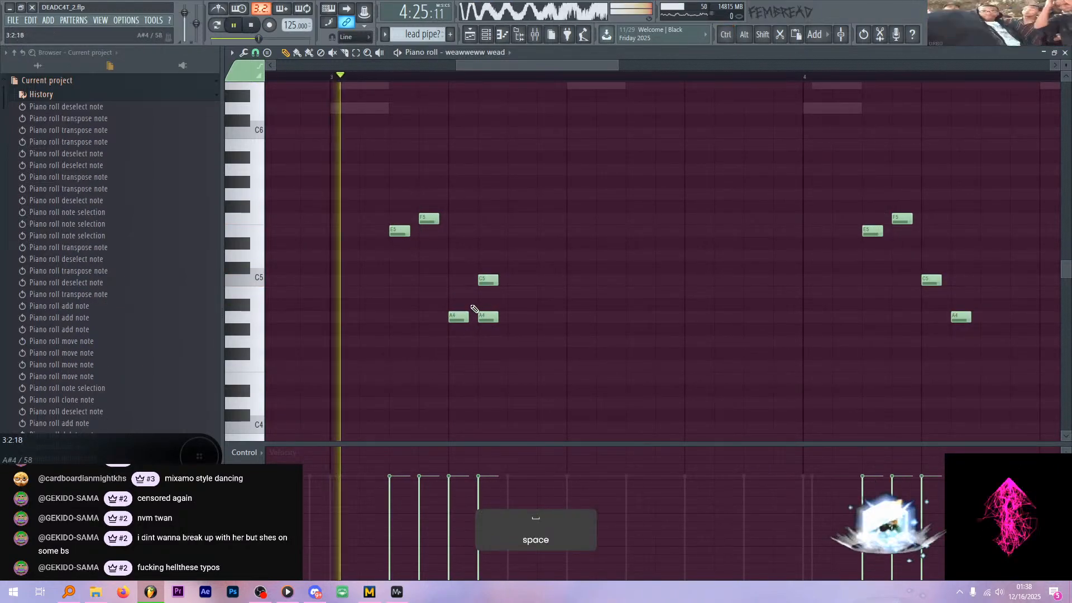
right_click(490, 318, "ctrl")
- Audition bars 3 and 4 with the reversed ending in bar 3
key("space")
key("space")
right_click(632, 293)
key("space")
scroll(539, 268, "down", 4, "ctrl")
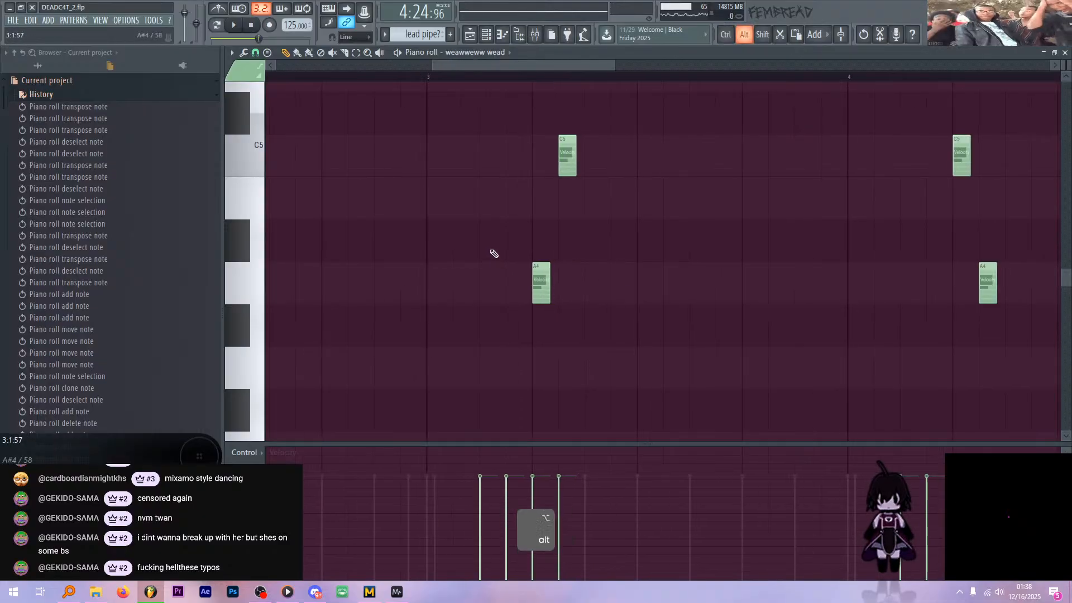
scroll(497, 237, "down", 1, "ctrl")
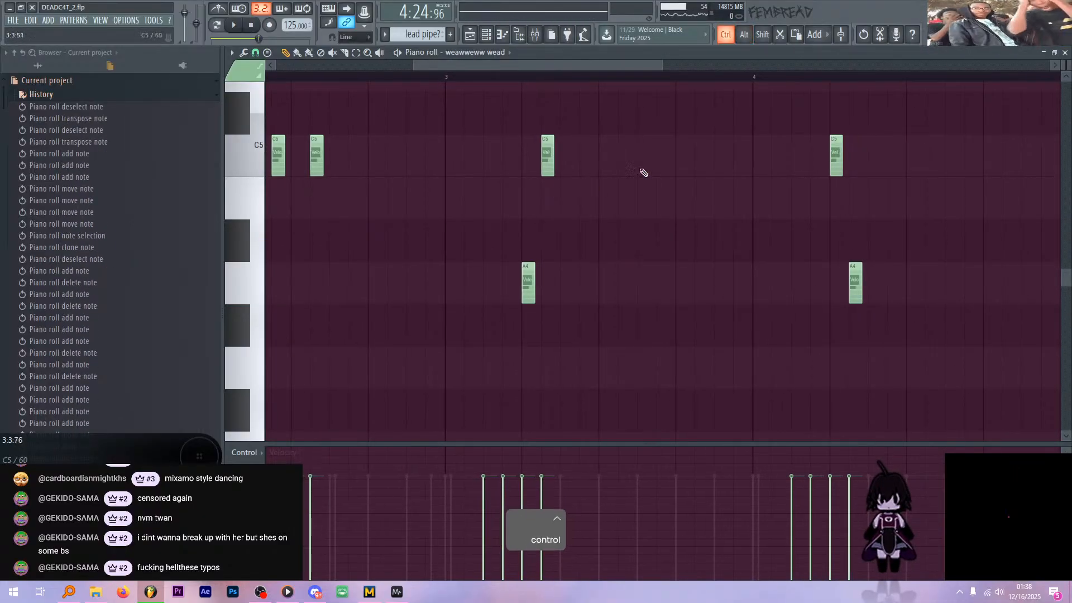
scroll(642, 173, "down", 3, "ctrl")
key("space")
scroll(647, 173, "down", 3, "ctrl")
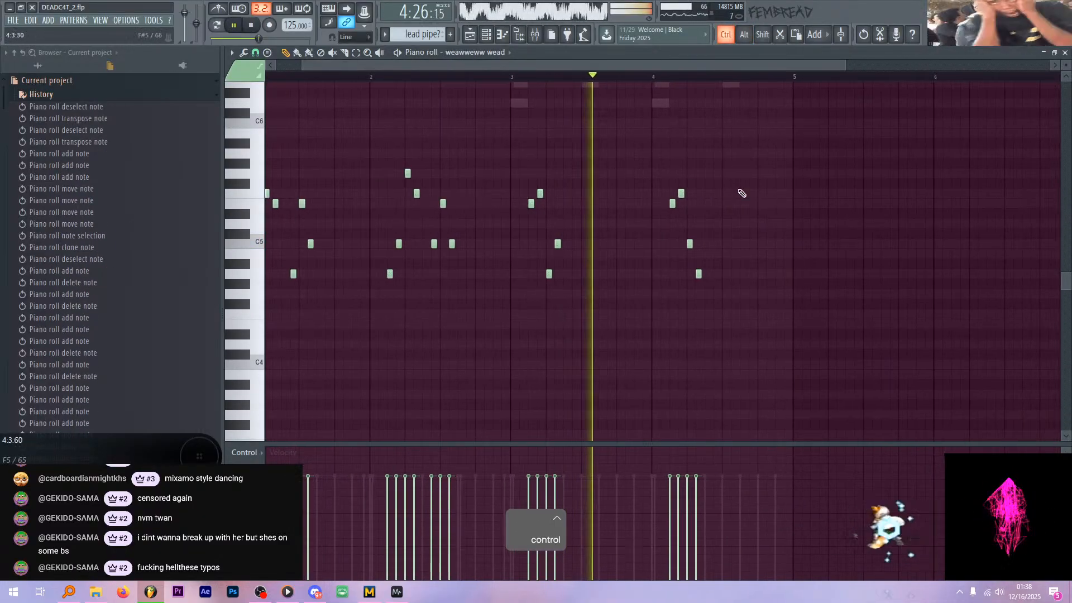
key("space")
key("space")
key("space")
- Set the last two notes of bar 3 back to C5 followed by A4, and audition the phrase
right_click(536, 273)
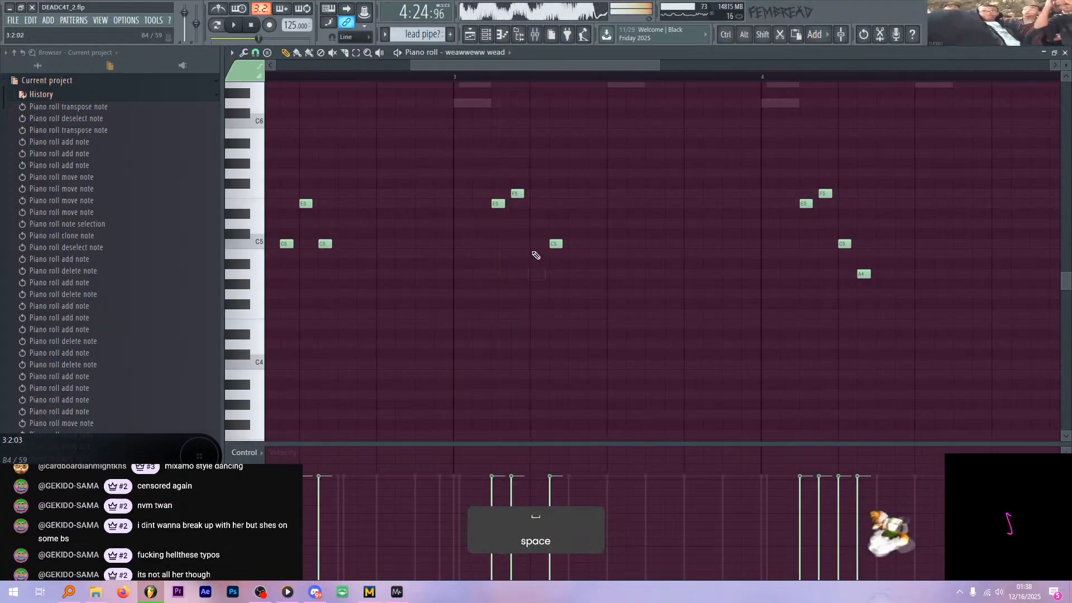
left_click(536, 244)
right_click(555, 245)
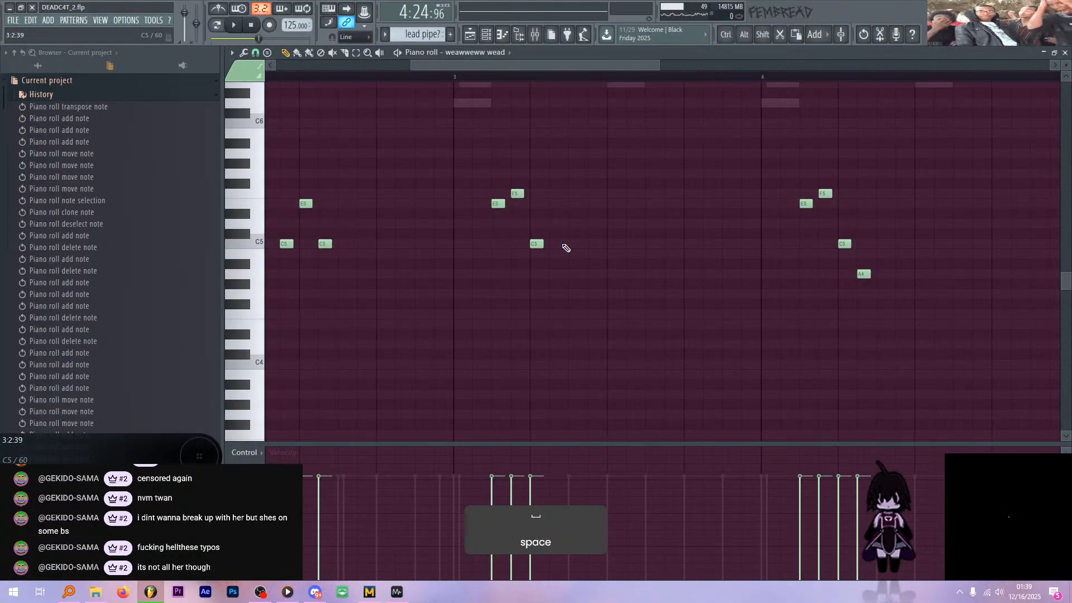
left_click(556, 273)
key("space")
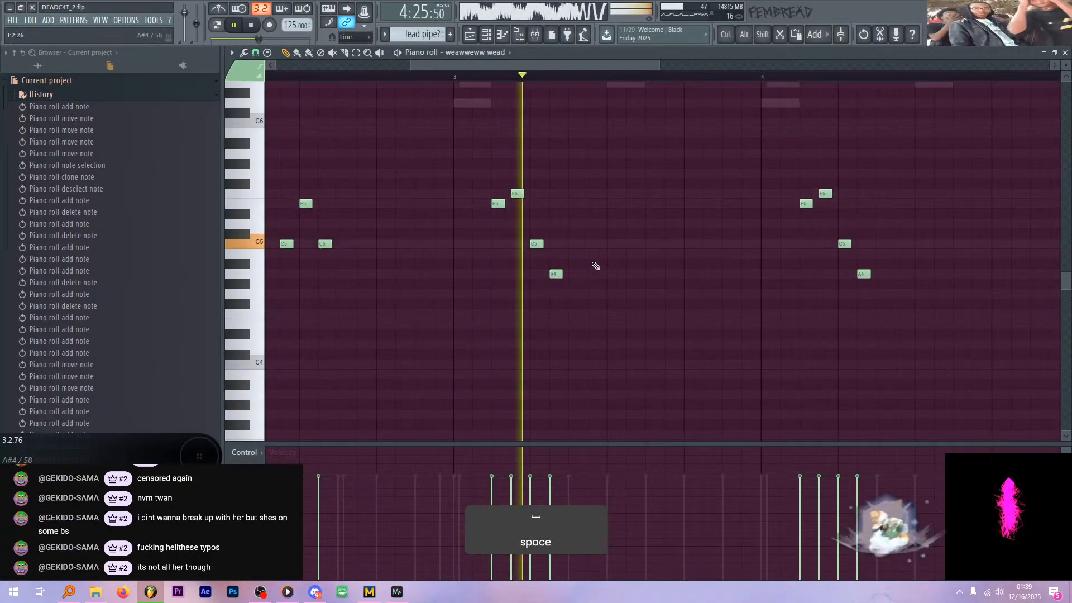
key("space")
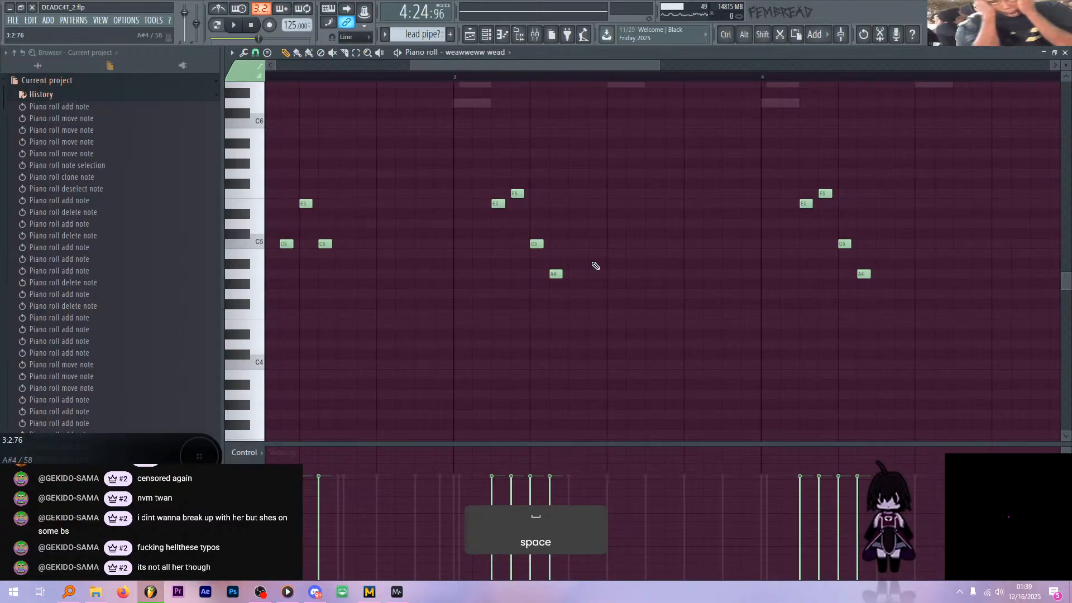
key("alt+Tab")
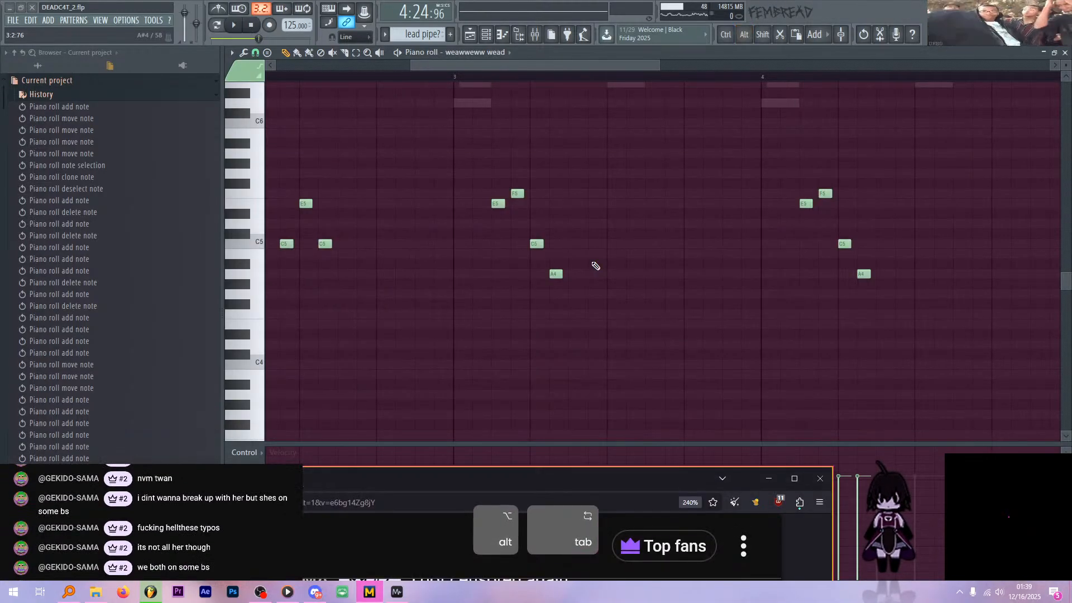
key("alt+Tab")
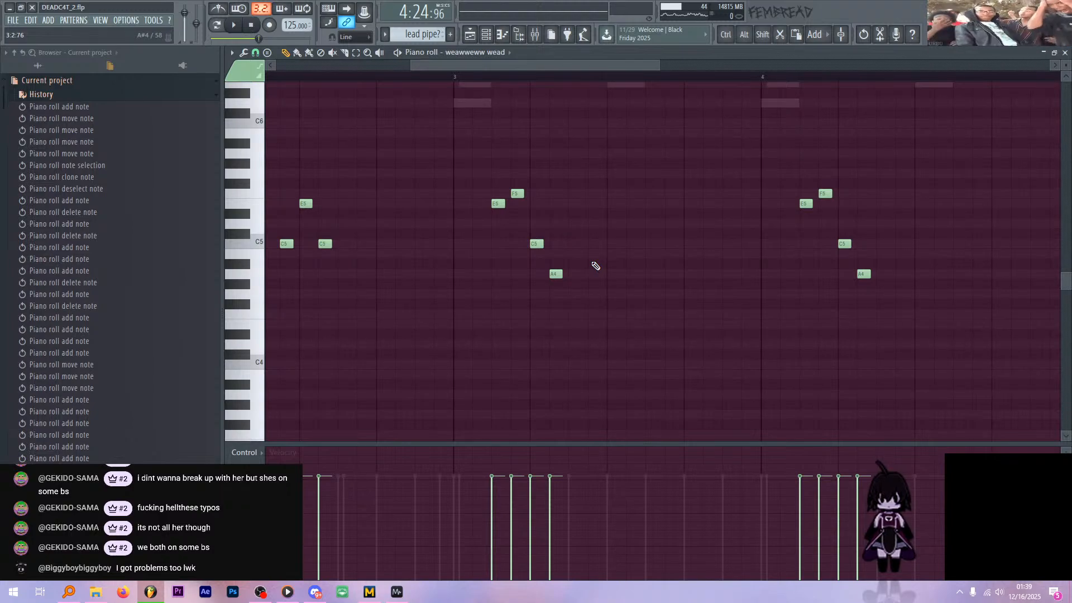
- Show the complete four-bar "weawweww wead" part in the piano roll and play it back
scroll(670, 232, "down", 6, "ctrl")
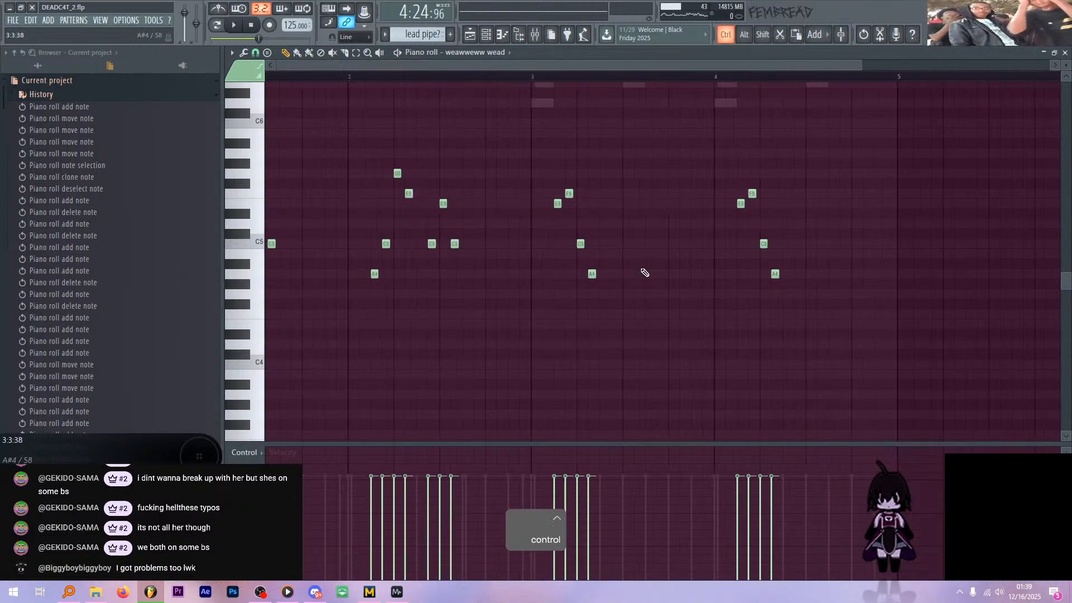
scroll(398, 171, "up", 6)
scroll(398, 171, "down", 4)
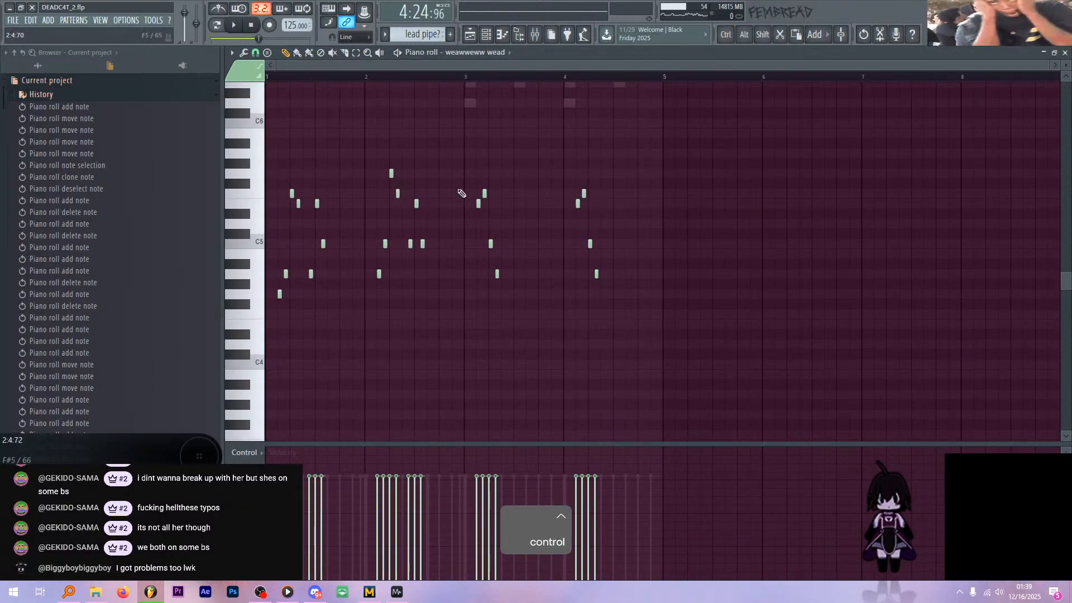
key("alt")
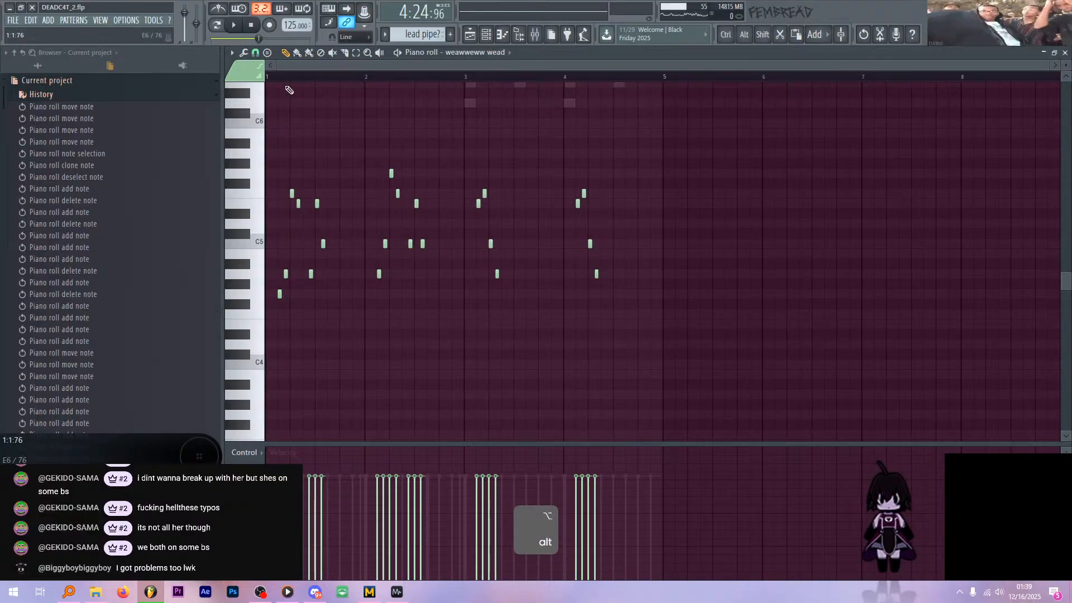
key("space")
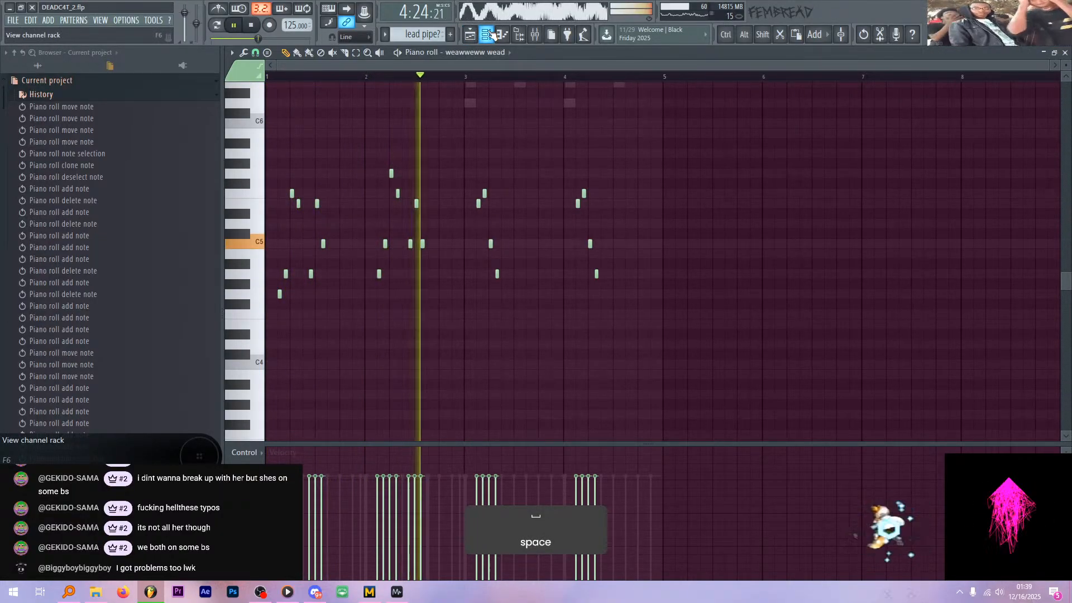
- Bring up the playlist around the two "lead pipe?" clips on Track 104 from bar 137 while playback continues
left_click(493, 34)
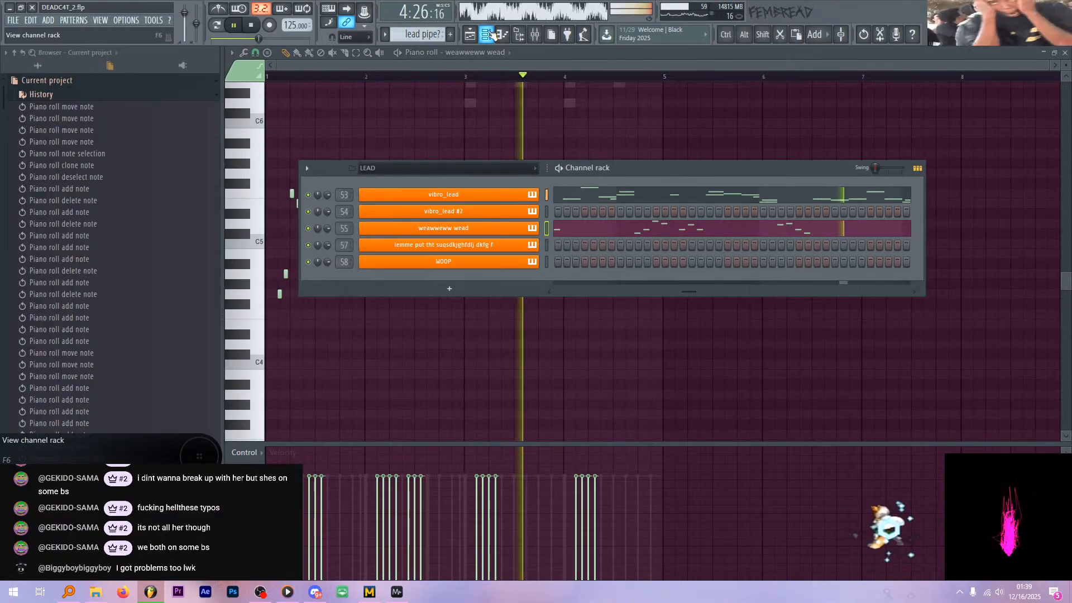
left_click(487, 34)
left_click(472, 35)
scroll(474, 126, "down", 3)
scroll(575, 198, "up", 3)
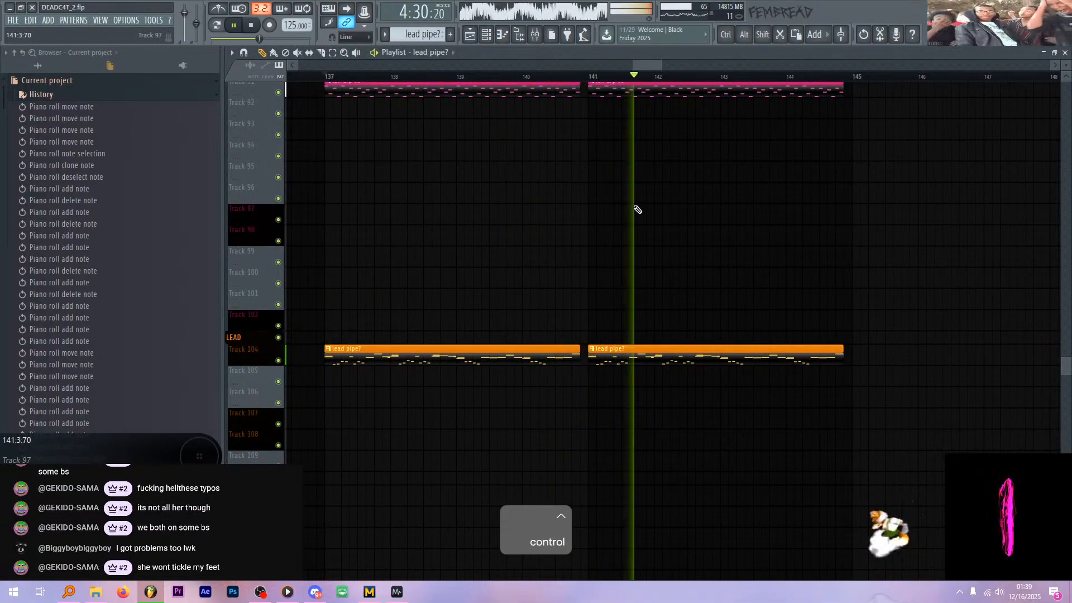
- Select the "saus for no rezun #6" clip at bar 141 and open its SAUS #2 channel in the piano roll
scroll(627, 210, "up", 1)
scroll(627, 210, "up", 6)
left_click(602, 210)
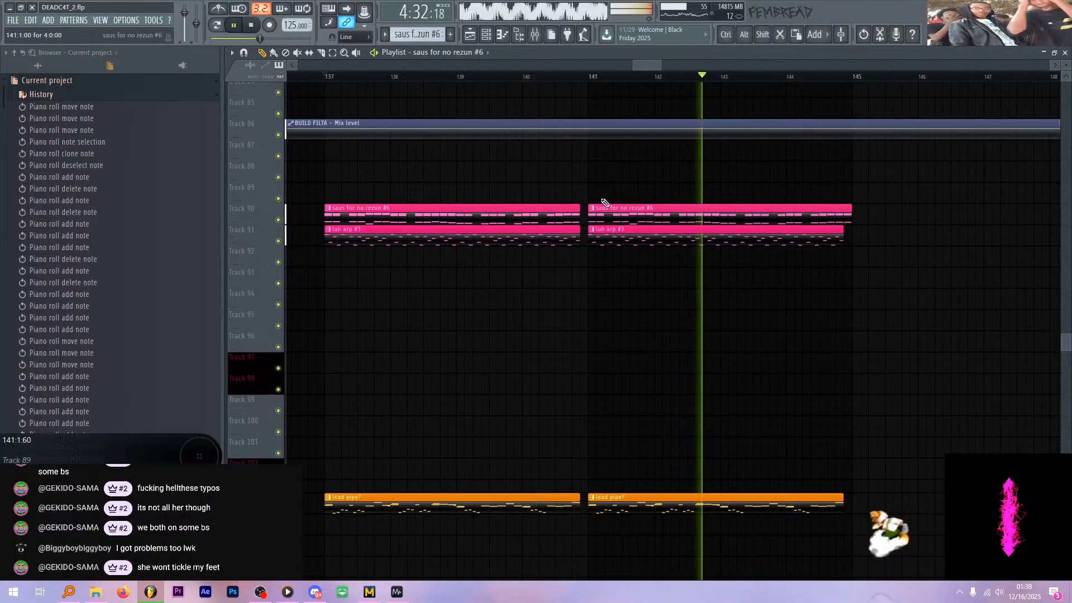
left_click(486, 34)
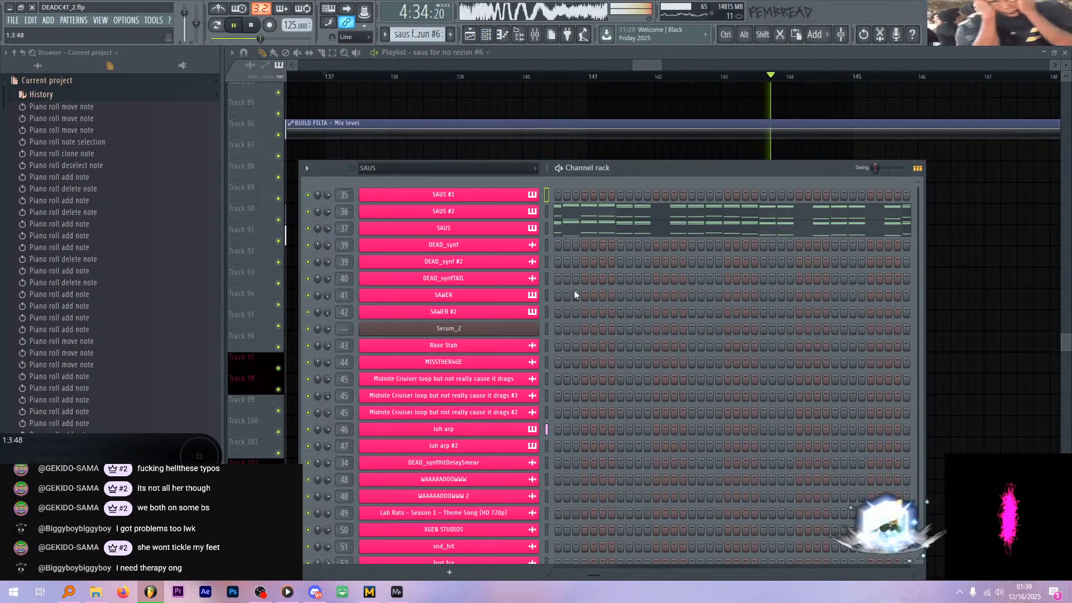
left_click_drag(598, 576, 638, 572)
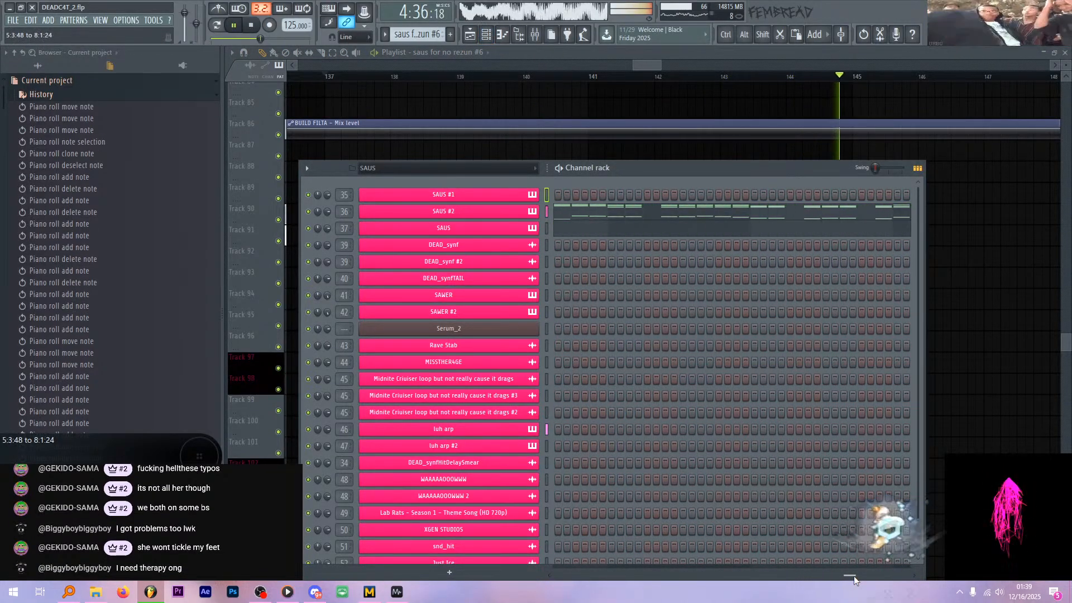
key("space")
key("space")
right_click(514, 211)
left_click(571, 214)
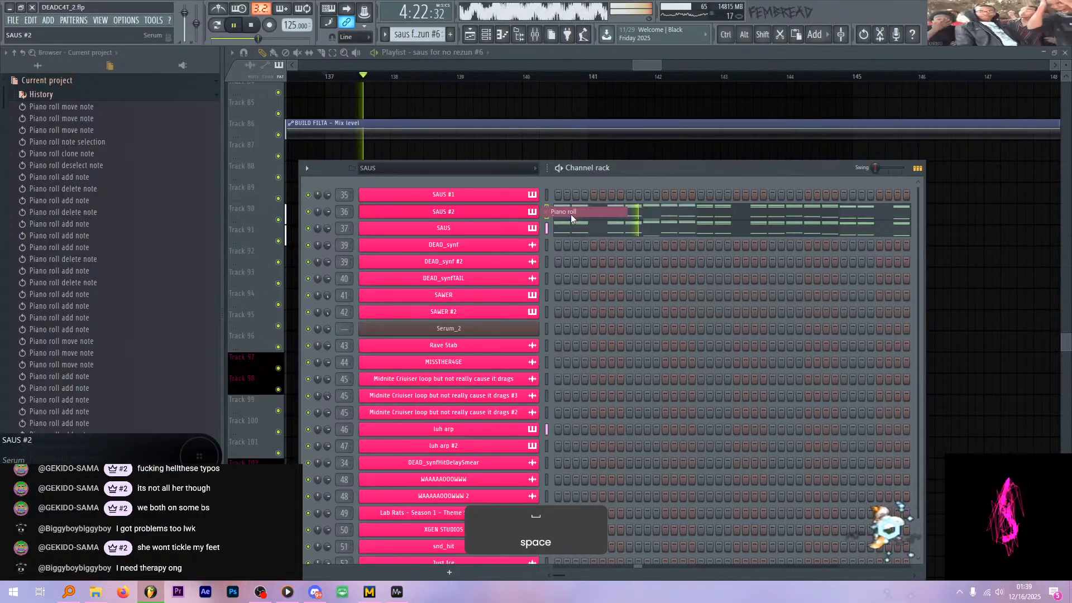
- Delete all the low bass notes in bar 8 of the SAUS #2 part, keeping the C2 at the end of bar 7
key("ctrl")
scroll(514, 305, "down", 8)
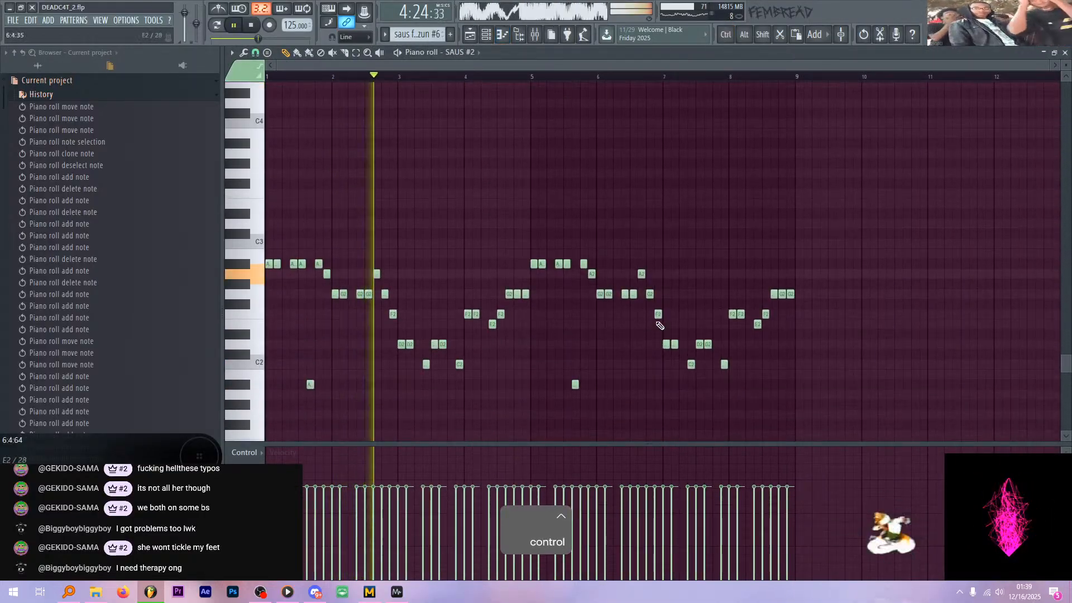
left_click_drag(840, 369, 749, 281)
scroll(726, 265, "up", 2)
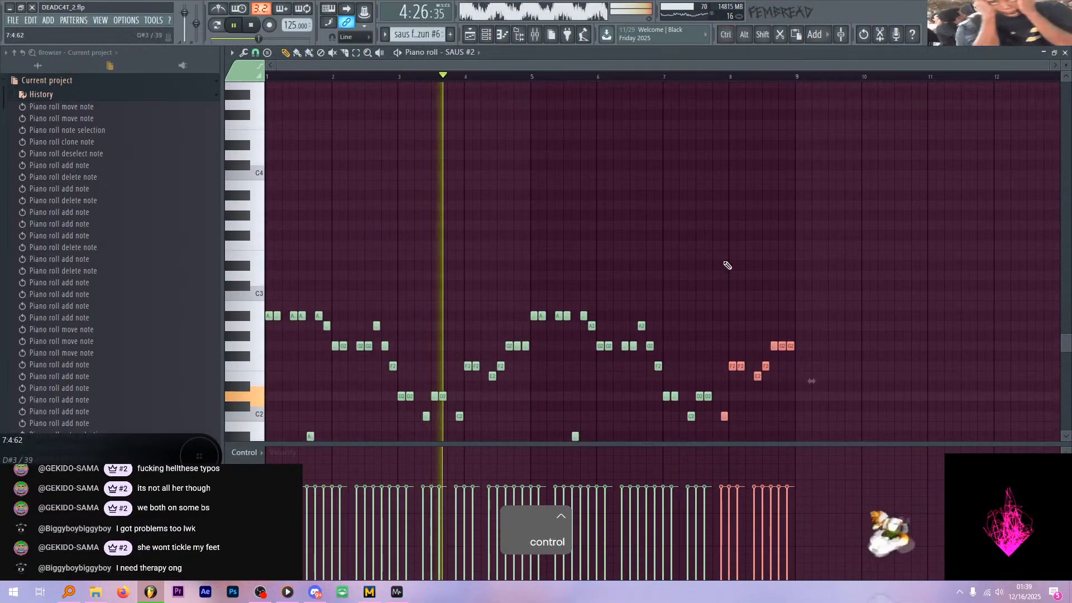
scroll(784, 278, "down", 2)
left_click_drag(840, 340, 720, 279)
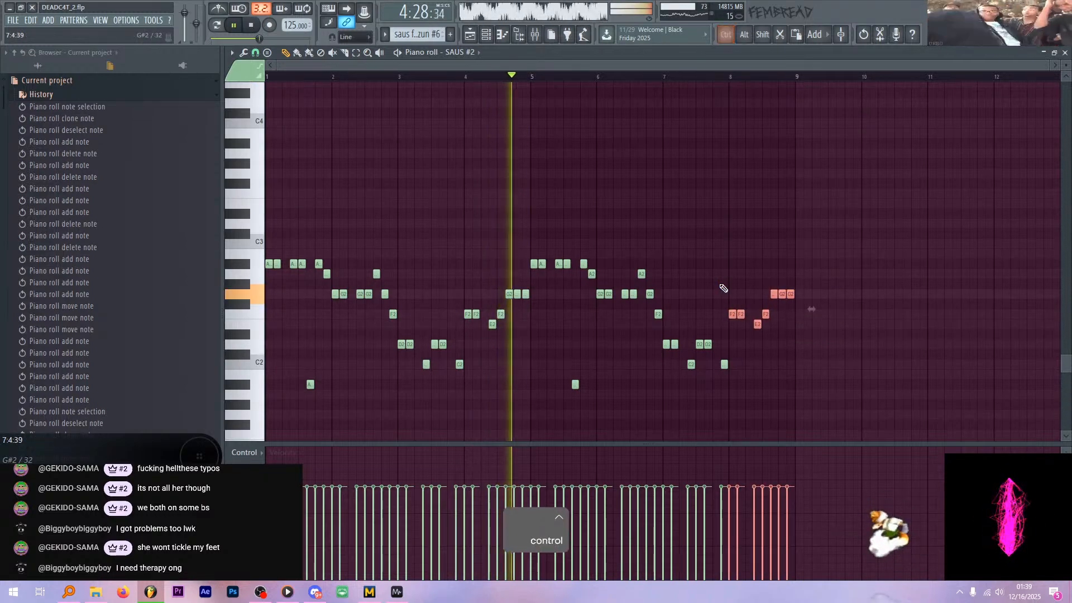
key("Delete")
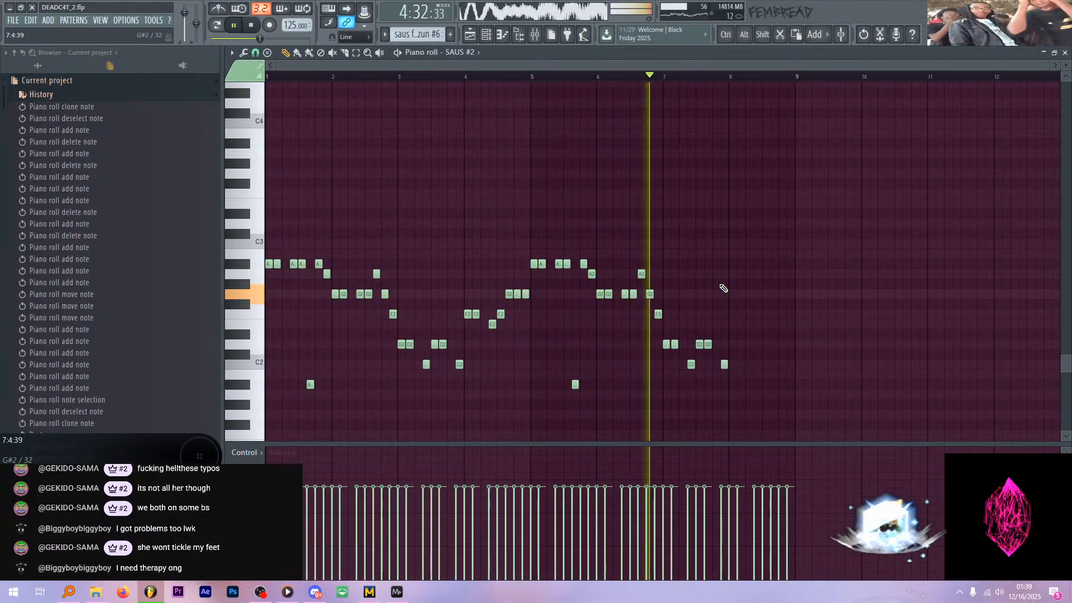
- Stop playback and delete the upper chord notes in bar 8 that precede its final three chords
scroll(731, 291, "up", 8)
key("ctrl")
left_click_drag(814, 239, 670, 209)
scroll(662, 112, "up", 2)
key("space")
key("ctrl")
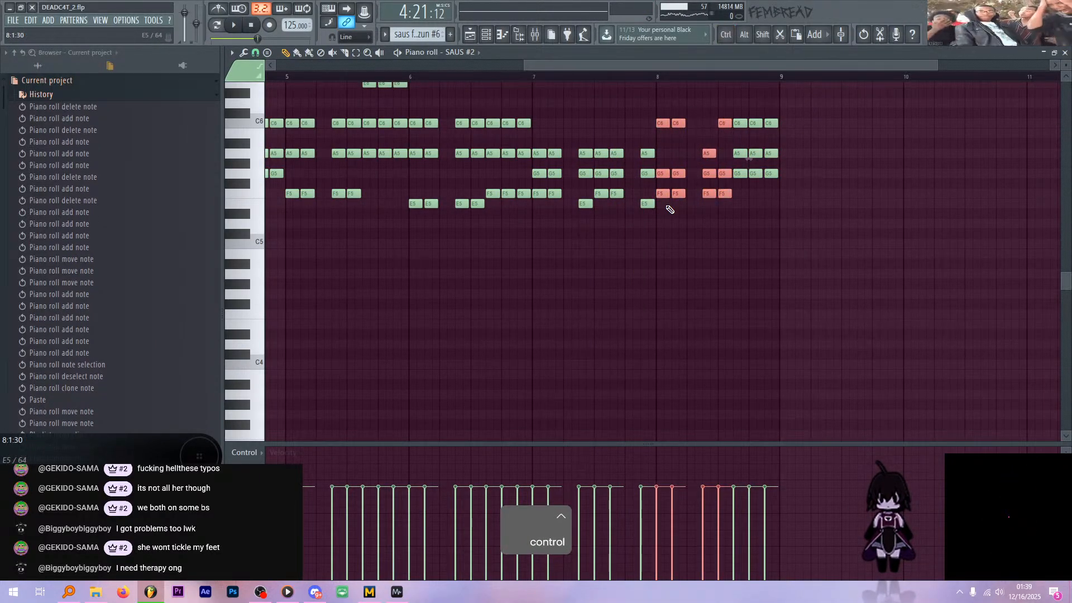
key("Delete")
- Duplicate the first four chord hits of bar 7 with their bass notes into bar 8 and clear the selection
key("ctrl")
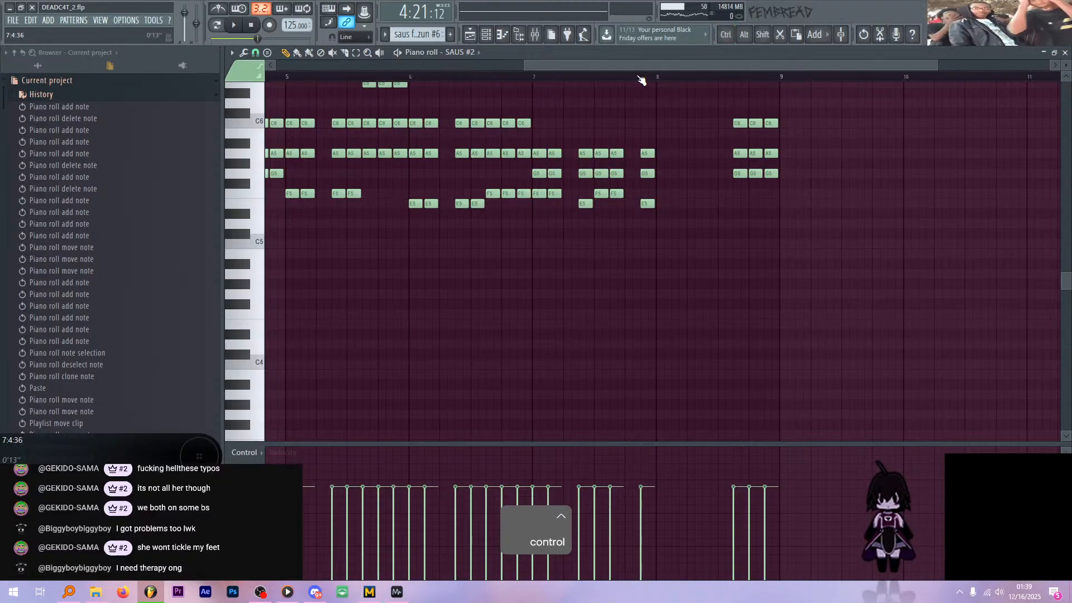
scroll(610, 111, "up", 2)
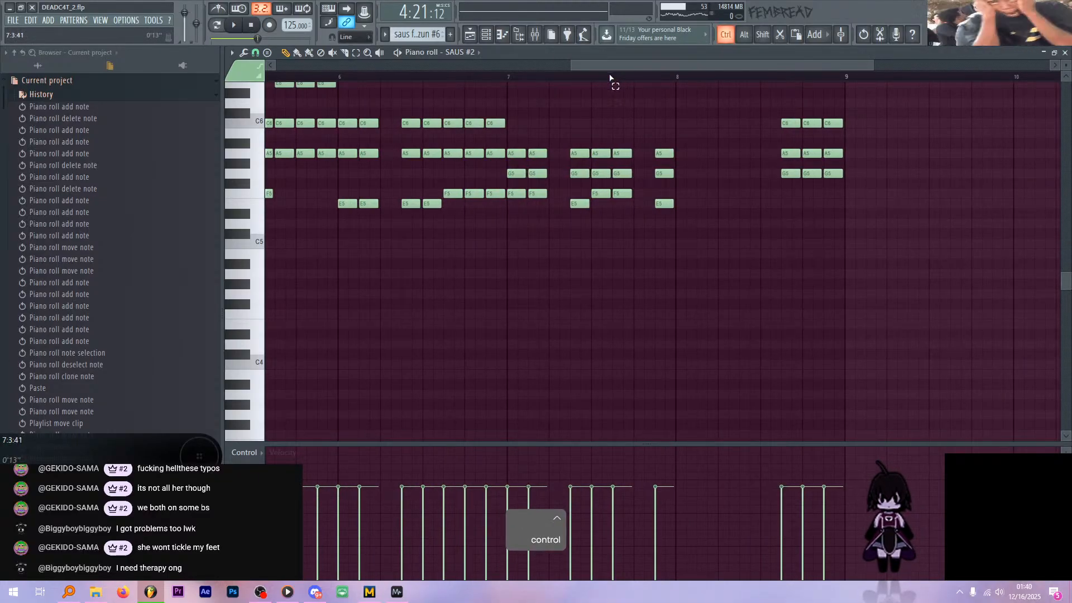
left_click_drag(613, 77, 507, 79)
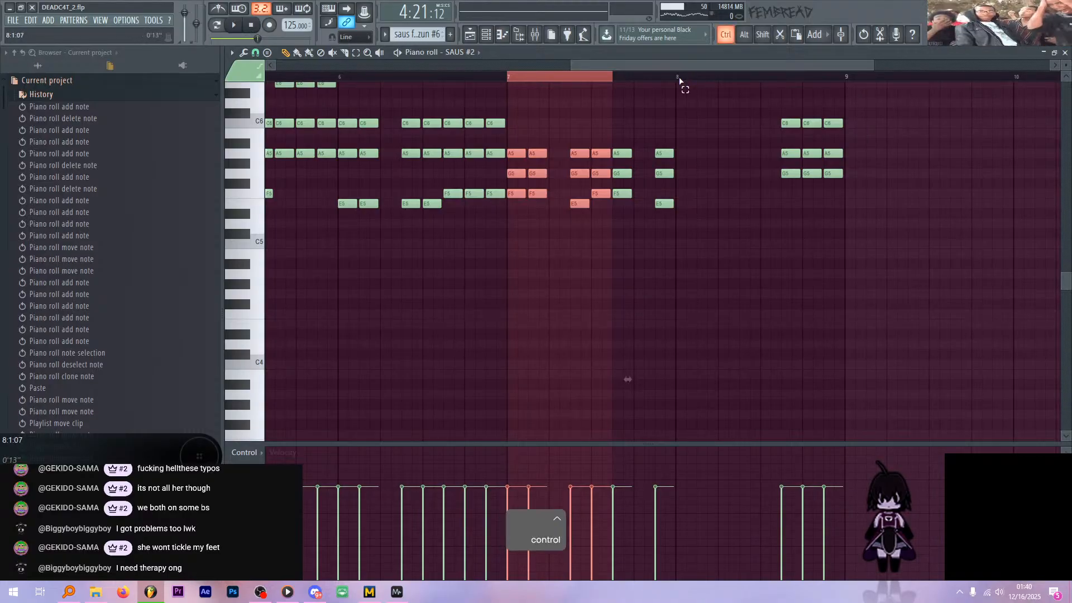
left_click_drag(677, 78, 507, 84)
key("shift")
left_click_drag(519, 127, 609, 256)
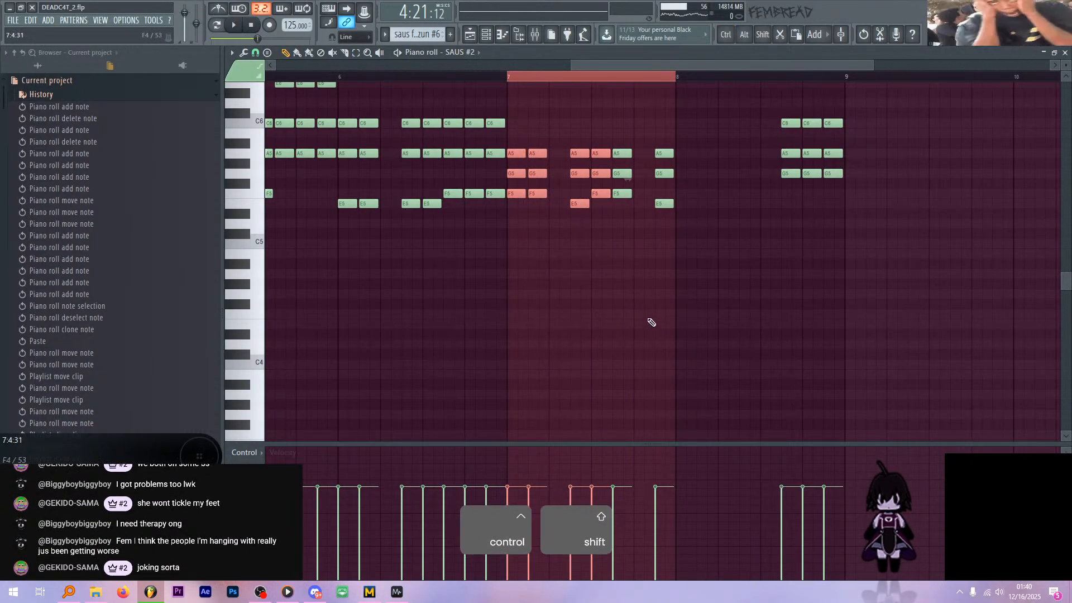
scroll(651, 323, "down", 10)
left_click_drag(517, 270, 618, 302)
scroll(618, 301, "up", 10)
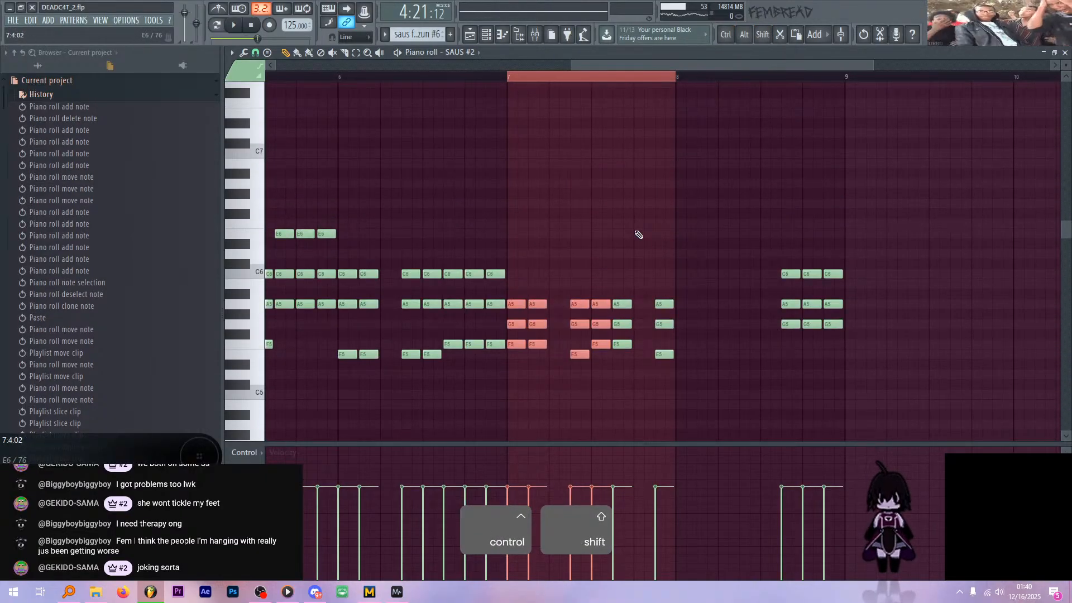
key("ctrl+b")
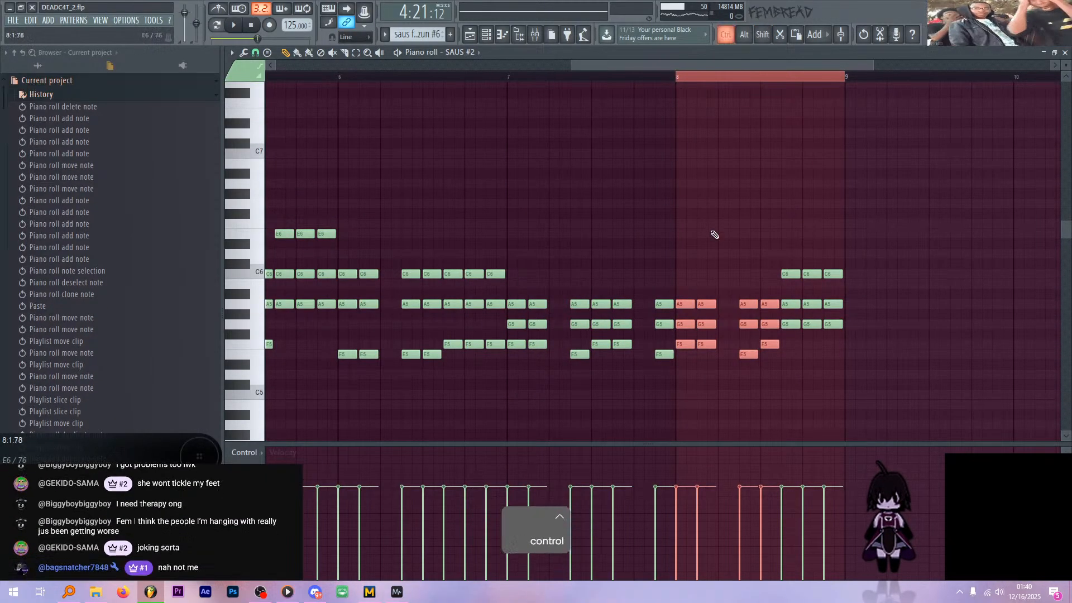
scroll(714, 223, "down", 12)
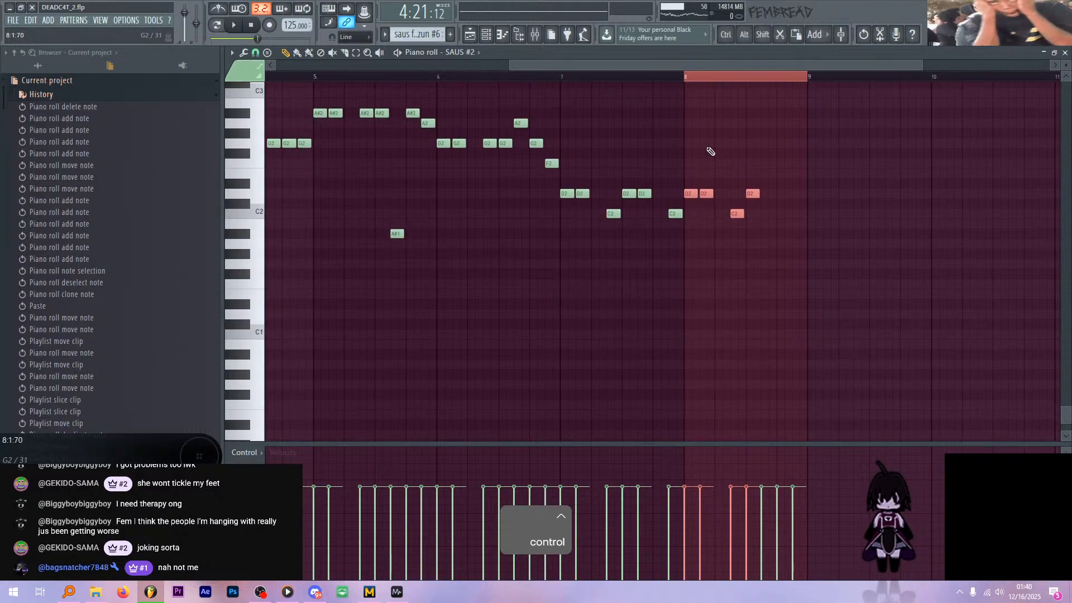
scroll(710, 134, "up", 3, "ctrl")
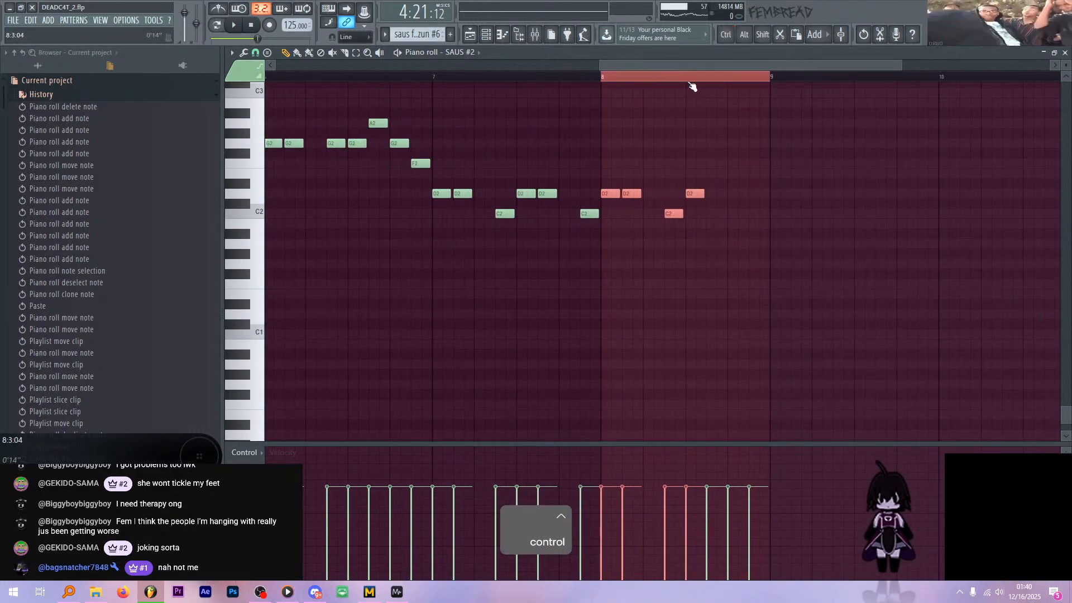
key("ctrl+d")
scroll(715, 115, "up", 2, "ctrl")
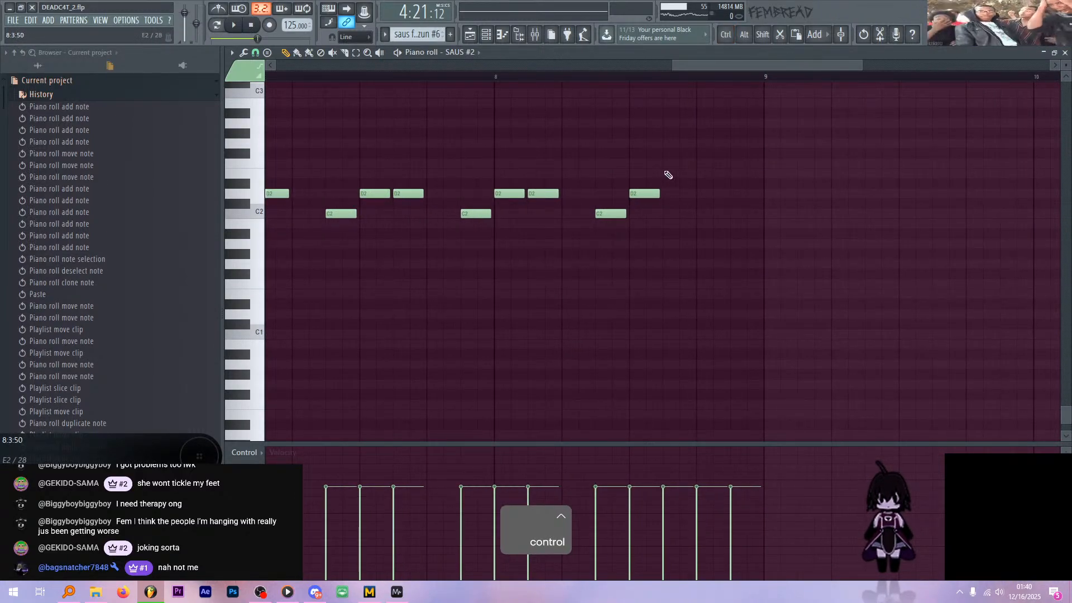
- Add bass notes F2, F2 and G2 after the last D2 to fill out the end of bar 8
scroll(663, 150, "up", 9)
scroll(712, 224, "down", 8)
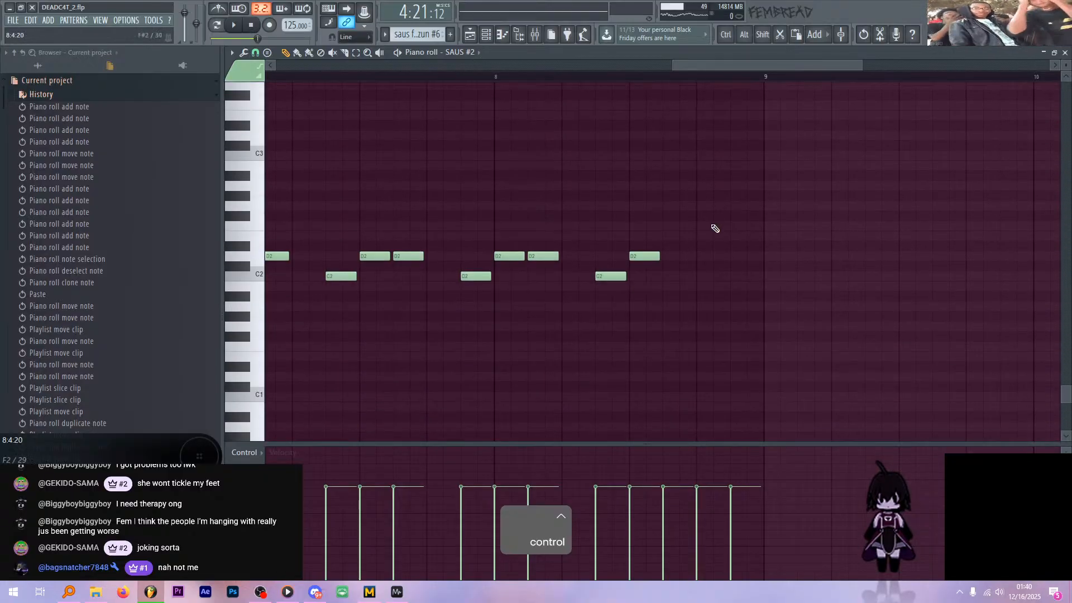
scroll(712, 218, "down", 4)
scroll(704, 188, "down", 4, "ctrl")
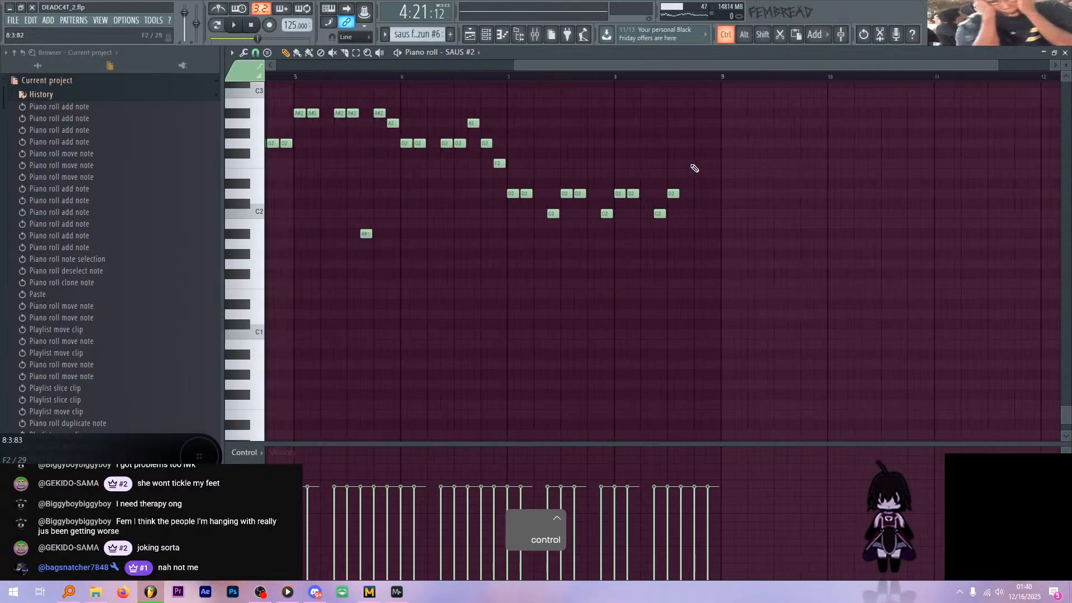
scroll(718, 179, "up", 3, "ctrl")
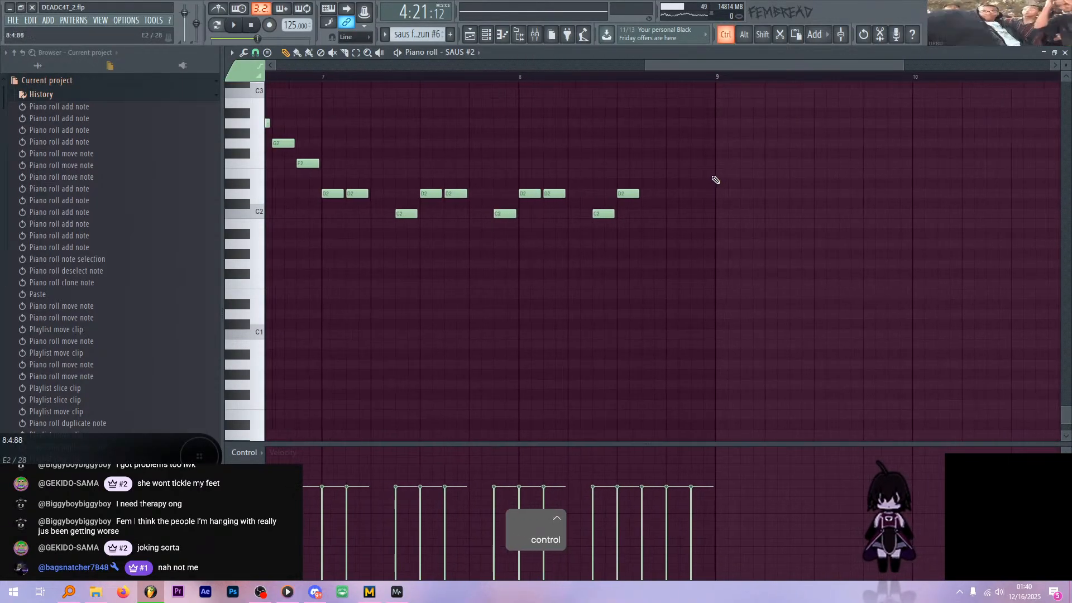
scroll(670, 167, "up", 2, "ctrl")
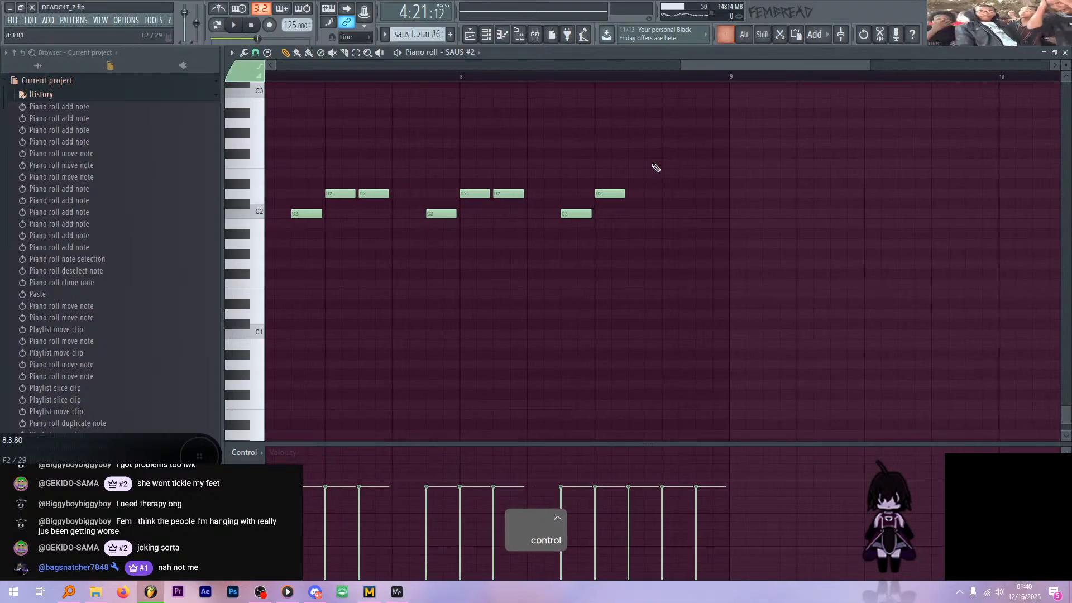
scroll(648, 154, "up", 3)
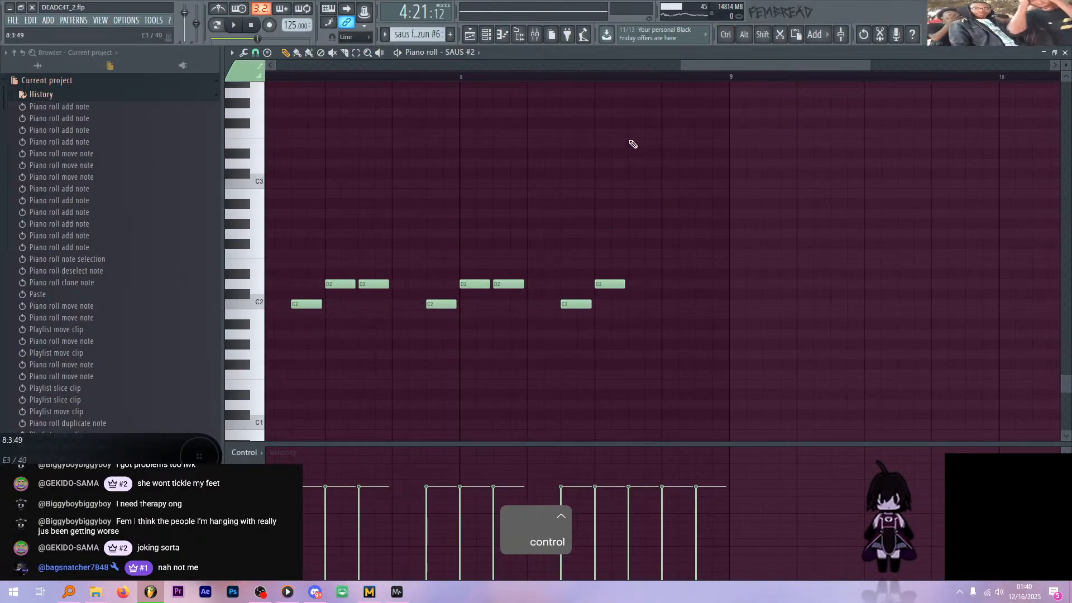
scroll(634, 148, "up", 3)
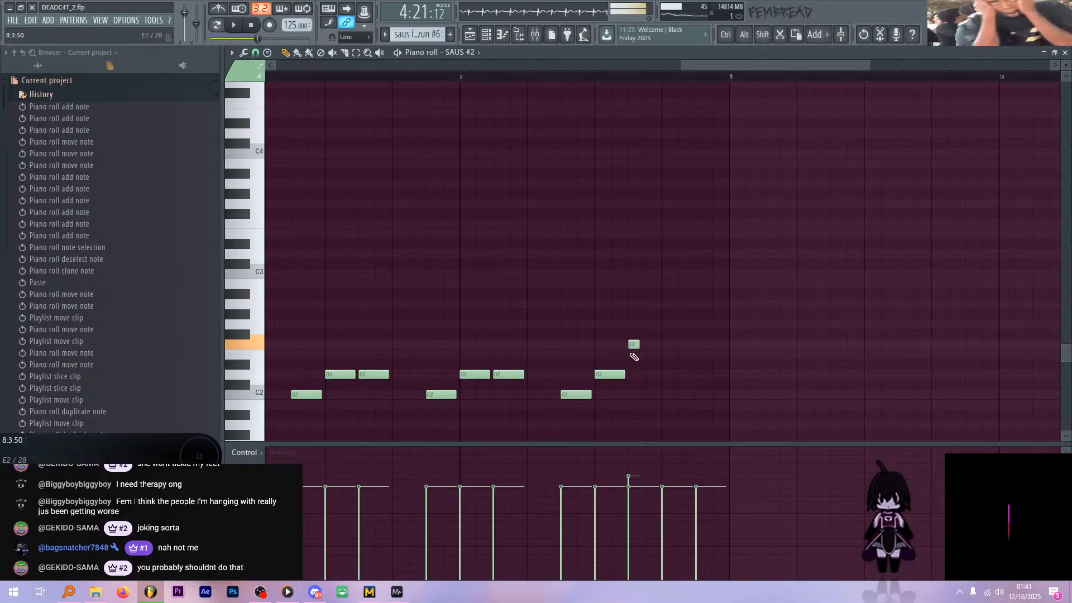
left_click(613, 384)
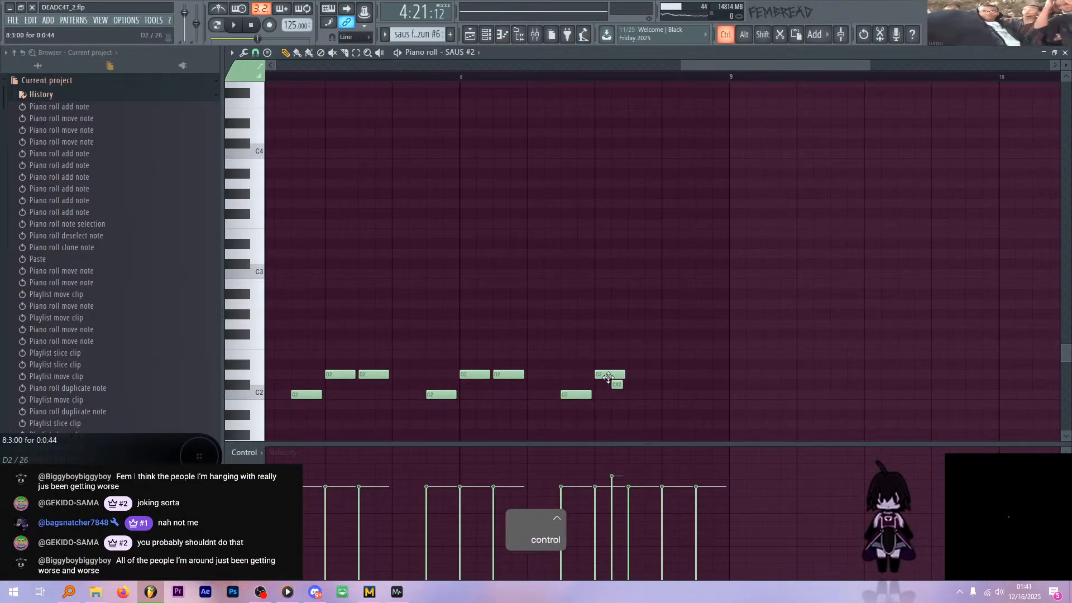
key("ctrl+z")
left_click(624, 355)
left_click_drag(623, 355, 626, 342)
left_click(663, 324)
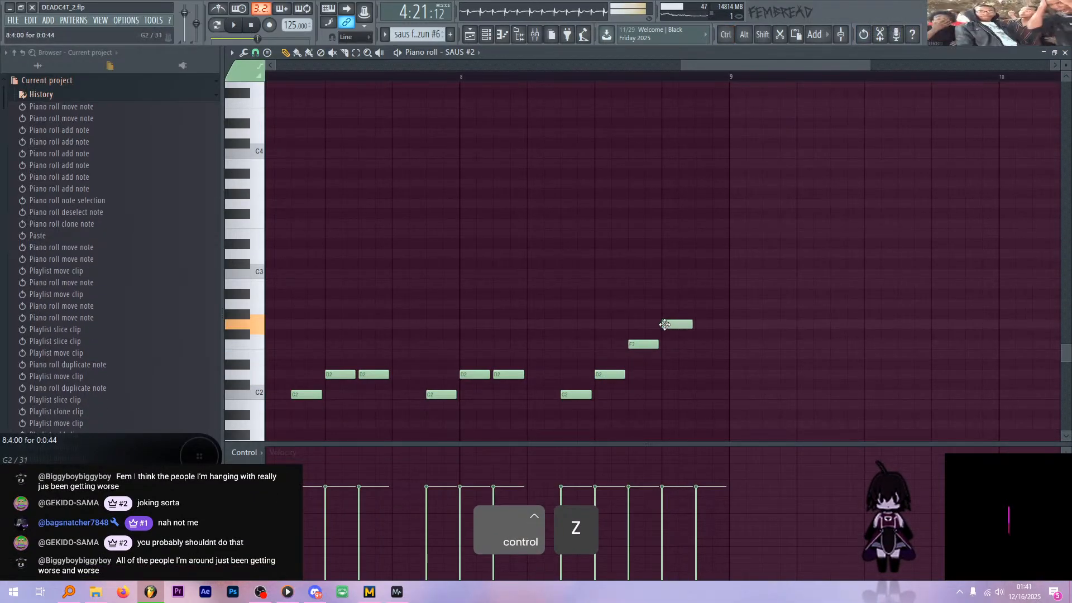
left_click_drag(698, 316, 667, 345)
- Audition the new bar 8 notes and play the revised SAUS #2 part in the song
right_click(662, 311, "alt")
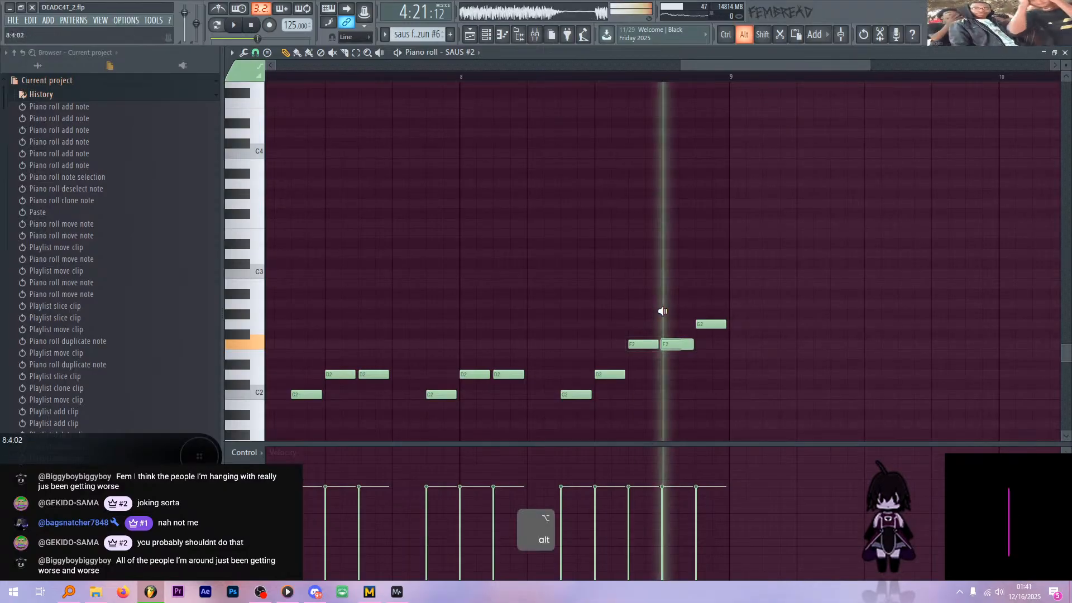
scroll(656, 227, "up", 2)
scroll(659, 230, "up", 2)
left_click(461, 79)
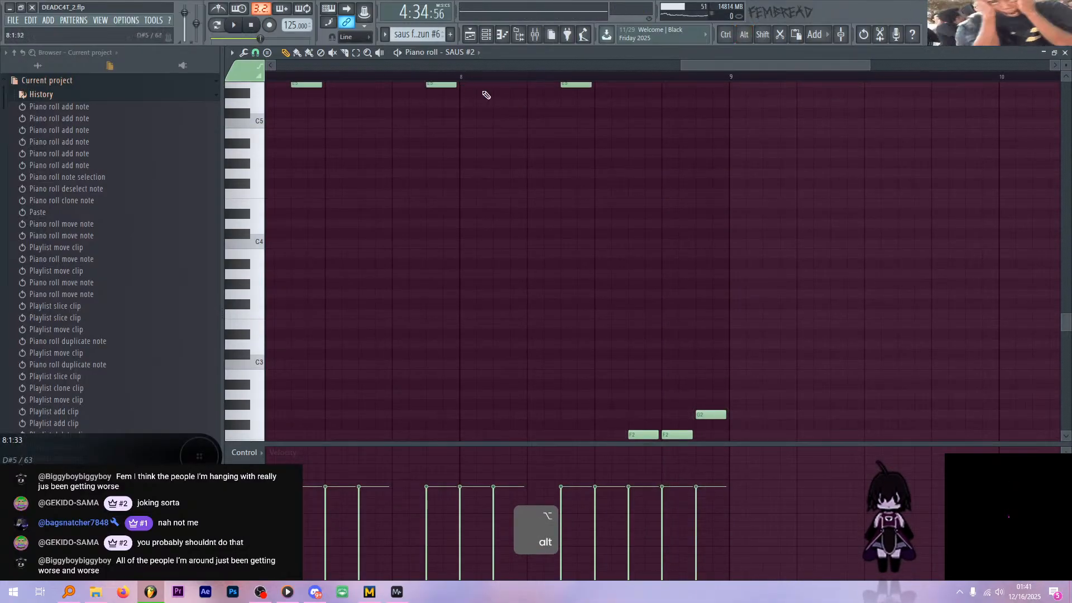
scroll(597, 194, "down", 2, "ctrl")
scroll(598, 194, "down", 2, "ctrl")
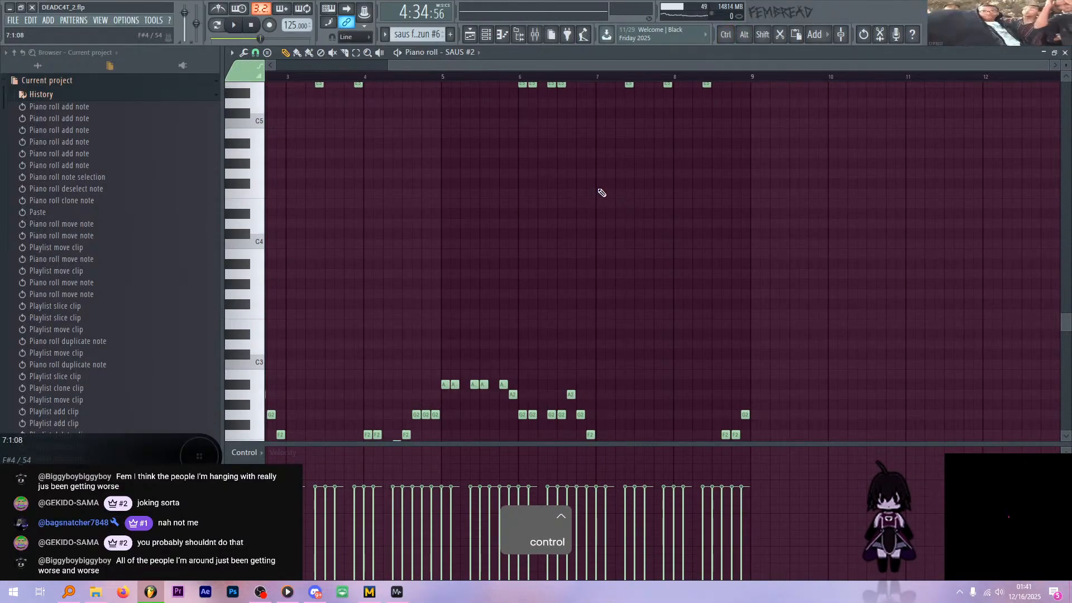
key("alt+Tab")
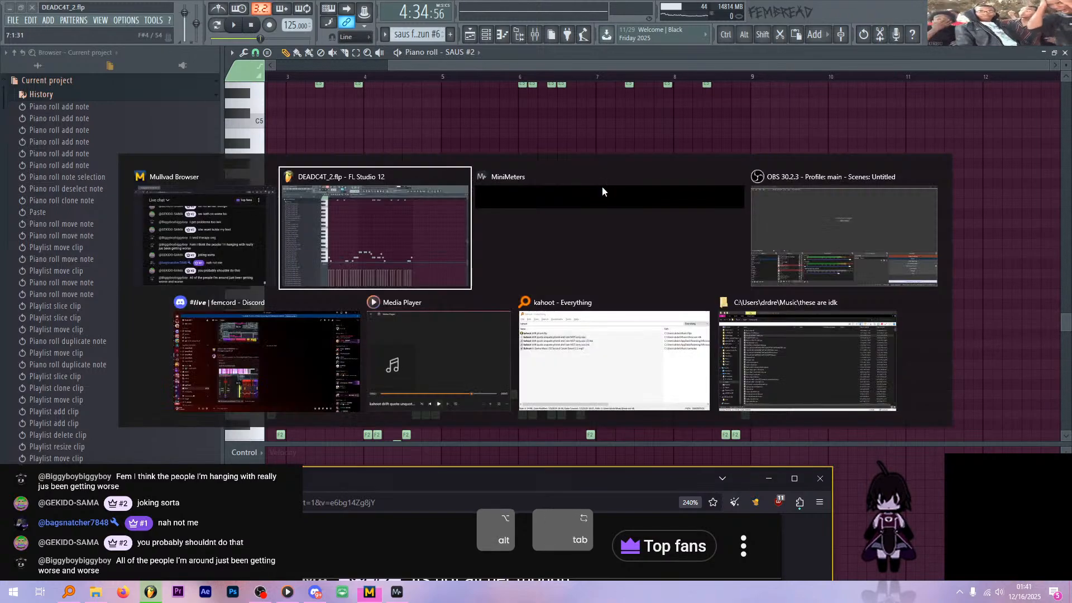
key("space")
key("space")
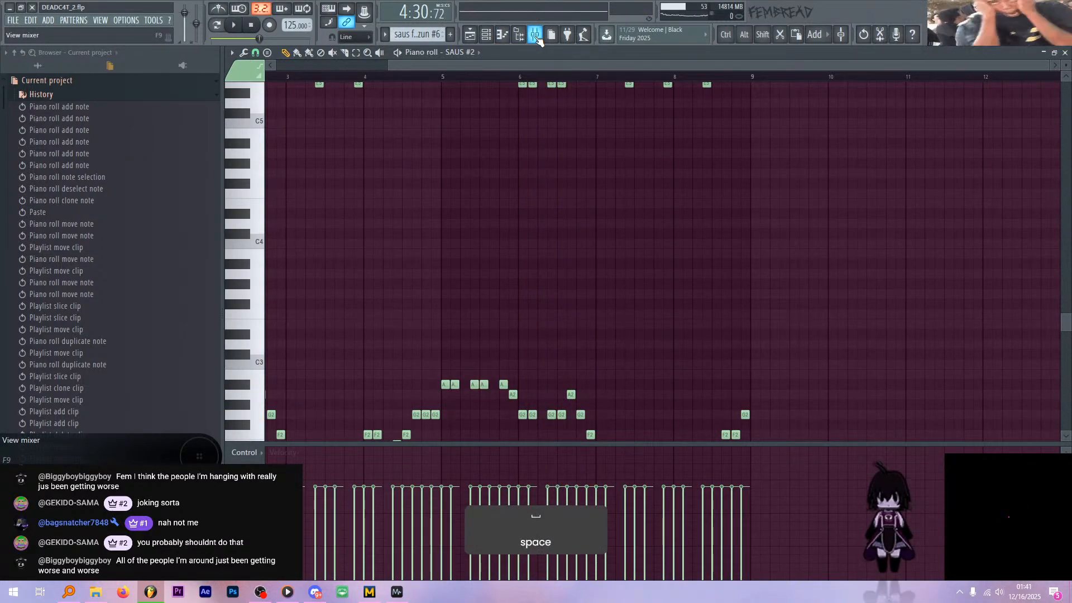
left_click(454, 75)
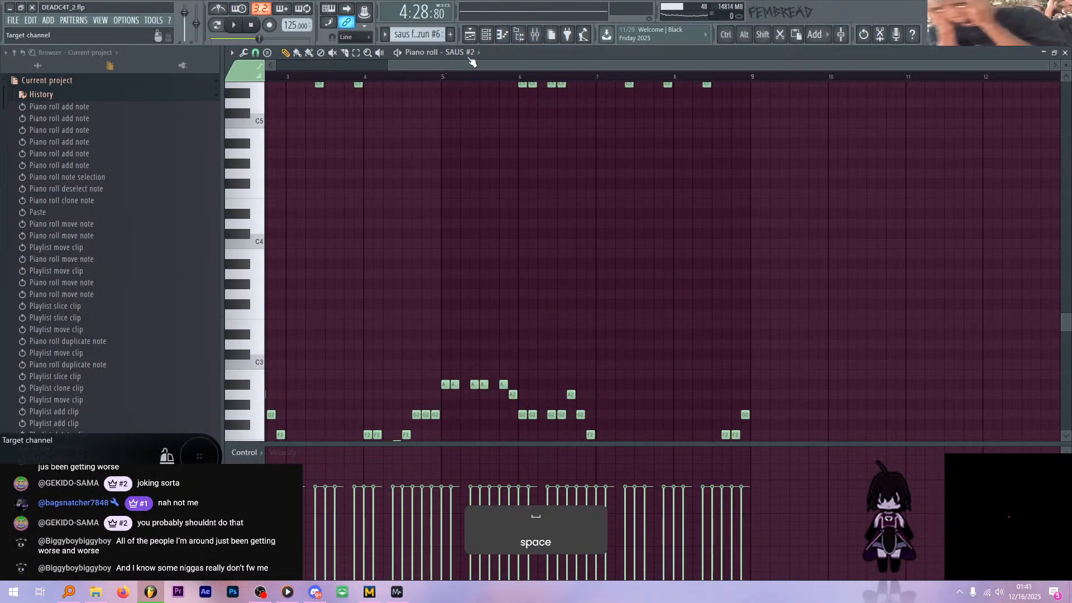
- Copy the SAUS #2 channel's notes into the SAUS channel and play the result
left_click(486, 34)
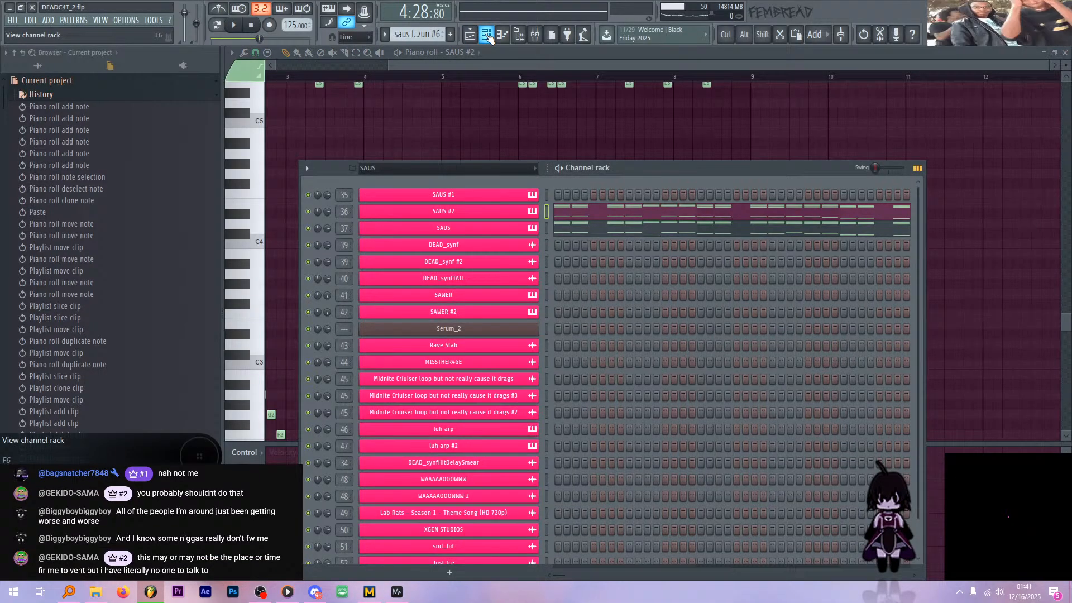
left_click_drag(566, 574, 602, 333)
key("ctrl+c")
left_click(547, 228)
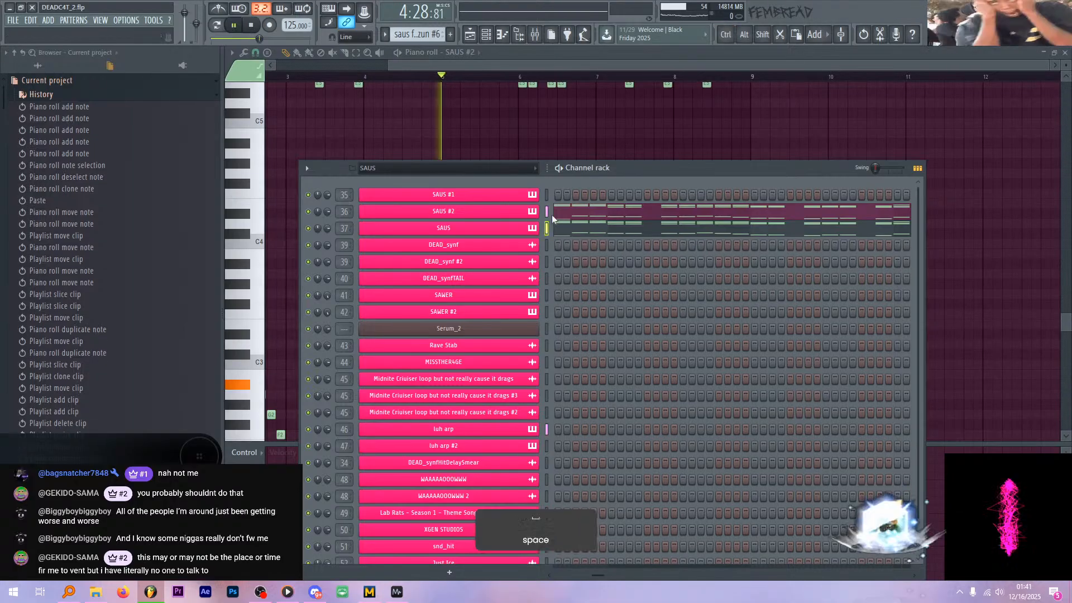
key("space")
key("space")
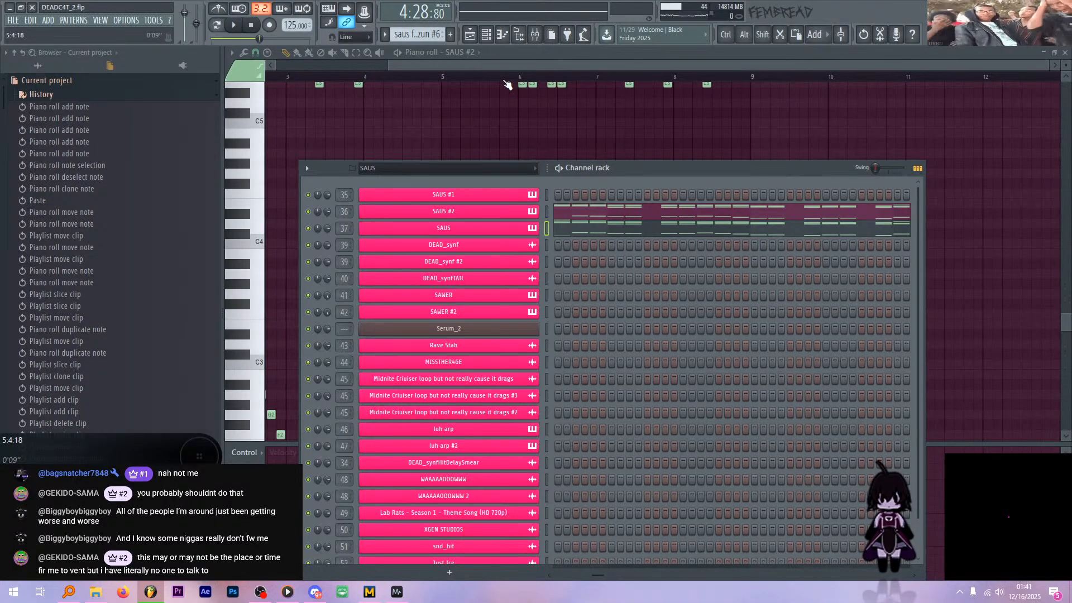
- Close the channel rack and look over the SAUS #2 chords and bass notes across all eight bars
key("alt+Tab")
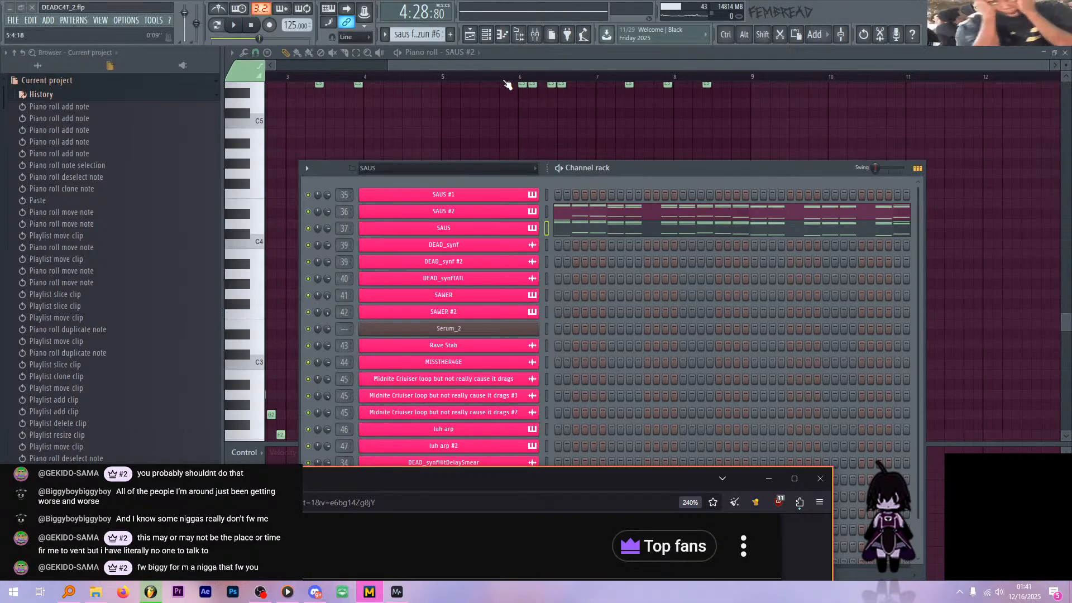
left_click(439, 55)
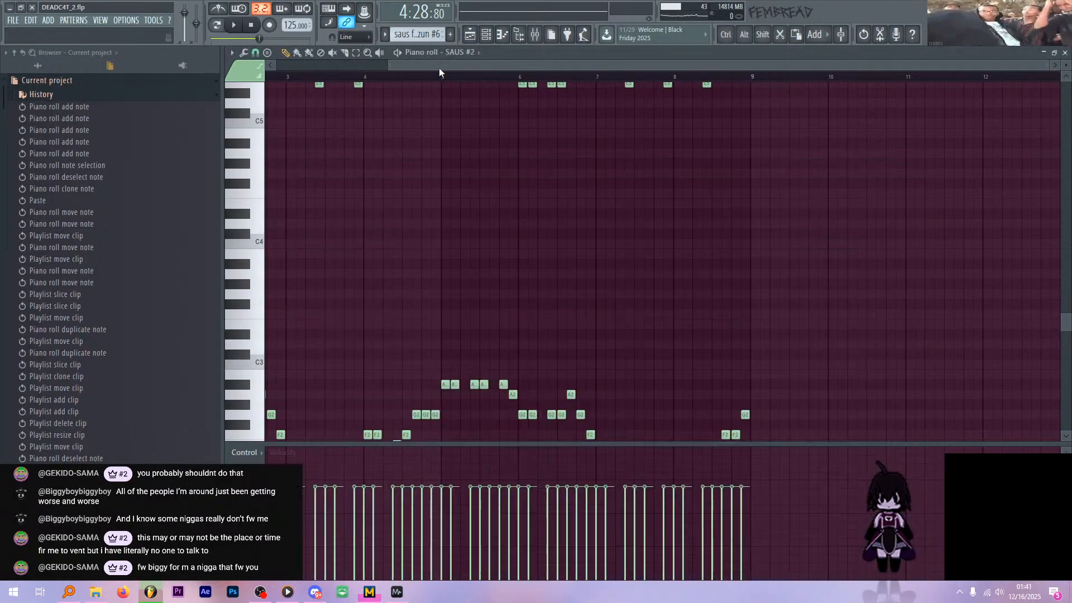
scroll(489, 142, "up", 5)
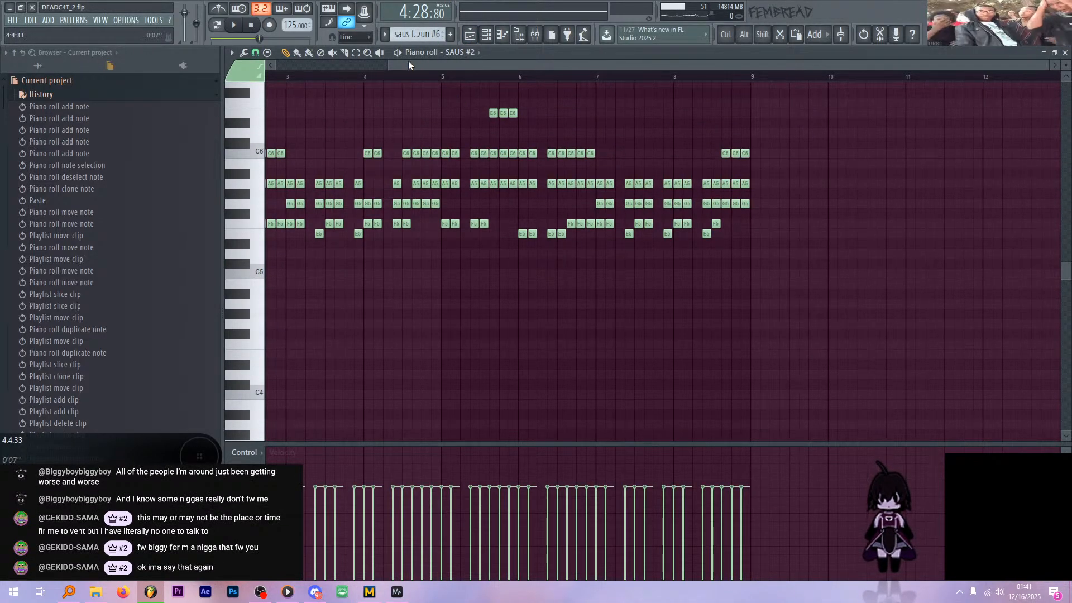
left_click_drag(387, 66, 274, 67)
scroll(361, 176, "down", 10)
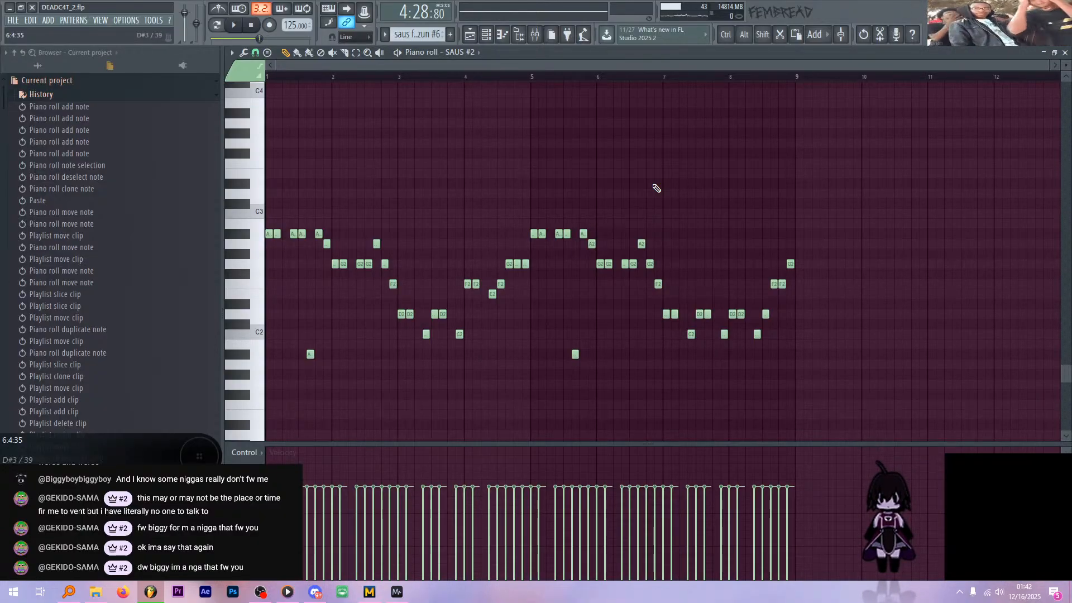
scroll(656, 188, "up", 10)
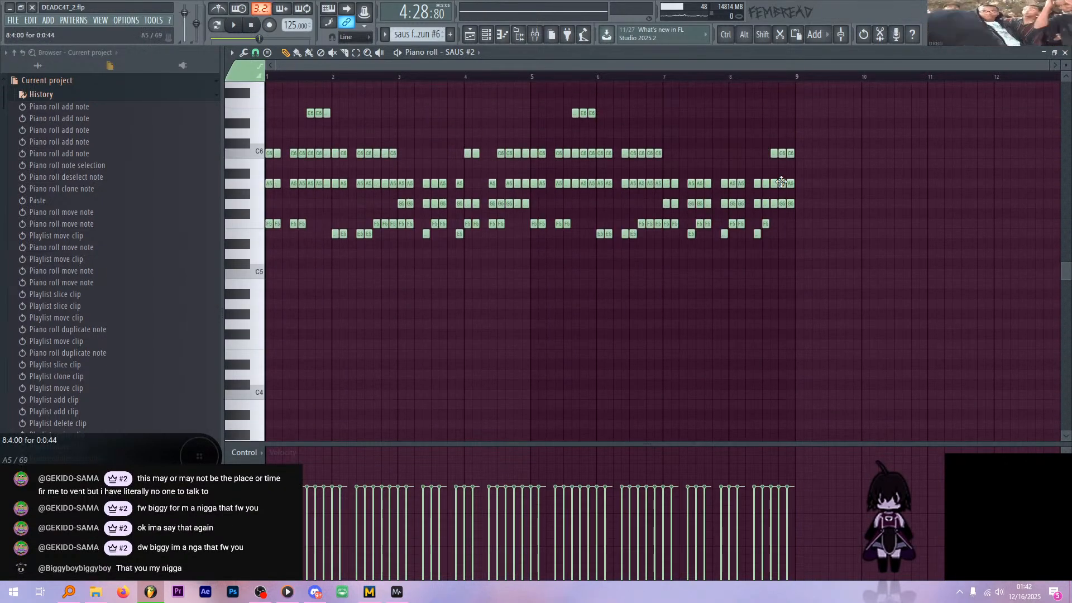
scroll(822, 183, "down", 2)
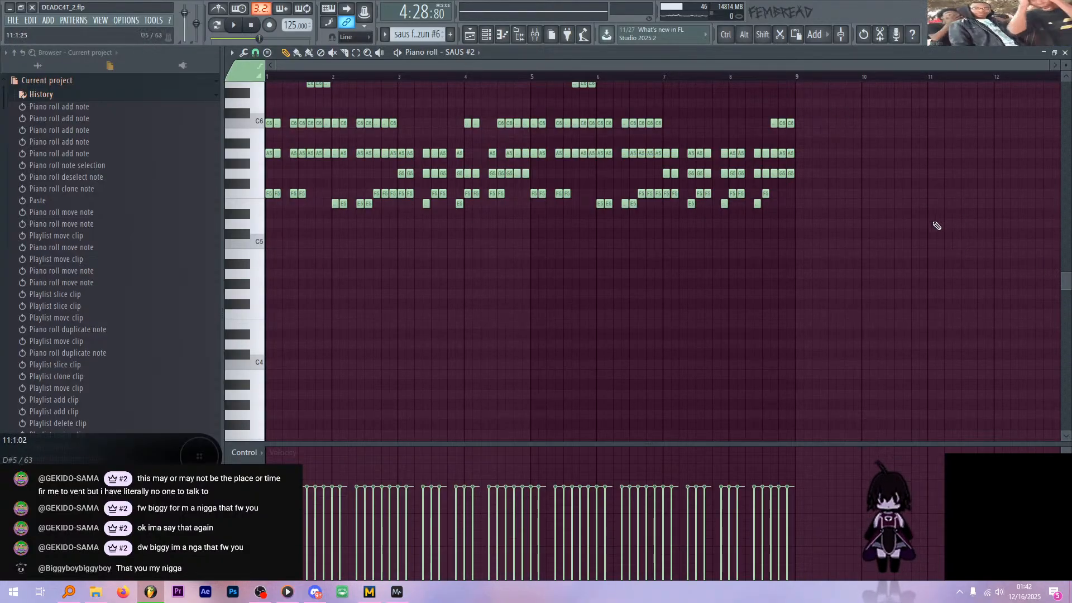
scroll(909, 146, "down", 3, "ctrl")
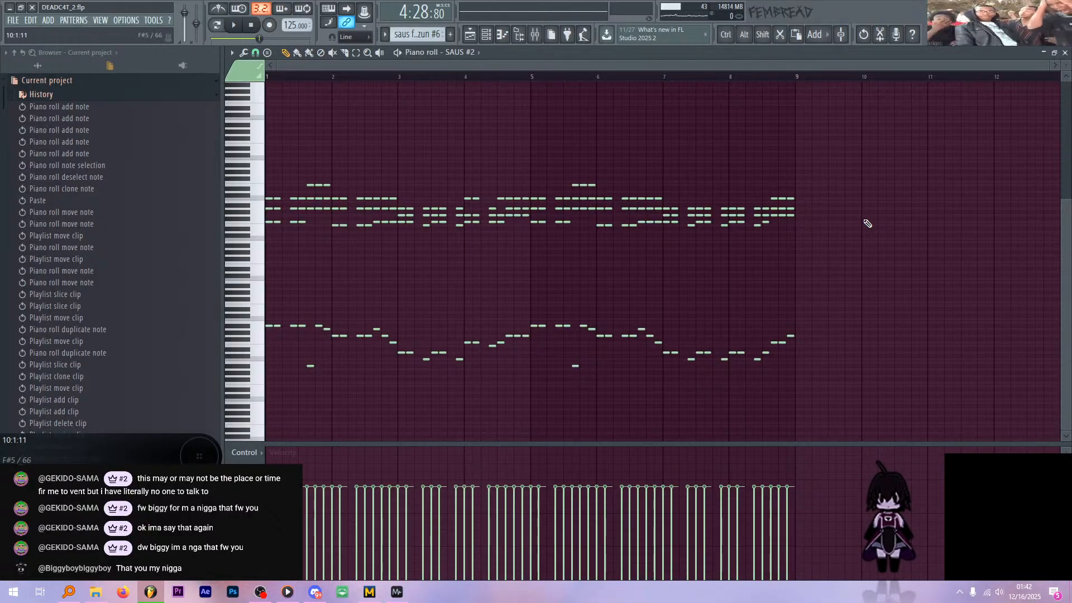
- In the playlist, cut off the overhanging end of the second "saus for no rezun #6" clip to match the "luh arp #3" clip below
left_click(472, 34)
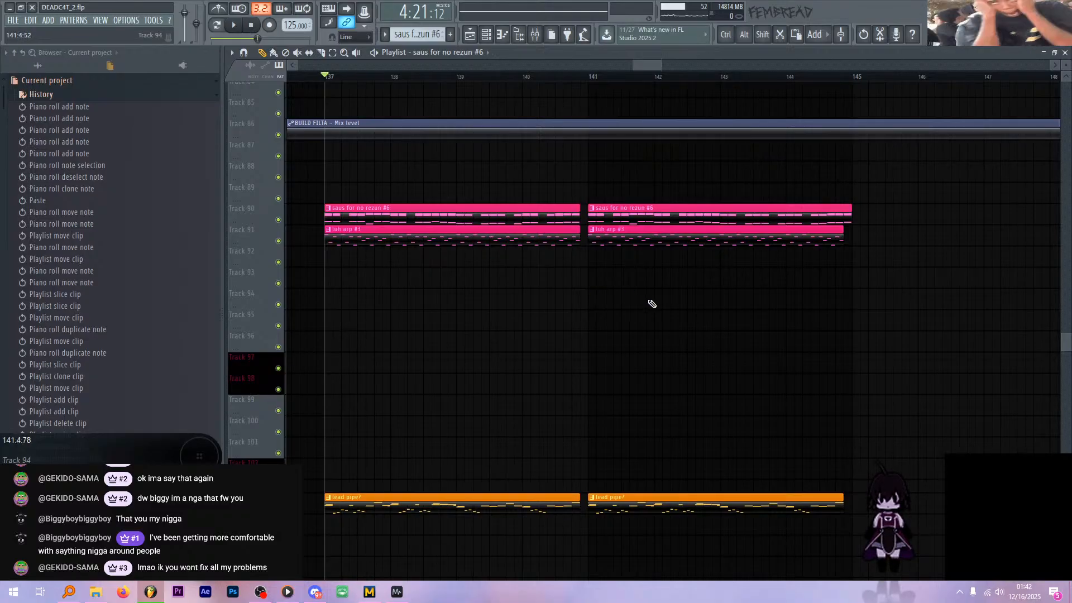
scroll(723, 301, "up", 5)
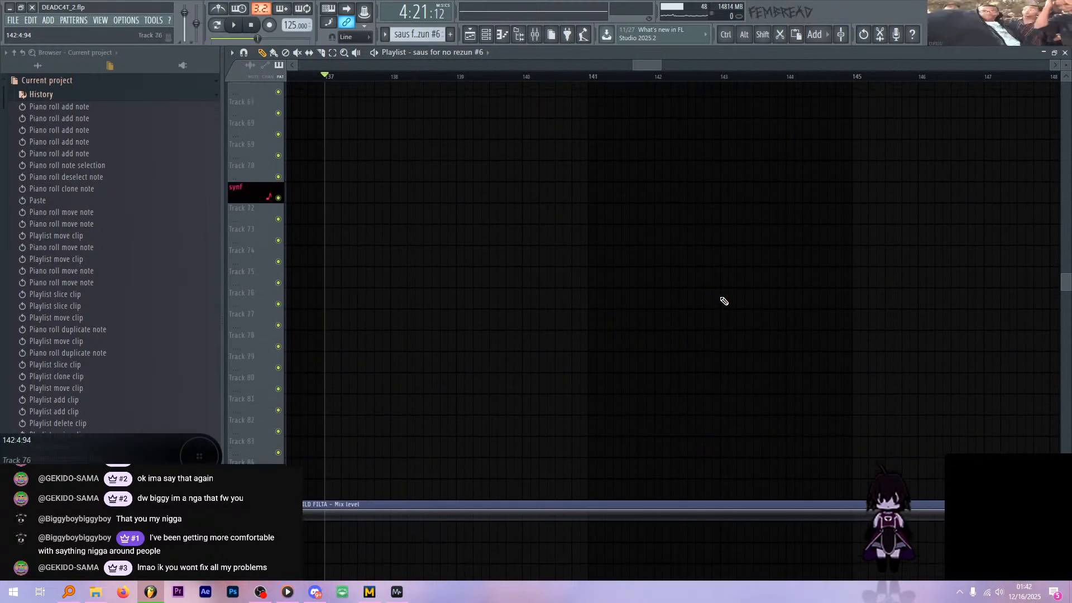
scroll(724, 308, "up", 6)
scroll(717, 346, "down", 9)
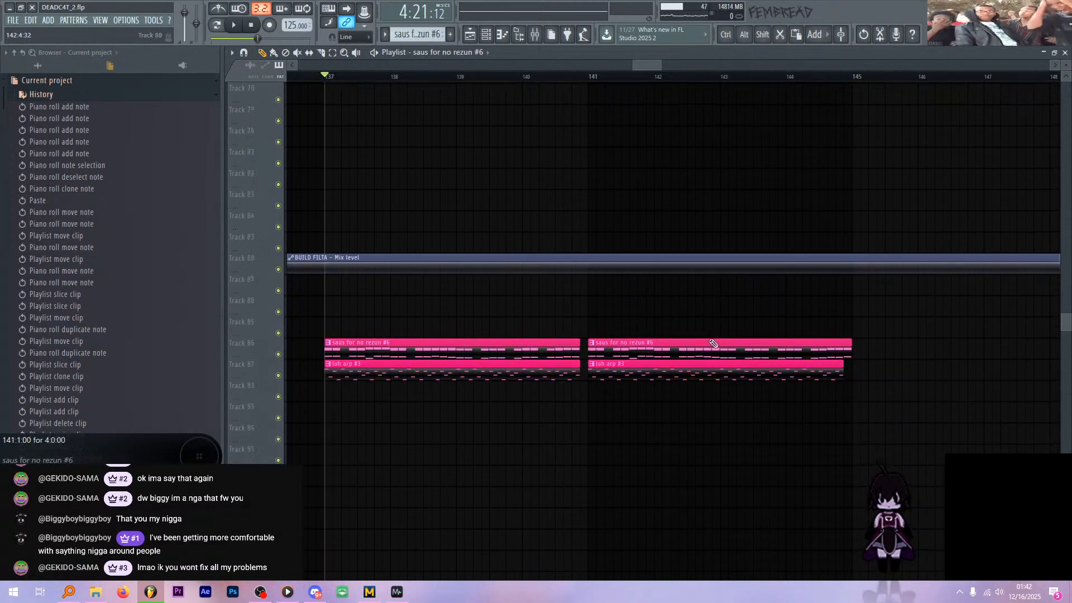
key("ctrl")
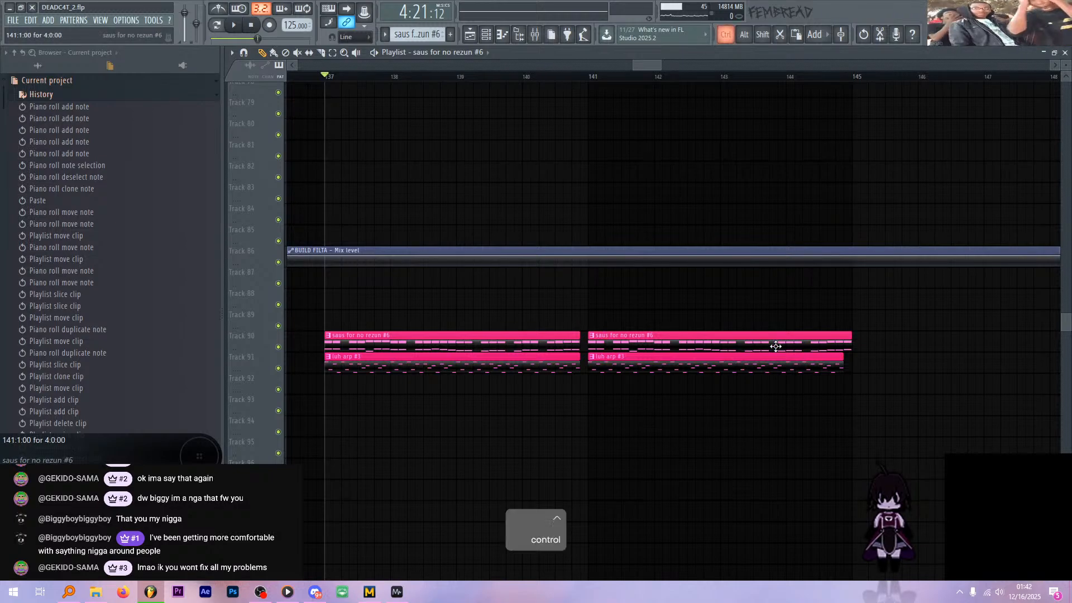
scroll(857, 358, "up", 2)
scroll(857, 360, "down", 2)
scroll(857, 367, "up", 5)
right_click(831, 345, "shift")
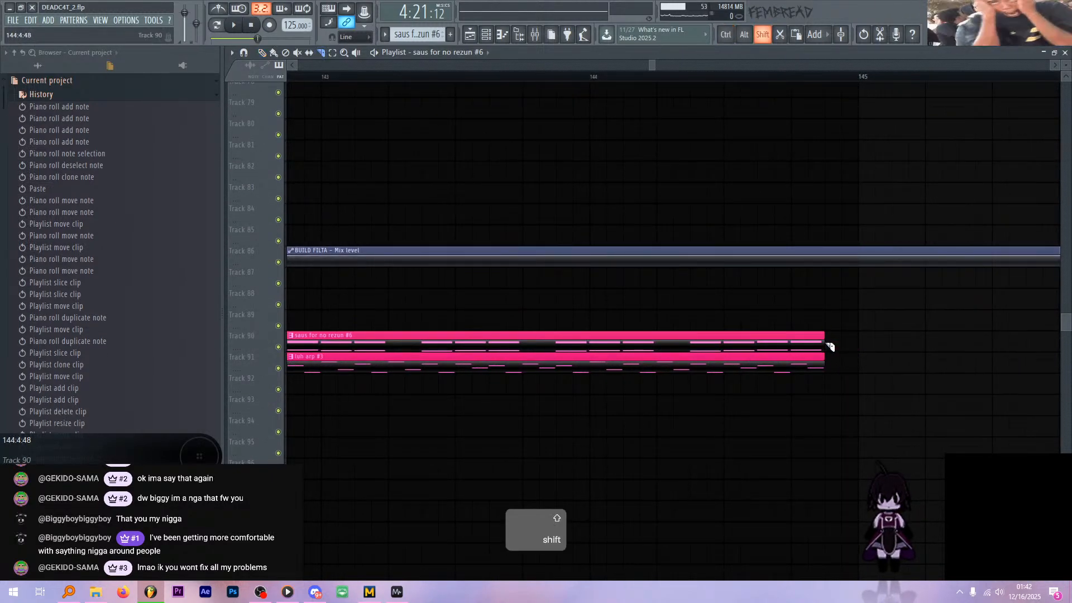
- During playback, duplicate the "saus for no rezun #6", "luh arp #3" and "lead pipe?" clips of bars 137 to 144 so they repeat from bar 145
key("space")
scroll(705, 382, "down", 8)
scroll(664, 329, "down", 3)
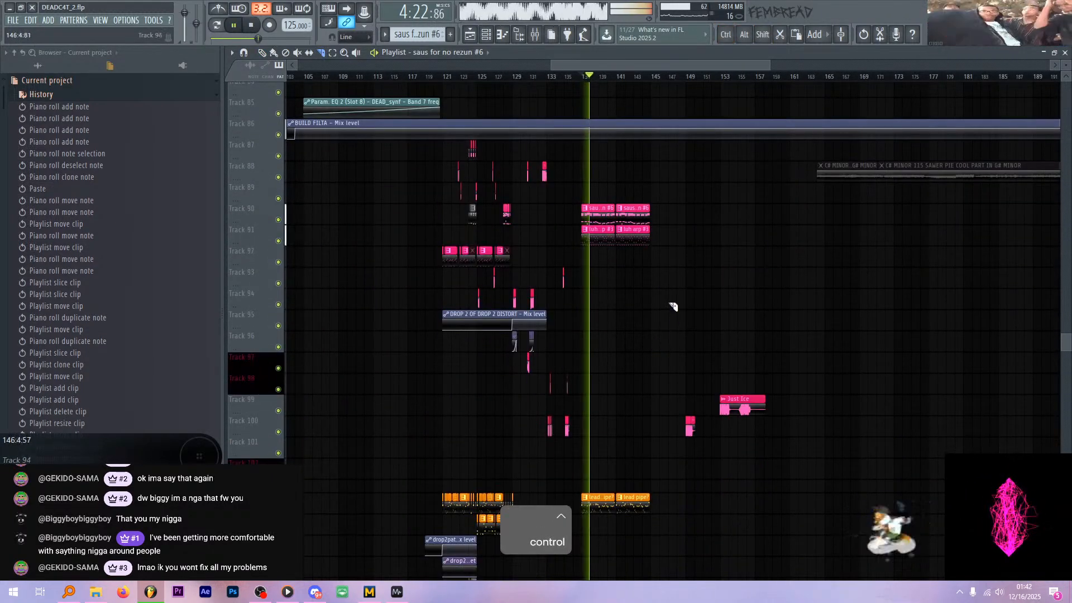
key("p")
scroll(670, 329, "down", 2)
scroll(665, 371, "up", 3)
left_click_drag(648, 425, 497, 422)
scroll(573, 372, "up", 5)
left_click_drag(664, 280, 522, 241)
scroll(525, 310, "up", 1)
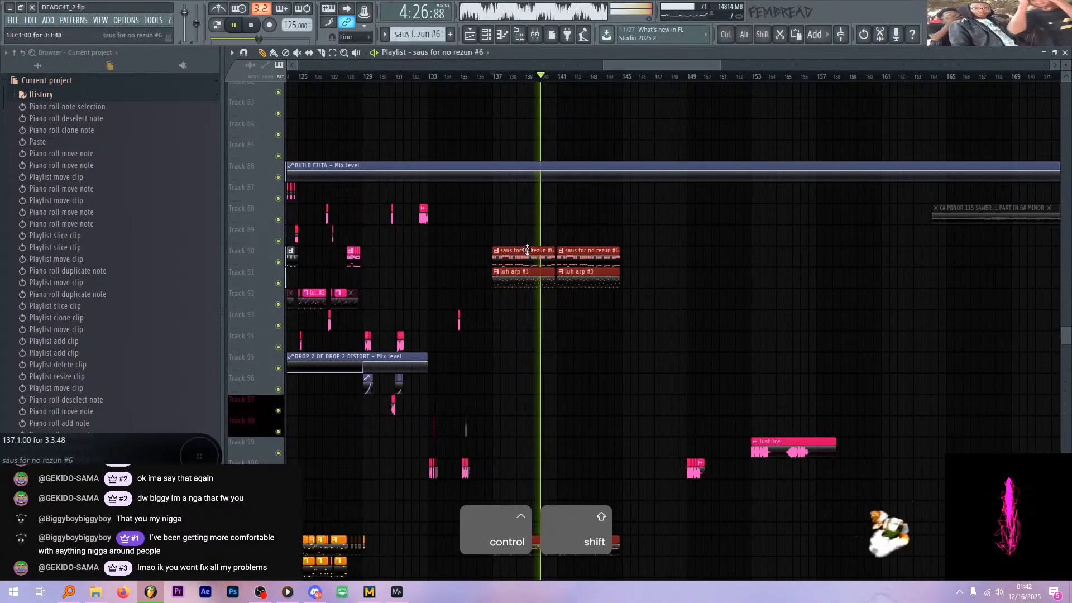
key("ctrl+b")
scroll(719, 352, "down", 1)
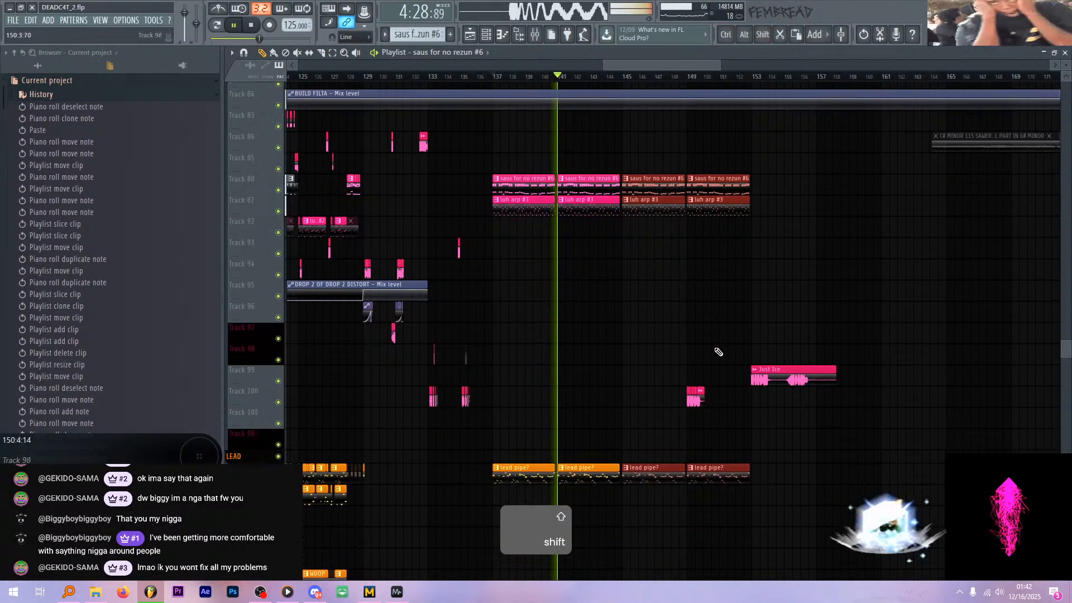
- Move the short audio clip on track 100 from bar 149 to about bar 154, beneath the Just Ice clip
scroll(719, 351, "up", 5, "ctrl")
scroll(515, 376, "down", 3, "ctrl")
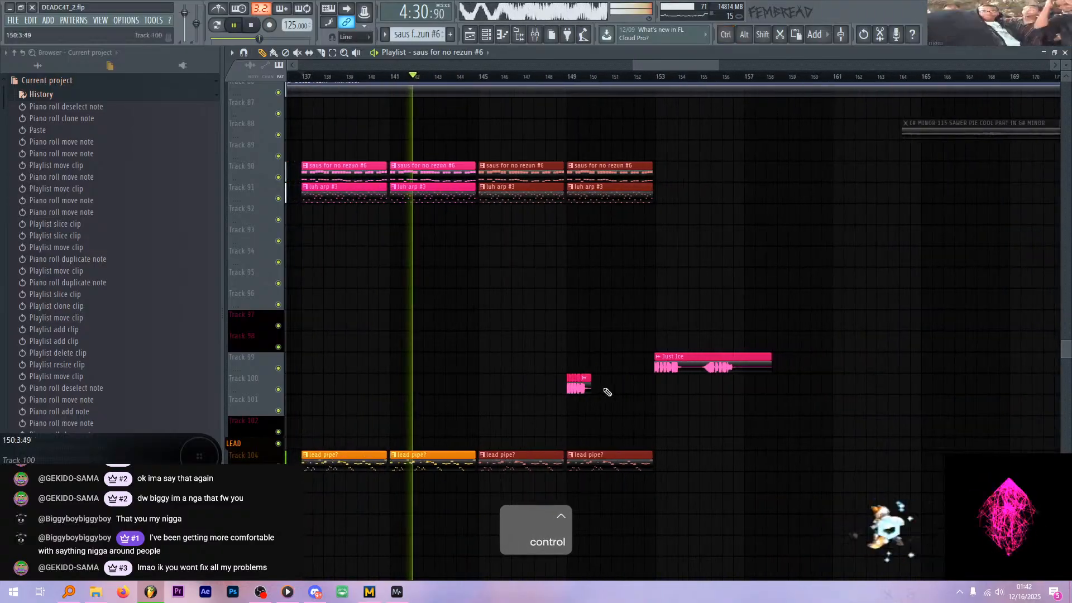
left_click_drag(649, 411, 710, 391)
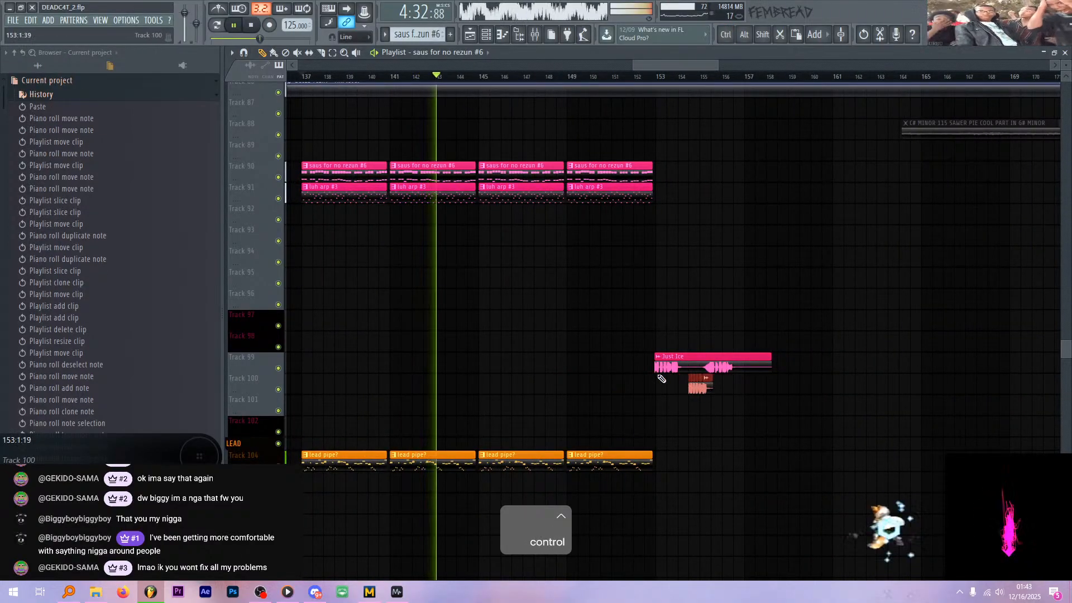
scroll(614, 372, "up", 2)
scroll(536, 335, "down", 2)
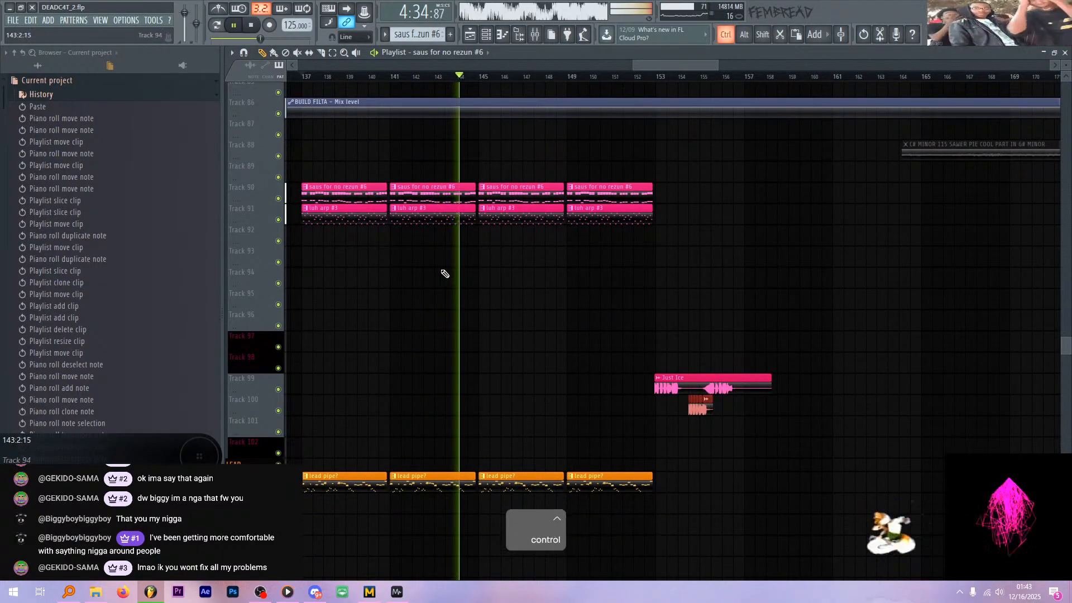
- Play the song from bar 141 and again from bar 143 to hear the arrangement
scroll(478, 277, "up", 3, "ctrl")
scroll(531, 285, "down", 2, "ctrl")
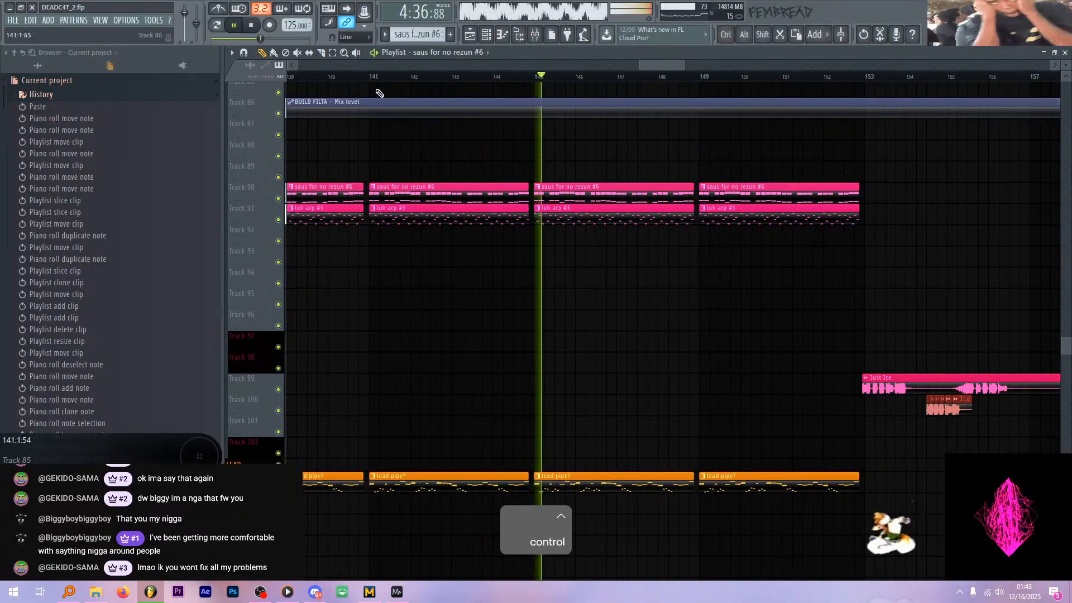
key("space")
left_click(371, 76)
key("space")
key("space")
left_click(453, 77)
key("space")
scroll(484, 246, "up", 3, "ctrl")
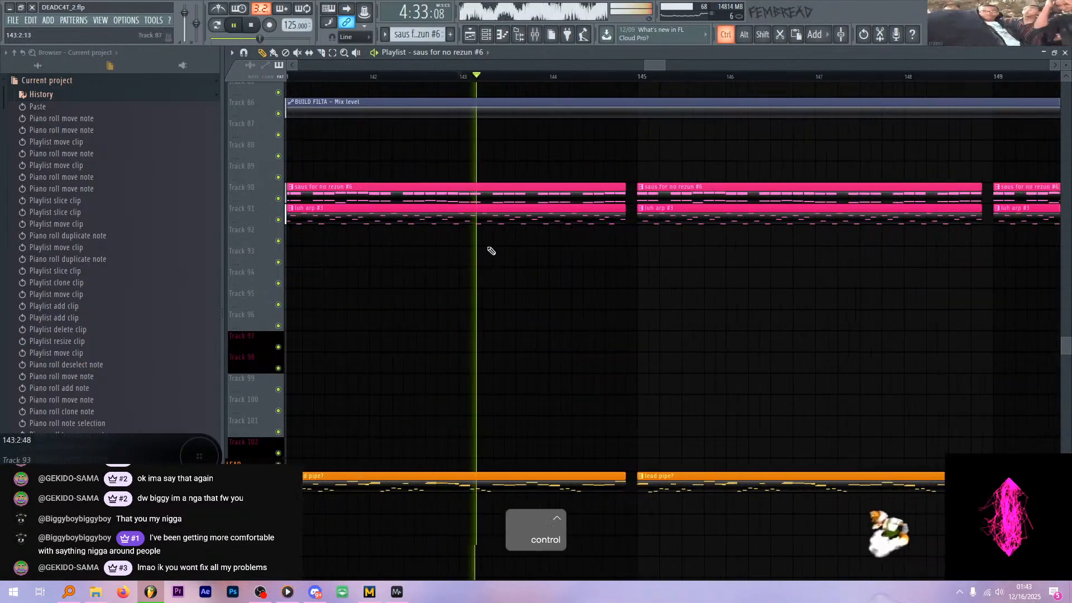
key("space")
key("space")
- Open the vibro_lead notes of the "lead pipe?" pattern, play them briefly and view all four bars
double_click(507, 479)
key("space")
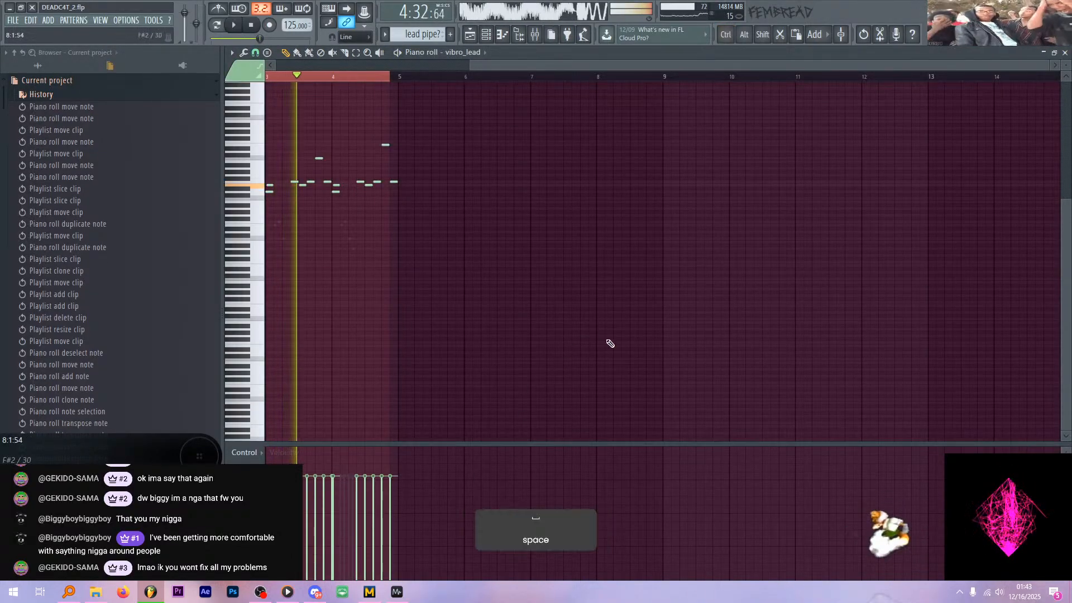
key("space")
scroll(488, 270, "up", 2, "ctrl")
key("space")
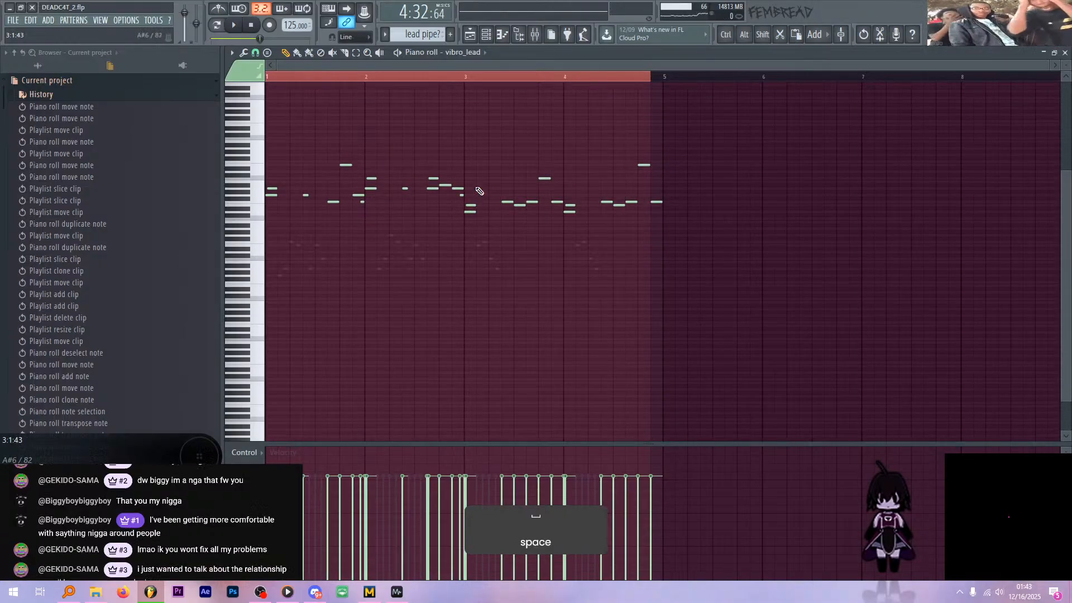
key("ctrl")
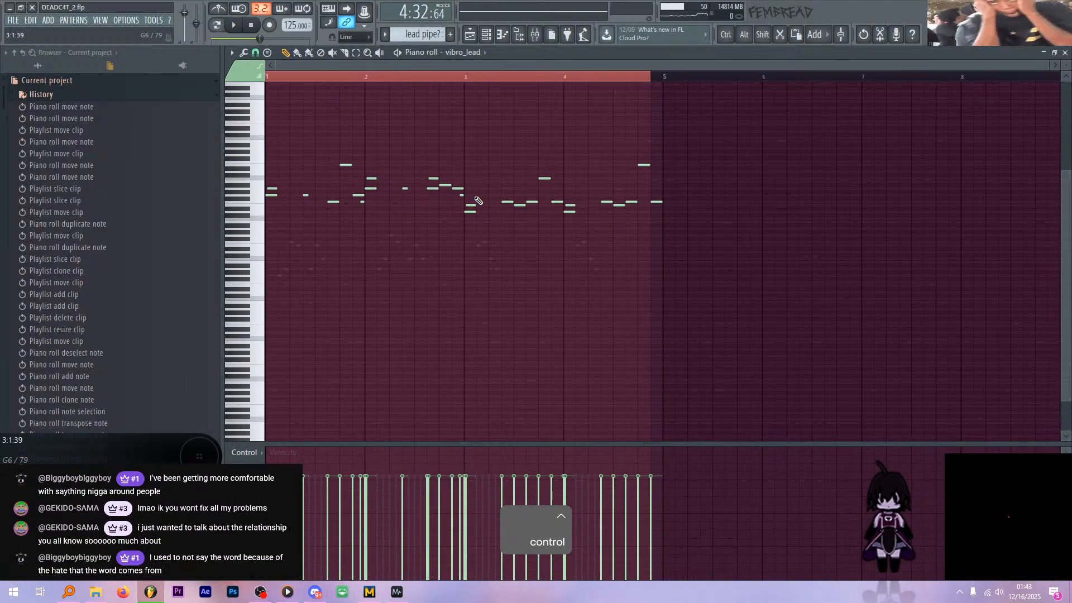
key("alt+Tab")
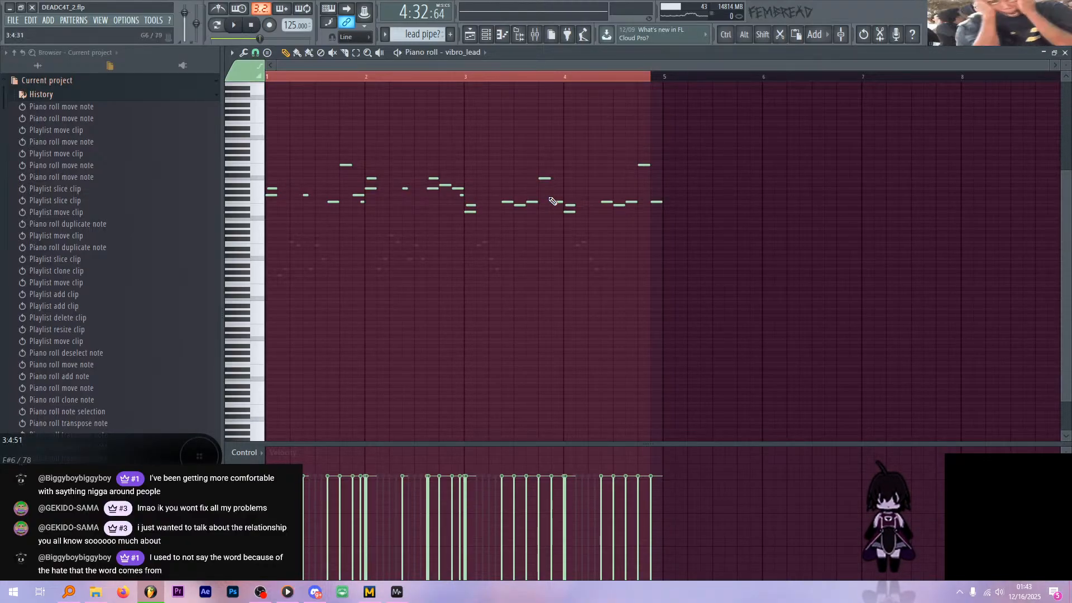
- Select the first half of bar 3 in the vibro_lead notes and inspect the melody there
scroll(500, 137, "up", 3)
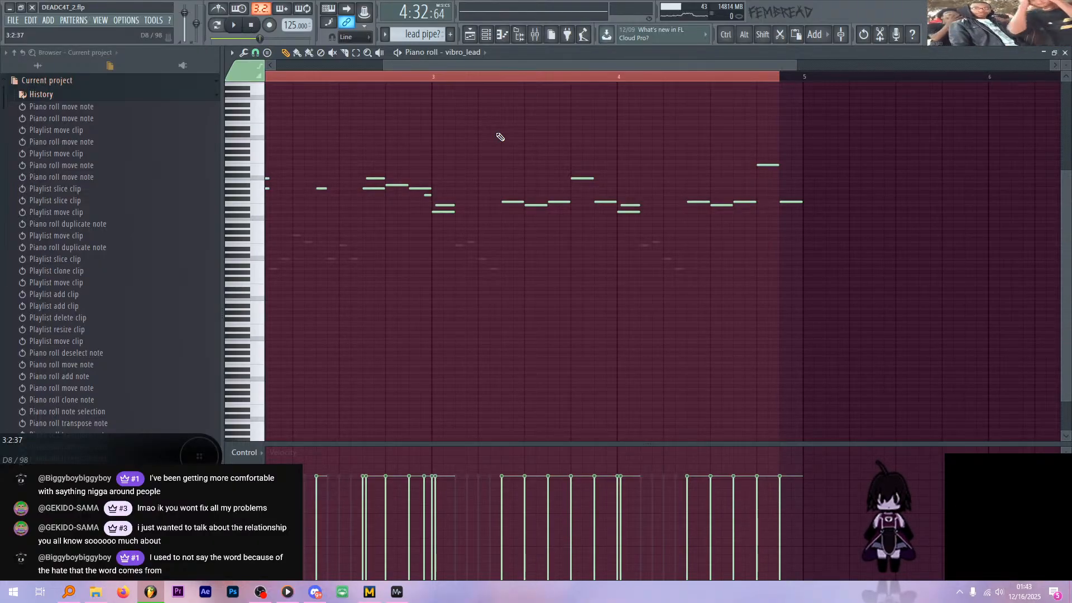
scroll(423, 118, "up", 2, "ctrl")
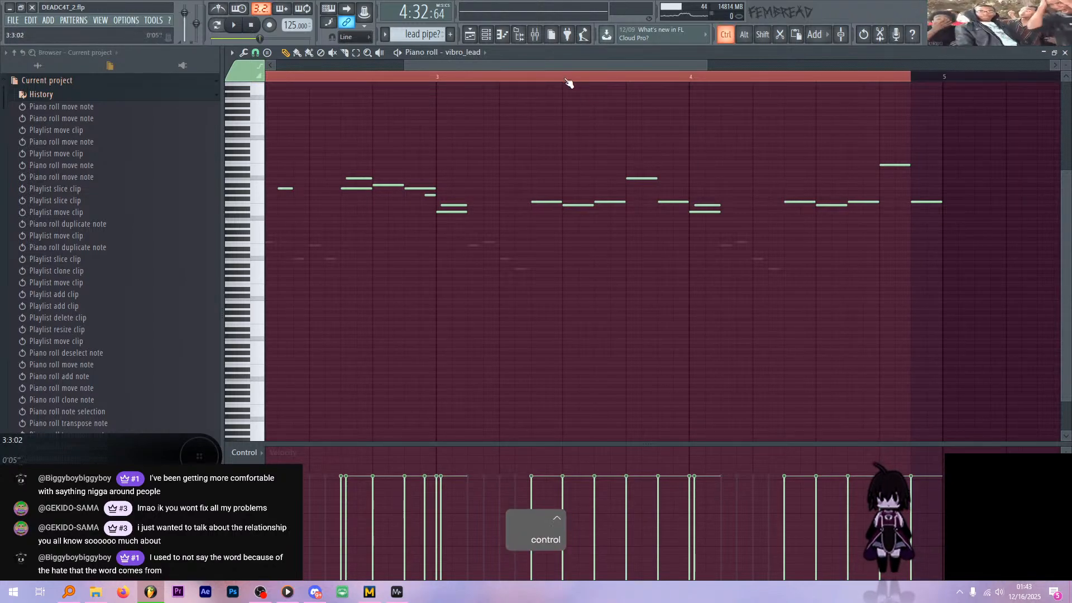
left_click_drag(564, 79, 440, 82)
scroll(525, 134, "down", 2, "ctrl")
scroll(517, 97, "up", 2, "ctrl")
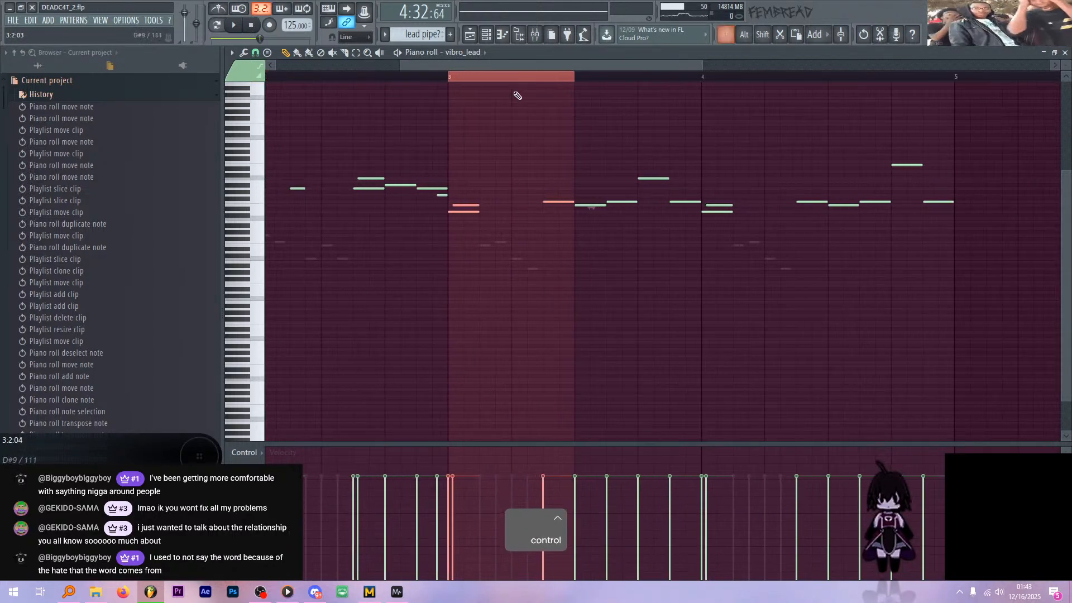
left_click(495, 34)
left_click(495, 34)
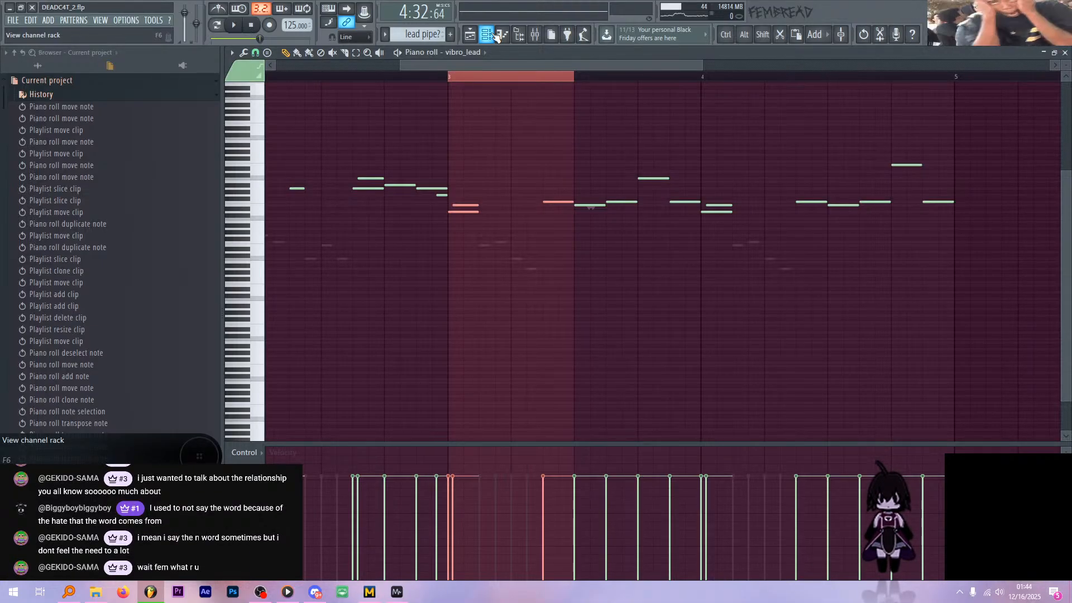
scroll(466, 140, "up", 2)
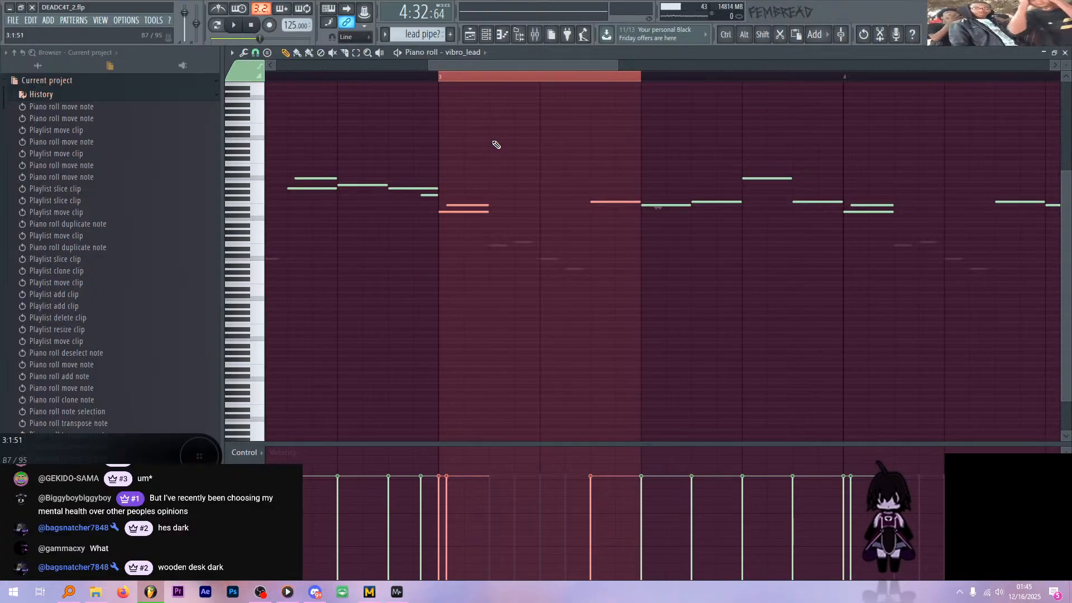
scroll(546, 162, "down", 5)
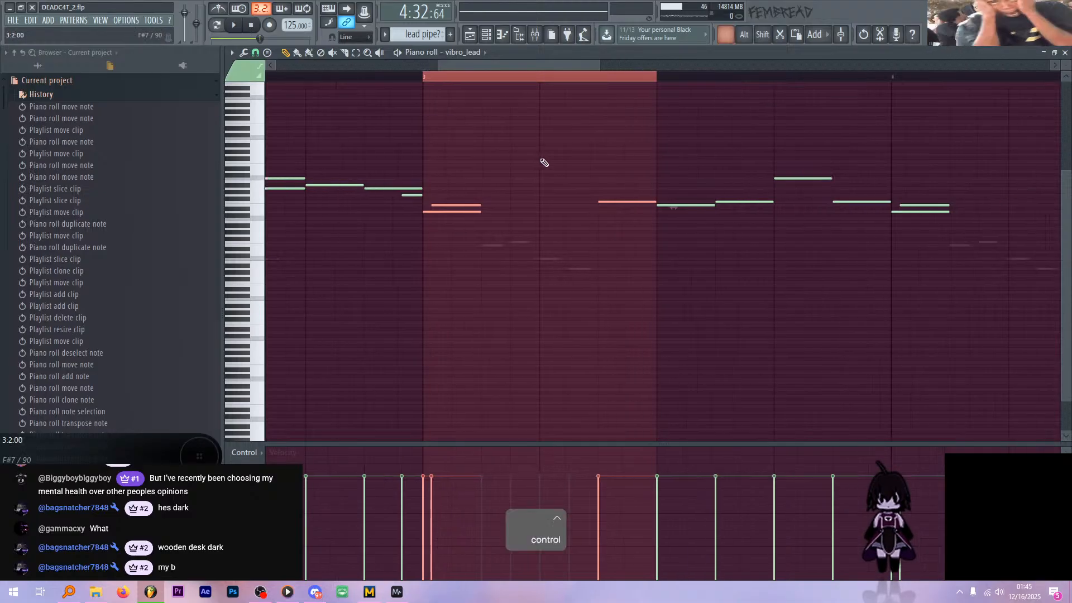
- Return to the playlist and play the song from bar 137 while viewing the lead clips, then stop
left_click(478, 37)
scroll(622, 127, "down", 3)
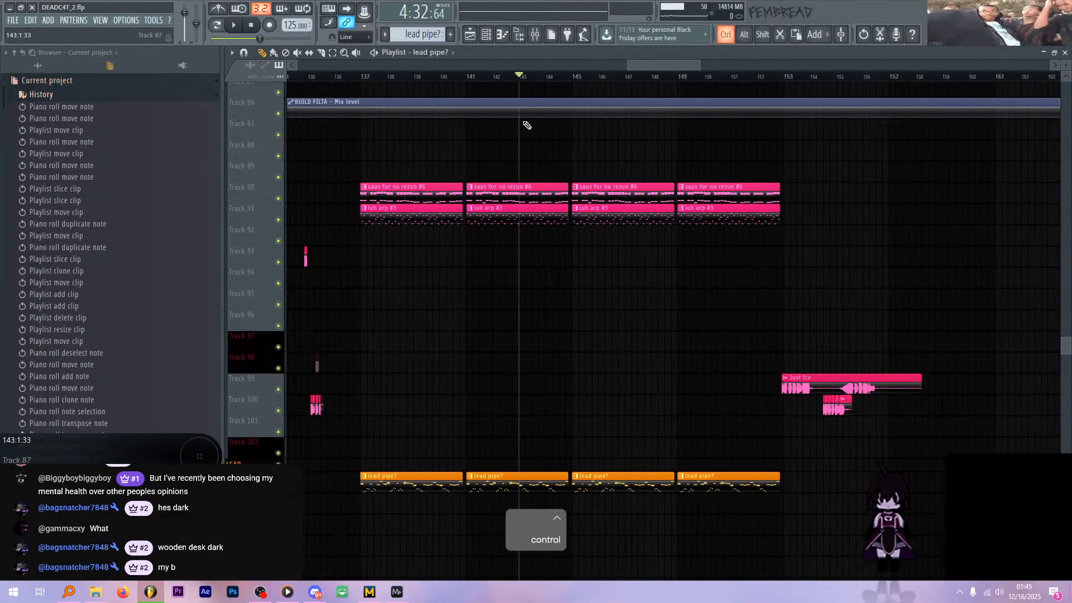
left_click(377, 79)
scroll(594, 136, "down", 4)
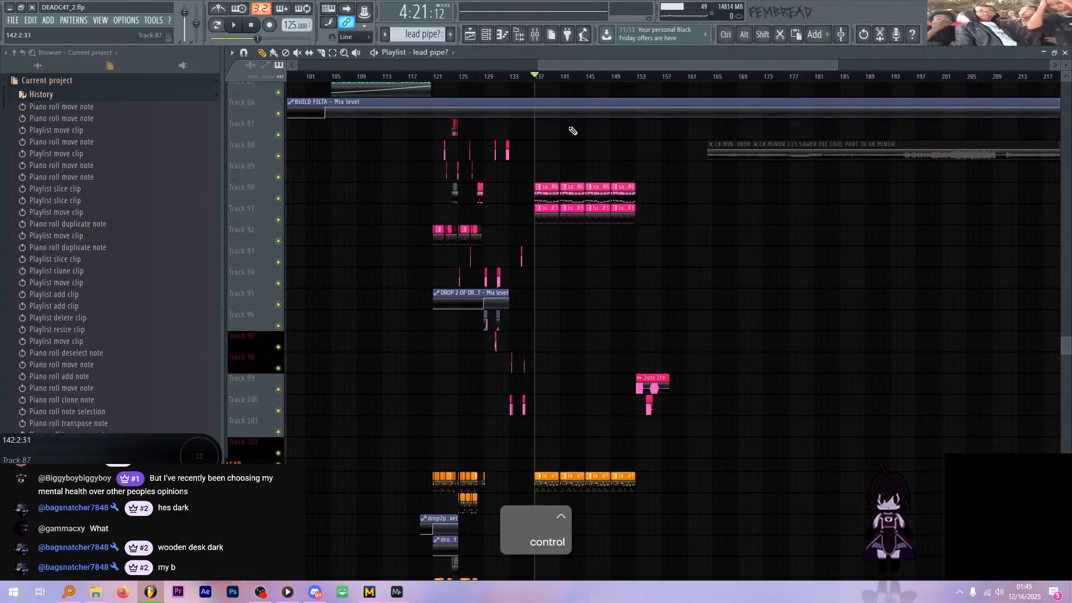
key("space")
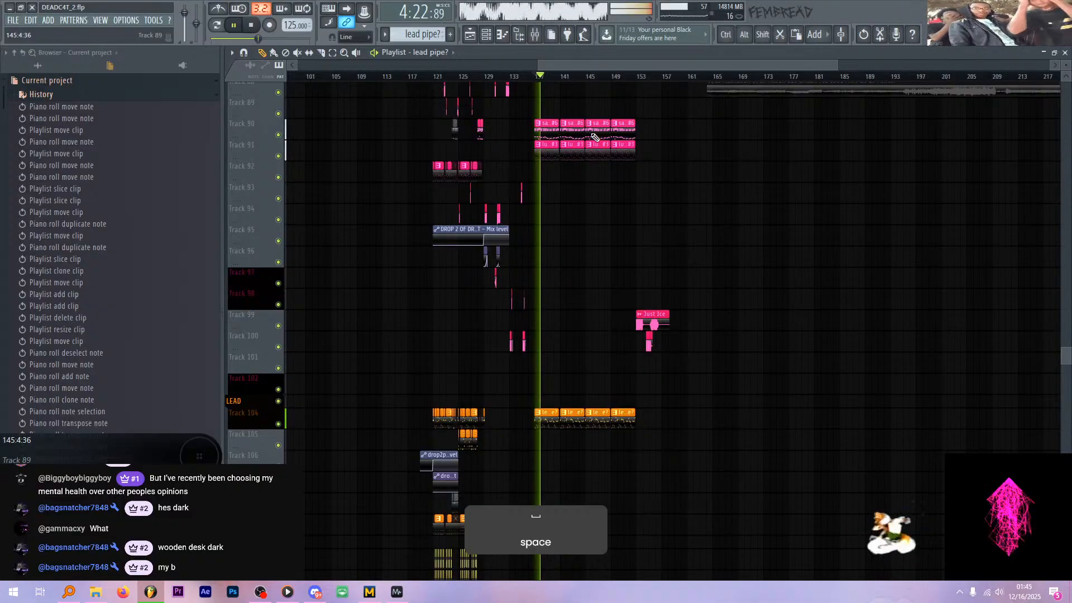
scroll(605, 239, "down", 4)
scroll(604, 238, "up", 5)
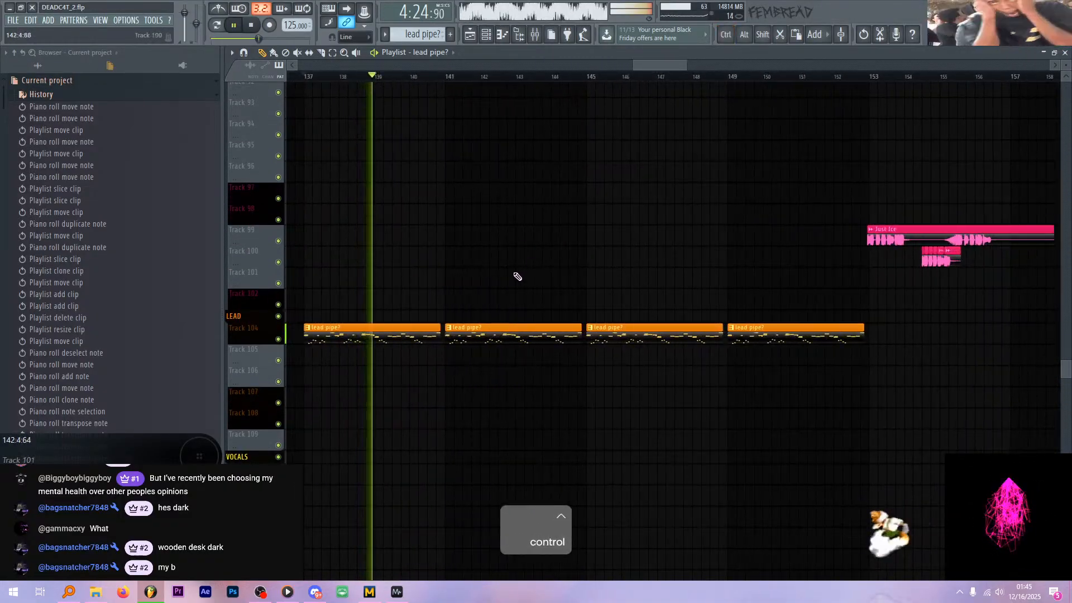
key("space")
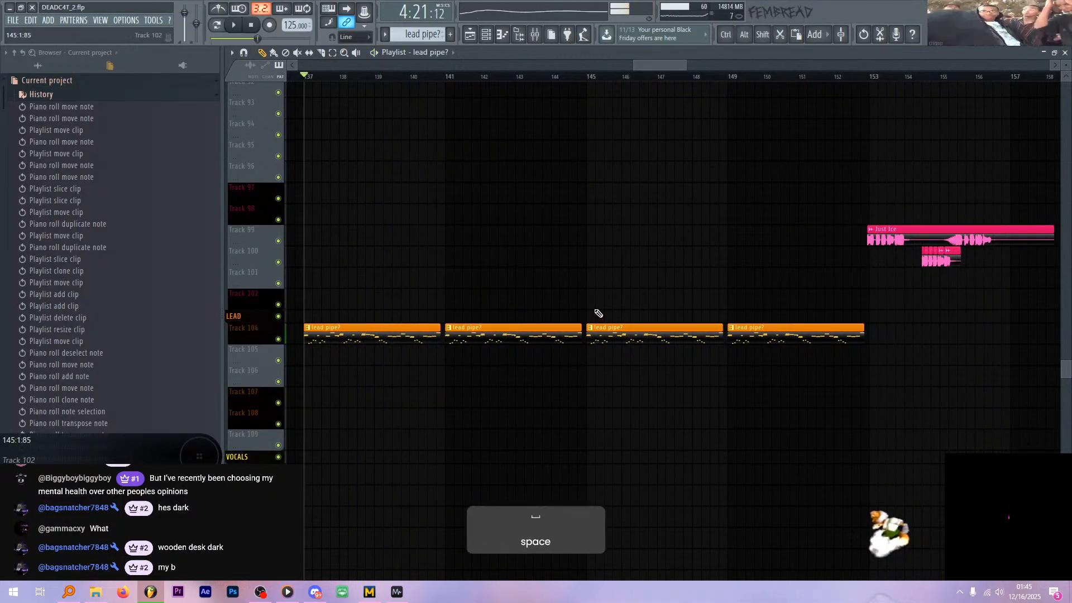
- Look over the playlist's lead clips from bar 121 to bar 153
scroll(596, 313, "down", 4)
scroll(386, 311, "up", 5)
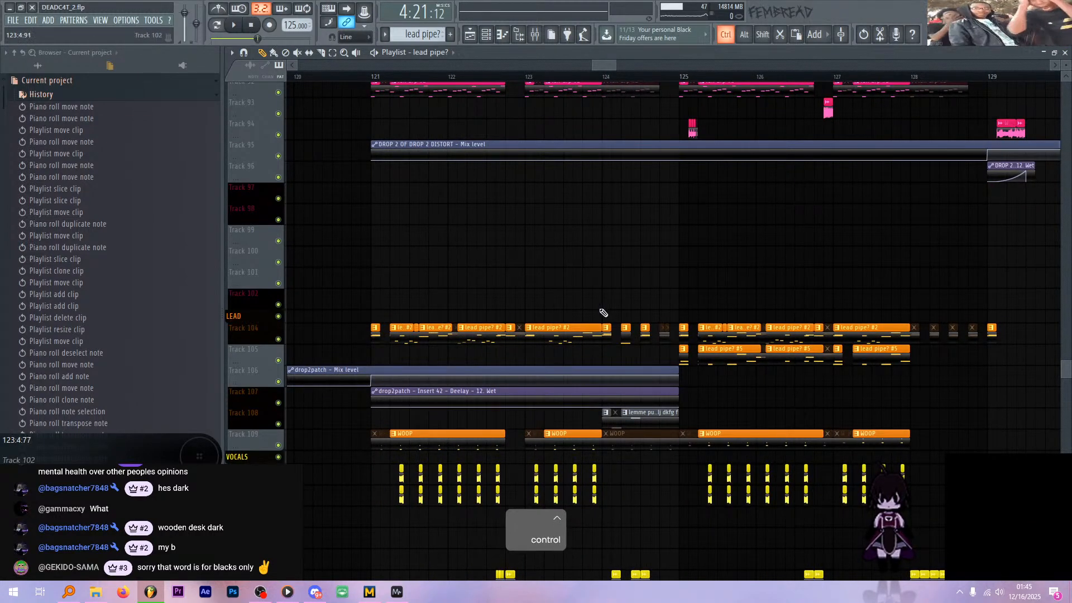
scroll(509, 335, "up", 3)
scroll(509, 335, "down", 4)
scroll(701, 304, "up", 3)
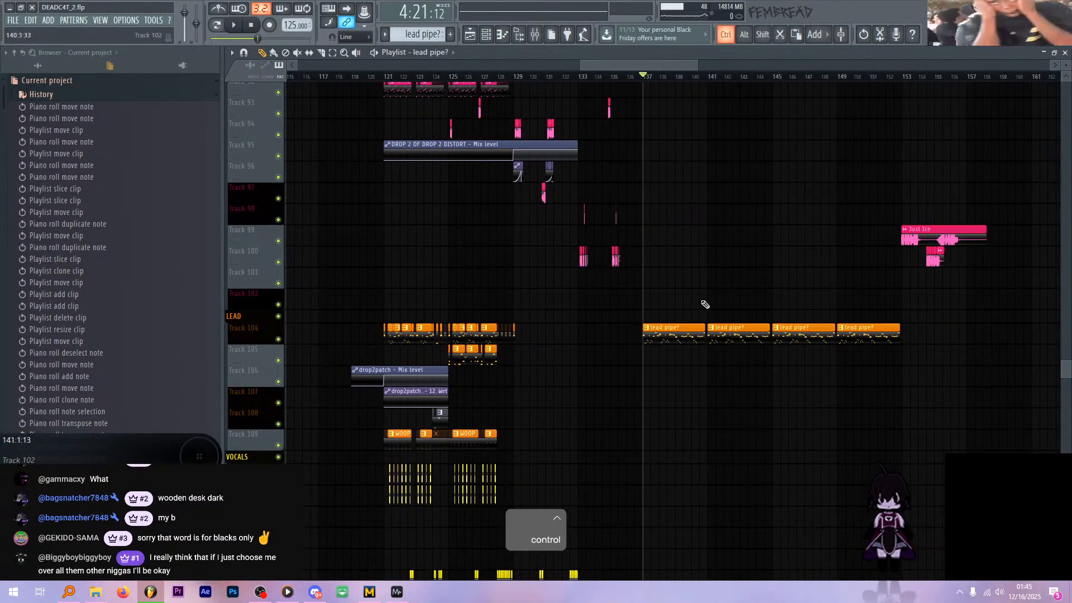
scroll(726, 240, "down", 2)
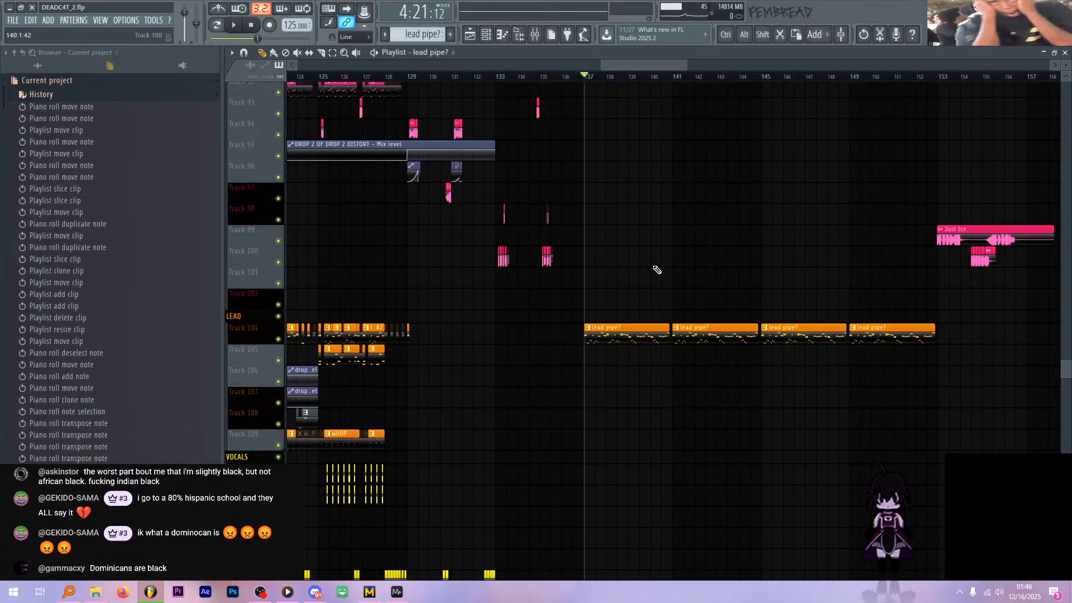
scroll(659, 227, "down", 2)
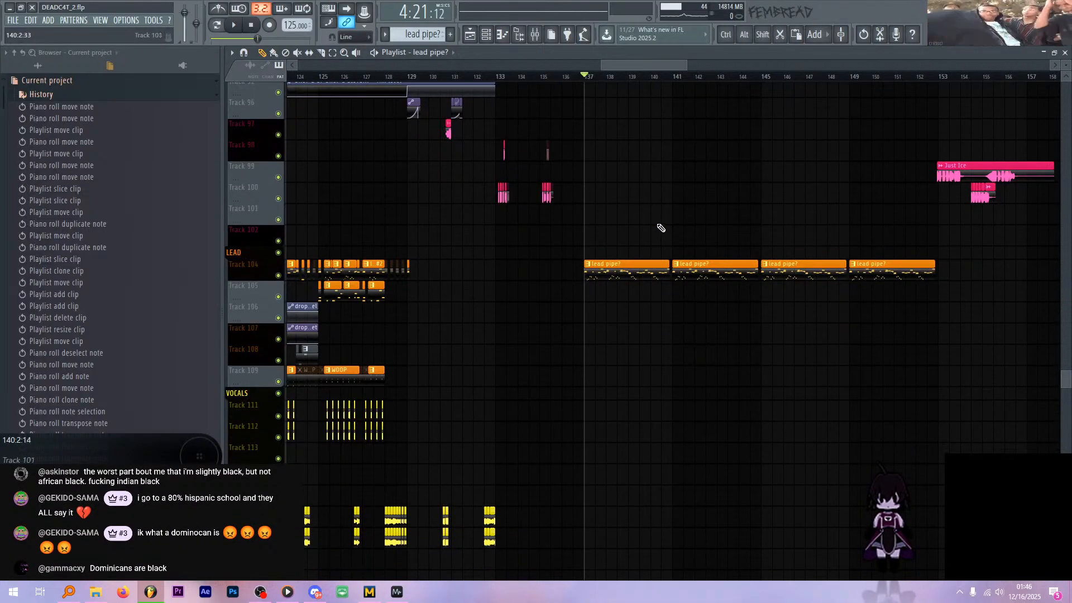
scroll(584, 237, "up", 3)
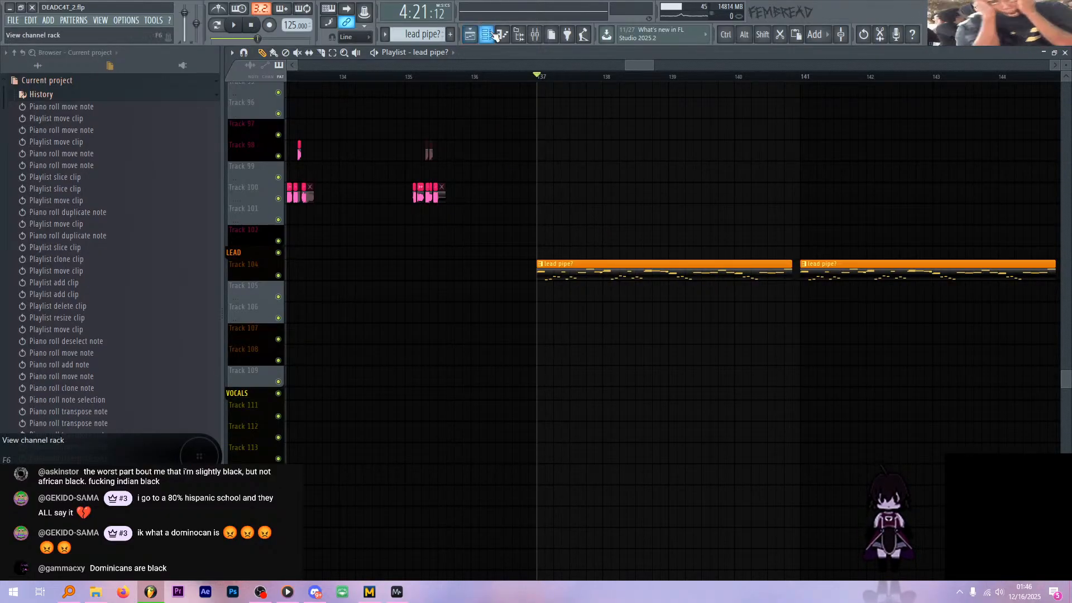
- Inspect the LEAD group's channels and the layered lead clips around bar 125
left_click(491, 35)
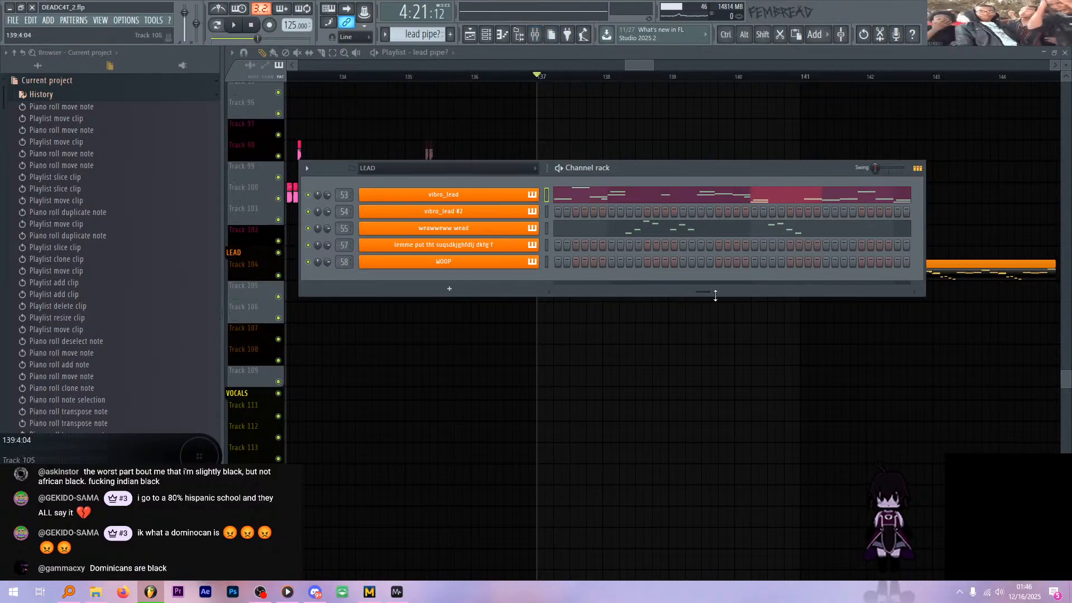
left_click_drag(704, 291, 631, 291)
left_click(634, 55)
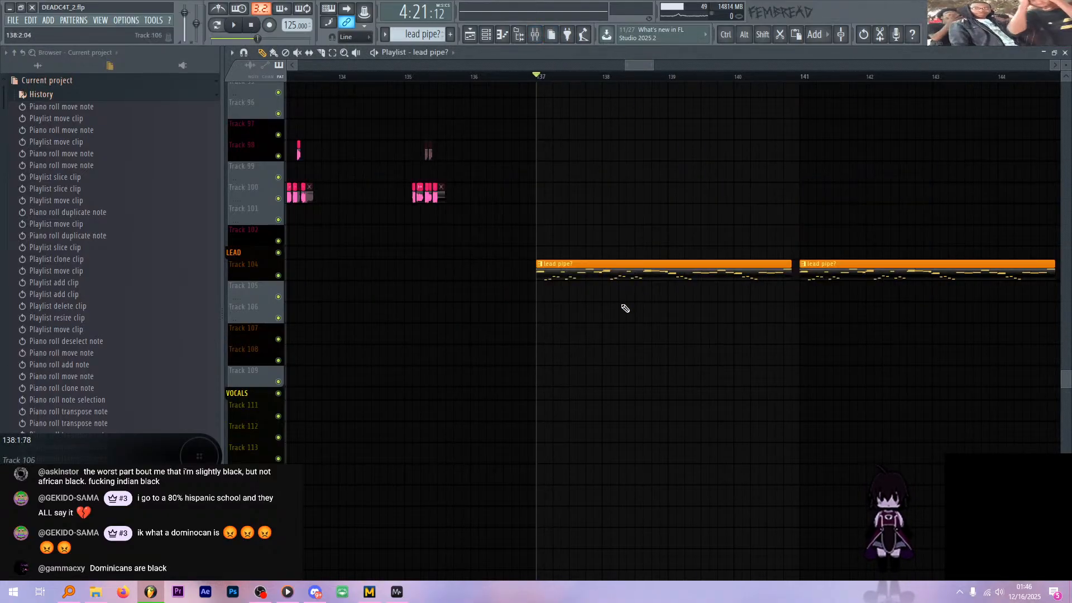
scroll(622, 306, "down", 10)
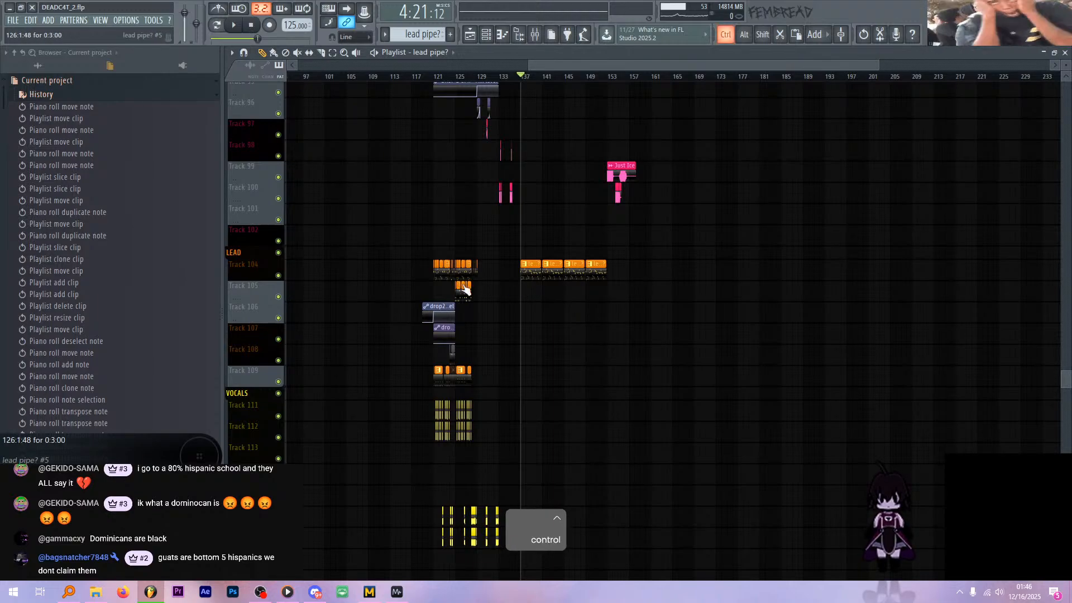
scroll(580, 313, "up", 8)
scroll(559, 321, "down", 4)
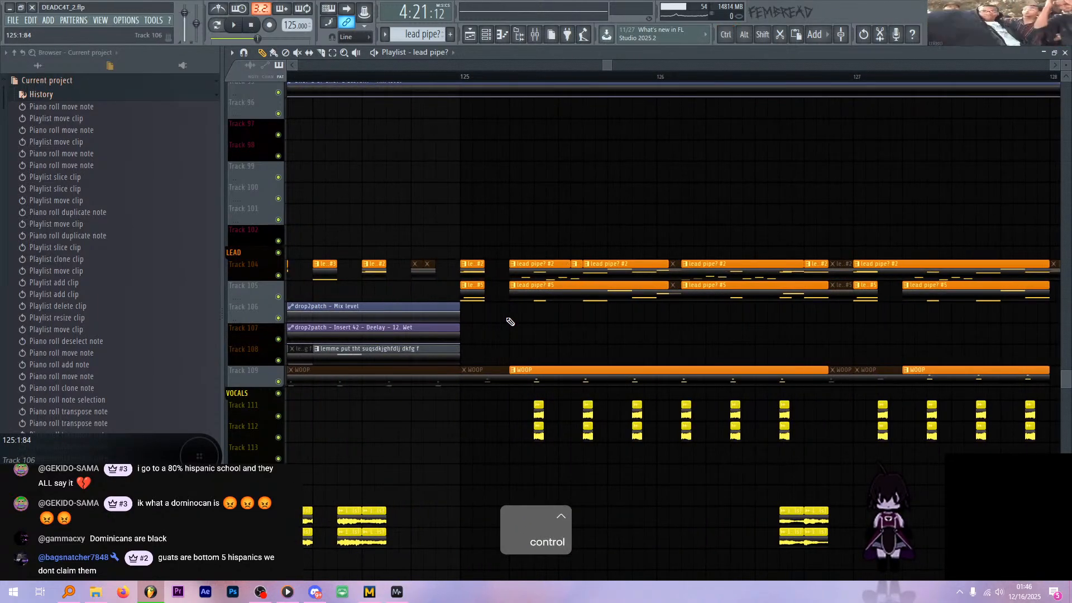
scroll(809, 293, "up", 5)
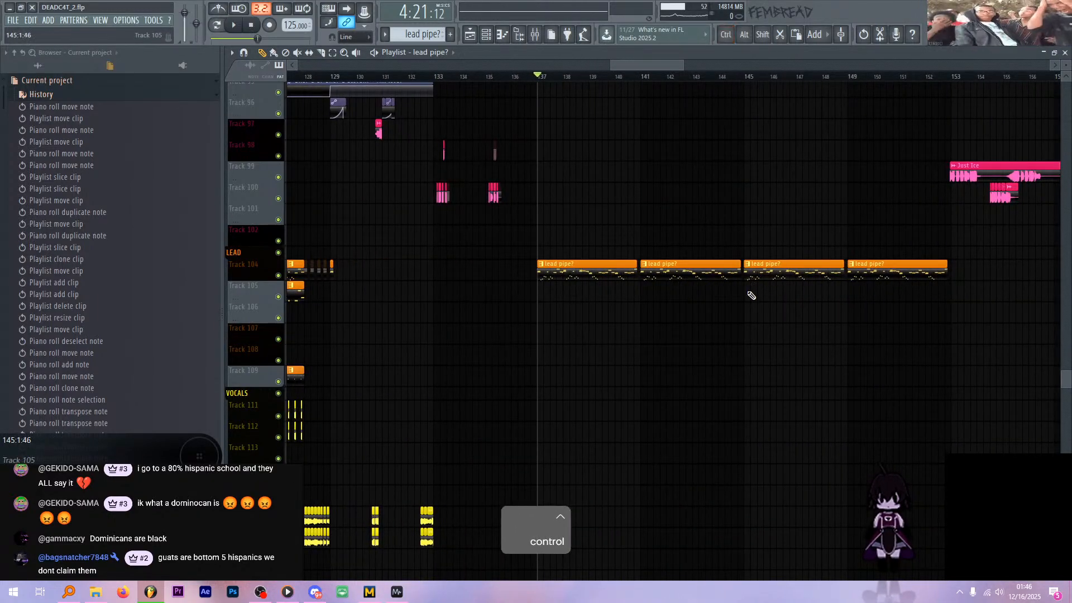
- Add a second "lead pipe?" clip on Track 105 at bar 145 and make it a unique pattern
left_click(716, 295)
scroll(593, 302, "down", 3)
scroll(614, 302, "up", 3)
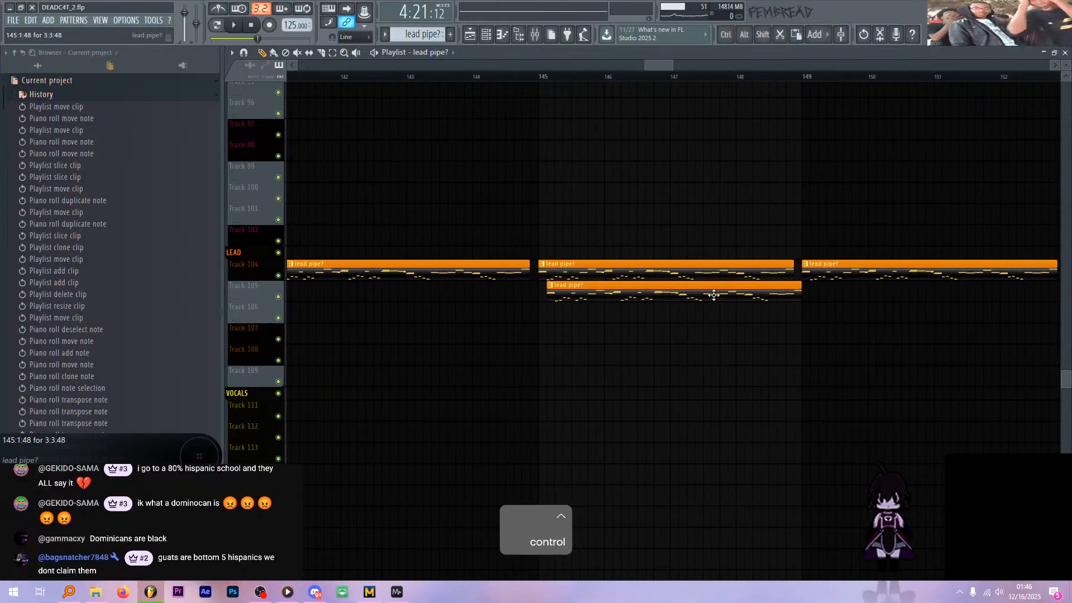
scroll(642, 279, "up", 1)
scroll(513, 295, "down", 3)
scroll(569, 345, "up", 1)
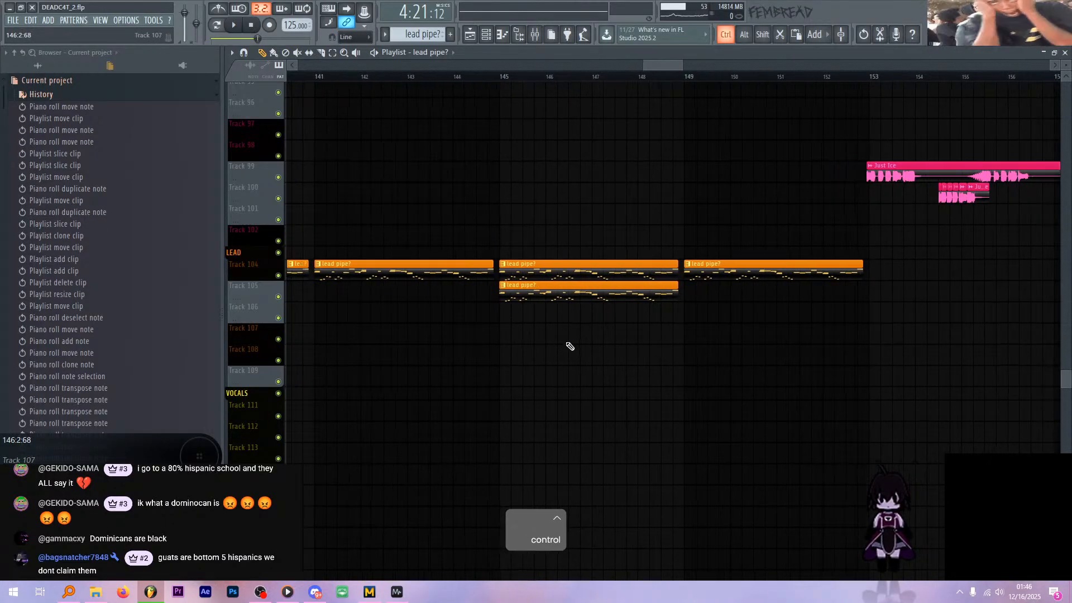
left_click(529, 284)
key("m")
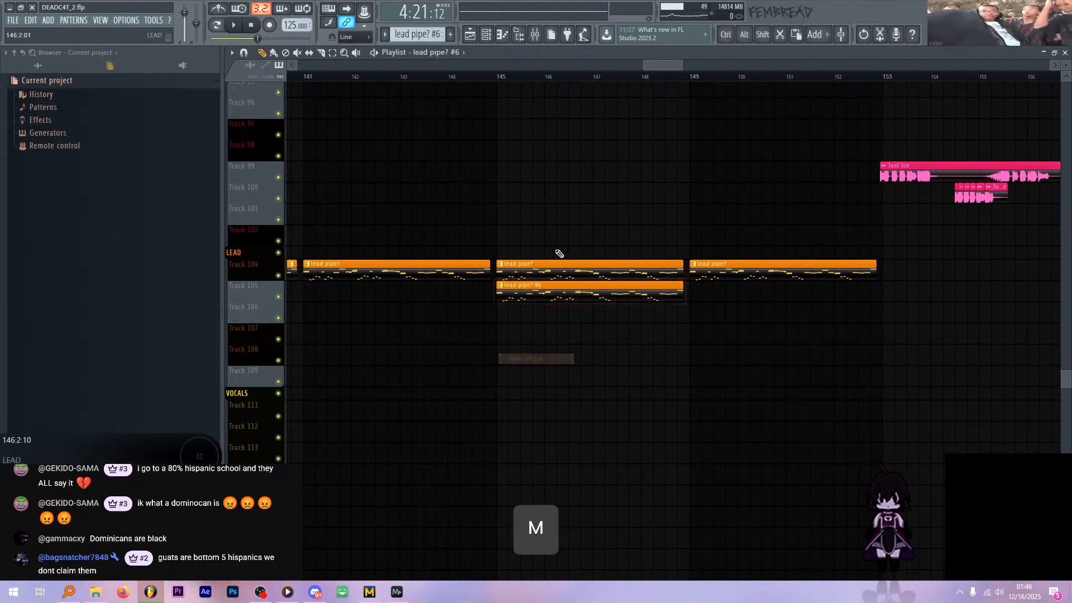
- Inspect the VIBRO HARMFUL track and its effects in the mixer
scroll(581, 245, "down", 2)
scroll(531, 236, "down", 3)
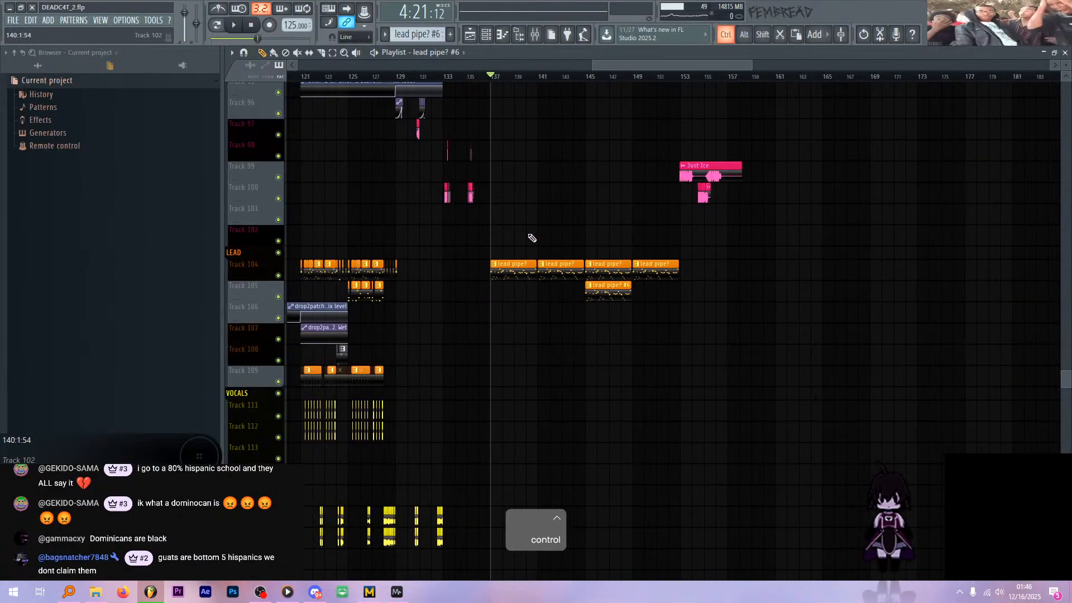
scroll(531, 236, "up", 4)
left_click(541, 35)
scroll(614, 268, "down", 5)
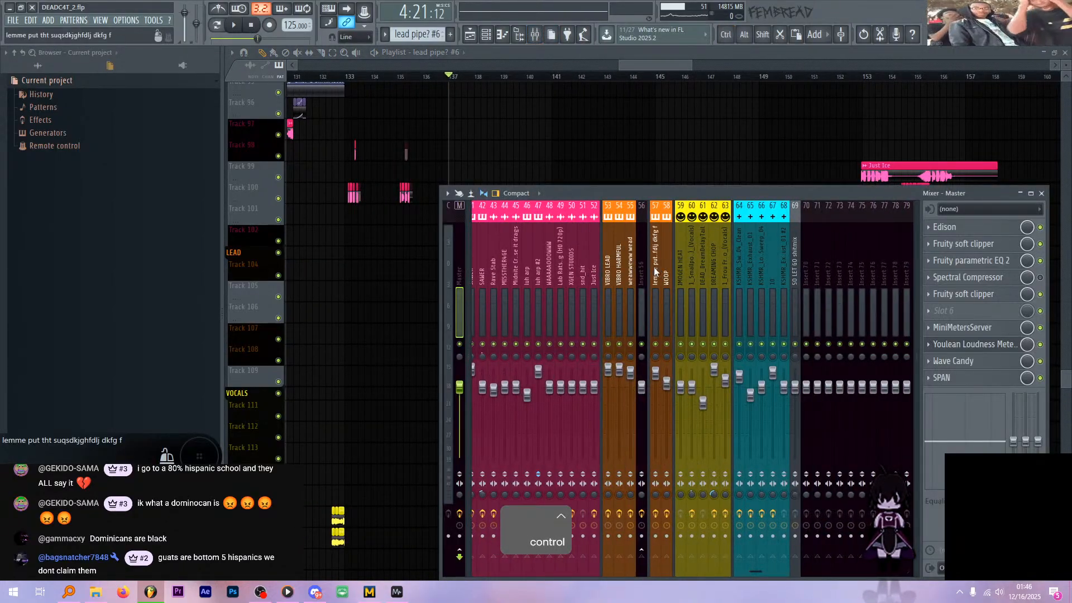
left_click(618, 269)
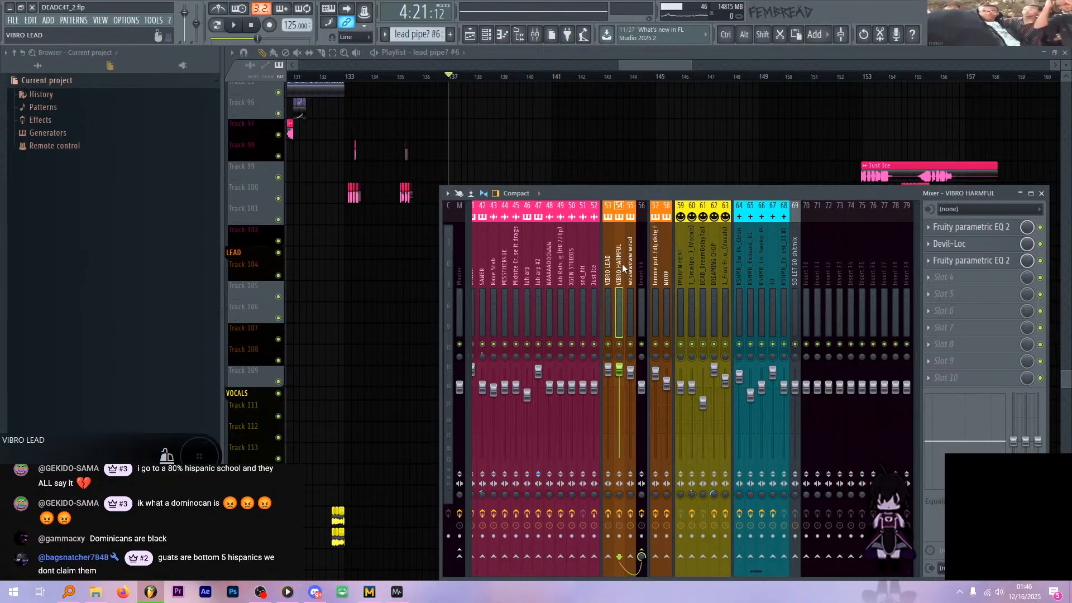
left_click(538, 36)
- Remove the channel 55 notes from the "lead pipe? #6" pattern
scroll(600, 224, "up", 3)
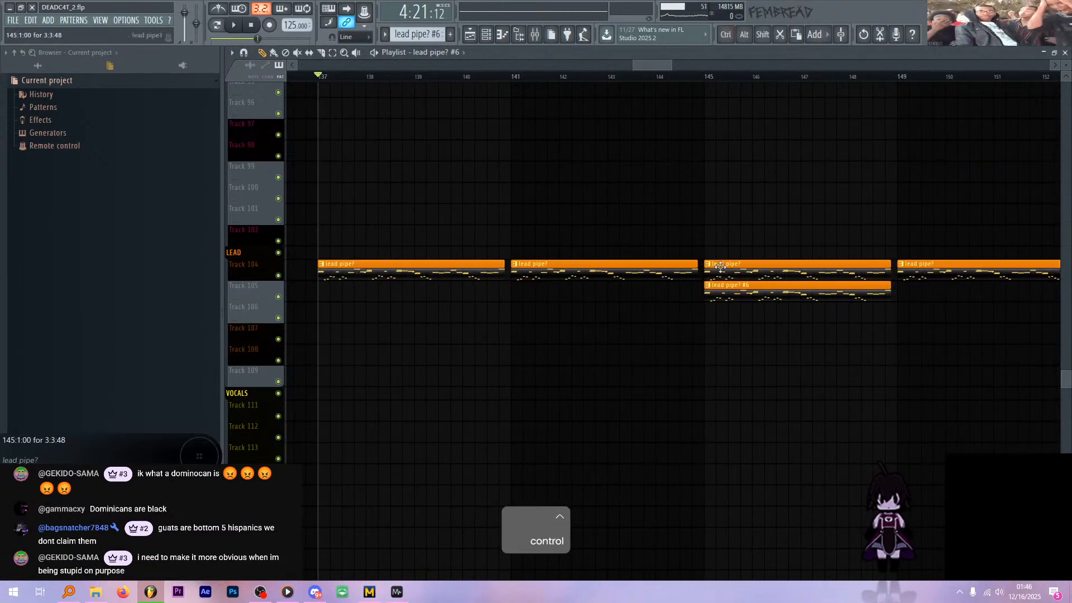
left_click(599, 264)
left_click(486, 34)
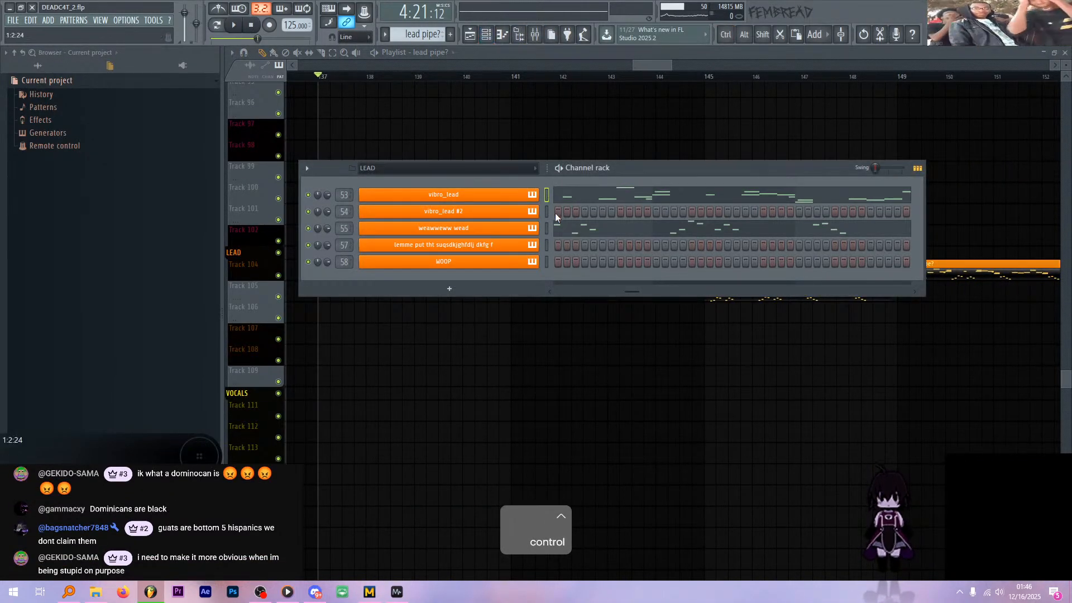
left_click(616, 53)
scroll(735, 218, "down", 1)
left_click(736, 284)
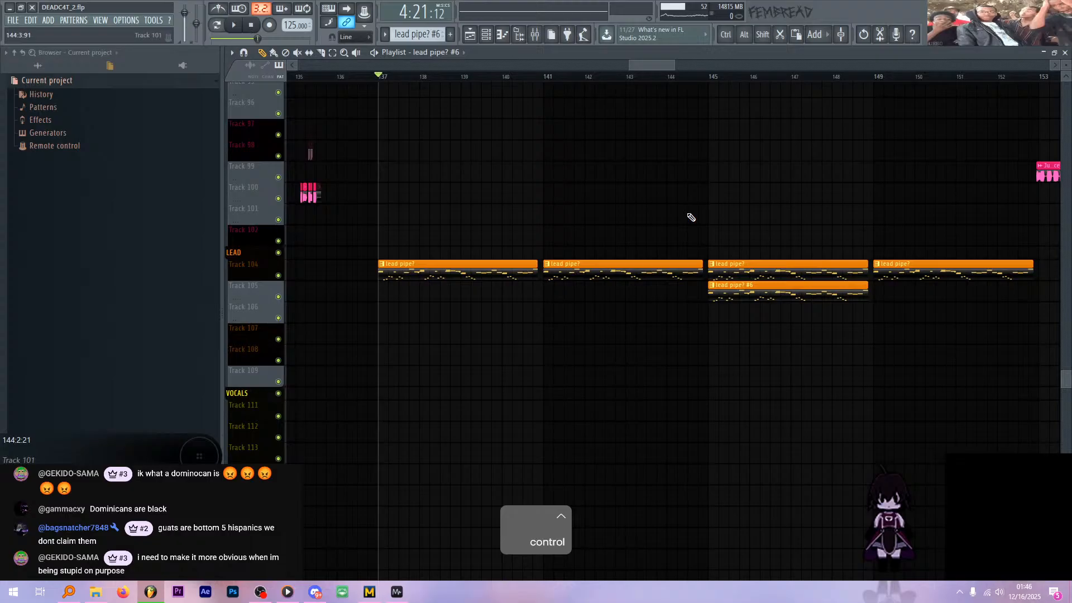
left_click(487, 36)
key("ctrl+x")
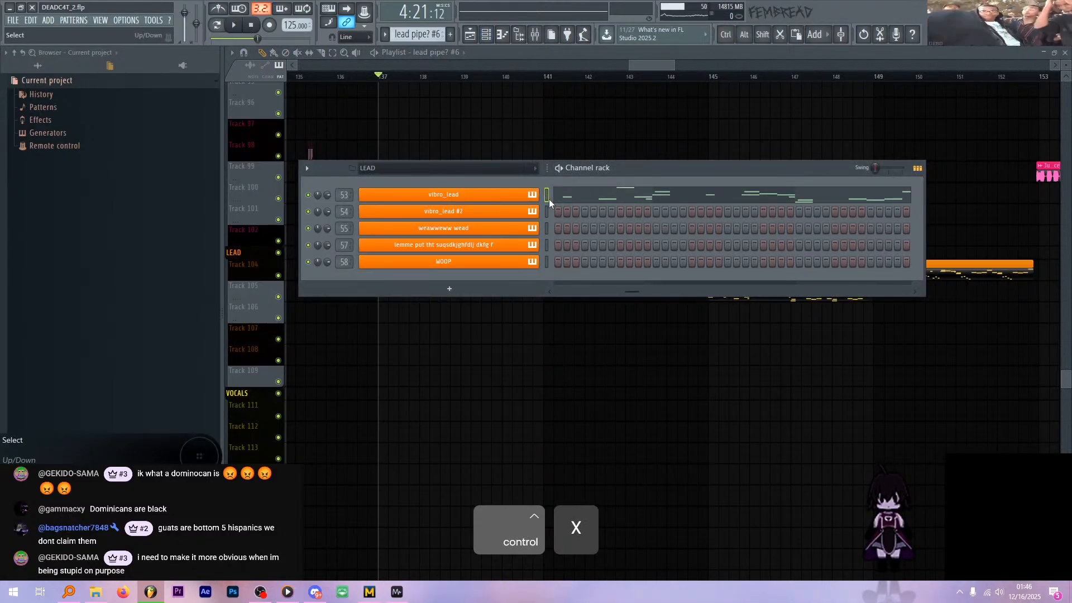
- Move the pattern's vibro_lead notes to the vibro_lead #2 channel and open them in the piano roll
key("ctrl+x")
left_click(547, 212)
key("ctrl+v")
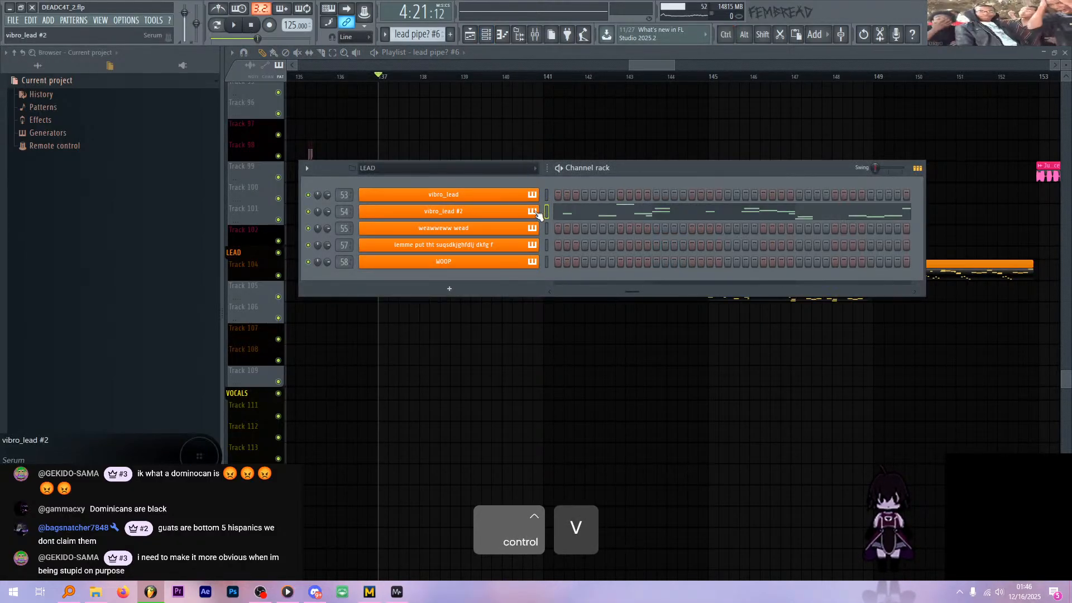
right_click(533, 214)
left_click(554, 210)
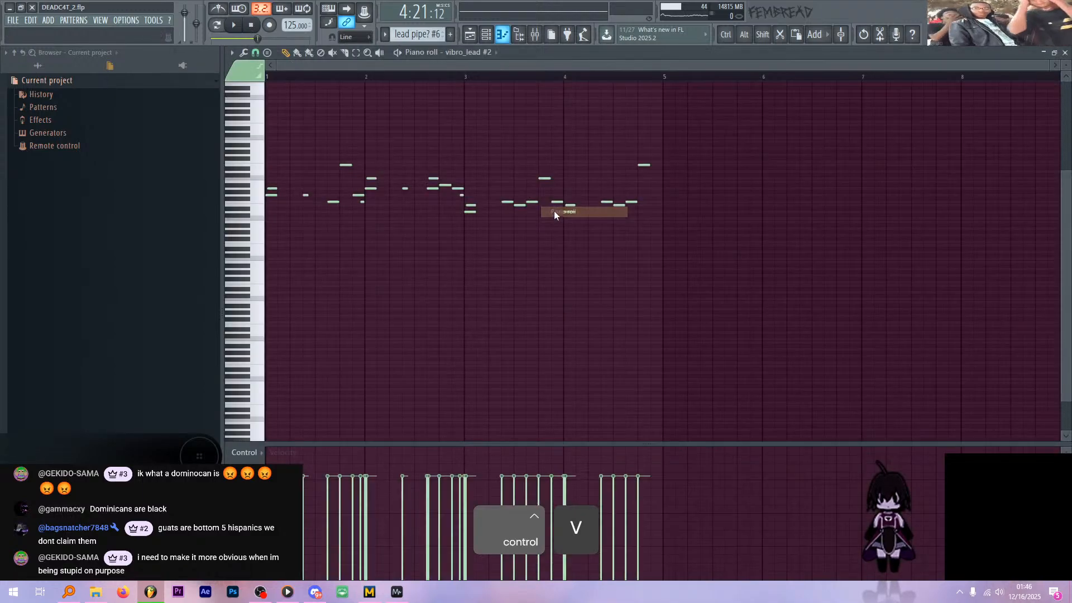
key("space")
- Return to the playlist and set the song position to bar 145, leaving no extra clip beneath "lead pipe? #6"
left_click(473, 35)
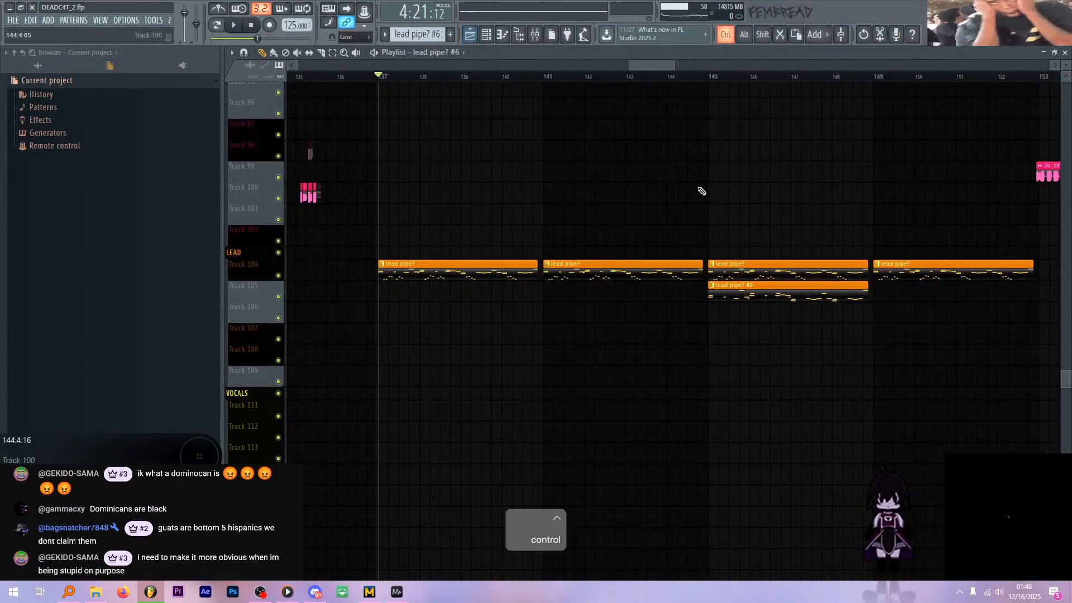
scroll(700, 189, "up", 2)
left_click(678, 78)
scroll(682, 161, "down", 2)
scroll(779, 185, "up", 2)
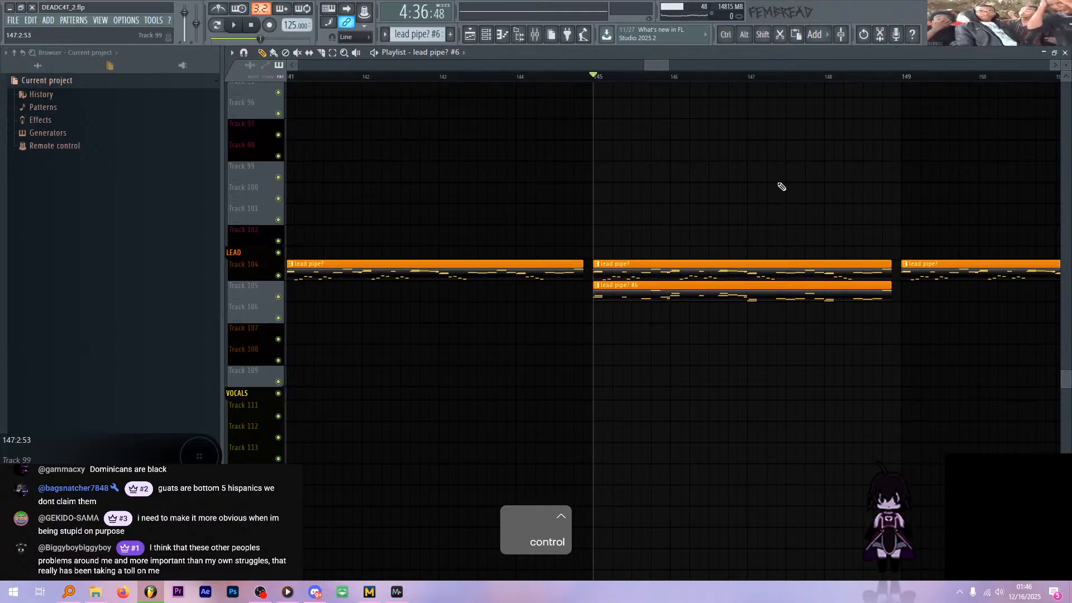
key("alt+Tab")
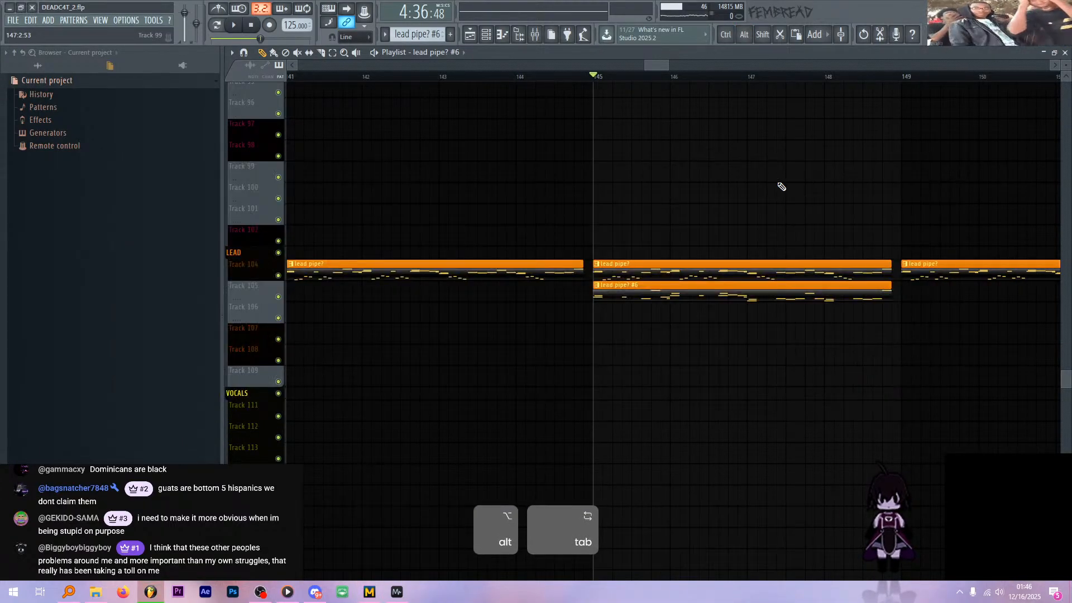
scroll(778, 184, "up", 1)
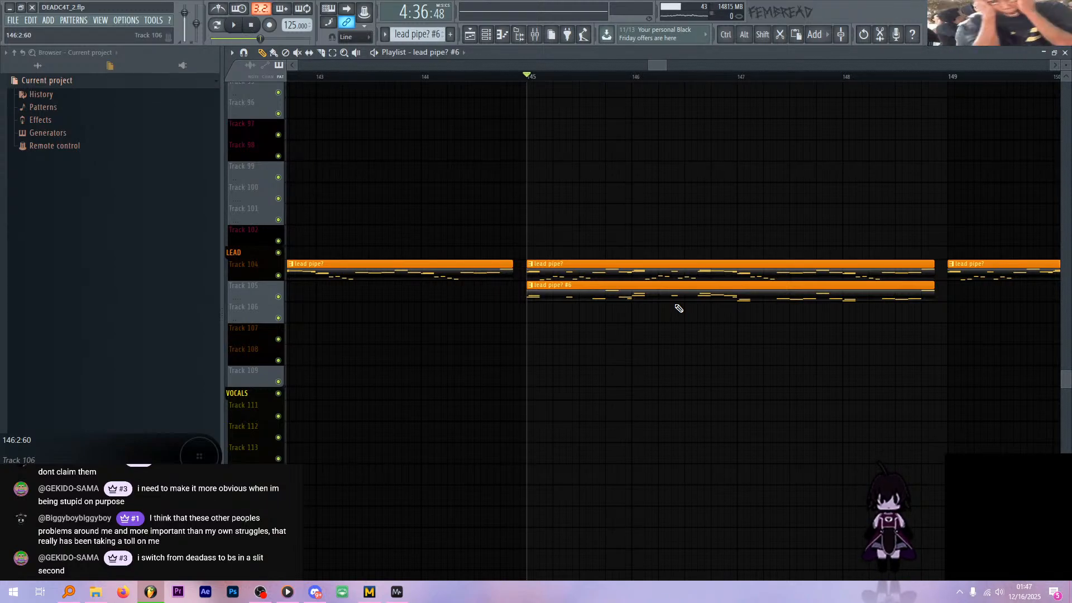
left_click(679, 308)
right_click(692, 311)
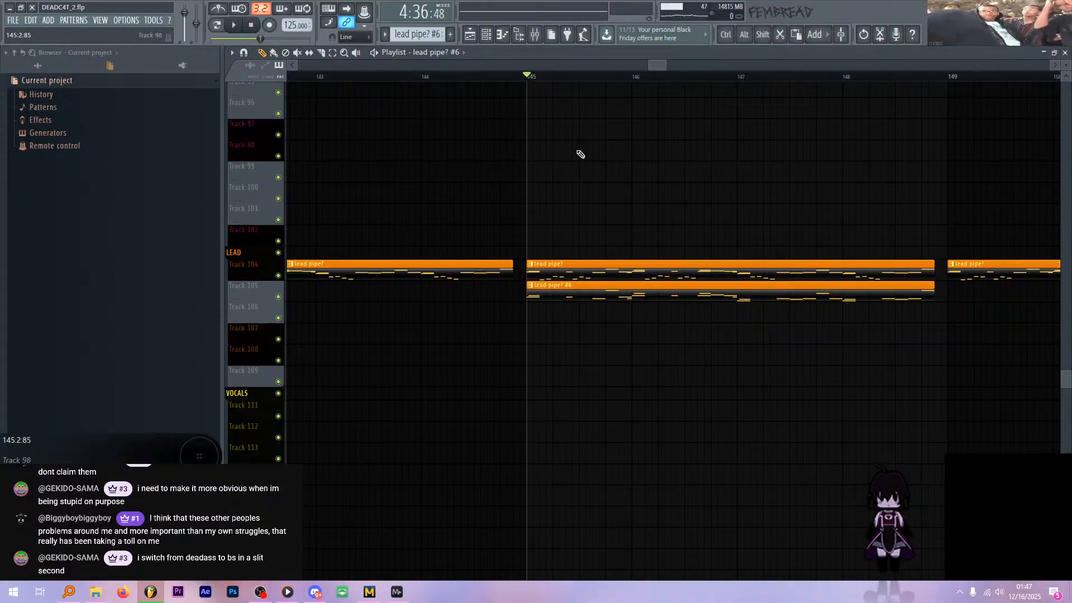
- Switch the browser to all content and open the vibro_lead #2 notes of the "lead pipe? #6" clip
left_click(502, 34)
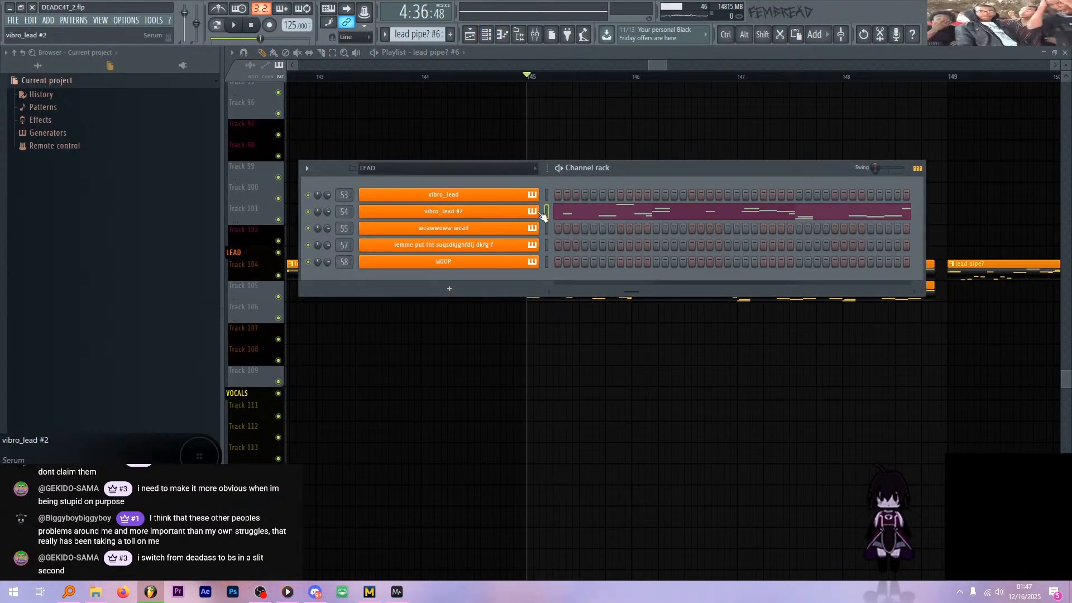
left_click(553, 210)
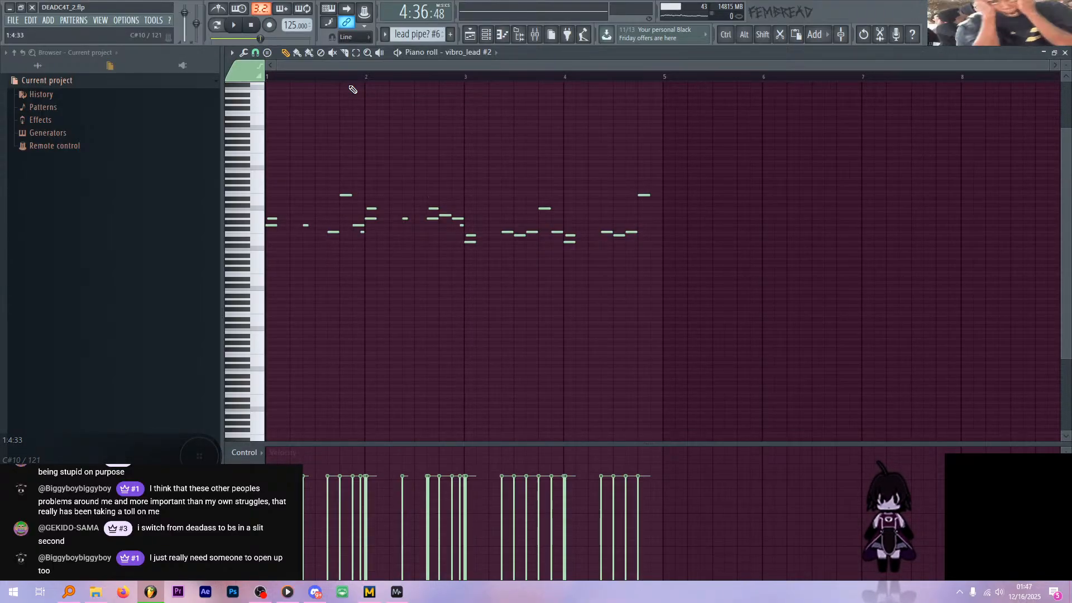
left_click(38, 65)
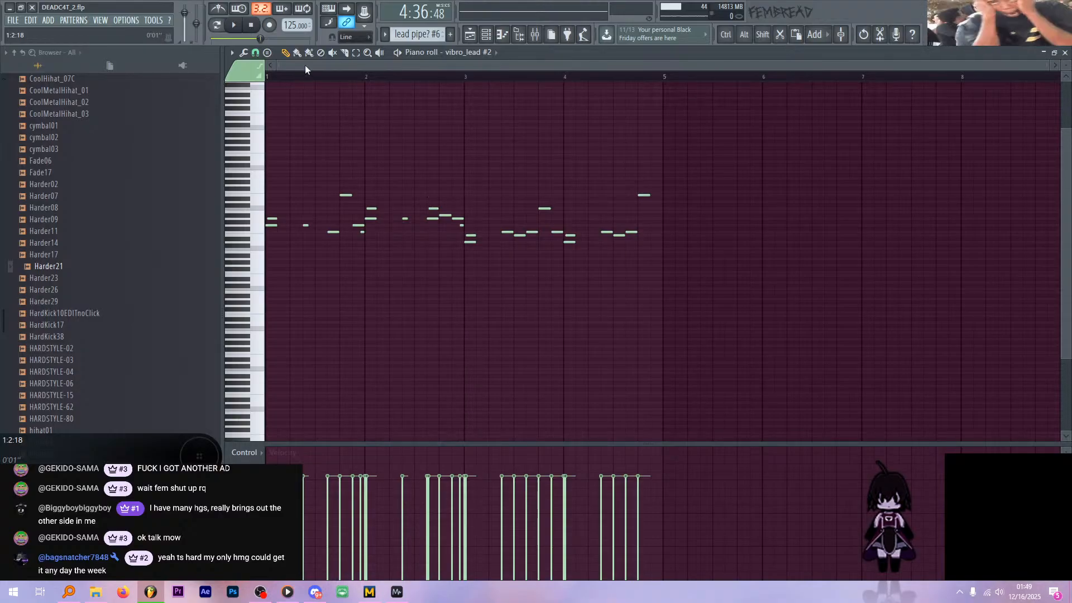
left_click(472, 36)
scroll(558, 246, "up", 3)
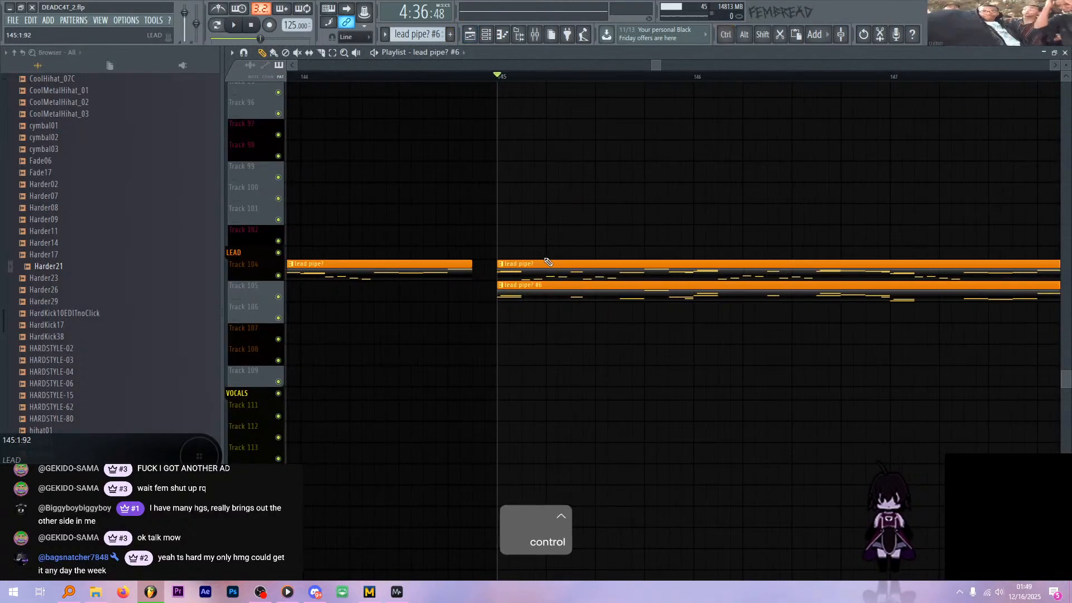
double_click(547, 295)
- While auditioning vibro_lead #2, raise bar 1's opening notes to A6 and C7, start the upper one slightly late, and raise the short beat-2 note to A6
key("space")
scroll(334, 241, "up", 5)
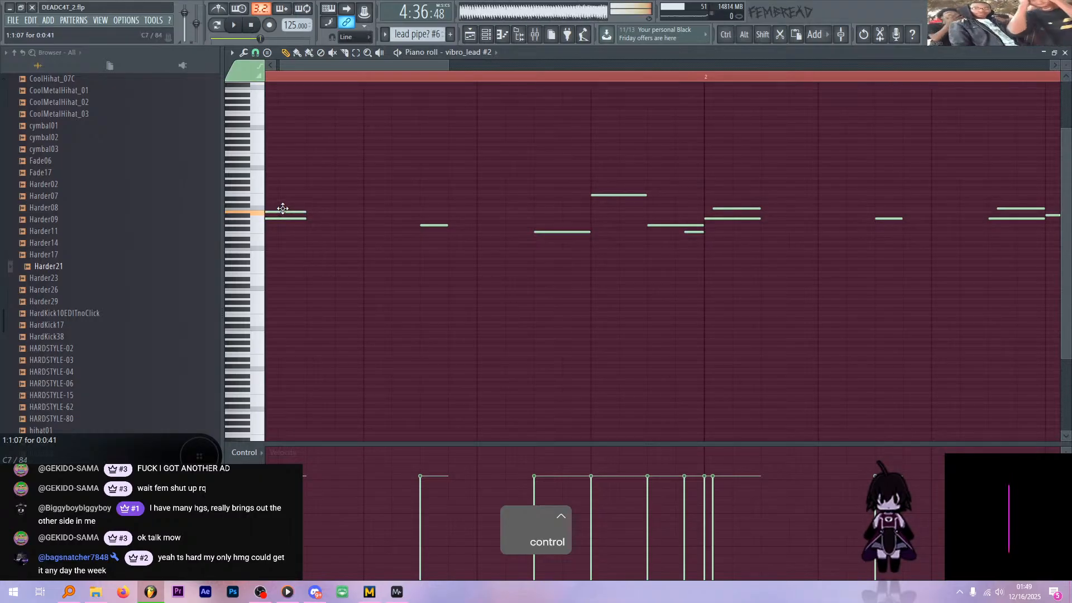
scroll(274, 218, "down", 3)
scroll(274, 218, "up", 3)
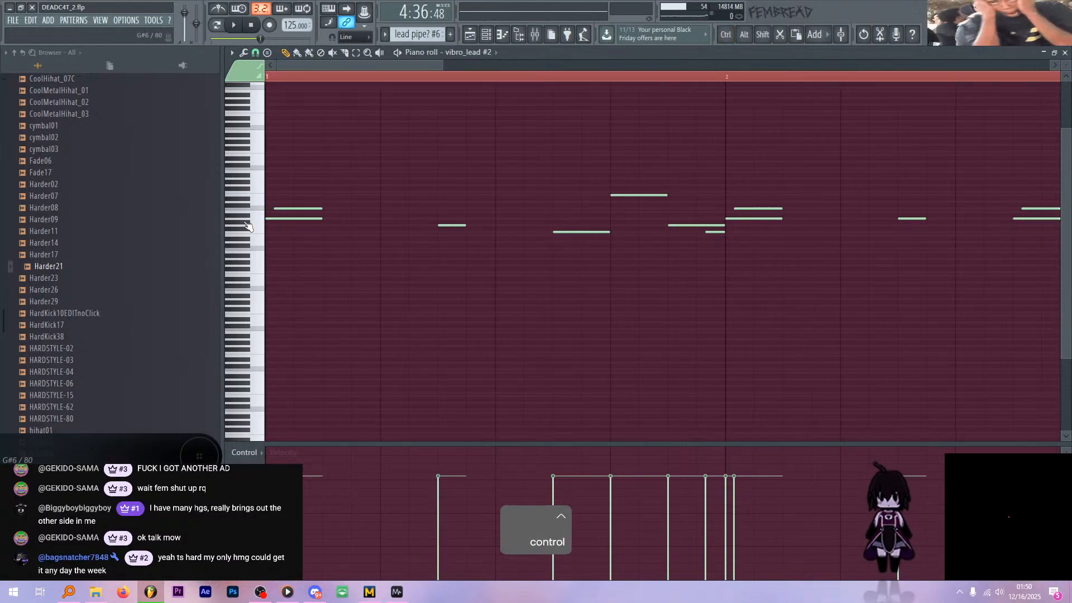
key("space")
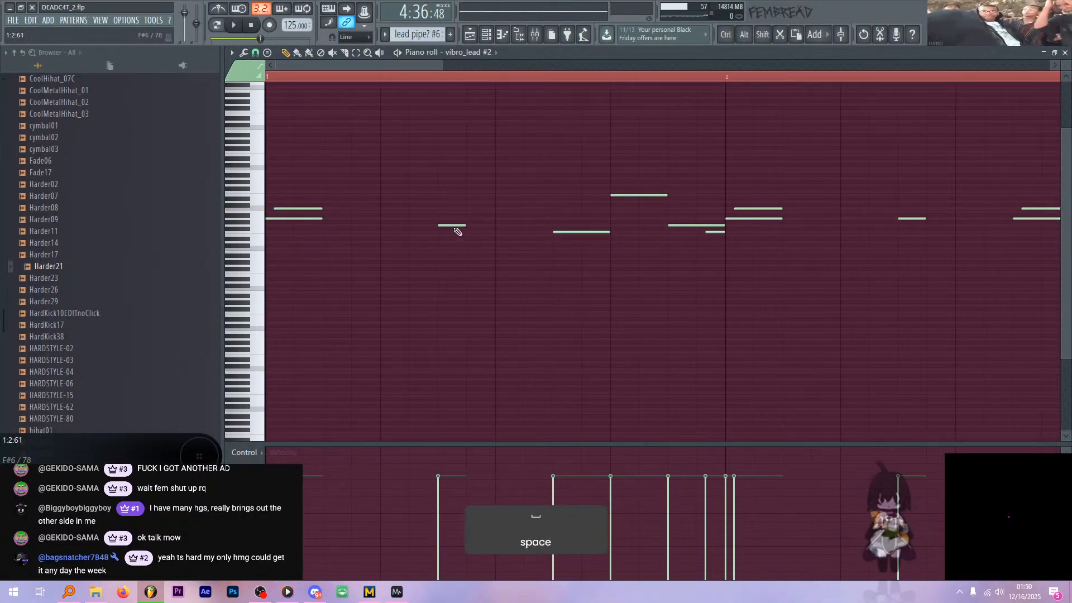
left_click_drag(451, 225, 451, 218)
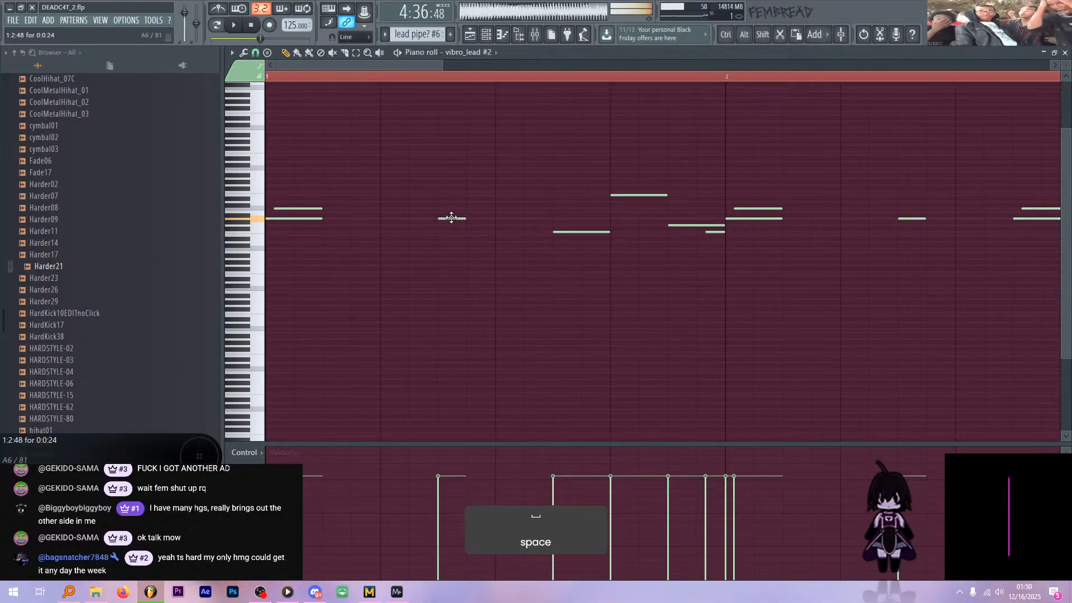
- Raise bar 1's remaining vibro_lead #2 notes to A6, A7, C7 and a short A6, and bar 2's opening pair to C7 and E7
key("alt")
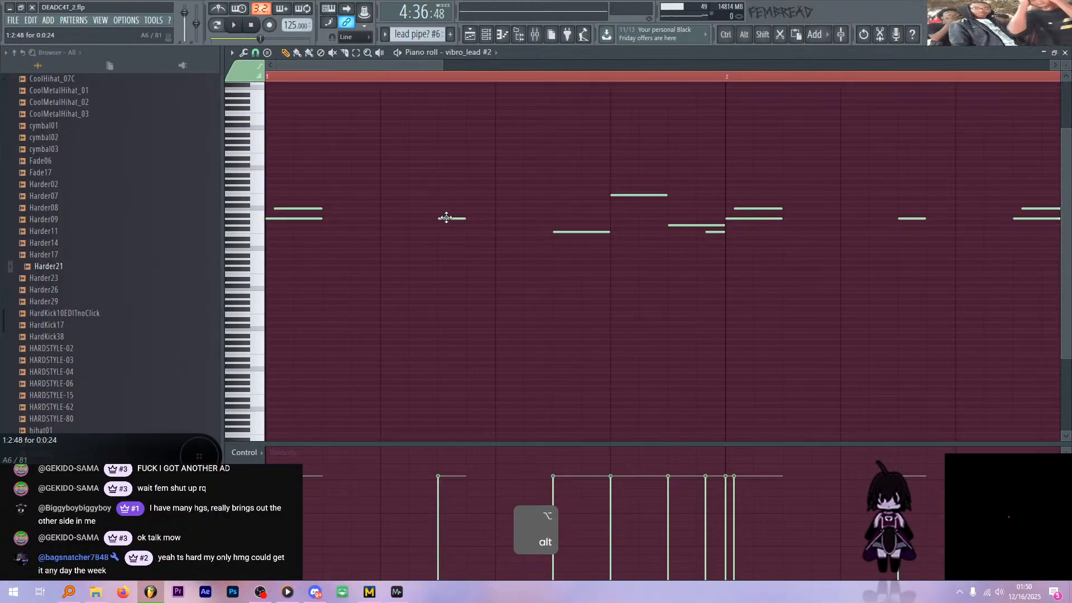
key("space")
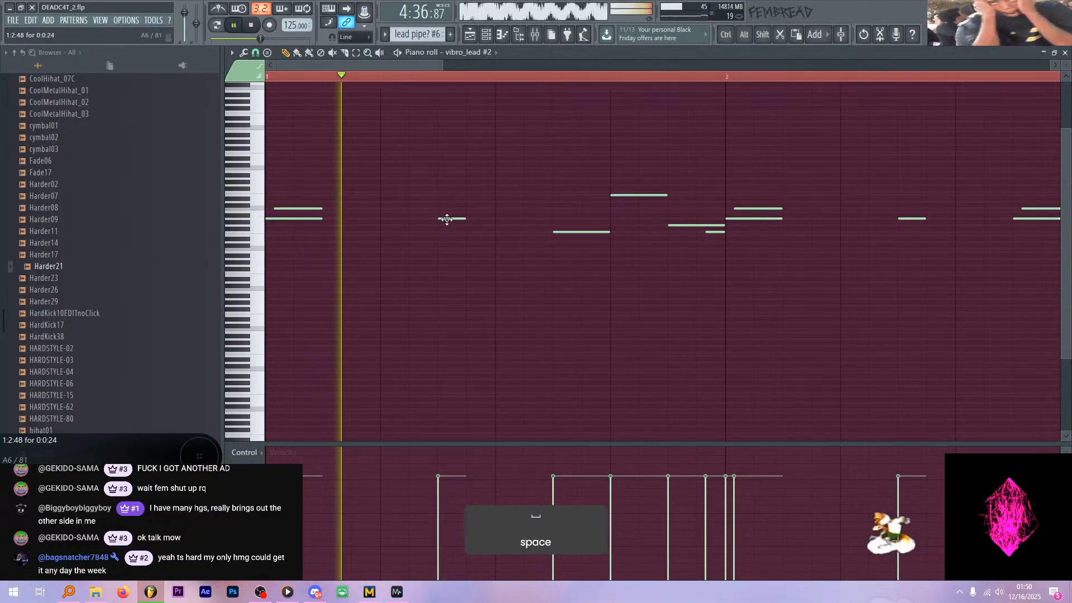
key("space")
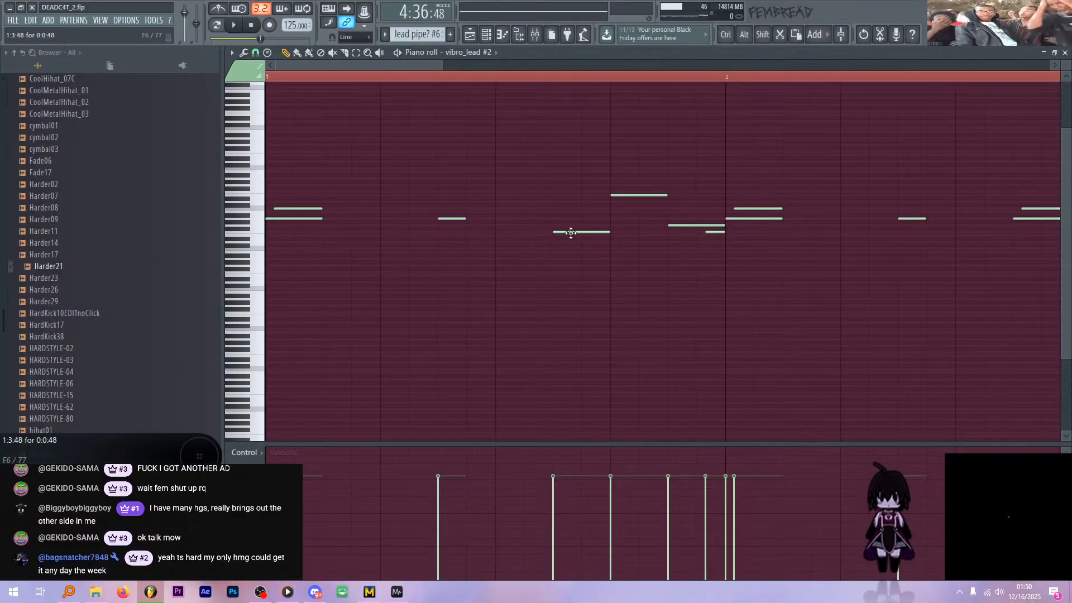
left_click_drag(570, 233, 572, 219)
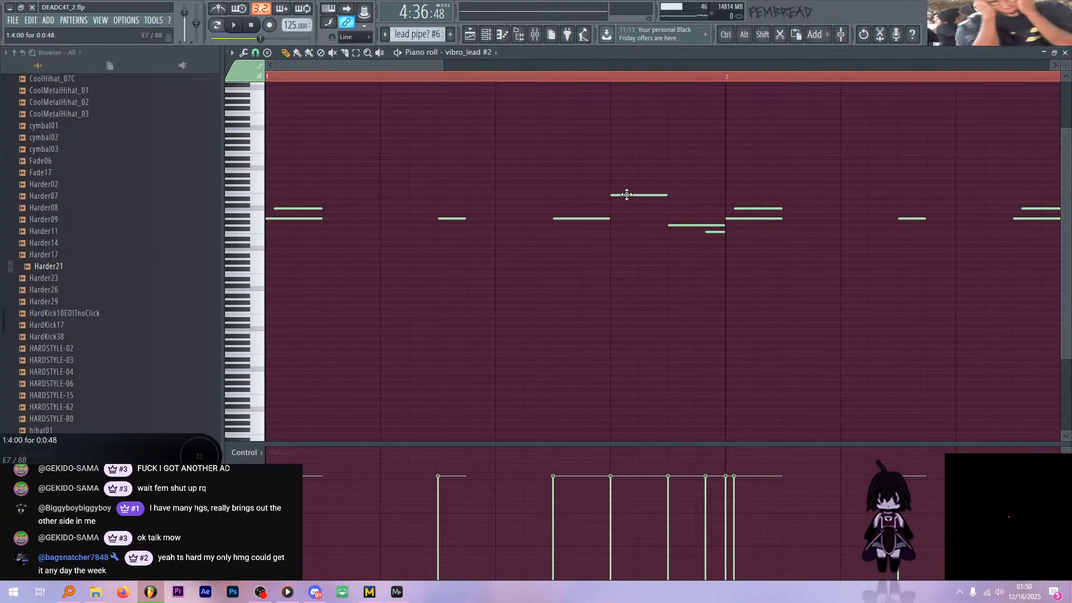
left_click_drag(626, 194, 627, 178)
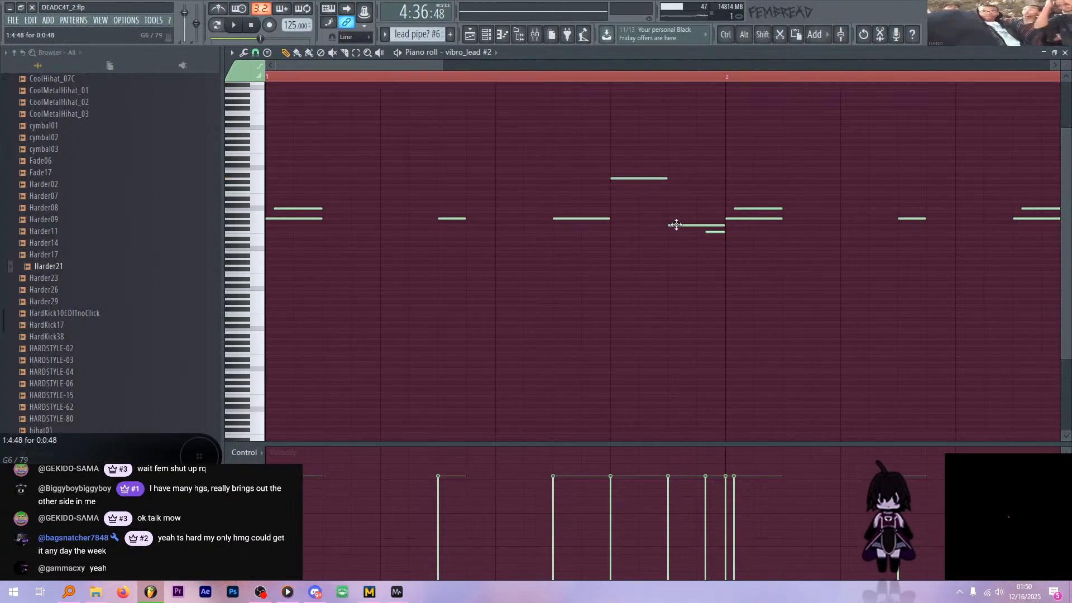
left_click_drag(676, 225, 749, 209)
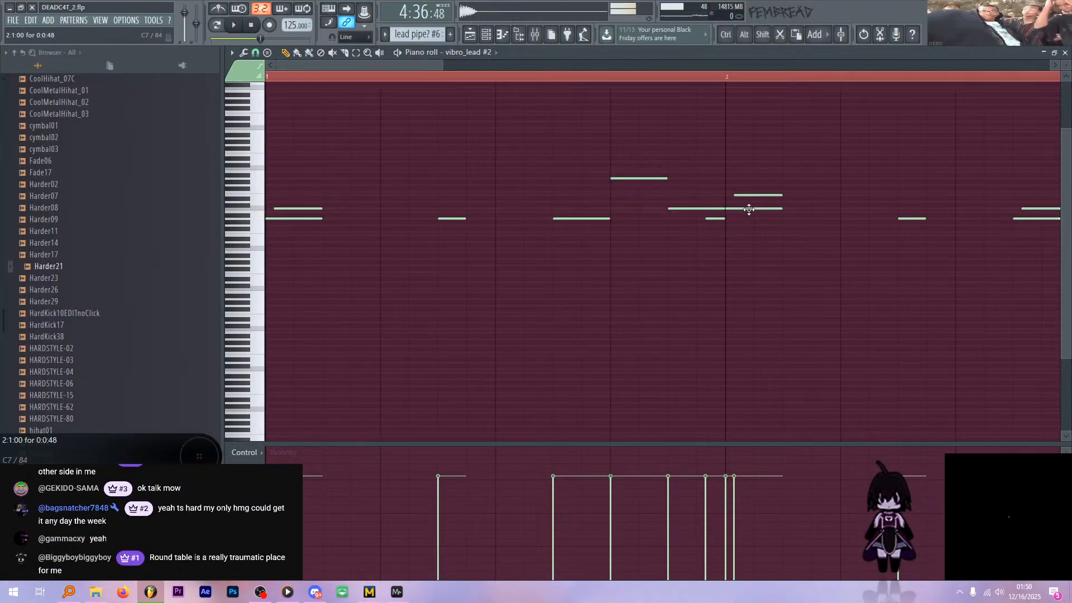
- While auditioning, raise bar 2's short beat-2 note to C7 and the pair late in beat 3 to C7 and E7
key("space")
scroll(548, 122, "down", 2)
scroll(535, 105, "up", 2)
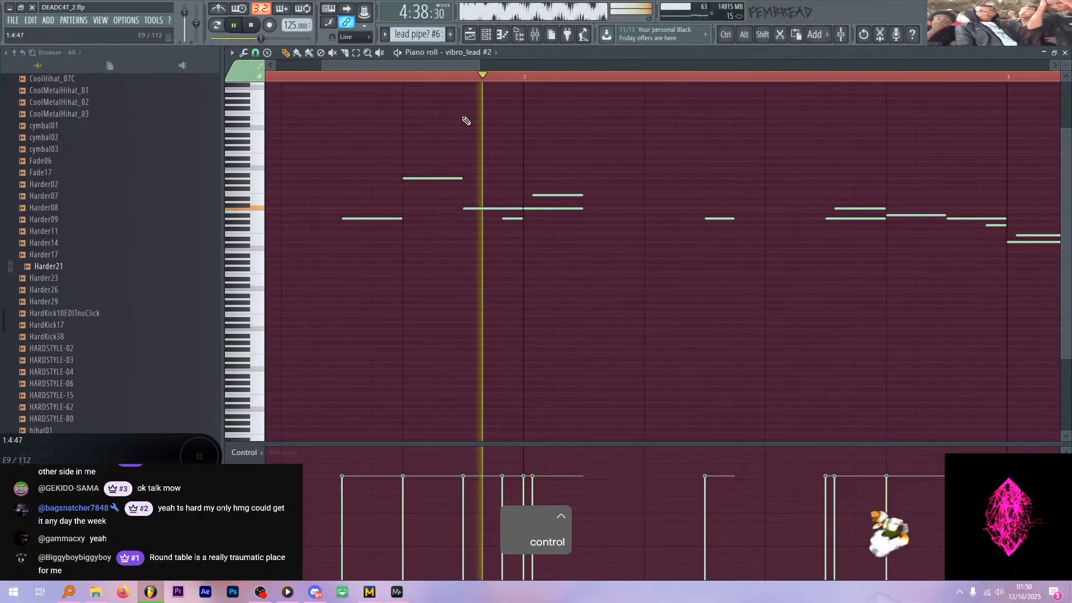
key("space")
scroll(618, 137, "up", 1)
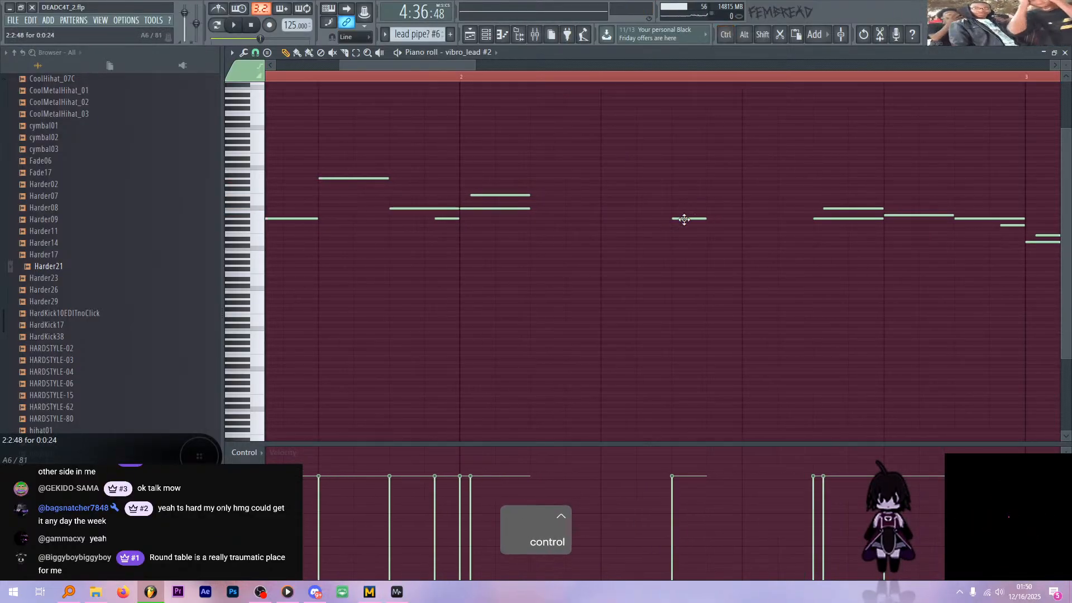
left_click_drag(684, 219, 682, 208)
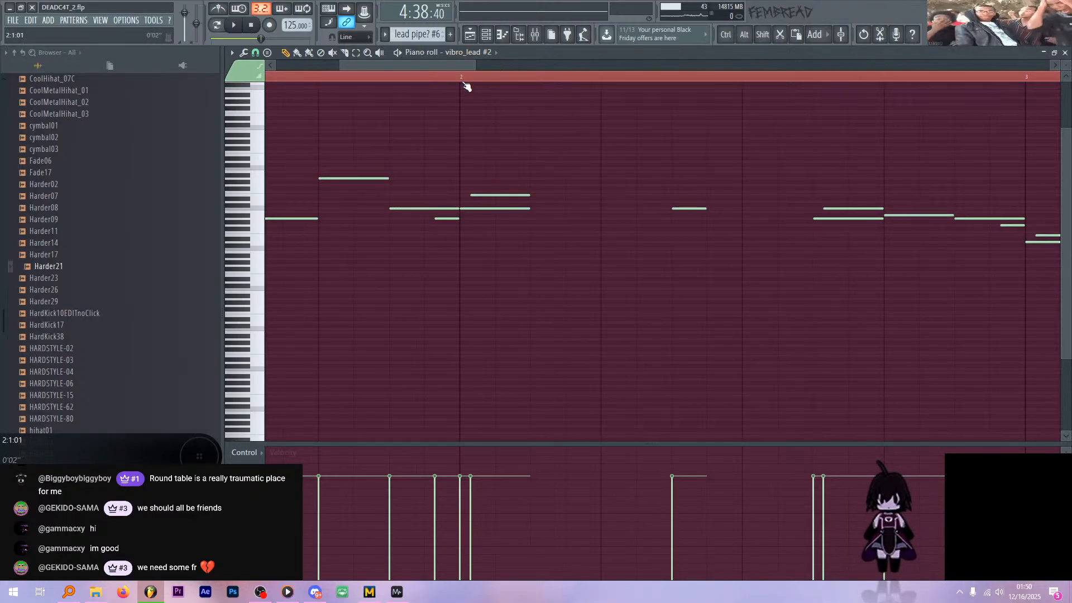
key("space")
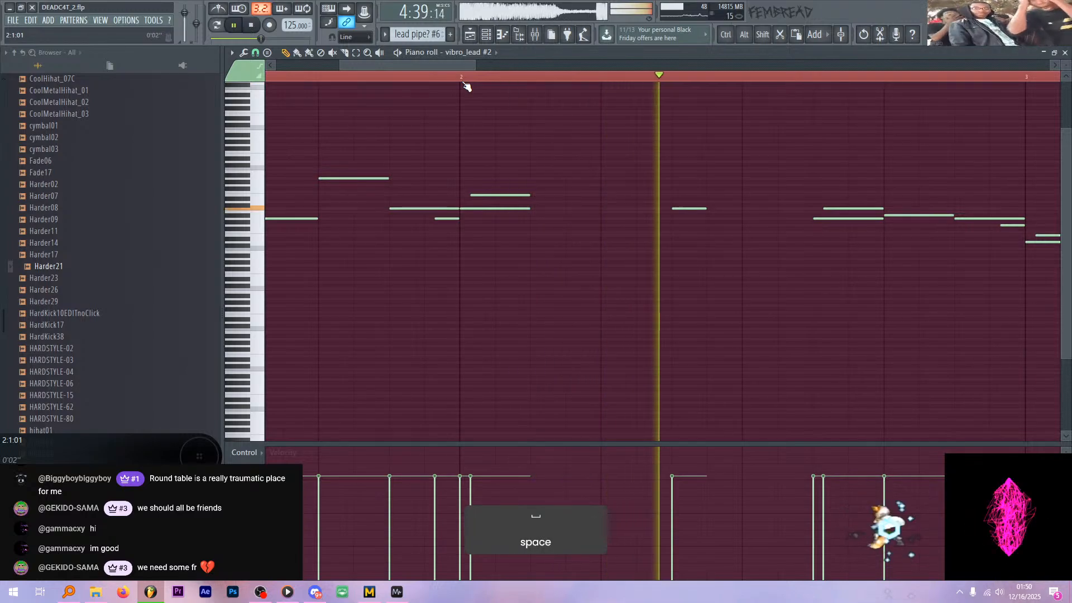
key("ctrl+space")
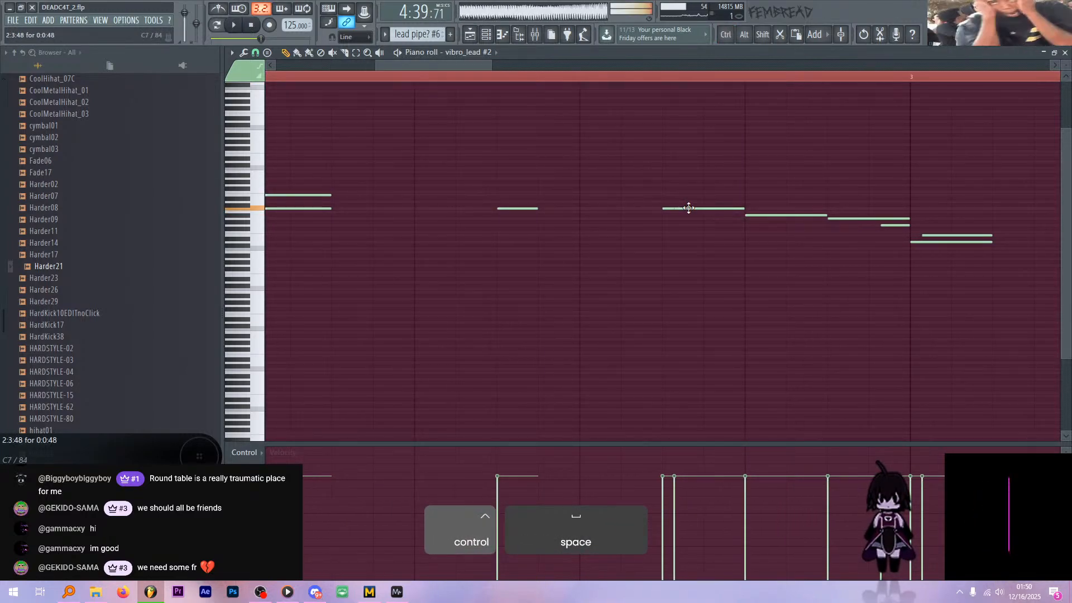
left_click_drag(689, 208, 700, 195)
- Raise bar 2's two beat-4 notes to D7 and C7 and its short closing note to A6, auditioning the change
scroll(601, 175, "down", 3)
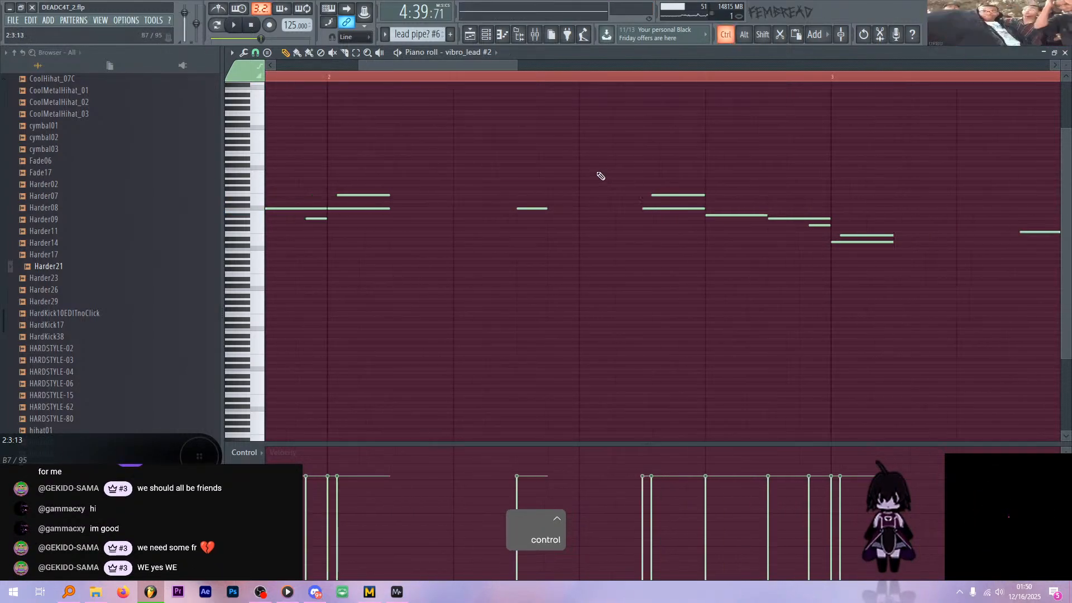
scroll(698, 184, "up", 2)
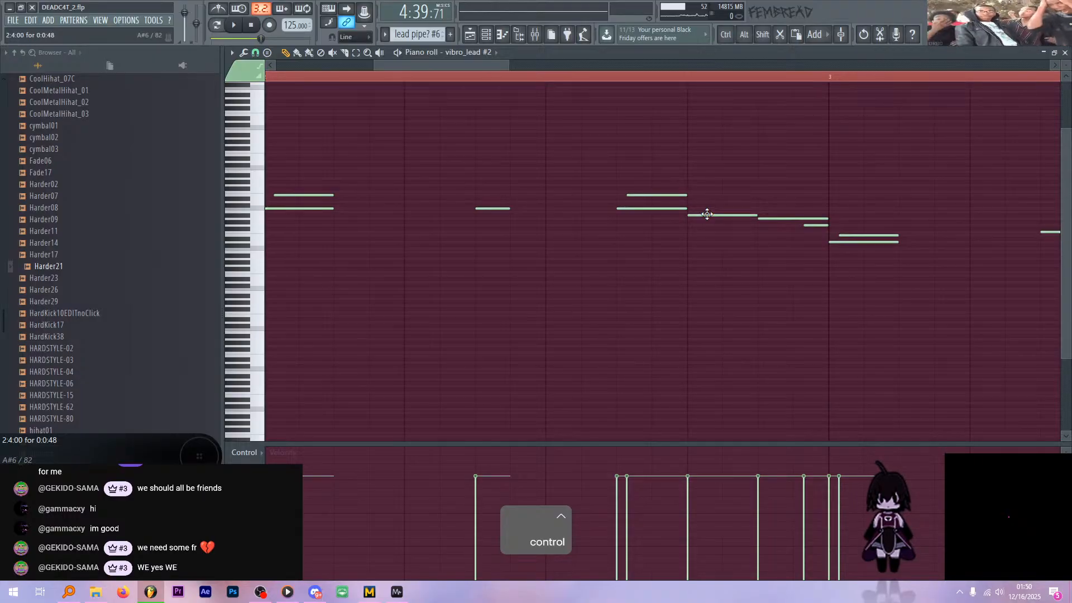
right_click(628, 176, "alt")
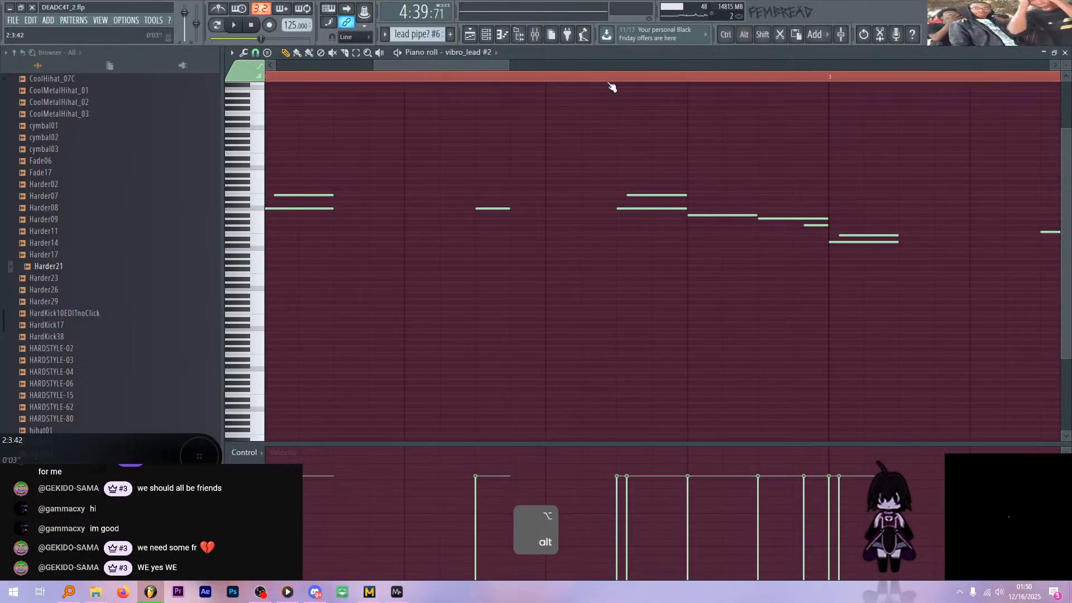
key("space")
left_click_drag(705, 215, 809, 217)
key("space")
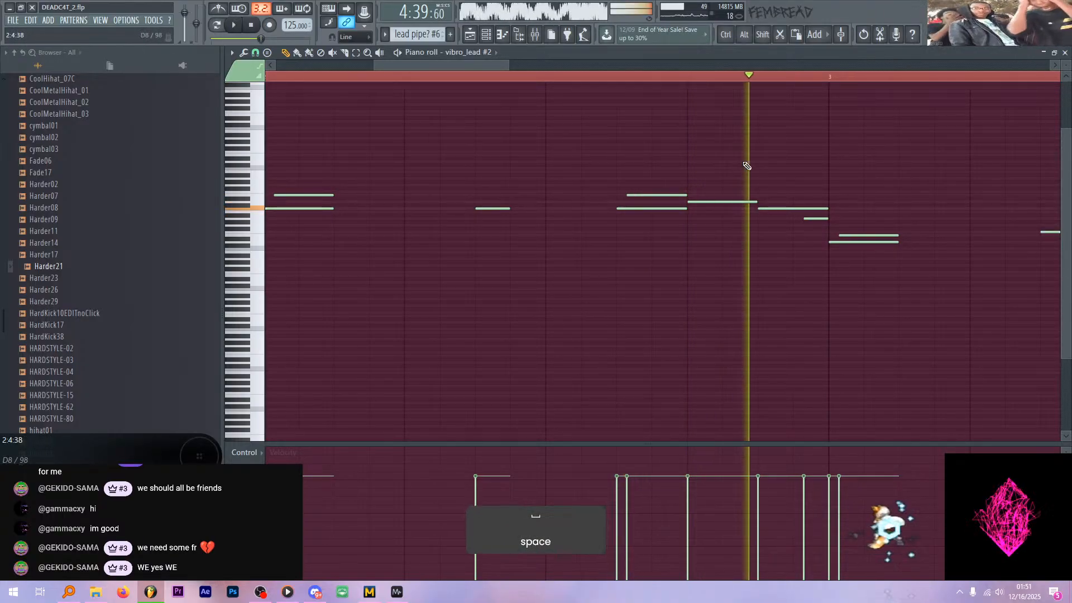
- Raise bar 3's opening pair of notes to F6 and G6 and audition them
scroll(621, 169, "down", 3)
scroll(701, 240, "up", 2)
left_click_drag(691, 241, 695, 223)
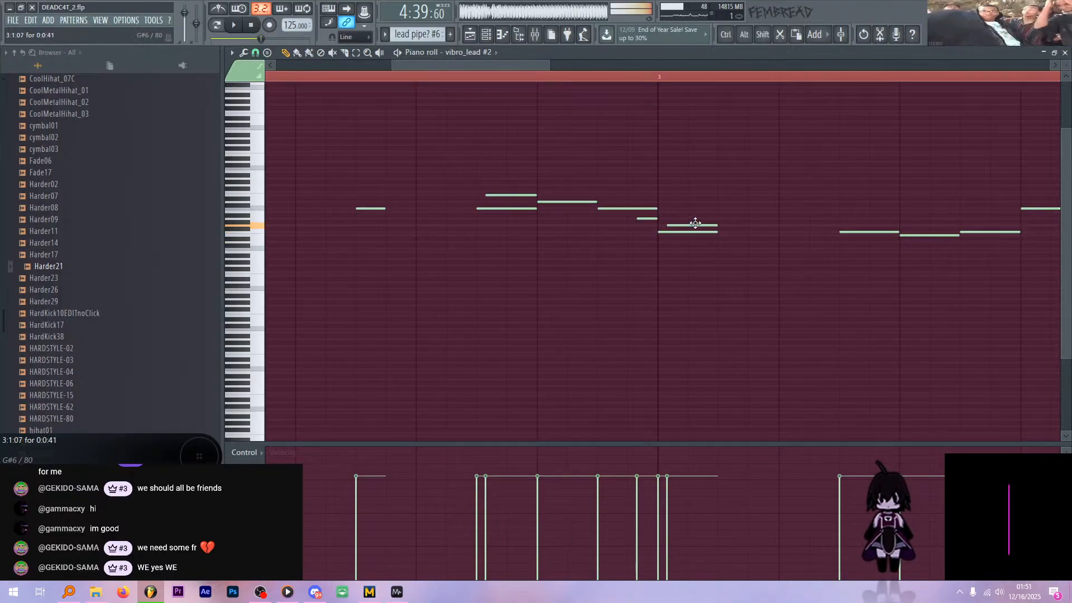
key("space")
key("space")
scroll(741, 240, "down", 2)
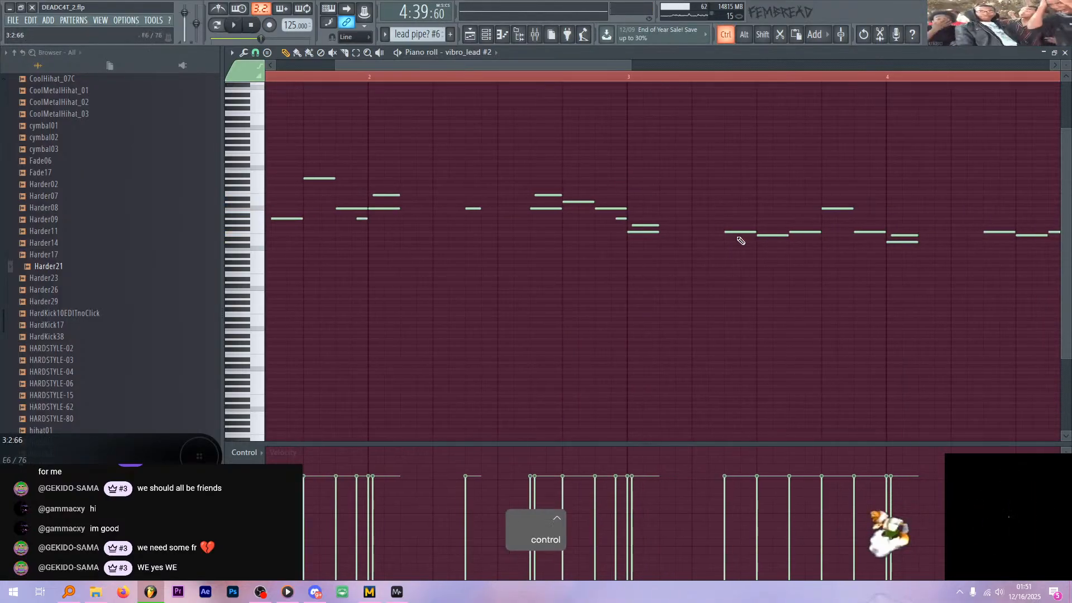
scroll(741, 240, "up", 2)
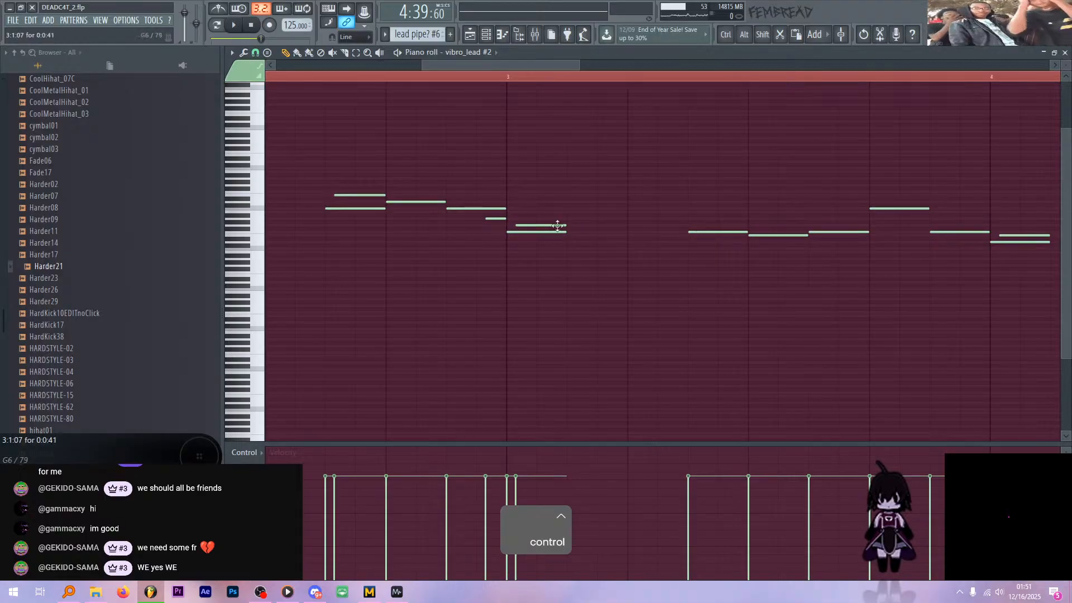
left_click(557, 226)
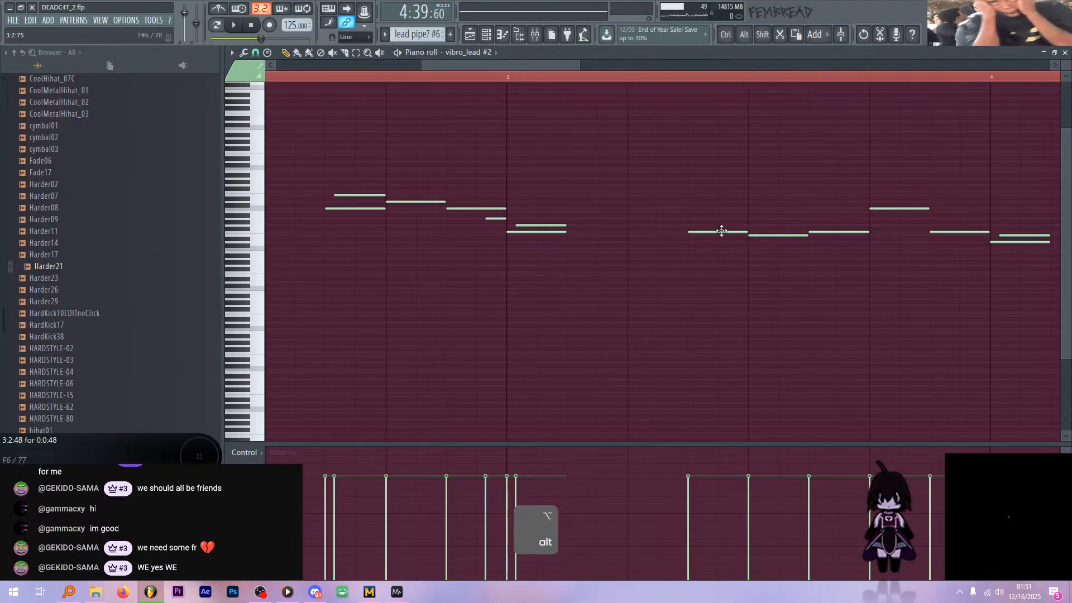
- Try bar 3's three-note run before beat 4 at G6, F6 and G6, and audition it
left_click_drag(722, 231, 754, 231)
left_click_drag(822, 233, 821, 225)
key("space")
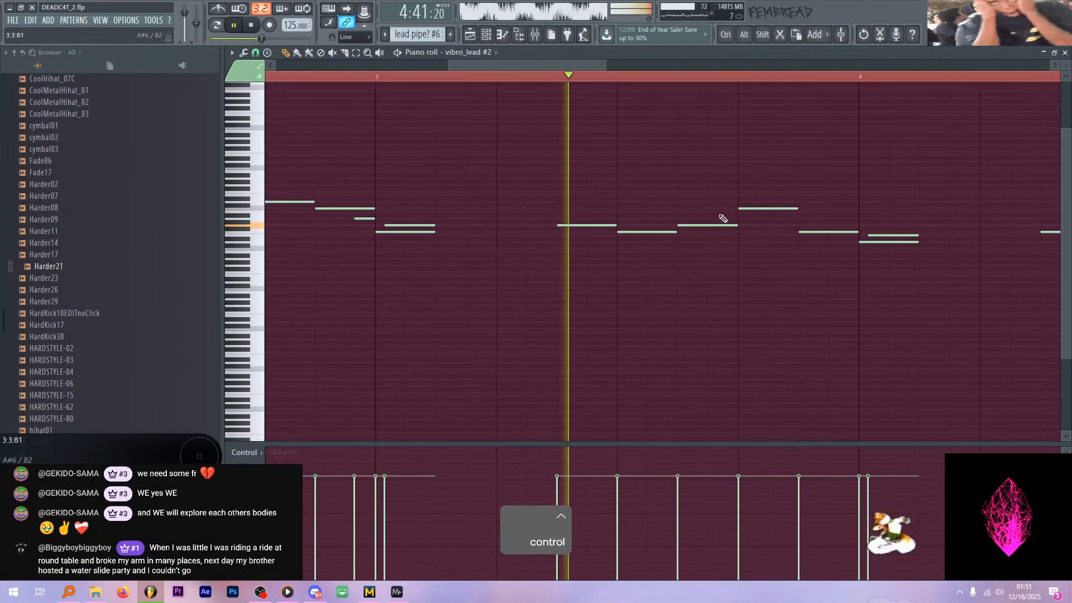
key("space")
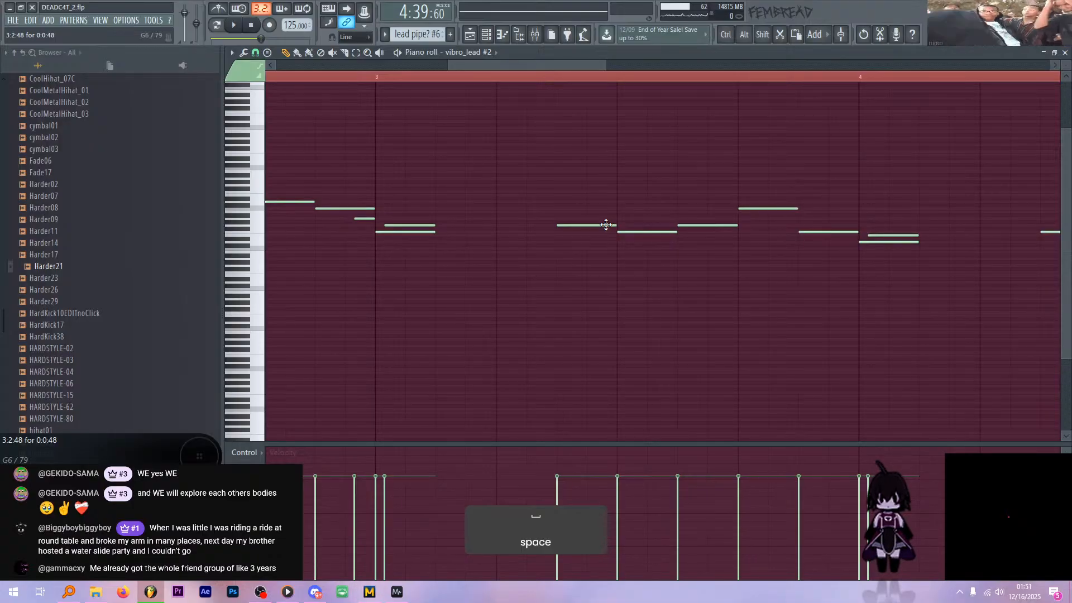
left_click(617, 76)
key("space")
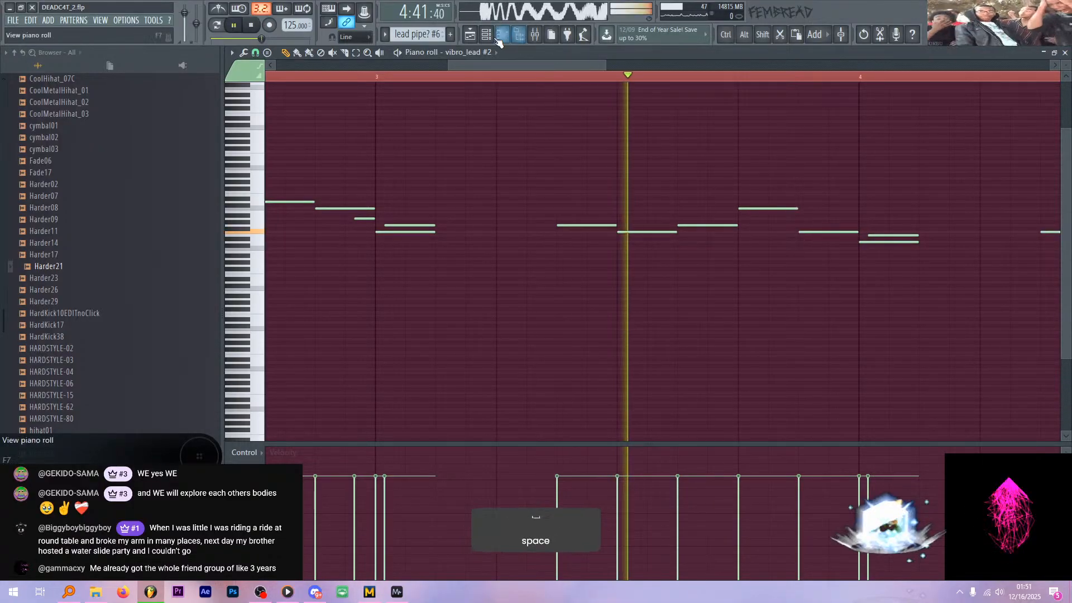
key("space")
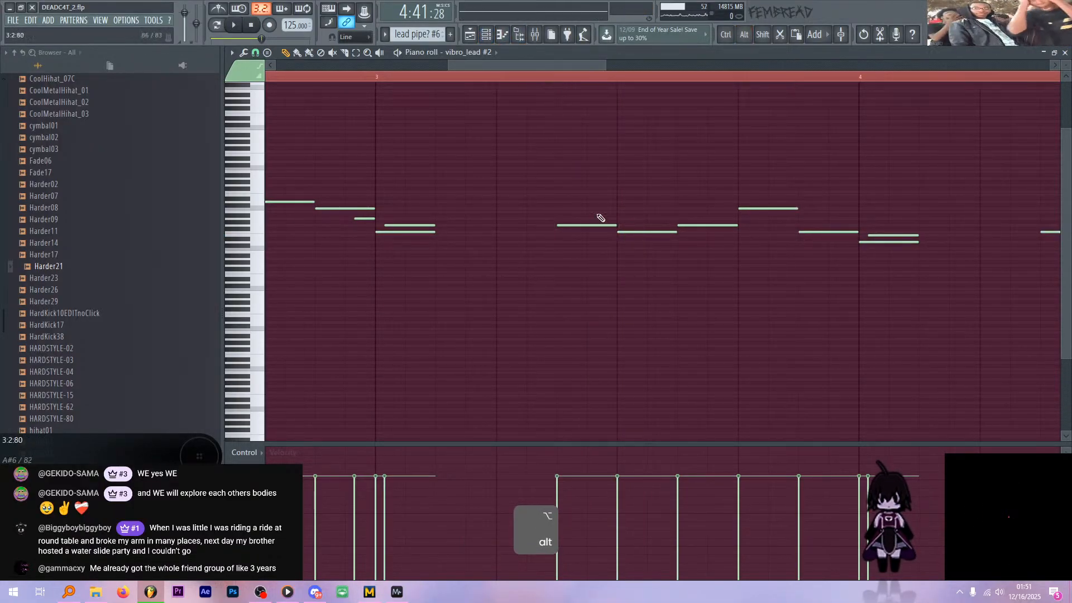
- Raise bar 3's three-note run before beat 4 to A6, G6 and A6 and audition it
left_click_drag(590, 225, 694, 219)
key("space")
key("space")
key("space")
key("space")
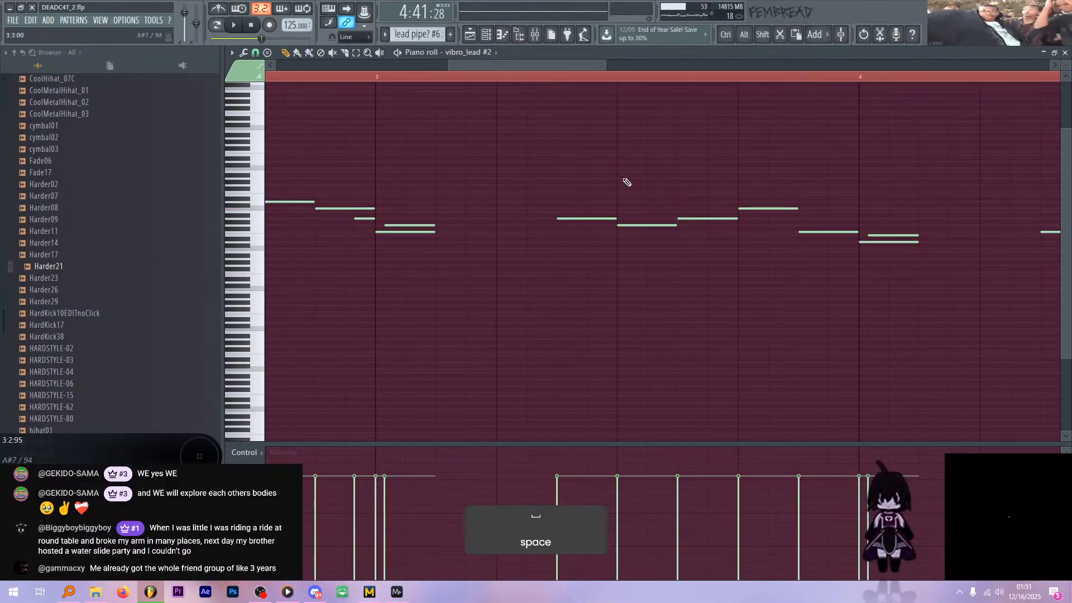
key("space")
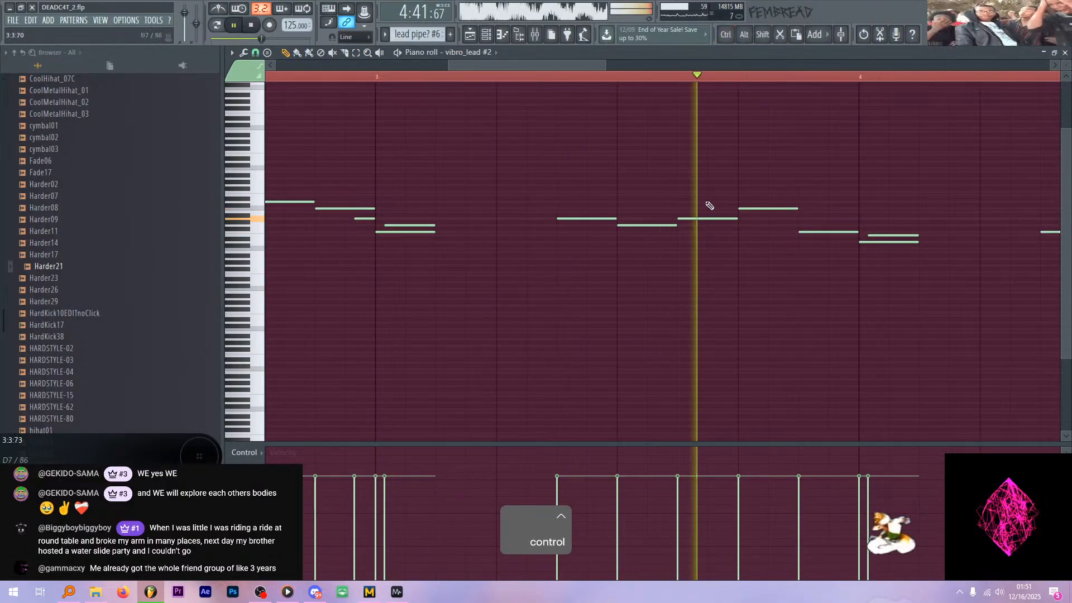
key("space")
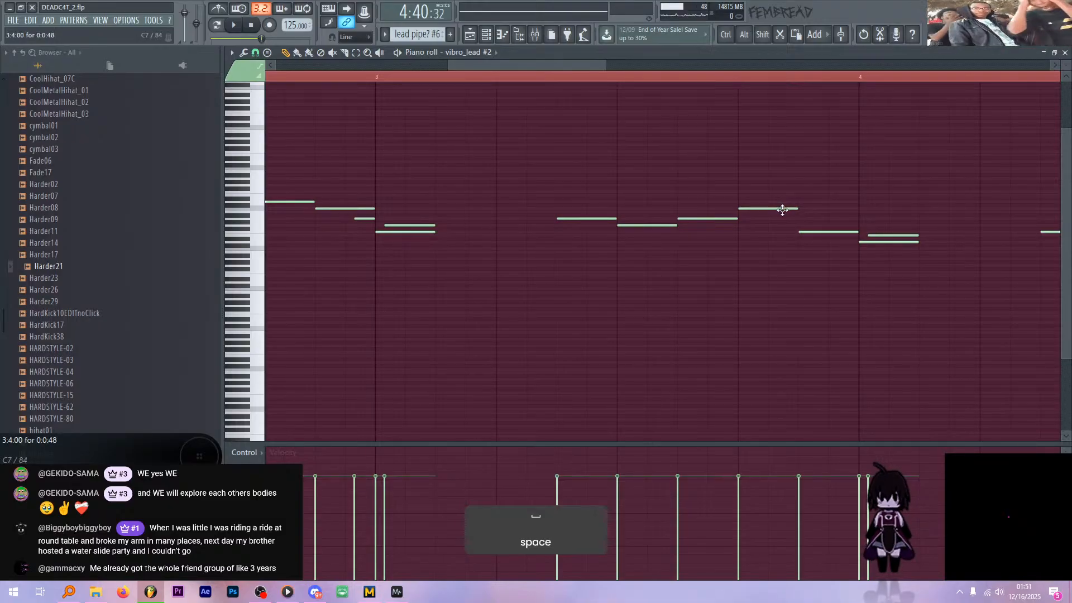
- Raise bar 3's two beat-4 notes to E7 and A6
left_click_drag(782, 209, 782, 196)
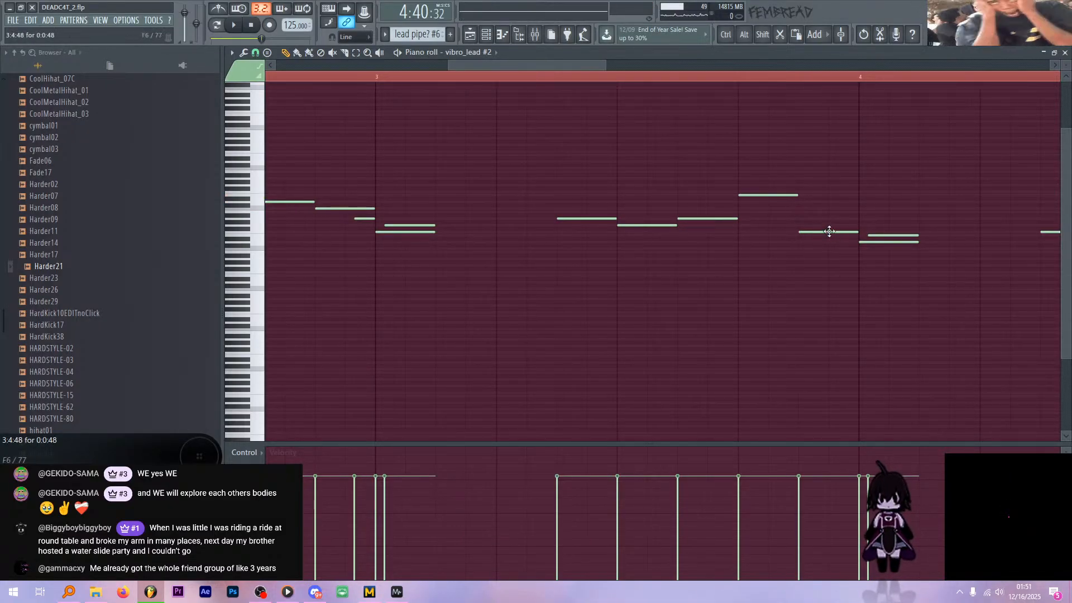
left_click_drag(830, 231, 830, 218)
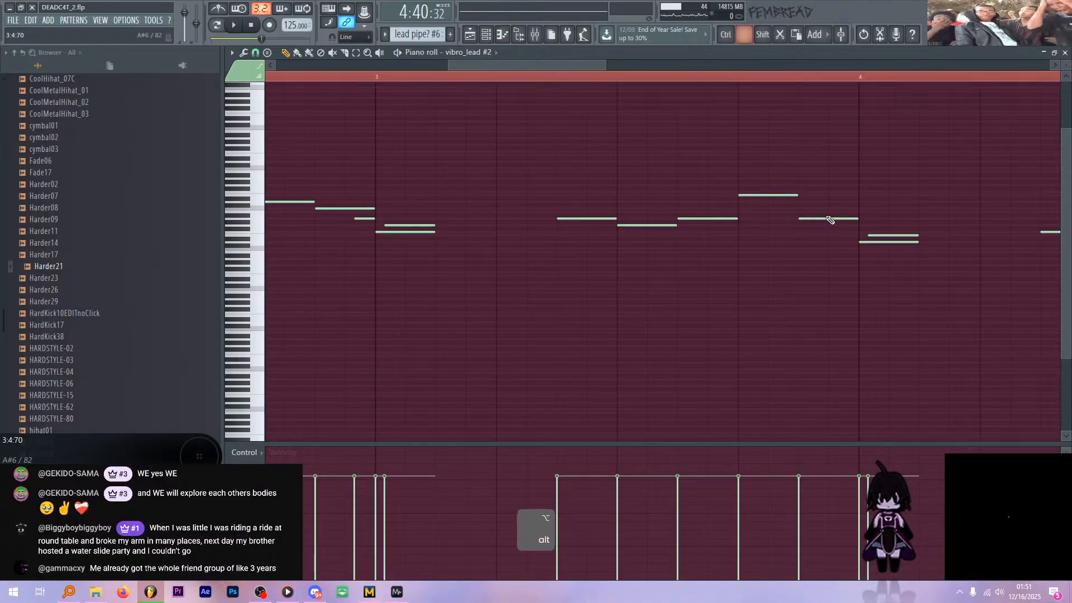
key("alt+Tab")
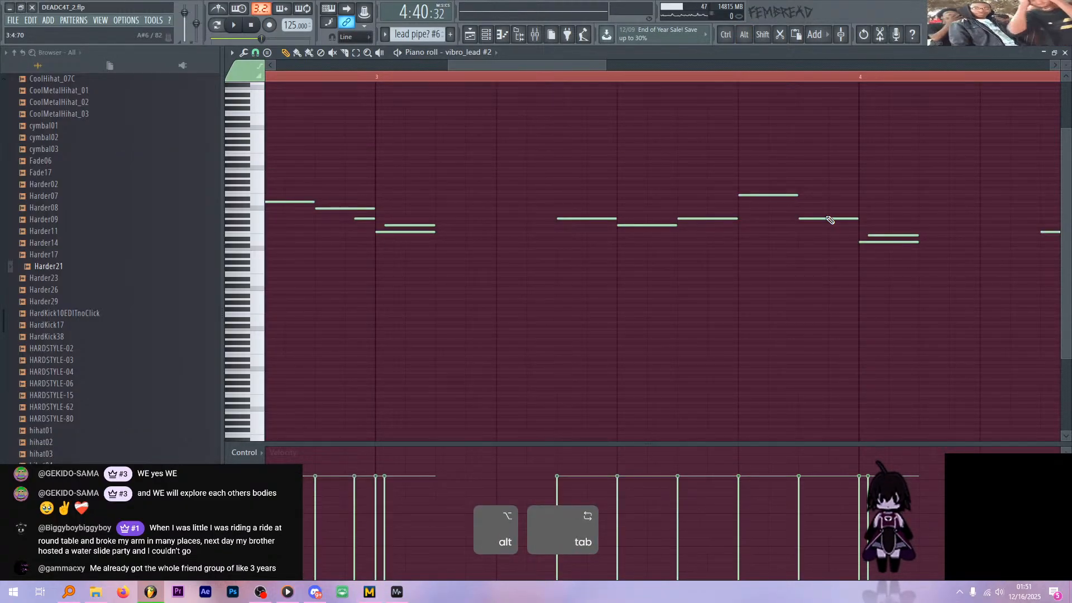
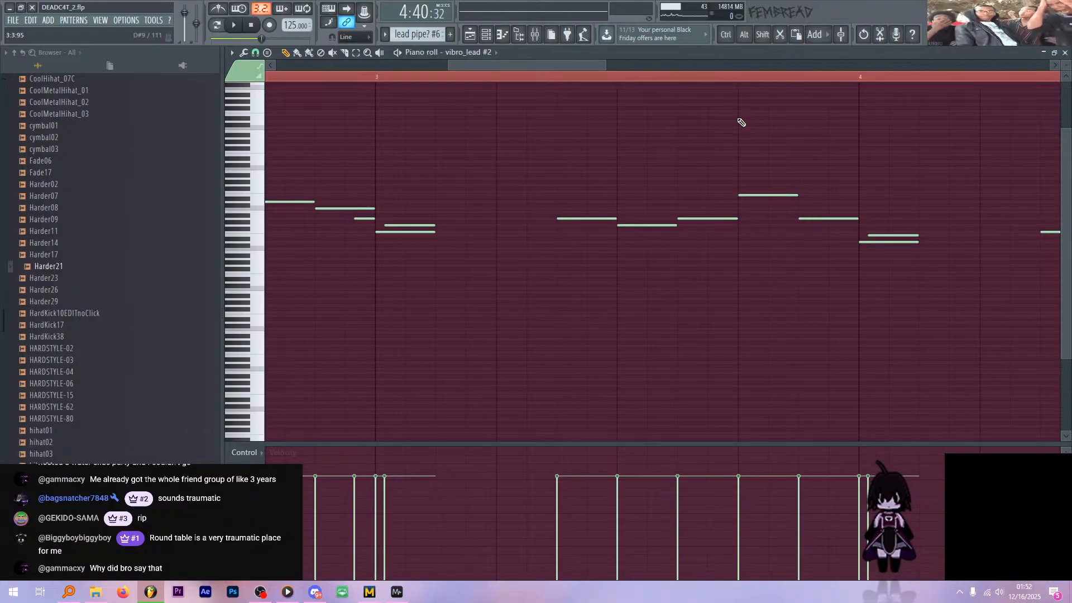
- Show the whole pattern, clear the time selection and play back the harmony through bars 3 and 4
left_click_drag(450, 64, 277, 65)
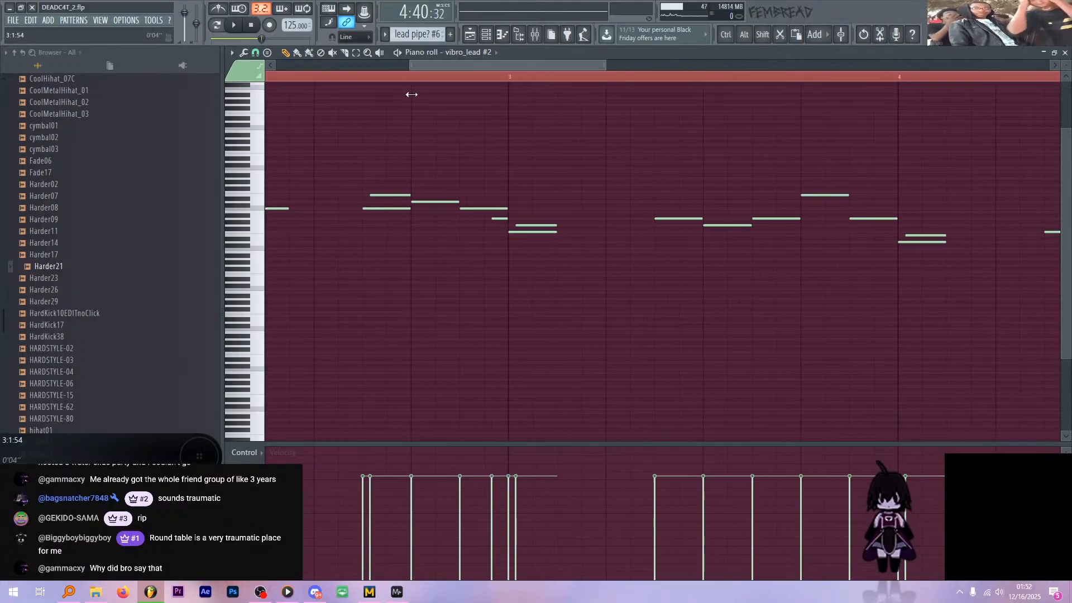
left_click_drag(604, 63, 747, 63)
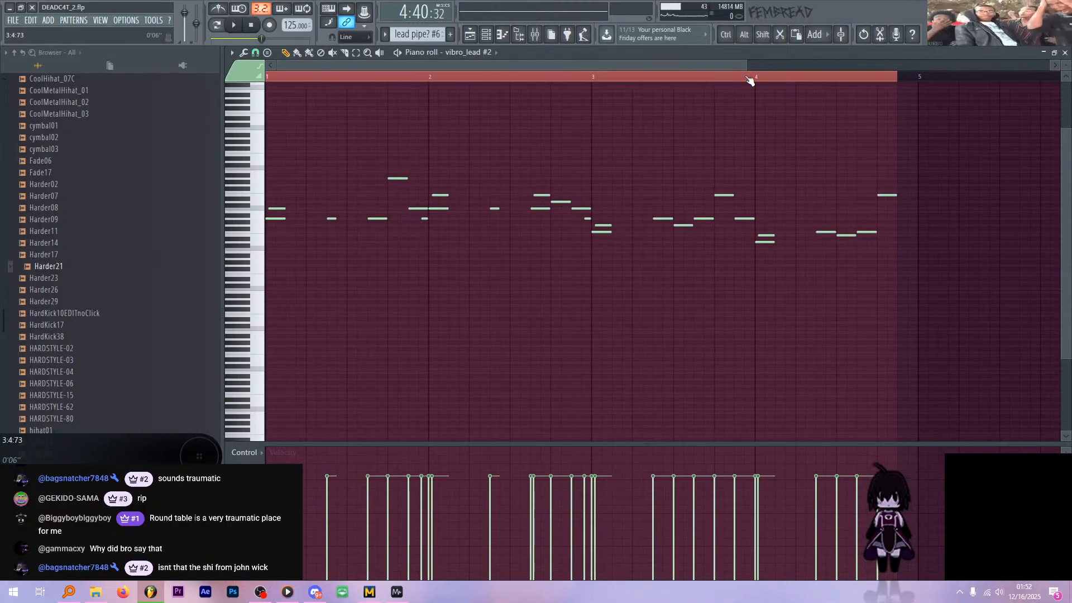
left_click(749, 79, "ctrl")
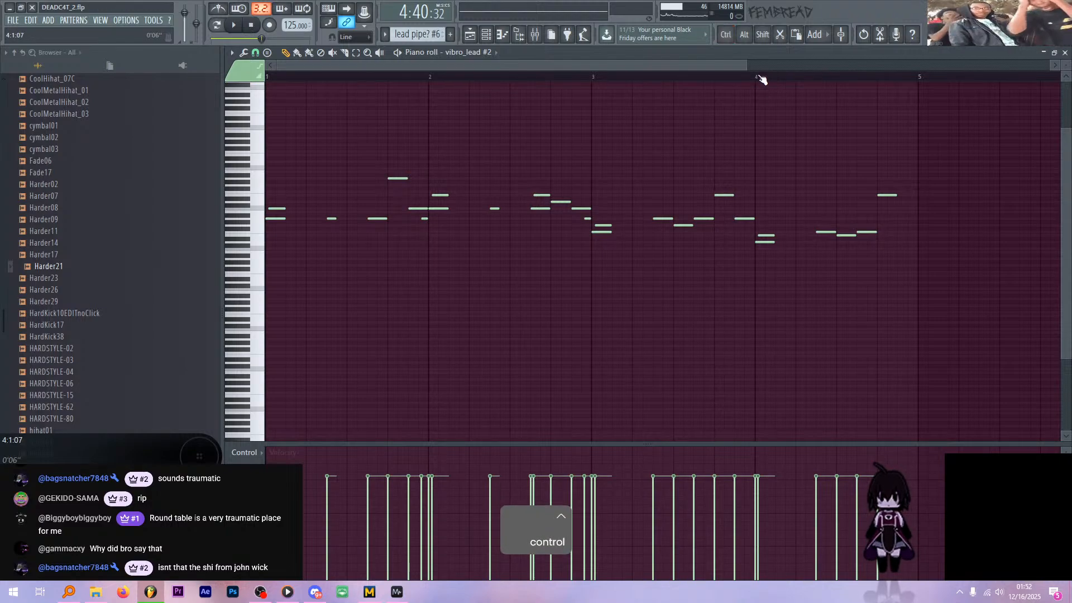
key("space")
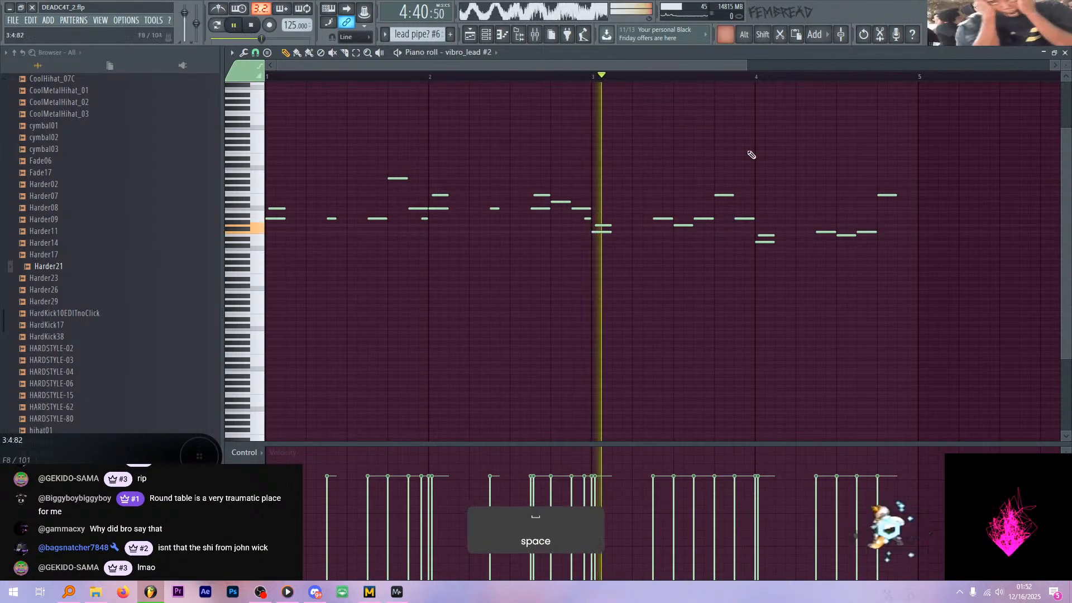
scroll(751, 162, "up", 3, "ctrl")
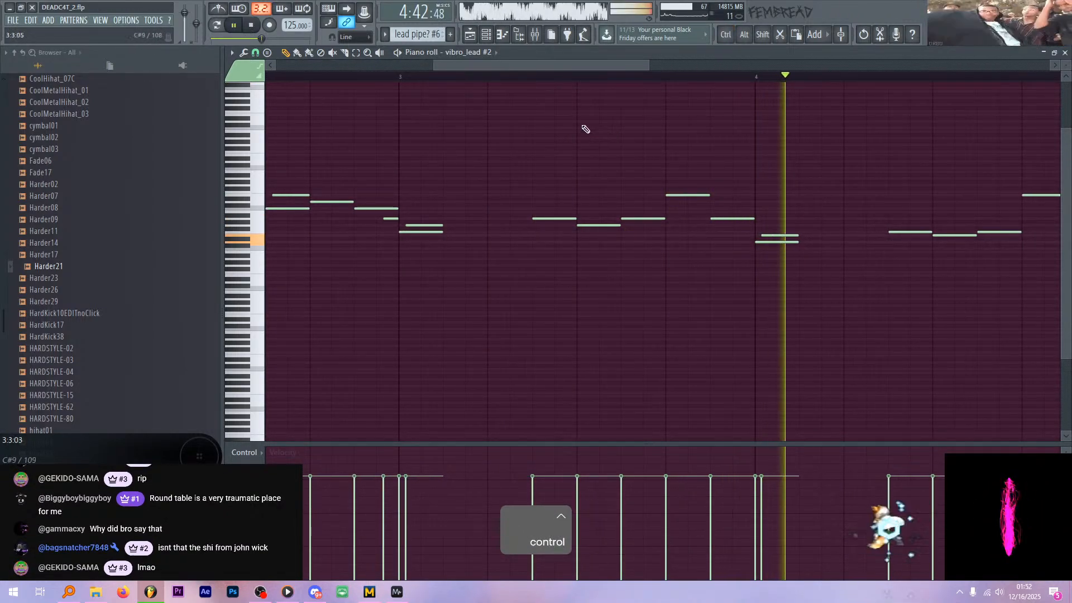
- Raise the two notes opening bar 4 of the vibro_lead #2 harmony to G6 and F6 and audition them
key("space")
scroll(756, 210, "up", 2, "ctrl")
left_click_drag(737, 242, 742, 225)
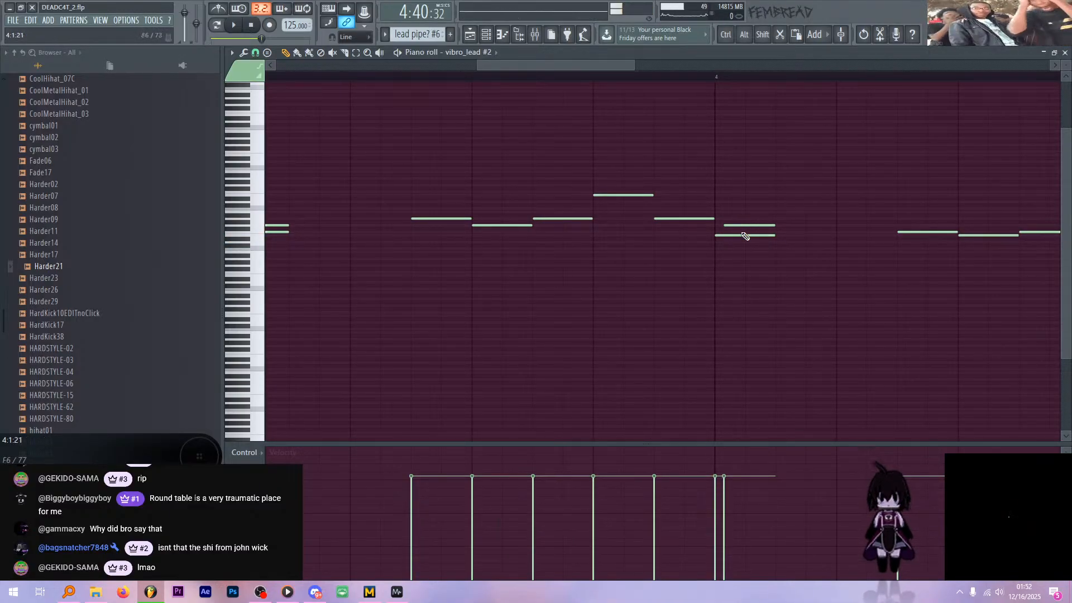
scroll(732, 145, "down", 2, "ctrl")
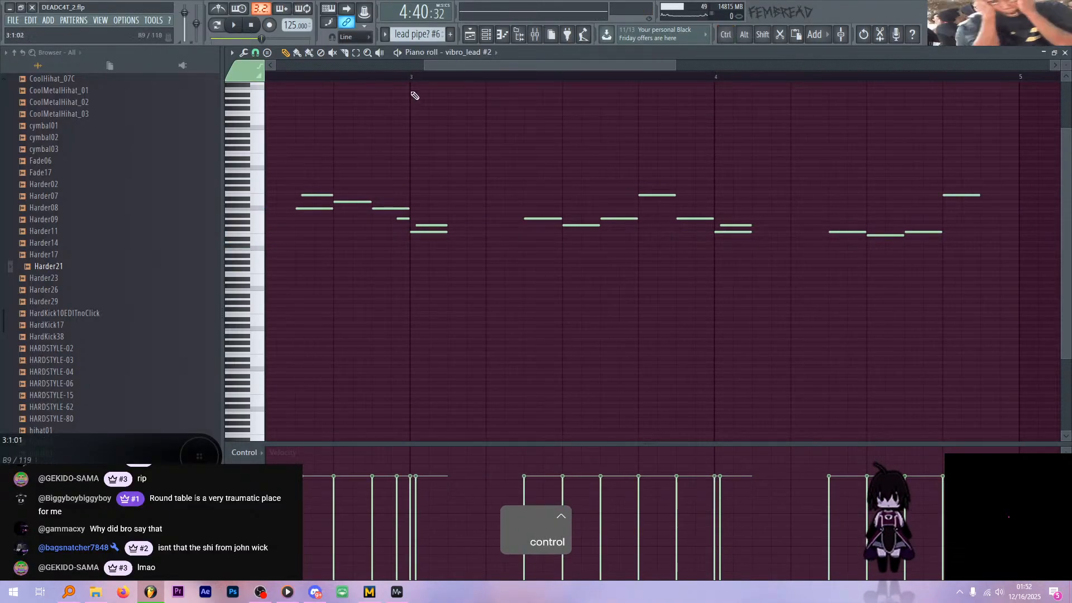
key("space")
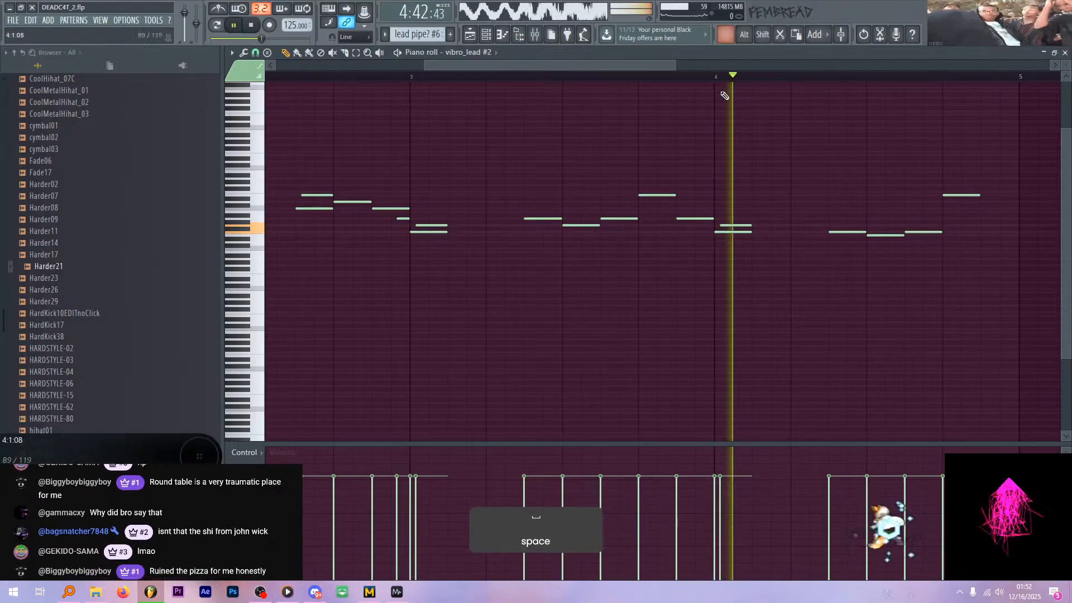
key("ctrl+space")
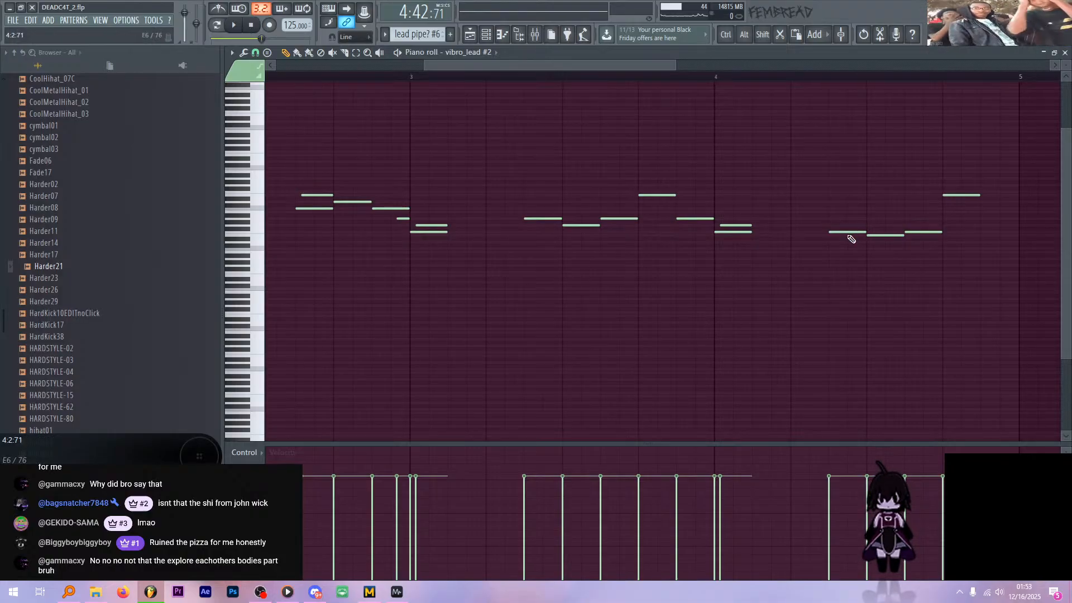
- Raise bar 4's three-note run before its last note to G6, F6 and G6 and audition it
left_click_drag(853, 233, 928, 226)
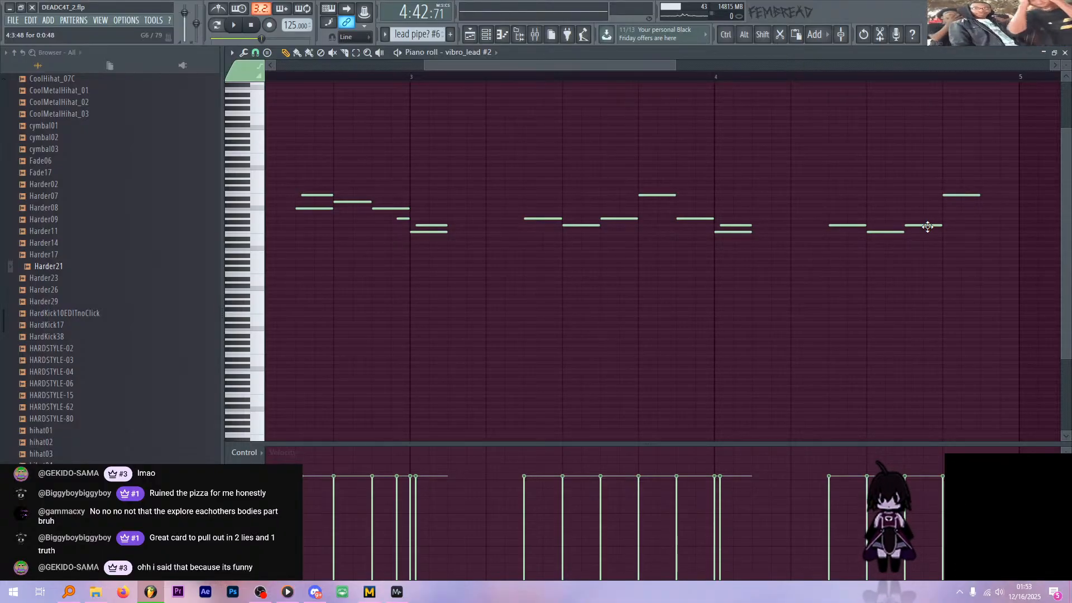
scroll(821, 142, "up", 1, "ctrl")
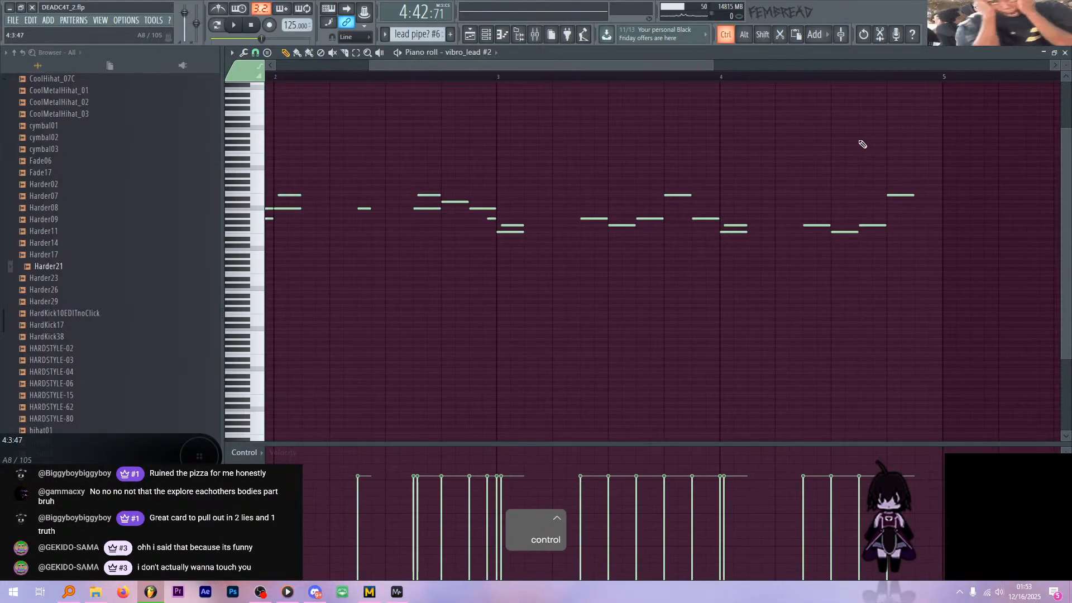
scroll(684, 87, "down", 2)
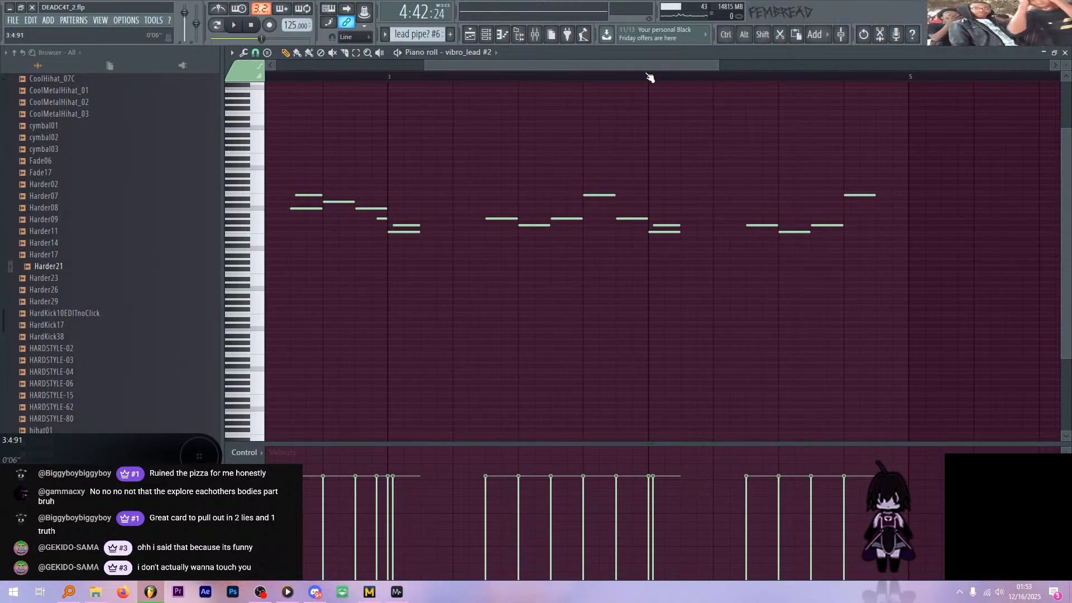
key("space")
key("space")
scroll(853, 195, "up", 1, "ctrl")
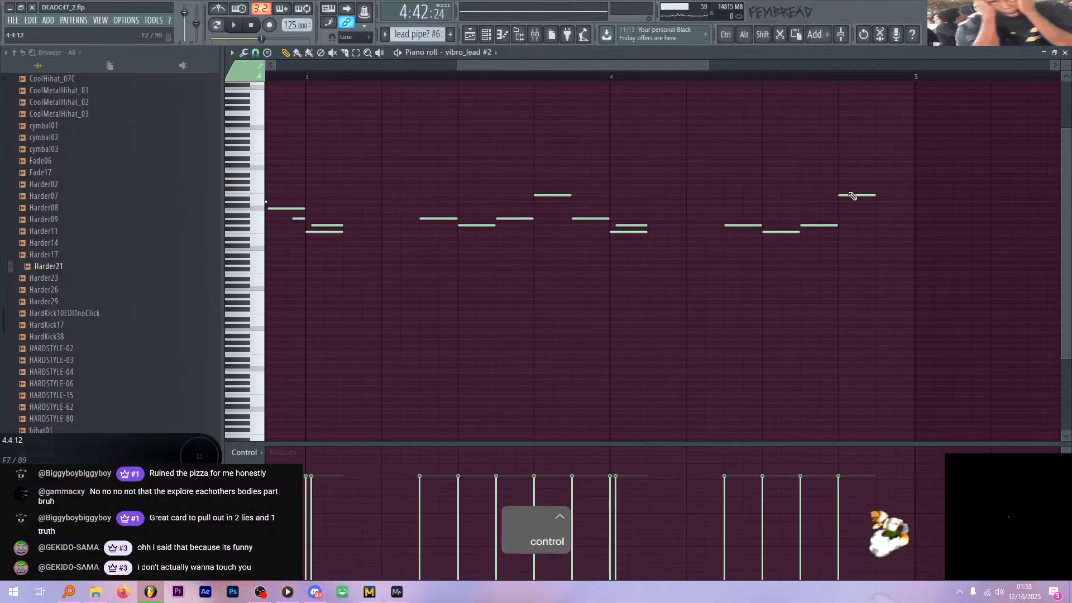
- Raise the high note after bar 4's three-note run to G7 and audition it
left_click_drag(850, 195, 850, 184)
key("space")
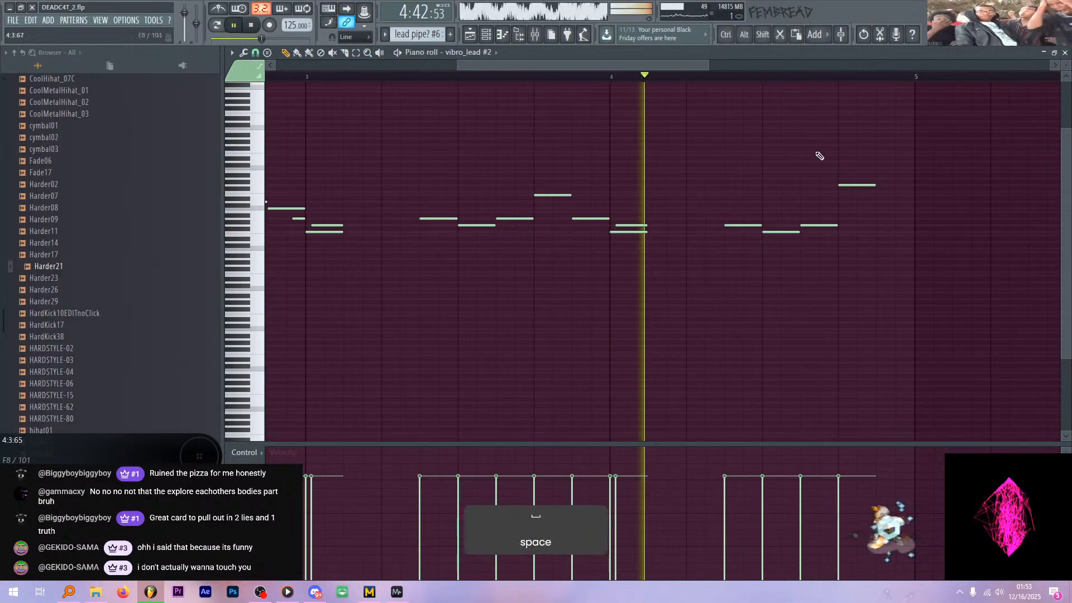
scroll(705, 140, "down", 2, "ctrl")
key("space")
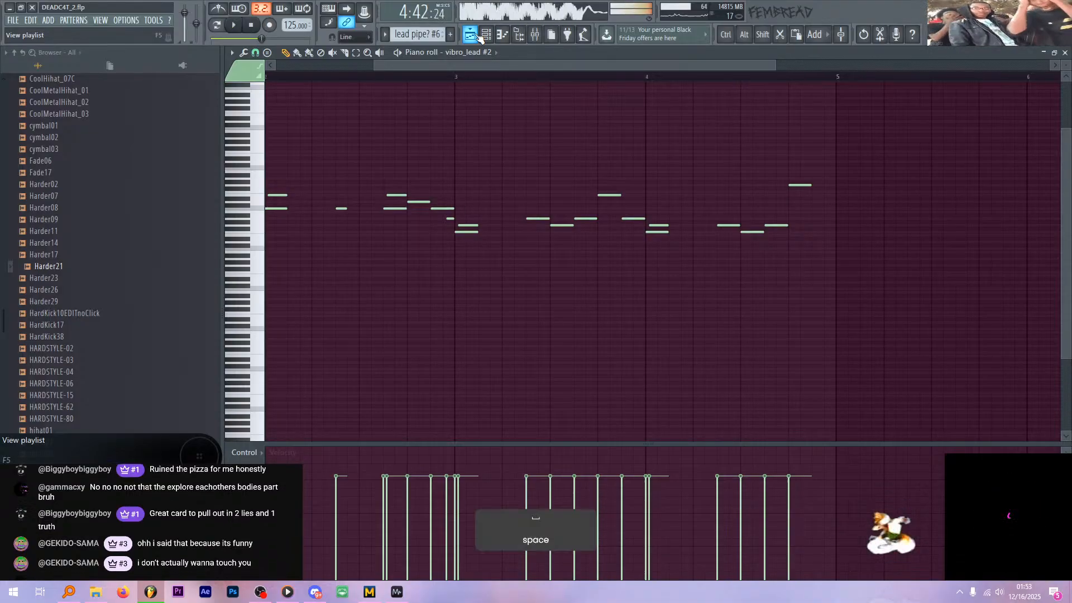
- Lengthen the lead pipe? #6 clip on Track 105 to end with the last lead clip just before bar 153
left_click(472, 34)
scroll(601, 112, "down", 4, "ctrl")
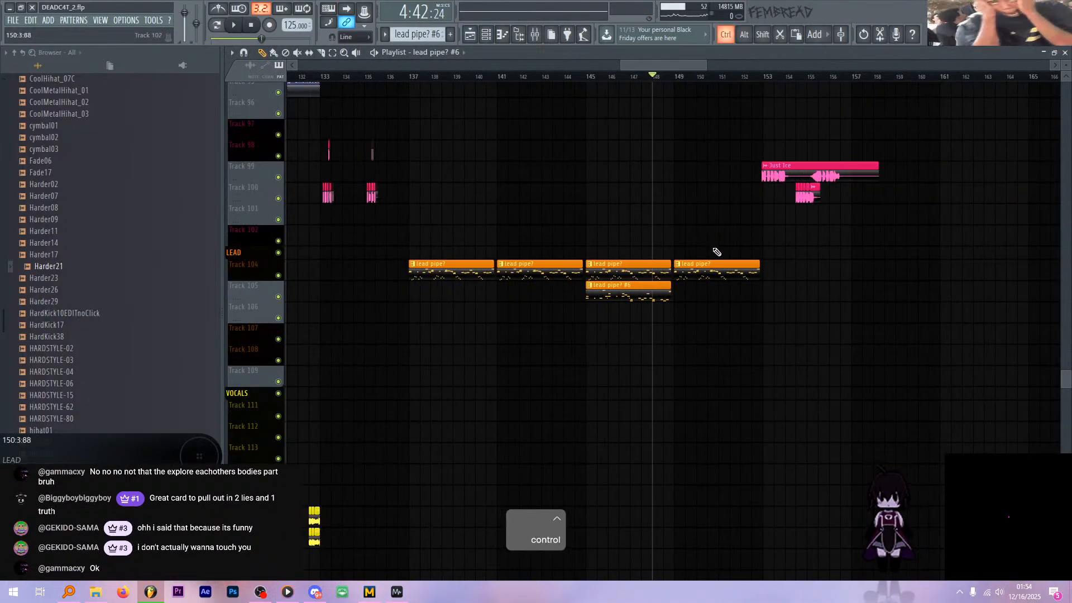
scroll(717, 252, "up", 2, "ctrl")
left_click_drag(647, 291, 746, 294)
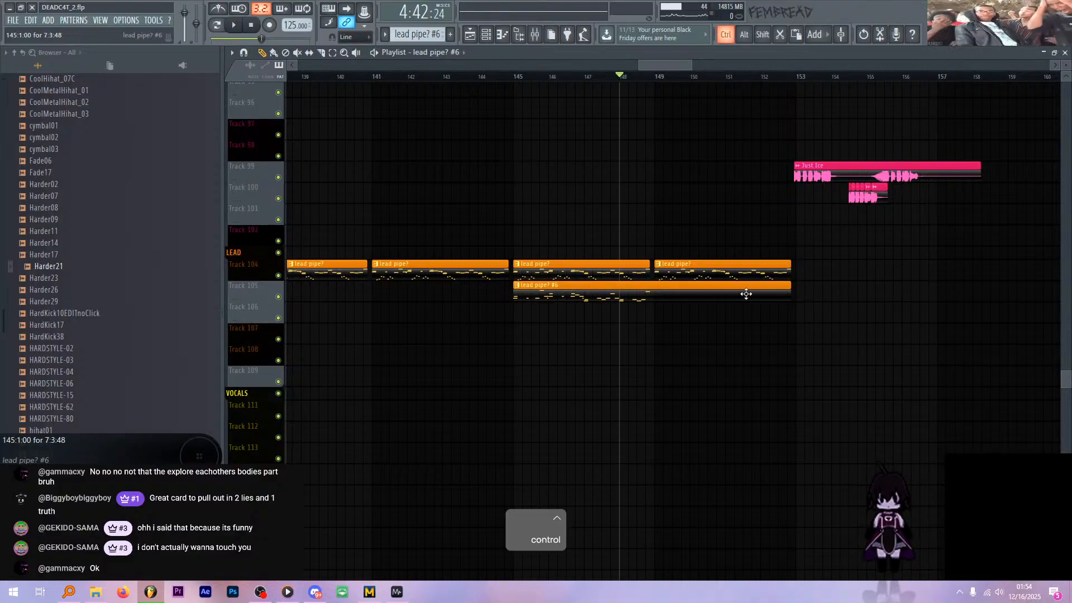
- Add a C7 note to the lead pipe? #6 pattern, filling the gap at the end of bar 4
double_click(734, 293)
key("space")
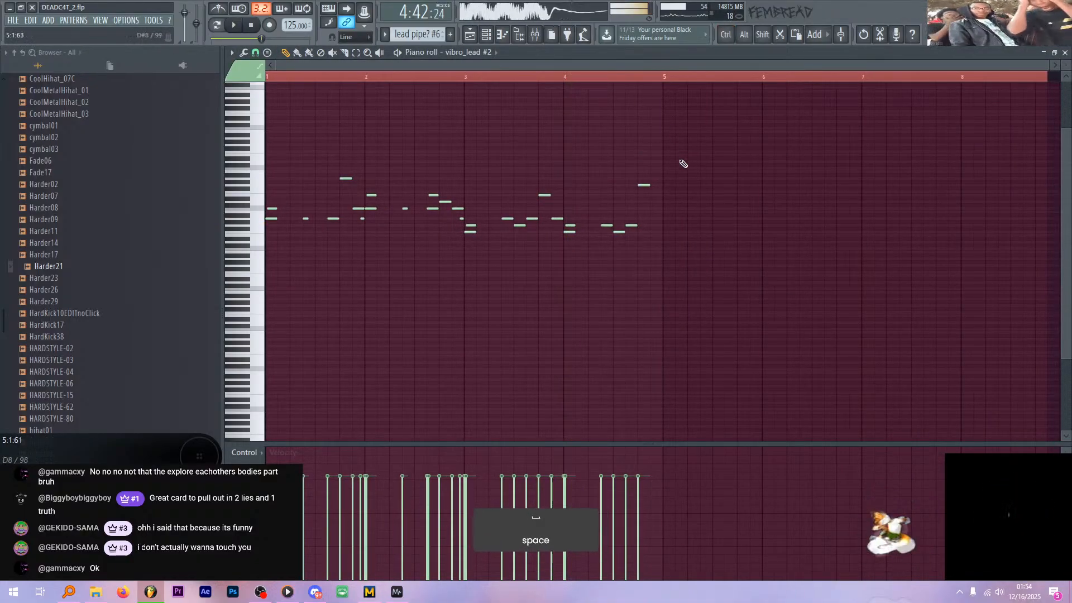
scroll(636, 195, "up", 3, "ctrl")
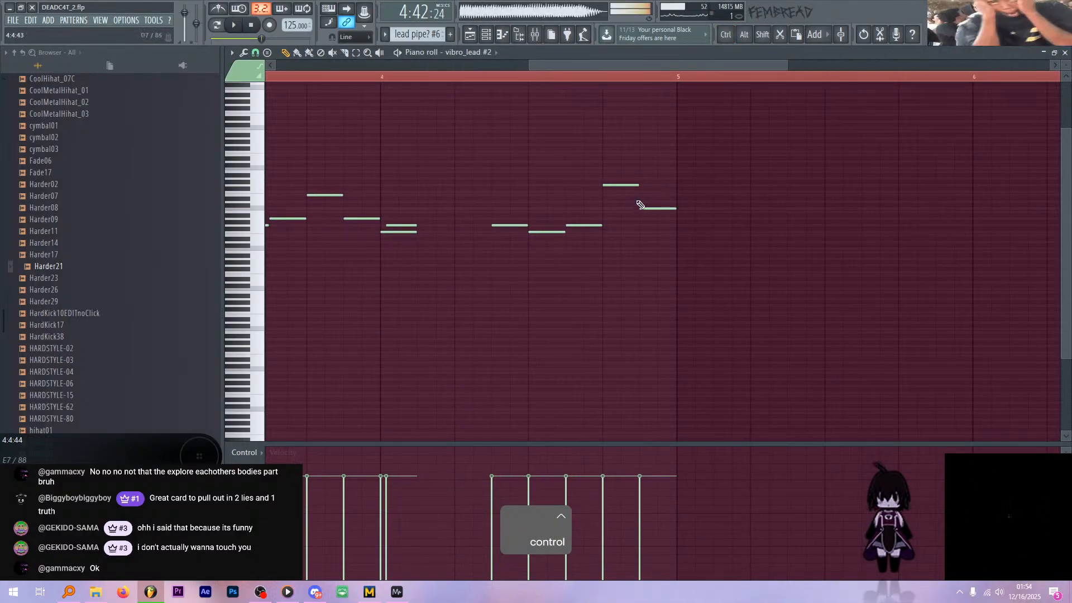
- Extend the lead pipe? clip starting at bar 145 on Track 104 so that it reaches bar 149
left_click(471, 33)
scroll(594, 239, "up", 3, "ctrl")
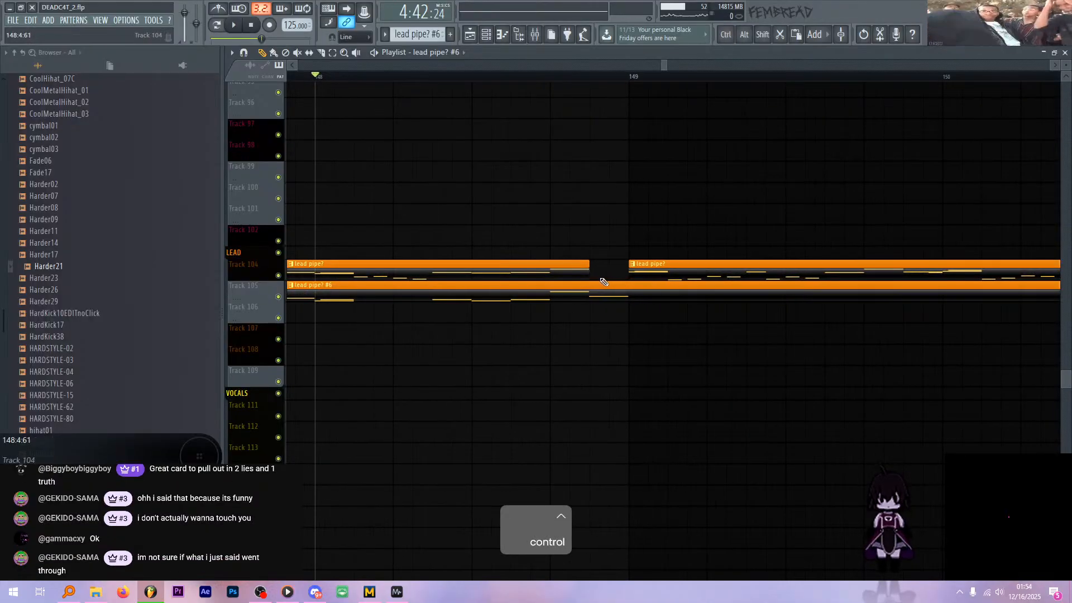
key("space")
scroll(608, 217, "up", 4)
key("space")
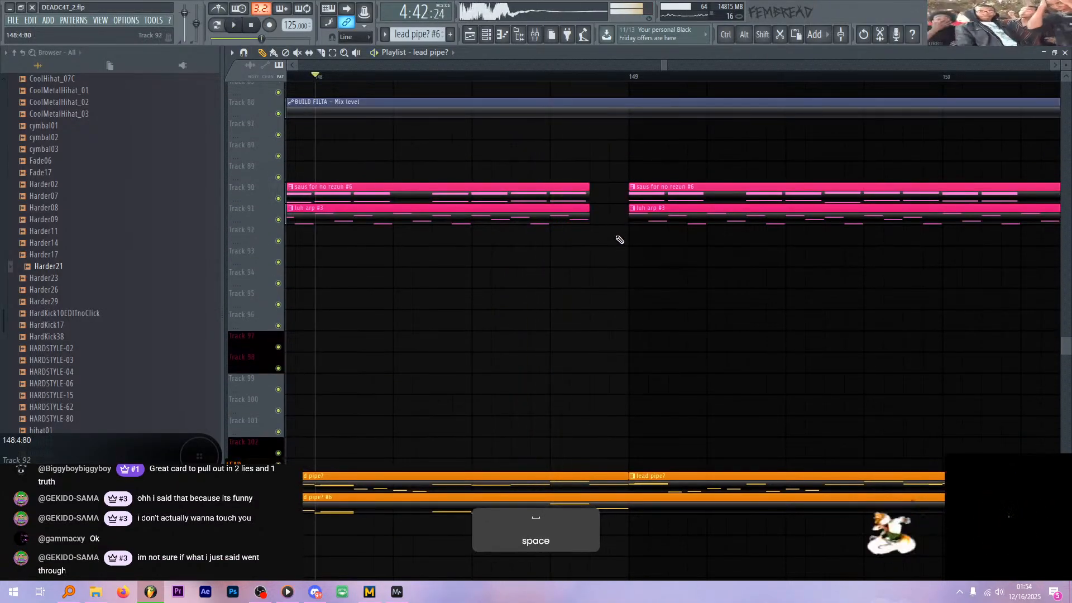
- Extend the bar 145 saus for no rezon #6, luh arp #3 and SAWBASS PATCH clips up to bar 149
key("space")
scroll(634, 246, "up", 10)
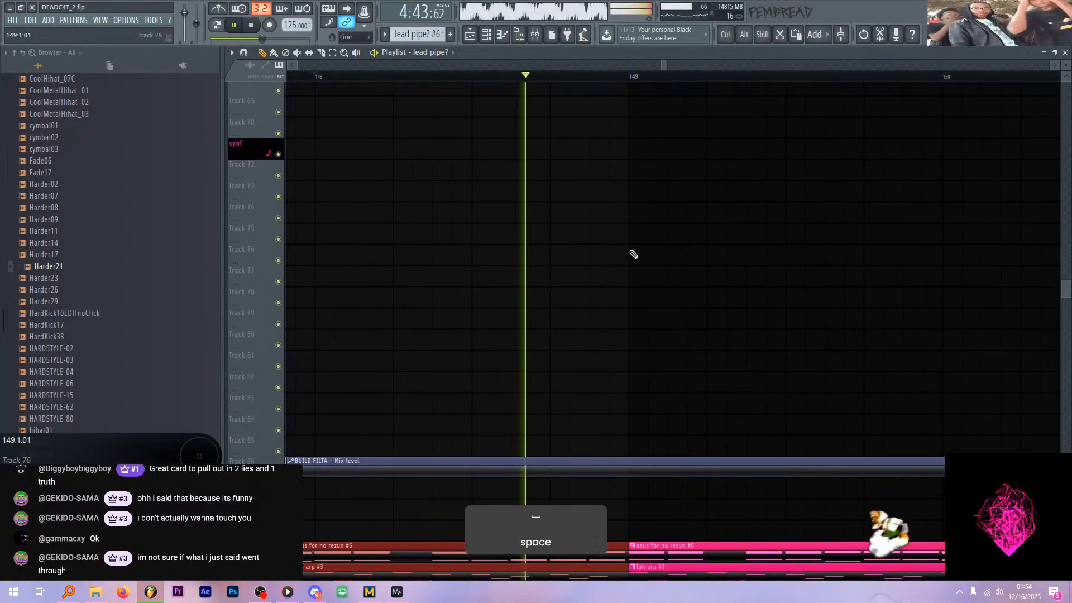
scroll(615, 244, "up", 8)
key("space")
key("space")
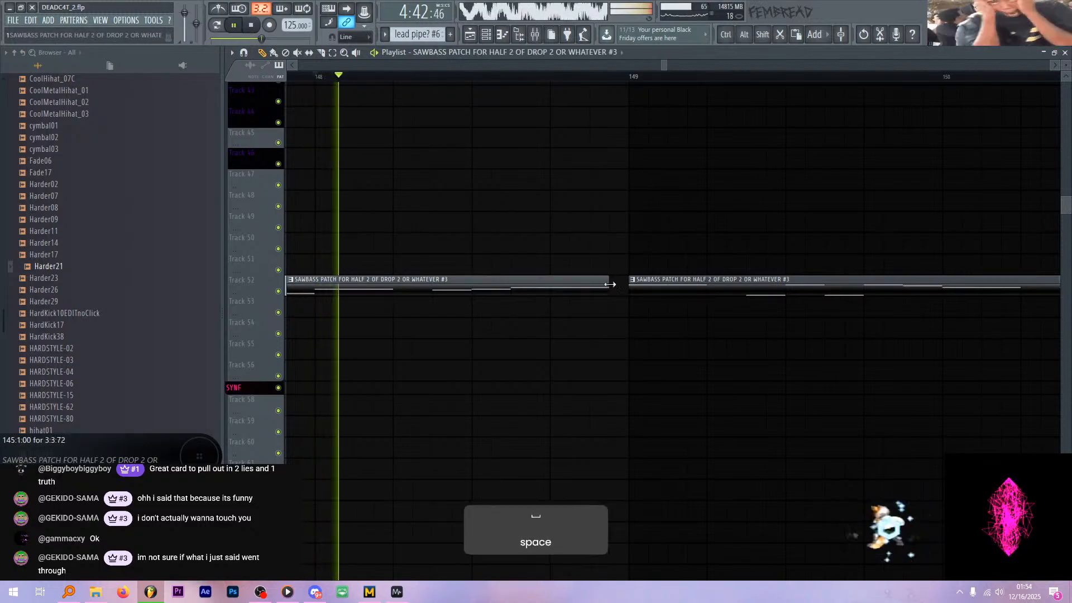
- Extend the shortened VDUB2 Ride 14 clip on Track 22 to bar 149 and play back the transition
scroll(595, 326, "up", 8)
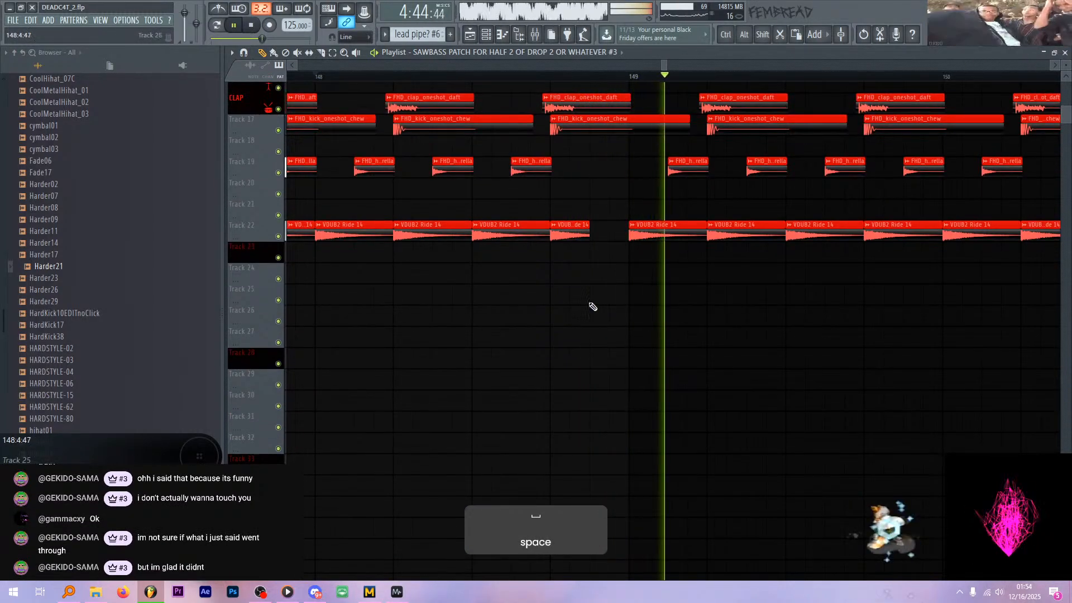
key("space")
key("space")
left_click_drag(587, 229, 630, 253)
scroll(613, 246, "up", 1)
key("space")
key("space")
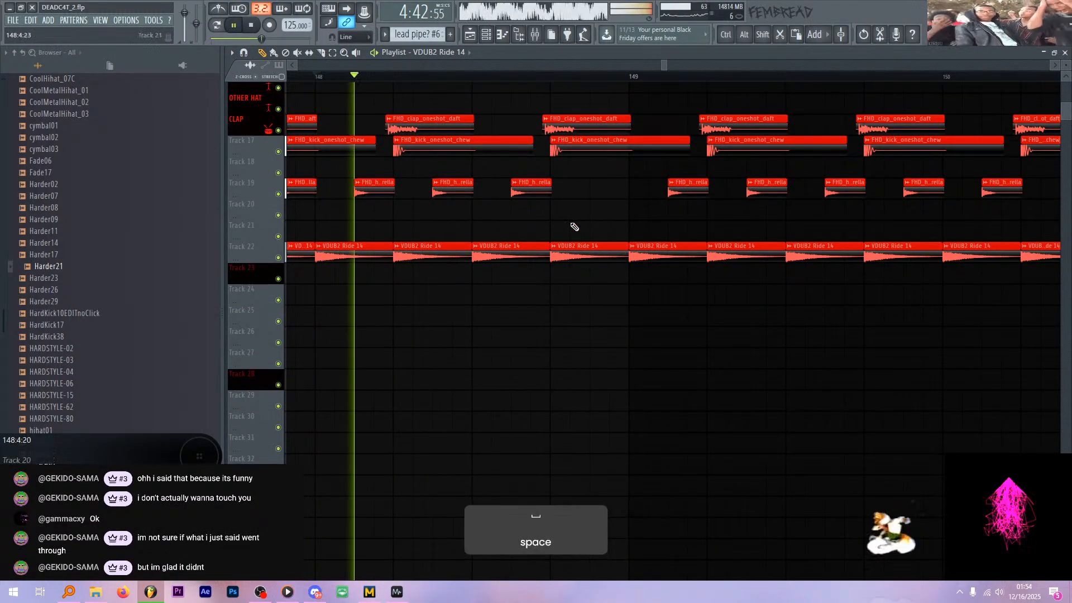
- Copy the last Track 19 hat one-shot into the gap just before bar 149 and listen to the transition
left_click_drag(529, 191, 588, 191, "shift")
scroll(606, 249, "up", 3)
scroll(606, 249, "down", 8, "ctrl")
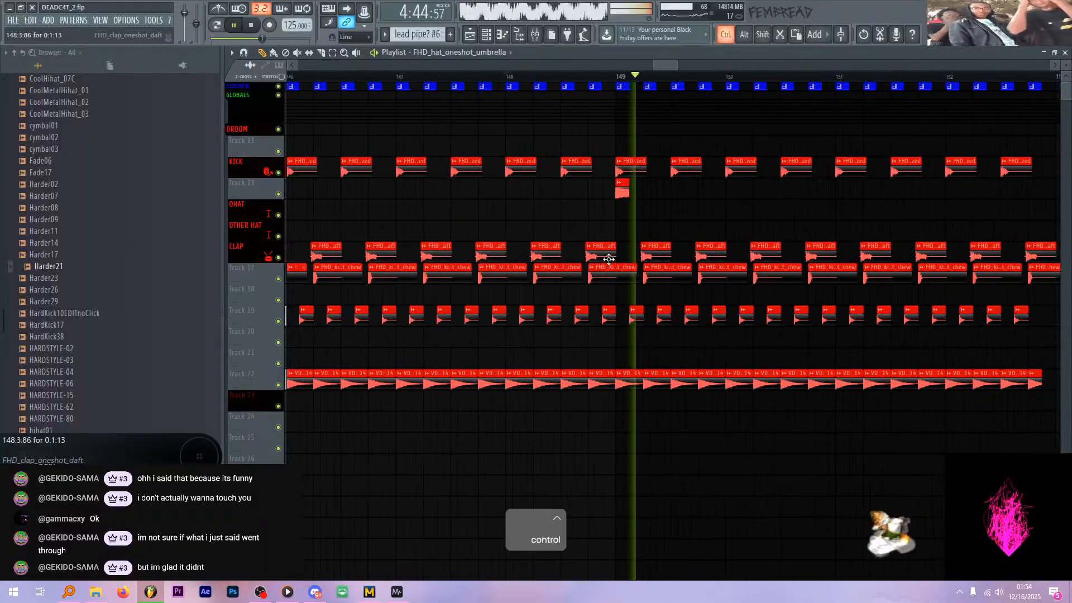
key("space")
- Return to the LEAD tracks and set the song position to bar 145
scroll(609, 262, "down", 6)
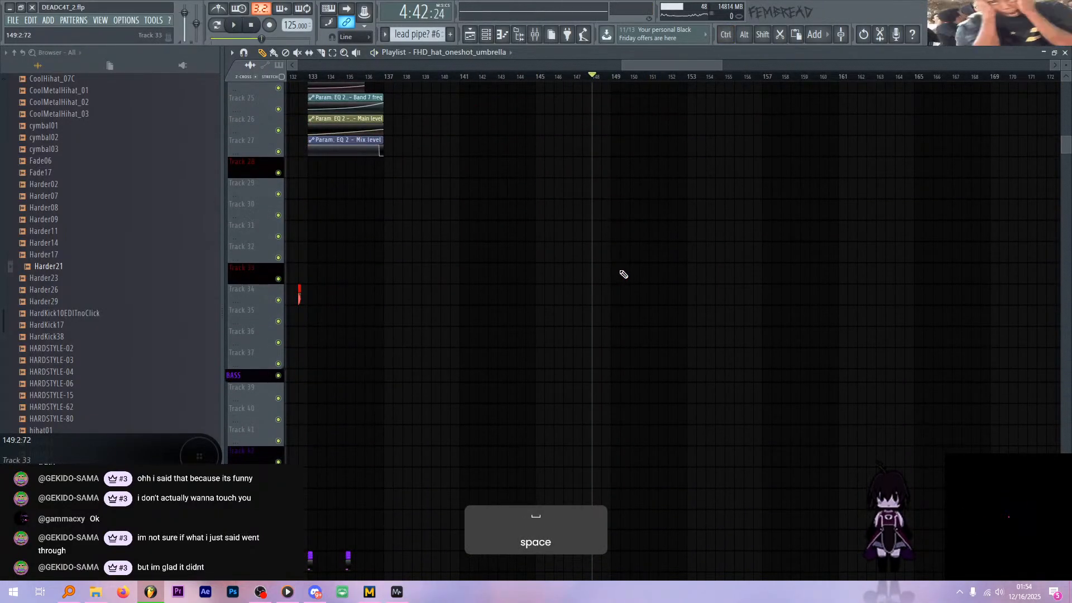
key("alt+Tab")
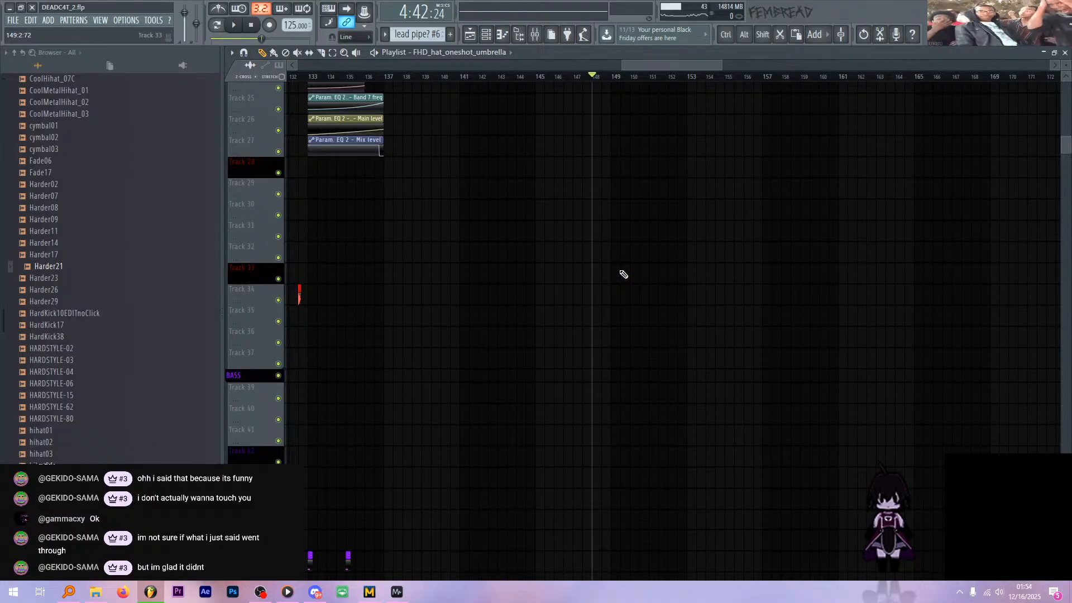
scroll(624, 275, "down", 7)
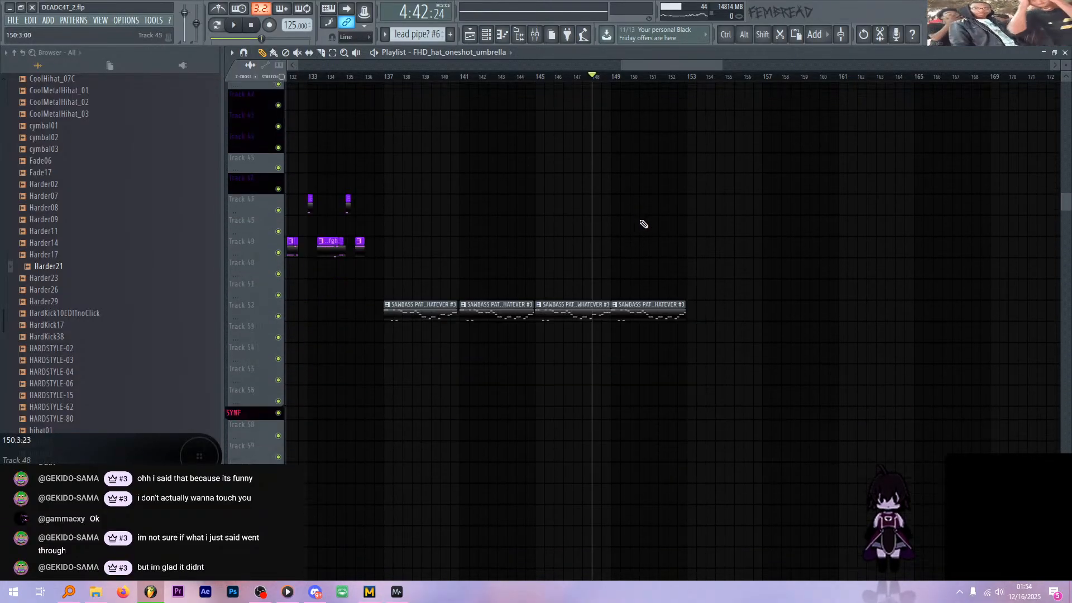
scroll(624, 168, "down", 2)
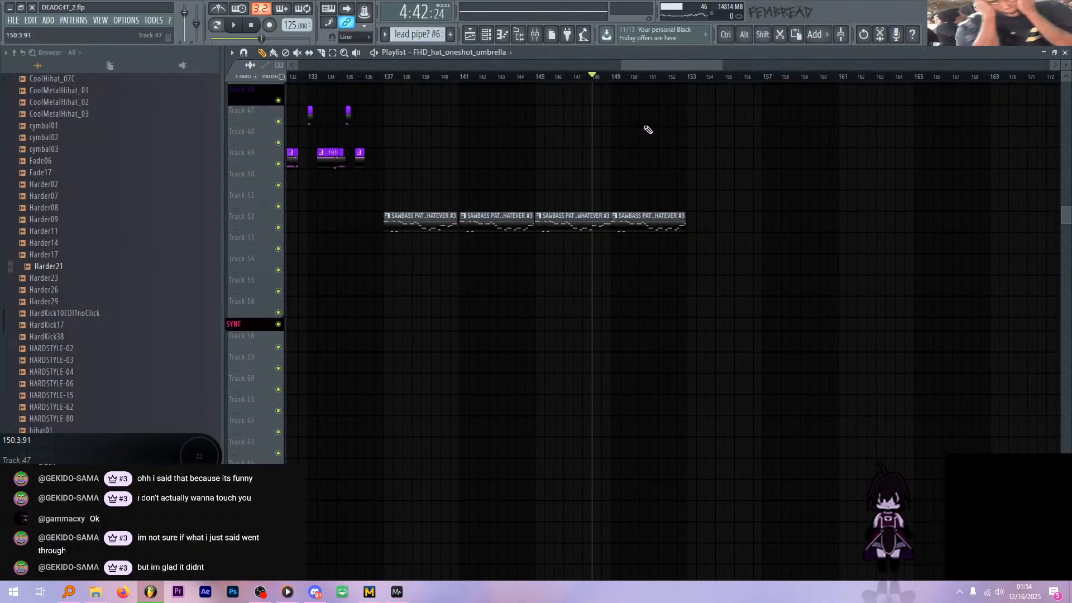
scroll(642, 126, "down", 15)
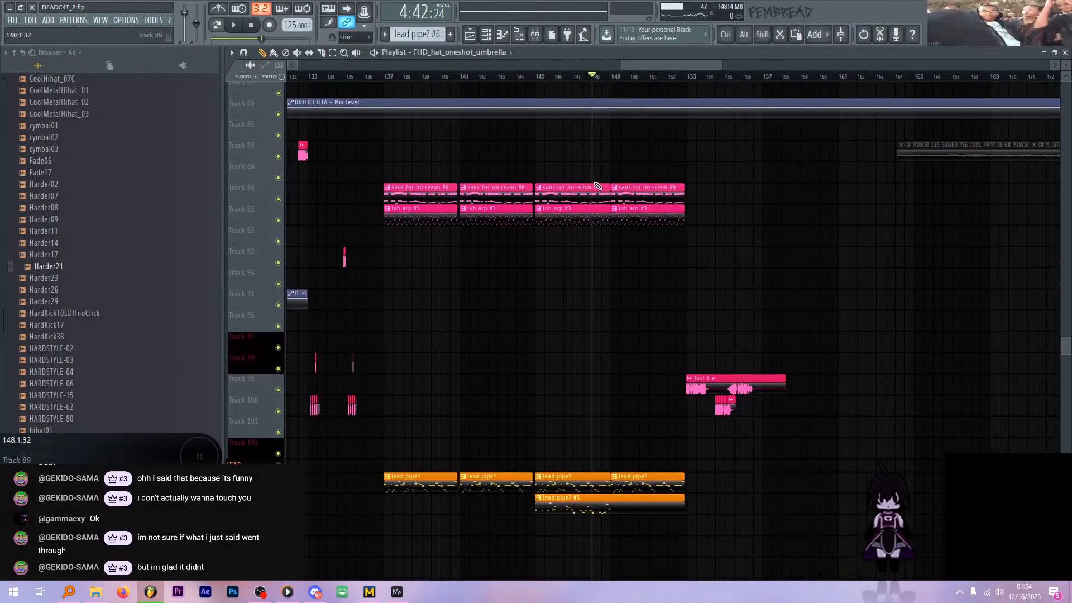
scroll(595, 162, "down", 3)
left_click(539, 78)
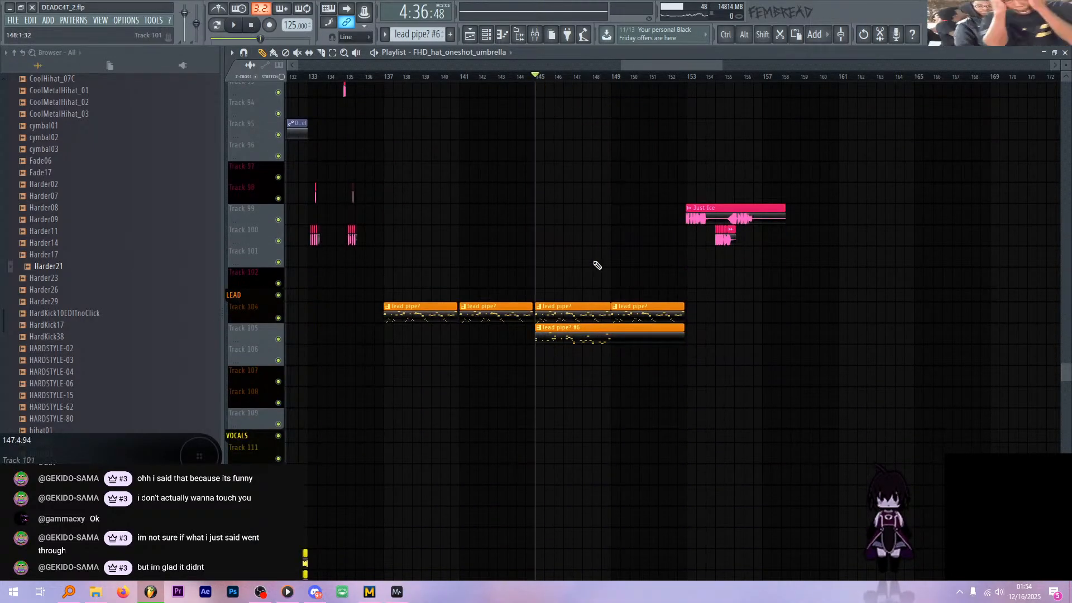
- Duplicate bars 1 to 4 of the lead pipe? #6 harmony into bars 5 to 8 and audition the copy
double_click(605, 341)
left_click_drag(662, 78, 263, 77)
left_click(660, 81, "ctrl")
left_click_drag(664, 78, 72, 81)
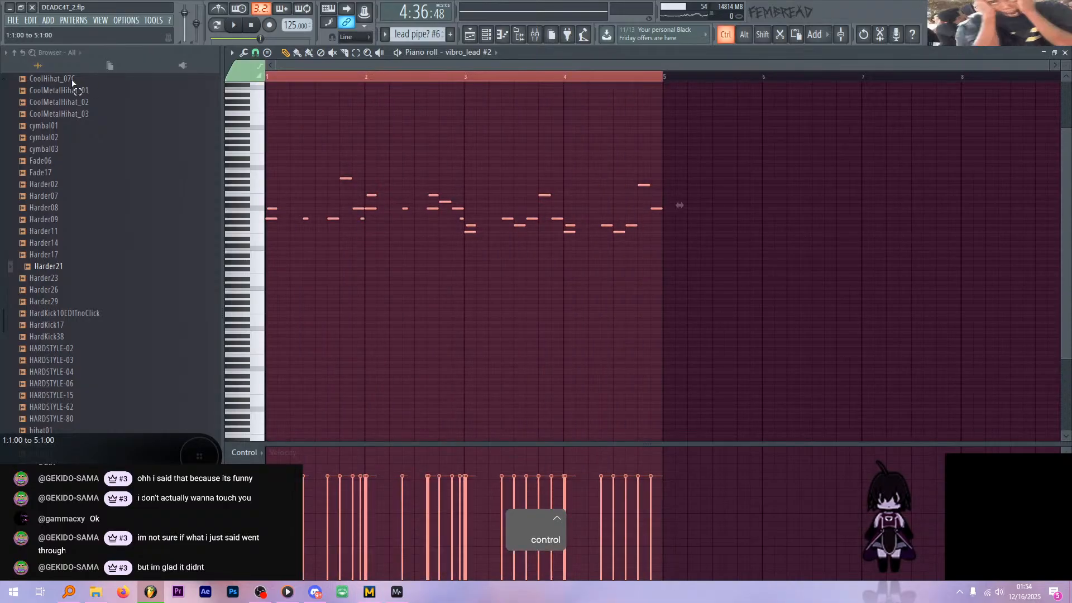
key("ctrl+b")
key("space")
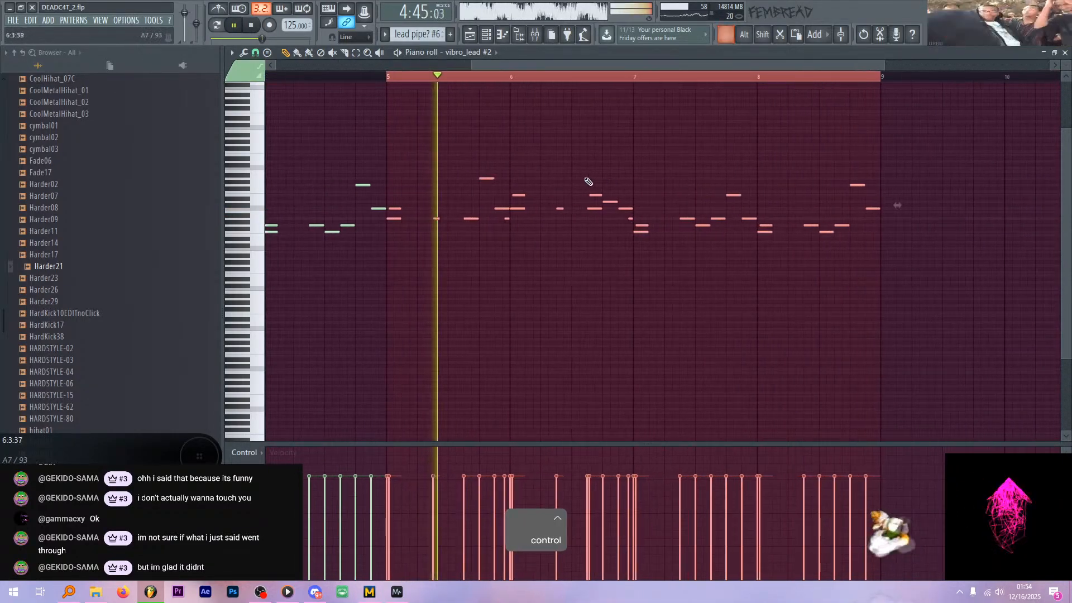
scroll(447, 173, "up", 2)
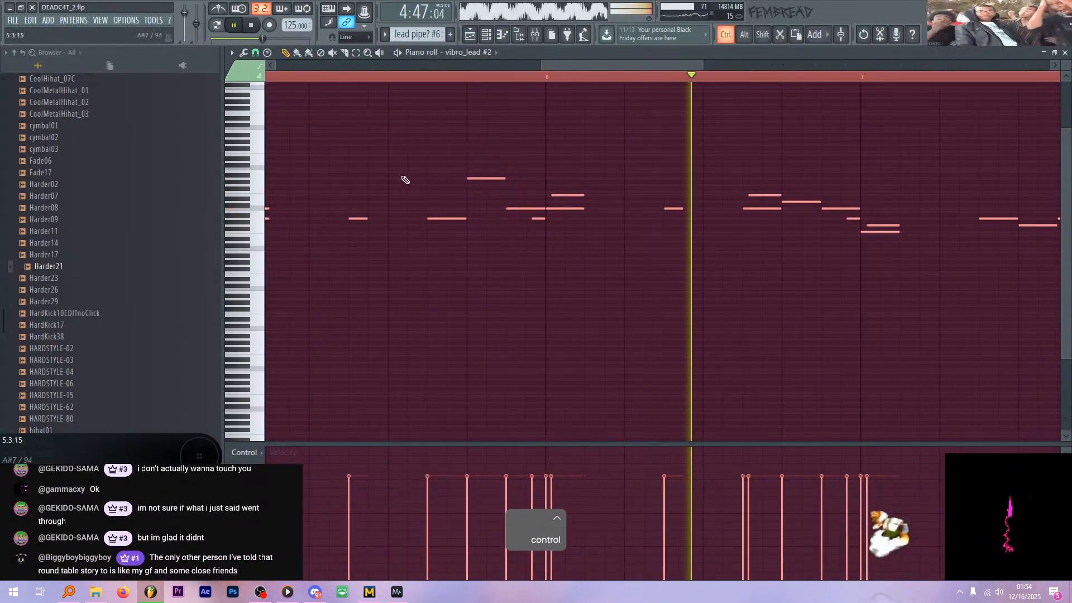
scroll(405, 179, "down", 3)
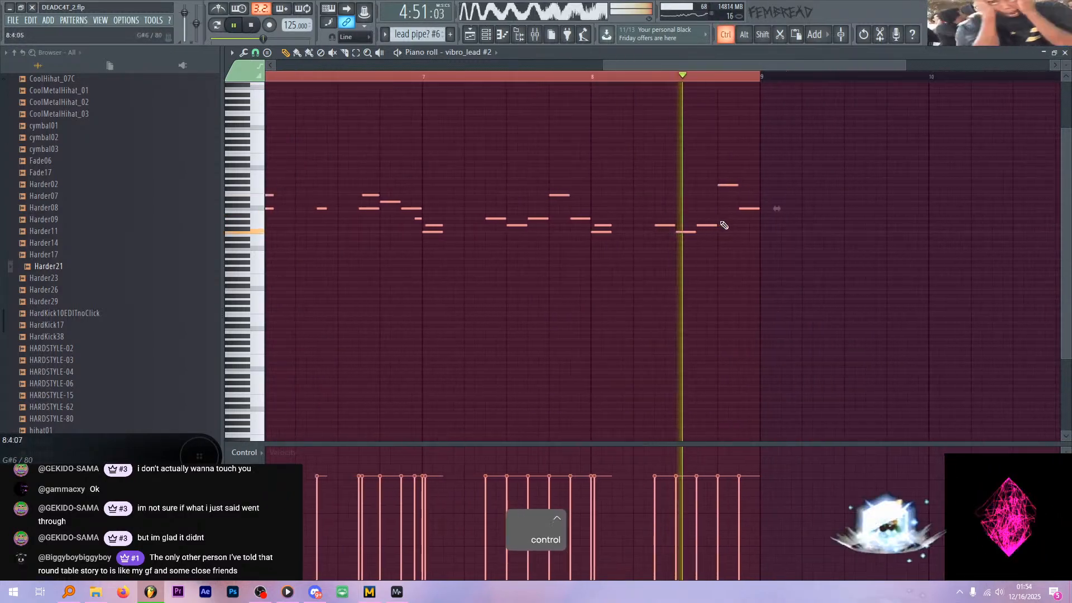
key("space")
- Play back the arrangement from bar 149 towards bar 153 to check the lead clips with the extended harmony
left_click(470, 35)
scroll(699, 174, "up", 3)
key("space")
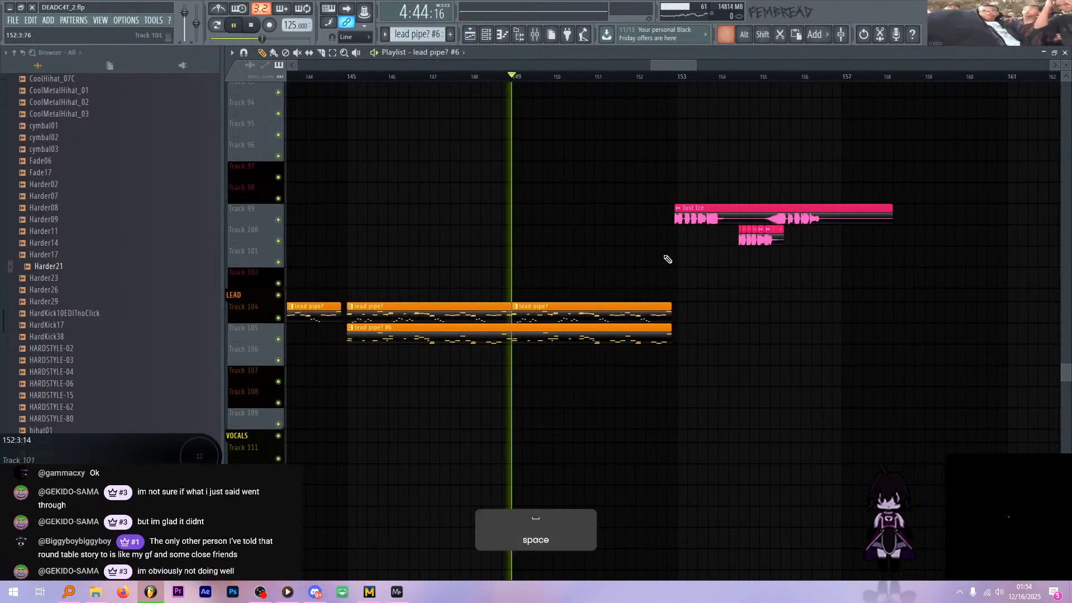
scroll(623, 306, "up", 2)
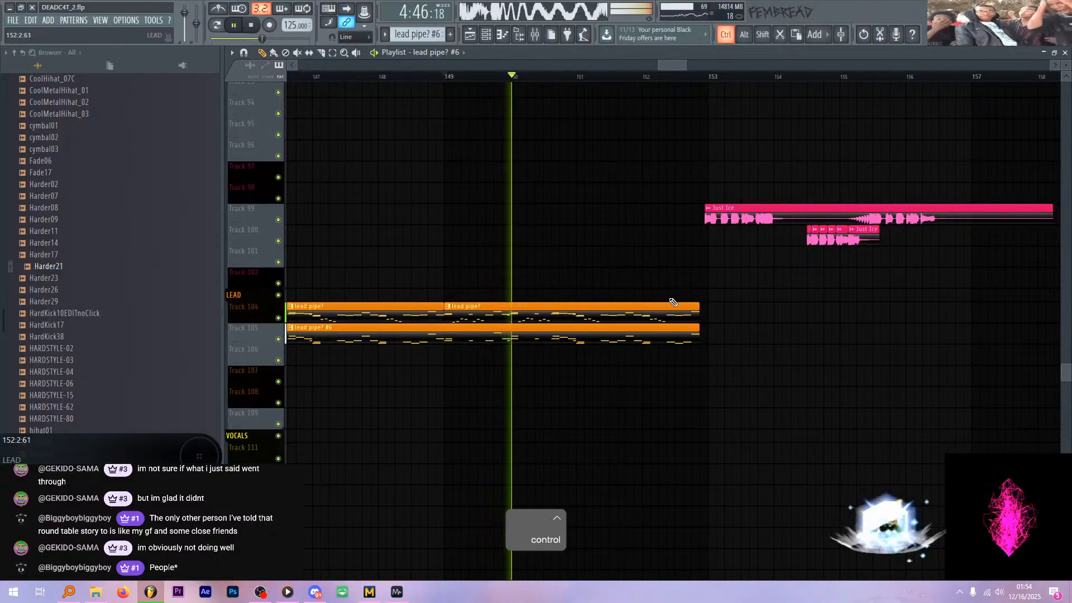
scroll(650, 296, "up", 2)
scroll(667, 359, "up", 2)
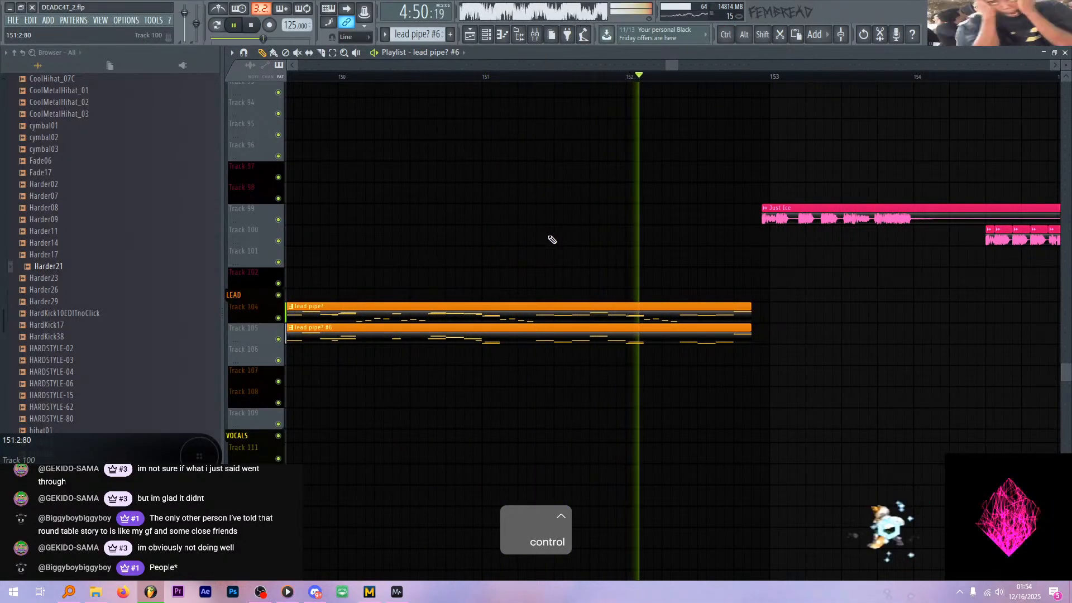
scroll(699, 290, "up", 1)
key("space")
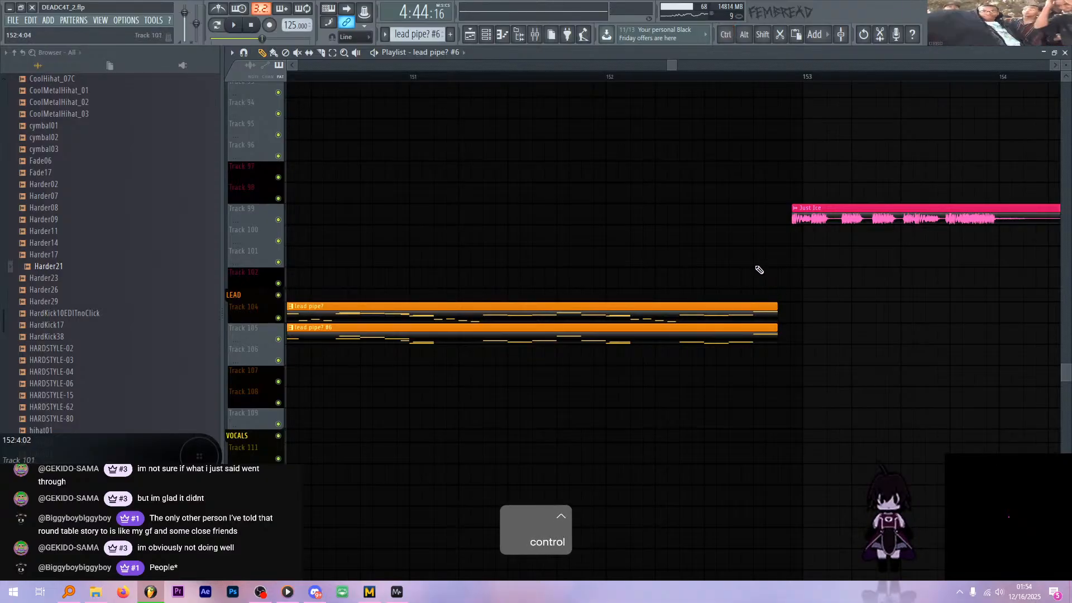
- Play back the arrangement from bar 151 and examine how the clips end just before bar 153
scroll(748, 290, "up", 5)
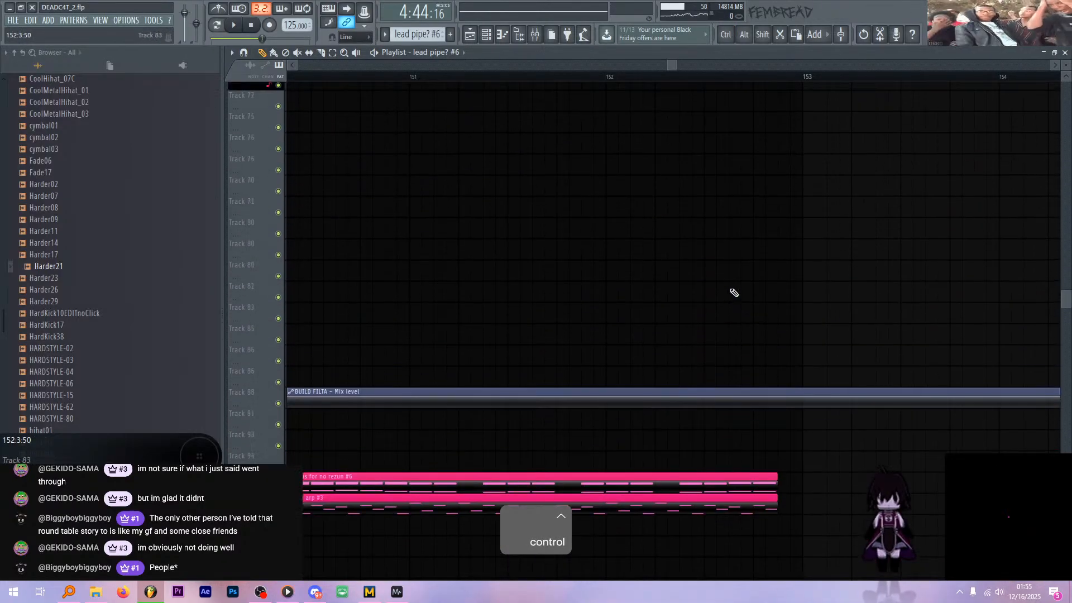
scroll(636, 133, "down", 2)
left_click(561, 76)
key("space")
scroll(671, 225, "up", 7)
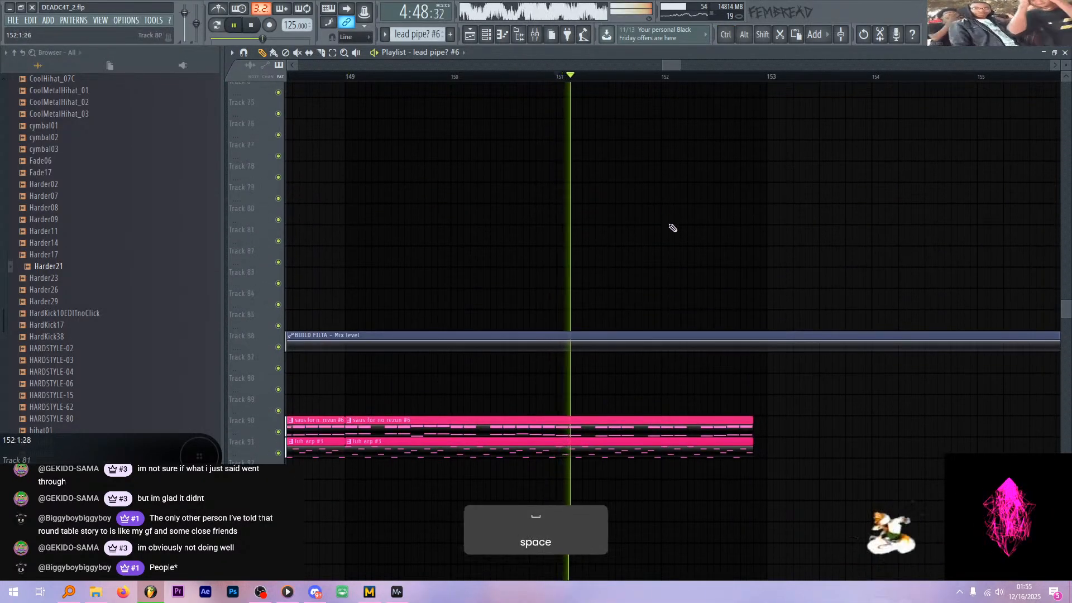
scroll(726, 296, "down", 4)
scroll(749, 301, "down", 4)
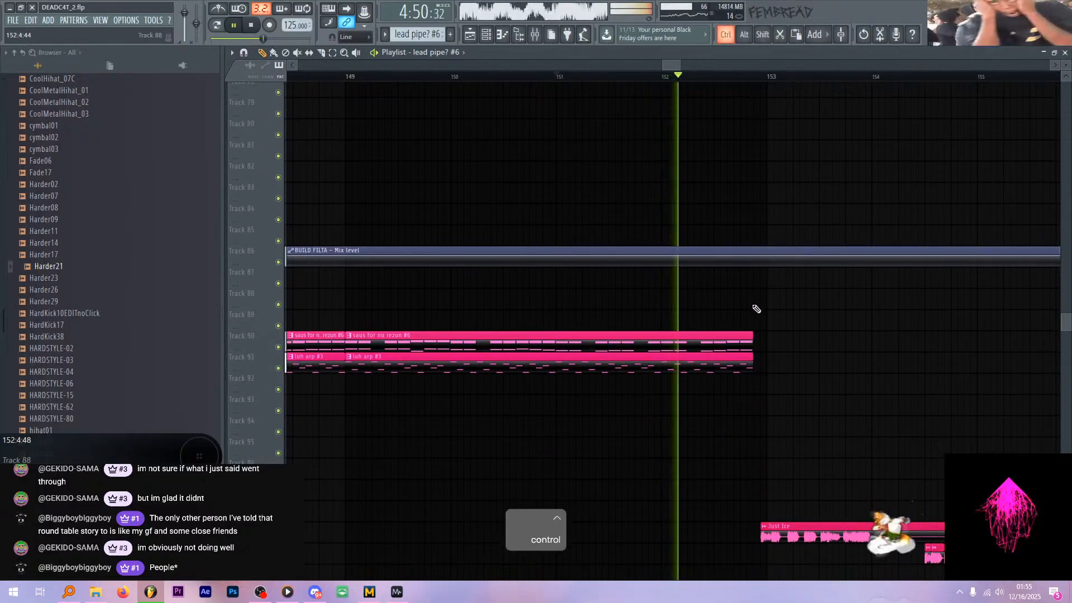
scroll(754, 306, "up", 5)
key("space")
scroll(712, 348, "down", 2)
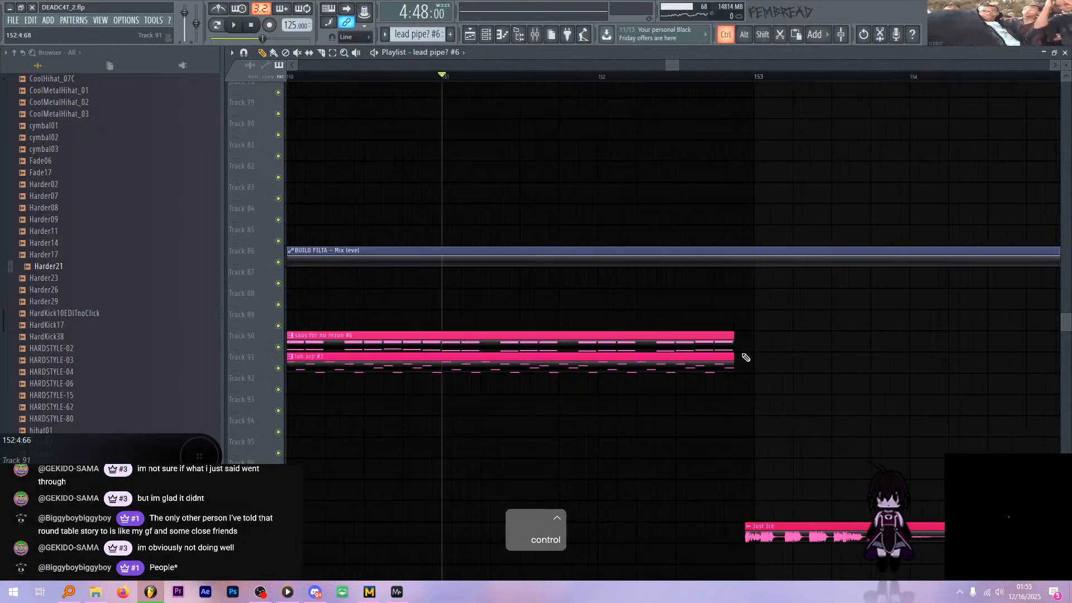
key("space")
key("c")
left_click(474, 343)
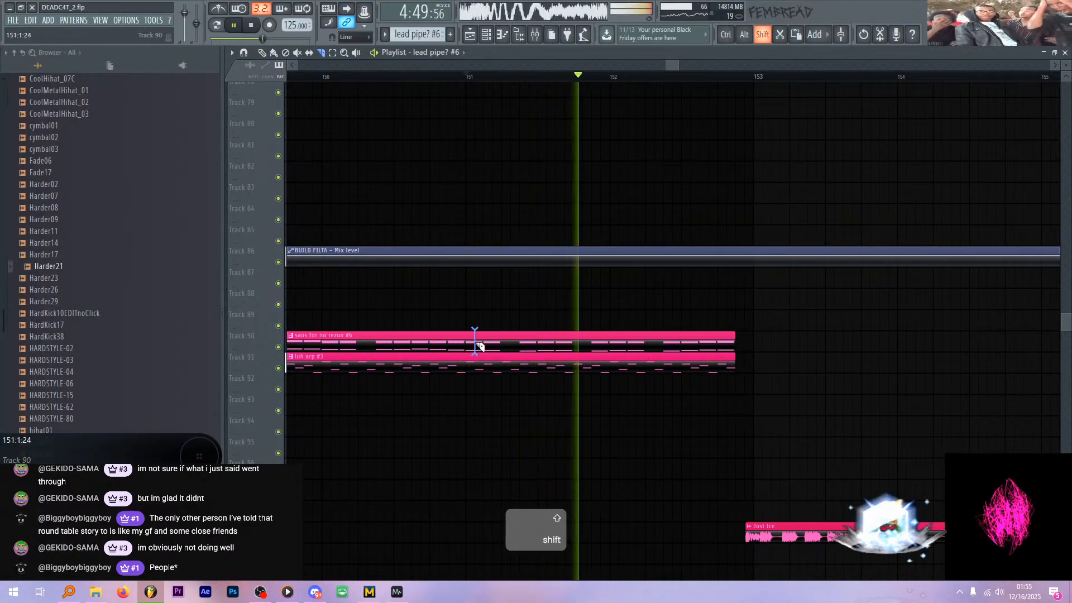
key("space")
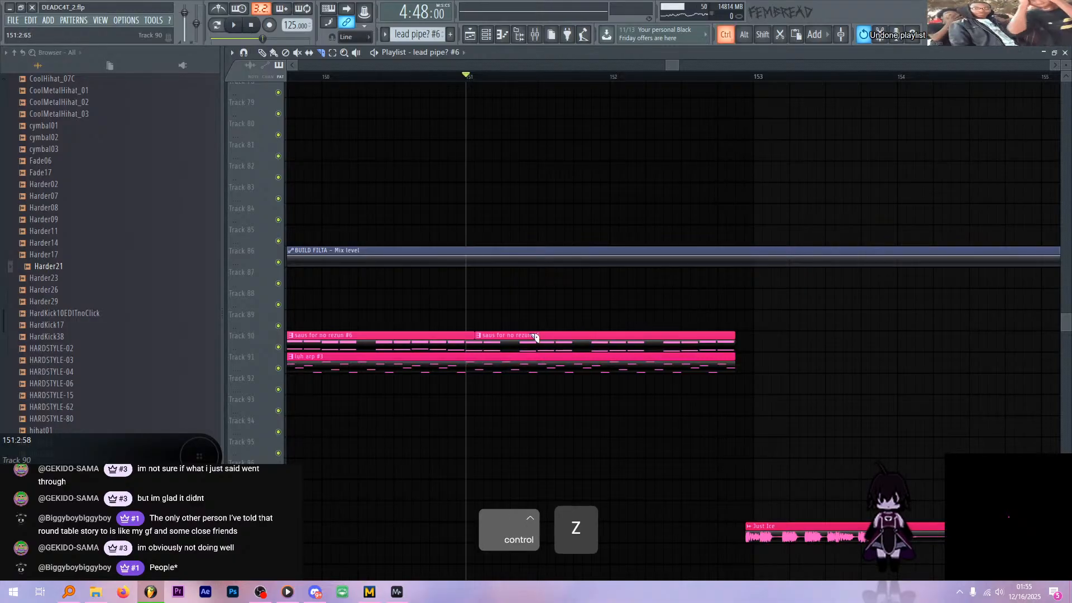
key("ctrl+z")
- Slice the saus for no rezun #6 clip at bars 151 and 152, then replace bar 152 with a copy of the bar 151 slice
left_click(620, 337)
key("space")
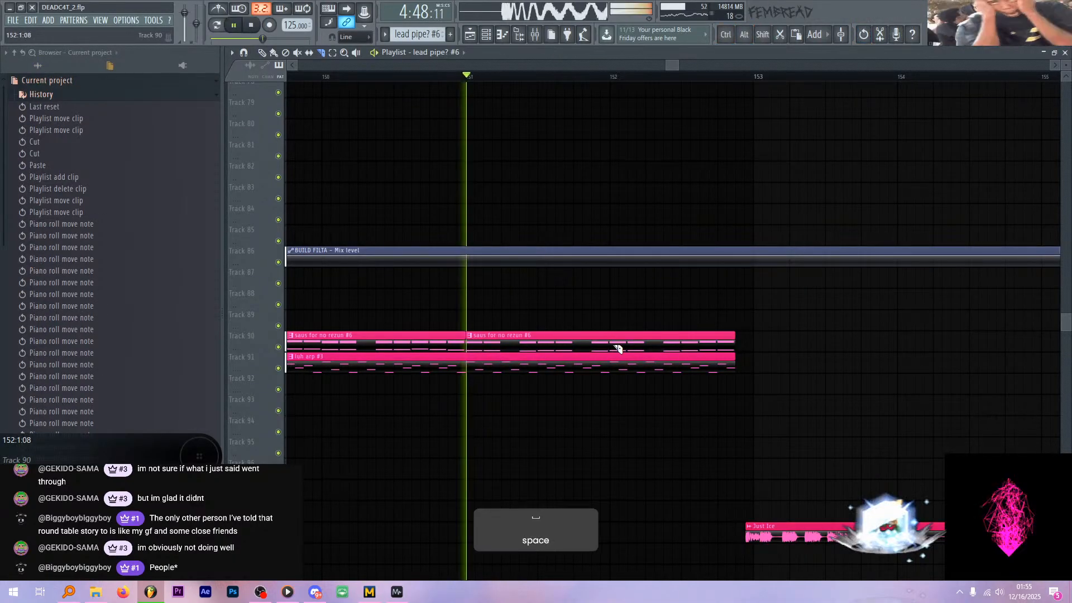
key("space")
key("space")
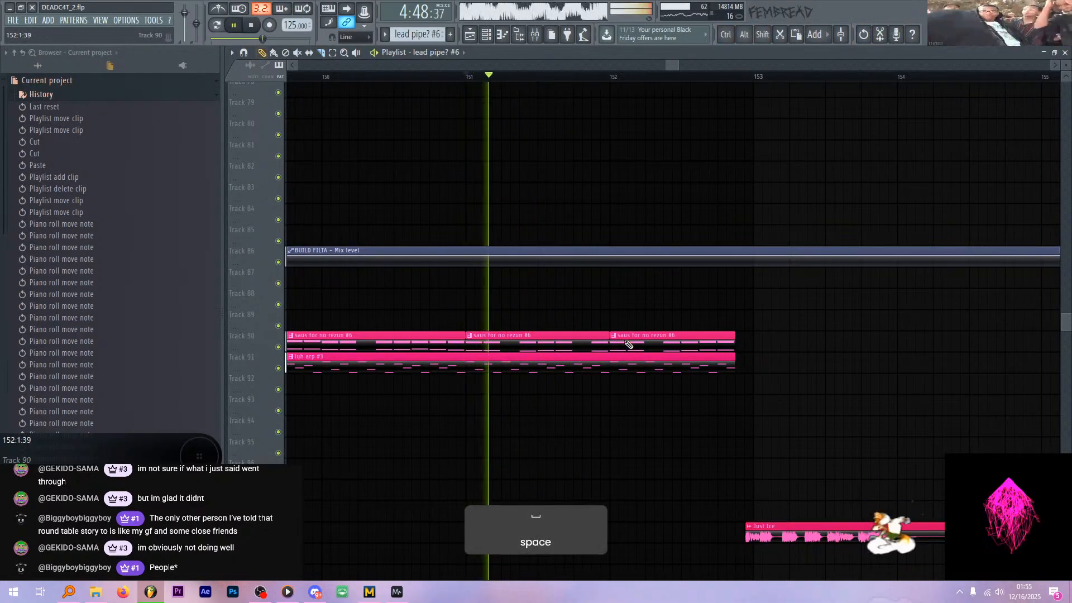
key("p")
right_click(629, 344)
mouse_move(581, 342)
left_mouse_down()
mouse_move(727, 340)
mouse_move(700, 368)
left_mouse_up()
- Cut the saus for no rezun #6 and luh arp #3 clips at beat 4 of bar 152 and delete their tails
scroll(764, 352, "up", 2)
key("c")
key("space")
key("space")
key("p")
right_click(708, 367)
right_click(707, 342)
- Cut the SAWBASS PATCH clip on Track 52 at bar 152 and remove everything after the cut
scroll(669, 367, "up", 3)
scroll(673, 366, "up", 4)
key("space")
key("space")
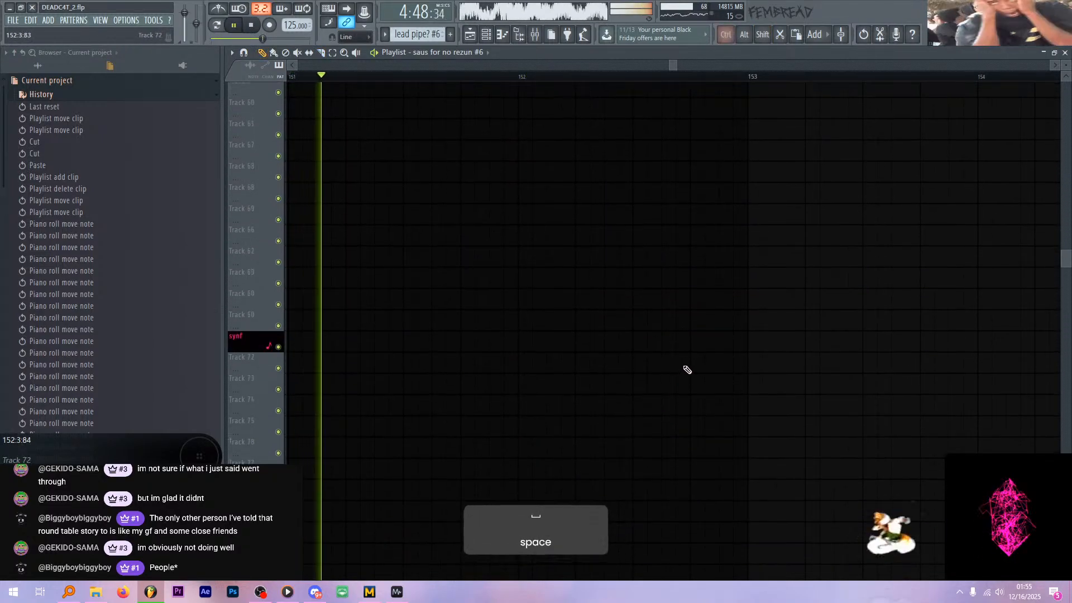
scroll(686, 367, "down", 4)
scroll(625, 348, "up", 5)
scroll(626, 302, "up", 2)
key("c")
key("space")
right_click(673, 231, "shift")
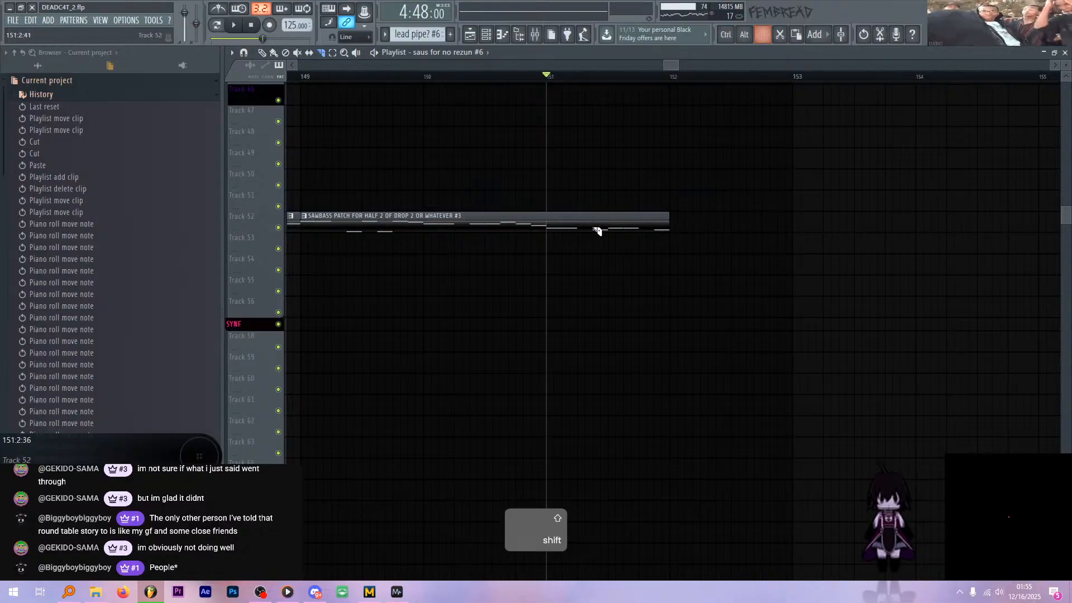
key("space")
left_click(427, 226, "shift")
key("space")
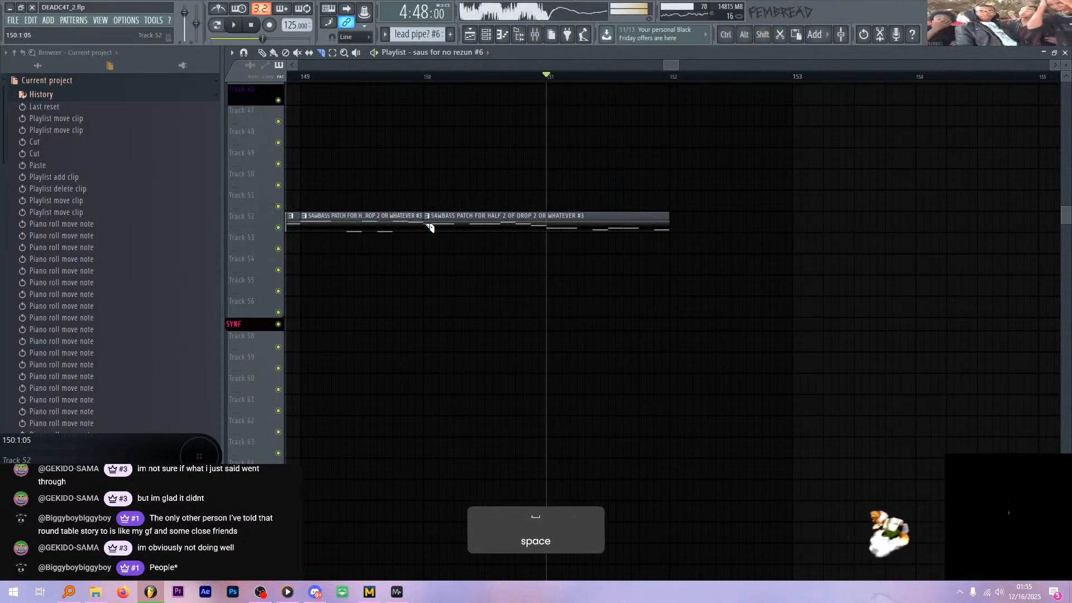
key("space")
key("ctrl+z")
- Slice the SAWBASS PATCH clip at bar 151 and copy the bar 151 slice into bar 152
left_click(550, 225, "shift")
key("p")
left_click_drag(608, 226, 730, 224)
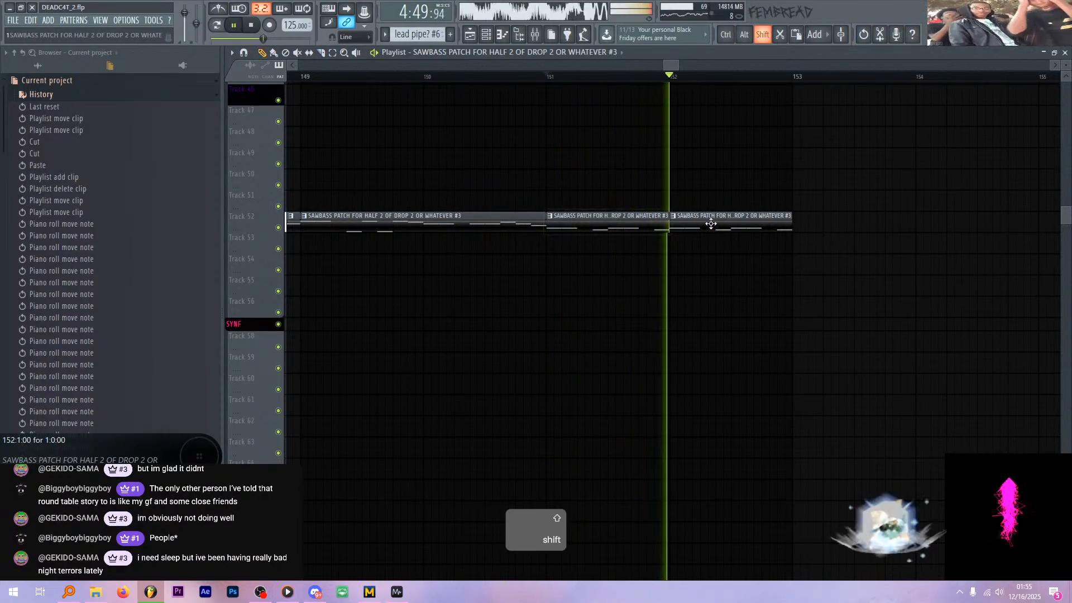
- Trim the copied SAWBASS PATCH clip in bar 152 so it ends at beat 4
scroll(762, 247, "up", 3)
right_click(769, 224)
key("space")
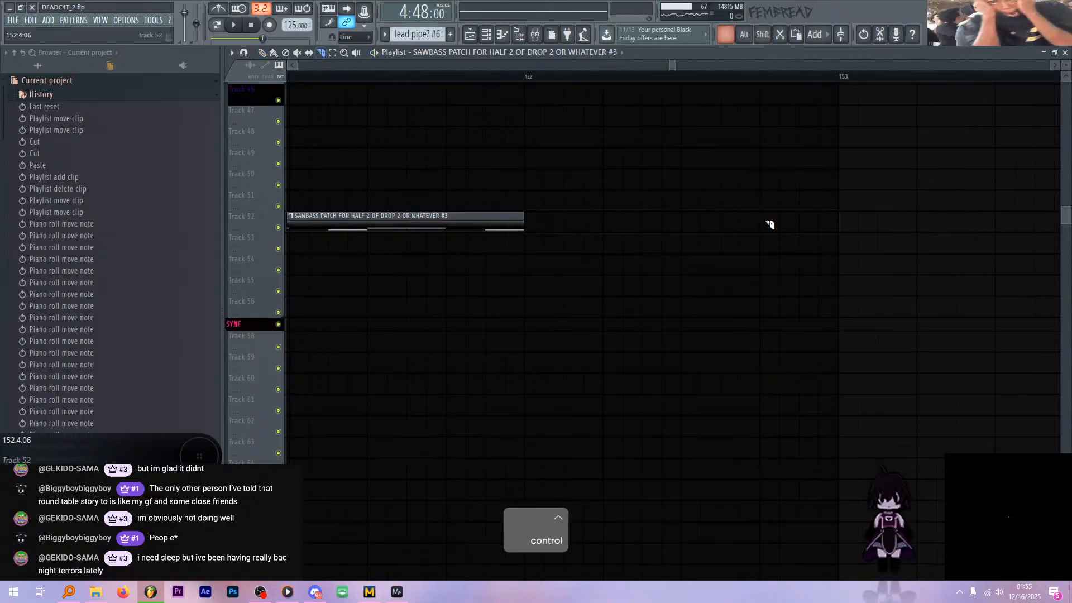
key("ctrl+z")
key("ctrl+z")
key("p")
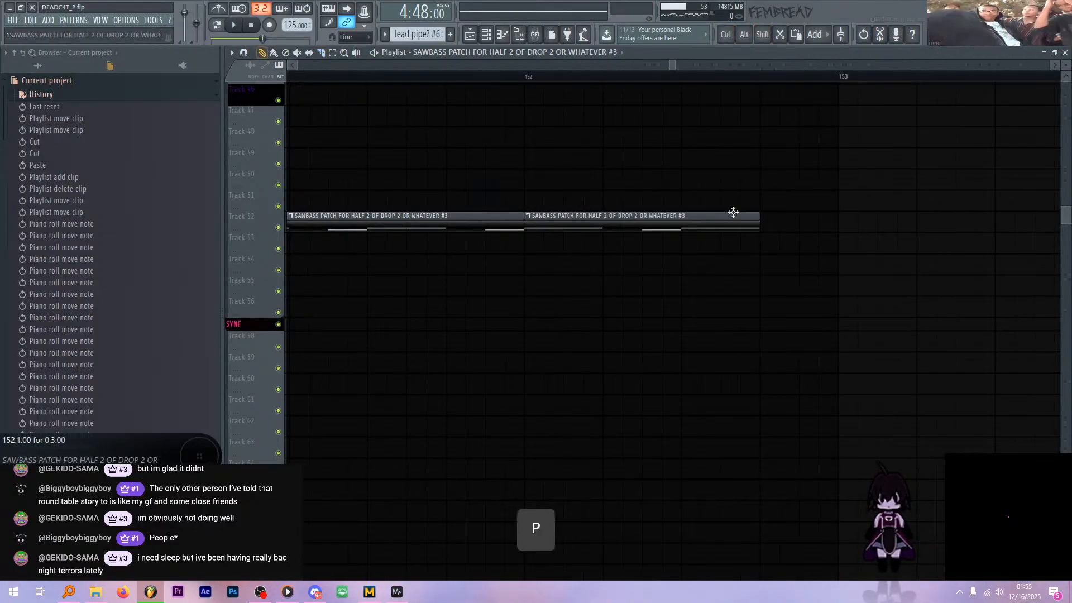
- Delete the VDUB2 Ride 14 clip on beat 4 of bar 152 on Track 22
scroll(730, 234, "up", 3)
scroll(703, 254, "up", 8)
scroll(713, 239, "up", 2, "ctrl")
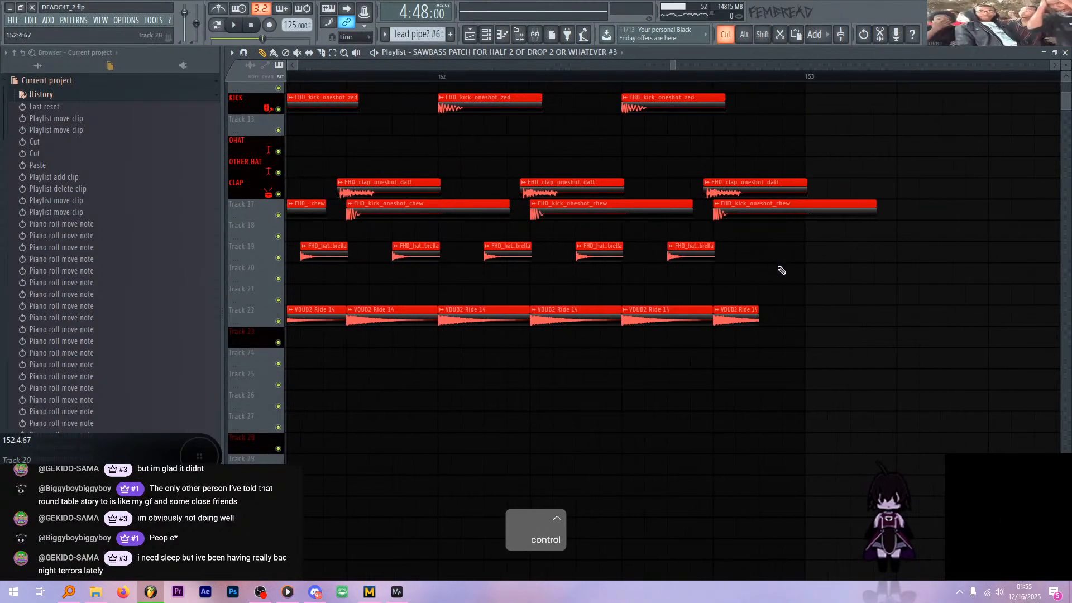
key("p")
right_click(736, 373)
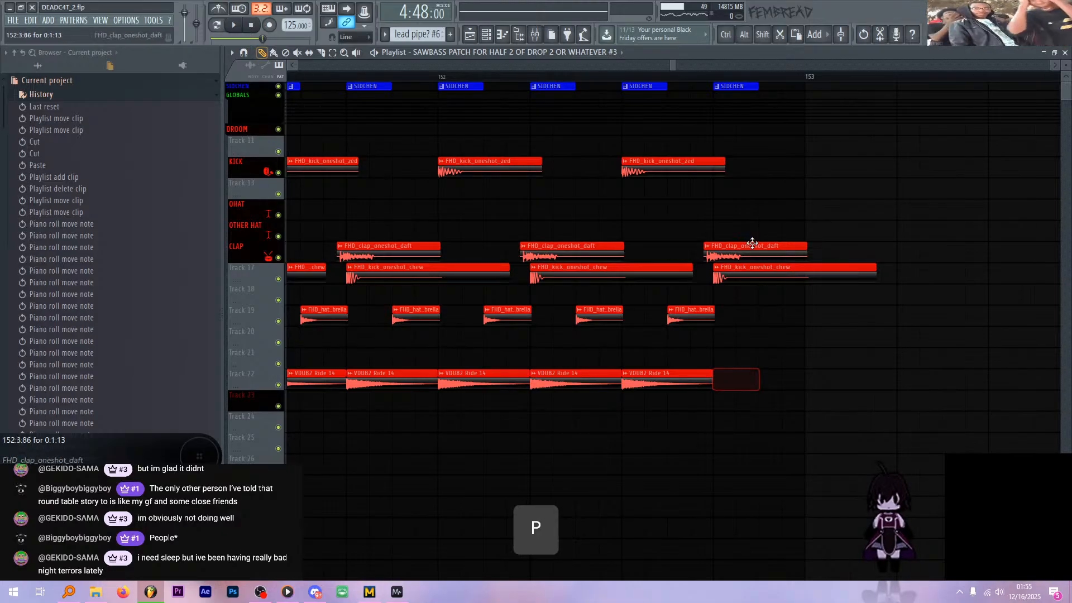
- Move the song position to early bar 152 and play back the trimmed ending from there
left_click(485, 77)
key("space")
scroll(653, 256, "down", 3, "ctrl")
scroll(664, 256, "down", 10)
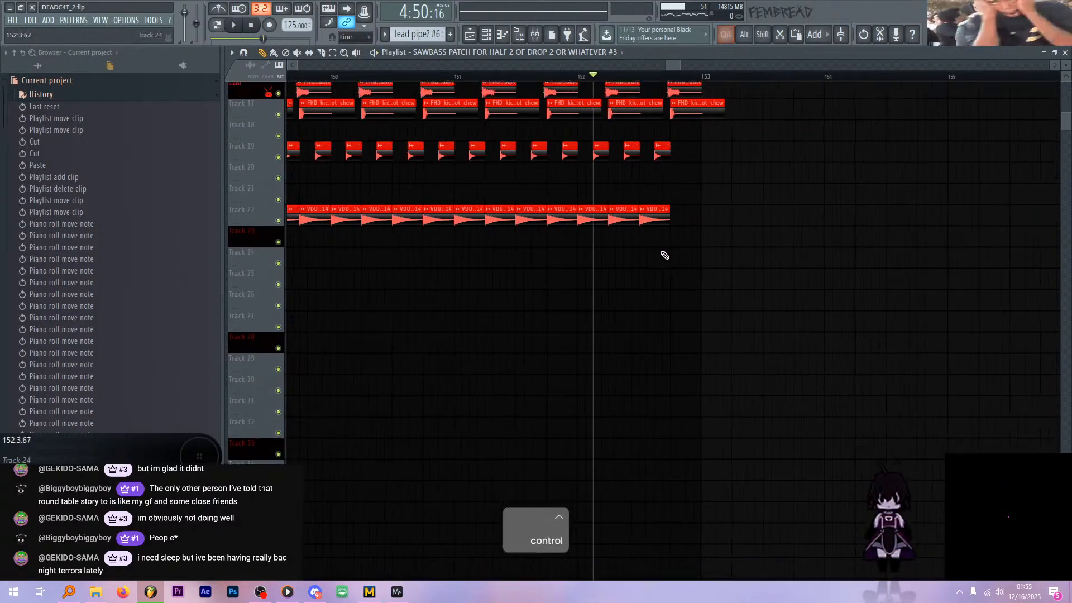
key("alt+Tab")
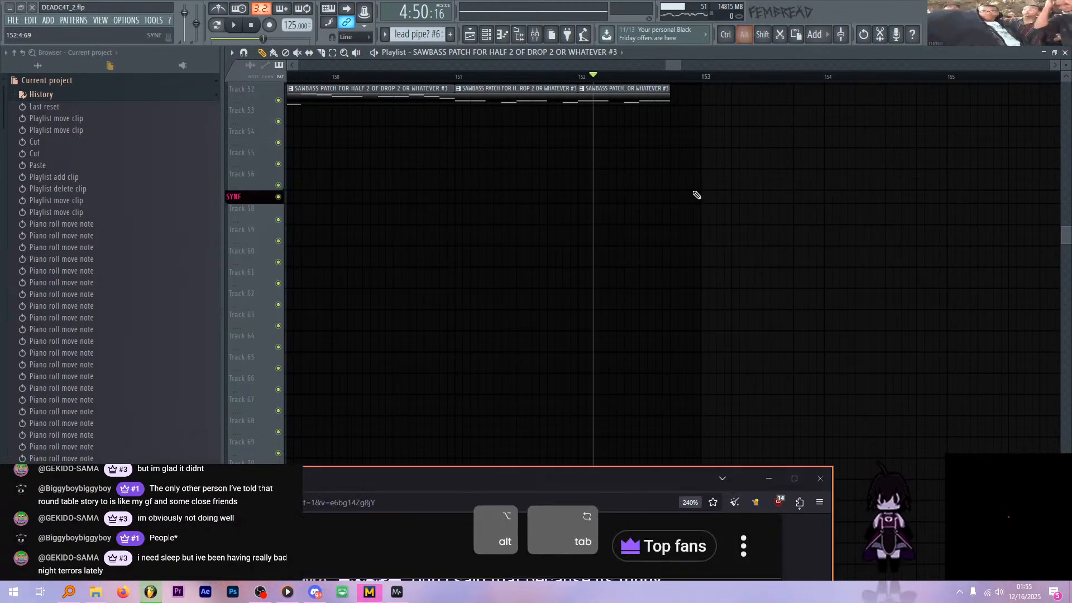
key("alt+Tab")
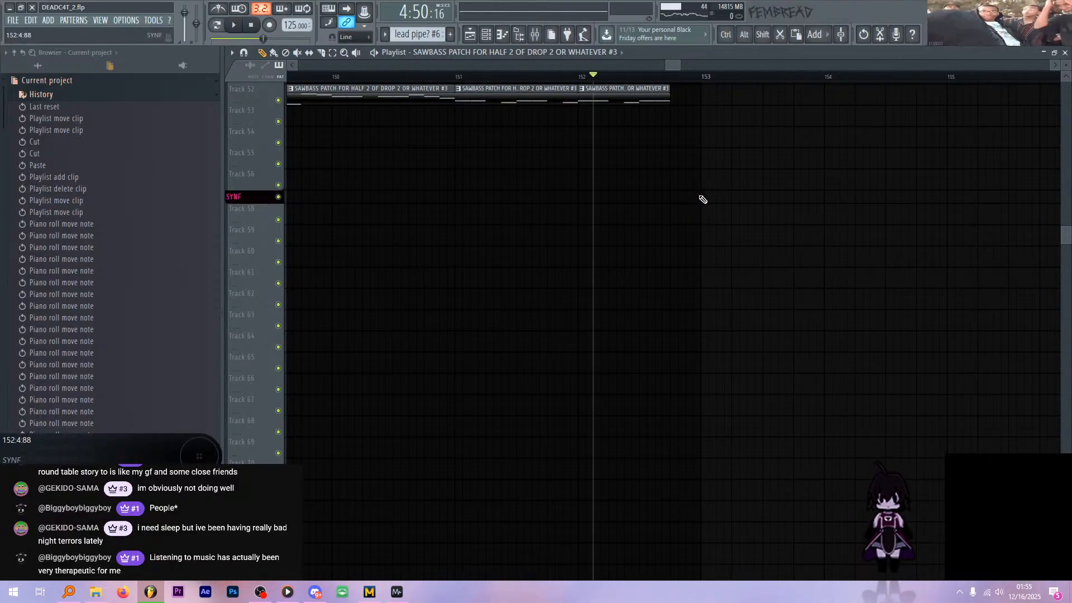
- Trim the lead pipe? and lead pipe? #6 clips on the LEAD tracks to end at beat 4 of bar 152
scroll(687, 263, "down", 8)
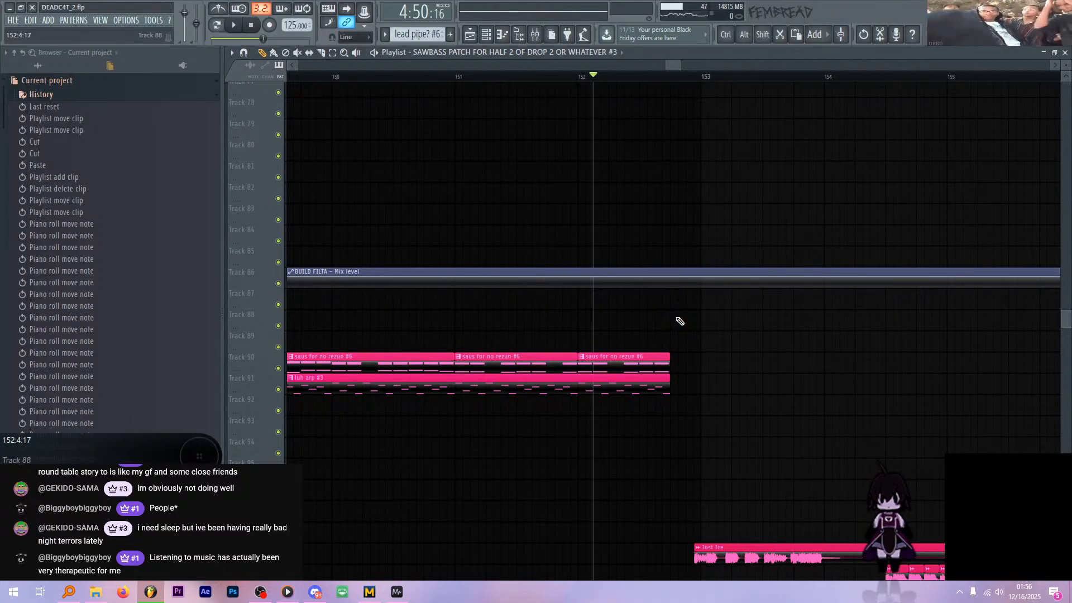
scroll(680, 322, "down", 2)
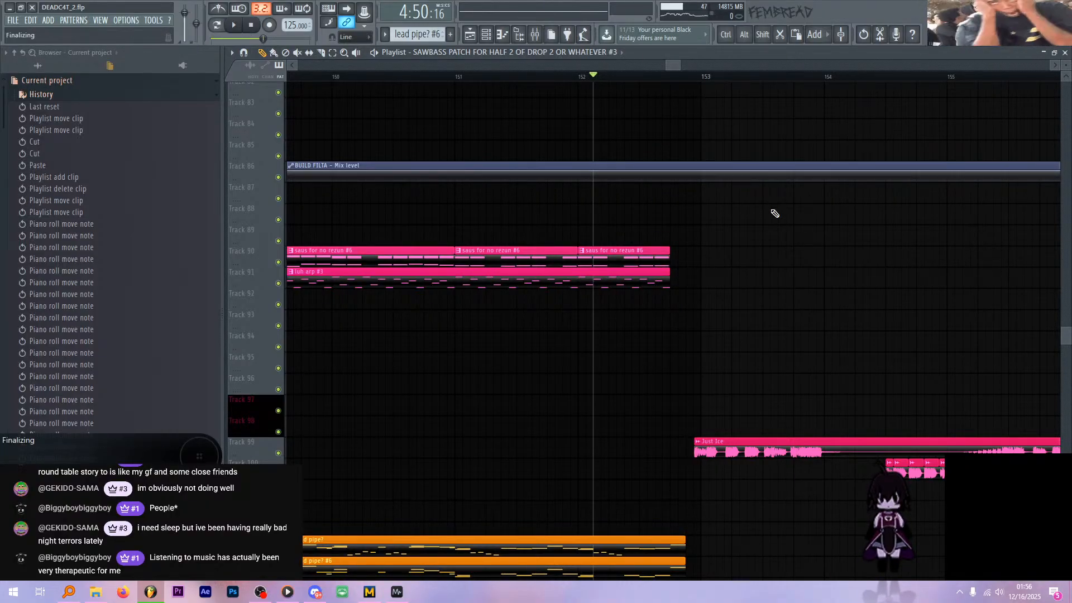
key("space")
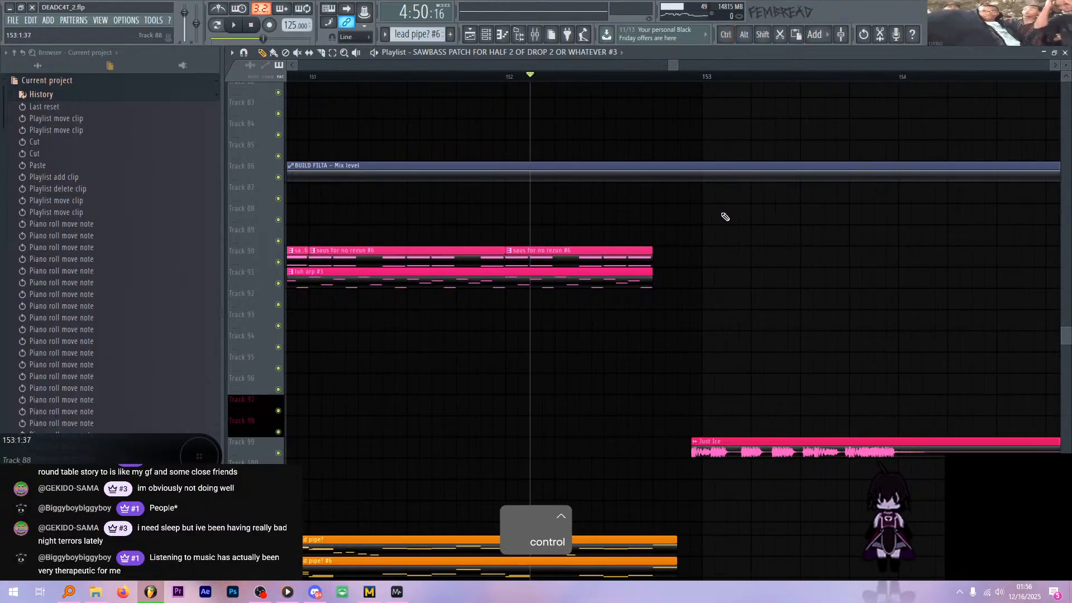
scroll(651, 216, "up", 3)
scroll(670, 240, "down", 4)
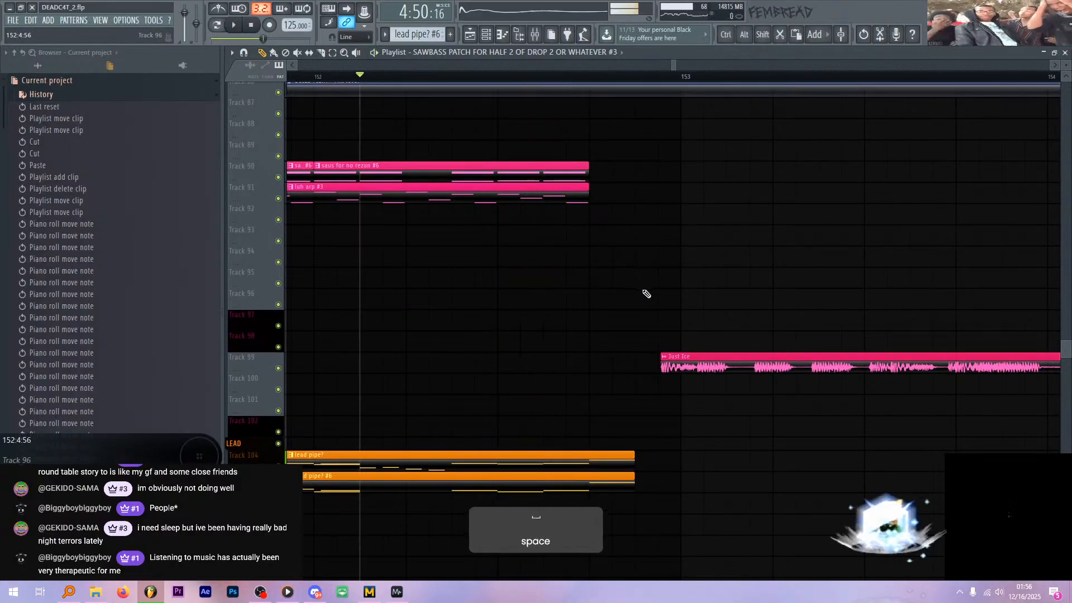
scroll(646, 292, "down", 3)
key("space")
key("shift")
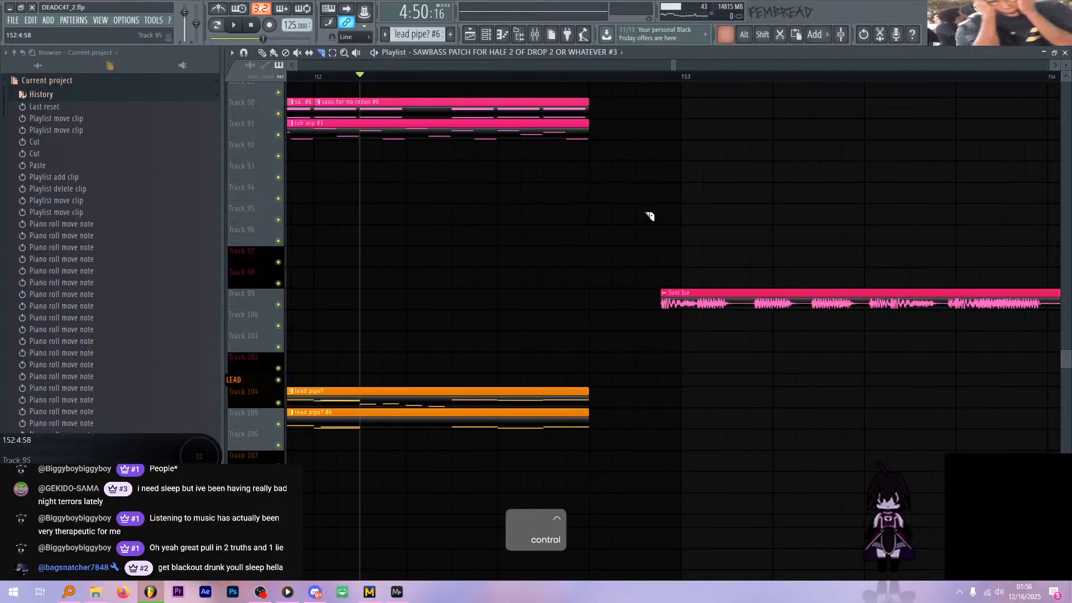
- Review the arrangement from the LEAD tracks up to the drums, comparing the section from bar 137 to 153 with the earlier sections
scroll(646, 221, "down", 4)
scroll(646, 221, "down", 8)
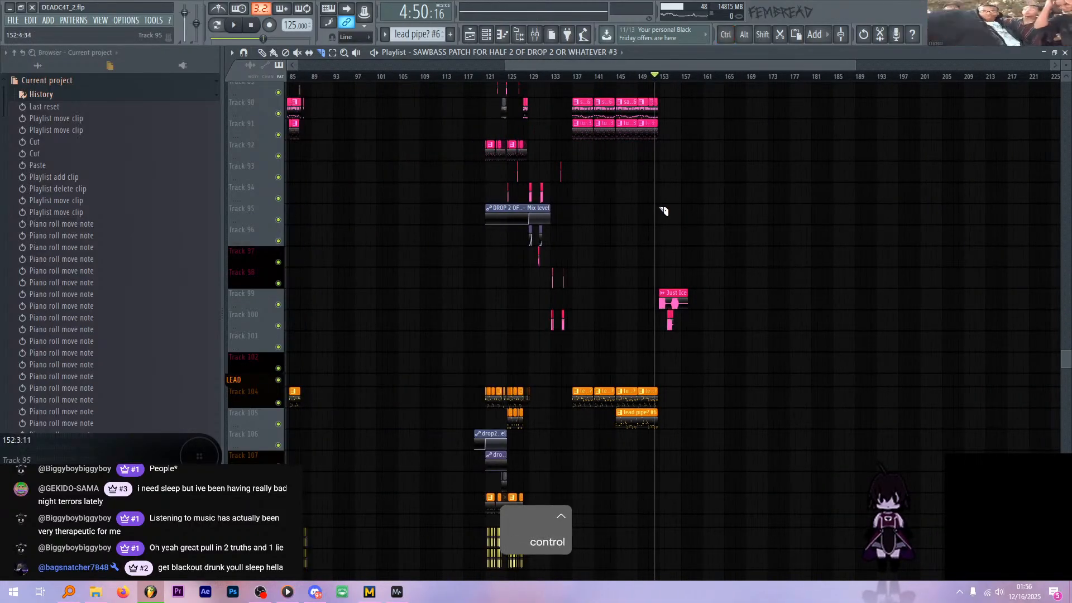
scroll(658, 210, "up", 8)
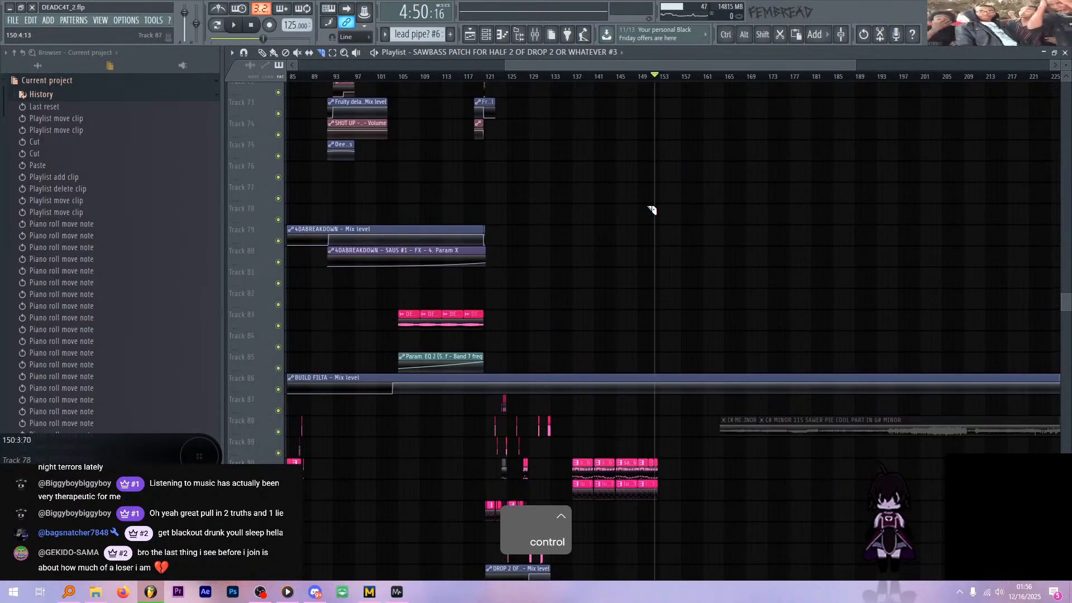
scroll(630, 211, "up", 9)
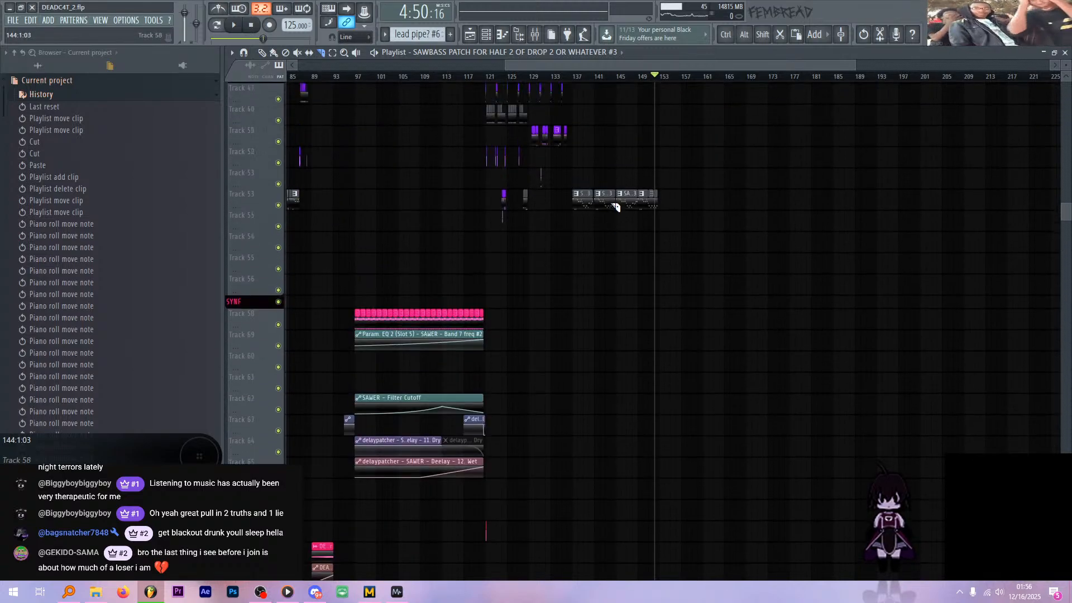
scroll(615, 208, "up", 5)
scroll(536, 156, "up", 1)
scroll(500, 136, "up", 5)
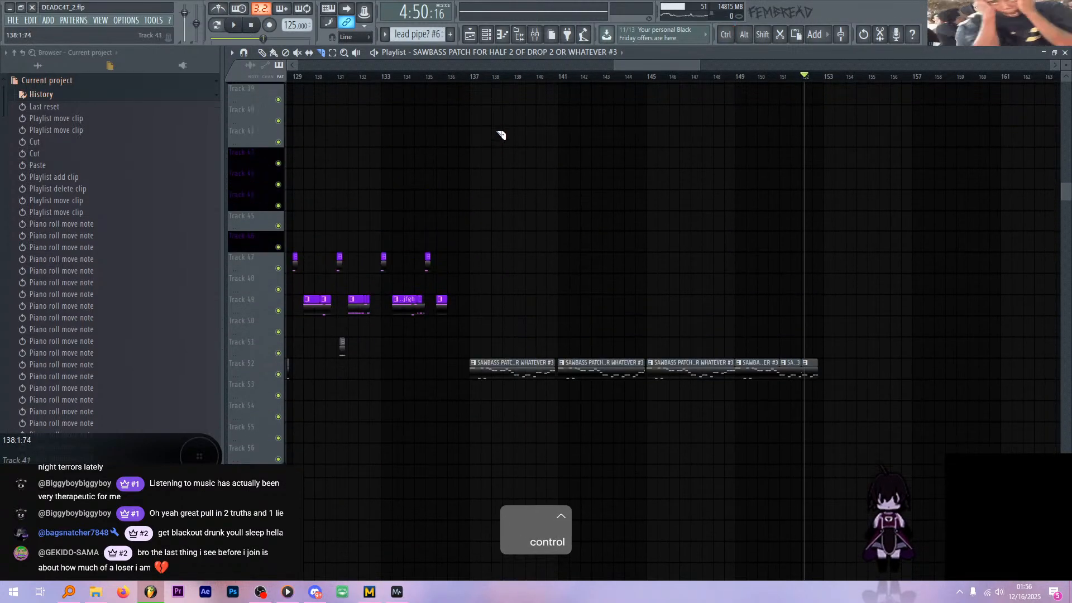
scroll(507, 138, "up", 2)
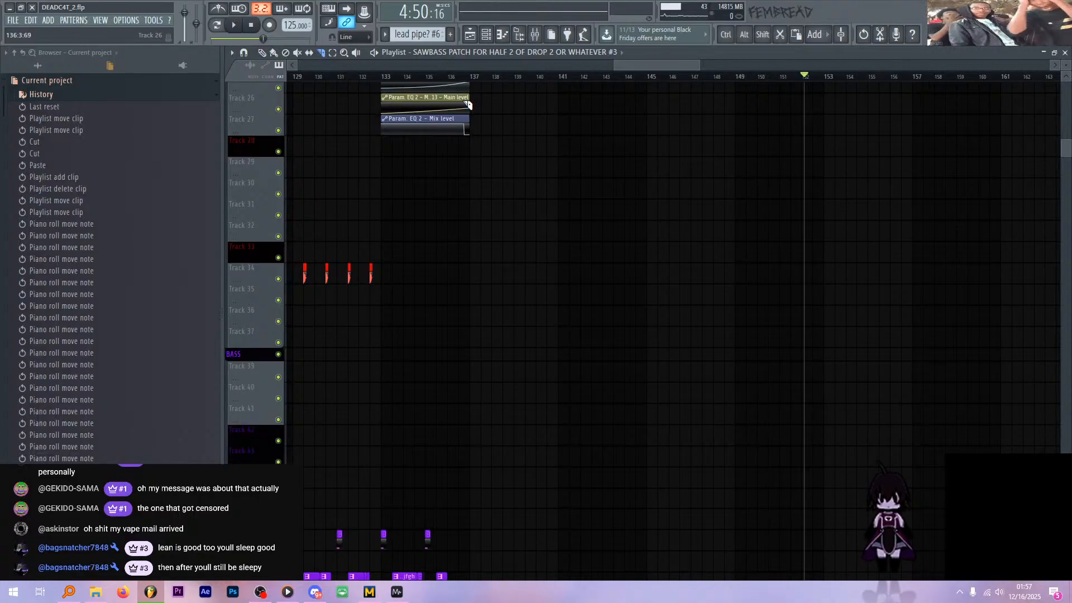
scroll(628, 123, "up", 8)
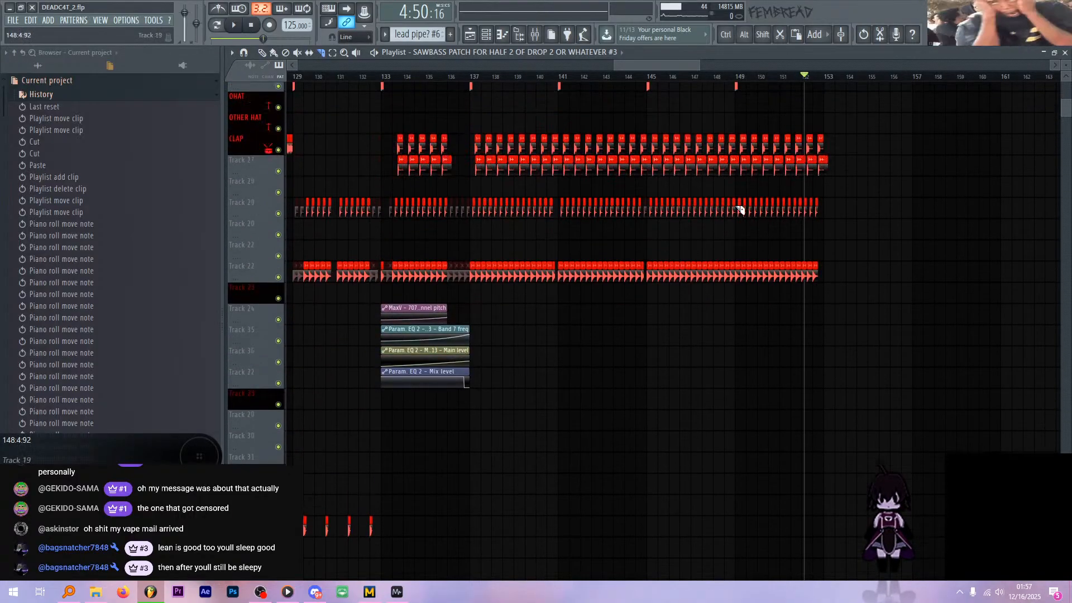
scroll(706, 117, "down", 5)
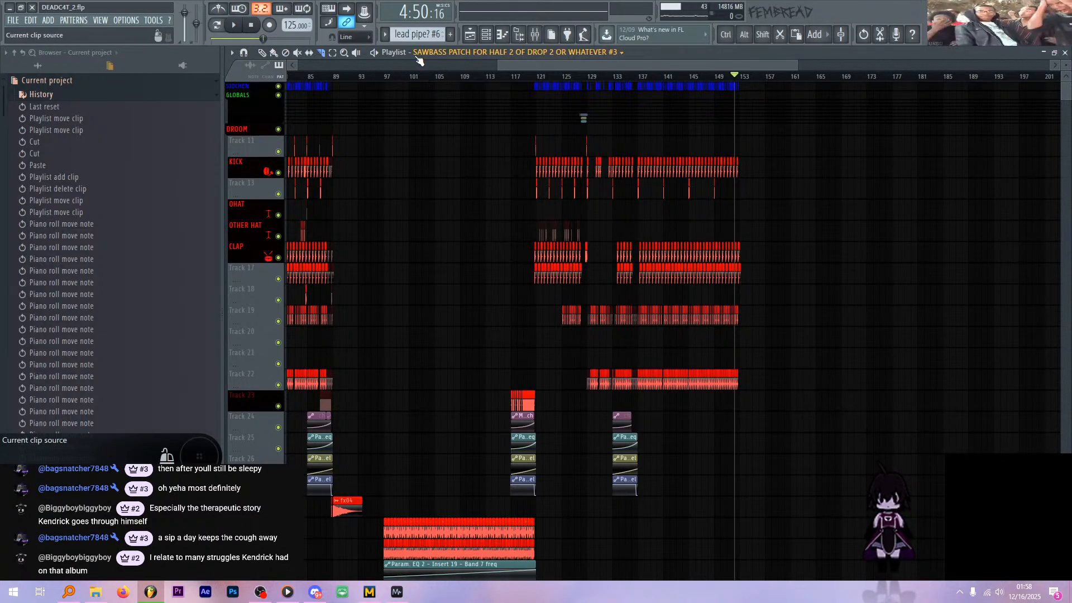
left_click_drag(498, 65, 298, 65)
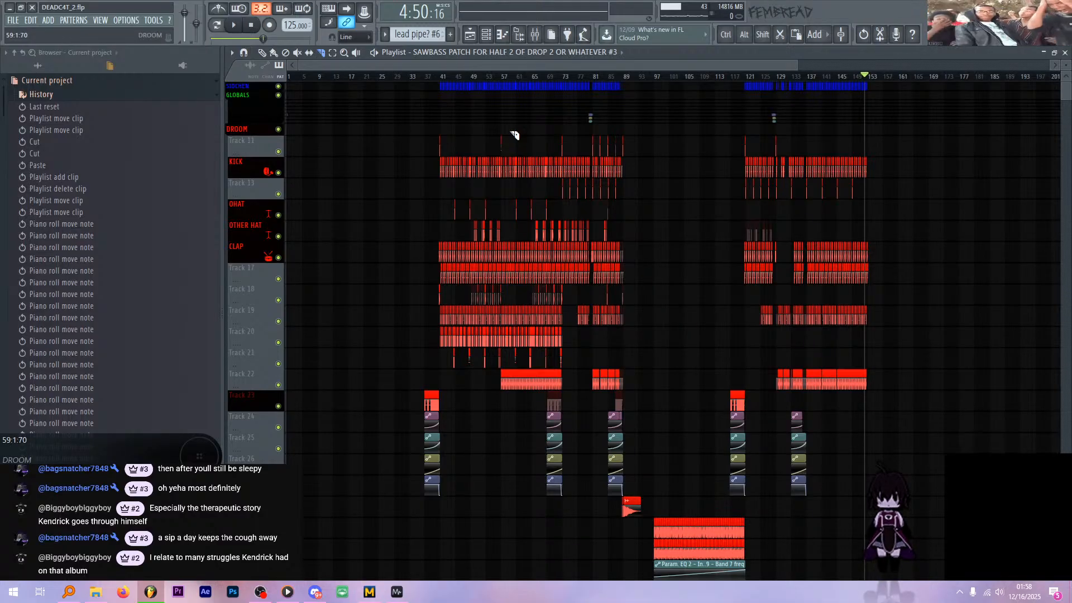
key("p")
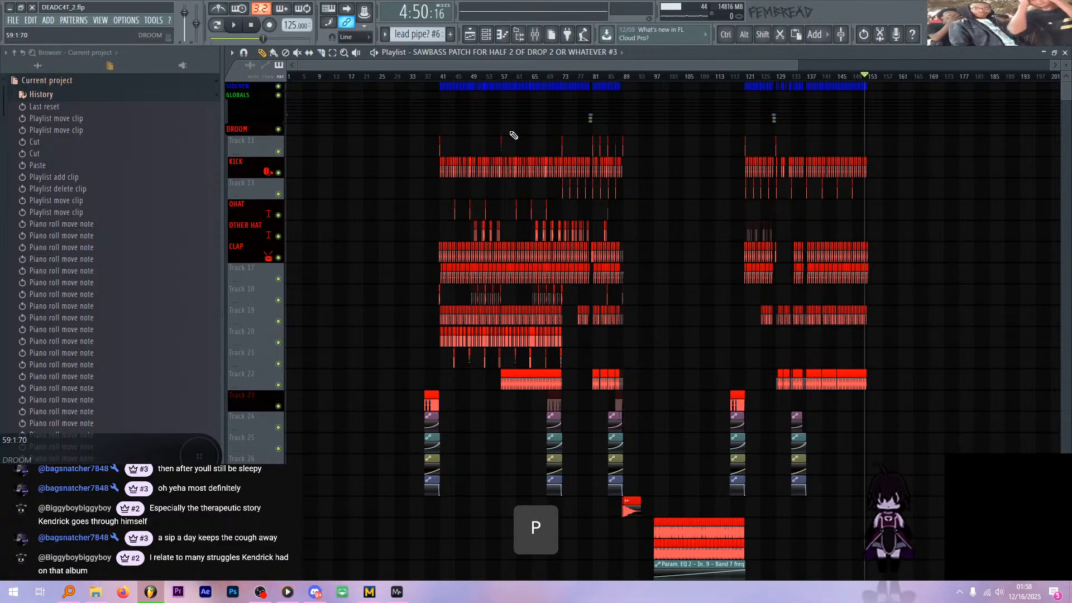
scroll(945, 162, "down", 5)
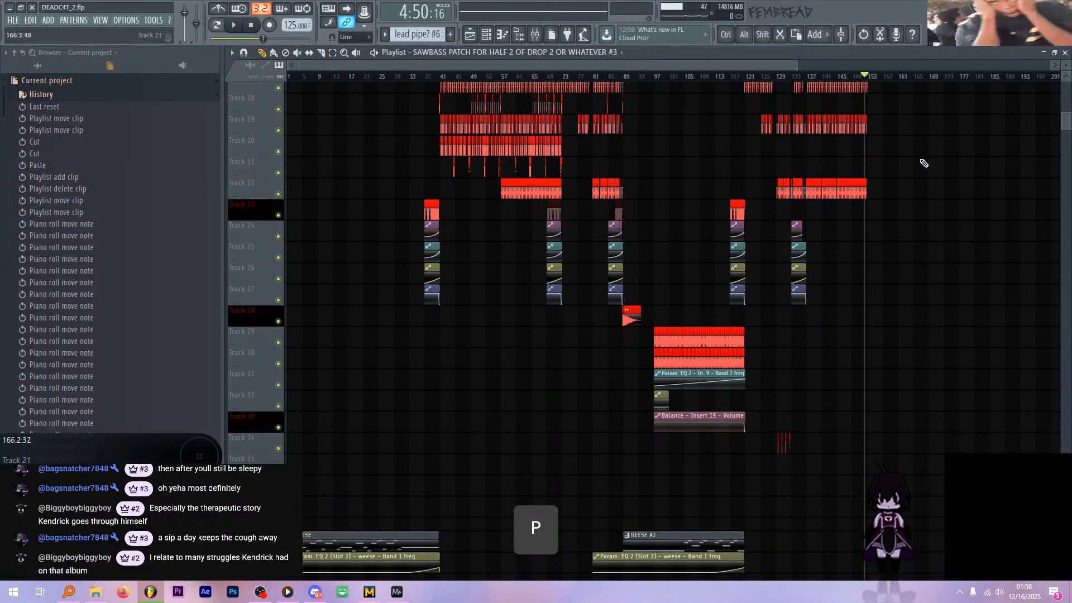
scroll(882, 162, "up", 3)
scroll(846, 160, "up", 5)
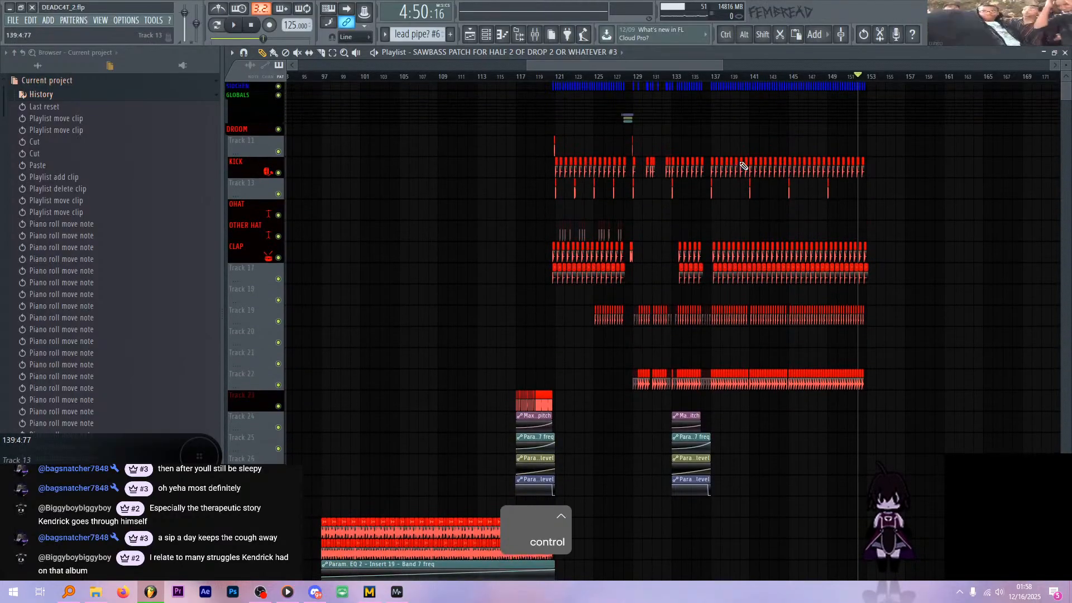
- Play back the arrangement from bar 121 into the bar 137 section while reviewing the bass, synth and lead tracks
scroll(707, 131, "up", 2)
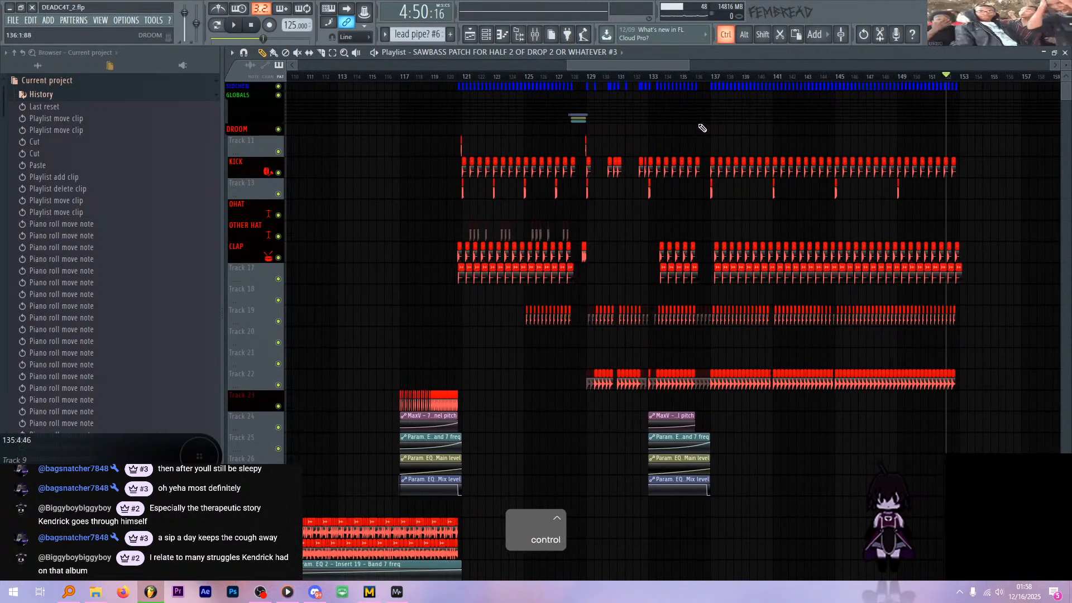
left_click(463, 77)
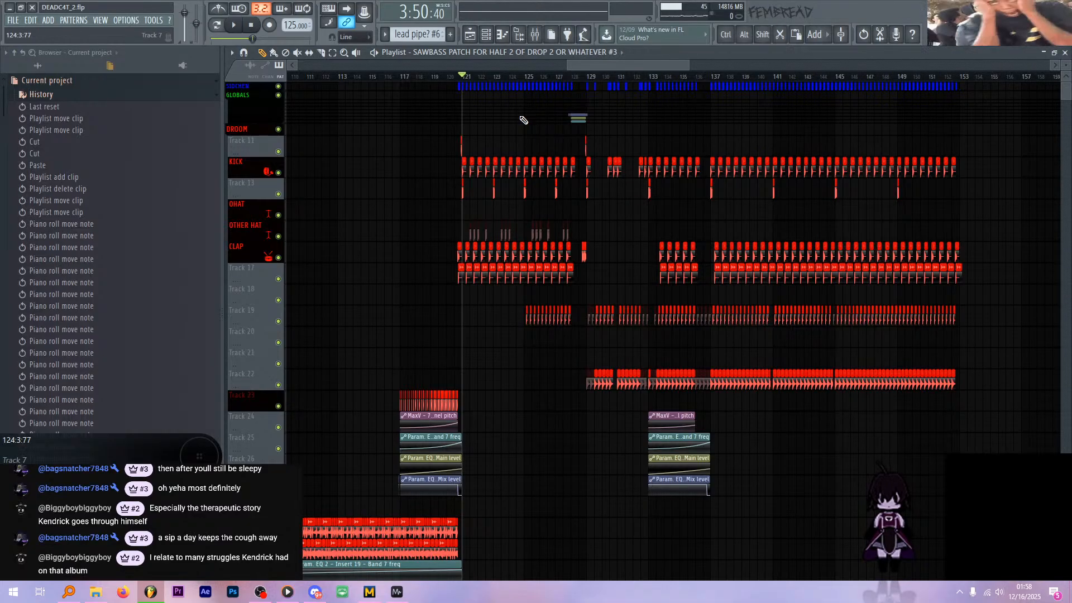
scroll(502, 168, "down", 5)
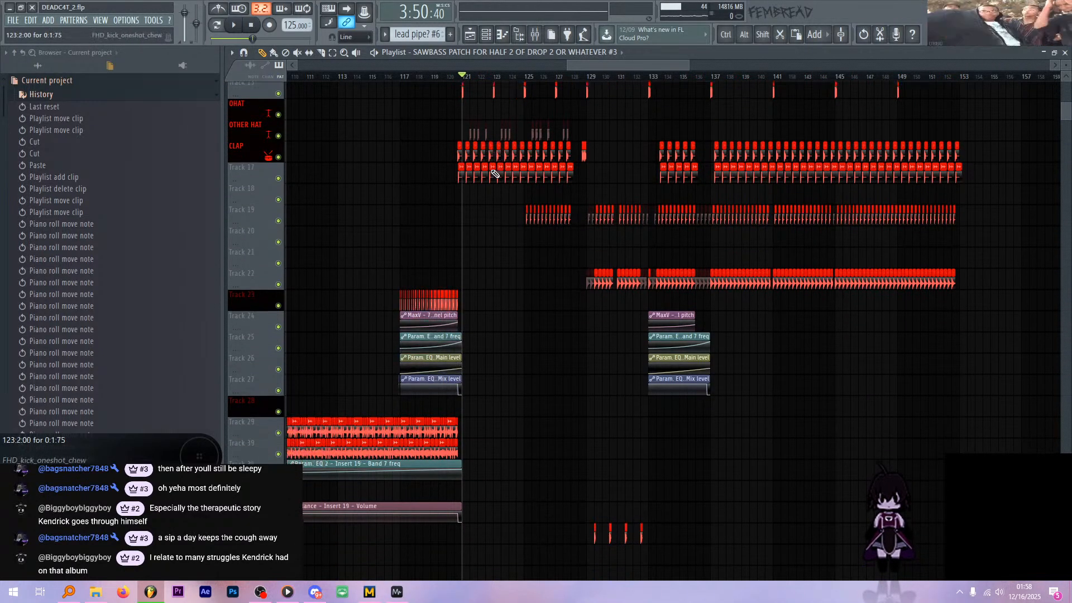
scroll(499, 201, "down", 2)
scroll(575, 215, "down", 12)
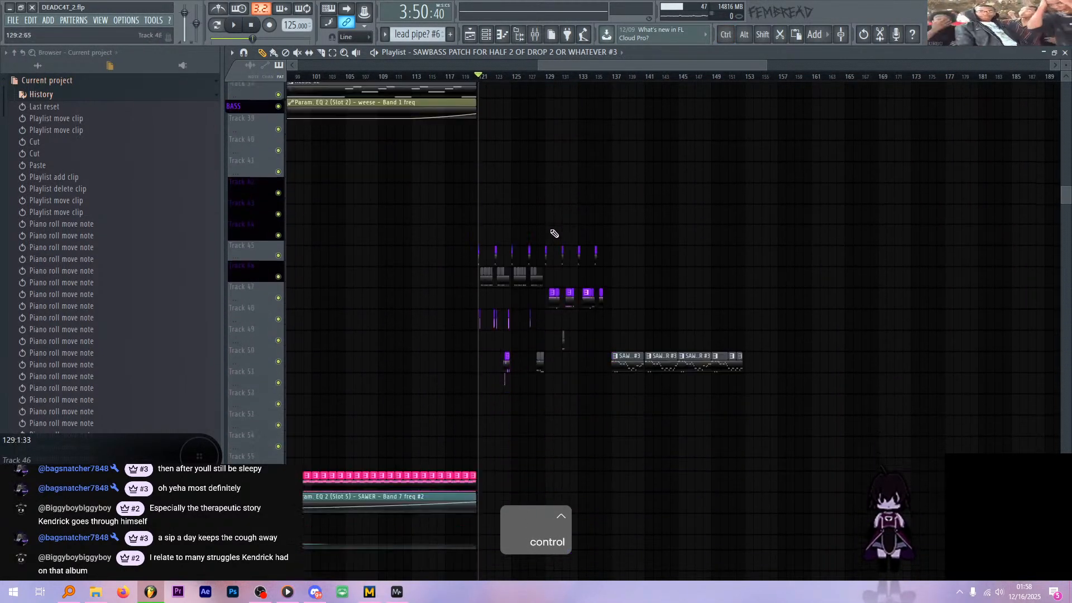
scroll(622, 196, "down", 8)
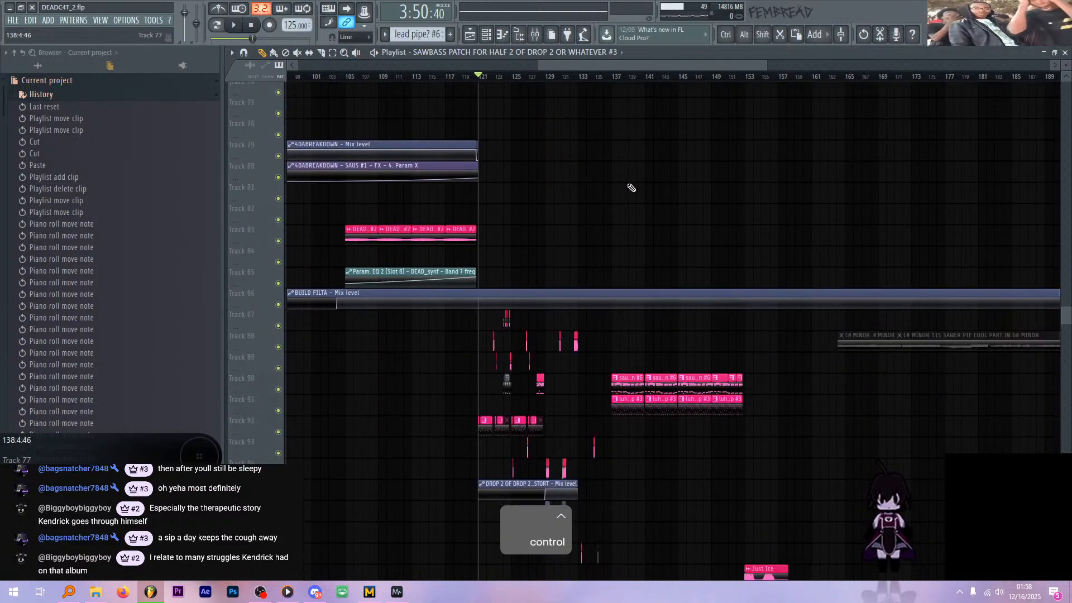
key("space")
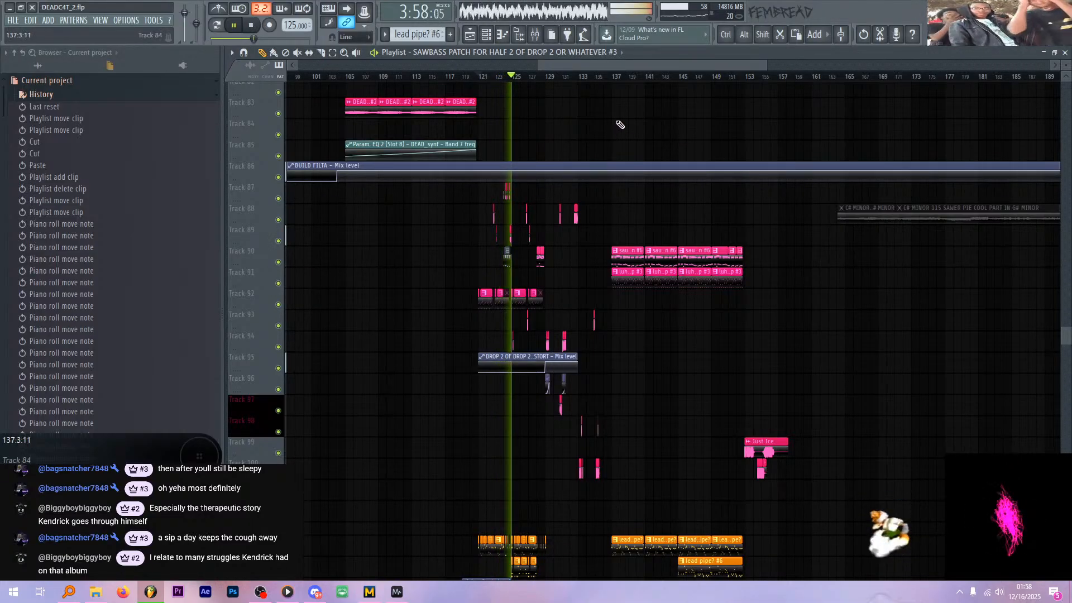
scroll(651, 115, "down", 1)
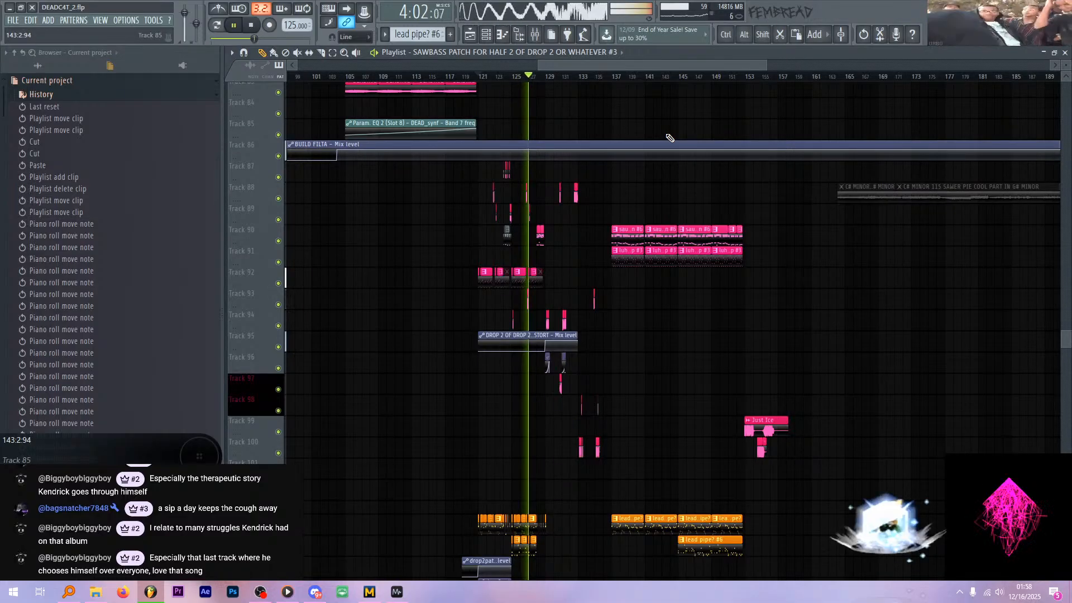
scroll(705, 134, "up", 1)
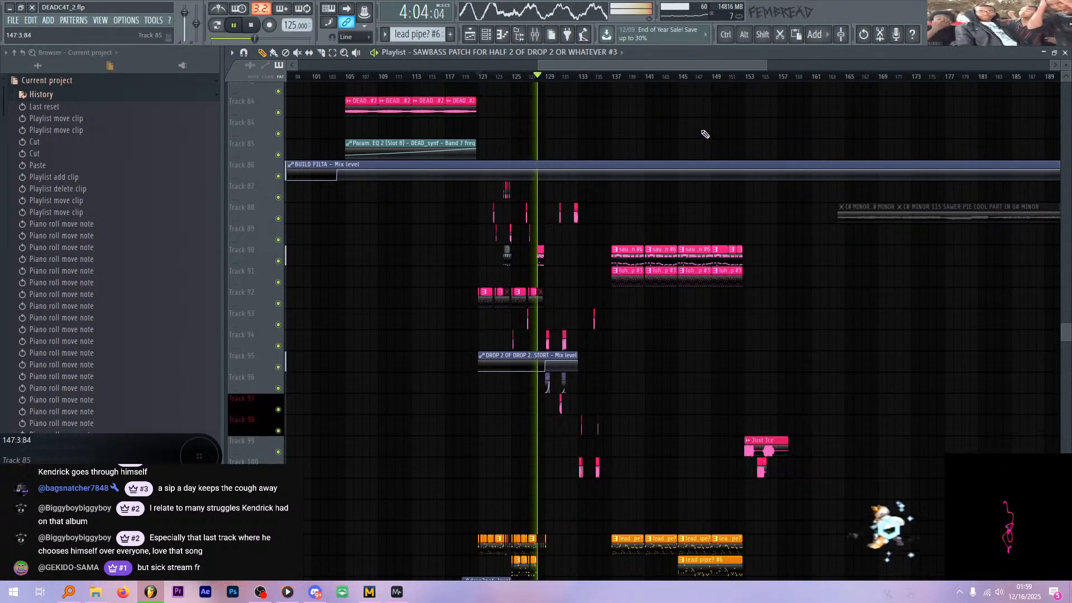
scroll(705, 134, "up", 1)
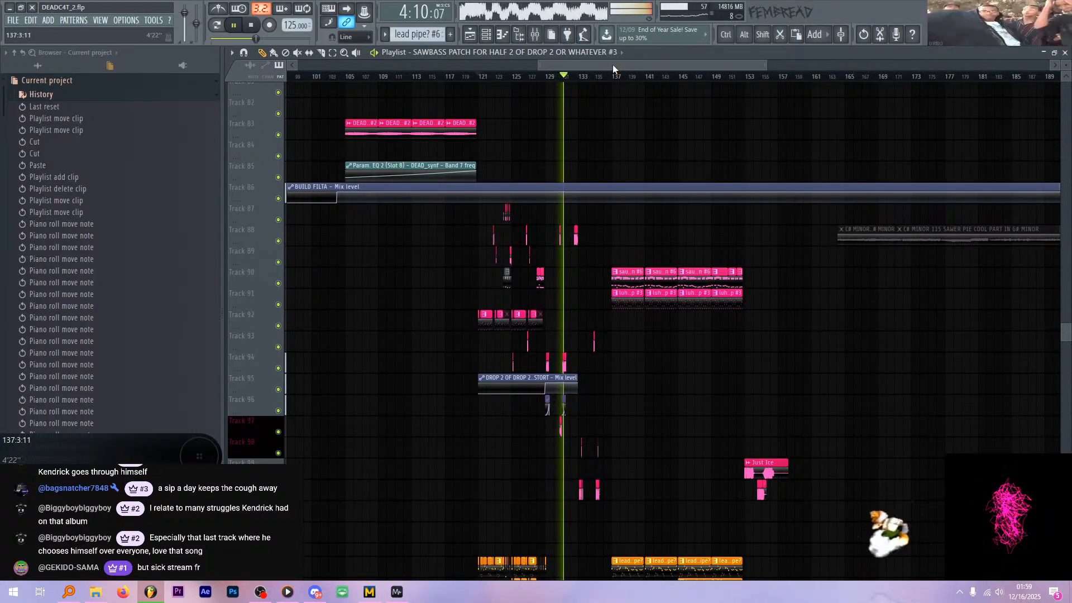
scroll(670, 128, "down", 2)
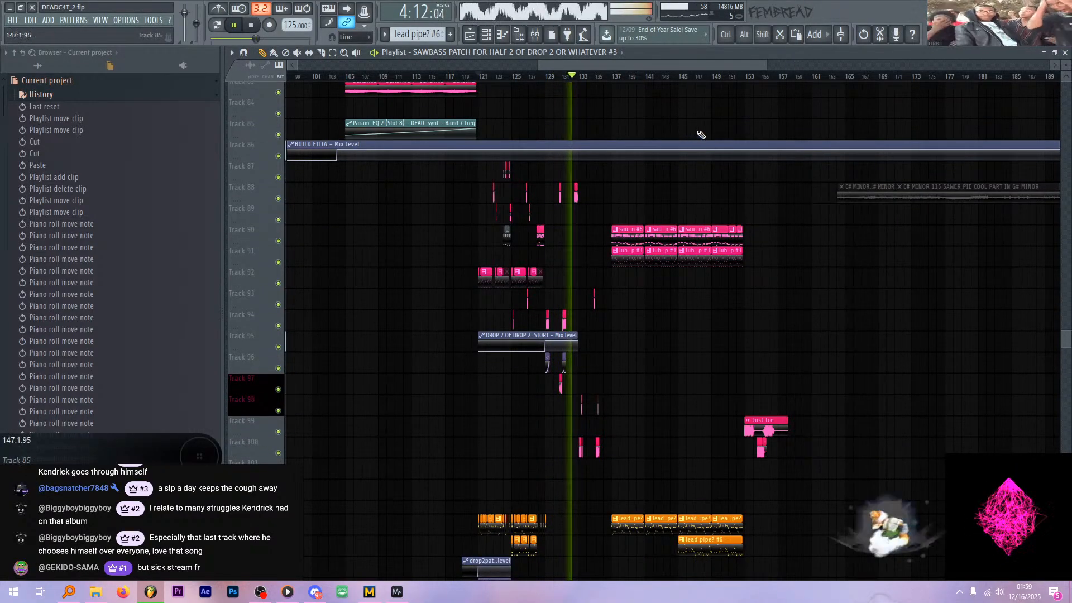
scroll(635, 111, "up", 2)
scroll(635, 111, "up", 2)
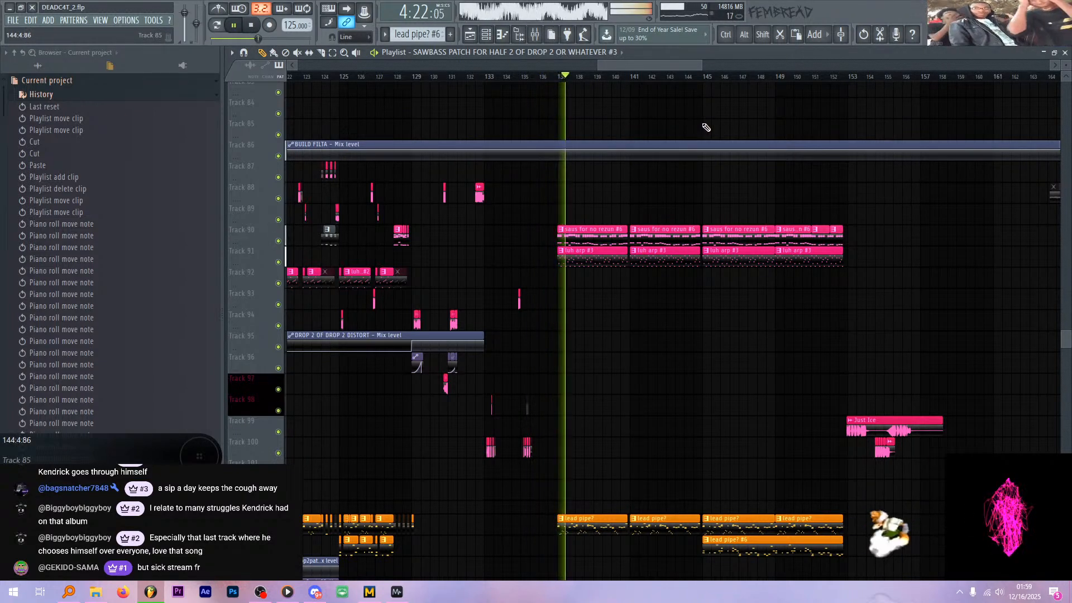
scroll(701, 121, "down", 2)
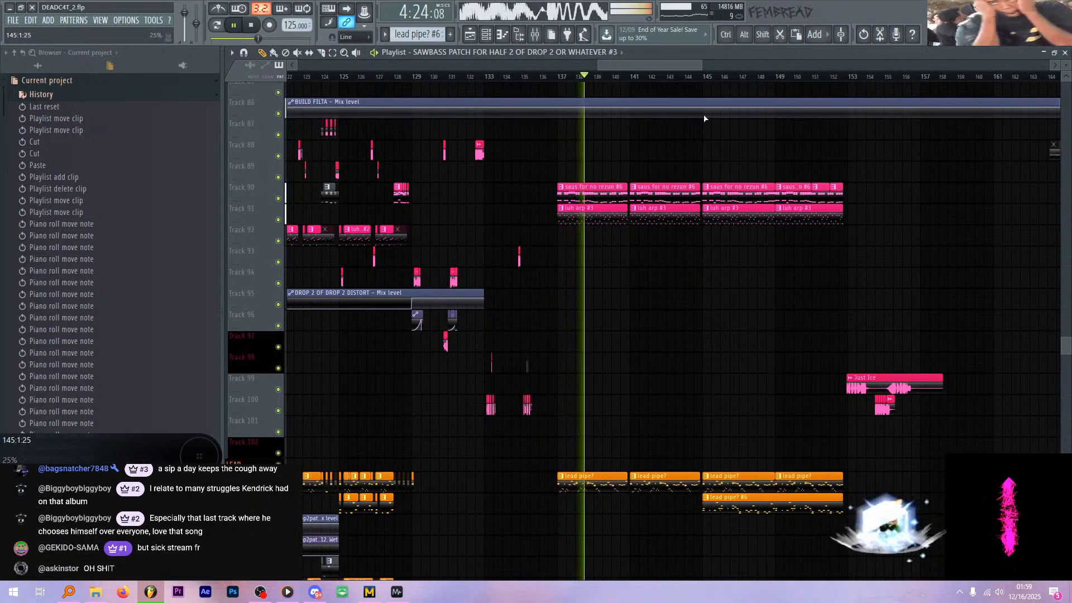
key("space")
- Play back the transition from bar 135 while reviewing the clips on the LEAD and VOCALS tracks
scroll(714, 123, "down", 14)
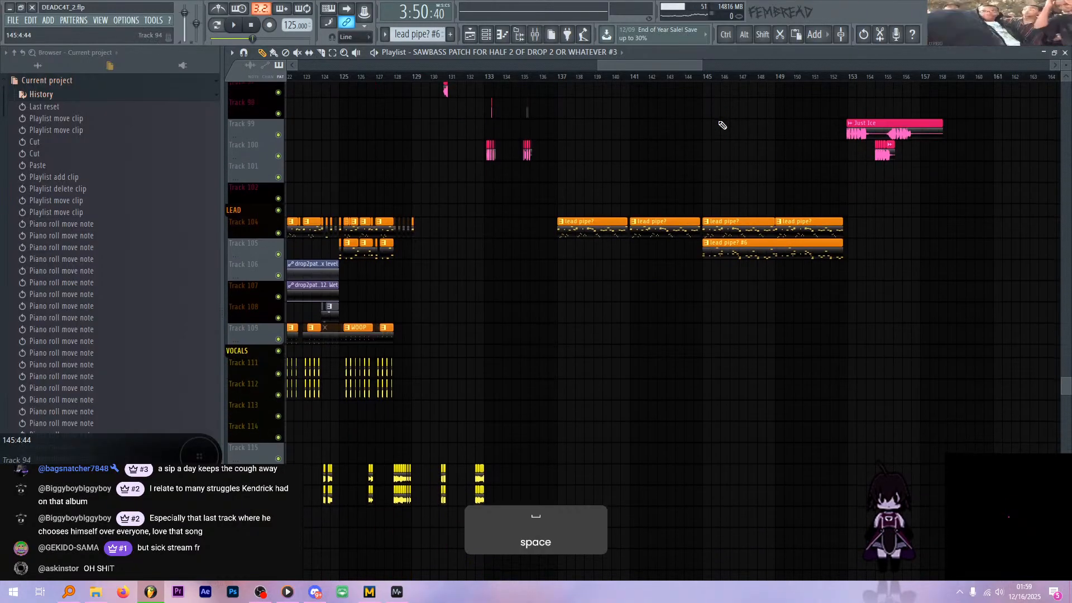
scroll(659, 159, "down", 4)
scroll(627, 256, "up", 4)
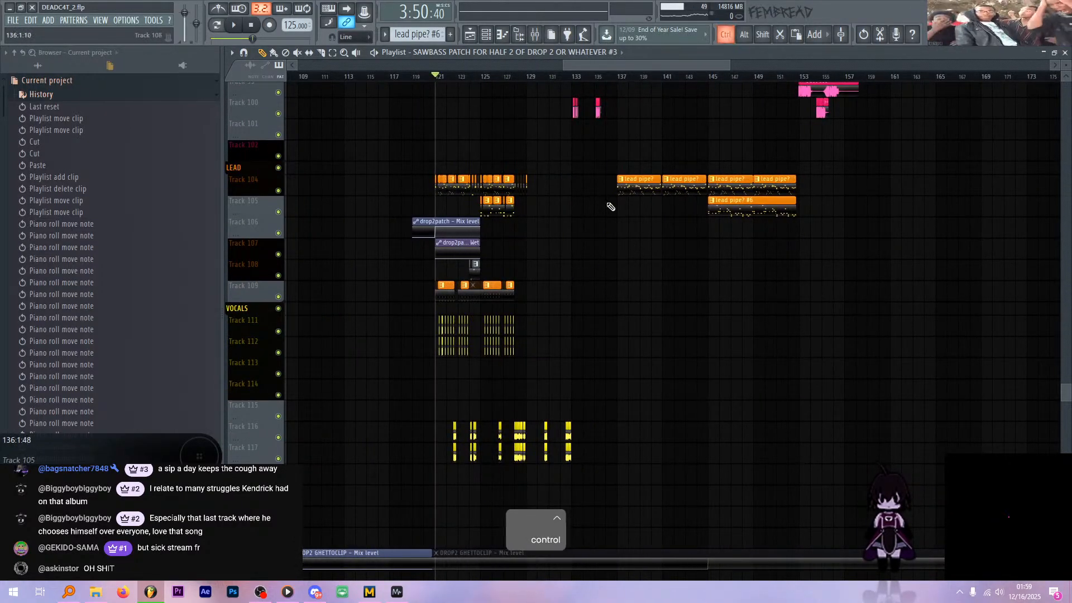
scroll(612, 175, "up", 18)
left_click(592, 77)
key("space")
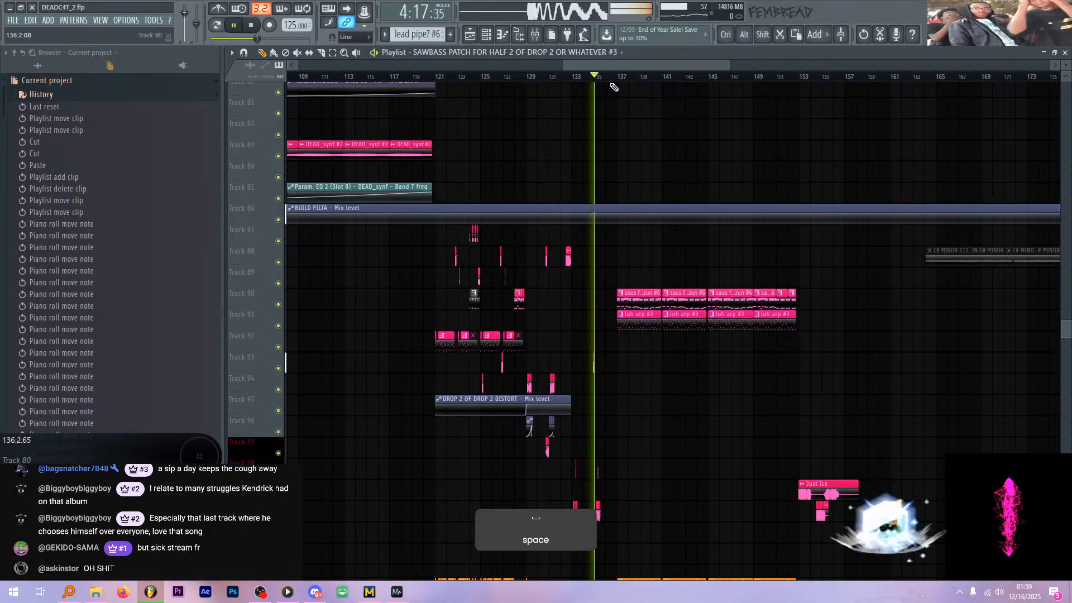
scroll(625, 168, "down", 9)
scroll(590, 186, "up", 4)
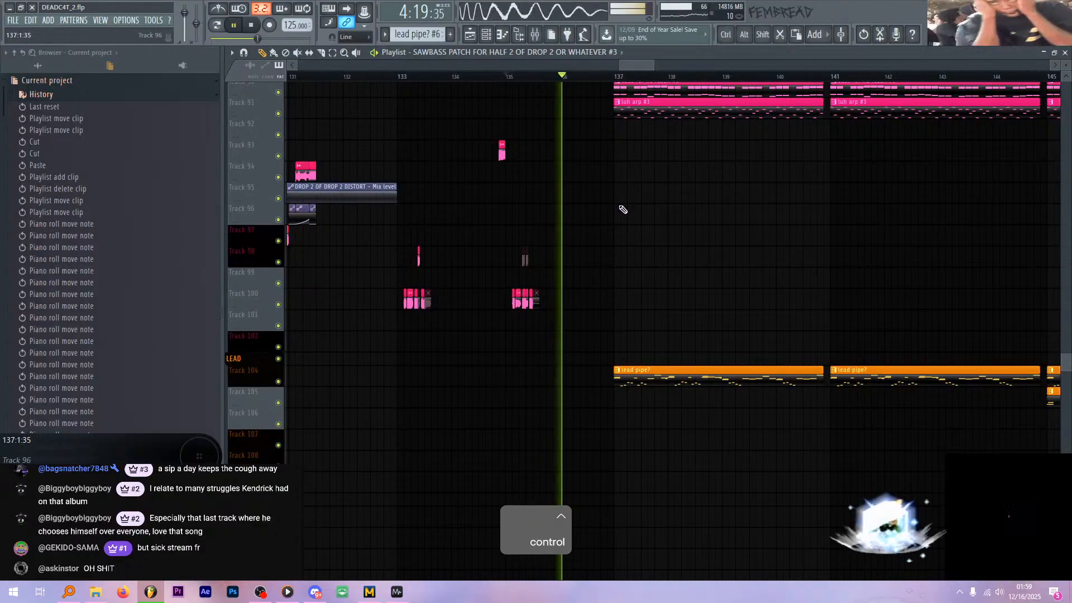
scroll(620, 210, "down", 6)
scroll(625, 210, "down", 15)
scroll(634, 211, "down", 2)
key("space")
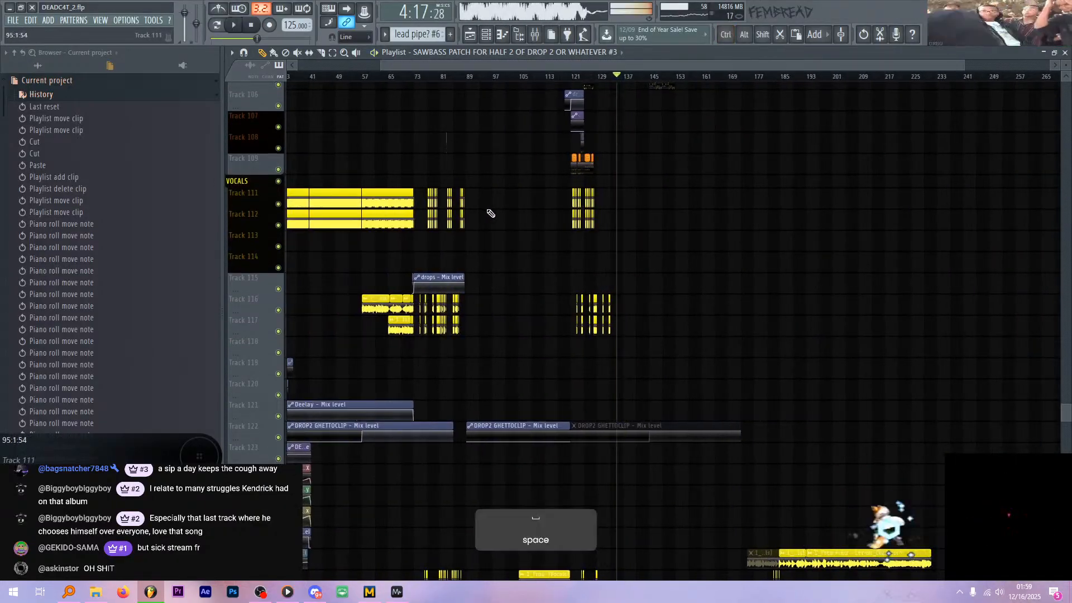
- Examine the earlier vocal clips between bars 57 and 88 and play them back from bar 57
scroll(426, 204, "up", 5)
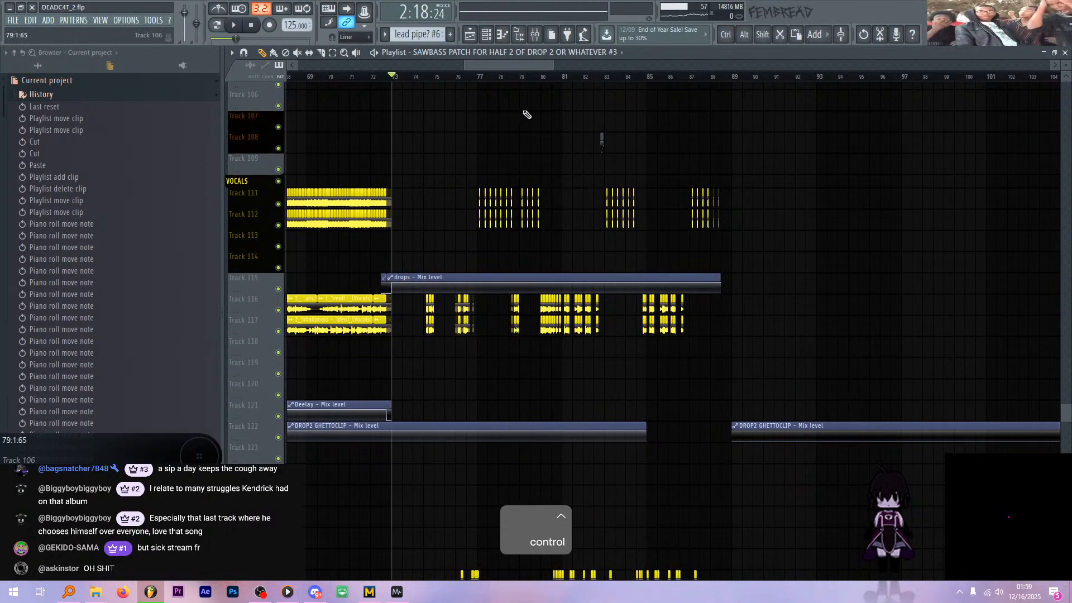
scroll(401, 220, "down", 4)
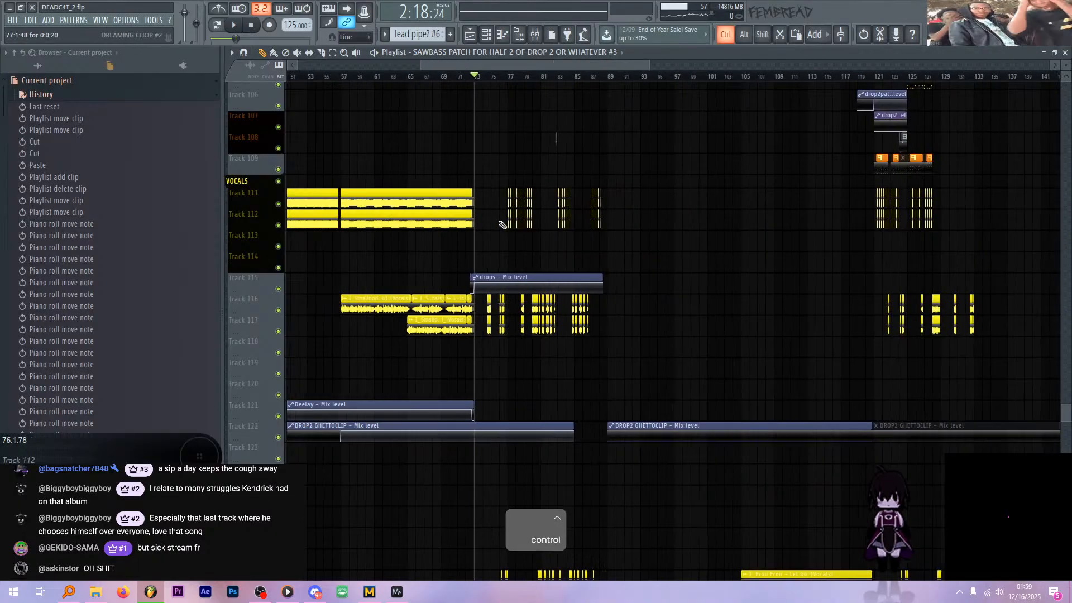
scroll(348, 183, "up", 2)
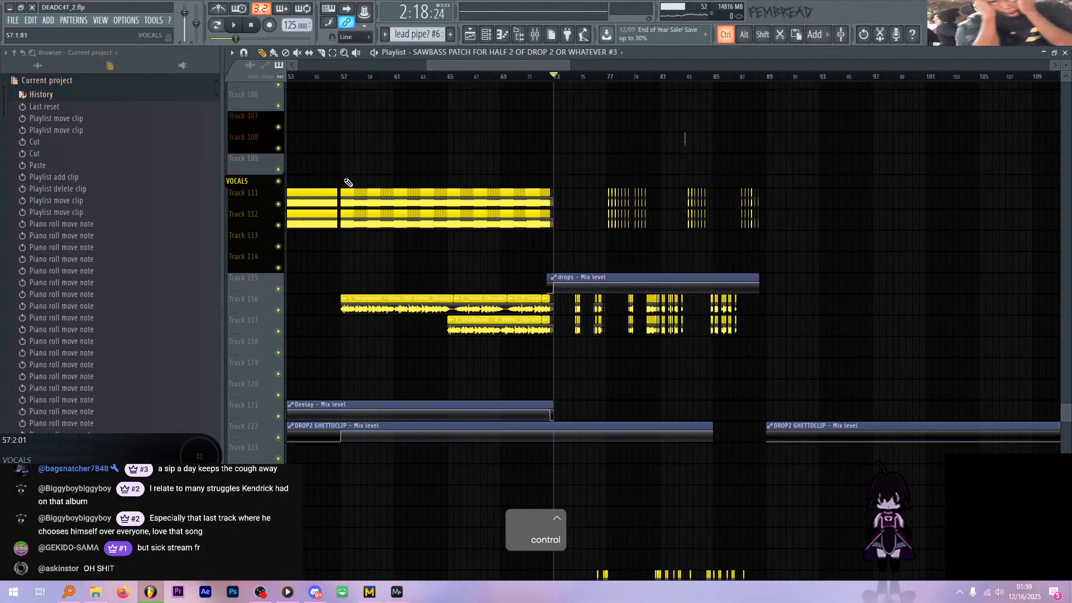
key("space")
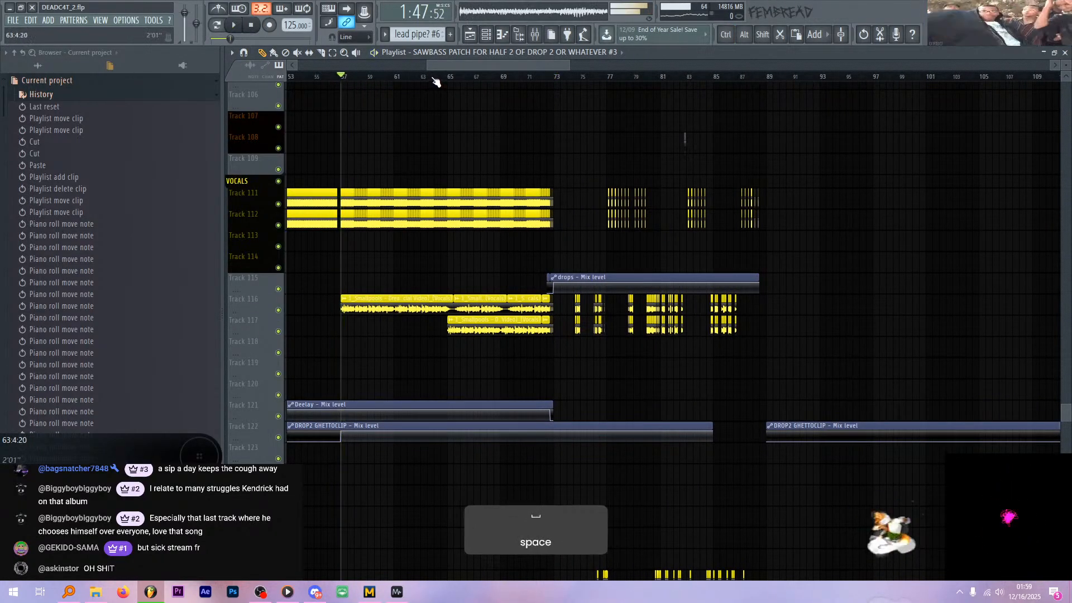
left_click(431, 79)
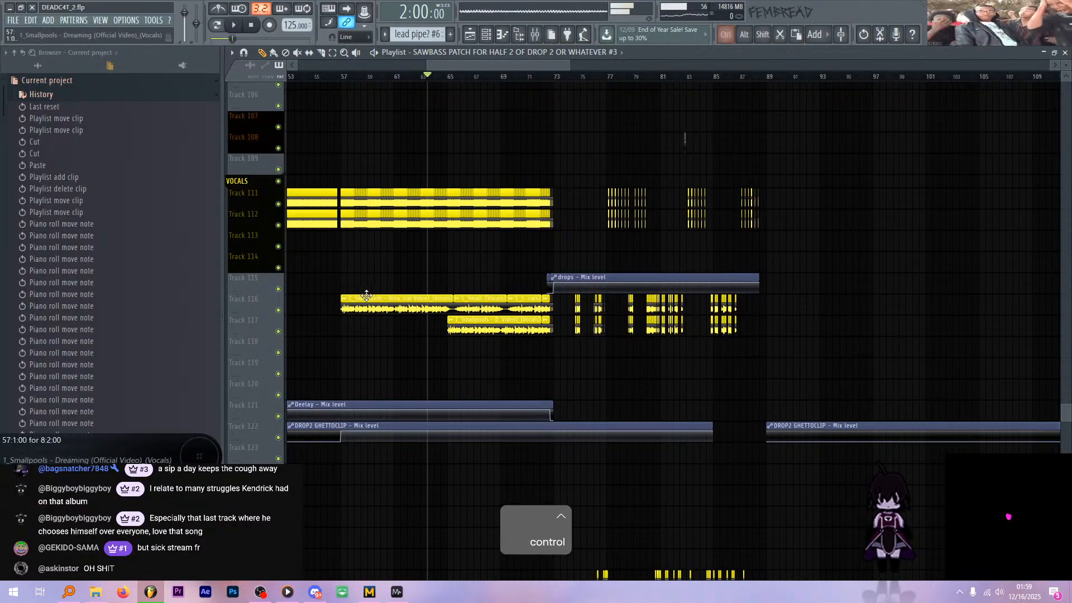
- Select and copy the Smallpools - Dreaming vocal clips on Tracks 116 and 117 between bars 57 and 73
left_click_drag(384, 274, 546, 329)
scroll(545, 328, "up", 5)
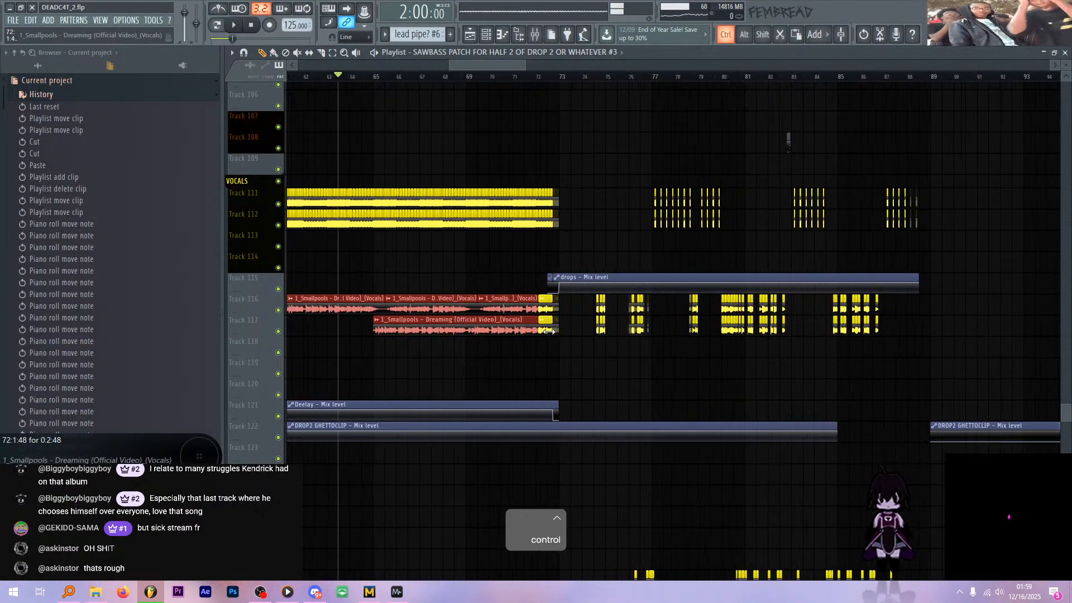
scroll(568, 347, "down", 10)
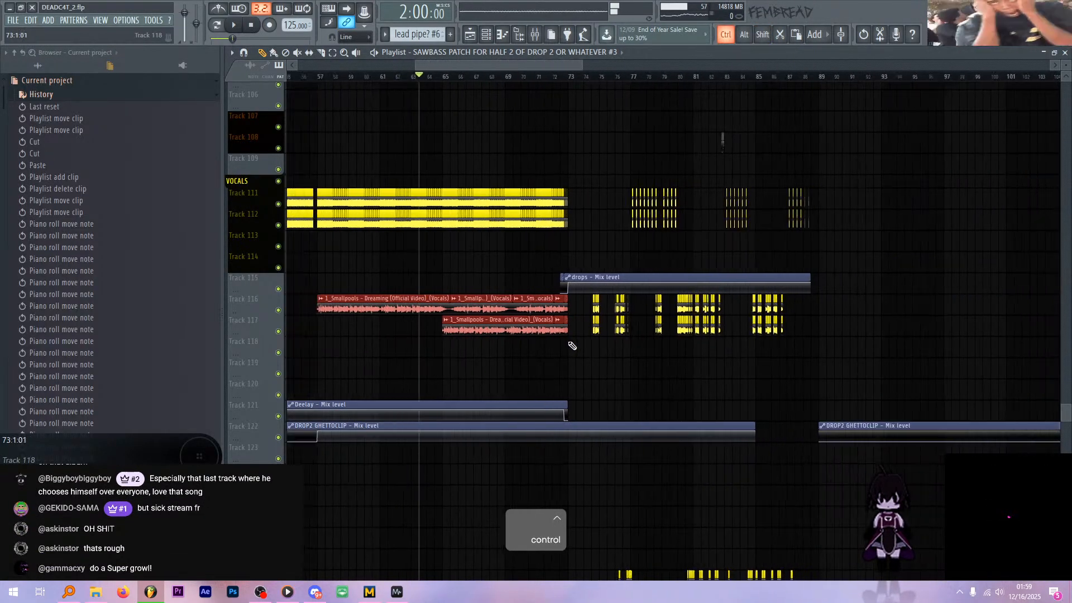
scroll(561, 337, "down", 1)
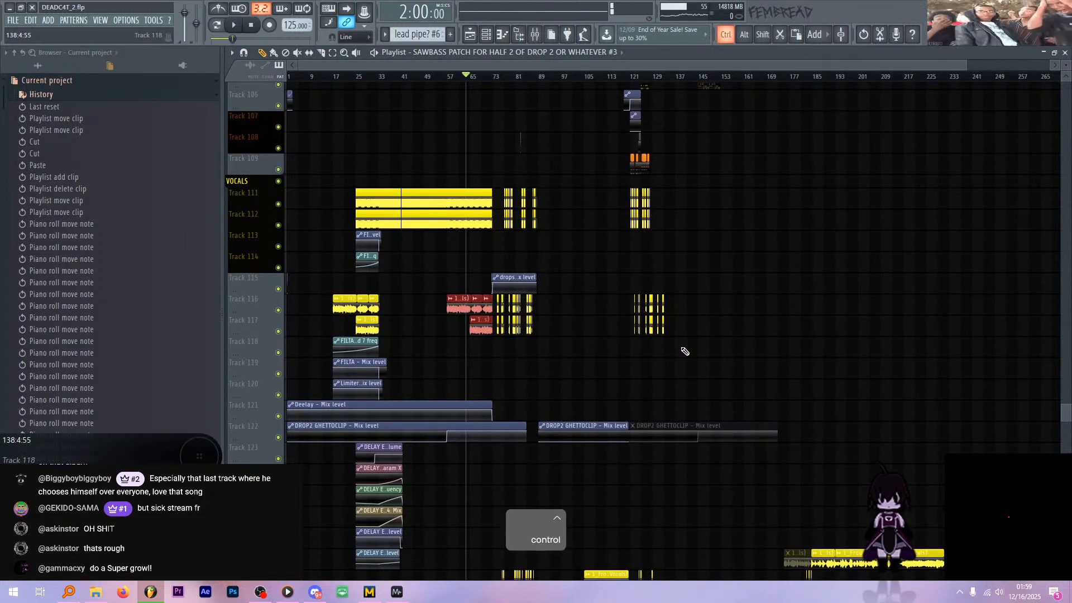
key("ctrl+z")
key("ctrl+z")
scroll(685, 352, "up", 6)
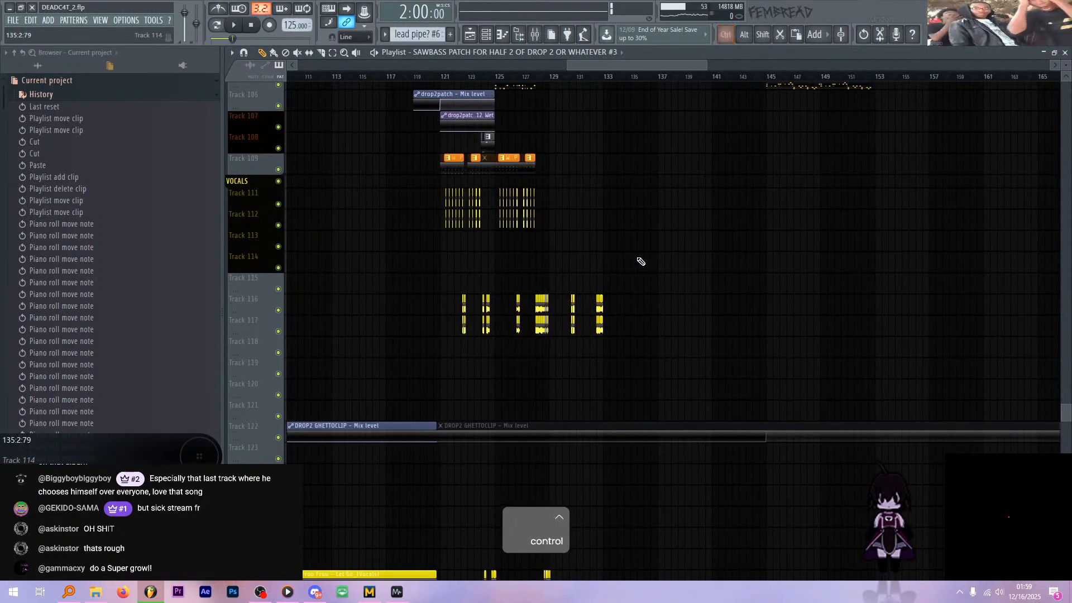
- Play back the section from bar 145 and again from bar 137 to find the place for the vocals
key("space")
left_click(772, 80)
key("space")
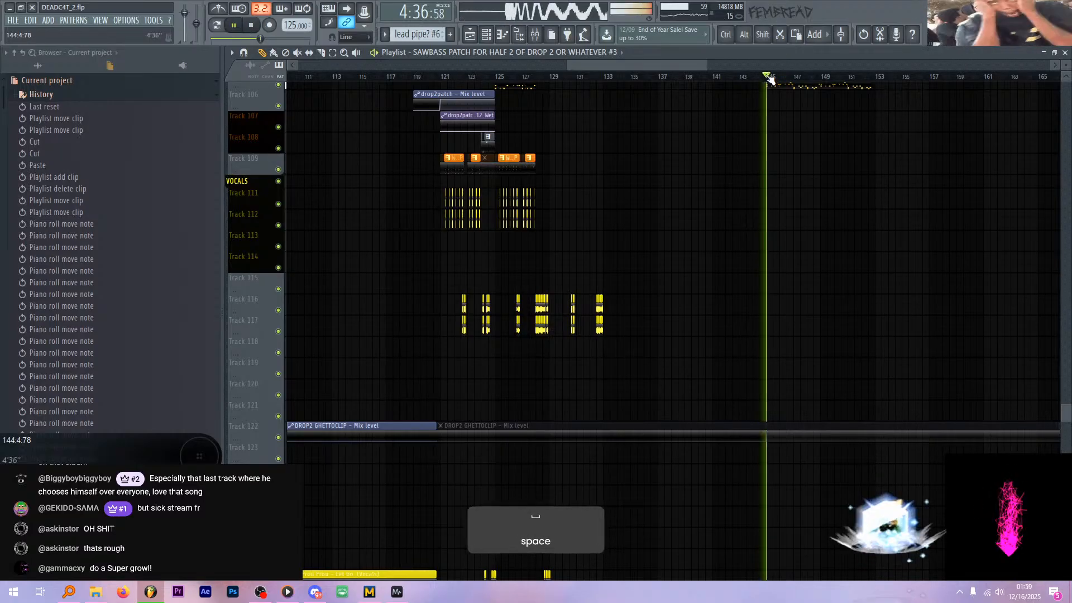
scroll(677, 83, "down", 1)
key("space")
left_click(670, 80)
key("space")
scroll(692, 207, "up", 2)
- Paste the Smallpools vocal clips and move them on Tracks 116 and 117 to start at bar 137
key("ctrl+v")
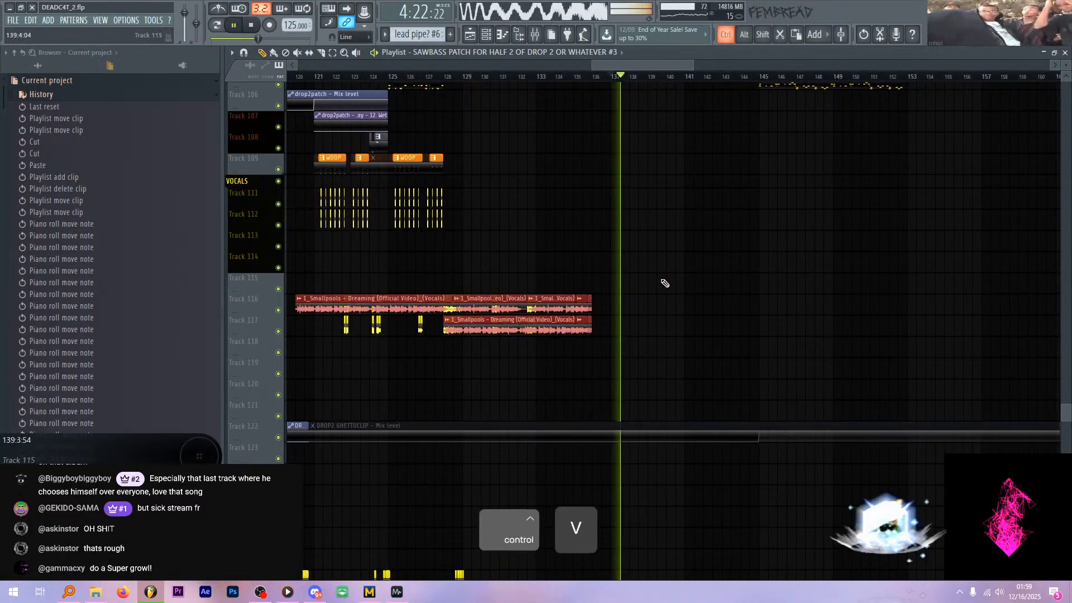
key("space")
left_click_drag(325, 305, 643, 305)
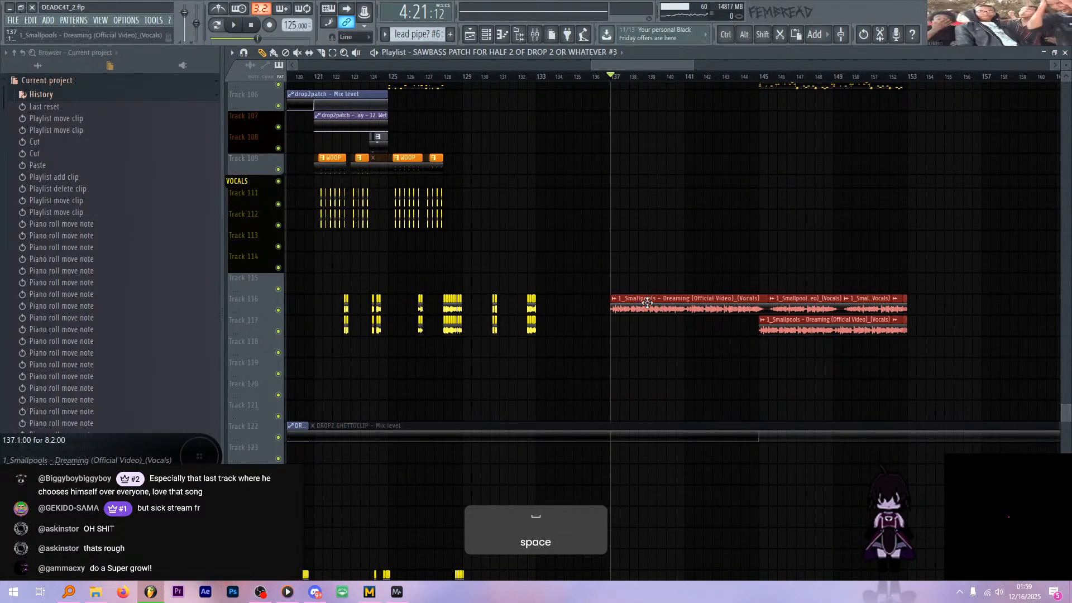
key("space")
scroll(677, 247, "up", 2)
key("space")
- Unmute the second DROP2 GHETTOCLIP - Mix level automation clip on Track 122
scroll(675, 259, "down", 5)
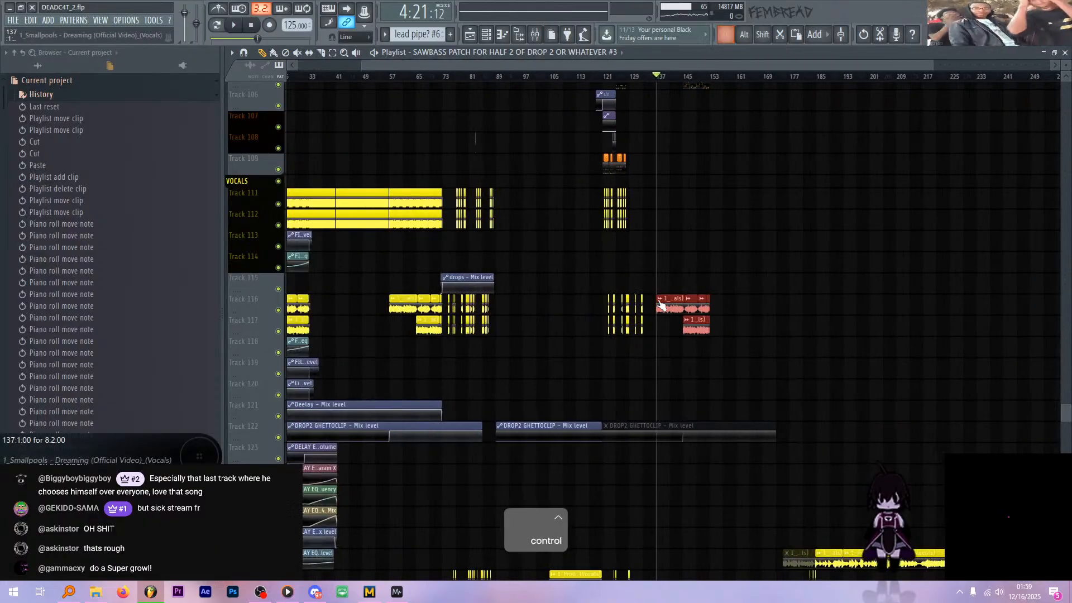
scroll(628, 440, "up", 1)
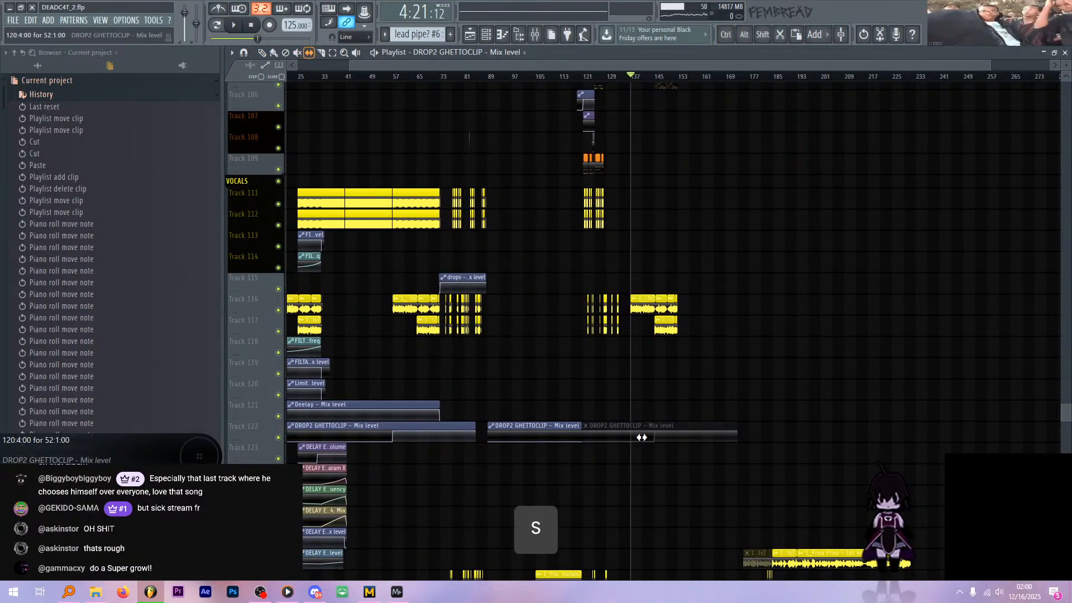
key("t")
left_click(635, 434)
- Play back the section from bar 137 with the added vocals, following the LEAD and VOCALS tracks
key("space")
scroll(650, 385, "up", 5)
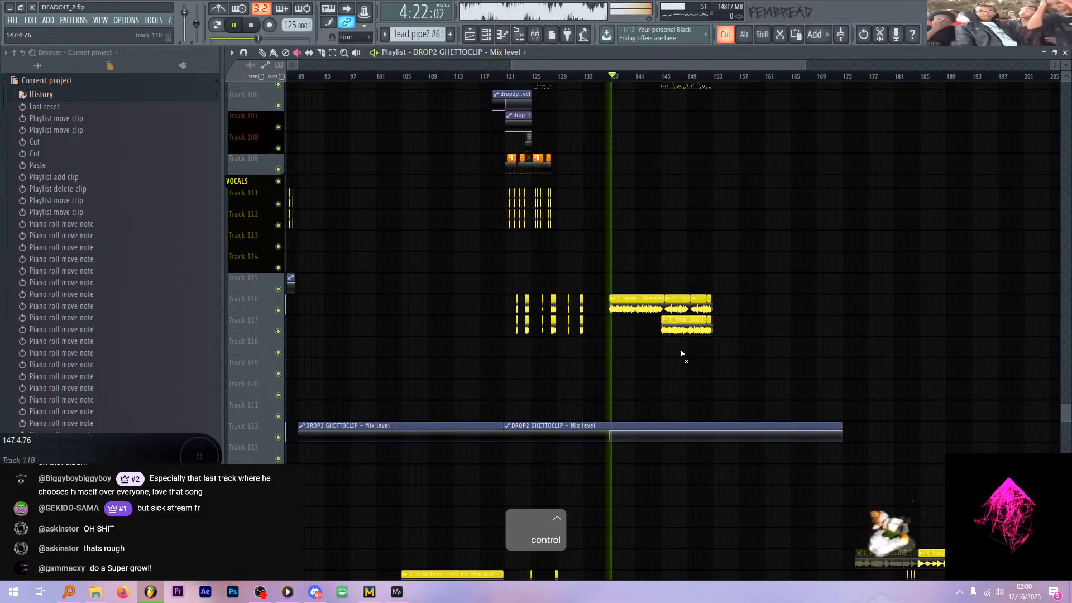
scroll(605, 244, "up", 4)
scroll(649, 246, "up", 2)
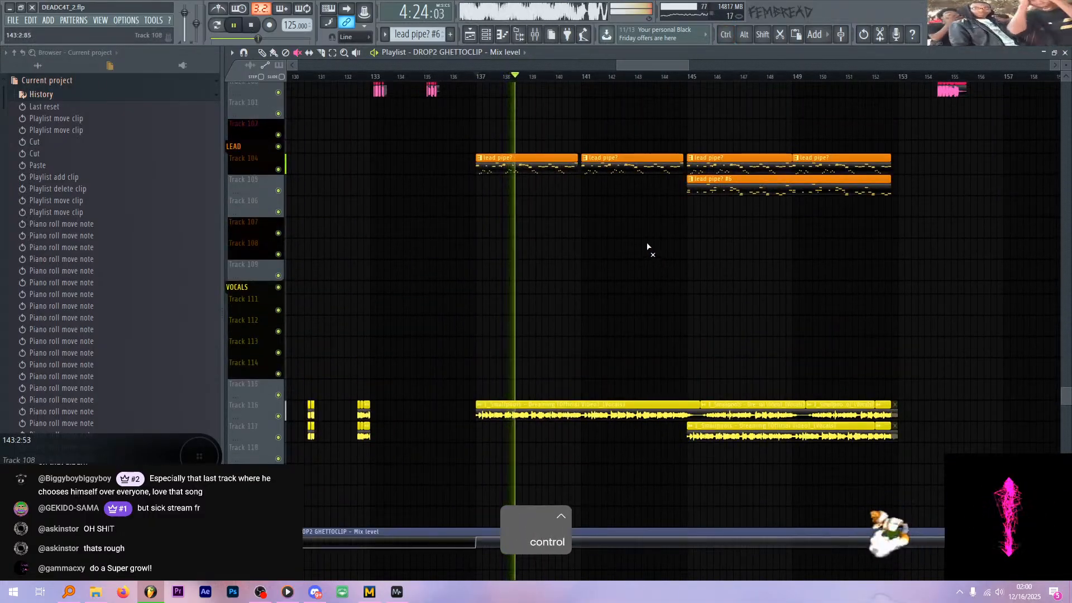
scroll(575, 244, "up", 2)
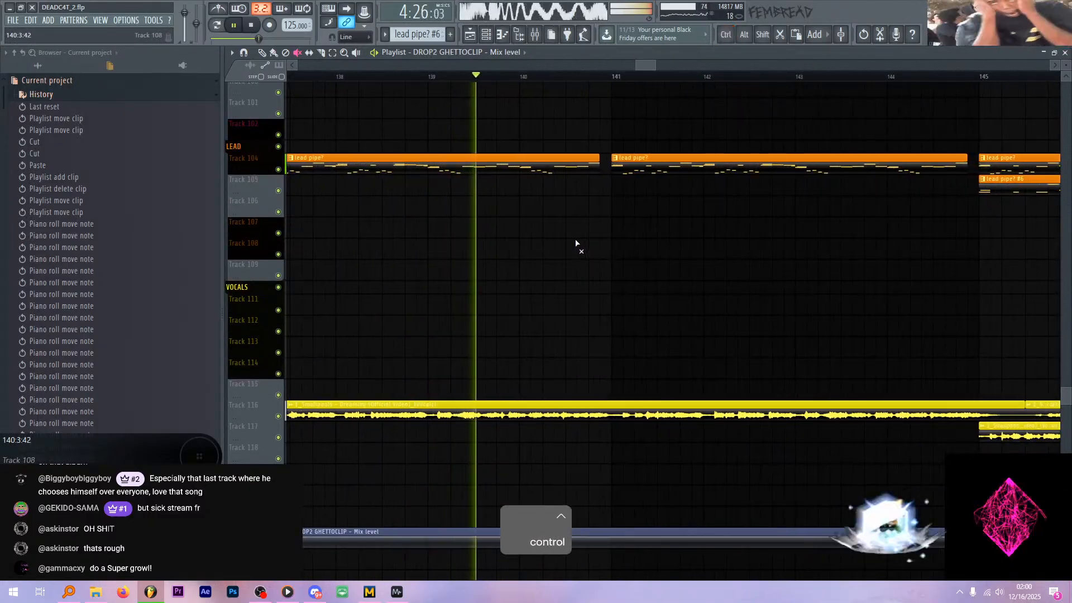
scroll(577, 244, "up", 2)
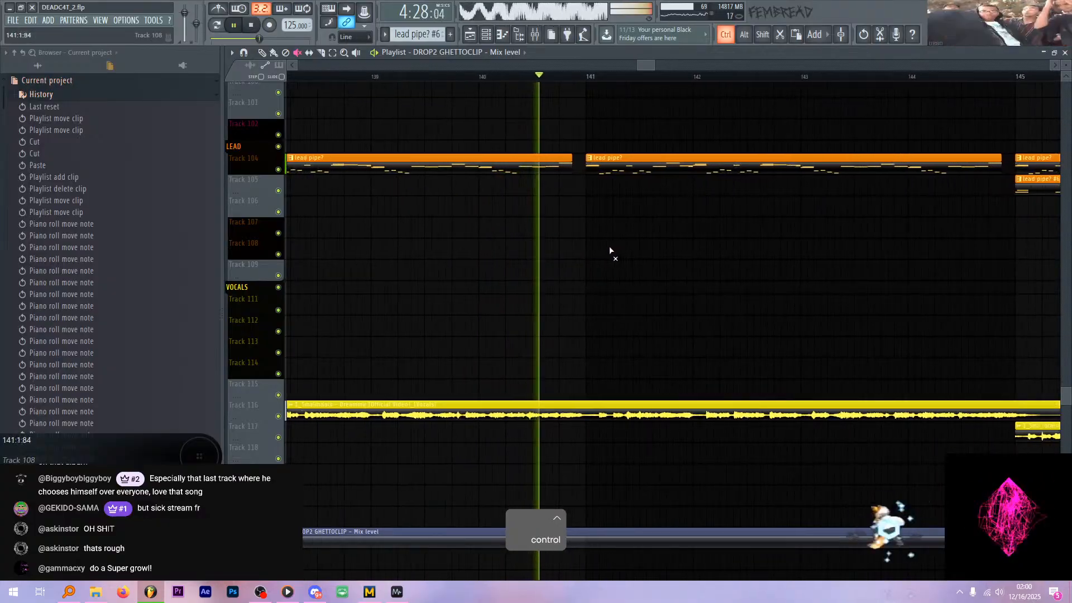
- Listen on through bars 141 to 145, checking the vocals against the lead pipe clips, and stop playback
scroll(592, 249, "down", 3)
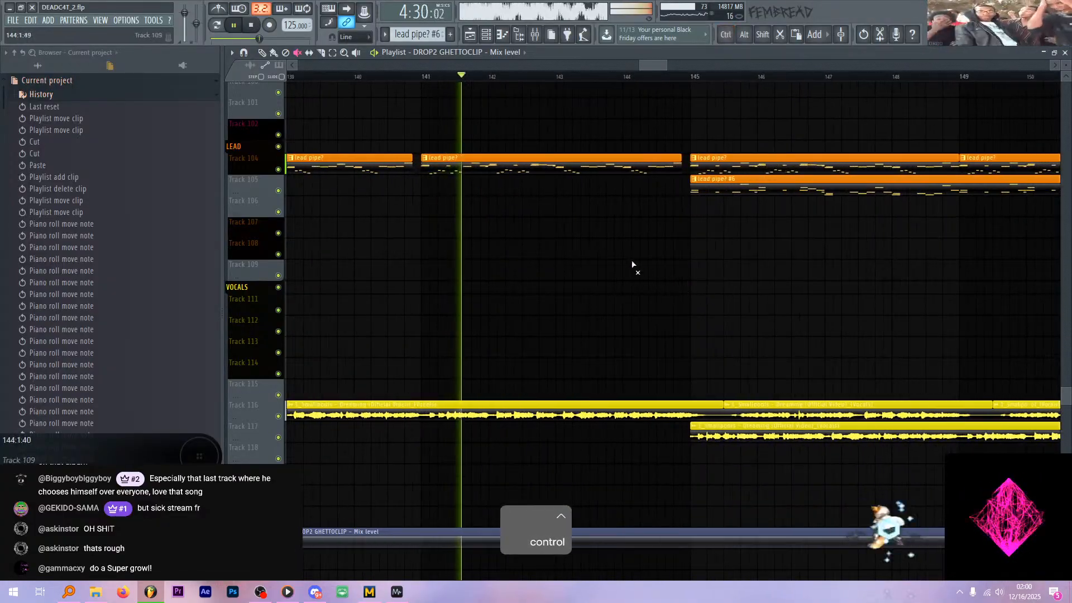
scroll(549, 243, "down", 1)
scroll(674, 266, "up", 1)
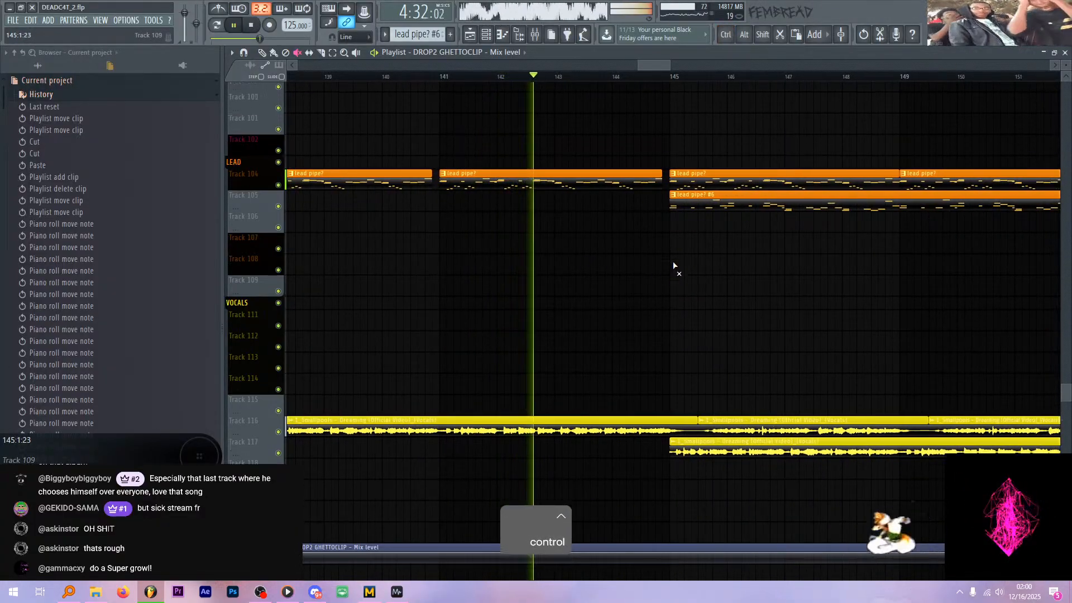
scroll(567, 294, "down", 2)
scroll(600, 289, "up", 2)
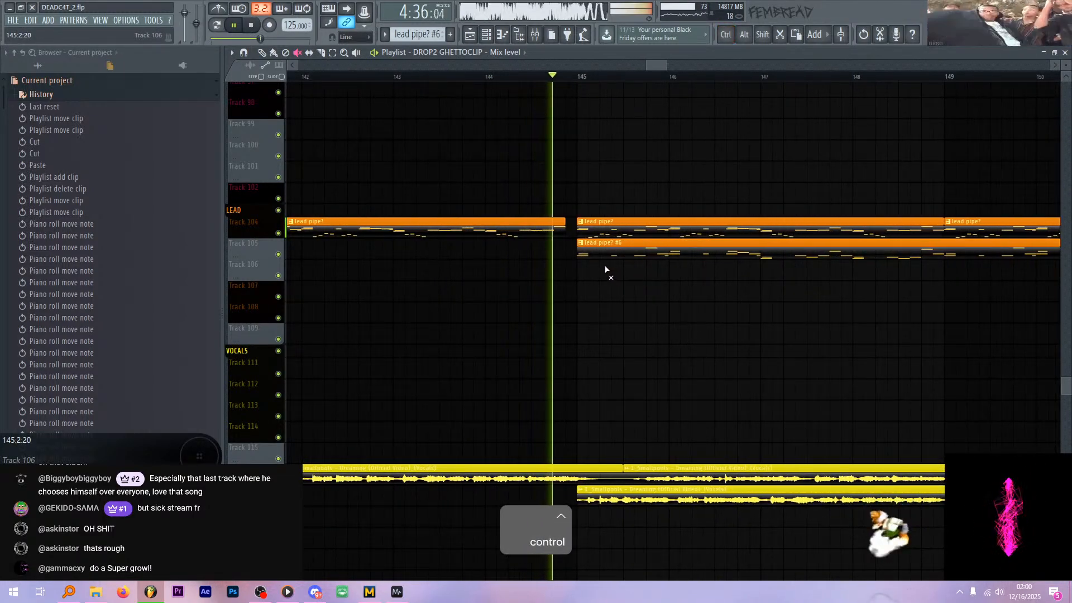
scroll(606, 270, "down", 1)
key("space")
- Go back to the earlier drop and briefly play it from bar 73 to review its vocal tracks
scroll(607, 270, "down", 6)
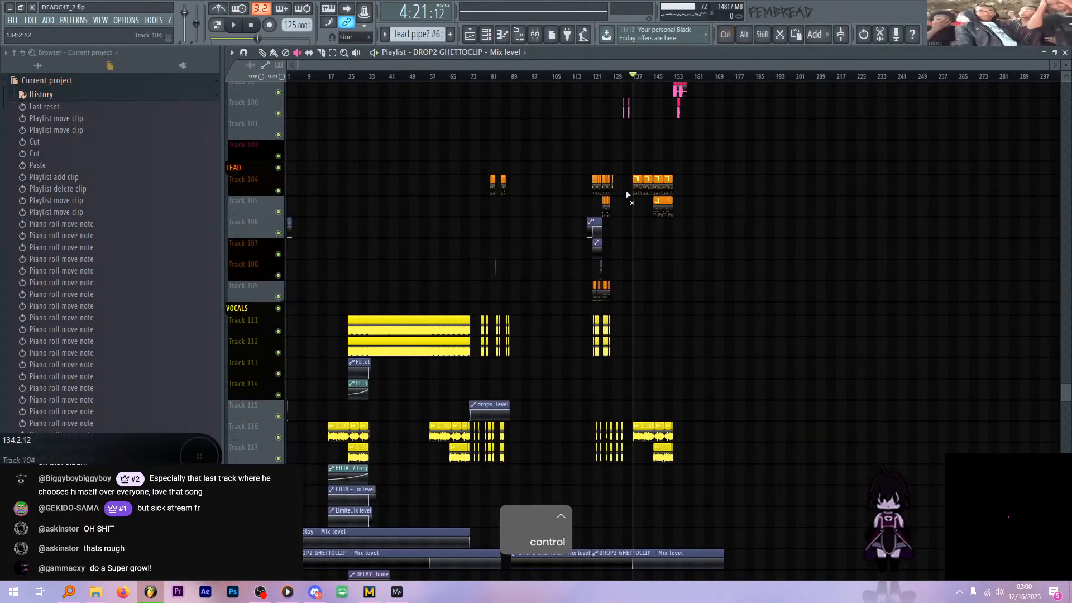
scroll(629, 208, "down", 3)
scroll(646, 311, "up", 3)
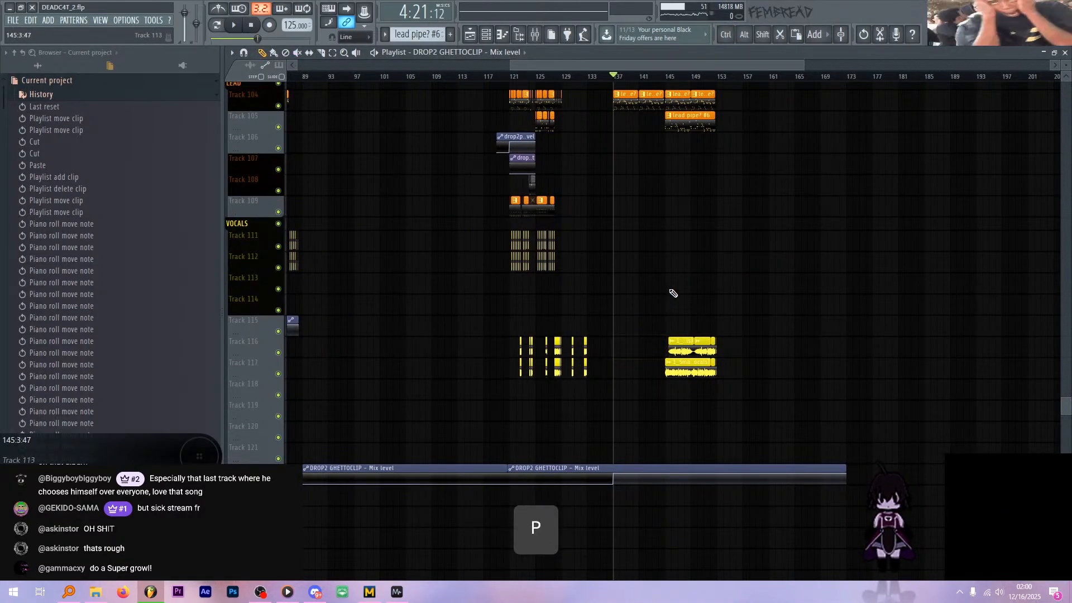
scroll(673, 270, "down", 3)
scroll(495, 241, "up", 6)
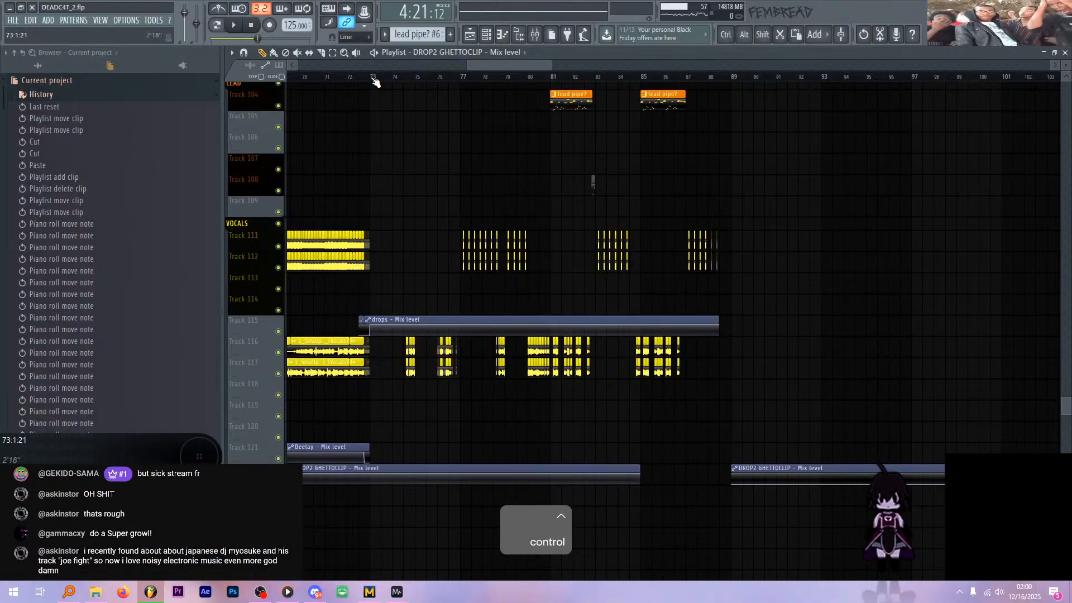
key("space")
scroll(435, 184, "down", 4)
scroll(435, 184, "down", 2)
key("space")
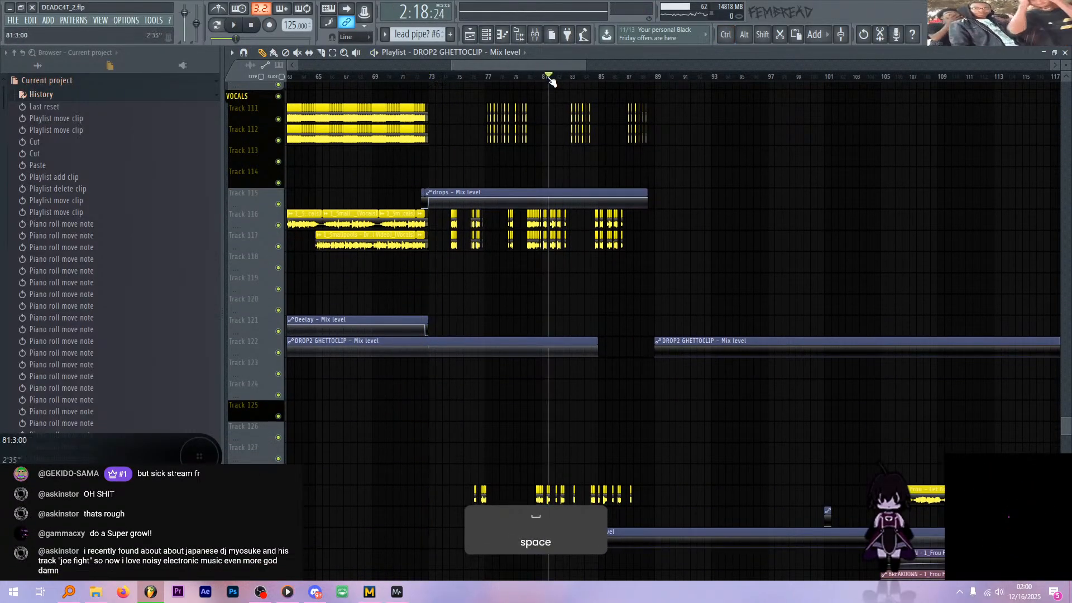
- Play the earlier drop from bar 81 twice, listening to the chopped Smallpools vocals on Tracks 116 and 117
key("space")
scroll(548, 235, "up", 6)
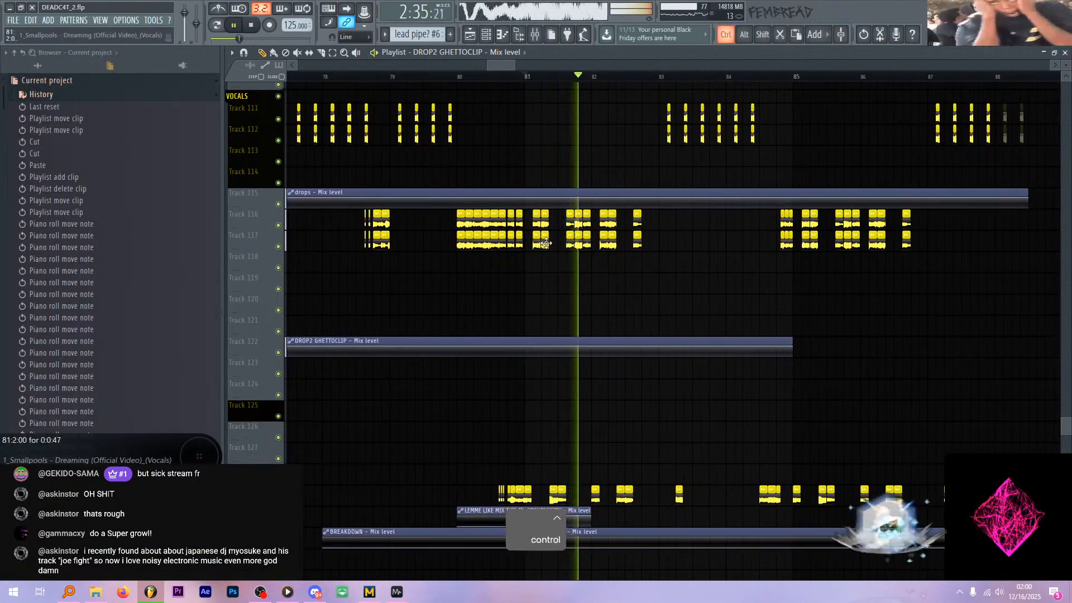
scroll(624, 246, "up", 2)
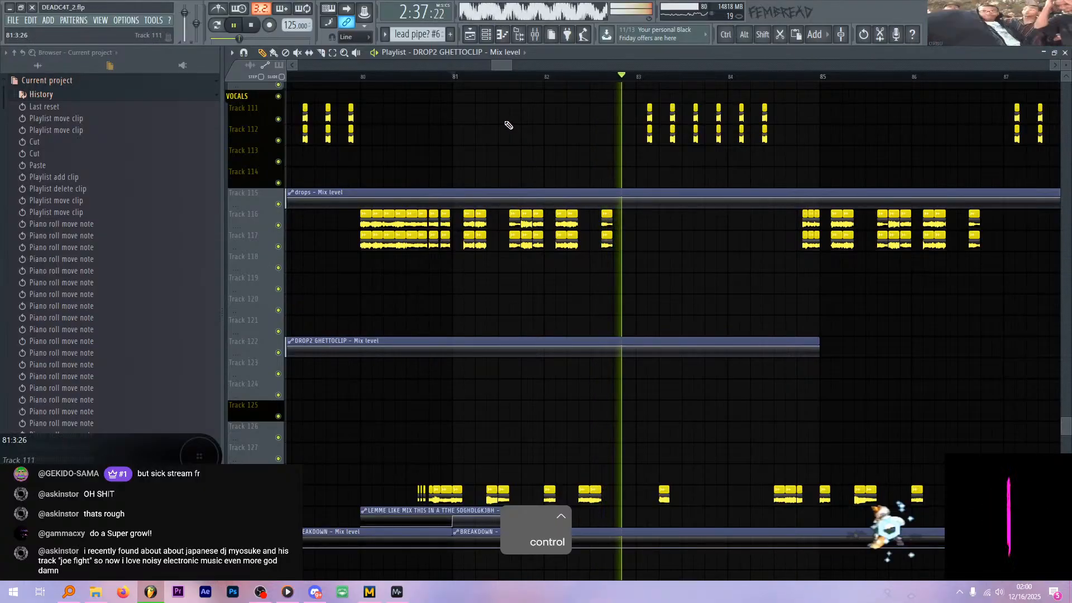
key("space")
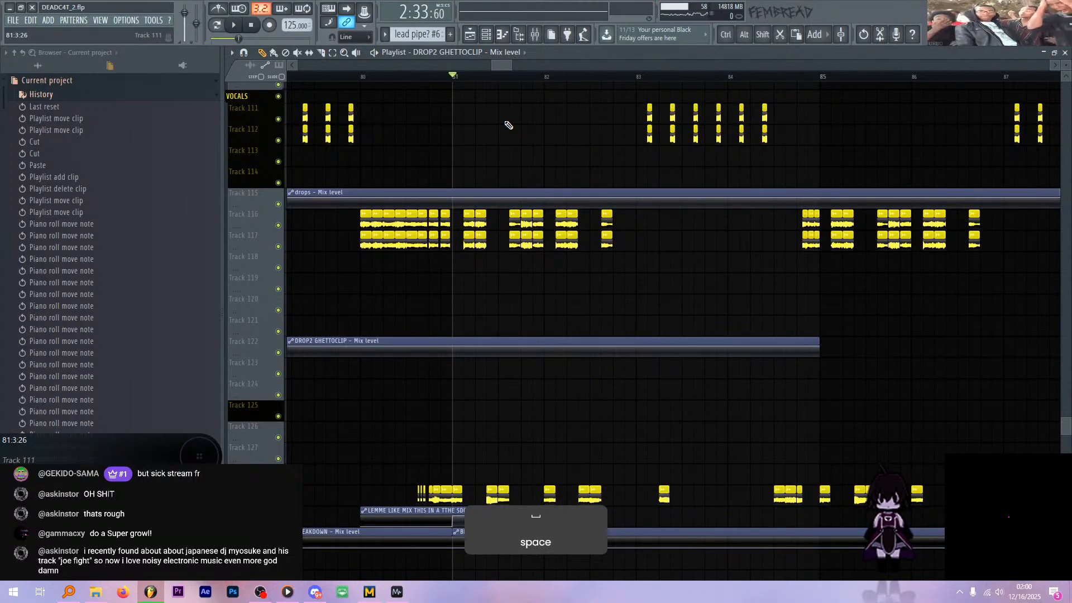
scroll(509, 125, "down", 3)
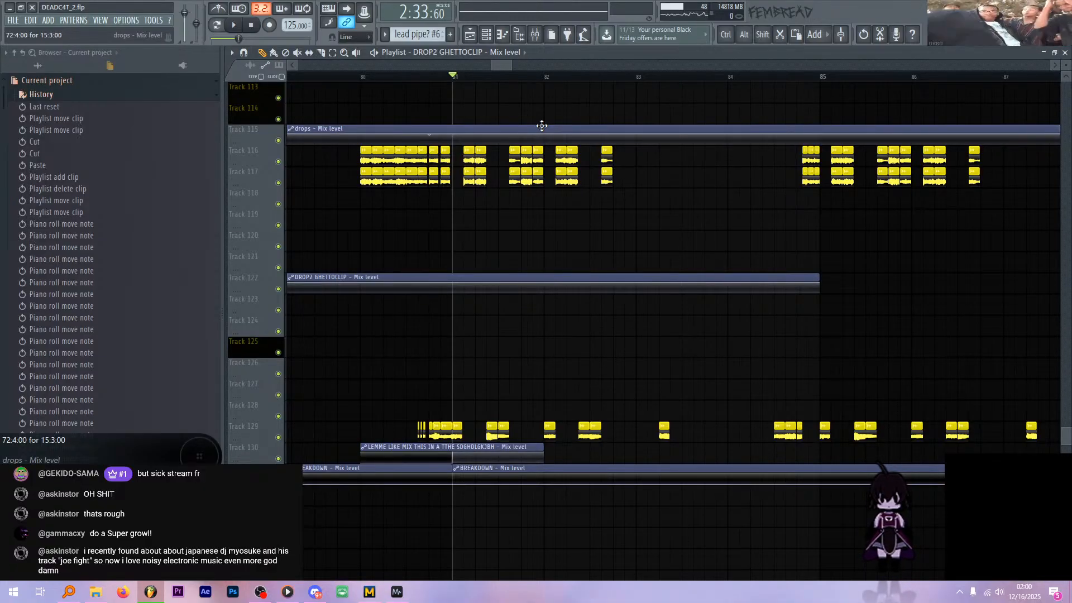
scroll(503, 186, "up", 3)
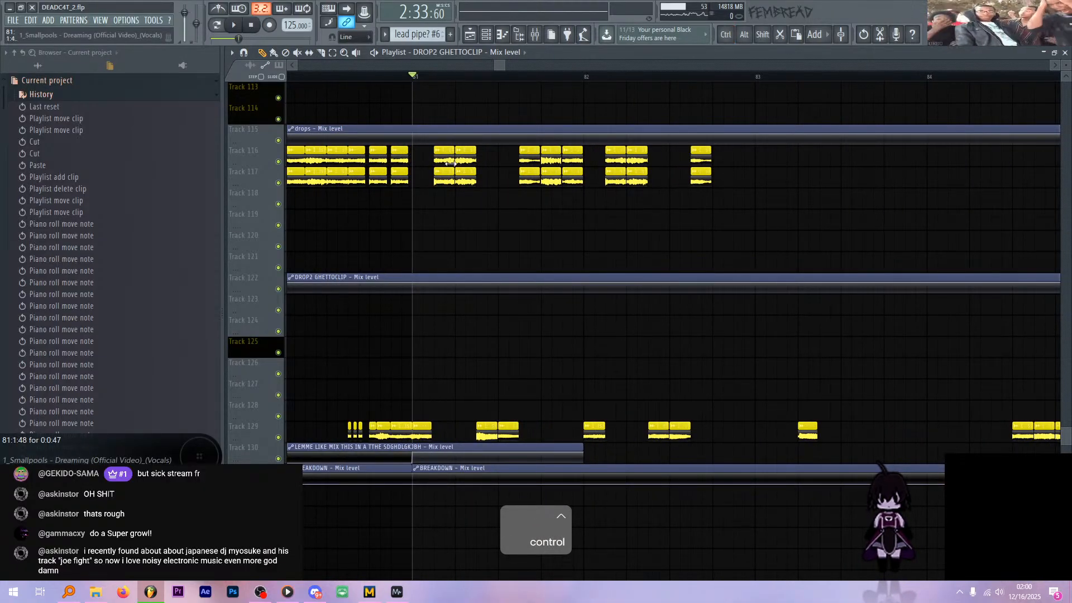
key("space")
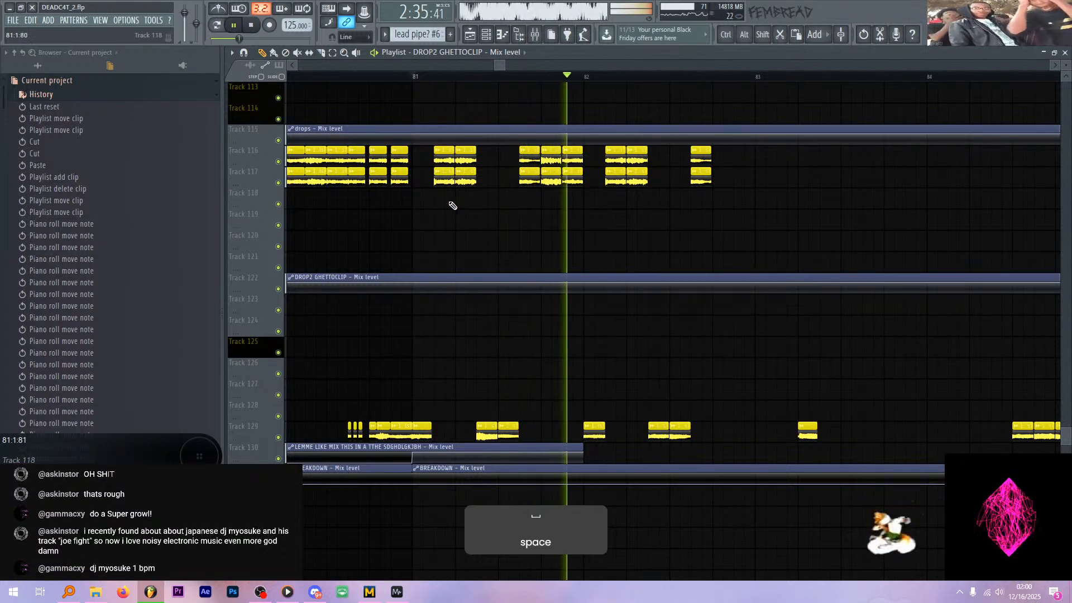
key("space")
- Select the Frou Frou vocal chops on Track 129 from just before bar 81 to bar 83, auditioning them from bar 81
scroll(560, 215, "down", 5)
scroll(534, 285, "down", 4)
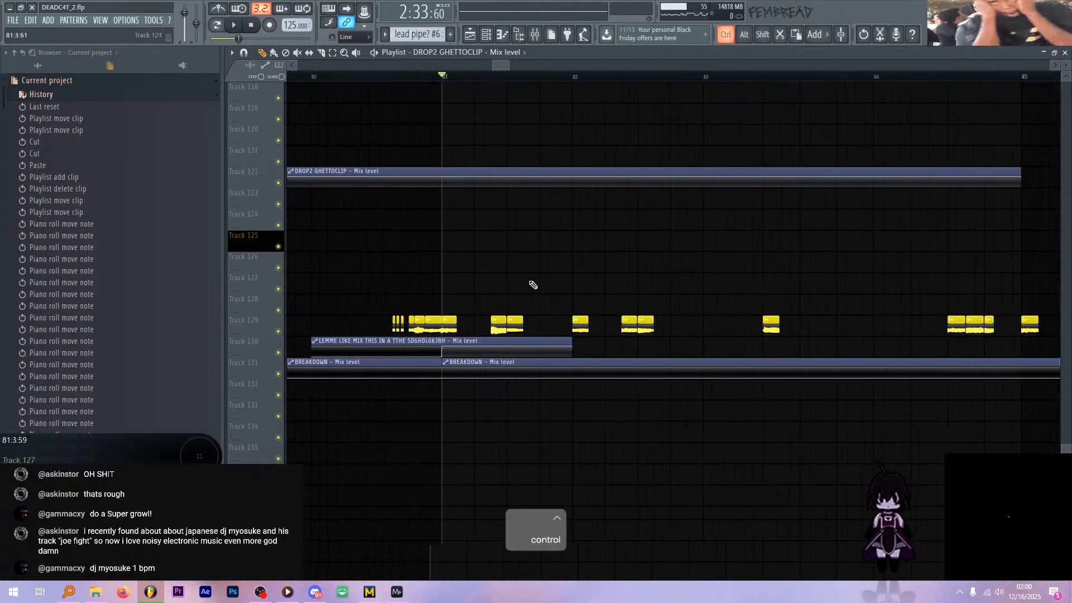
left_click_drag(499, 335, 481, 323)
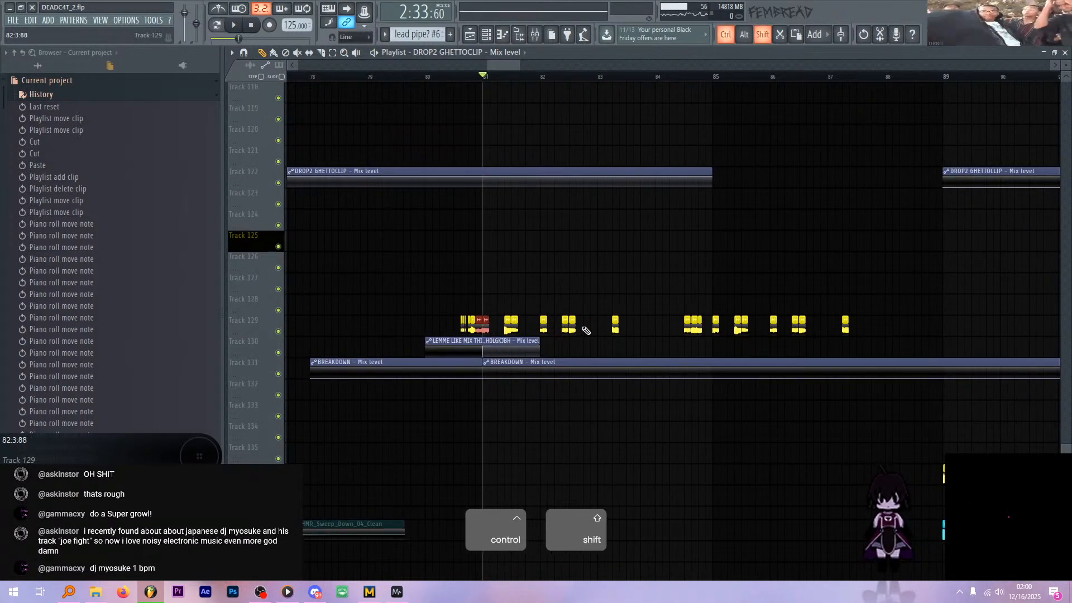
key("space")
scroll(595, 336, "up", 2)
left_click_drag(637, 336, 500, 311)
scroll(595, 287, "down", 1)
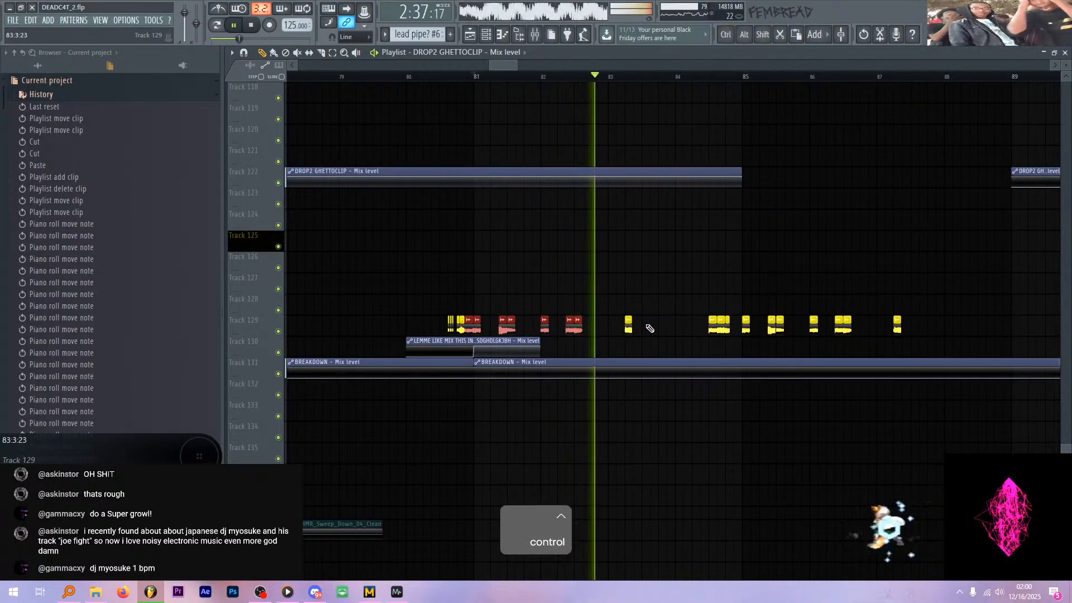
key("space")
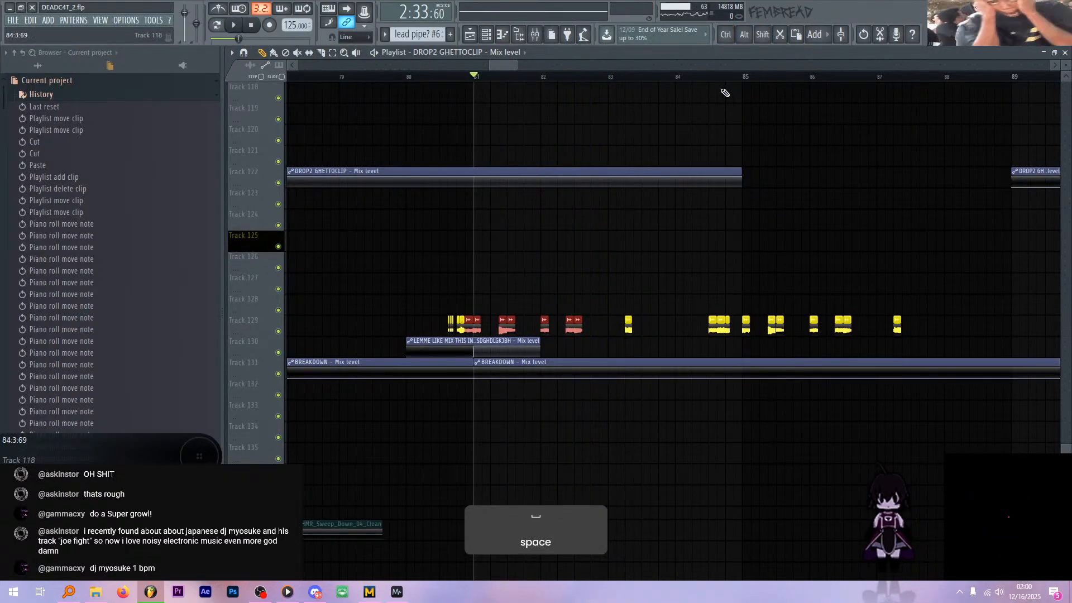
- Play from the middle of bar 84 to audition the next group of vocal chops on Track 129
left_click(708, 77)
key("space")
scroll(691, 262, "down", 2)
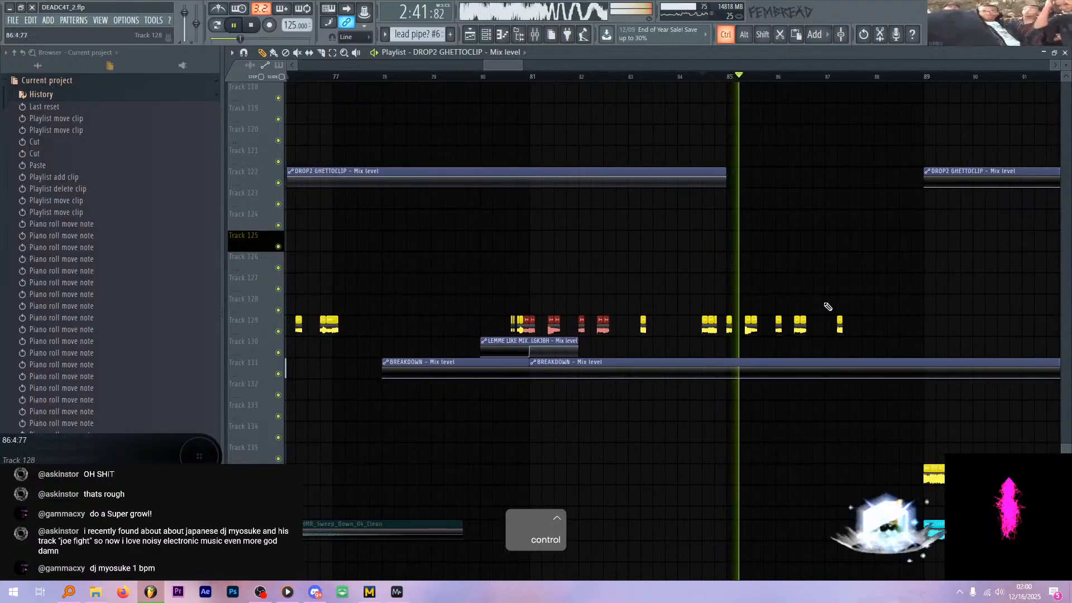
scroll(828, 307, "up", 2)
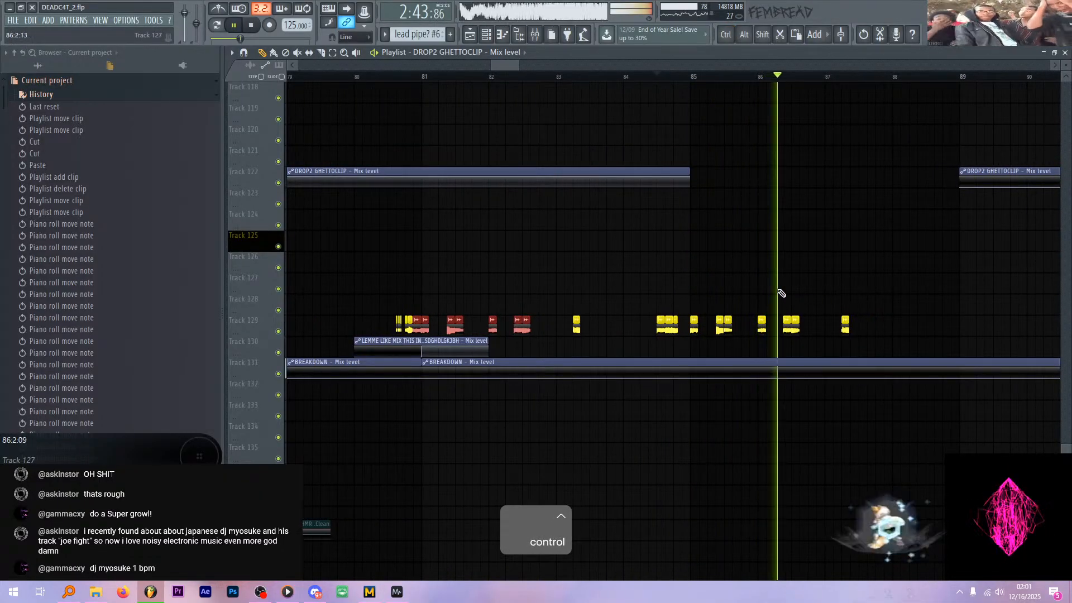
key("space")
- Take the chops before bar 81 out of the selection and copy the remaining Frou Frou clips on Track 129
scroll(592, 281, "up", 2)
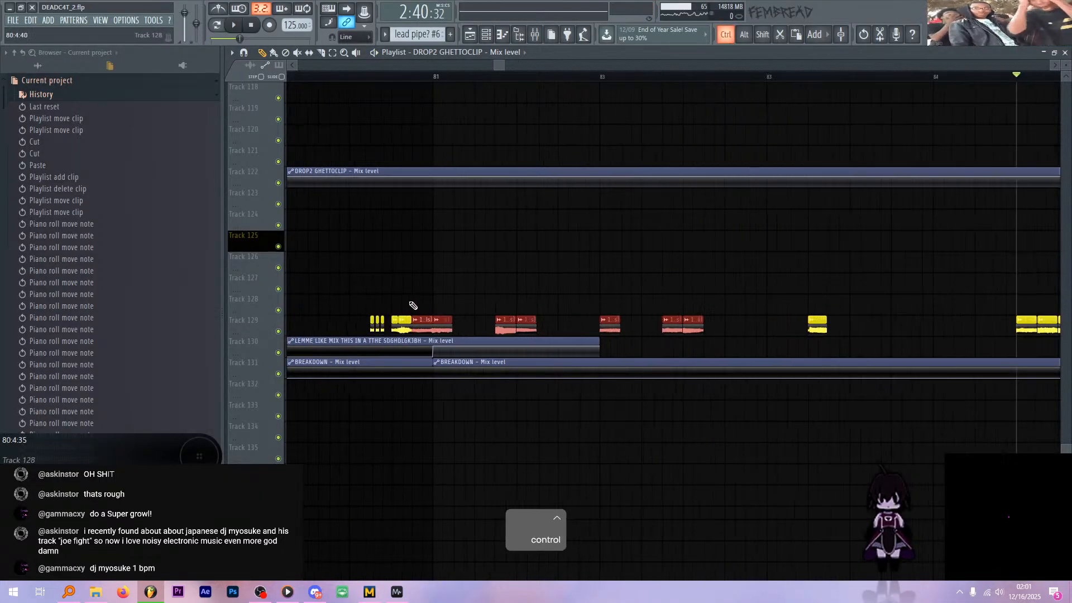
scroll(494, 272, "down", 2)
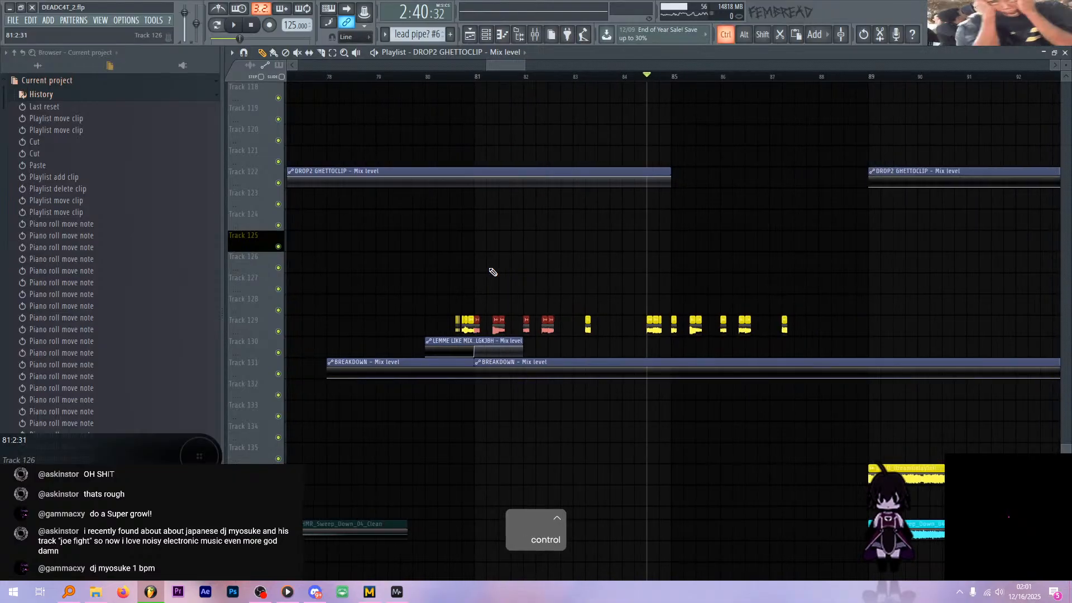
key("ctrl+c")
key("alt+Tab")
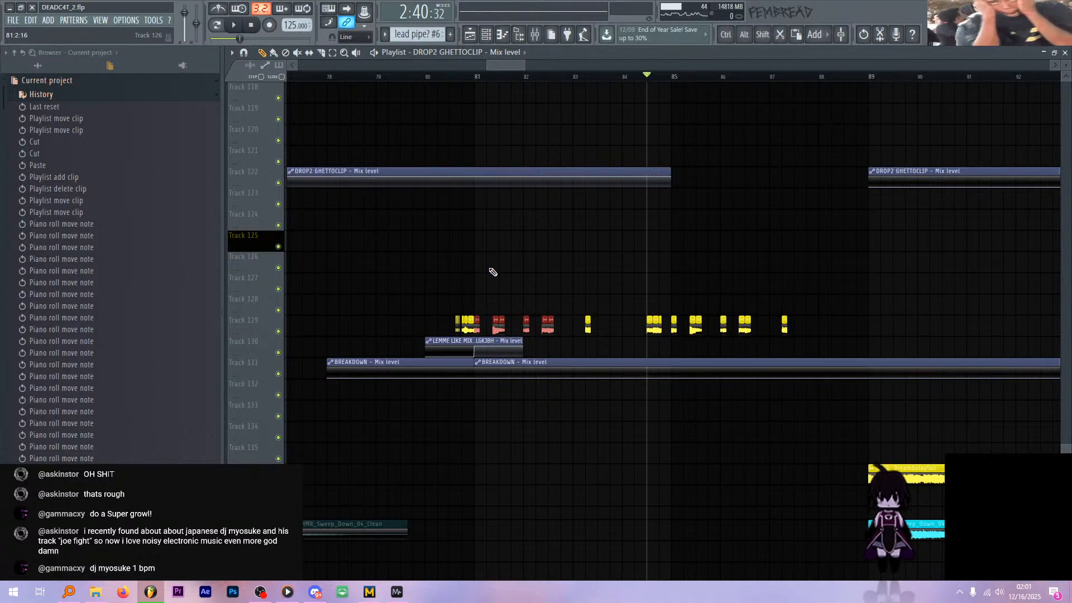
- Look through the later arrangement around Track 129 and briefly play it from bar 129 to find the place for the chops
scroll(614, 223, "down", 6)
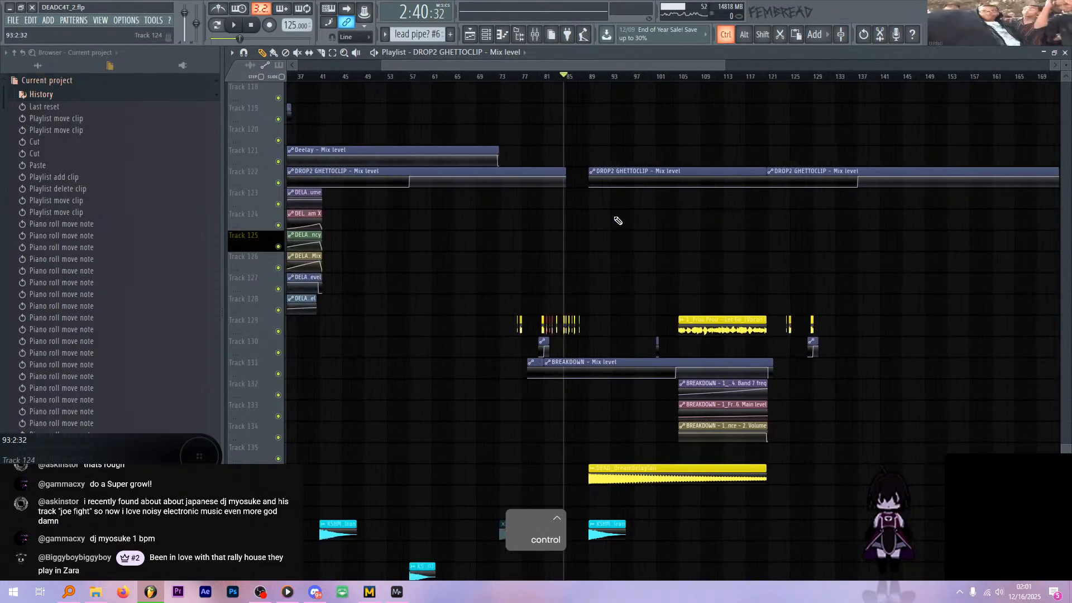
scroll(700, 212, "up", 1)
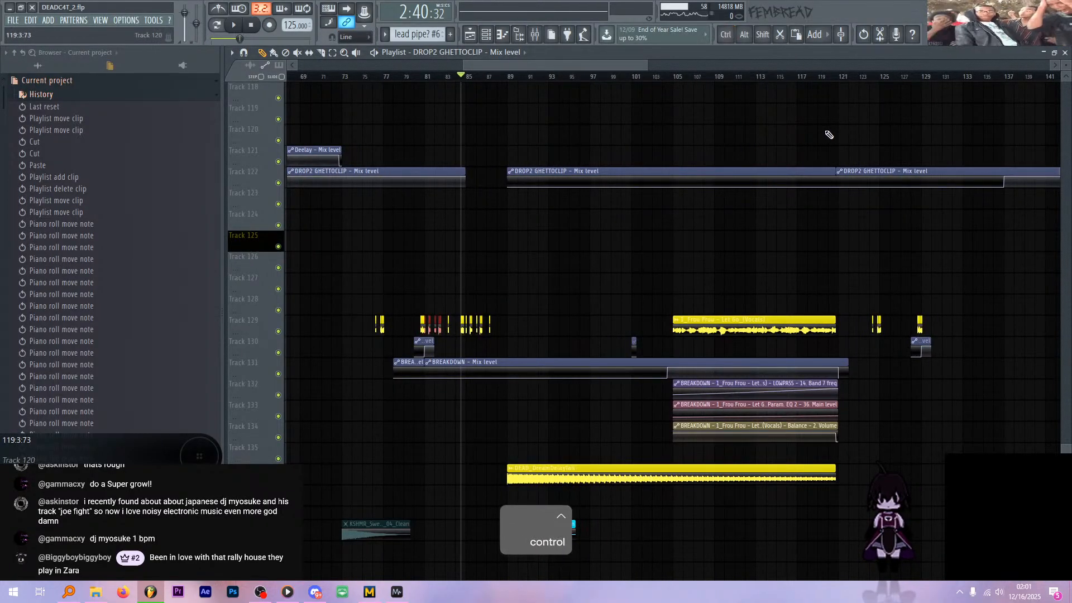
scroll(900, 153, "down", 2)
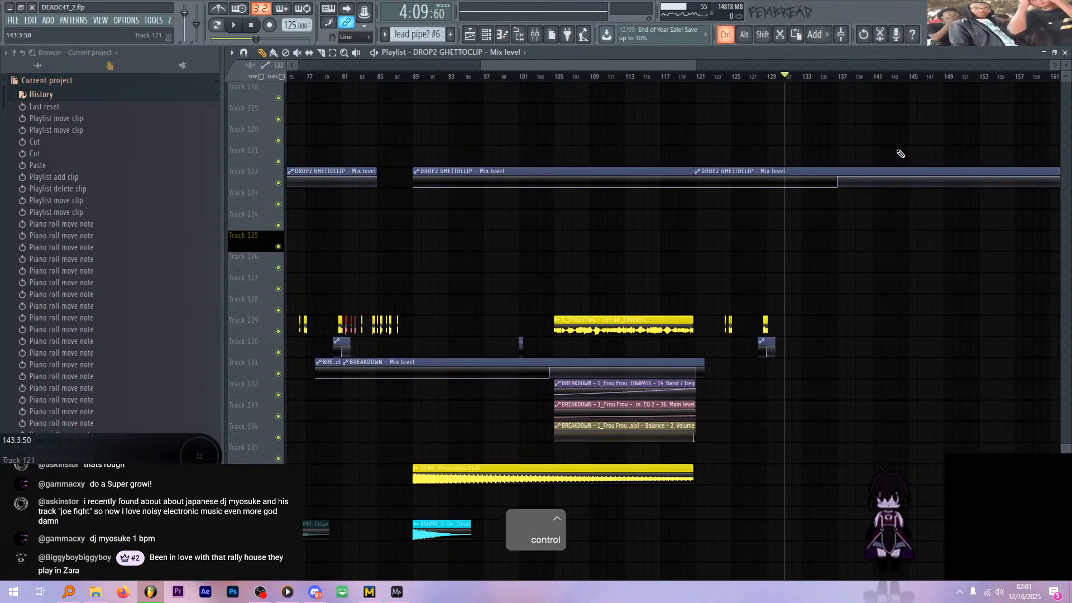
scroll(816, 204, "up", 3)
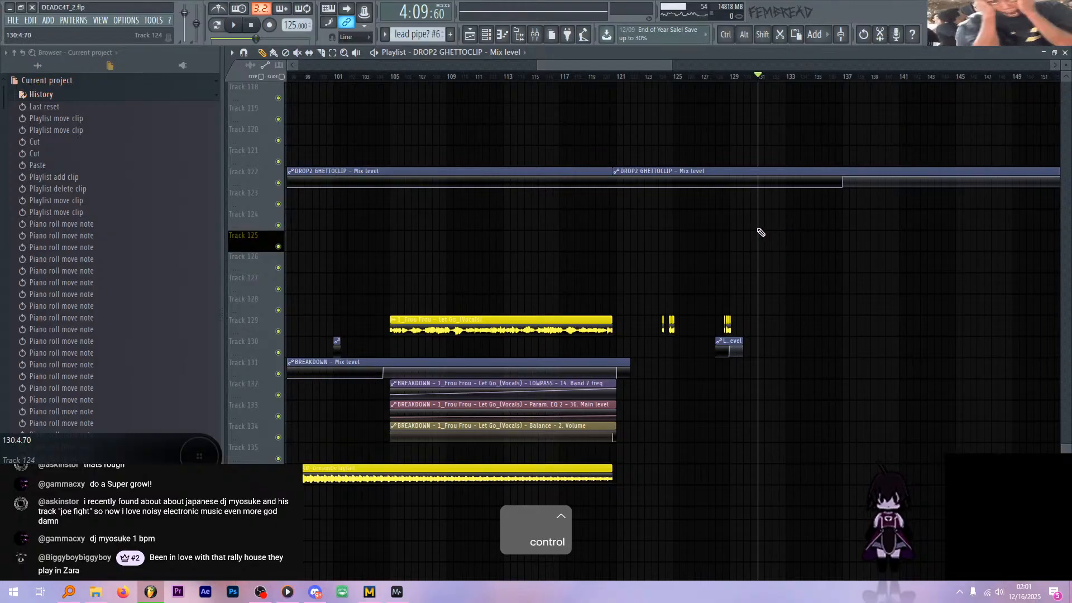
scroll(726, 229, "up", 2)
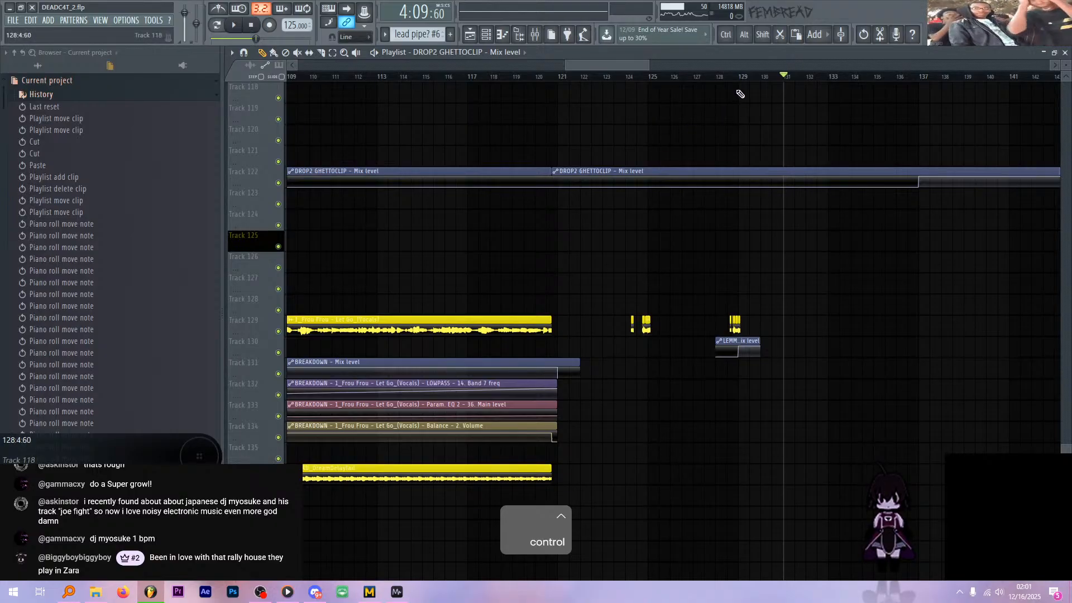
left_click(743, 82)
scroll(730, 166, "down", 2)
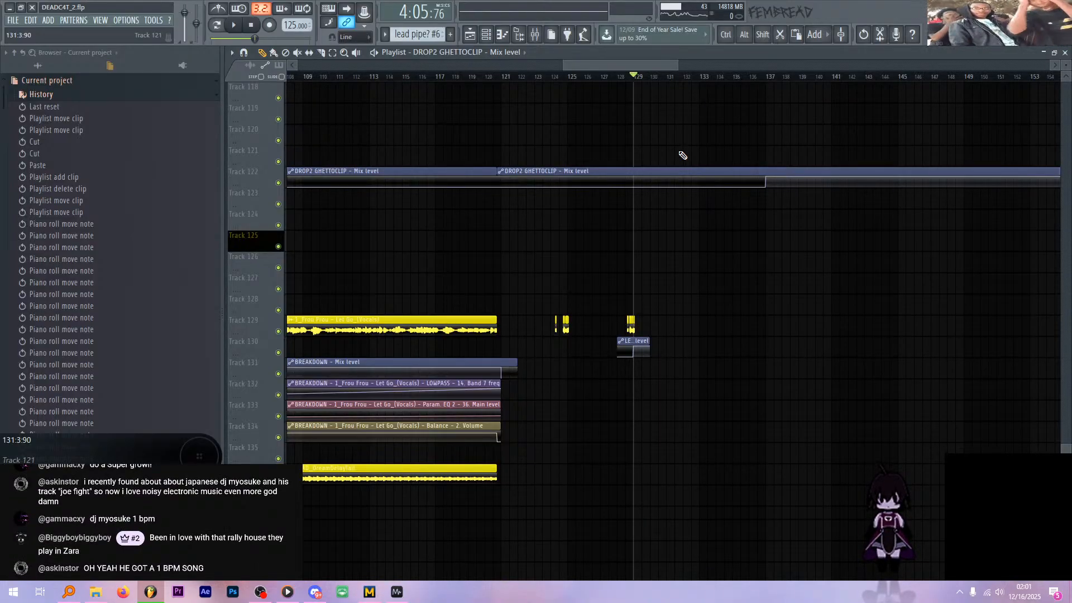
key("space")
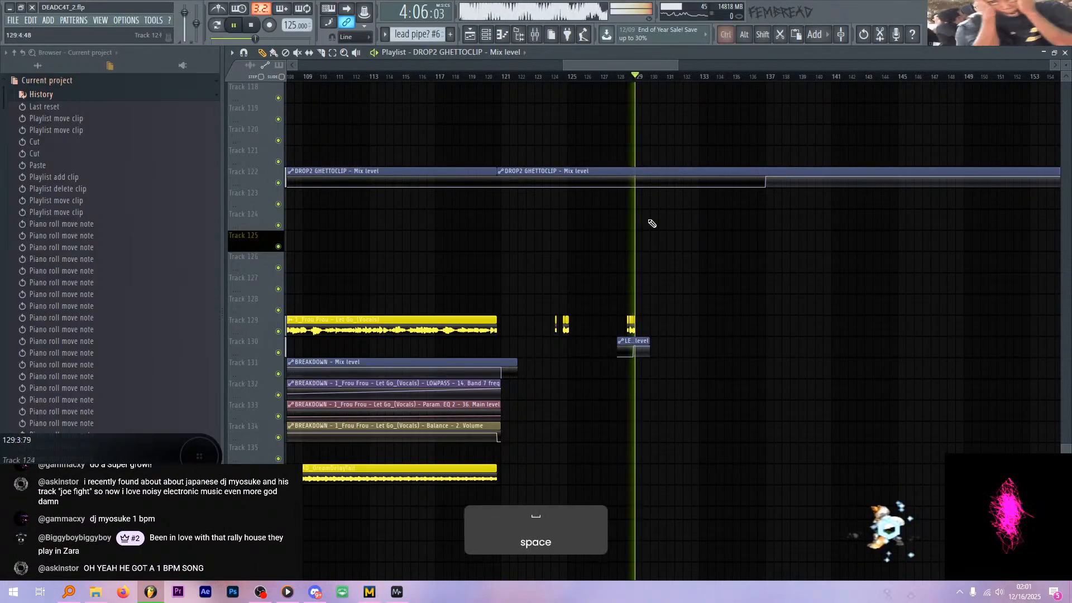
scroll(656, 319, "down", 4)
key("space")
scroll(665, 335, "up", 4)
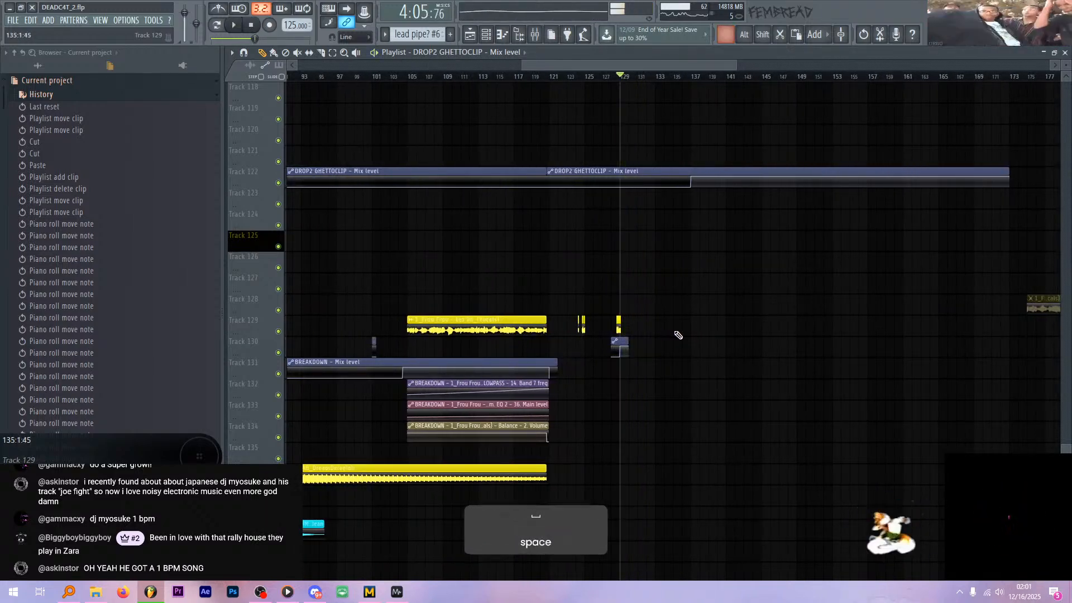
- Set the playback position to bar 137 and paste the copied Frou Frou vocal chops on Track 129, starting at bar 134
scroll(711, 337, "down", 3)
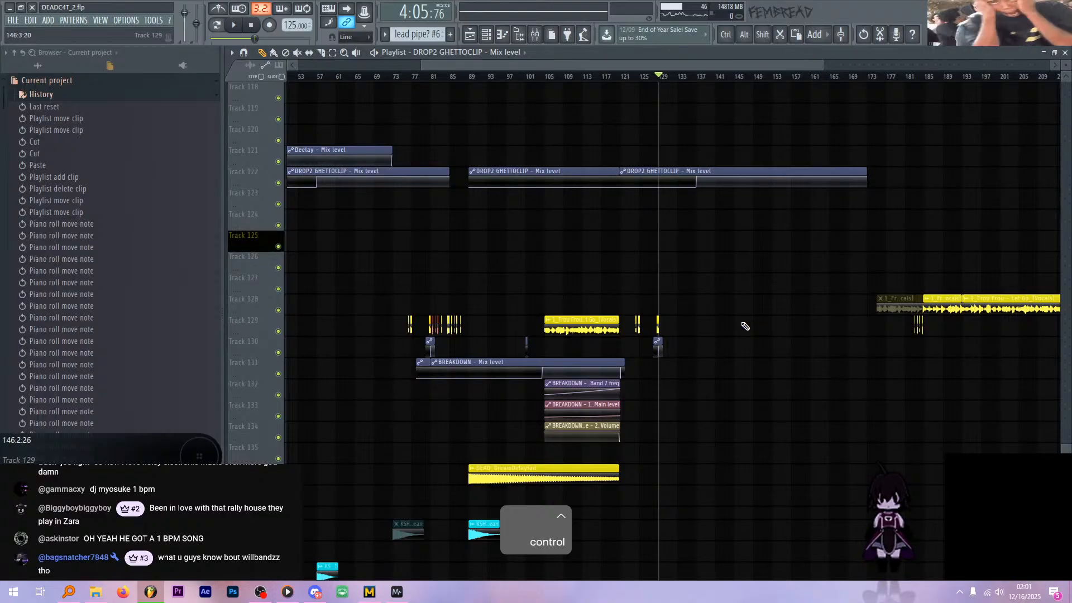
scroll(745, 326, "up", 1)
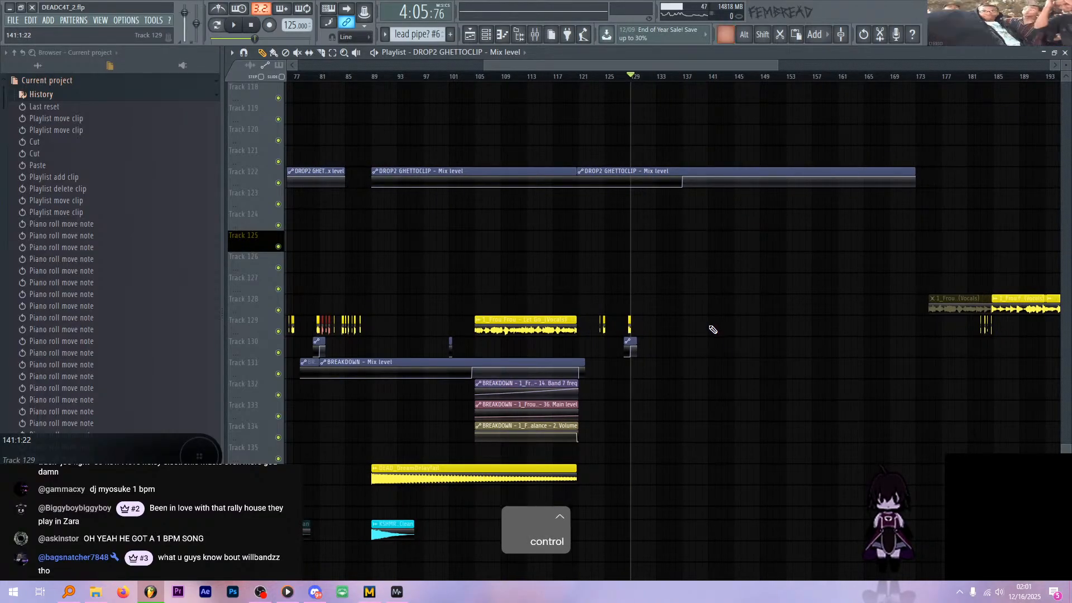
scroll(713, 330, "up", 3)
key("ctrl+c")
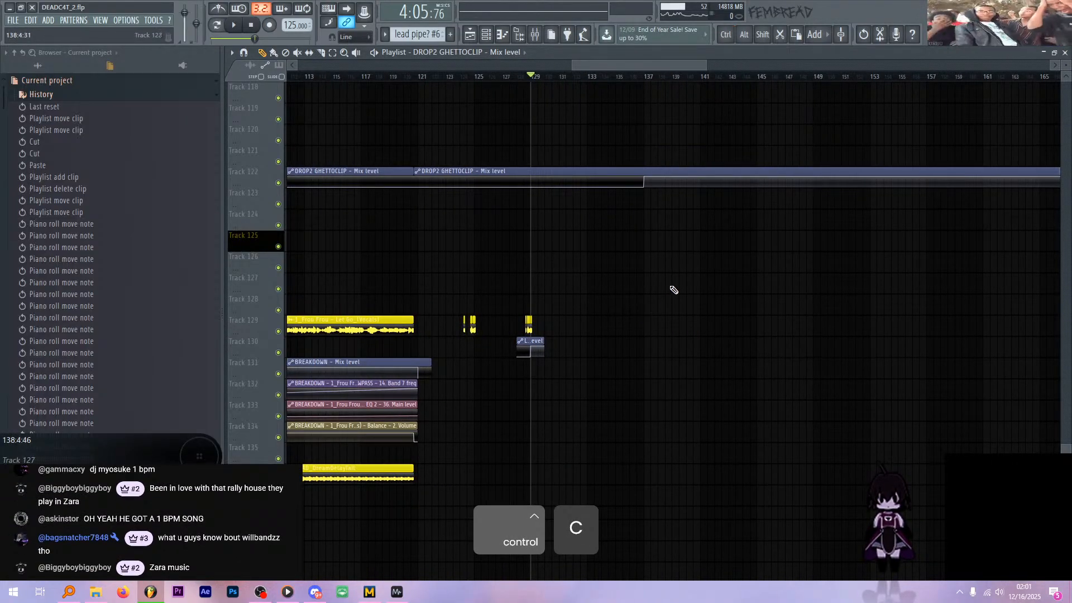
left_click(646, 81)
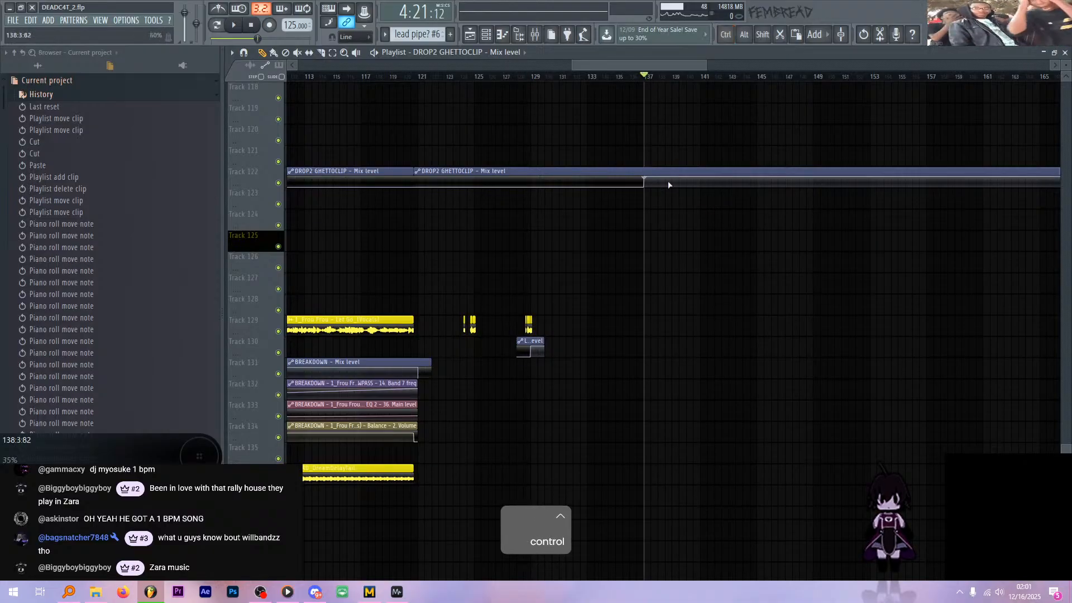
scroll(651, 335, "up", 3)
key("ctrl+v")
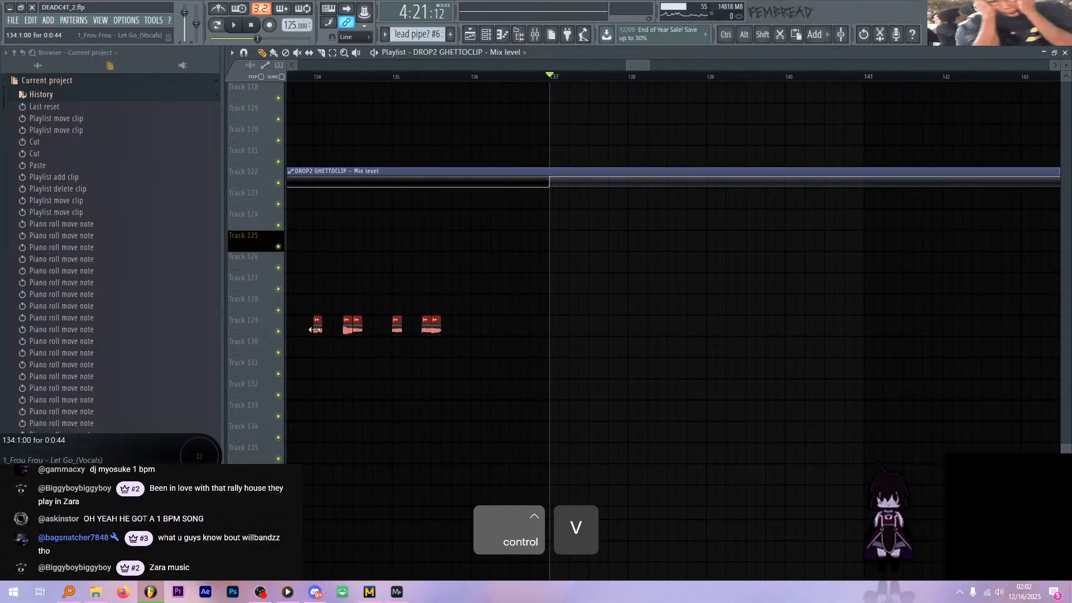
- Move the pasted Frou Frou vocal chops on Track 129 so that the group starts at bar 137
left_click_drag(317, 331, 548, 337)
scroll(555, 359, "down", 10)
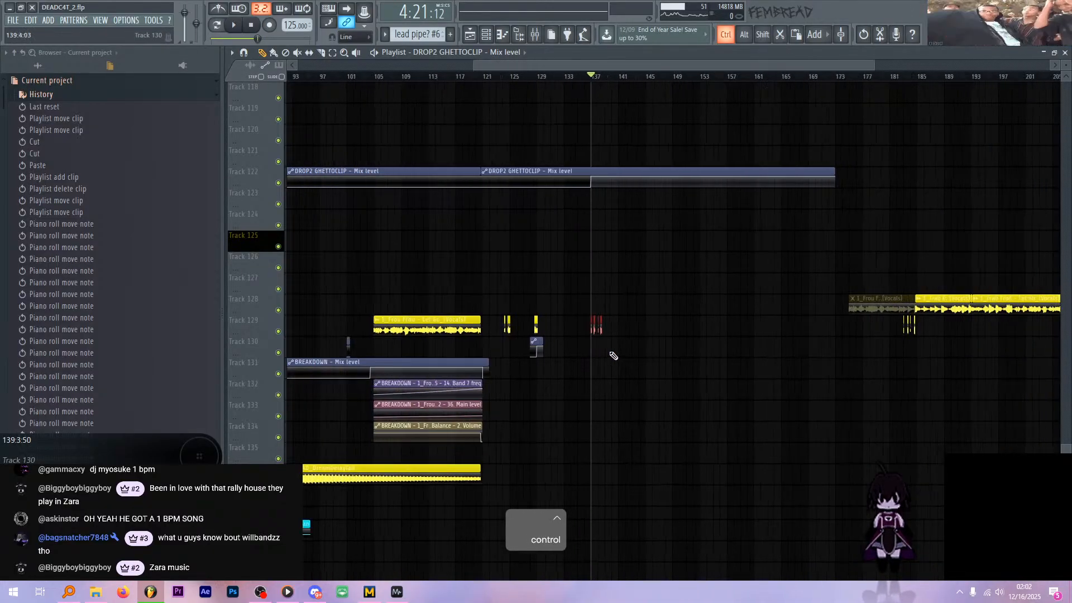
scroll(631, 347, "down", 1)
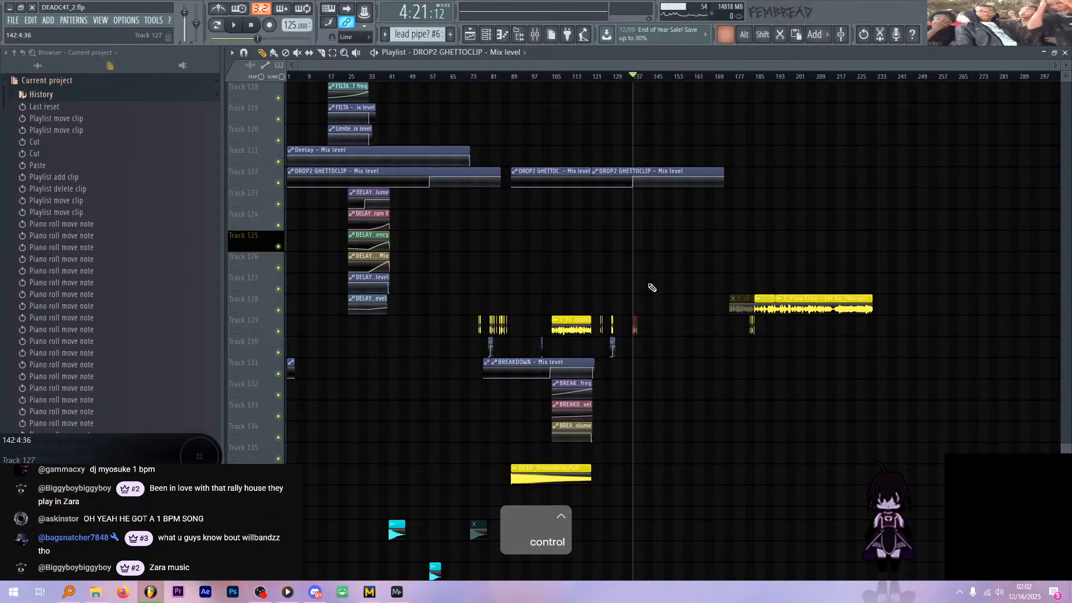
scroll(651, 287, "up", 10)
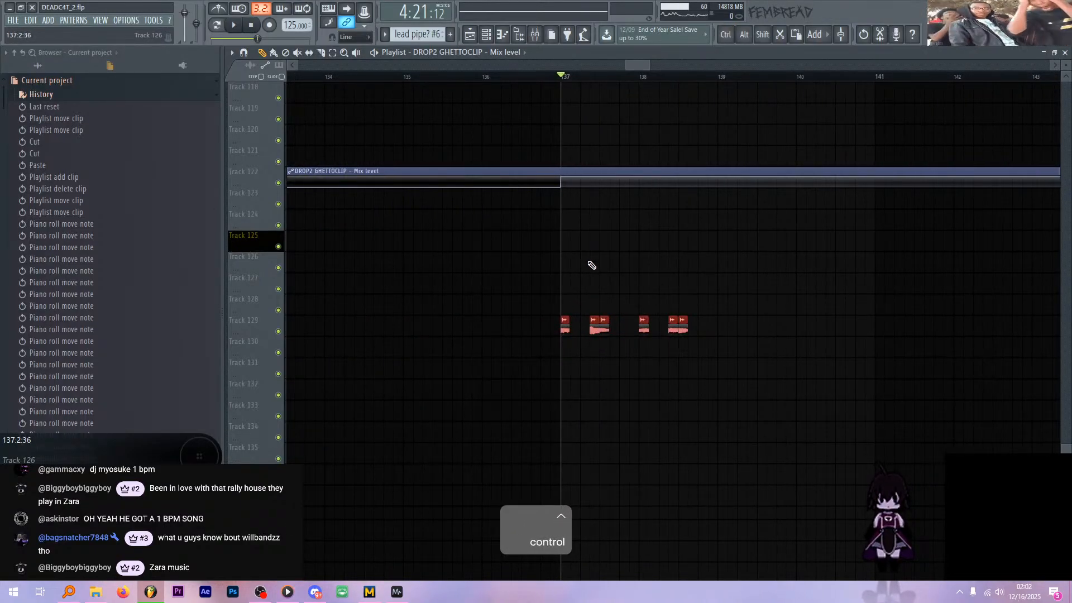
- Play the section from bar 137 to audition the moved vocal chops with the lead and other layers
key("space")
scroll(588, 265, "up", 2)
key("space")
key("space")
scroll(552, 266, "down", 2)
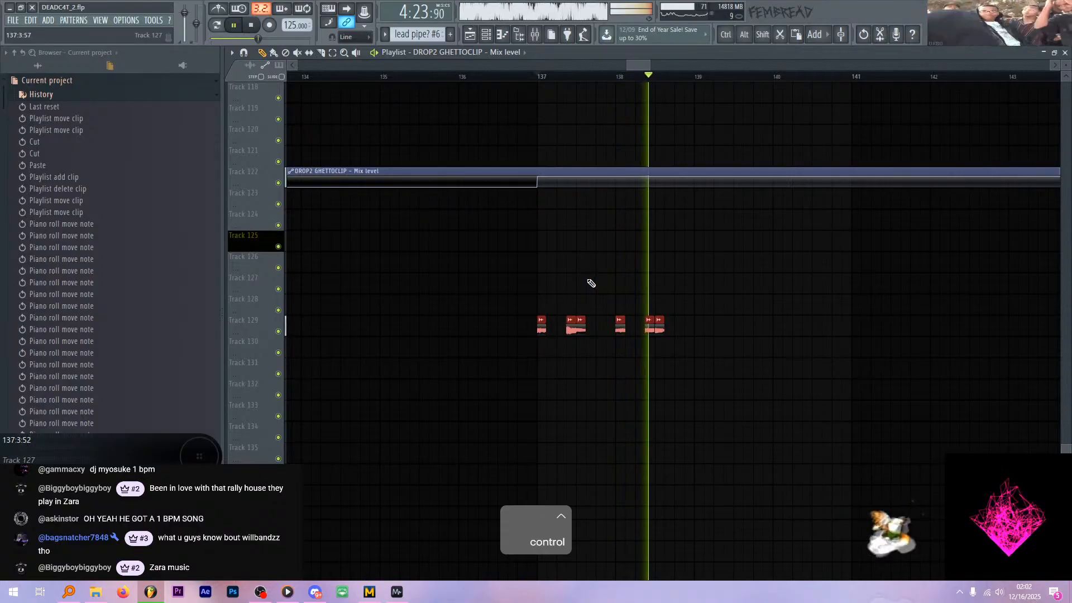
scroll(592, 284, "up", 8)
scroll(575, 301, "down", 3)
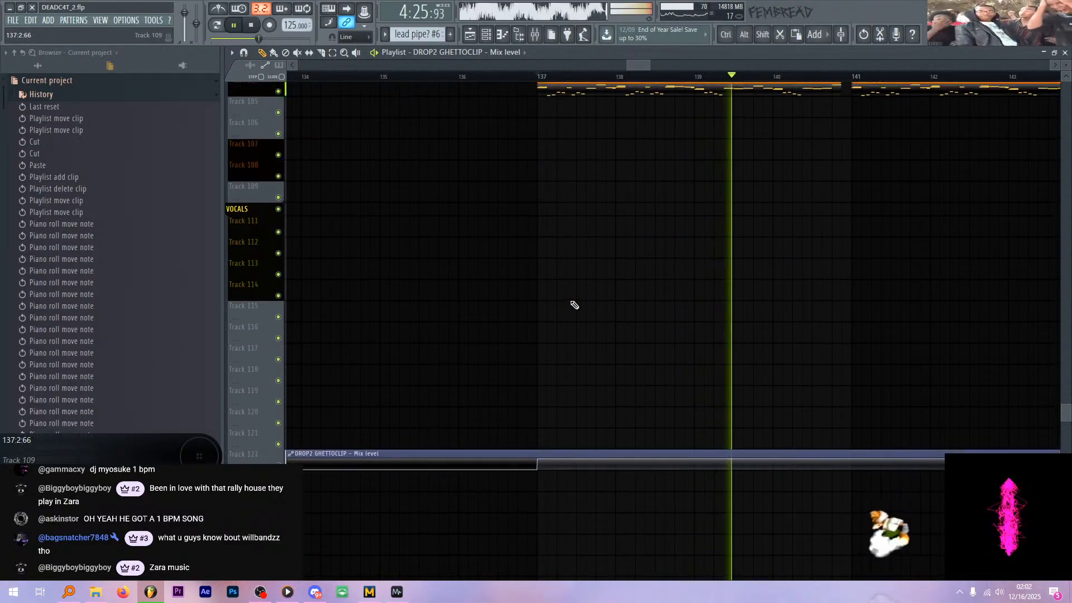
scroll(575, 304, "down", 5)
scroll(544, 296, "down", 3)
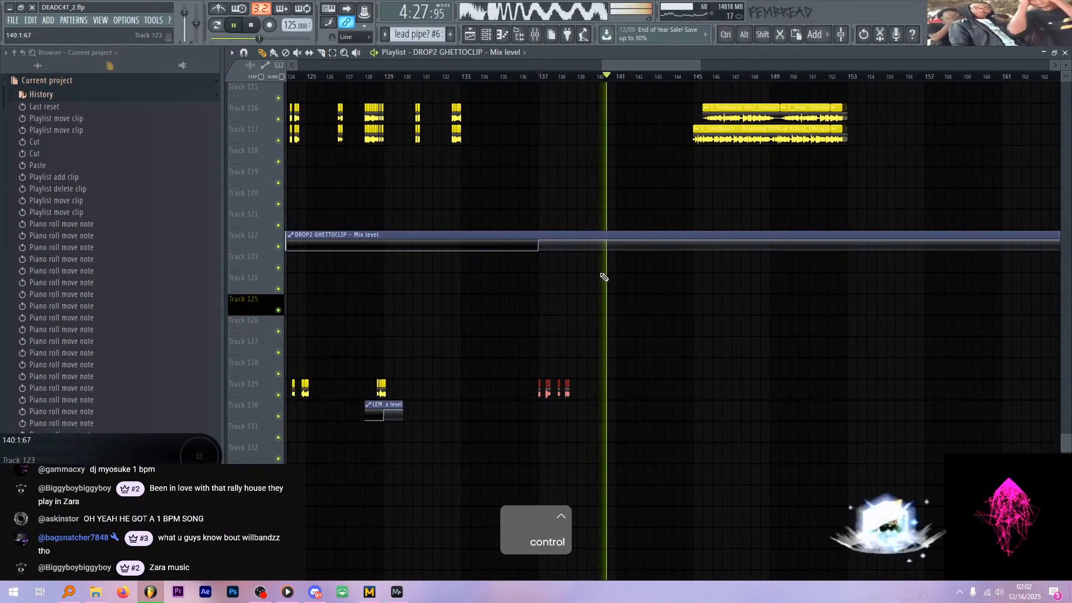
key("space")
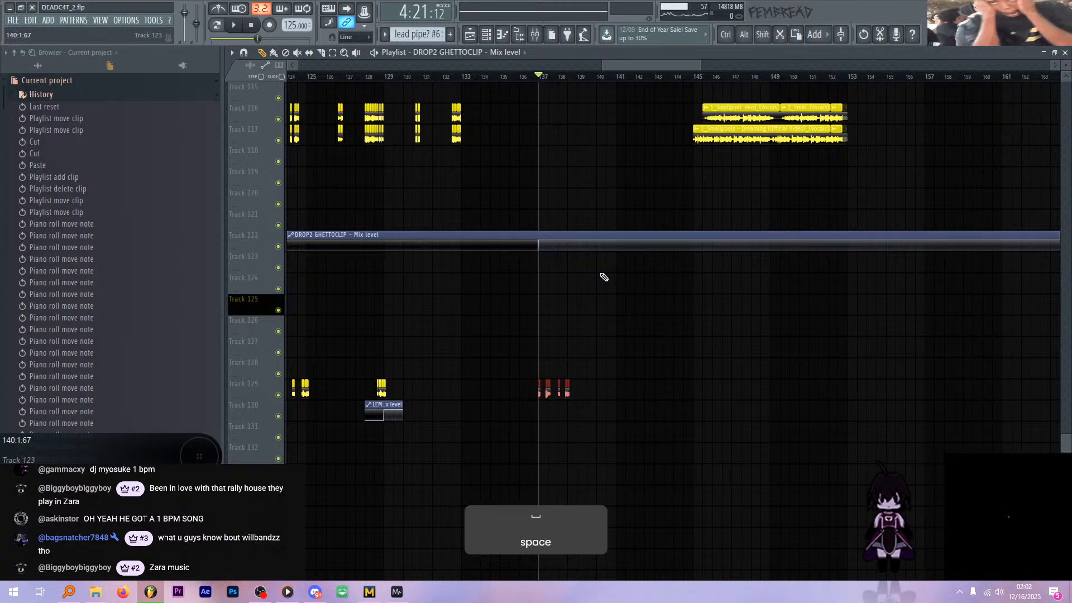
- Look through the drum, bass, synth and lead tracks around bars 137 to 153 to check the section's existing layers
scroll(605, 274, "up", 4)
scroll(606, 215, "up", 5)
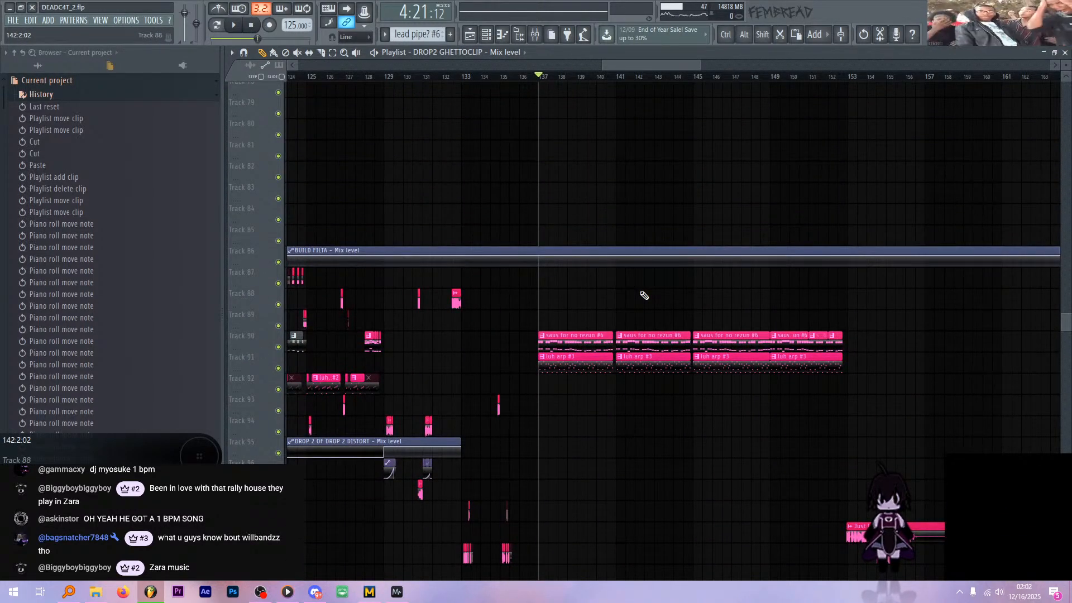
scroll(645, 296, "up", 11)
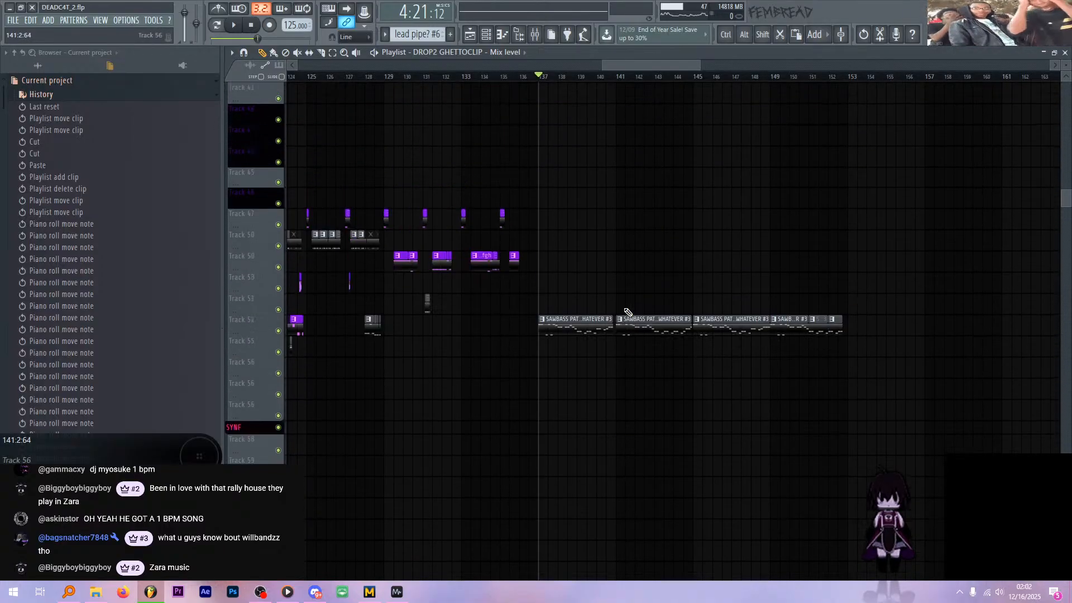
scroll(629, 309, "up", 2)
scroll(630, 305, "up", 2)
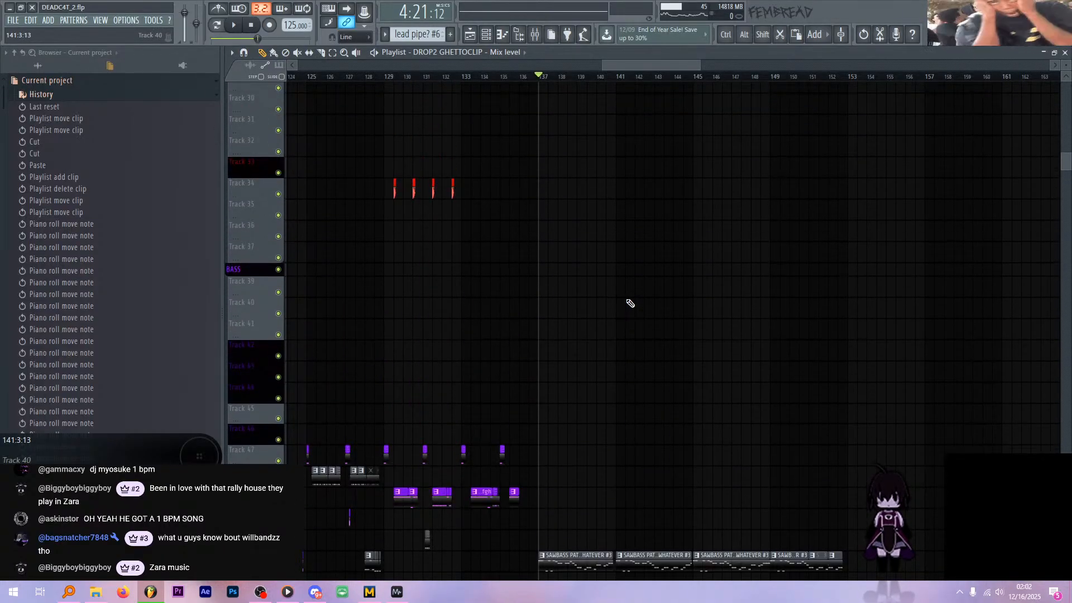
scroll(630, 303, "up", 4)
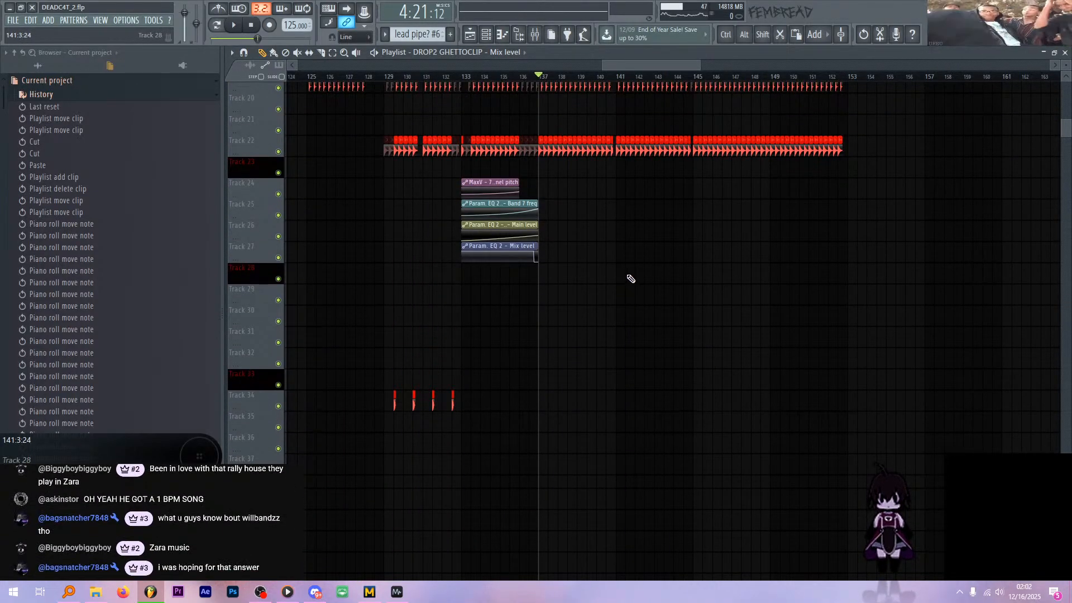
scroll(630, 279, "down", 20)
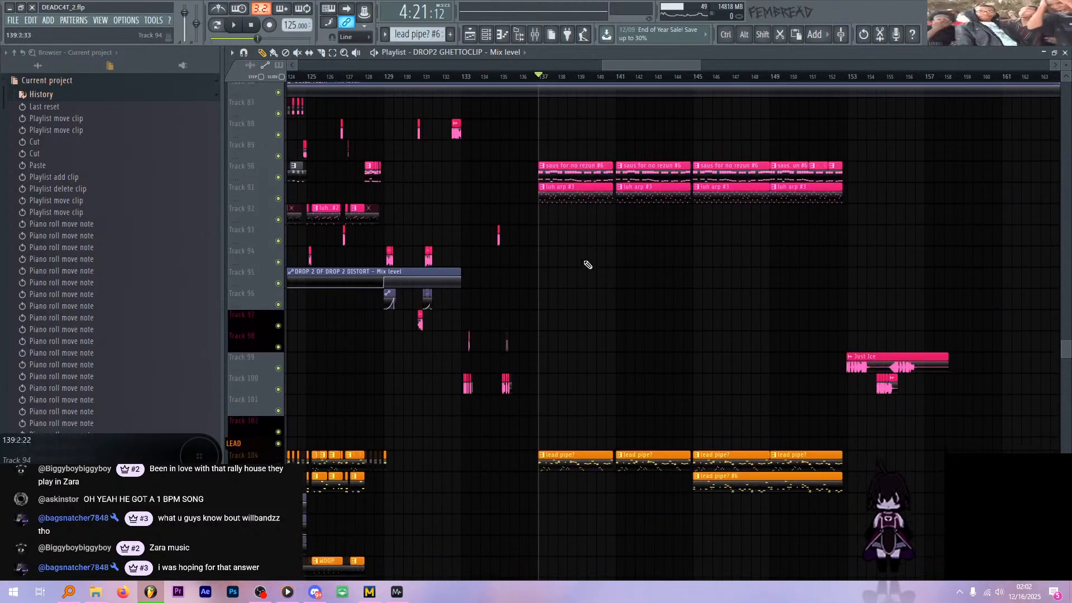
scroll(551, 247, "up", 3)
scroll(551, 256, "up", 5)
scroll(622, 281, "down", 5)
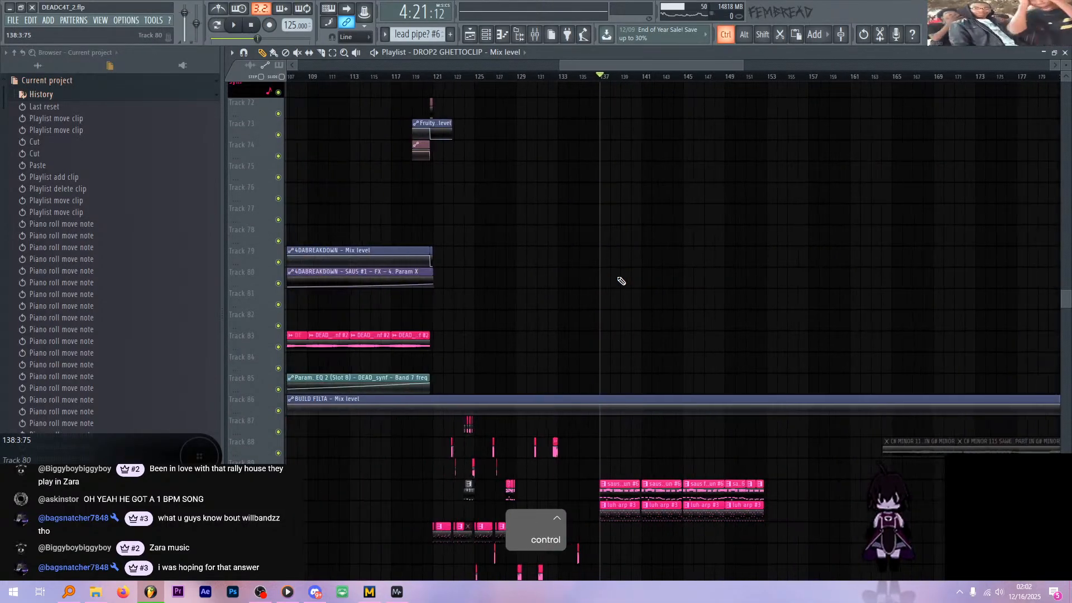
key("space")
key("space")
scroll(617, 274, "down", 6)
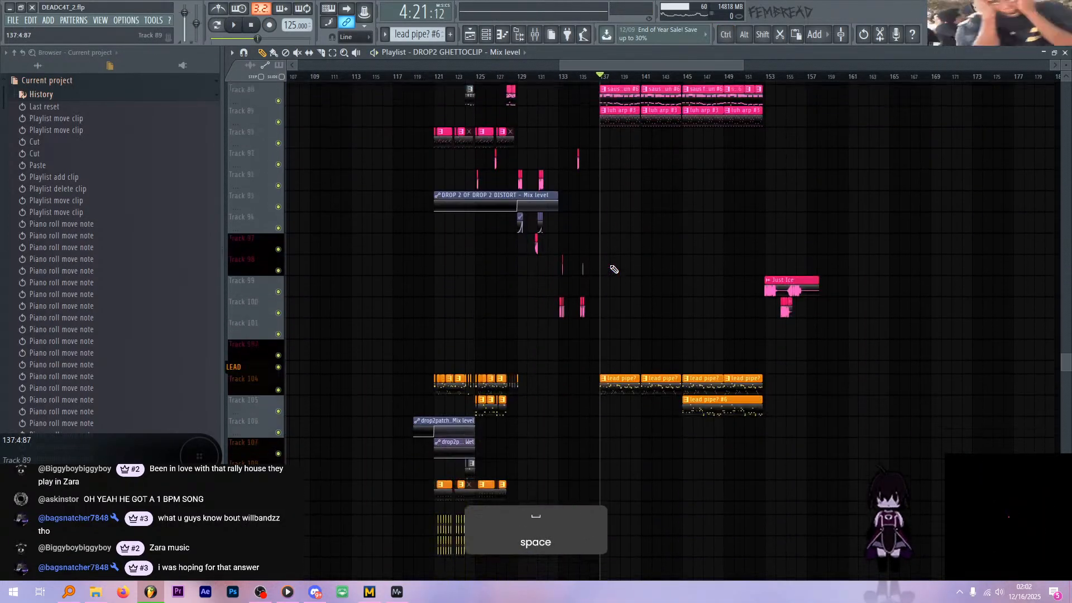
scroll(612, 269, "down", 4)
scroll(603, 262, "up", 8)
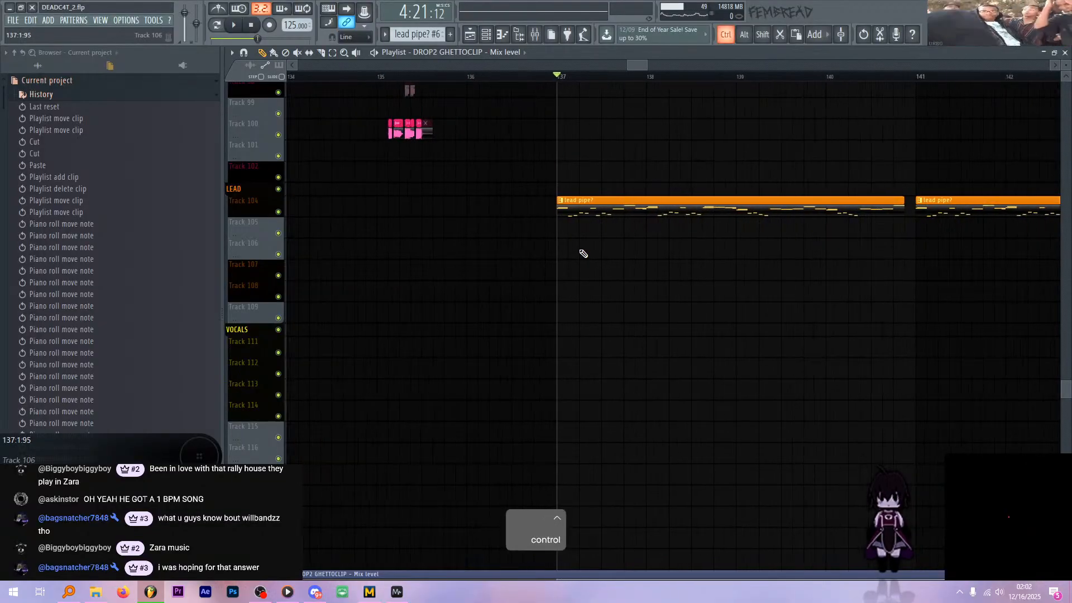
scroll(581, 248, "up", 2)
scroll(574, 235, "up", 4)
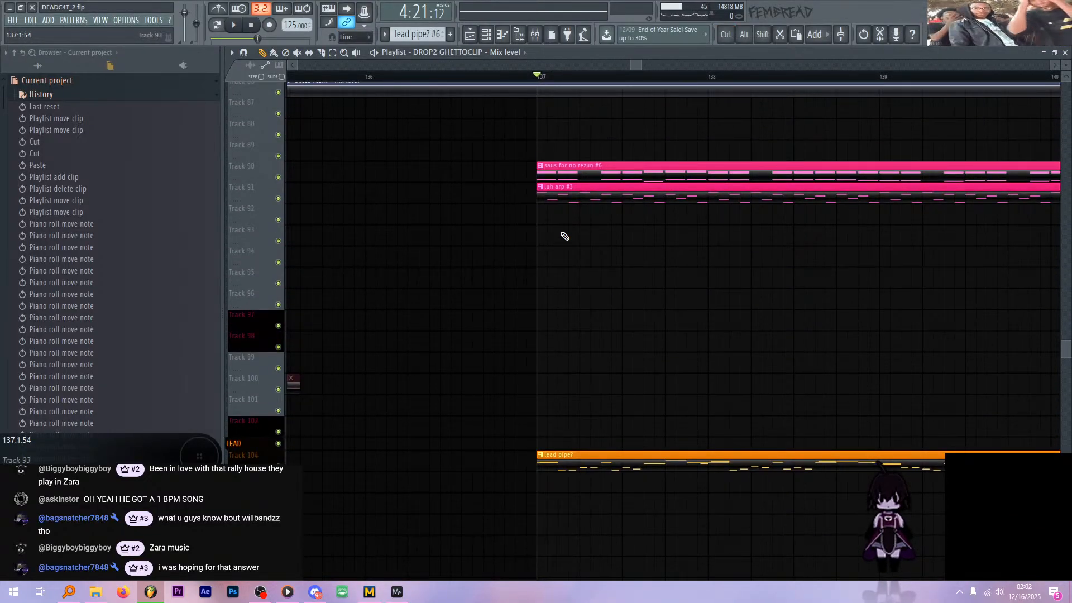
- Try muting the second chord in the "saus for no rezun #6" pattern, play it, and undo the edits
scroll(565, 237, "up", 1)
double_click(583, 263)
scroll(585, 265, "up", 5)
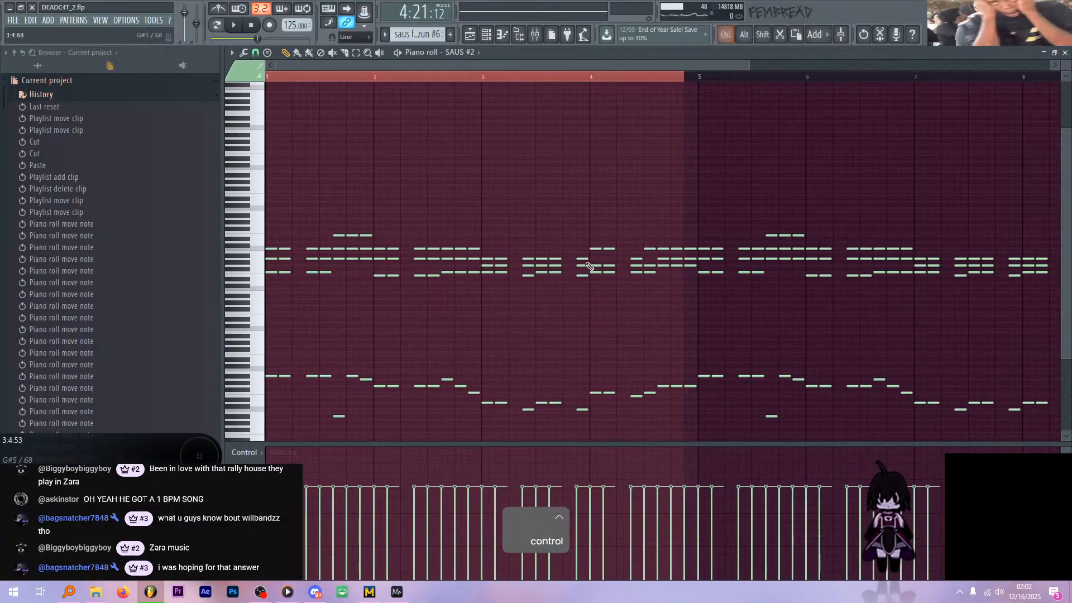
key("space")
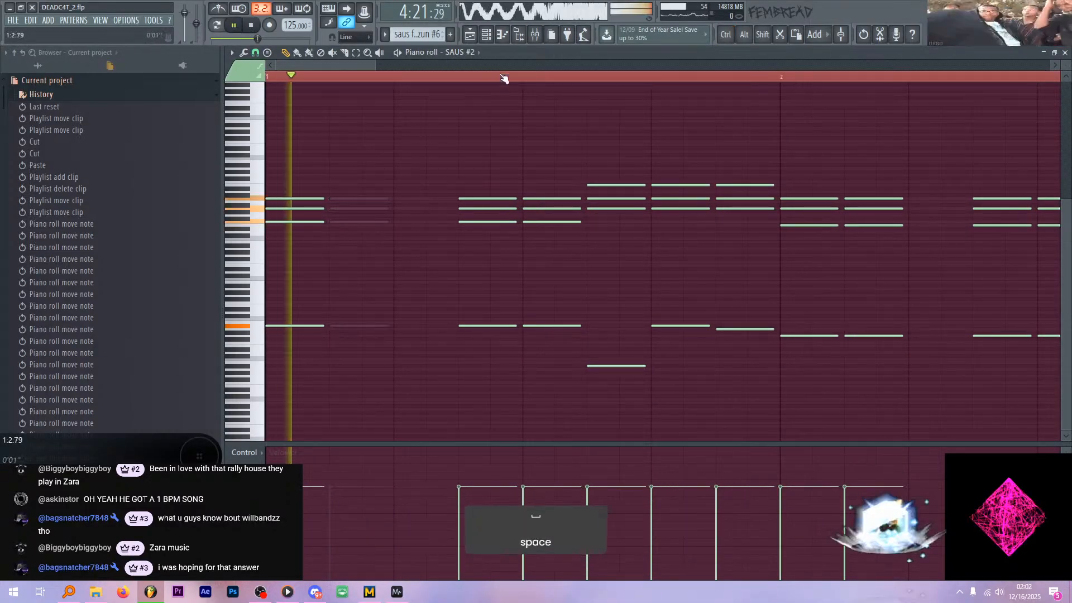
key("space")
key("h")
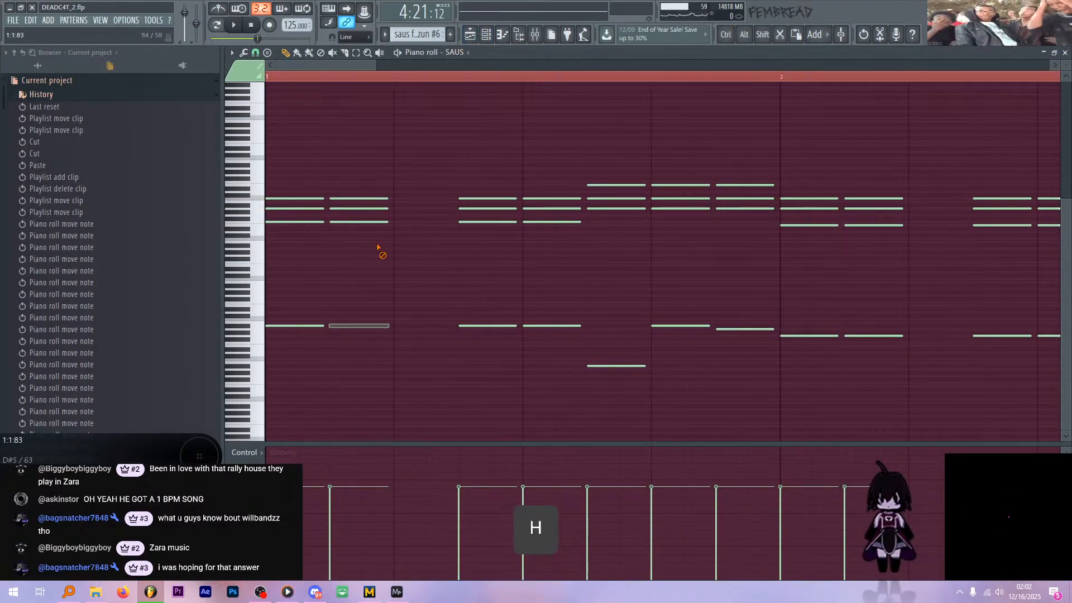
key("space")
left_click(472, 36)
key("space")
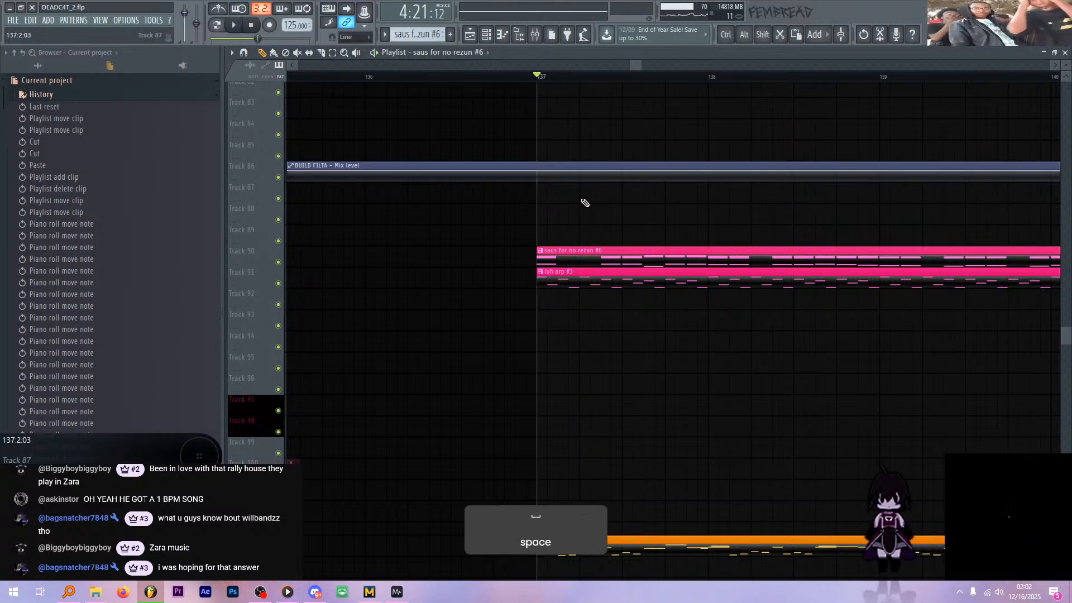
key("ctrl+z")
key("ctrl+z")
- Slice the "saus for no rezun #6" clip on Track 90 and remove the second half of bar 137's first beat
scroll(571, 234, "up", 4)
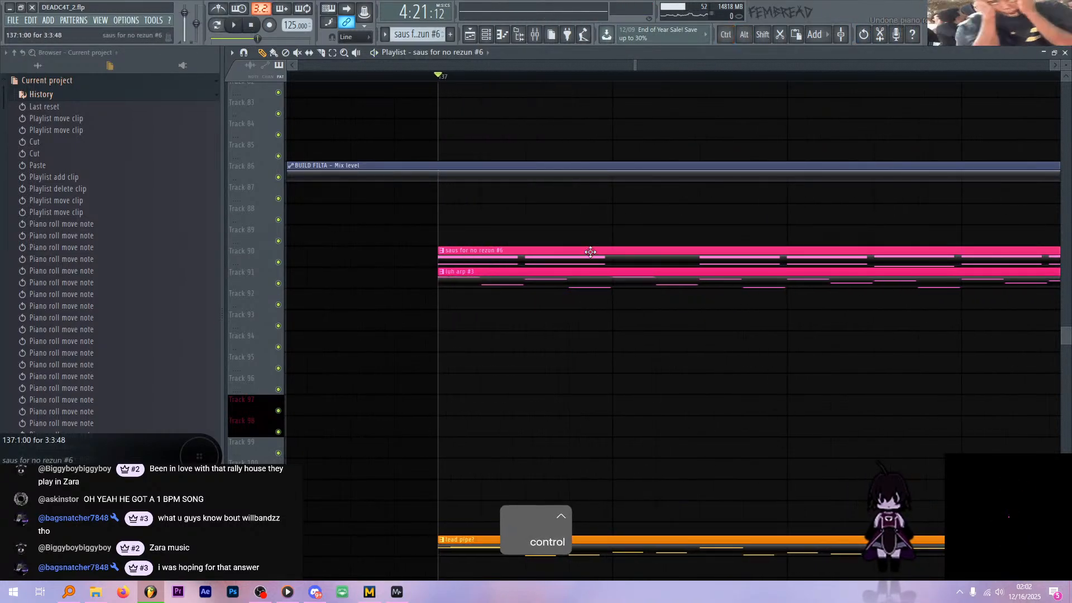
key("c")
left_click(617, 255, "shift")
right_click(530, 256, "shift")
- Cut the second half of bar 137's first beat out of the SAWBASS clip on Track 52 and play the result
scroll(568, 226, "up", 2)
scroll(567, 227, "up", 8)
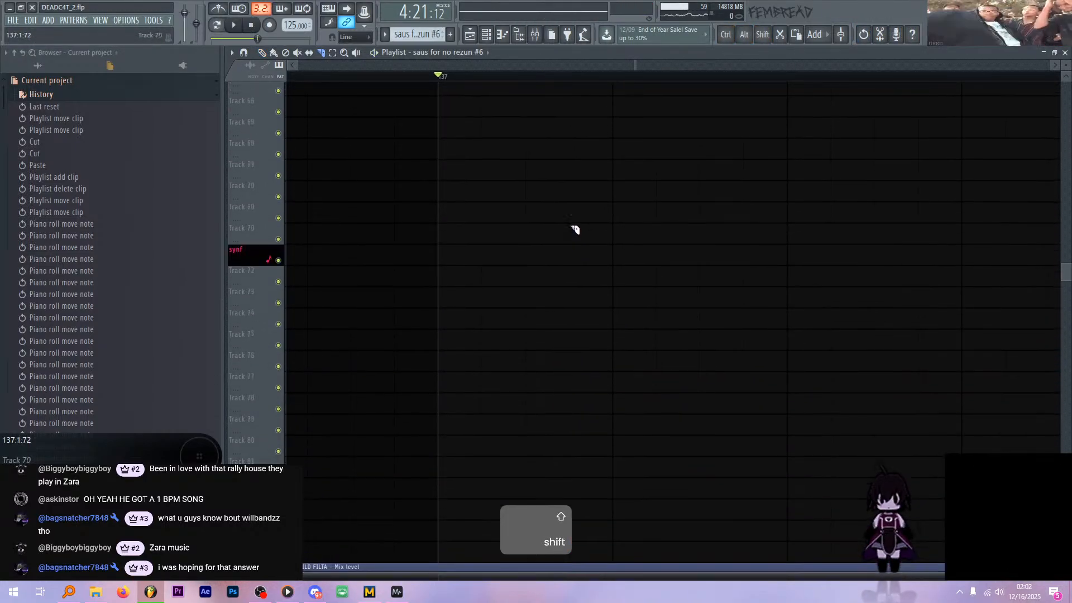
left_click(529, 264, "shift")
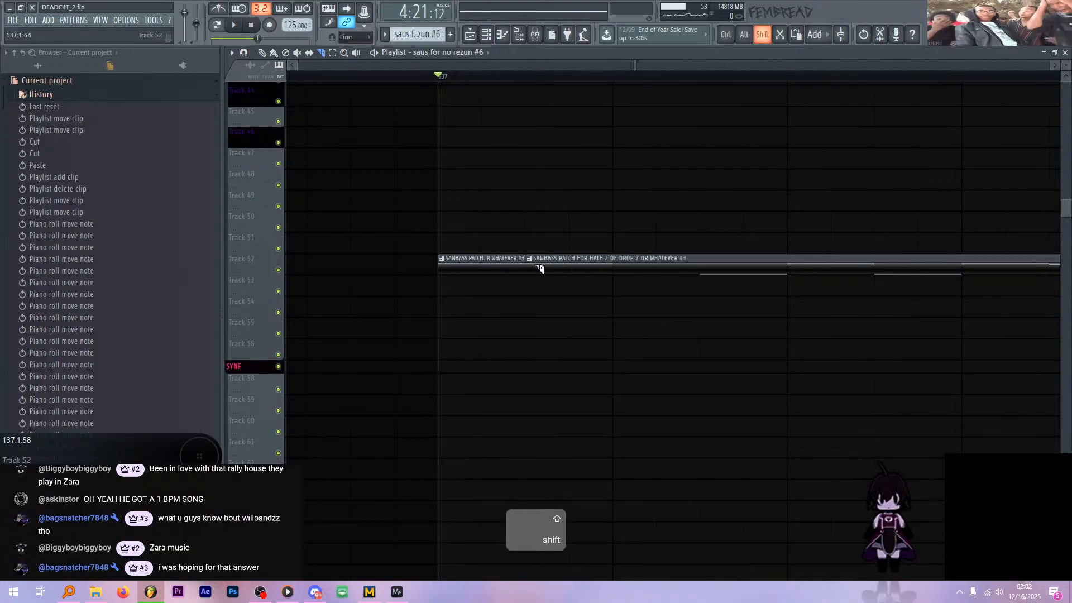
right_click(613, 267, "shift")
key("space")
scroll(483, 264, "down", 2)
key("space")
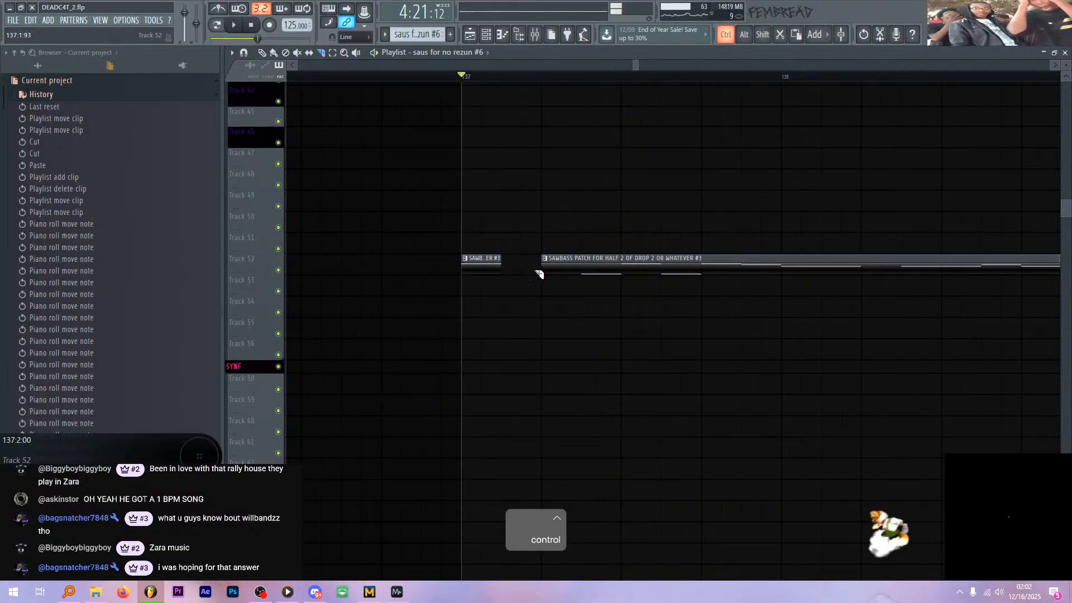
- Create a new pattern and name it GROW
scroll(570, 282, "down", 3)
key("F4")
type("GROW")
key("Return")
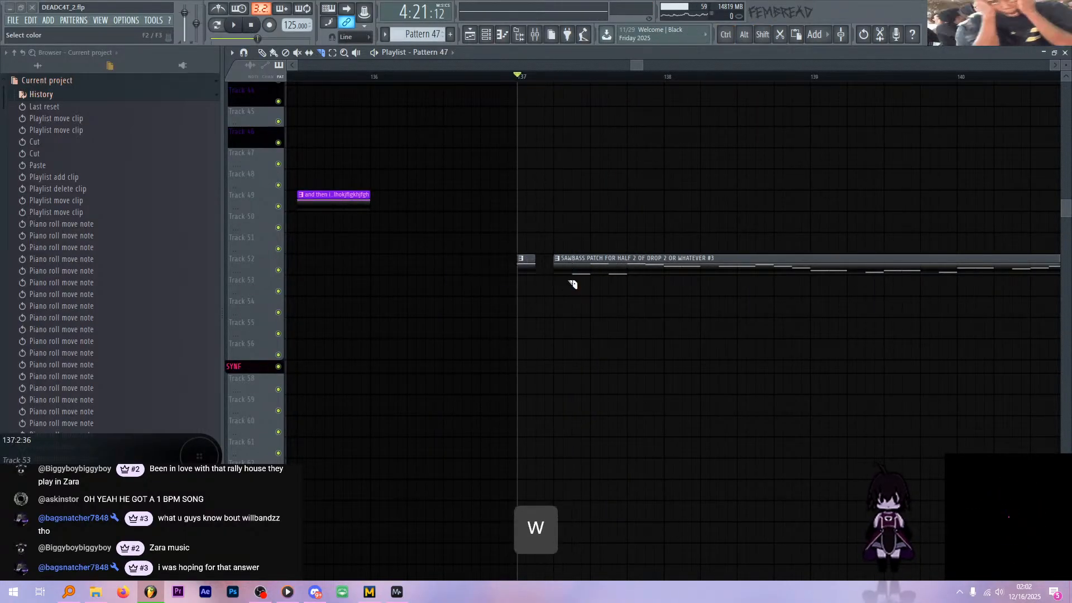
- Name a new pattern GROW, place it at bar 137 on Track 53 and extend the clip to four bars
key("Caps_Lock")
key("p")
left_click(519, 288)
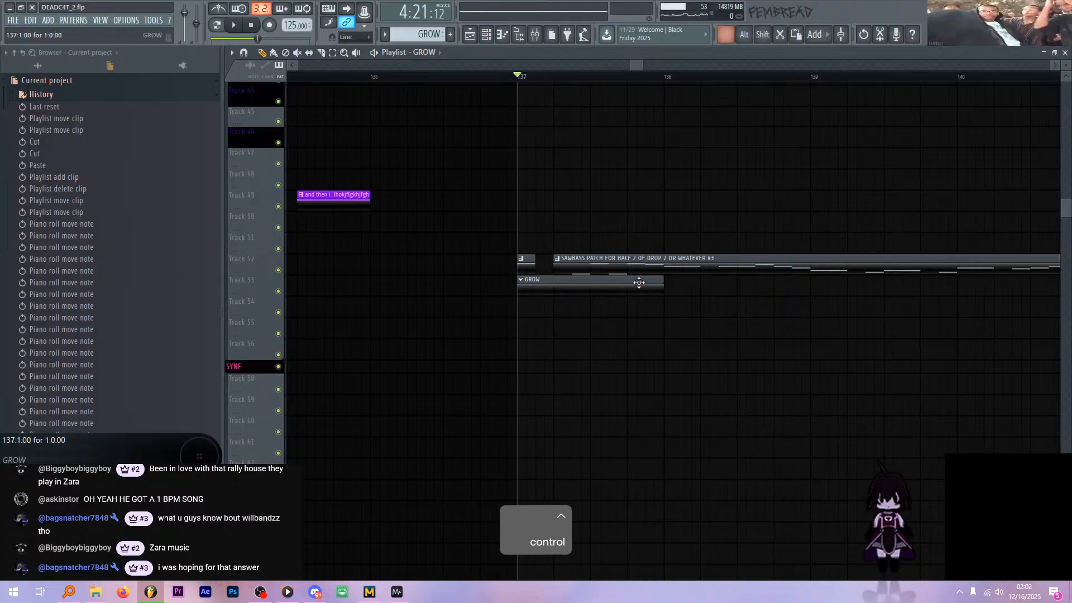
scroll(627, 279, "down", 2)
left_click_drag(620, 285, 867, 292)
scroll(571, 283, "up", 2)
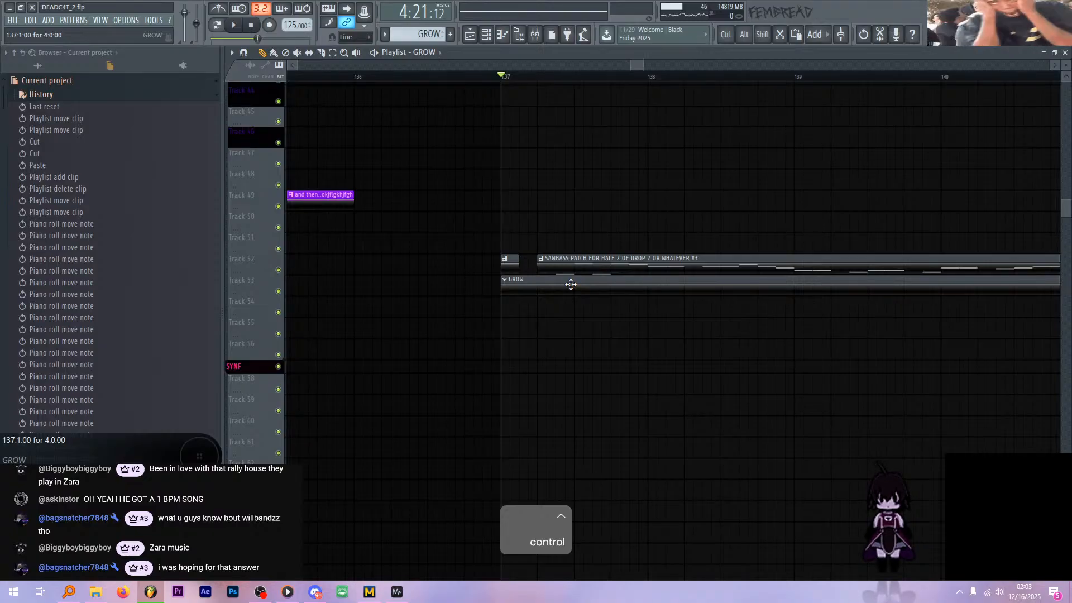
- Show the channel rack, reposition it and filter its channels to the BASS group
key("alt+Tab")
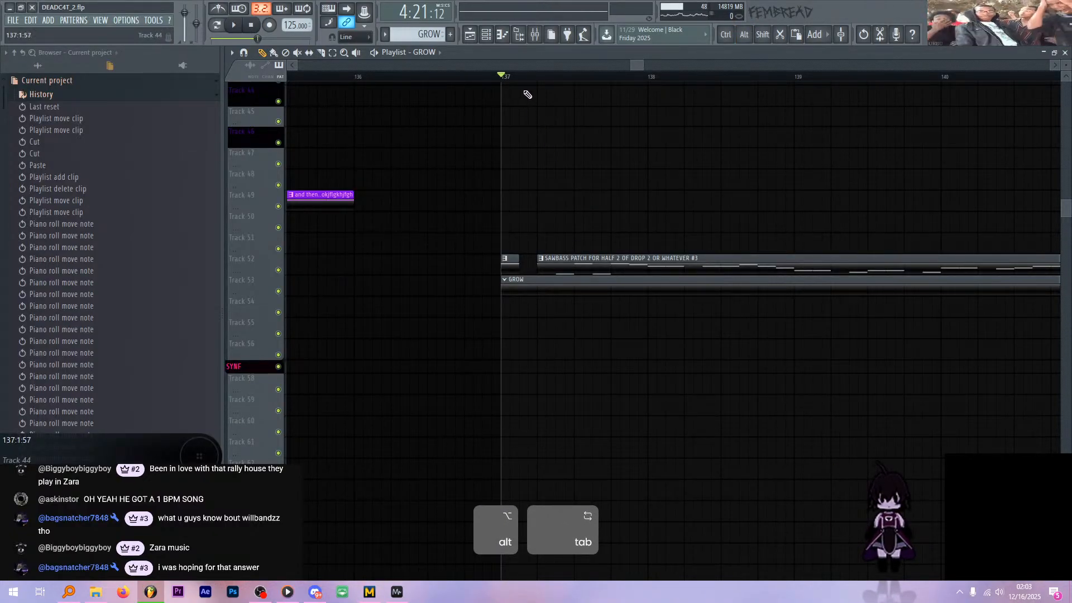
left_click(494, 35)
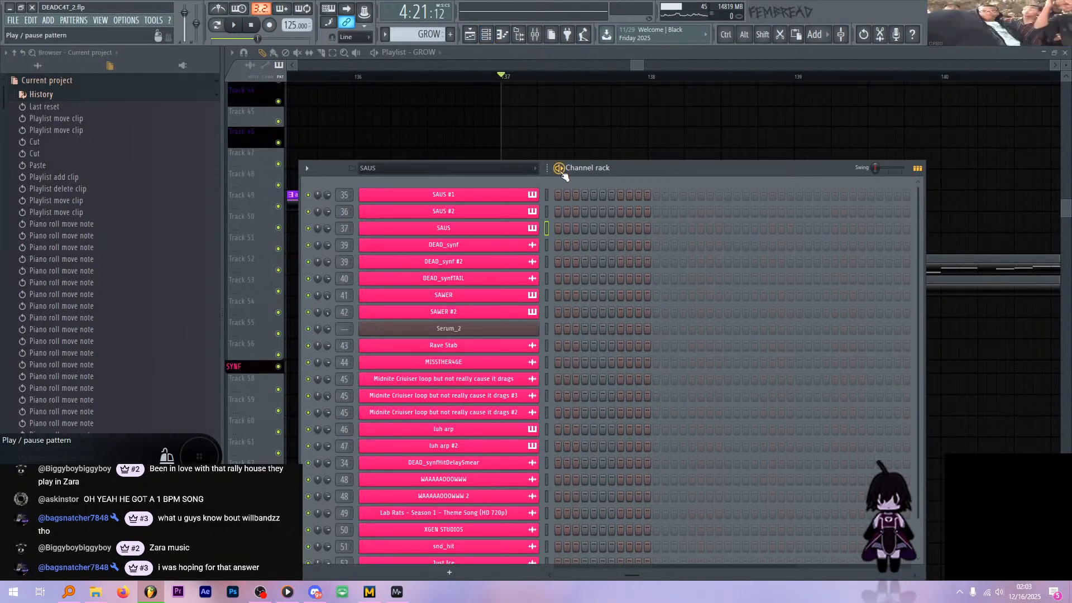
left_click_drag(664, 176, 691, 133)
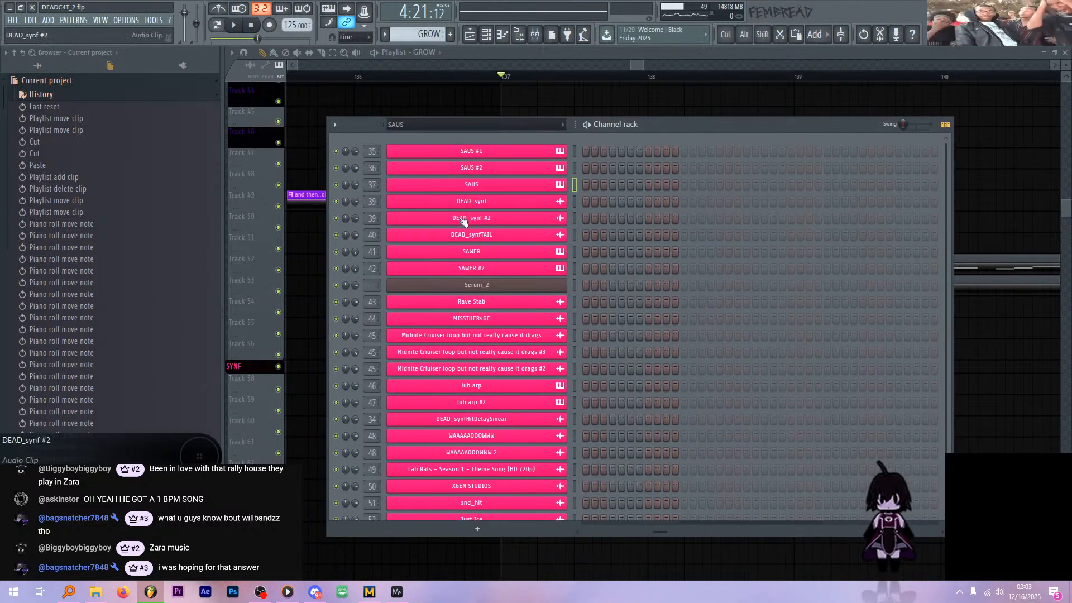
left_click(427, 125)
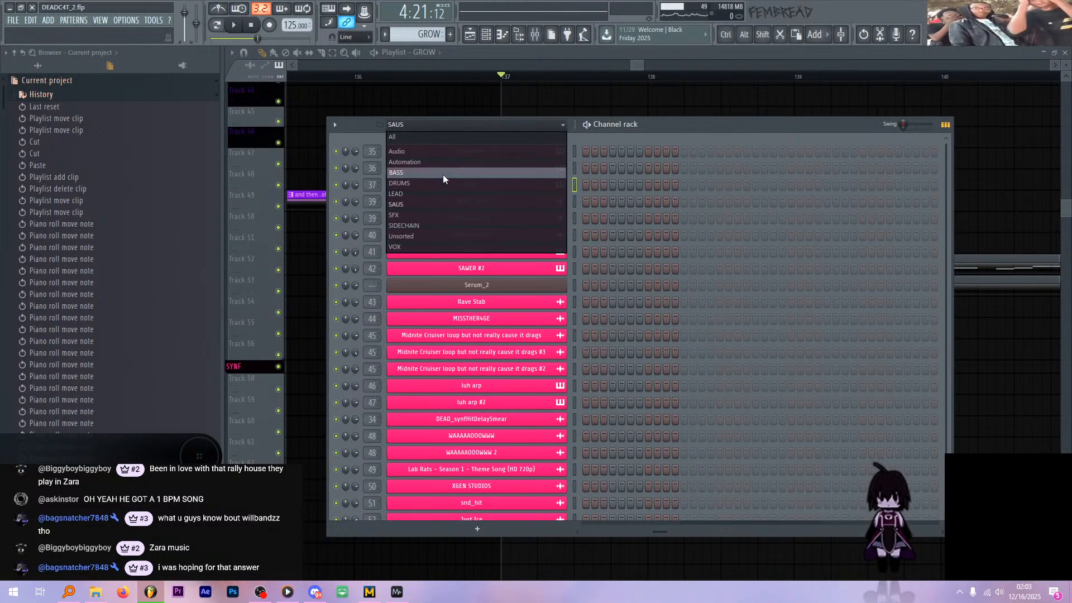
left_click(444, 174)
scroll(518, 301, "down", 3)
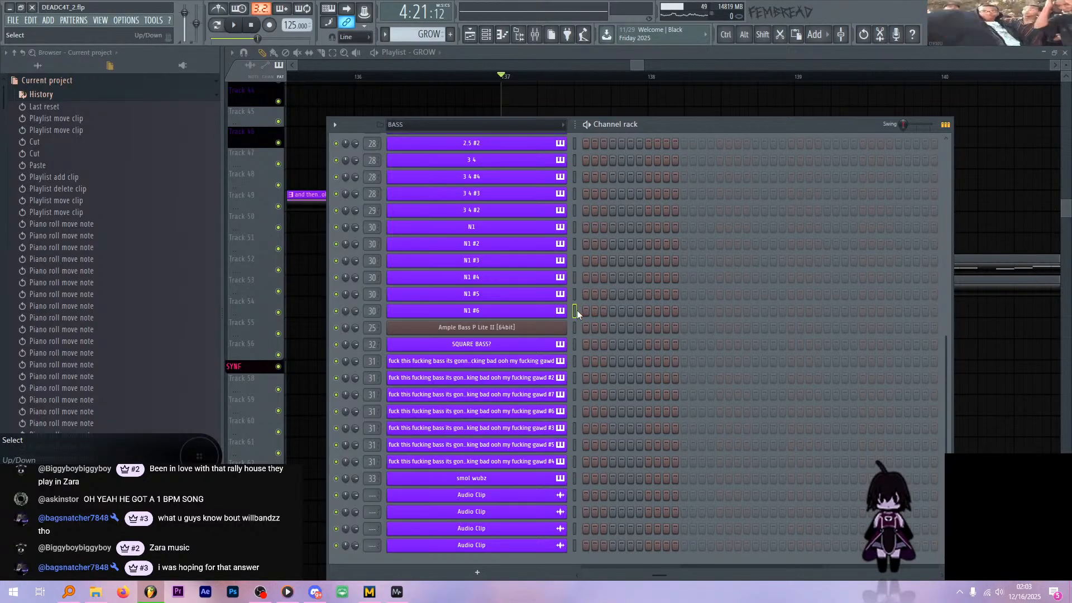
- Audition the N1 and 3 4 bass channels with typing-keyboard notes and select the 3 4 #3 channel
key("ctrl+t")
key("x")
key("c")
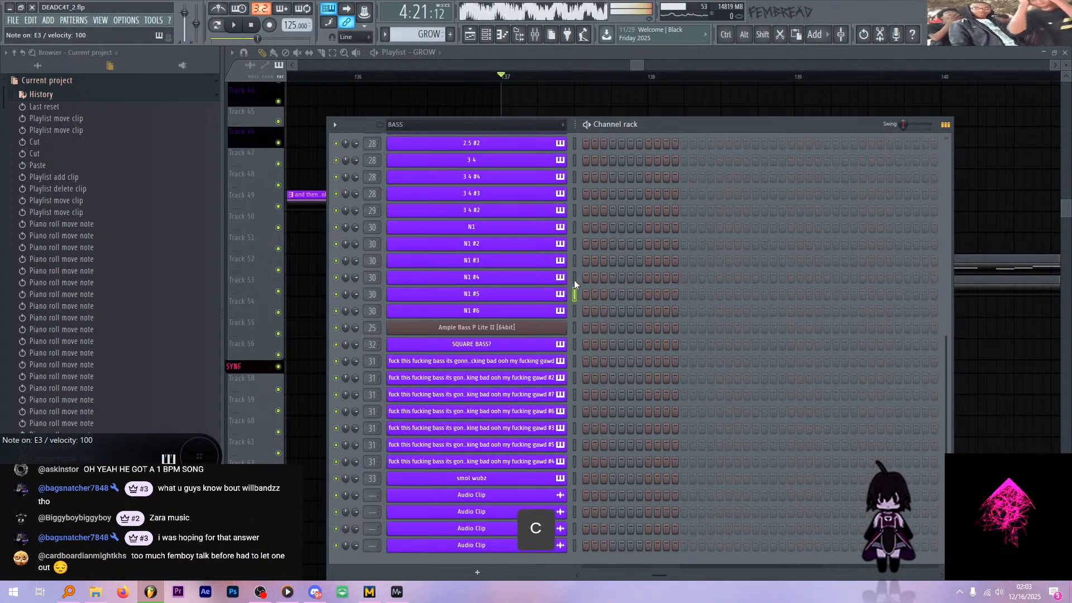
key("z")
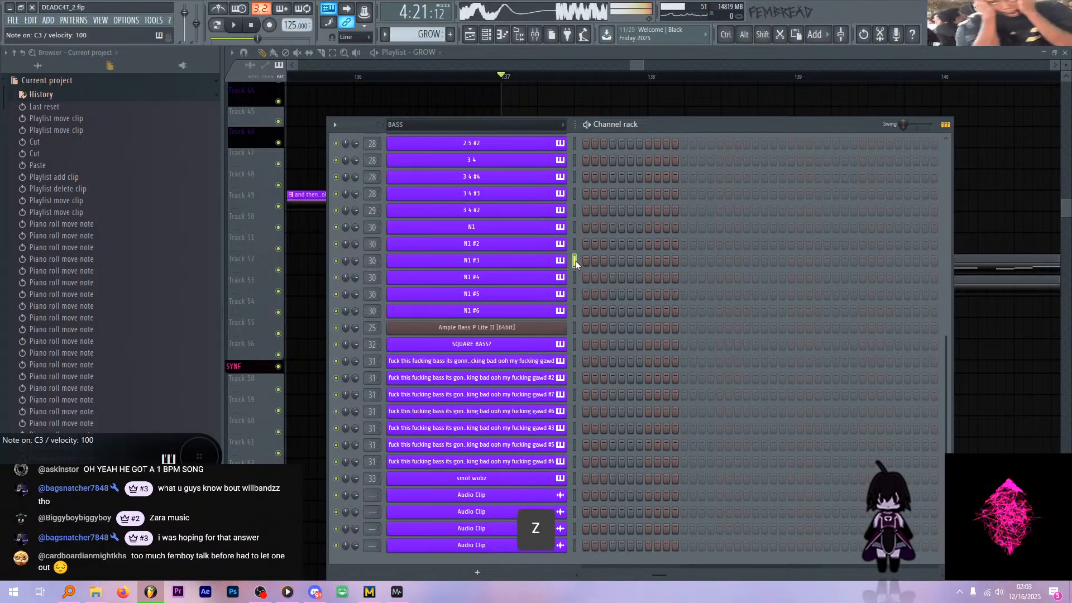
left_click(573, 227)
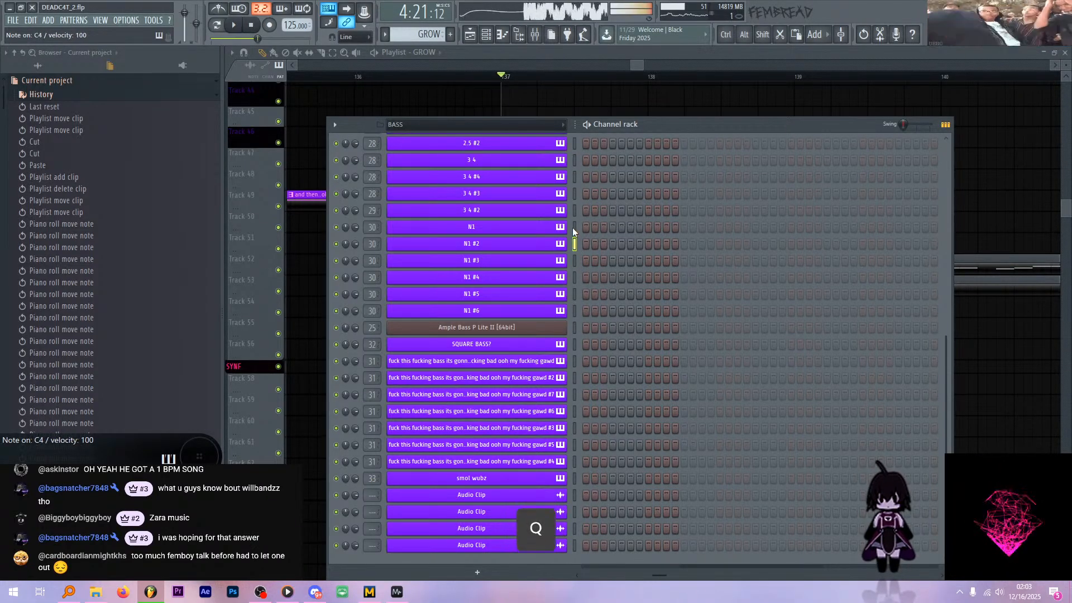
key("z")
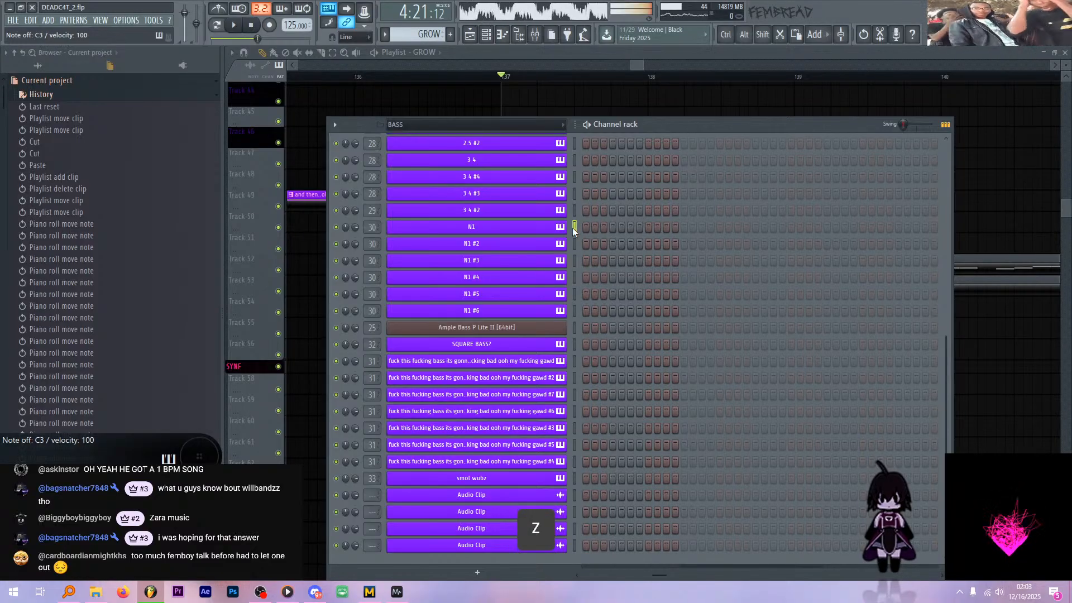
key("c")
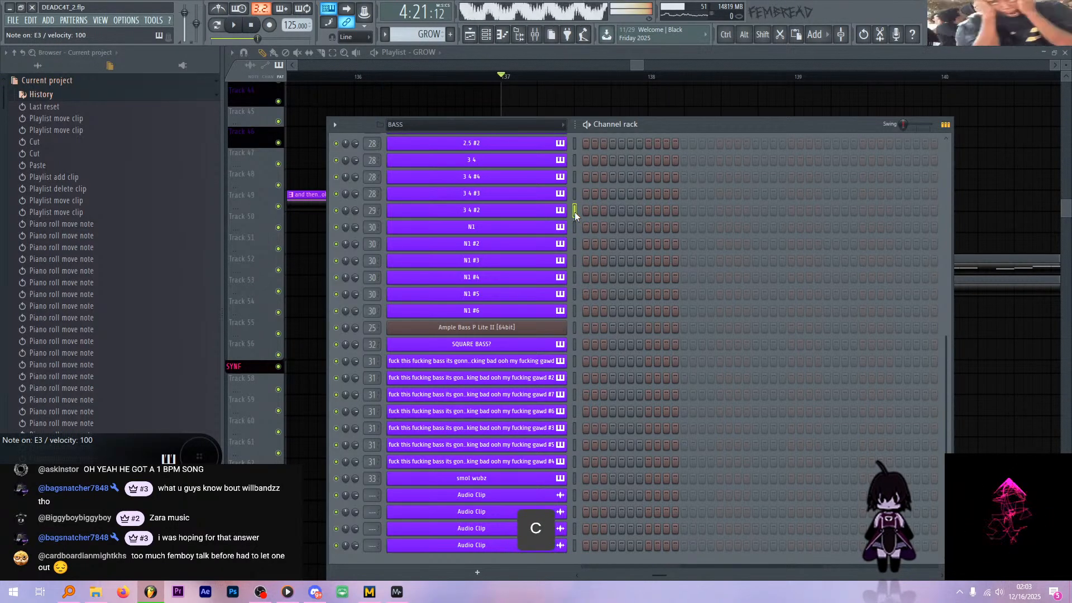
left_click(574, 195)
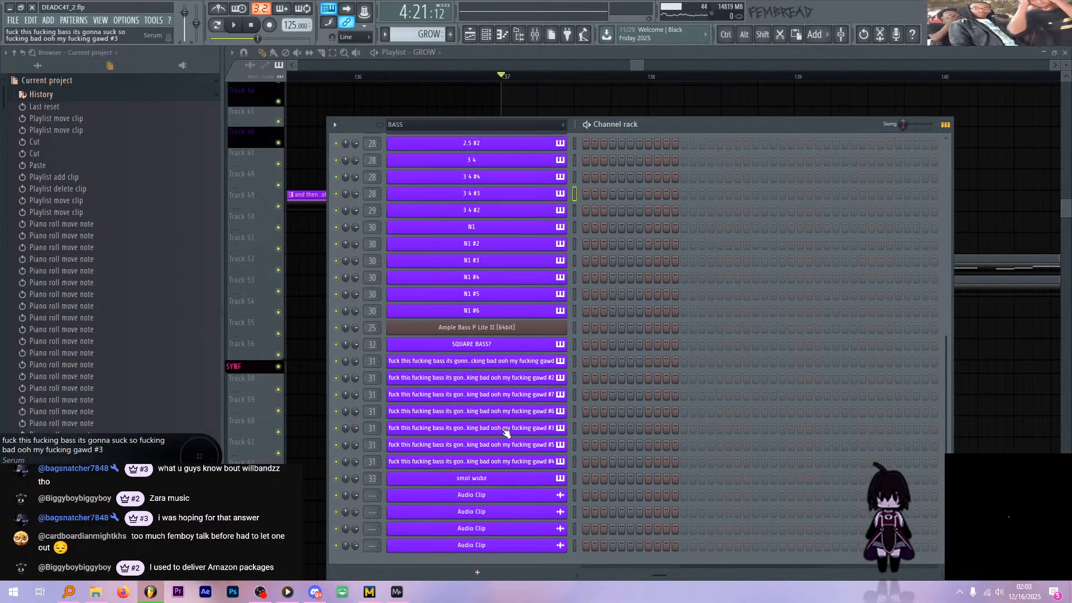
- Inspect the oscillator and effects settings in the Serum editor of 3 4 #3, and close it
left_click(519, 203)
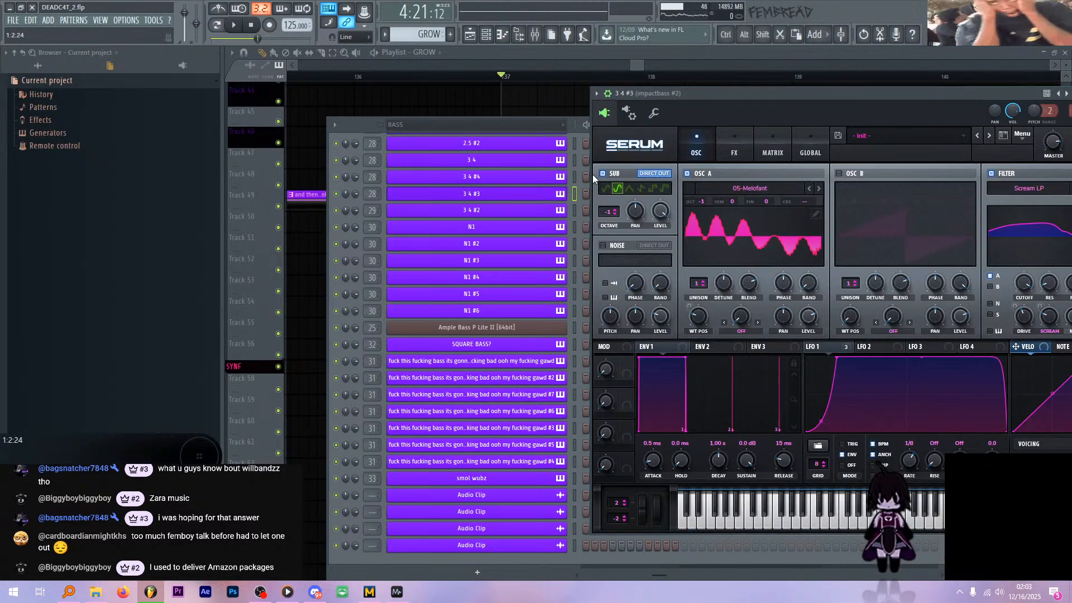
left_click_drag(713, 96, 512, 116)
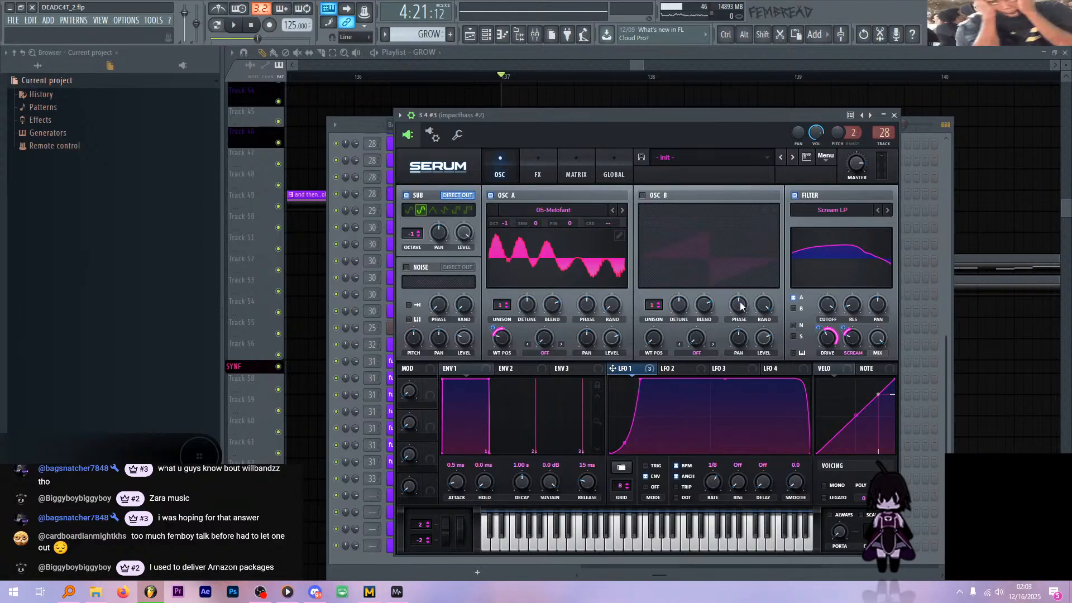
left_click(536, 167)
left_click(501, 168)
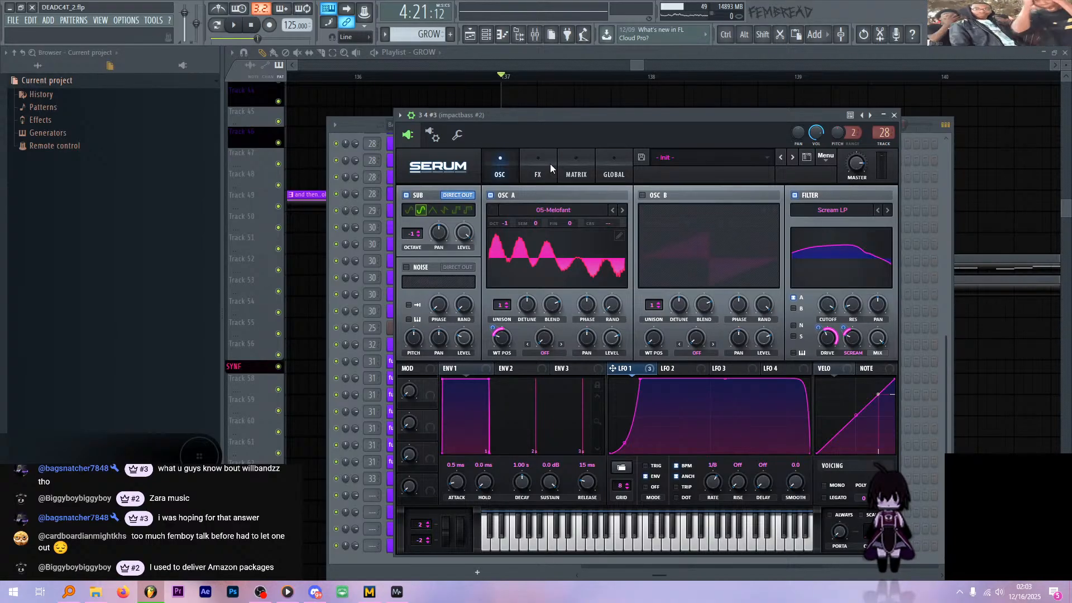
left_click(894, 115)
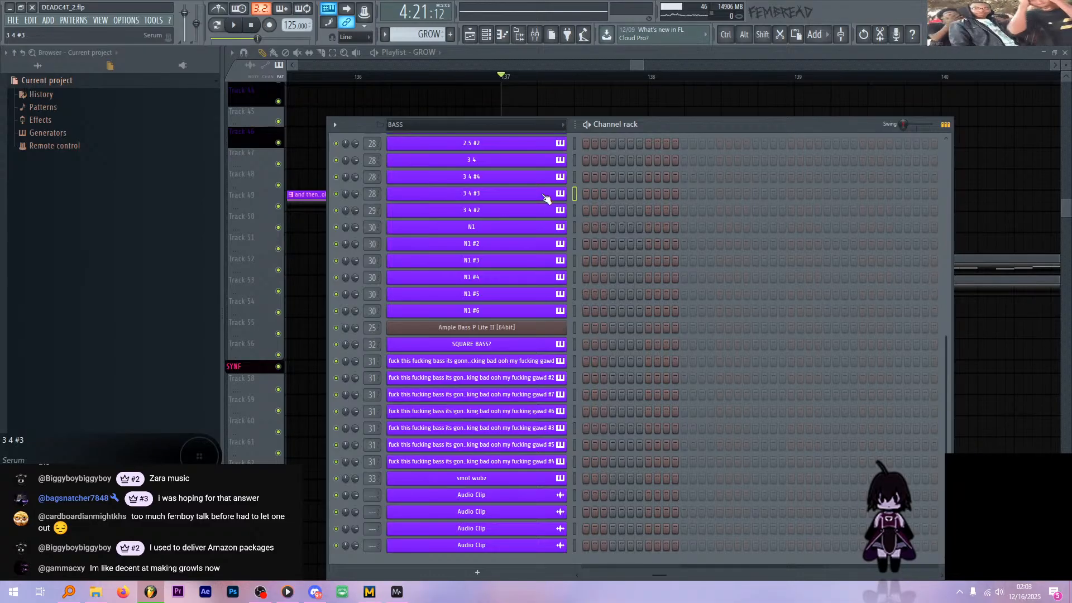
- Clone the 3 4 #3 channel and move the copy directly below smol wubz in the BASS group
key("alt+c")
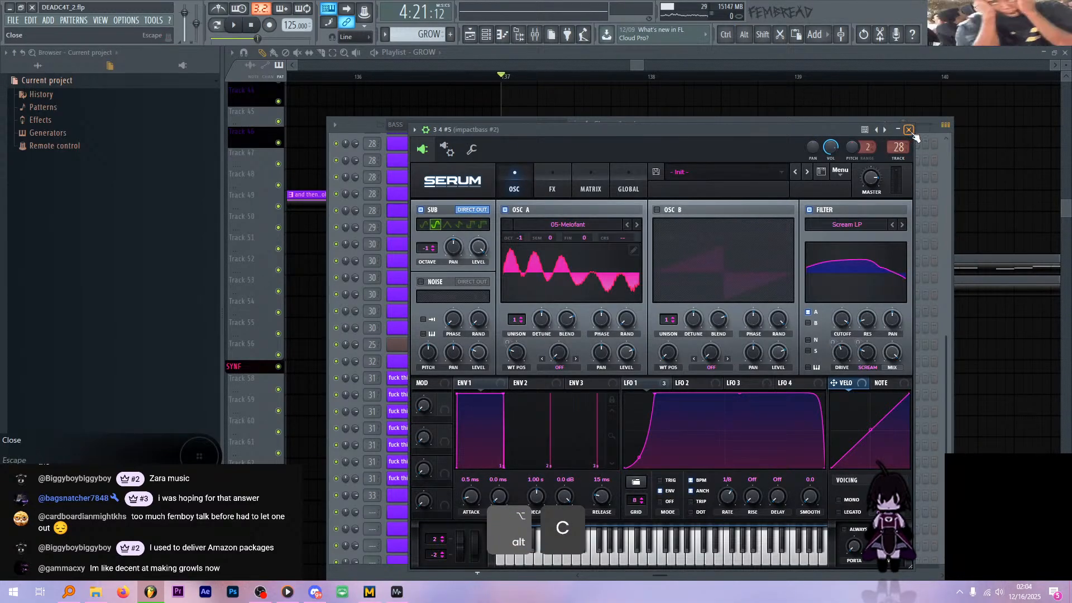
left_click(909, 130)
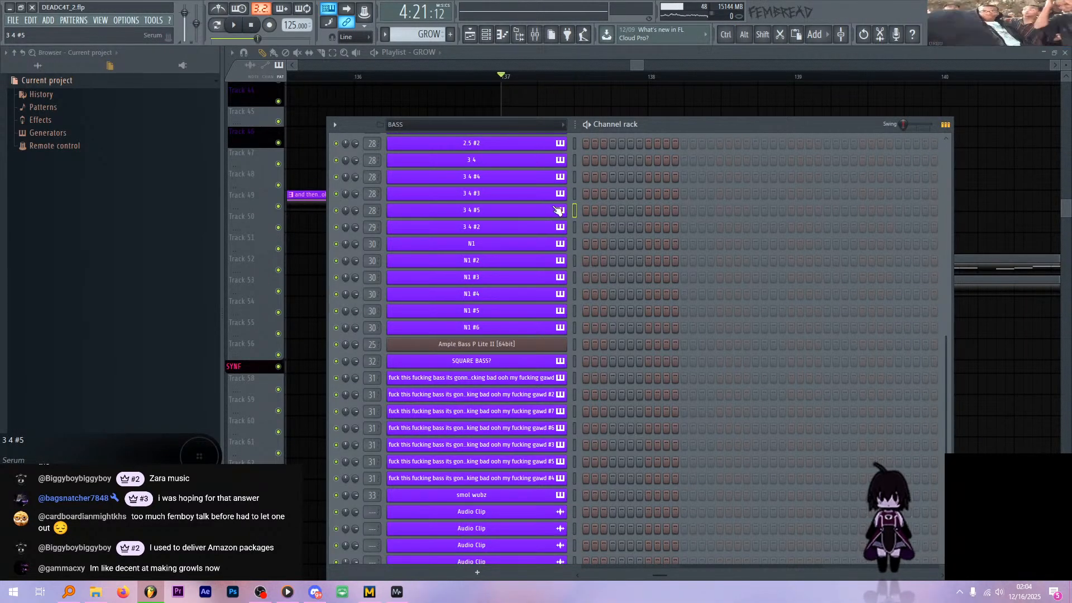
left_click_drag(559, 211, 545, 249)
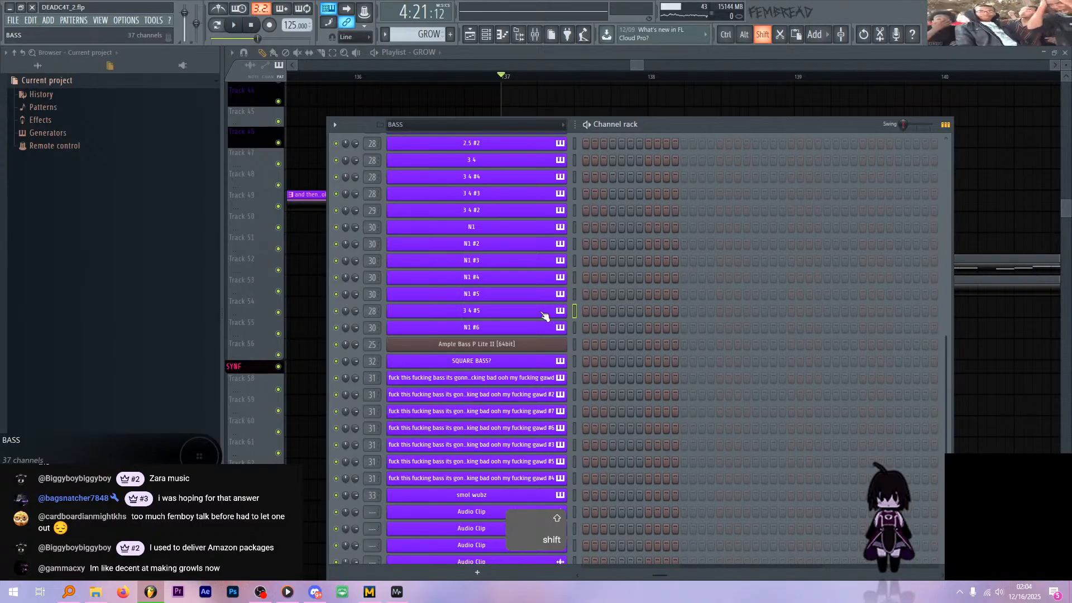
left_click_drag(544, 316, 544, 450)
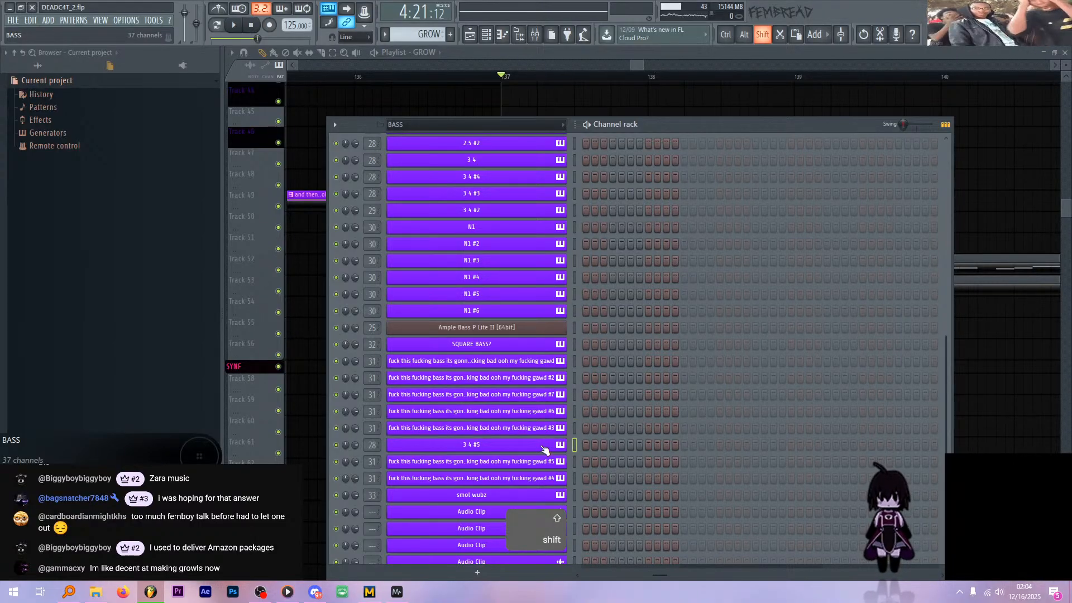
scroll(545, 449, "down", 3)
scroll(545, 500, "down", 1)
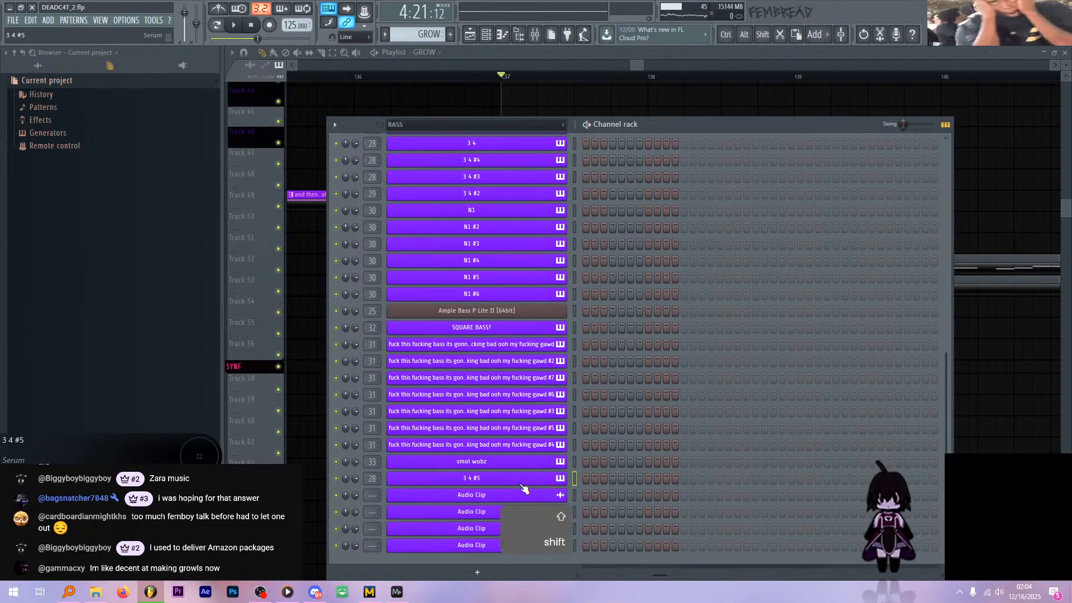
- Open the Serum editor of the cloned 3 4 #5 channel and switch the browser to all content
left_click(521, 483)
left_click_drag(550, 129, 471, 102)
left_click(38, 65)
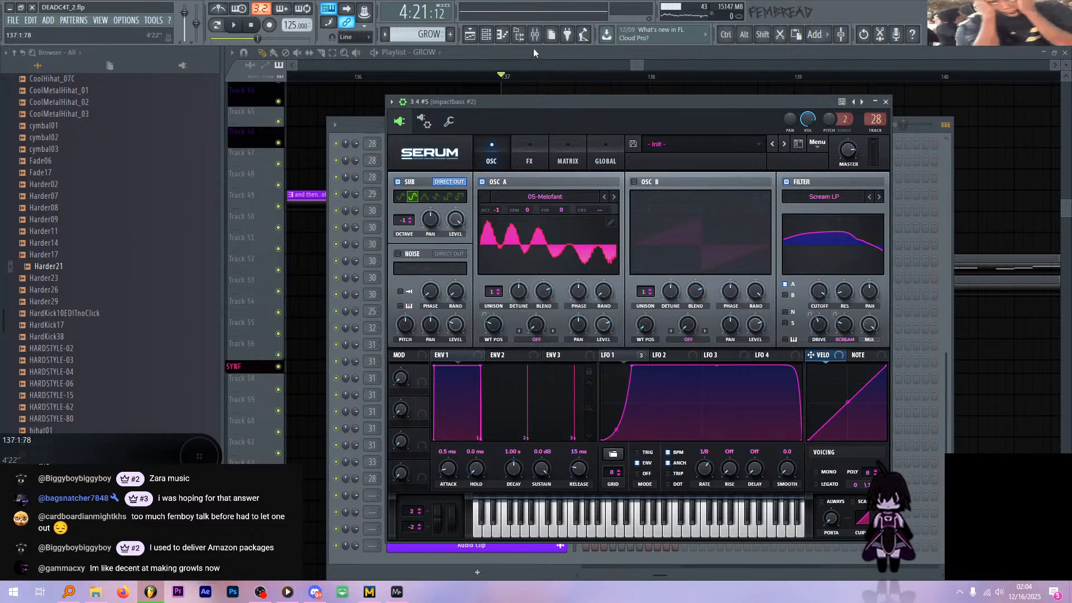
- Move an empty mixer insert to position 29, directly after impactbass #2
left_click(535, 34)
left_click_drag(565, 193, 570, 174)
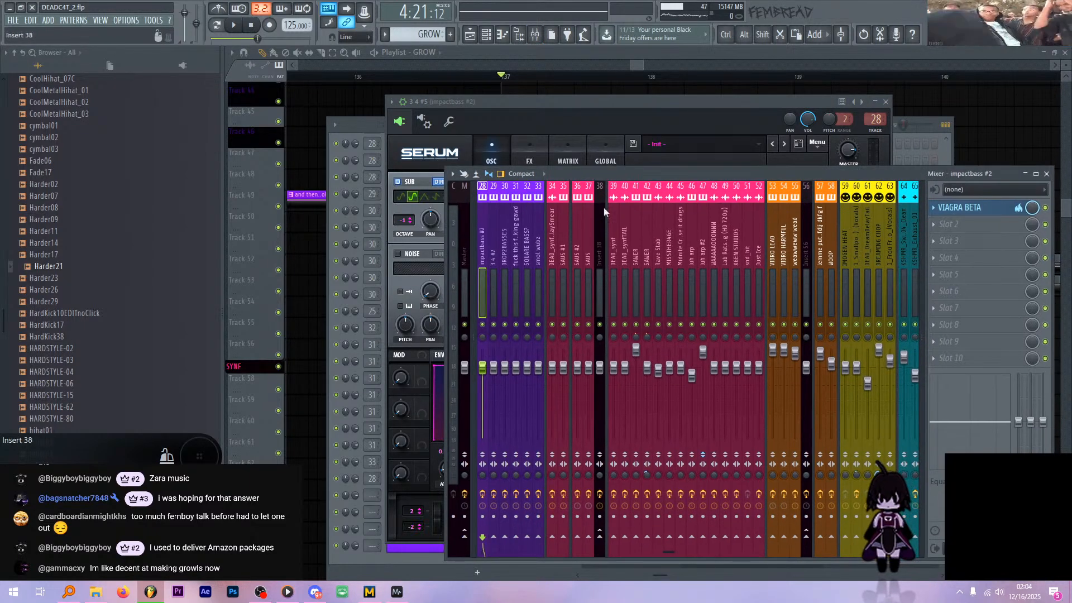
scroll(605, 207, "left", 5)
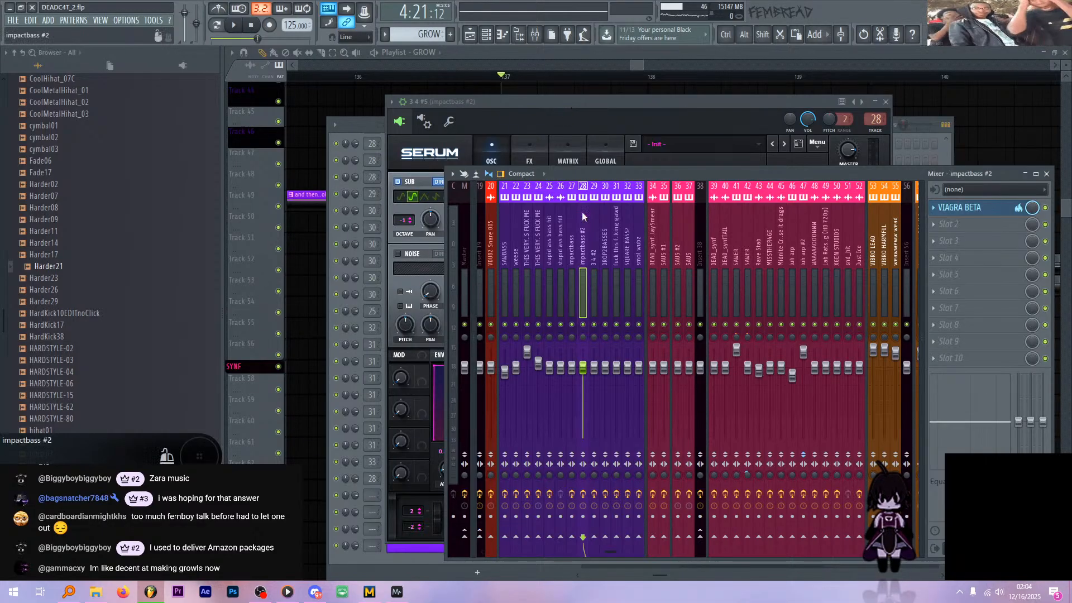
scroll(609, 243, "right", 5)
left_click_drag(903, 232, 483, 233)
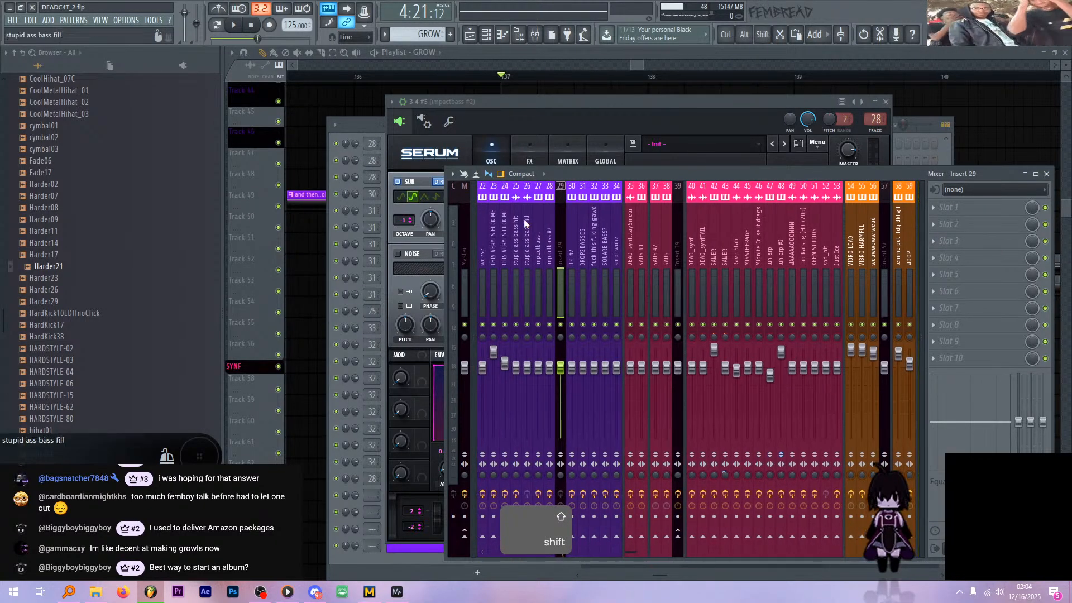
- Return to the channel rack and reopen the Serum editor of the 3 4 #5 channel
left_click(350, 125)
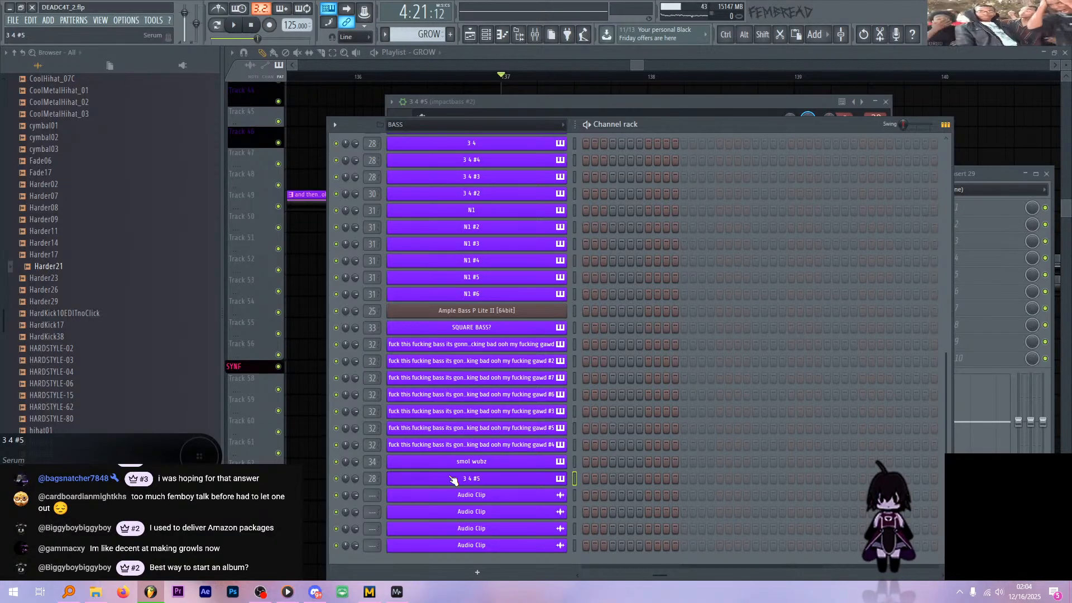
key("alt+Tab")
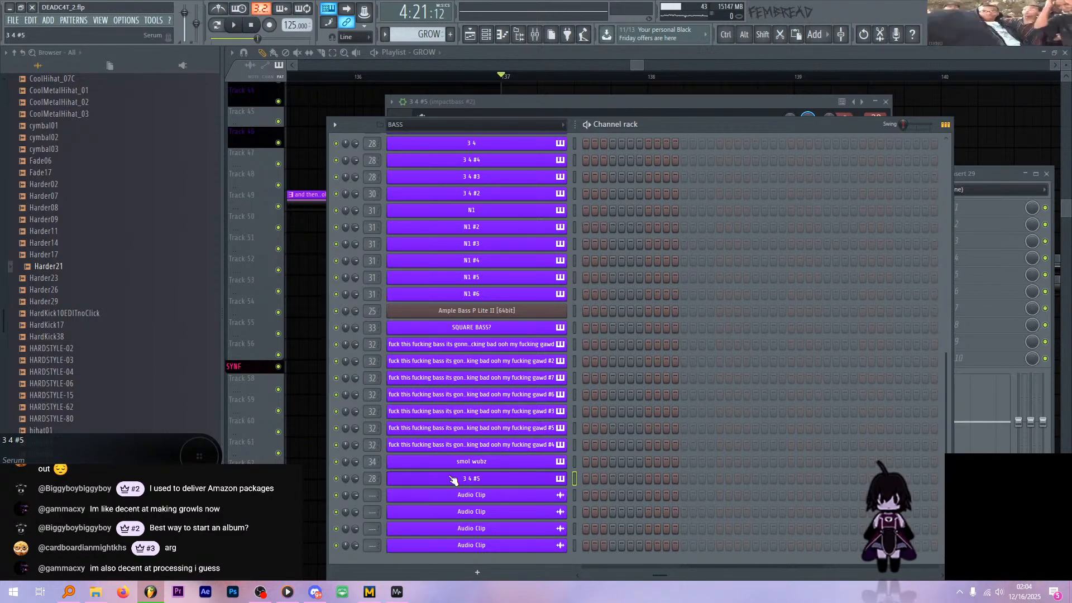
left_click(452, 480)
mouse_move(538, 104)
left_mouse_down()
mouse_move(526, 98)
mouse_move(536, 102)
left_mouse_up()
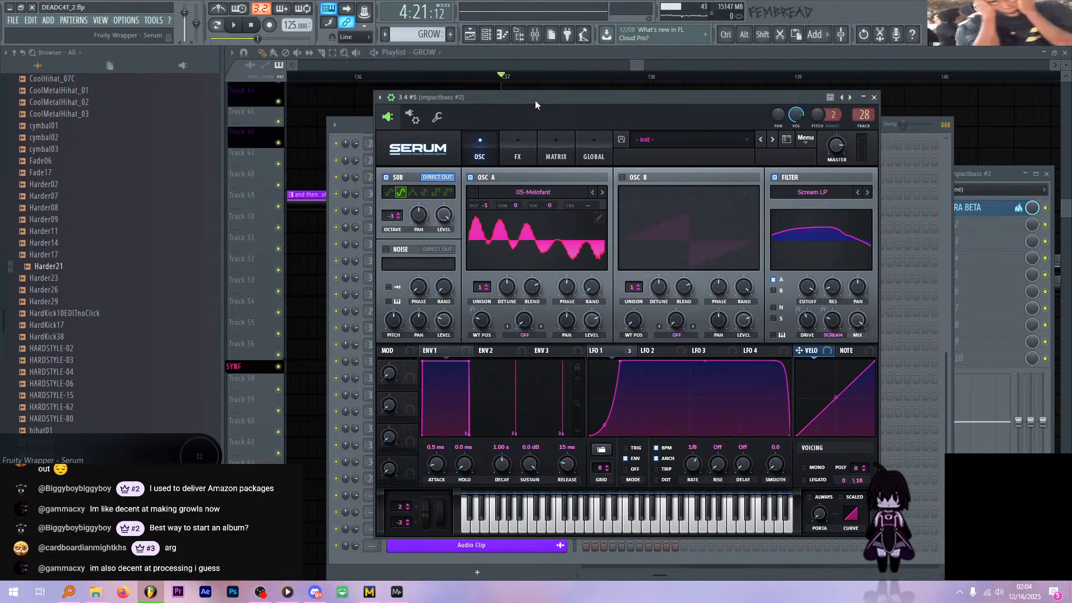
- Switch to OBS, bring its whole window into view and enable the preview
left_click(261, 591)
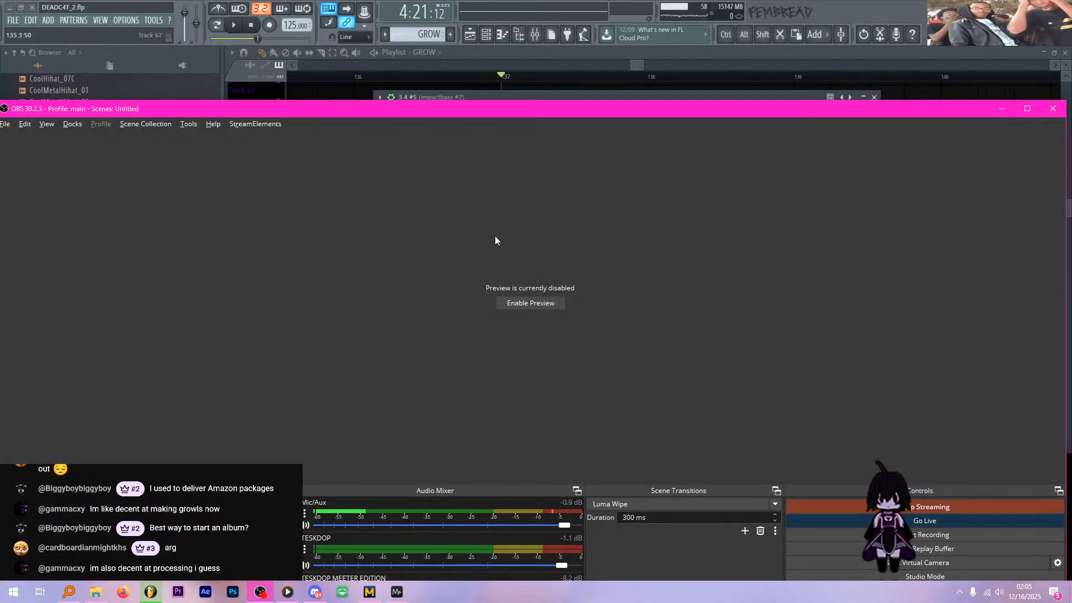
left_click_drag(484, 108, 502, 4)
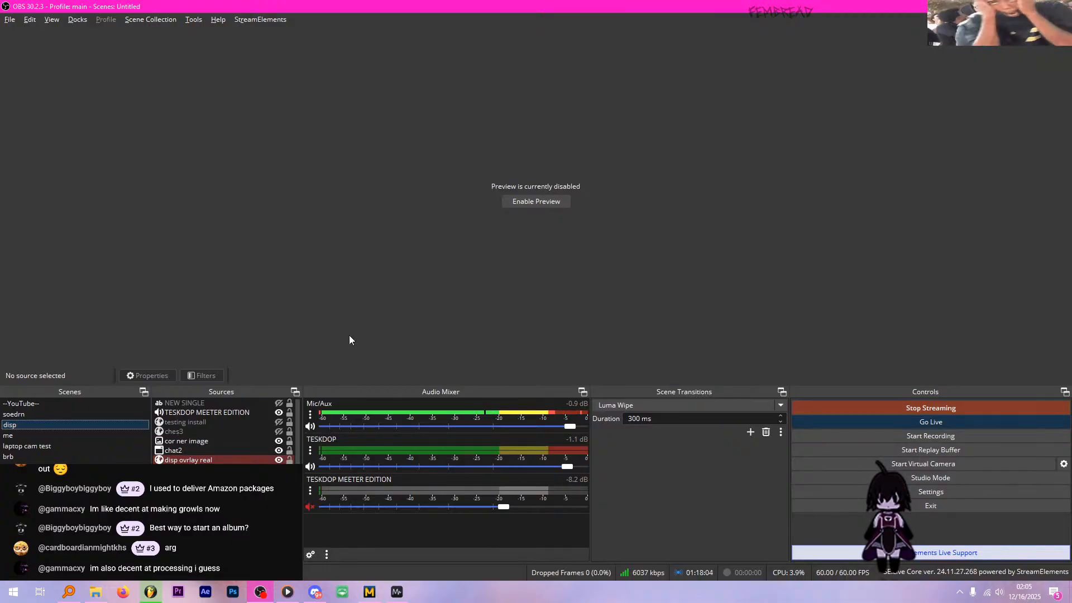
left_click(530, 202)
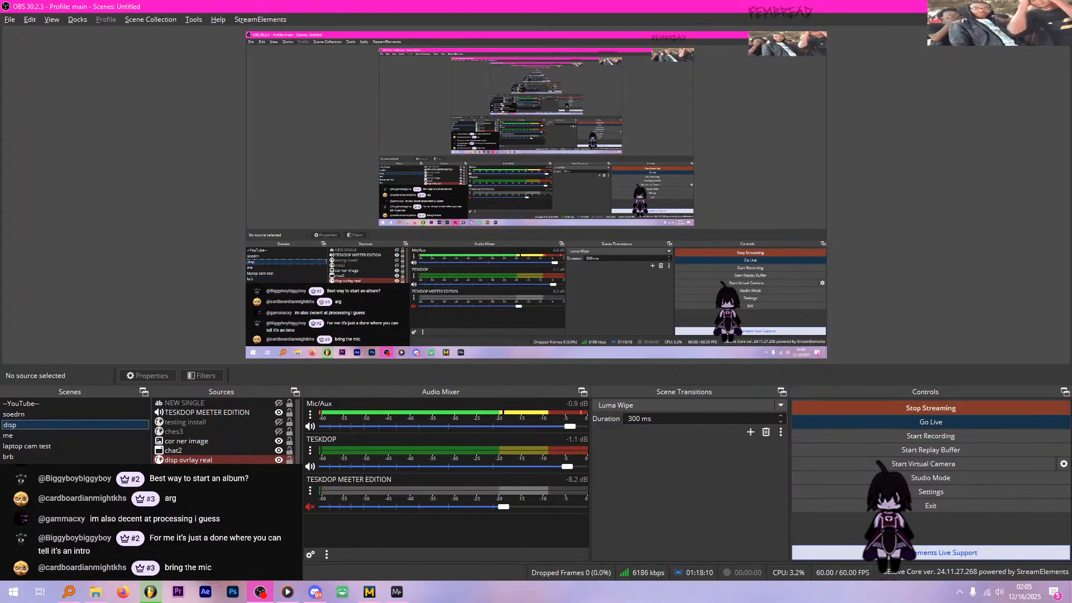
- Add a new text source named "BIG FUCKING BRB TEXT" to the disp scene
left_click(160, 554)
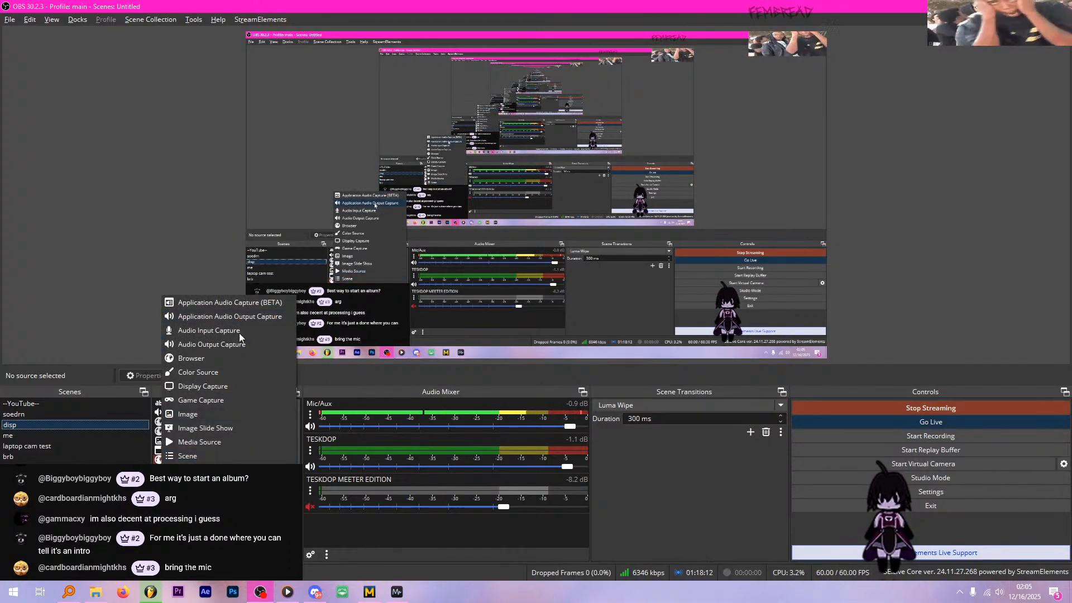
left_click(224, 471)
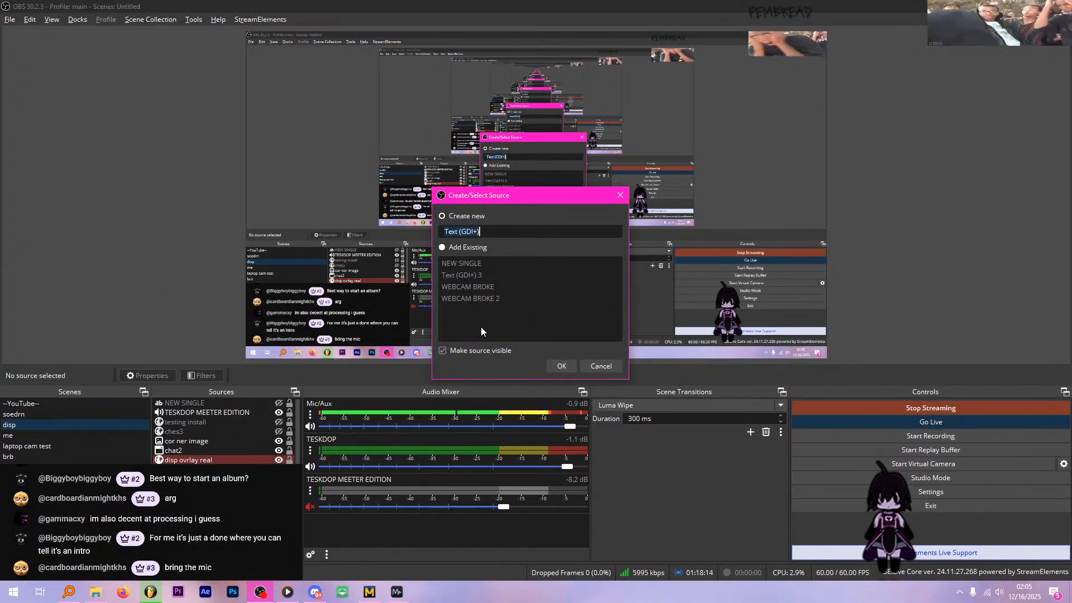
key("Caps_Lock")
type("BI")
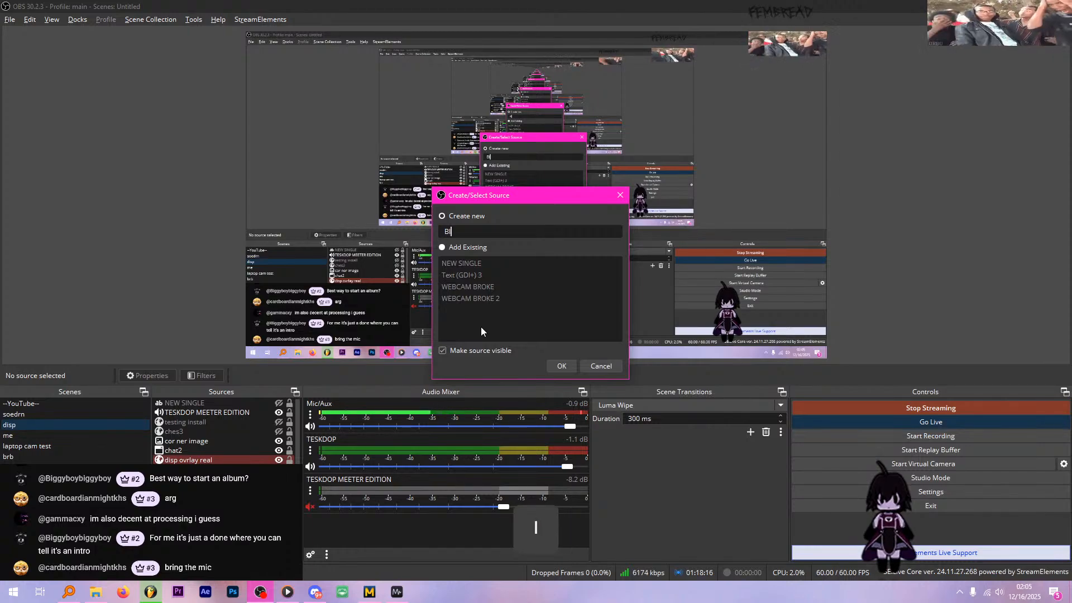
type("G FUCKING BRB TEXT")
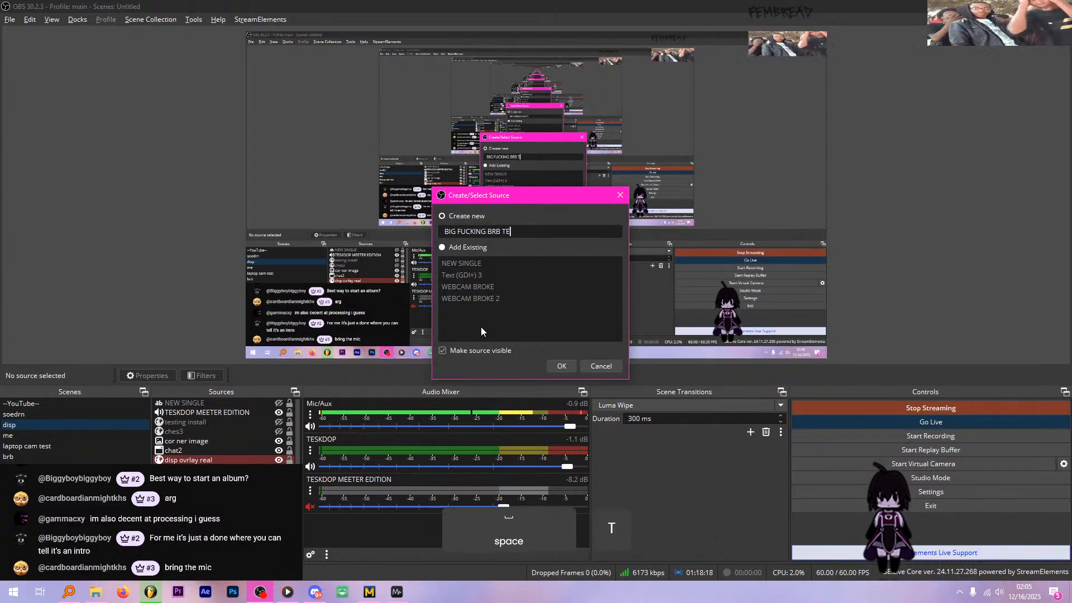
key("Return")
- Set the new source's text content to BRB and accept its properties
left_click(482, 328)
type("BRB")
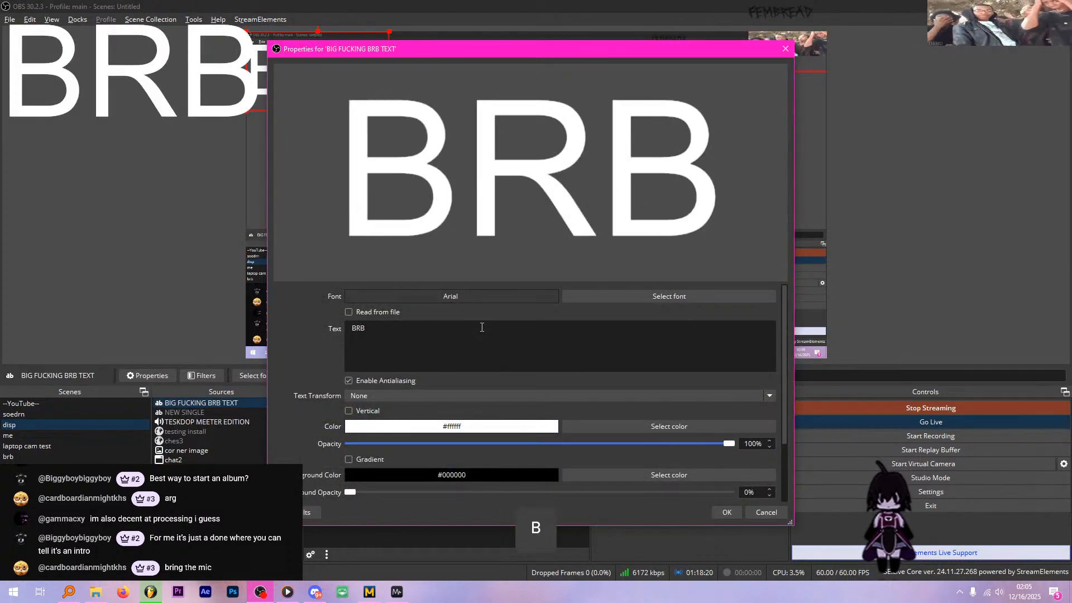
key("Caps_Lock")
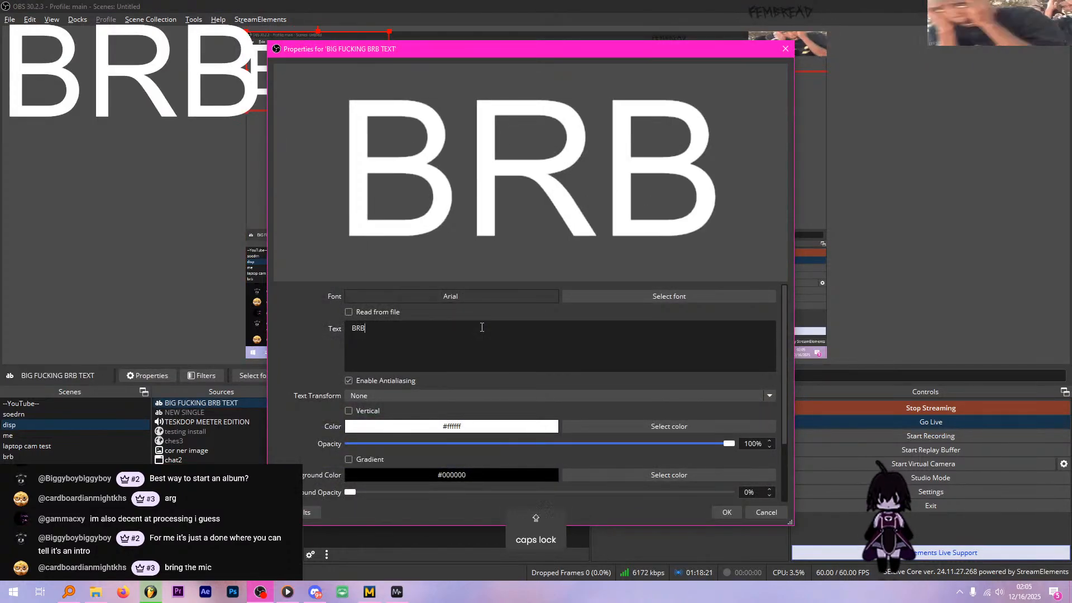
left_click(727, 512)
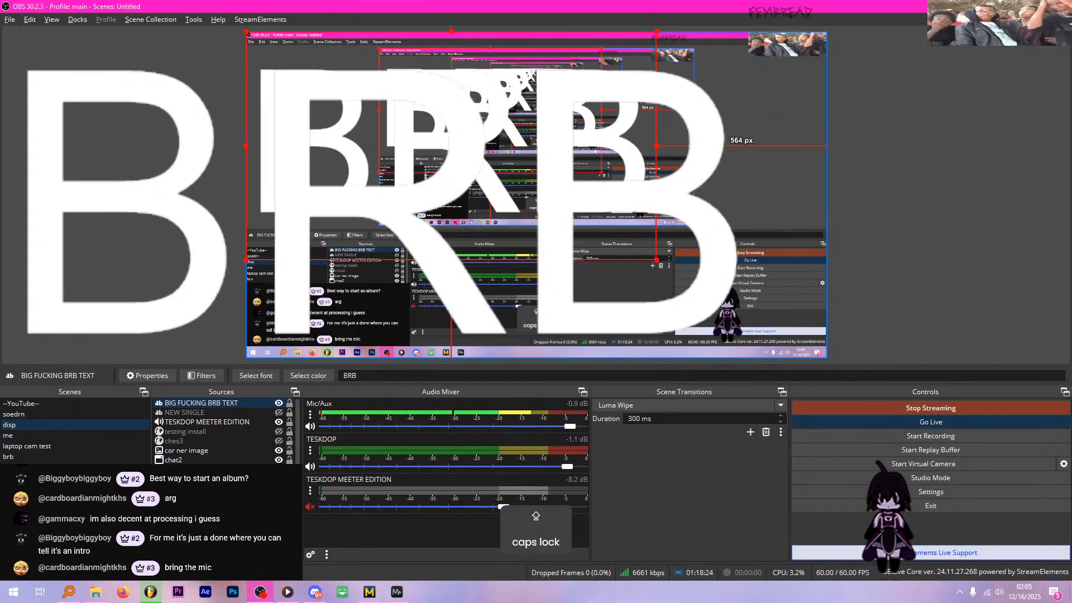
- Move the BRB text to the horizontal centre of the canvas, about 76 px below the upper edge, and deselect it
left_click_drag(595, 150, 684, 187)
left_click_drag(609, 194, 649, 183)
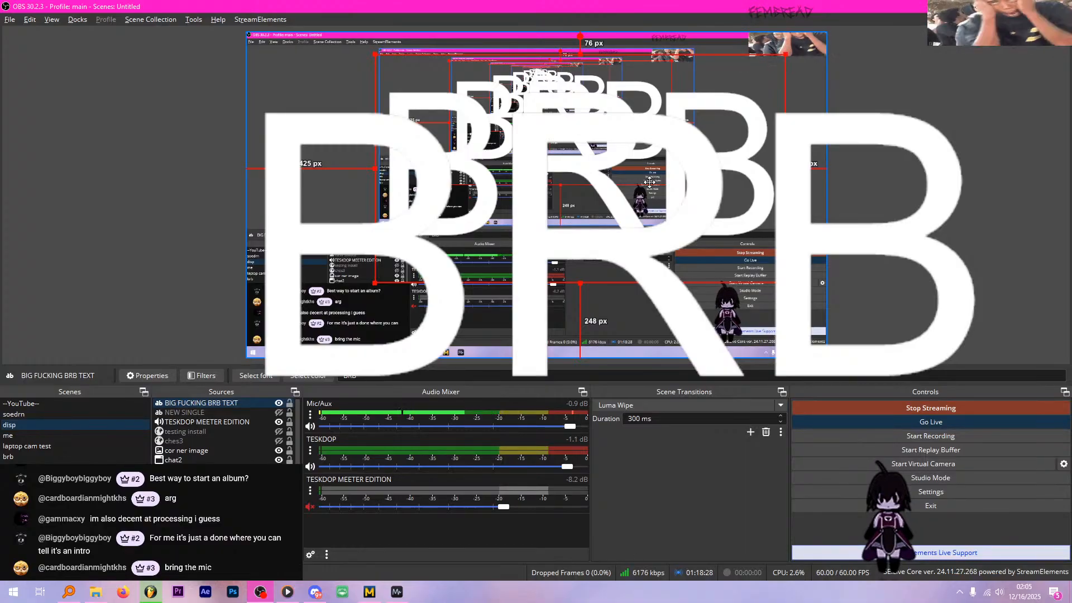
left_click(988, 196)
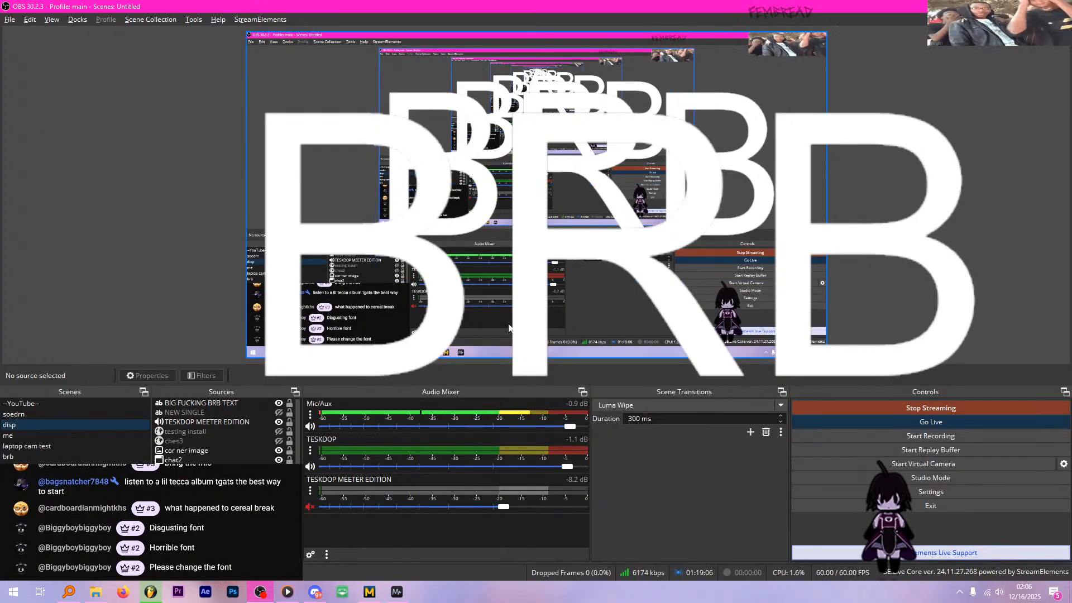
- Open the font selection in the BRB text source's properties
left_click(224, 403)
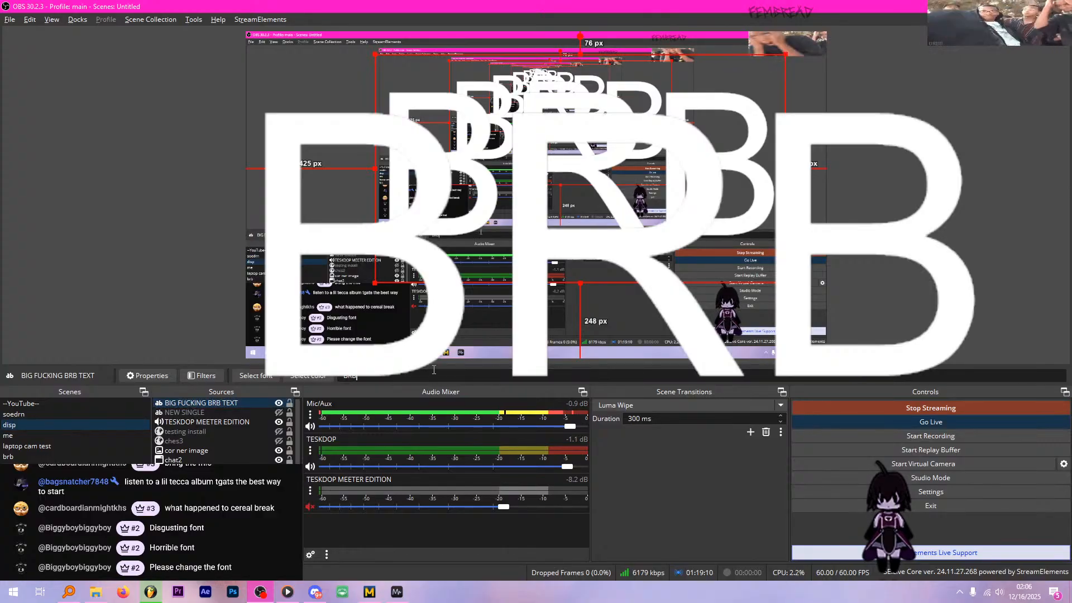
left_click(157, 376)
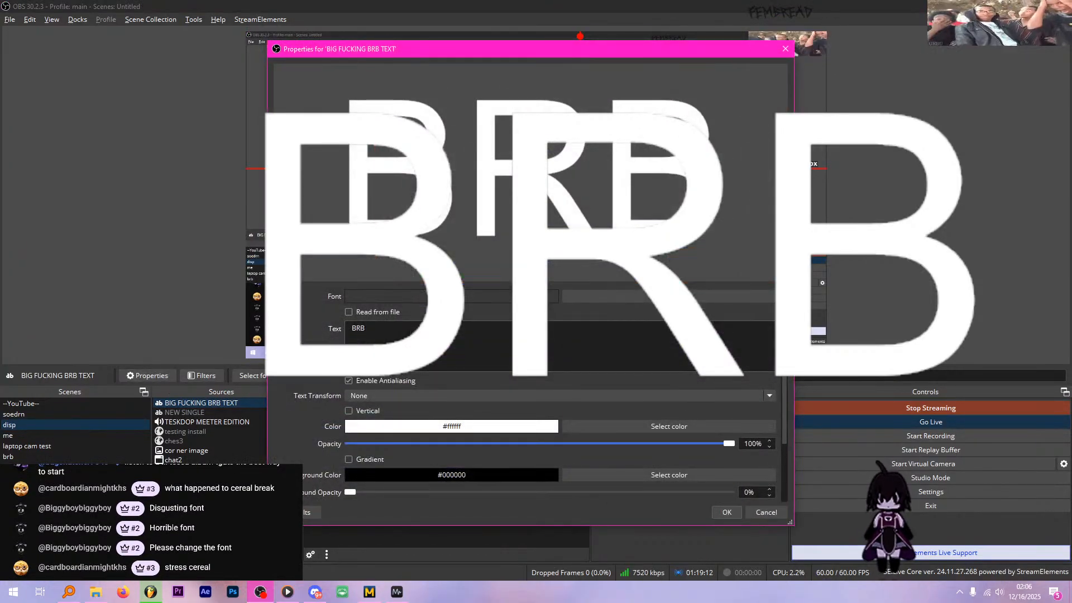
left_click(602, 302)
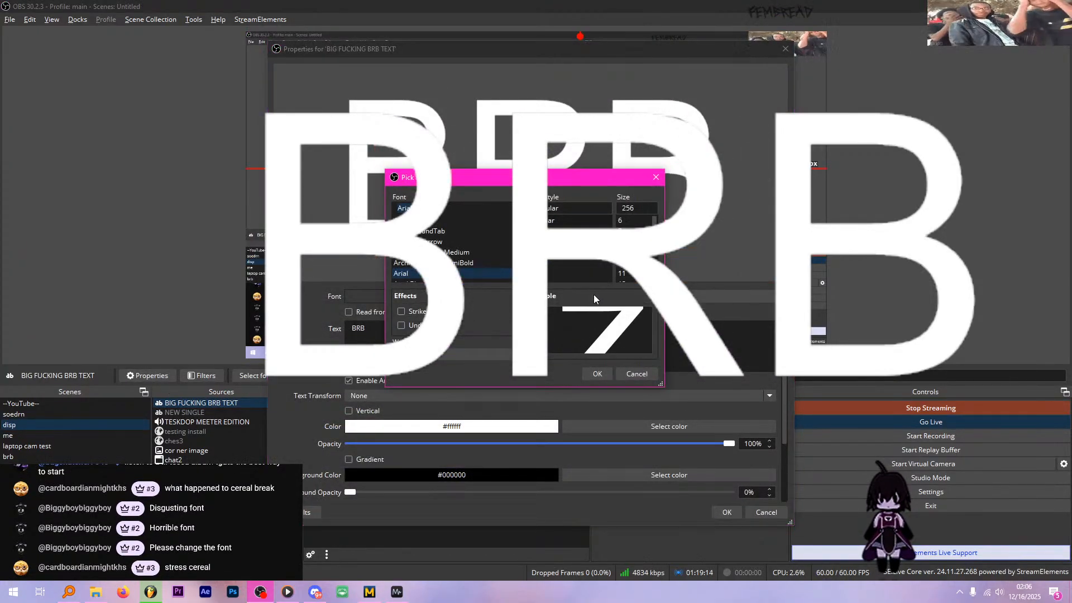
- Look through the installed fonts down to the Titillium family, comparing their samples for the BRB text
scroll(446, 245, "down", 15)
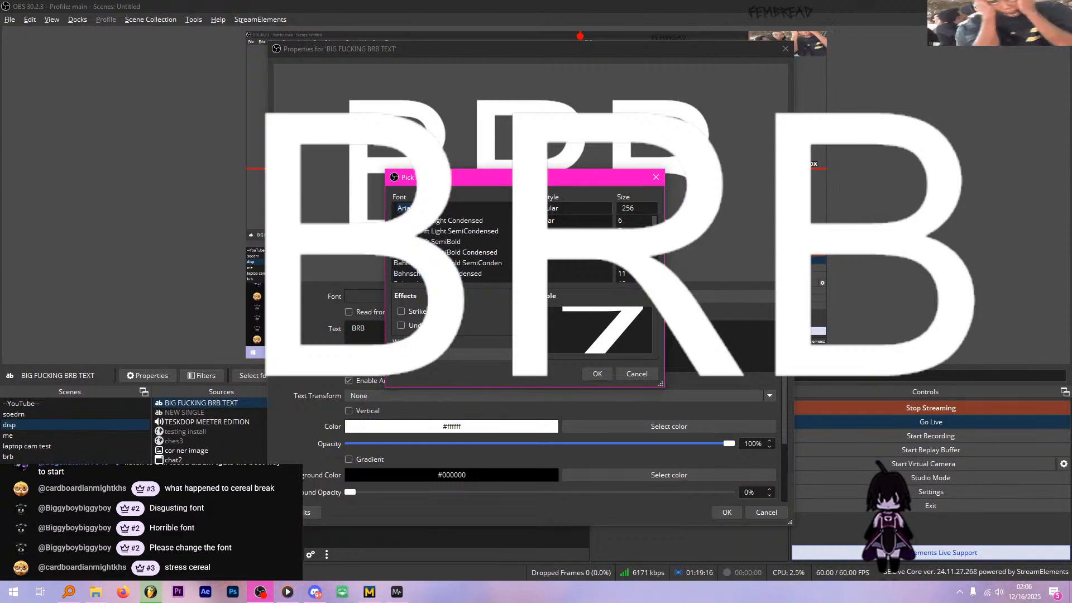
scroll(446, 246, "down", 5)
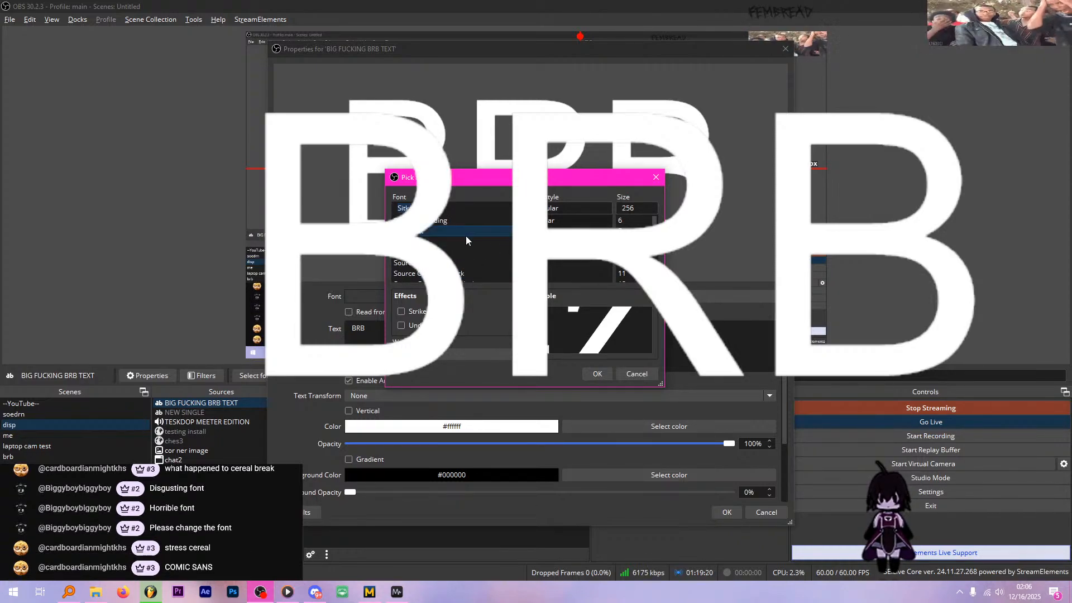
left_click(455, 240)
scroll(447, 245, "down", 5)
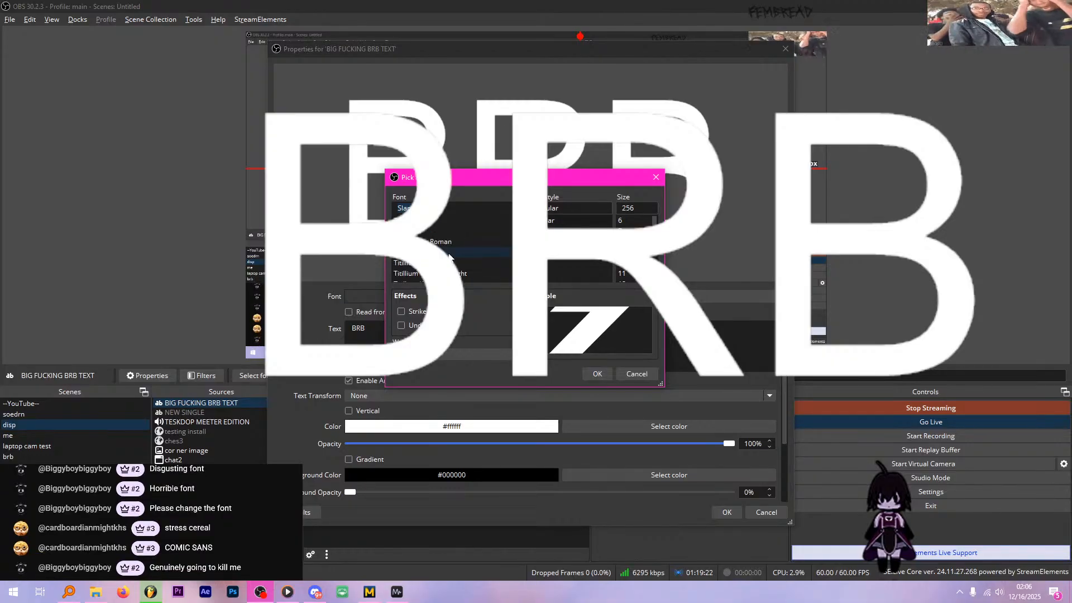
left_click(455, 253)
scroll(456, 253, "down", 1)
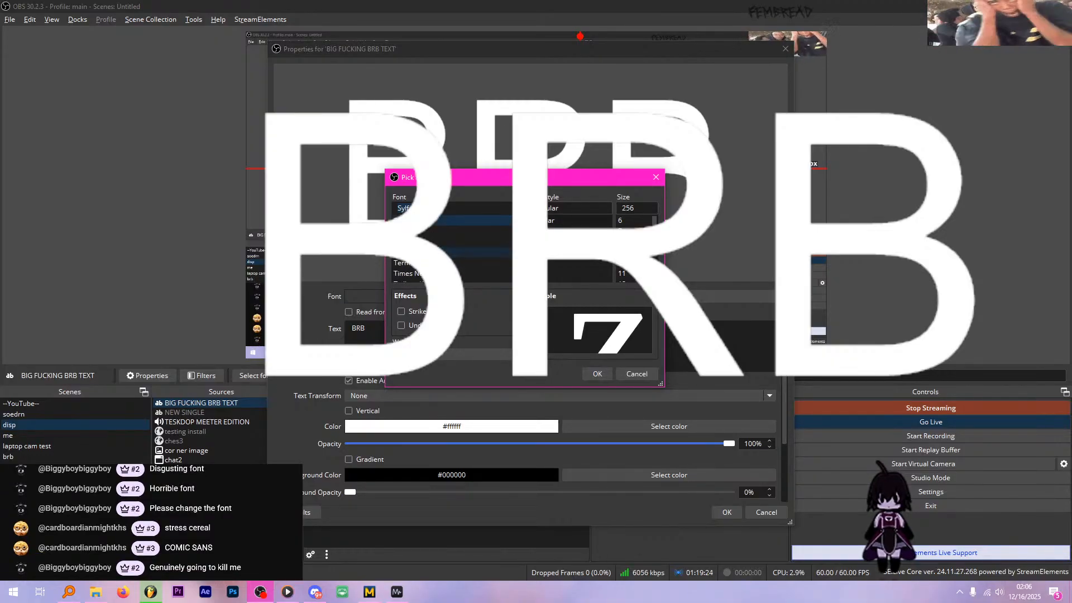
left_click(456, 253)
scroll(455, 253, "down", 1)
left_click(455, 261)
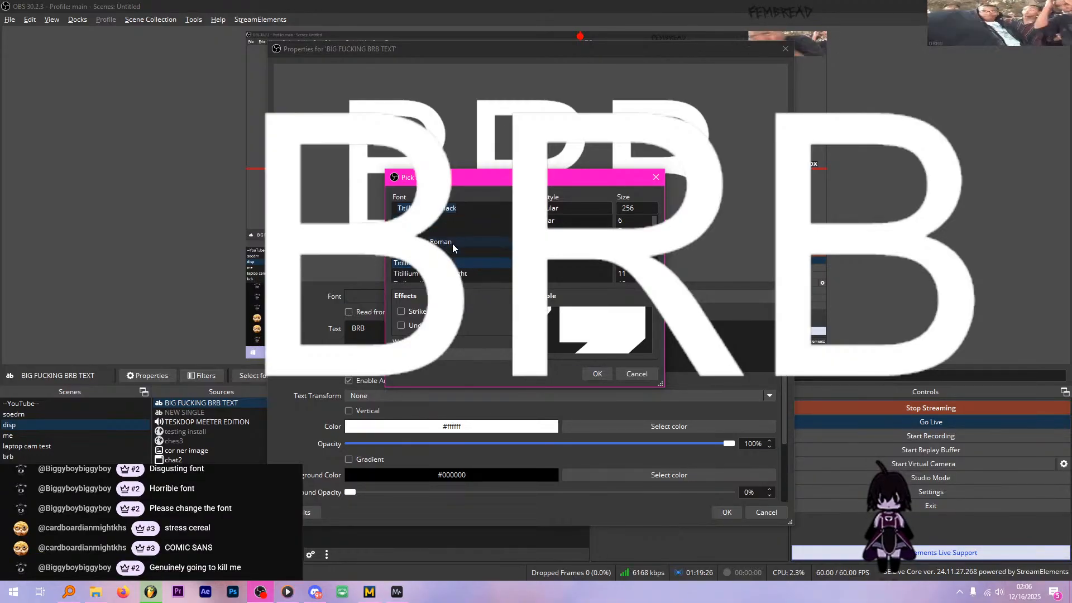
- Find the Mojangles font among the M entries and set it as the BRB text's font
type("J")
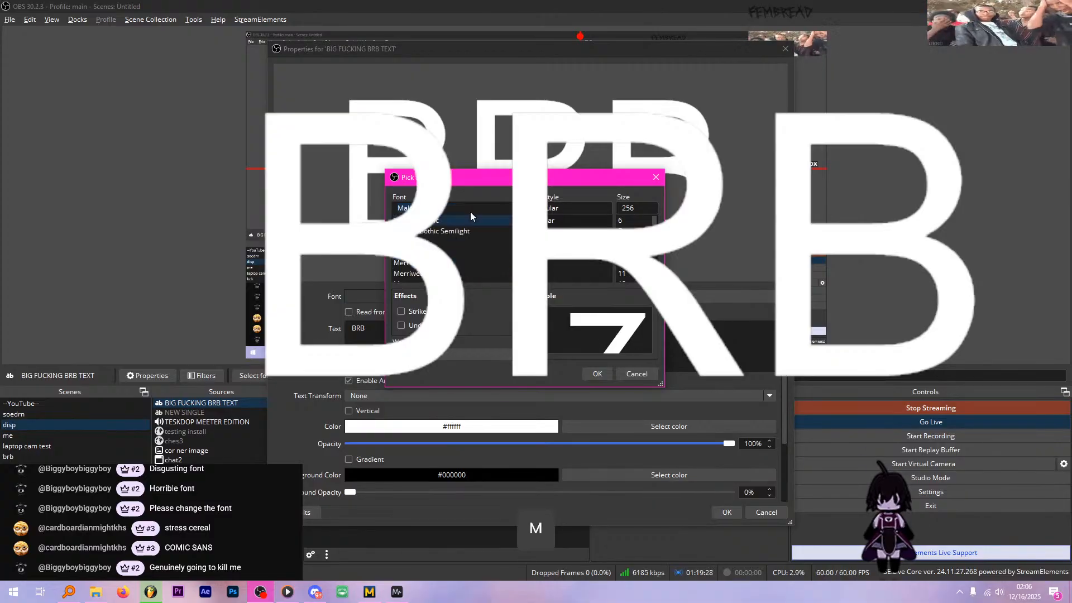
key("m")
key("m")
key("m")
key("m")
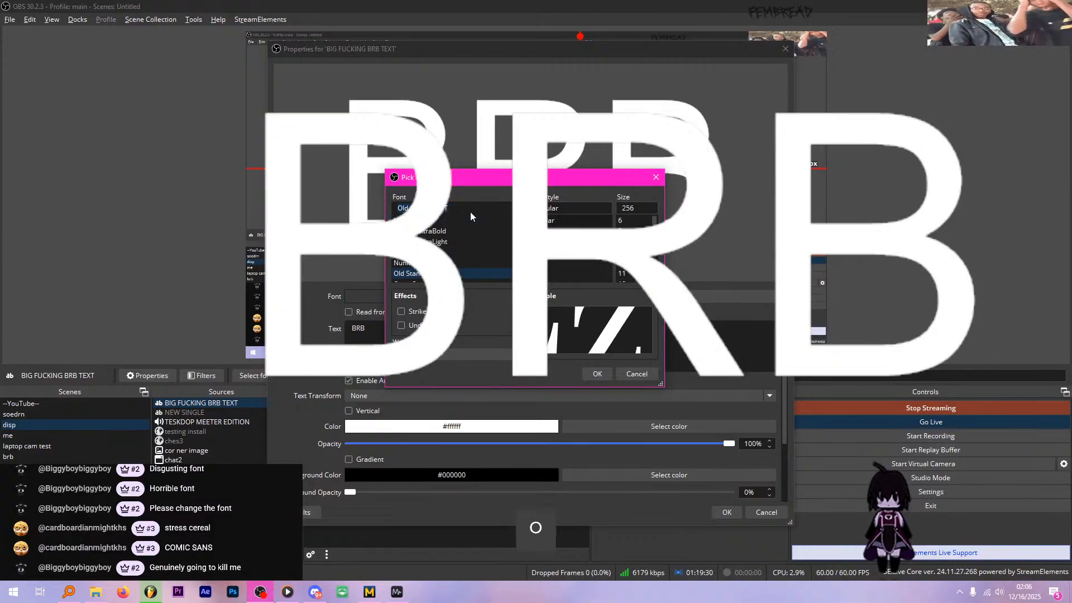
scroll(472, 219, "down", 1)
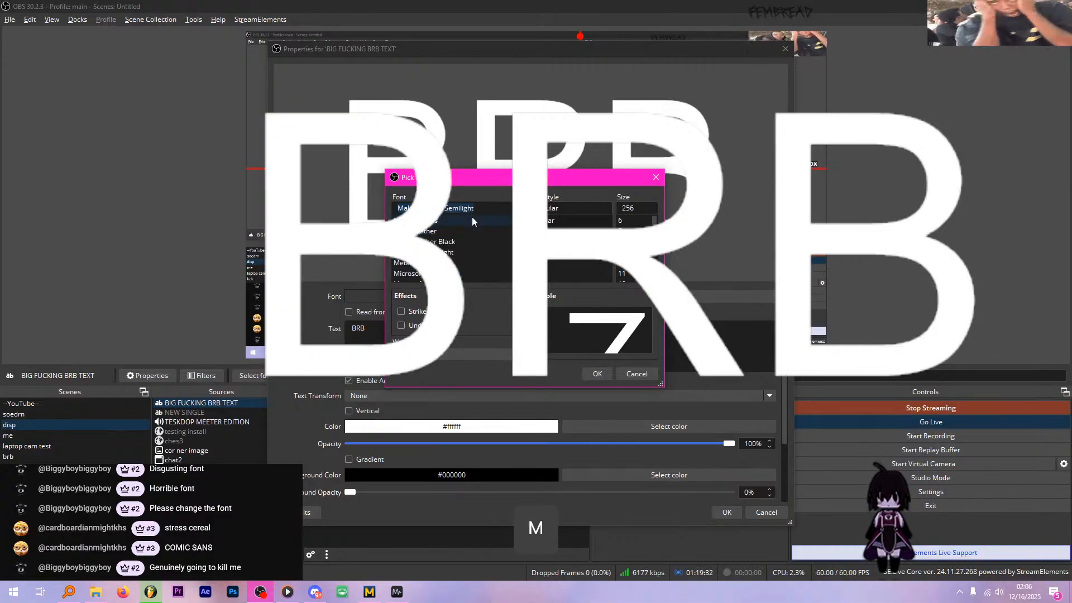
scroll(507, 263, "down", 1)
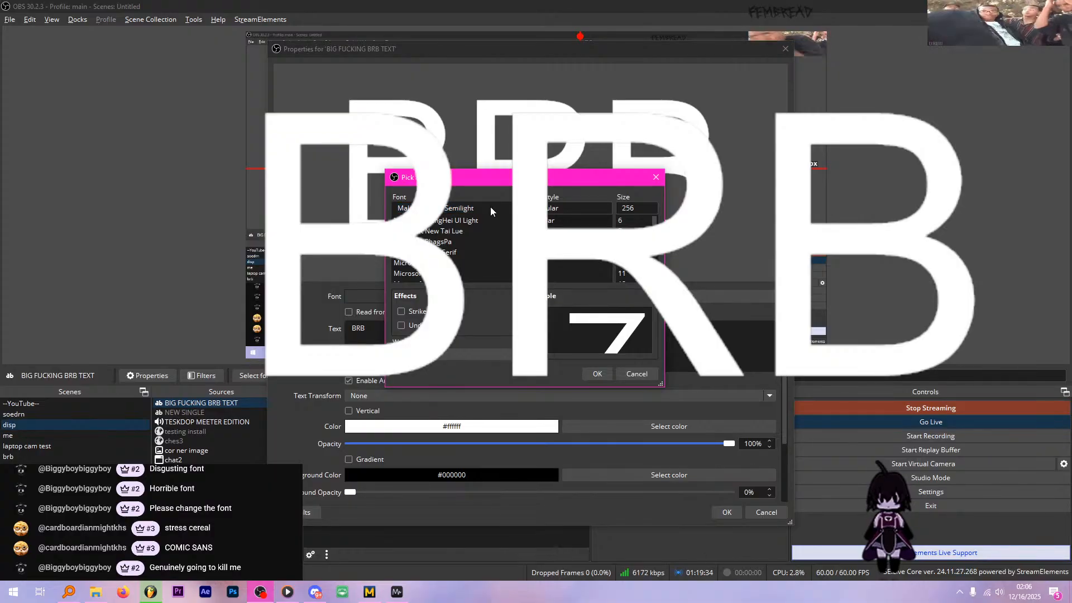
key("m")
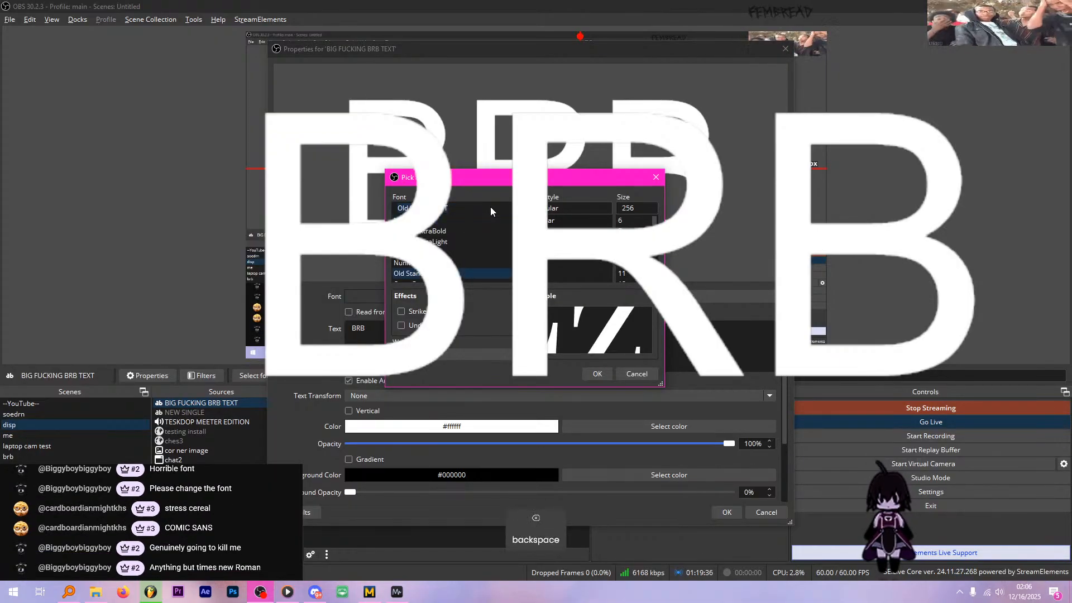
key("n")
scroll(474, 237, "down", 1)
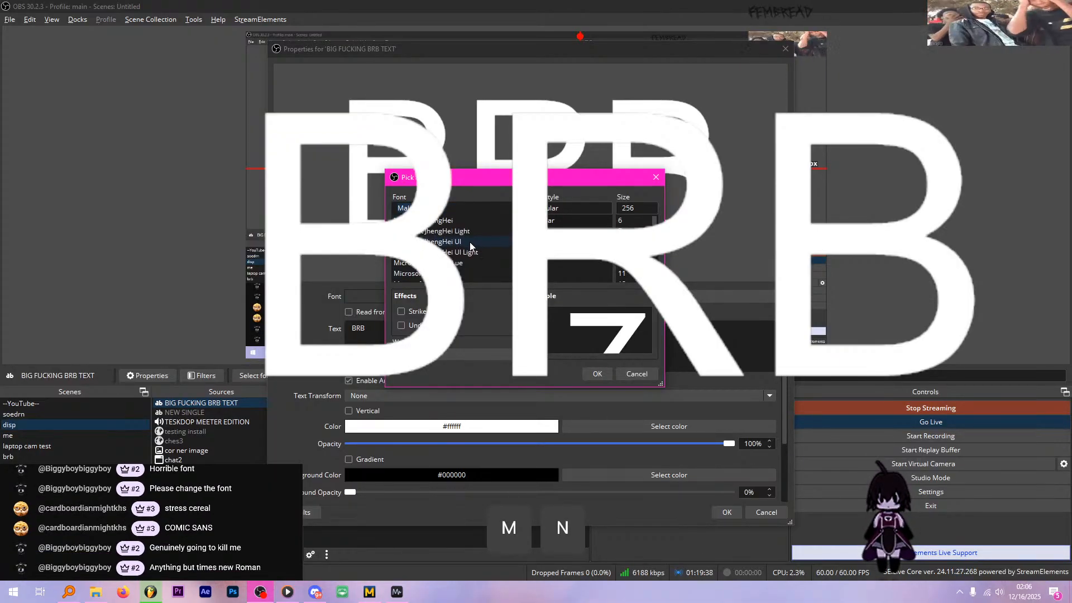
scroll(467, 243, "down", 5)
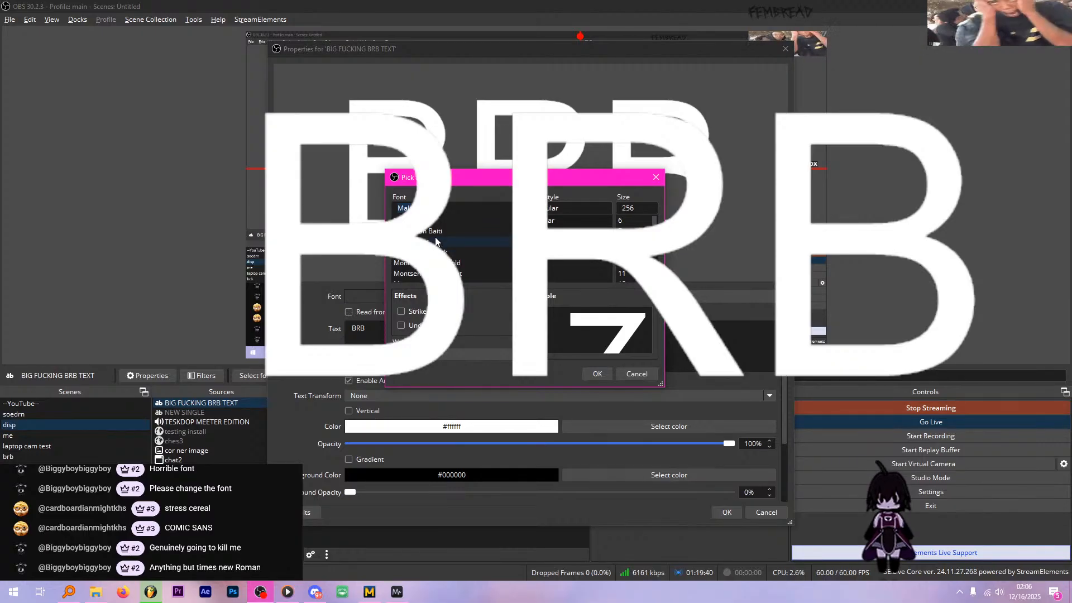
left_click(433, 224)
left_click(597, 373)
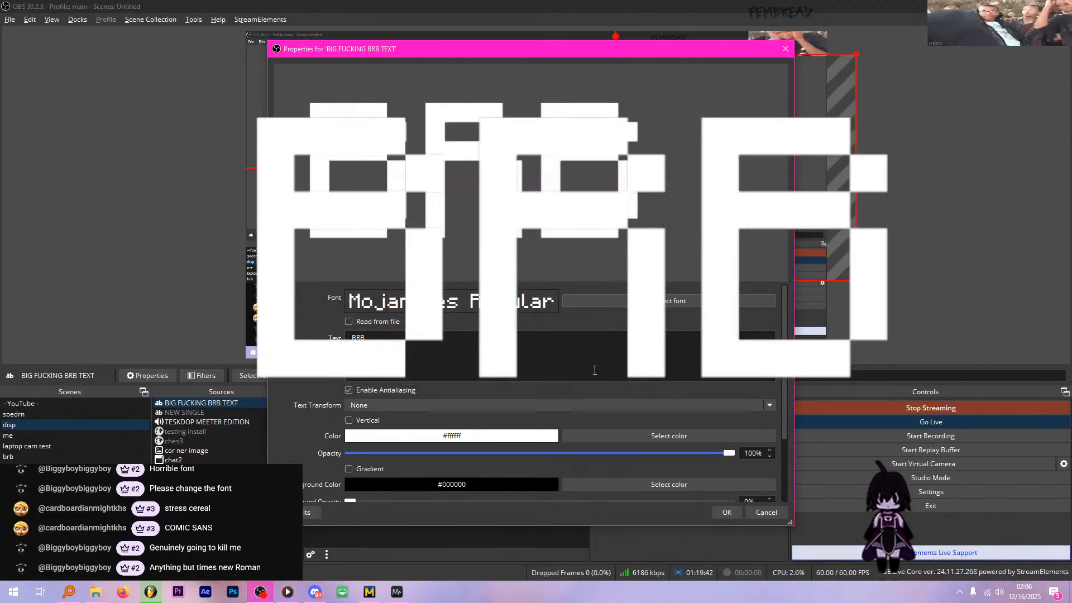
- Accept the BRB text properties and switch the stream to the brb scene
left_click(726, 512)
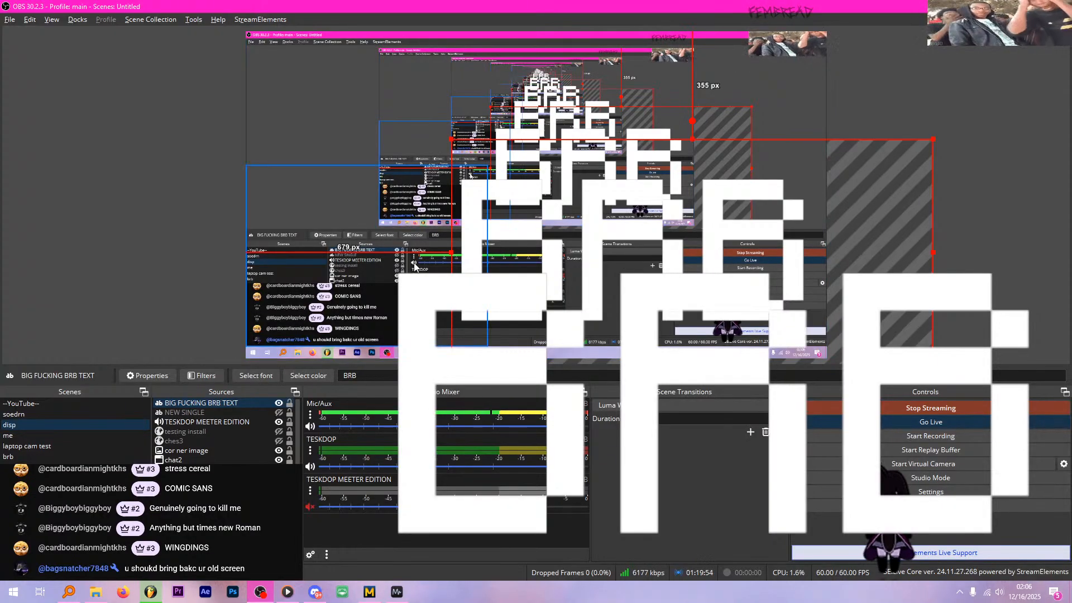
left_click(74, 456)
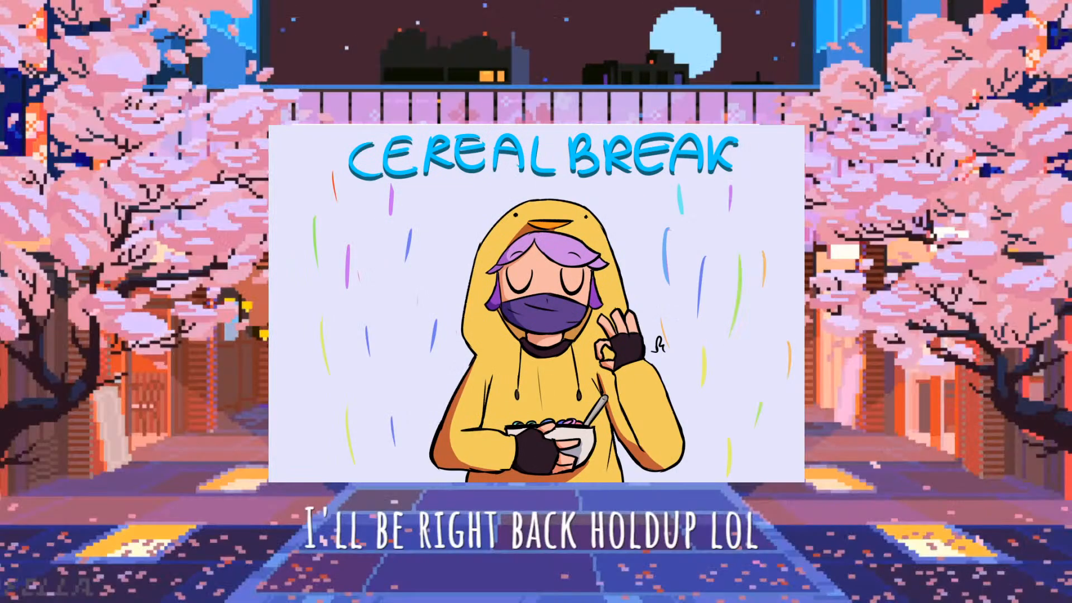
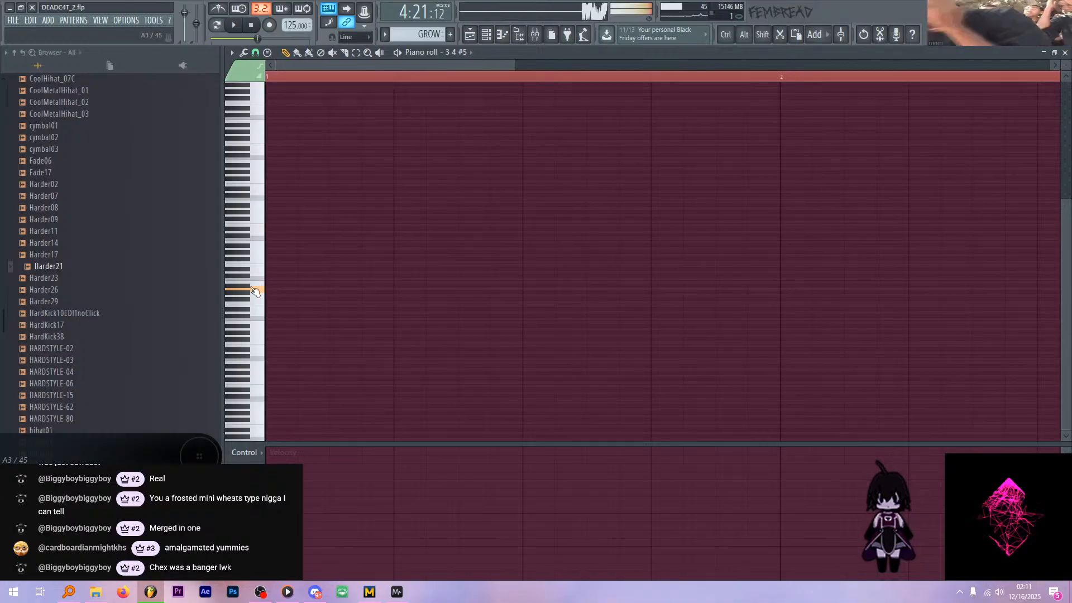
- In FL Studio's piano roll for 3 4 #5, try two consecutive A#2 notes at the pattern start instead of A#3
left_click(268, 285)
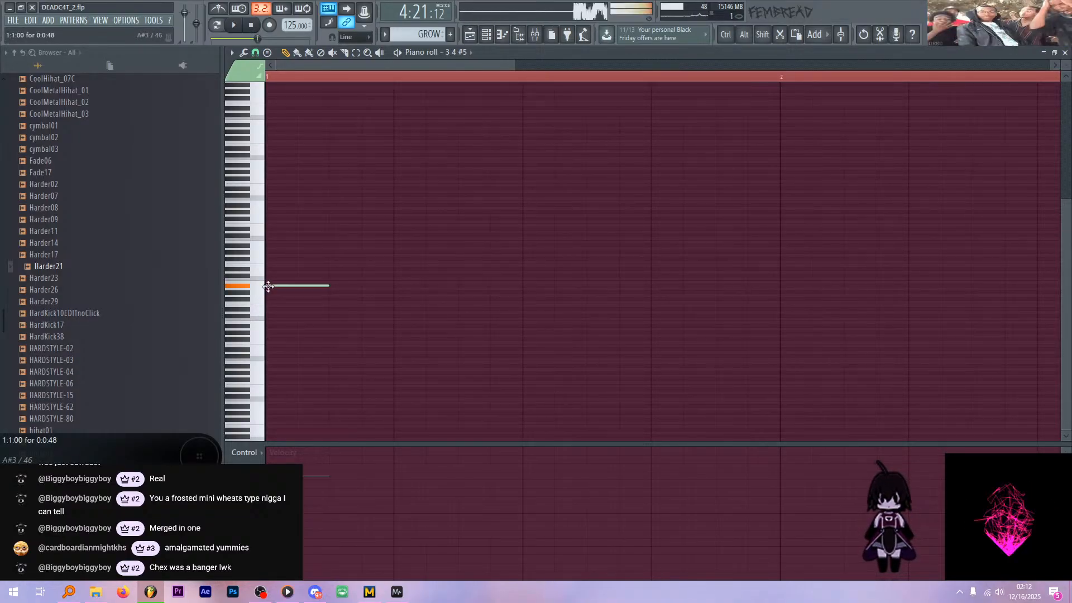
right_click(285, 286)
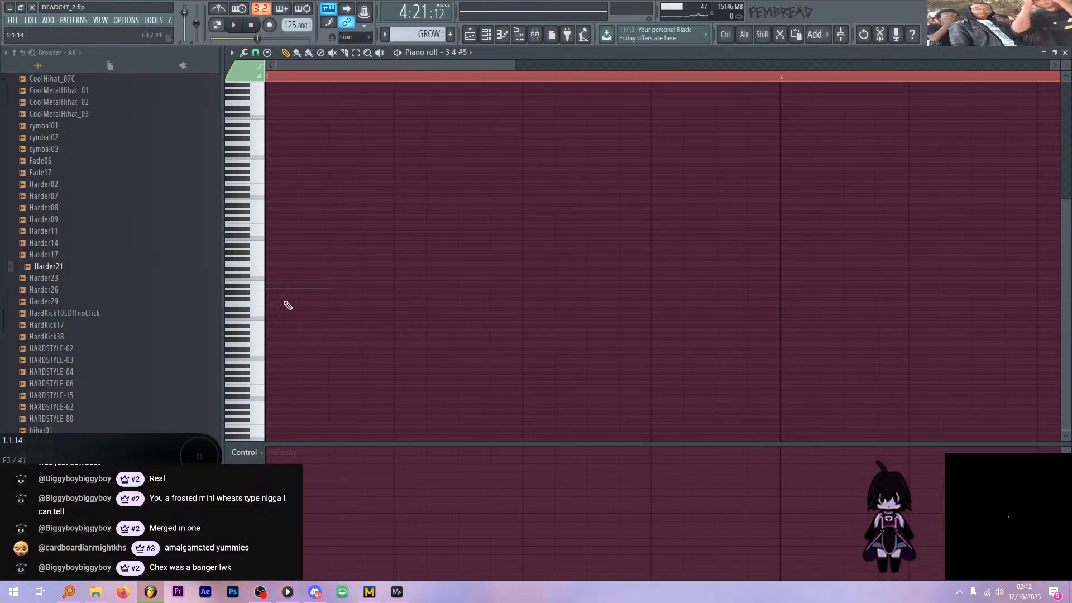
left_click(275, 326)
left_click(339, 326)
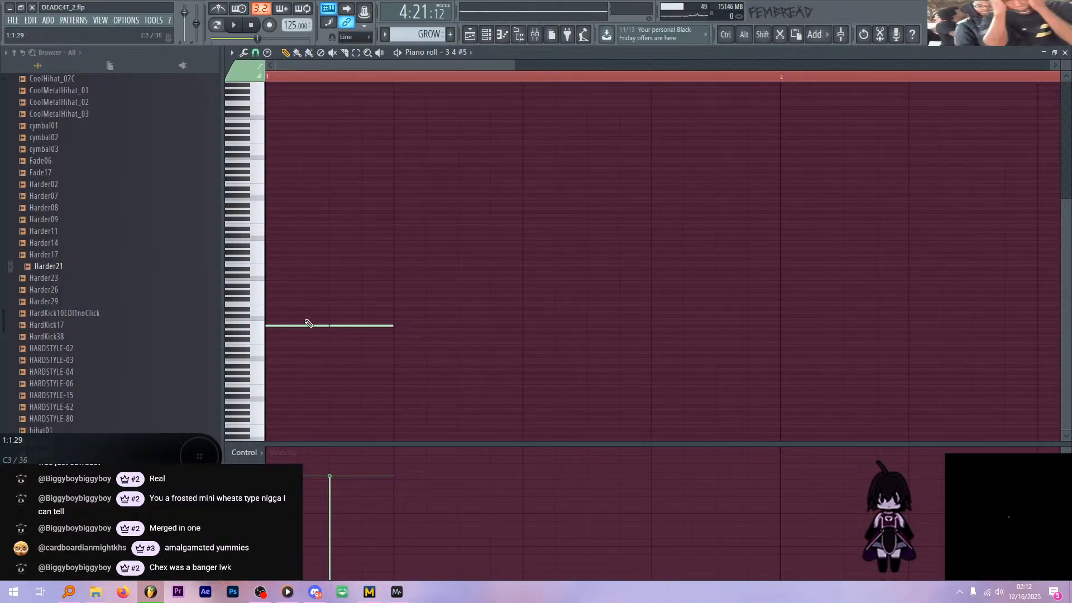
- Replace the A#2 notes with two consecutive A#3 notes at the start of the GROW pattern and return to the playlist
left_click(274, 286)
right_click(296, 326)
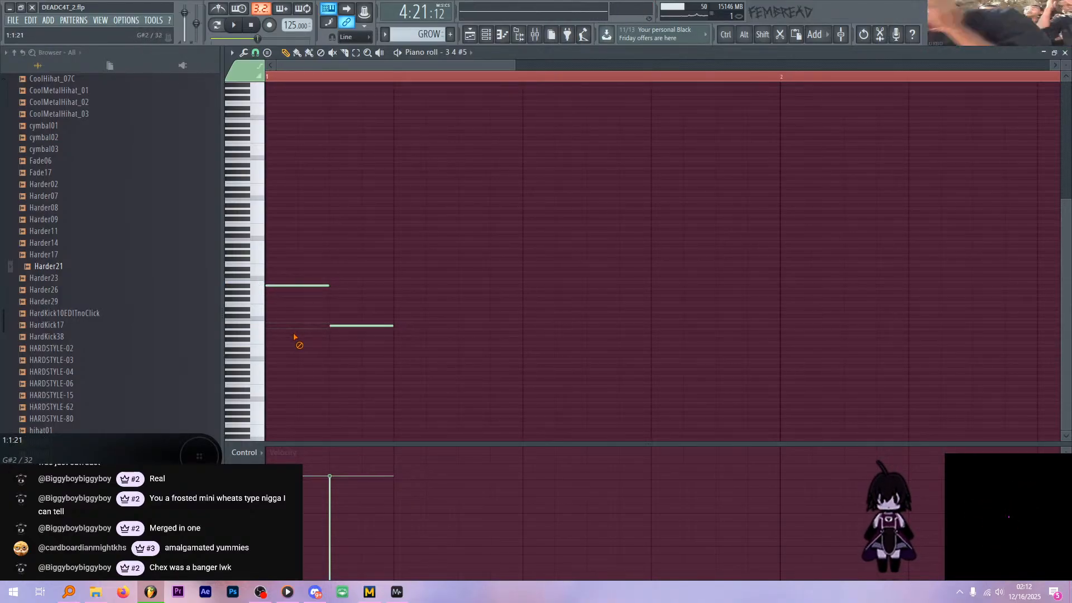
right_click(358, 326)
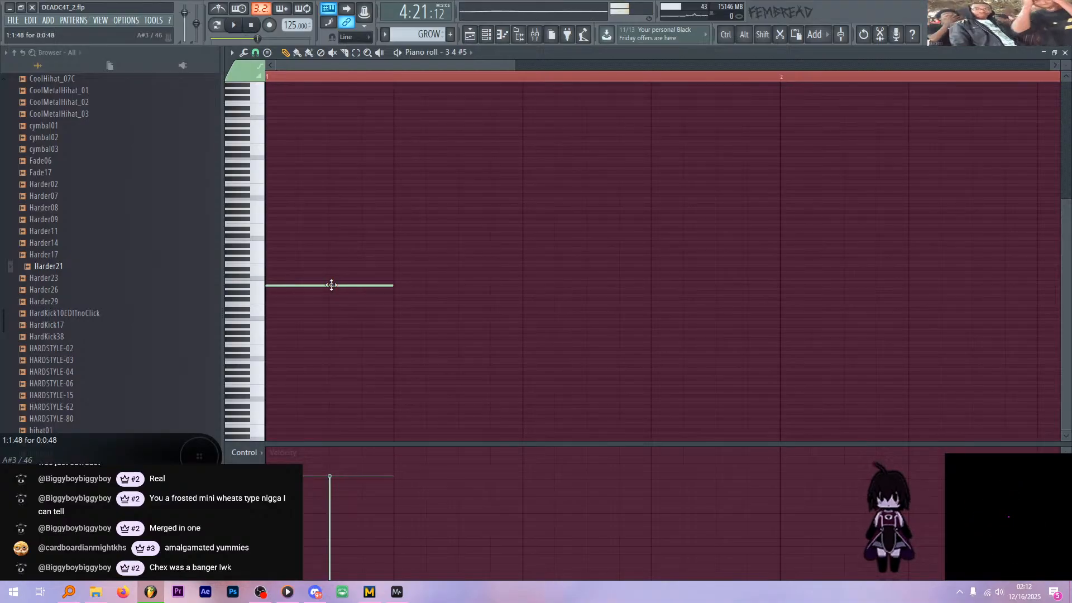
left_click(331, 285)
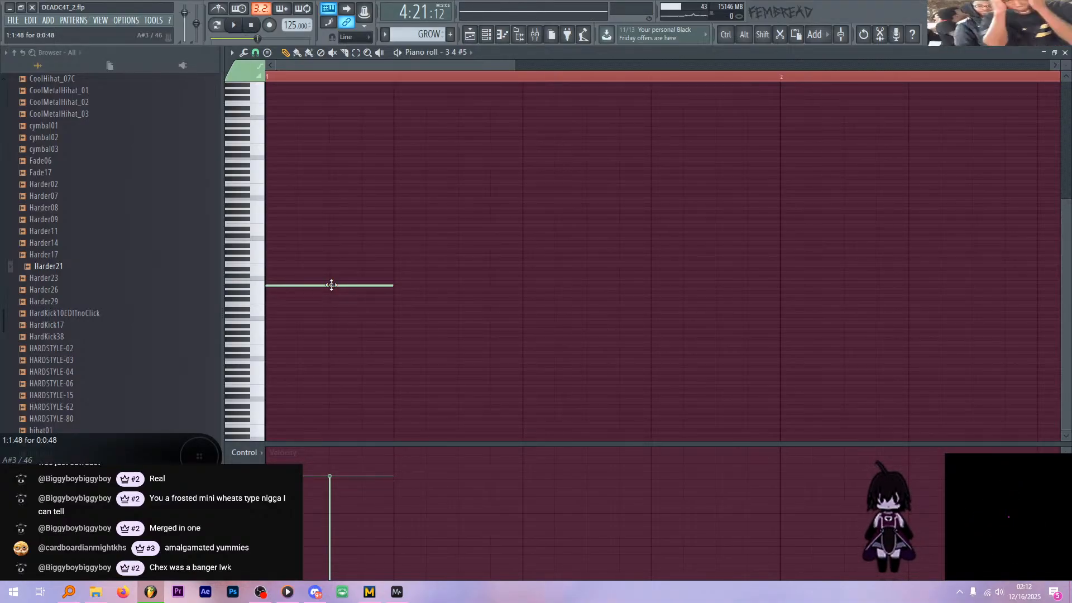
left_click(470, 34)
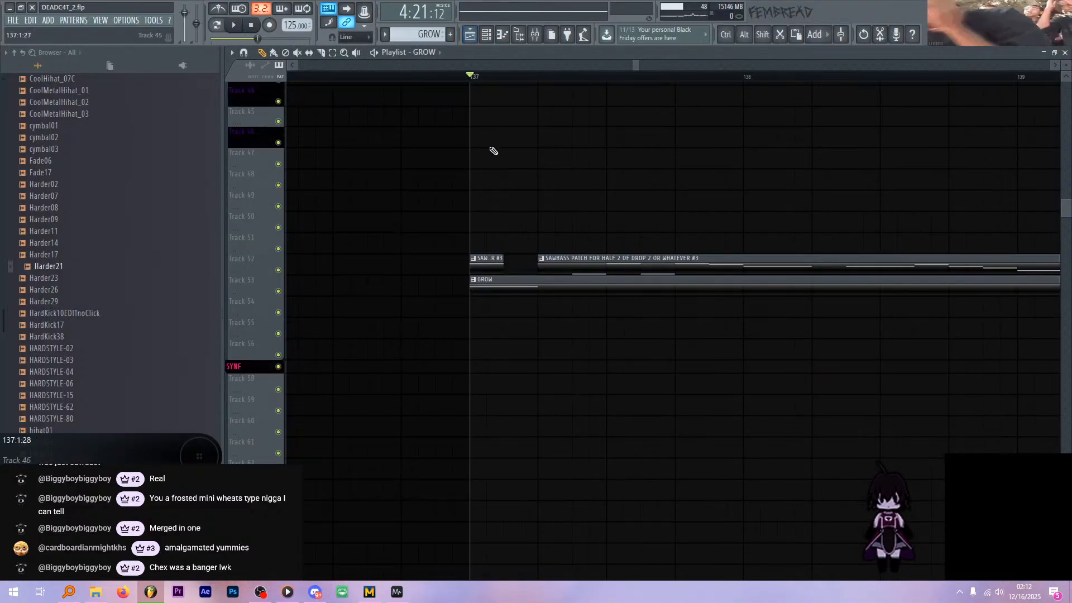
left_click(522, 262)
left_click(524, 259)
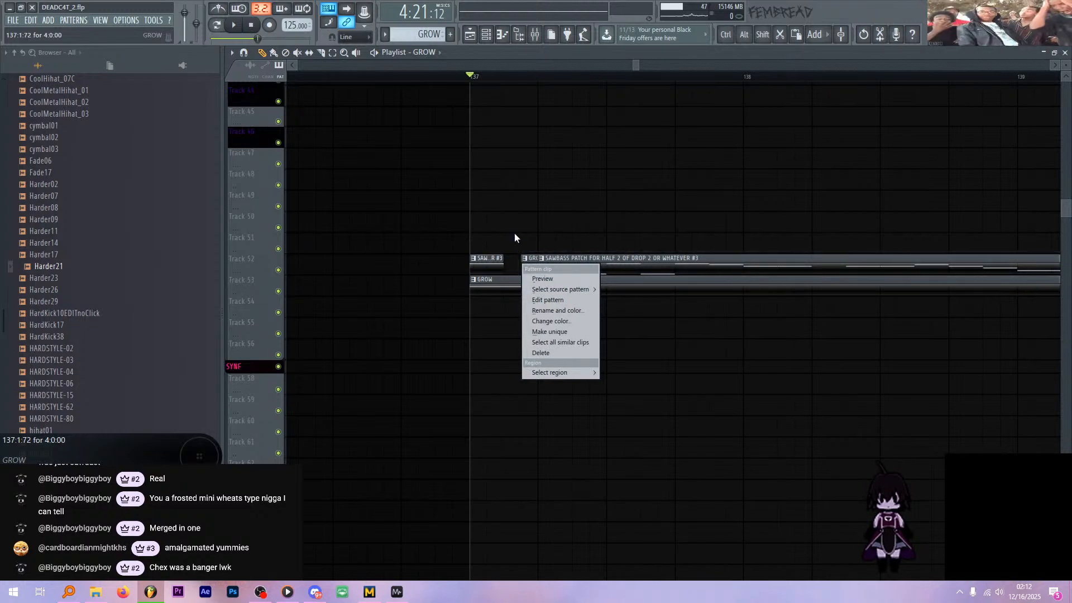
key("ctrl+z")
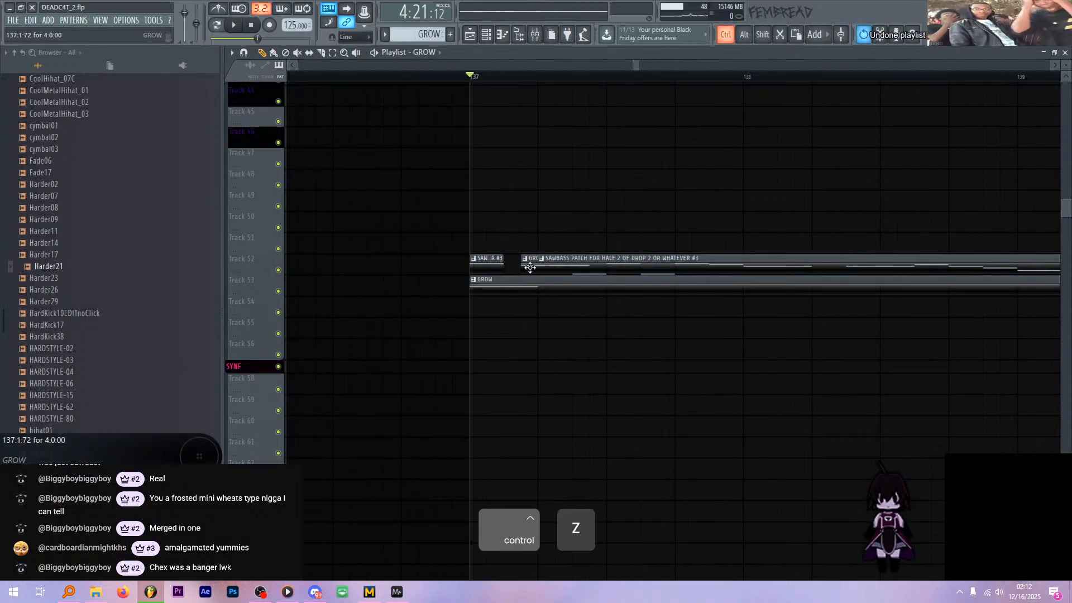
- In the GROW piano roll for 3 4 #5, shift both A#3 notes half a beat later and delete the second one
double_click(530, 268)
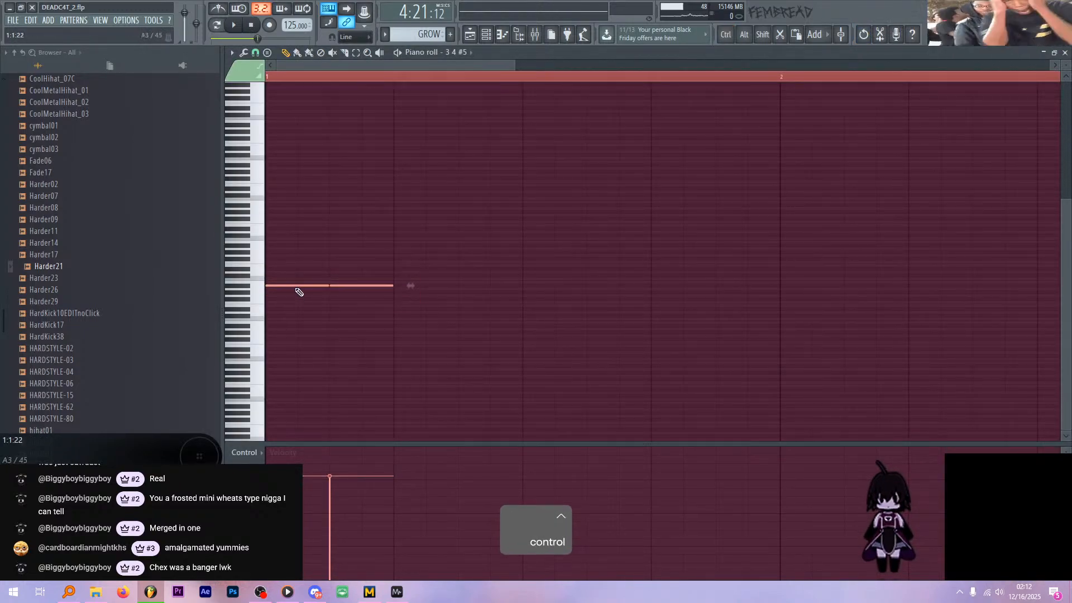
left_click_drag(299, 291, 357, 287)
key("space")
key("space")
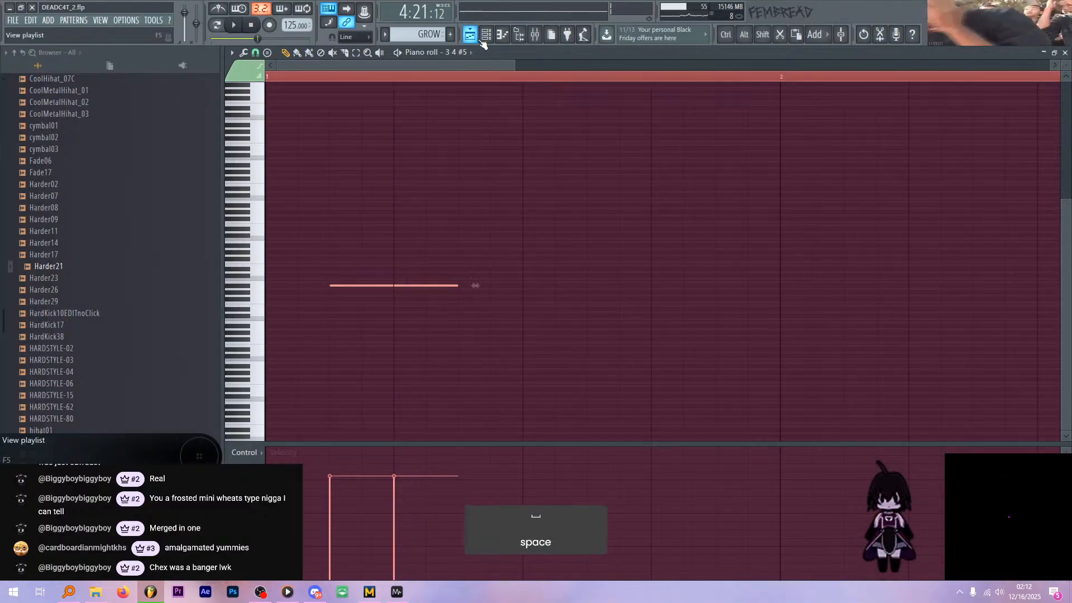
right_click(429, 286)
key("space")
key("space")
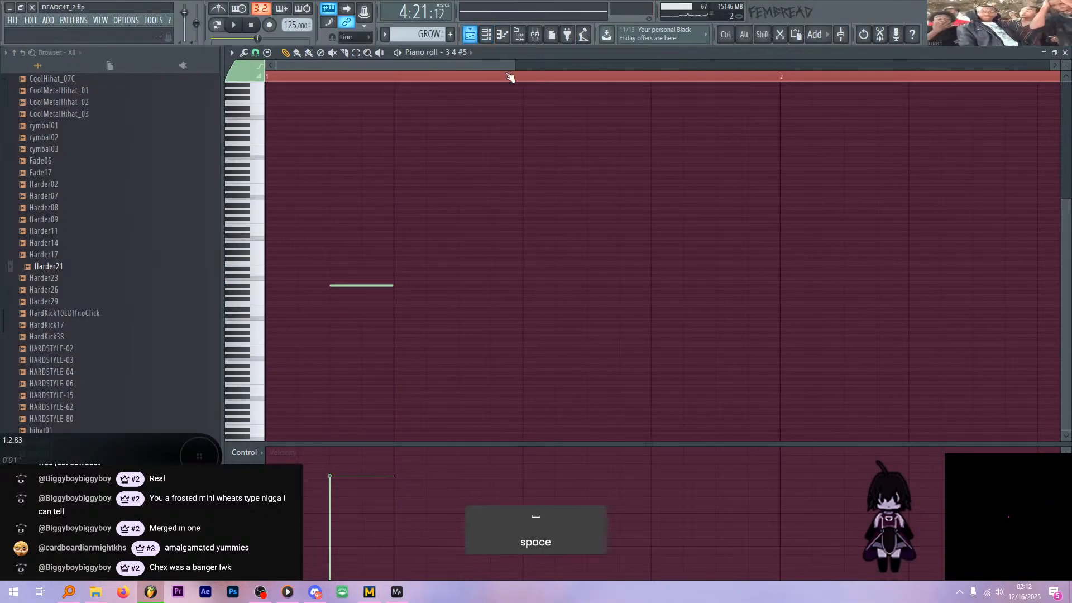
- Try the remaining A#3 note half a beat later, at beat 2, and audition it against the SAWBASS clips in the playlist
scroll(598, 189, "down", 2, "ctrl")
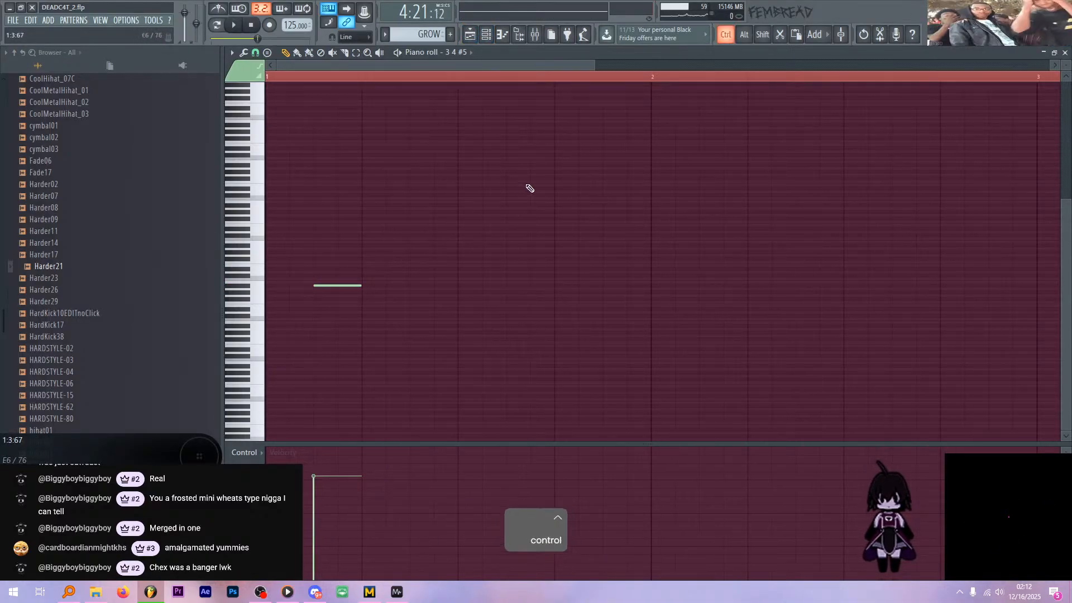
scroll(343, 279, "up", 2, "ctrl")
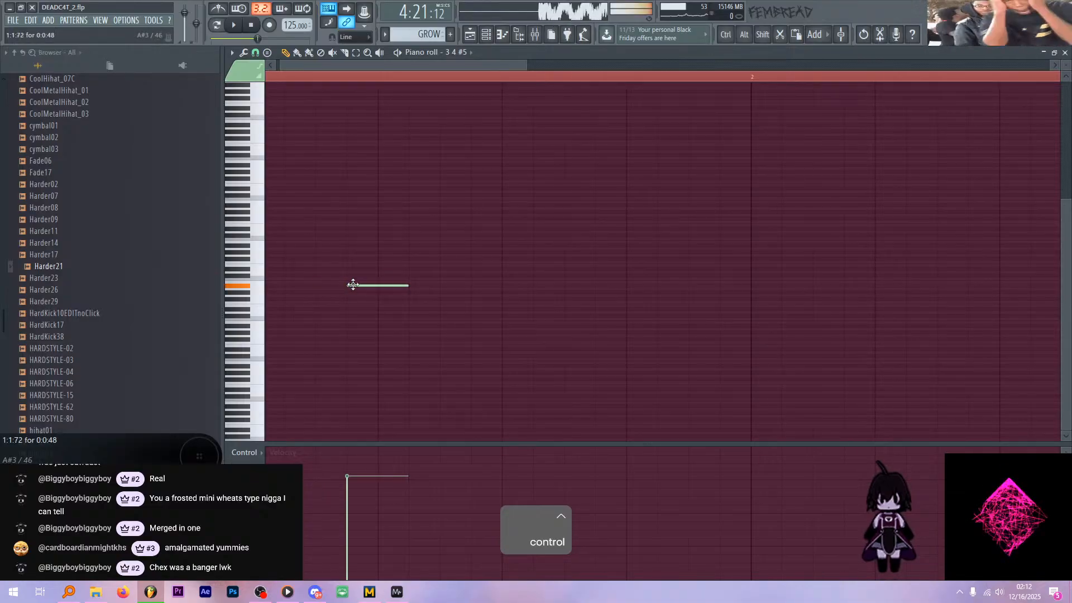
key("F5")
key("space")
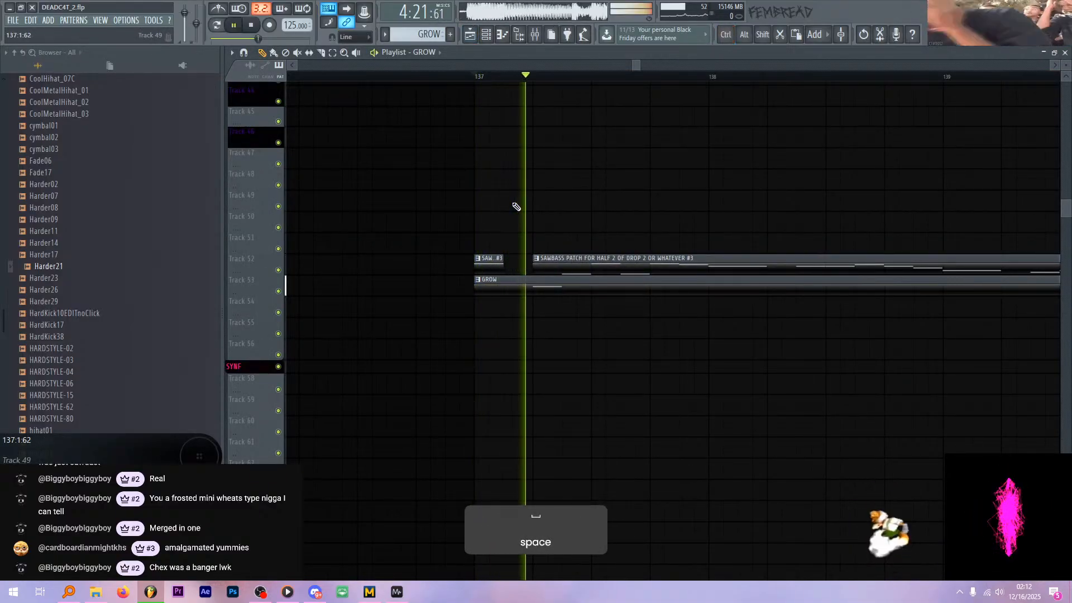
key("space")
scroll(548, 241, "down", 3, "ctrl")
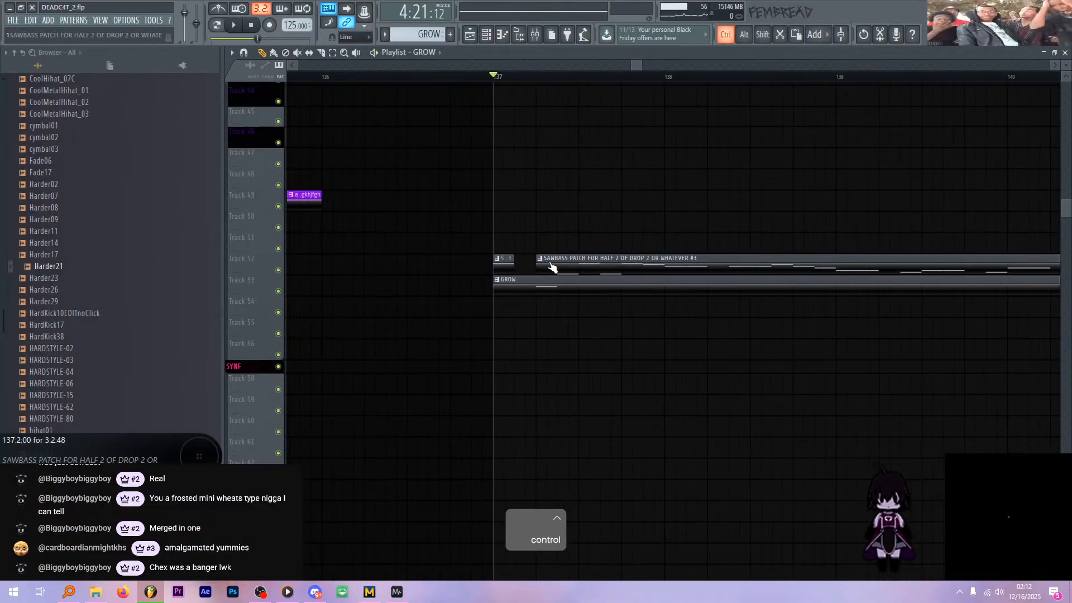
scroll(515, 271, "up", 2, "ctrl")
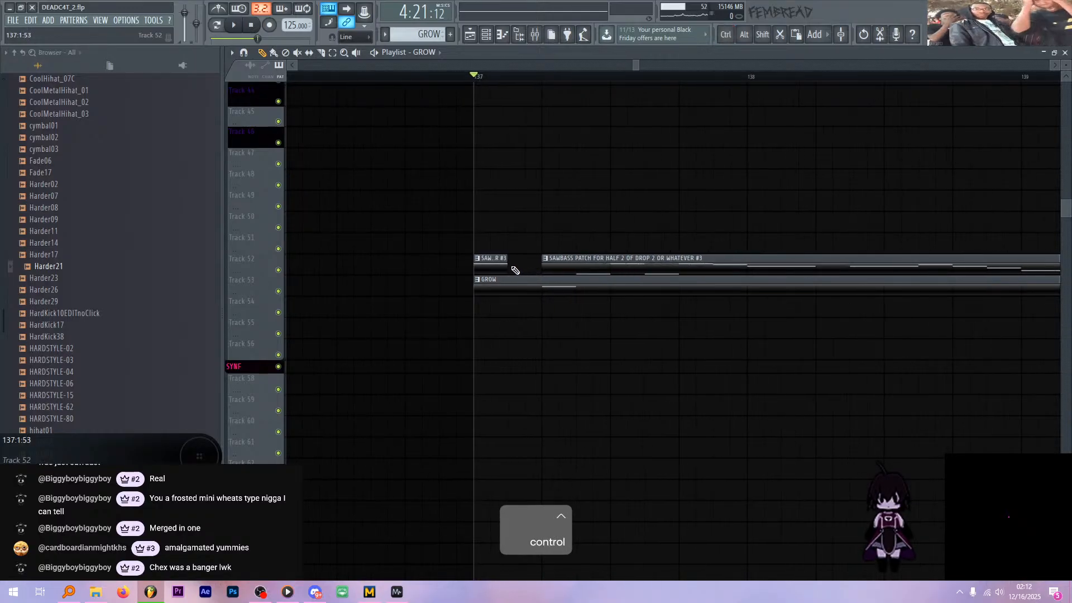
left_click(514, 270)
key("space")
key("space")
scroll(539, 304, "down", 5)
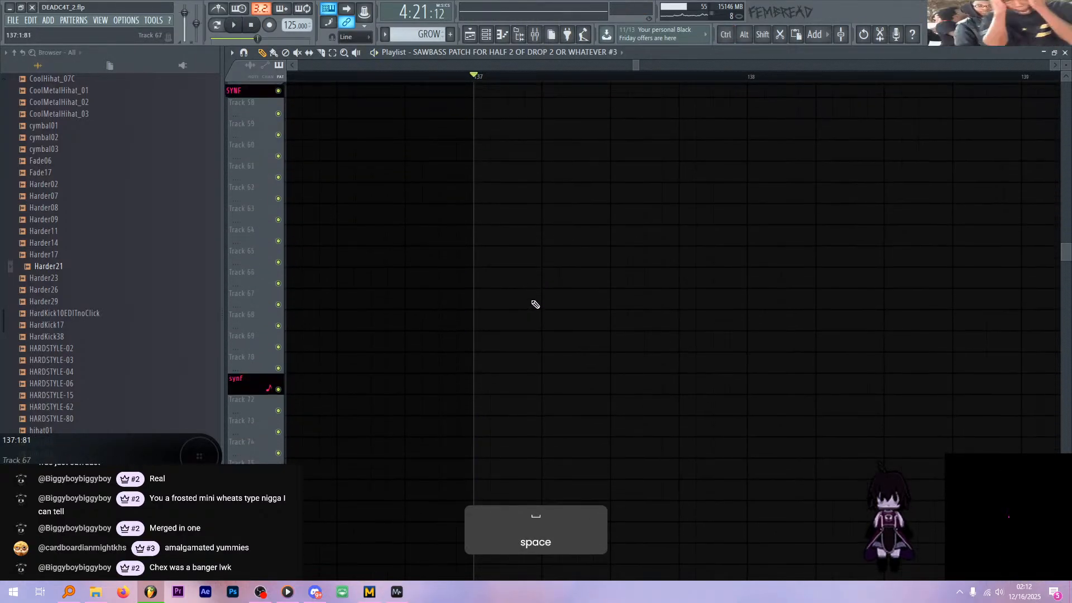
scroll(536, 304, "up", 4)
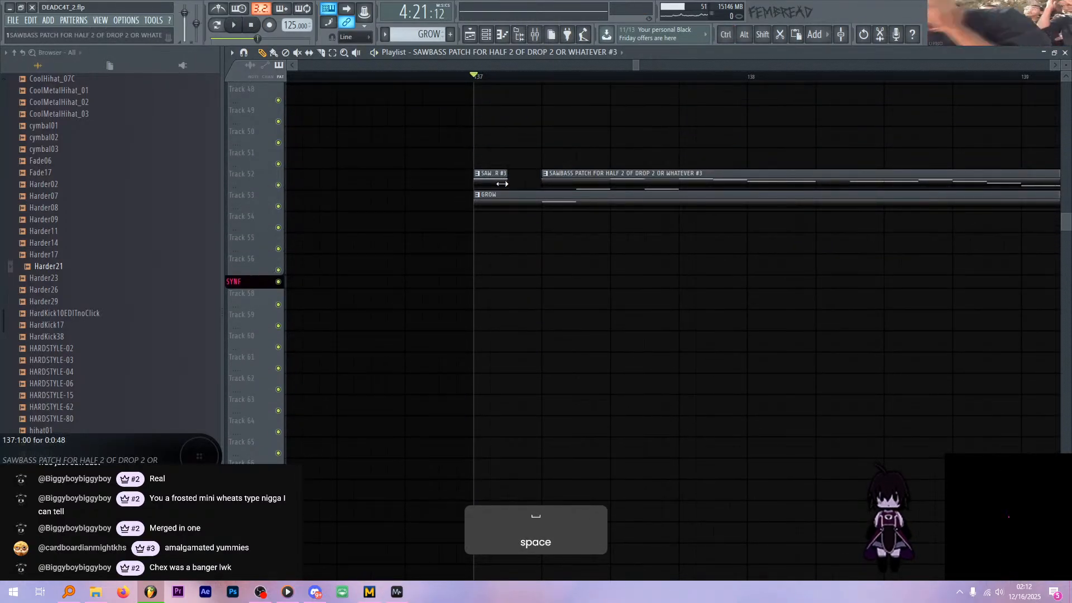
- Move the GROW pattern's A#3 note half a beat earlier, to the middle of the first beat, and audition it
double_click(522, 201)
left_click_drag(416, 287, 354, 282)
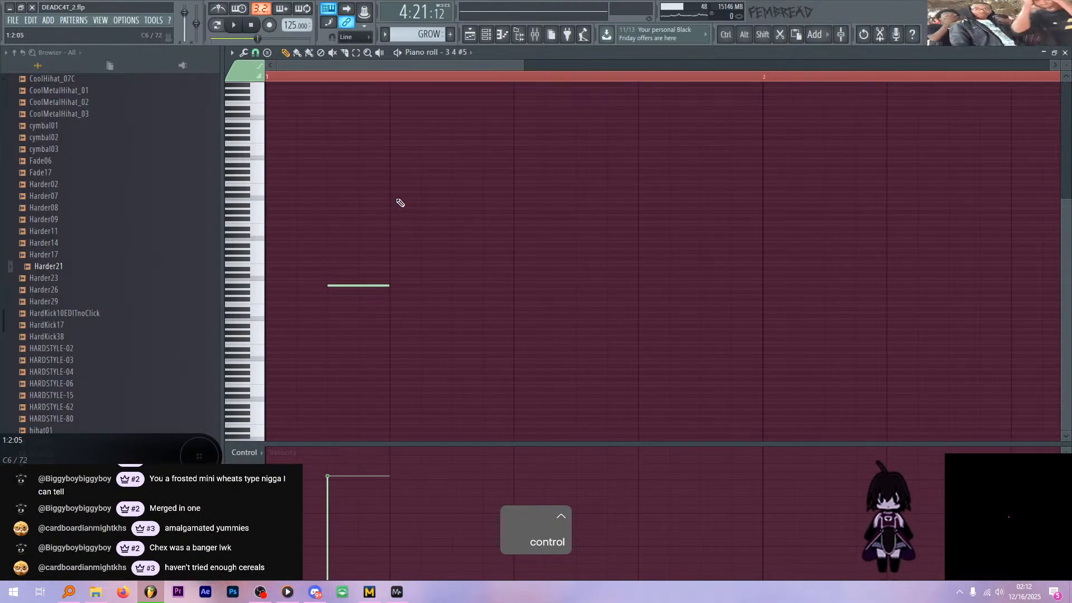
key("space")
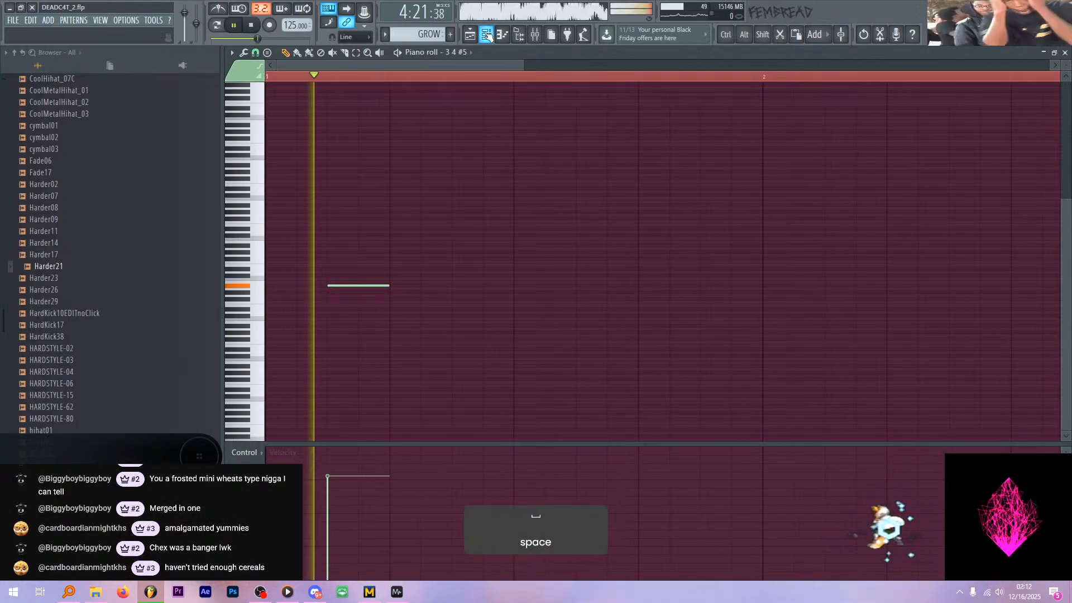
key("space")
- Bring up the channel rack and mixer, select the empty Insert 29, and look through the mixer tracks
left_click(487, 35)
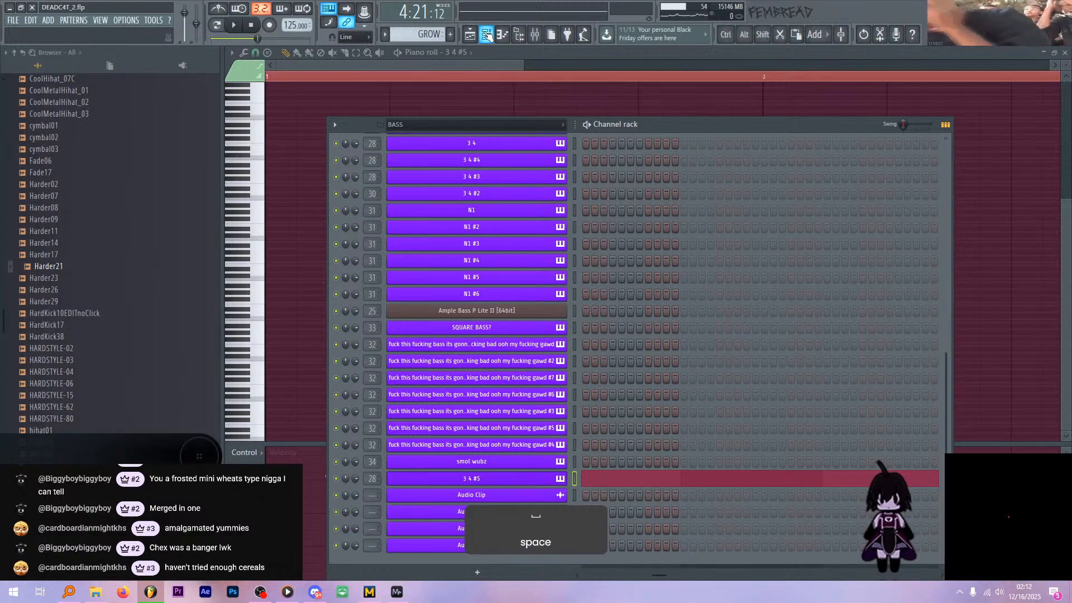
left_click_drag(665, 123, 668, 100)
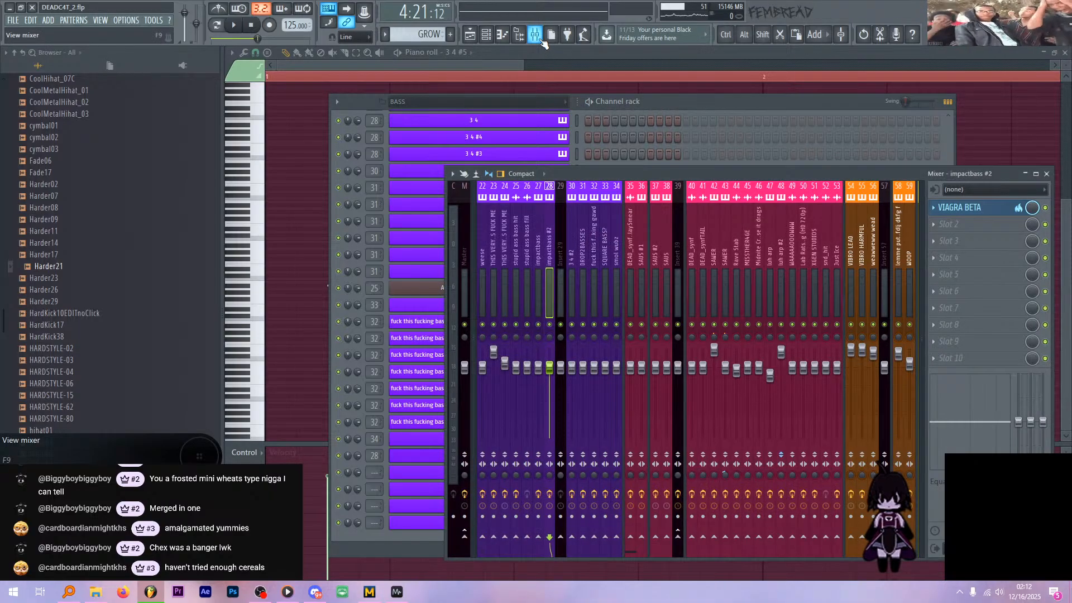
left_click(535, 35)
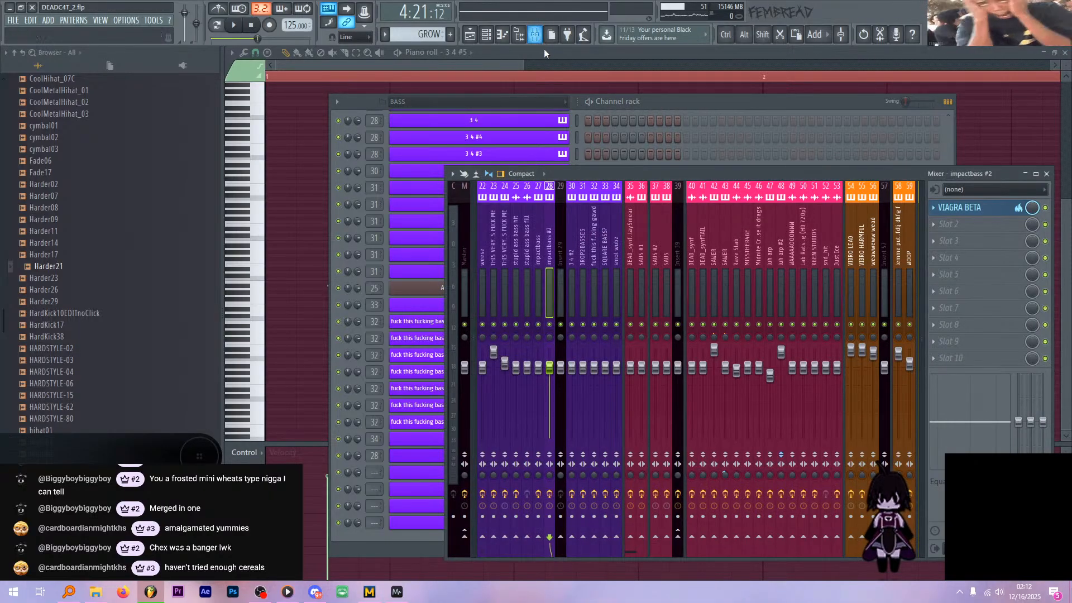
left_click(558, 249)
scroll(592, 240, "down", 5)
scroll(678, 228, "down", 6)
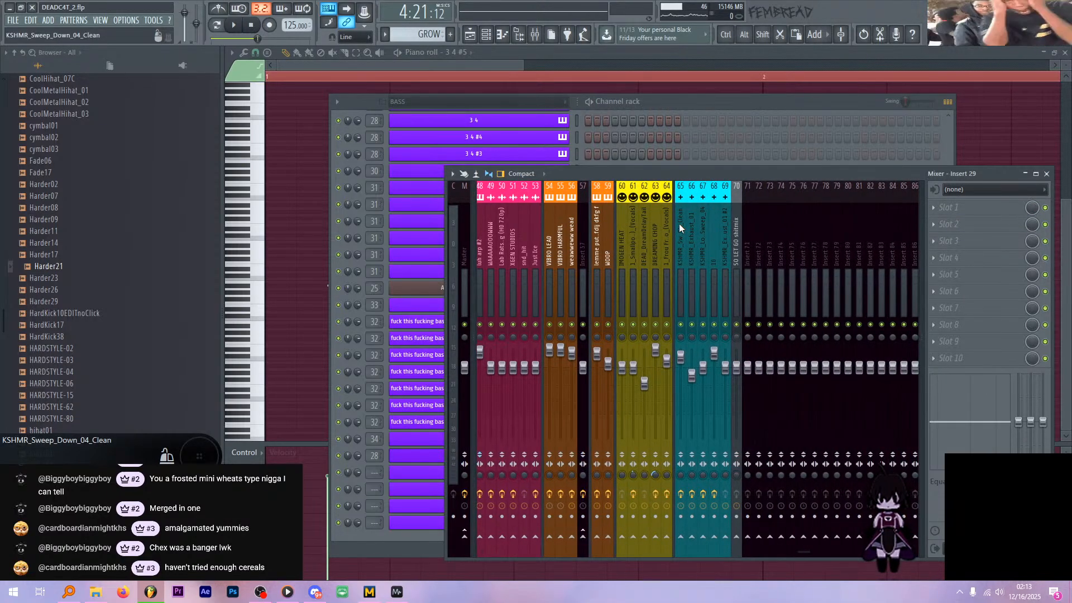
scroll(679, 227, "up", 10)
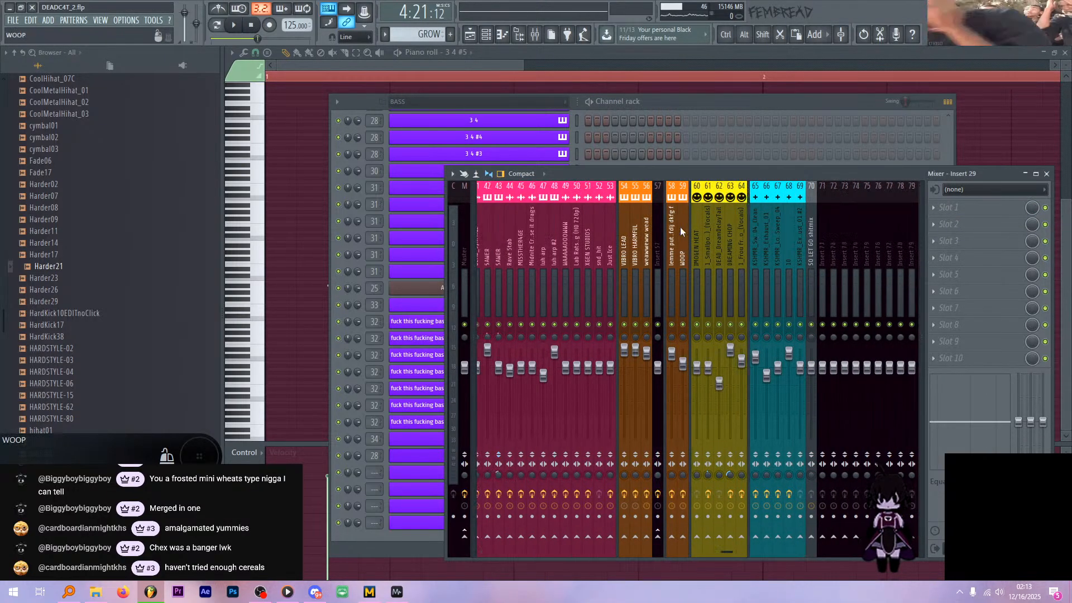
- Clone the 3 4 #5 Serum channel and close the clone's plugin window
left_click(356, 102)
key("alt+c")
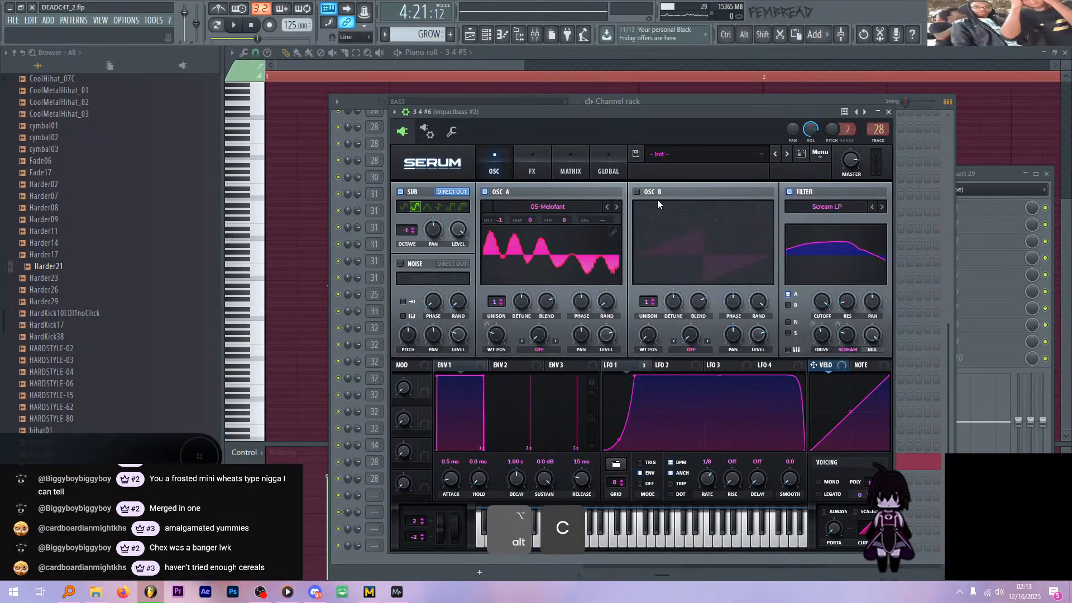
left_click(888, 112)
left_click_drag(749, 96, 742, 74)
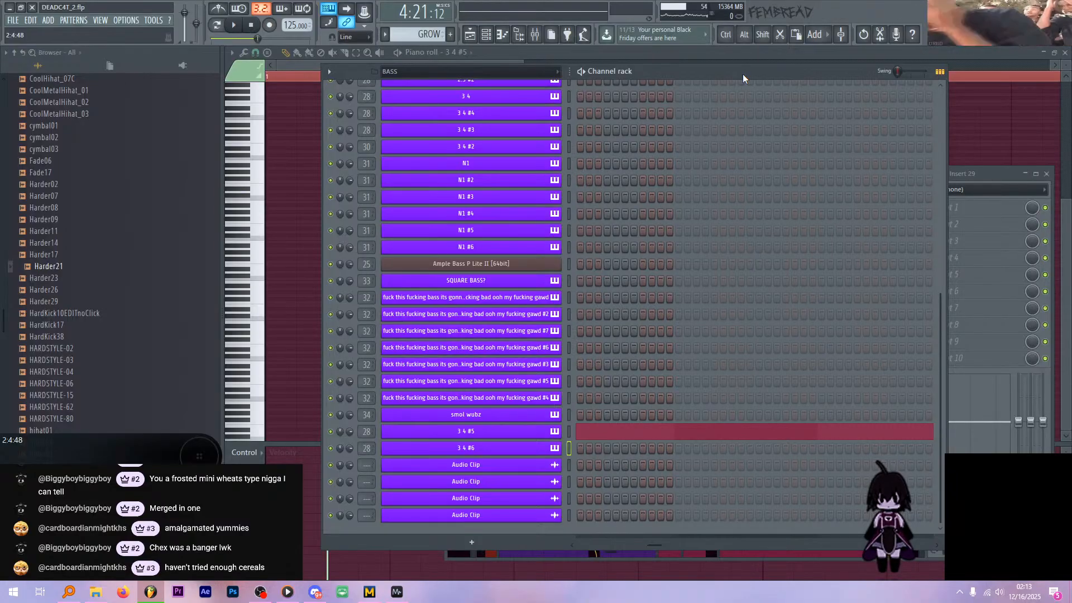
- Add a half-beat A#3 note at beat 2 in the 3 4 #6 piano roll, directly after the 3 4 #5 note
left_click(555, 448)
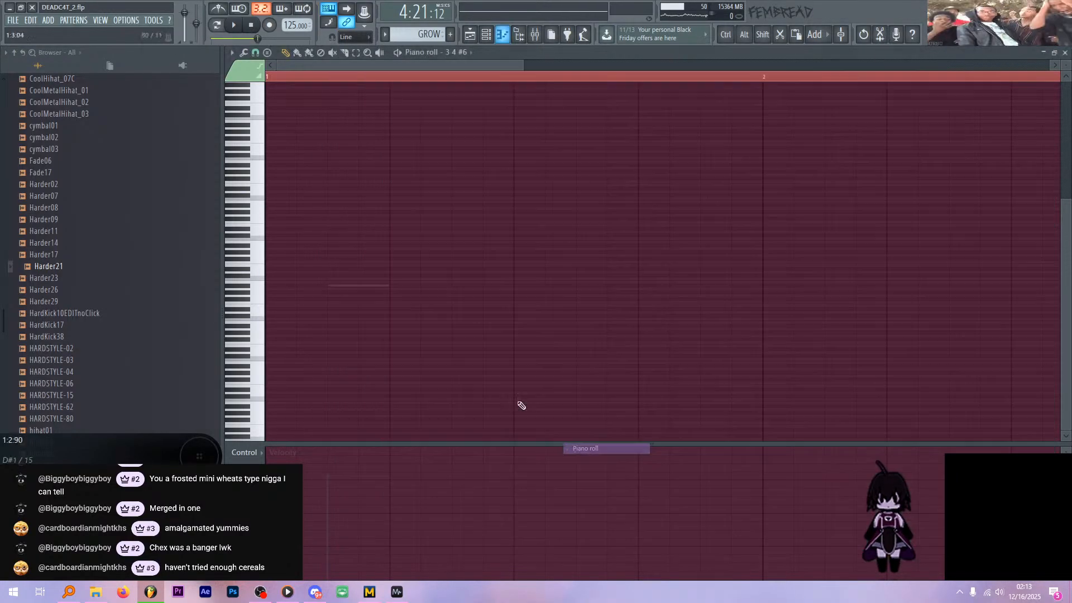
key("space")
key("space")
left_click(401, 285)
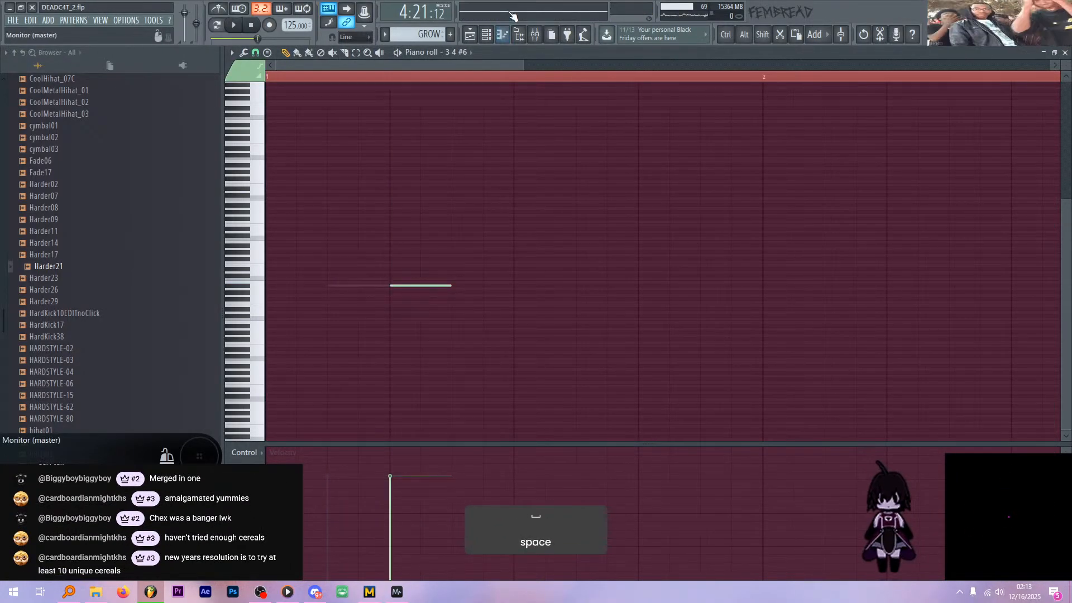
- Open the 3 4 #6 Serum plugin to audition its sound, close it, and briefly run playback
left_click(487, 35)
left_click(501, 444)
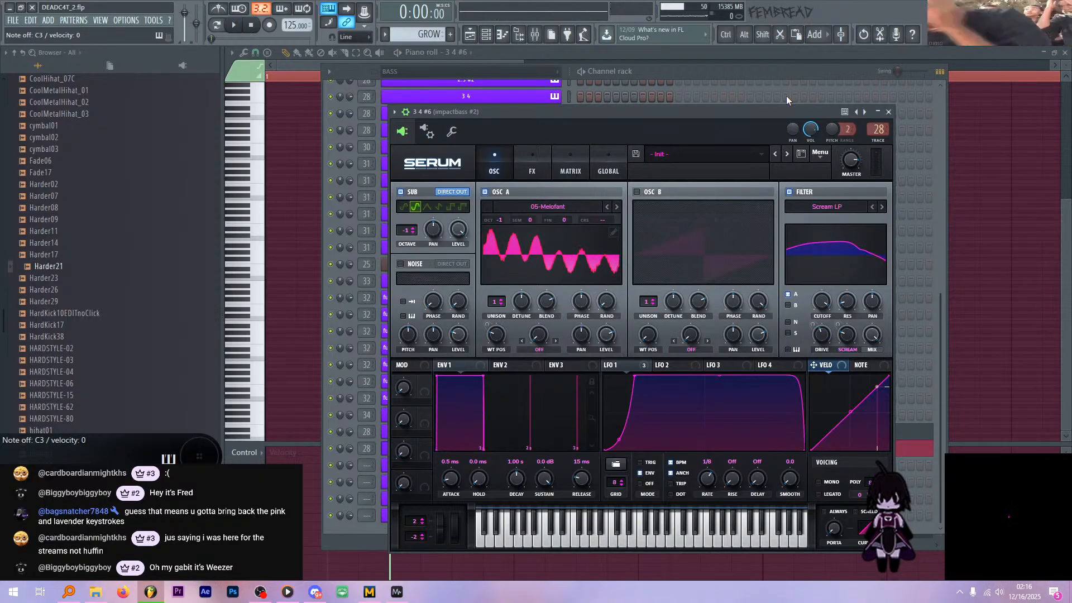
left_click(888, 111)
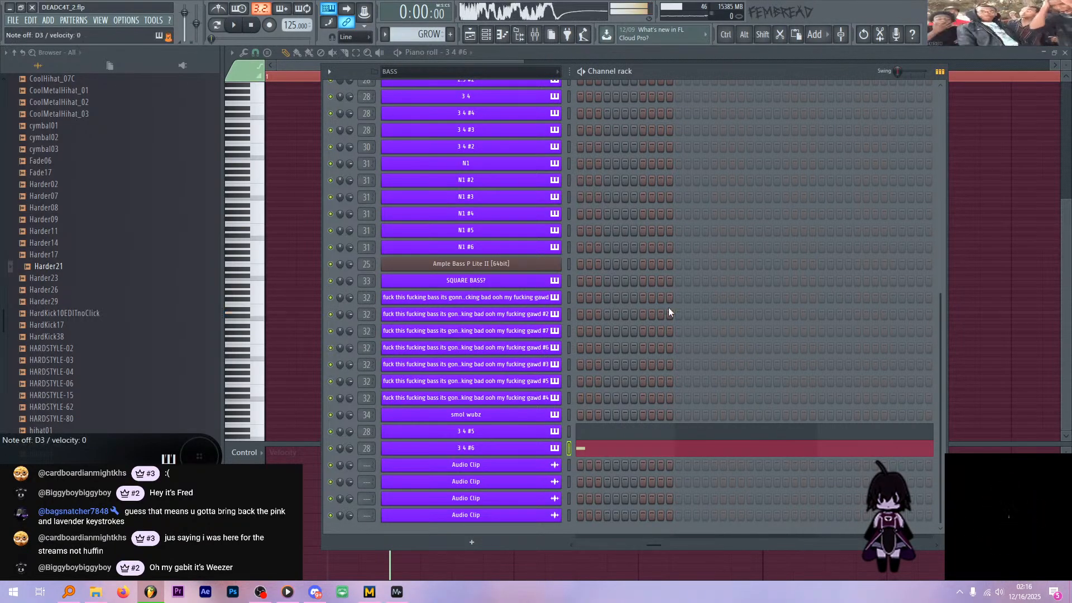
key("space")
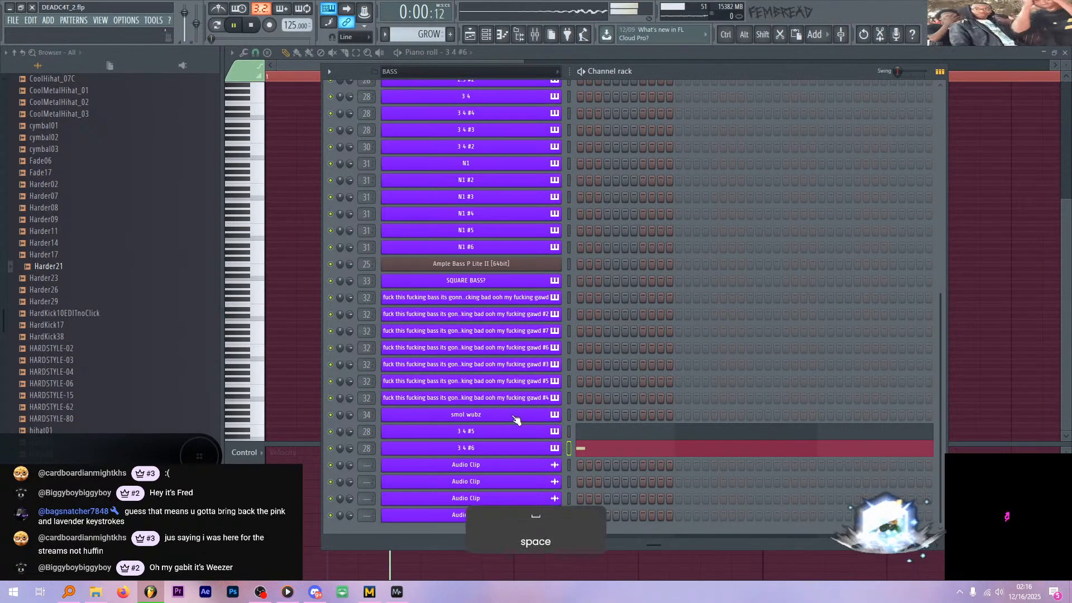
key("space")
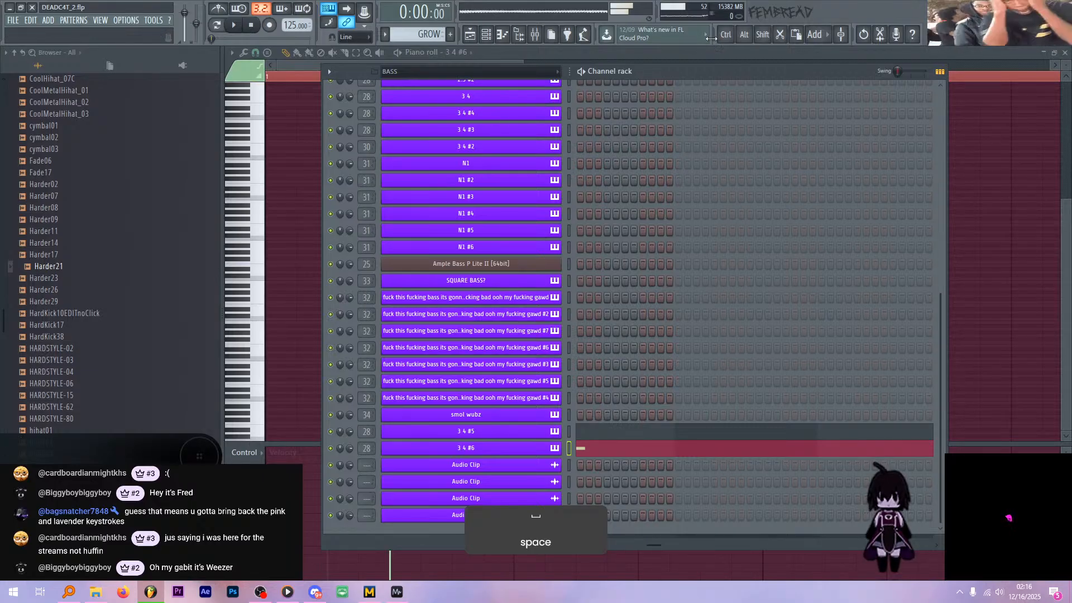
- Close the channel rack, turn off typing-keyboard note input, and play the song
left_click(486, 35)
left_click(329, 9)
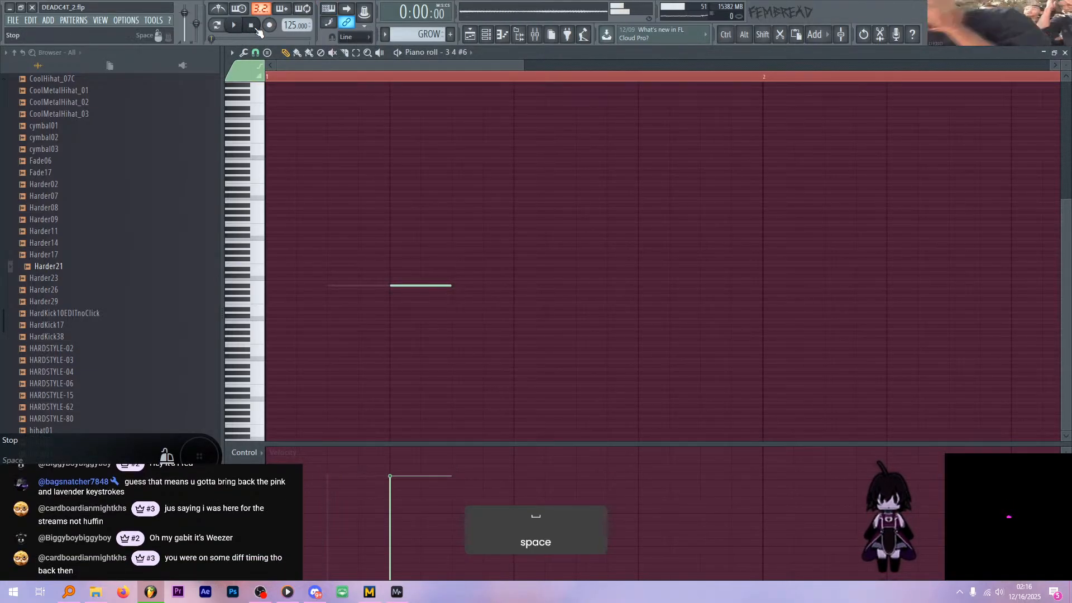
key("space")
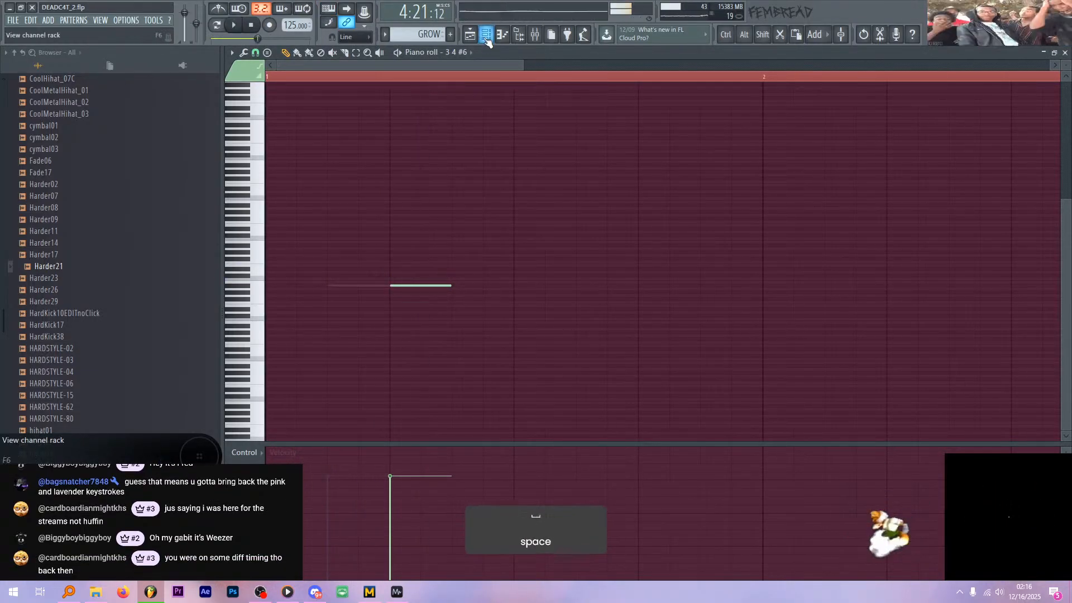
- Reopen Serum on the 3 4 #6 channel and set oscillator A's wavetable position to about 114
left_click(487, 36)
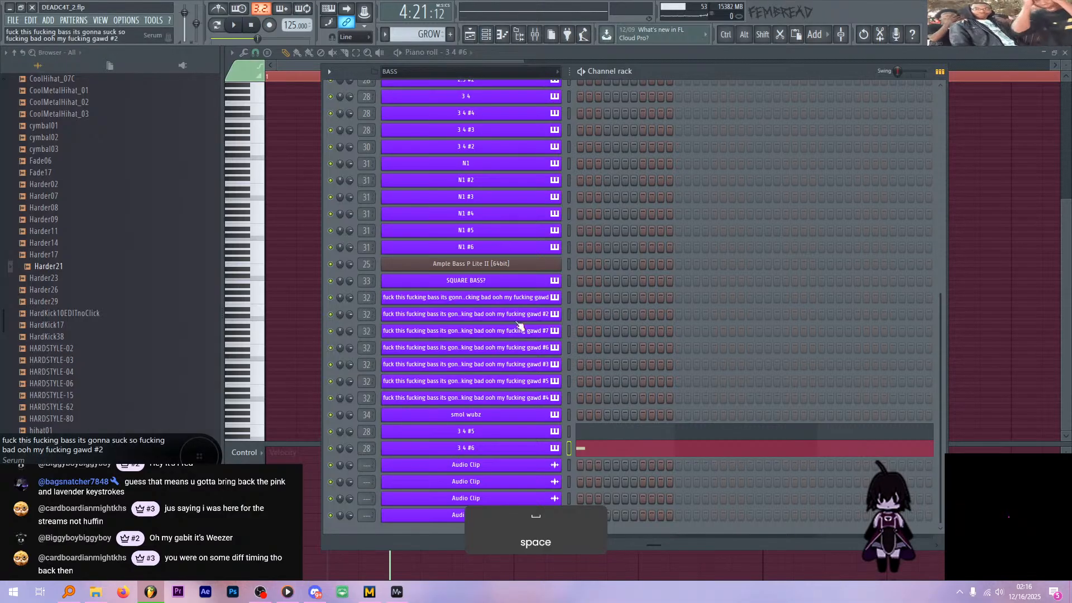
left_click(515, 452)
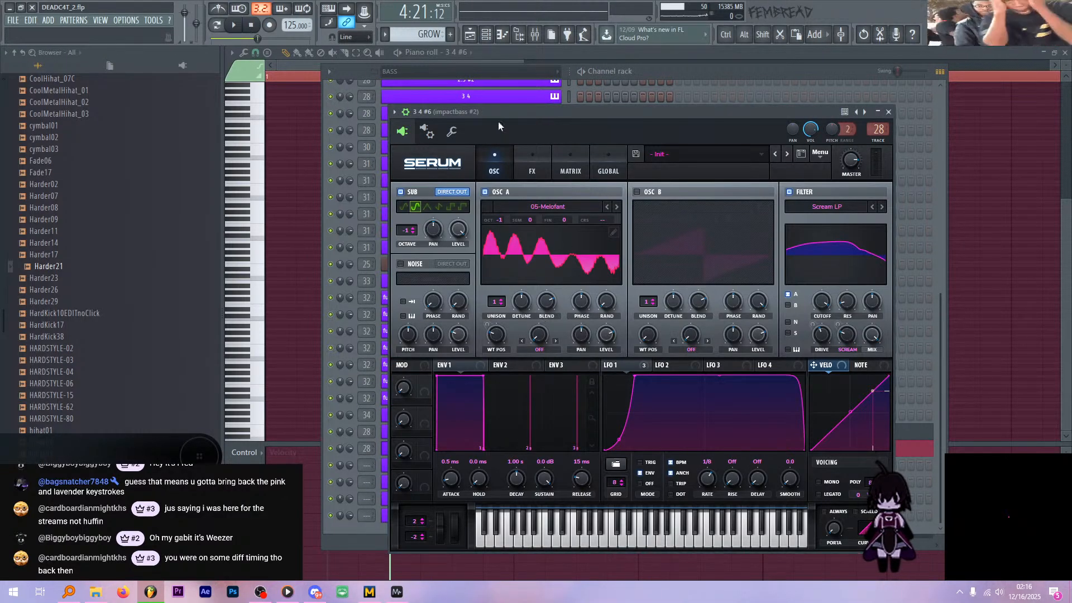
left_click_drag(505, 109, 498, 95)
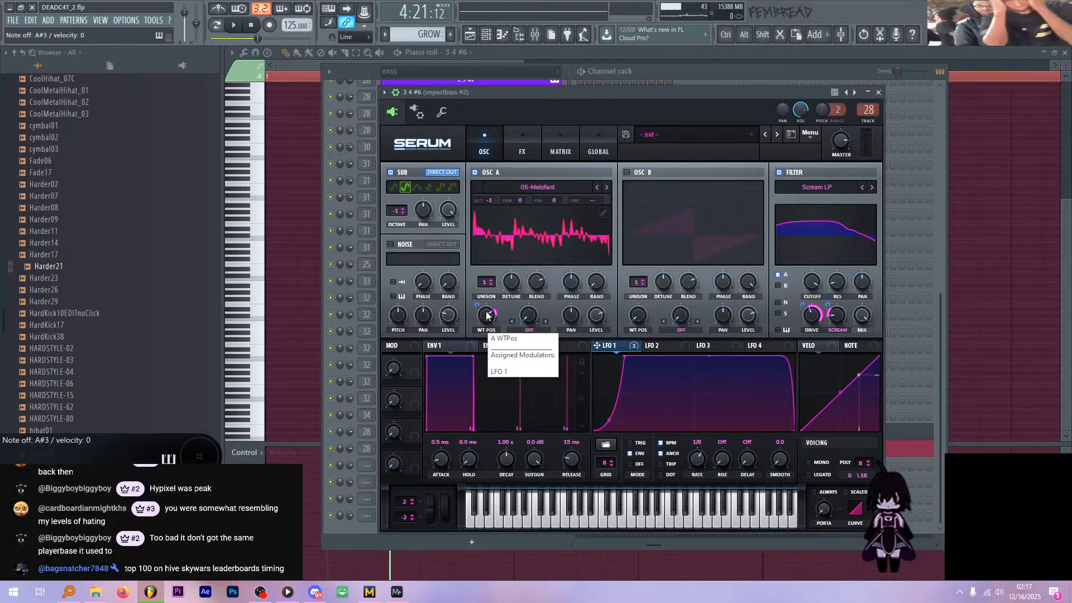
mouse_move(487, 313)
left_mouse_down()
mouse_move(484, 329)
mouse_move(478, 304)
left_mouse_up()
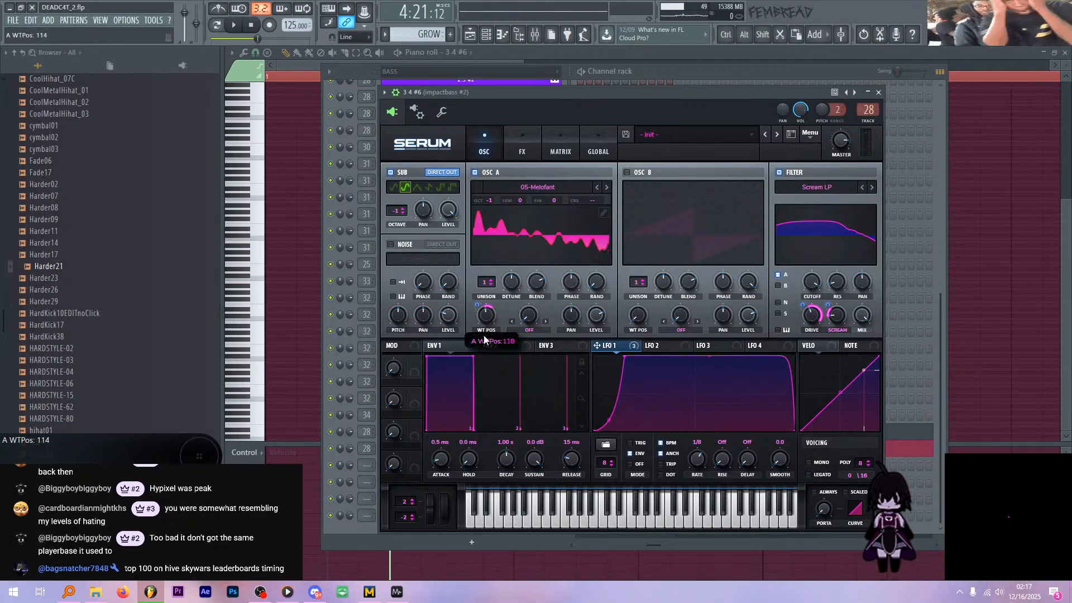
- Audition the edited 3 4 #6 bass from bar 137 and return to the playlist during playback
key("space")
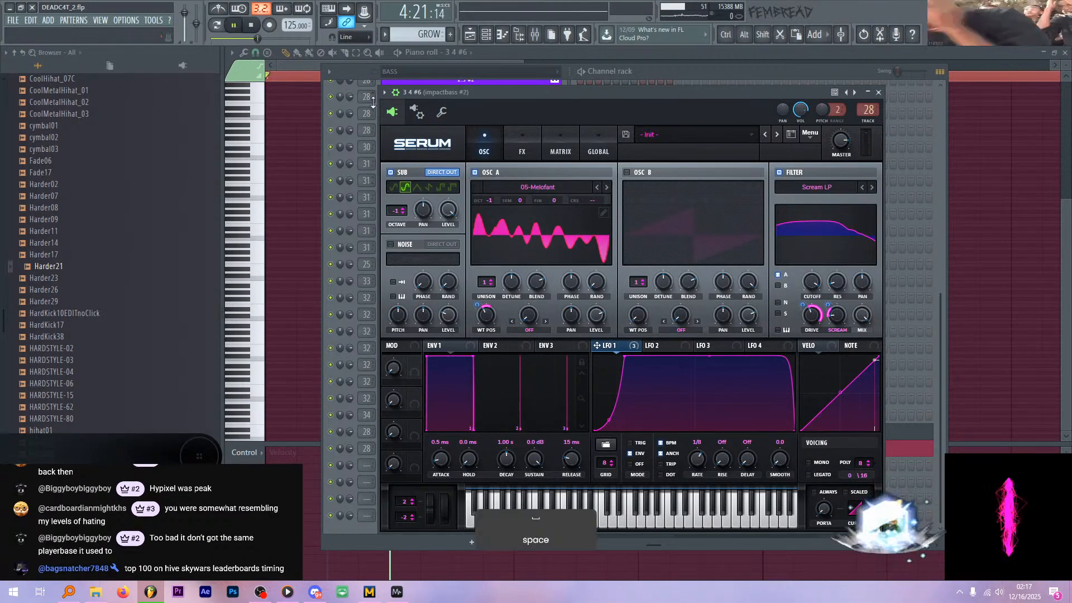
key("space")
key("space")
left_click(470, 36)
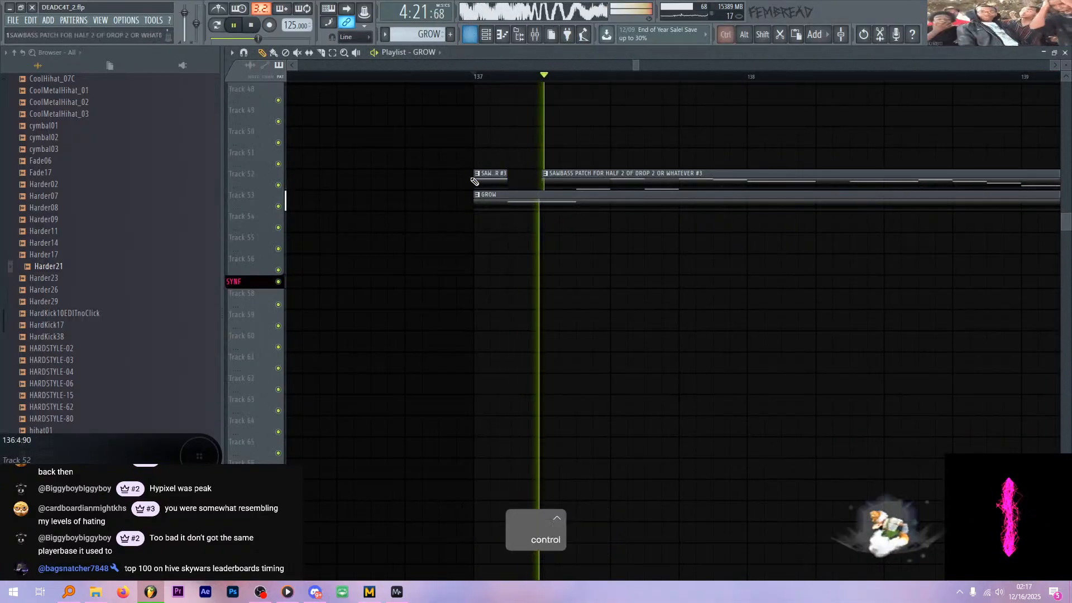
- Play the SAWBASS and GROW clips from bar 137, restarting playback once, and stop
scroll(475, 183, "down", 2)
scroll(578, 263, "up", 2)
key("space")
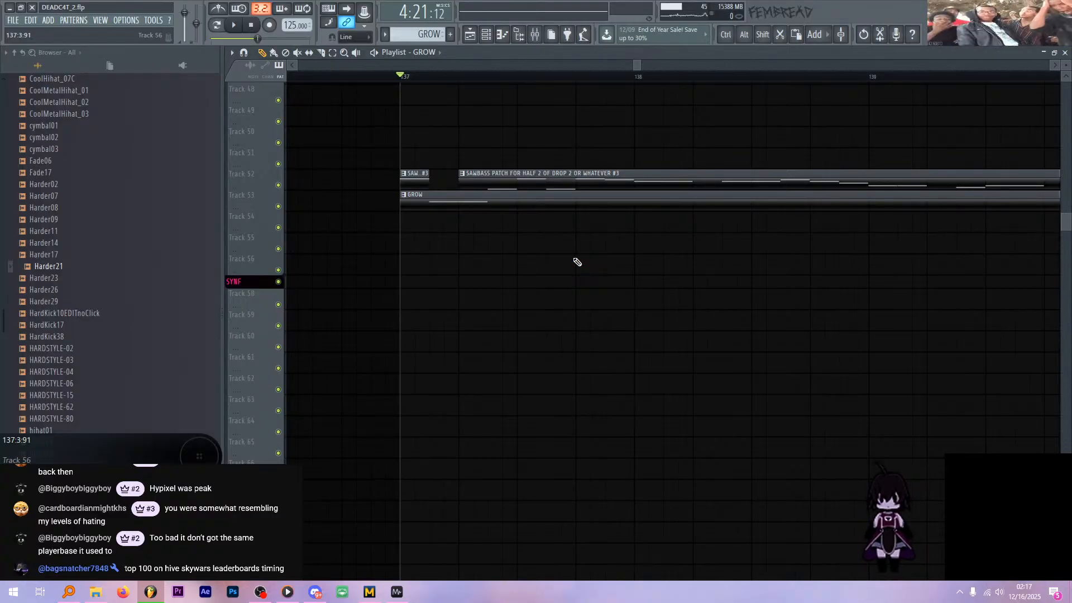
key("space")
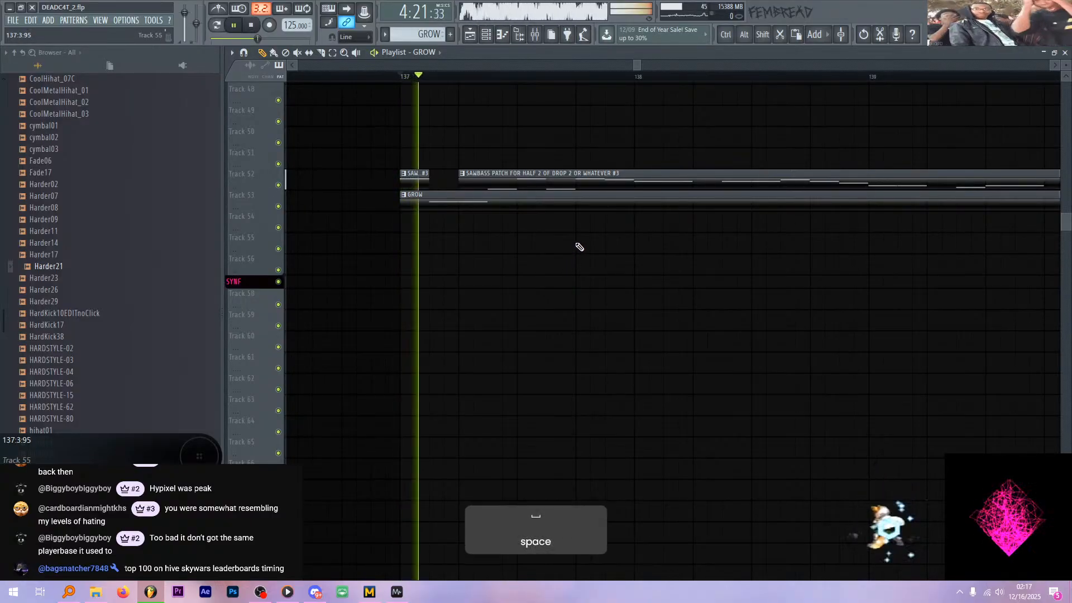
scroll(541, 251, "down", 2)
scroll(581, 235, "up", 2)
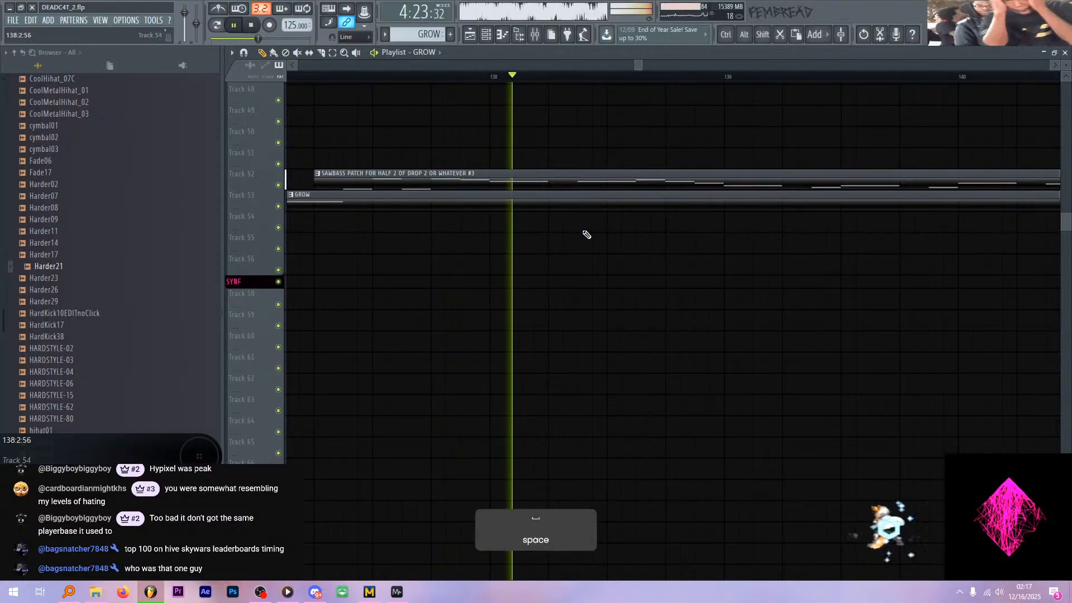
key("space")
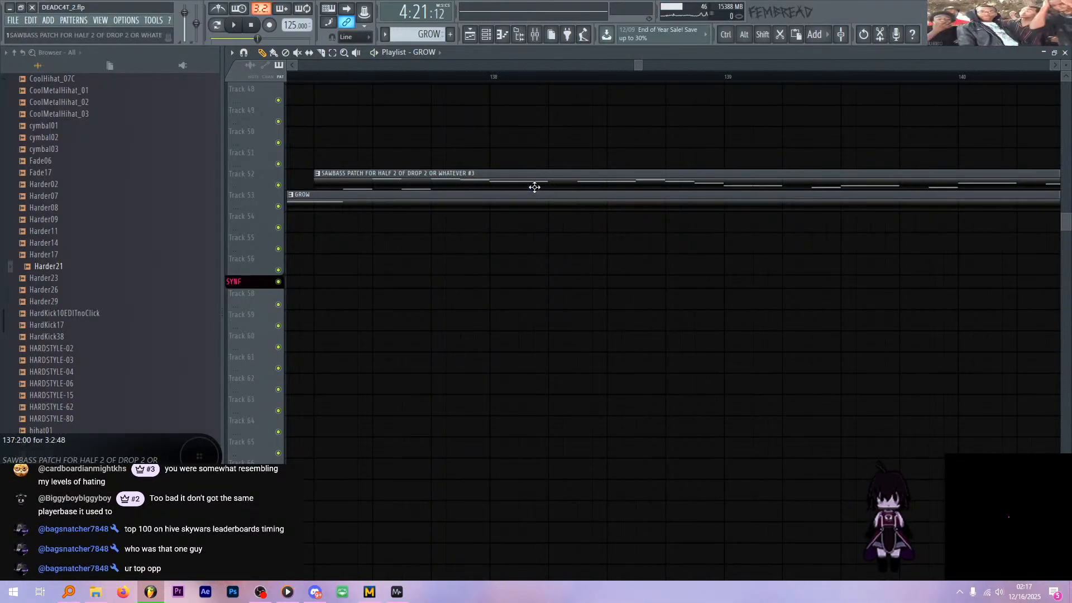
- Slice the long SAWBASS clip on Track 52 twice just after bar 138 starts and delete the one-beat piece between the cuts
key("c")
left_click(523, 182, "shift")
scroll(620, 192, "up", 2)
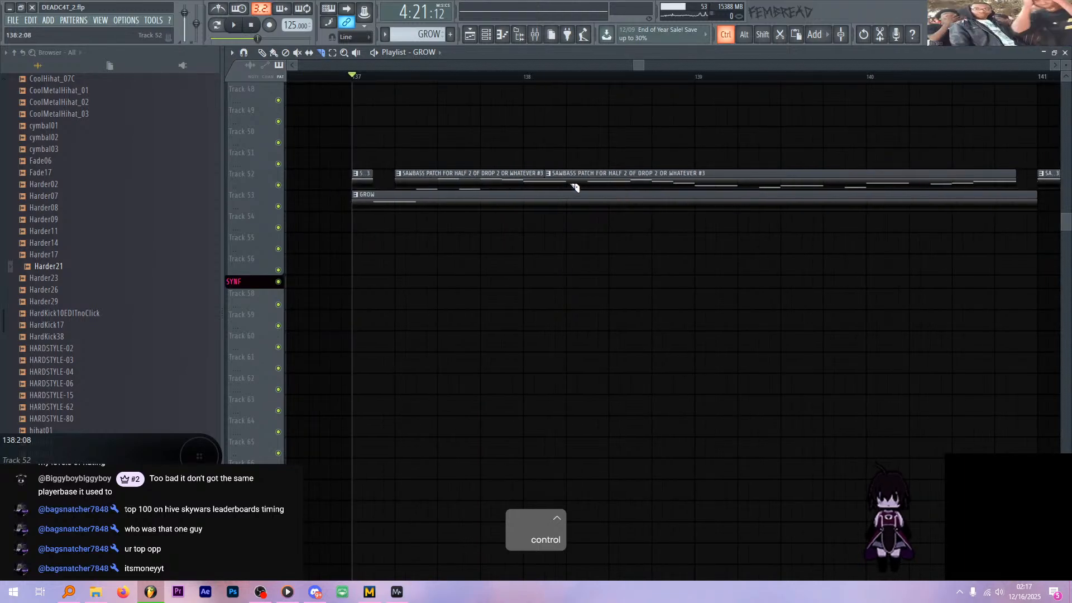
left_click(617, 184, "shift")
scroll(670, 195, "down", 3)
scroll(606, 183, "up", 2)
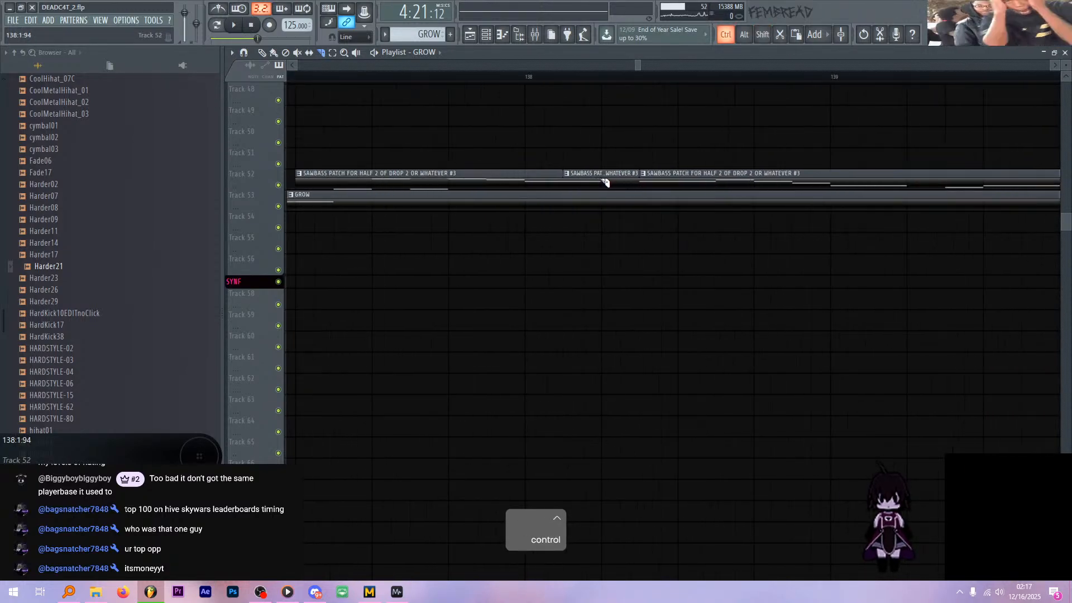
key("p")
right_click(594, 178)
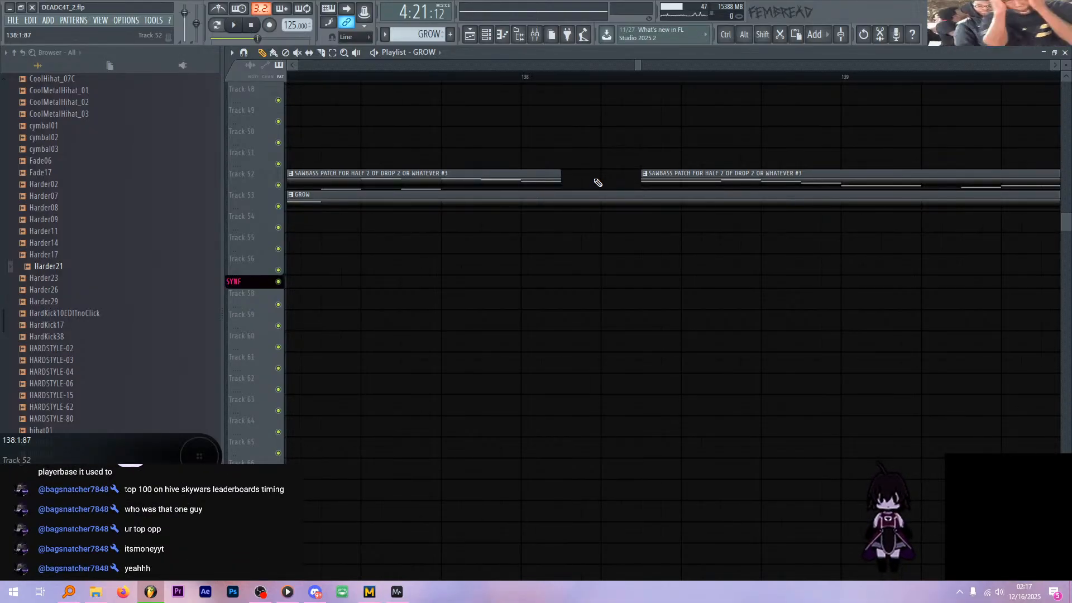
- Find and open THINGS2SAMPLE.txt in Notepad
key("super")
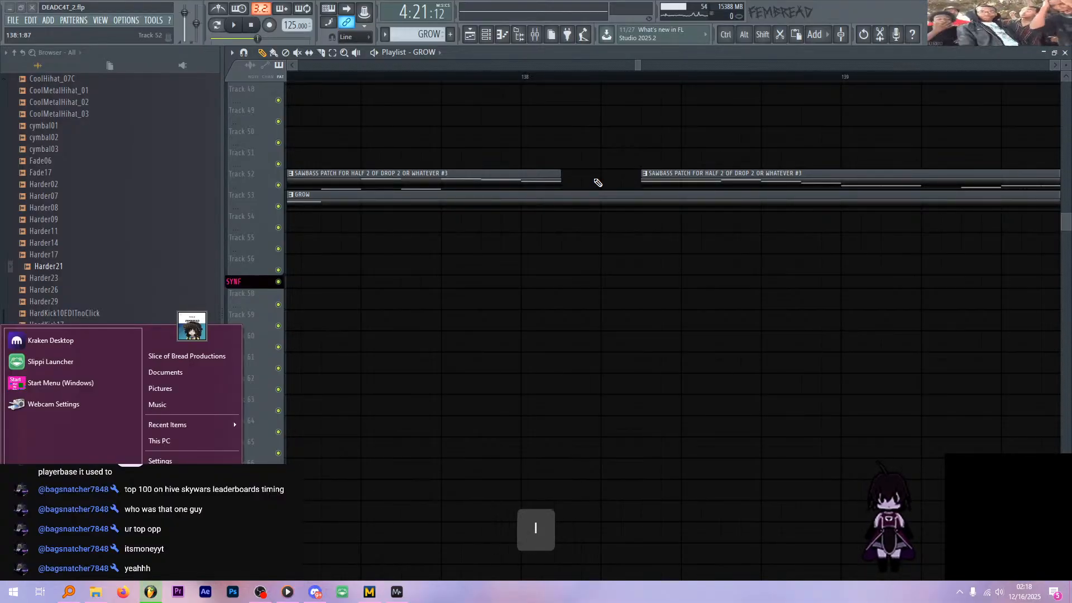
type("sample")
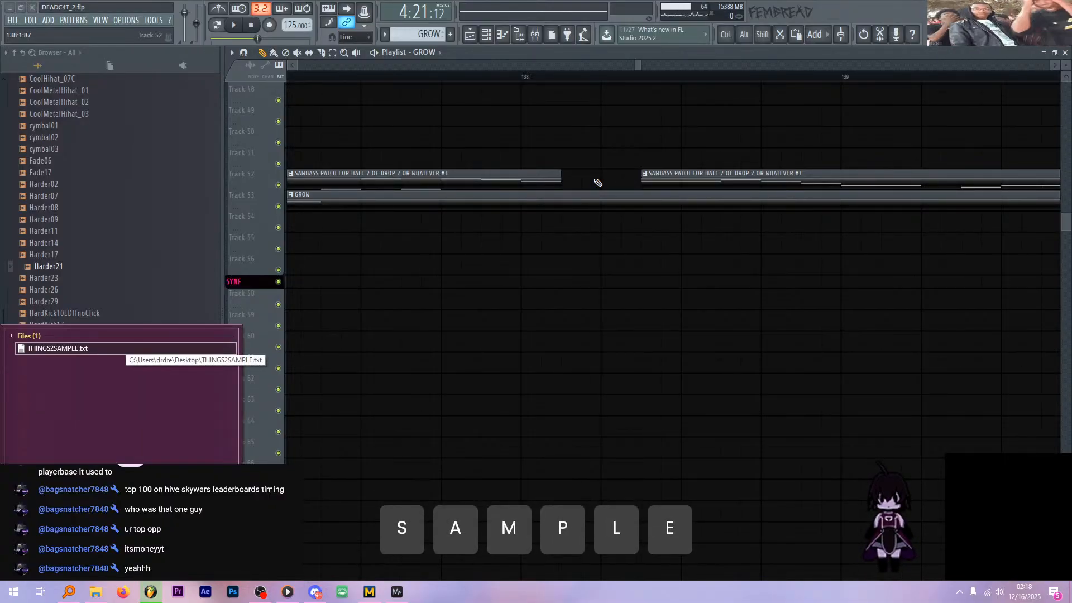
key("Return")
scroll(342, 482, "down", 15)
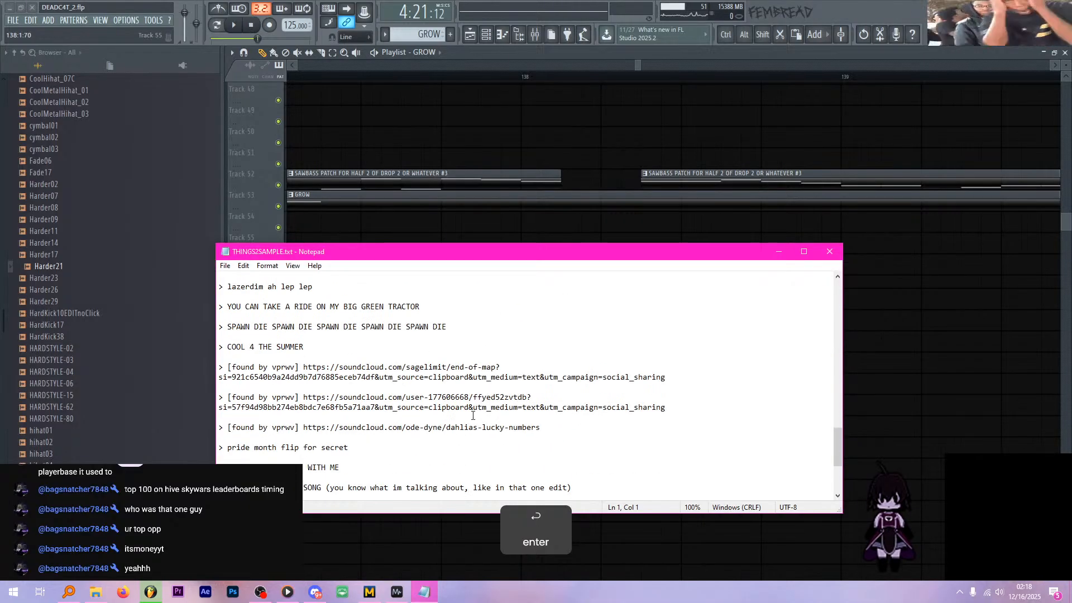
- Start a new entry line below the last item at the end of the list
left_click(342, 481)
key("Down")
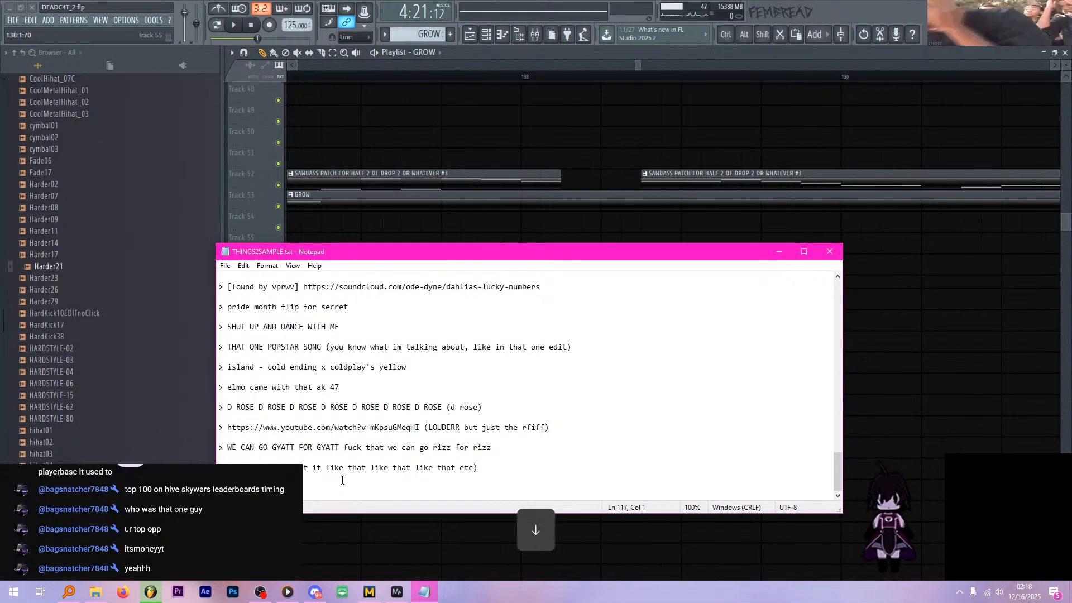
key("Up")
key("Up")
key("Right")
key("ctrl+Right")
key("ctrl+Right")
key("Return")
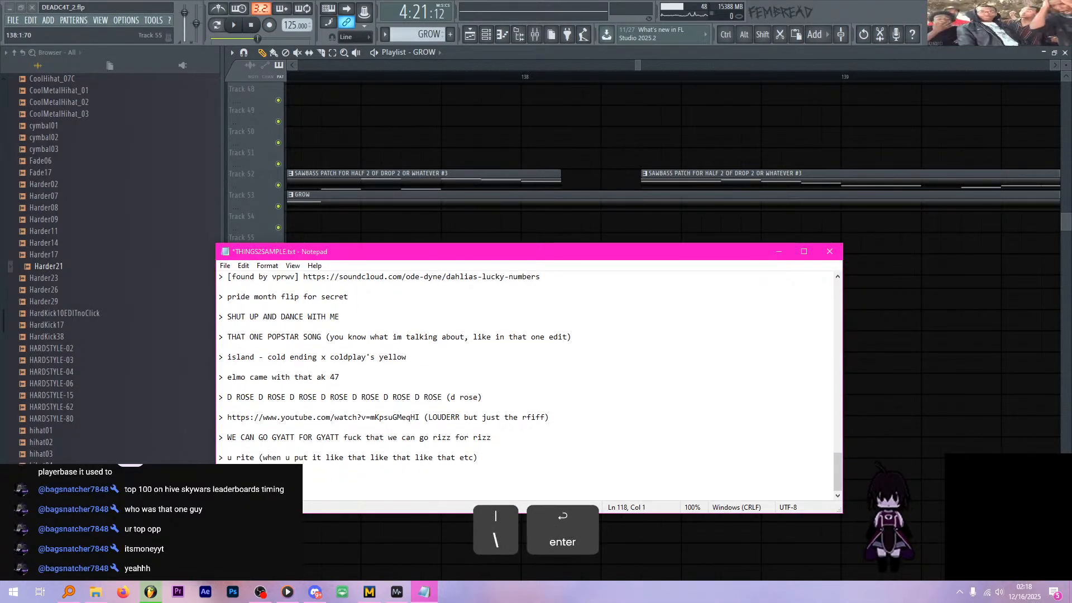
key("BackSpace")
key("BackSpace")
key("Return")
key("Return")
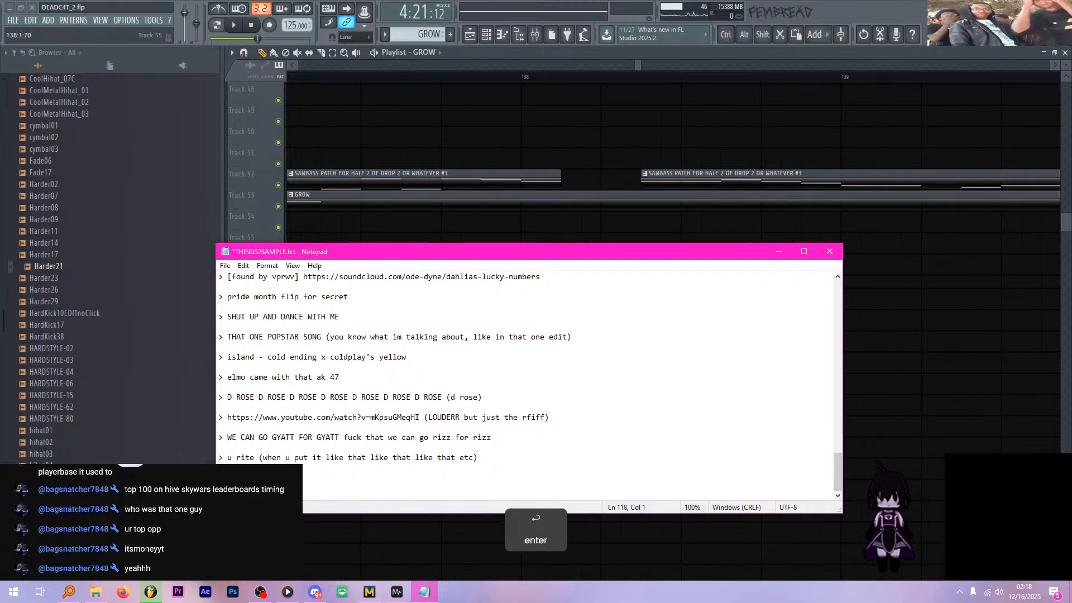
- Write a new list entry ending in "DARIACORE (paranoid)" and save the text file
type(">")
key("Caps_Lock")
type("FUNKYTOWN (y")
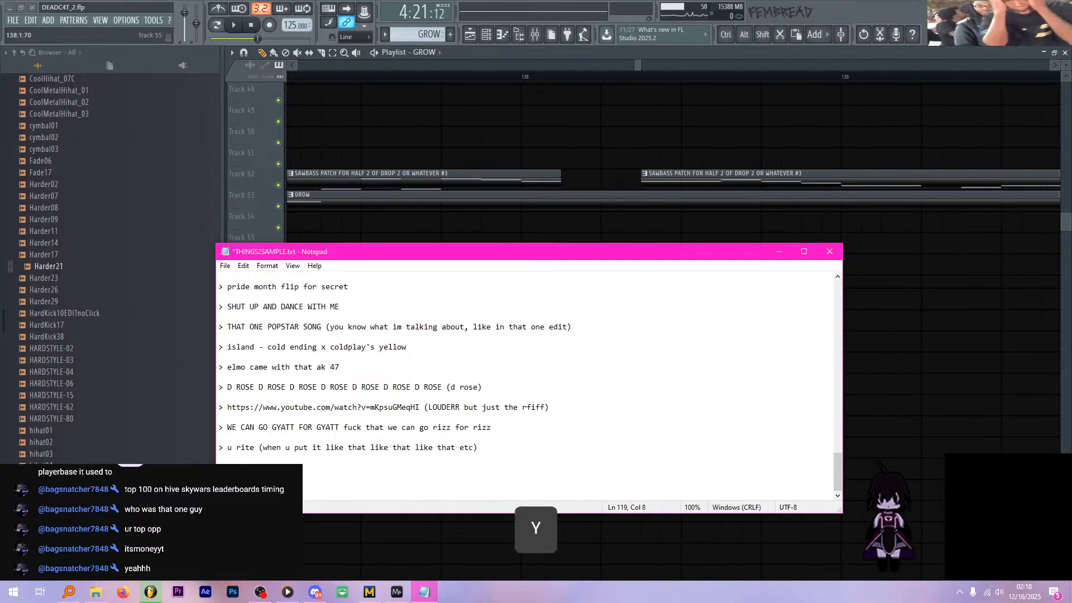
type("K IN DARIACOR")
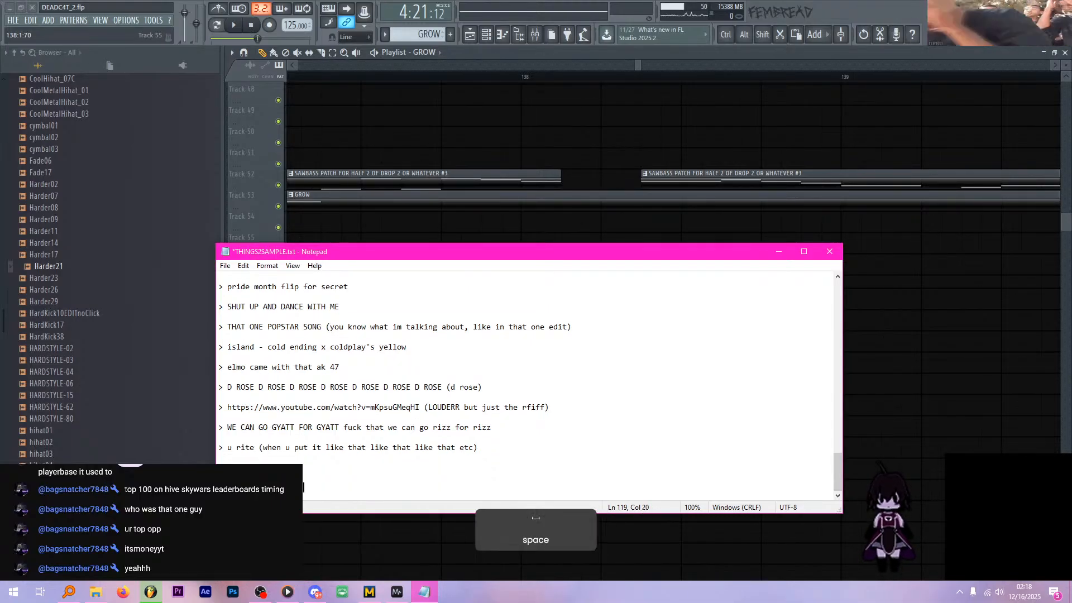
type("E")
key("Caps_Lock")
type("(p")
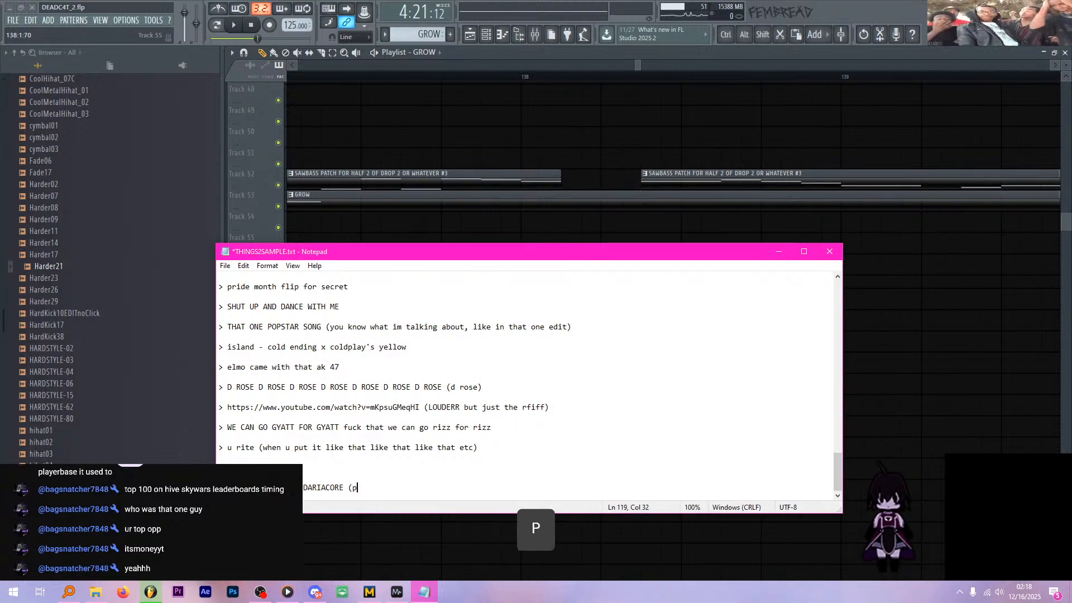
type("aranoid)")
key("ctrl+s")
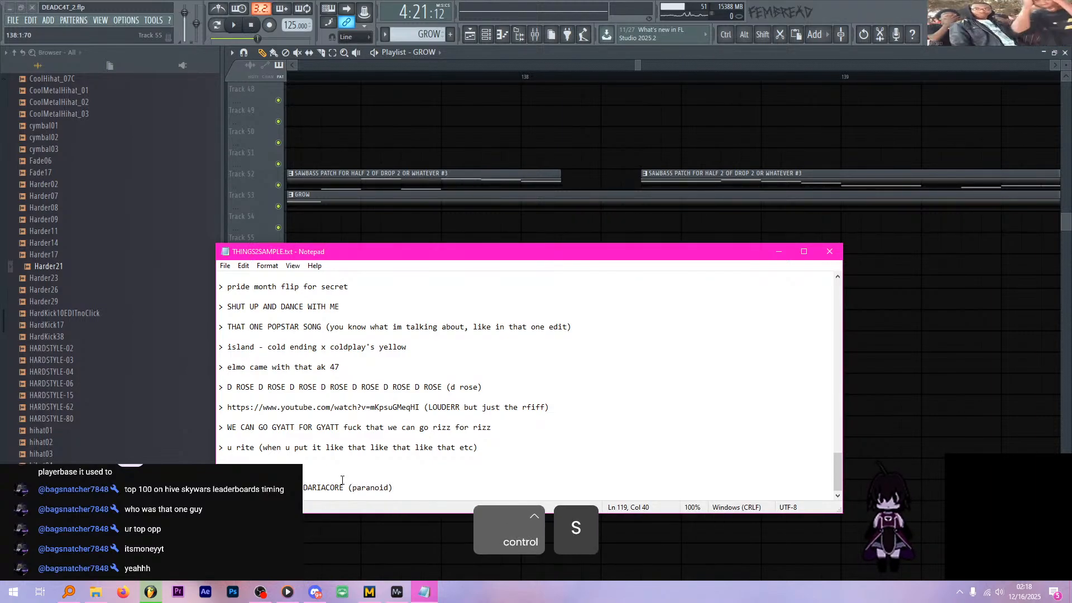
- Switch back to FL Studio and audition the playlist from bar 137 with the gap in the SAWBASS clip
left_click(542, 182)
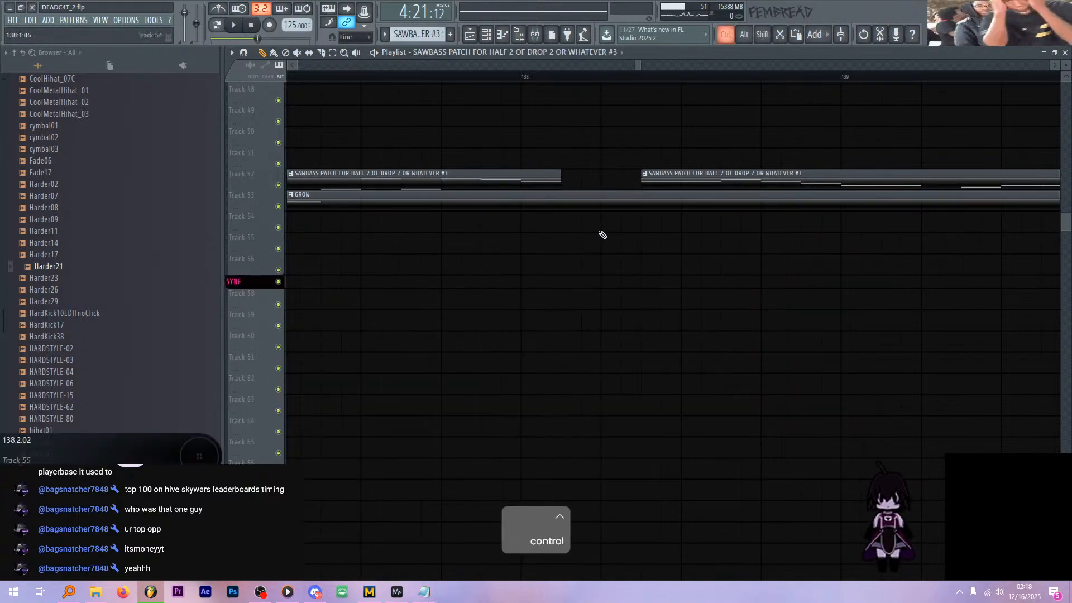
scroll(601, 235, "down", 3)
key("space")
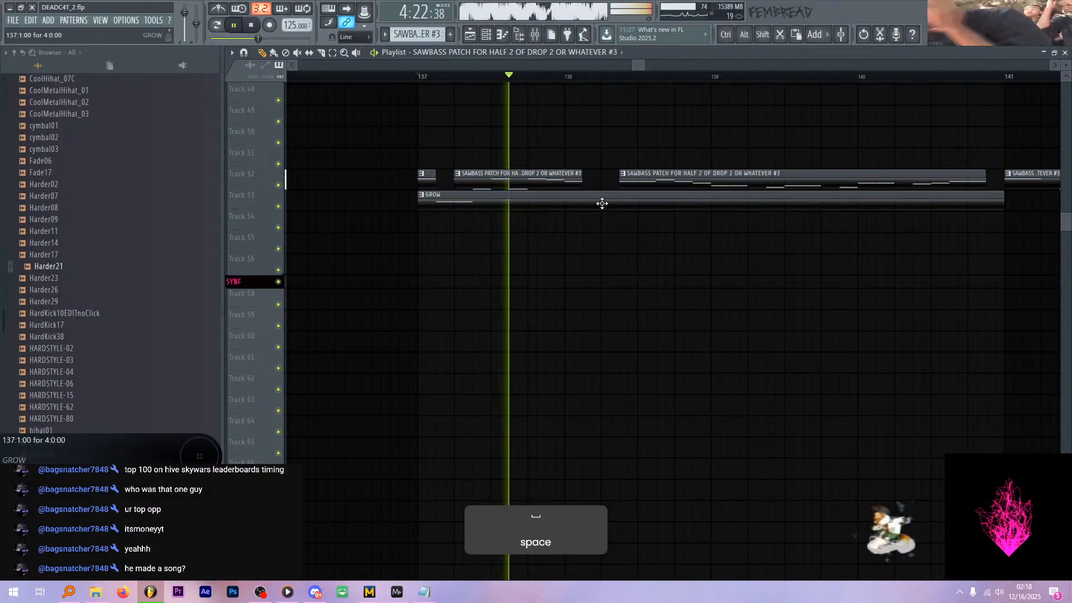
key("space")
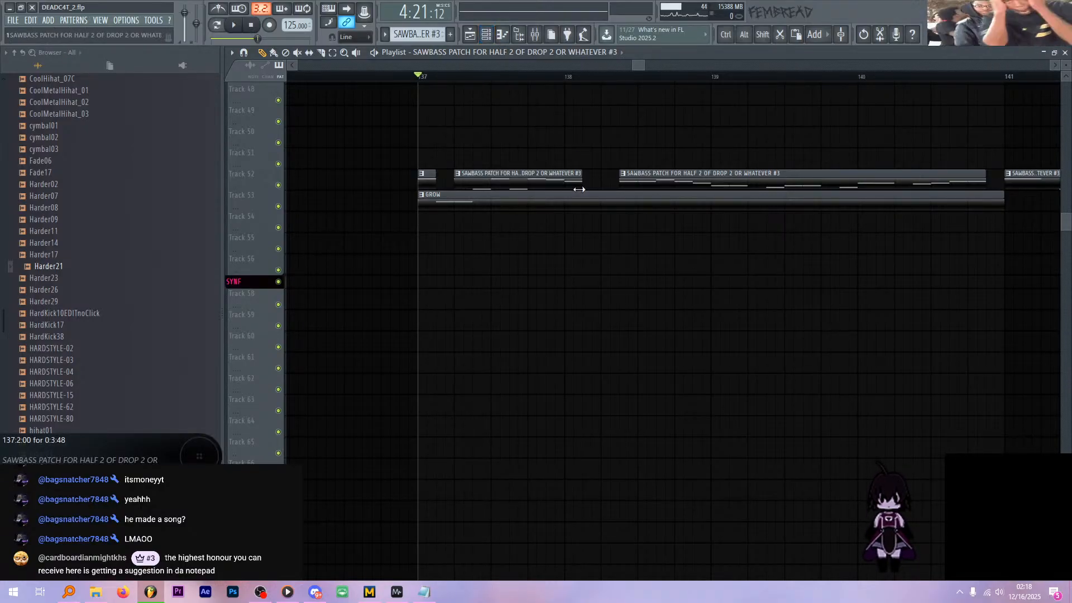
- Select the GROW pattern, show its start in the channel rack, and play the song from bar 137
left_click(550, 209)
left_click(486, 34)
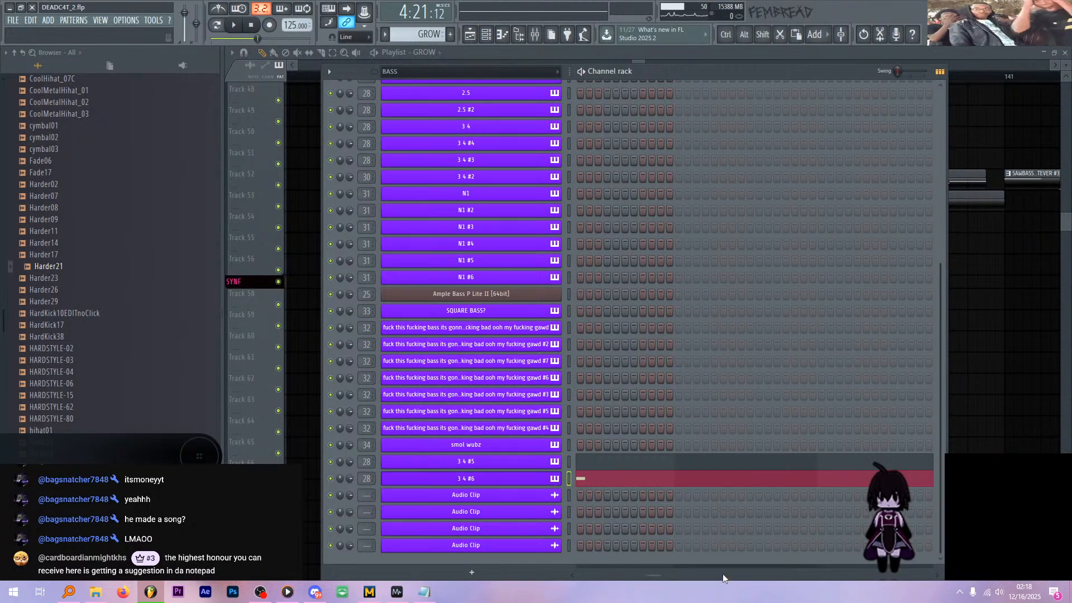
left_click_drag(659, 575, 548, 562)
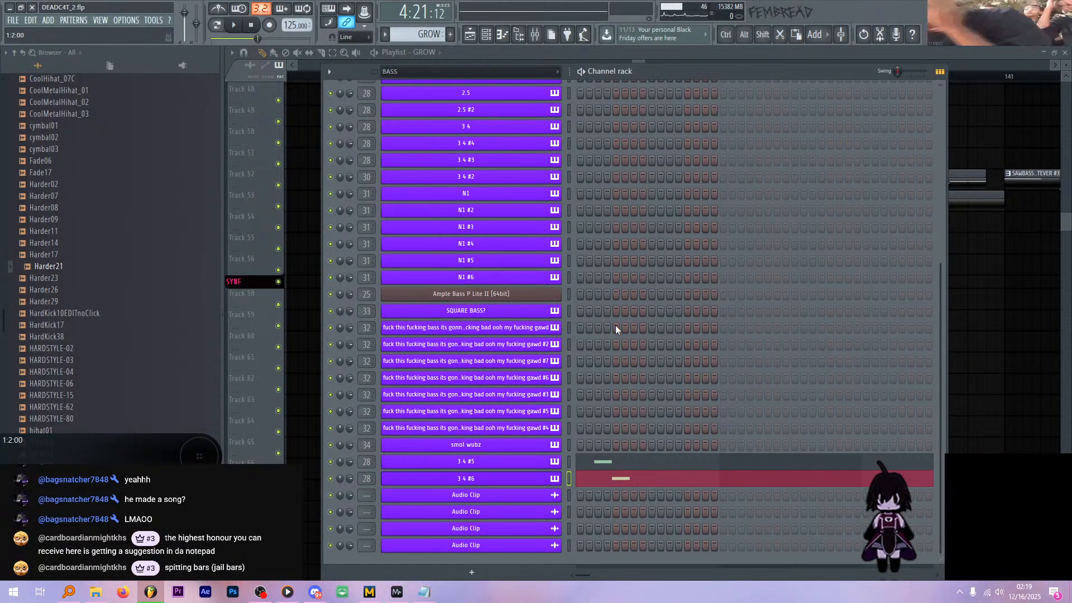
key("space")
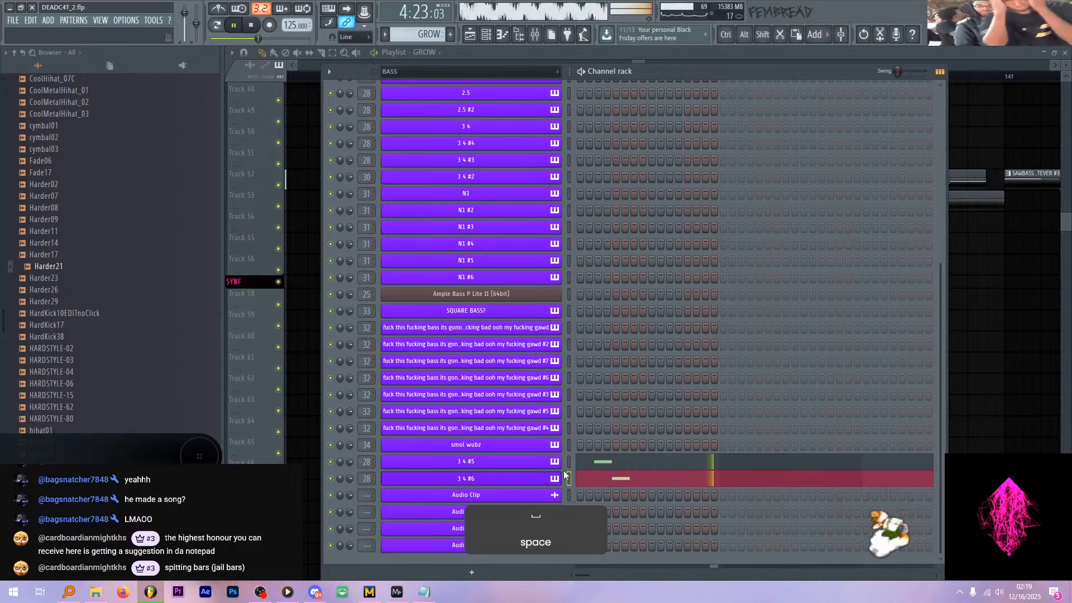
key("space")
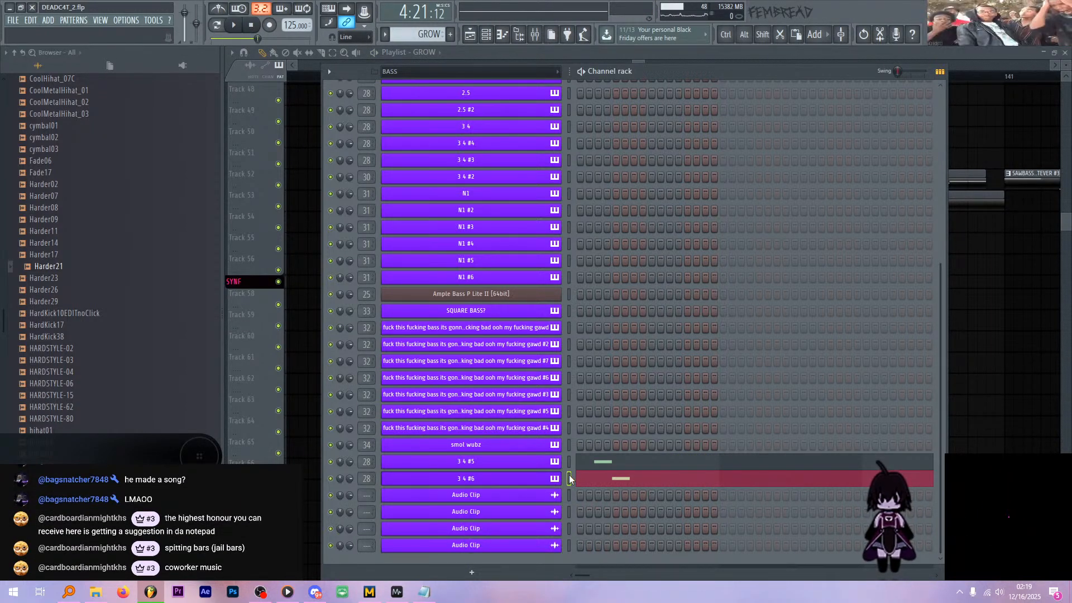
- Clone the 3 4 #5 channel, close its plugin window, and move the clone below 3 4 #6
key("alt+c")
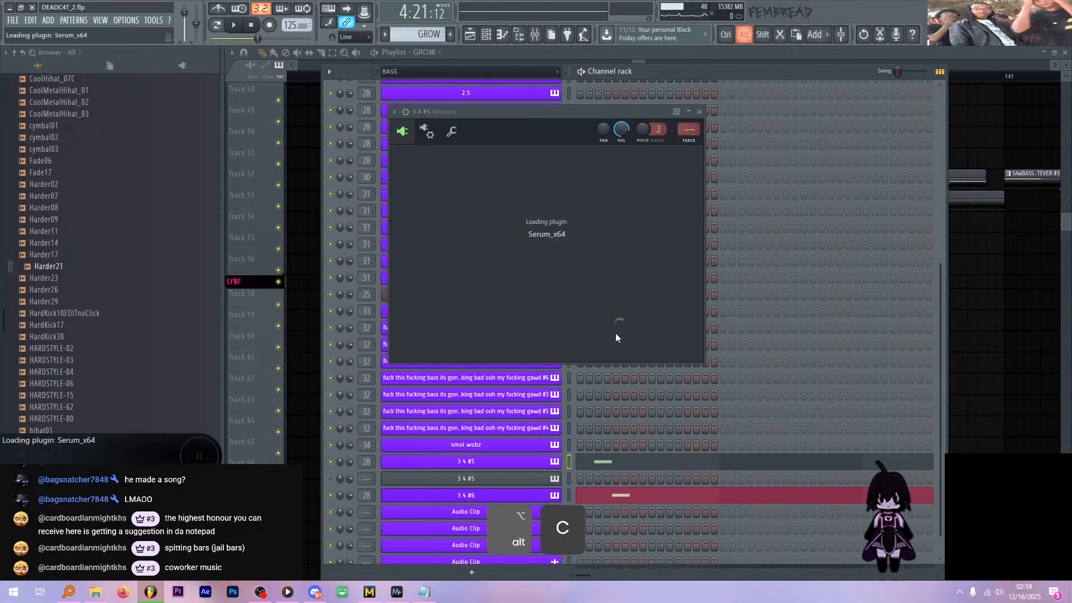
left_click(888, 111)
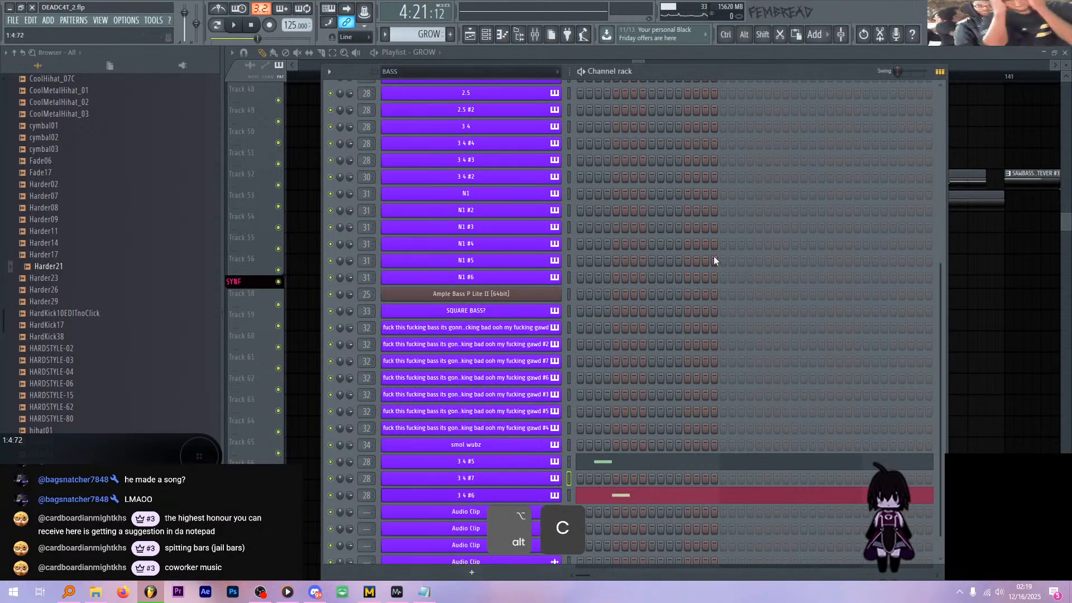
key("shift")
scroll(550, 481, "up", 1)
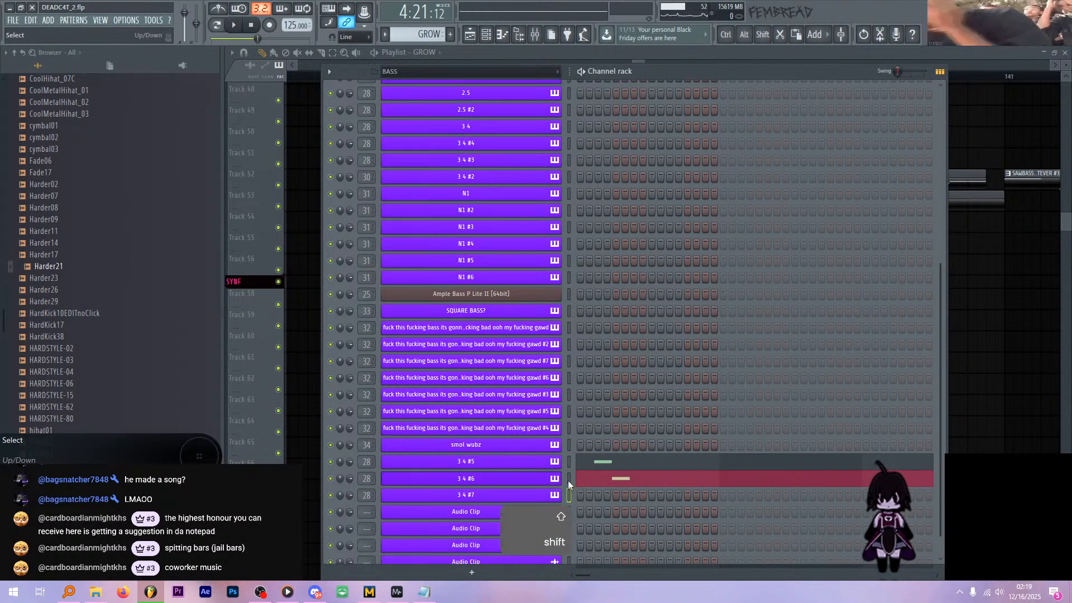
- Clone the 3 4 #6 channel, close its plugin window, and move the clone below 3 4 #7
key("alt+c")
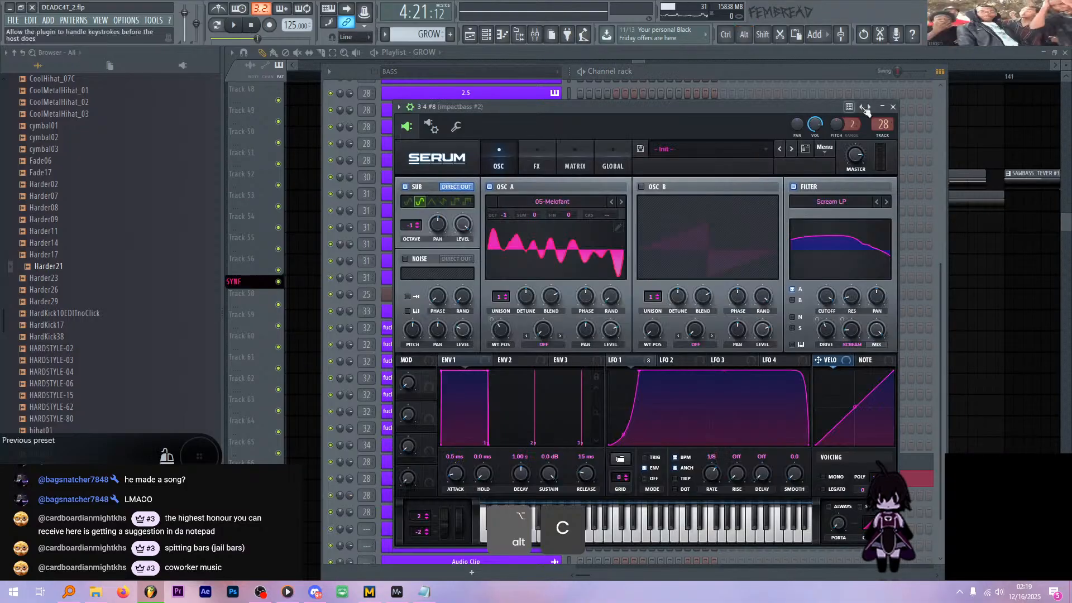
left_click(889, 110)
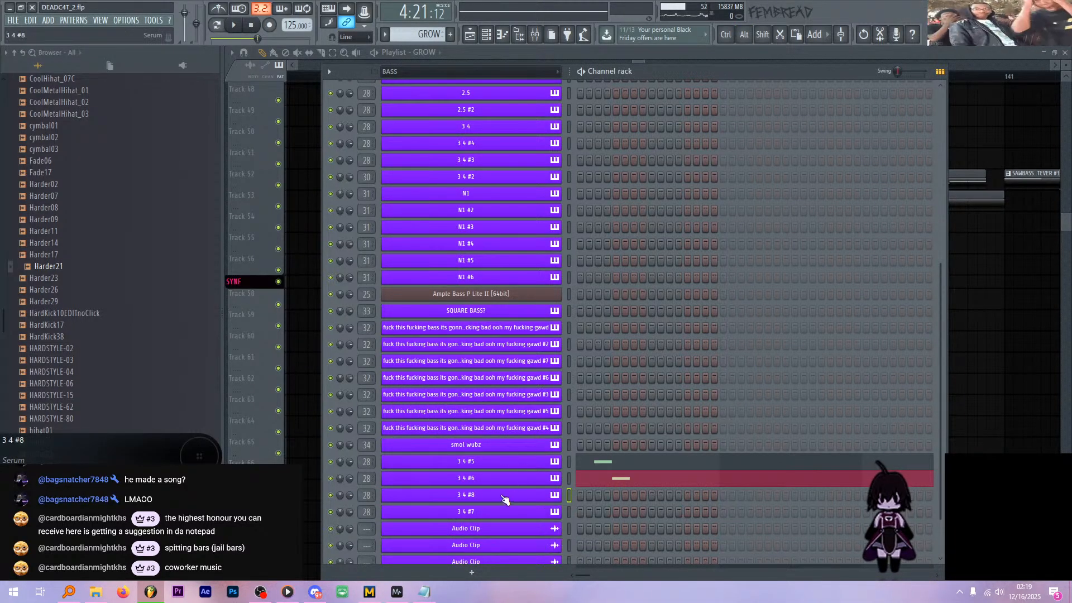
scroll(505, 503, "down", 1)
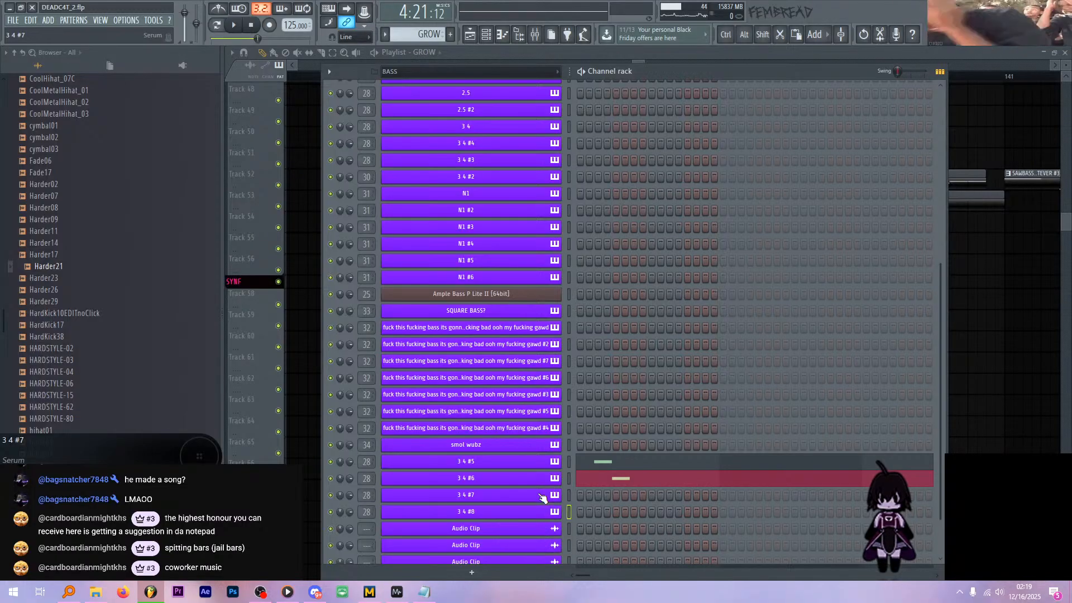
- In the 3 4 #7 piano roll, place a half-beat G#3 note at 2:1:48
right_click(560, 495)
left_click(600, 458)
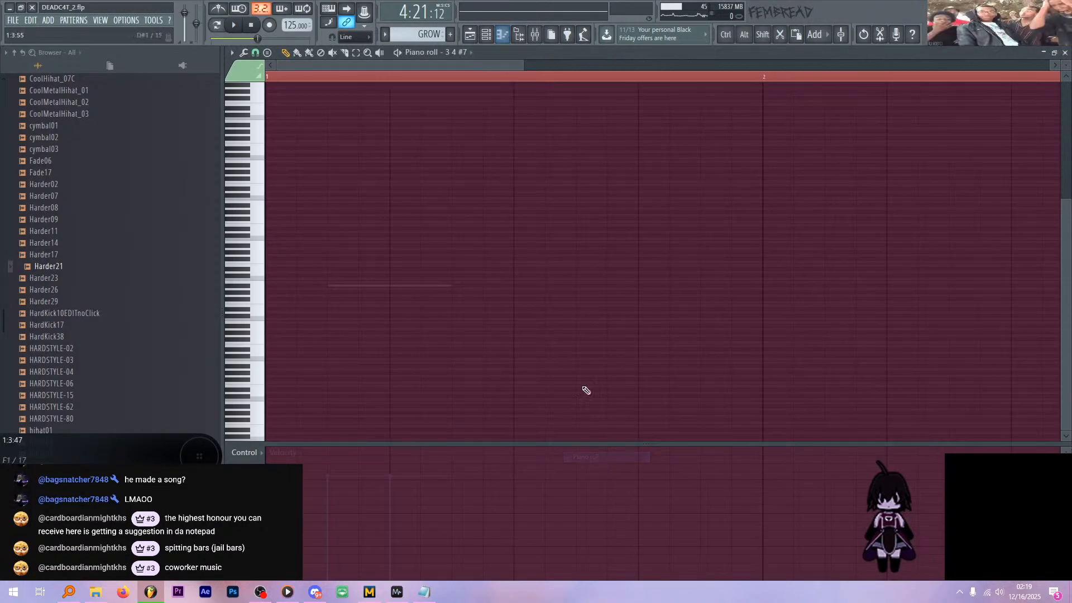
scroll(485, 298, "down", 3)
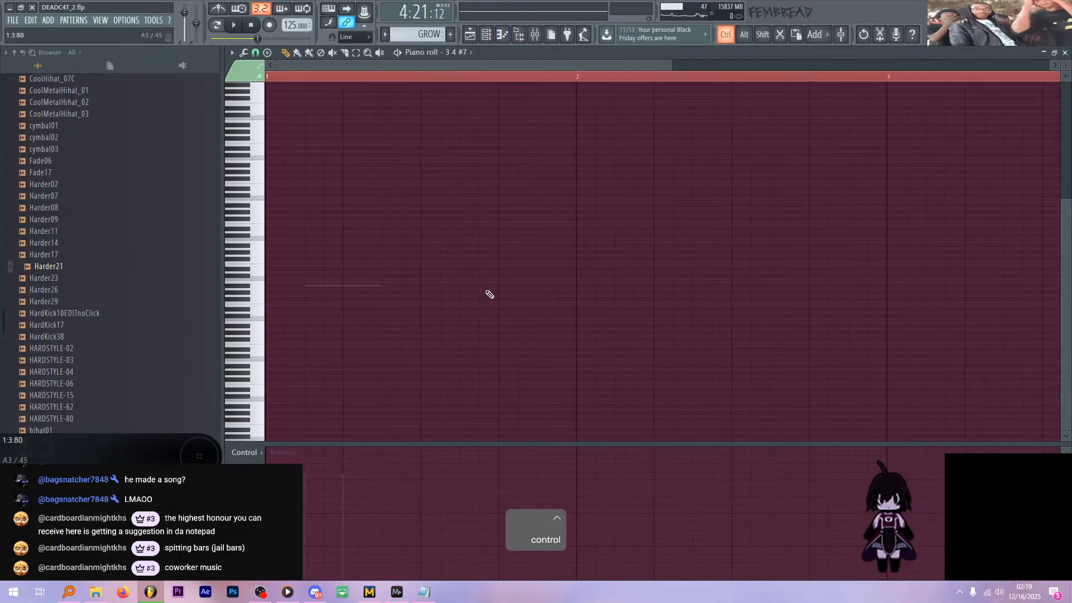
left_click(545, 299)
left_click_drag(546, 300, 544, 295)
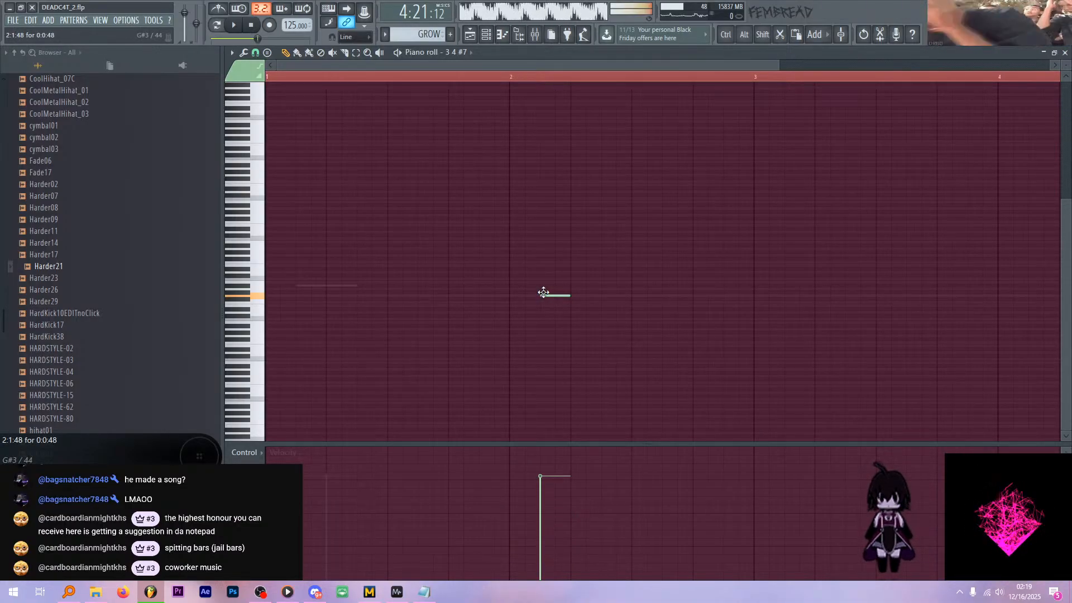
- In the 3 4 #8 piano roll, add a half-beat G#3 note directly after the 3 4 #7 note in bar 2
left_click(489, 35)
right_click(552, 512)
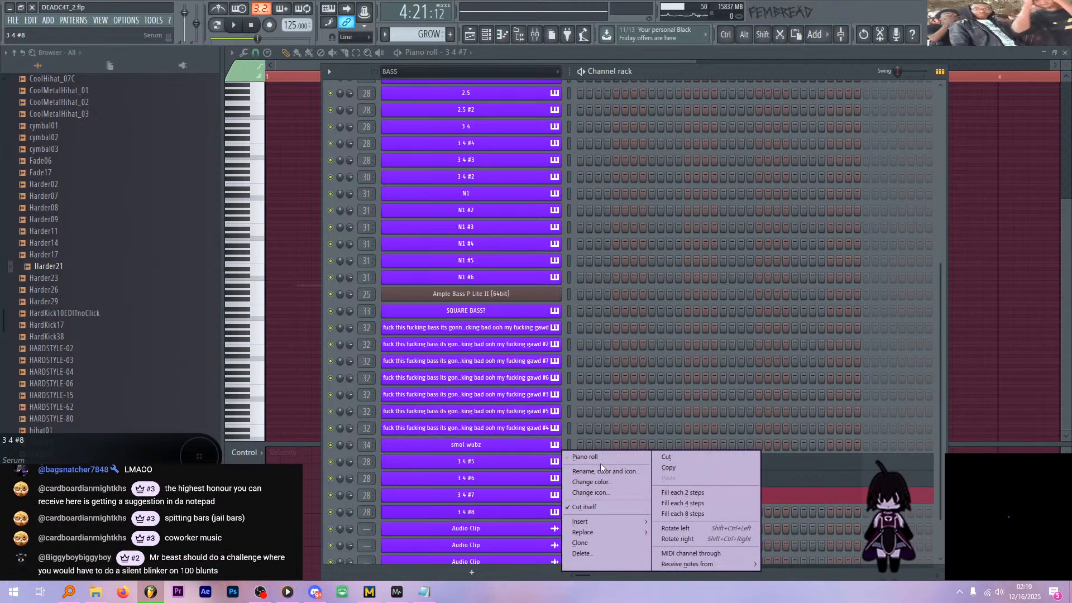
left_click(601, 461)
left_click(576, 296)
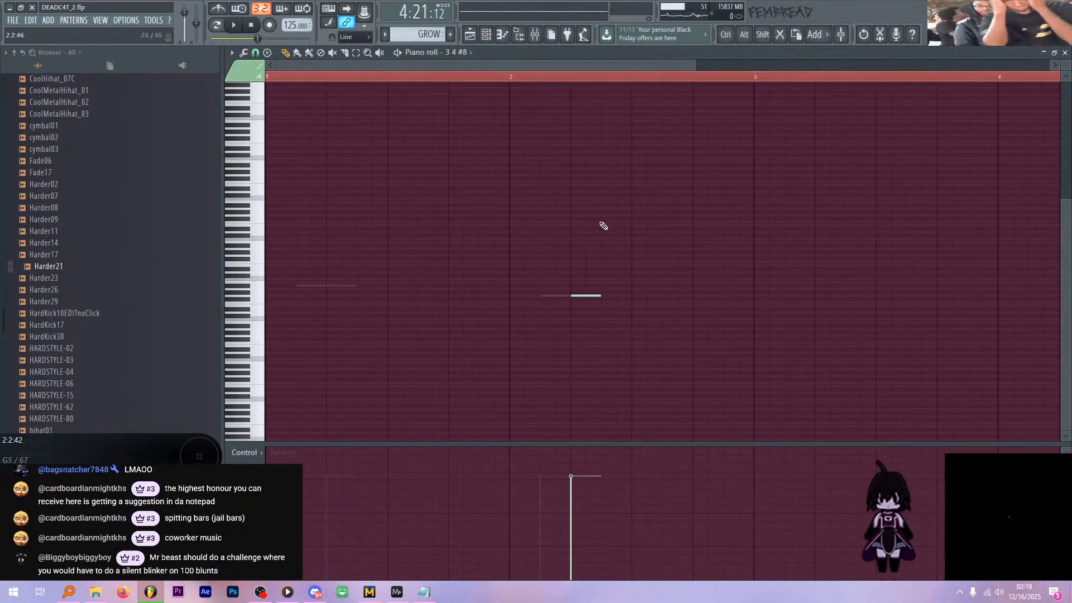
- In the playlist, extend the short saus for no rezun #6 clip at bar 137 to meet the next clip, and play the result
left_click(500, 35)
left_click(500, 36)
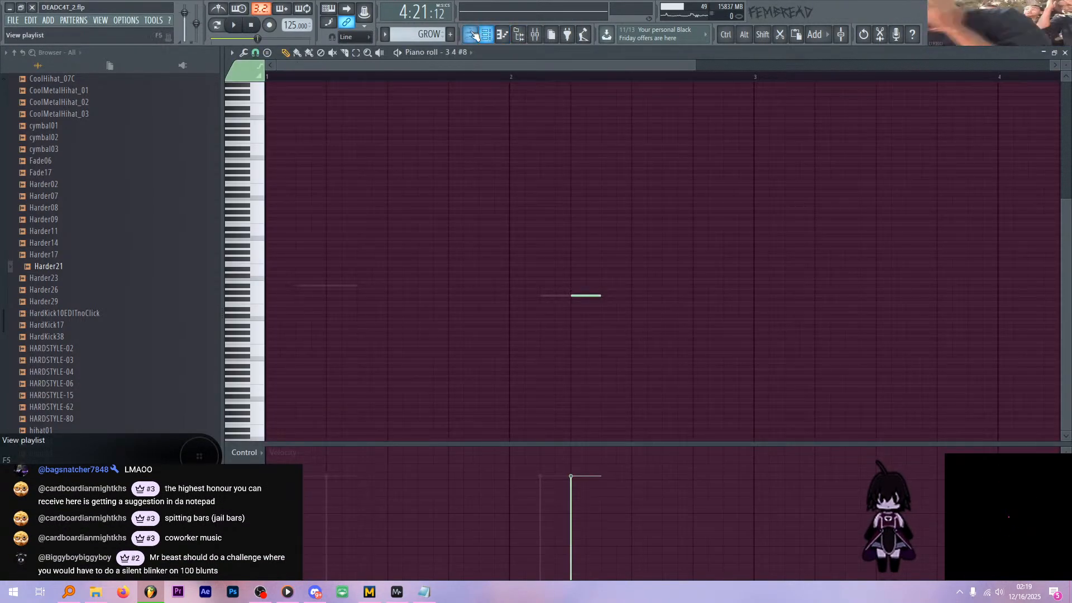
left_click(474, 37)
scroll(586, 246, "down", 10)
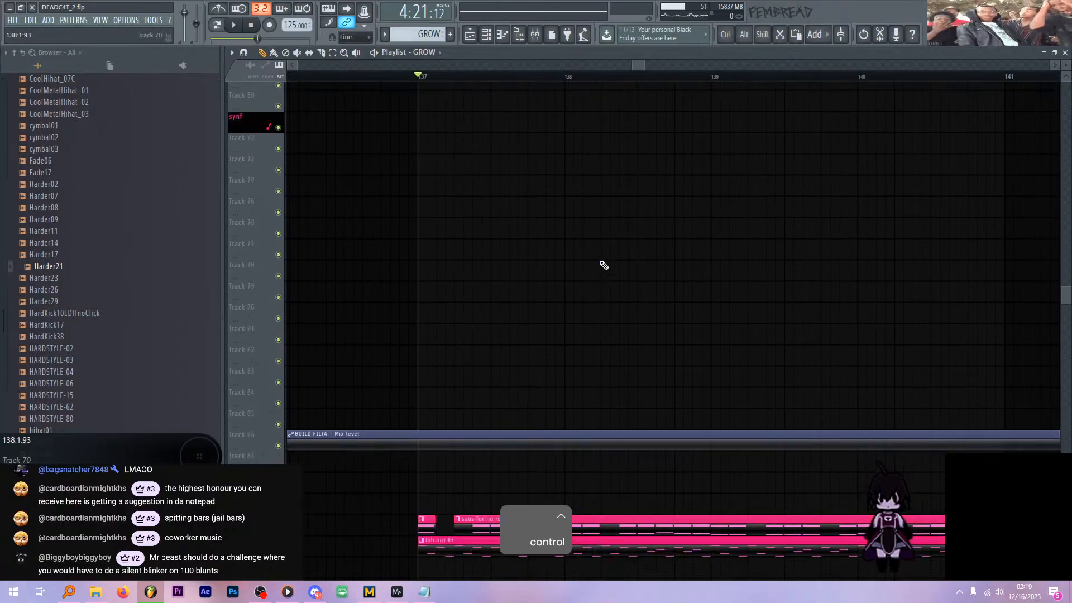
key("space")
scroll(593, 299, "up", 2)
key("c")
key("space")
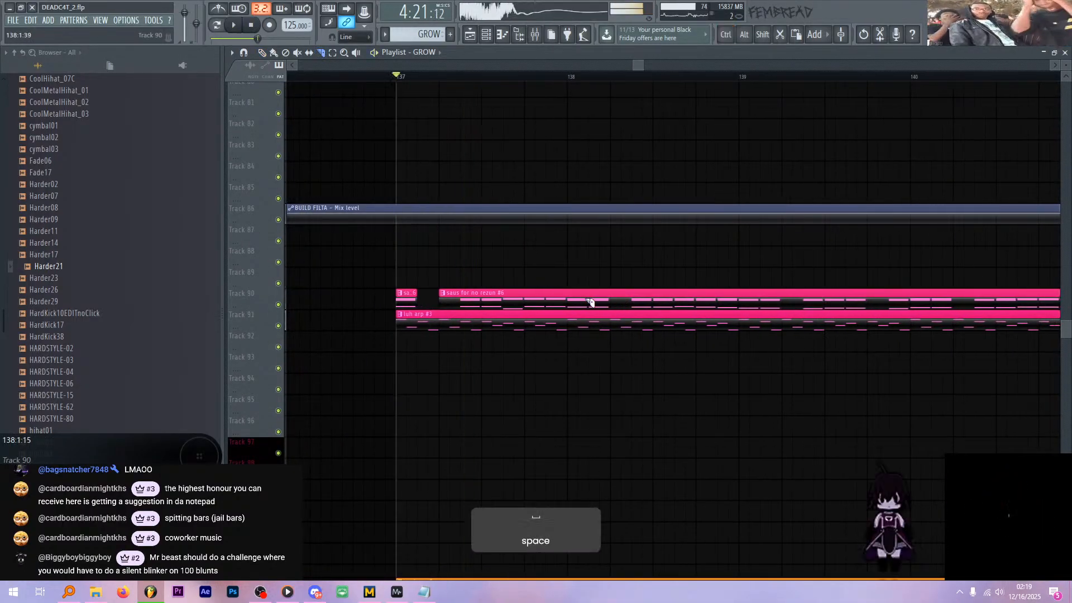
key("space")
scroll(402, 286, "up", 2)
key("space")
key("p")
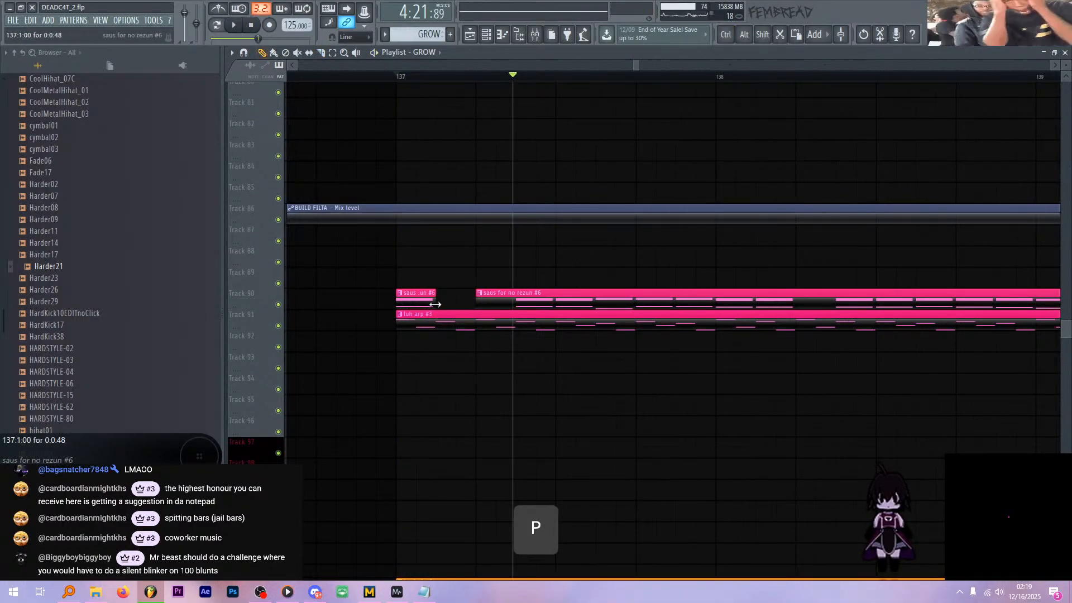
left_click_drag(436, 304, 474, 303)
key("space")
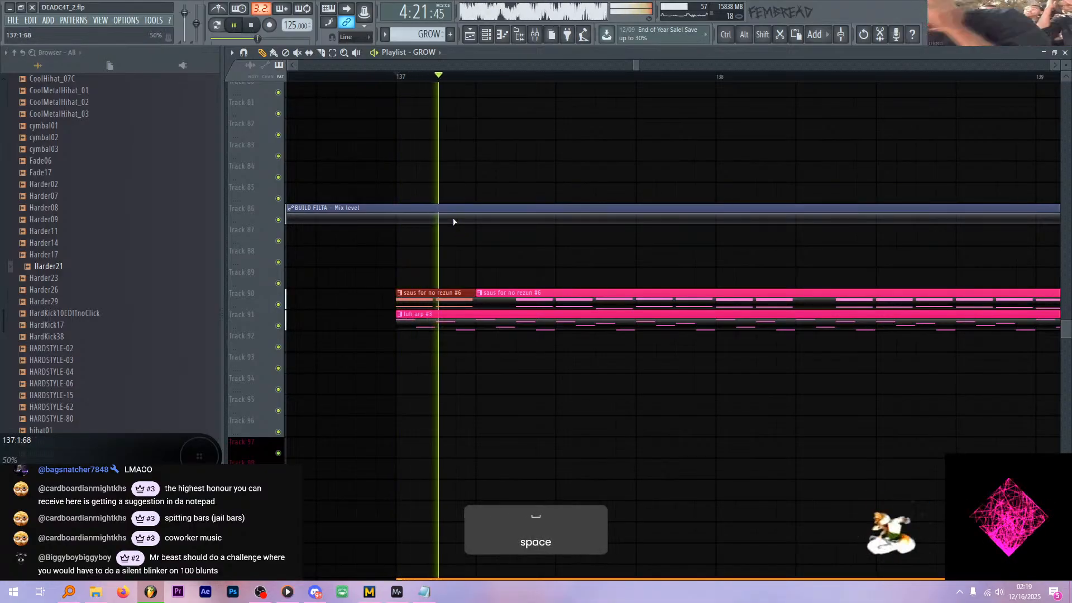
key("space")
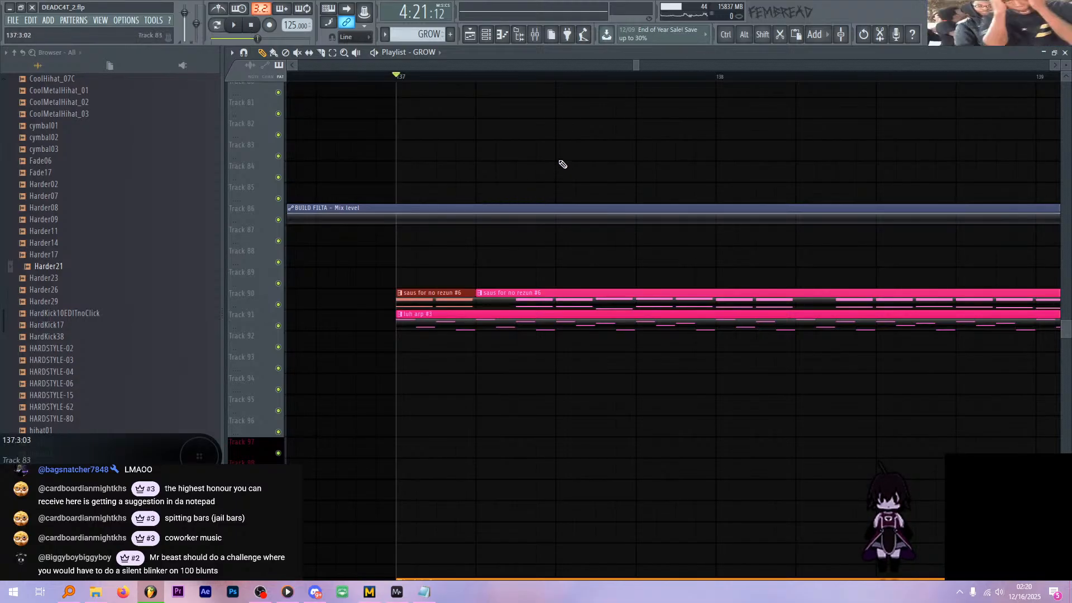
- Set the playlist's playback position to the middle of bar 136
scroll(563, 163, "down", 2, "ctrl")
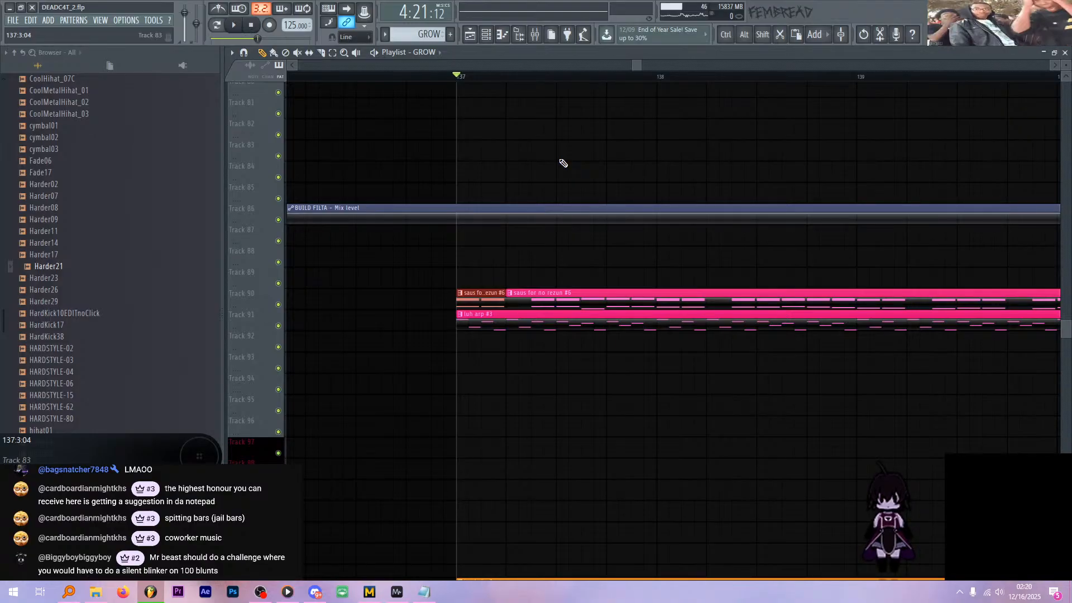
scroll(471, 126, "down", 1, "ctrl")
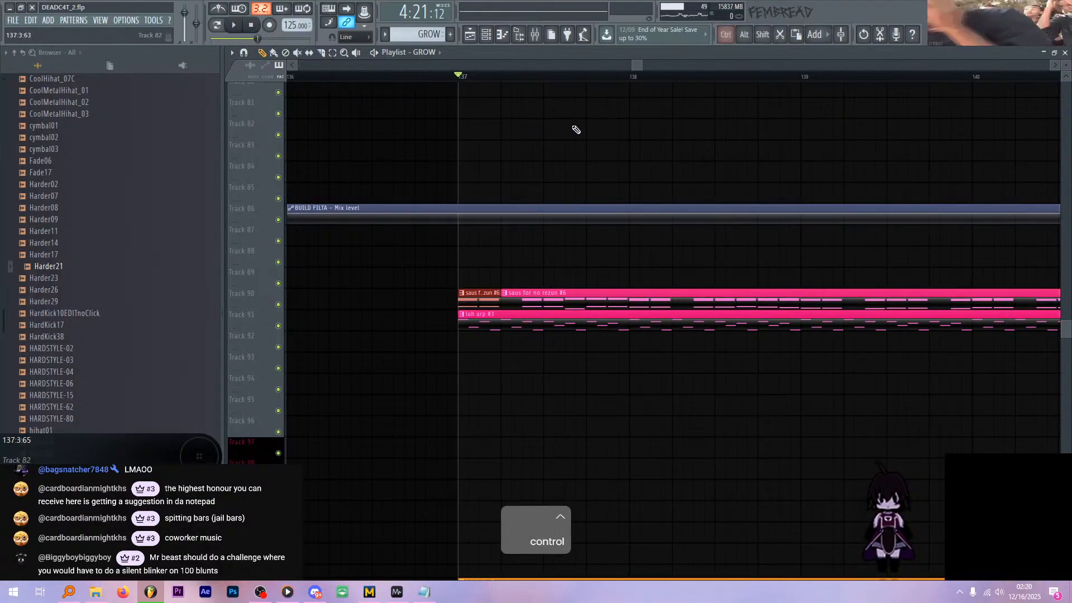
scroll(474, 123, "left", 2)
left_click(441, 79)
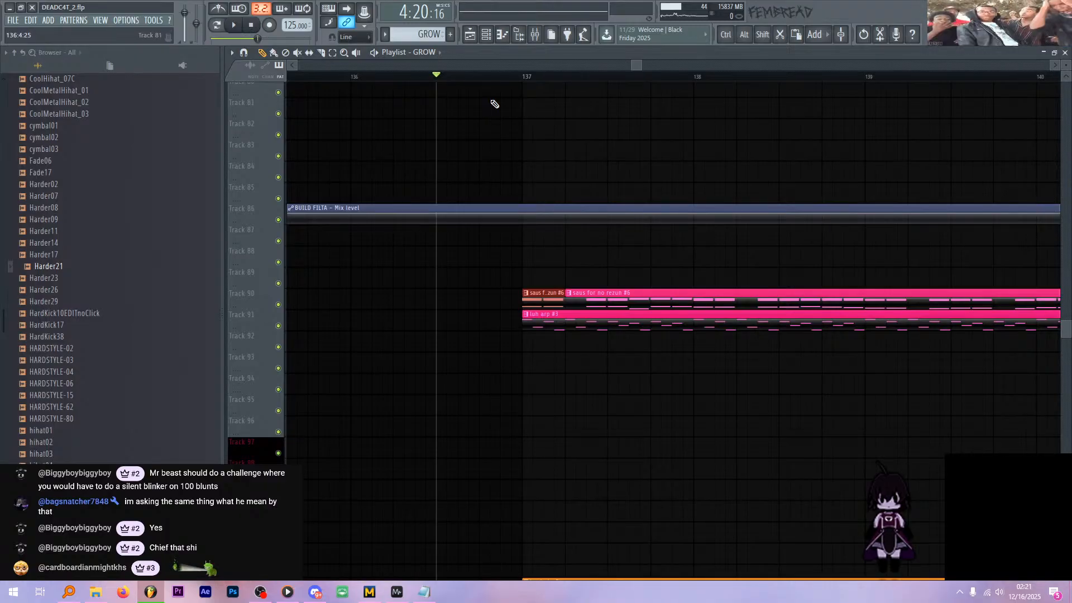
- Check the stream in OBS and the live chat in Mullvad Browser before returning to FL Studio
key("alt+Tab")
key("alt+Tab")
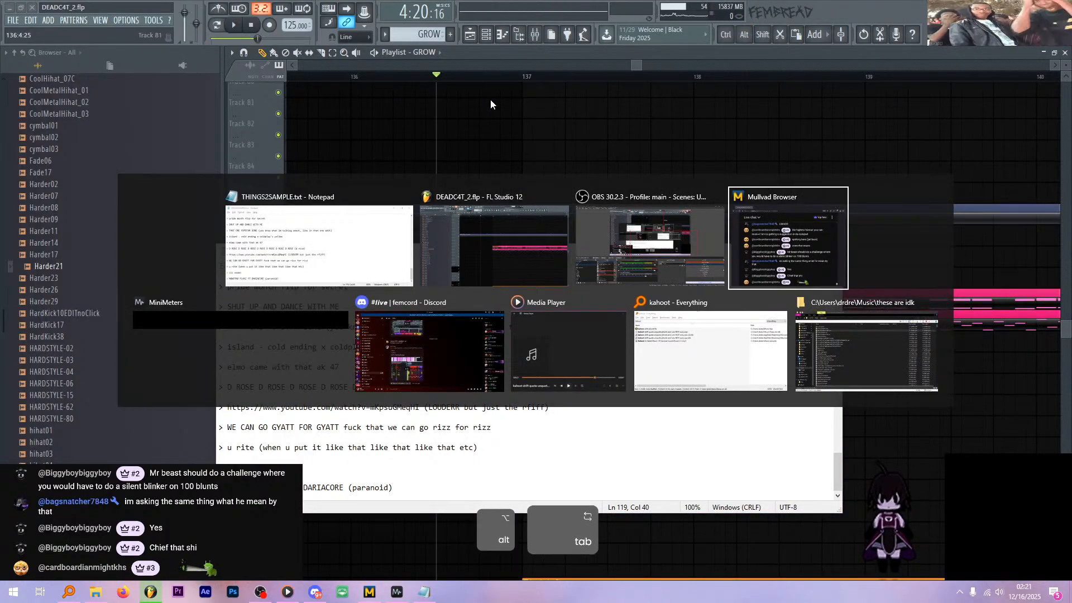
key("alt+Tab")
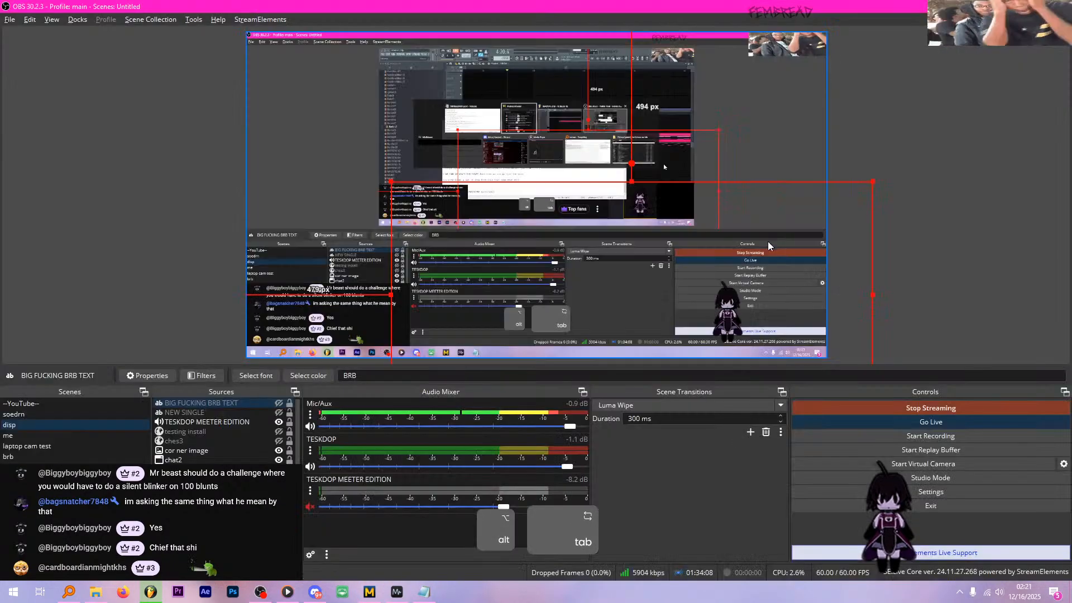
right_click(664, 201)
left_click(702, 7)
key("alt+Tab")
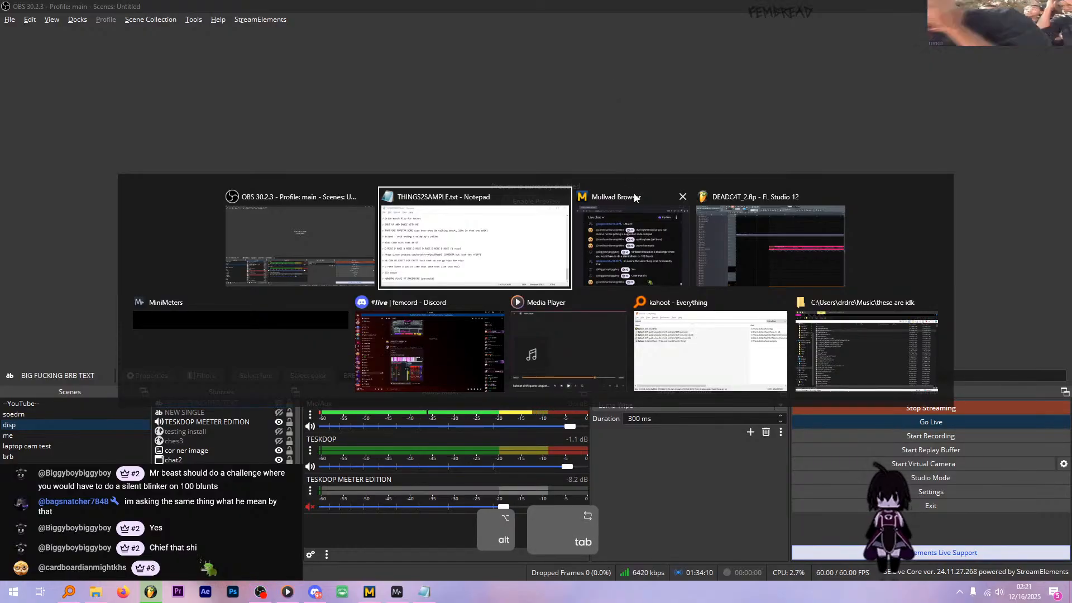
left_click(640, 230)
key("alt+Tab")
- Play the arrangement from the middle of bar 136, and replay it from the start of bar 137
key("space")
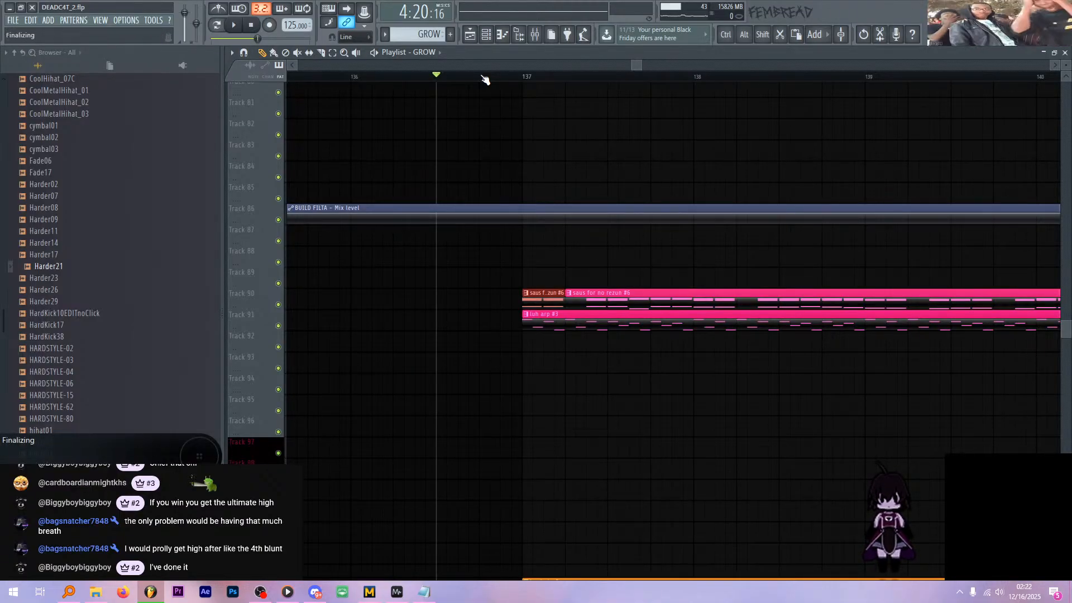
scroll(488, 106, "up", 2, "ctrl")
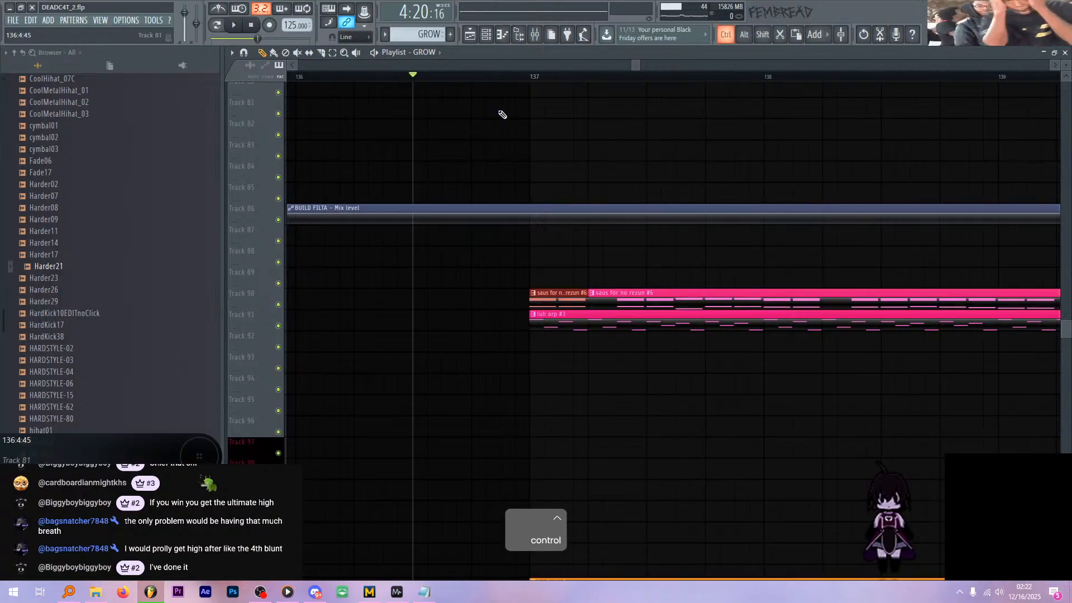
scroll(502, 114, "down", 2, "ctrl")
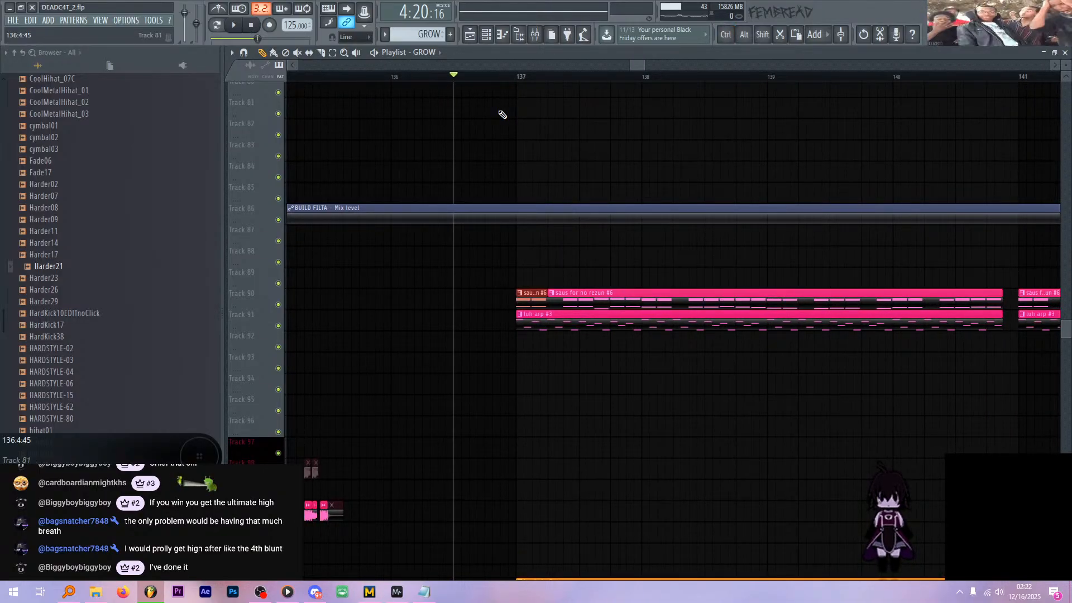
key("space")
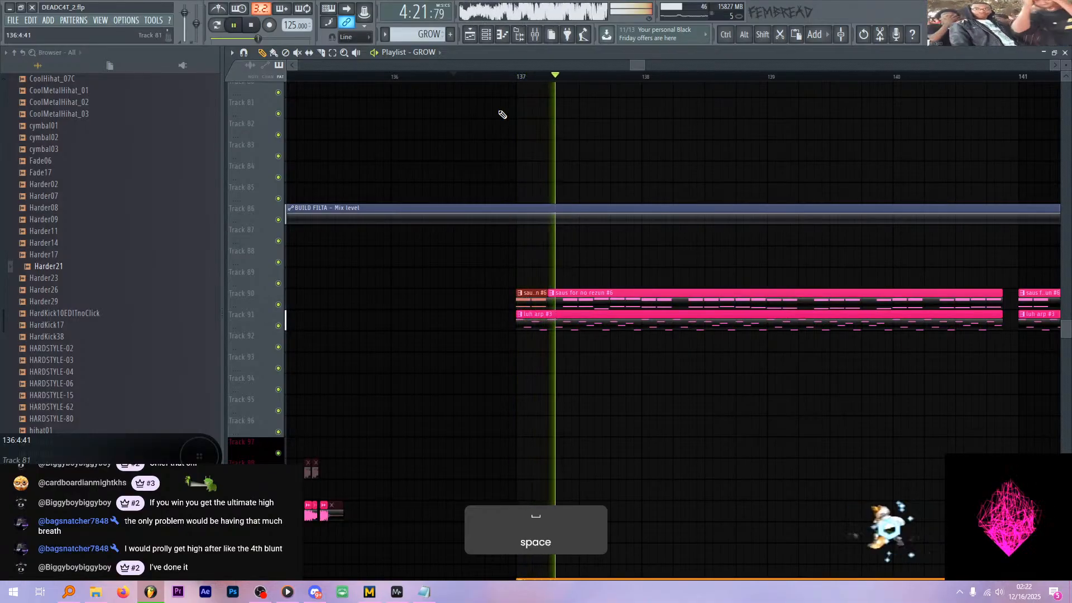
key("space")
scroll(531, 290, "up", 2, "ctrl")
left_click(510, 77)
key("space")
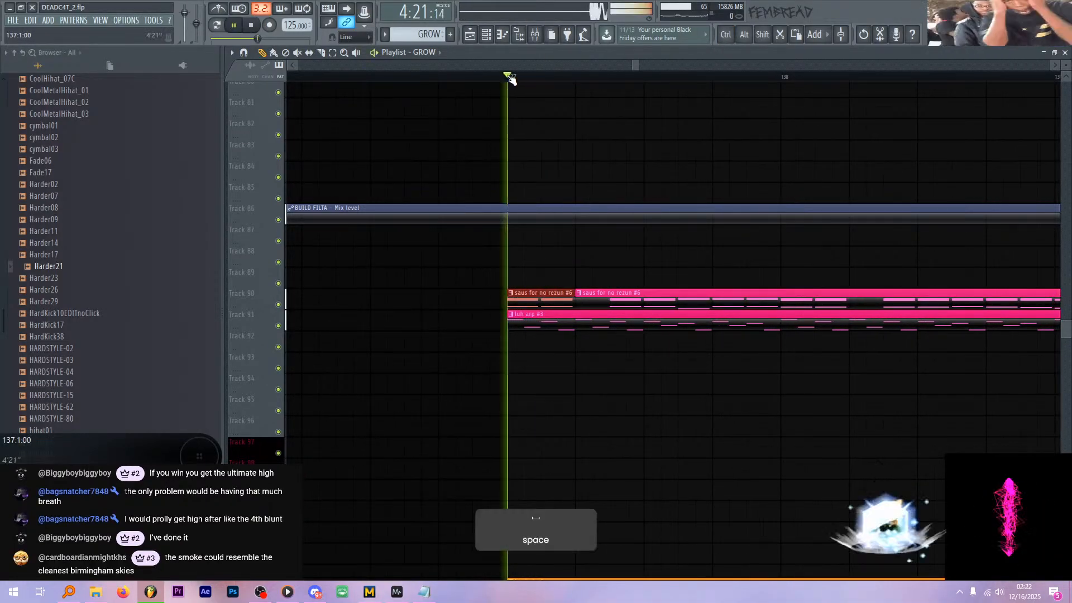
- Locate the SAWBASS and GROW clips on tracks 52 and 53, and play them from around bar 138
scroll(414, 167, "down", 2, "ctrl")
scroll(544, 218, "up", 5)
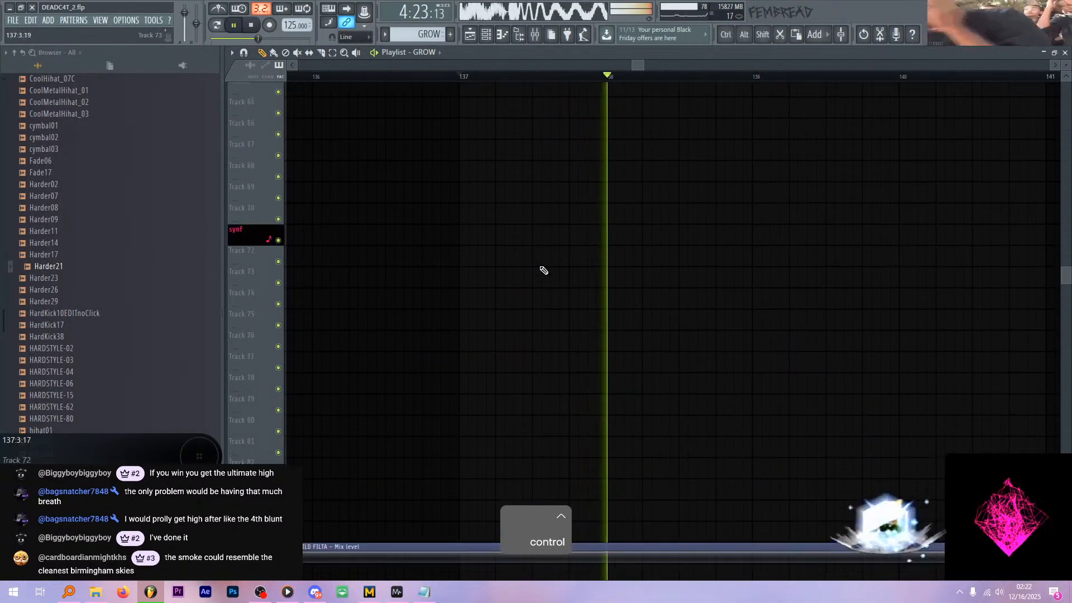
scroll(543, 270, "up", 6)
key("space")
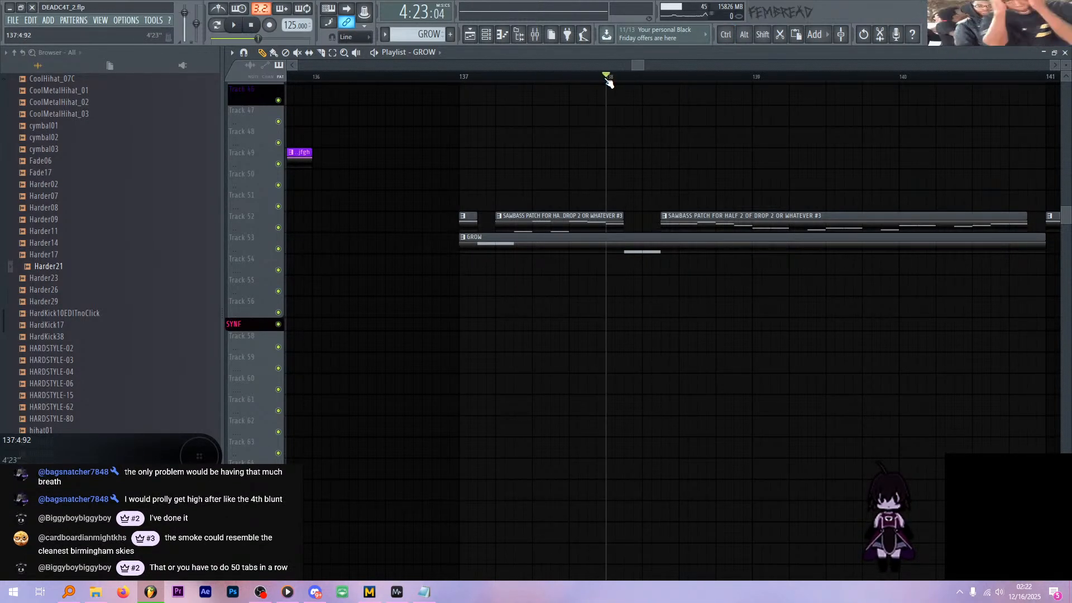
key("space")
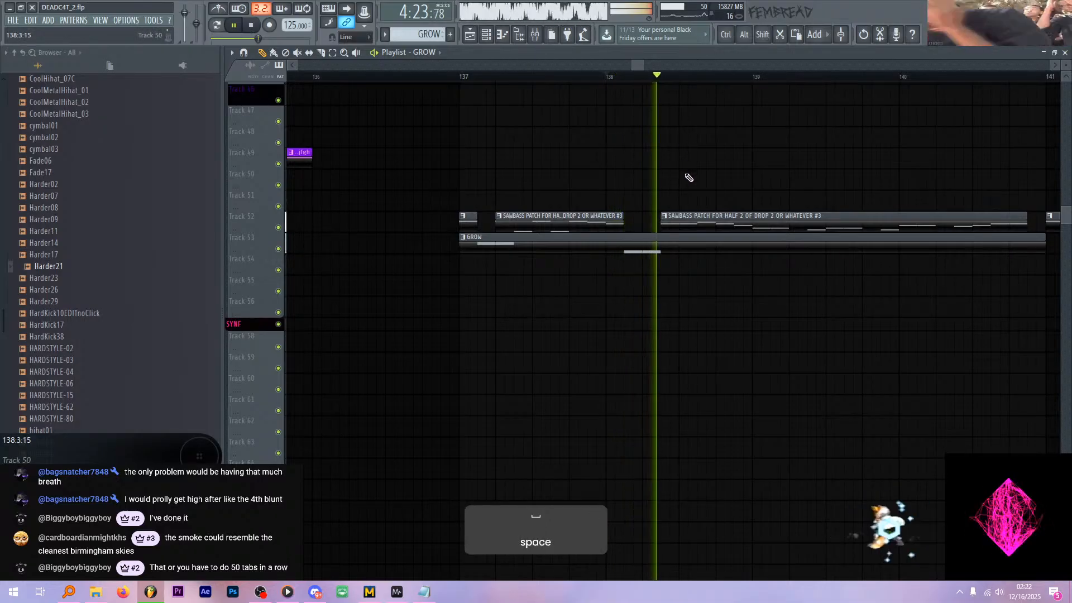
key("space")
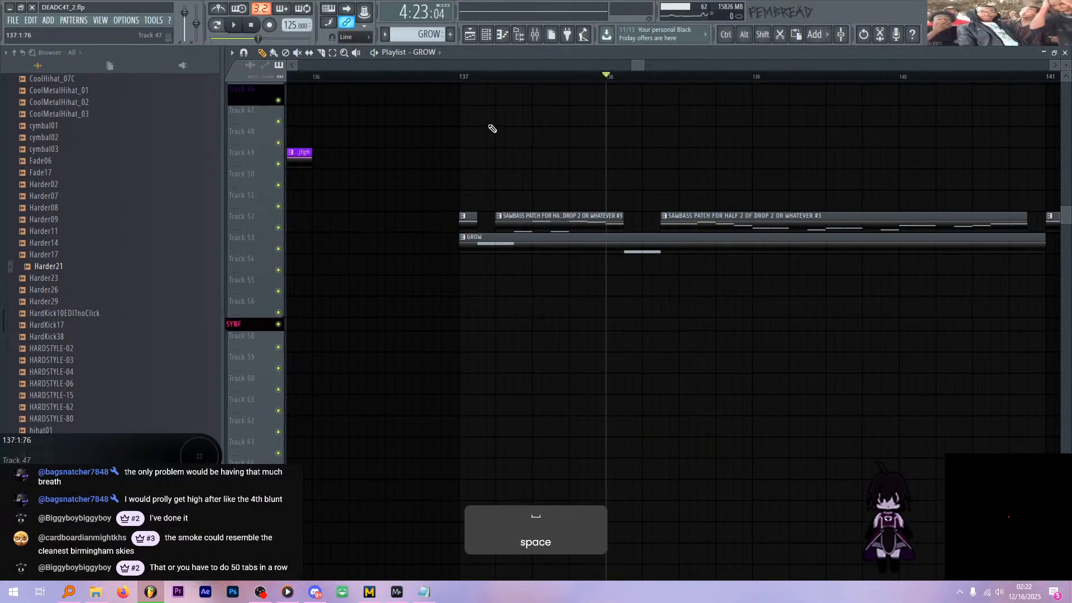
- Open the piano roll of channel 3 4 #7, audition its note in bar 2, and return to the playlist
scroll(491, 103, "up", 2, "ctrl")
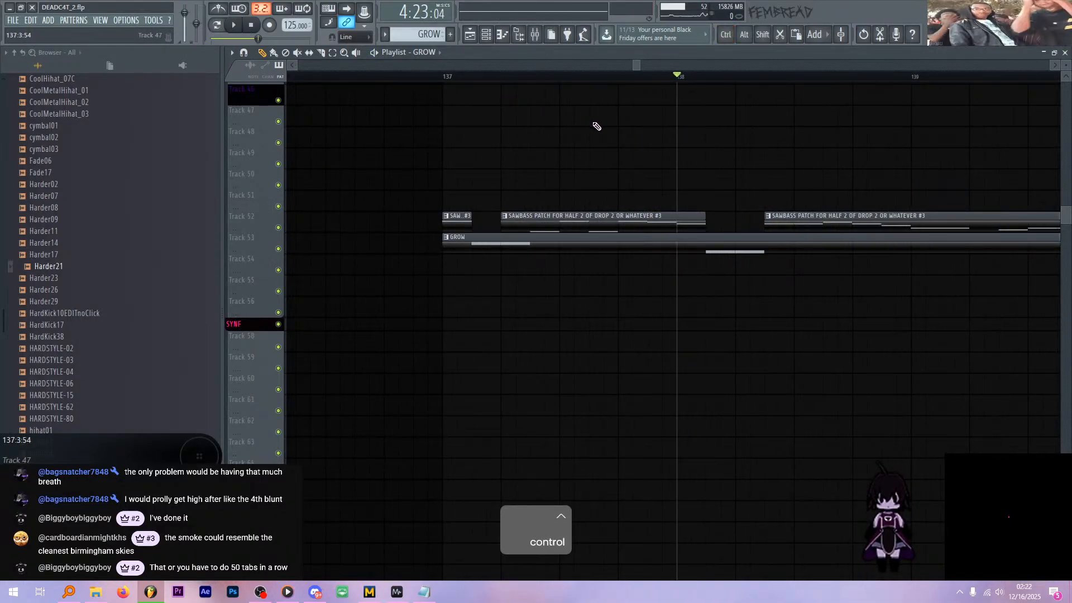
left_click(486, 35)
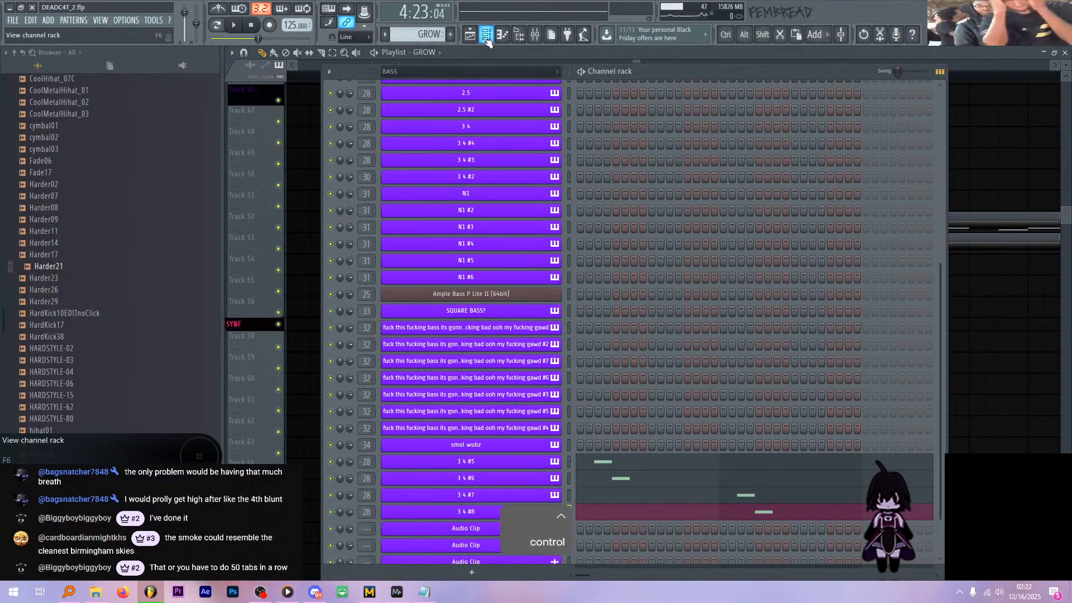
right_click(548, 496)
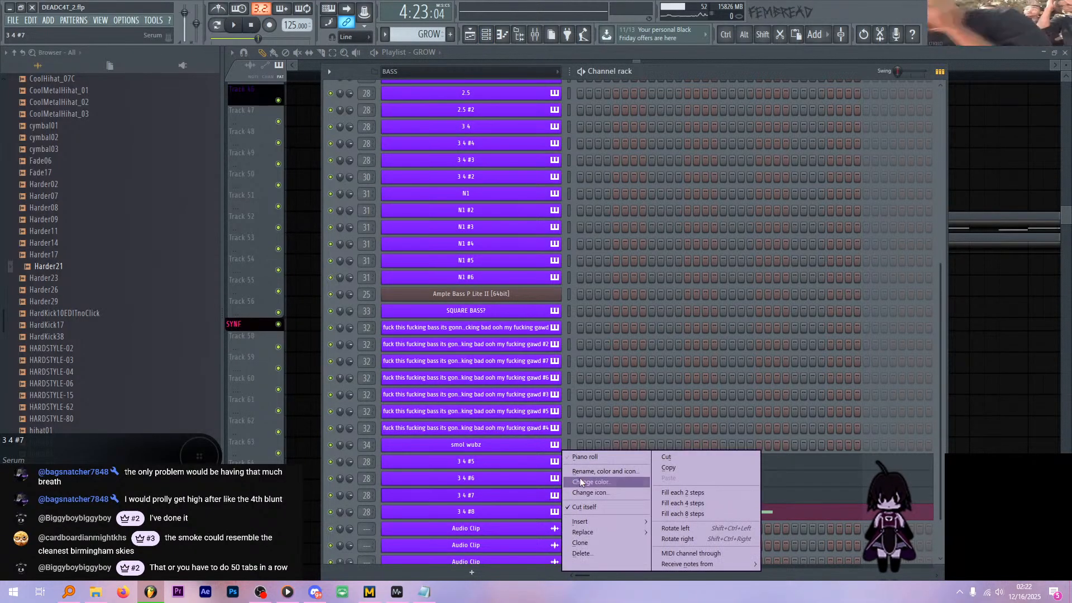
left_click(586, 458)
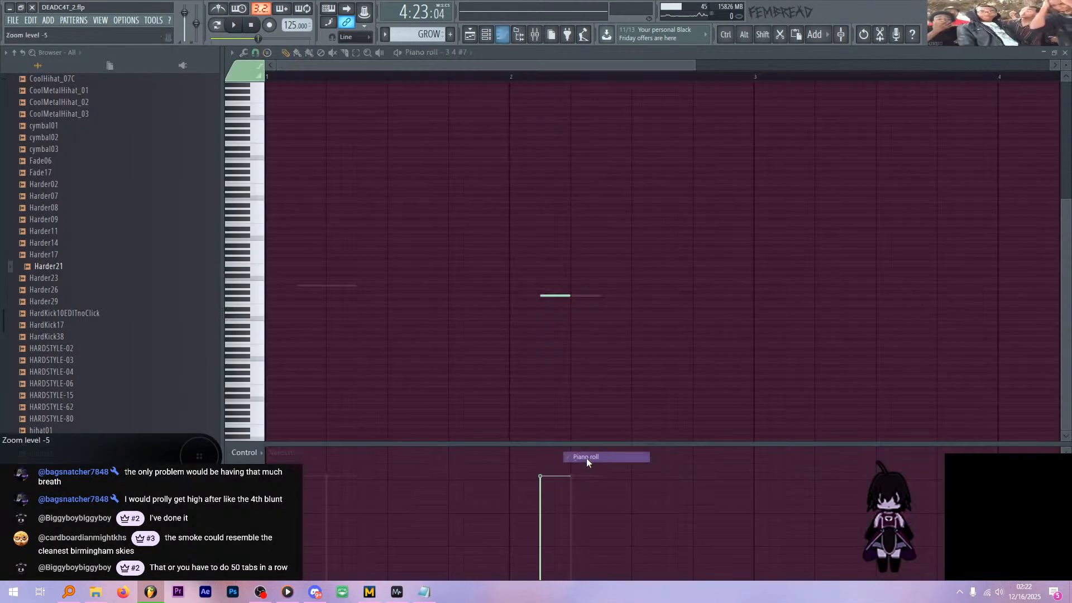
key("space")
key("space")
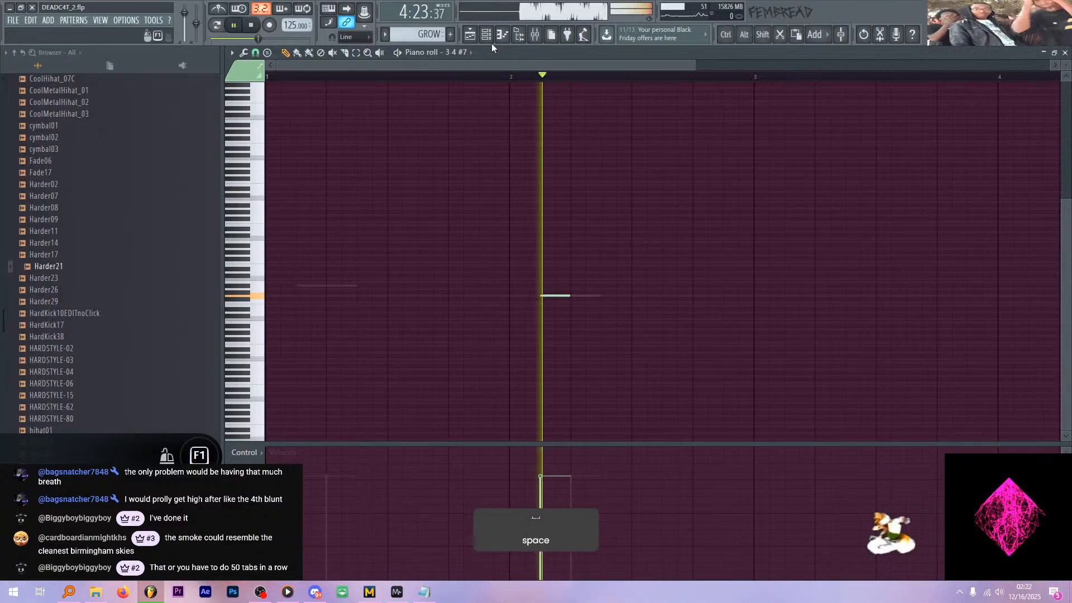
left_click(487, 34)
key("F5")
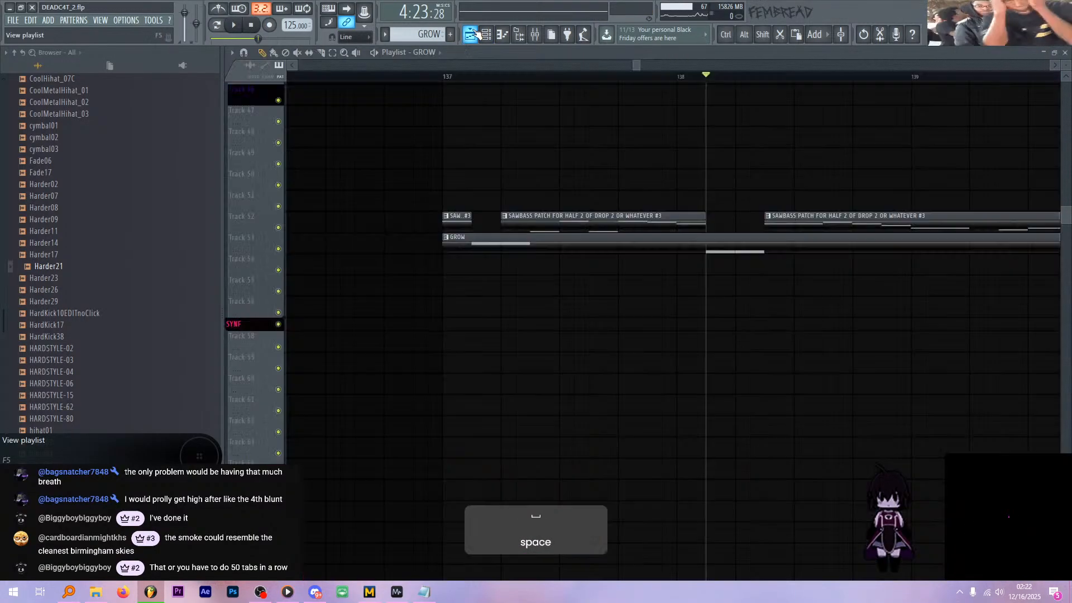
- Cut a half-beat gap in the saus for no rezun #6 clip from 138:1:48 to beat 2 of bar 138, and play the passage
key("space")
key("space")
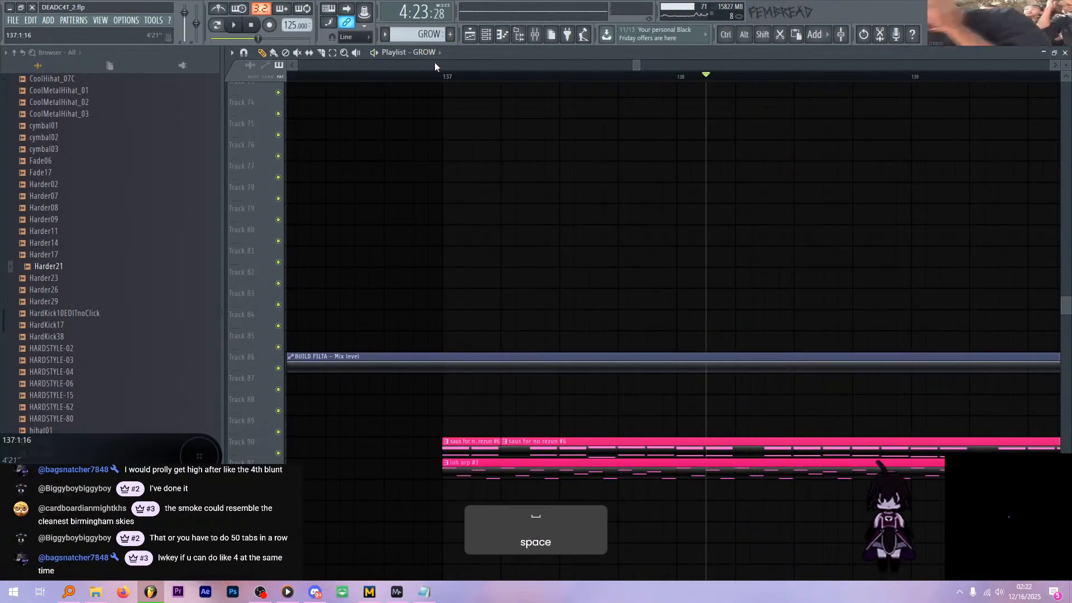
scroll(670, 223, "down", 3)
scroll(773, 268, "up", 5, "ctrl")
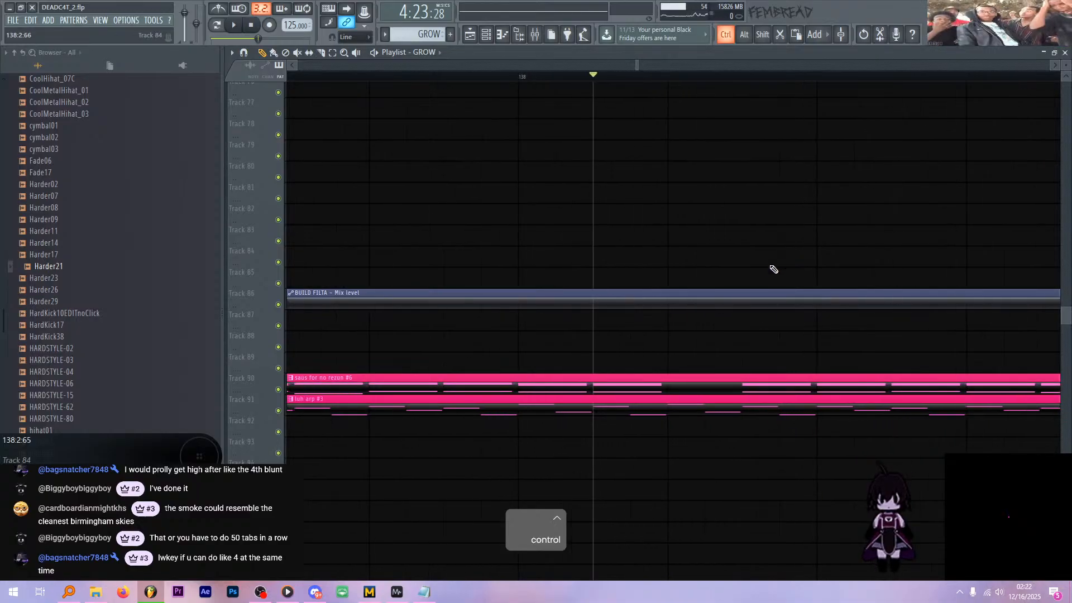
left_click(598, 383, "shift")
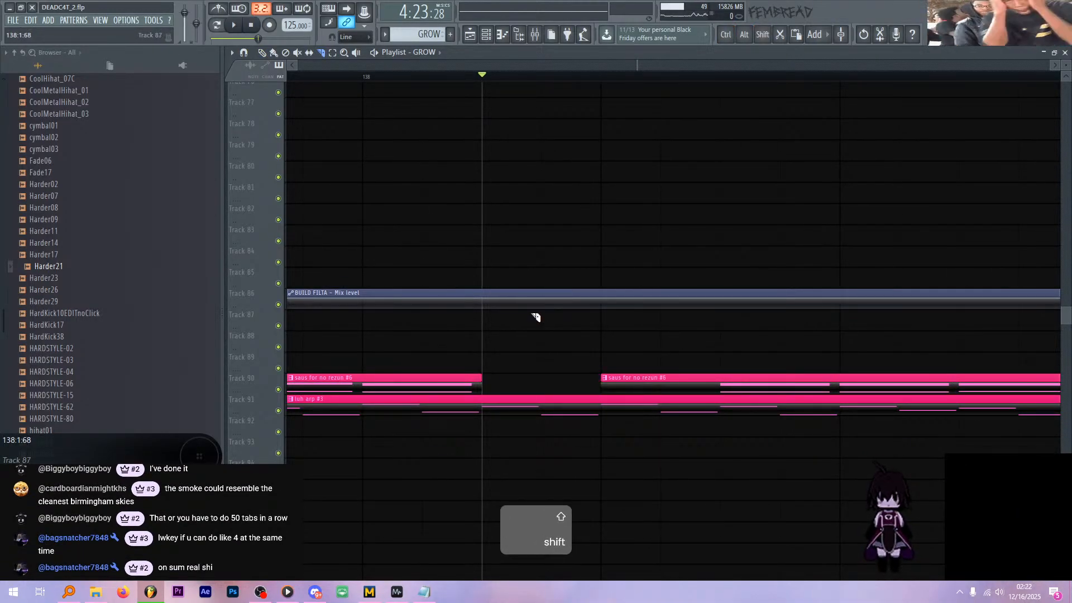
scroll(535, 318, "down", 2, "ctrl")
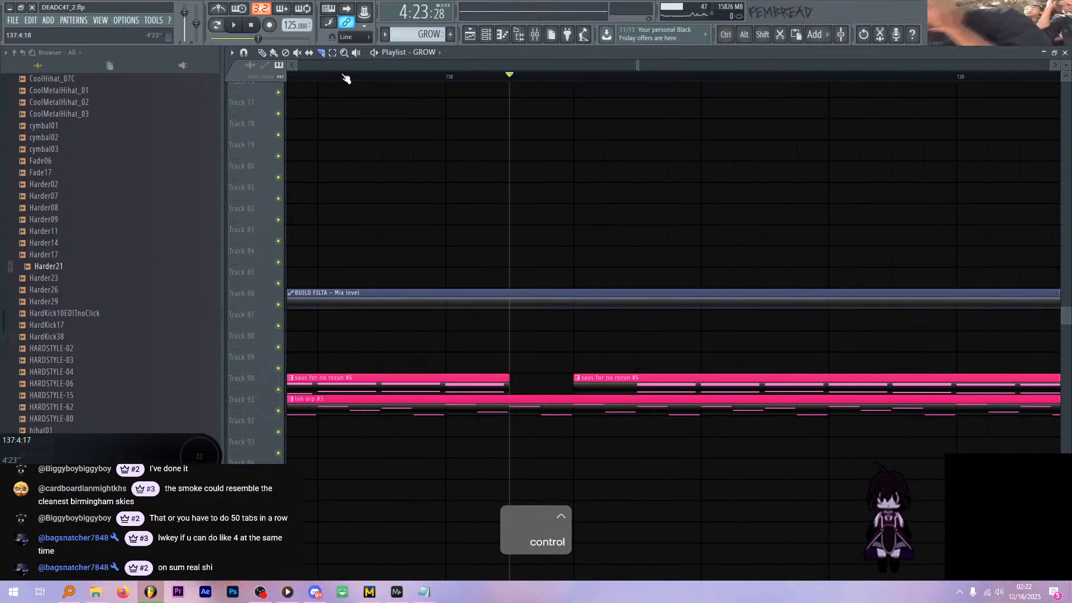
key("space")
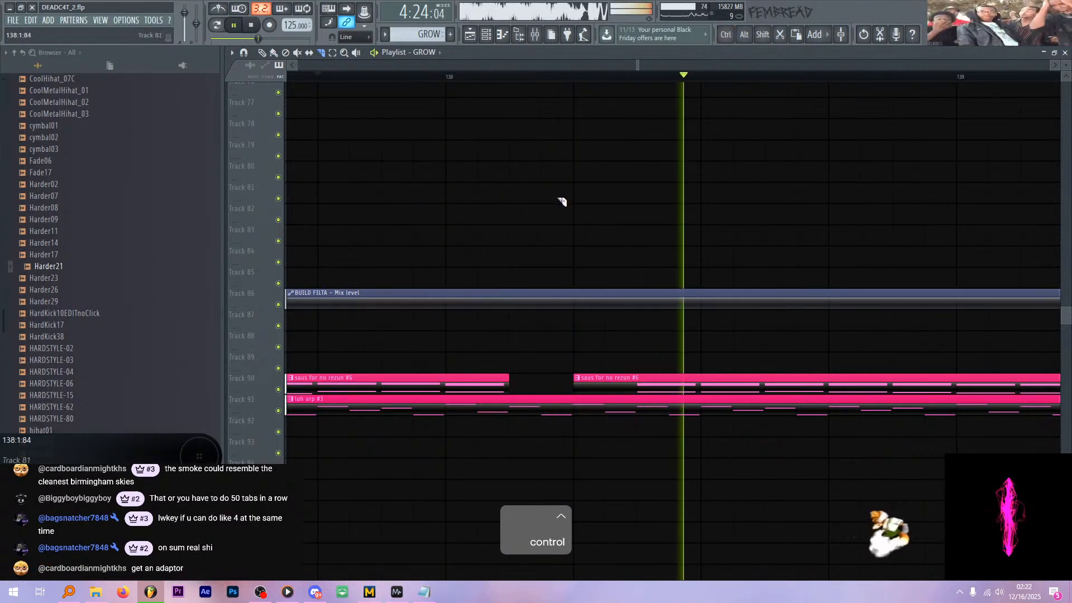
key("space")
- Place the playhead at 138:1:47 and open the Serum instrument of channel 3 4 #7
scroll(509, 152, "up", 6)
left_click(510, 77)
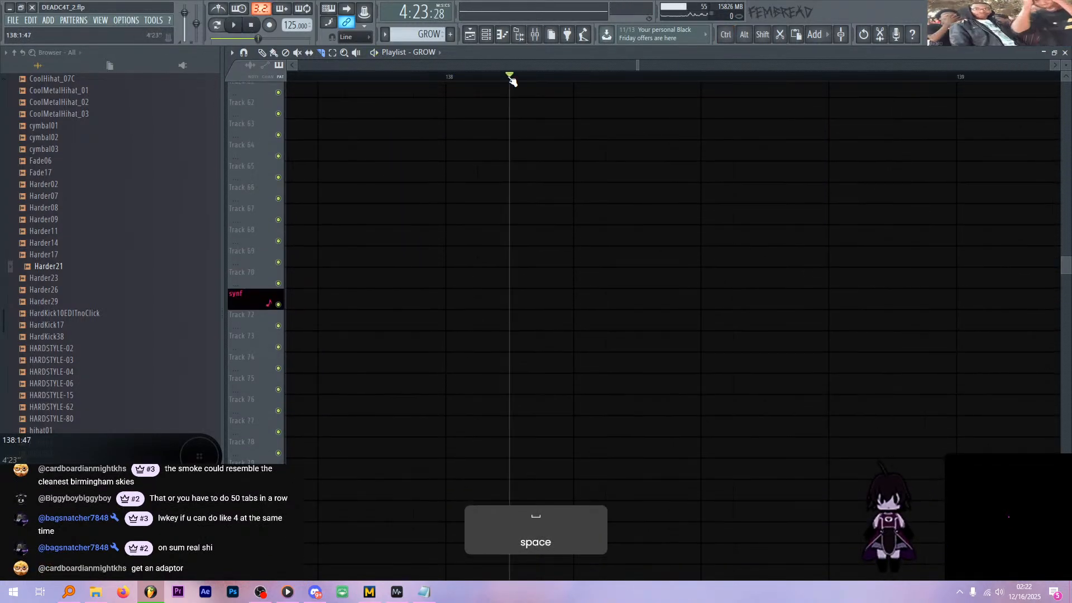
scroll(505, 125, "up", 4)
scroll(519, 155, "up", 4)
key("p")
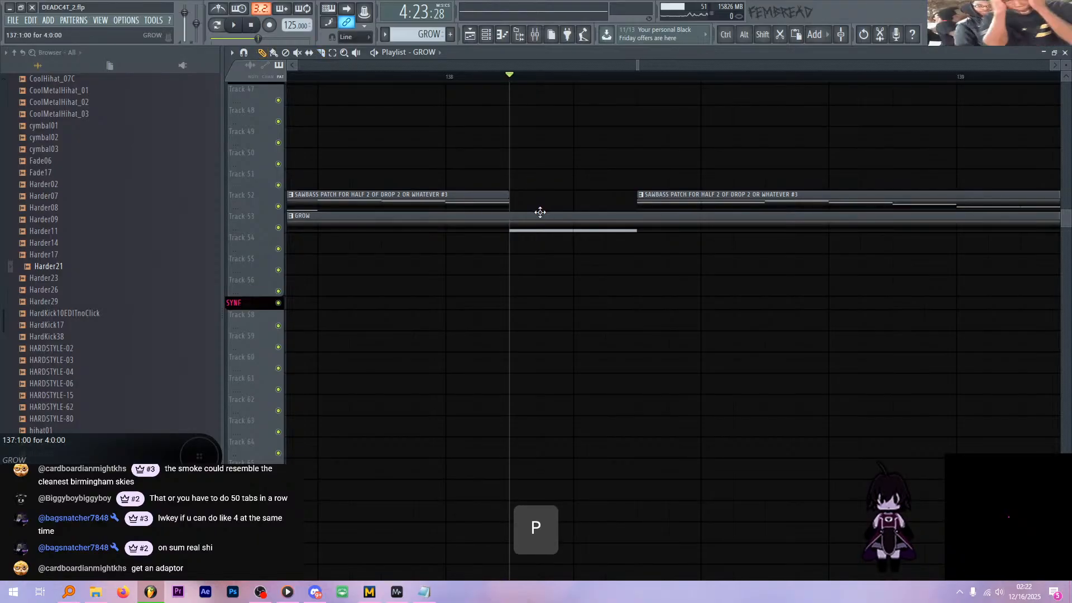
left_click(492, 37)
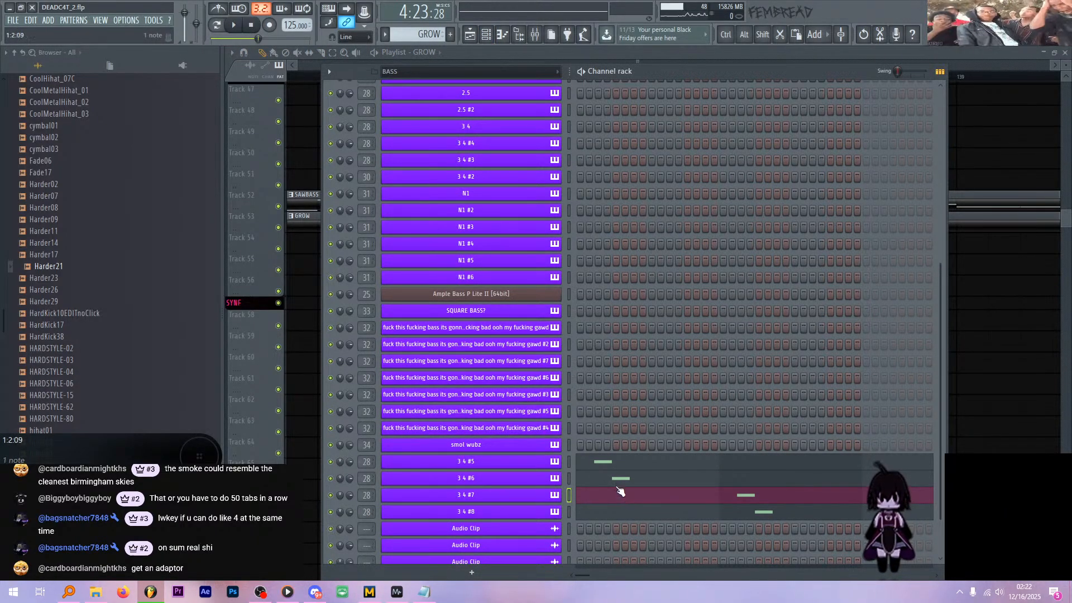
left_click(544, 497)
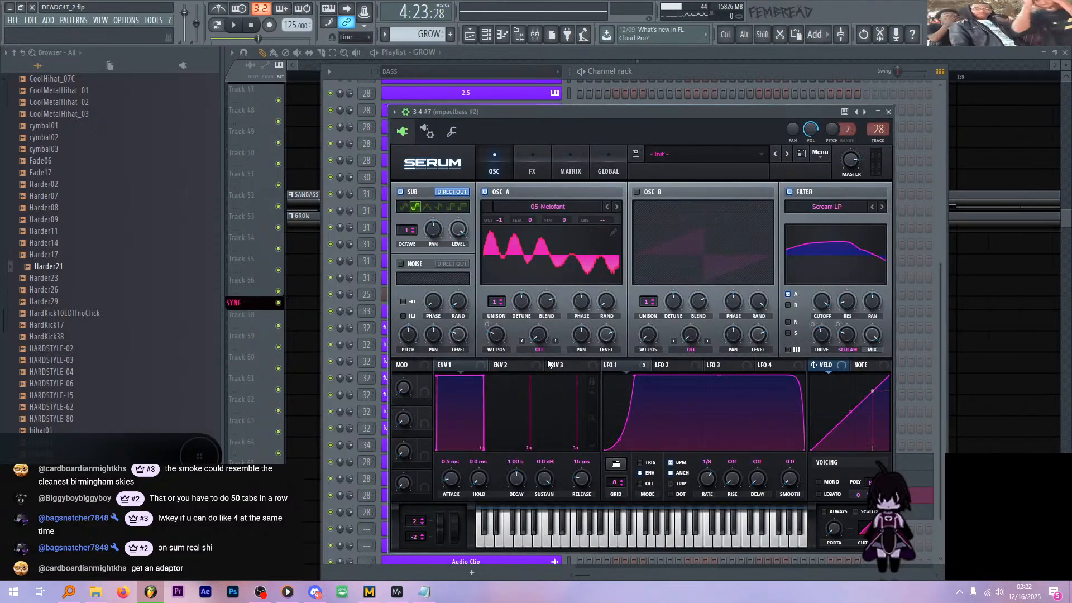
- Set the LFO 1 rate of channel 3 4 #7's Serum to 1/16, auditioning the passage, and close the plugin
key("space")
left_click(641, 366)
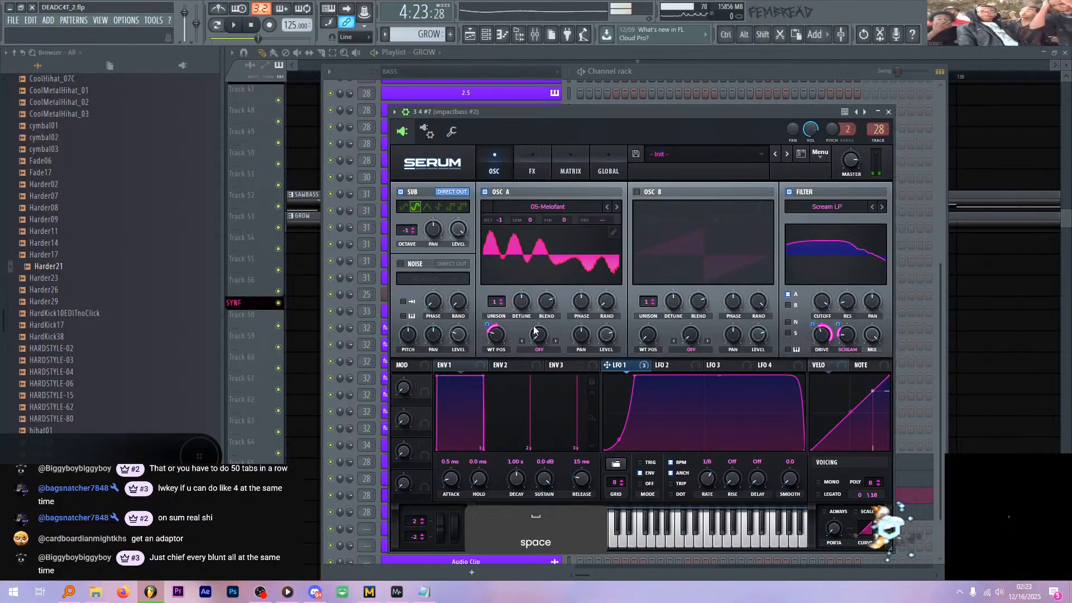
key("space")
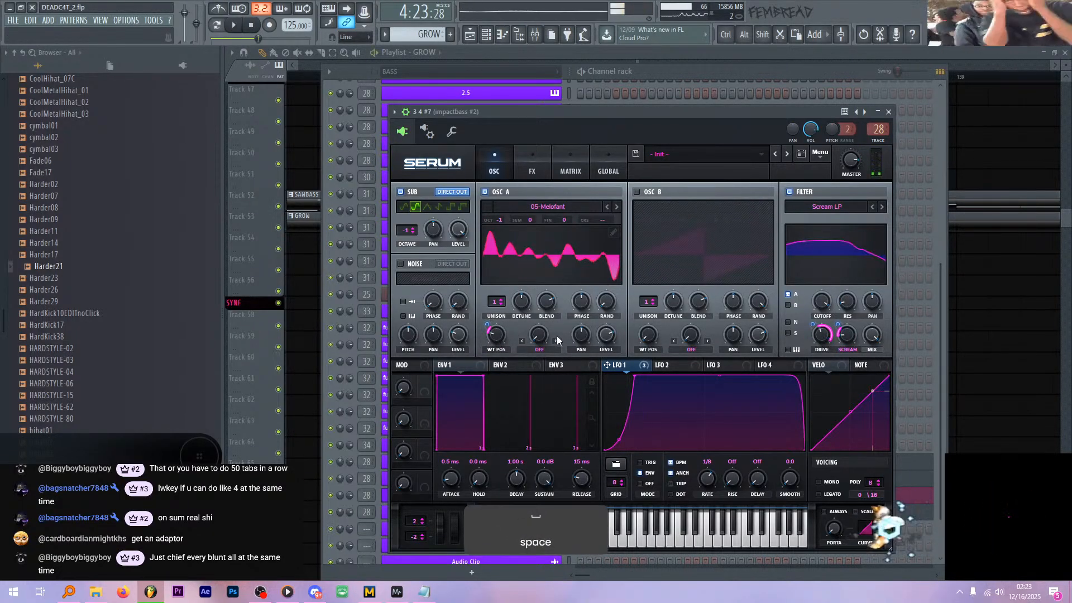
key("space")
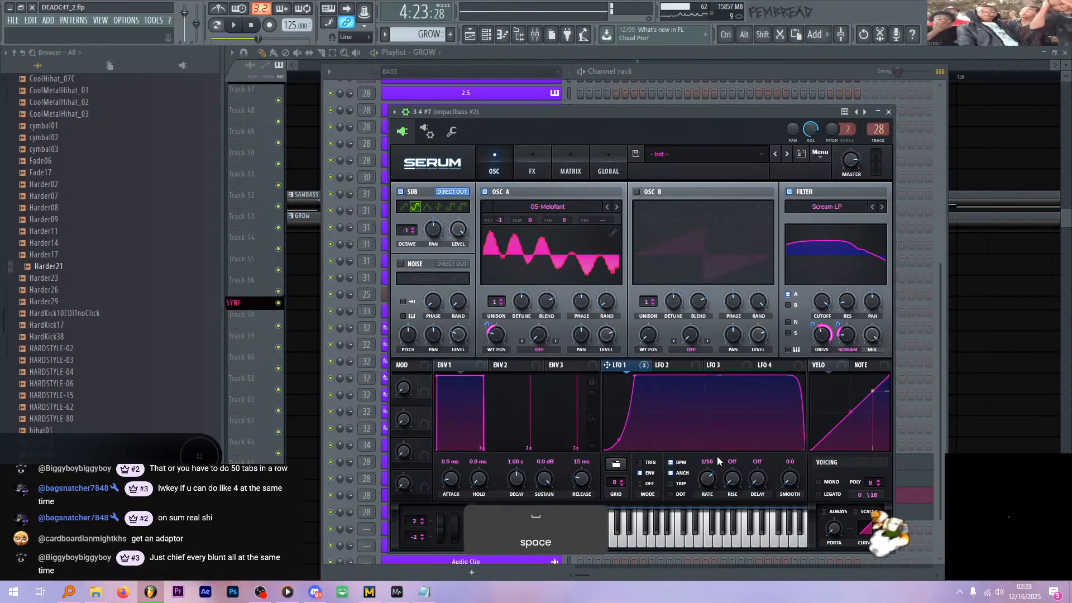
left_click(889, 112)
key("space")
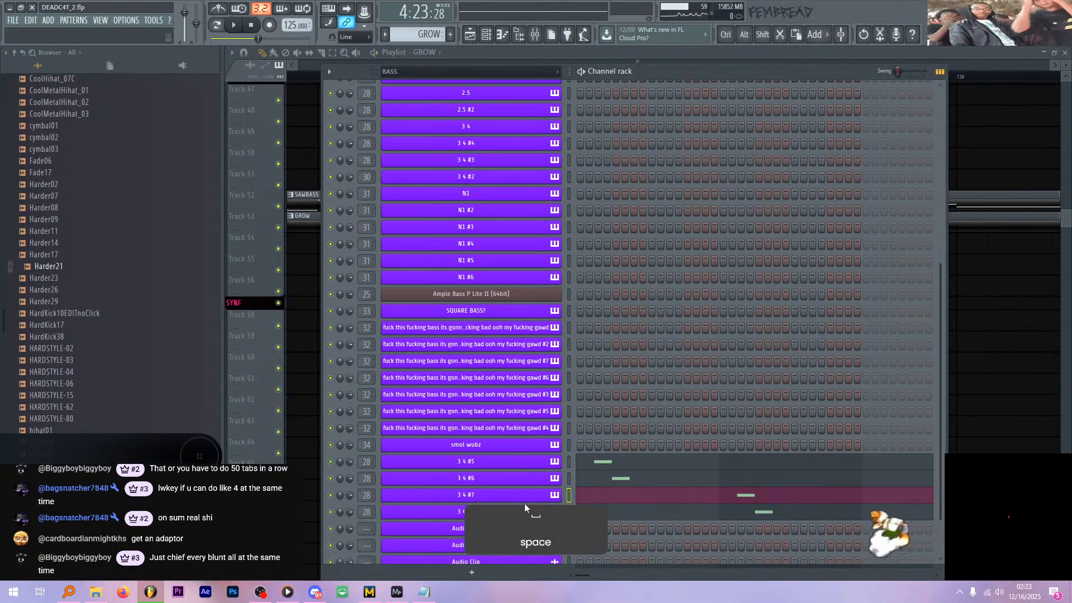
- Slice the bar 2 note in channel 3 4 #7's piano roll into two equal notes, and play the pattern passage
right_click(558, 495)
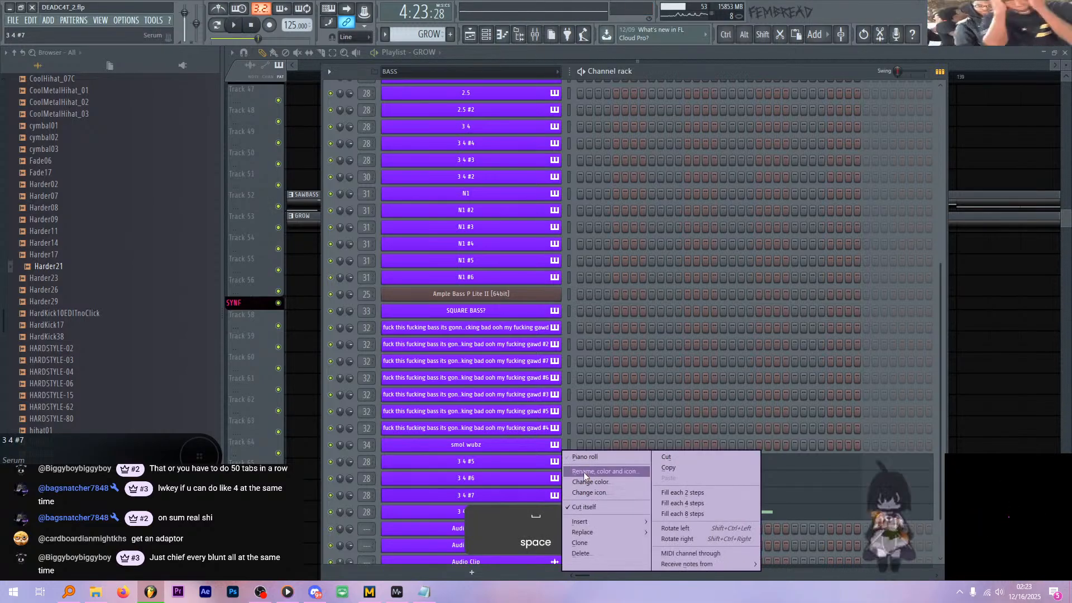
left_click(585, 457)
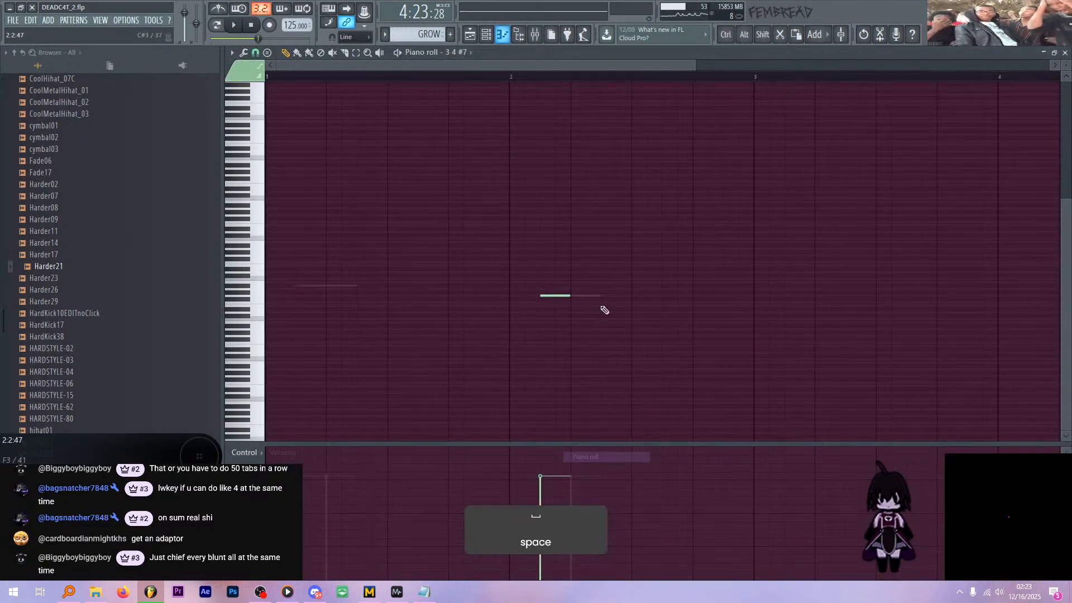
left_click(559, 295, "shift")
key("space")
scroll(584, 251, "down", 3)
key("space")
left_click(274, 77)
key("space")
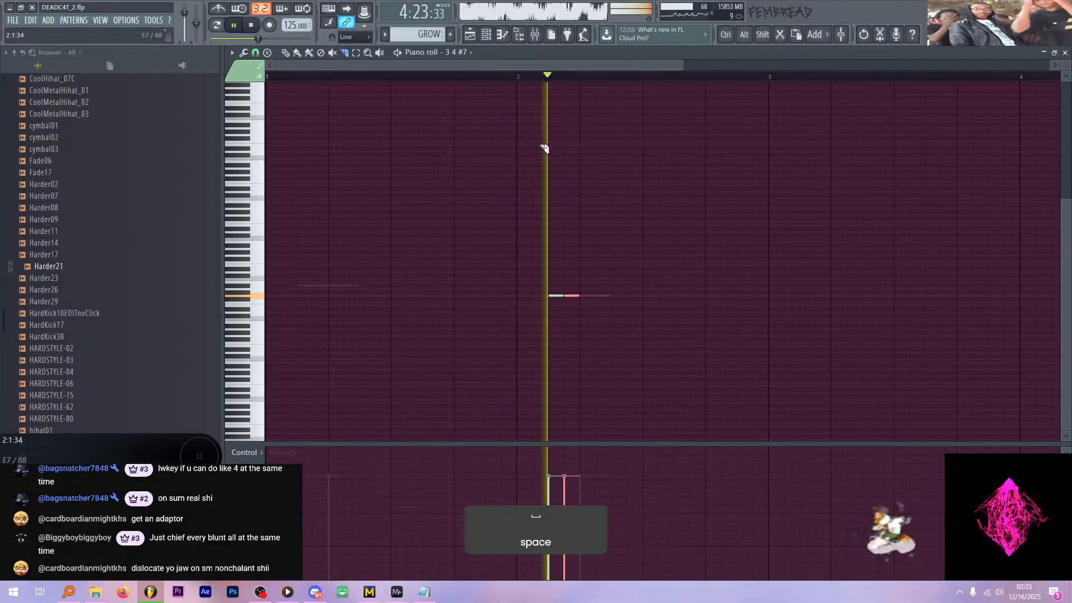
key("space")
- Shorten both sliced notes slightly so a small gap follows each one, and replay the passage
scroll(536, 190, "up", 2)
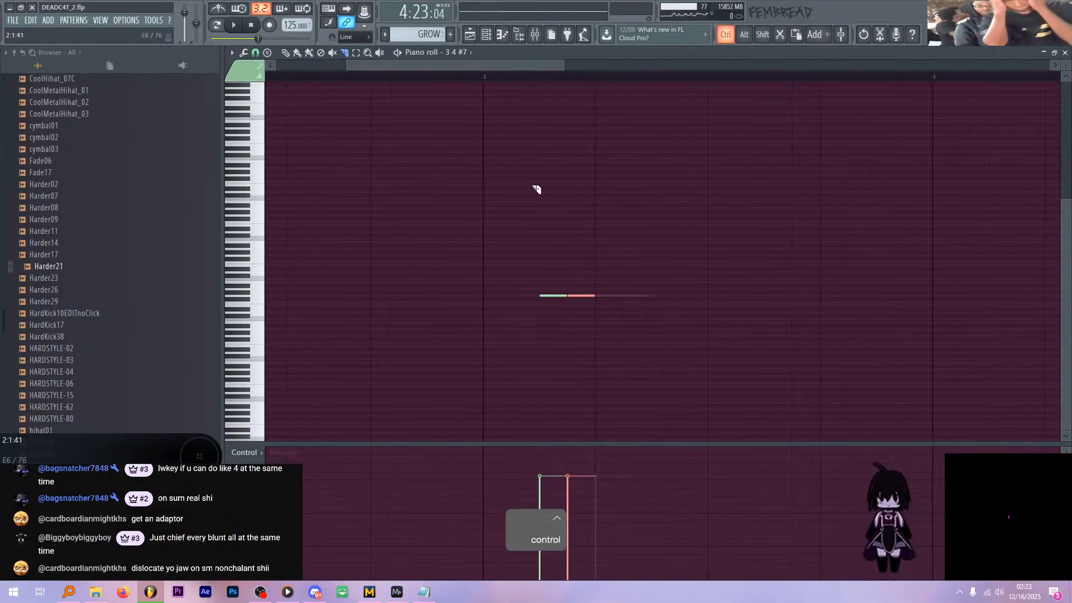
scroll(536, 190, "up", 2)
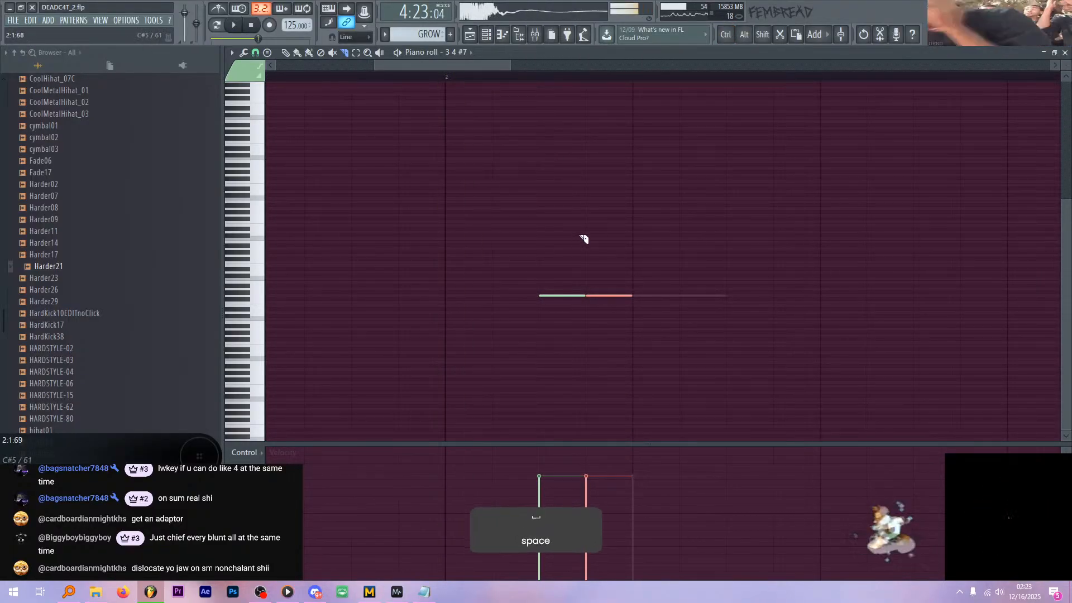
key("ctrl+a")
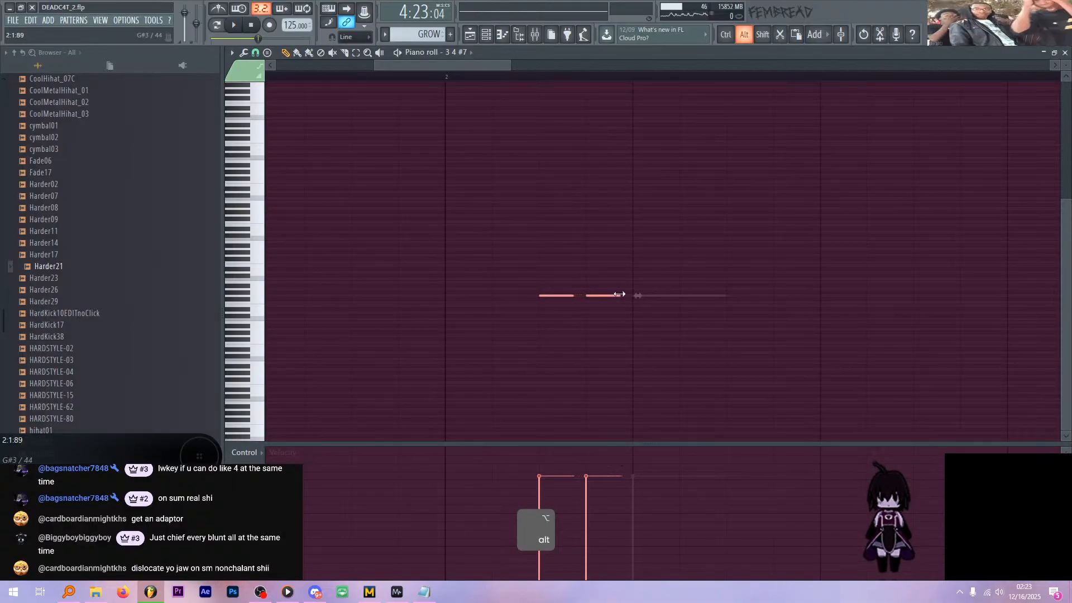
key("space")
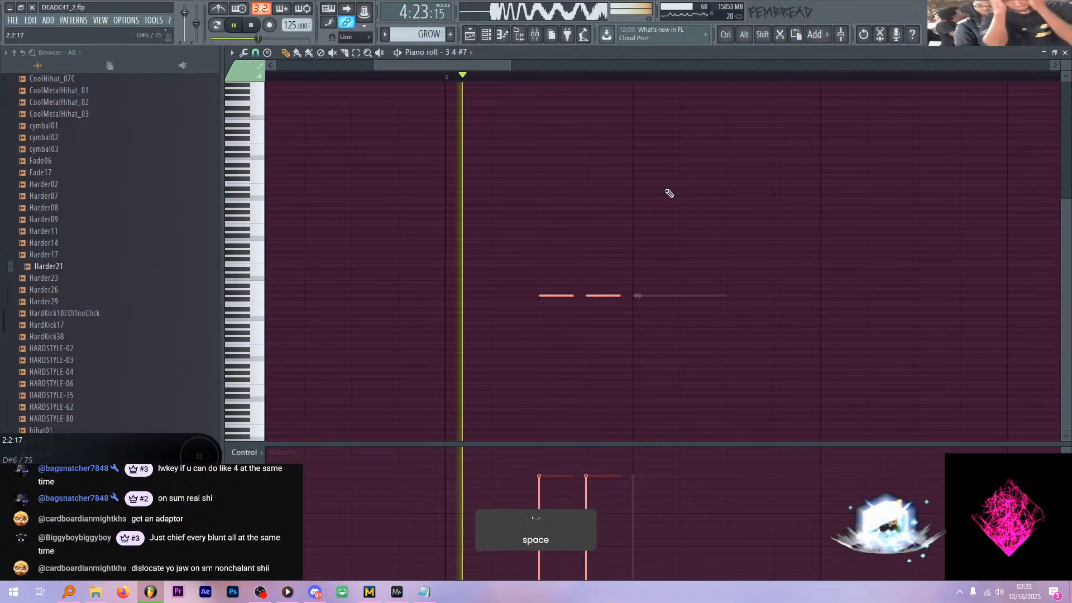
scroll(633, 240, "up", 3)
key("space")
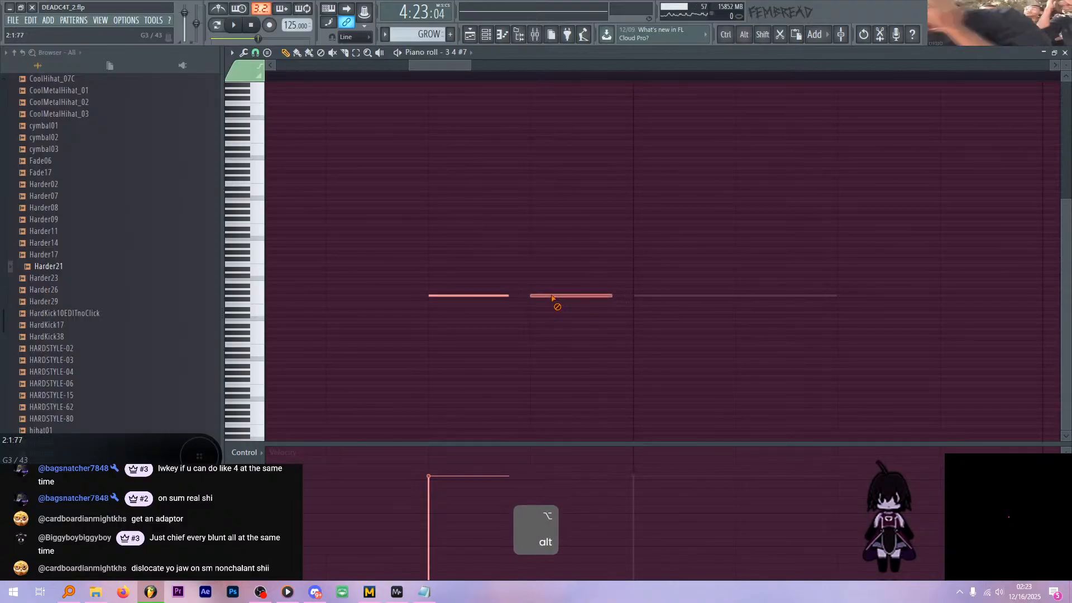
- Delete the second sliced note, extend the first from 2:1:48 to a length of 0:0:47, and play it
right_click(552, 297)
left_click_drag(506, 297, 618, 297)
key("space")
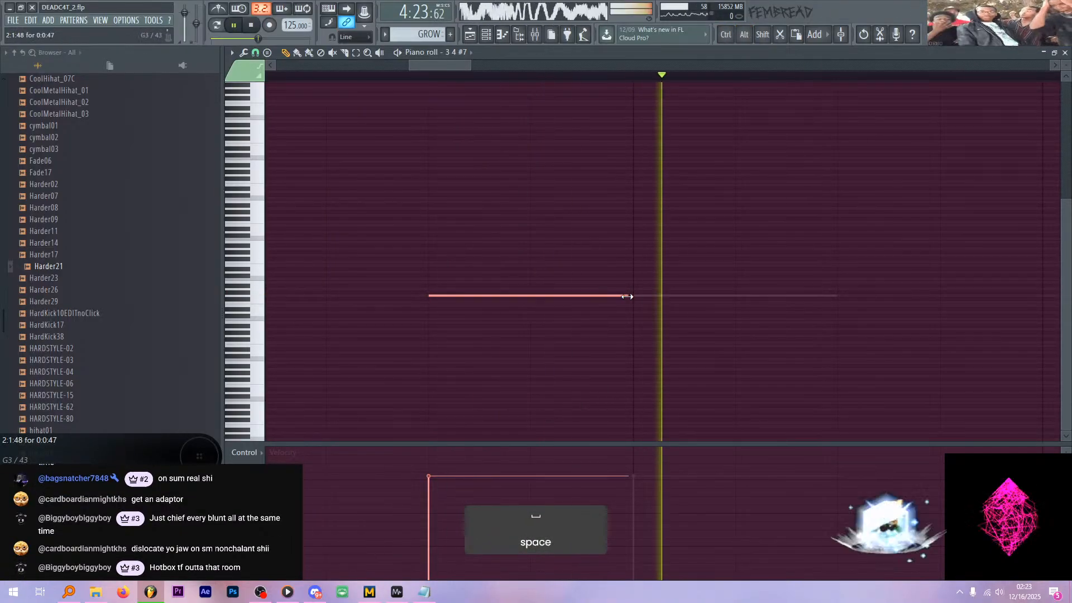
- Set the LFO 1 rate of channel 3 4 #7's Serum to 1/8, play the passage, and close the plugin
left_click(488, 36)
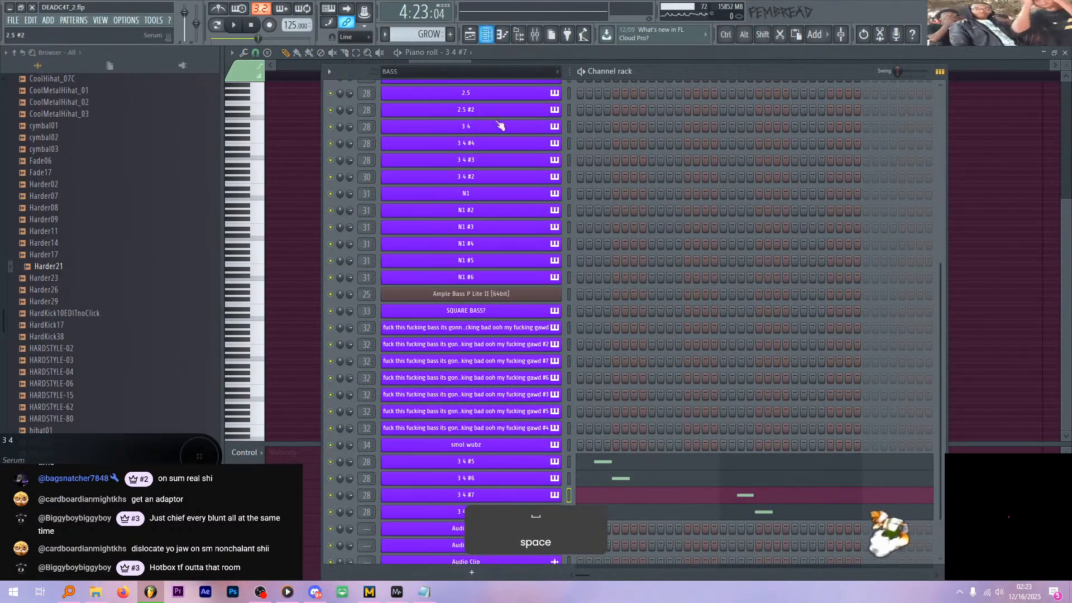
left_click(529, 496)
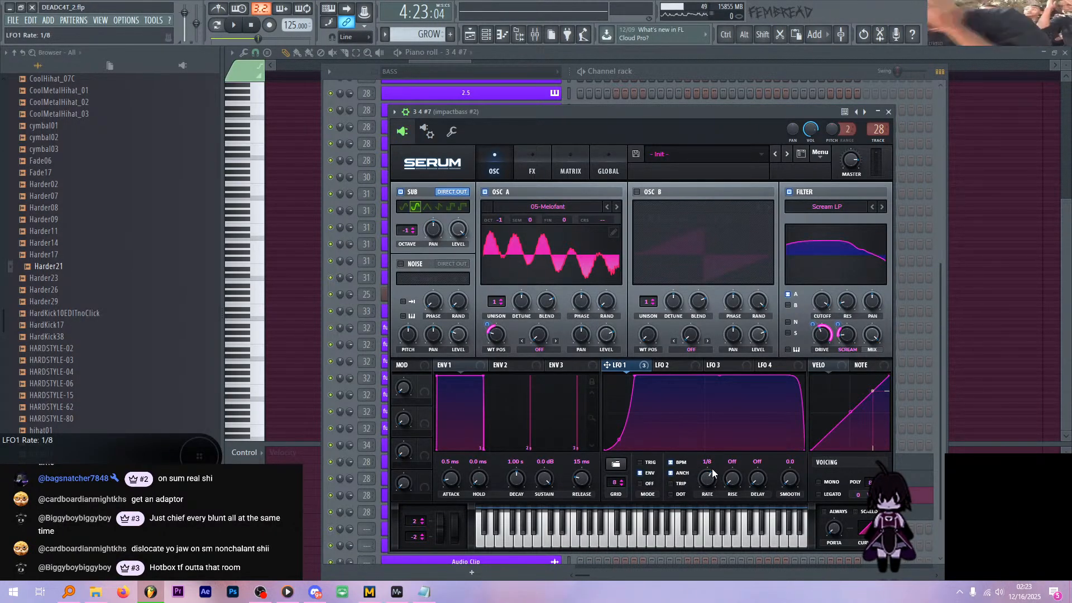
key("space")
left_click(890, 112)
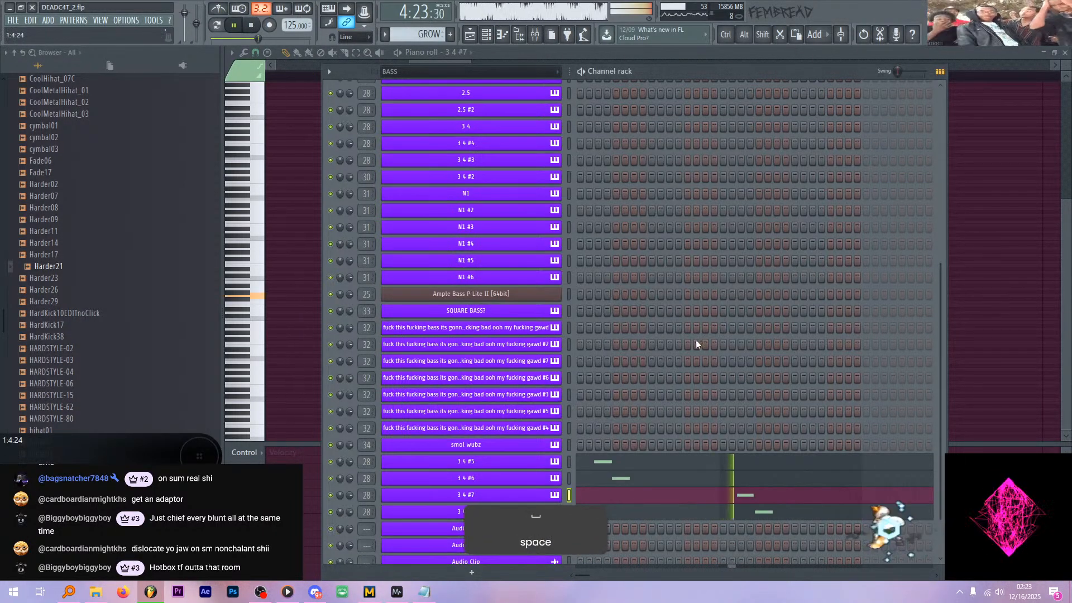
- Open the Serum instrument of channel 3 4 #8 and check its LFO 1 modulation during playback
left_click(484, 512)
key("space")
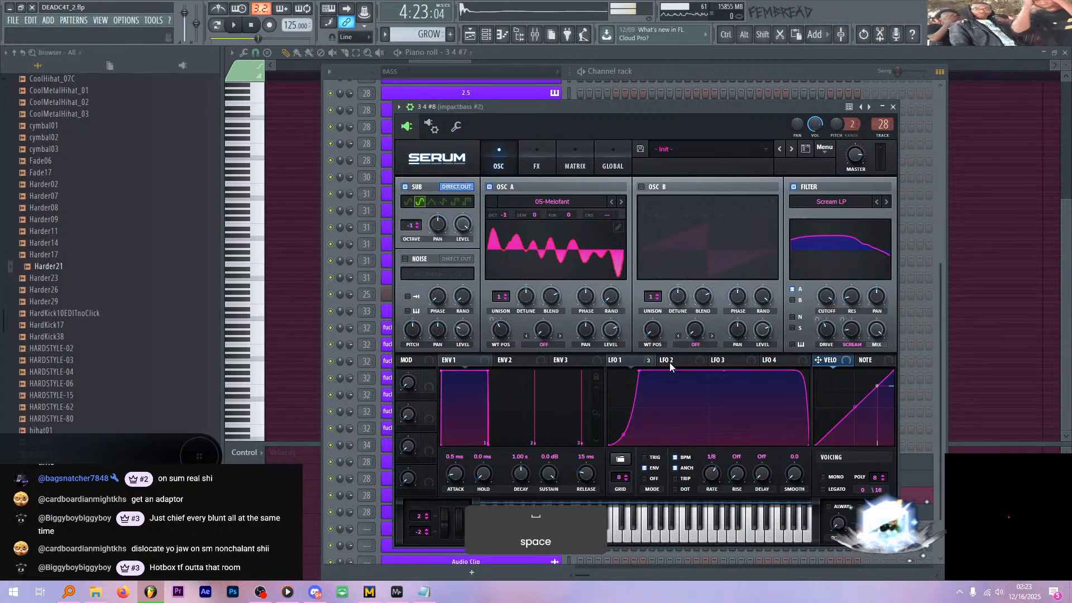
scroll(848, 336, "up", 5)
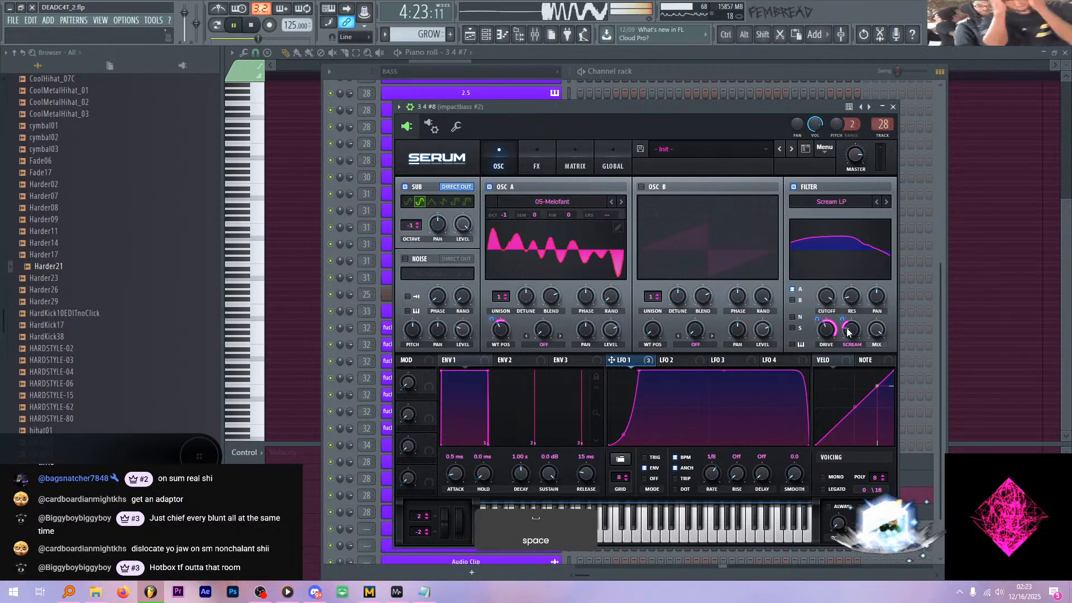
- Return to the playlist and examine the clips around the GROW section from bar 137 during playback, and stop playback
left_click(471, 34)
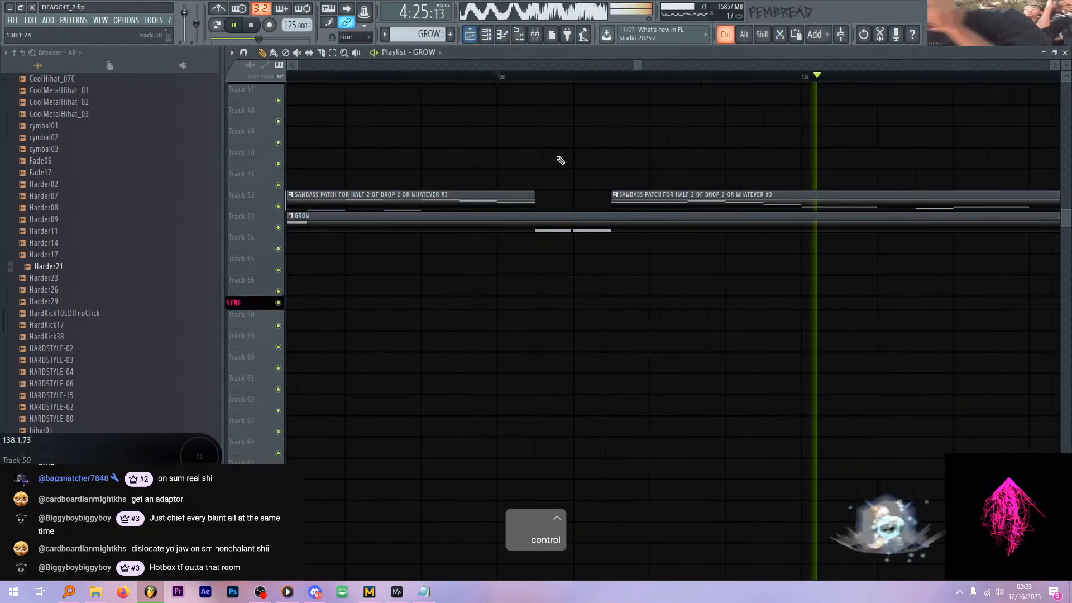
scroll(570, 156, "down", 6)
scroll(546, 140, "up", 4)
scroll(540, 137, "down", 4)
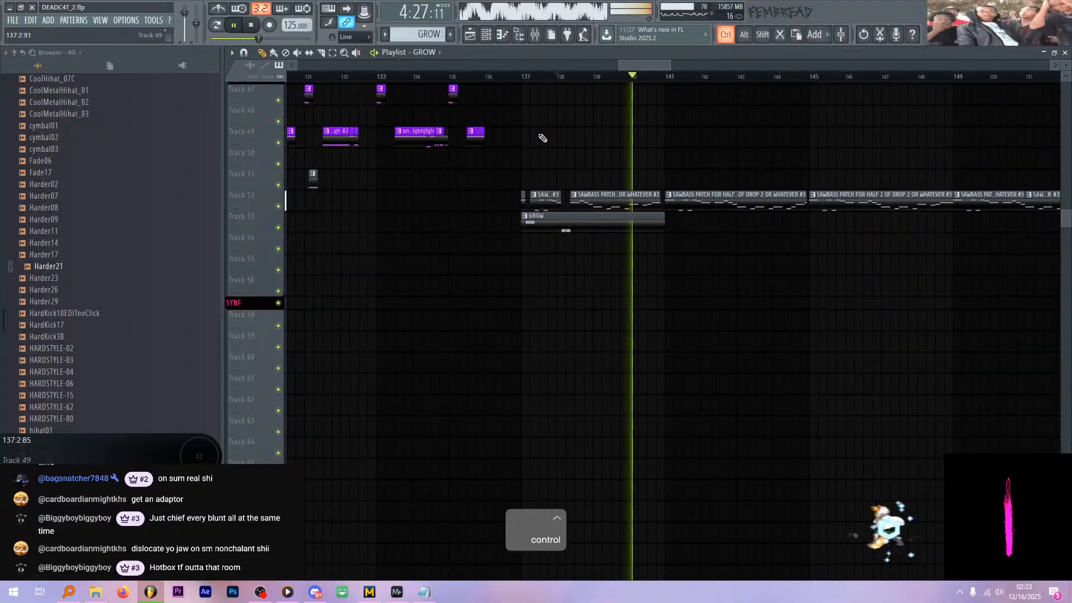
scroll(537, 137, "up", 1)
right_click(538, 137, "ctrl")
scroll(694, 144, "up", 5)
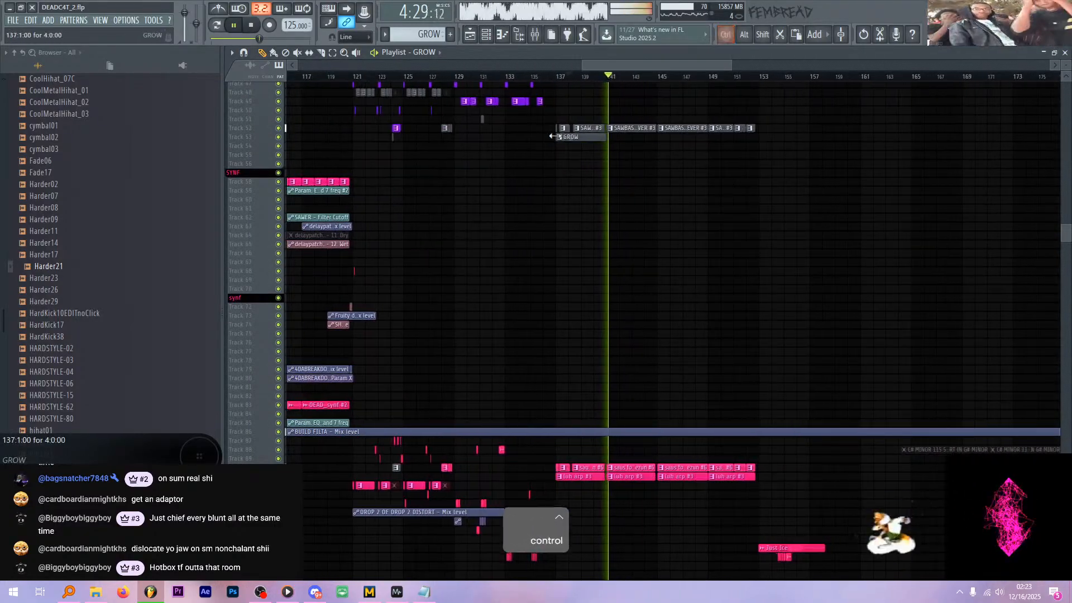
right_click(569, 144, "ctrl+alt")
key("space")
scroll(589, 157, "up", 2)
scroll(597, 161, "up", 2)
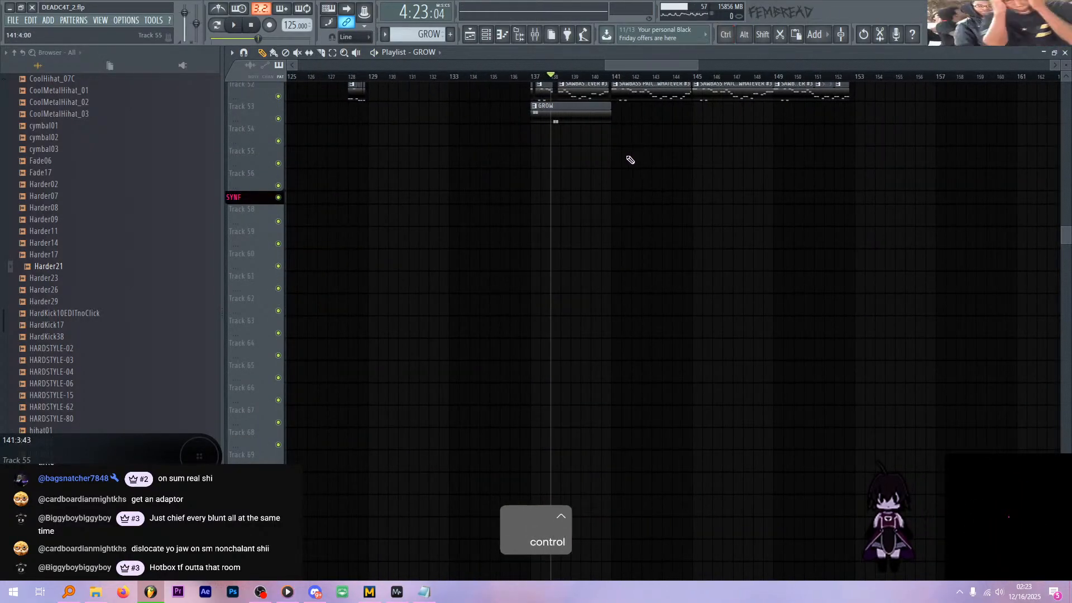
- Examine the Param. EQ 2 automation clips on tracks 26 and 27 between bars 133 and 137
scroll(680, 143, "up", 8)
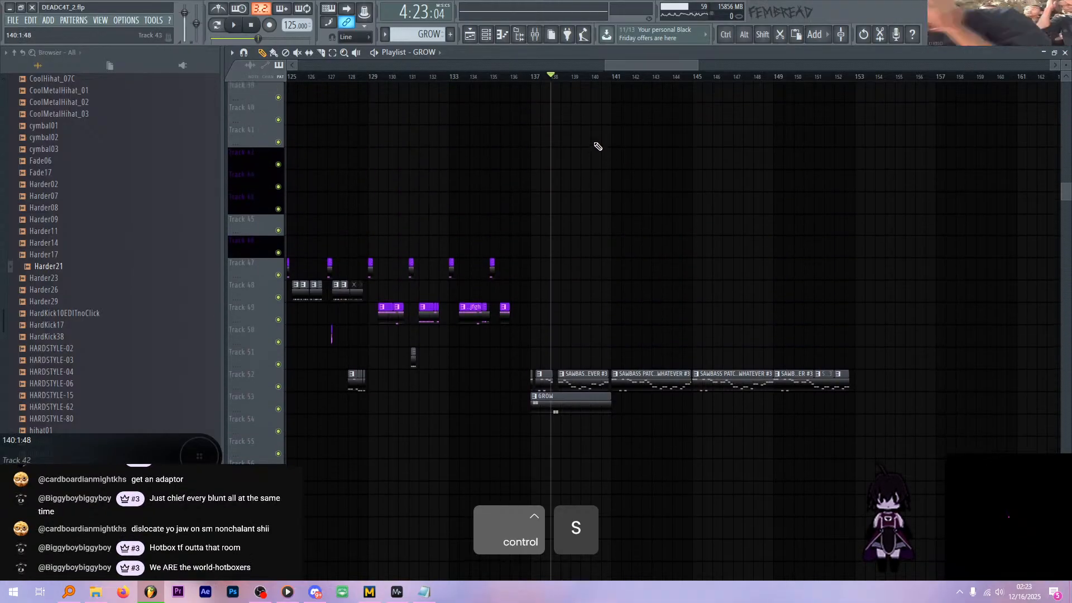
scroll(611, 166, "up", 2)
scroll(525, 125, "up", 5)
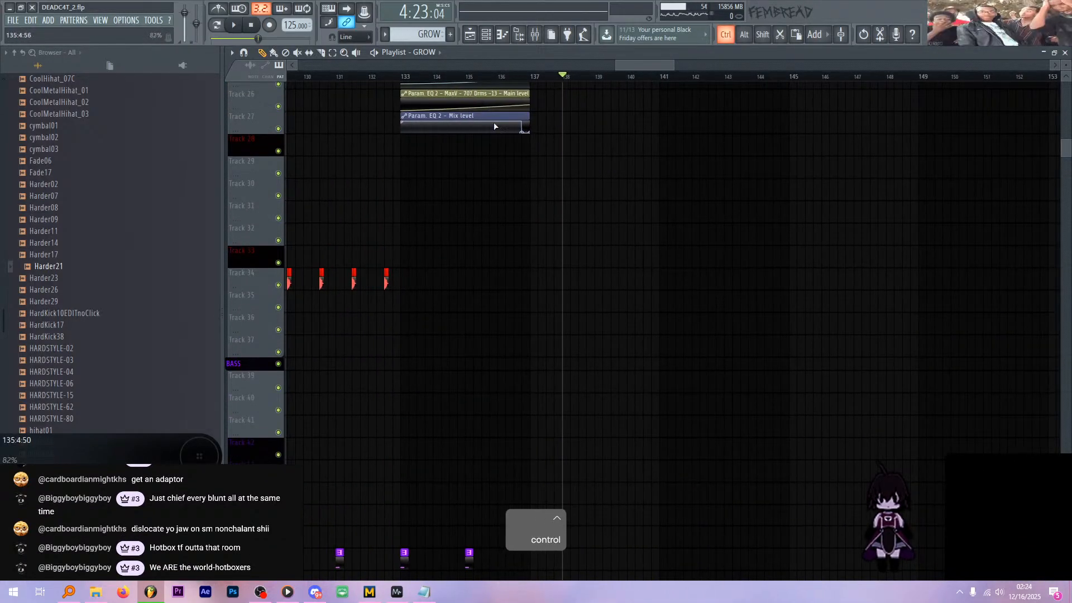
scroll(462, 146, "down", 2)
scroll(446, 145, "up", 2)
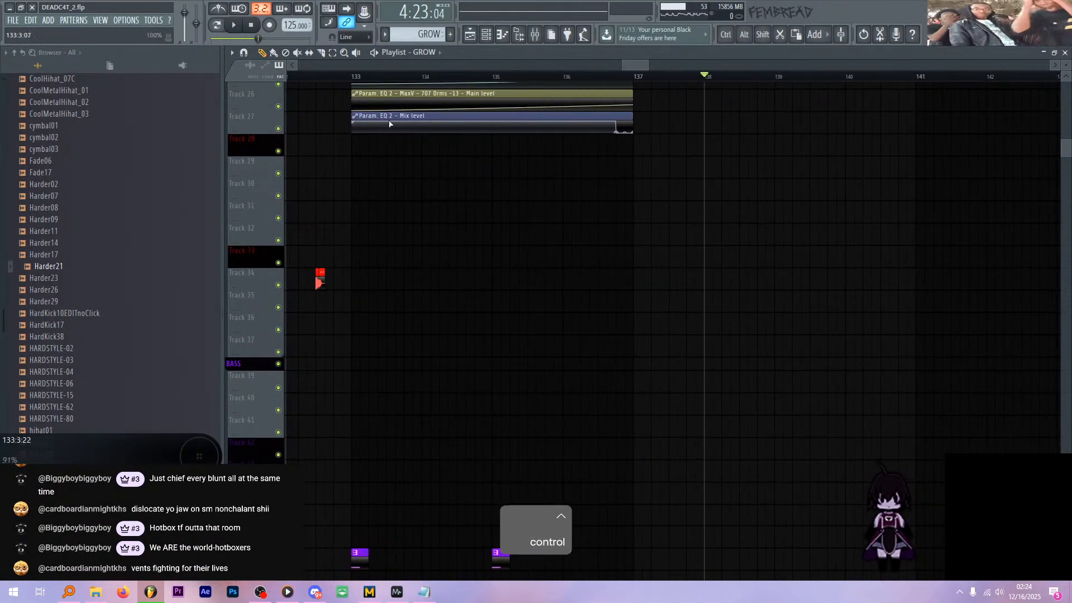
- Place the playhead at the start of bar 133 and play the arrangement briefly from there
scroll(418, 146, "down", 3)
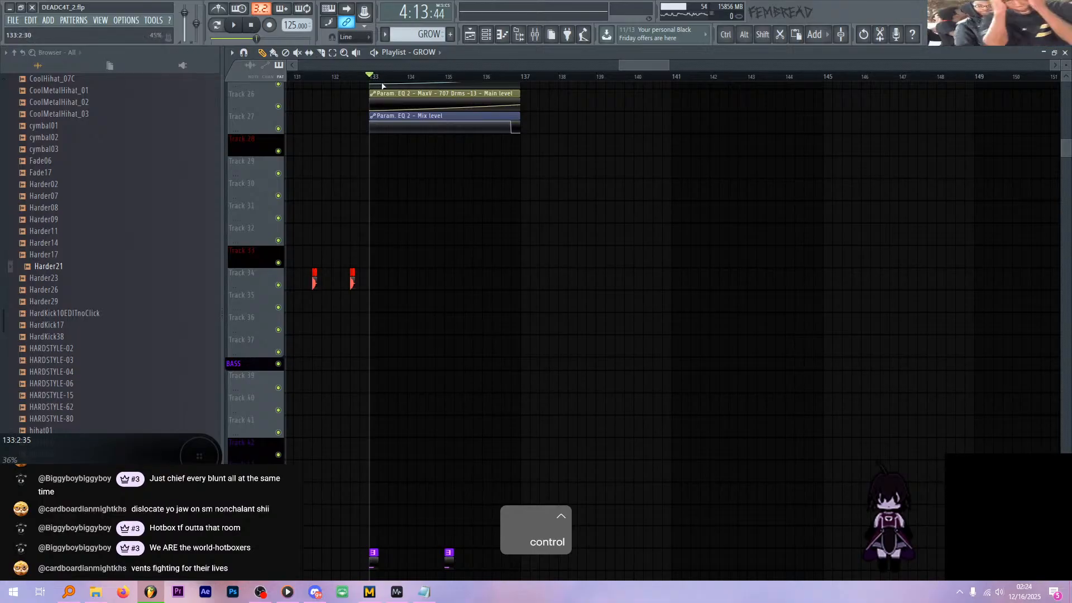
scroll(367, 144, "up", 2)
scroll(421, 160, "down", 5)
key("space")
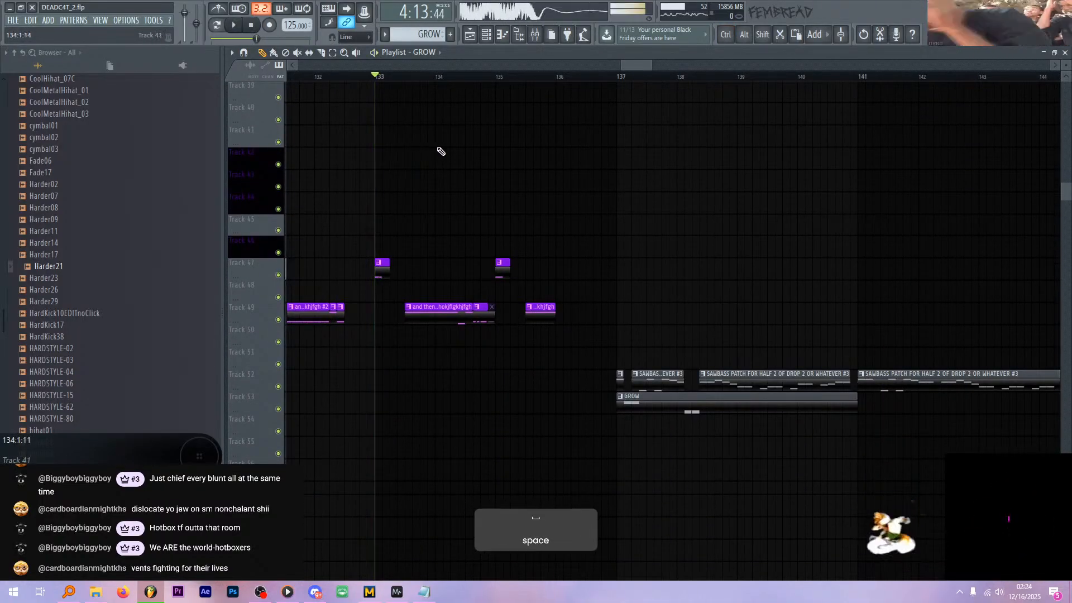
- Play the arrangement from the start of bar 137 and look over the synth, vocal and SFX tracks below the bass section
left_click(620, 76)
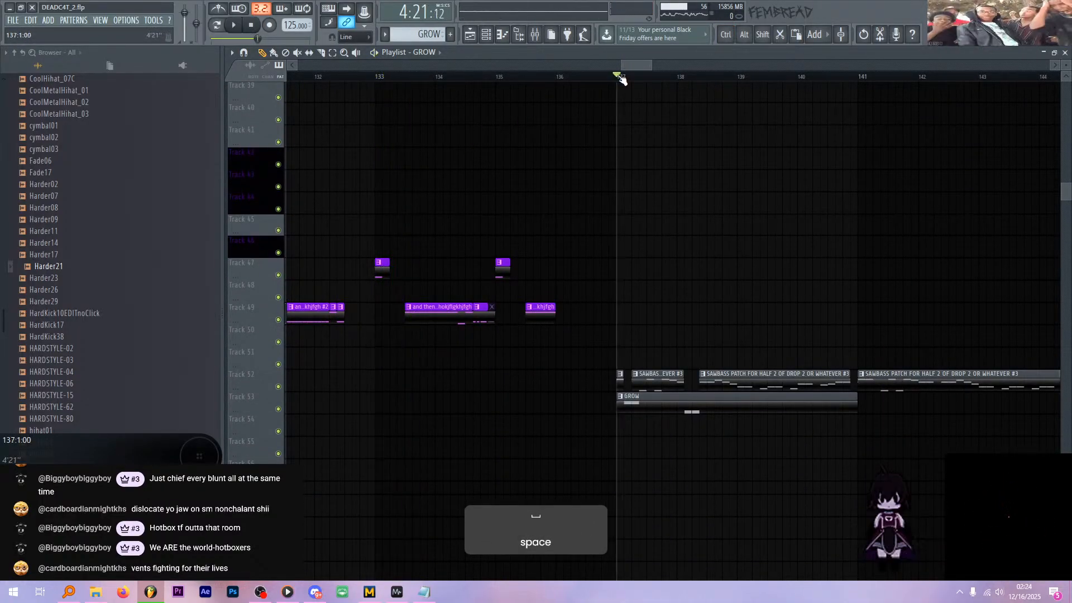
key("space")
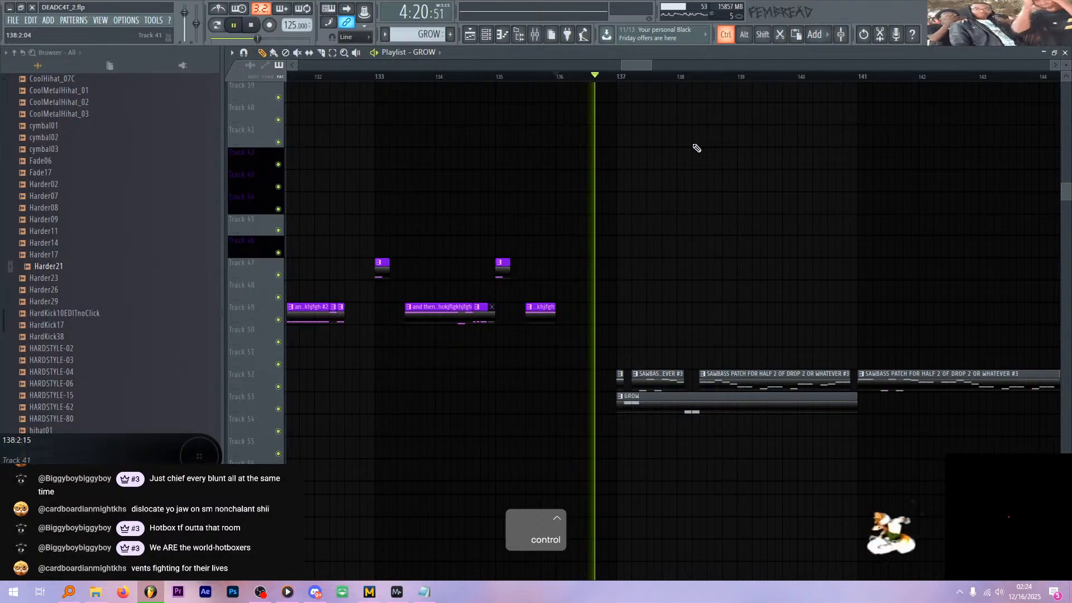
scroll(689, 157, "up", 2)
scroll(603, 211, "down", 15)
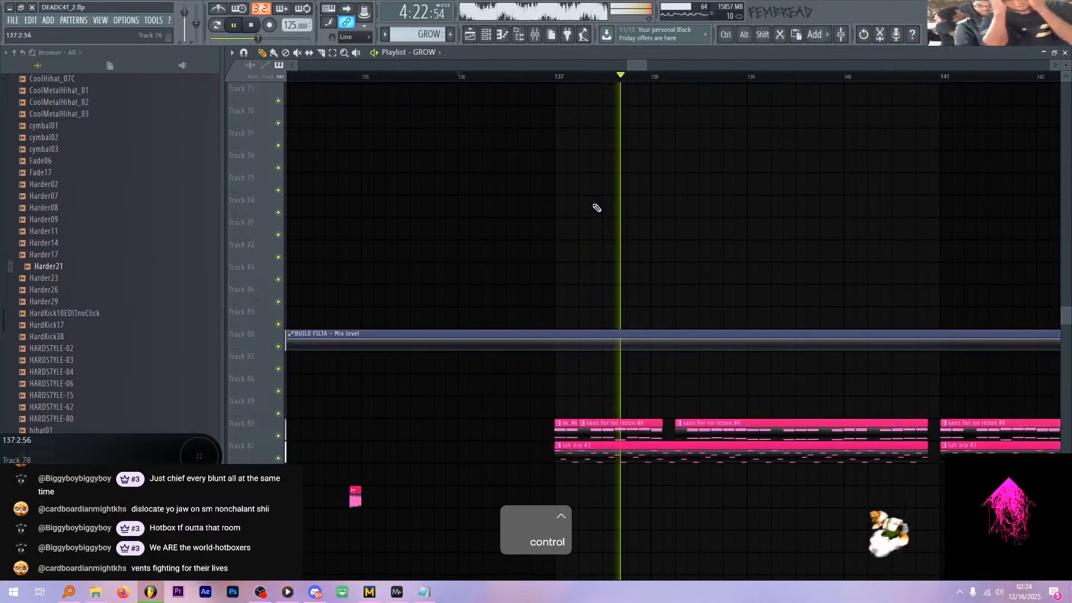
scroll(602, 208, "down", 5)
scroll(603, 208, "down", 10)
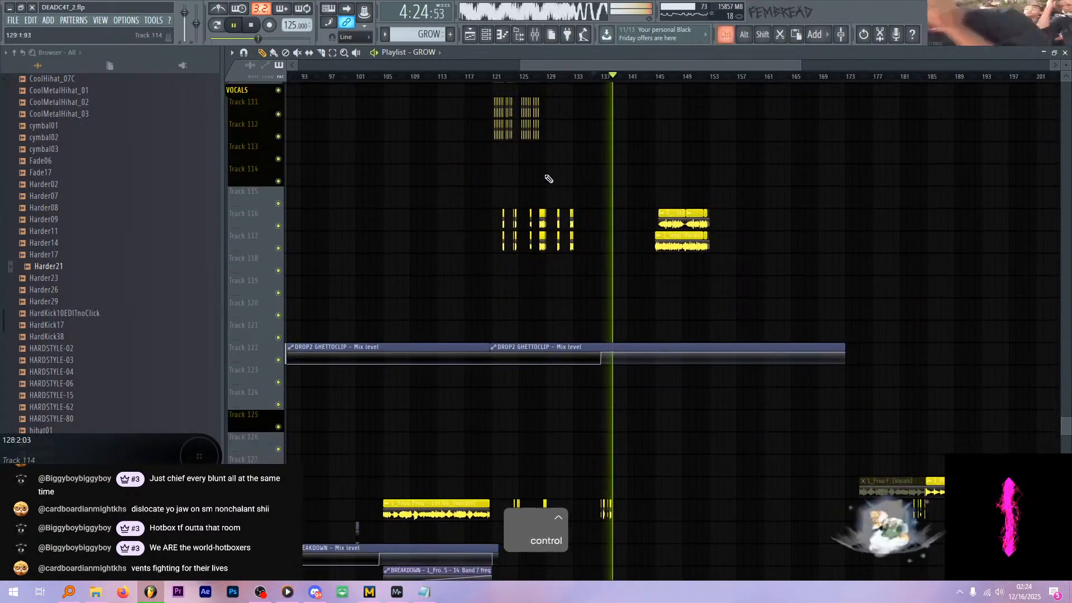
scroll(536, 170, "down", 3)
scroll(525, 162, "down", 2)
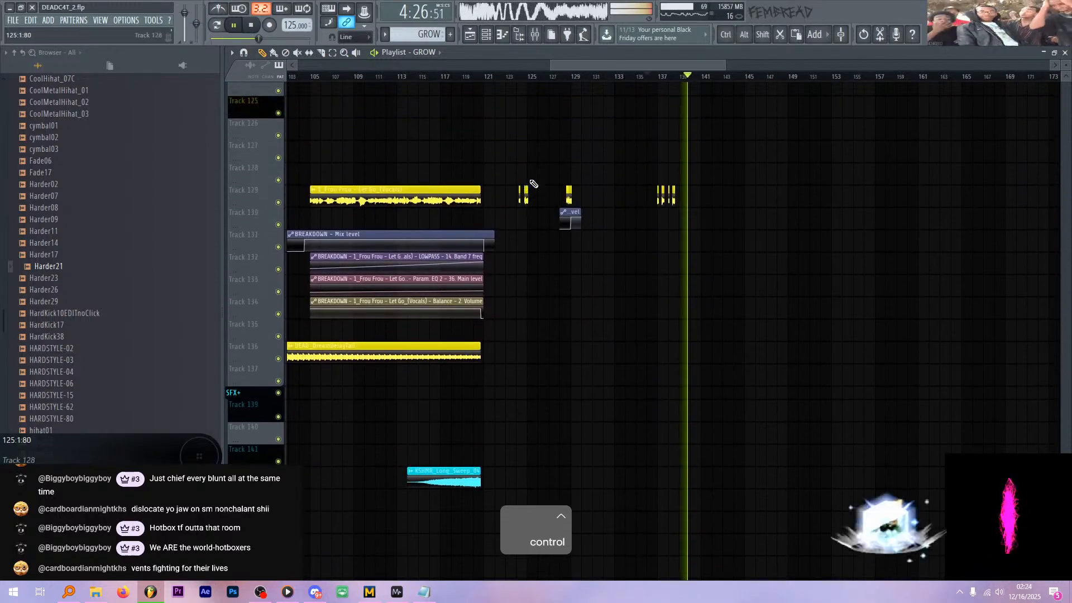
scroll(542, 181, "up", 2)
scroll(698, 190, "up", 4)
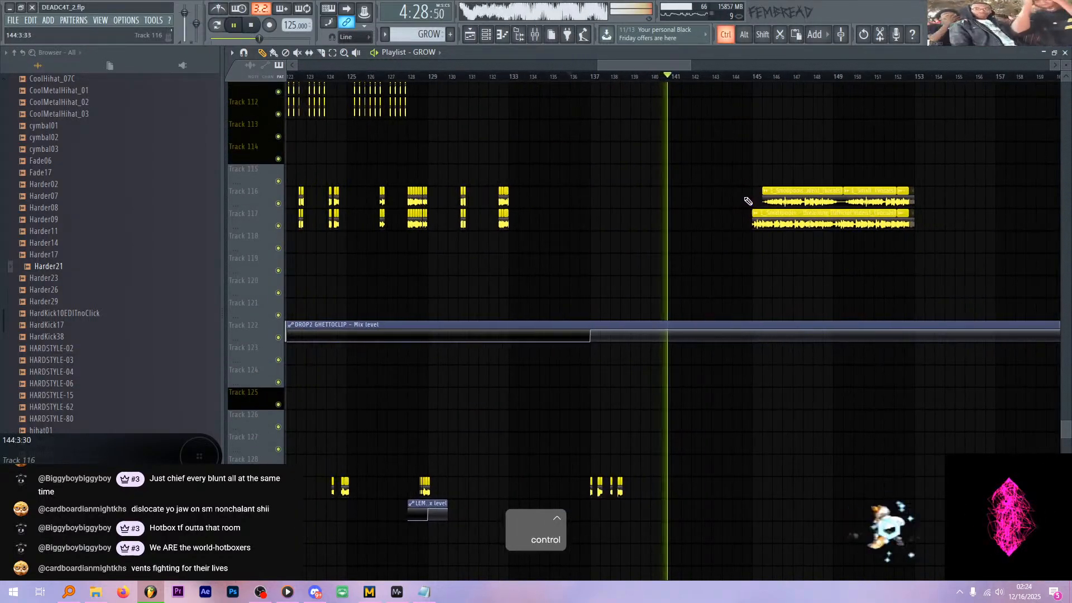
- Replace the SAWBASS clip at bar 145 on track 52 with copies of the SAWBASS and GROW clips from bars 137 to 140
scroll(669, 178, "up", 16)
key("space")
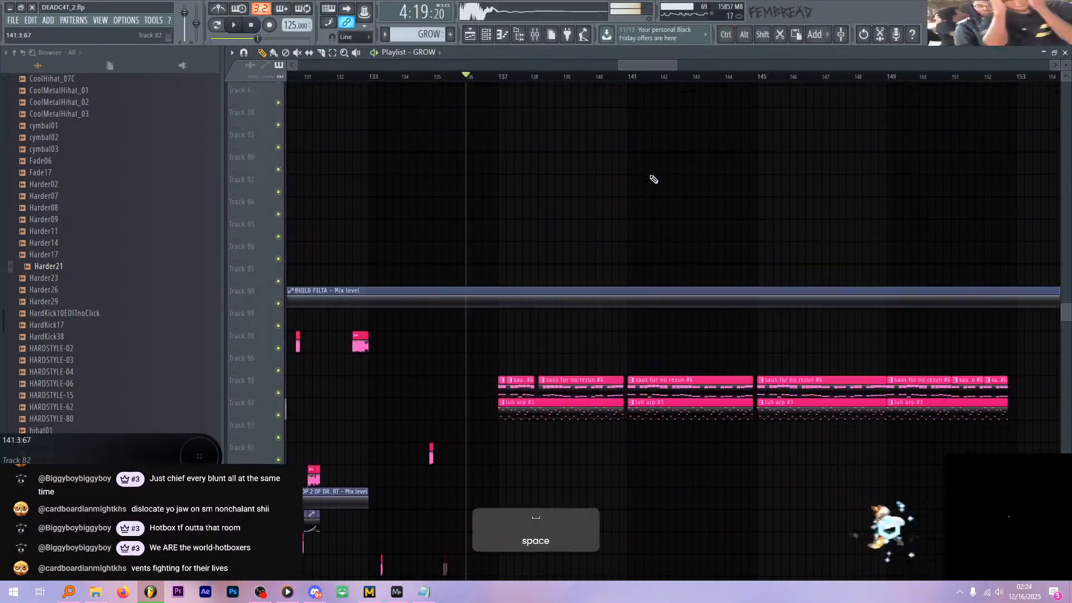
scroll(644, 150, "up", 7)
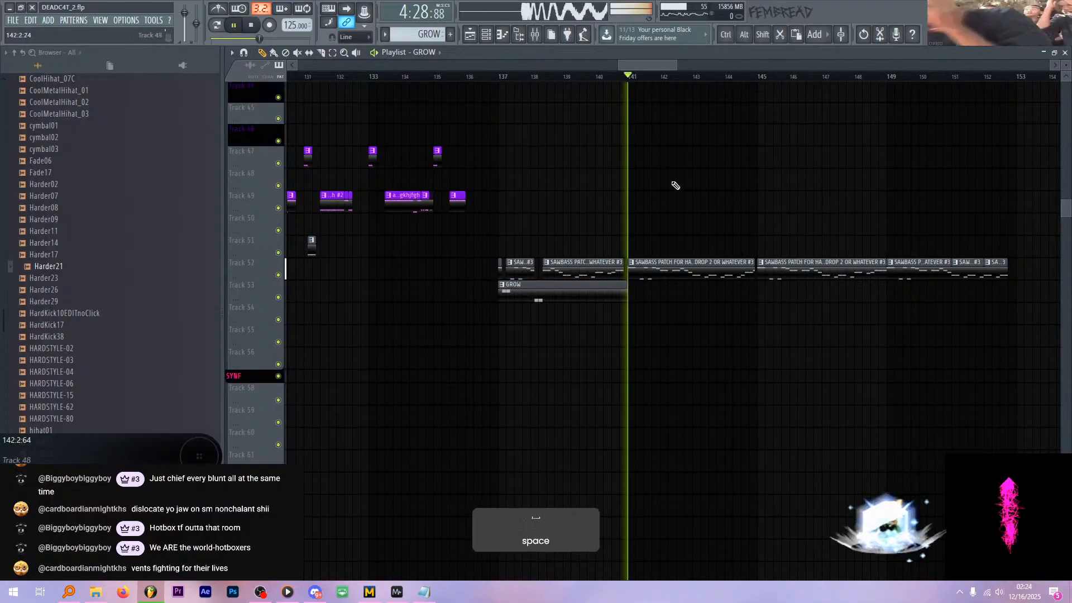
scroll(663, 258, "up", 3)
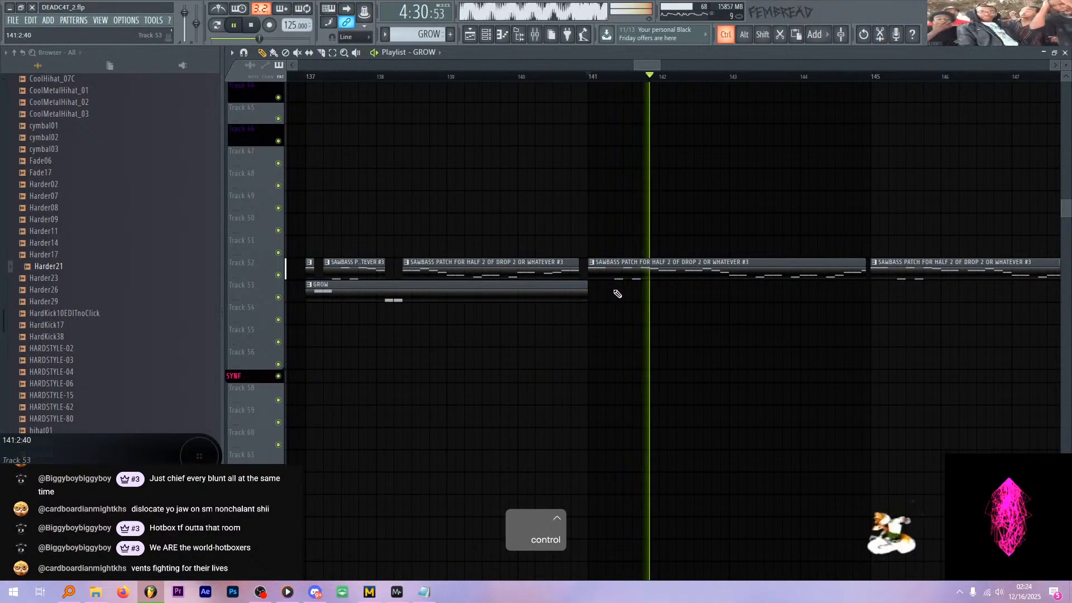
scroll(550, 285, "down", 2)
scroll(547, 285, "down", 2)
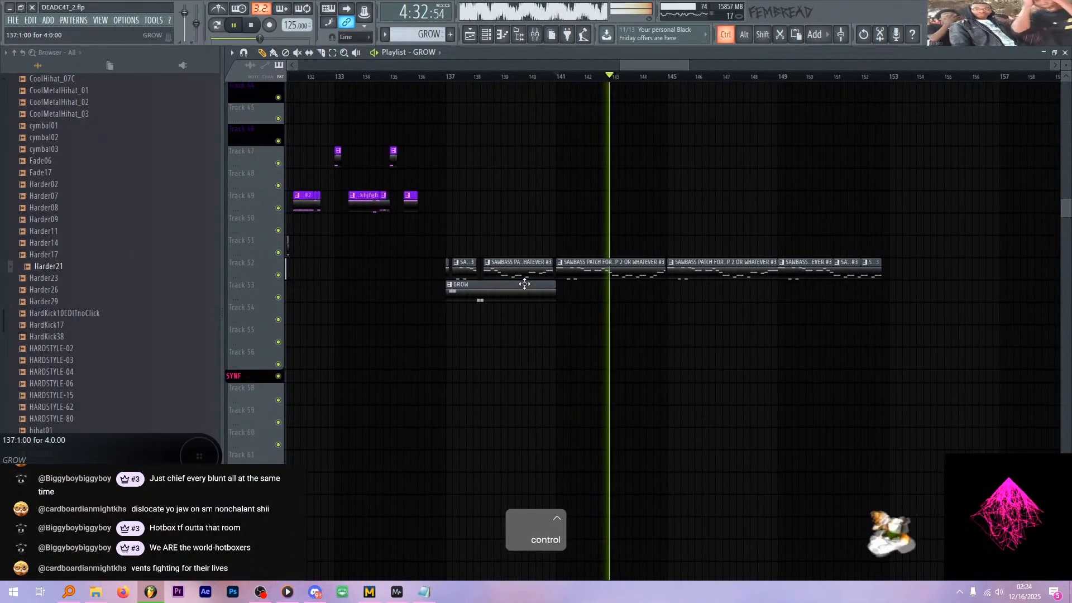
right_click(707, 275)
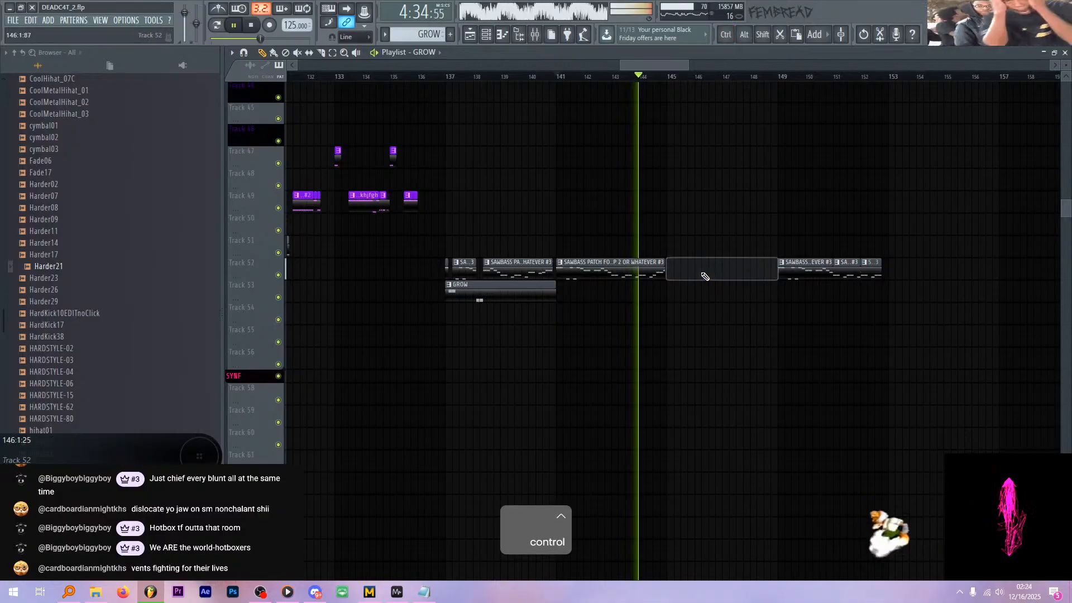
left_click_drag(582, 293, 525, 311)
left_click_drag(440, 269, 528, 274)
left_click_drag(538, 277, 722, 289)
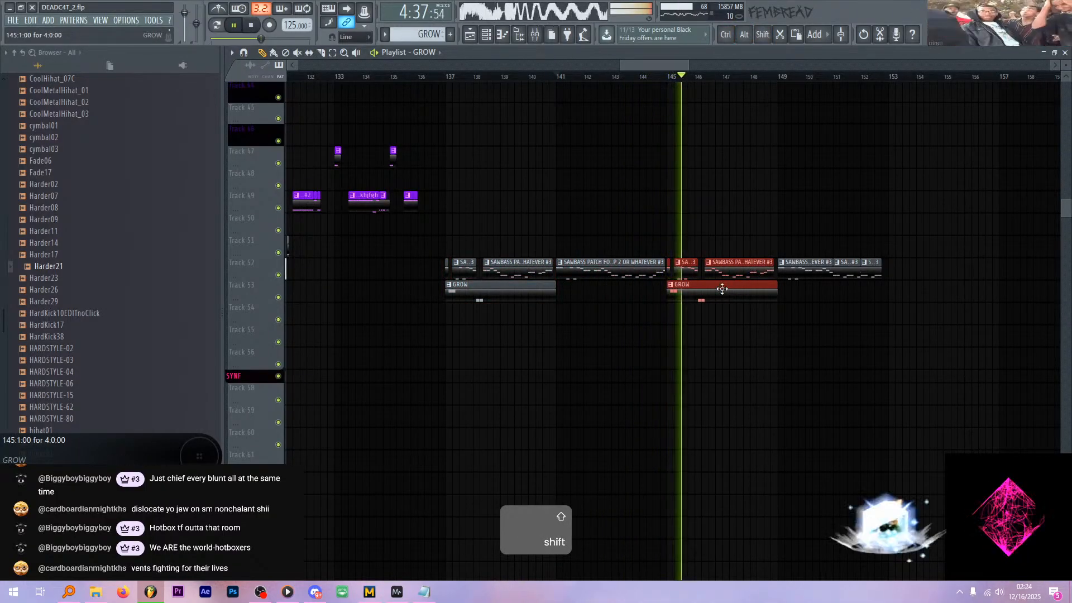
- Play the arrangement from the start of bar 145 and find the saus for no rezon #6 clips on track 90
left_click(668, 78)
key("space")
scroll(717, 298, "down", 12)
key("space")
key("space")
scroll(695, 314, "up", 1)
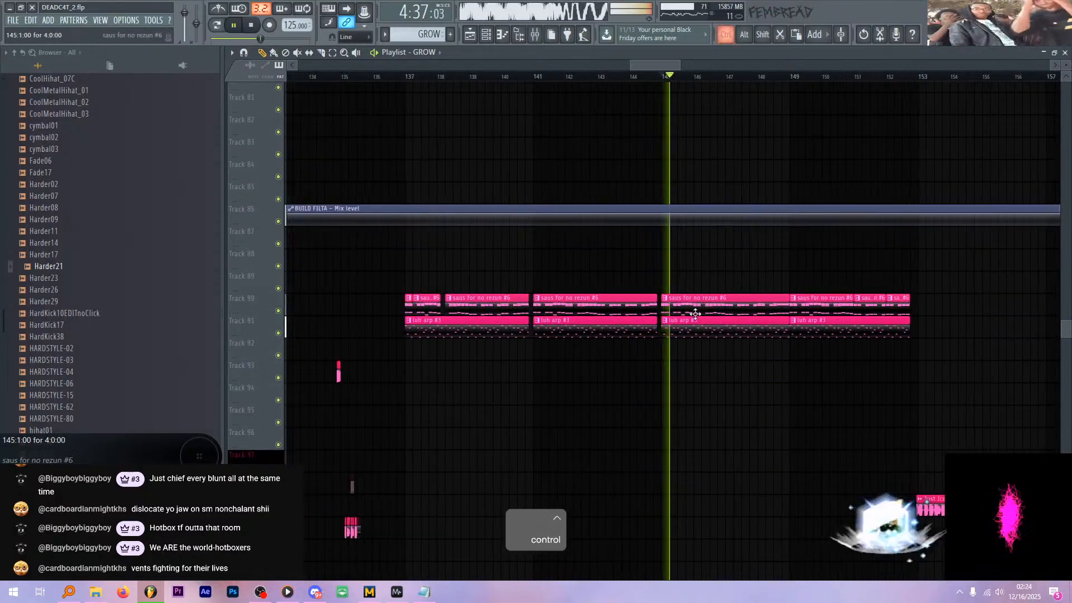
- Undo the last playlist edit and slice a short gap out of the saus for no rezon #6 clip just after the start of bar 145
scroll(696, 315, "up", 6, "ctrl")
key("ctrl+z")
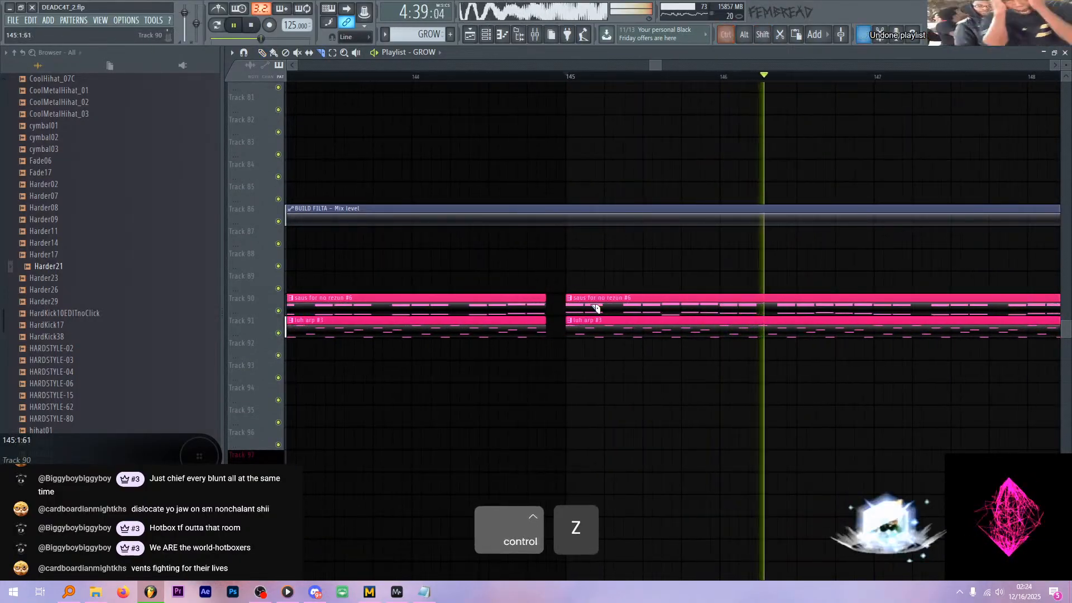
key("space")
key("space")
left_click_drag(604, 296, 605, 309)
right_click(593, 301, "shift")
key("space")
key("space")
scroll(535, 277, "down", 2, "ctrl")
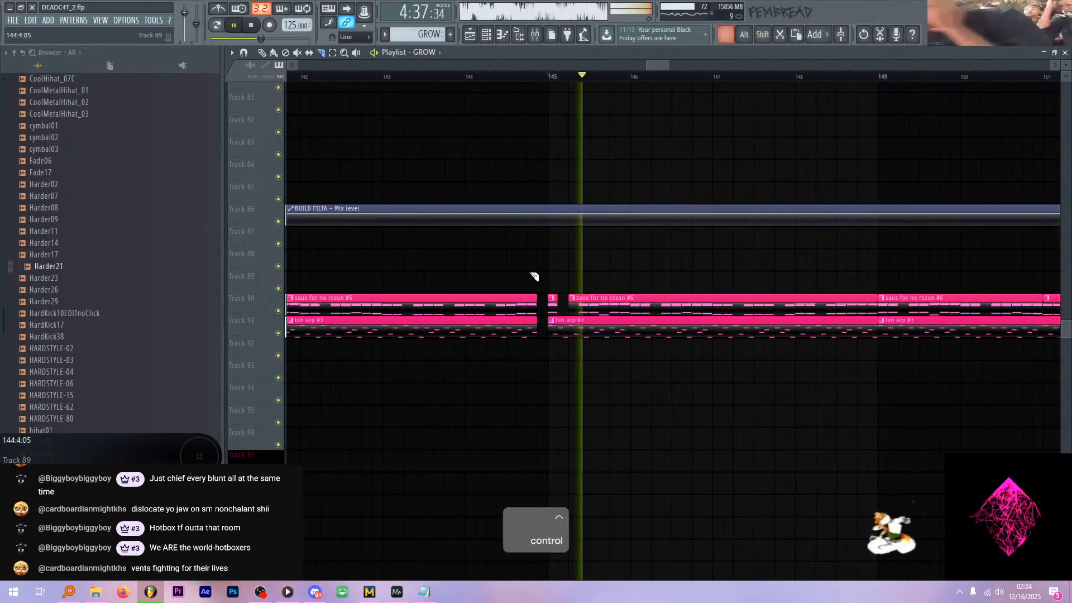
- Slice a second short gap out of the saus for no rezon #6 clip on track 90 just after the start of bar 146
scroll(531, 278, "down", 2, "ctrl")
scroll(614, 310, "up", 5, "ctrl")
scroll(380, 287, "up", 3, "ctrl")
key("space")
key("space")
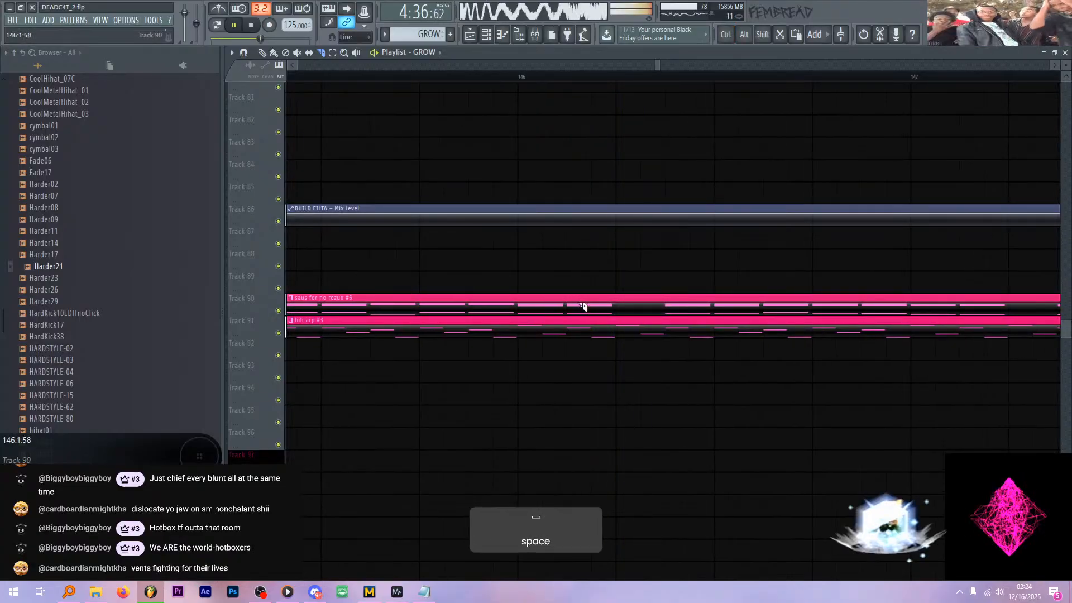
scroll(576, 307, "down", 4, "ctrl")
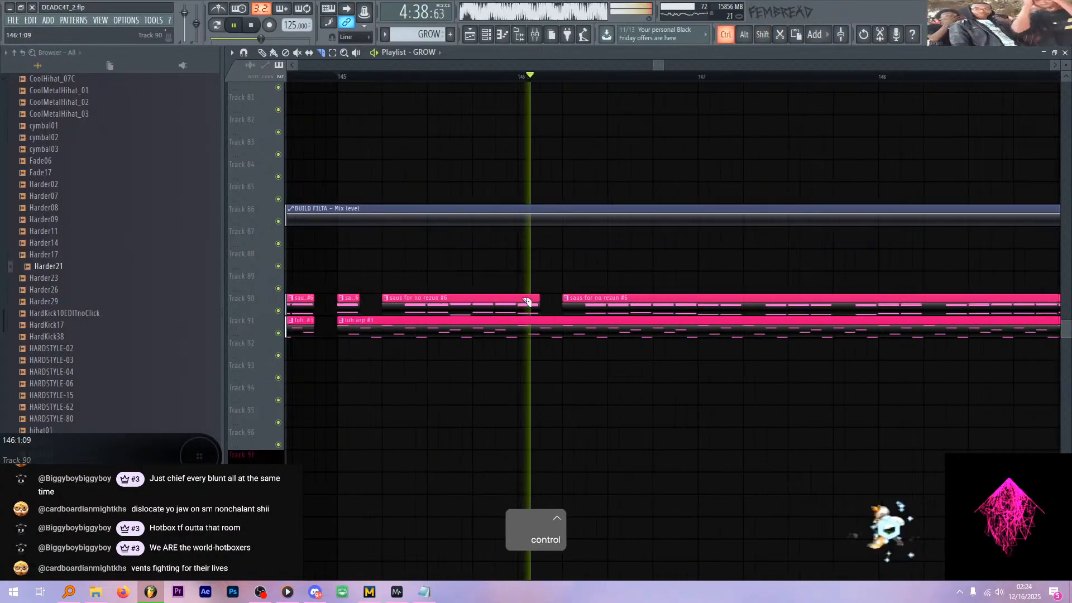
- Stop playback and mute the Smallpools vocal clips from bar 145 on tracks 116 and 117
scroll(584, 310, "up", 2, "ctrl")
scroll(562, 280, "up", 10)
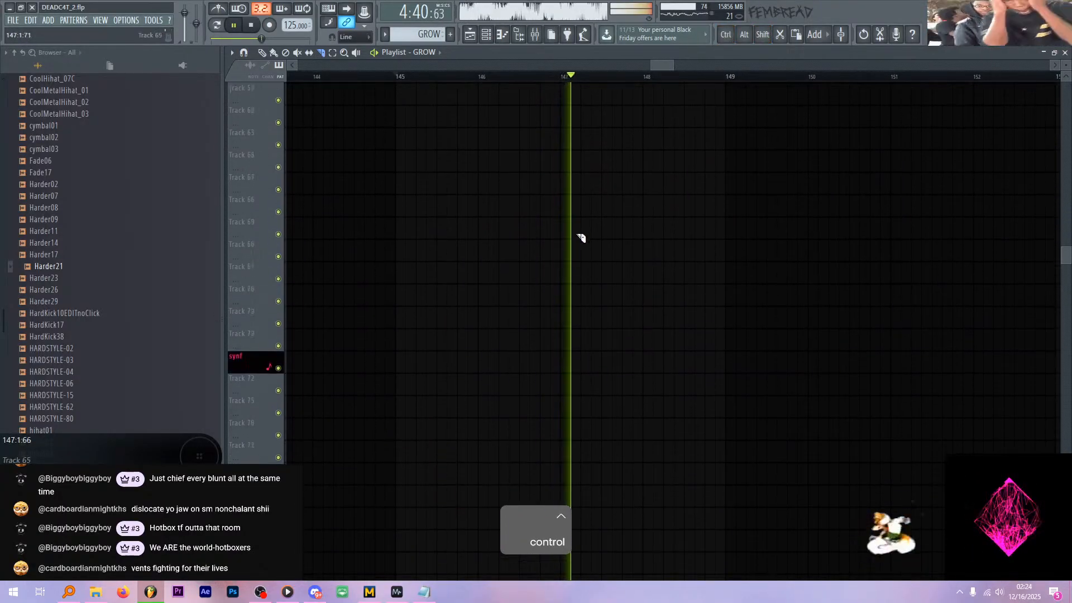
key("space")
scroll(589, 224, "up", 2)
scroll(558, 170, "down", 8, "ctrl")
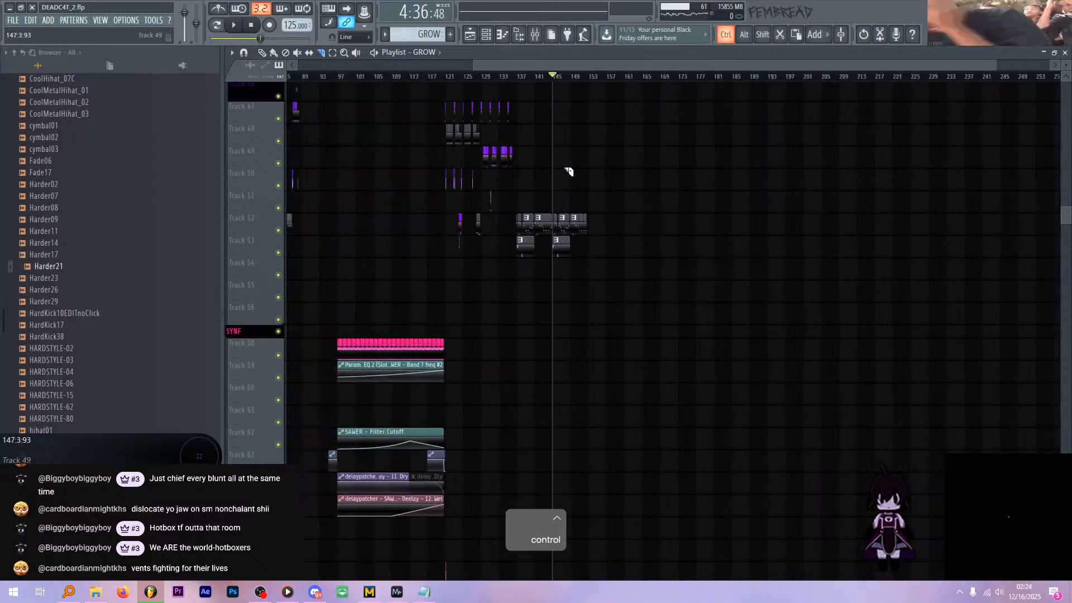
scroll(560, 143, "up", 2)
scroll(560, 144, "down", 15)
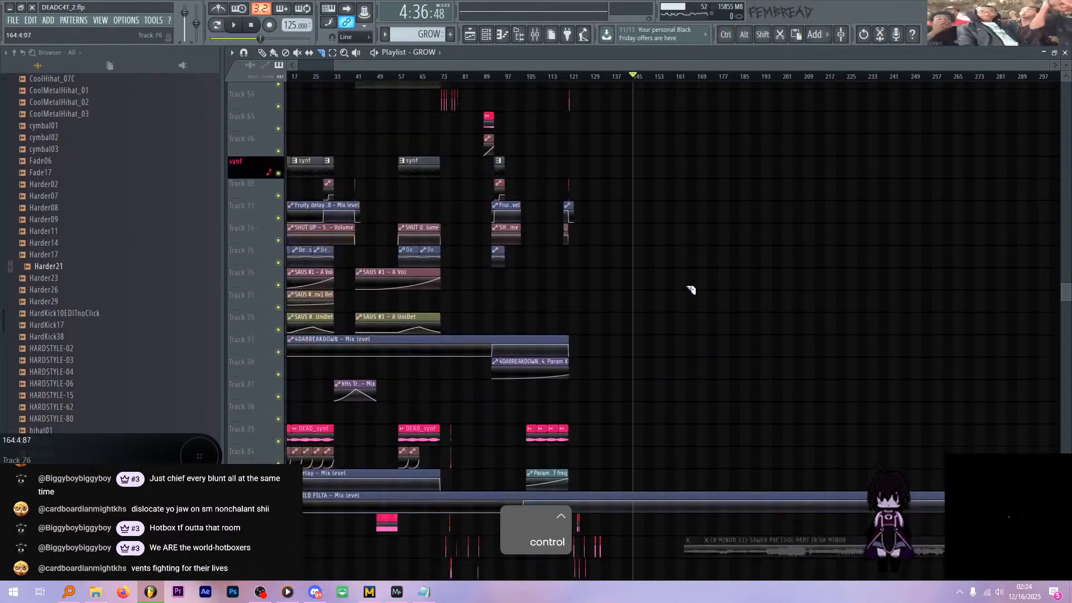
scroll(686, 251, "down", 9)
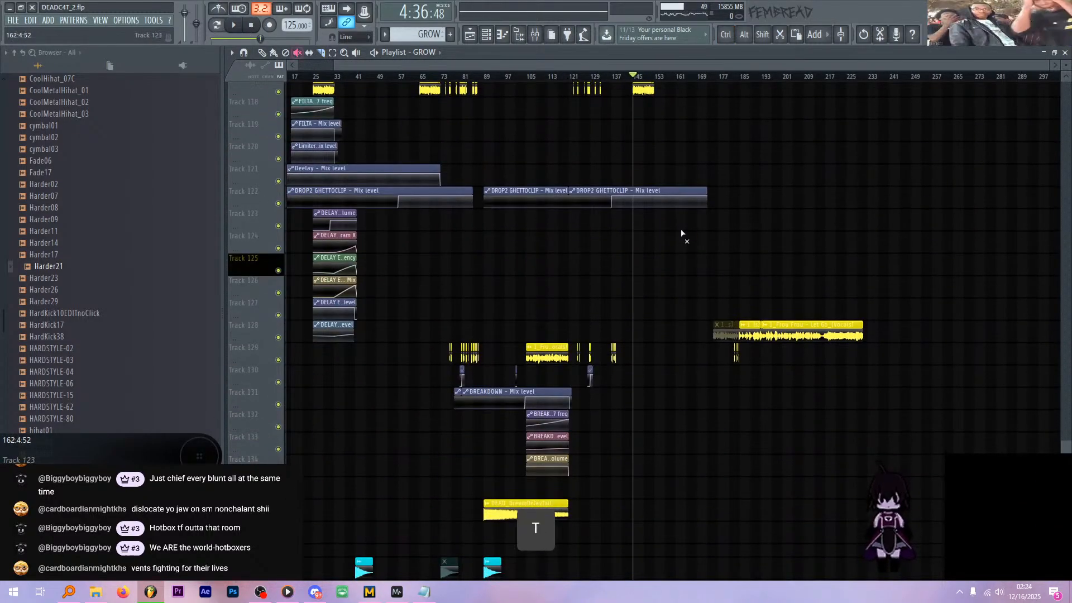
scroll(664, 223, "up", 3, "ctrl")
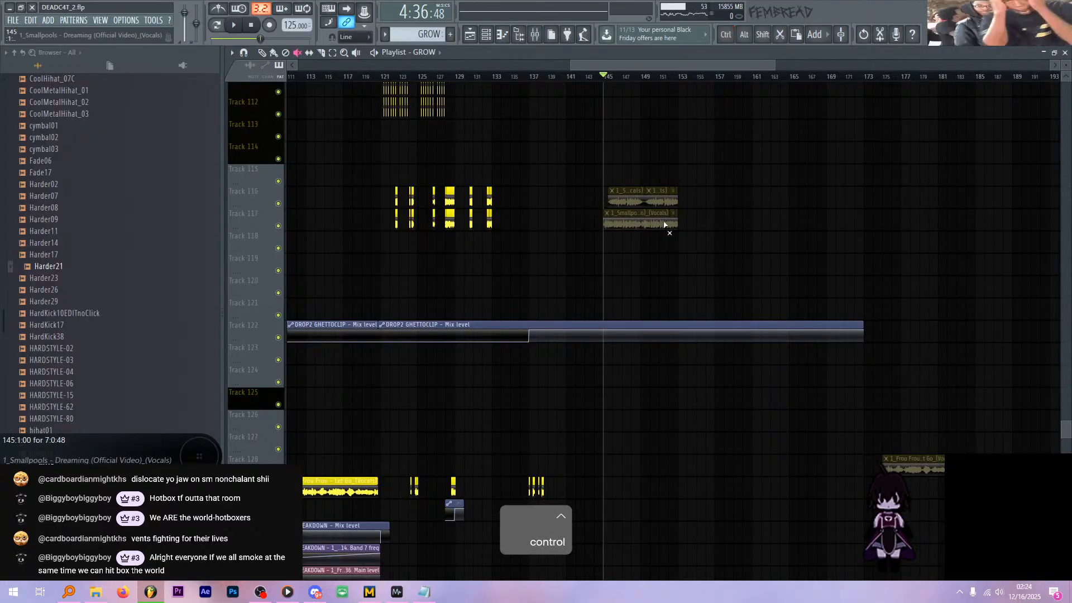
scroll(642, 240, "down", 3, "ctrl")
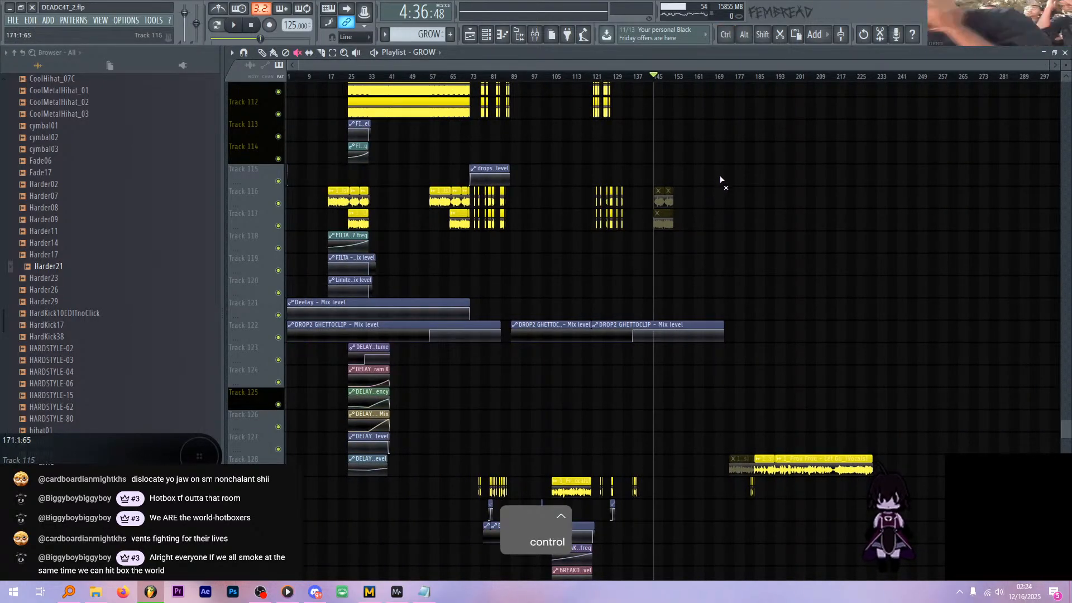
- Return to the drum tracks, place the playhead at the start of the song and play it briefly
scroll(693, 190, "up", 9)
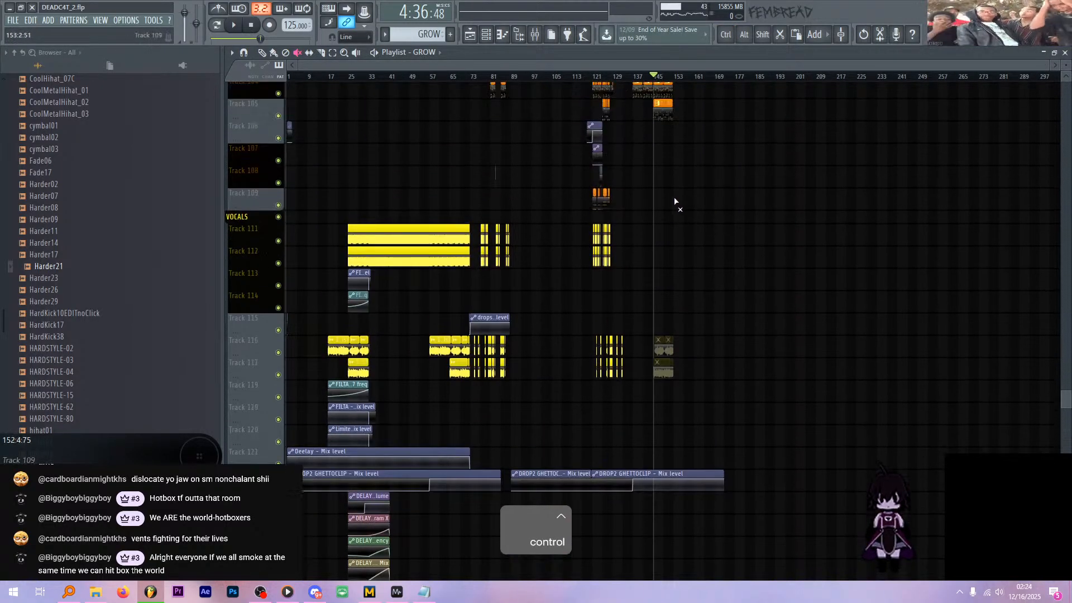
scroll(385, 146, "up", 13)
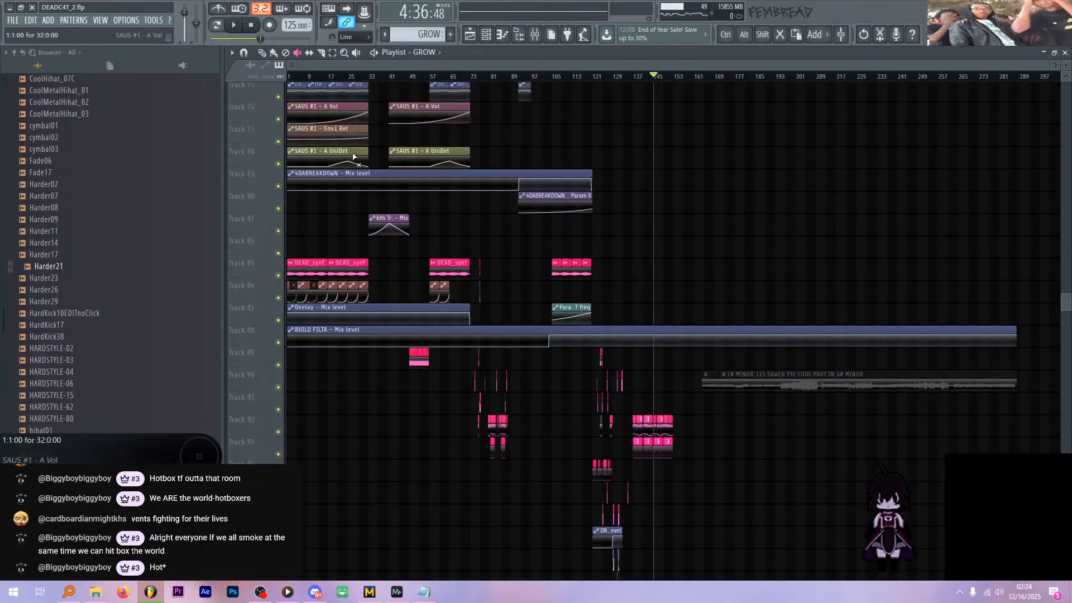
scroll(342, 115, "up", 10)
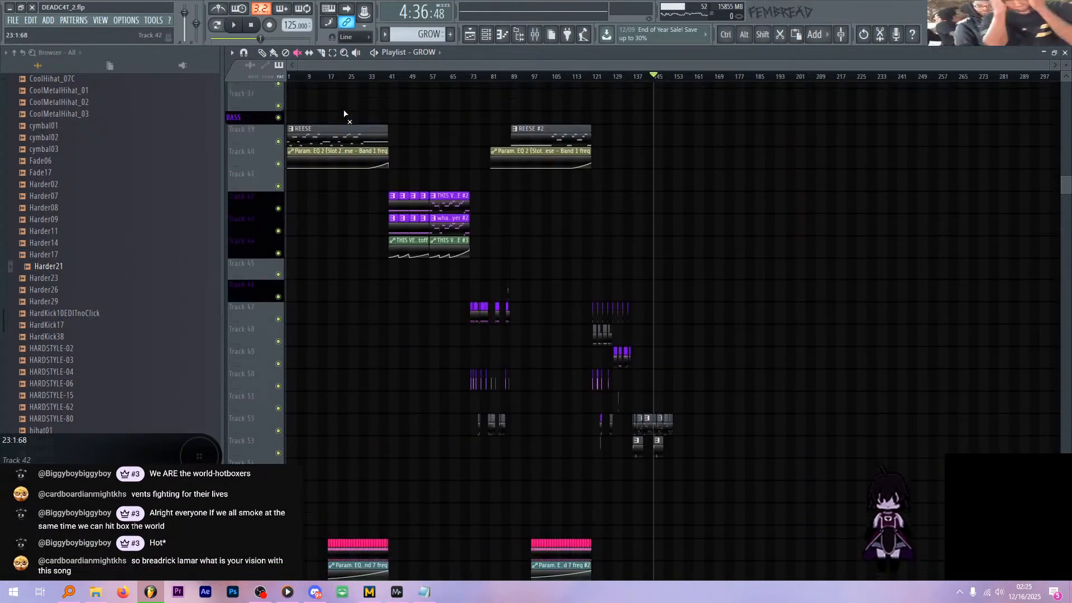
scroll(335, 116, "up", 2)
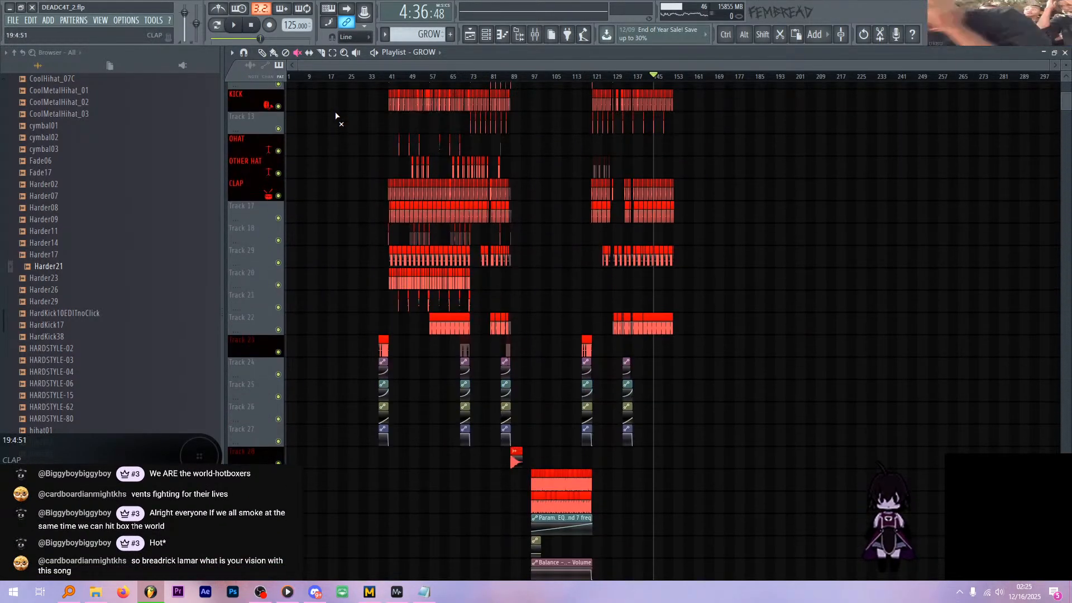
left_click(290, 77)
key("space")
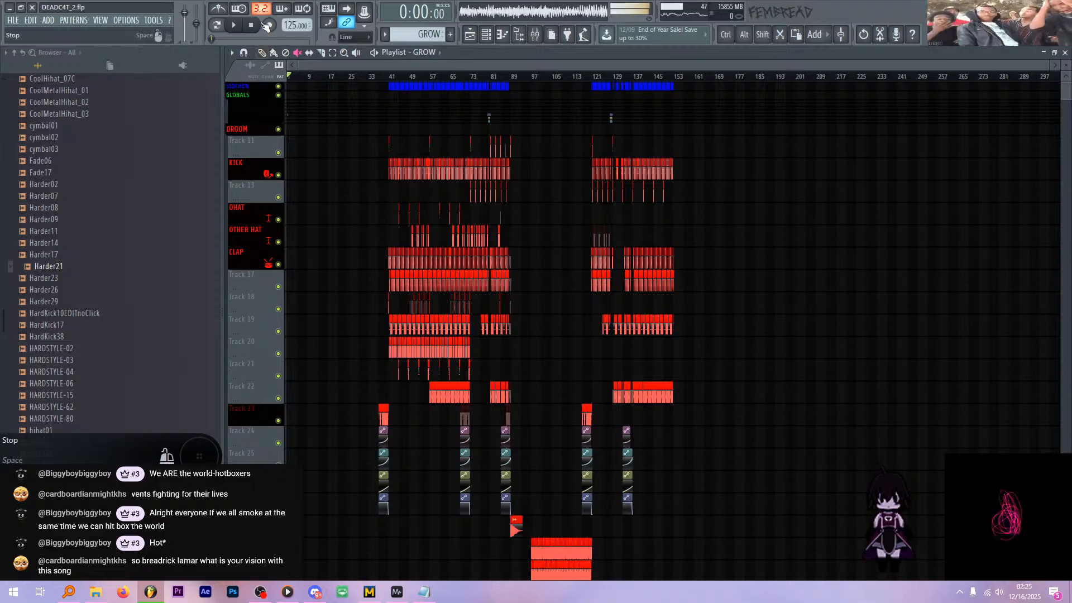
- Examine the drum, bass and synth tracks across the whole arrangement with playback stopped
scroll(266, 110, "down", 8)
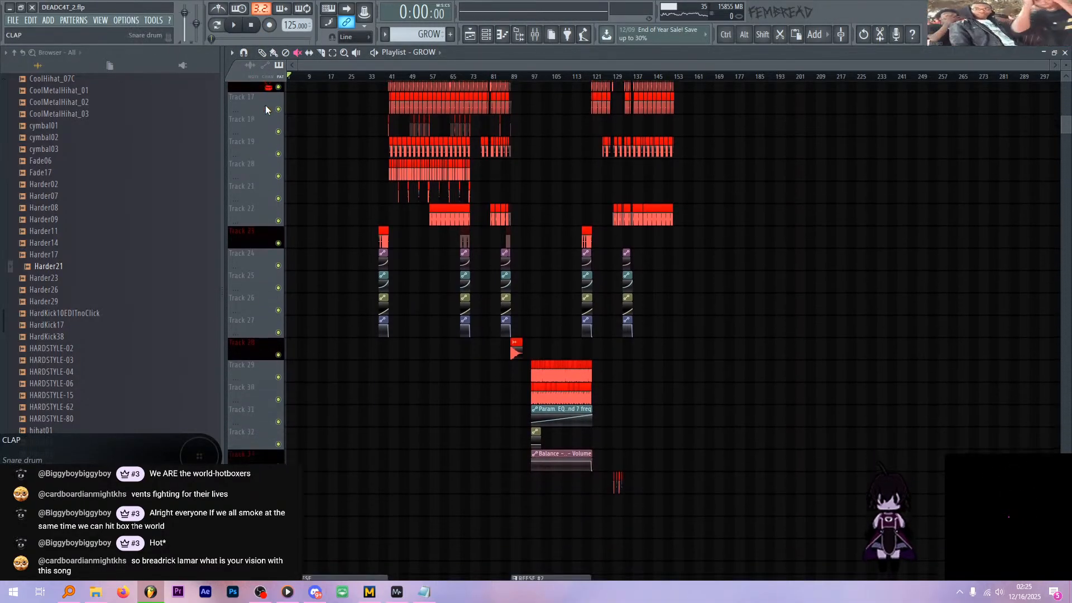
scroll(260, 112, "down", 6)
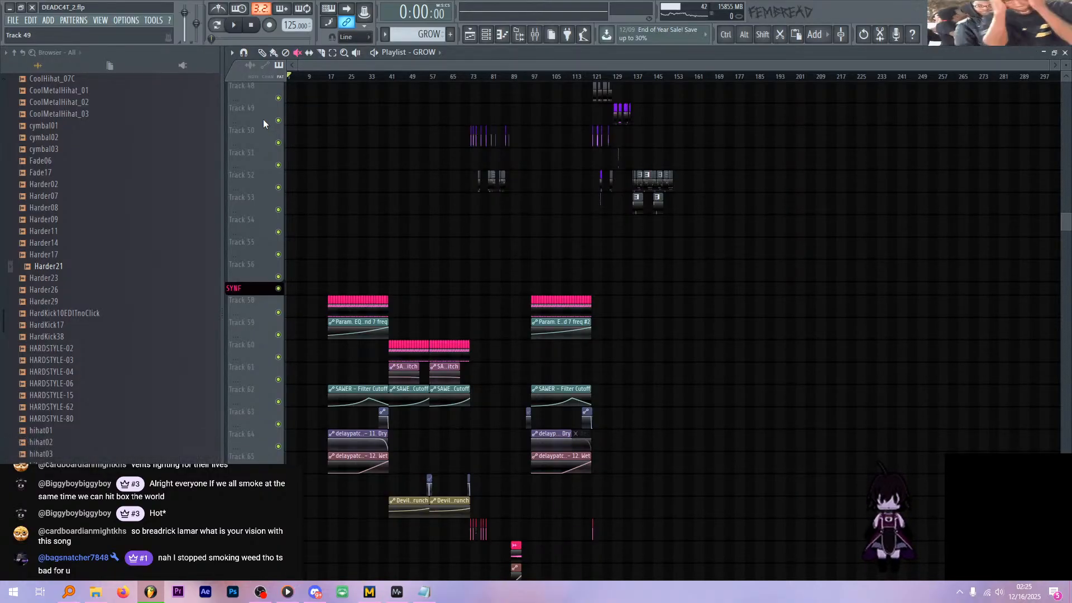
scroll(263, 118, "up", 6)
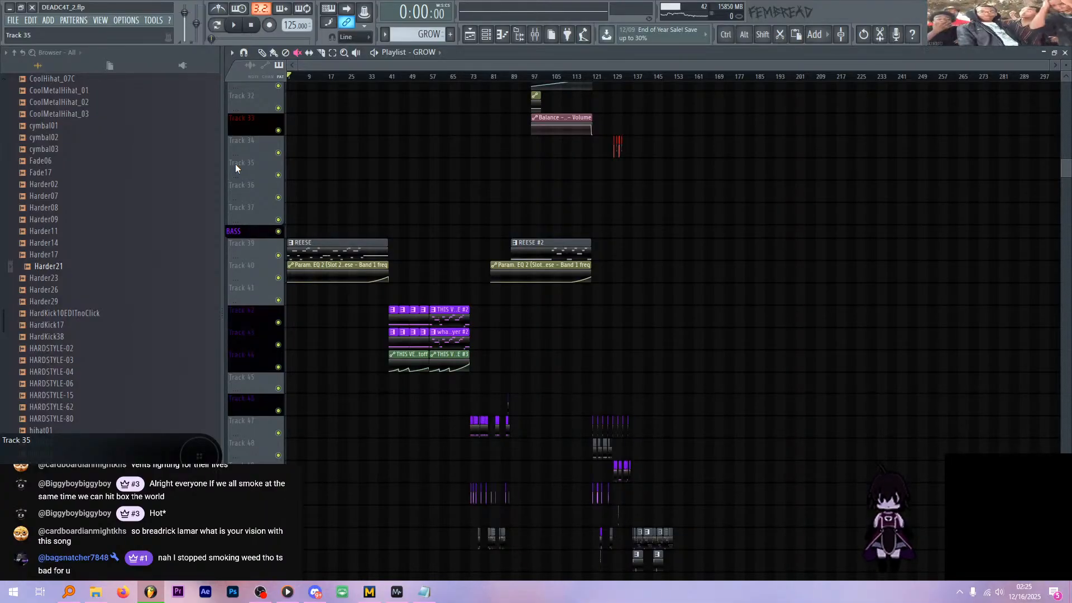
scroll(252, 172, "up", 6)
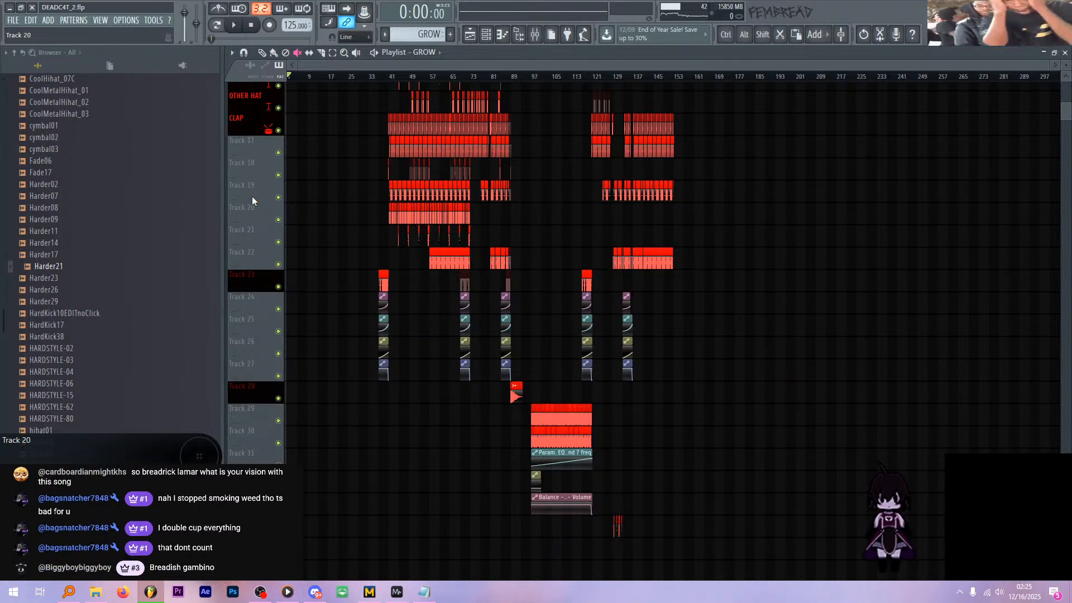
scroll(253, 196, "up", 3)
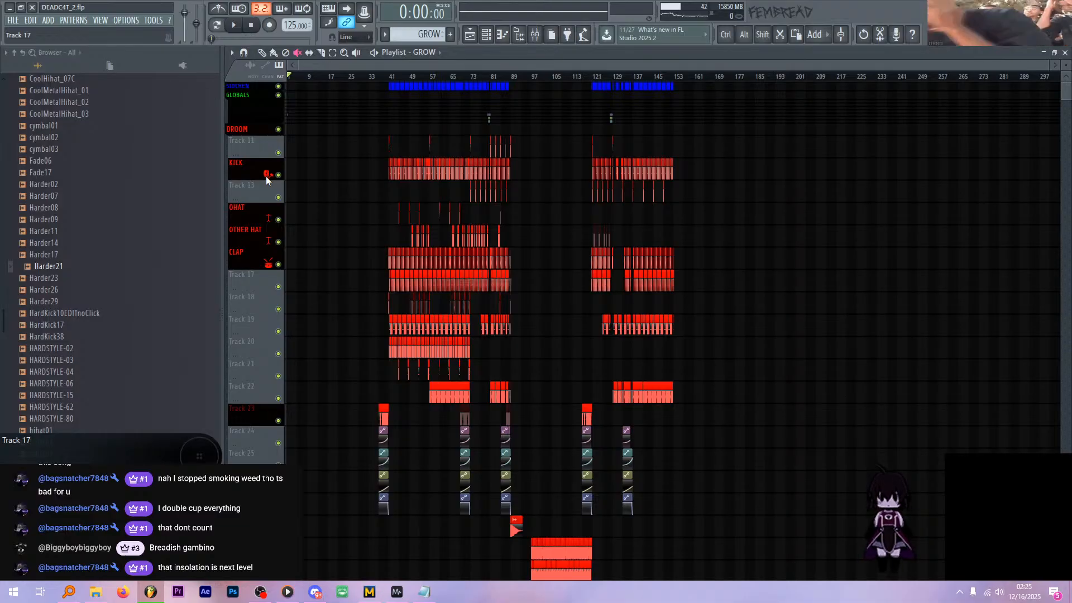
- Restore the playlist to a smaller window and bring up the MiniMeters audio meters above it
key("Return")
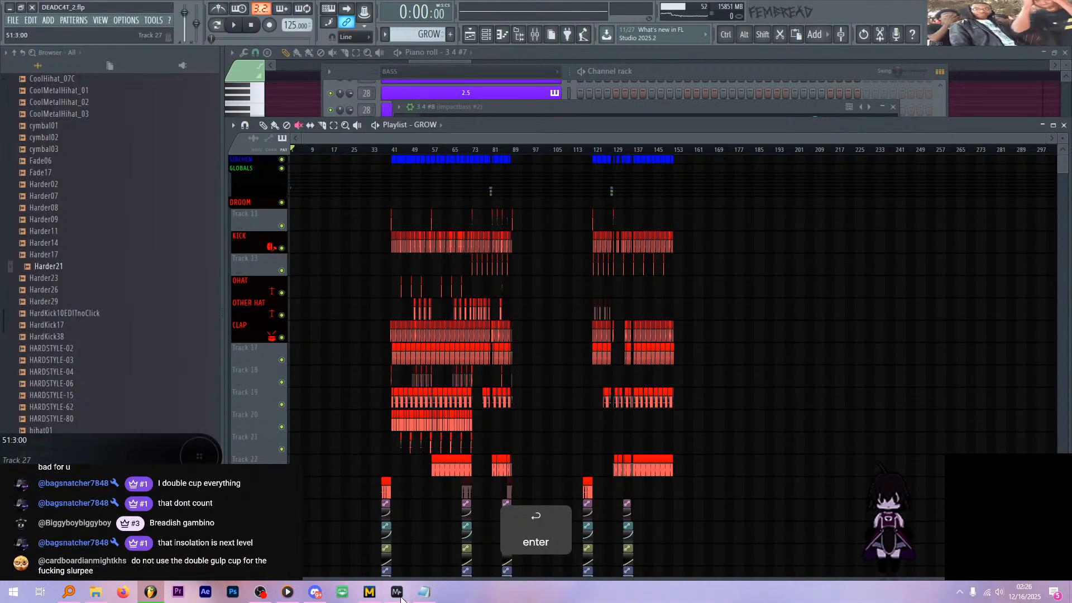
mouse_move(401, 598)
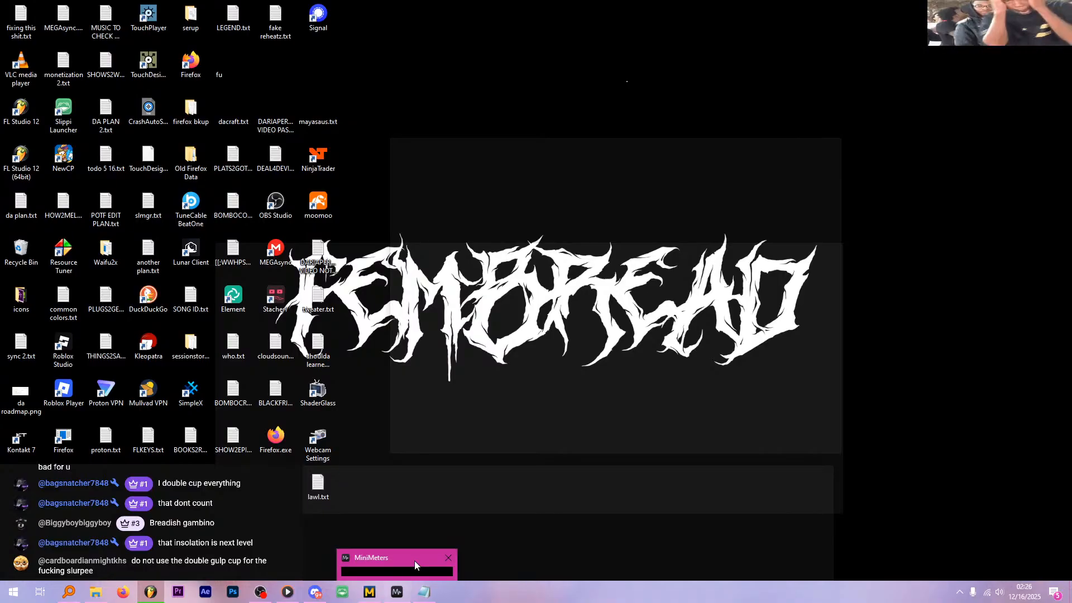
left_click(414, 561)
mouse_move(443, 79)
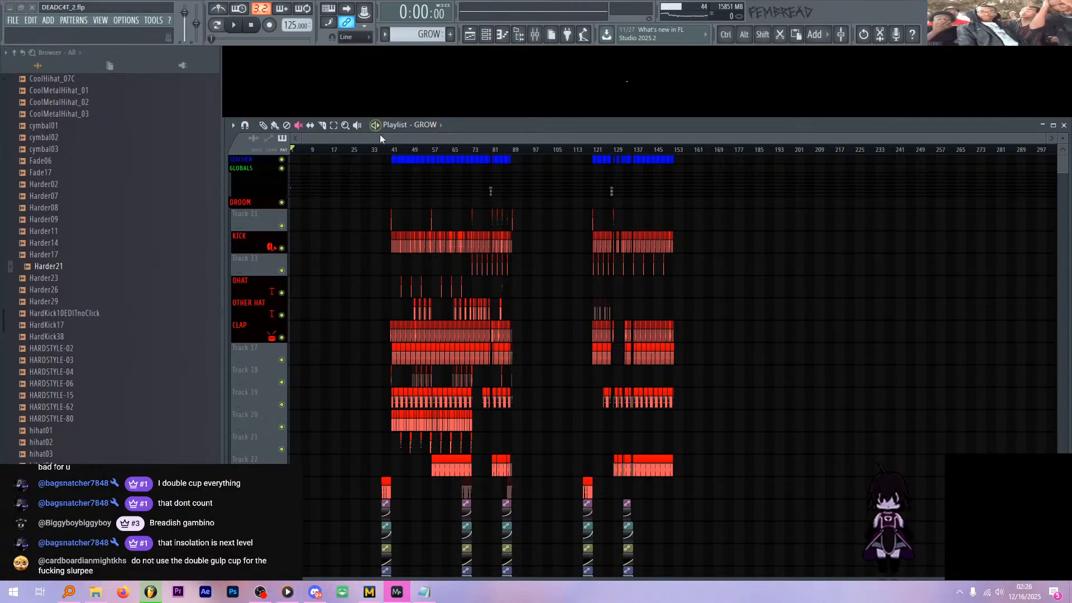
left_click(335, 160)
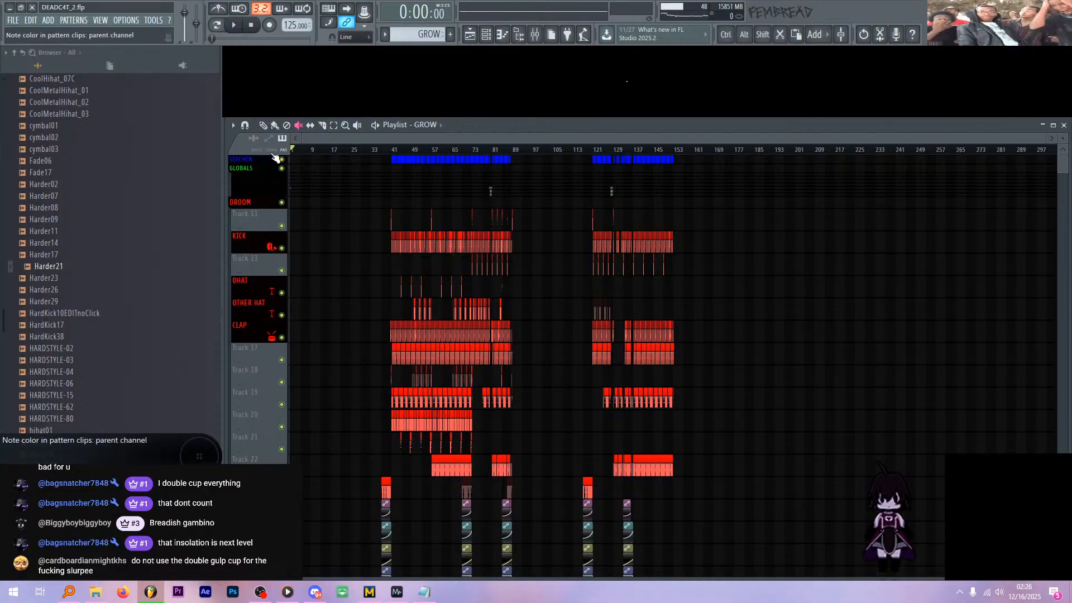
- Start playback from the song's beginning and collapse the DROOM, BASS and SYNF track groups
left_click(251, 205)
key("Return")
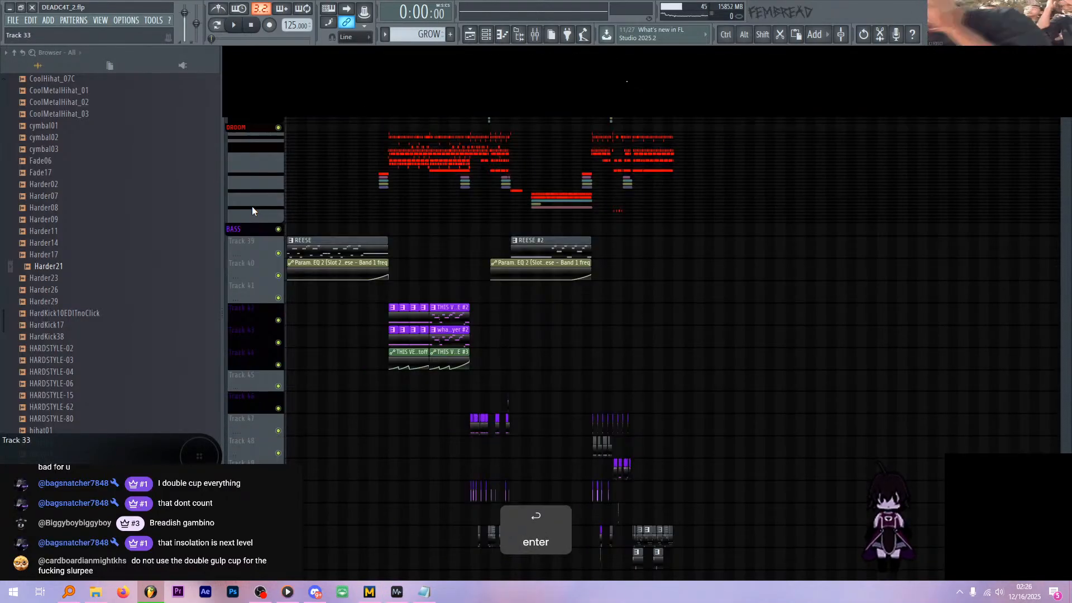
key("space")
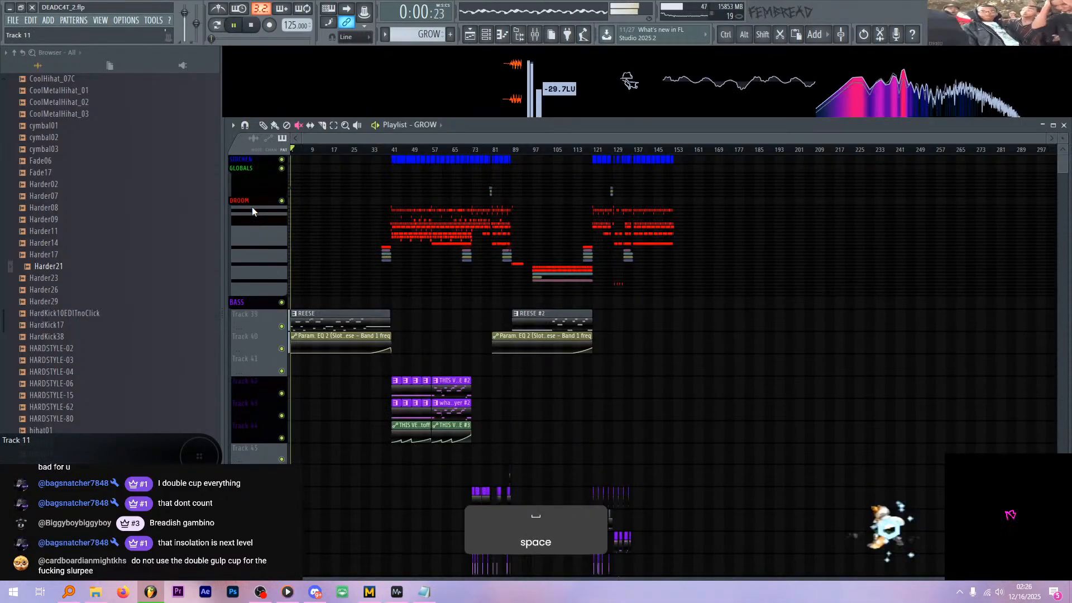
left_click(246, 306)
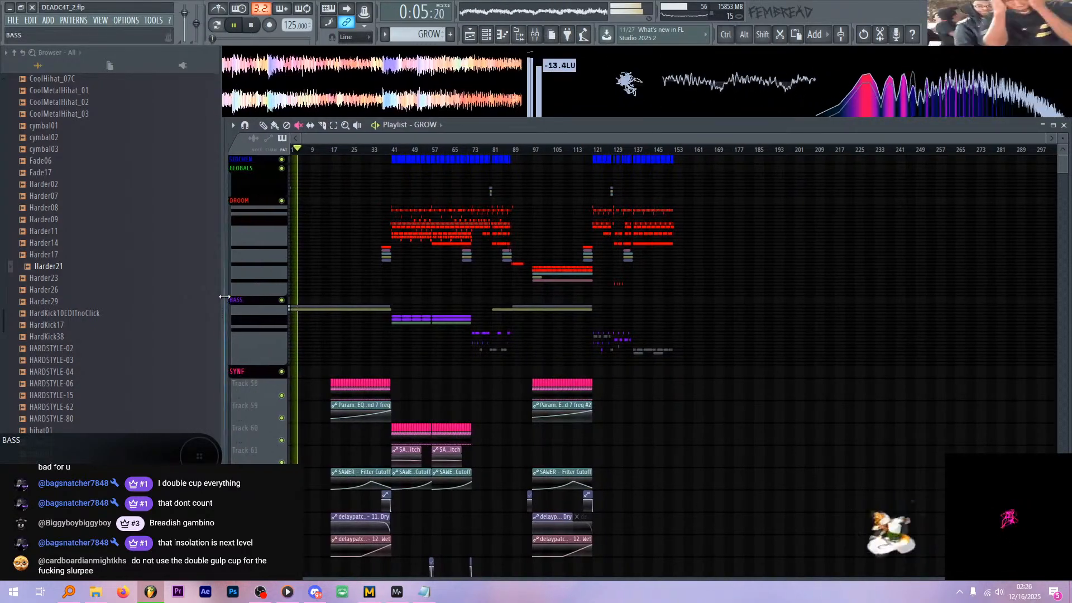
scroll(253, 315, "down", 3)
left_click(249, 308)
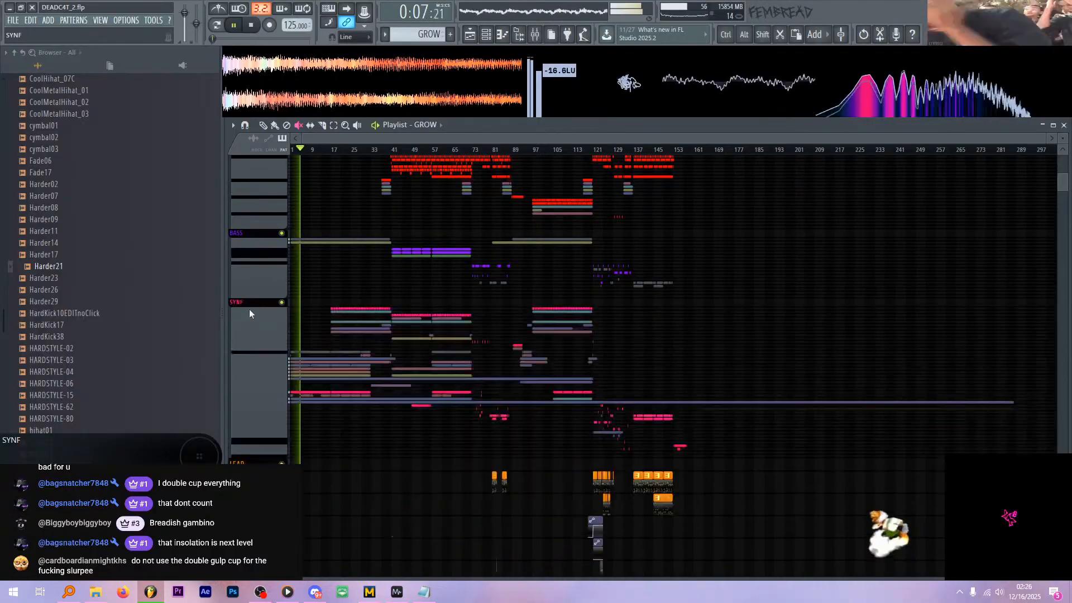
- Collapse the LEAD, VOCALS and SFX+ track groups during playback
scroll(252, 309, "down", 4)
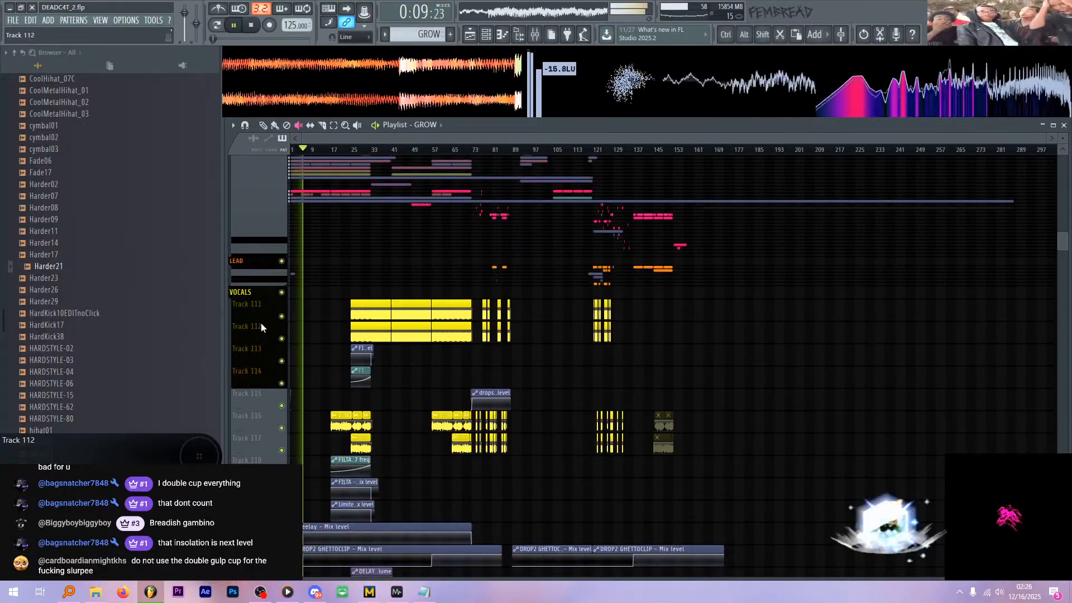
left_click(247, 294)
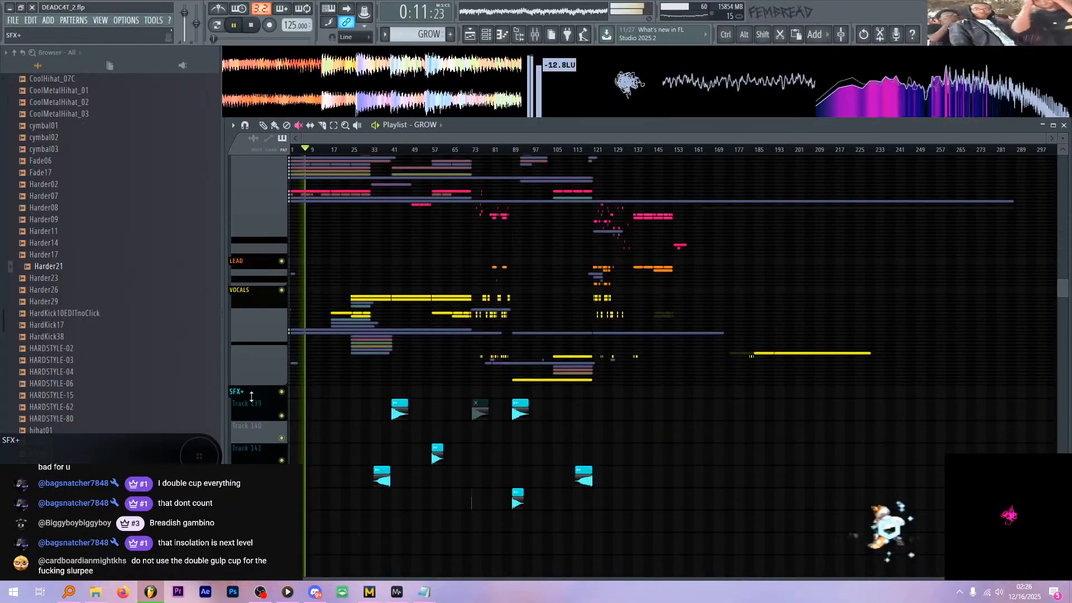
scroll(253, 370, "up", 4)
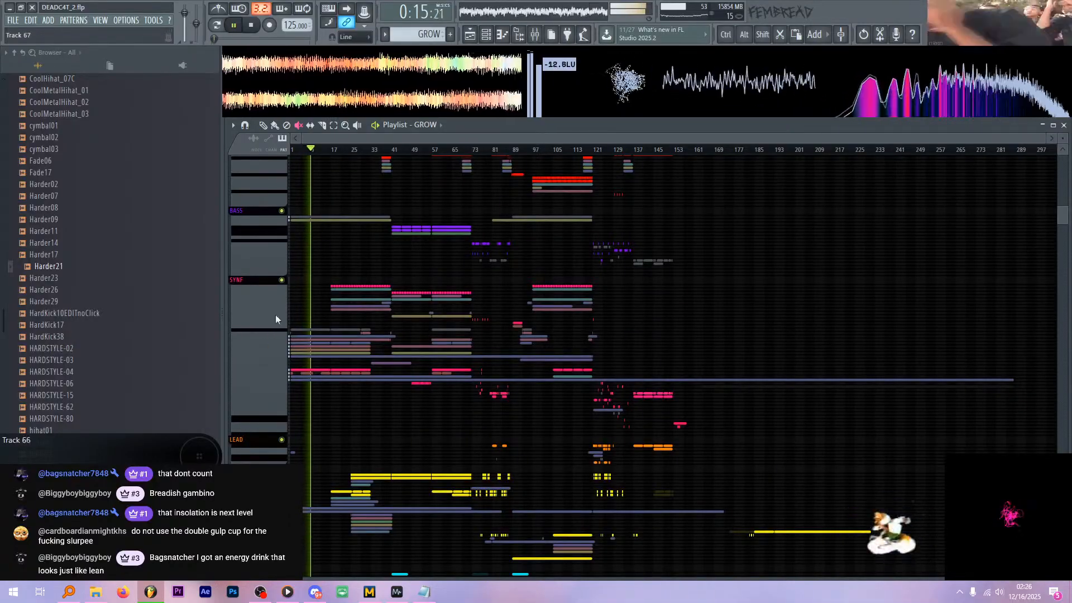
scroll(317, 279, "down", 1)
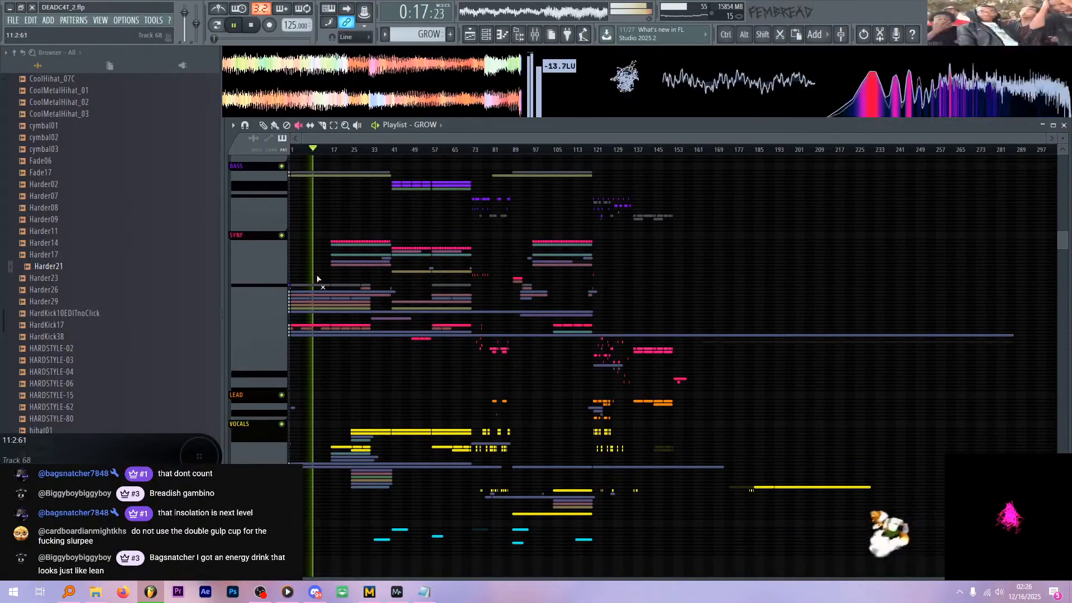
- Turn on auto-scrolling and expand the SYNF group to follow its clips closely through the intro
scroll(302, 272, "up", 6)
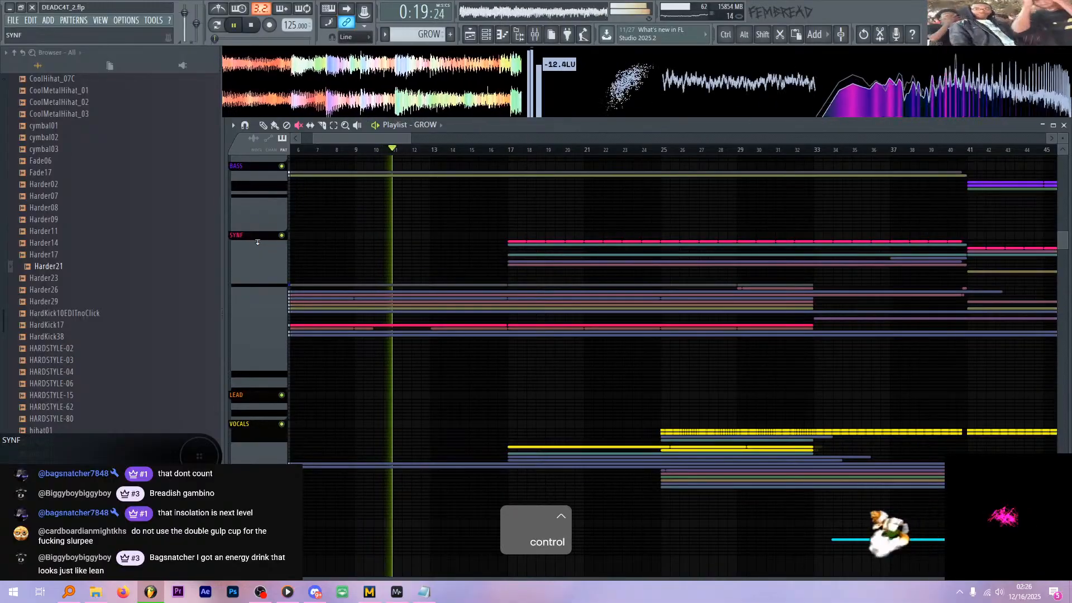
scroll(257, 242, "up", 4)
left_click(346, 9)
scroll(383, 244, "down", 5)
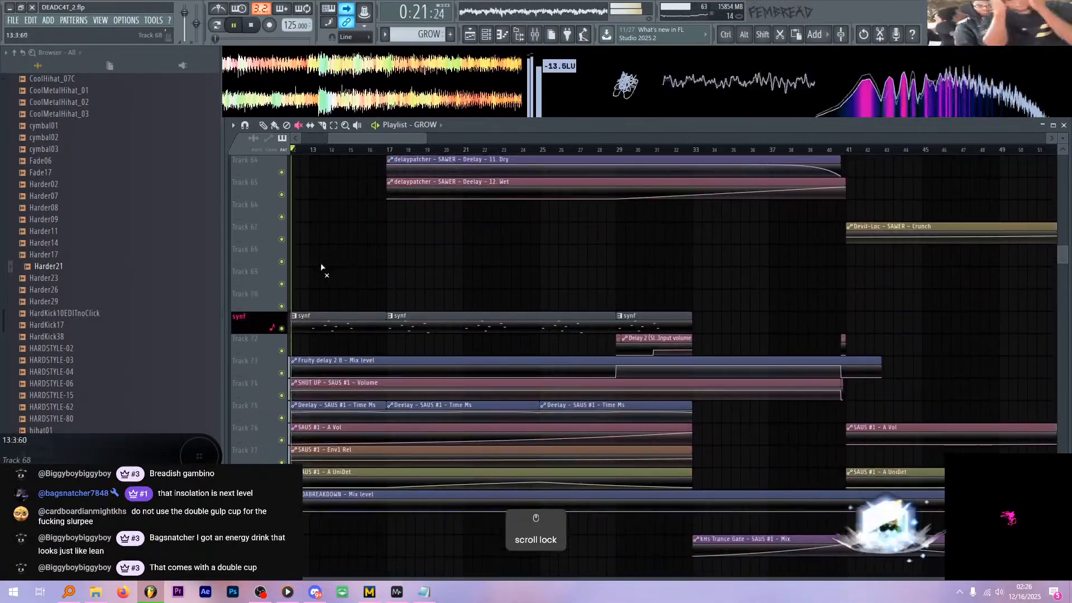
scroll(269, 287, "up", 5)
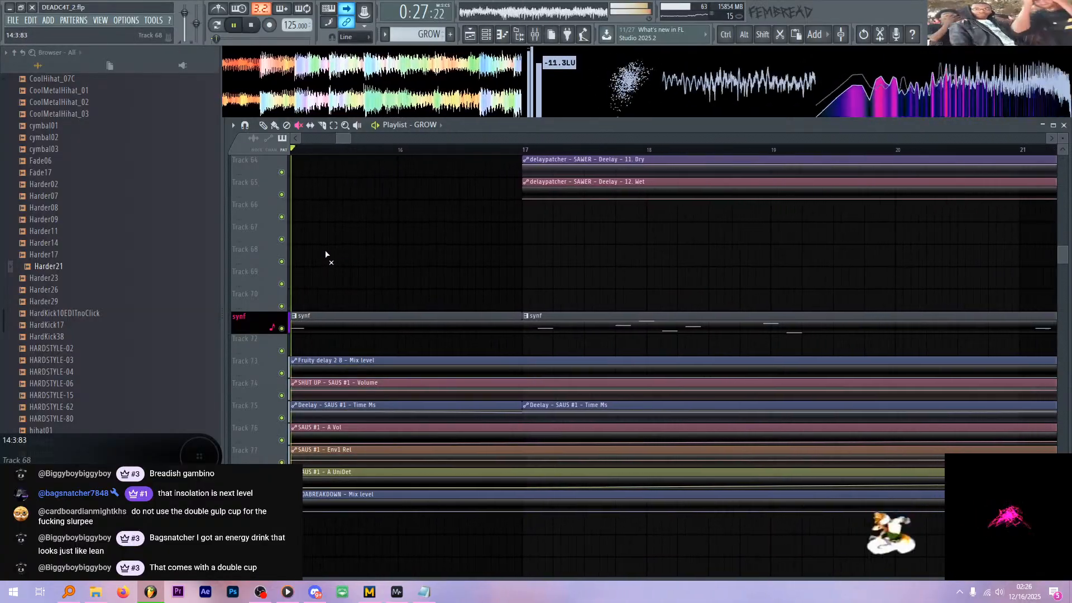
scroll(367, 251, "up", 5)
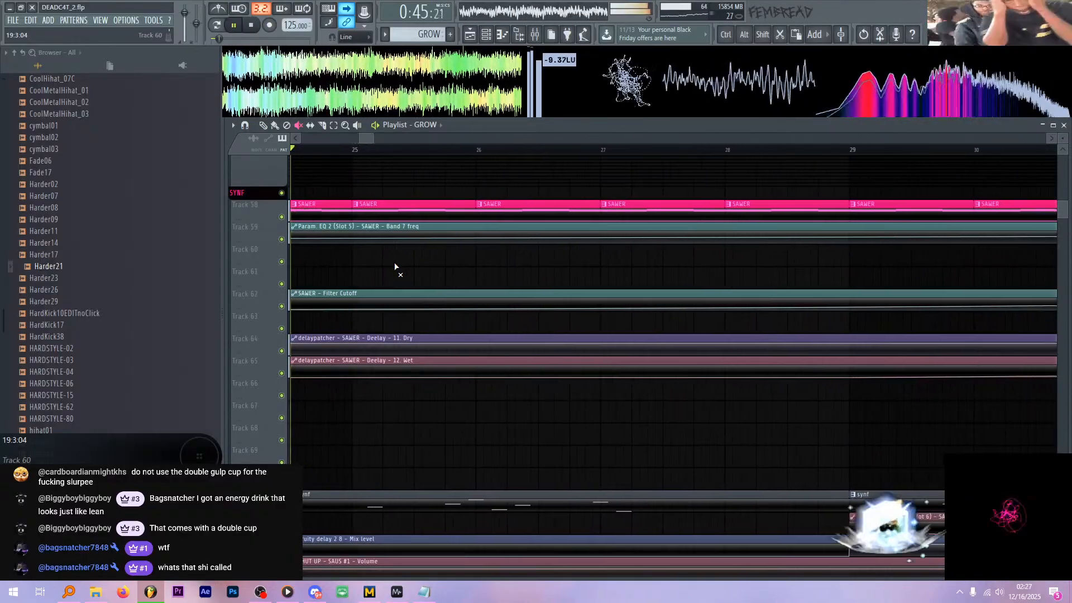
- Collapse the SYNF group and inspect the VOCALS tracks from about bar 29 during playback, collapsing them again when done
left_click(249, 195)
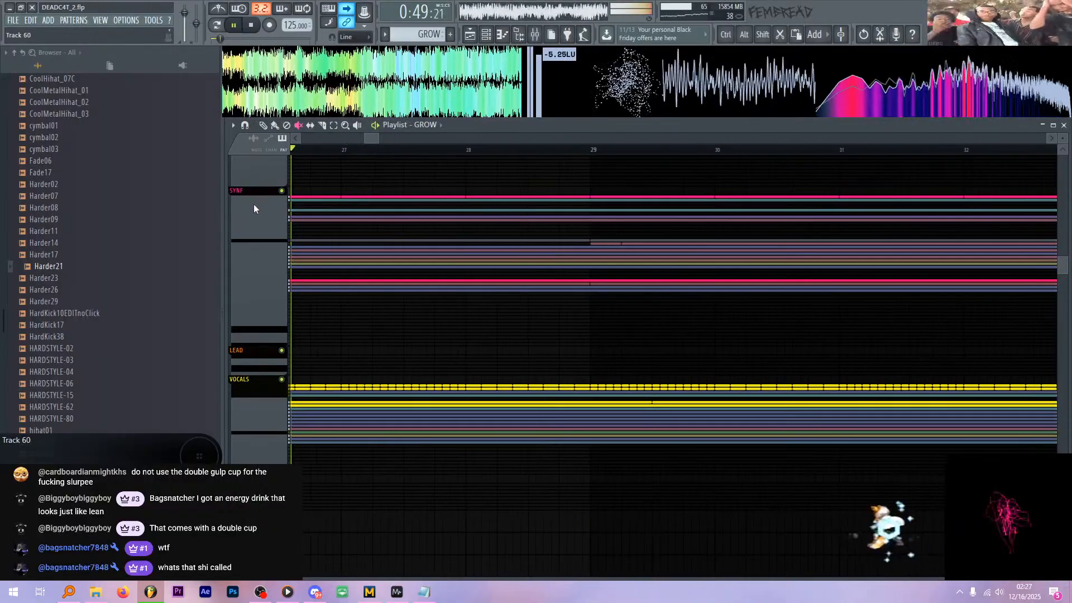
scroll(249, 295, "down", 2)
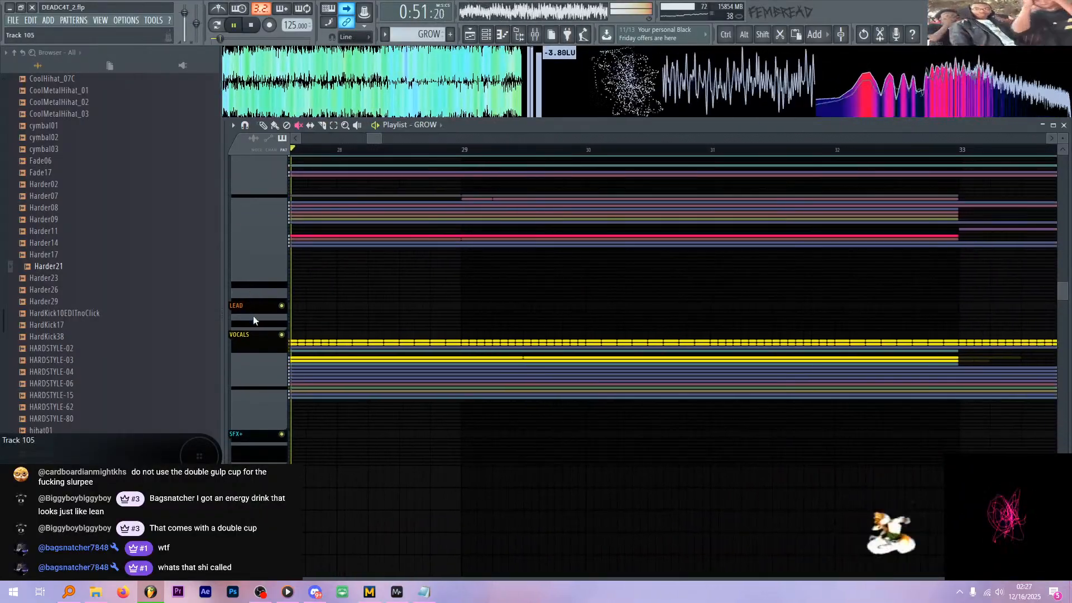
left_click(247, 336)
scroll(266, 331, "down", 5)
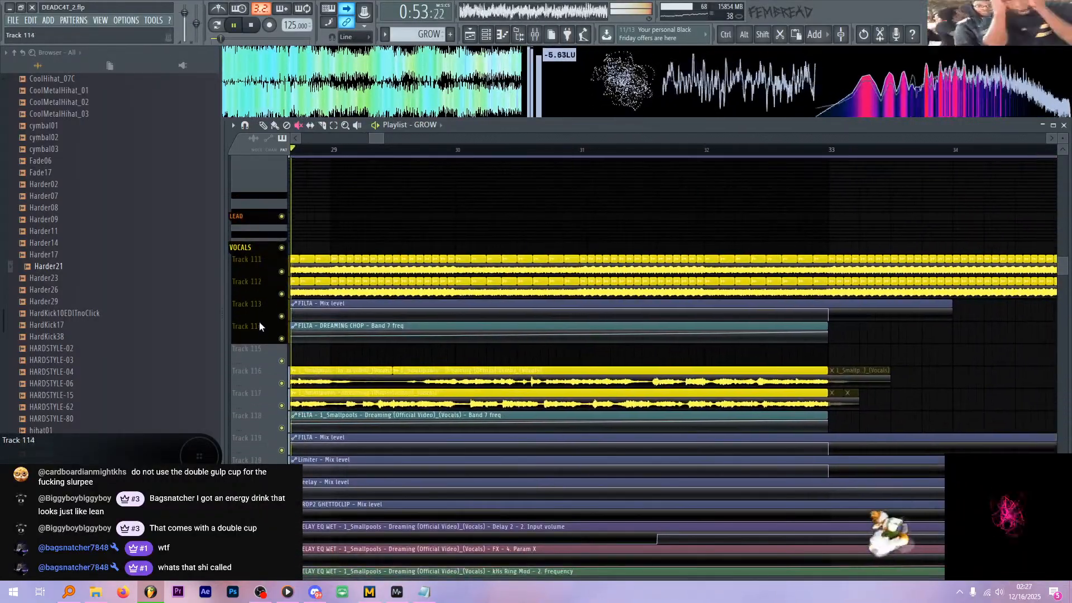
scroll(253, 305, "down", 3)
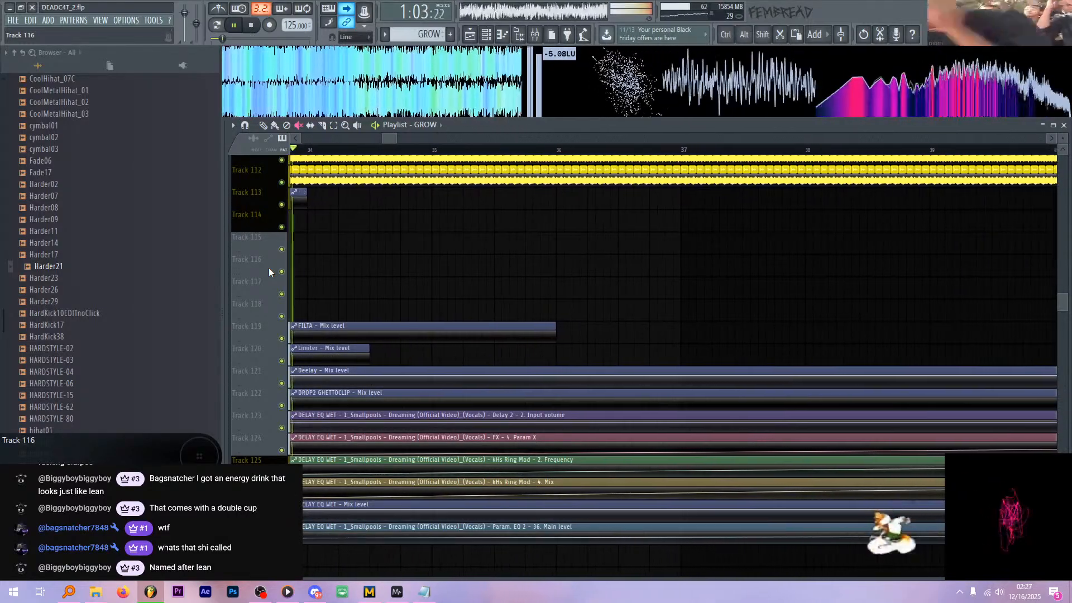
scroll(260, 286, "up", 2)
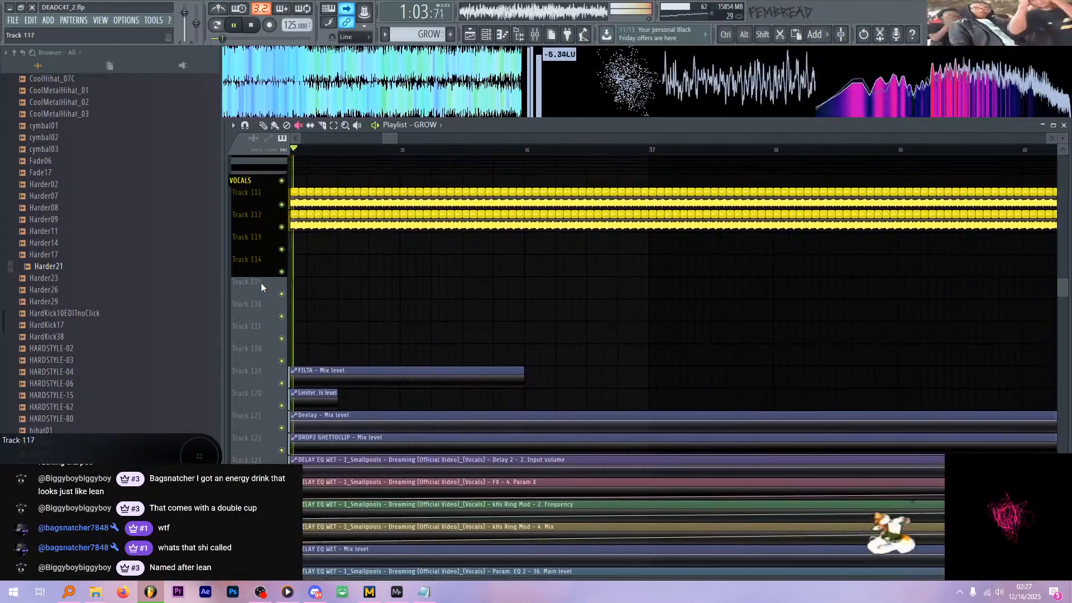
left_click(243, 181)
- Examine the kick, hat and clap clips of the DROOM group during playback from about bar 41 to bar 50
scroll(243, 263, "up", 6)
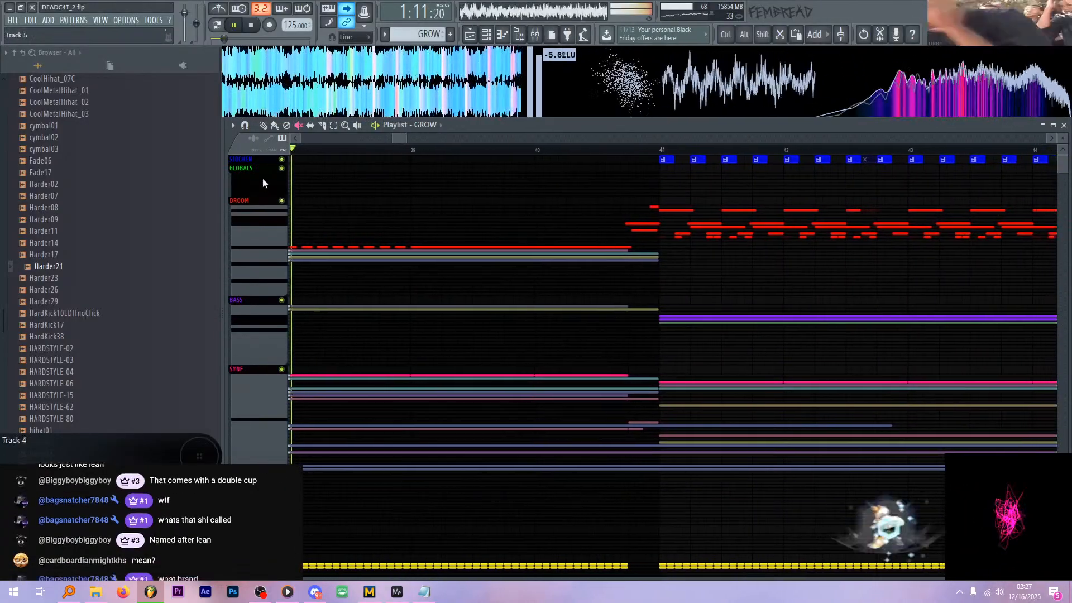
scroll(250, 225, "down", 5)
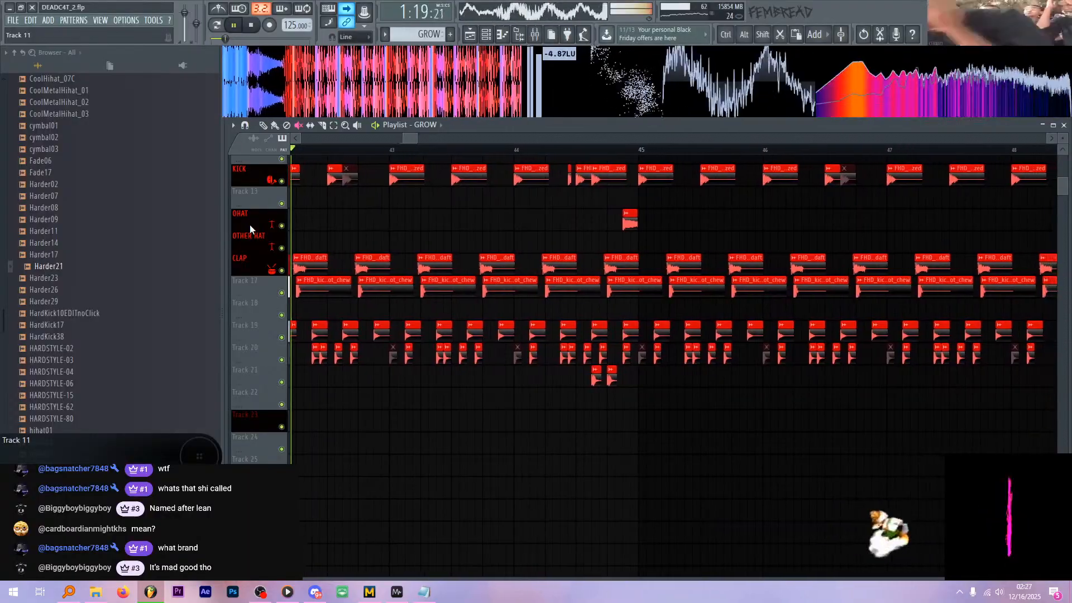
scroll(249, 224, "up", 2)
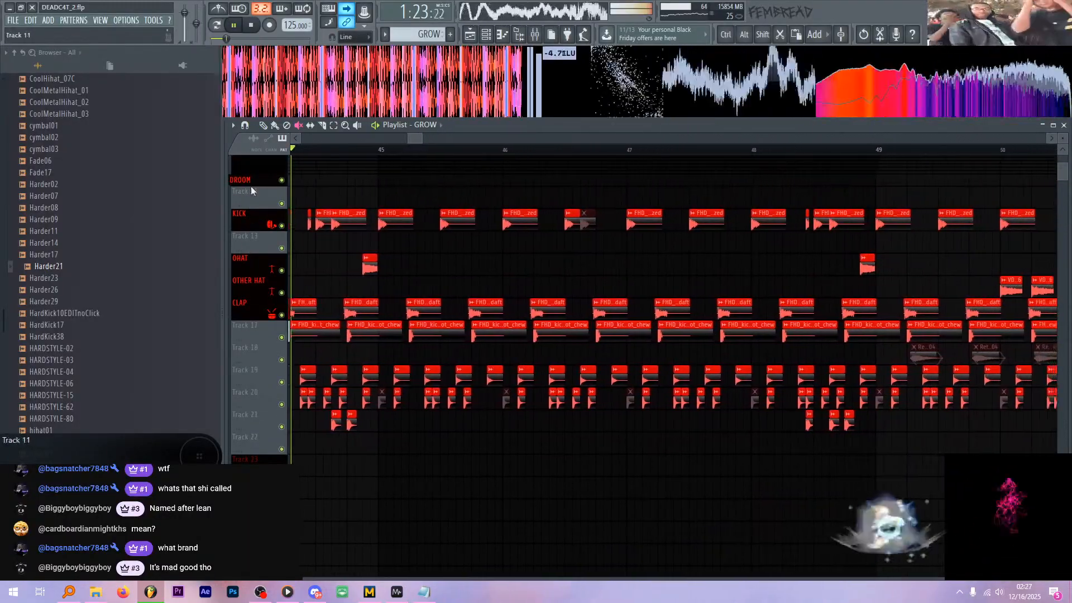
scroll(249, 242, "down", 5)
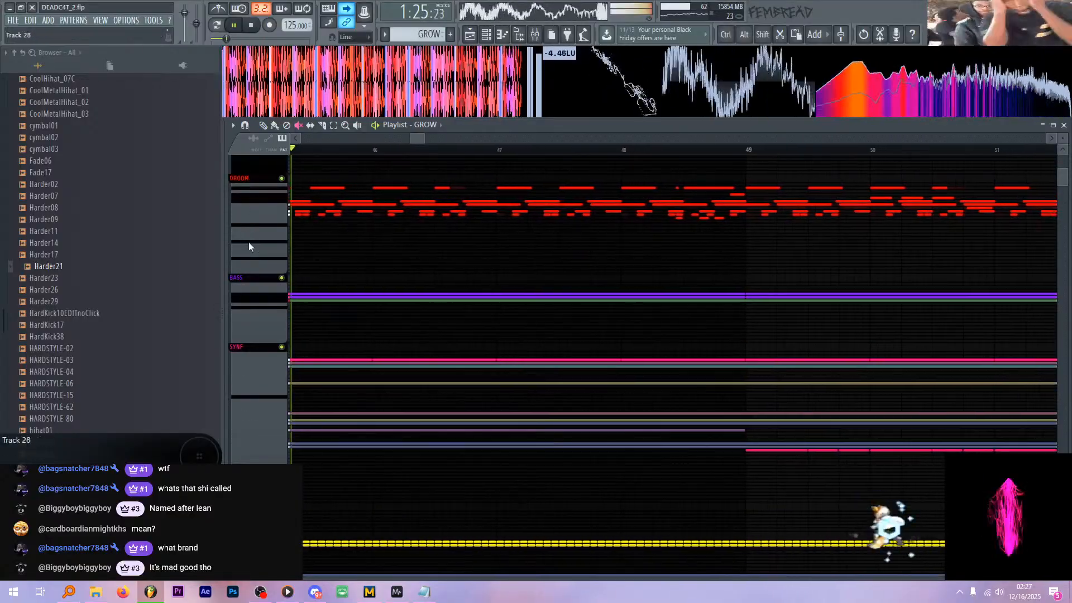
- Expand the SYNF group, follow the SAWER #2 clips and their automation through bar 57, and collapse the group again
left_click(255, 283)
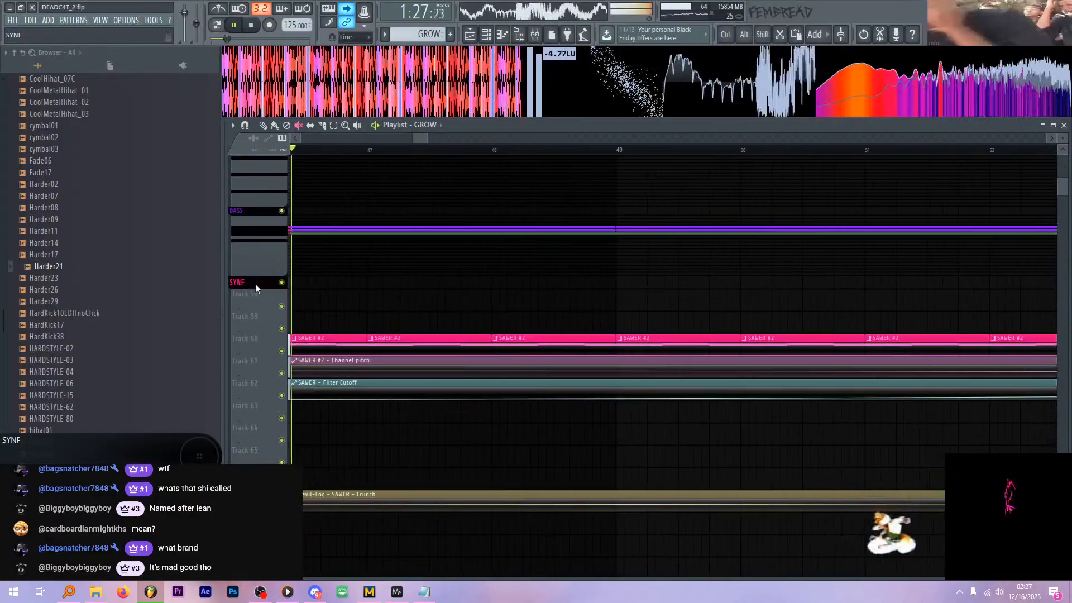
scroll(254, 292, "down", 1)
scroll(253, 291, "down", 1)
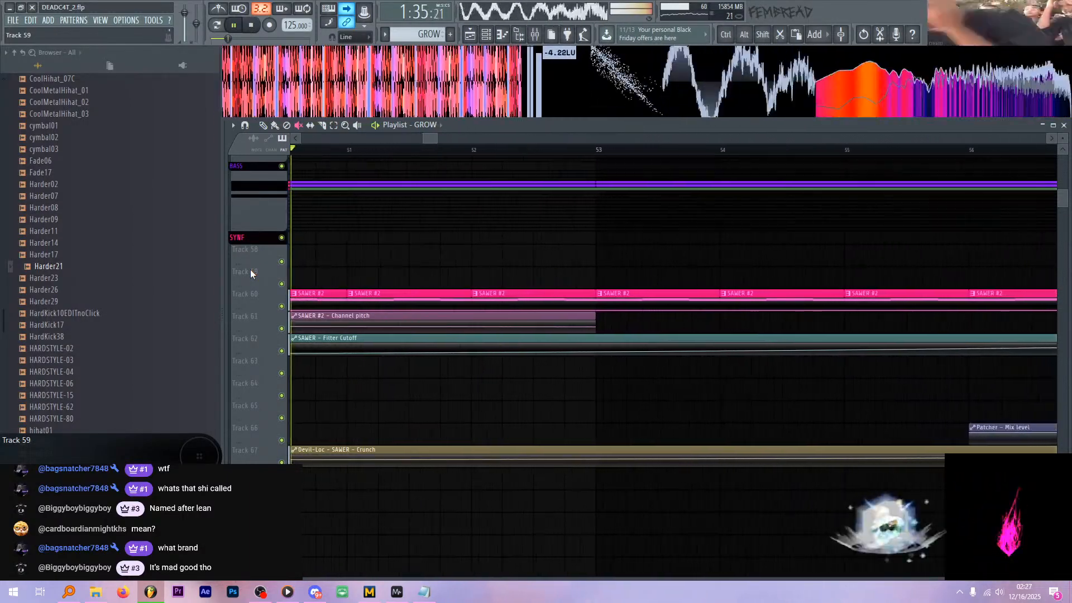
scroll(250, 269, "down", 2)
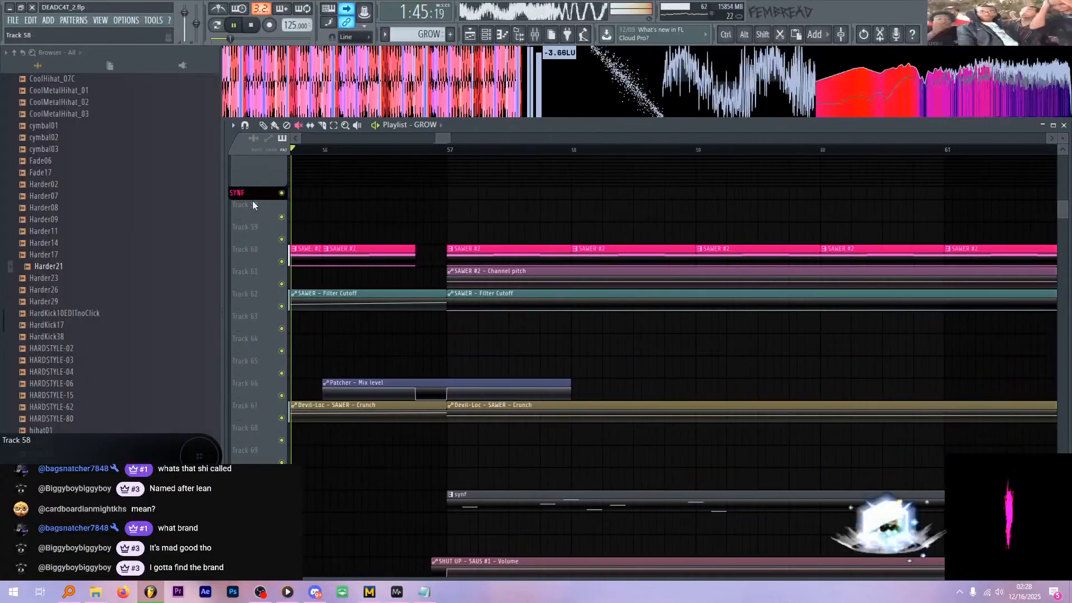
left_click(246, 198)
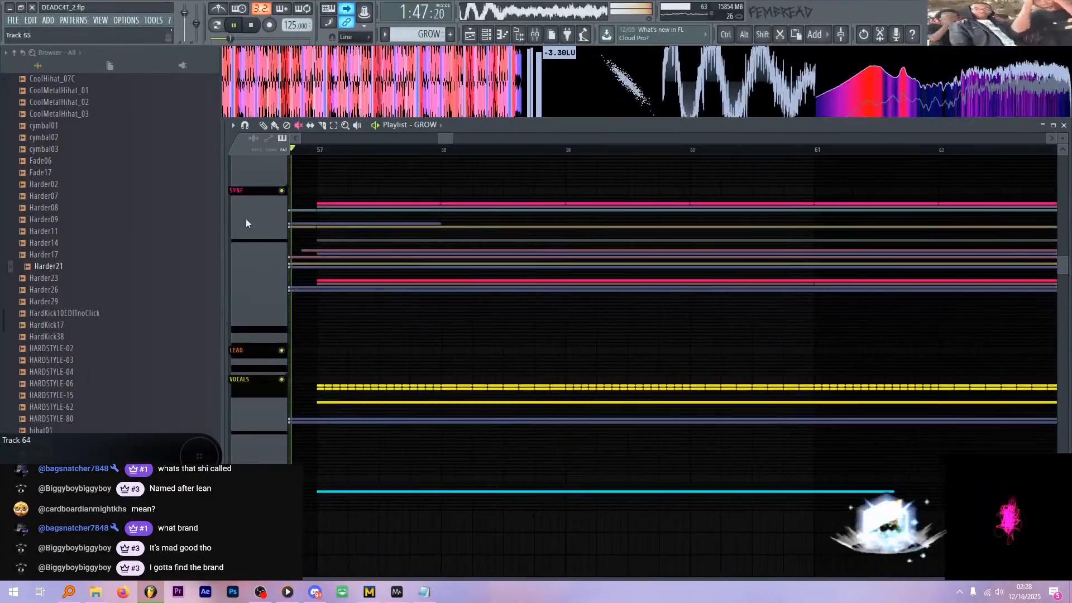
- Review the collapsed groups from about bar 58 during playback and expand the VOCALS group to inspect its clips
scroll(253, 240, "down", 1)
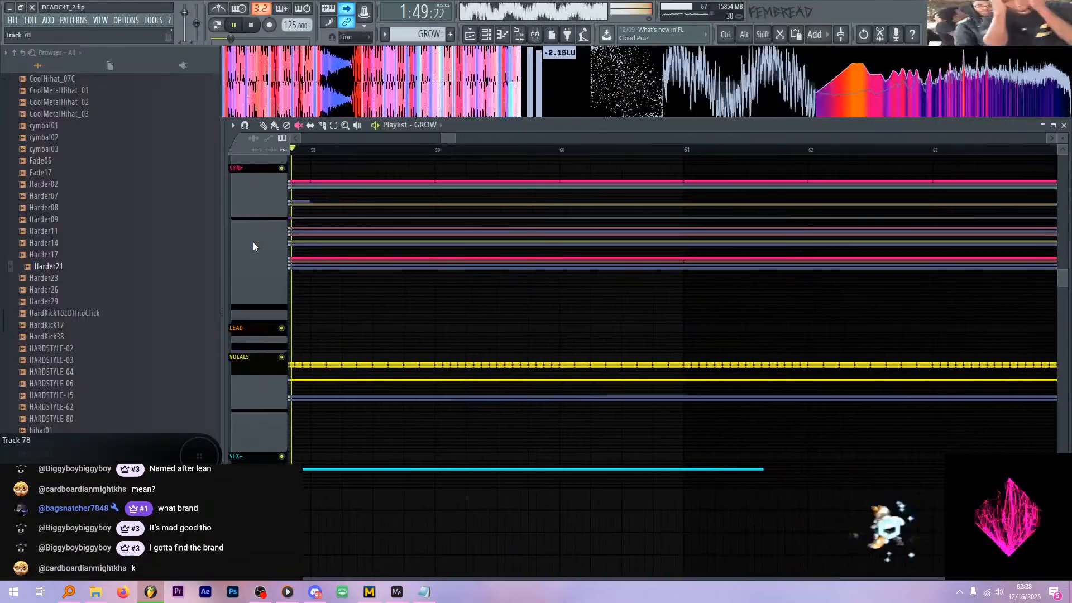
scroll(259, 293, "up", 3)
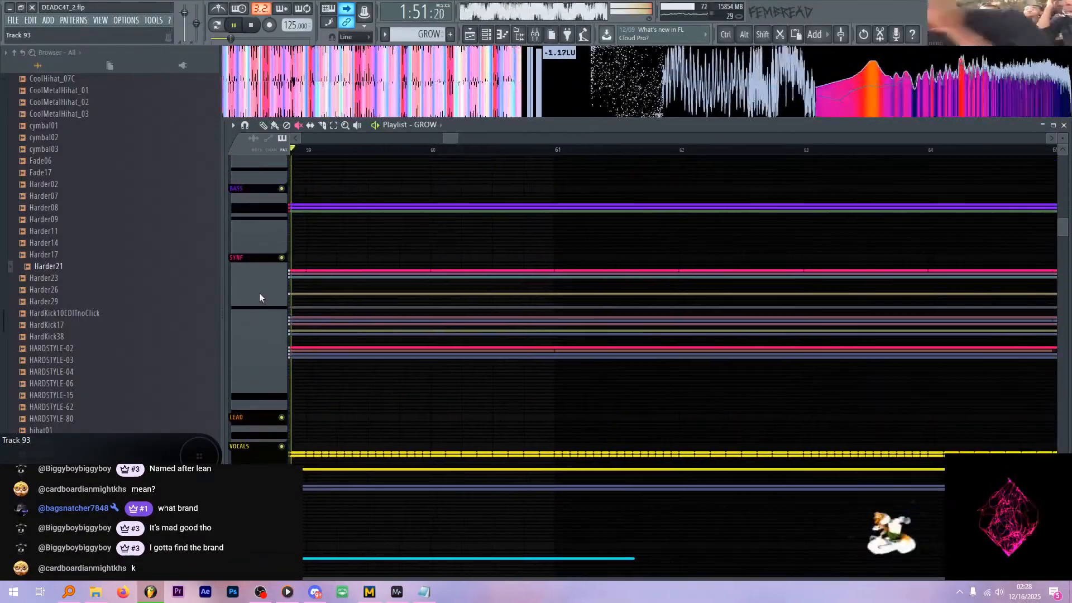
scroll(259, 292, "up", 4)
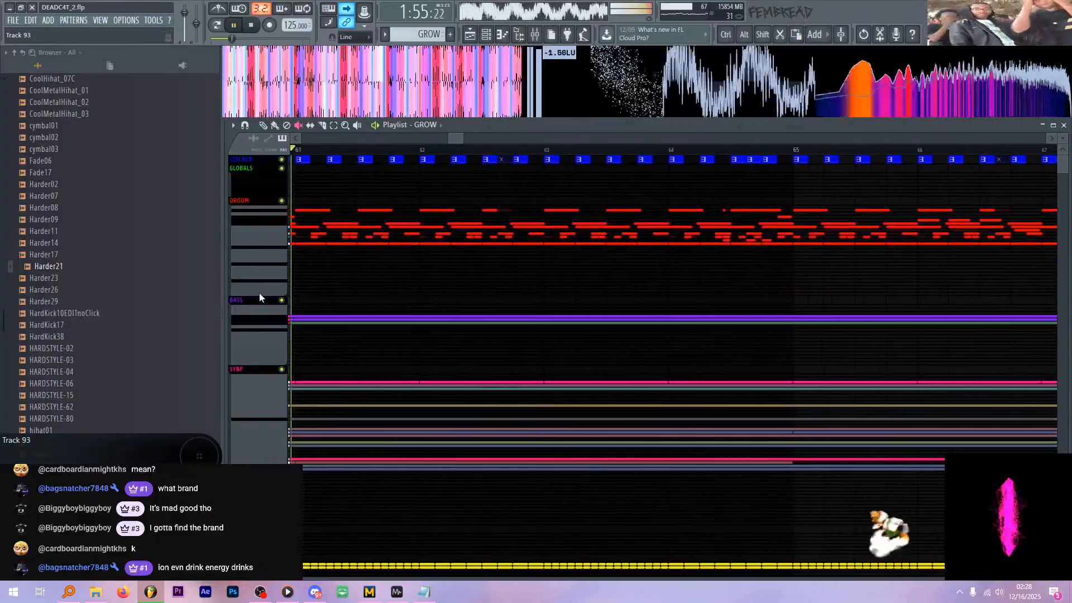
scroll(259, 292, "down", 1)
scroll(259, 297, "down", 6)
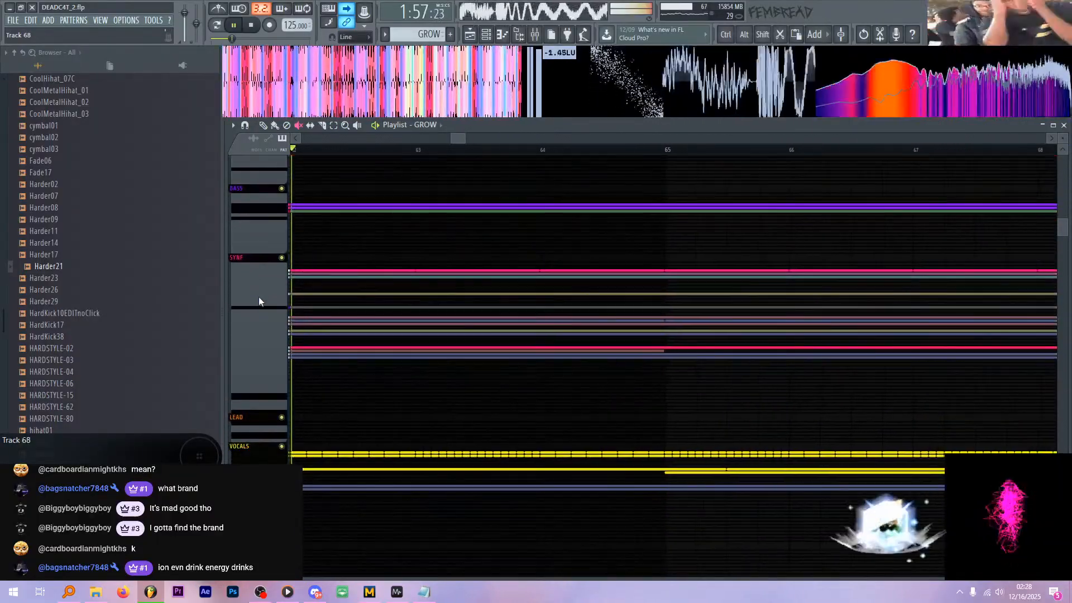
left_click(240, 387)
scroll(257, 382, "down", 3)
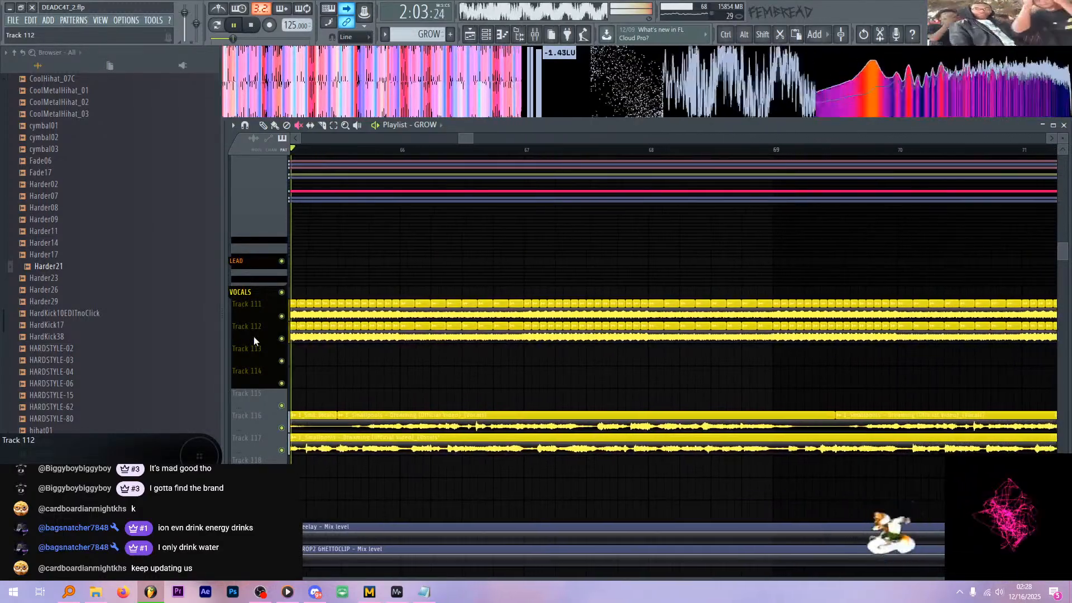
key("ctrl+f")
type("\"i ")
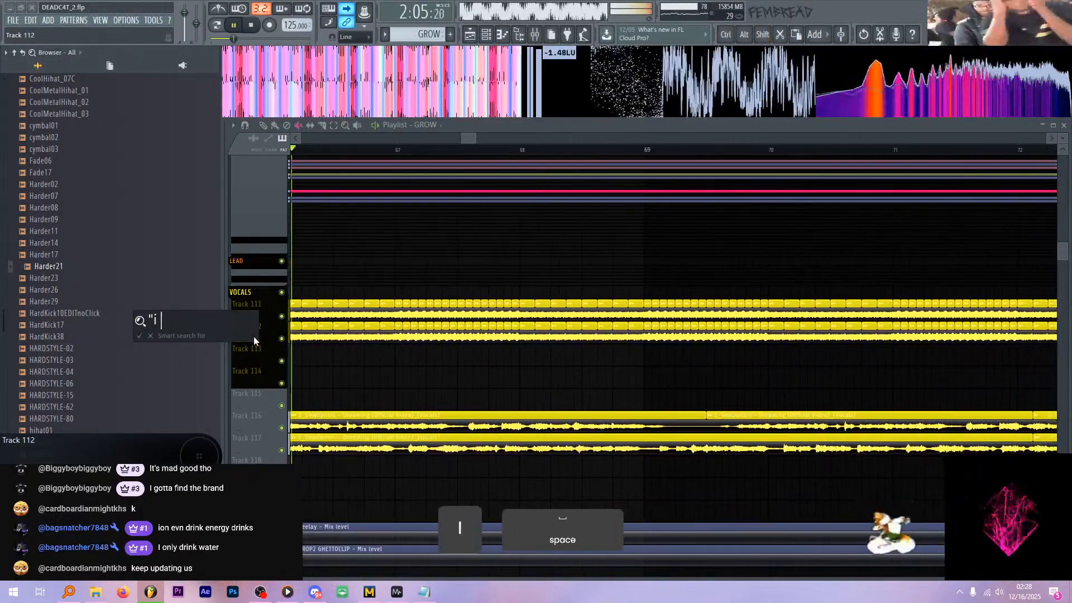
type("only drink water:")
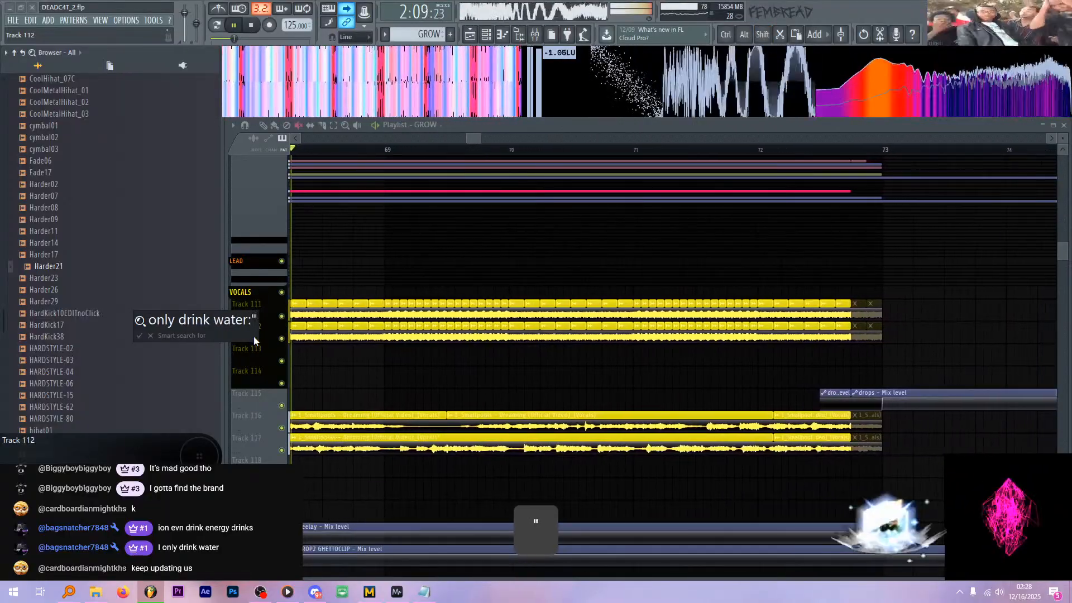
key("BackSpace")
type("\"")
key("ctrl+a")
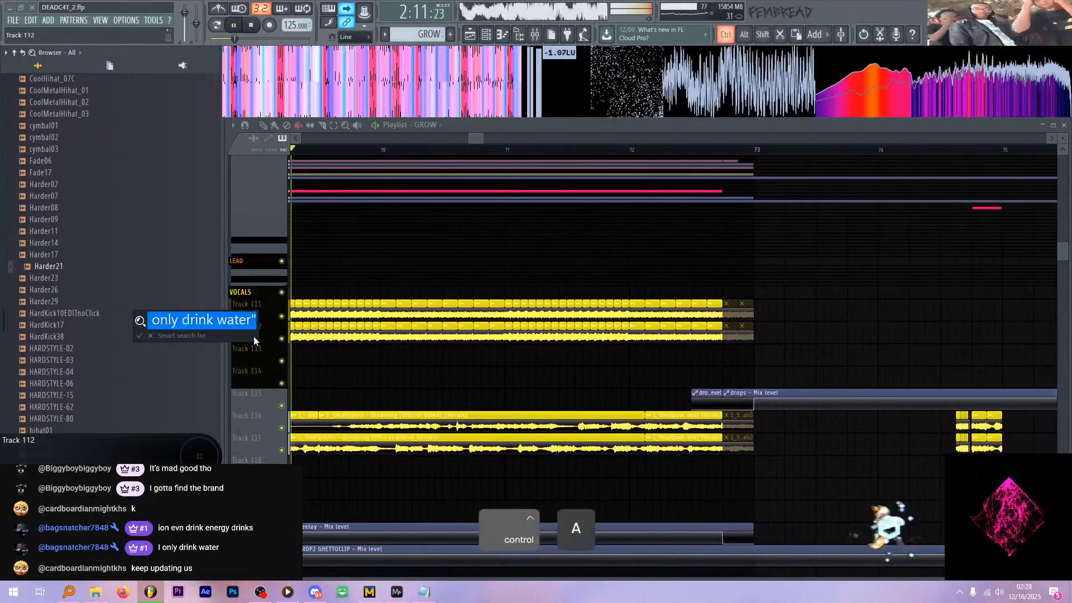
key("BackSpace")
key("Return")
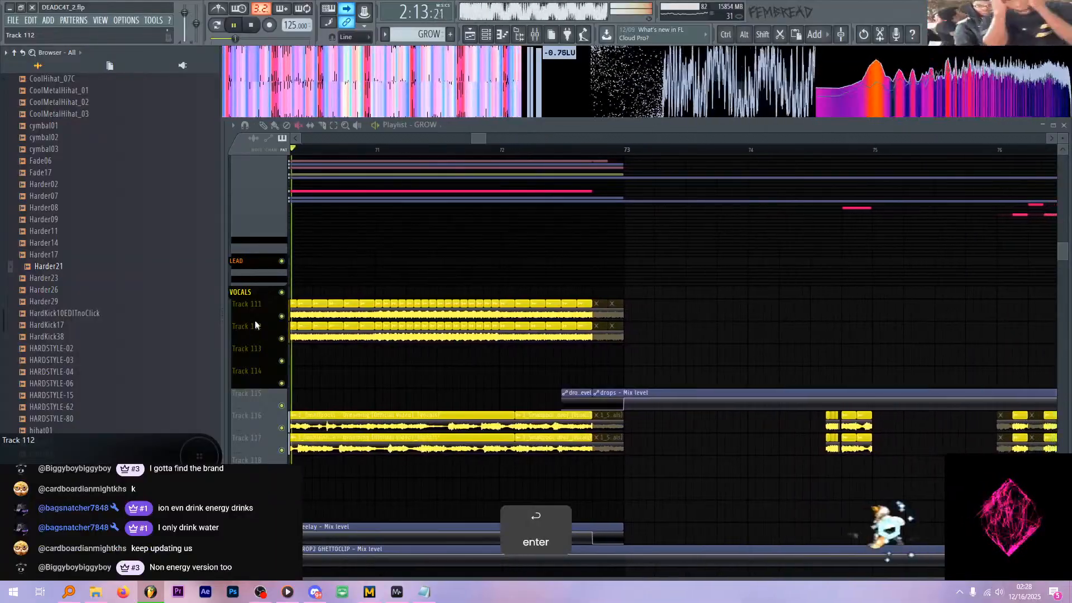
- Expand the BASS group, follow the SOME BASSES and sawbass clips from about bar 72 to bar 80 during playback, and collapse the group
scroll(247, 299, "up", 6)
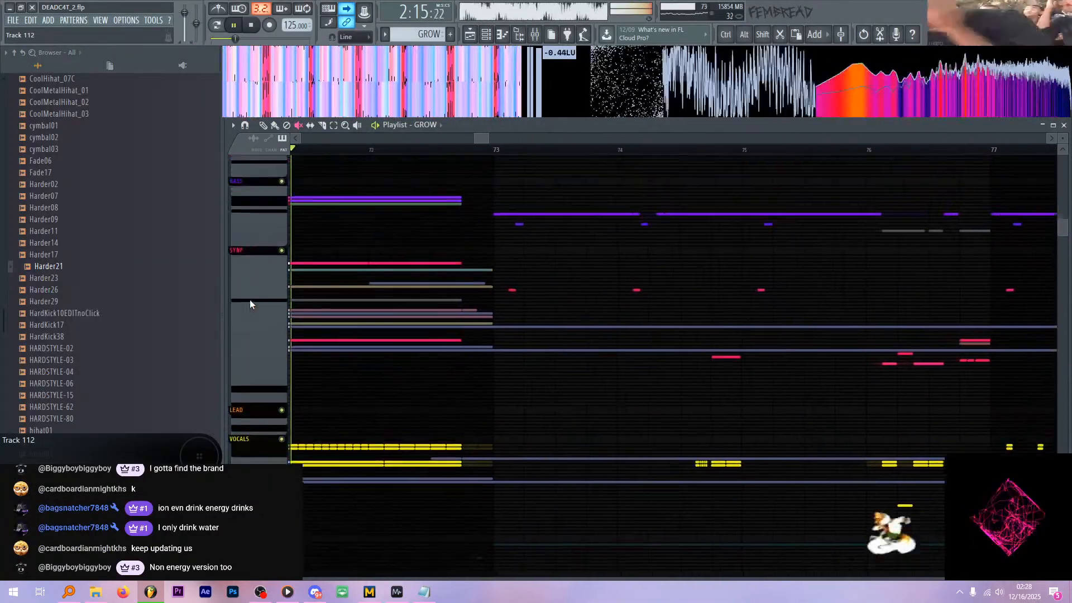
left_click(253, 235)
scroll(256, 280, "down", 4)
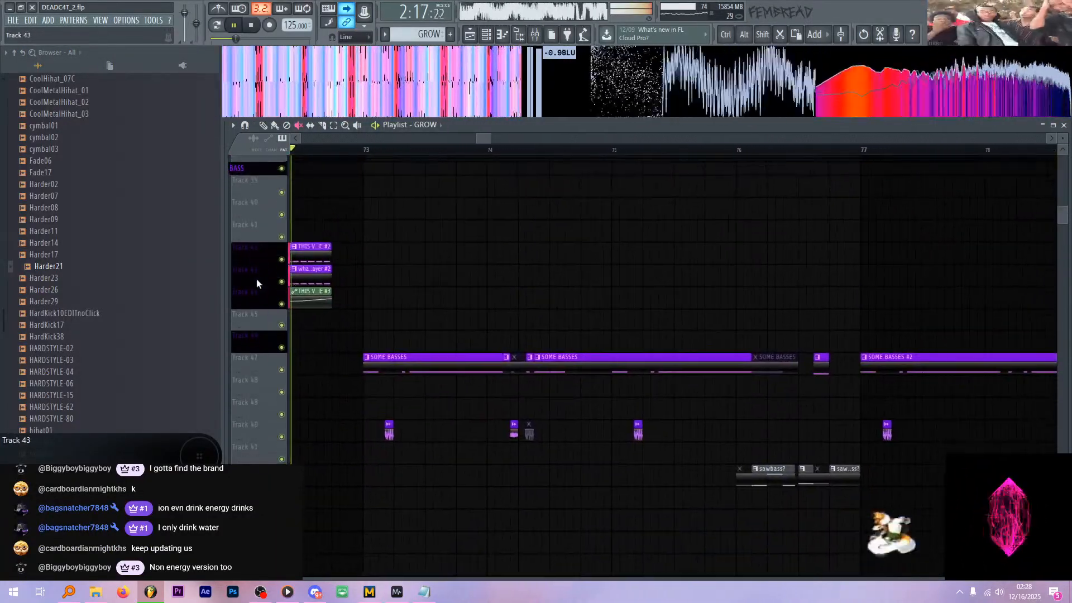
scroll(256, 281, "down", 1)
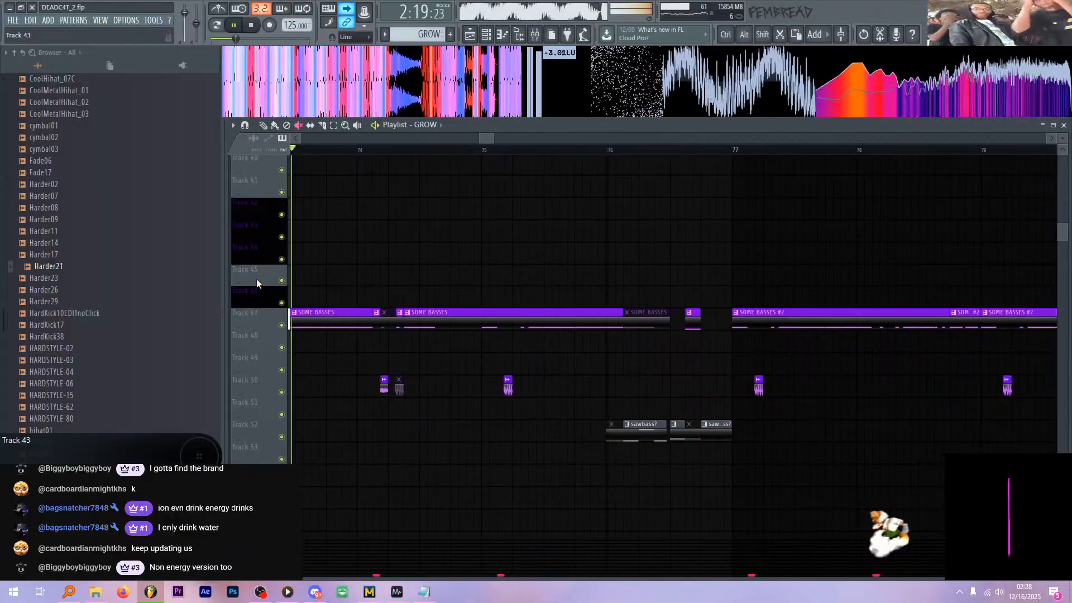
scroll(256, 281, "down", 1)
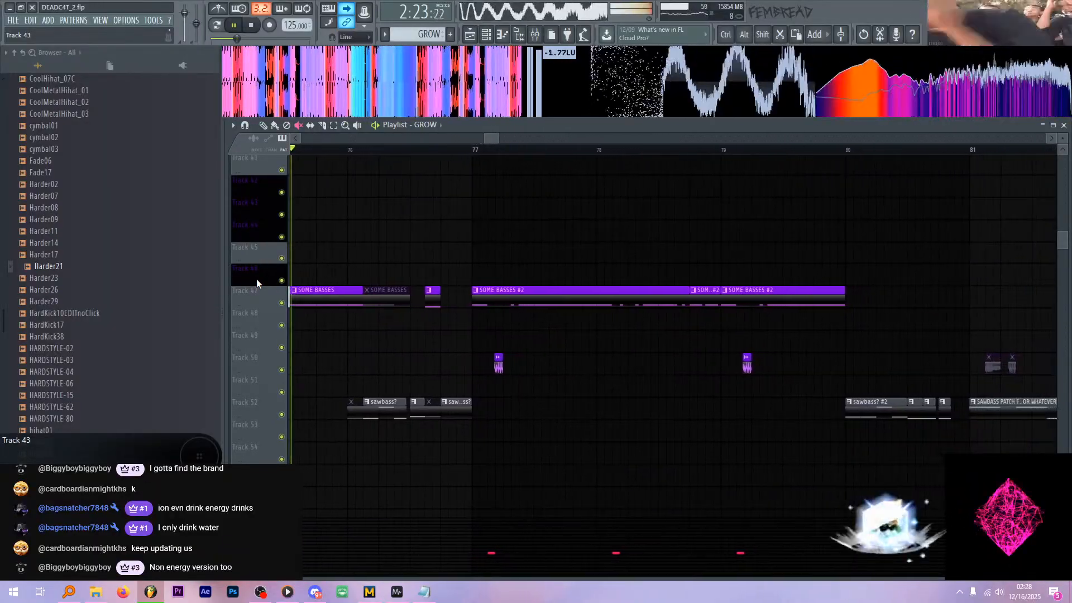
scroll(256, 279, "down", 2)
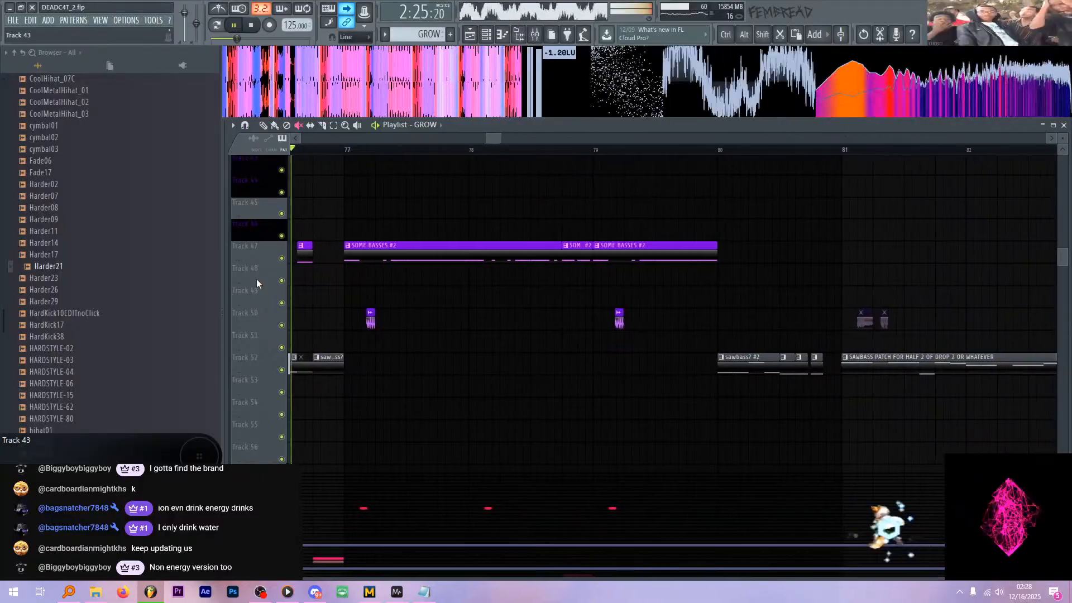
scroll(257, 278, "up", 2)
scroll(257, 277, "up", 4)
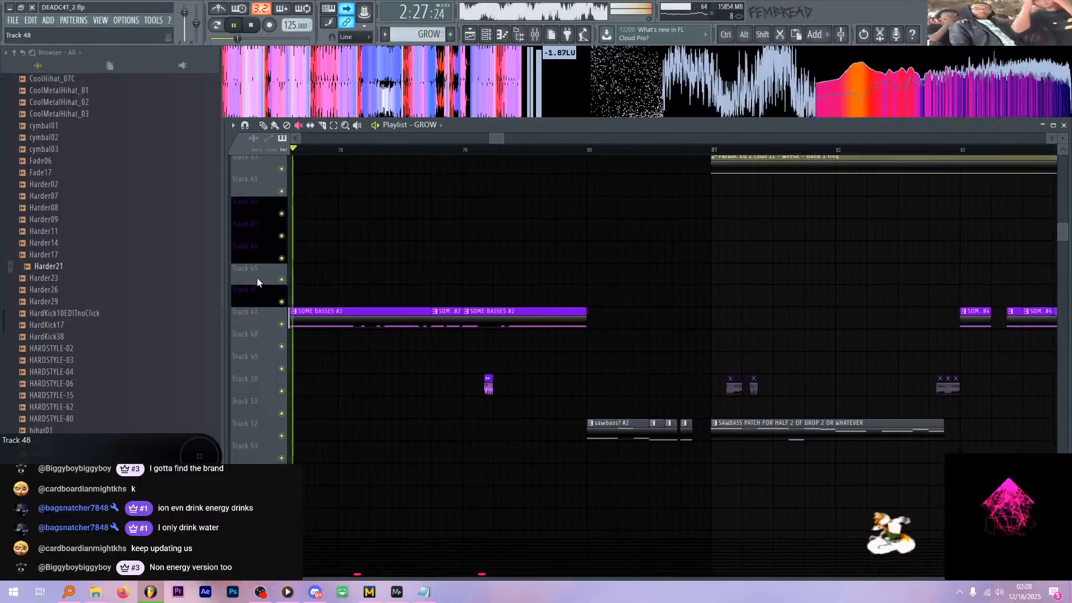
scroll(256, 239, "down", 1)
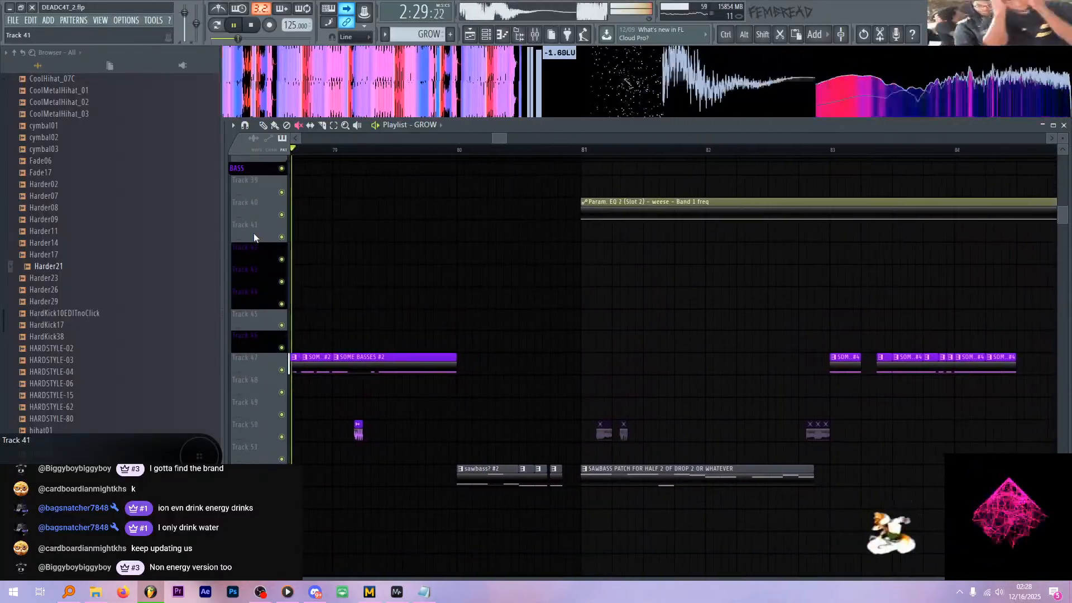
scroll(253, 237, "down", 1)
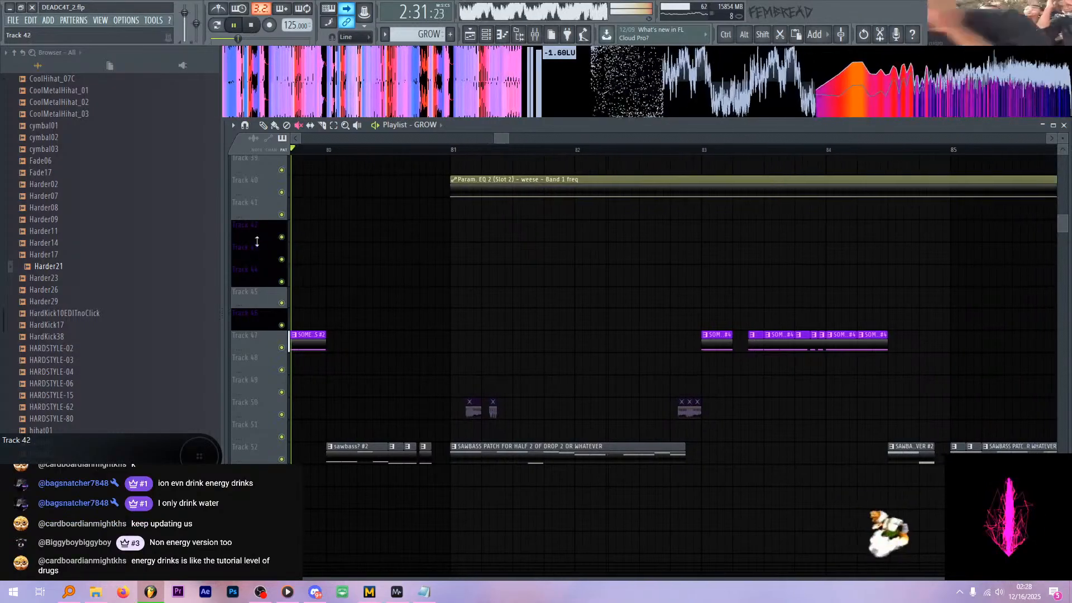
scroll(253, 218, "up", 2)
left_click(252, 195)
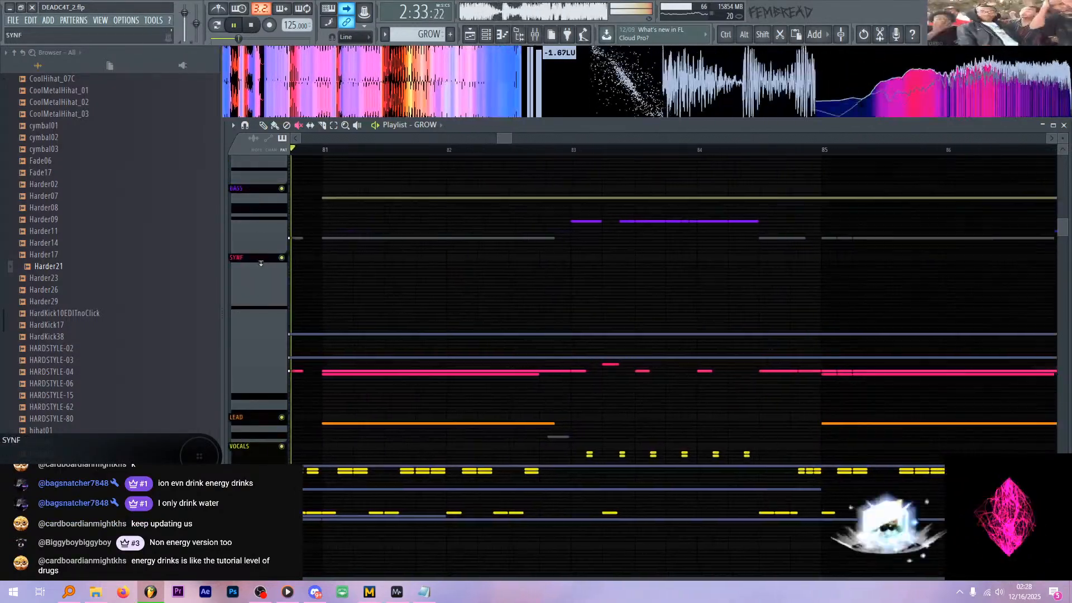
- Review the collapsed BASS, SYNF, LEAD and VOCALS groups during playback from about bar 81 to bar 91
scroll(259, 259, "down", 2)
scroll(260, 259, "up", 2)
scroll(260, 259, "up", 1)
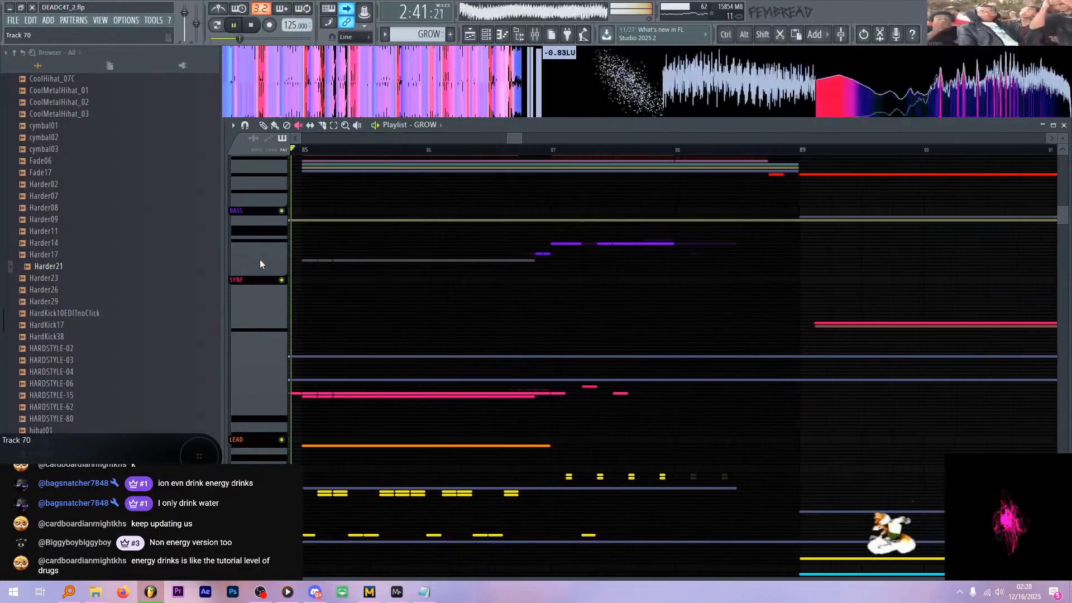
scroll(259, 363, "down", 1)
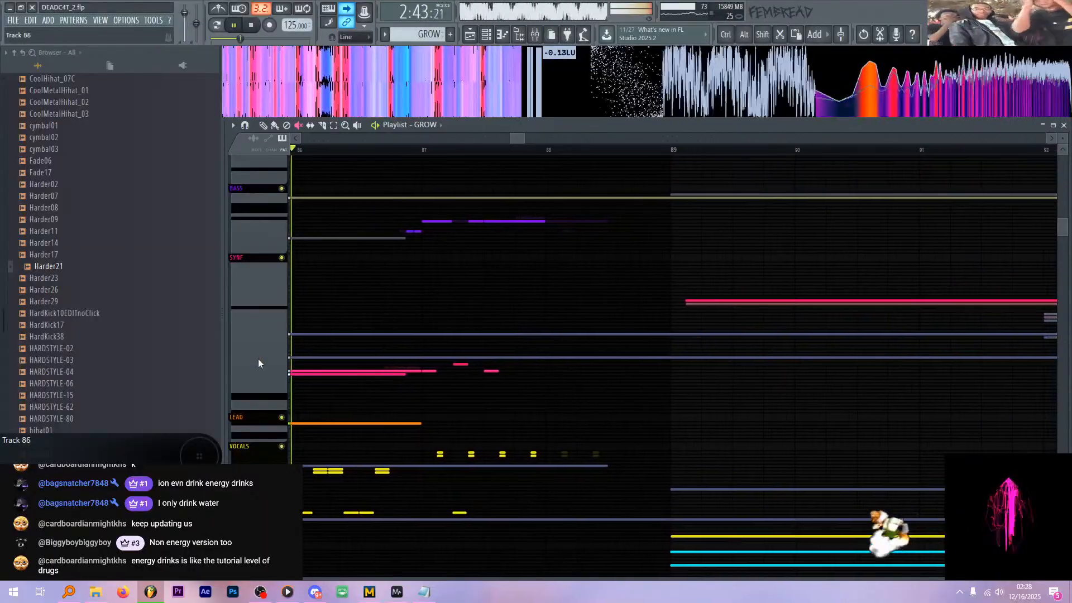
scroll(259, 351, "up", 1)
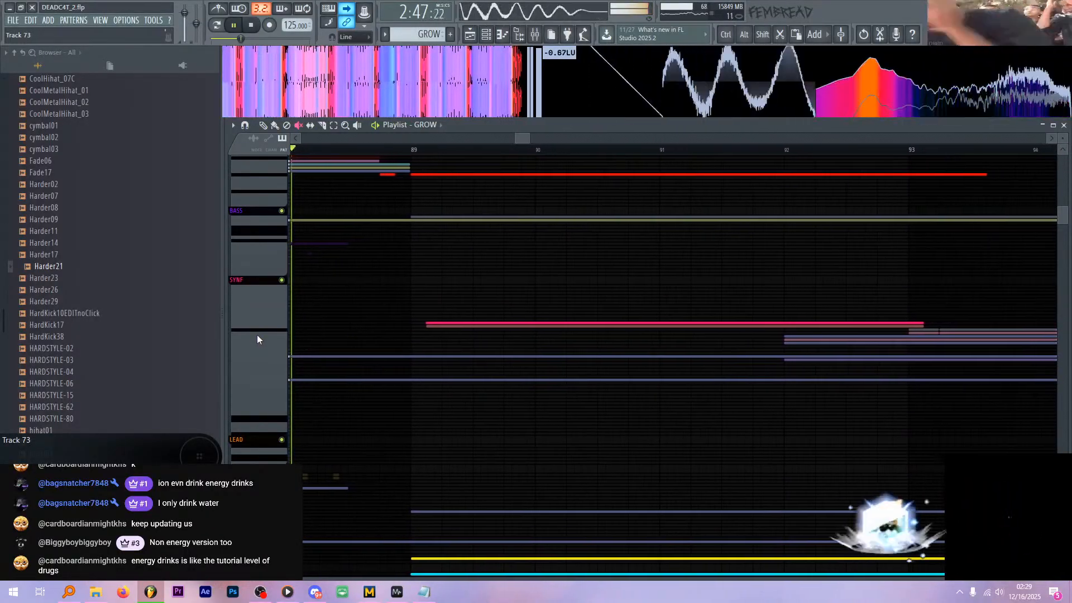
scroll(257, 330, "up", 2)
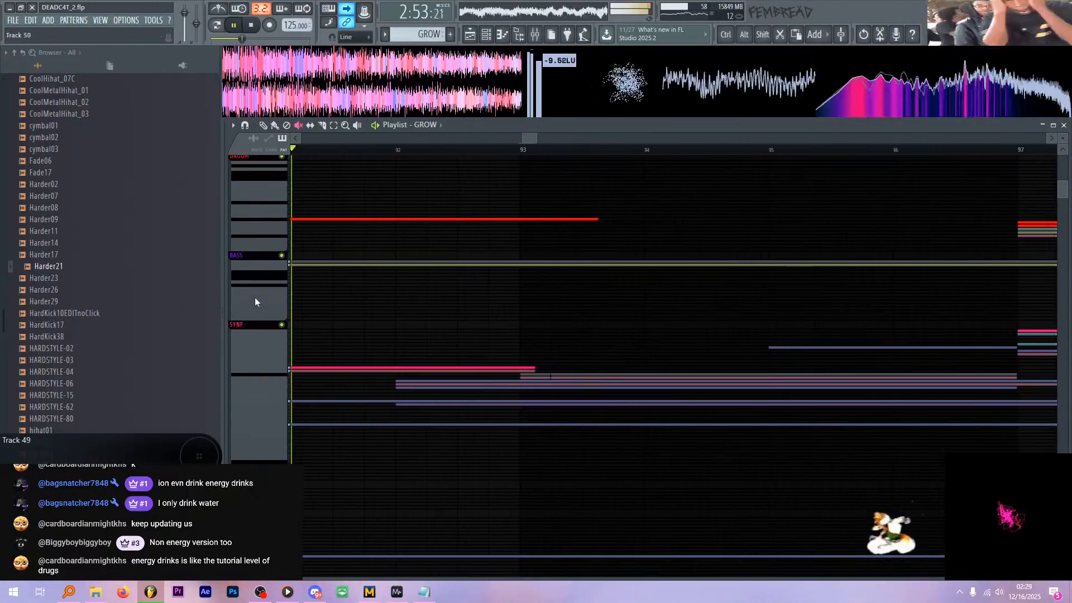
- Expand the SYNF group, inspect the synf and SAWER clips with their automation up to about bar 97, and collapse it
left_click(256, 325)
scroll(256, 364, "down", 4)
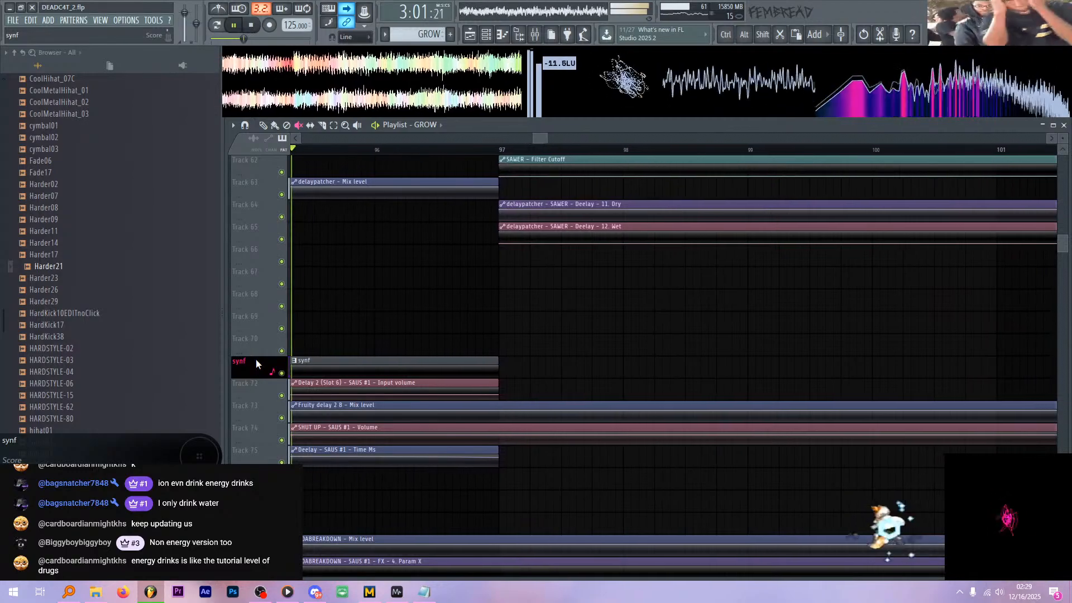
scroll(256, 363, "up", 3)
scroll(255, 359, "up", 4)
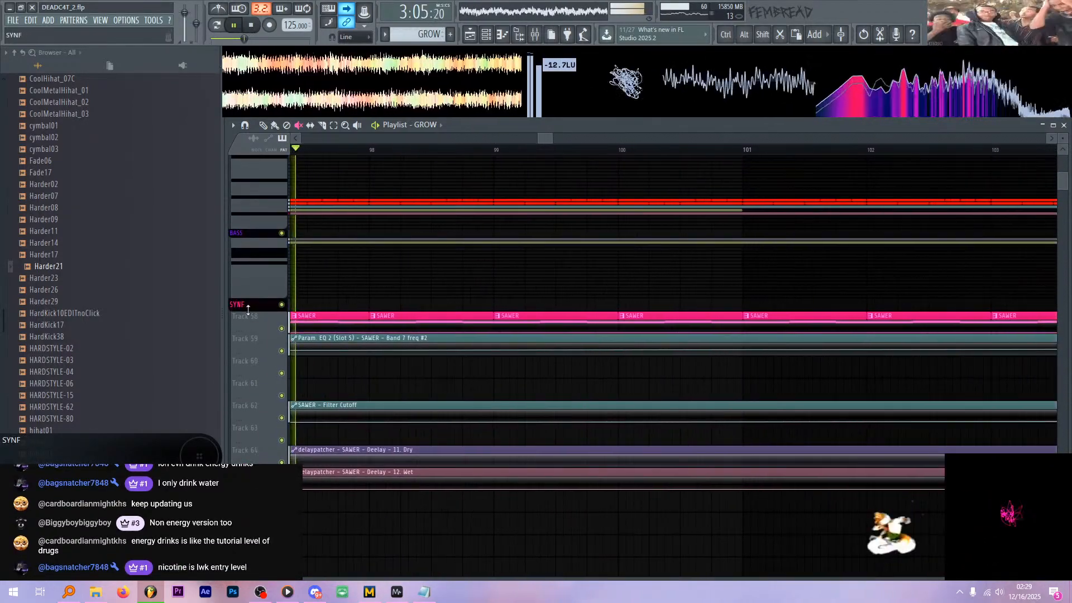
left_click(244, 306)
- Expand the DROOM group, examine the Alzir Break and Angles Break clips through about bar 108, and collapse the group
scroll(256, 328, "up", 3)
scroll(256, 332, "up", 1)
left_click(247, 180)
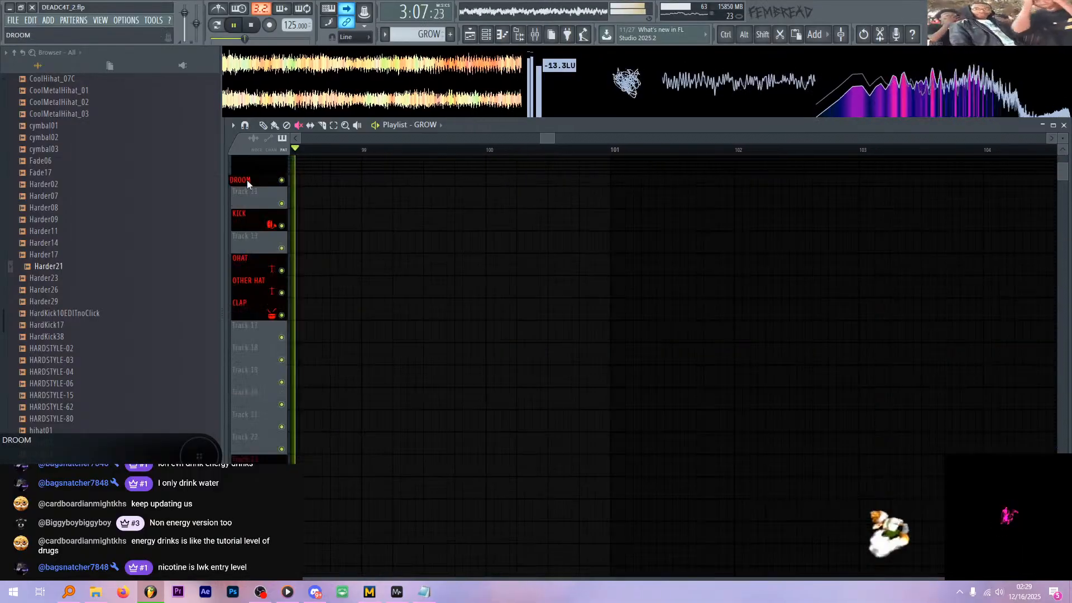
scroll(257, 301, "down", 5)
scroll(260, 354, "down", 3)
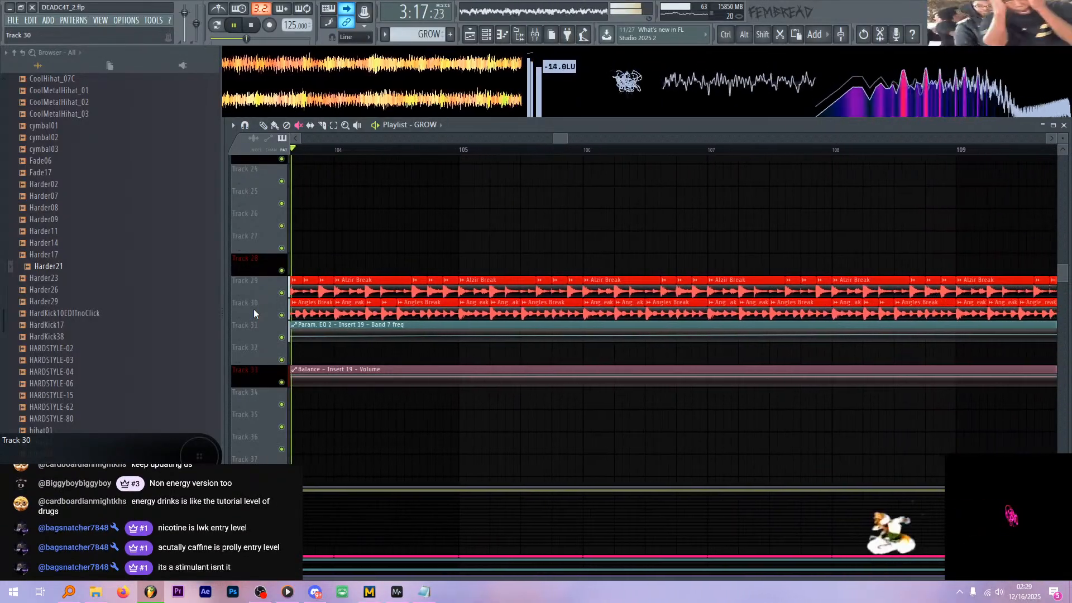
scroll(253, 309, "down", 2)
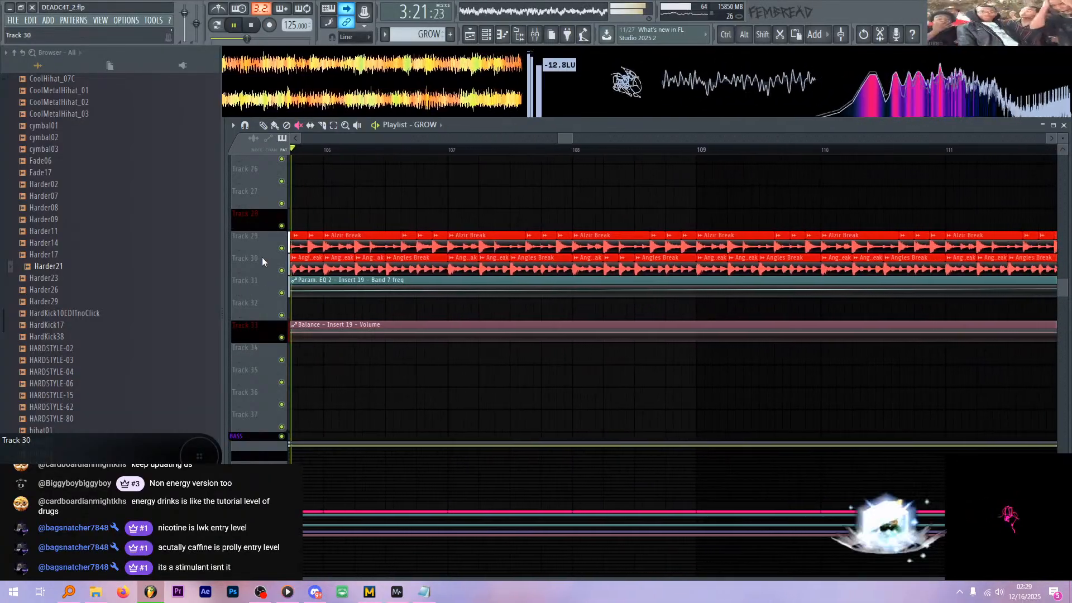
scroll(265, 260, "up", 4)
scroll(265, 260, "up", 15)
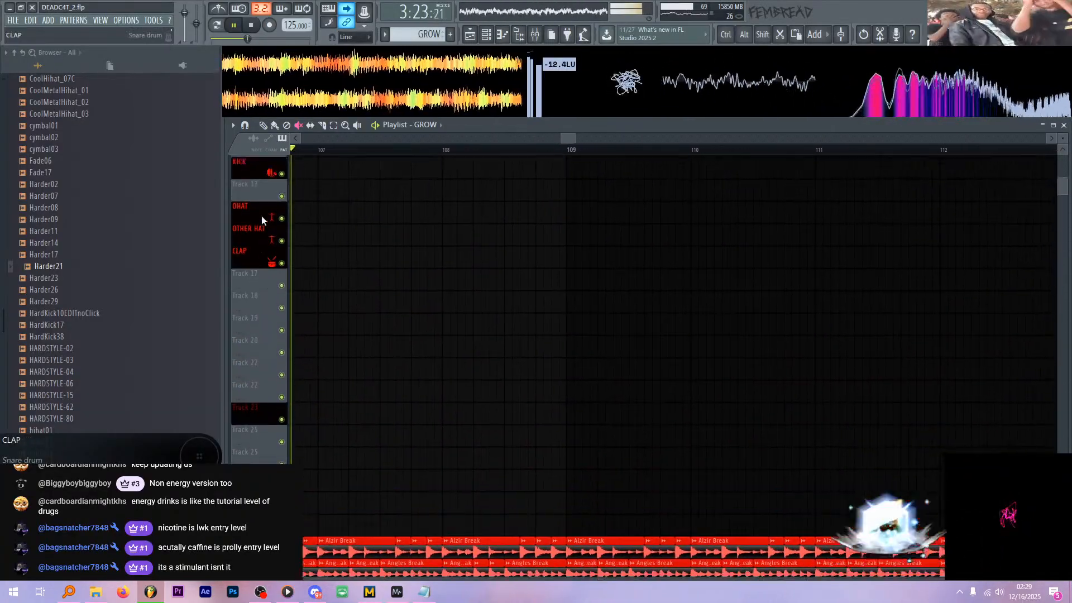
double_click(256, 206)
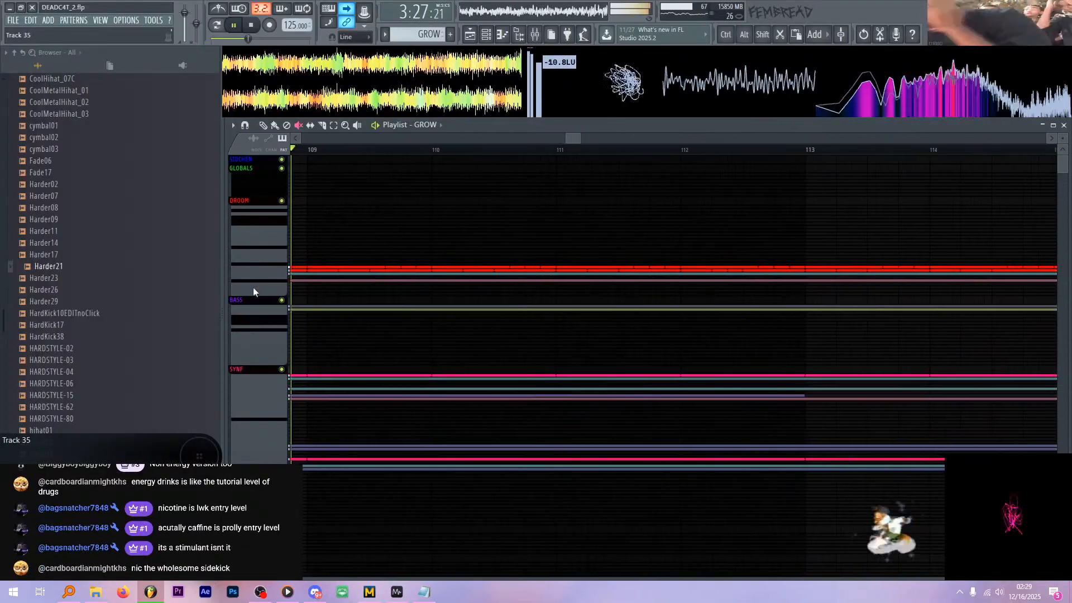
- Inspect the vocal clips and BREAKDOWN automation in the VOCALS group to about bar 119, collapse it, and review the groups through bar 125
scroll(253, 287, "down", 3)
scroll(253, 294, "down", 15)
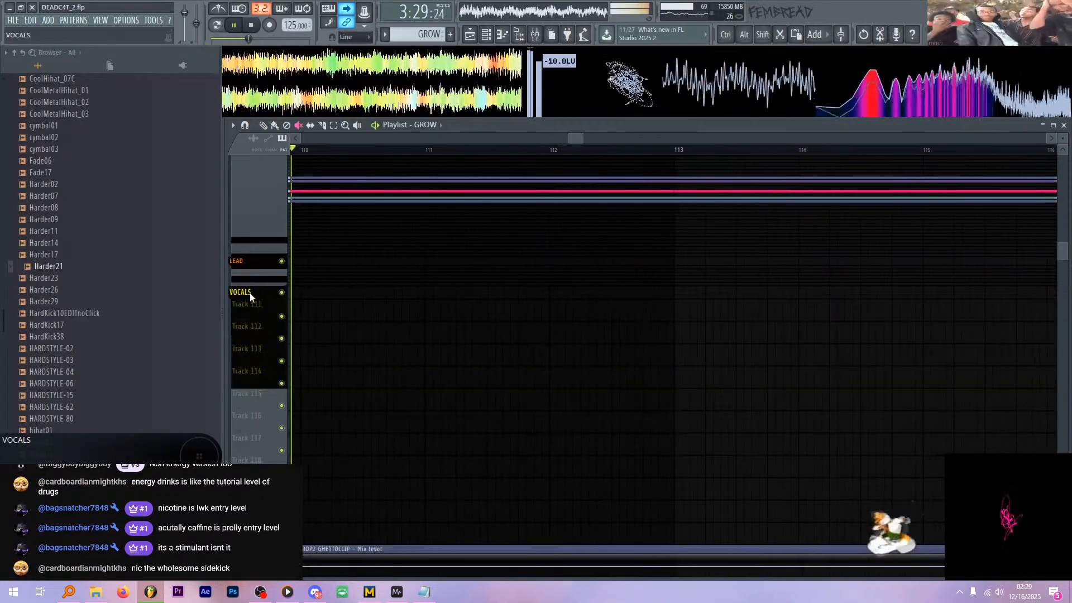
scroll(252, 296, "down", 5)
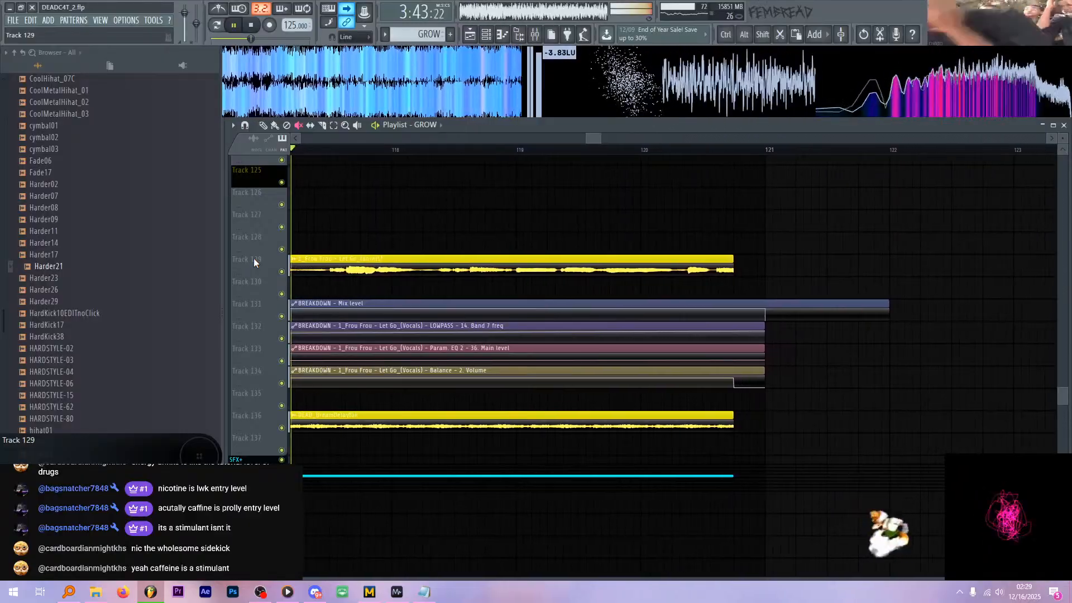
scroll(254, 258, "up", 5)
scroll(254, 258, "down", 10)
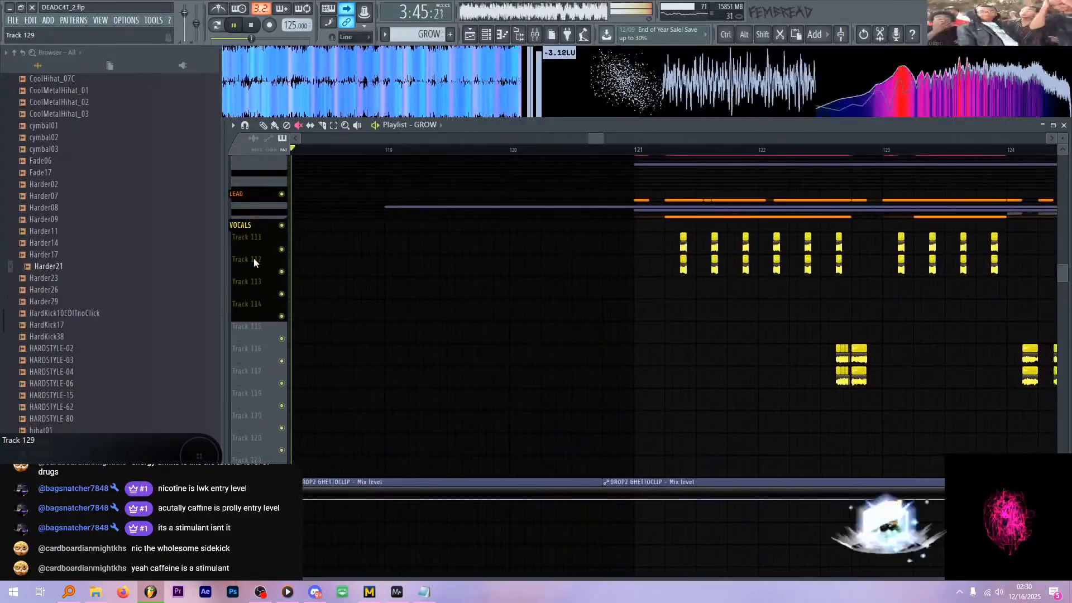
scroll(250, 266, "up", 5)
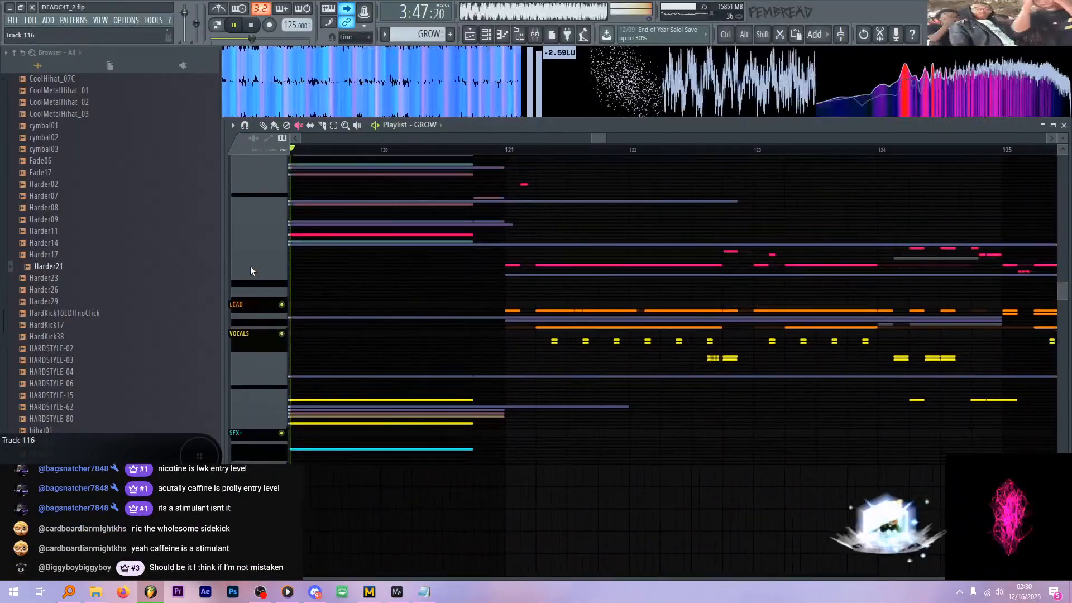
scroll(250, 271, "up", 1)
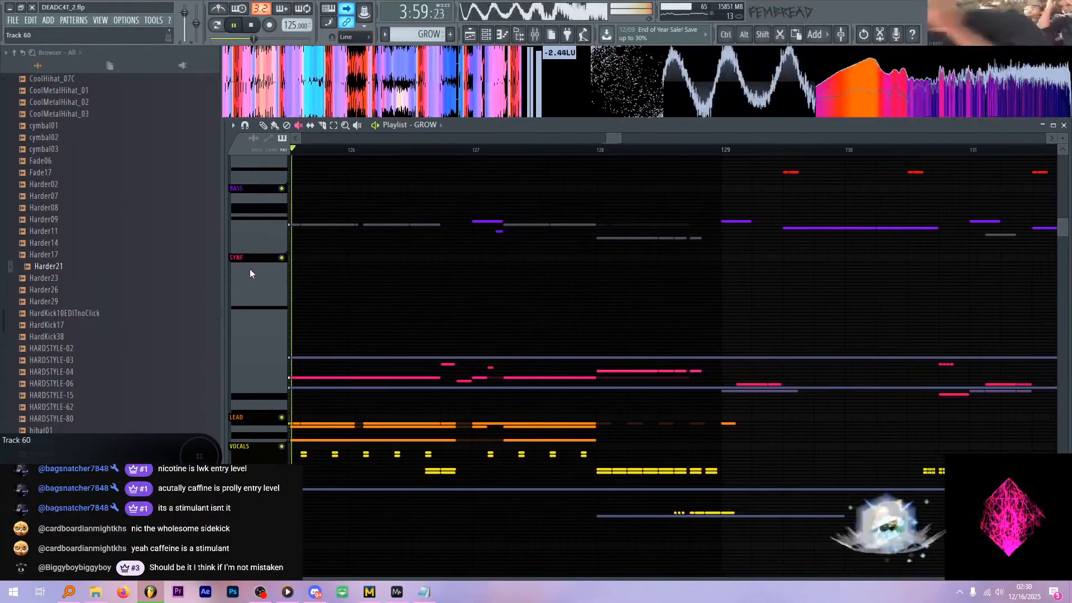
key("alt+Tab")
key("alt+Tab")
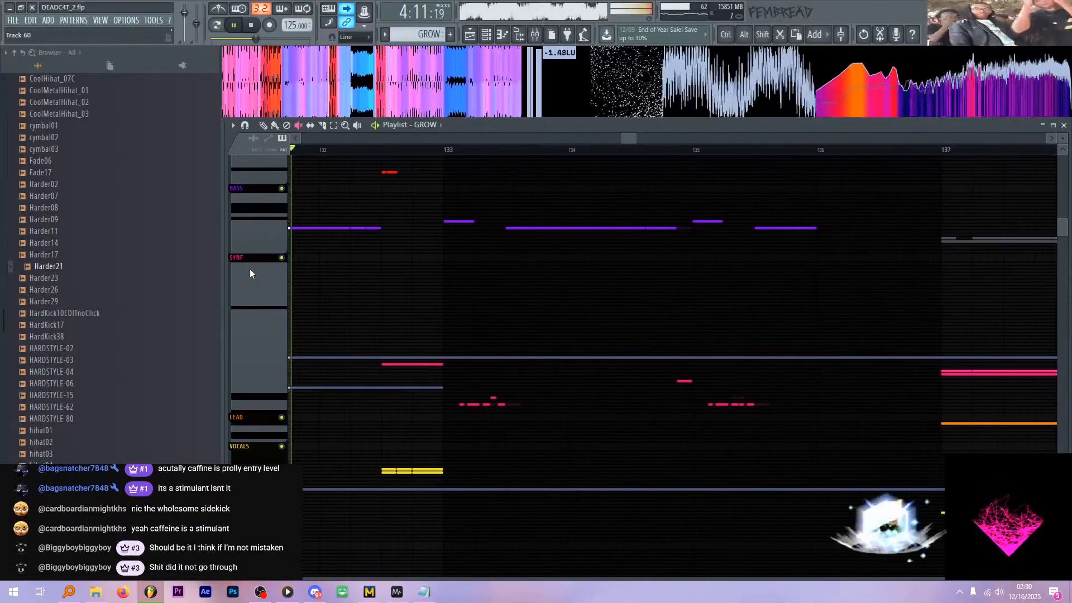
key("alt+Tab")
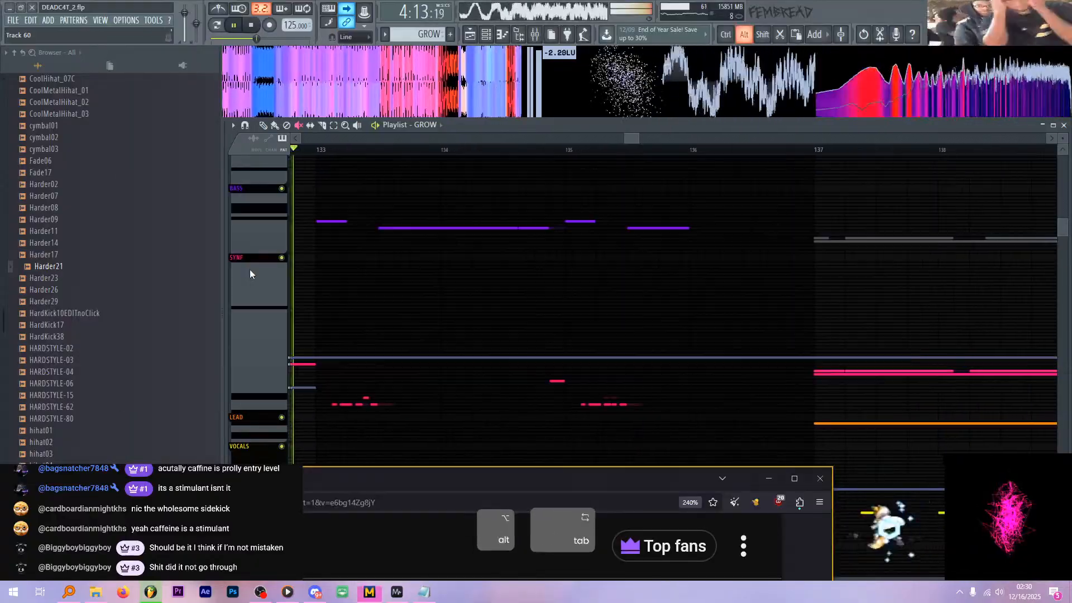
type("it d")
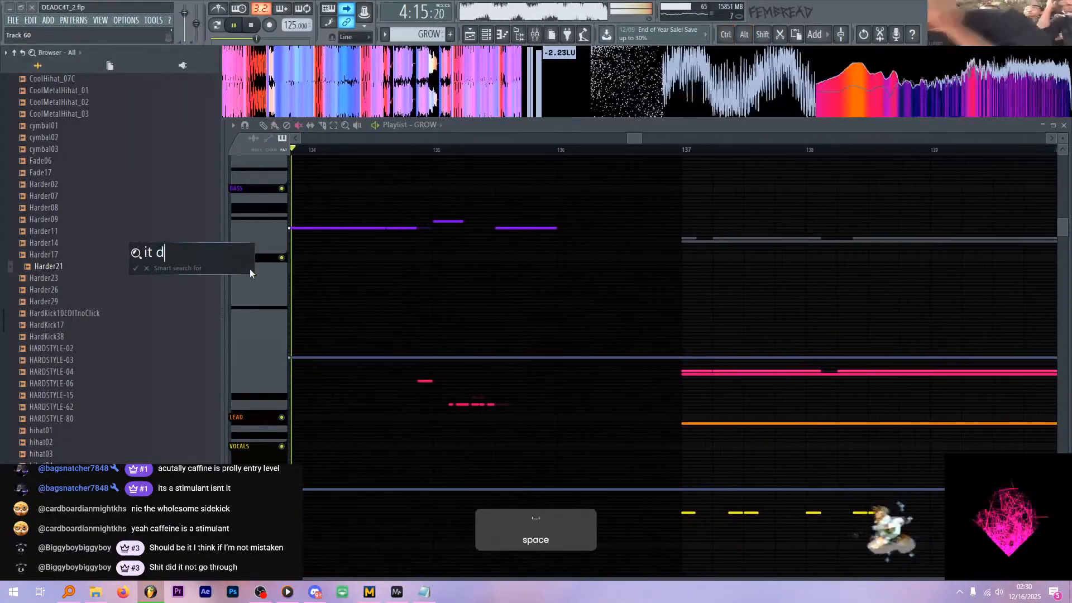
type("id not, no")
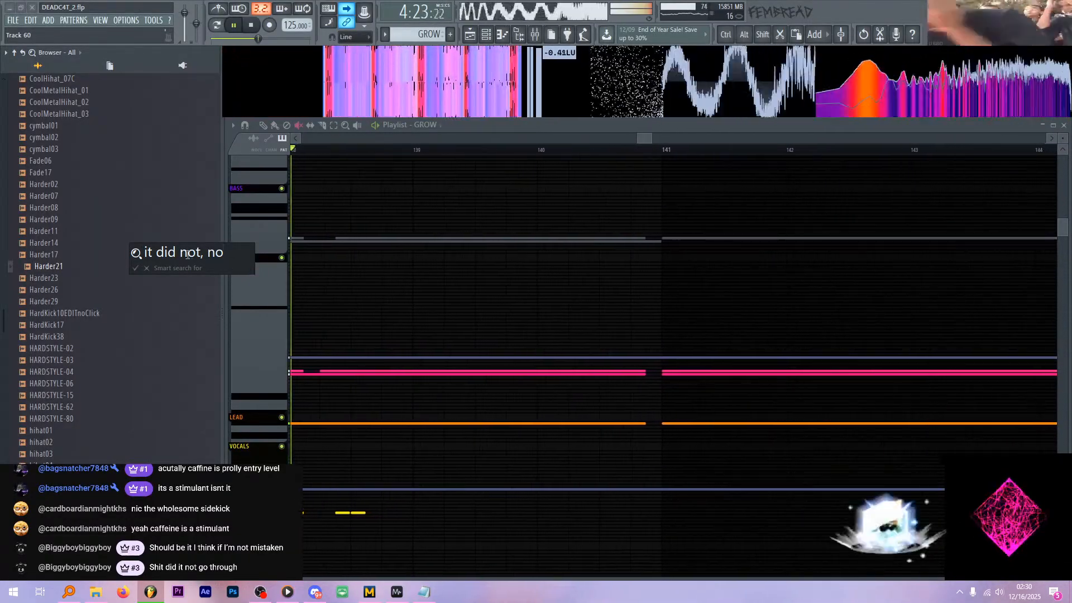
left_click(147, 268)
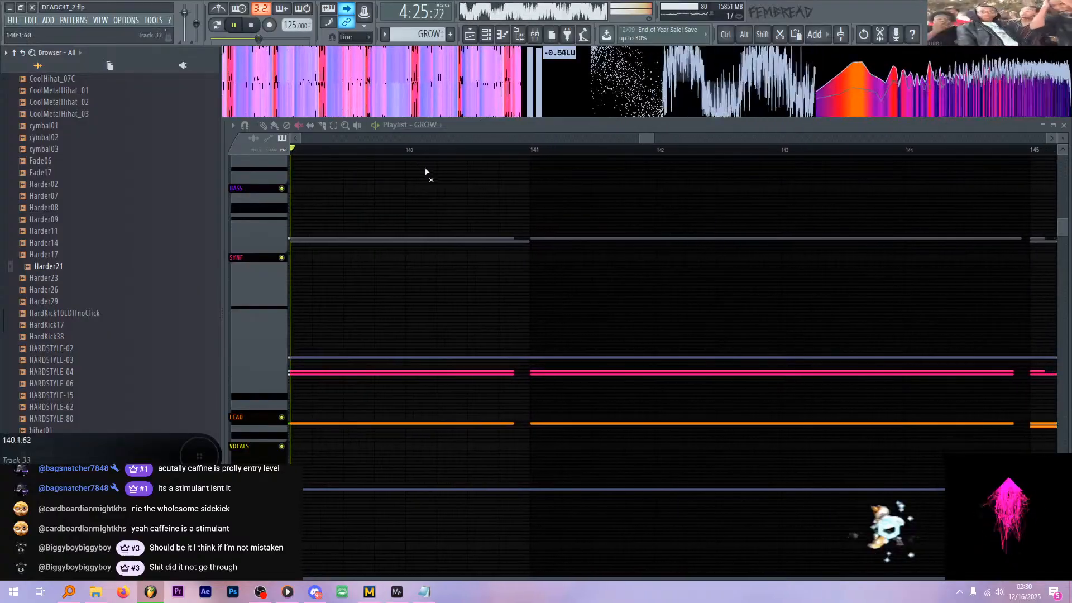
- Stop the playback near bar 140 and turn off the playlist's auto-scrolling
scroll(468, 162, "down", 2)
scroll(469, 163, "down", 2)
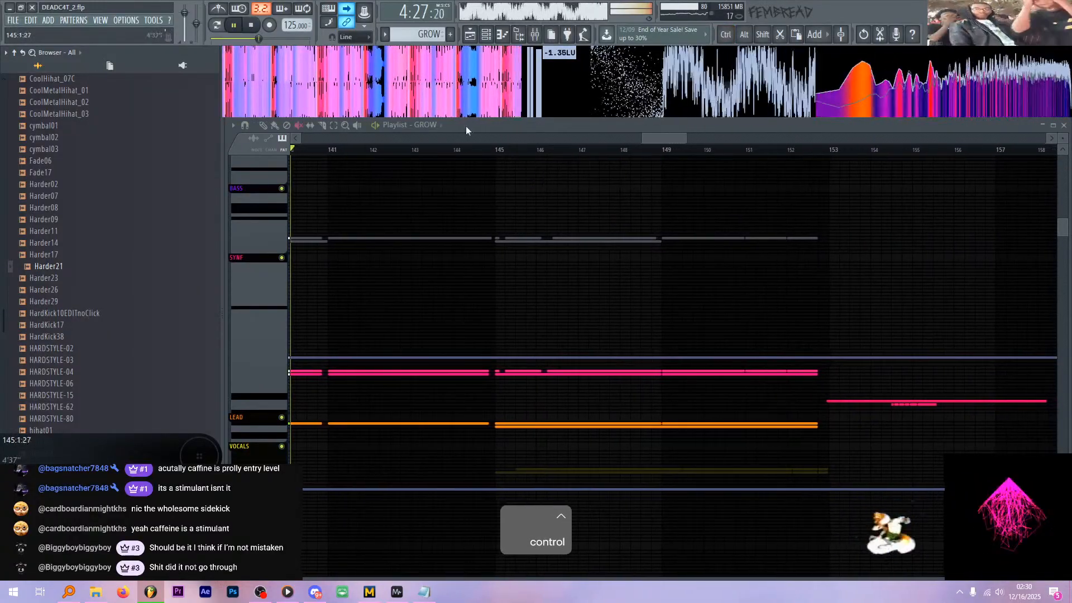
key("space")
left_click(350, 11)
scroll(503, 207, "down", 6)
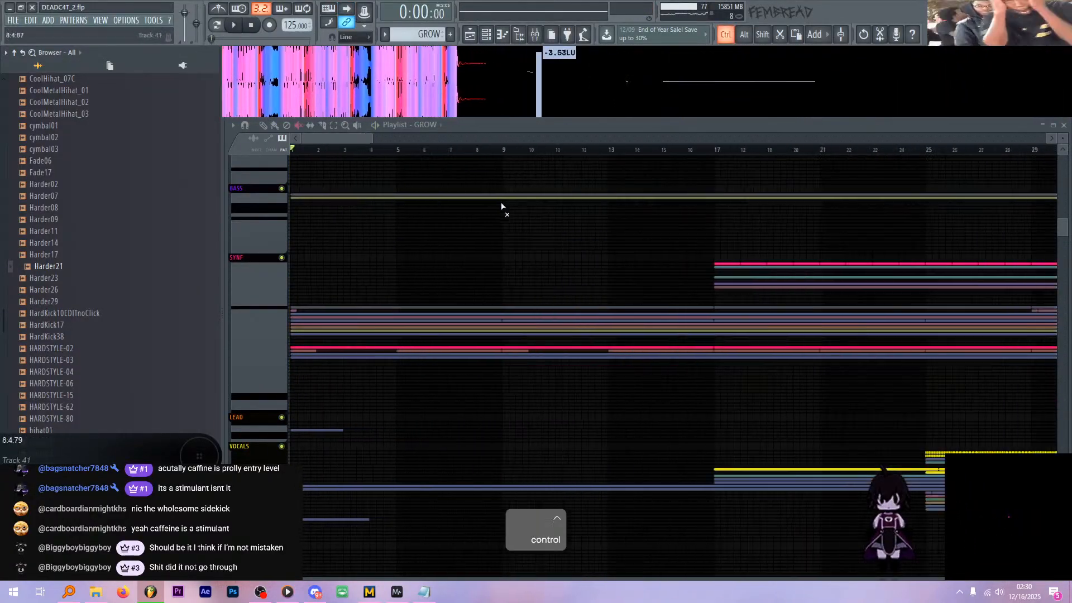
scroll(592, 206, "up", 4)
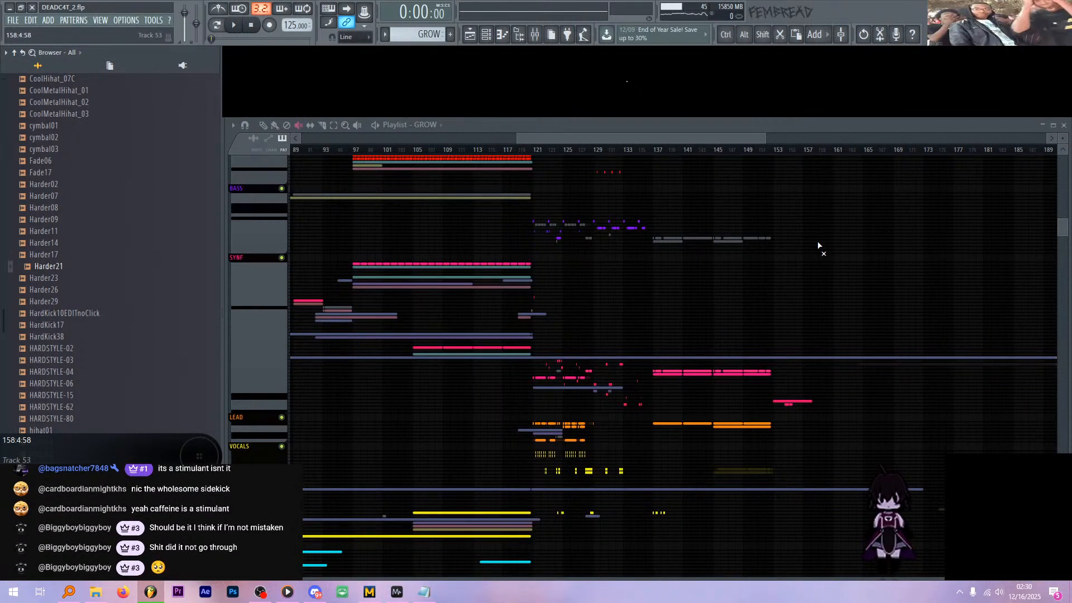
- Unpin the MiniMeters window and bring the FL Studio window in front of it
mouse_move(510, 65)
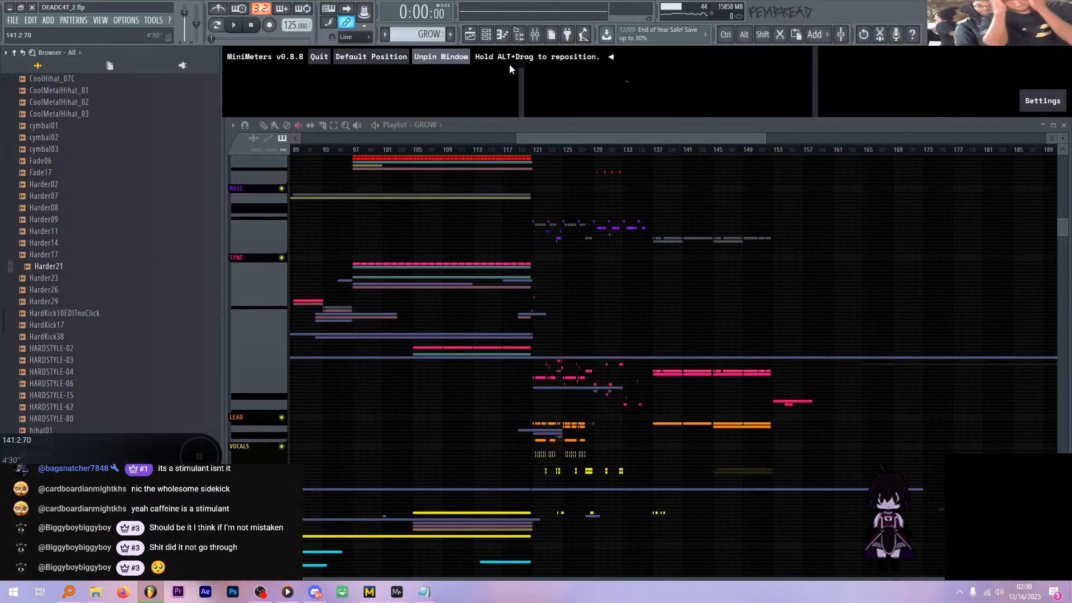
left_click(469, 58)
left_click(849, 12)
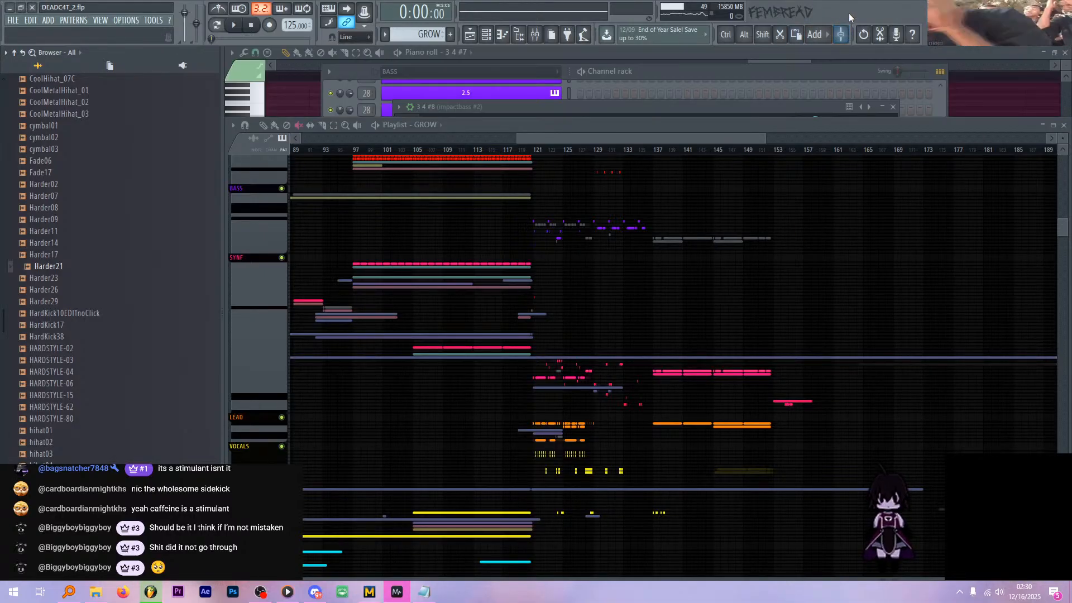